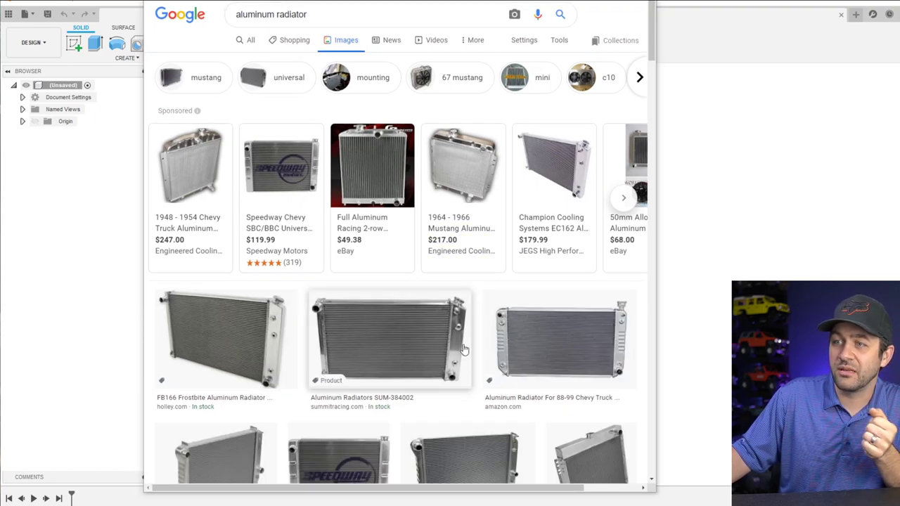
Browse the aluminum radiator image results for reference on the radiator's shape and proportions
scroll(364, 311, down, 3)
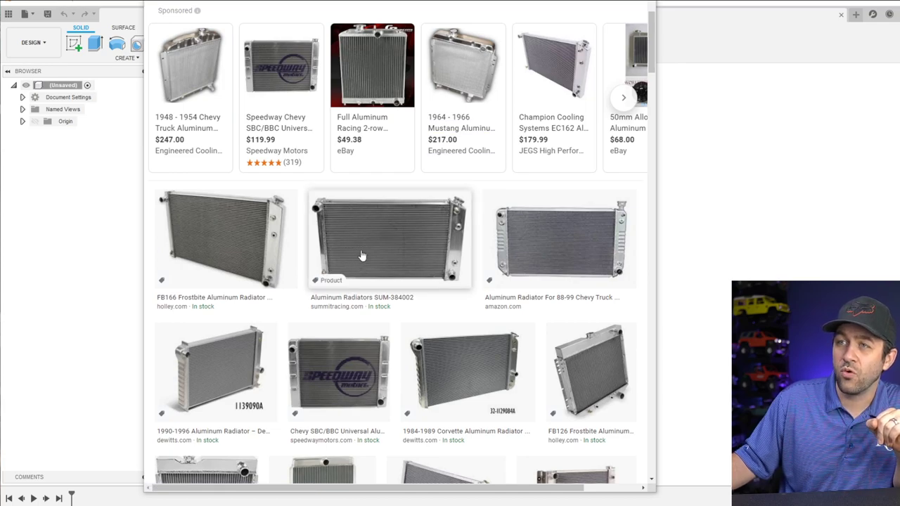
mouse_move(210, 35)
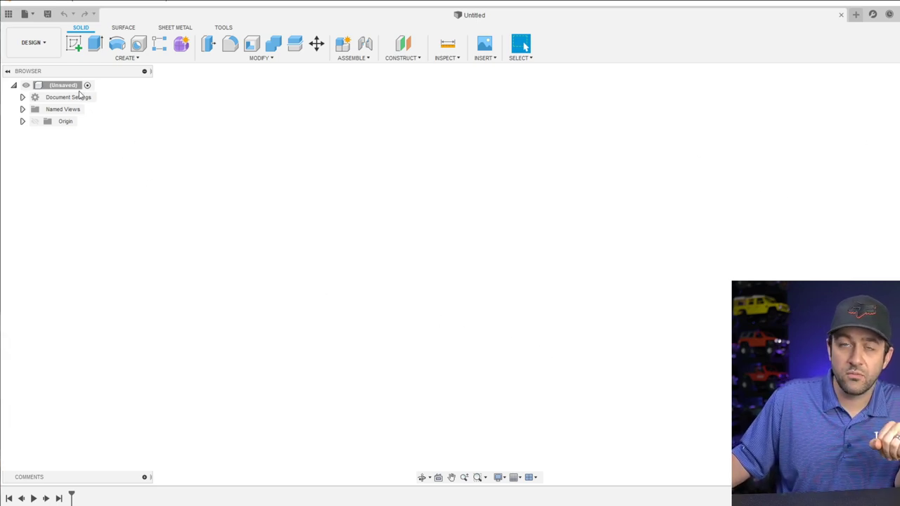
Switch to Fusion 360 and create a sketch on the front origin plane, viewed straight from the front
click(74, 45)
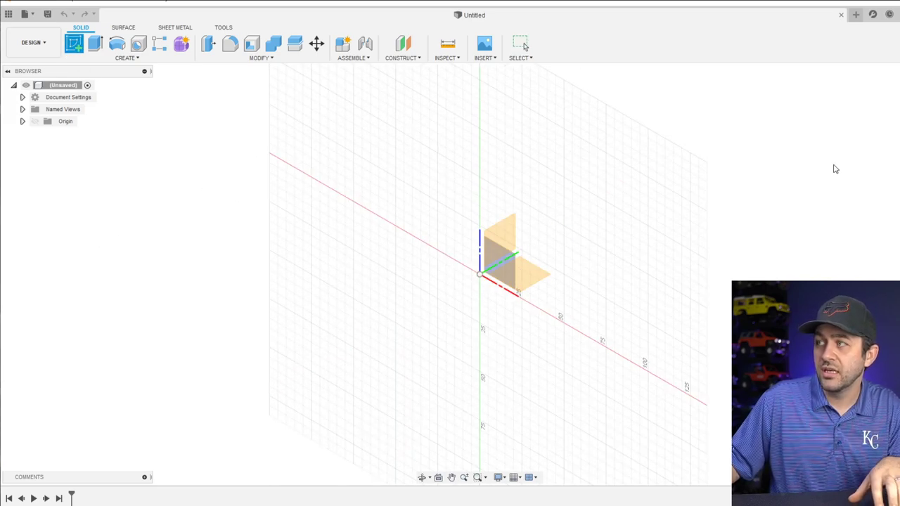
click(502, 273)
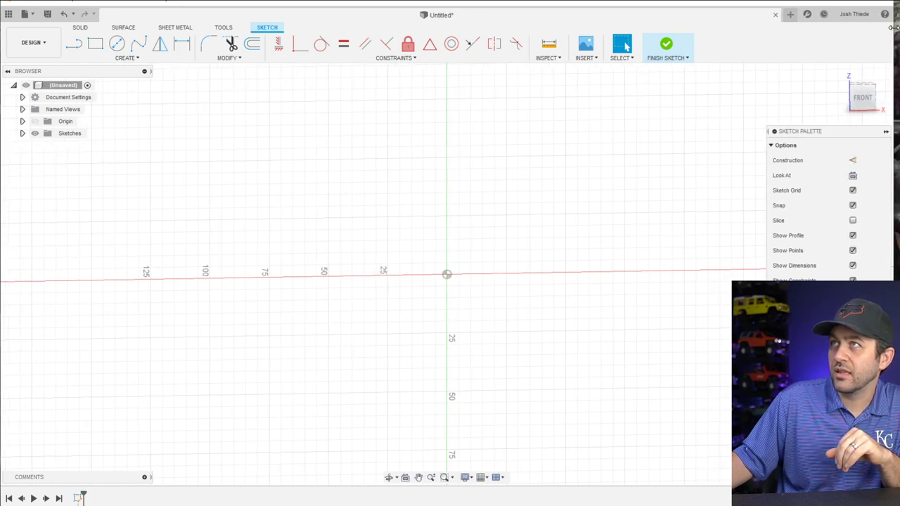
click(866, 99)
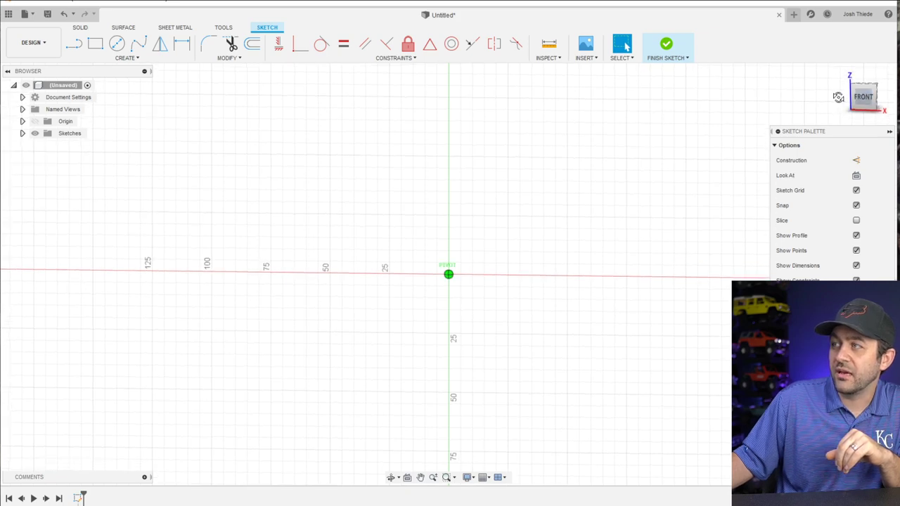
mouse_move(448, 274)
shift+middle_down()
mouse_move(520, 313)
mouse_move(337, 316)
mouse_move(281, 372)
shift+middle_up()
drag(891, 99, 859, 105)
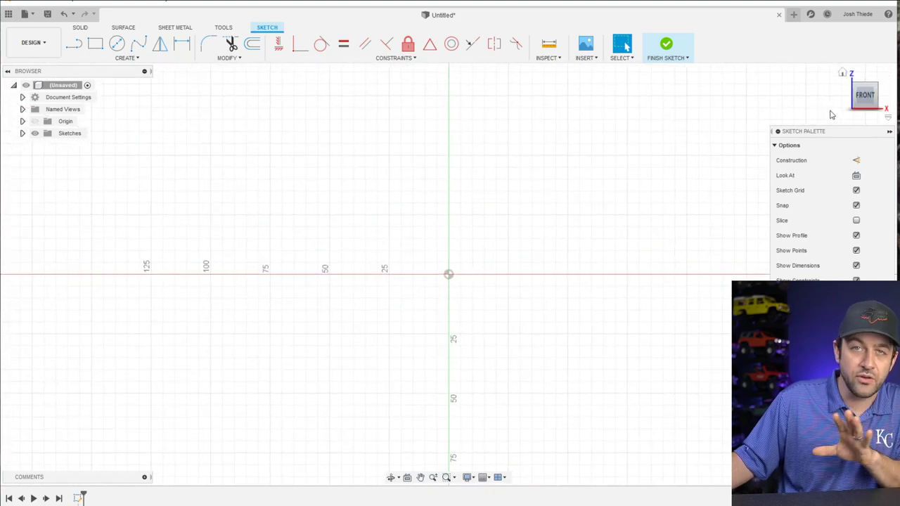
Sketch a two-point rectangle about 70 mm wide and 50 mm high around the origin
click(97, 44)
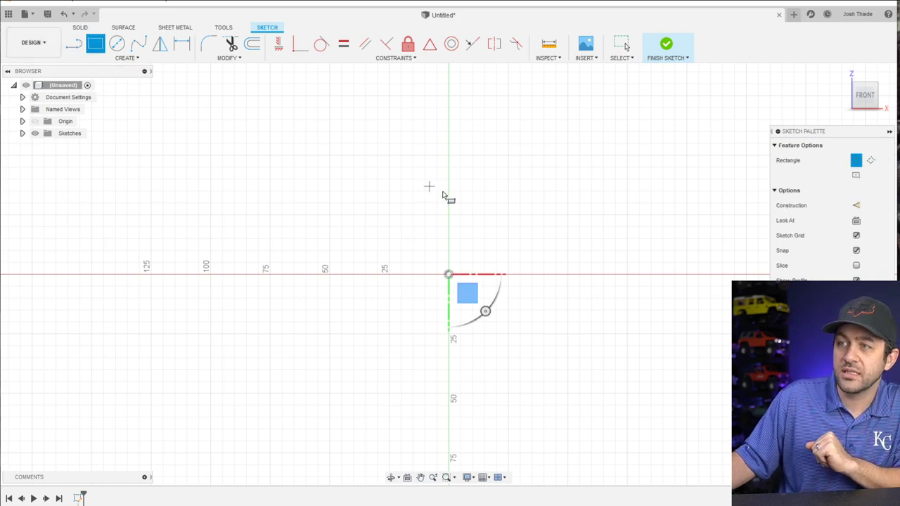
click(366, 215)
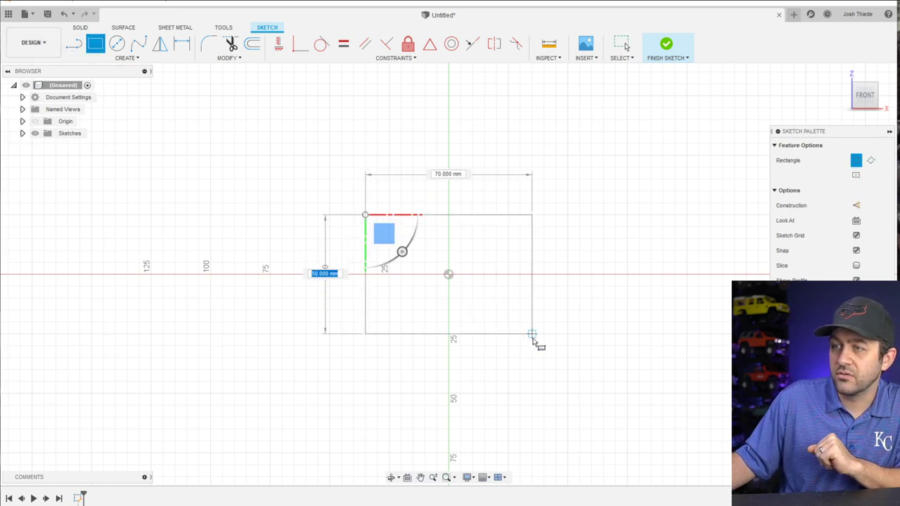
click(533, 334)
key(Escape)
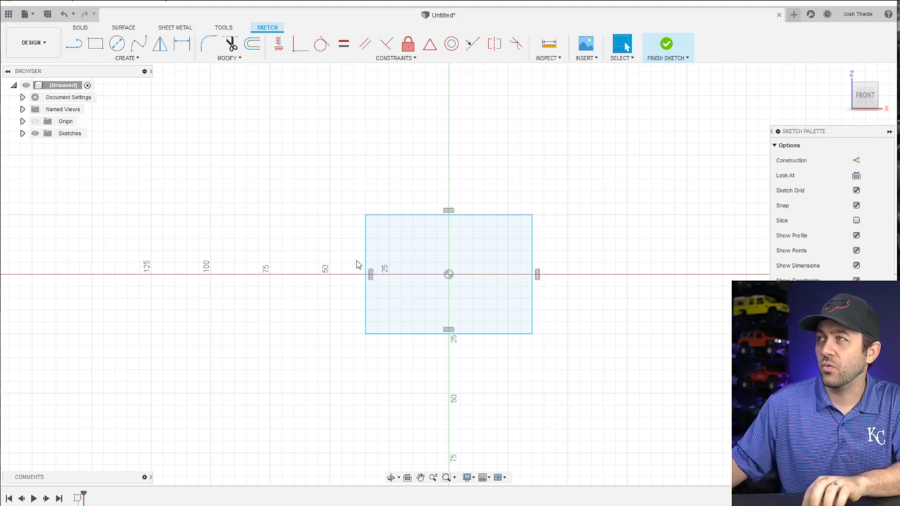
Draw a horizontal construction line between the midpoints of the rectangle's left and right sides
key(l)
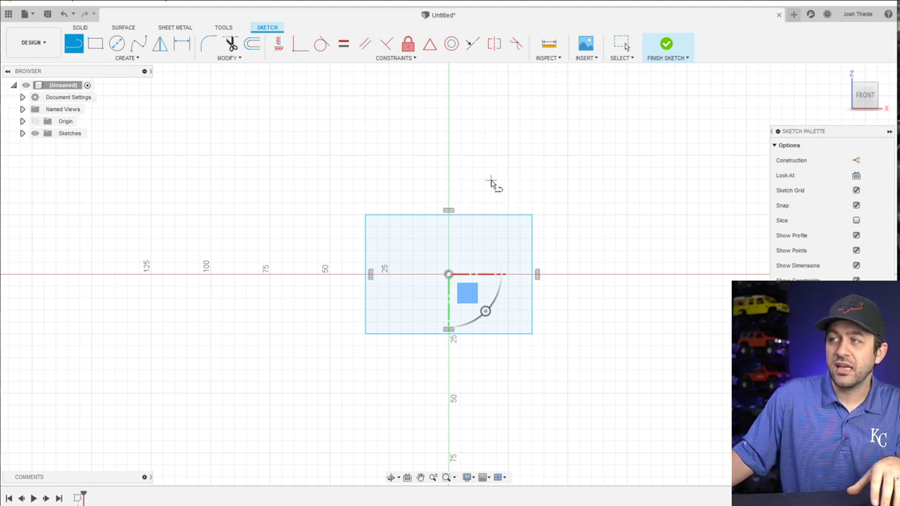
click(857, 161)
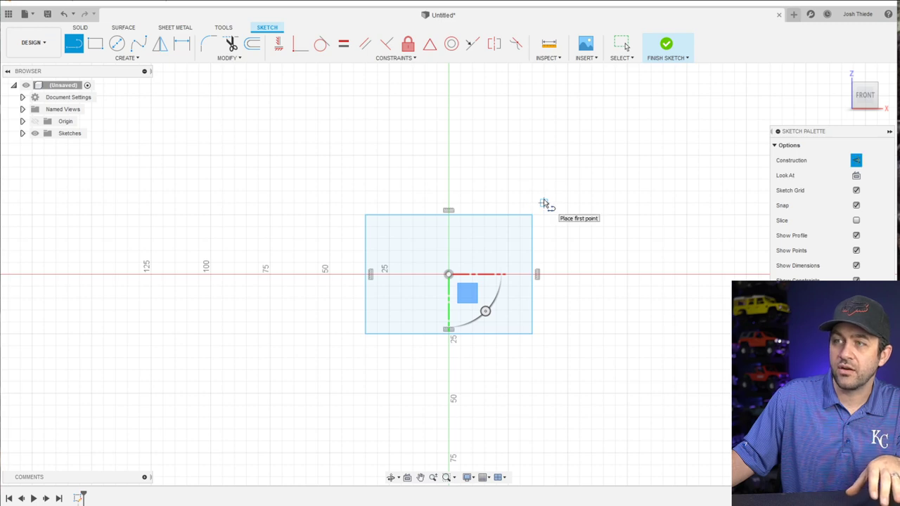
scroll(413, 229, up, 2)
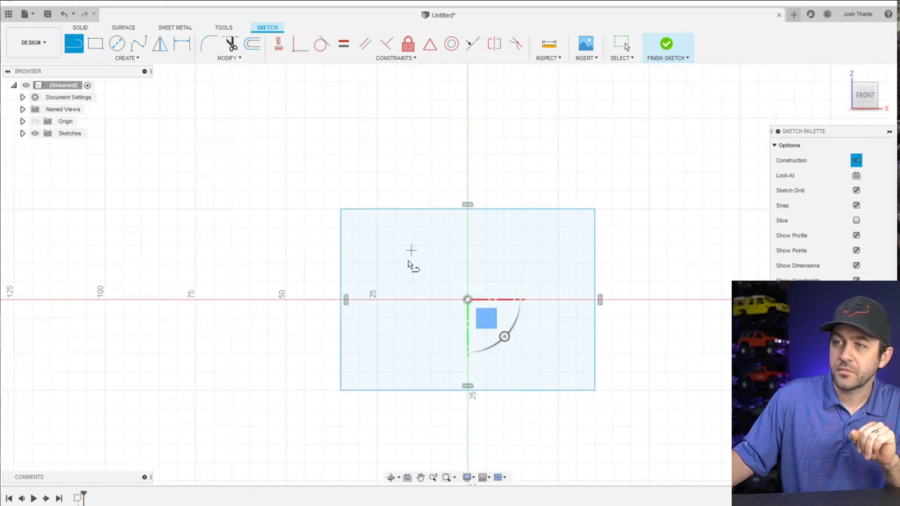
click(342, 299)
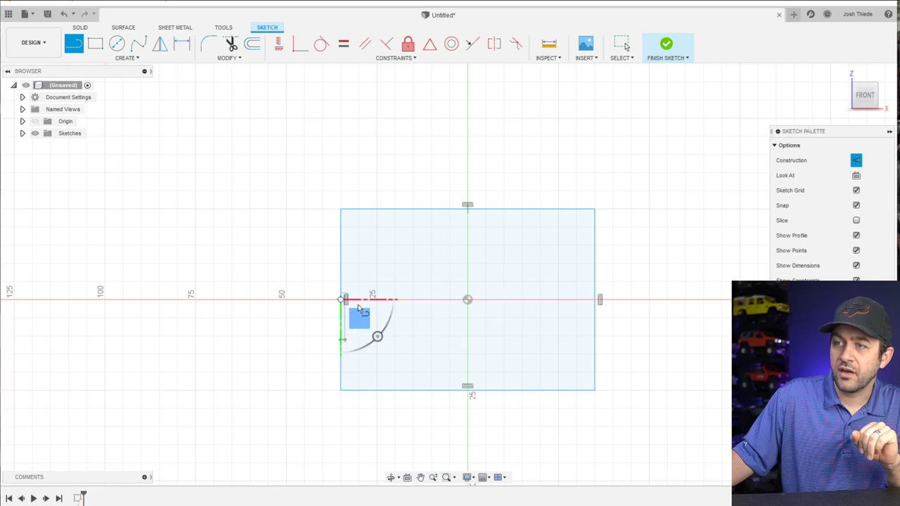
click(598, 300)
scroll(541, 322, up, 3)
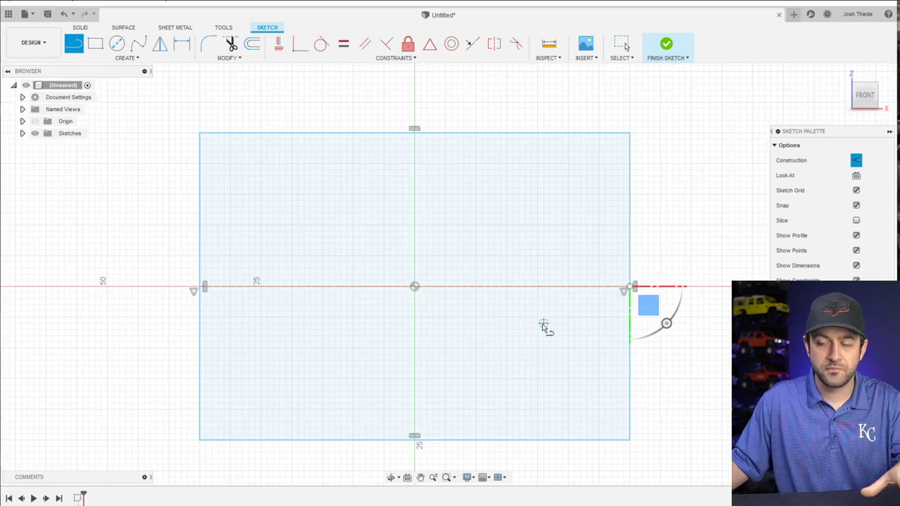
key(Escape)
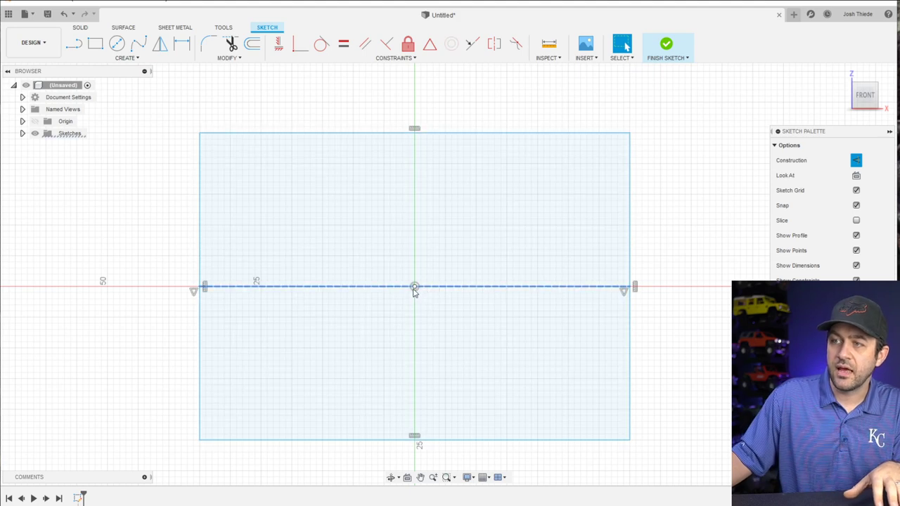
Apply a midpoint constraint between the sketch origin and the horizontal construction line to centre the rectangle
click(414, 287)
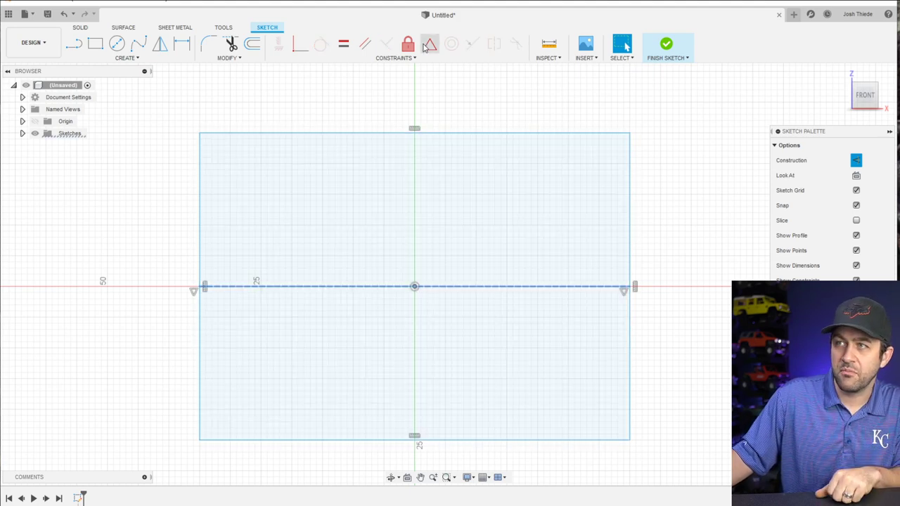
click(430, 44)
click(435, 286)
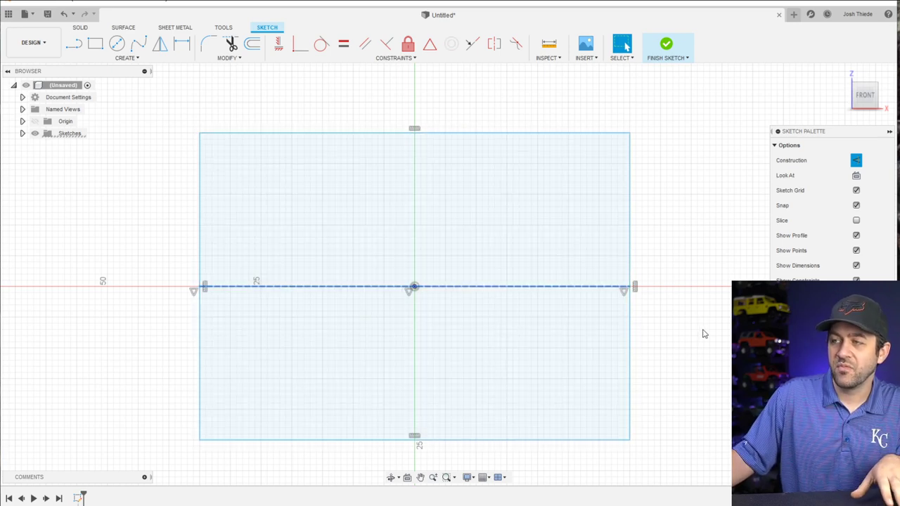
click(703, 332)
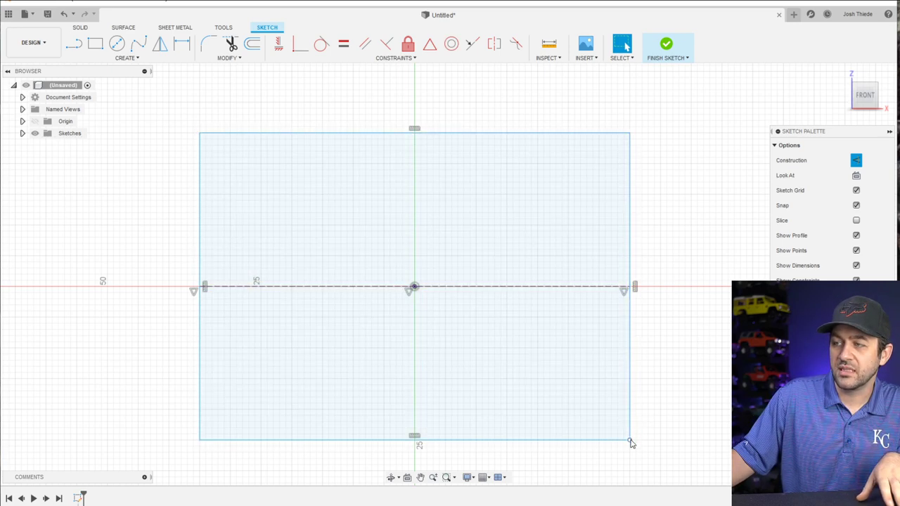
Pull the rectangle's lower-right corner inward to shrink it symmetrically about the origin to about 60 by 42 mm
drag(628, 440, 598, 415)
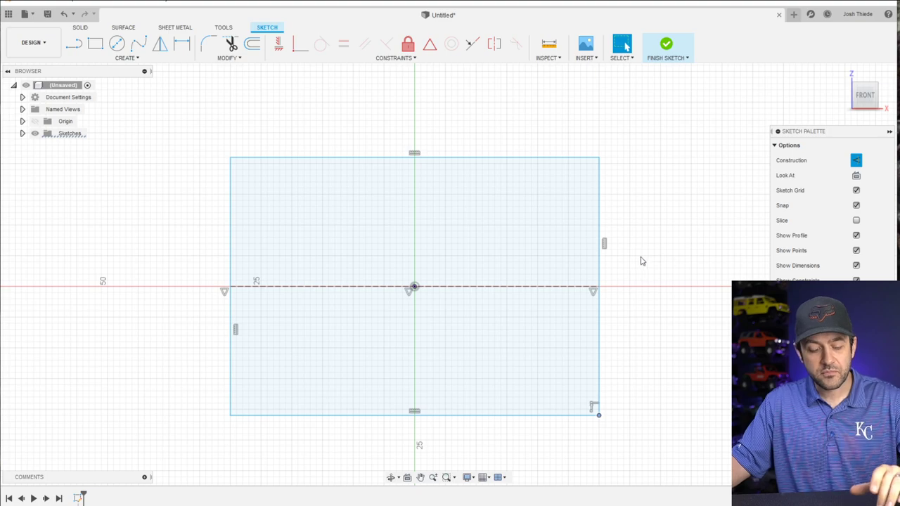
scroll(460, 218, up, 2)
scroll(457, 281, down, 5)
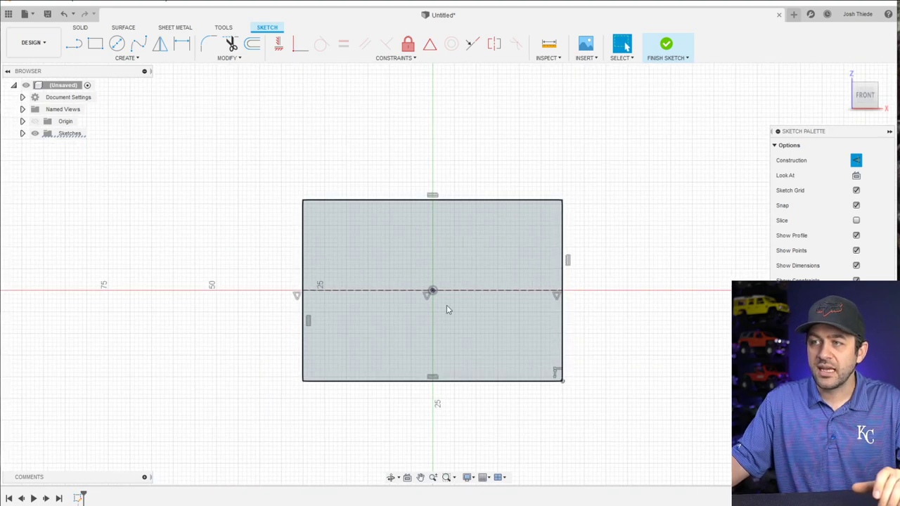
scroll(432, 322, up, 1)
scroll(430, 327, up, 2)
scroll(436, 338, down, 3)
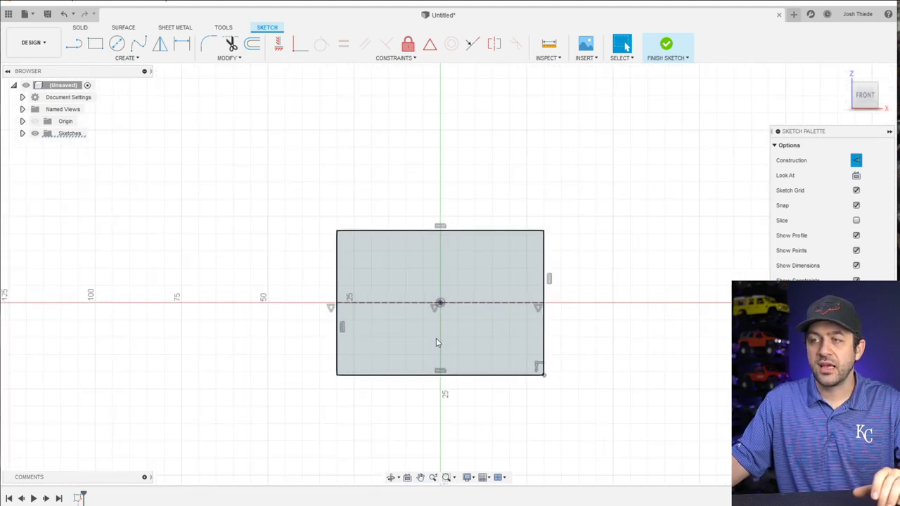
Dimension the rectangle's width along its lower edge, placing the dimension below the shape and keeping the drawn length
click(436, 338)
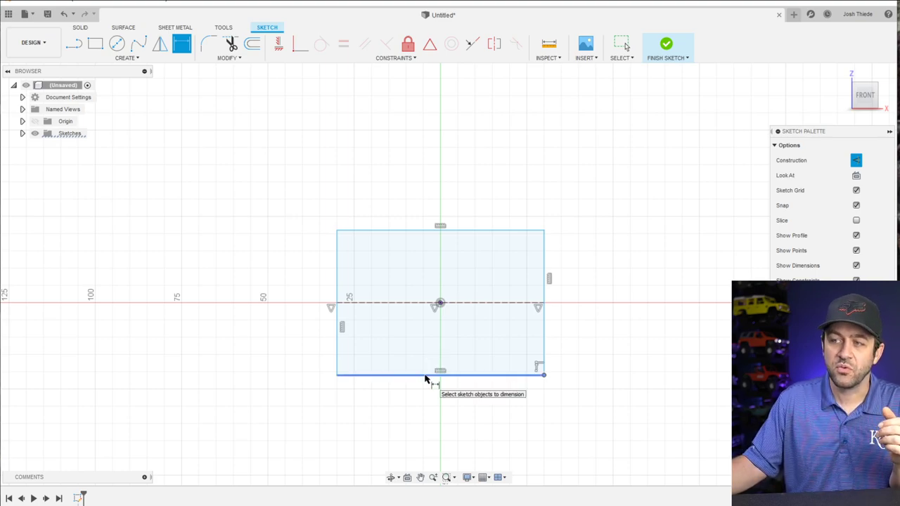
click(425, 375)
click(426, 380)
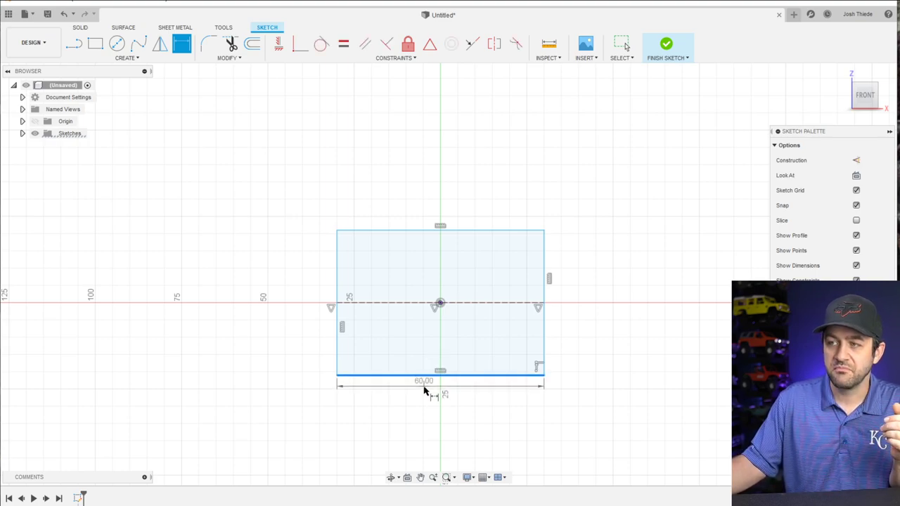
click(440, 419)
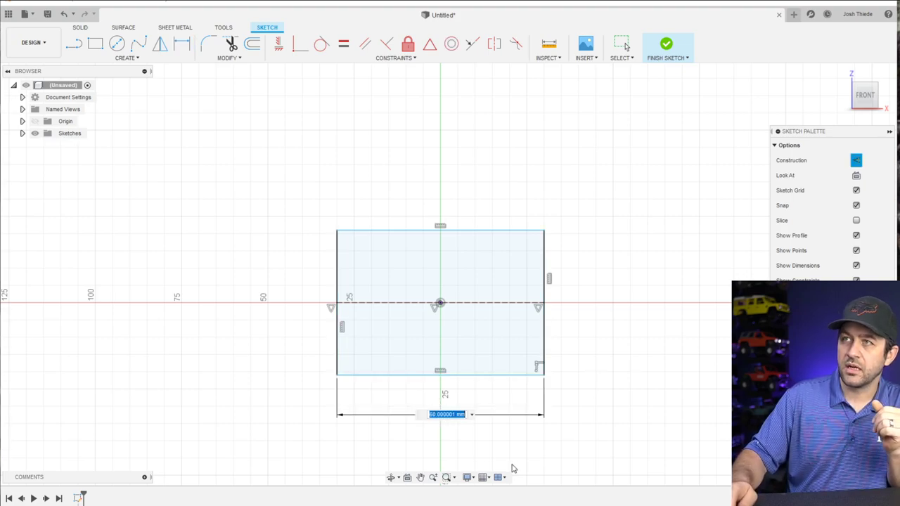
key(Return)
key(Escape)
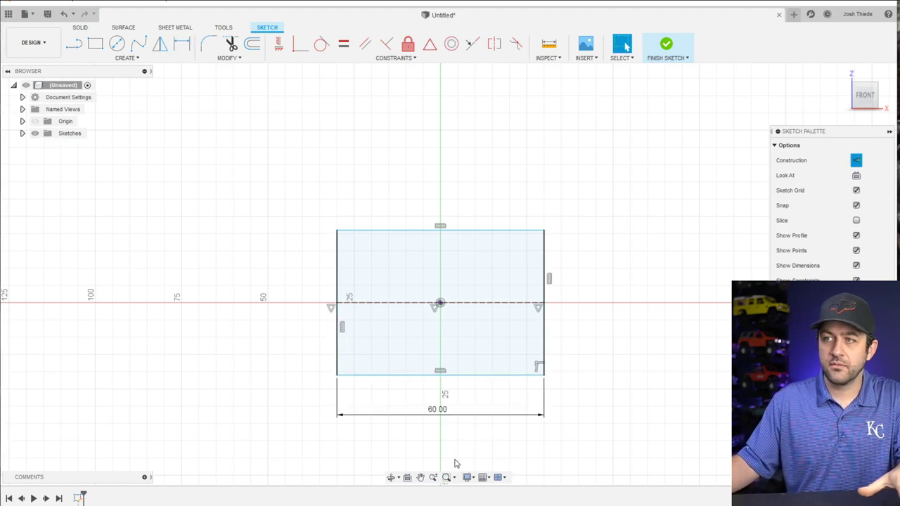
Set the rectangle's width dimension to 50 mm
double_click(439, 411)
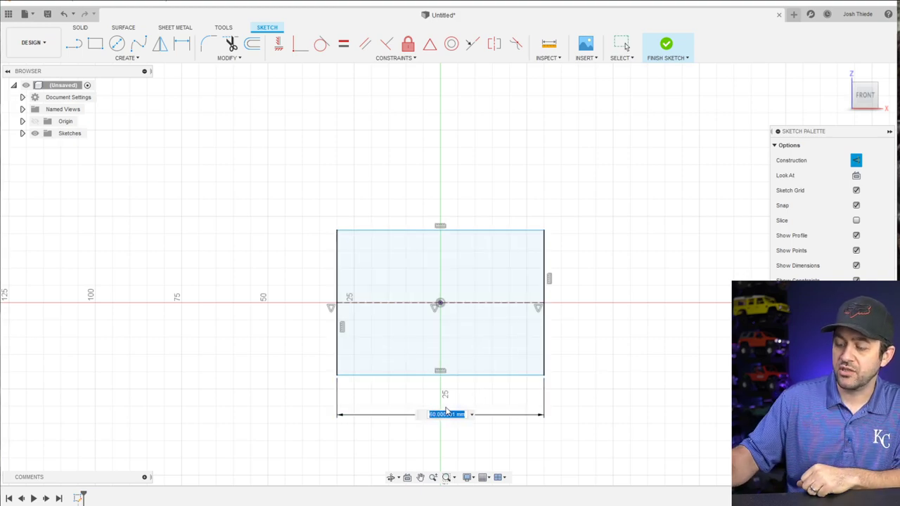
key(BackSpace)
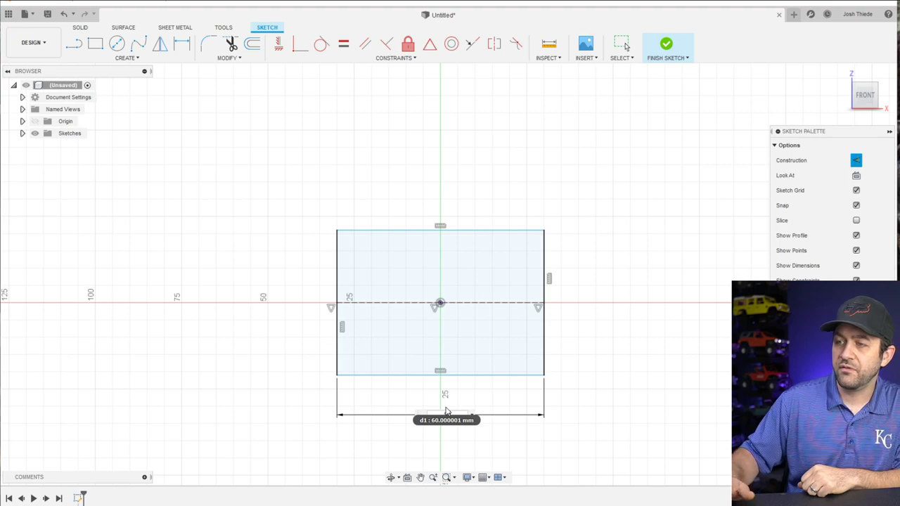
text(50)
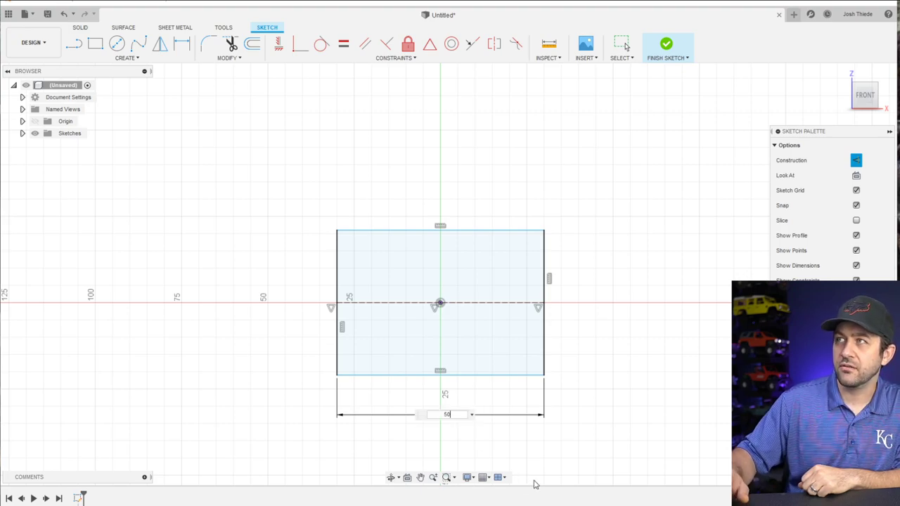
key(Return)
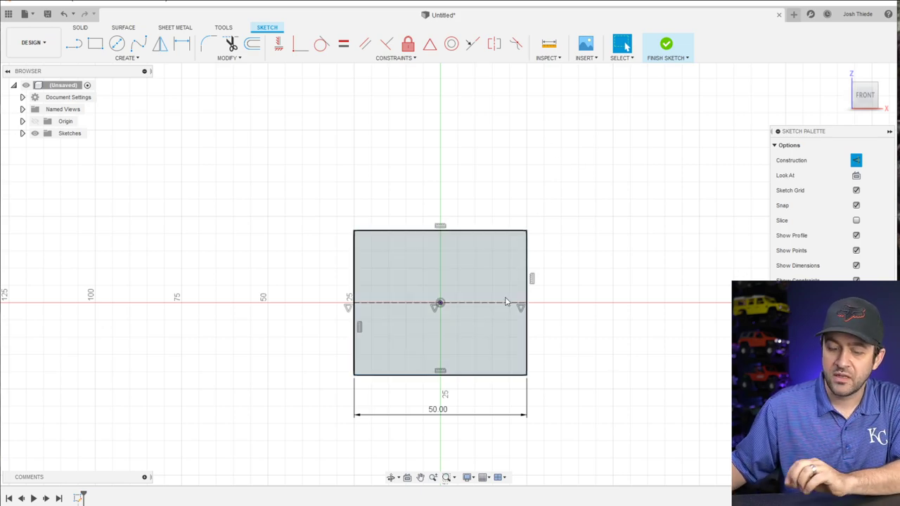
Dimension the rectangle's height as 35 mm on its right side and finish the sketch
key(d)
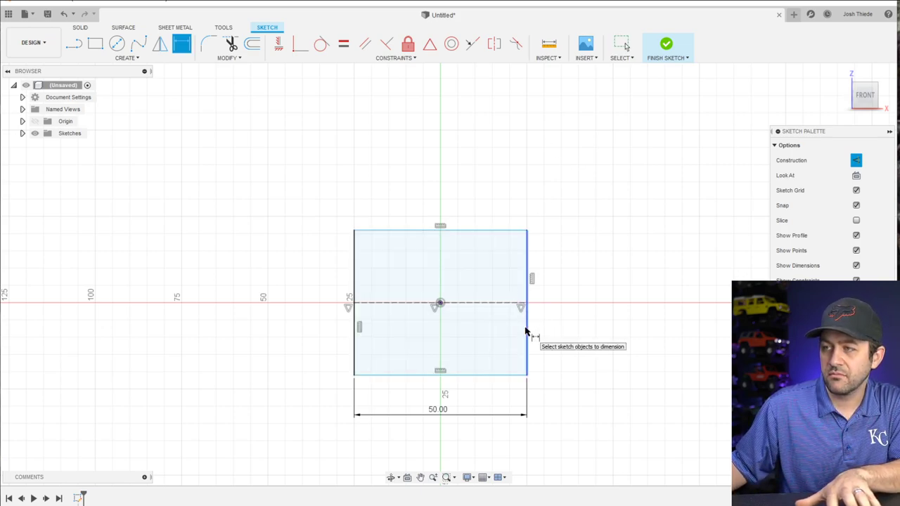
click(526, 330)
click(586, 303)
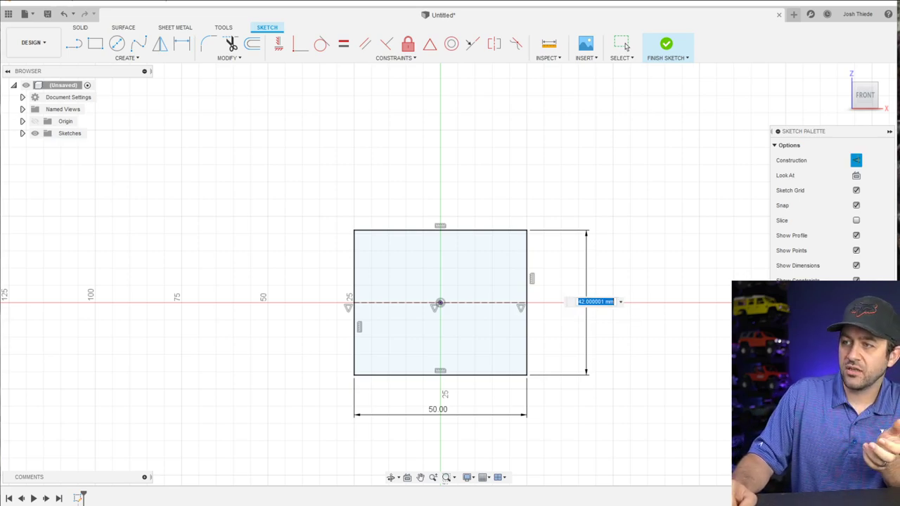
text(35)
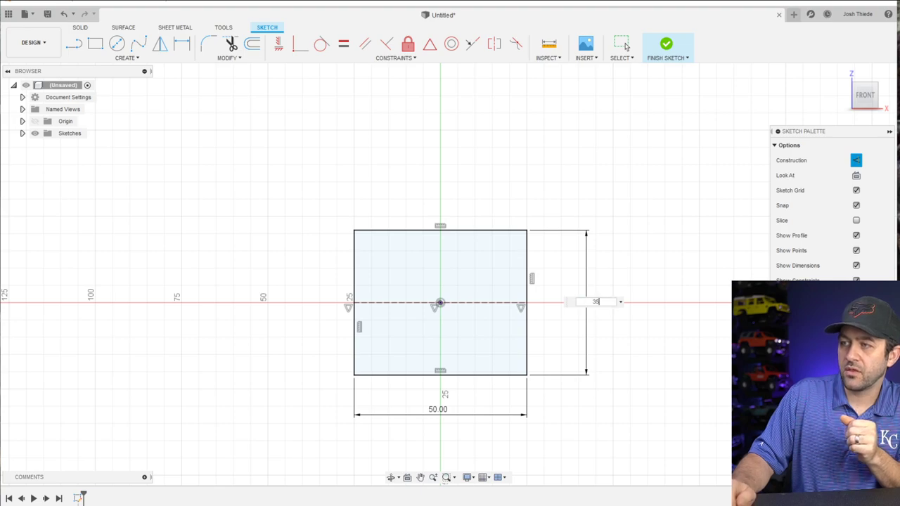
key(Return)
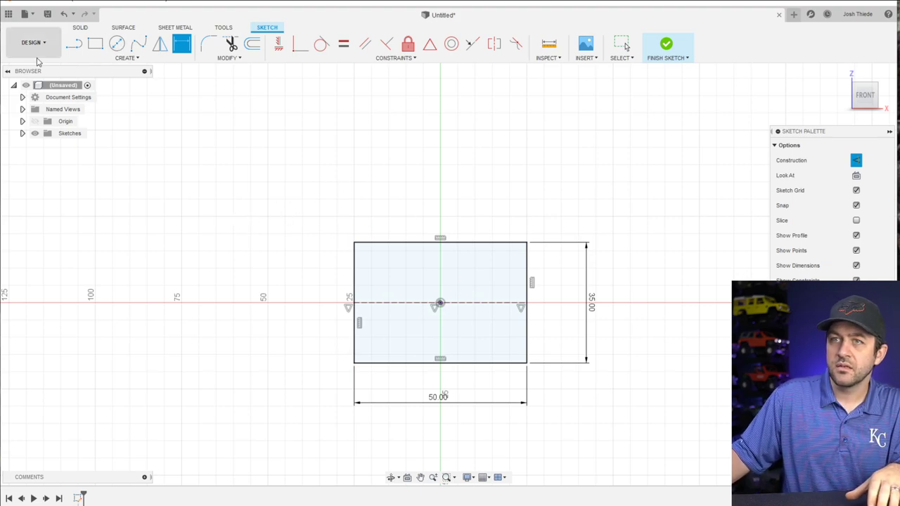
click(661, 55)
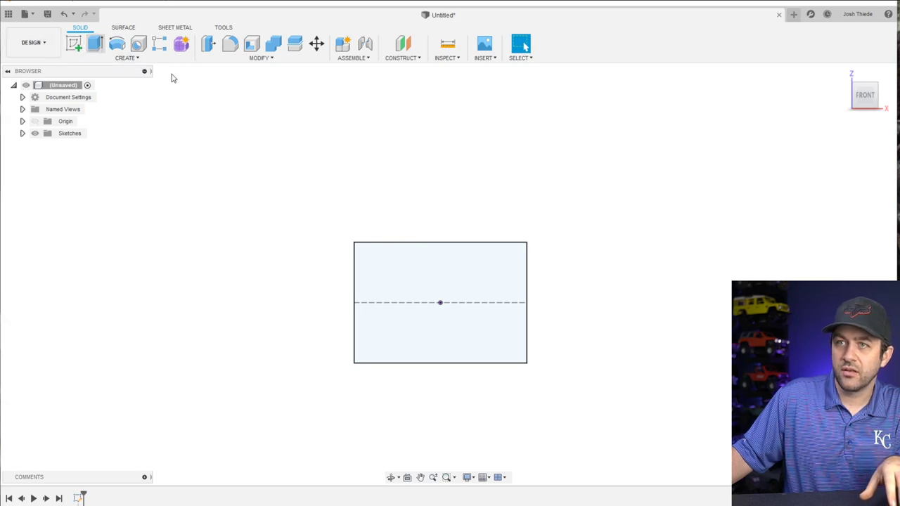
Extrude the centred 50 by 35 mm rectangle 7 mm to one side as a new body
key(e)
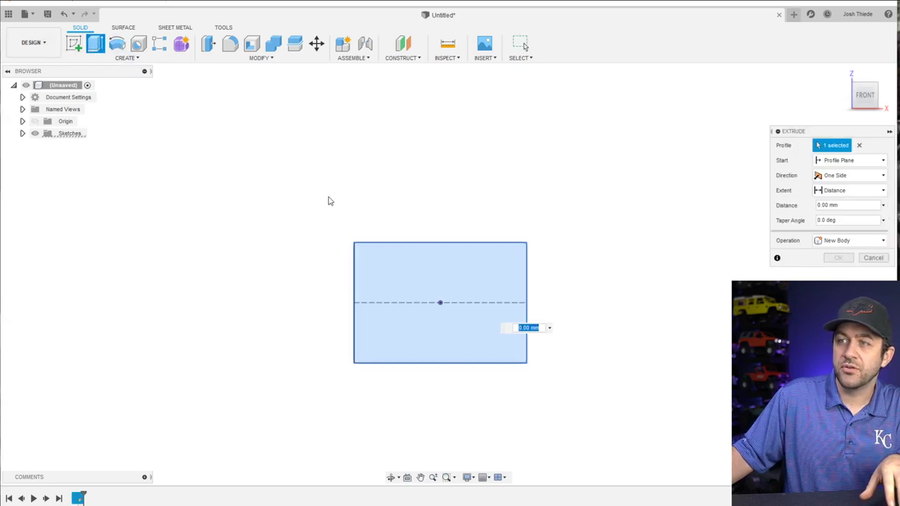
shift+middle_drag(506, 299, 472, 331)
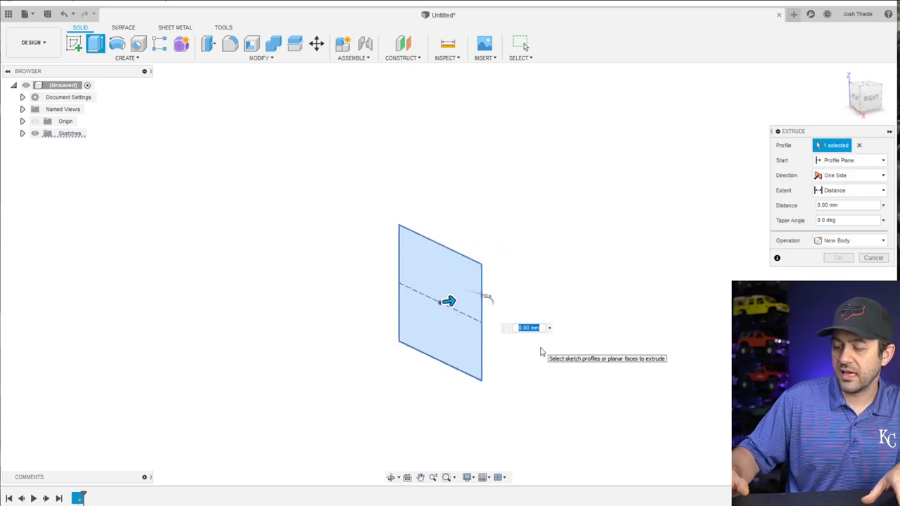
text(7)
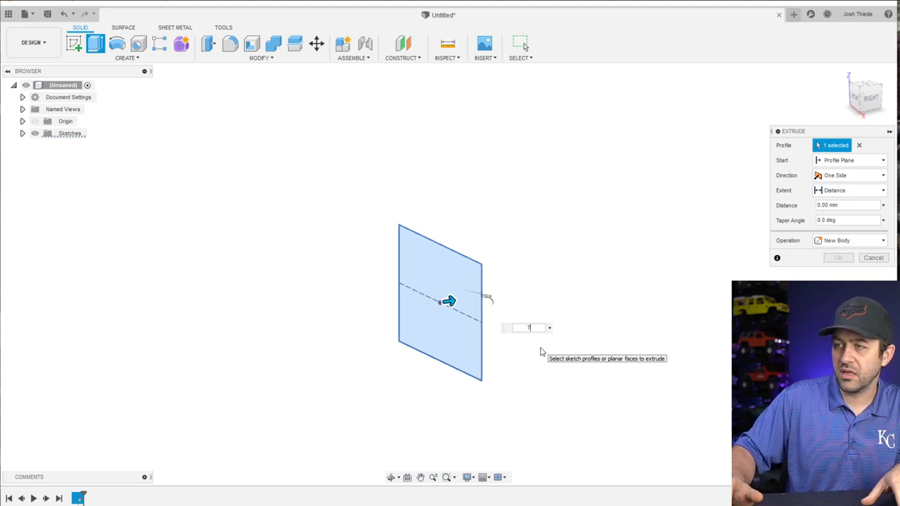
key(Return)
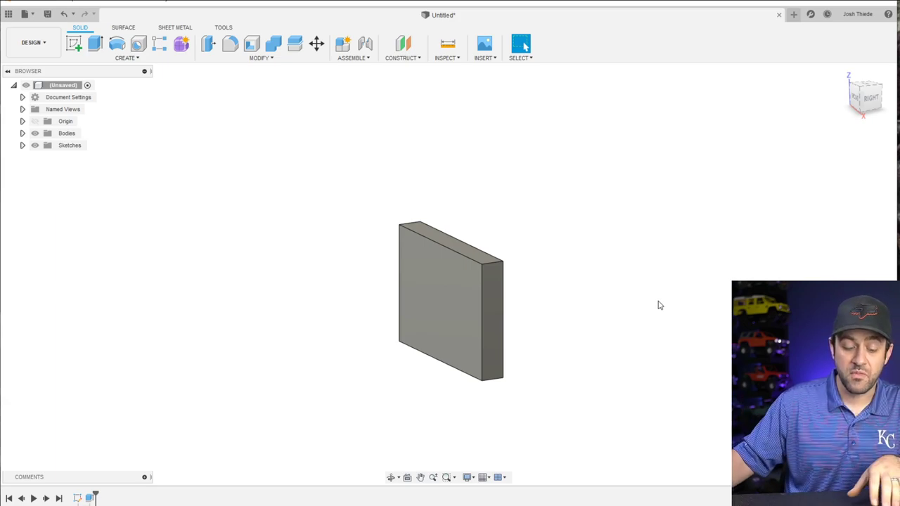
scroll(433, 304, up, 3)
scroll(483, 335, down, 4)
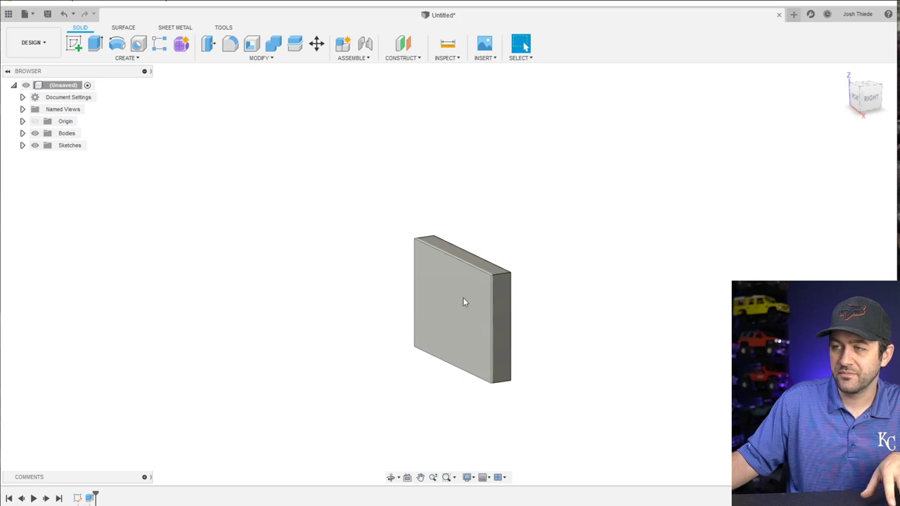
mouse_move(463, 302)
shift+middle_down()
mouse_move(450, 317)
mouse_move(466, 311)
shift+middle_up()
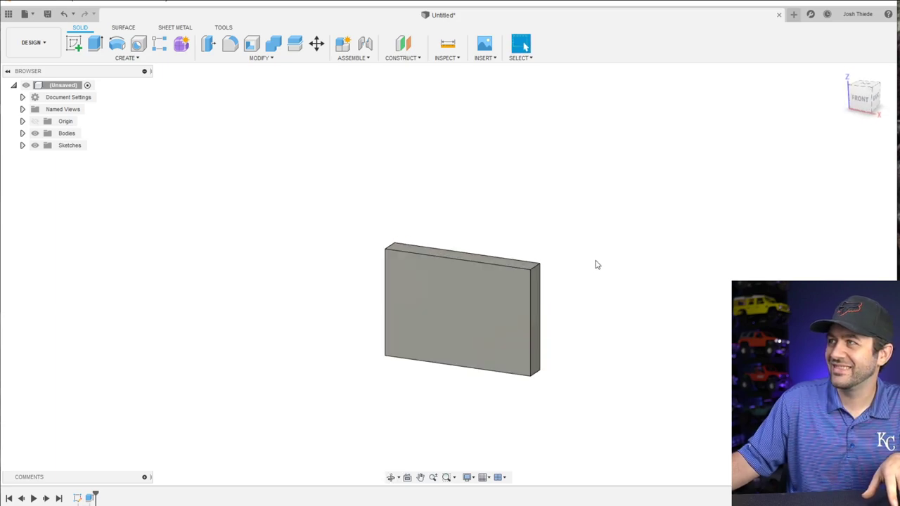
shift+middle_drag(442, 281, 492, 245)
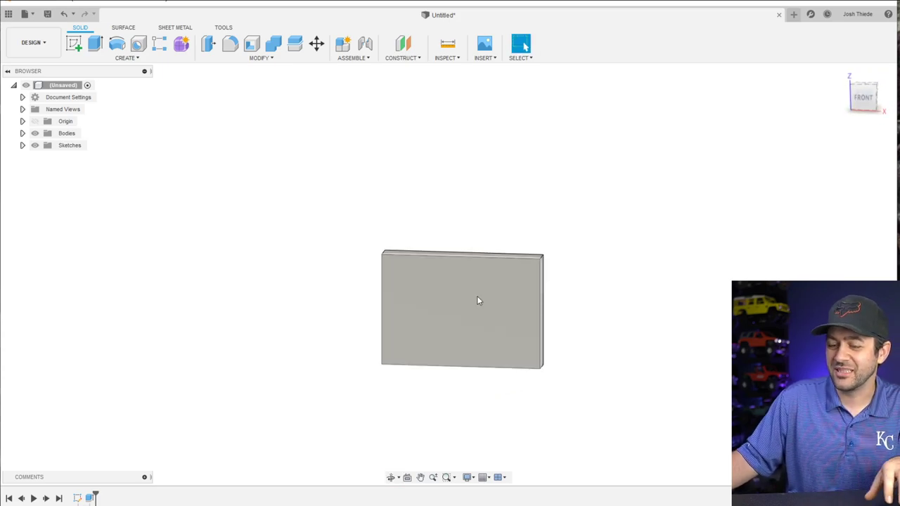
shift+middle_drag(531, 326, 477, 299)
shift+middle_drag(484, 251, 499, 278)
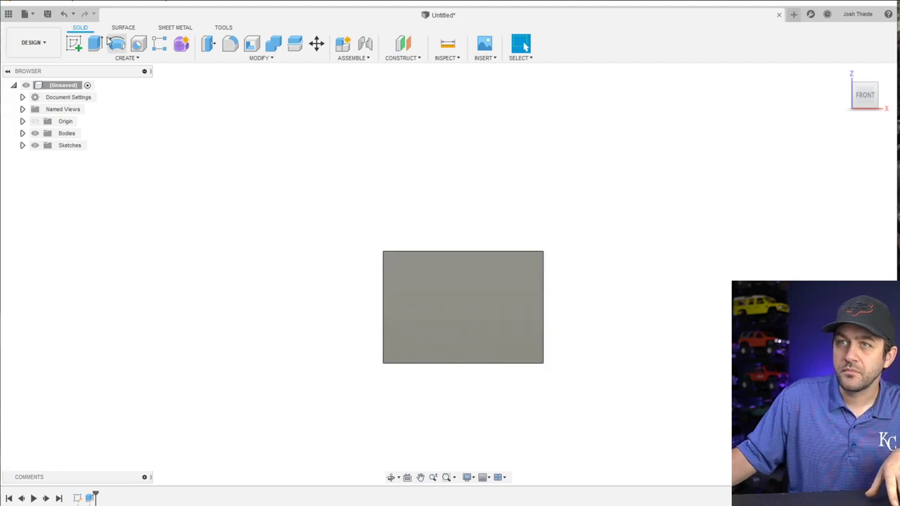
click(74, 45)
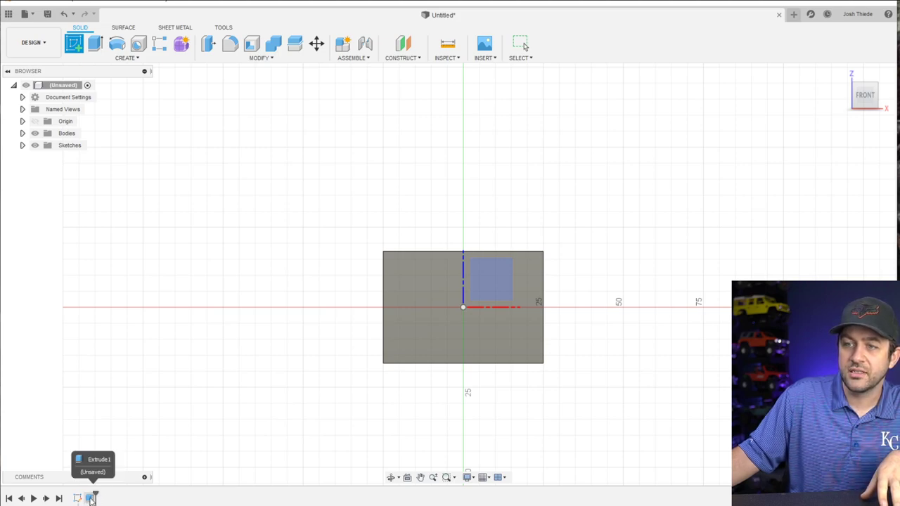
key(Escape)
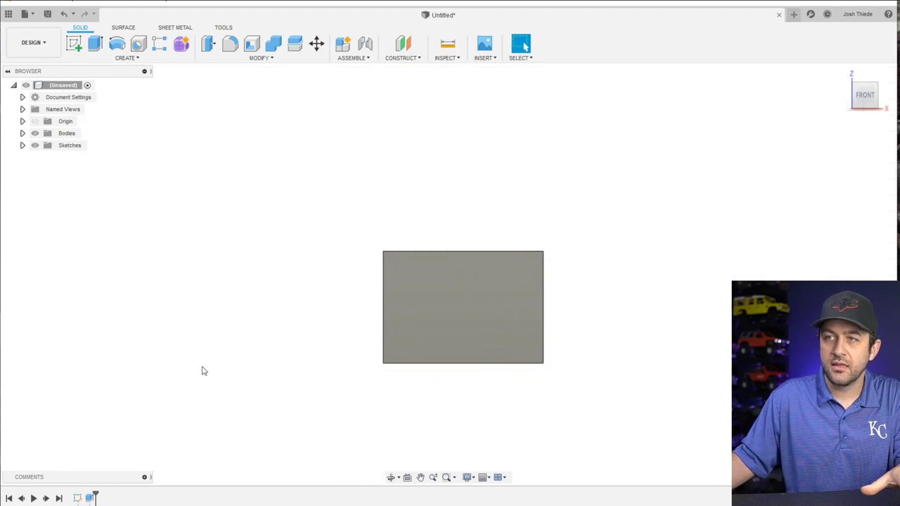
Edit the core body's extrusion and set its distance to 9 mm
right_click(90, 497)
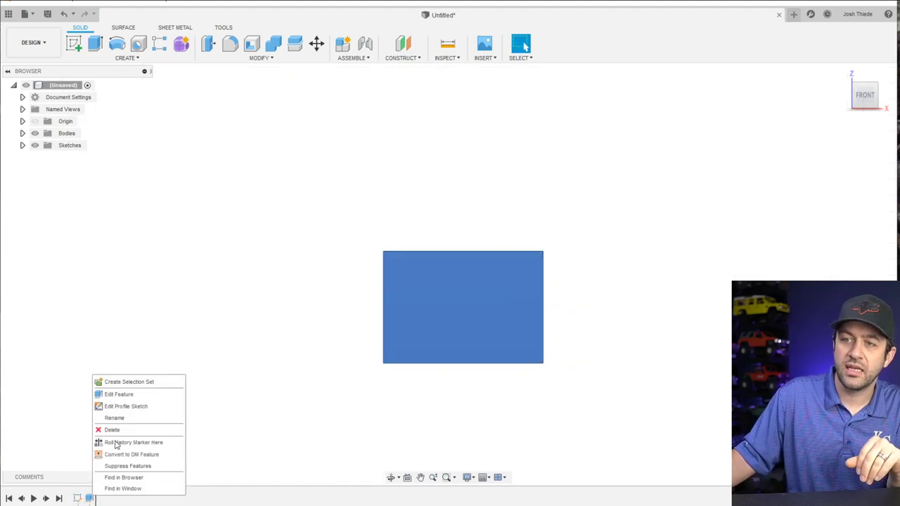
click(119, 395)
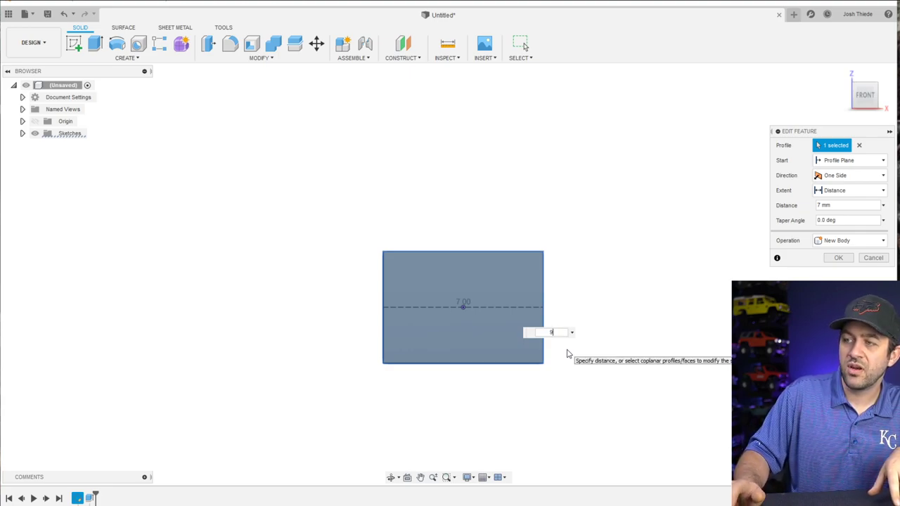
key(Return)
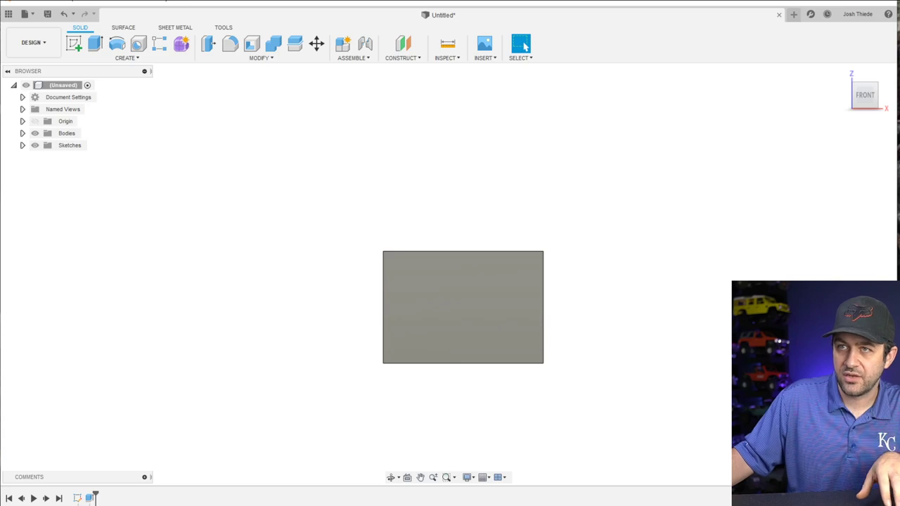
On the block's front face, sketch a two-point rectangle spanning the full height, inset about 6 mm from the left edge
click(75, 44)
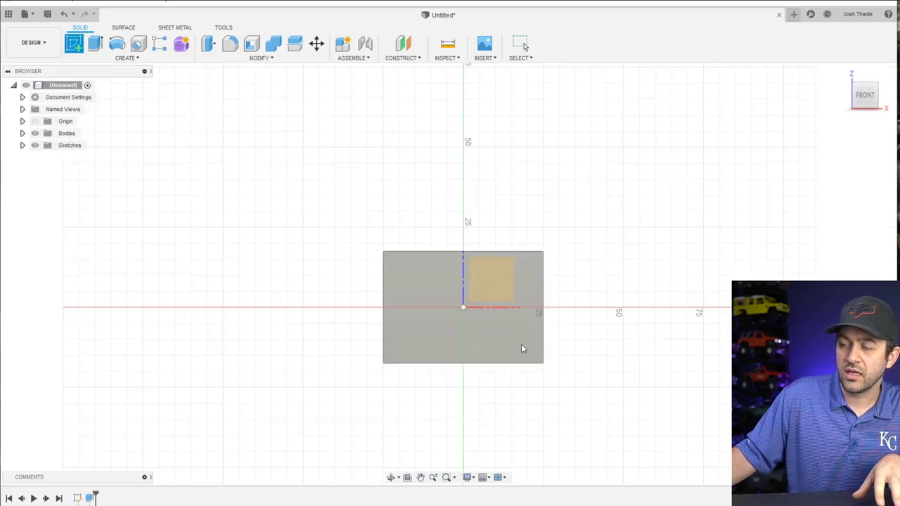
shift+middle_drag(520, 347, 477, 296)
click(477, 296)
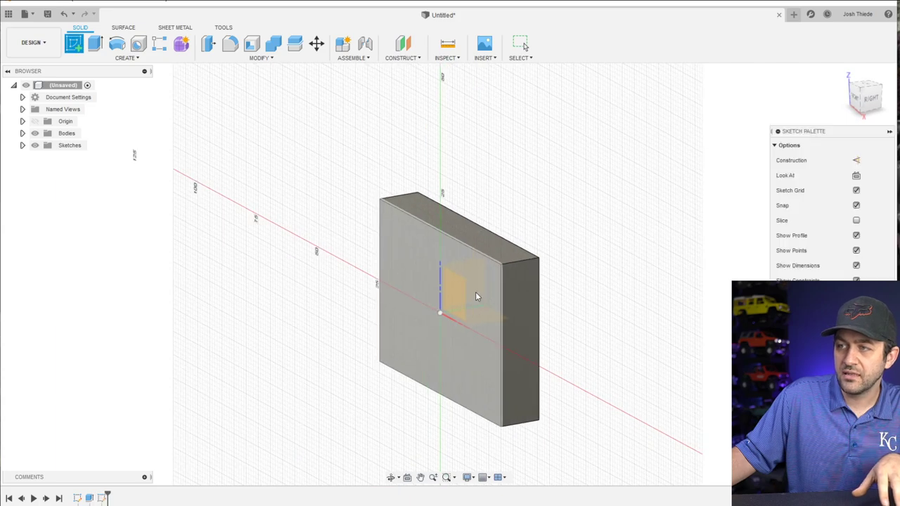
click(856, 100)
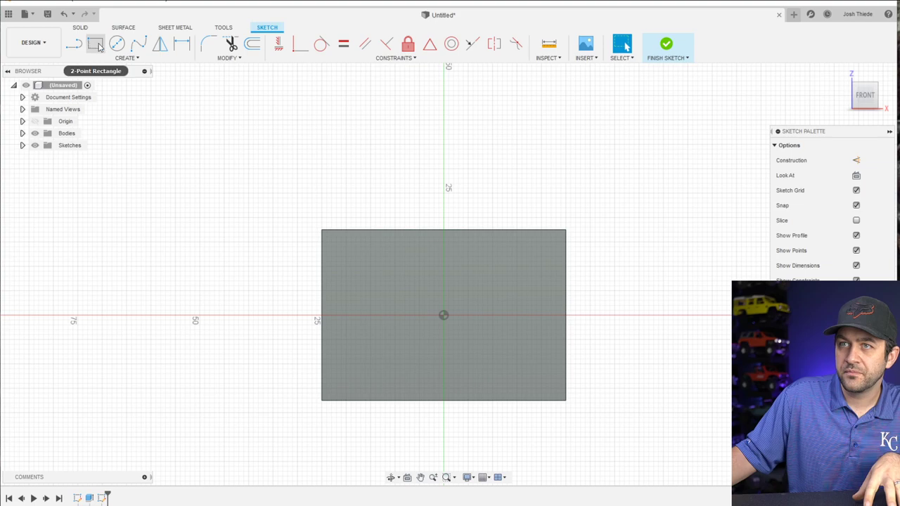
click(95, 44)
click(352, 229)
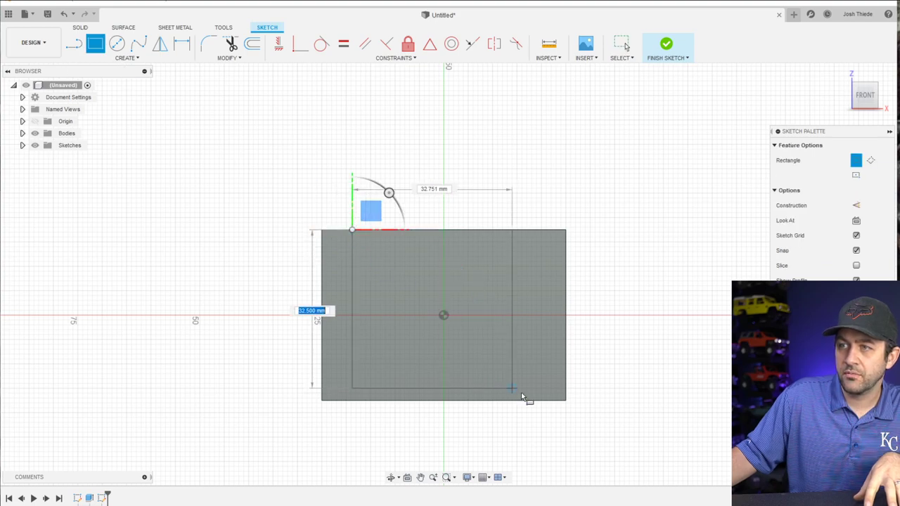
click(535, 402)
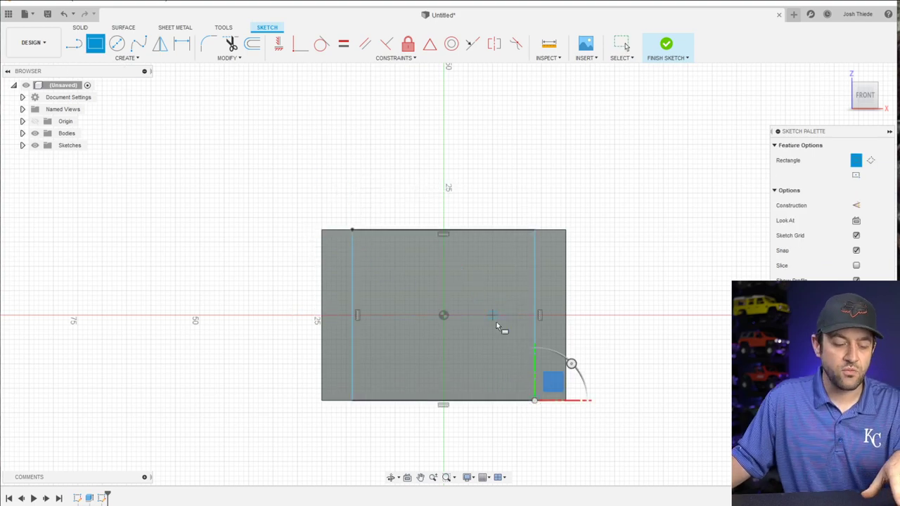
key(Escape)
Dimension the gap between the block's left edge and the rectangle's left side as 5 mm
key(p)
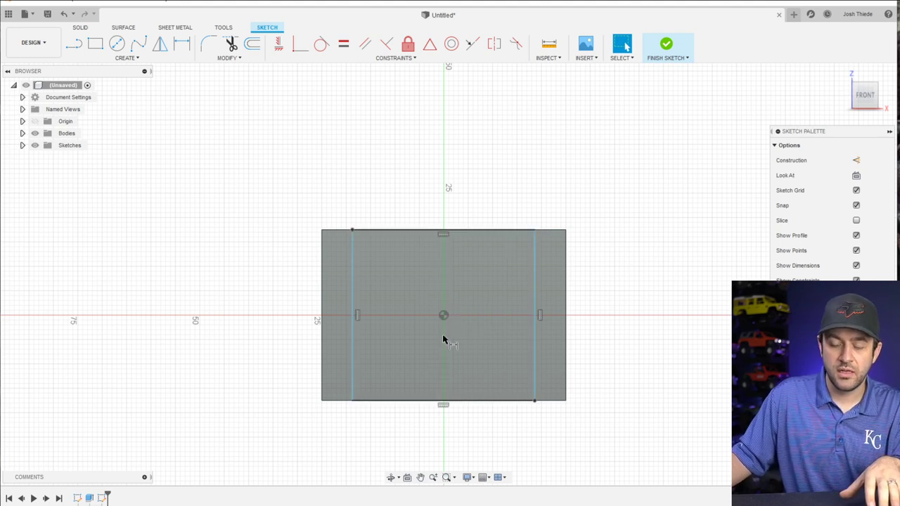
click(322, 286)
click(352, 285)
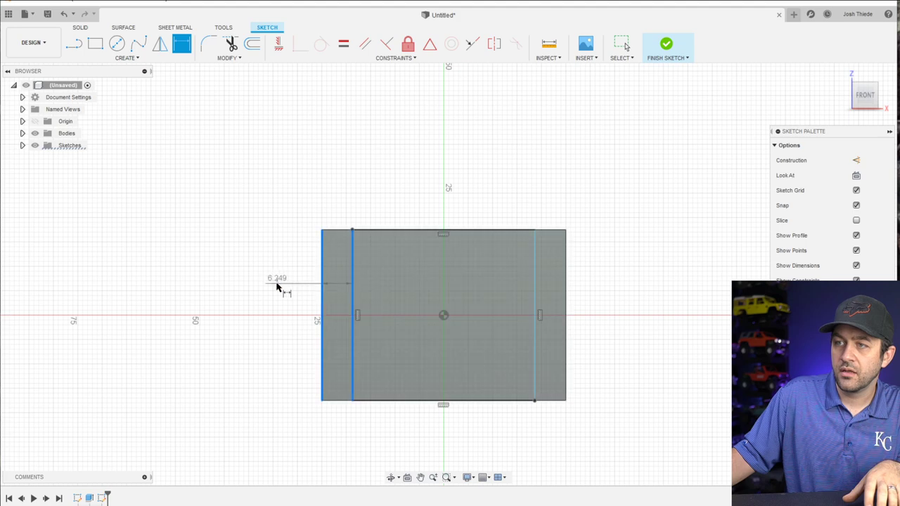
click(273, 285)
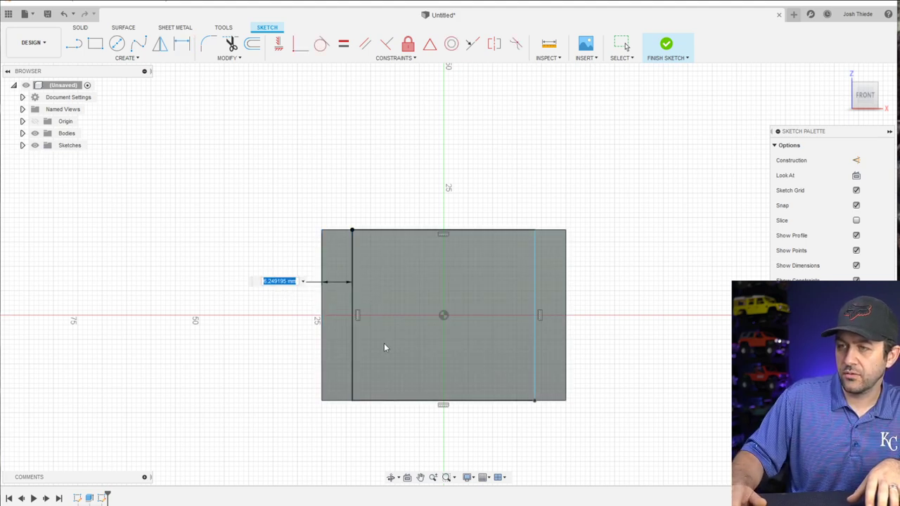
text(5)
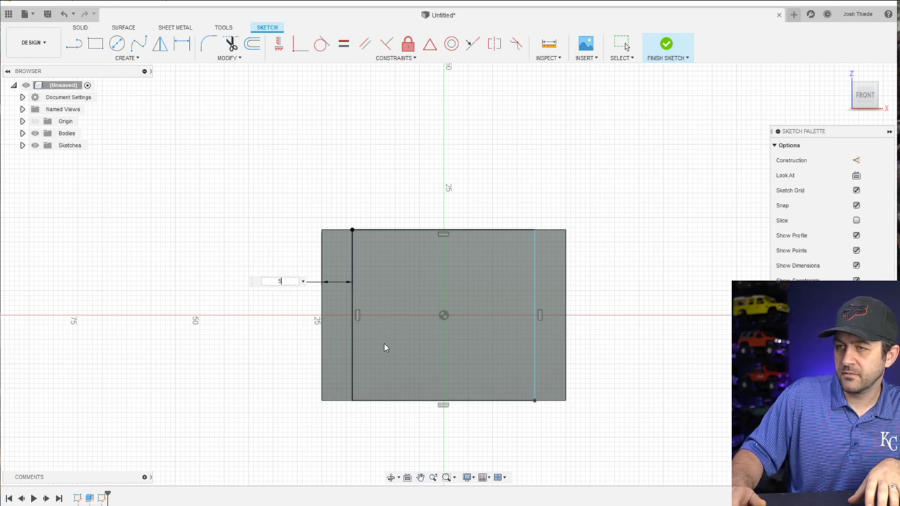
key(Return)
Dimension the gap between the rectangle's right side and the block's right edge as 5 mm and finish the sketch
click(528, 292)
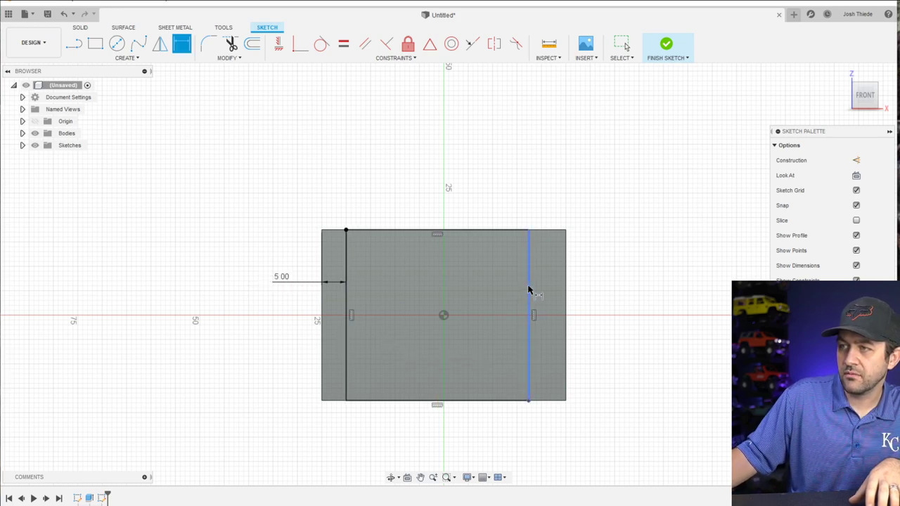
click(565, 291)
click(640, 307)
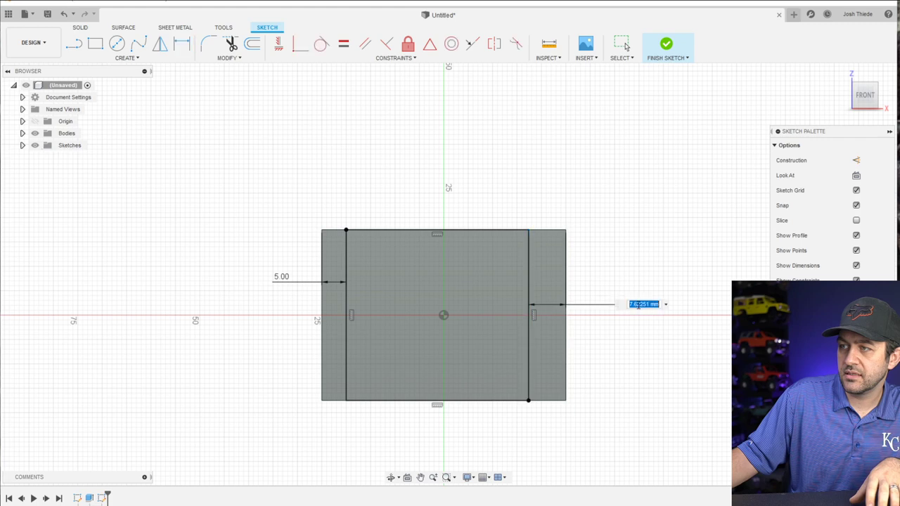
text(5)
key(Return)
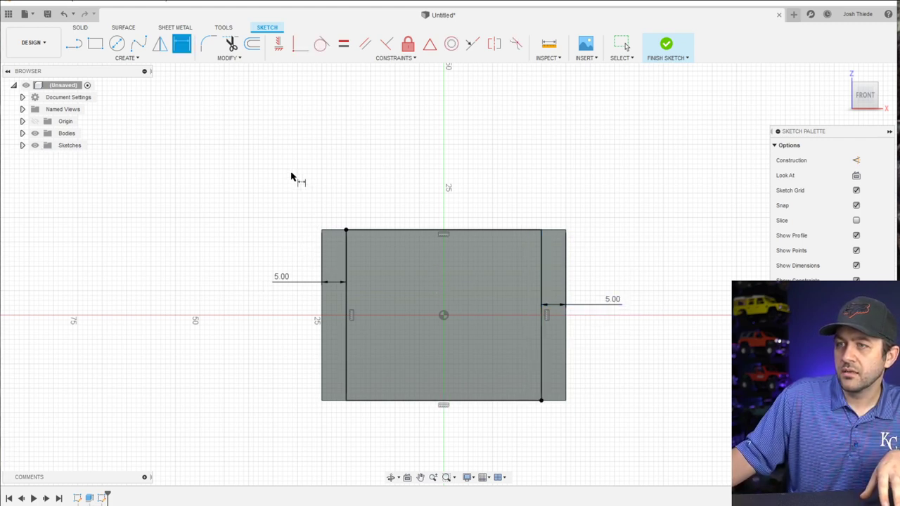
click(670, 47)
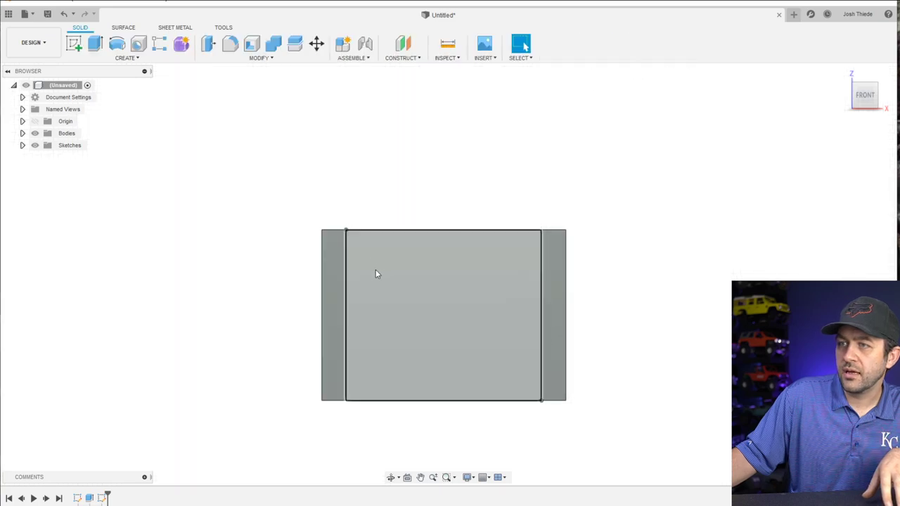
Extrude the middle rectangle on the front face by -1 mm as a cut, leaving raised strips along both sides
key(e)
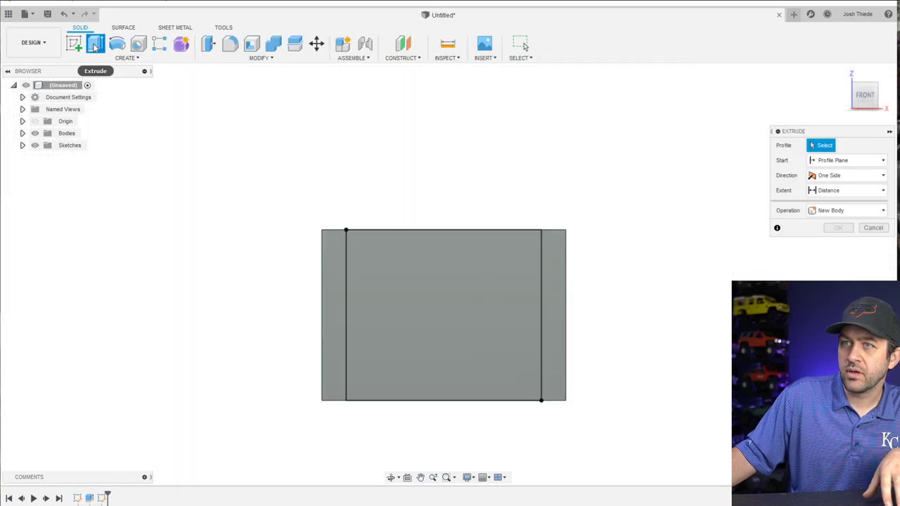
click(453, 263)
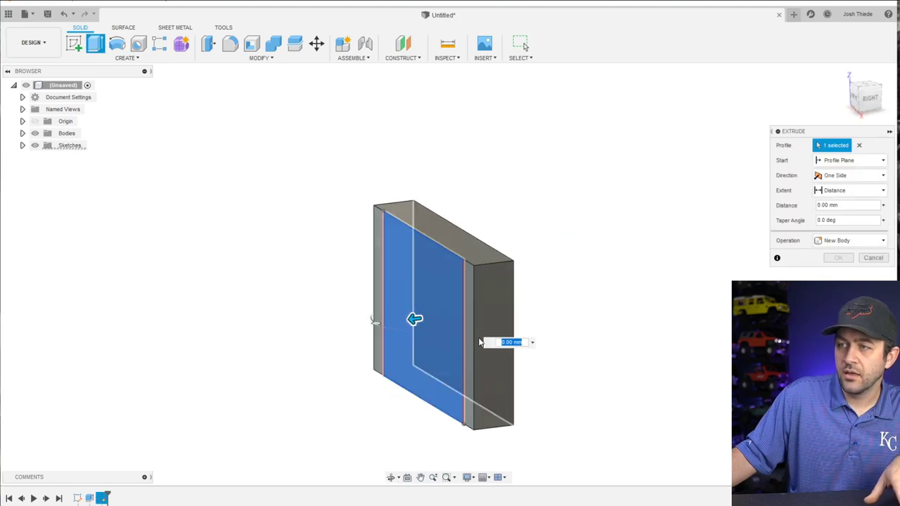
text(-1)
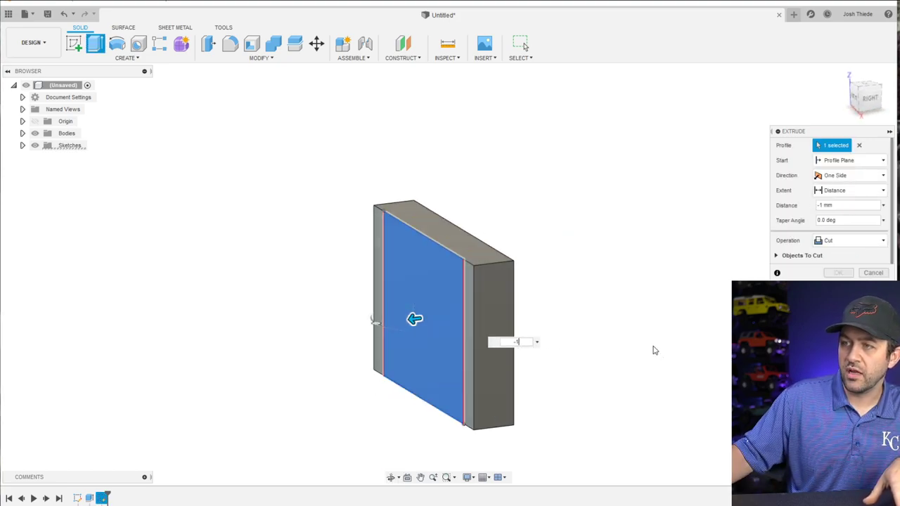
scroll(473, 281, up, 4)
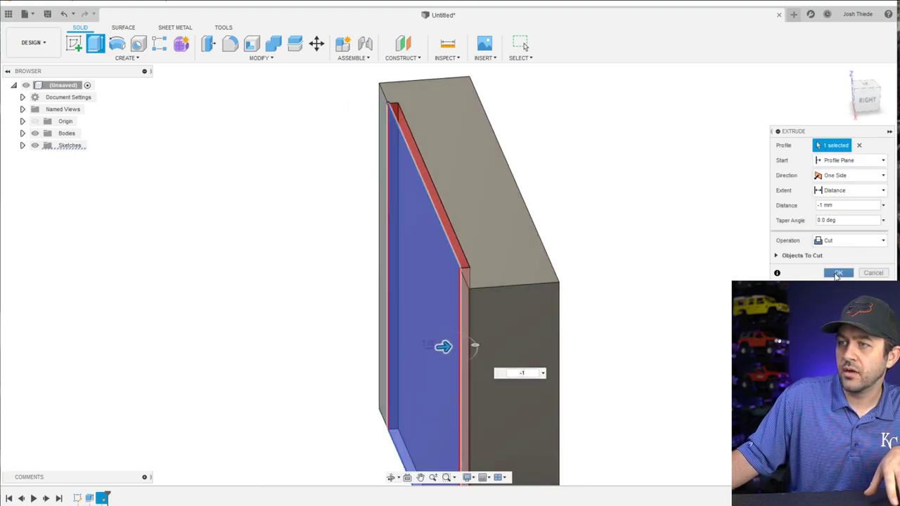
click(838, 273)
scroll(436, 274, down, 2)
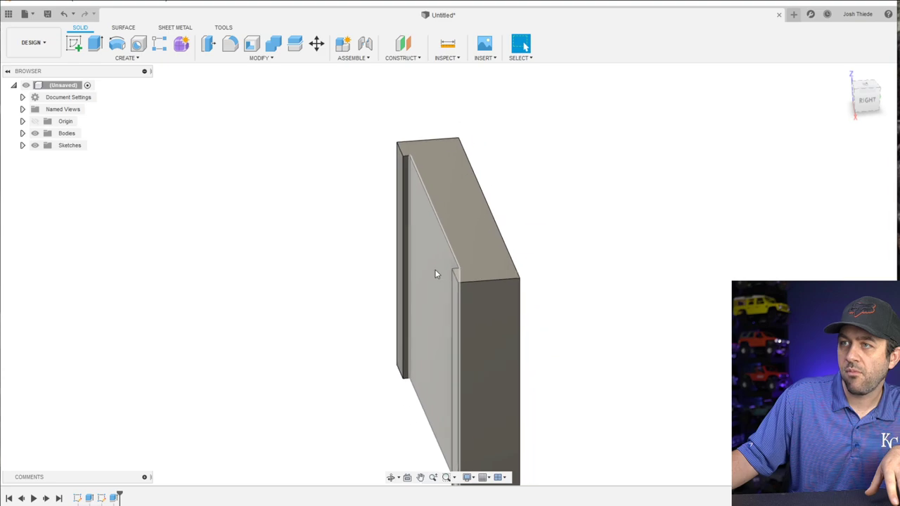
shift+middle_drag(435, 274, 422, 312)
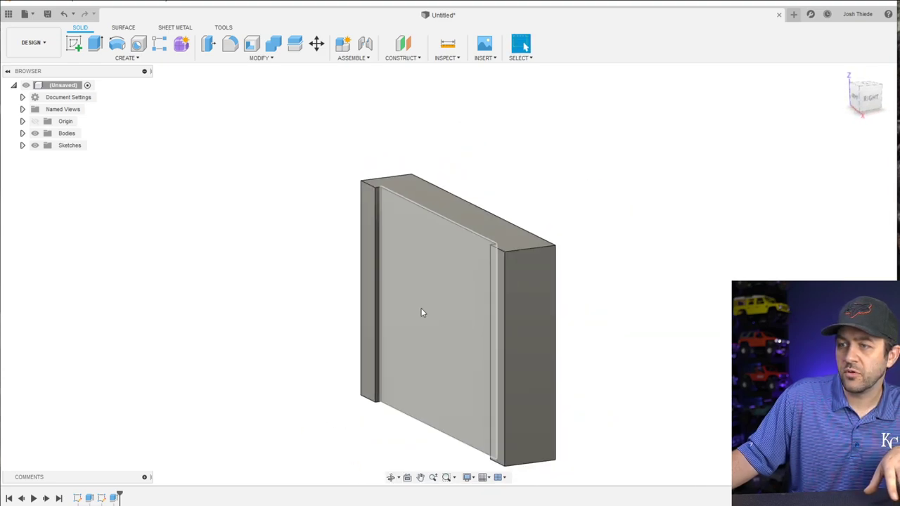
Edit the block's original extrusion to be symmetric about the sketch plane with a 4.5 mm distance per side
right_click(90, 499)
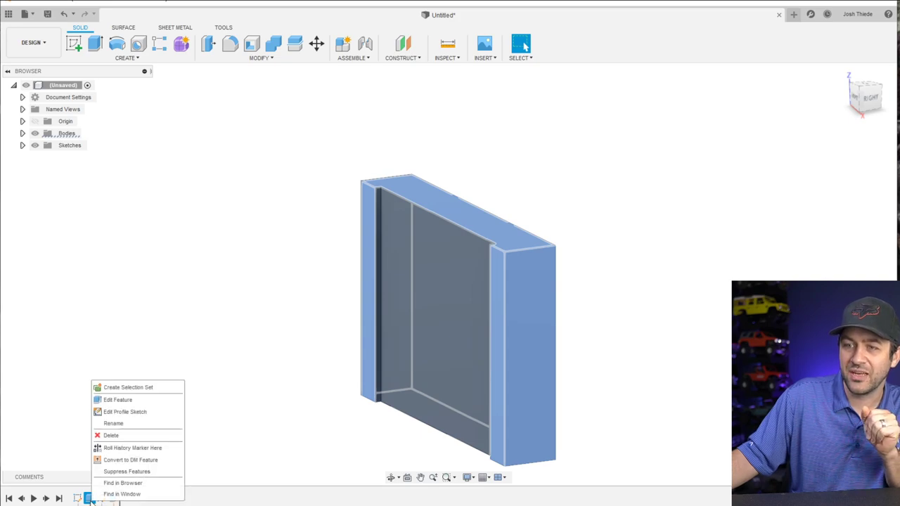
click(114, 400)
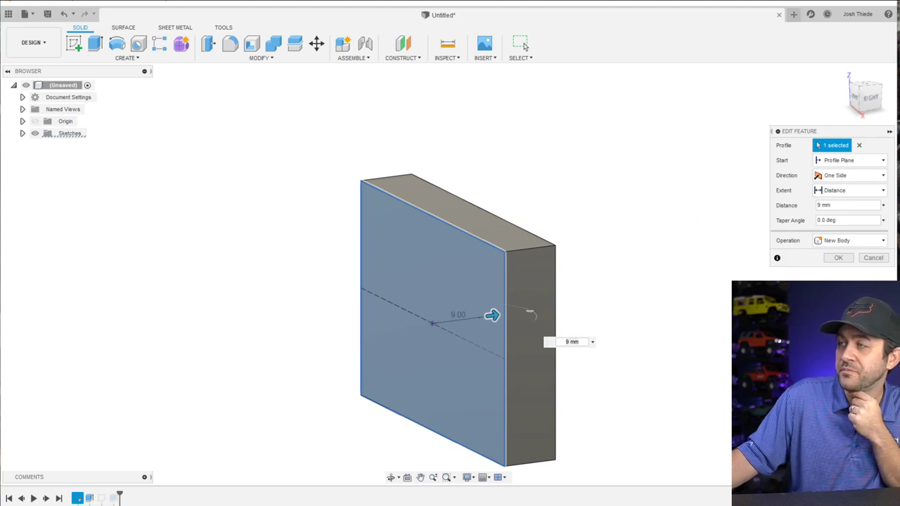
click(829, 175)
click(847, 216)
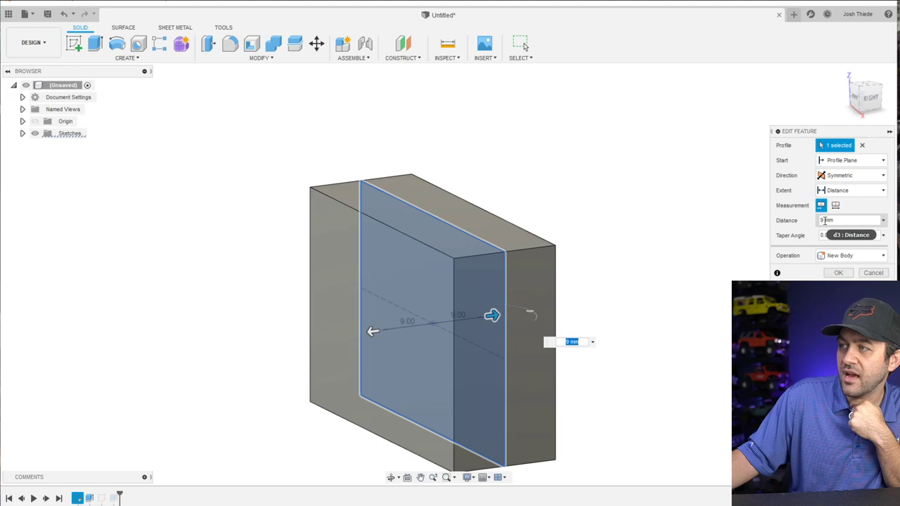
key(BackSpace)
text(4.5)
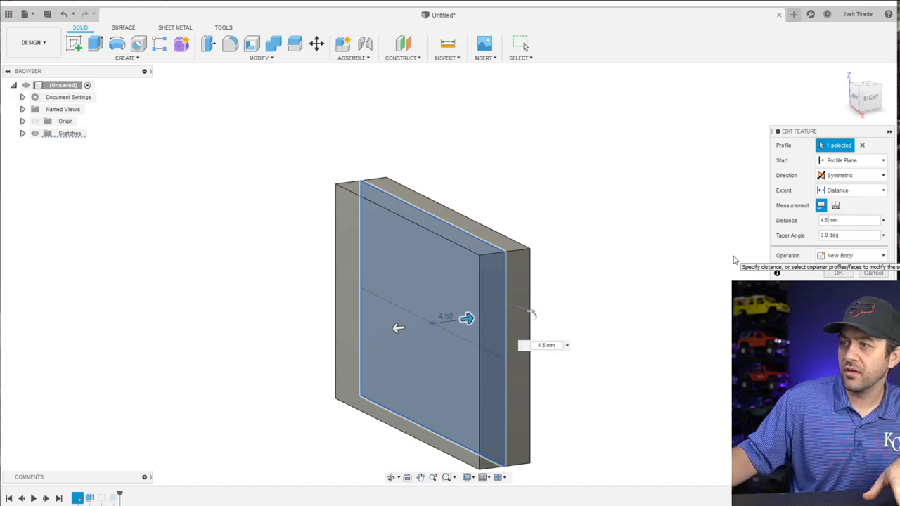
click(840, 273)
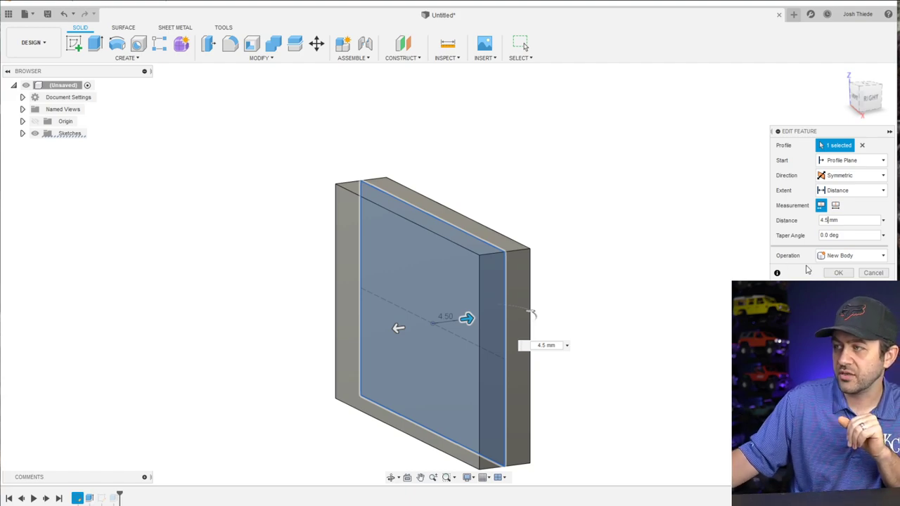
click(838, 273)
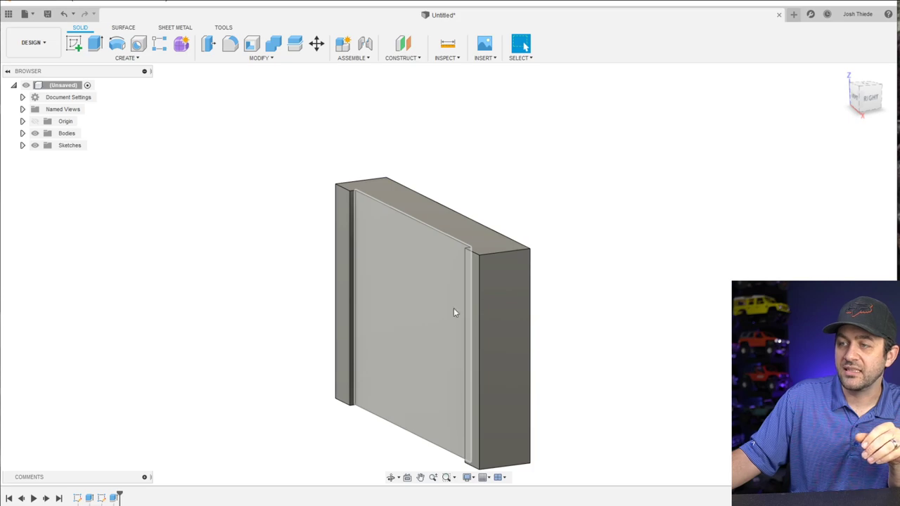
Try to mirror the front recess cut about the XY origin plane
shift+middle_drag(468, 286, 454, 293)
click(422, 276)
click(220, 358)
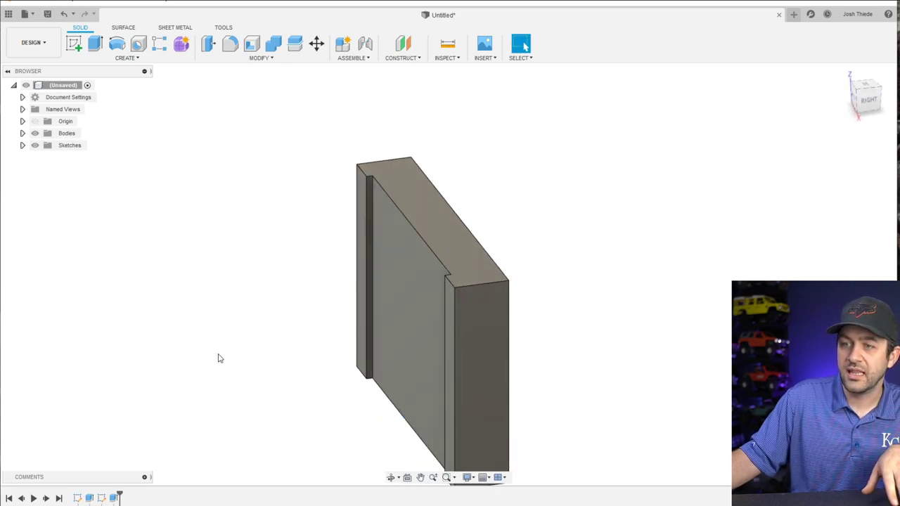
click(126, 59)
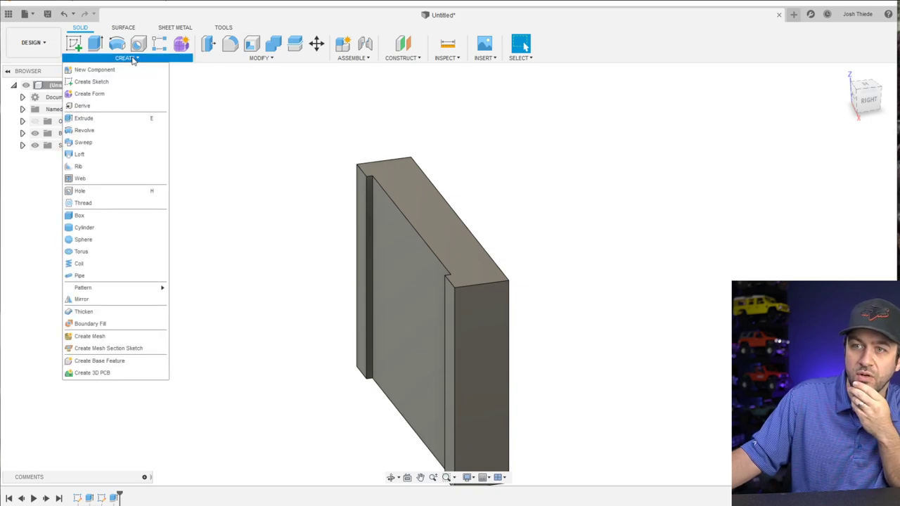
click(89, 300)
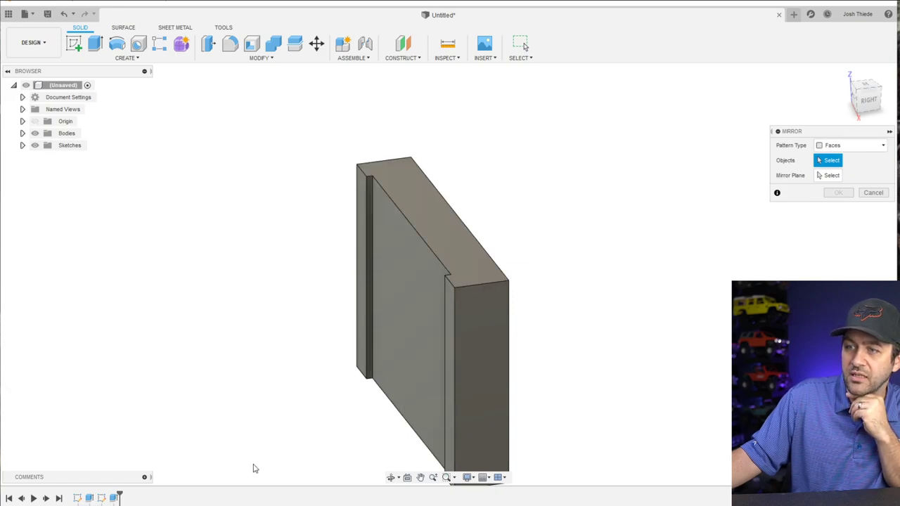
click(116, 497)
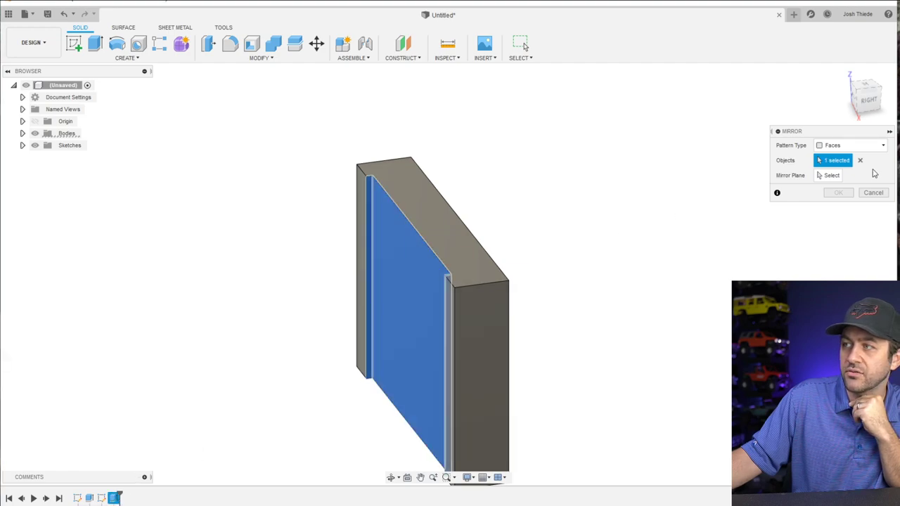
click(833, 176)
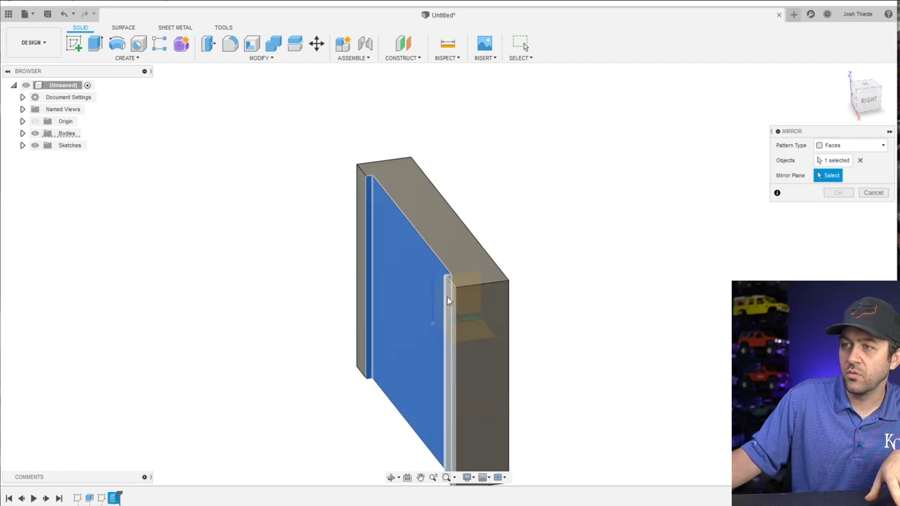
middle_drag(502, 285, 491, 282)
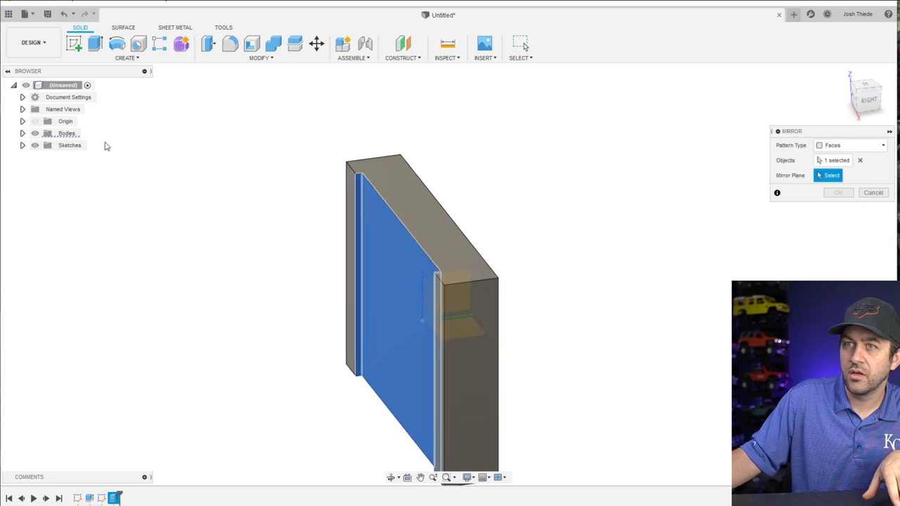
click(22, 121)
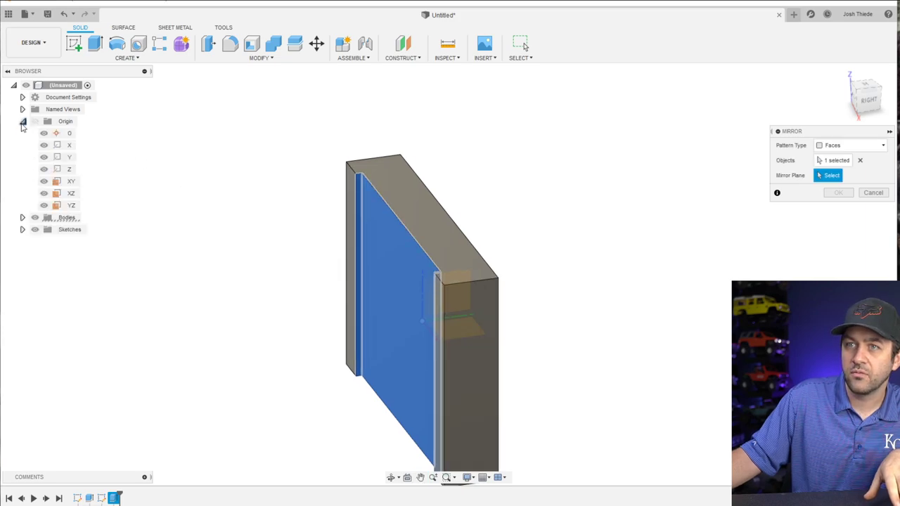
click(71, 183)
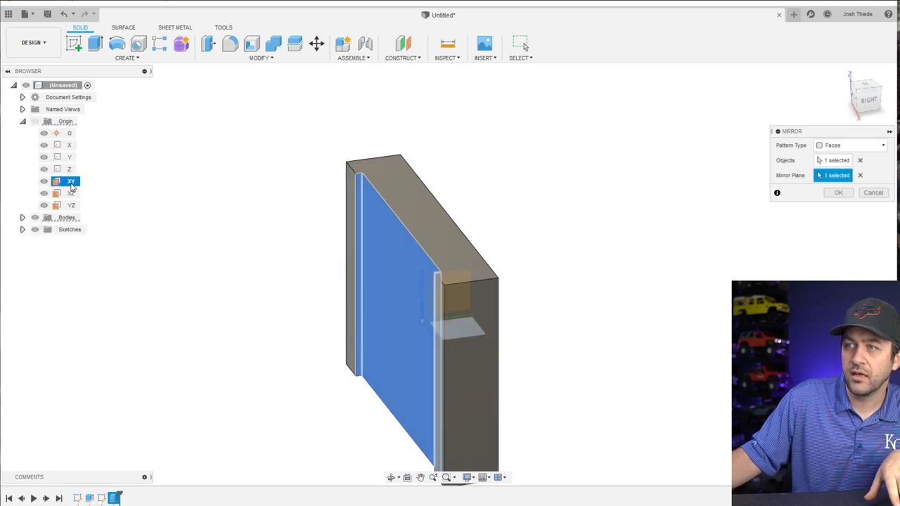
click(836, 192)
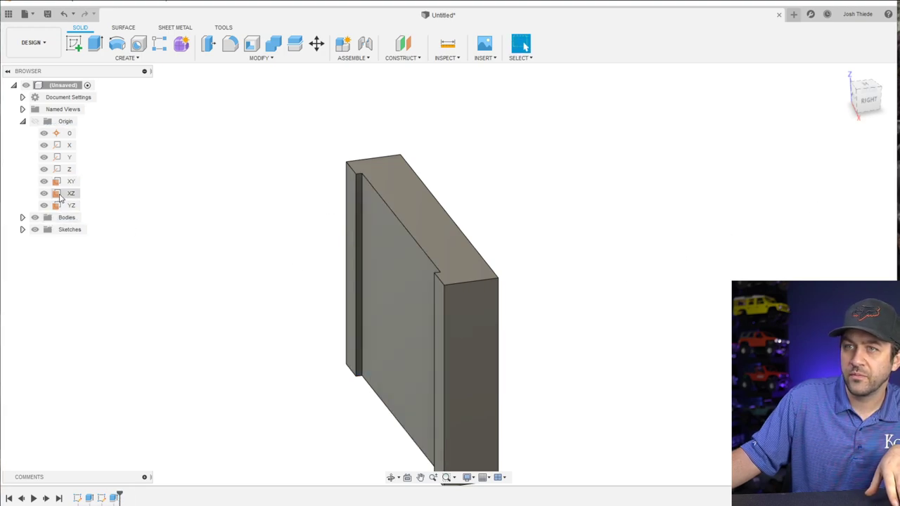
Mirror the front recess cut about the XZ origin plane onto the block's back face
click(71, 194)
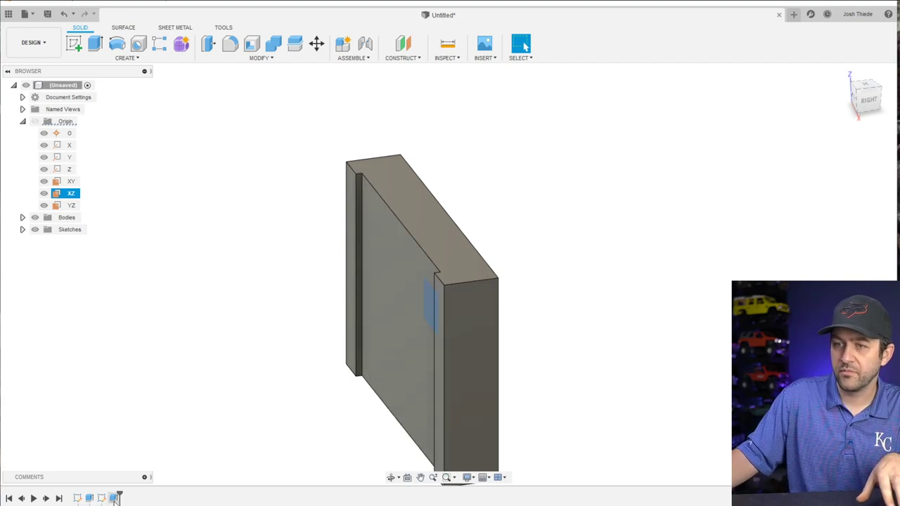
click(138, 59)
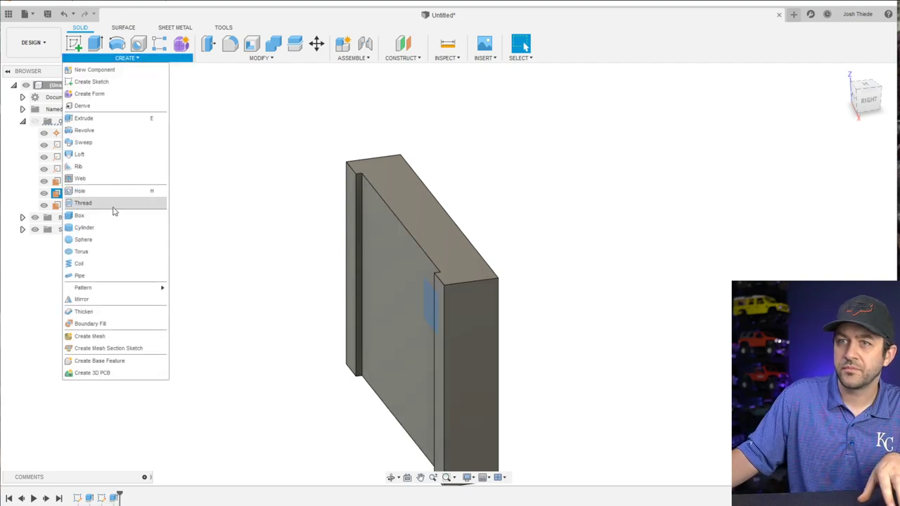
click(128, 297)
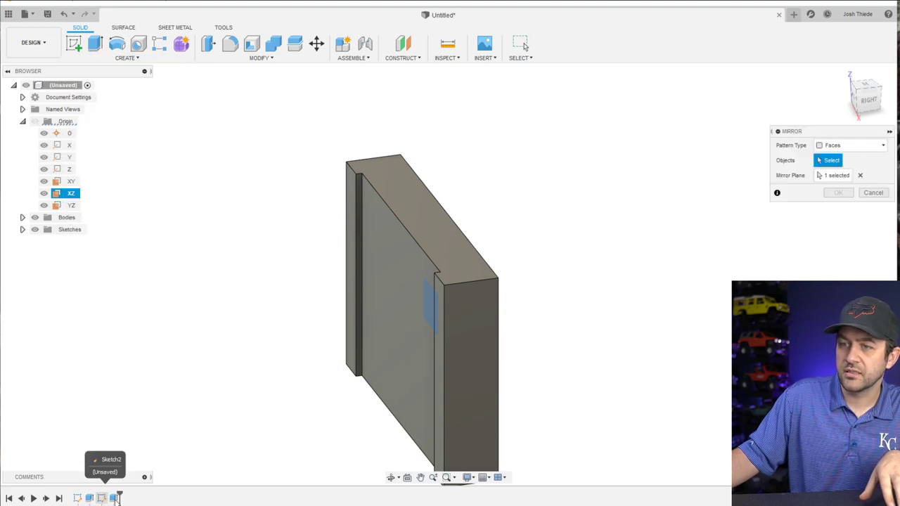
click(114, 496)
click(833, 176)
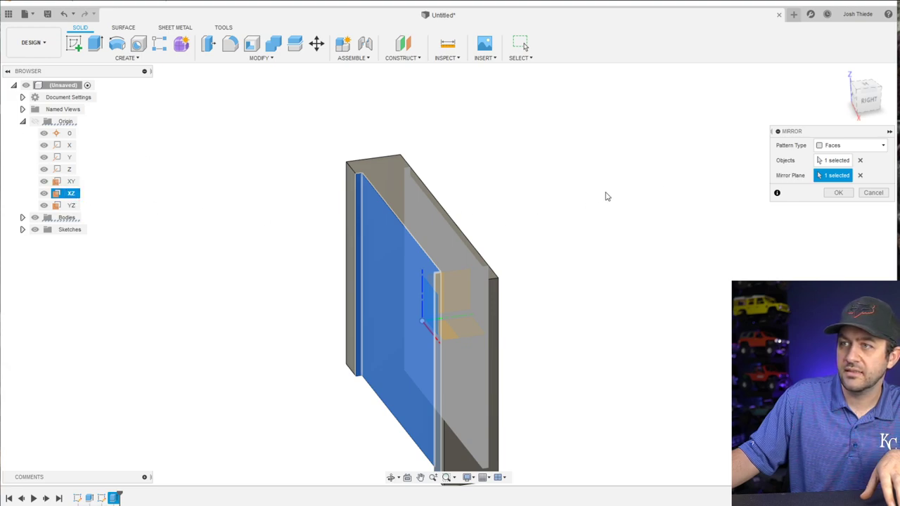
click(839, 192)
shift+middle_drag(521, 259, 584, 246)
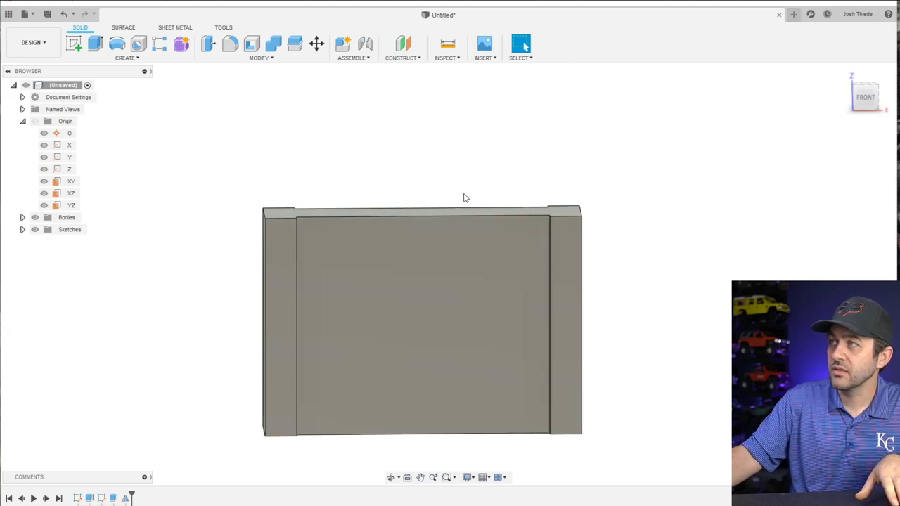
On the left strip's front face, sketch a two-point rectangle about 0.5 mm tall along the top edge, spanning between the side strips
scroll(328, 319, up, 3)
middle_drag(444, 308, 396, 233)
shift+middle_drag(490, 233, 440, 279)
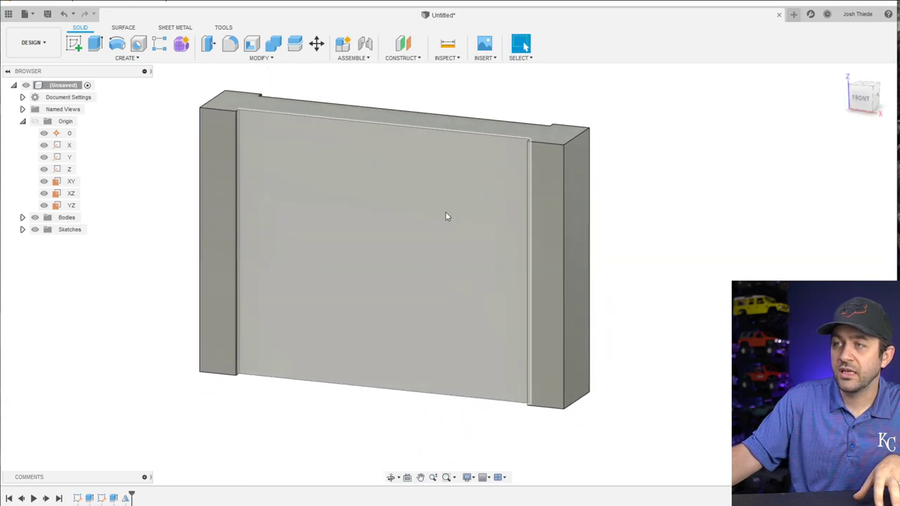
click(75, 45)
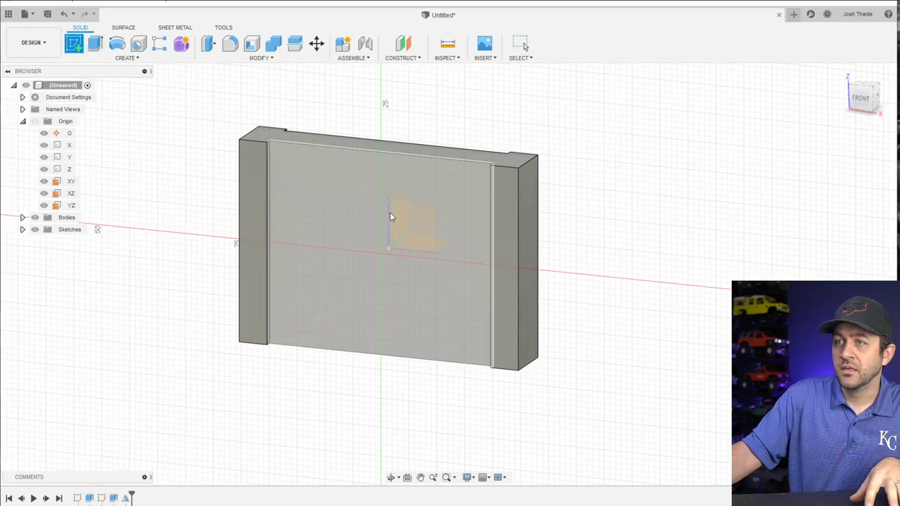
click(255, 178)
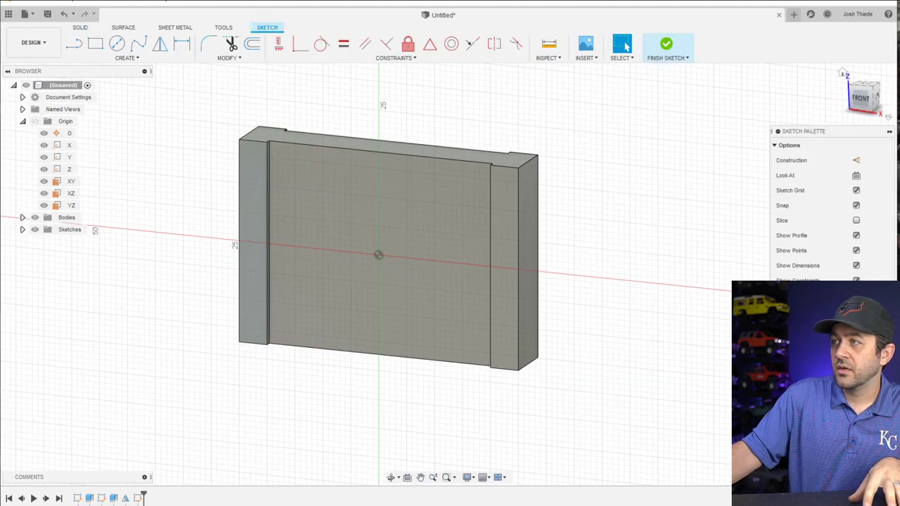
click(860, 102)
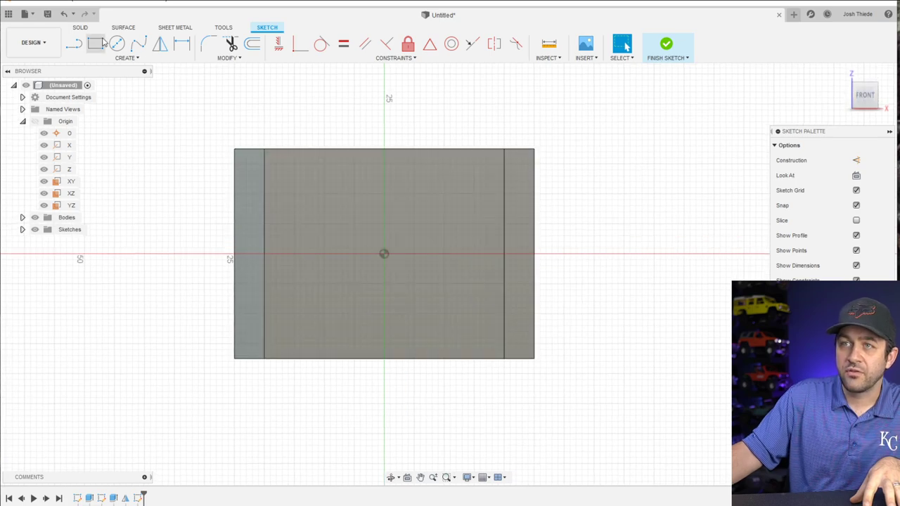
click(99, 43)
scroll(337, 167, up, 2)
click(248, 144)
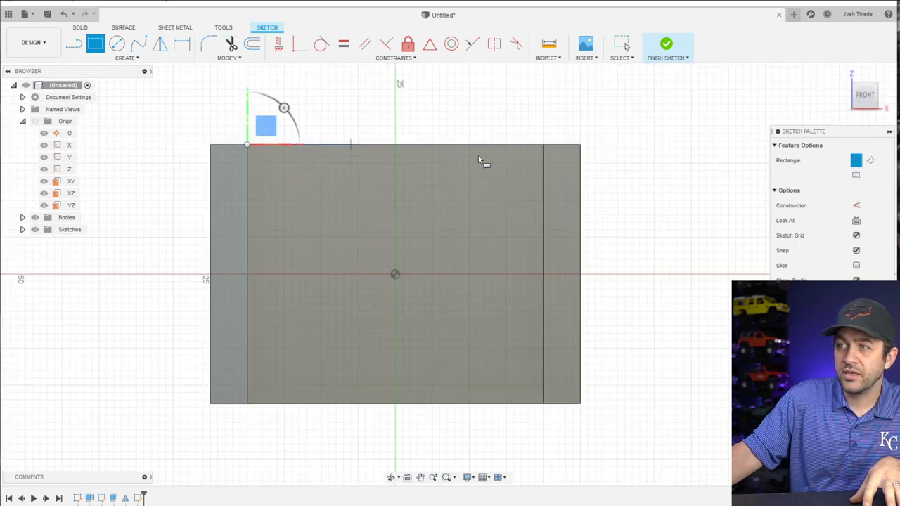
scroll(511, 147, up, 2)
click(554, 152)
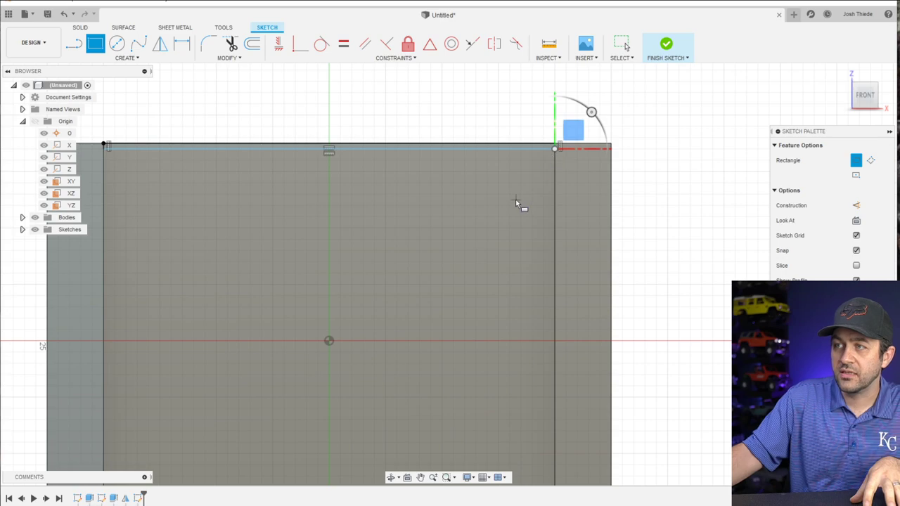
Dimension the thin rectangle's height as 0.5 mm and finish the sketch
key(Escape)
key(d)
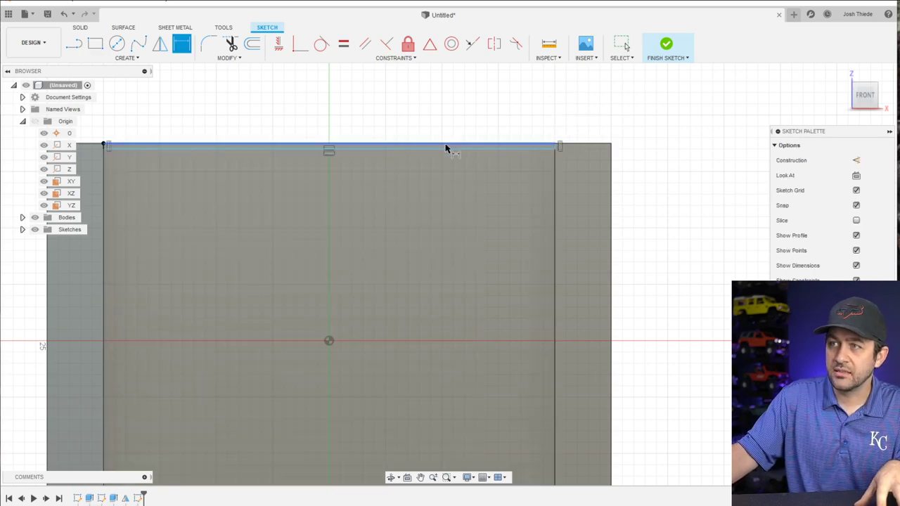
click(447, 146)
click(505, 118)
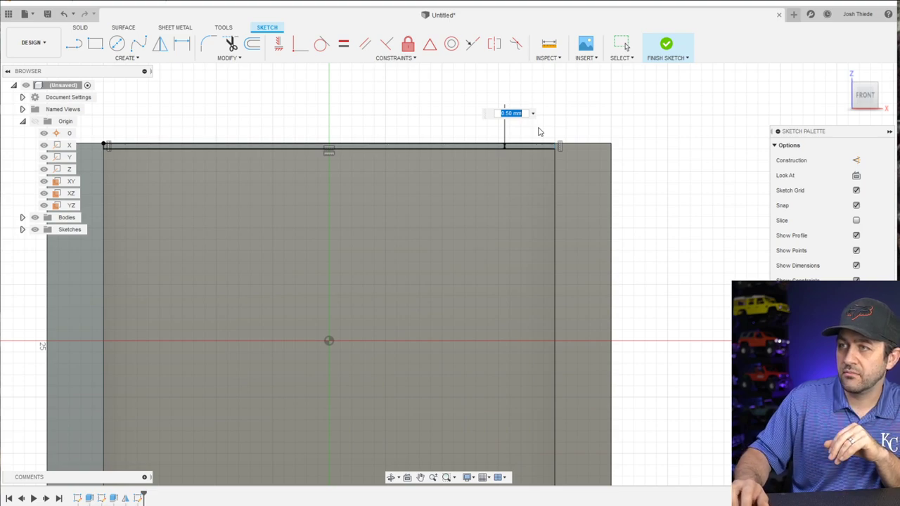
key(Return)
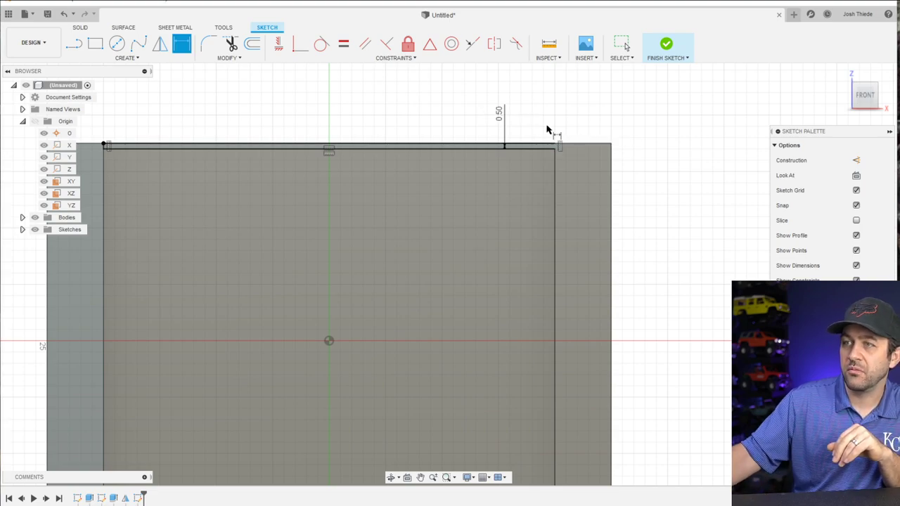
click(671, 52)
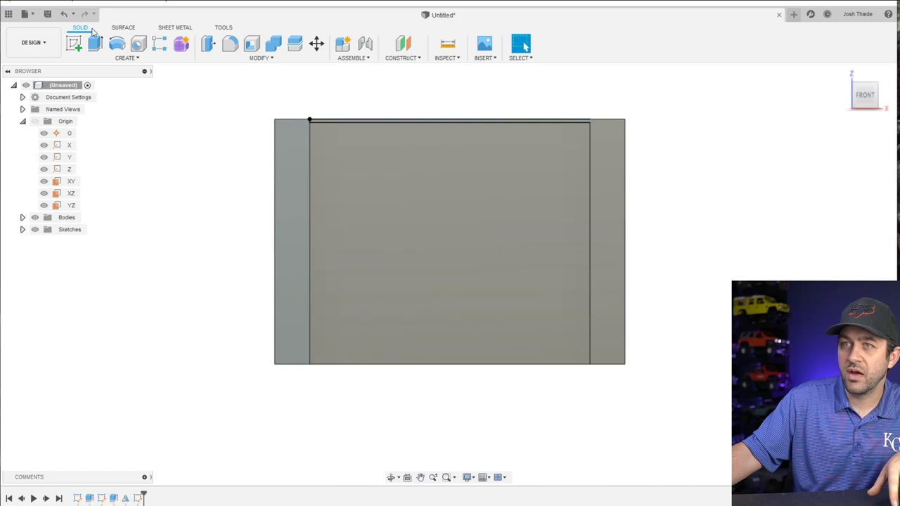
Extrude the thin top rectangle by -15 mm as a cut through the block, lowering the centre's top between the strips
click(94, 43)
scroll(410, 140, up, 6)
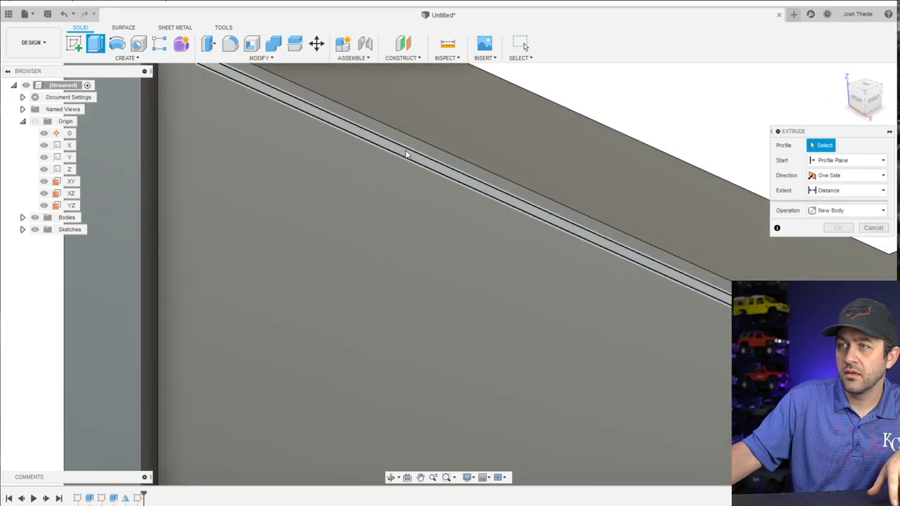
click(407, 154)
scroll(402, 171, down, 3)
drag(426, 176, 575, 112)
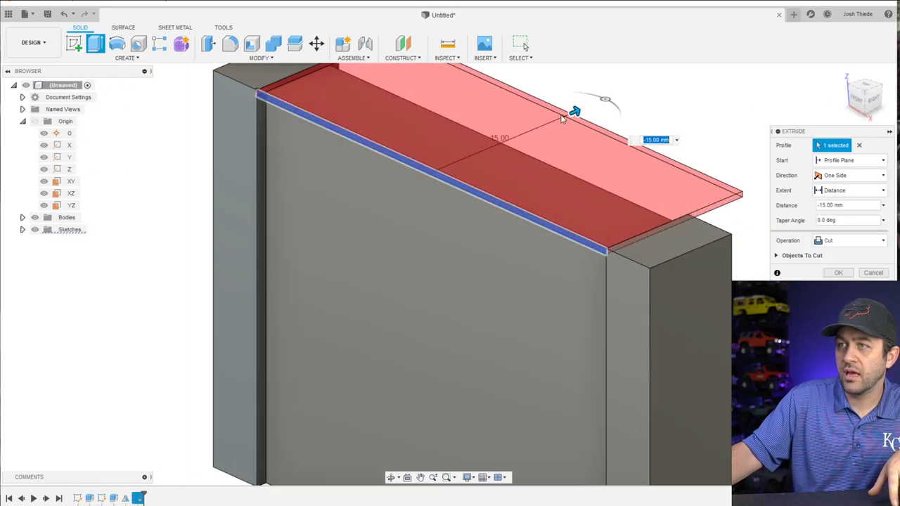
click(836, 273)
scroll(502, 314, down, 3)
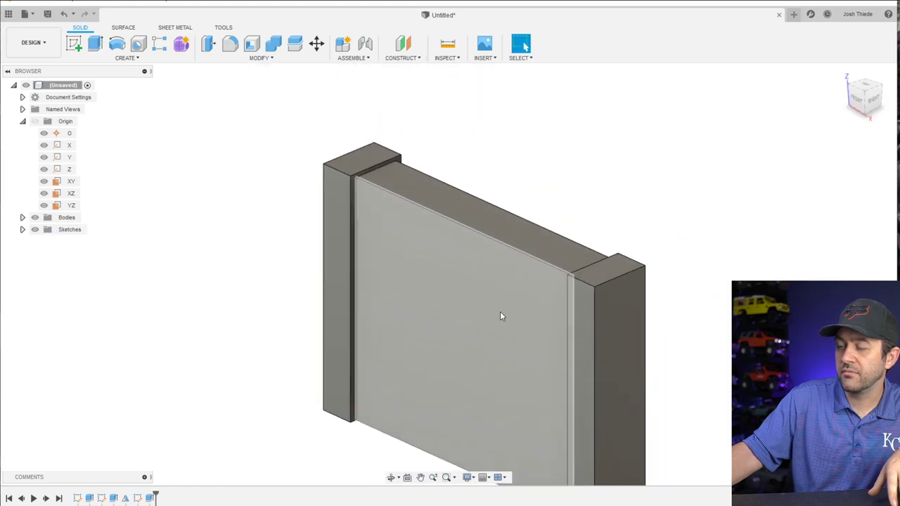
On the recessed front face, sketch a two-point rectangle about 1.07 mm tall just below the top edge, spanning between the side strips
shift+middle_drag(501, 312, 380, 186)
mouse_move(454, 228)
shift+middle_down()
mouse_move(427, 222)
mouse_move(448, 221)
shift+middle_up()
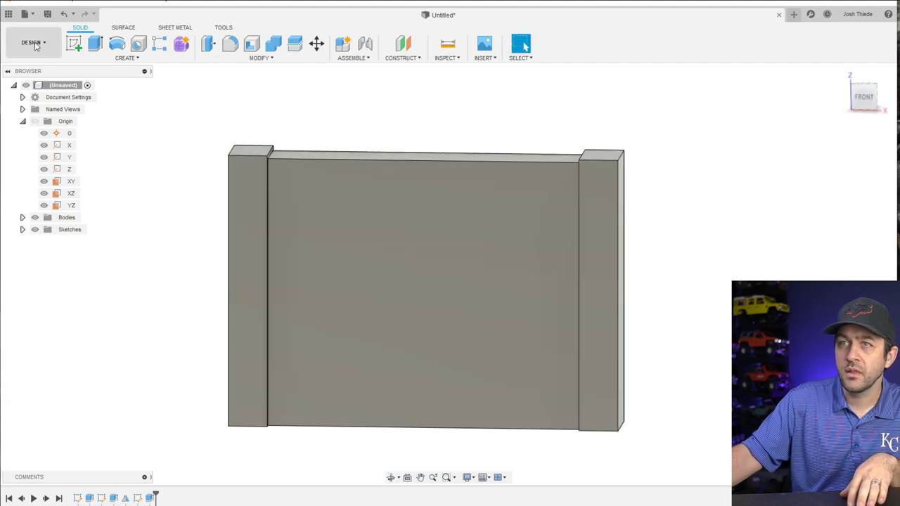
click(74, 44)
click(450, 227)
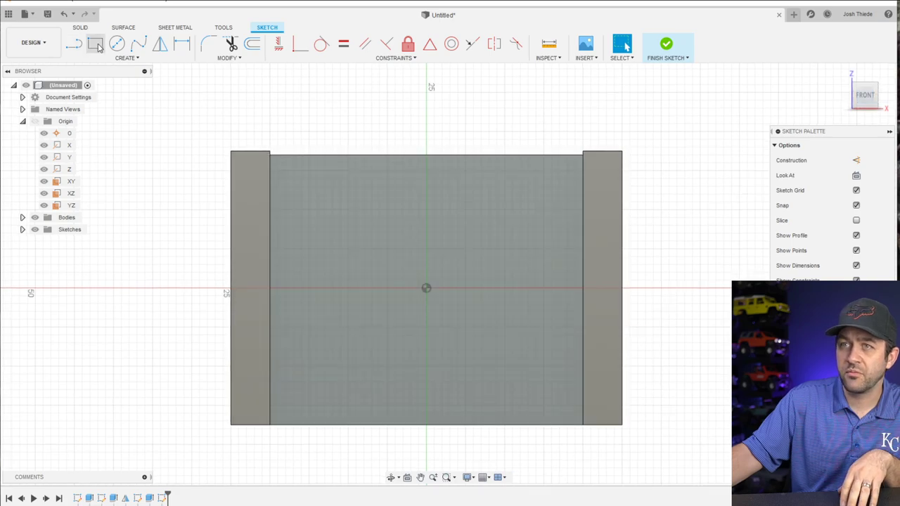
key(r)
scroll(305, 167, up, 3)
click(233, 153)
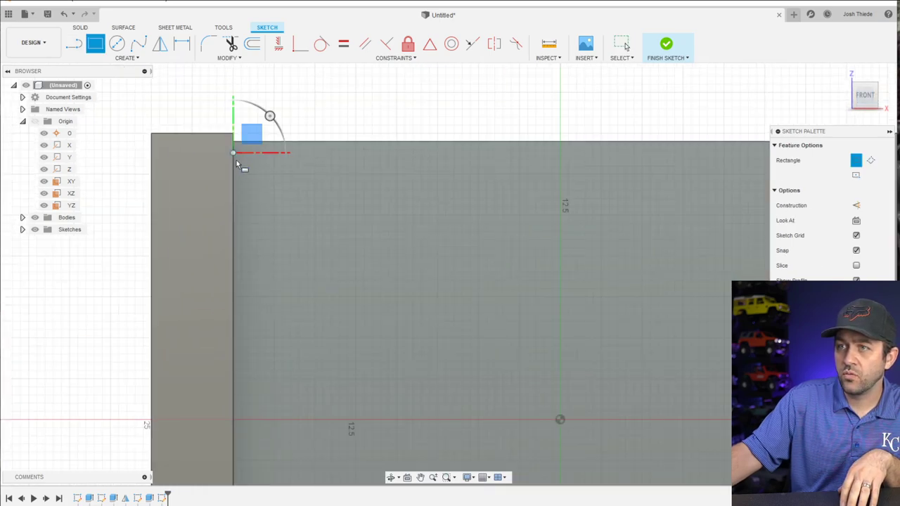
scroll(243, 171, down, 5)
scroll(445, 182, up, 5)
scroll(481, 176, up, 2)
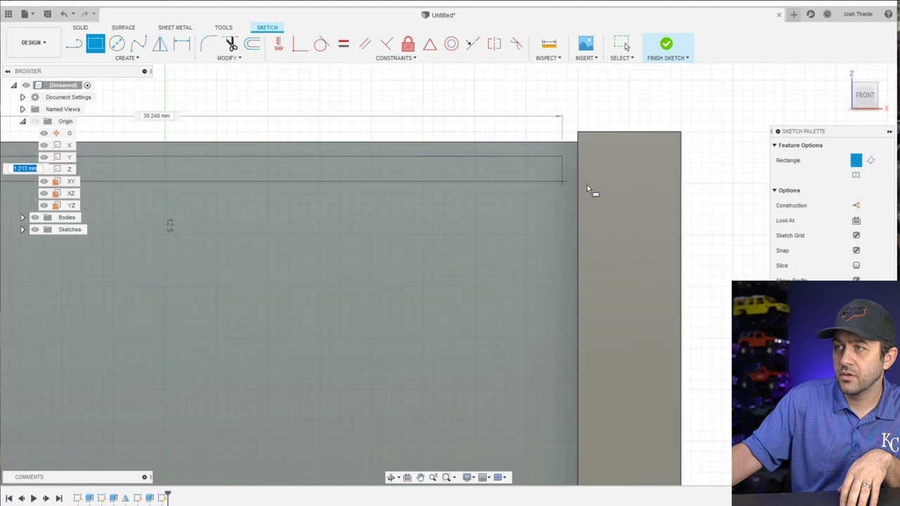
click(577, 178)
scroll(547, 275, down, 2)
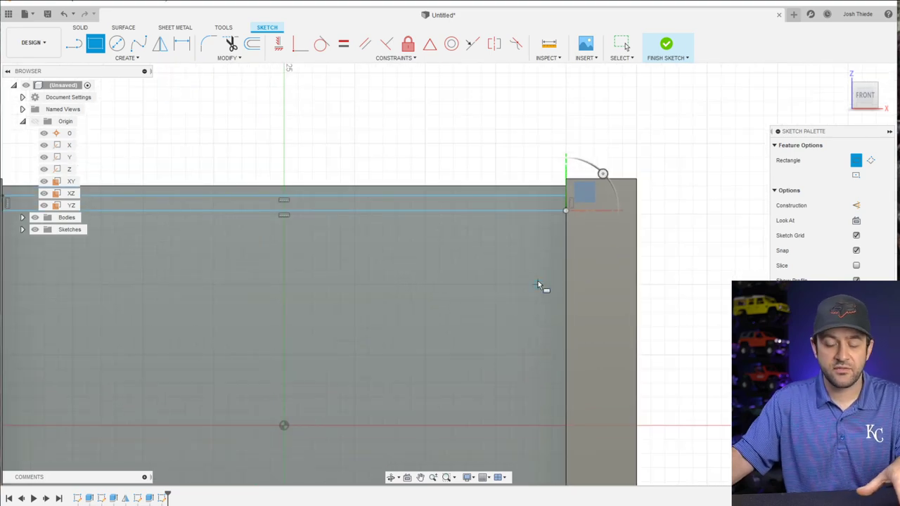
key(Escape)
Dimension the new rectangle's height as 0.8 mm
scroll(538, 244, down, 1)
scroll(524, 221, up, 2)
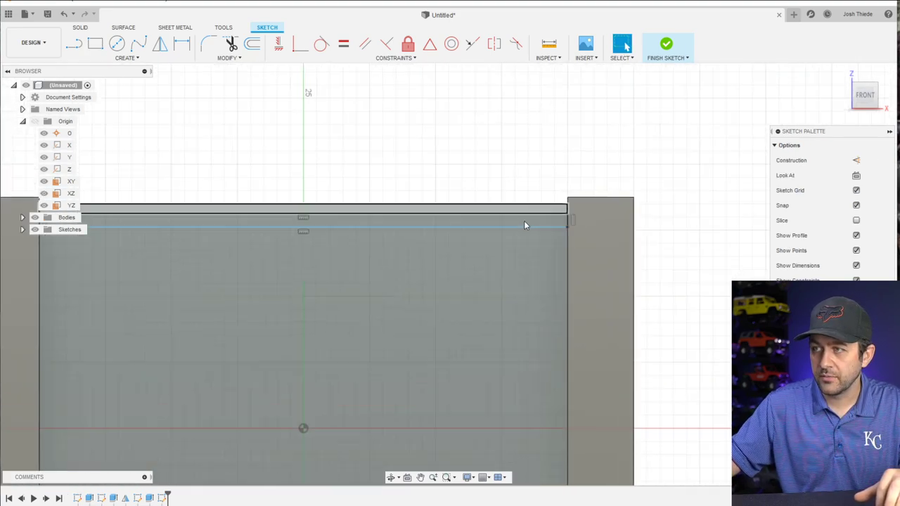
key(d)
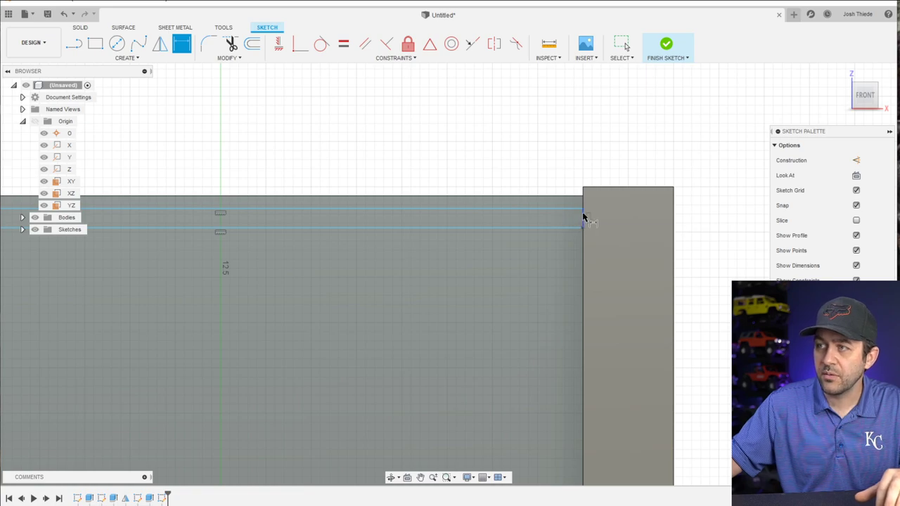
scroll(594, 225, down, 4)
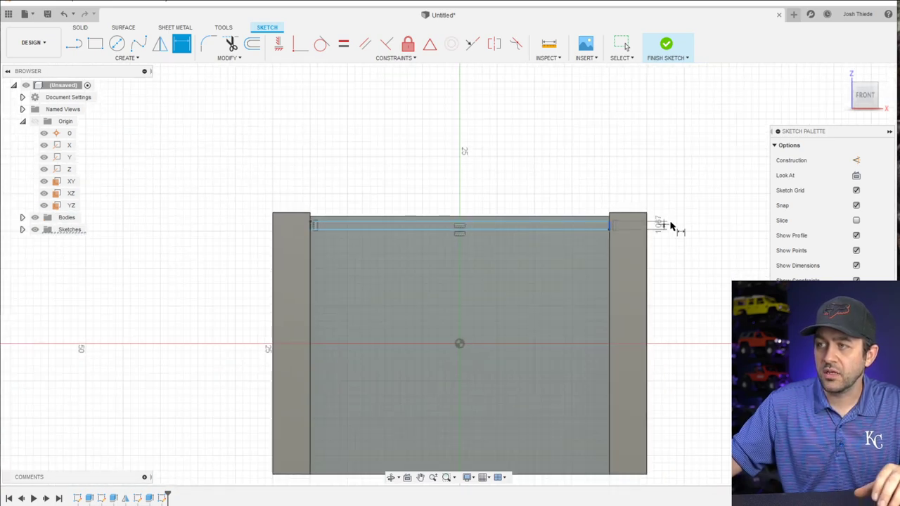
scroll(681, 225, up, 2)
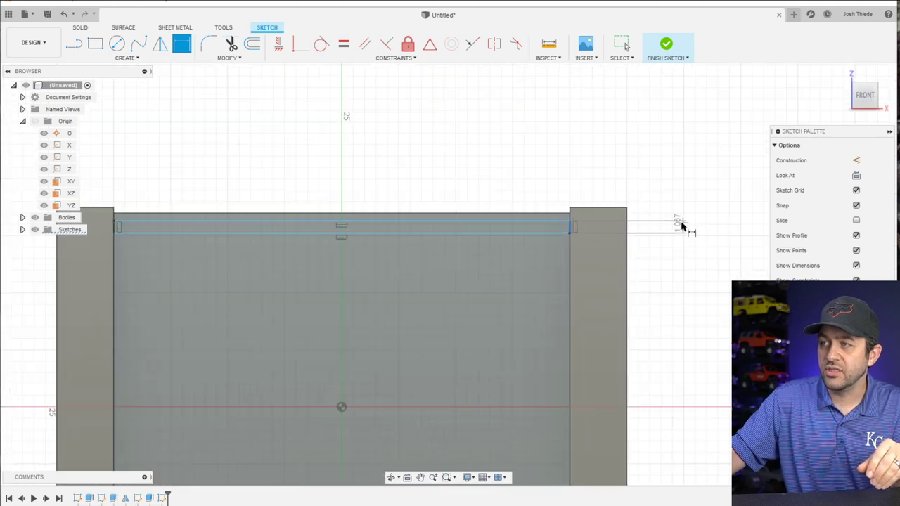
scroll(681, 226, up, 1)
click(683, 205)
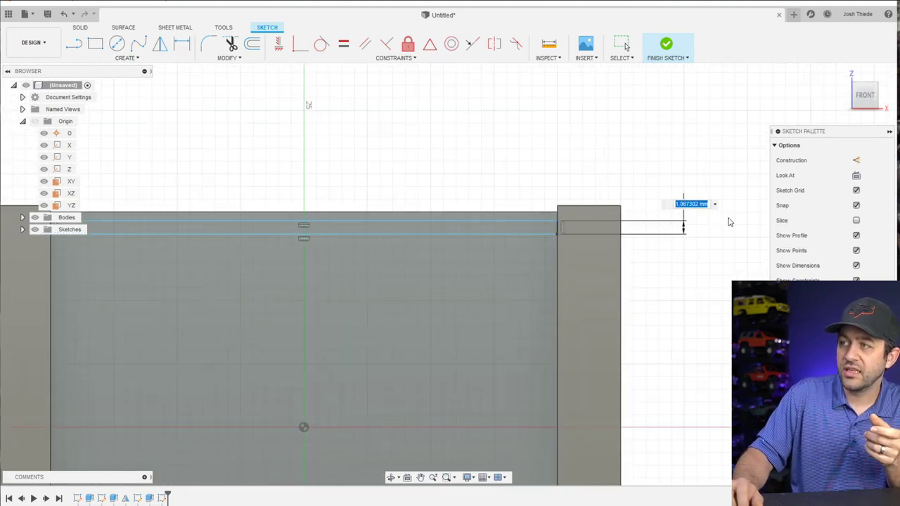
text(.8)
key(Return)
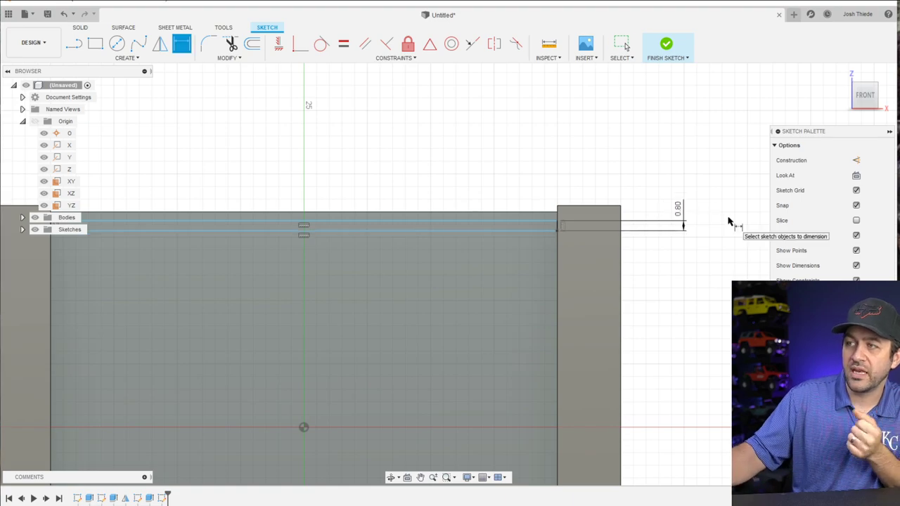
Move the 0.8 mm tall rectangle down the recessed face to just above its bottom edge
scroll(619, 258, down, 1)
scroll(628, 251, up, 2)
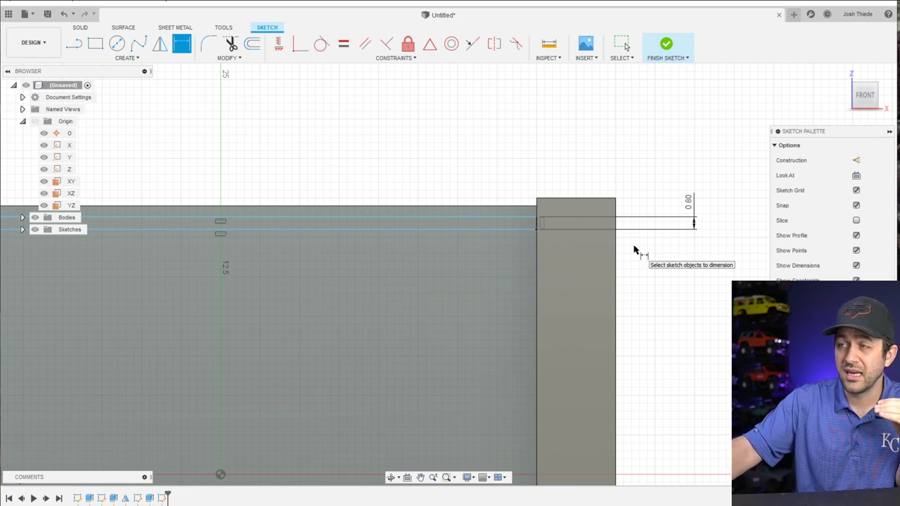
scroll(685, 252, down, 1)
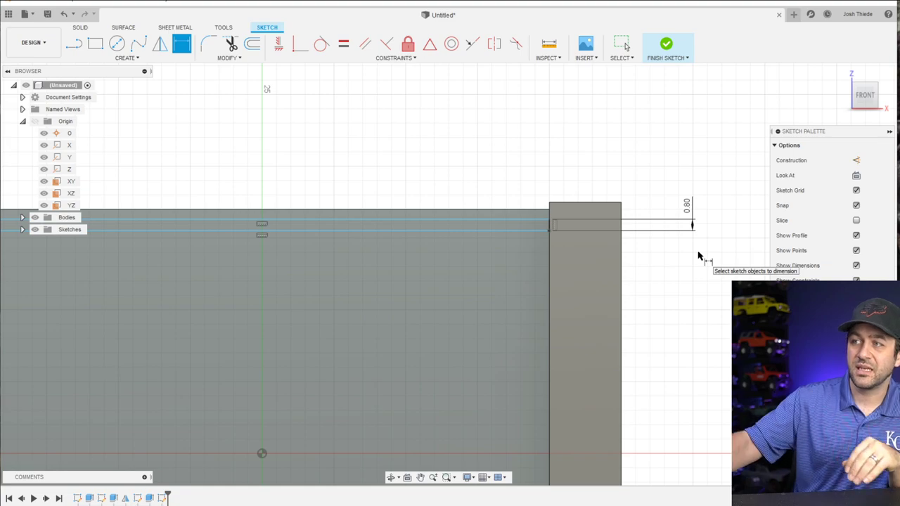
scroll(528, 281, down, 3)
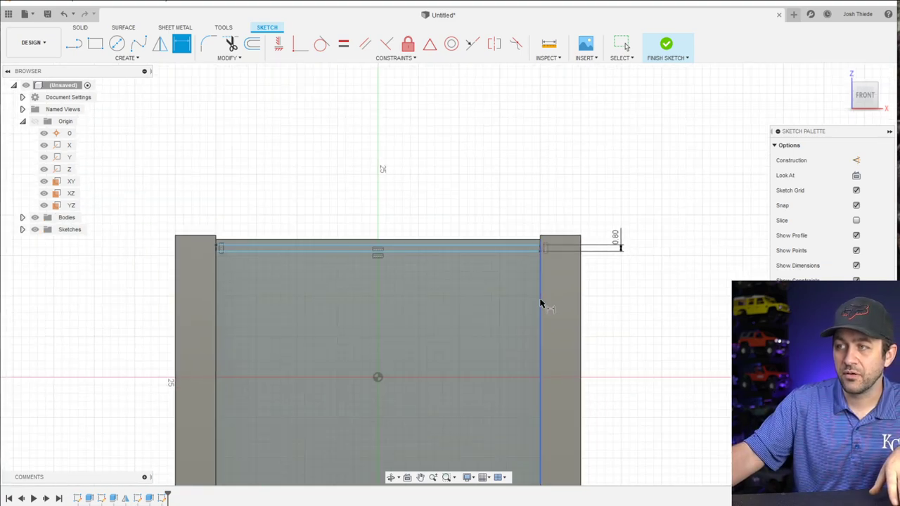
middle_drag(529, 373, 528, 300)
scroll(518, 297, up, 1)
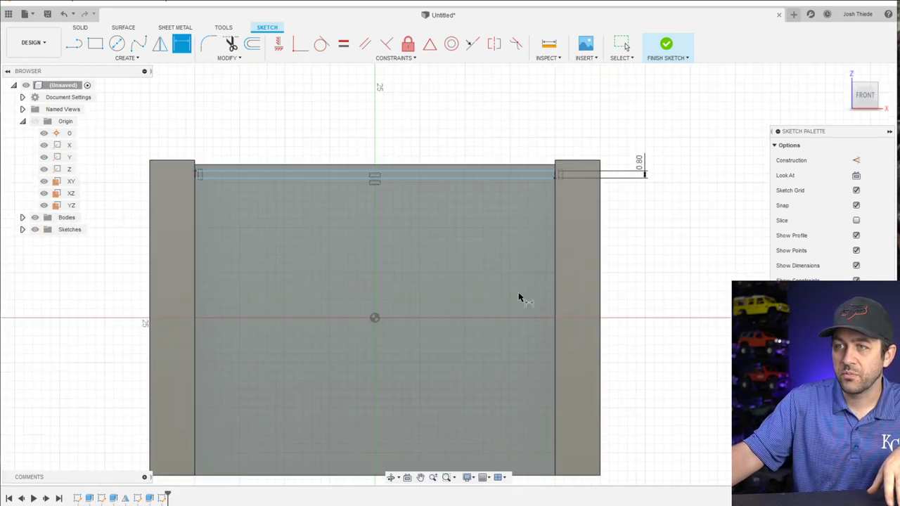
scroll(475, 222, up, 3)
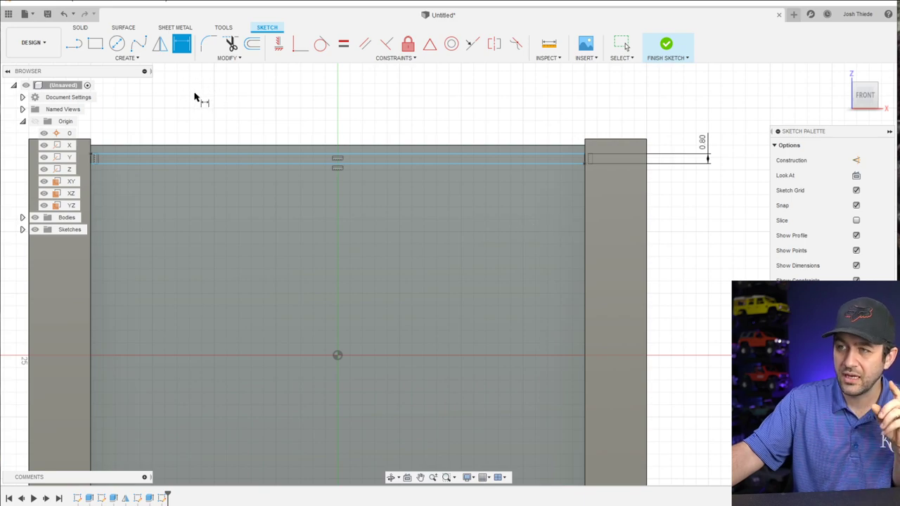
scroll(604, 265, down, 2)
key(Escape)
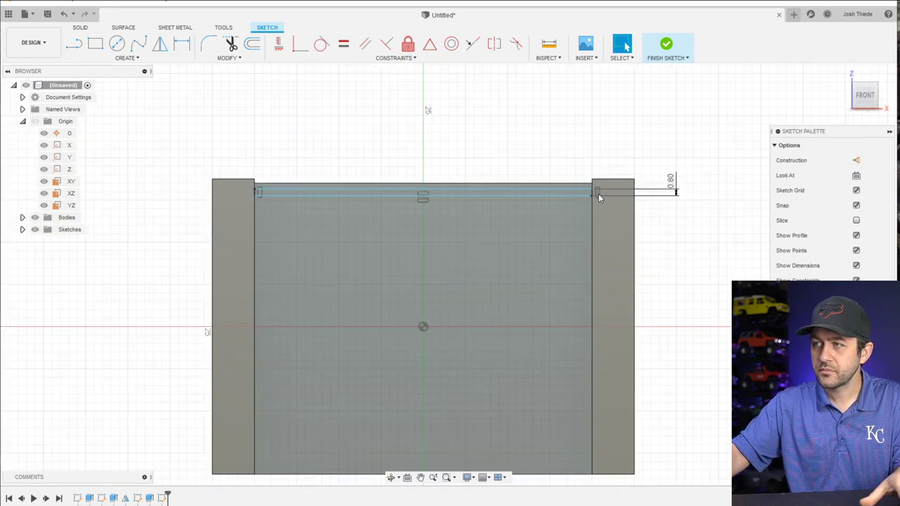
drag(596, 197, 601, 474)
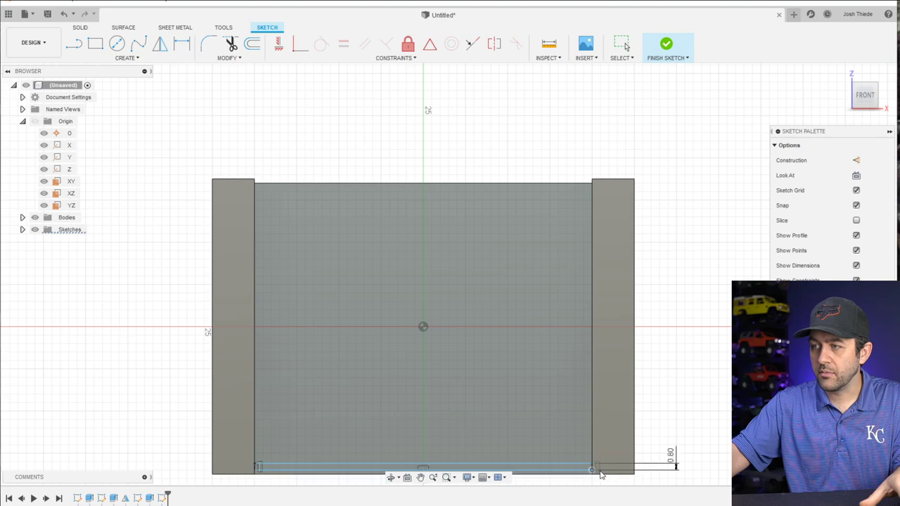
Dimension the gap between the rectangle's lower line and the face's bottom edge as 0.8 mm
scroll(601, 469, up, 4)
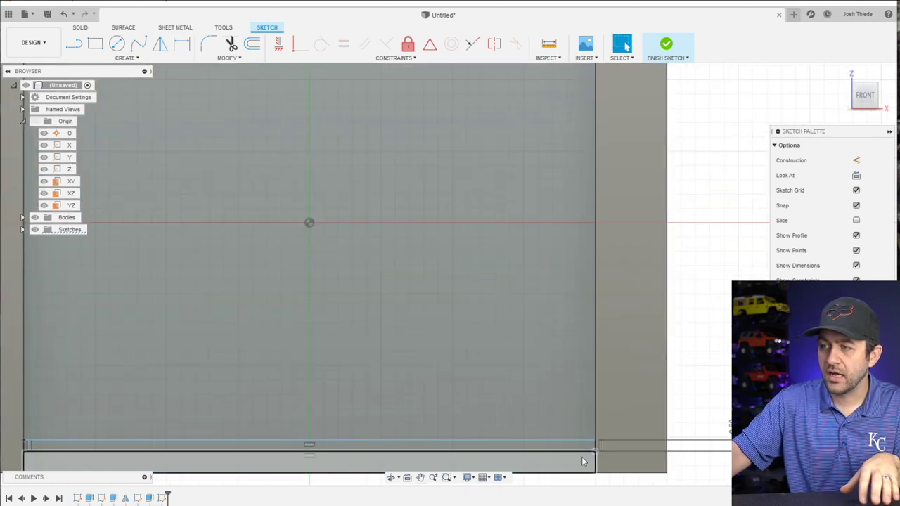
middle_drag(581, 456, 583, 382)
scroll(588, 373, up, 2)
scroll(613, 412, down, 1)
scroll(600, 371, up, 3)
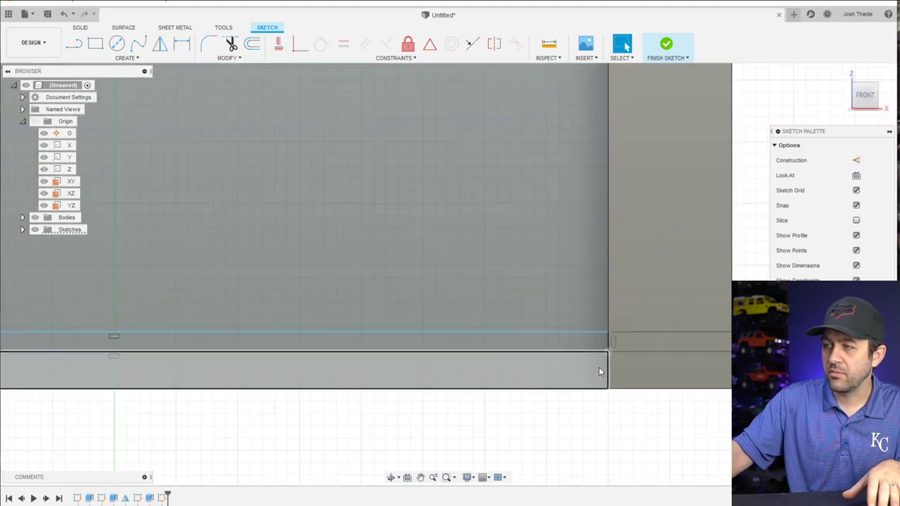
key(d)
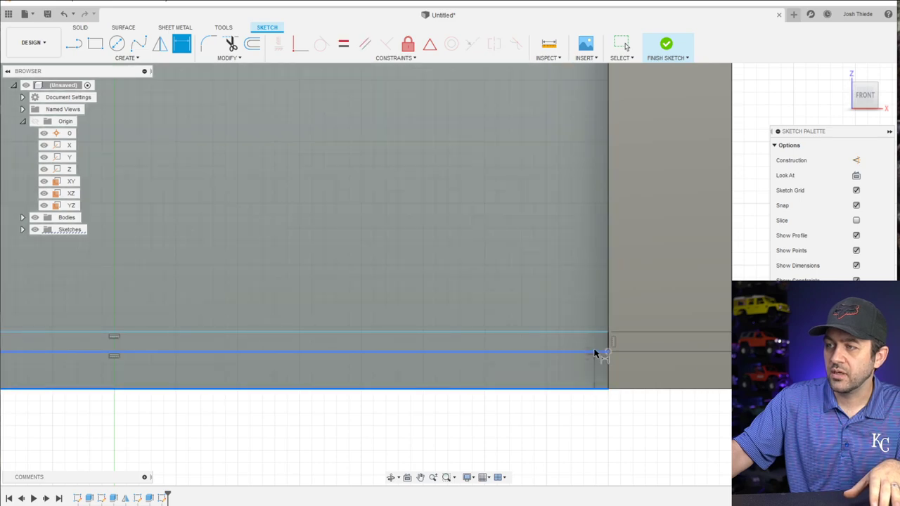
scroll(583, 380, down, 2)
click(576, 413)
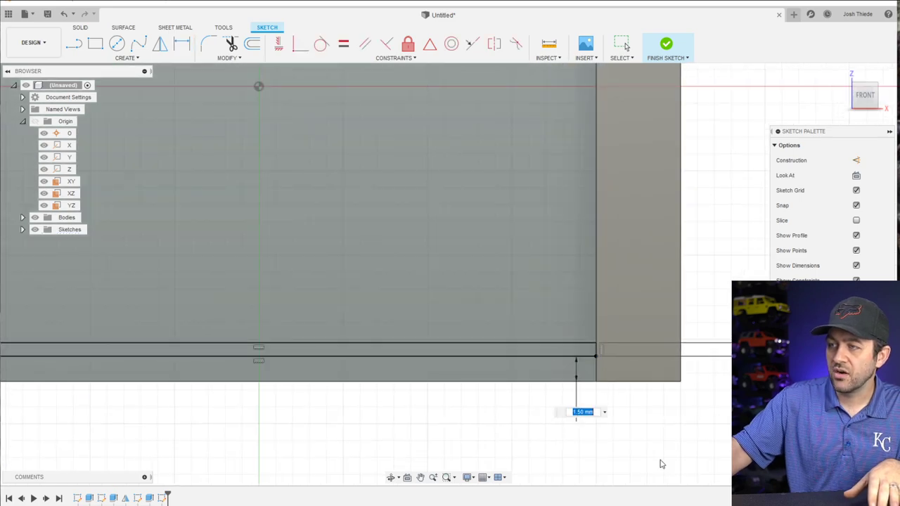
text(8)
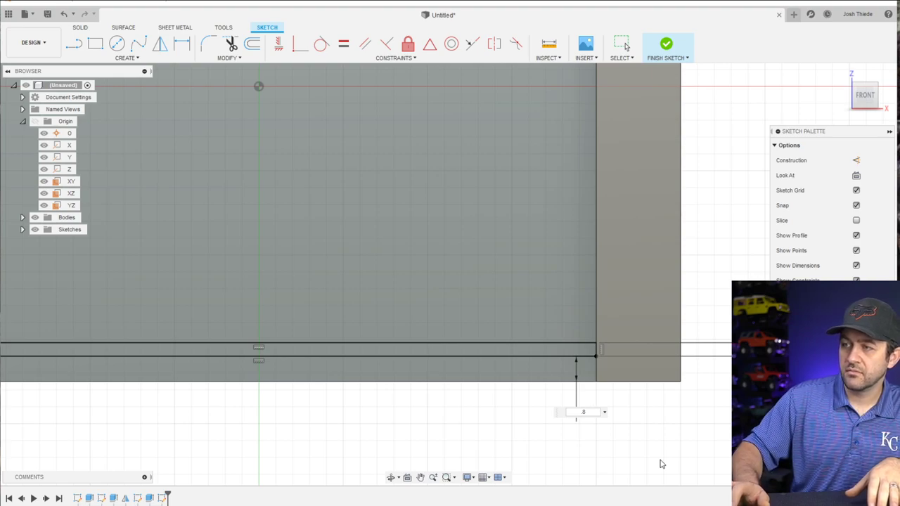
key(Return)
key(d)
Start a rectangular sketch pattern of the whole thin rectangle, using the right strip's vertical inner edge as the direction
scroll(651, 422, down, 3)
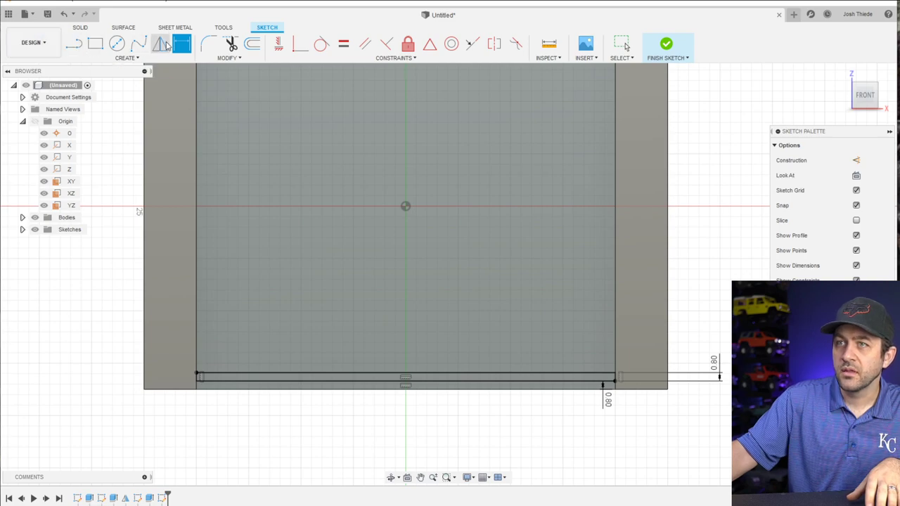
click(127, 59)
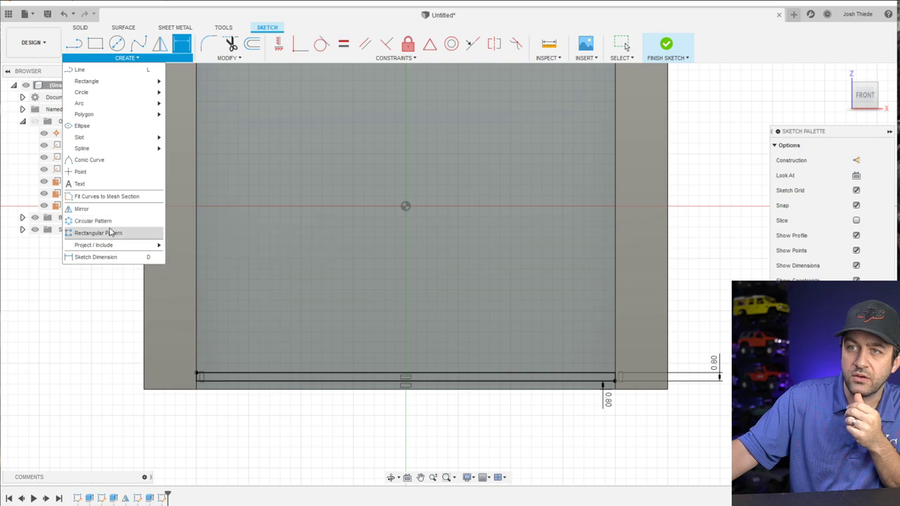
click(118, 234)
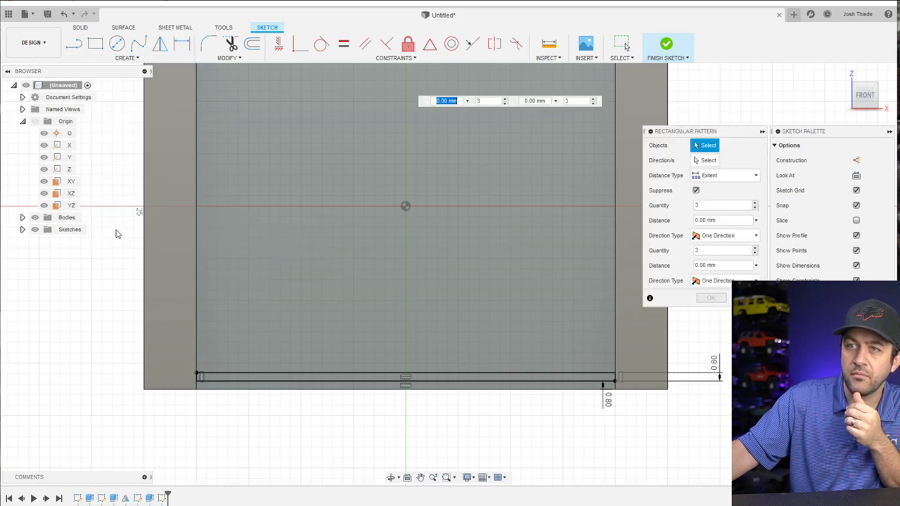
scroll(598, 364, down, 3)
scroll(598, 364, up, 3)
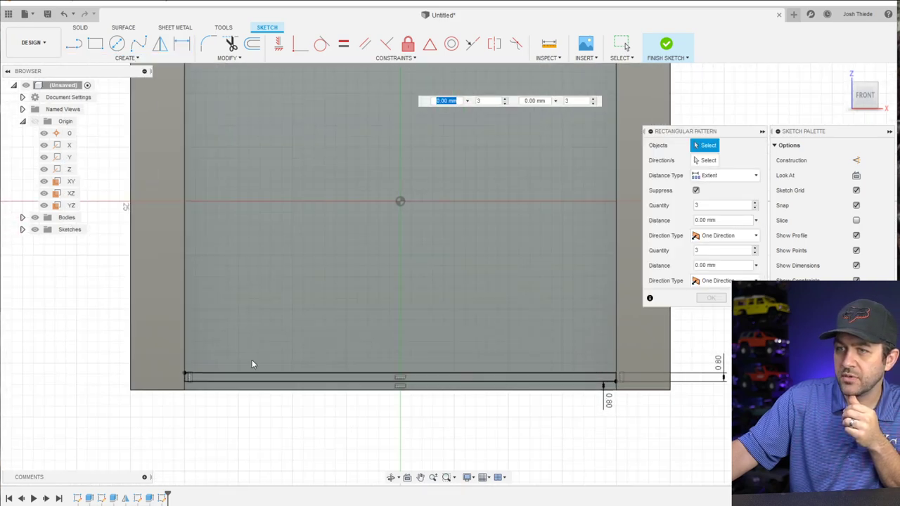
mouse_move(176, 361)
mouse_down()
mouse_move(259, 377)
mouse_move(623, 387)
mouse_up()
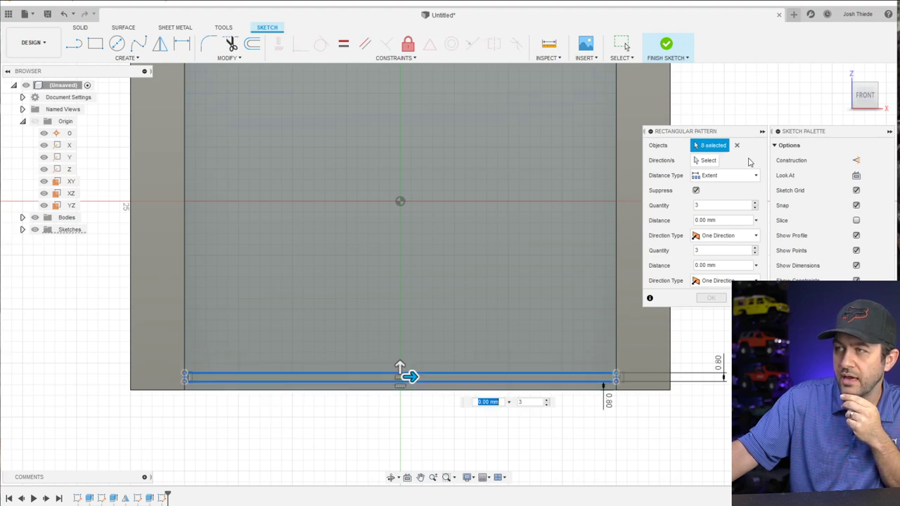
click(706, 160)
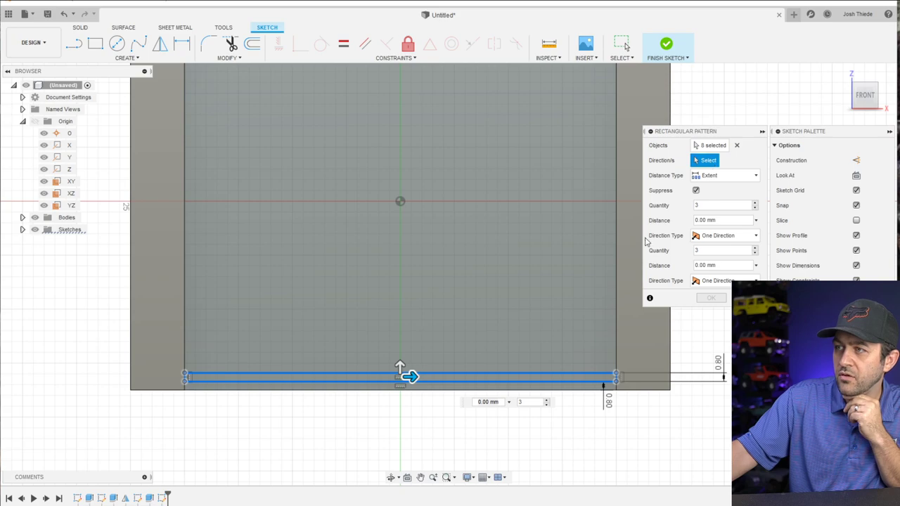
click(617, 263)
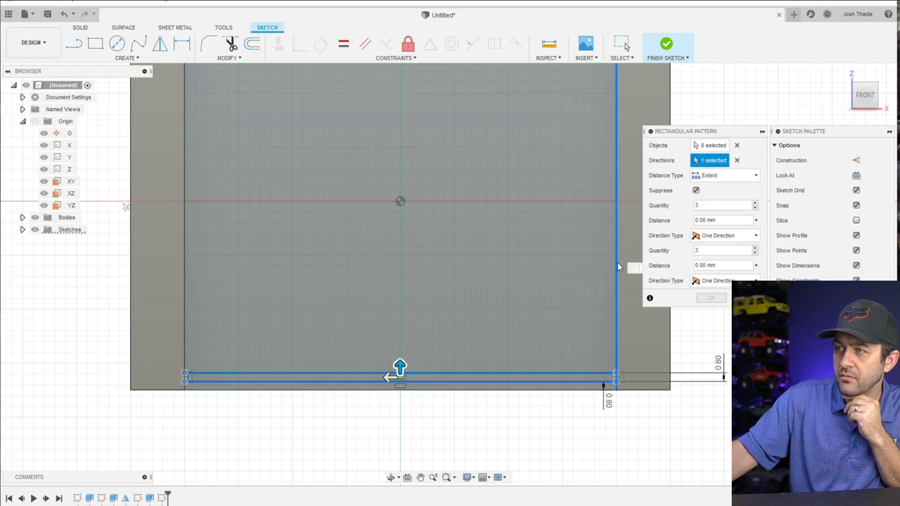
Set the pattern's distance along the vertical direction to 1.6 mm and check the preview across the full face
click(699, 220)
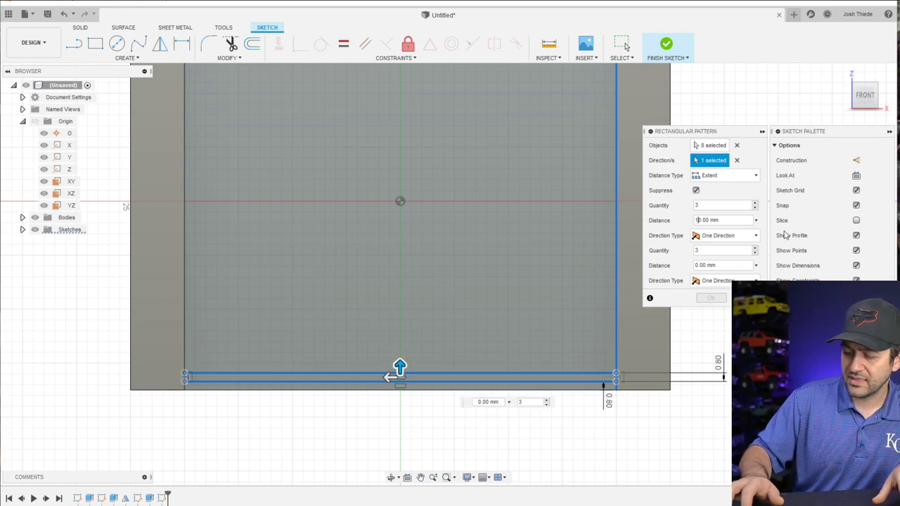
text(1)
key(Delete)
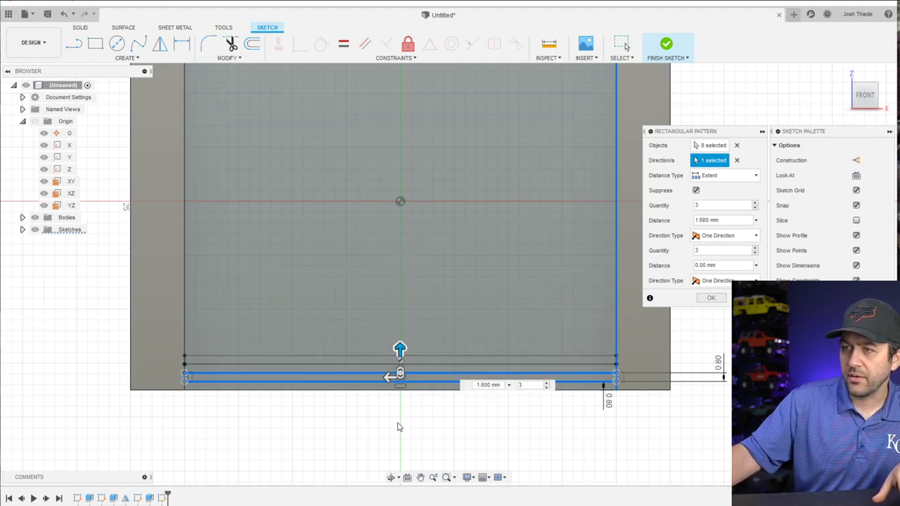
scroll(387, 414, up, 3)
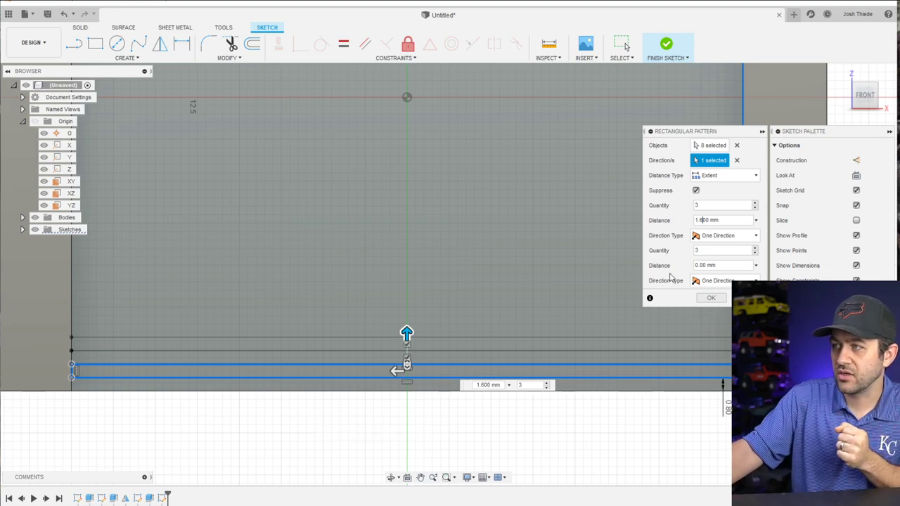
scroll(477, 318, down, 4)
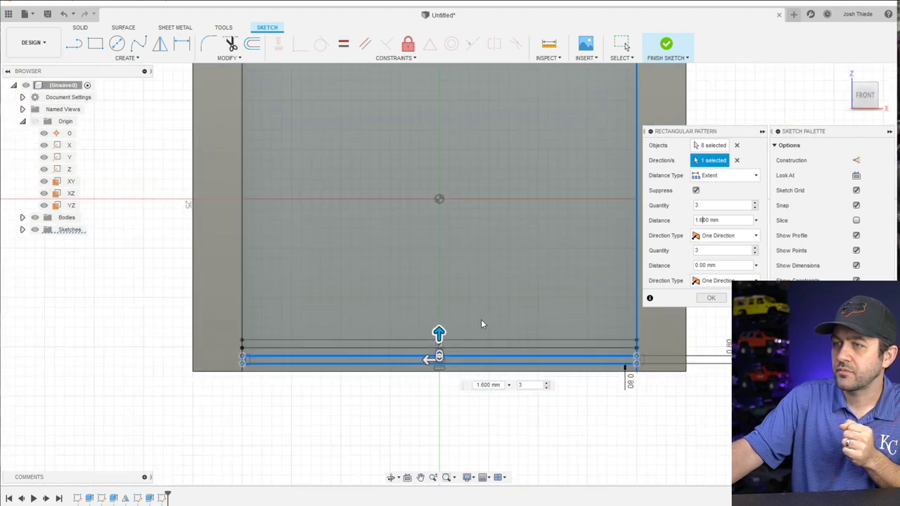
scroll(535, 308, down, 1)
middle_drag(482, 297, 390, 364)
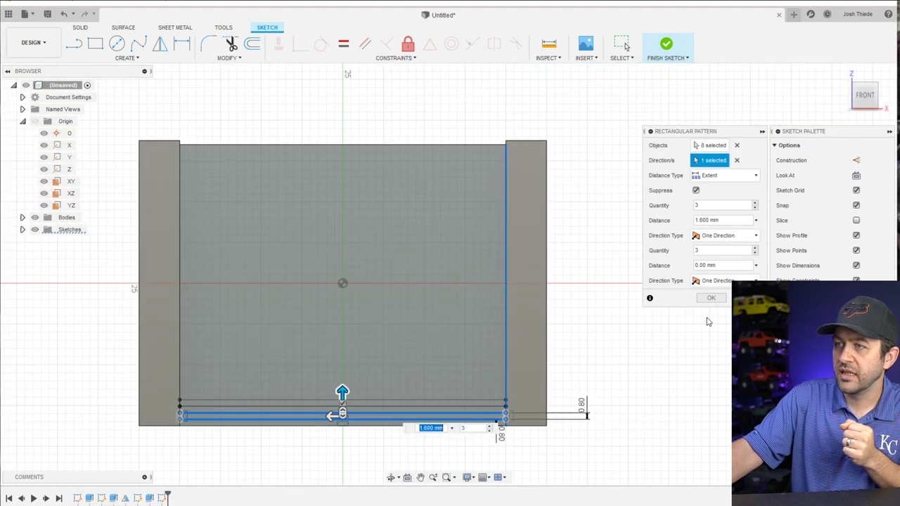
Set the rectangular pattern's second-direction quantity to 7
click(754, 249)
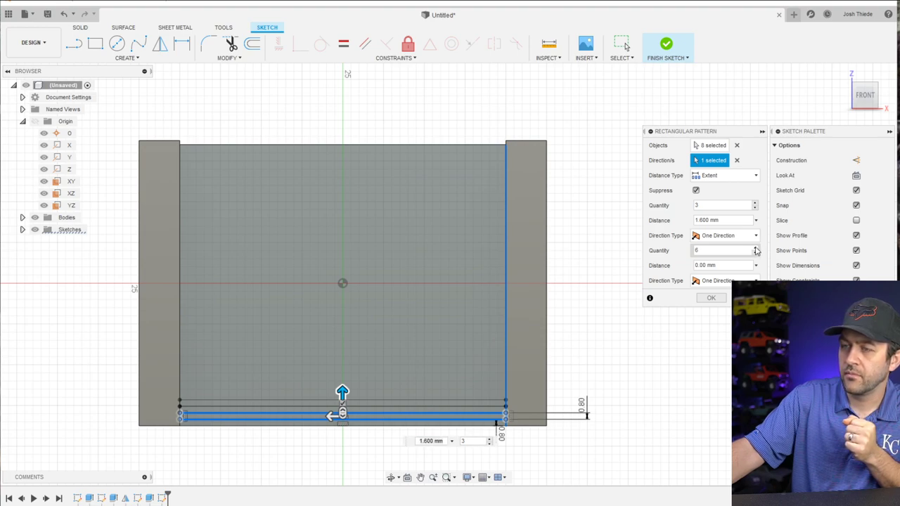
scroll(267, 440, up, 2)
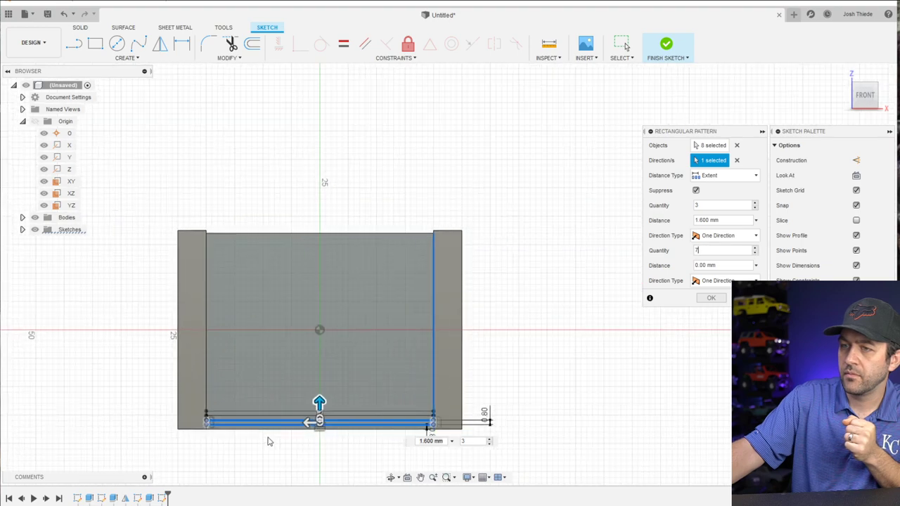
scroll(296, 429, up, 3)
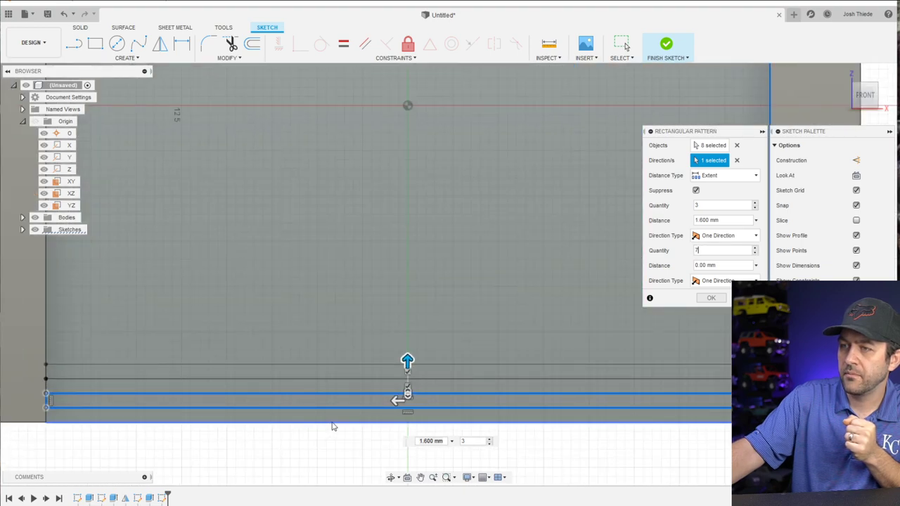
scroll(340, 414, down, 3)
Try a vertical pattern distance of 5 mm, followed by 1.6 mm
drag(376, 378, 385, 351)
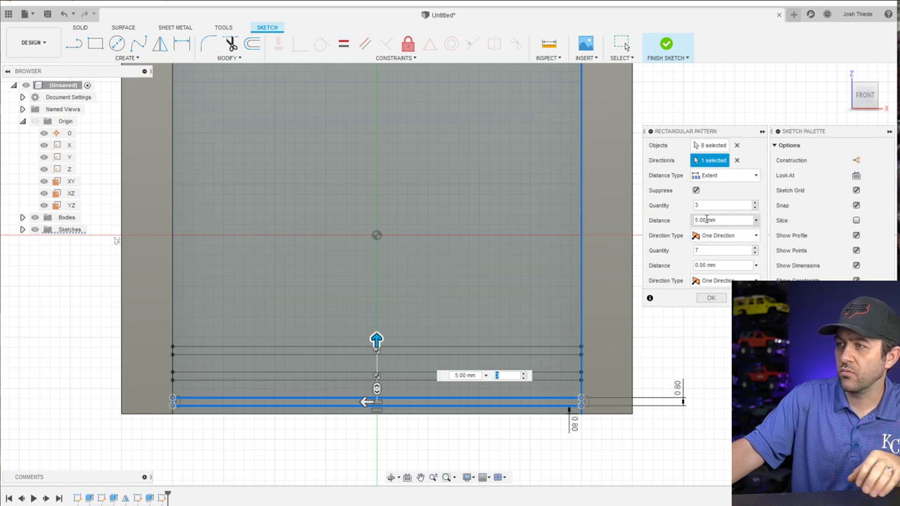
drag(706, 221, 515, 331)
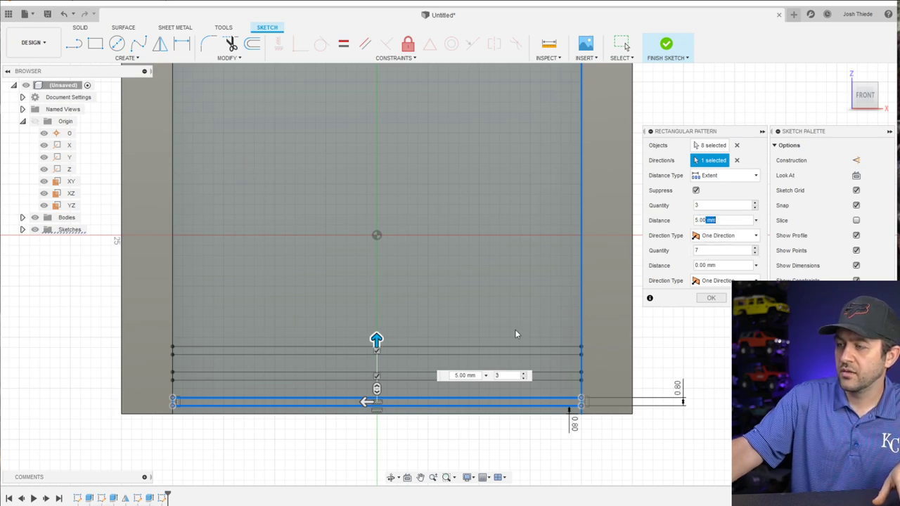
key(BackSpace)
key(BackSpace)
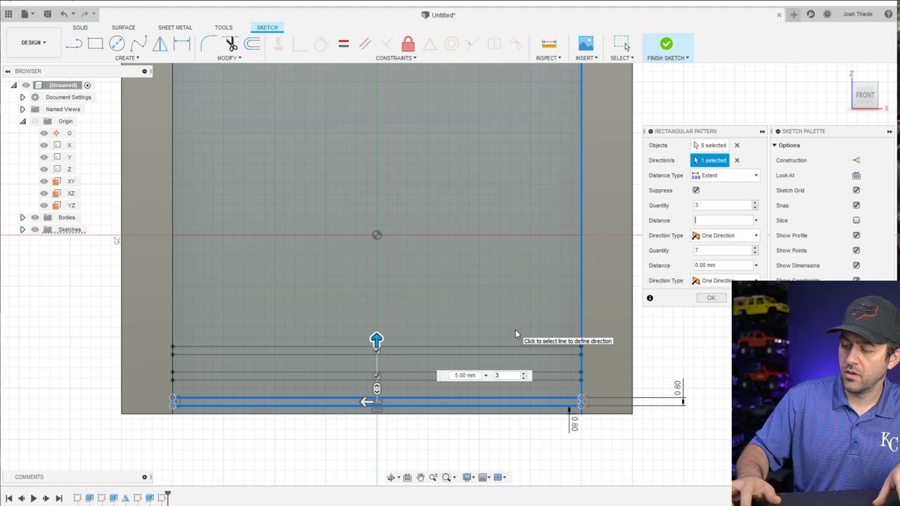
key(Tab)
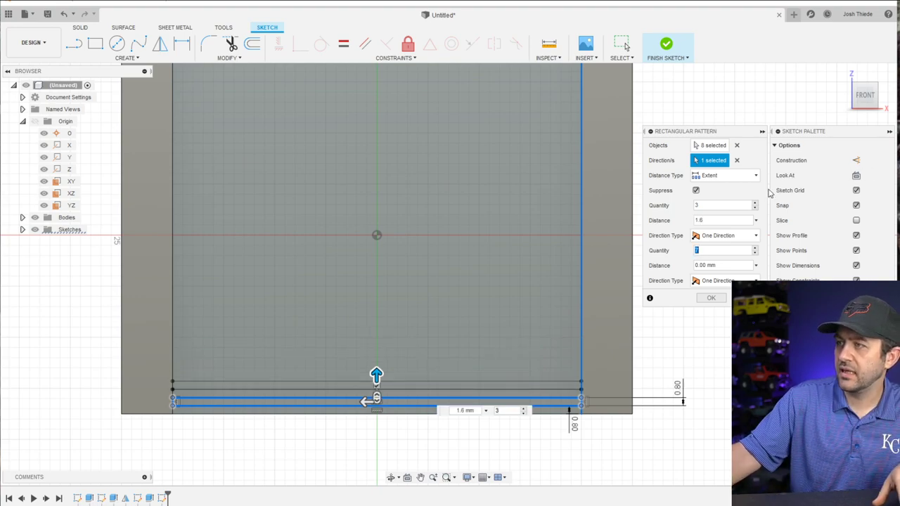
Set the vertical pattern quantity to 7 and stretch its extent to 32 mm, up to the recessed face's upper edge
click(756, 203)
click(755, 203)
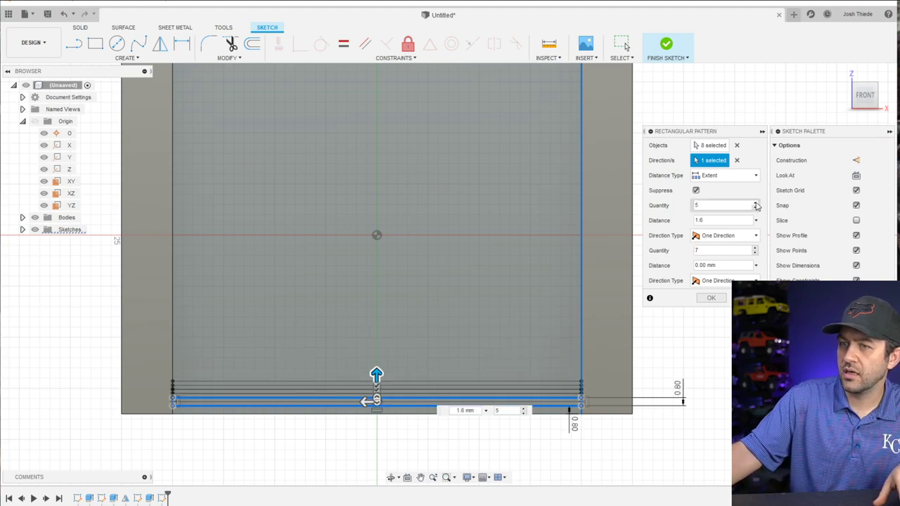
click(756, 203)
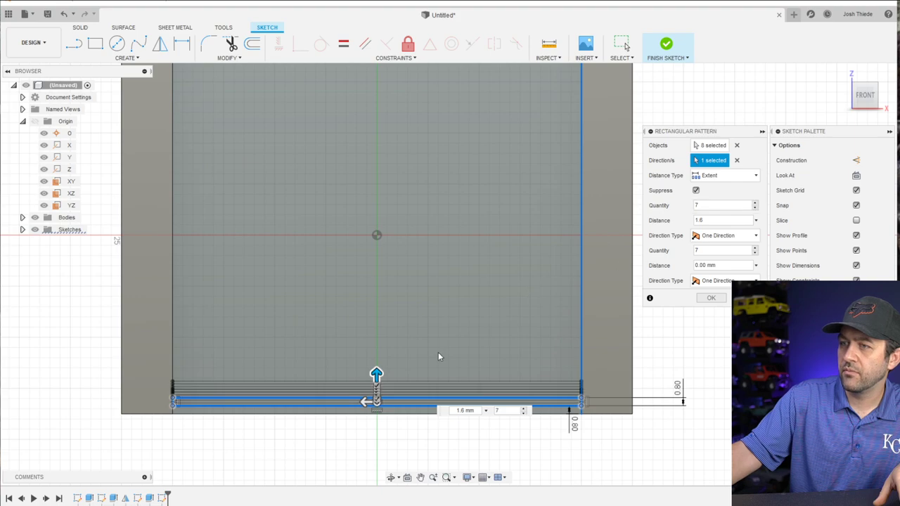
scroll(358, 326, down, 3)
scroll(401, 335, up, 3)
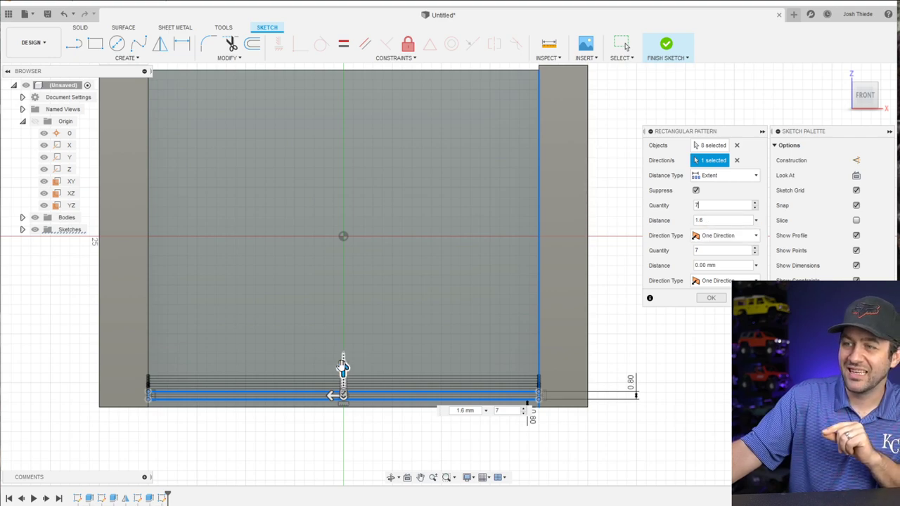
drag(343, 368, 367, 65)
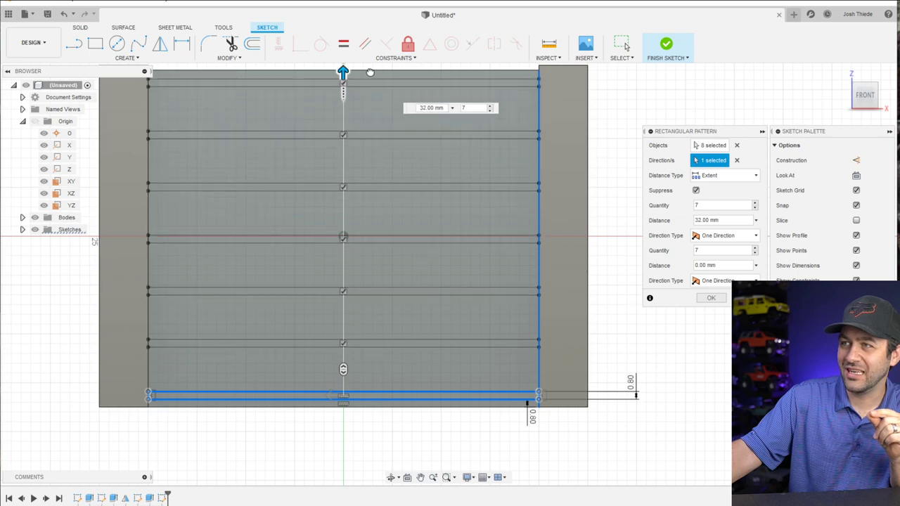
Raise the vertical pattern quantity to 18 and inspect the fin spacing across the face
scroll(454, 328, down, 1)
scroll(454, 328, down, 1)
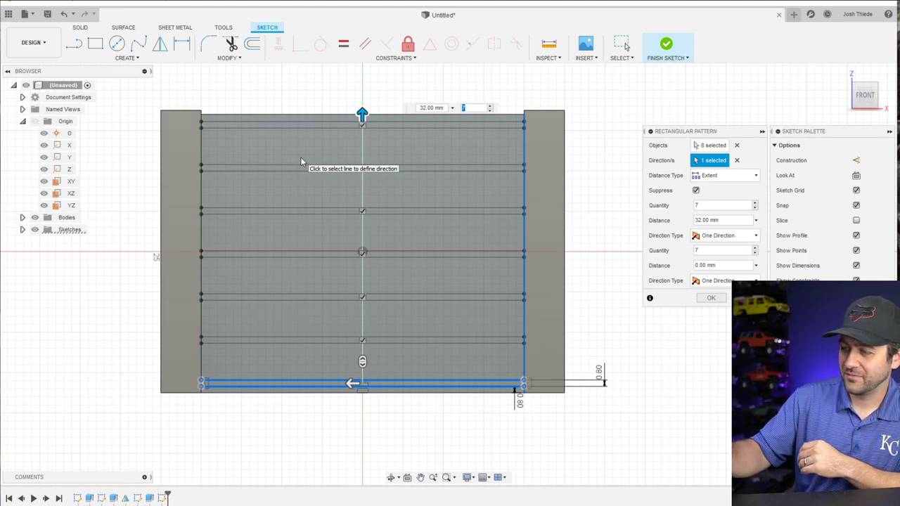
scroll(300, 160, down, 1)
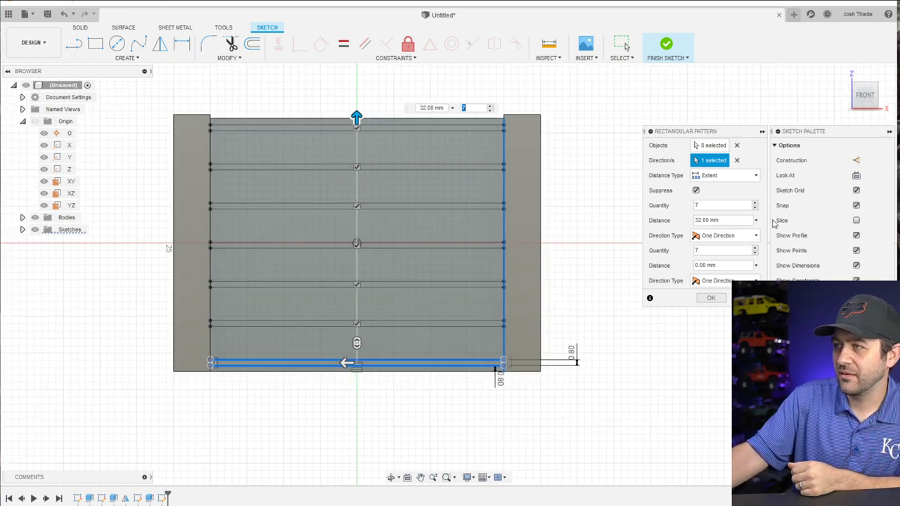
click(756, 204)
click(755, 204)
click(756, 204)
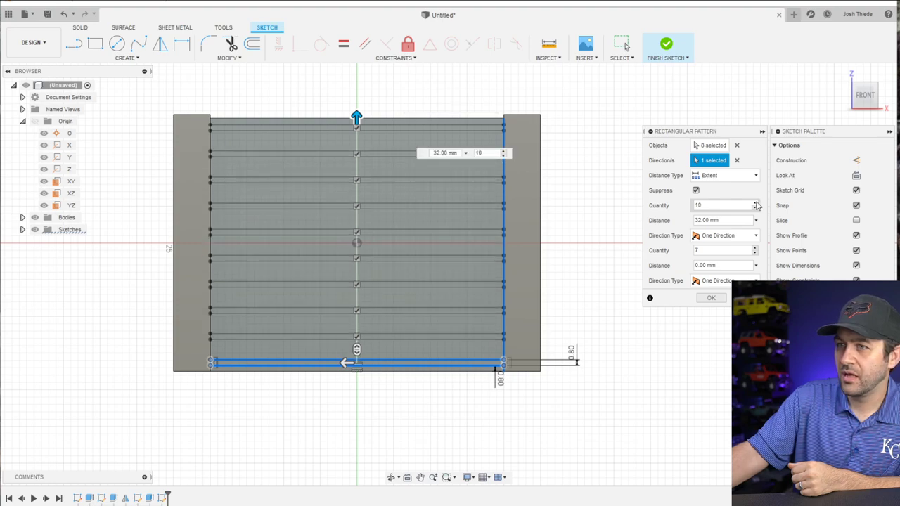
click(756, 204)
click(756, 203)
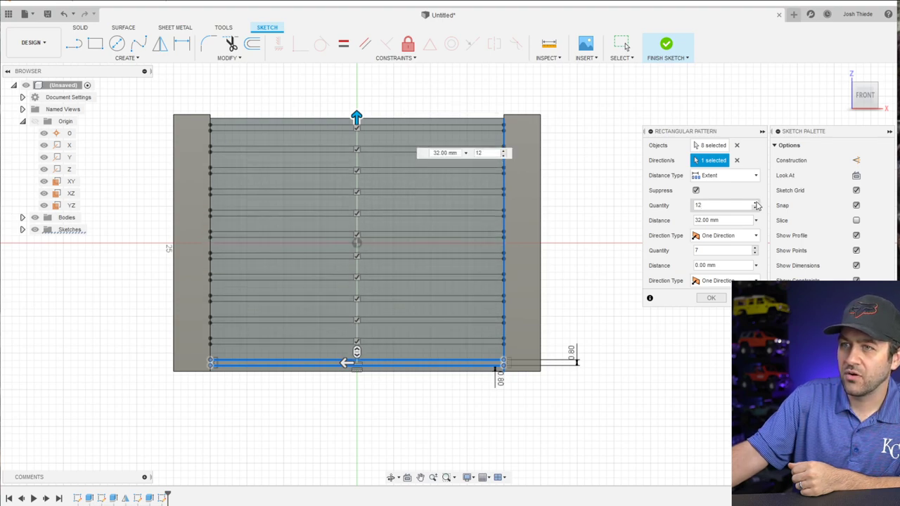
click(755, 204)
click(756, 203)
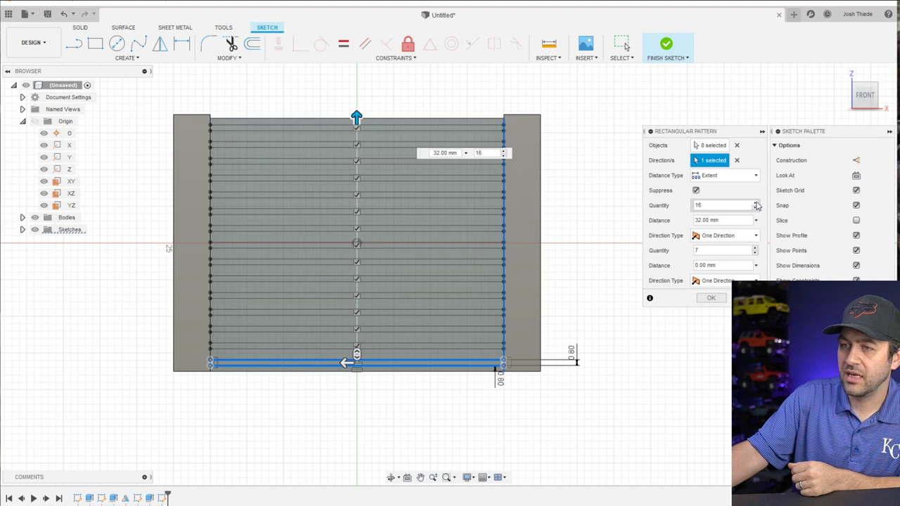
click(755, 204)
click(755, 203)
click(756, 203)
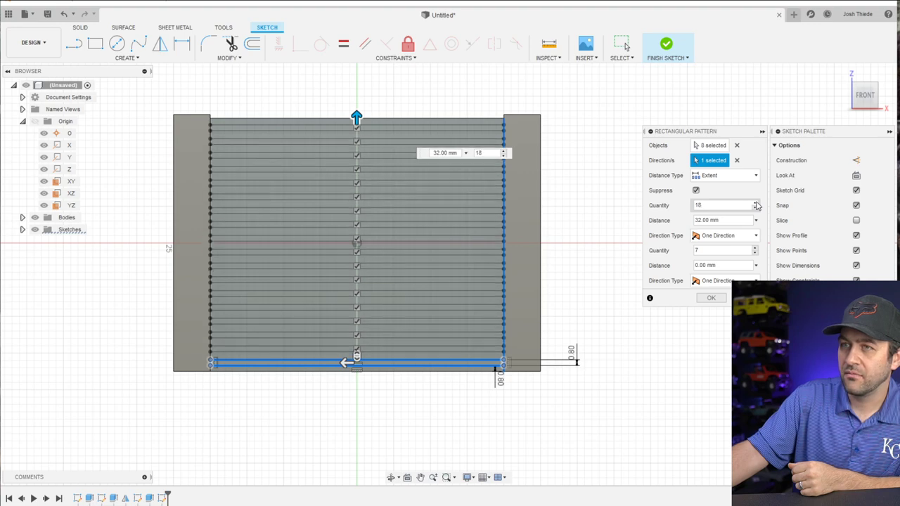
scroll(383, 291, up, 3)
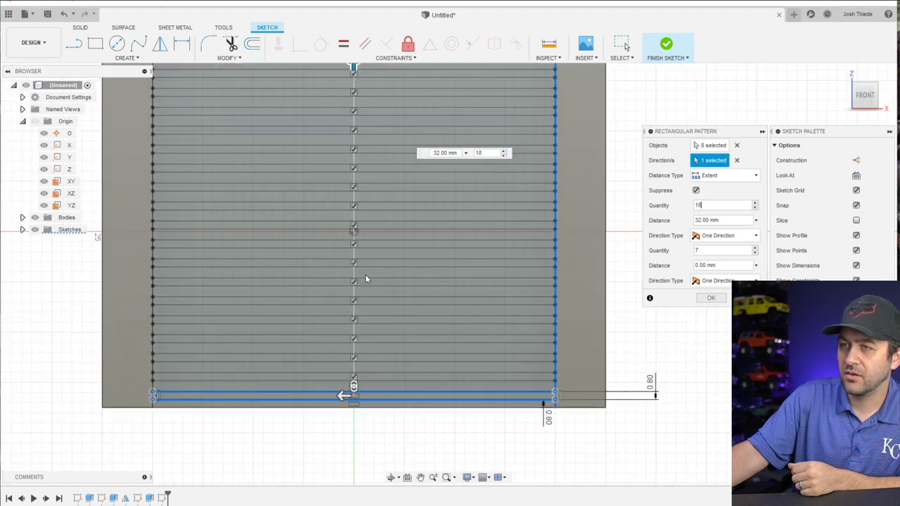
scroll(467, 255, down, 2)
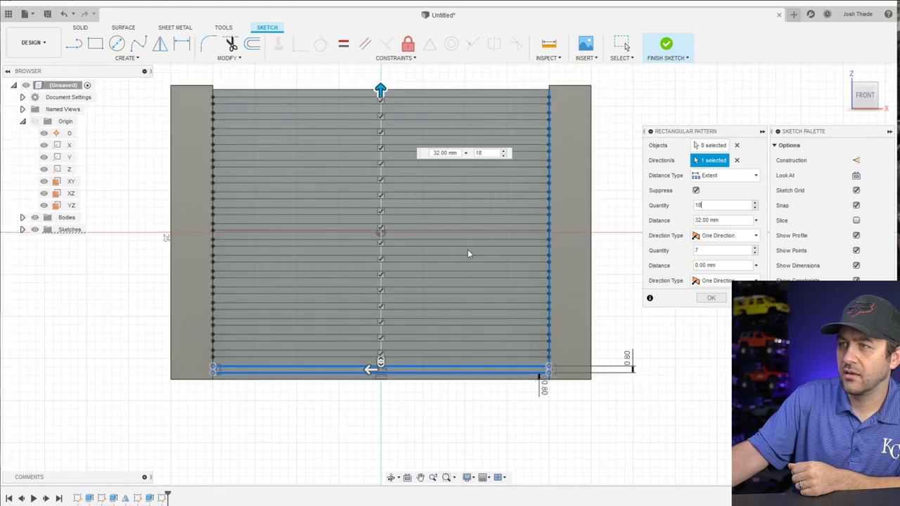
Try a vertical pattern quantity of 16 and compare the spacing between the fins
click(756, 209)
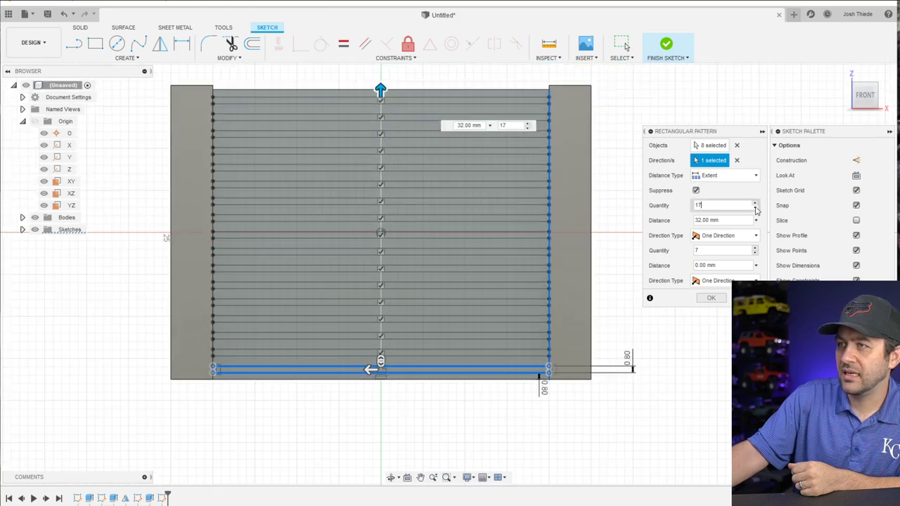
click(756, 208)
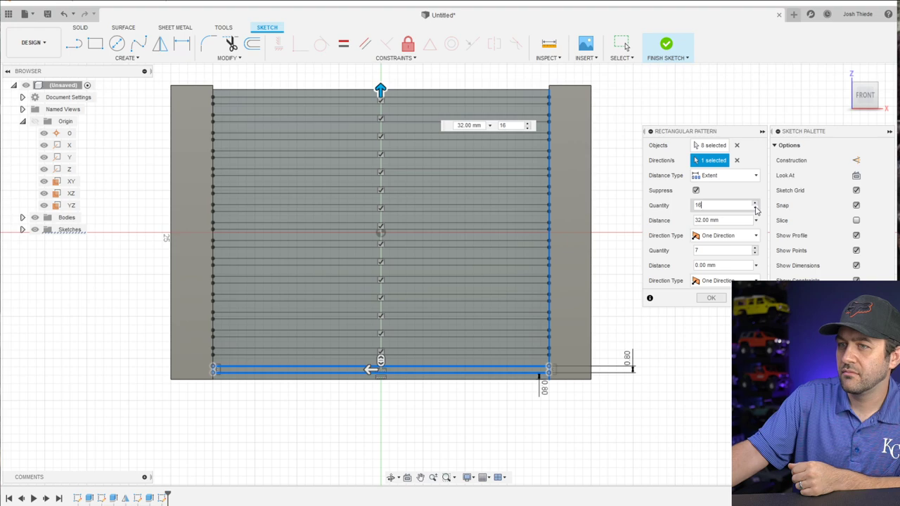
scroll(236, 373, up, 2)
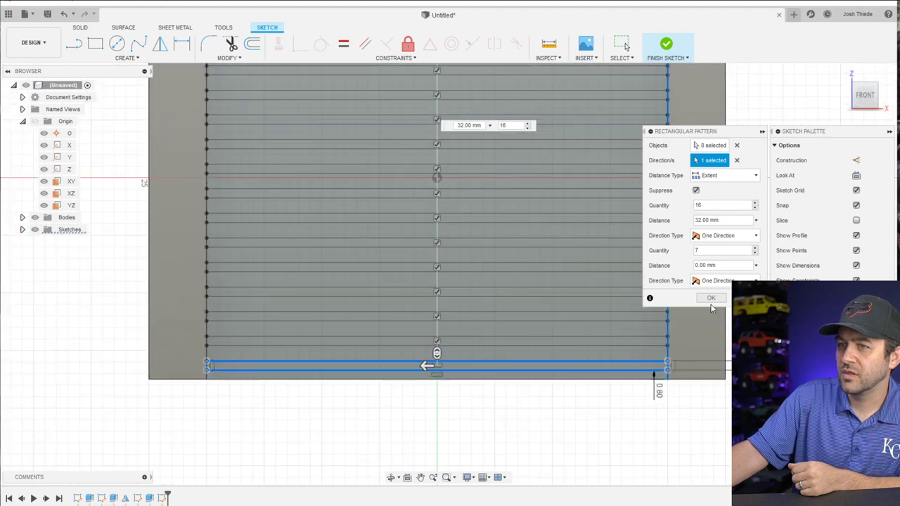
scroll(353, 368, down, 2)
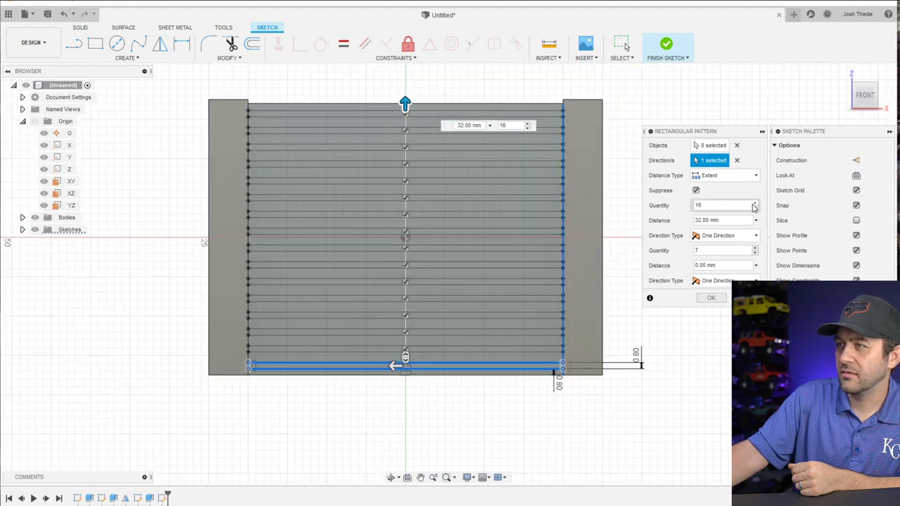
Set the vertical pattern quantity to 18 and apply the rectangular pattern
click(755, 202)
click(755, 203)
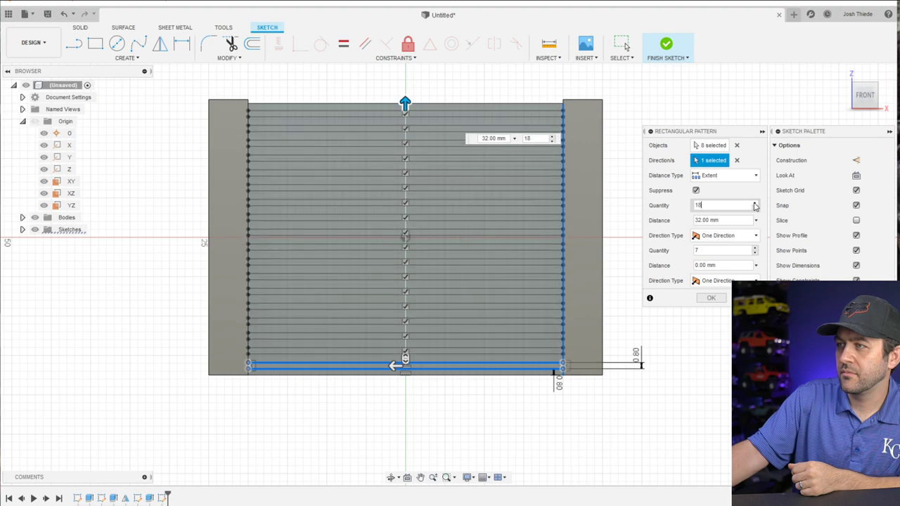
click(710, 298)
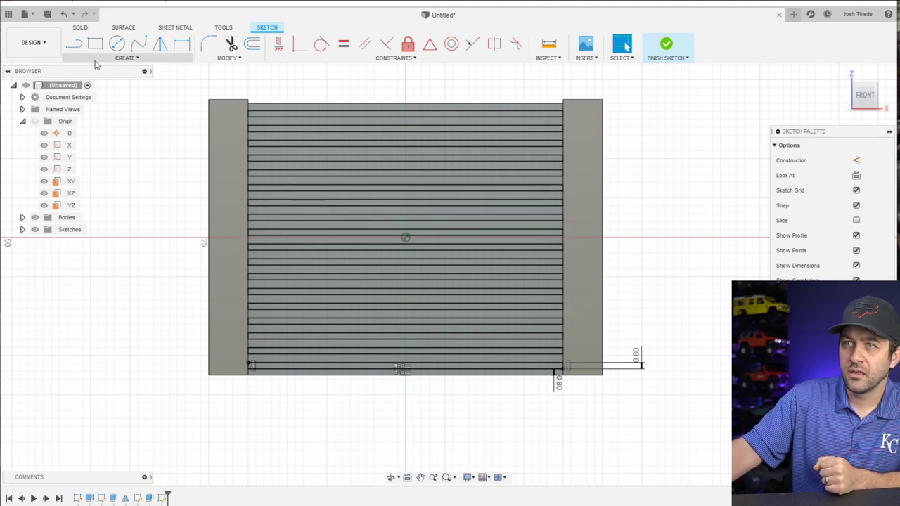
Finish the fin sketch and start an extrusion with the lowest thin rectangle as its profile
click(45, 46)
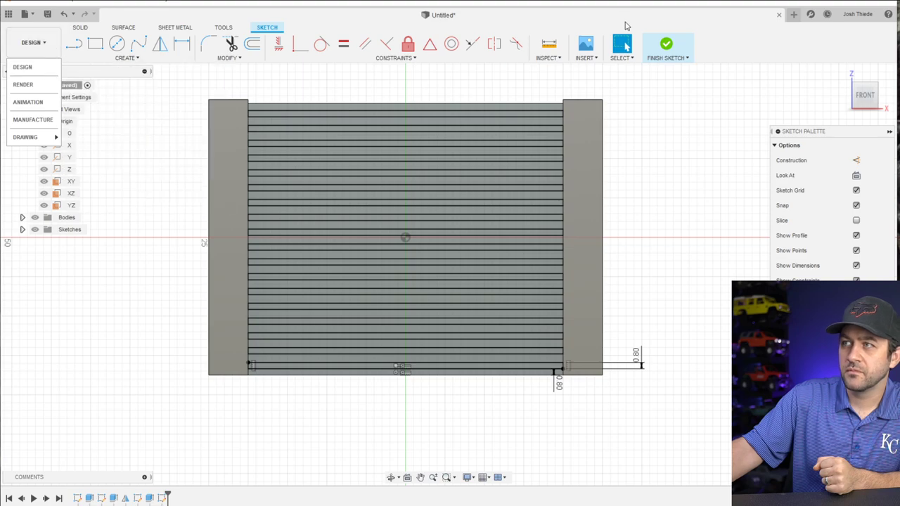
click(666, 47)
click(95, 44)
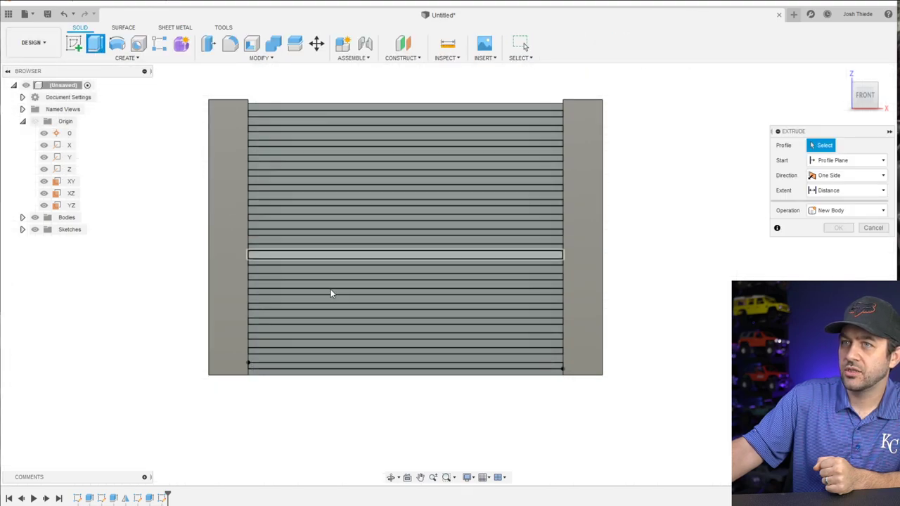
scroll(282, 338, up, 4)
click(243, 397)
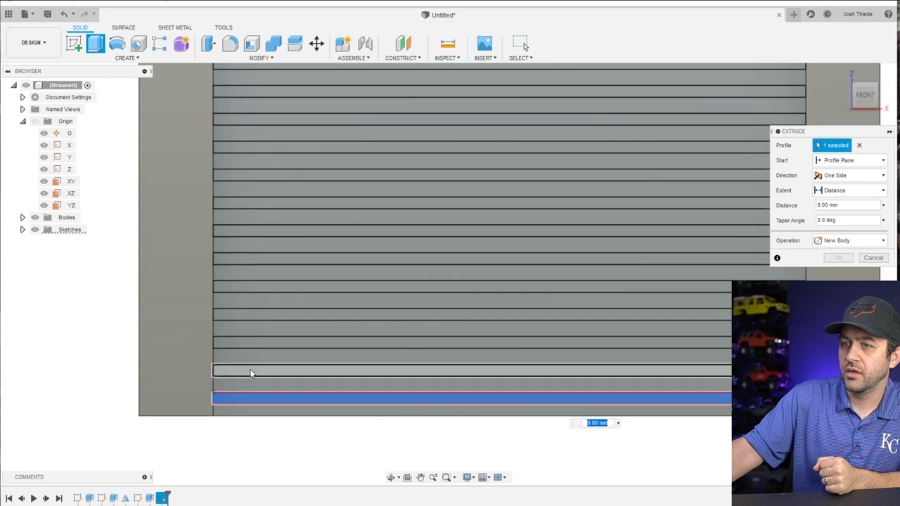
Add the next eleven thin fin rectangles above the lowest one to the extrusion profiles
click(251, 371)
click(253, 342)
click(258, 314)
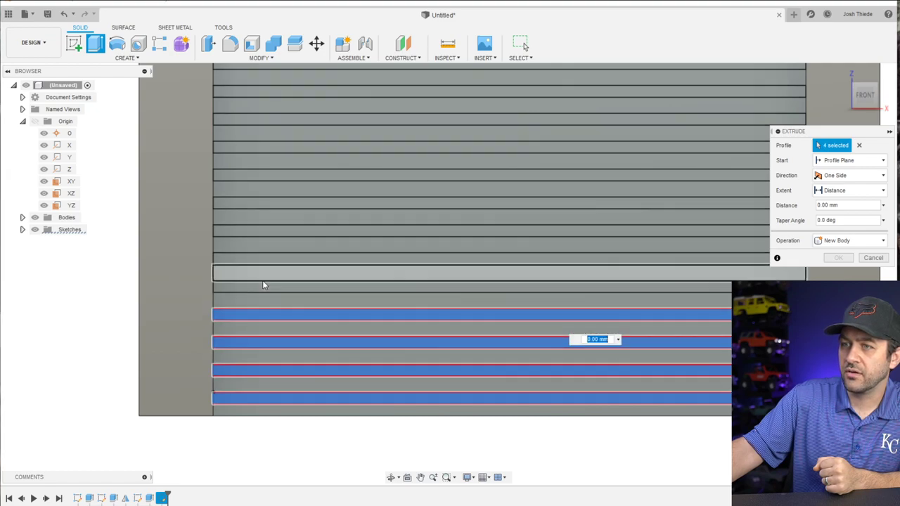
click(261, 287)
click(265, 259)
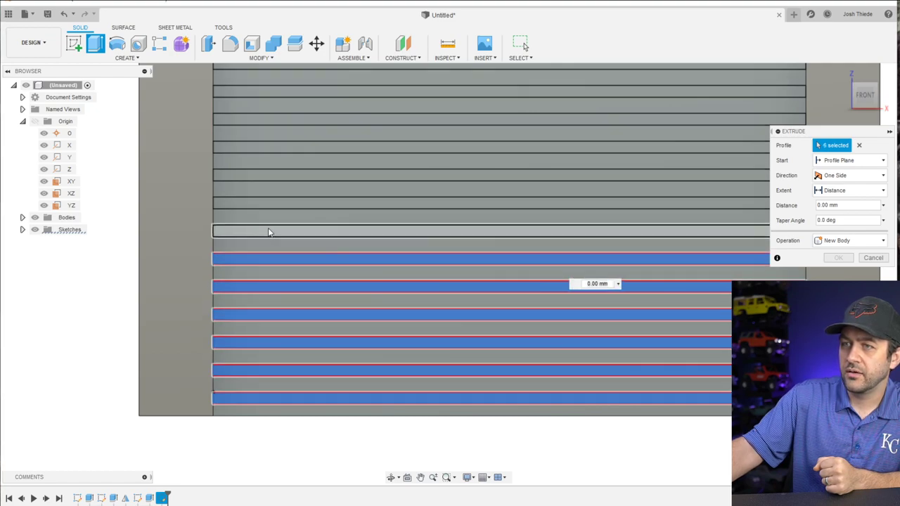
click(269, 230)
click(272, 203)
click(273, 176)
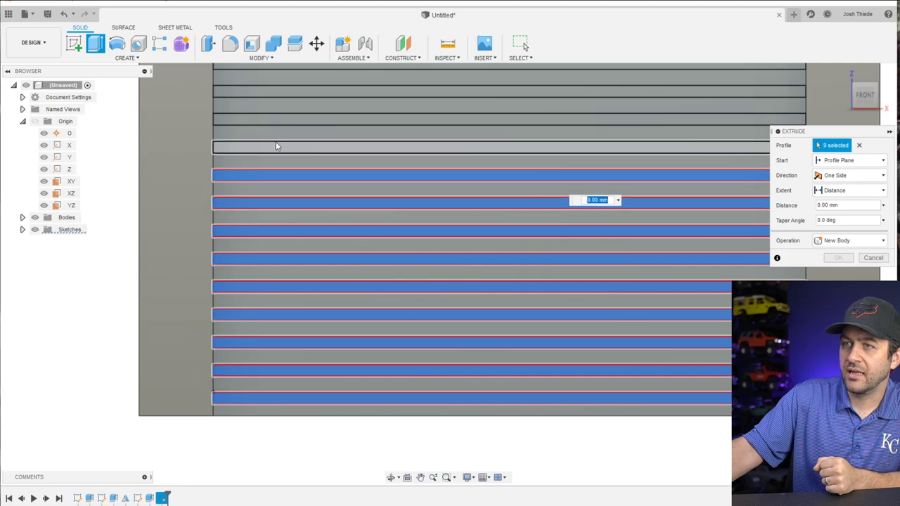
click(276, 146)
click(278, 120)
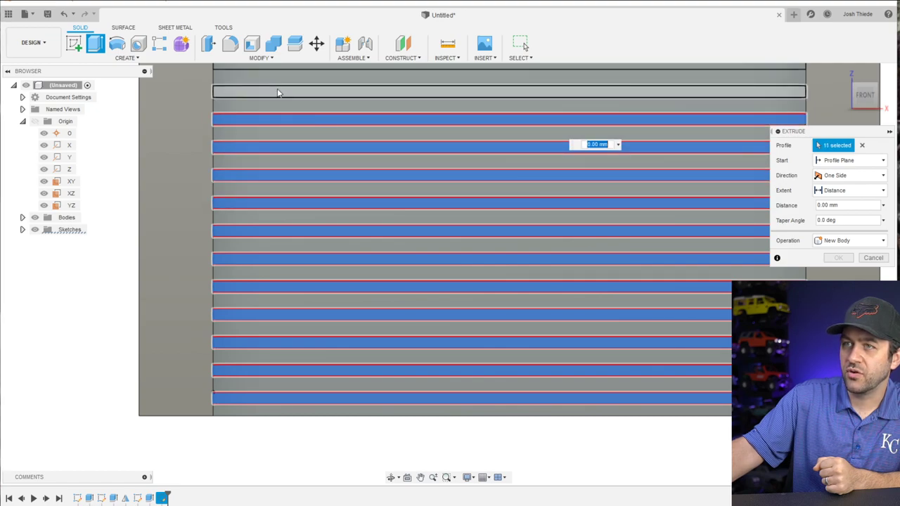
click(276, 90)
Add the remaining six thin fin rectangles up to the top of the core to the extrusion profiles
scroll(285, 149, down, 3)
middle_drag(307, 149, 268, 260)
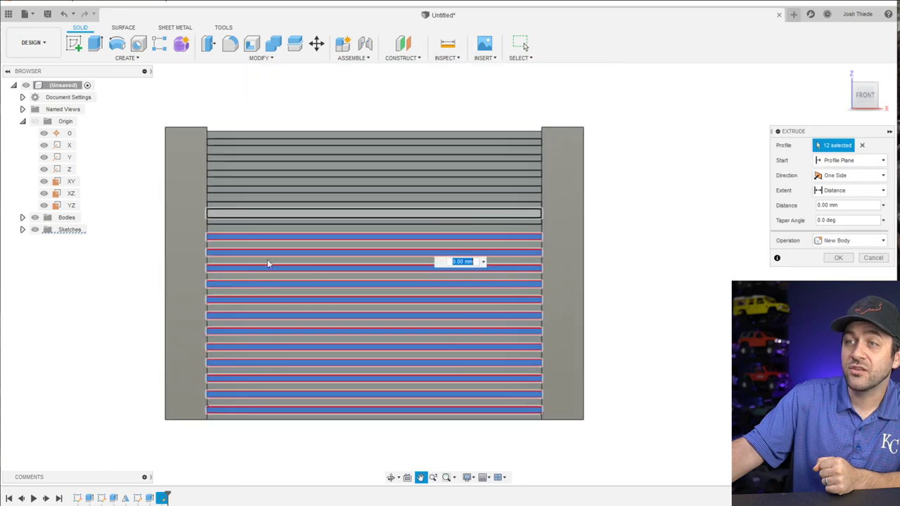
scroll(232, 220, up, 3)
click(234, 223)
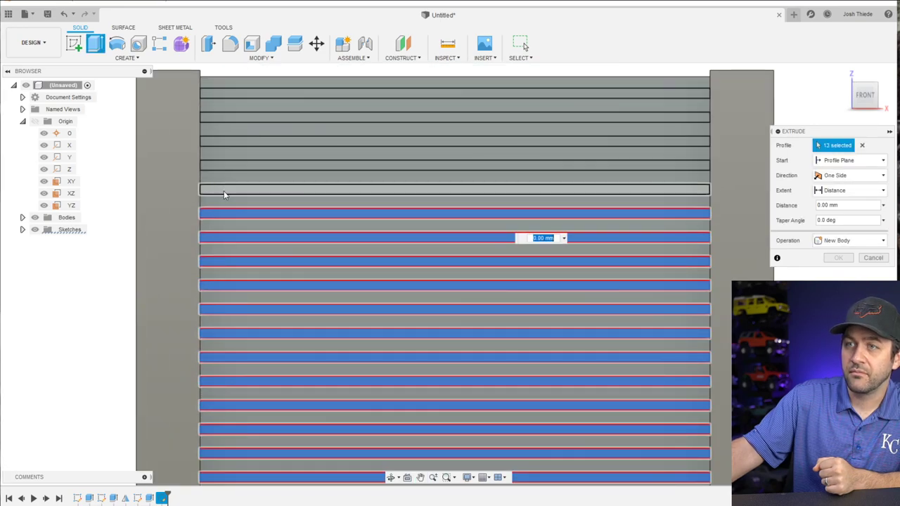
click(225, 190)
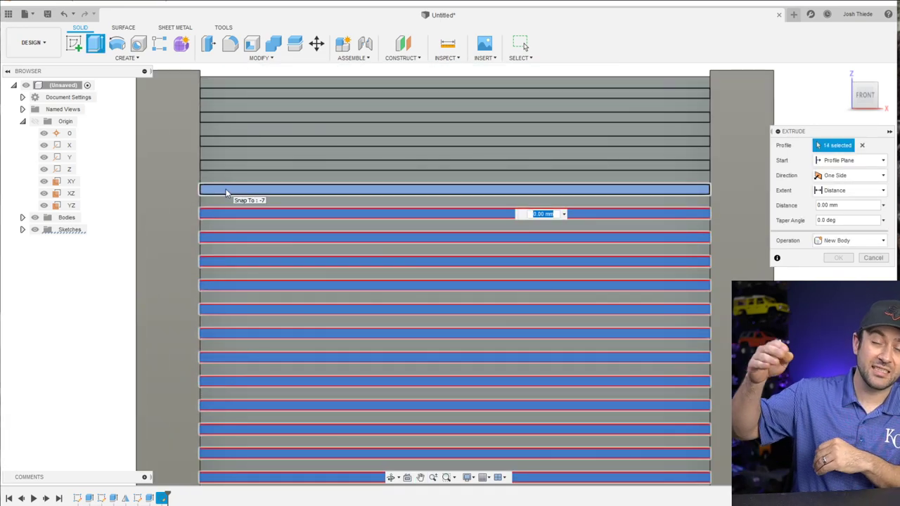
scroll(232, 186, up, 2)
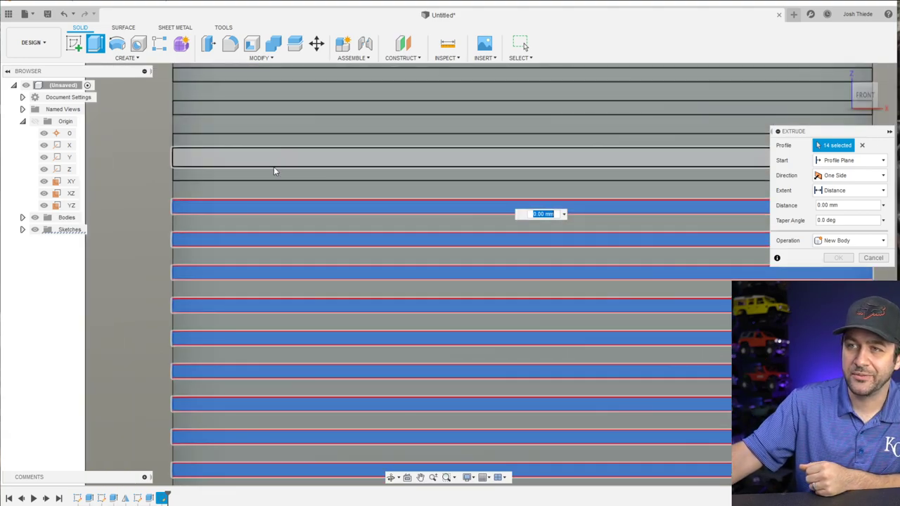
click(238, 176)
click(233, 142)
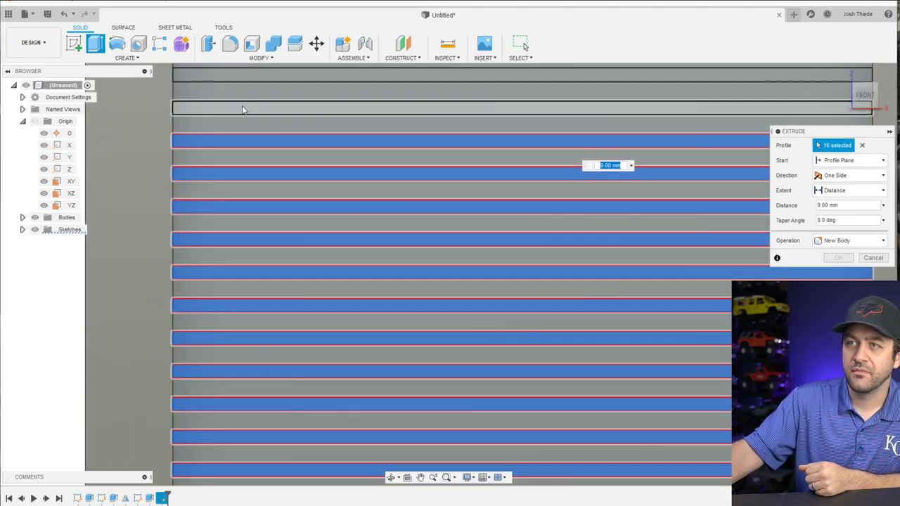
click(244, 109)
click(253, 79)
scroll(279, 200, down, 5)
scroll(303, 141, up, 2)
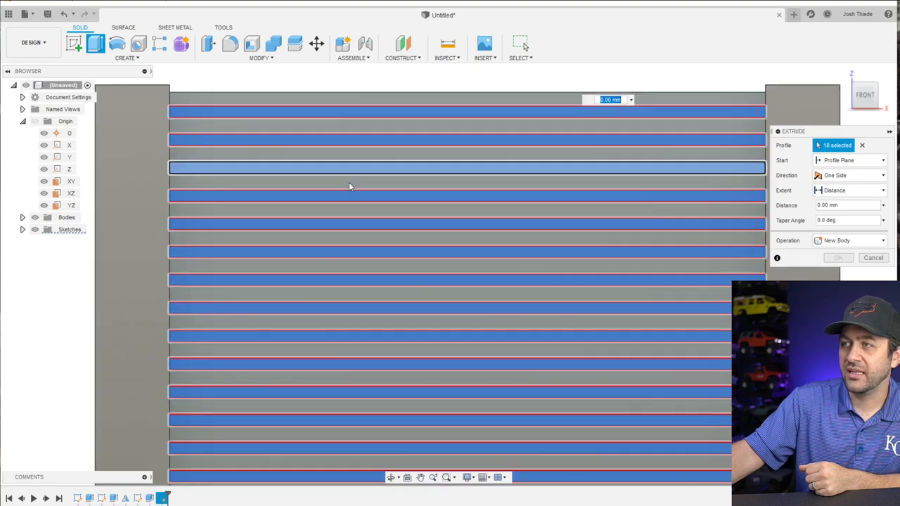
Extrude the 18 selected fin profiles 0.5 mm outward and join them to the radiator core
scroll(443, 260, down, 2)
shift+middle_drag(600, 390, 541, 402)
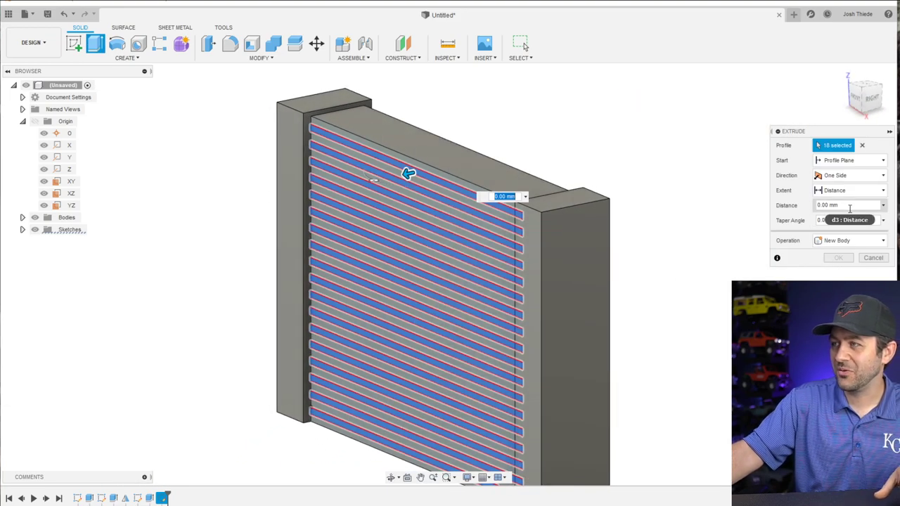
drag(854, 205, 807, 213)
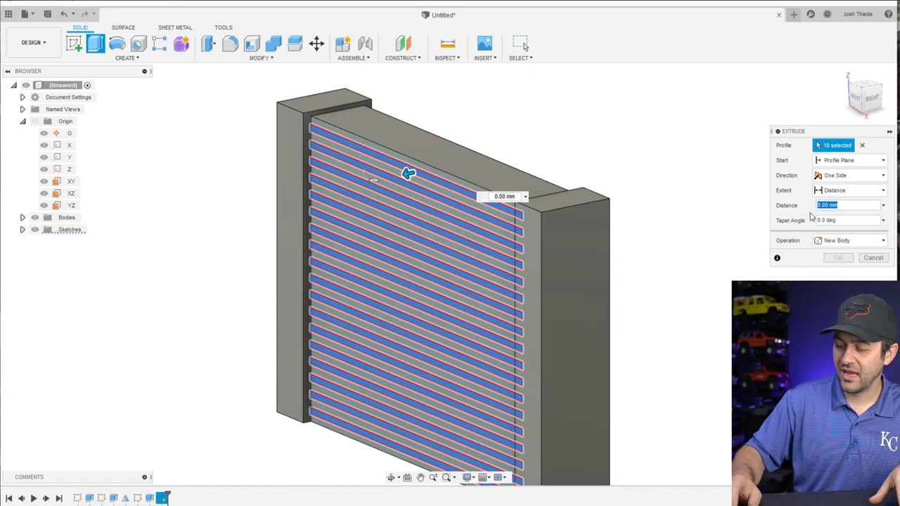
text(.5)
key(Tab)
scroll(460, 319, up, 3)
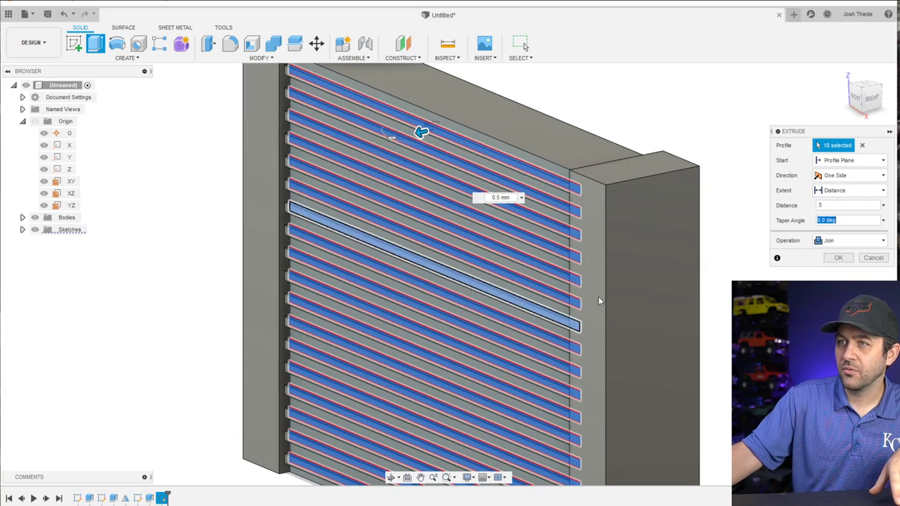
click(836, 258)
scroll(361, 335, down, 4)
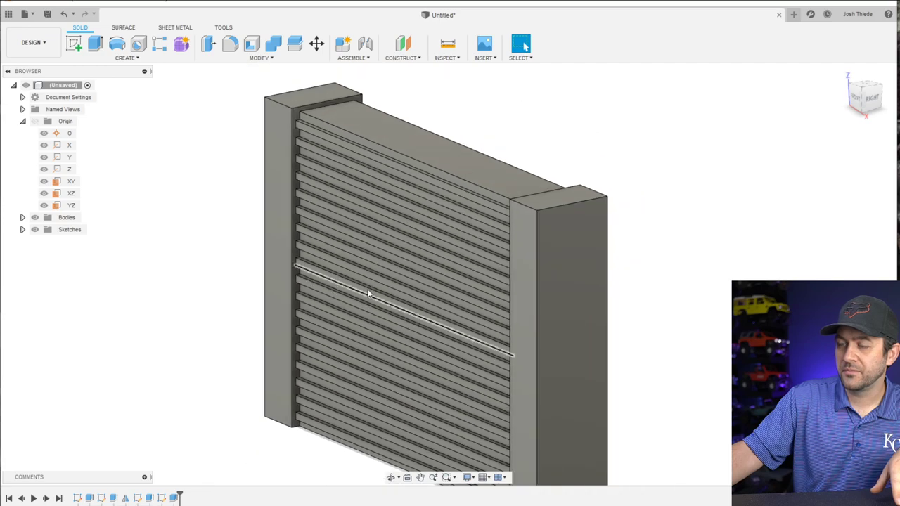
scroll(396, 339, up, 2)
scroll(404, 343, down, 2)
shift+middle_drag(405, 343, 388, 364)
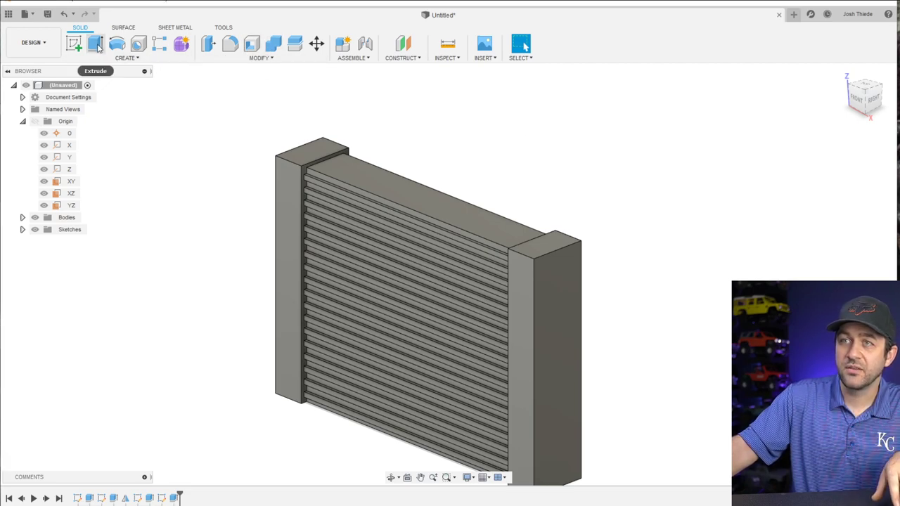
click(126, 59)
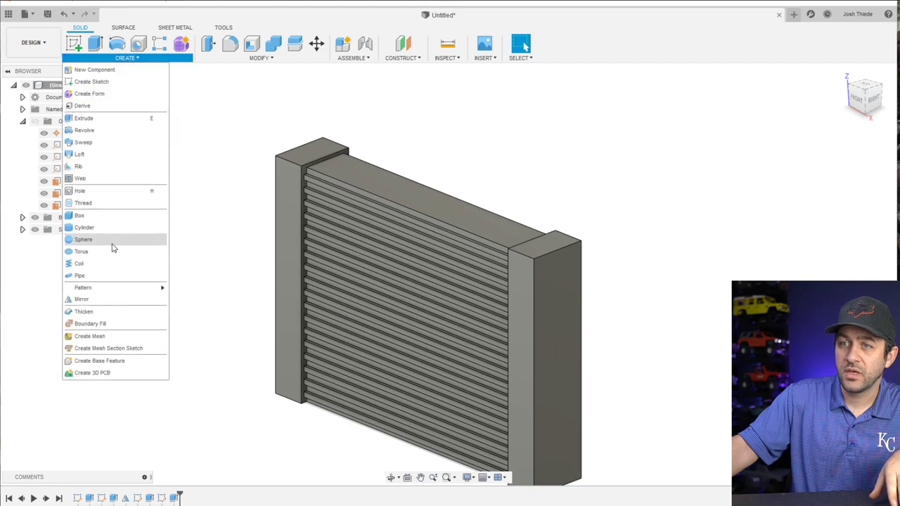
click(217, 13)
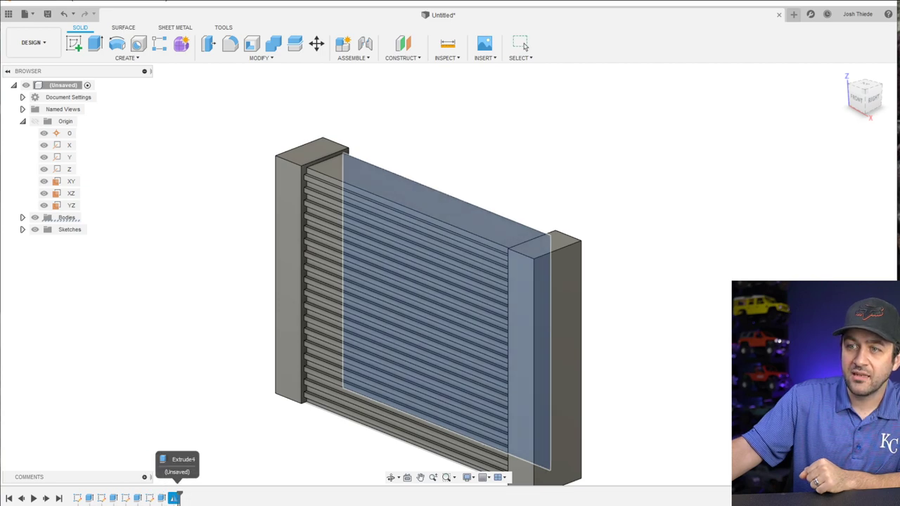
Open the mirror feature for editing and clear its selected objects
right_click(173, 498)
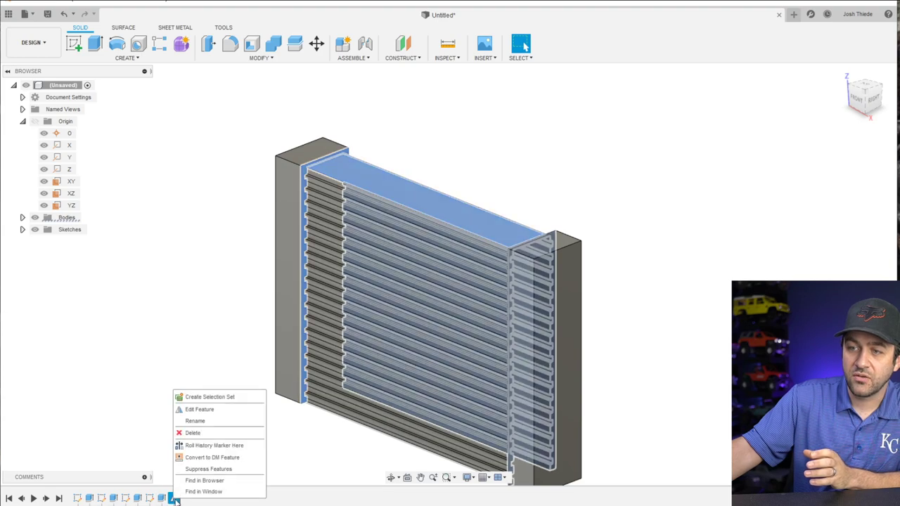
click(198, 412)
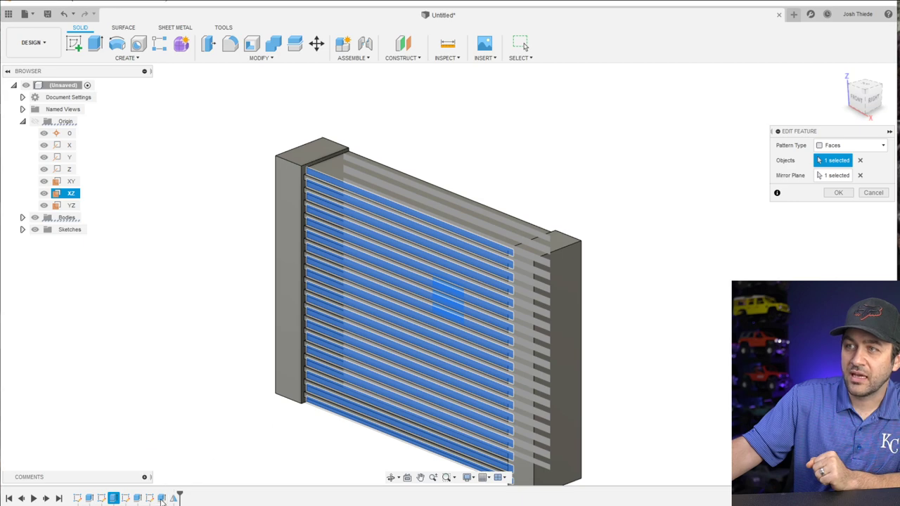
click(860, 160)
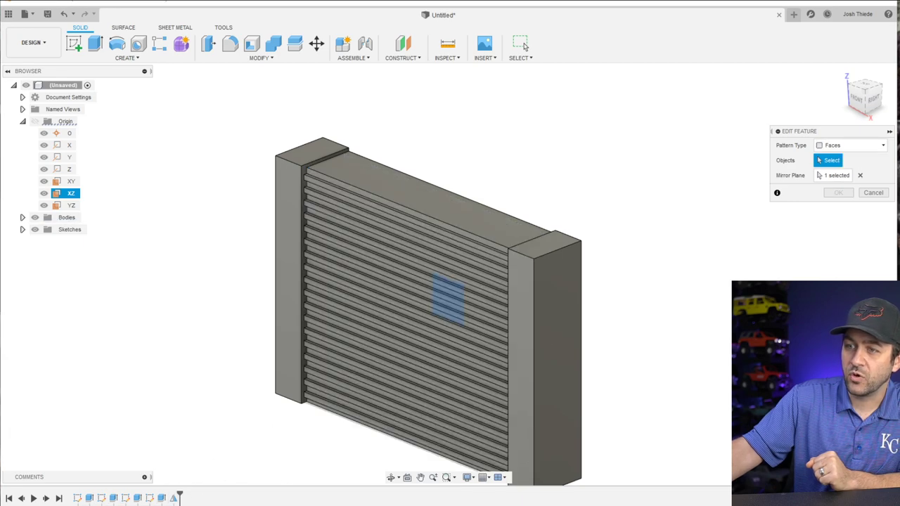
Try the fin extrusion and the earlier recess extrusion in turn as the mirrored object
click(161, 498)
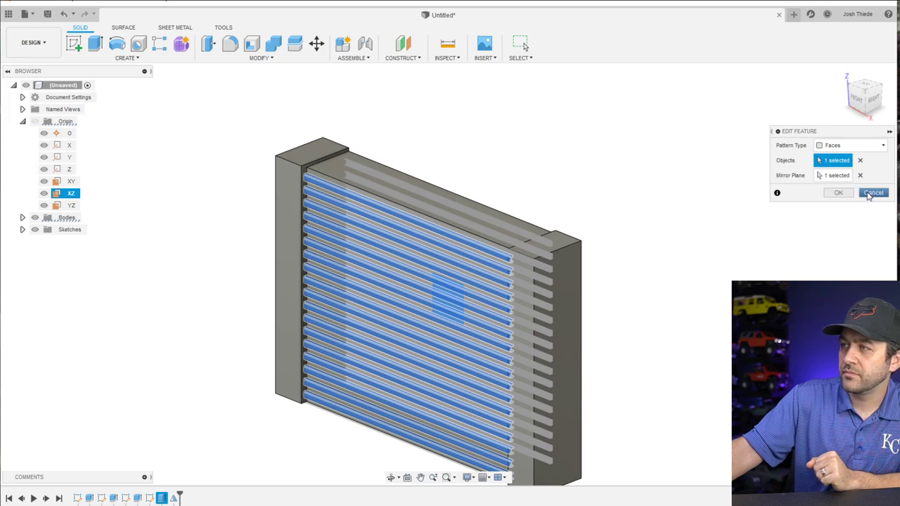
click(859, 161)
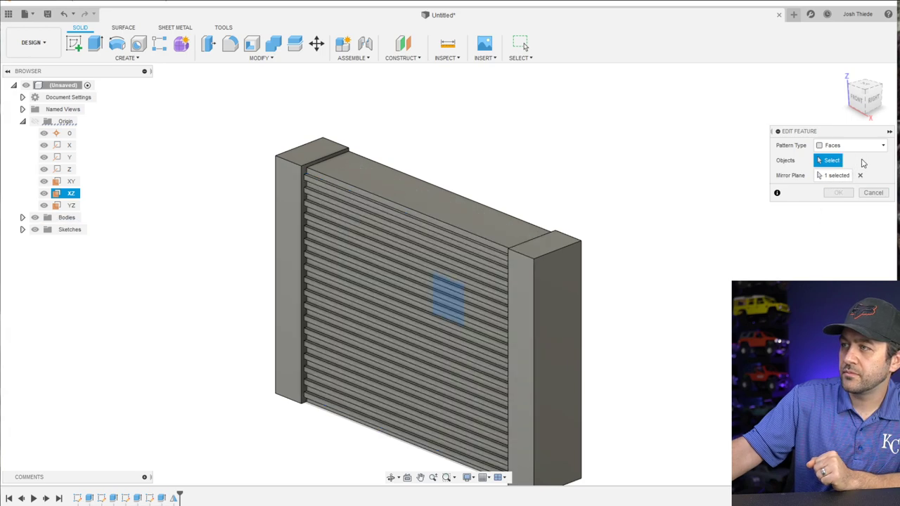
click(117, 497)
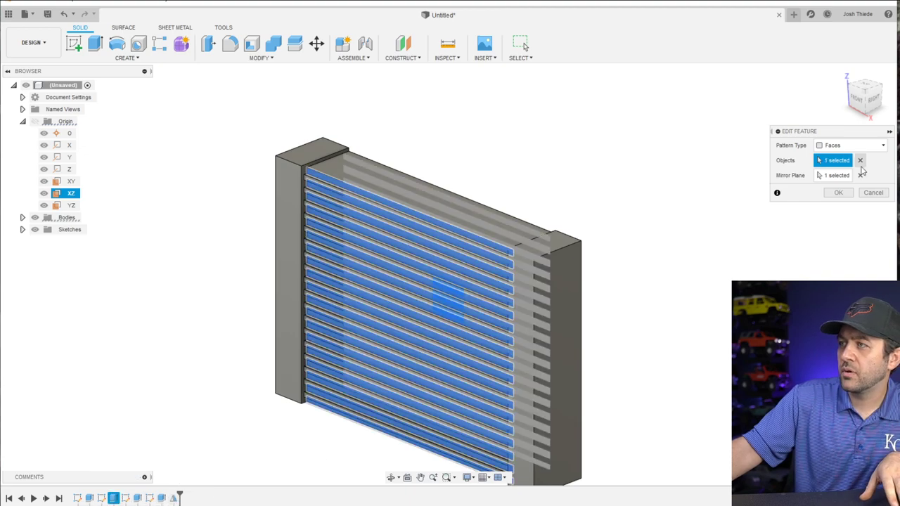
Change the mirror's pattern type to Features and mirror both the recess extrusion and the fin extrusion across the XZ plane
click(852, 145)
click(838, 169)
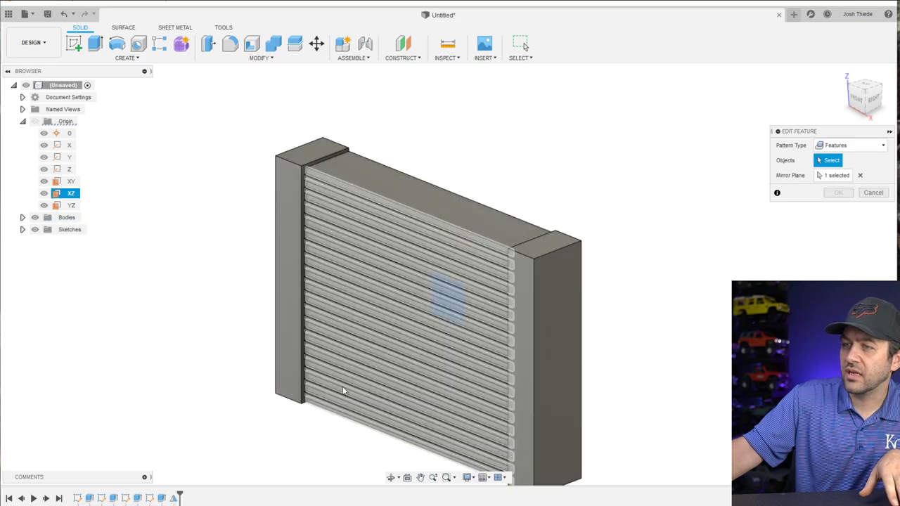
click(114, 497)
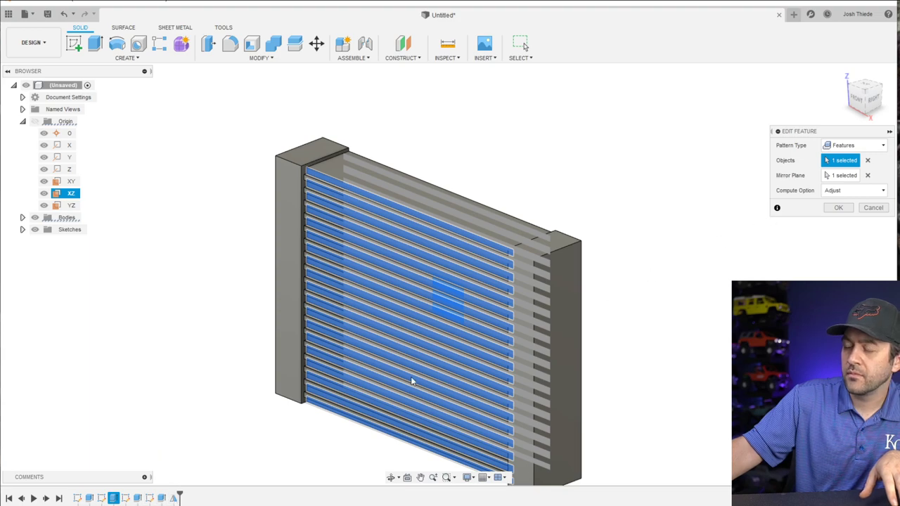
click(162, 498)
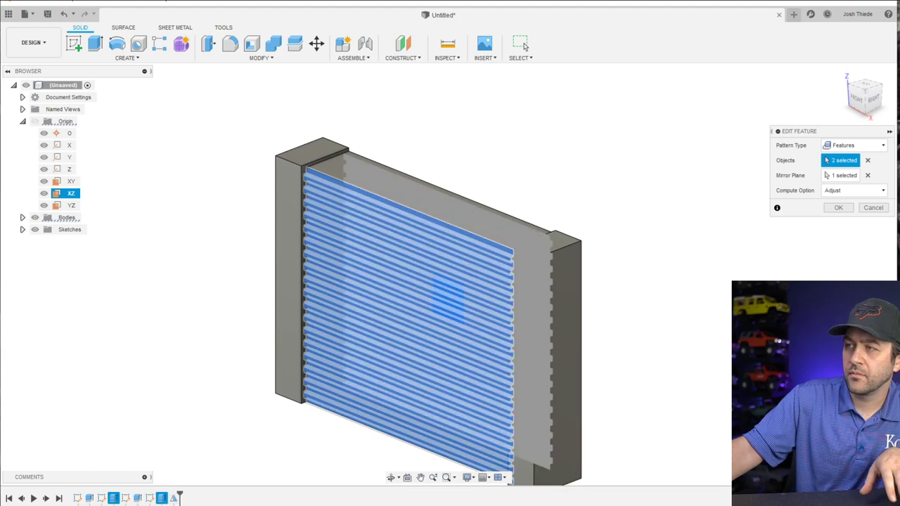
click(838, 207)
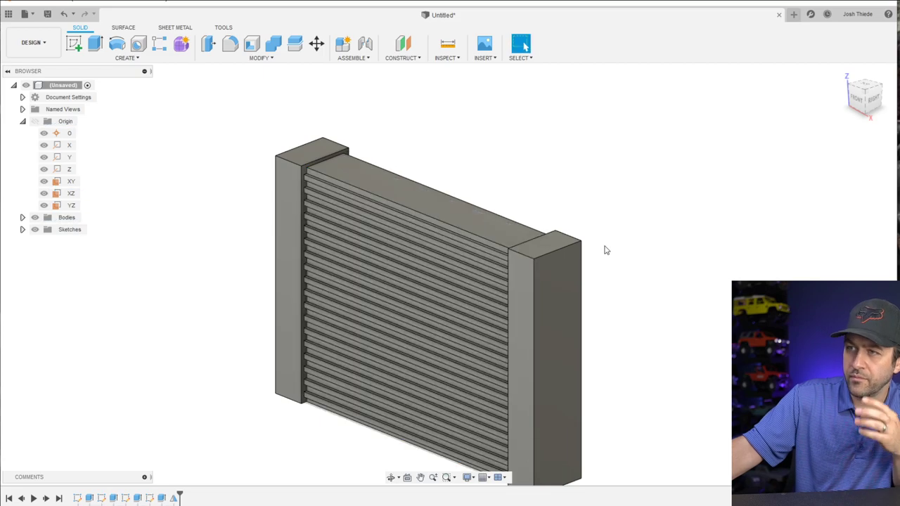
Examine the mirrored recess and fins on the back of the radiator and compare them with the front
shift+middle_drag(496, 245, 430, 246)
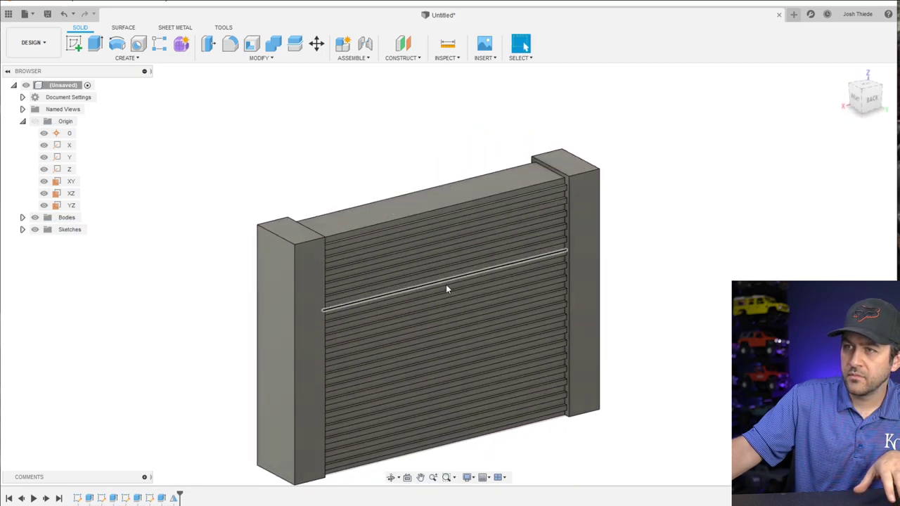
scroll(436, 308, down, 4)
scroll(436, 308, up, 5)
middle_drag(447, 330, 434, 308)
scroll(388, 280, down, 2)
scroll(386, 324, up, 3)
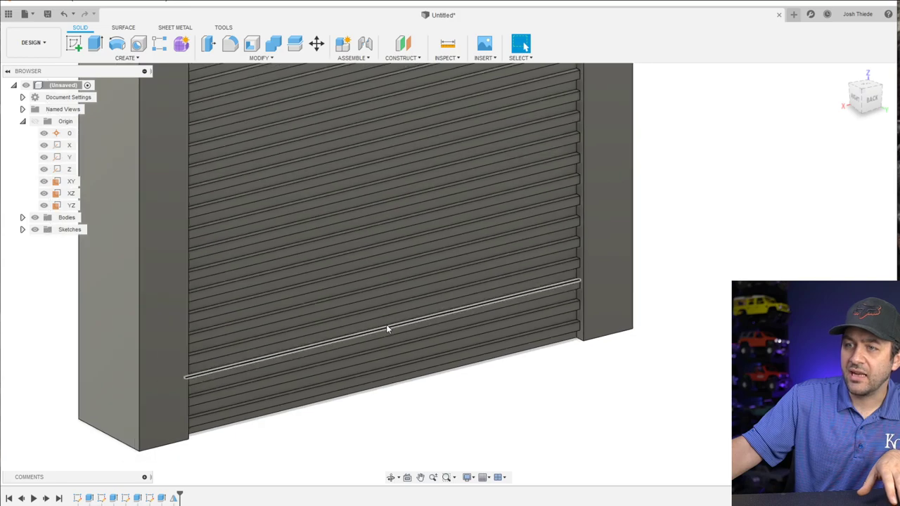
scroll(438, 268, down, 4)
shift+middle_drag(459, 244, 373, 240)
key(Escape)
scroll(310, 130, down, 2)
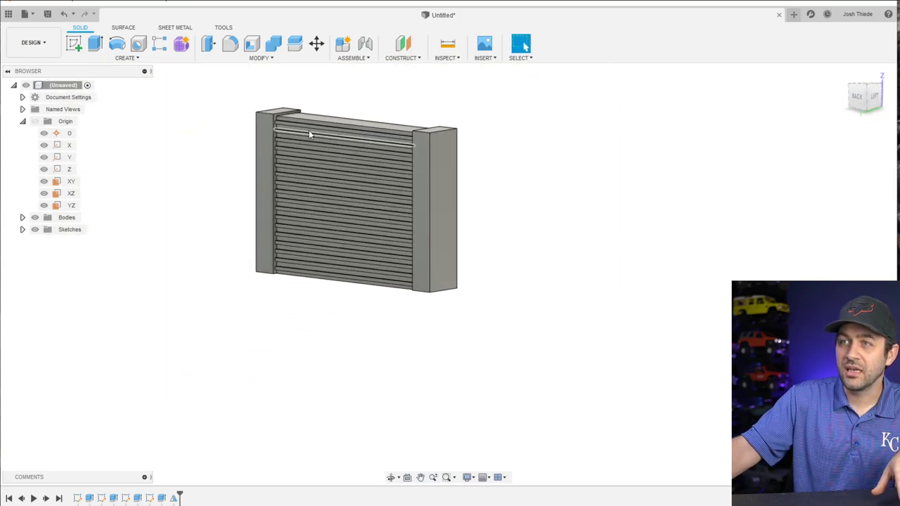
scroll(310, 127, up, 4)
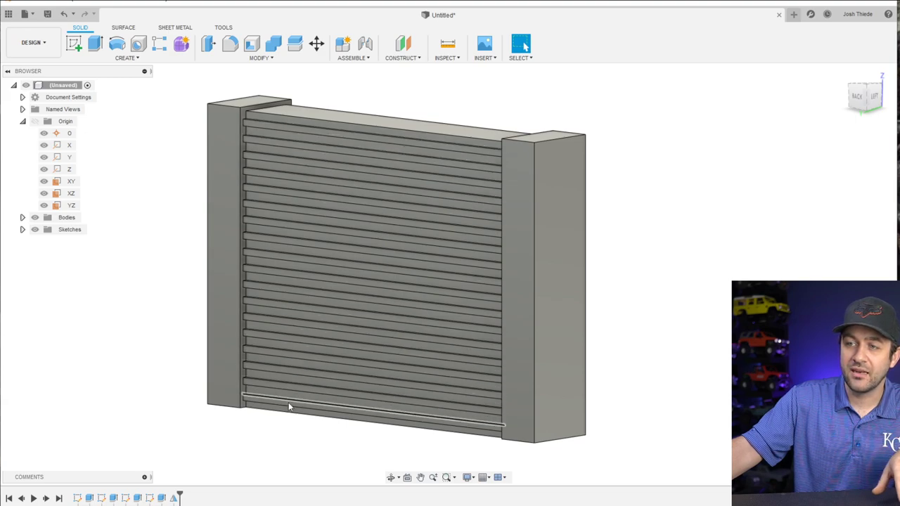
shift+middle_drag(260, 204, 418, 187)
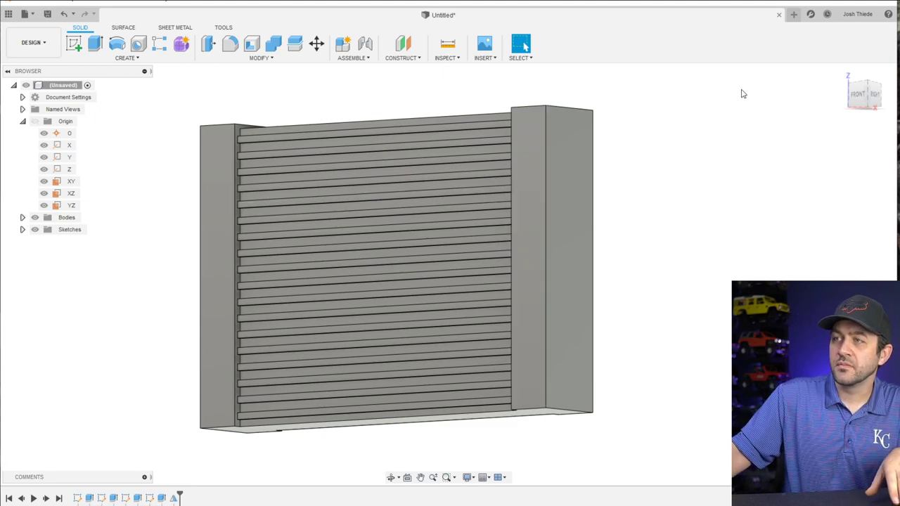
shift+middle_drag(508, 204, 536, 245)
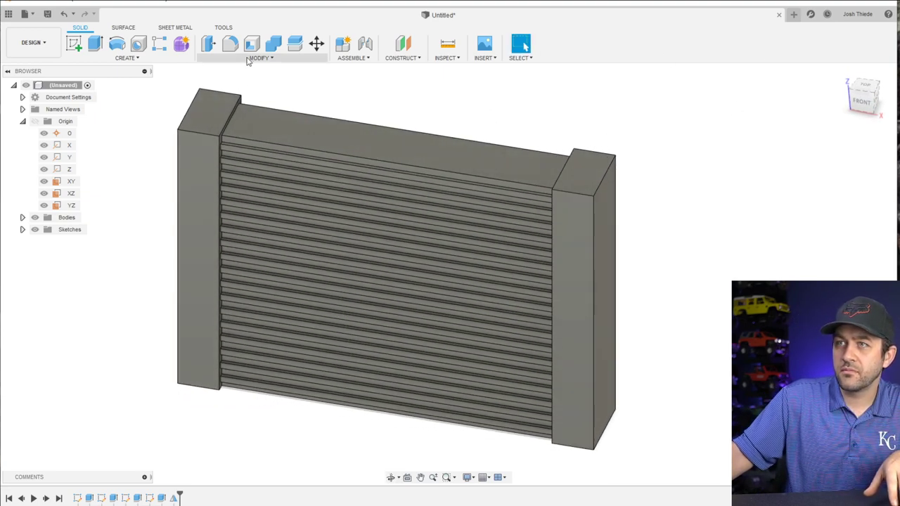
Apply a Fillet with a 1.5 mm radius to the four outer vertical edges of the two end tanks
click(229, 43)
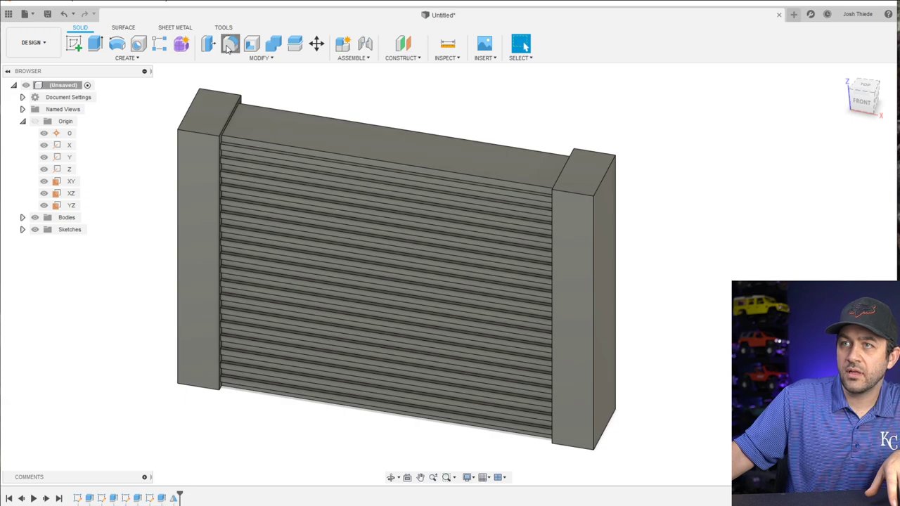
click(176, 223)
shift+middle_drag(183, 221, 214, 199)
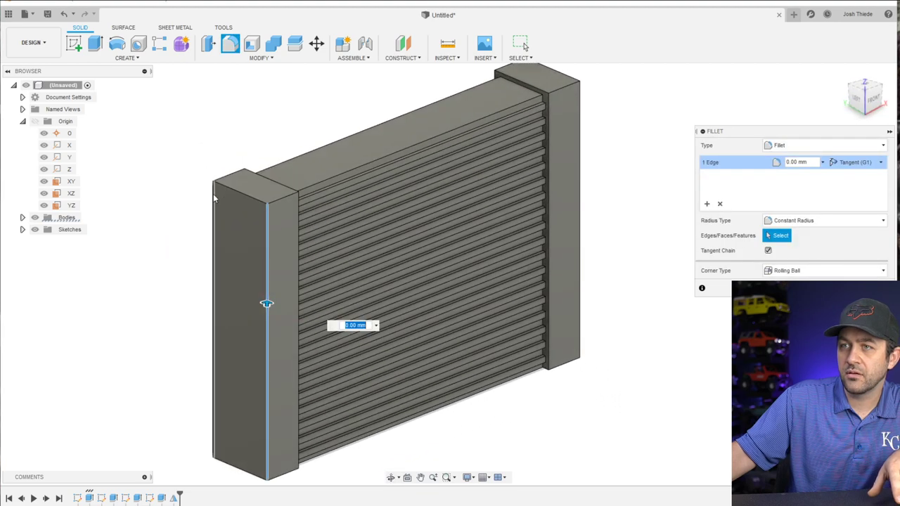
click(580, 129)
click(580, 129)
shift+middle_drag(646, 124, 541, 150)
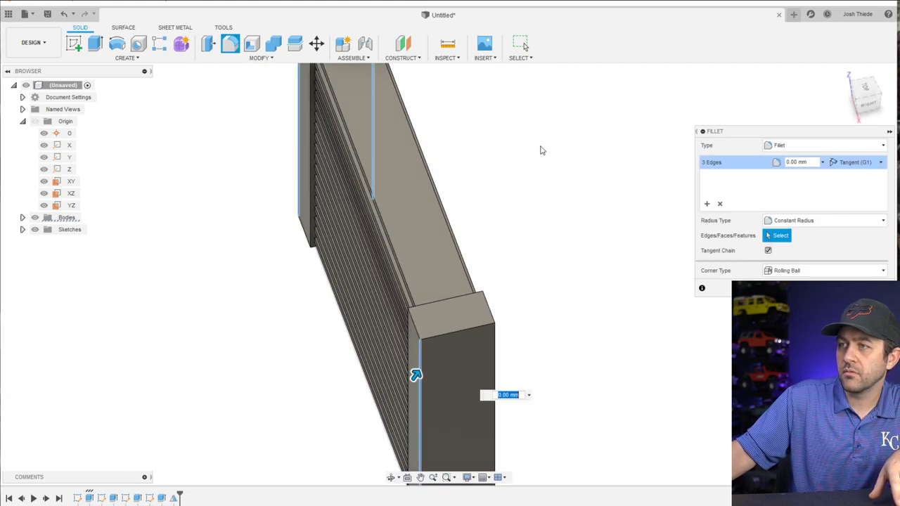
click(494, 338)
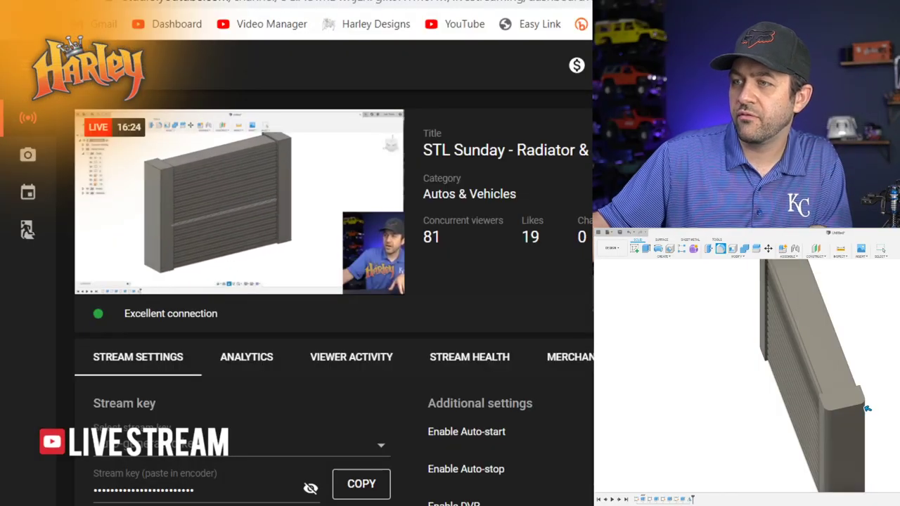
shift+middle_drag(834, 440, 878, 408)
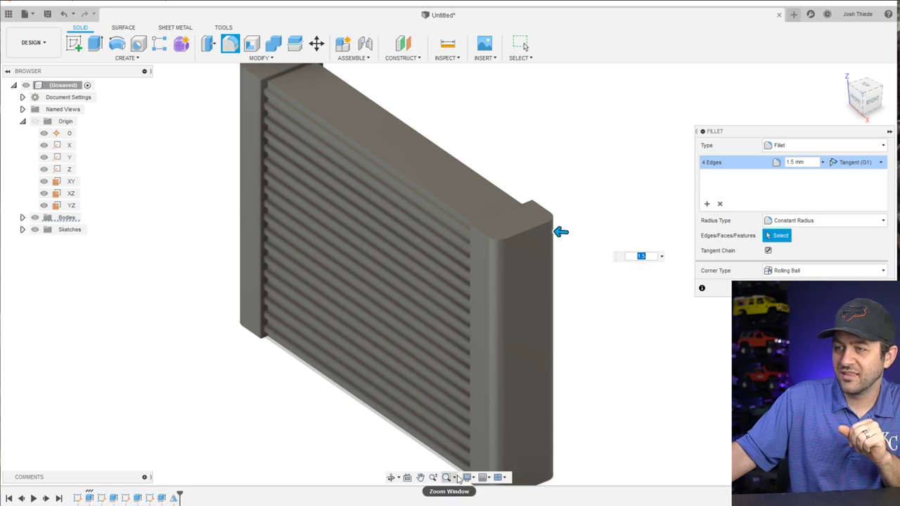
Try the Shaded with Hidden Edges visual style, and settle on Shaded with Visible Edges Only
click(468, 477)
mouse_move(552, 388)
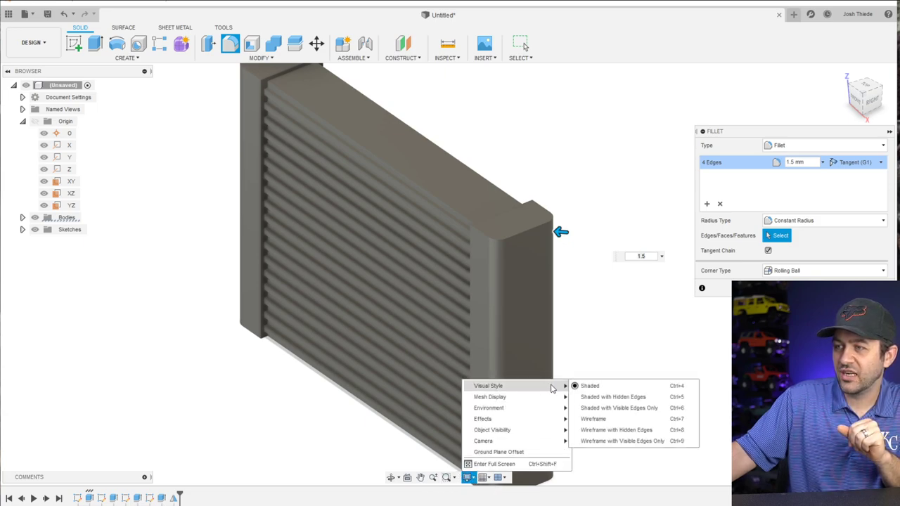
click(610, 398)
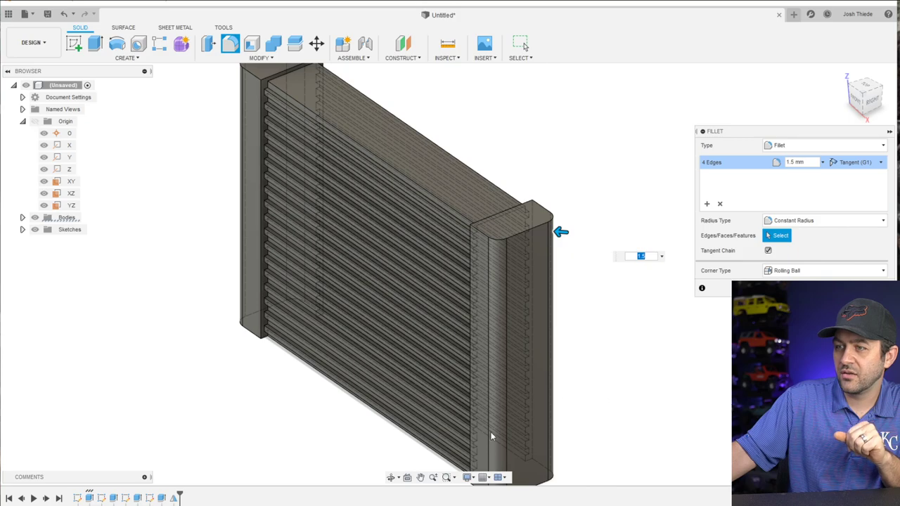
click(476, 477)
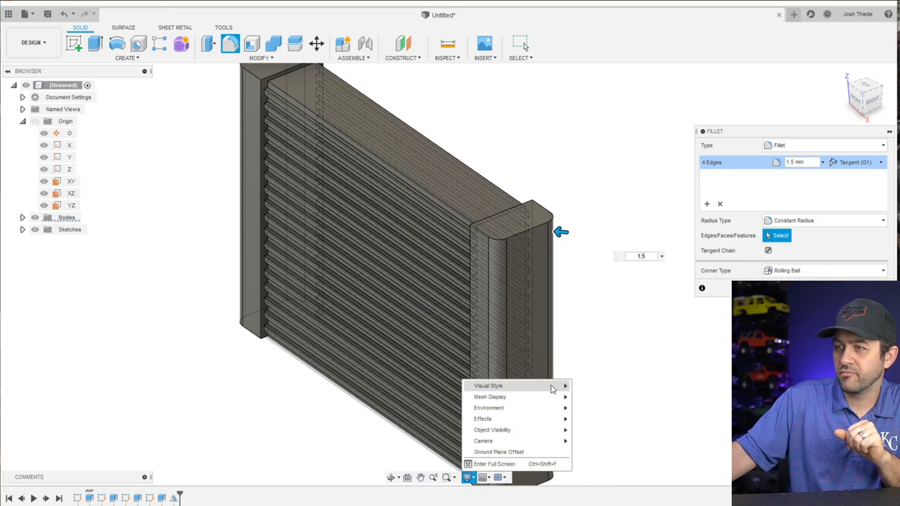
mouse_move(566, 389)
click(601, 409)
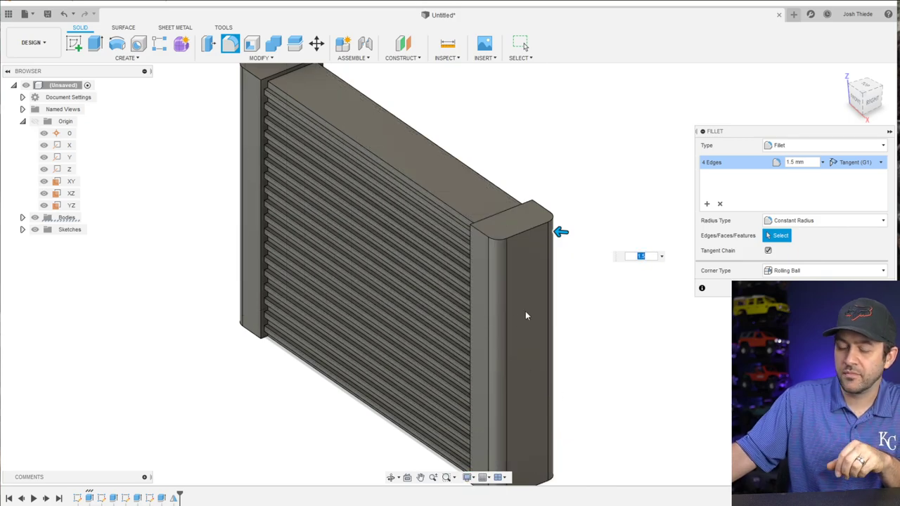
Set the end tank fillet radius to 1.0 mm and compare the shape with the aluminum radiator reference images
shift+middle_drag(476, 312, 507, 289)
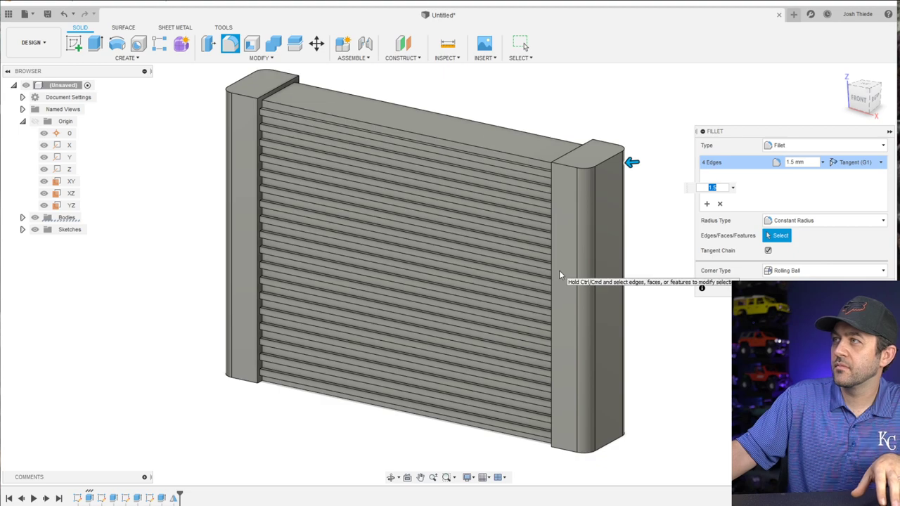
shift+middle_drag(451, 274, 471, 273)
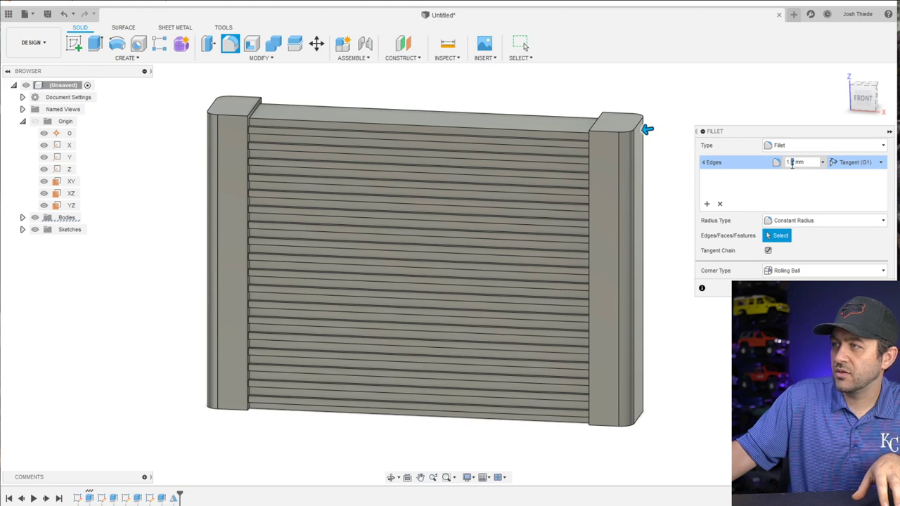
key(Return)
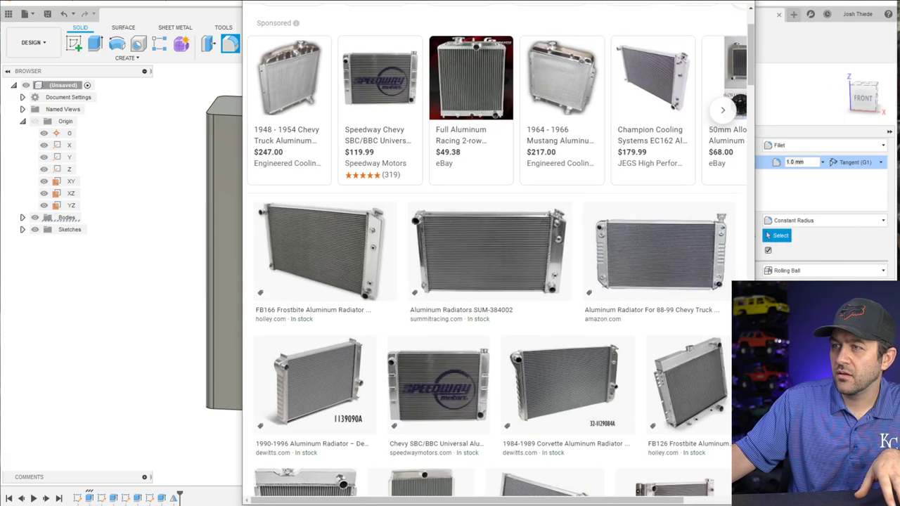
scroll(378, 273, up, 1)
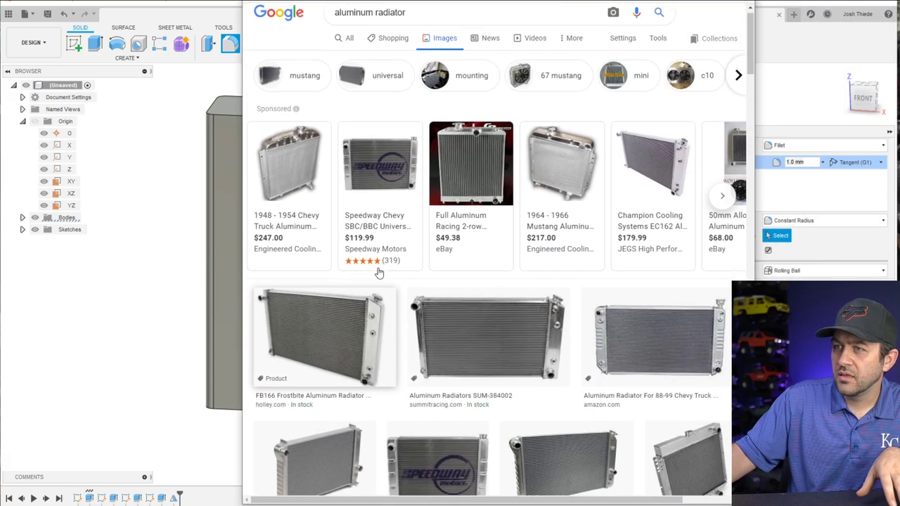
scroll(378, 272, down, 3)
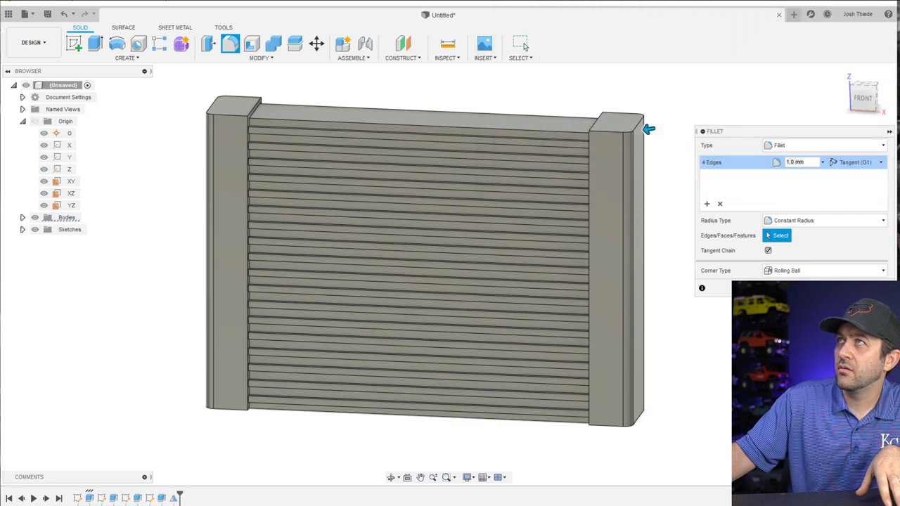
Try a radius of .250 mm for the end tank fillets and inspect the rounded edges up close
click(788, 163)
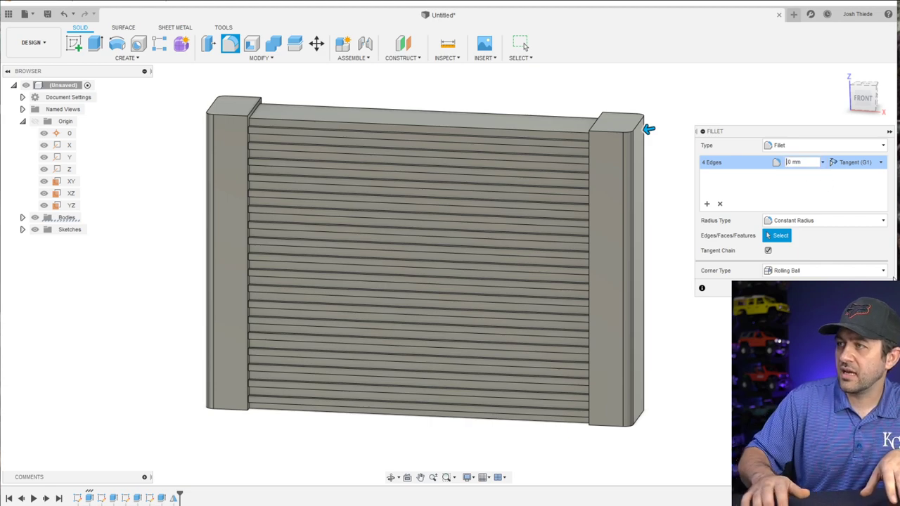
key(BackSpace)
text(.2)
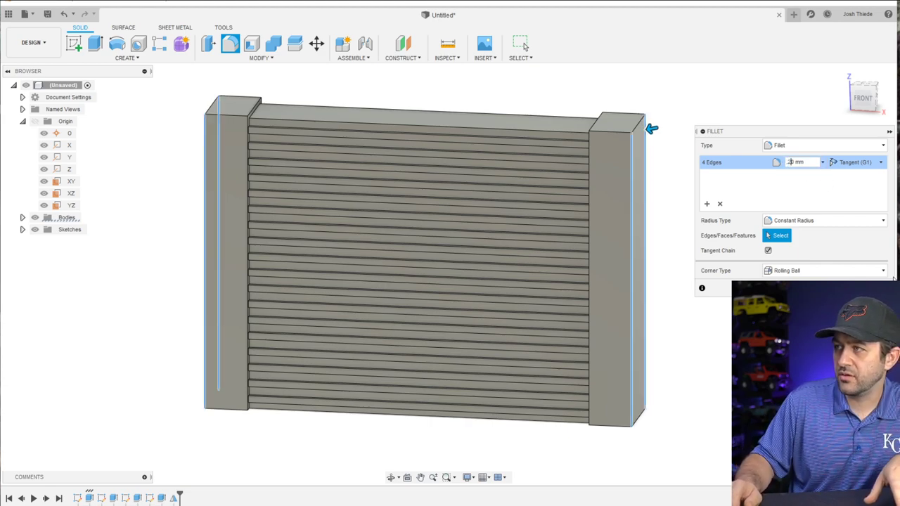
text(50)
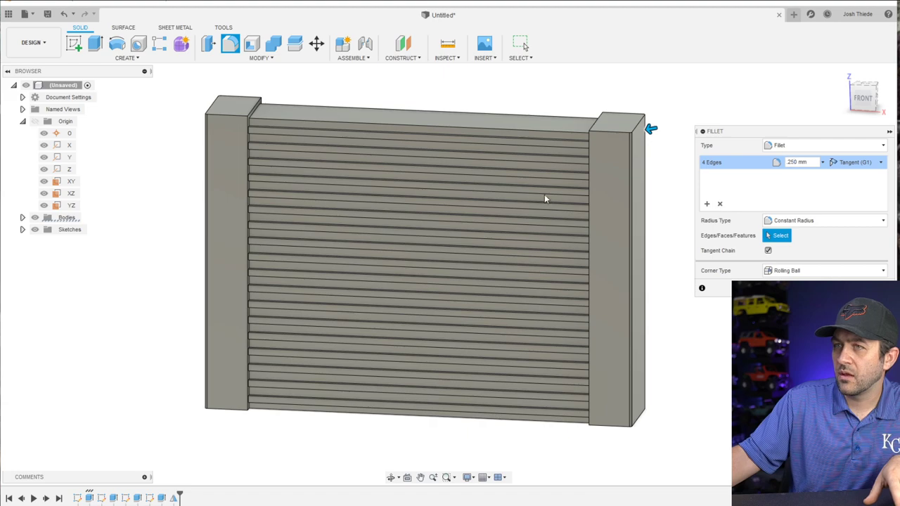
scroll(562, 193, up, 3)
Set the fillet radius of the four tank edges to .50 mm and complete the fillet
key(BackSpace)
key(BackSpace)
key(BackSpace)
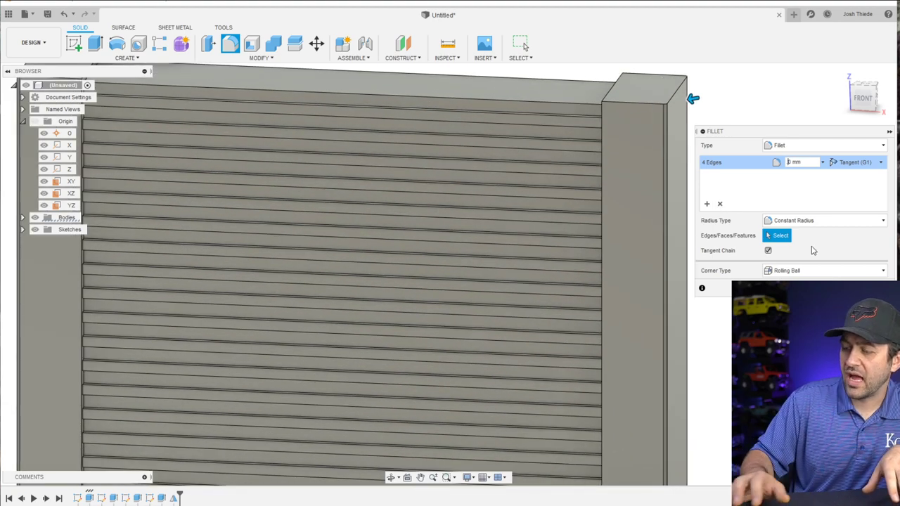
text(50)
key(Tab)
scroll(680, 158, down, 4)
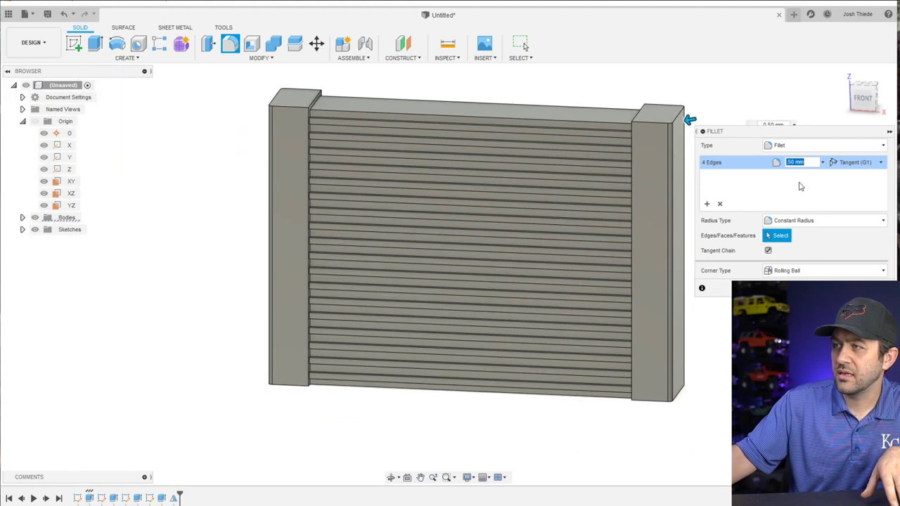
key(Return)
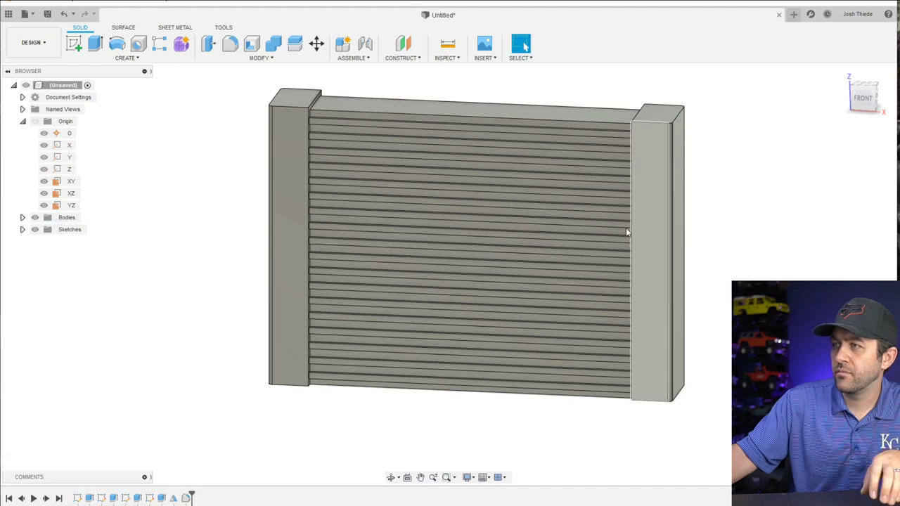
Start a new sketch on the front face of the right end tank, viewed straight from the front
click(648, 151)
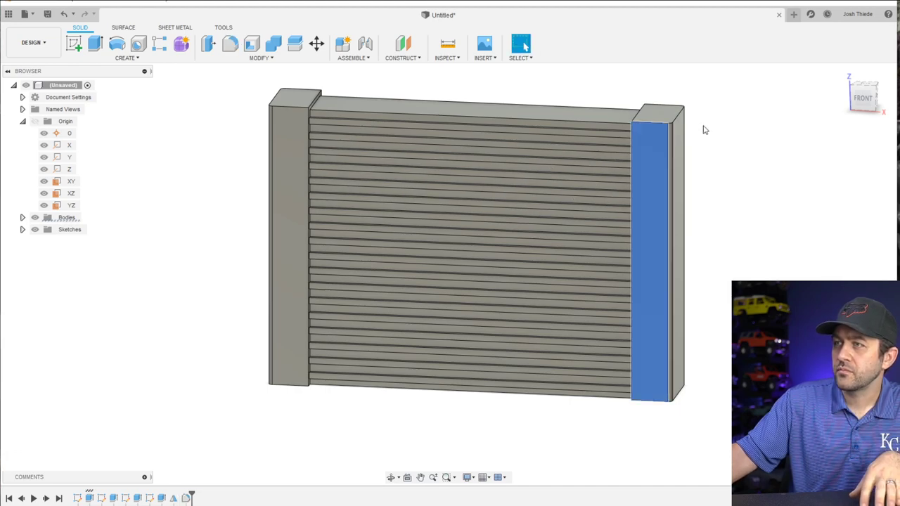
click(868, 101)
key(Escape)
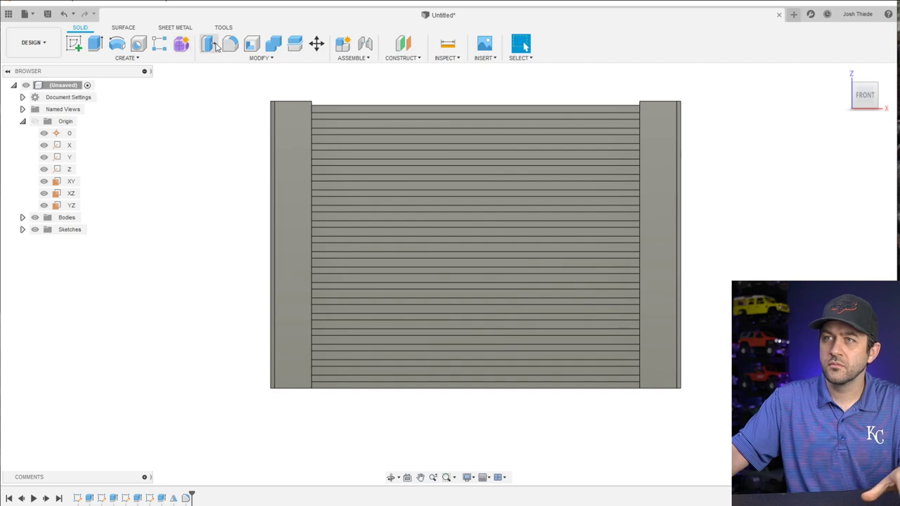
click(73, 43)
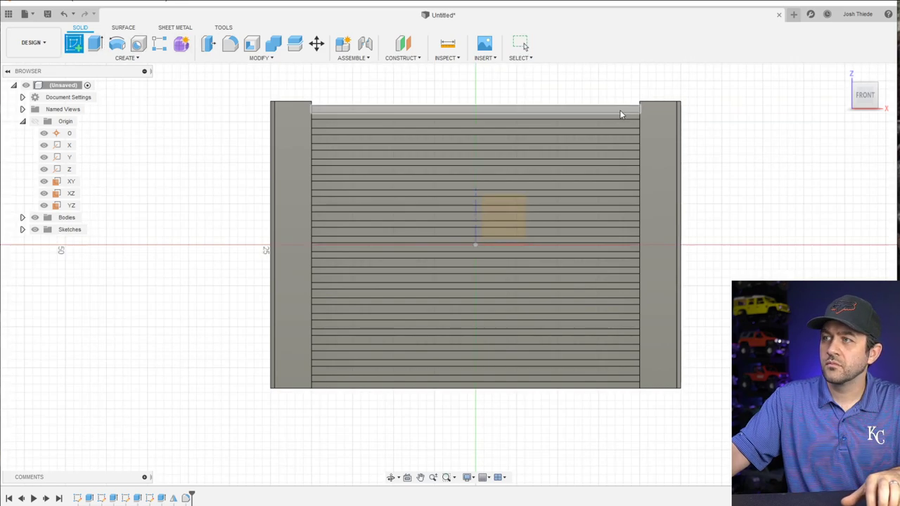
click(650, 128)
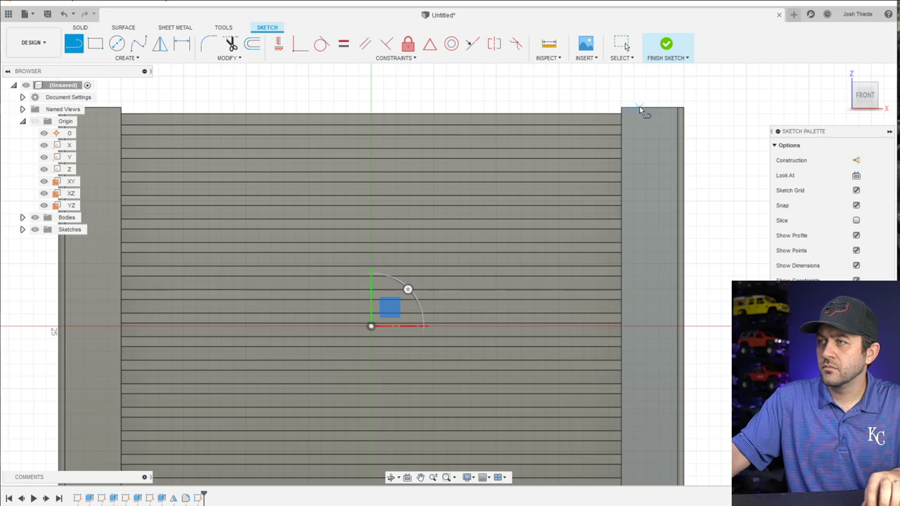
Sketch a closed right triangle about 3.5 mm wide across the right tank's upper outer corner
click(639, 109)
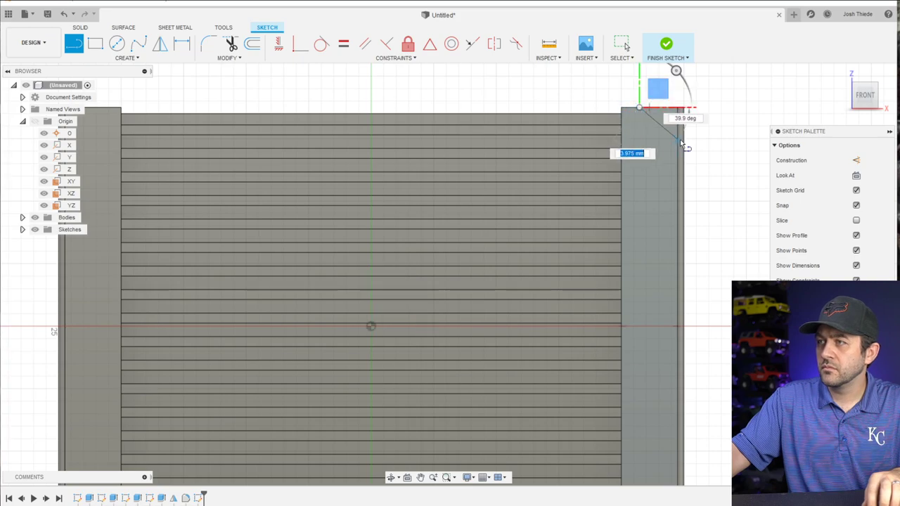
scroll(689, 141, up, 5)
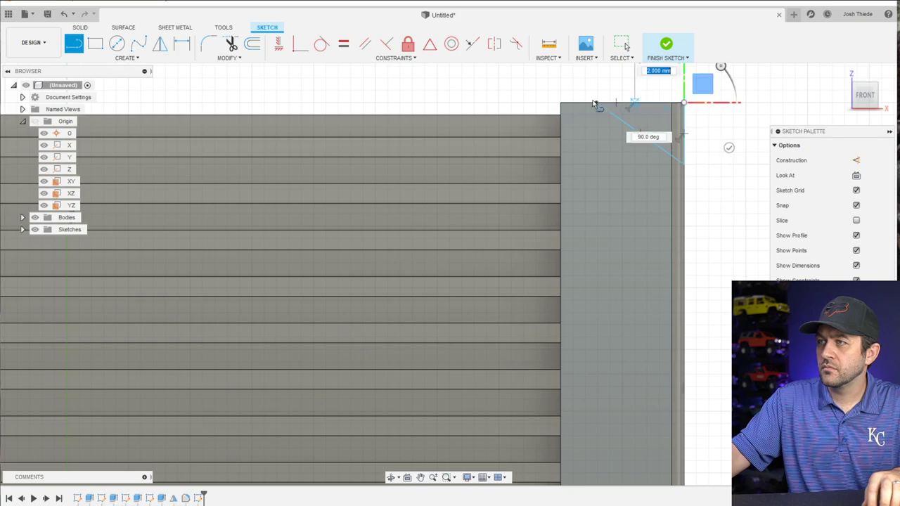
click(671, 155)
key(Escape)
Dimension the triangle's horizontal top edge to 4 mm
key(d)
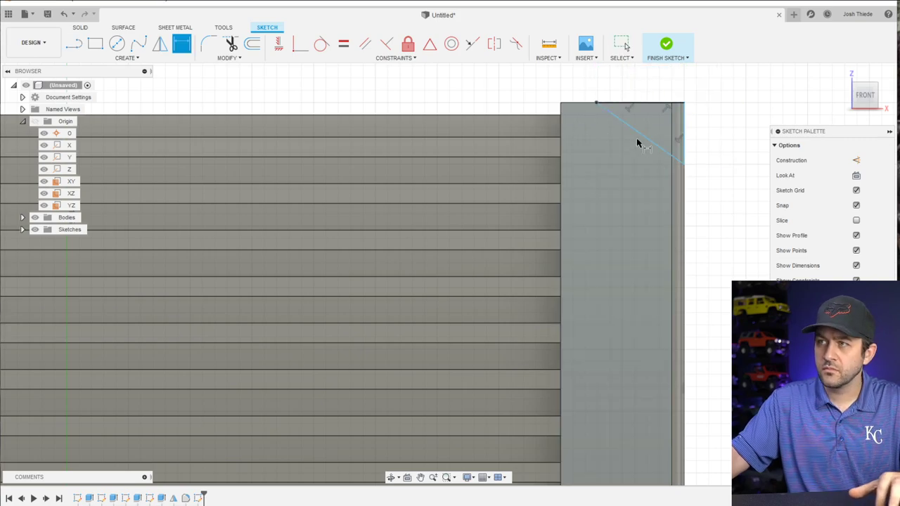
click(641, 104)
scroll(644, 106, down, 1)
scroll(645, 106, up, 2)
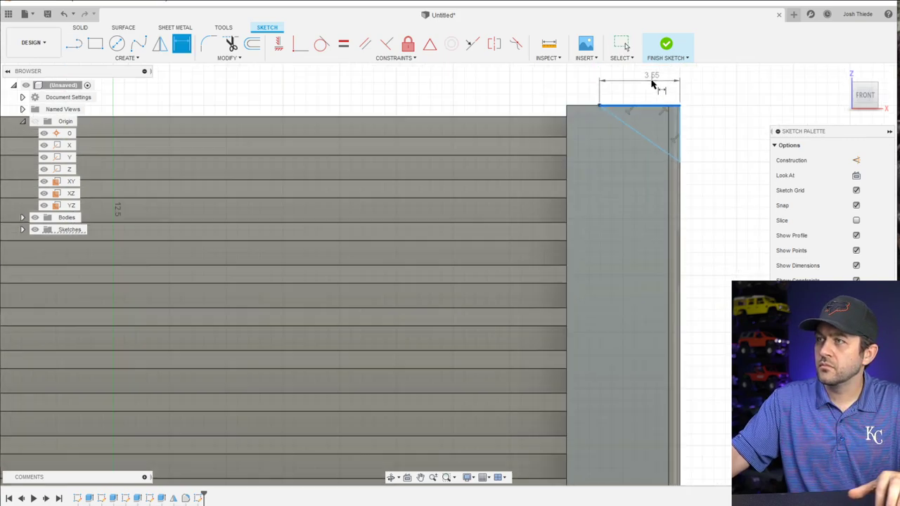
click(644, 87)
text(4)
key(Return)
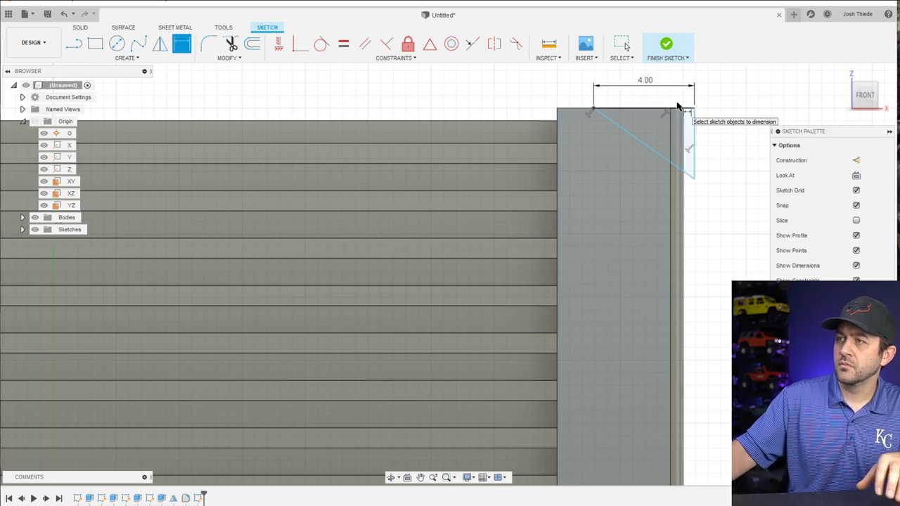
key(Escape)
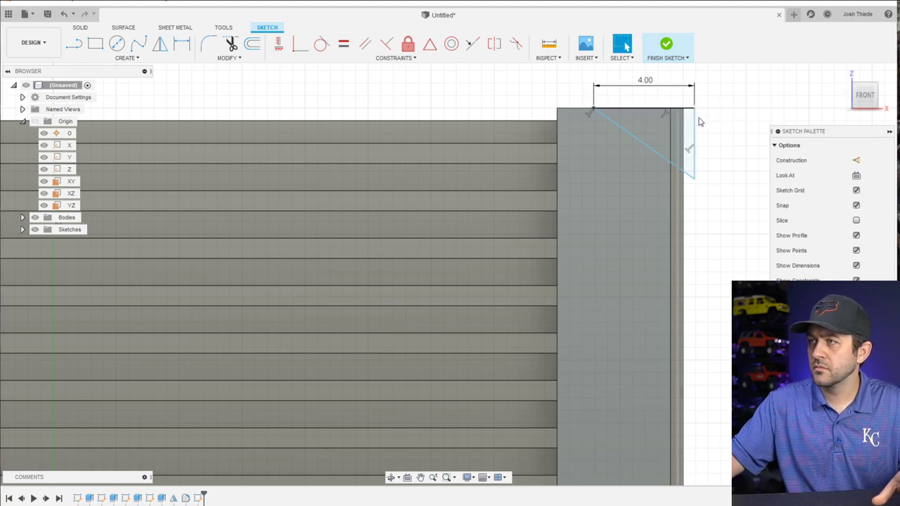
Make the triangle's vertical side collinear with the outer edge of the right end tank
click(696, 123)
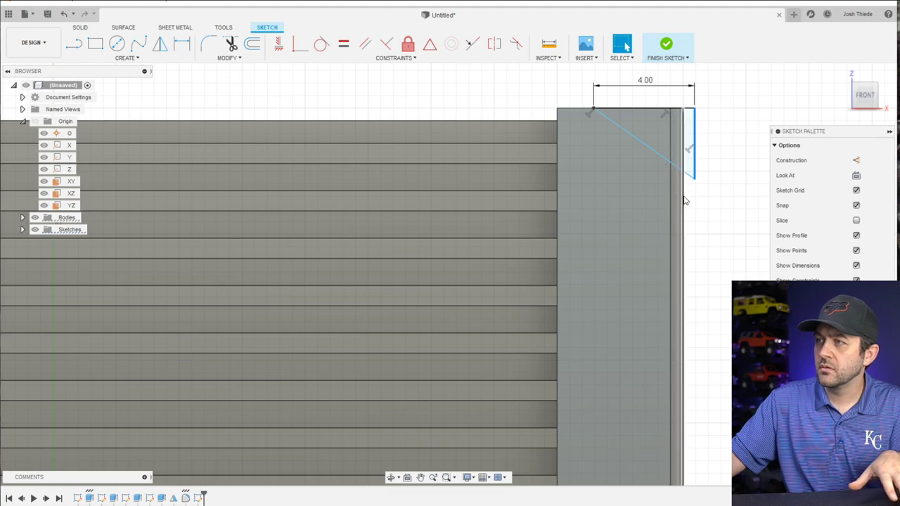
click(472, 46)
click(625, 45)
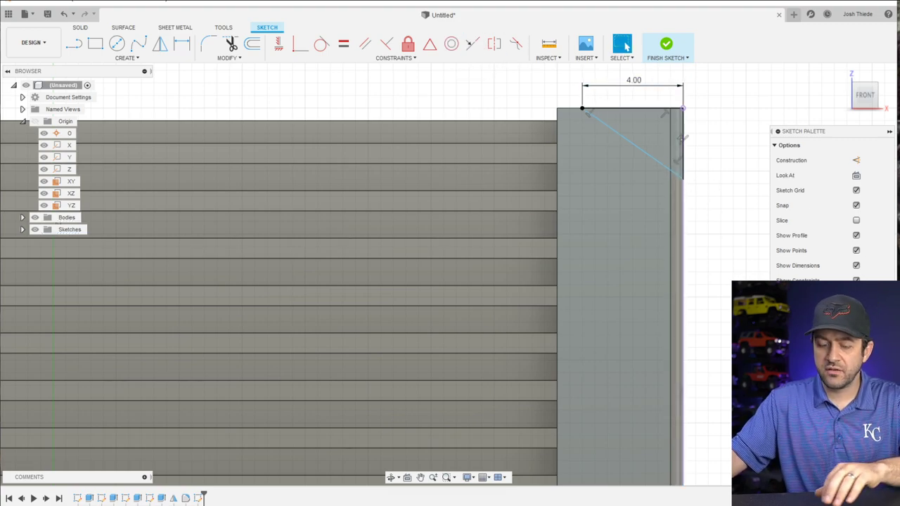
Dimension the triangle's vertical side to 3 mm
key(d)
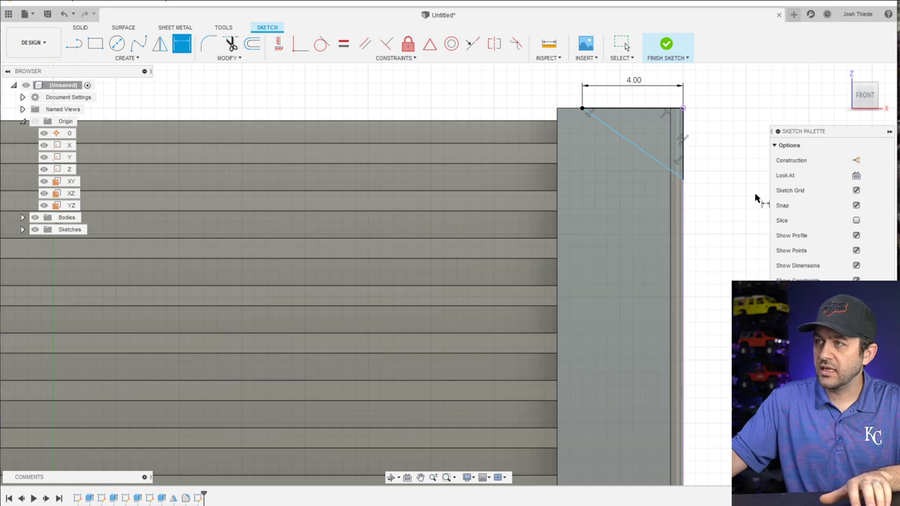
click(683, 159)
click(724, 151)
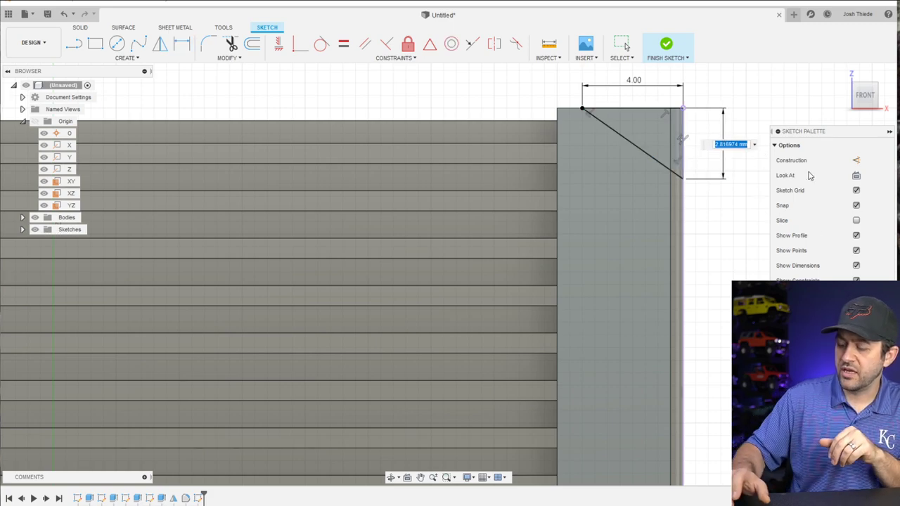
text(3)
key(Return)
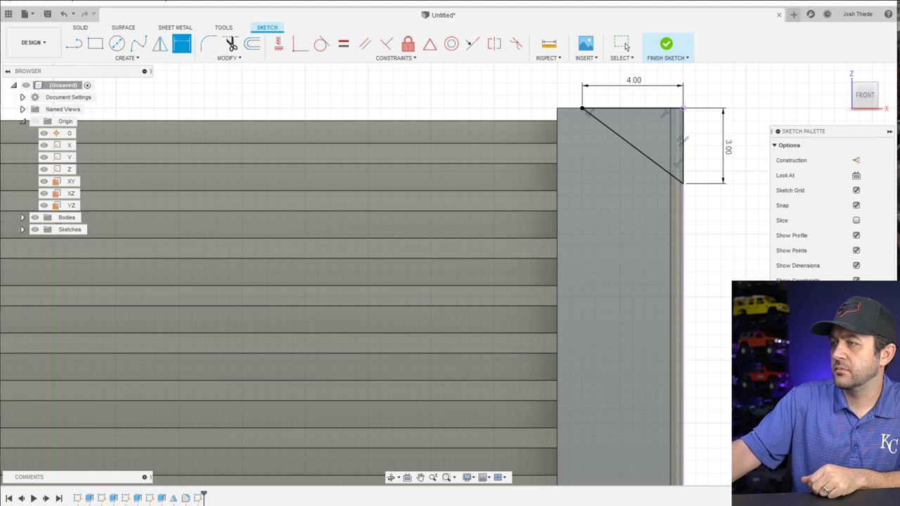
Extrude both triangle profiles -14 mm as a cut through the right end tank's upper outer corner
key(e)
click(94, 44)
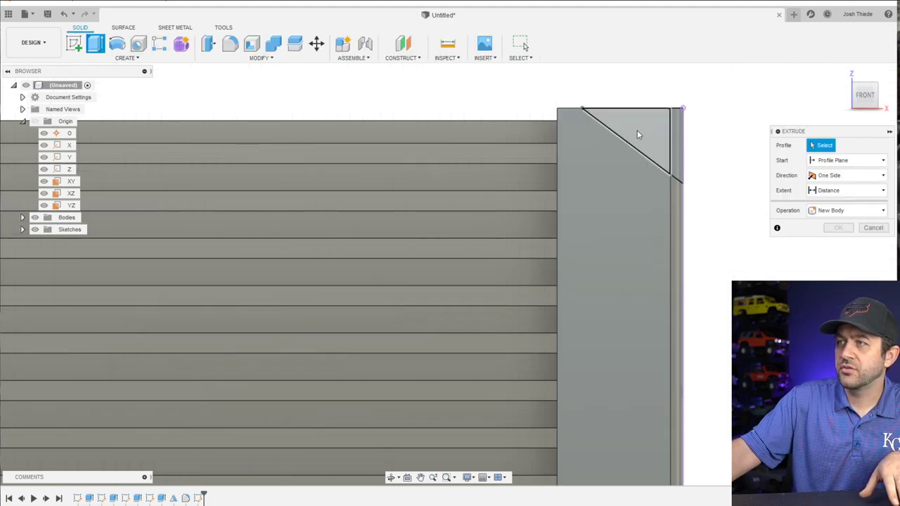
click(637, 130)
click(674, 129)
shift+middle_drag(673, 130, 497, 217)
scroll(633, 164, up, 2)
scroll(633, 165, down, 4)
drag(490, 218, 693, 166)
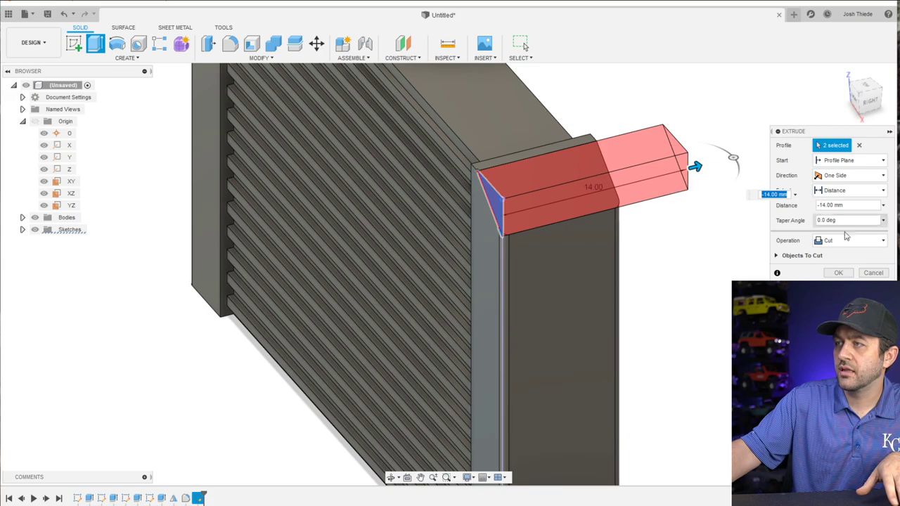
click(826, 274)
Examine the cut corner of the right end tank and the whole front of the radiator
shift+middle_drag(463, 281, 502, 239)
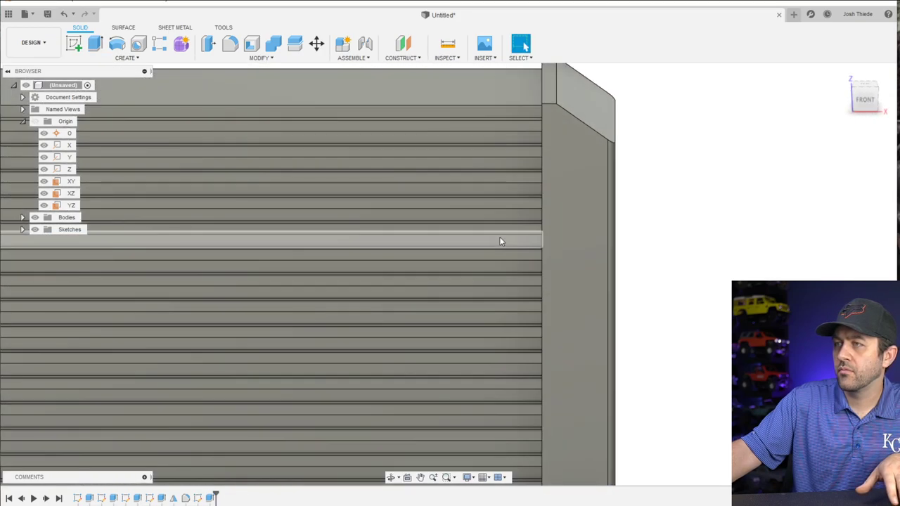
scroll(502, 239, down, 3)
middle_drag(420, 241, 507, 191)
scroll(369, 156, up, 1)
scroll(516, 156, down, 1)
scroll(639, 153, up, 2)
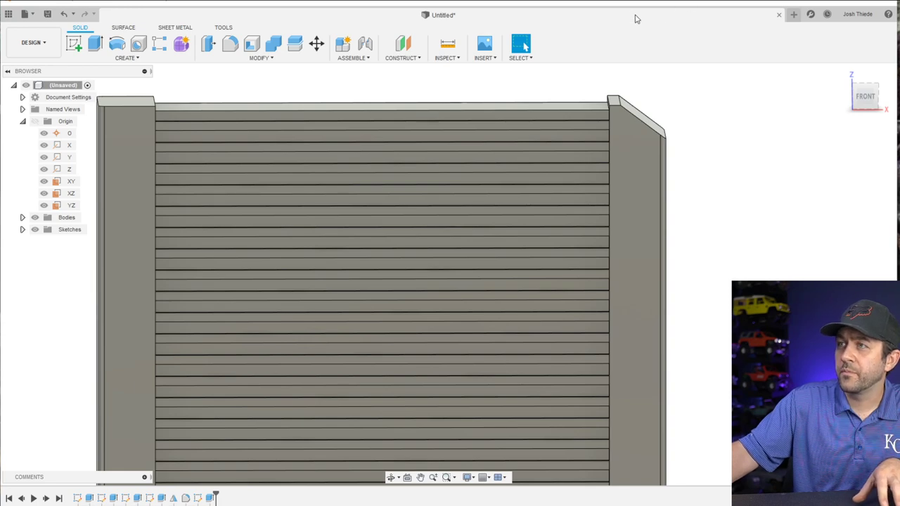
scroll(425, 141, down, 3)
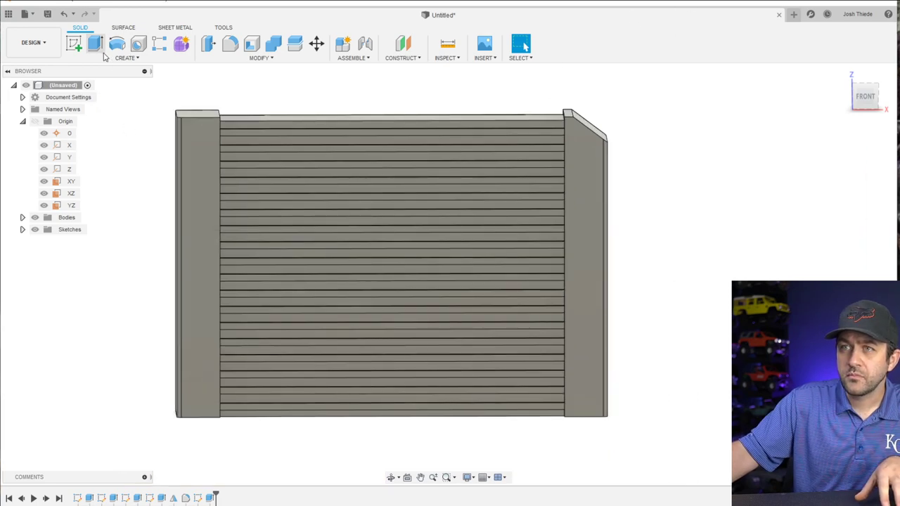
Chamfer the edges of the left end tank's top face with an equal distance of 0.5 mm
click(264, 58)
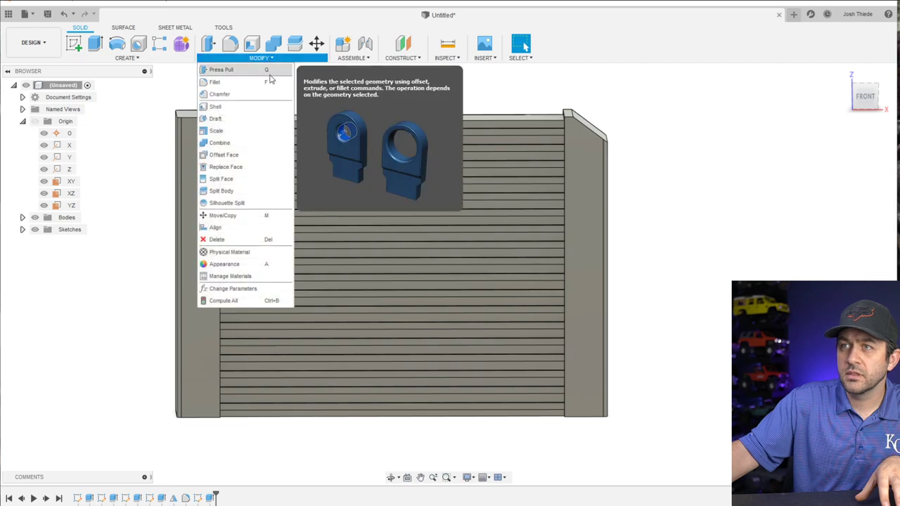
click(250, 93)
click(196, 114)
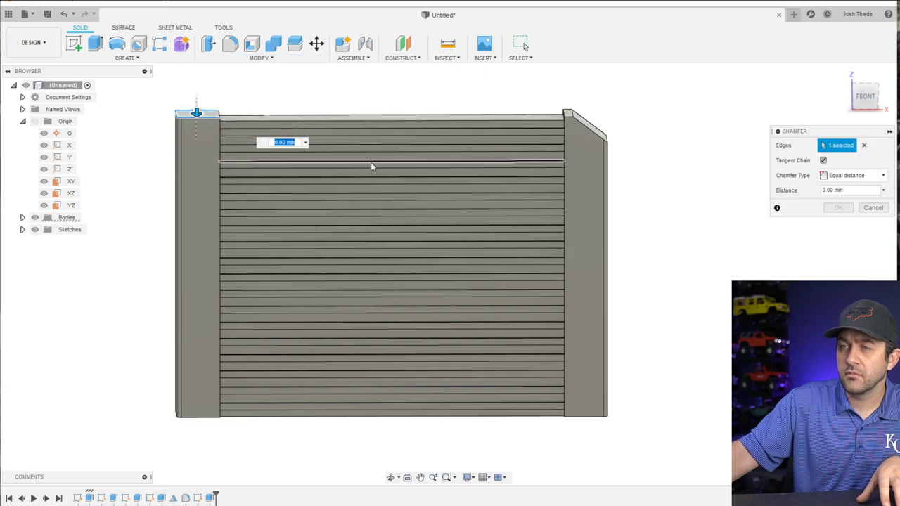
text(1)
scroll(237, 121, up, 3)
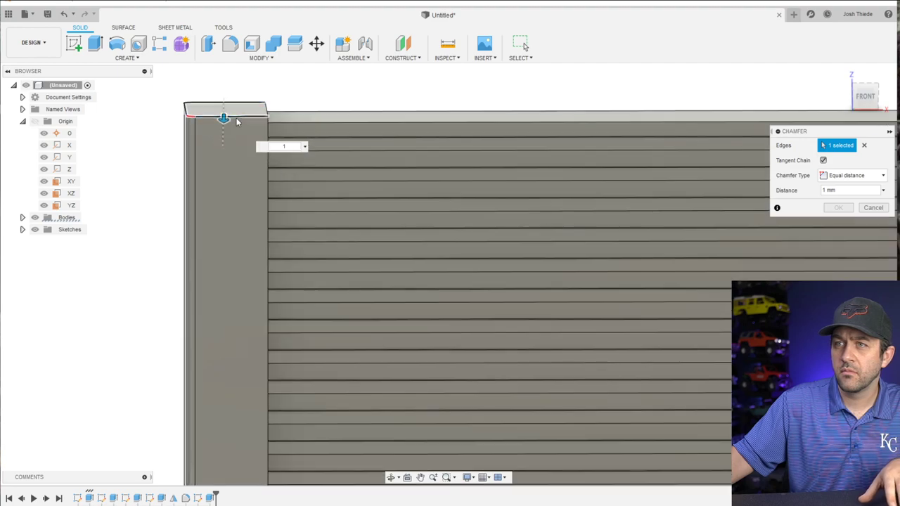
scroll(260, 168, up, 2)
key(BackSpace)
text(.5)
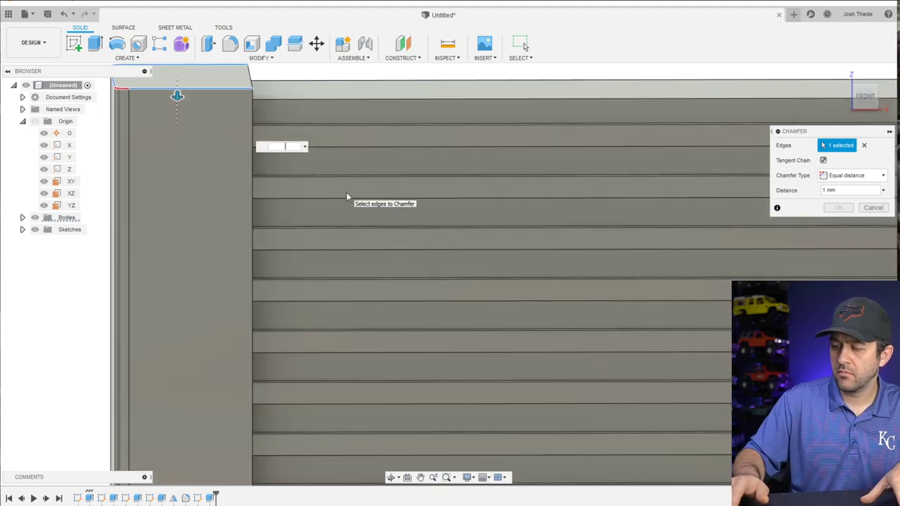
scroll(266, 198, down, 5)
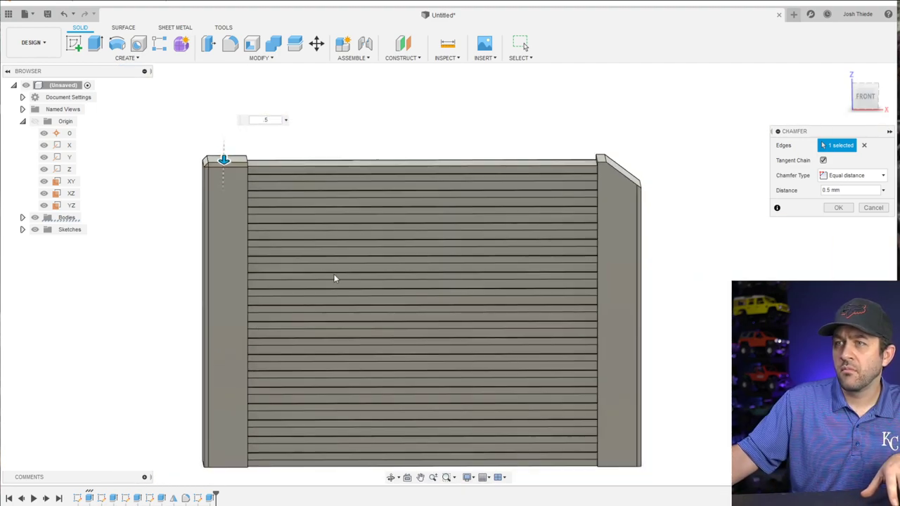
scroll(238, 171, up, 1)
scroll(177, 180, up, 3)
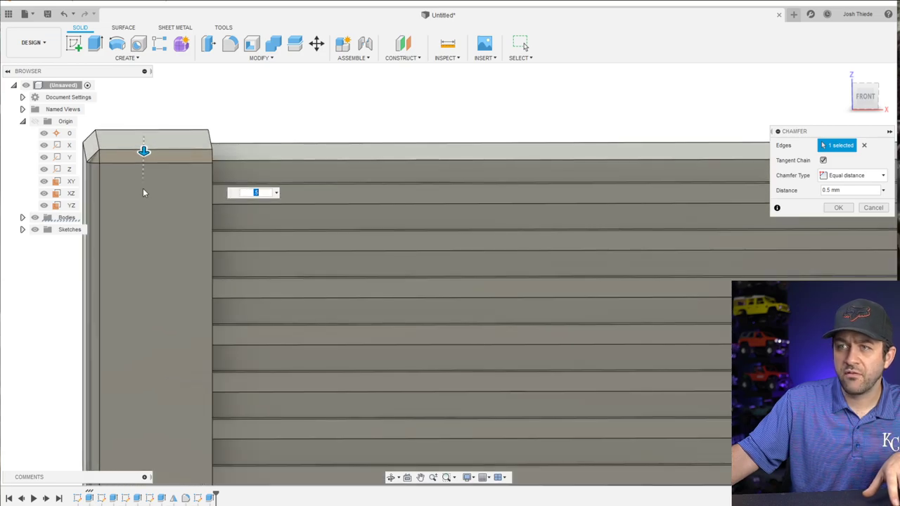
shift+middle_drag(159, 191, 199, 194)
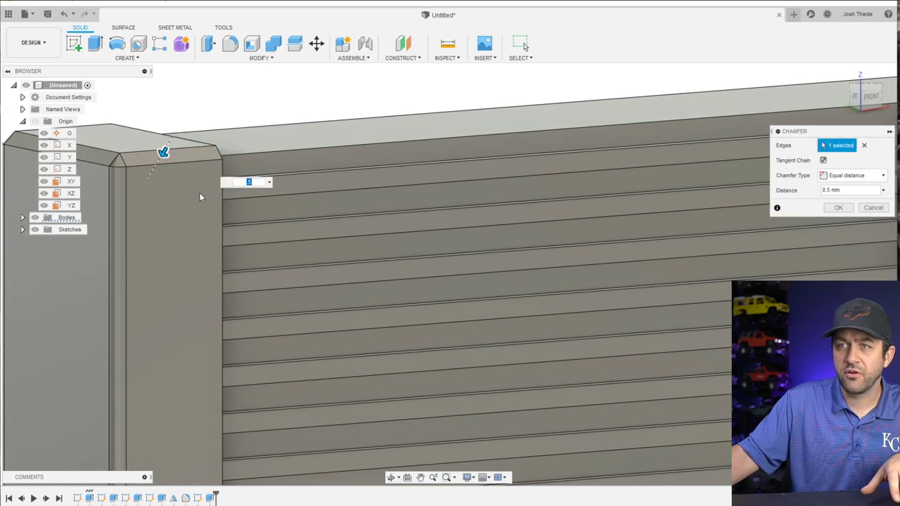
scroll(439, 271, down, 2)
scroll(669, 191, up, 3)
middle_drag(670, 190, 575, 183)
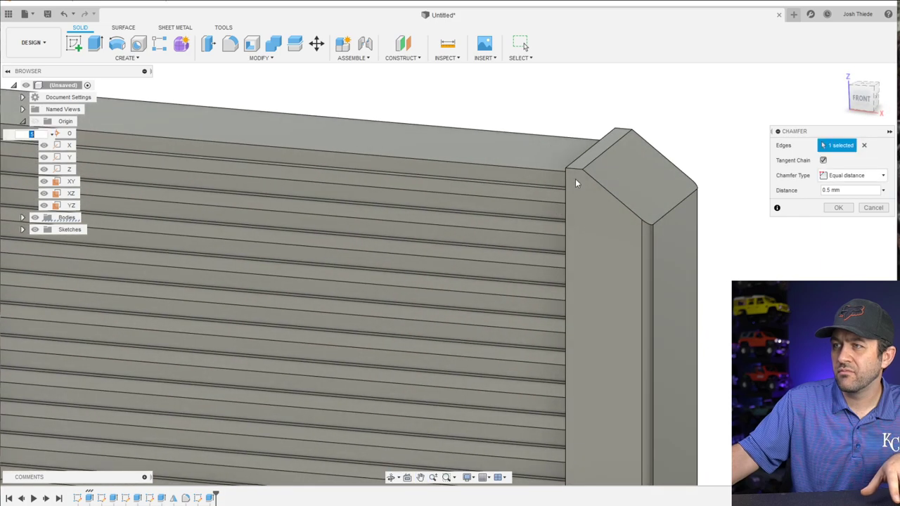
click(838, 207)
Start a sketch on the radiator's bottom face and view it straight from below
scroll(251, 205, down, 5)
middle_drag(251, 205, 329, 149)
scroll(351, 204, down, 2)
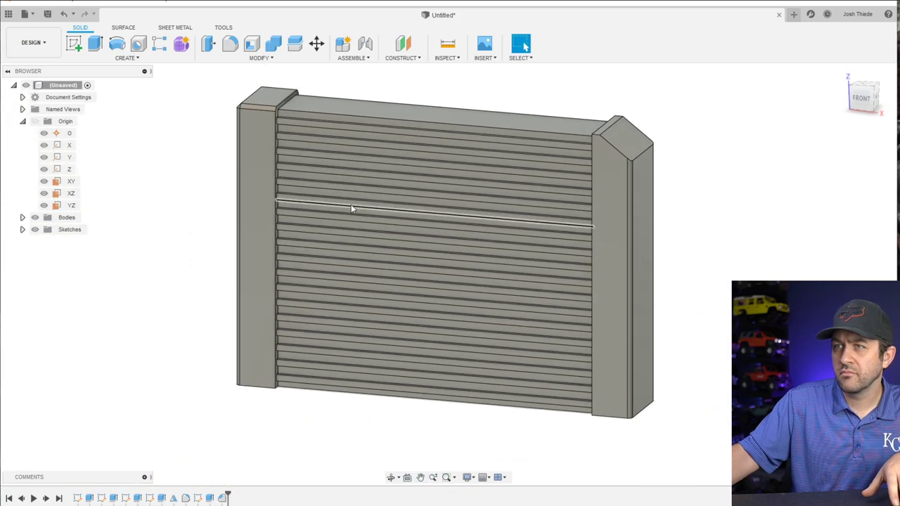
shift+middle_drag(490, 233, 506, 198)
middle_drag(477, 379, 484, 359)
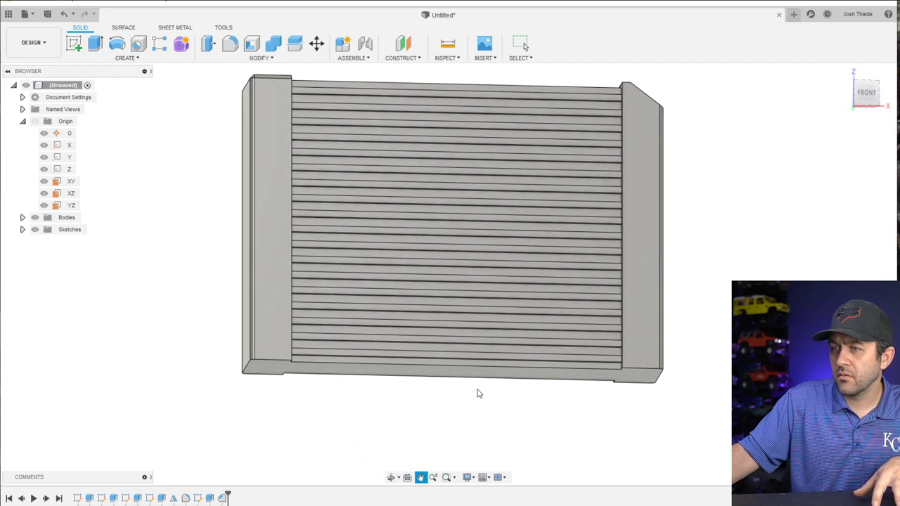
click(473, 374)
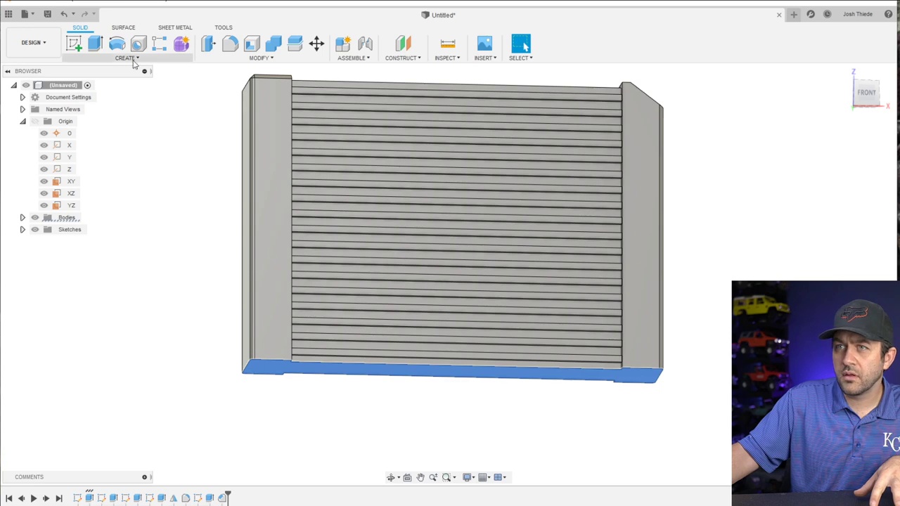
click(74, 44)
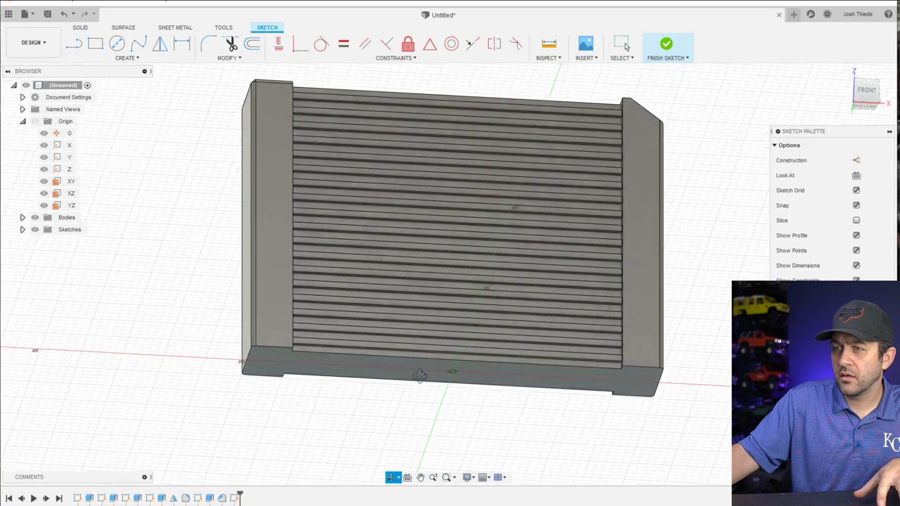
click(866, 109)
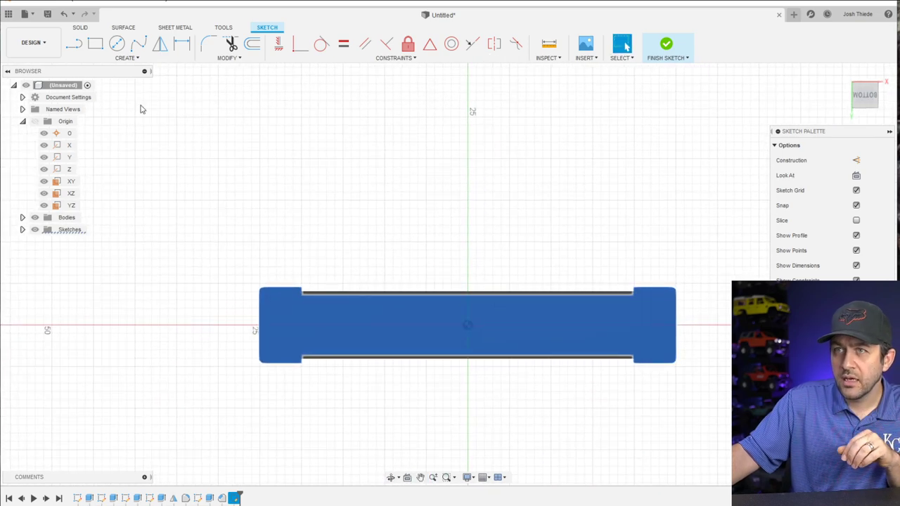
Sketch two circles about 23 mm apart along the bottom face's horizontal centreline, the left one about 2.4 mm in diameter
click(116, 43)
scroll(383, 320, up, 2)
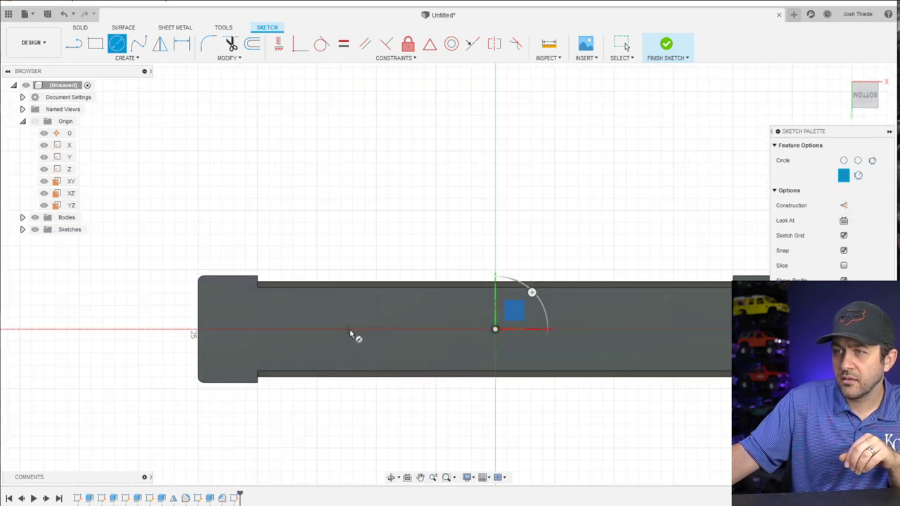
click(352, 329)
click(352, 343)
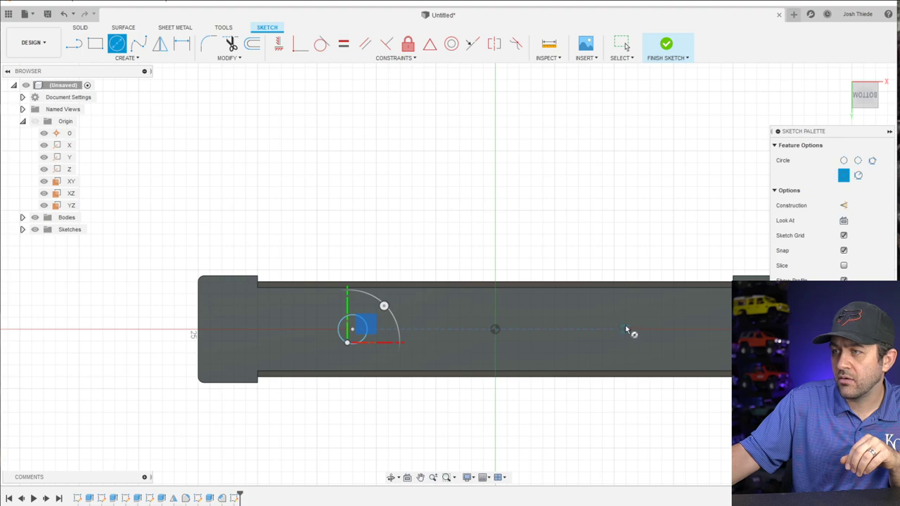
click(625, 329)
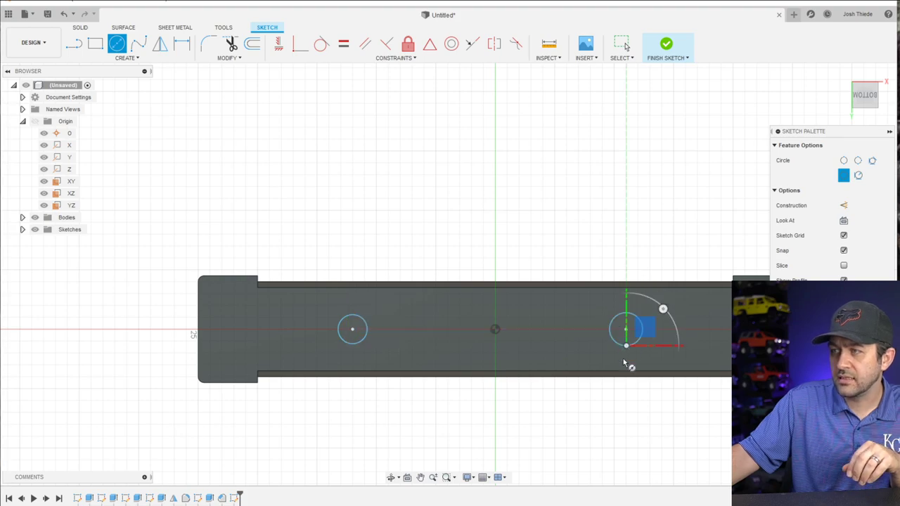
key(Return)
key(Escape)
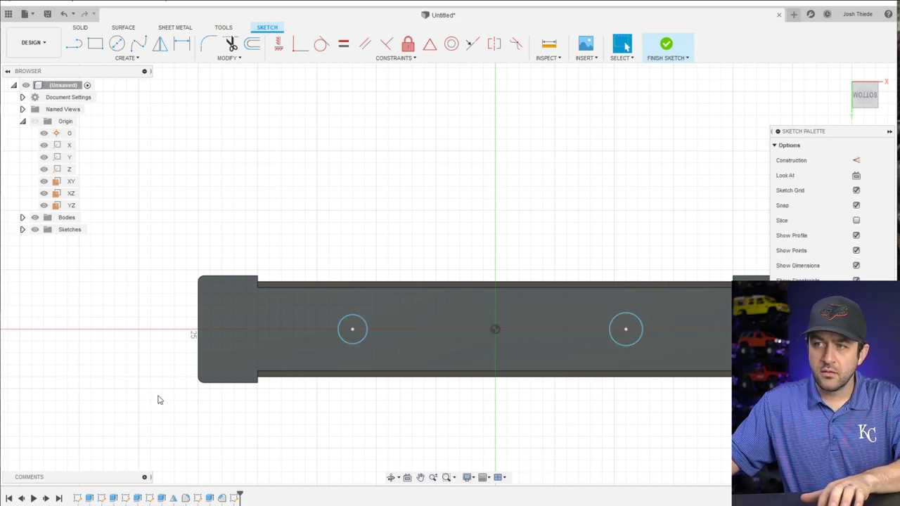
Draw a horizontal construction line joining the centres of the two circles
key(l)
key(x)
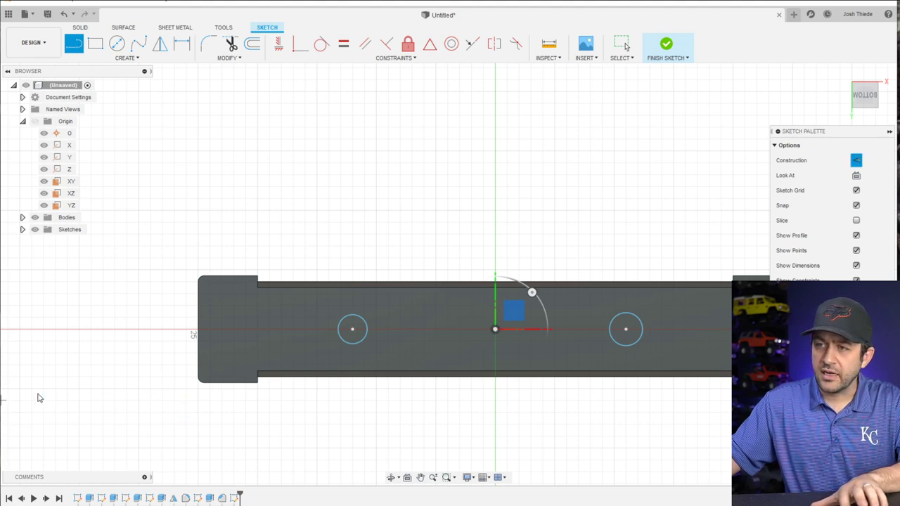
click(352, 329)
click(626, 329)
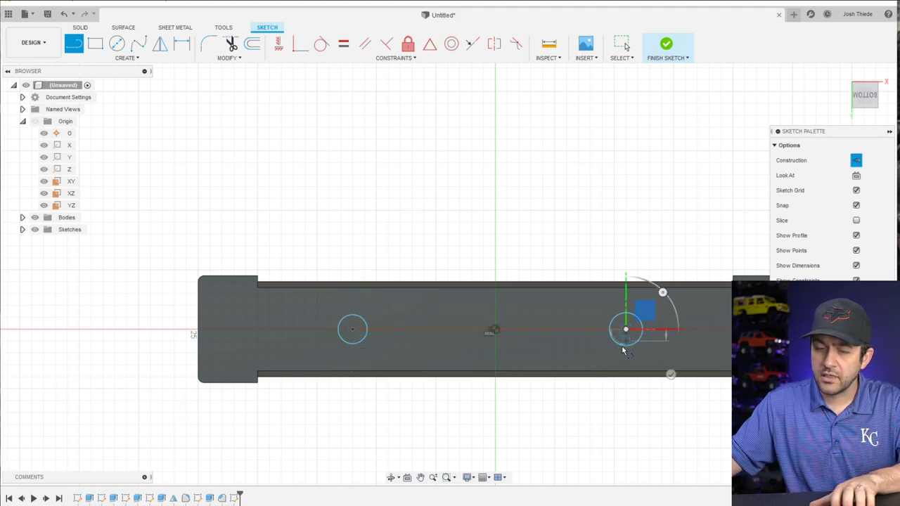
key(Escape)
Constrain the midpoint of the construction line to the sketch origin
click(513, 330)
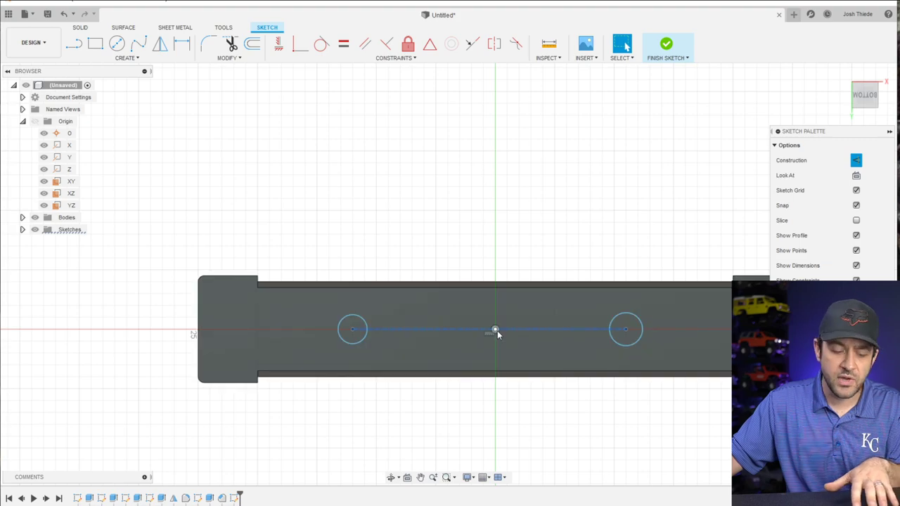
shift+click(494, 330)
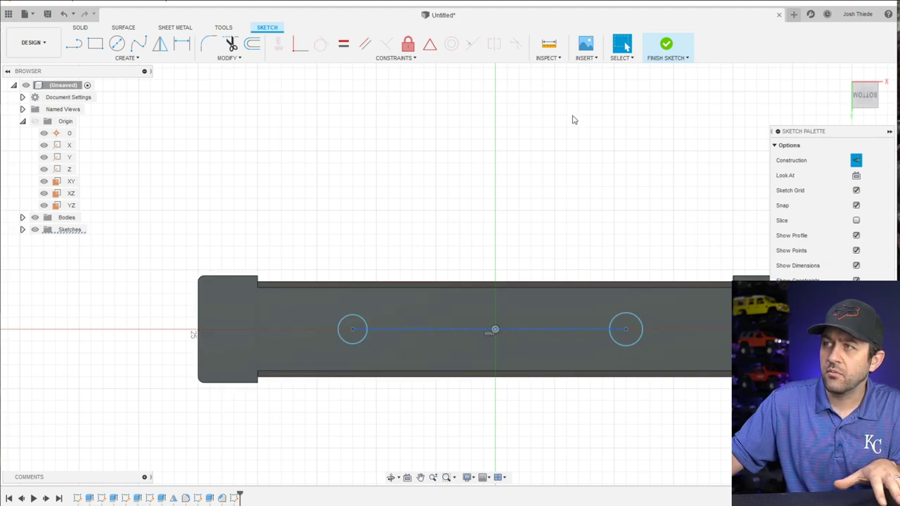
click(429, 44)
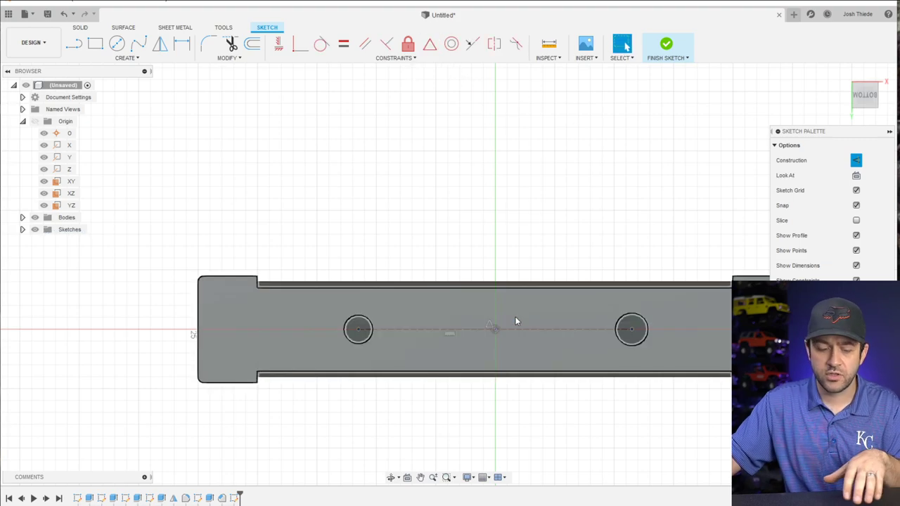
Dimension the construction line between the circle centres to 35 mm
key(d)
click(521, 329)
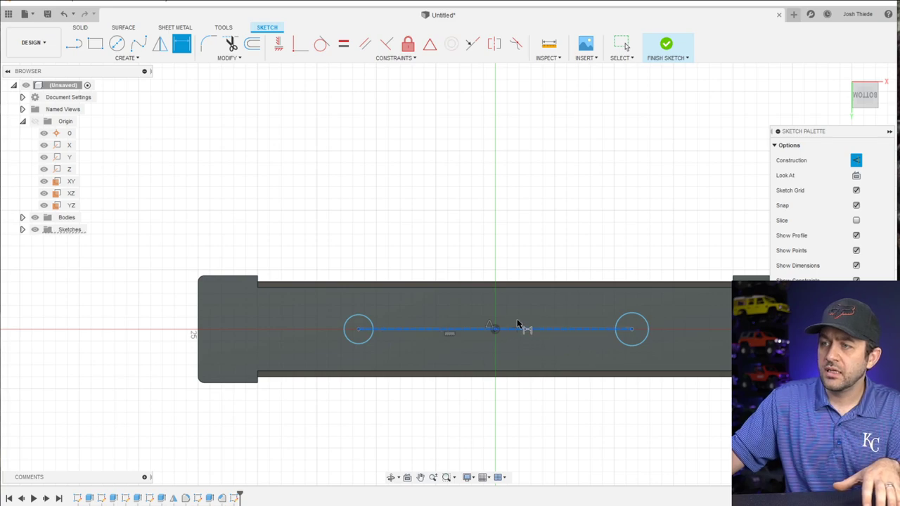
click(501, 204)
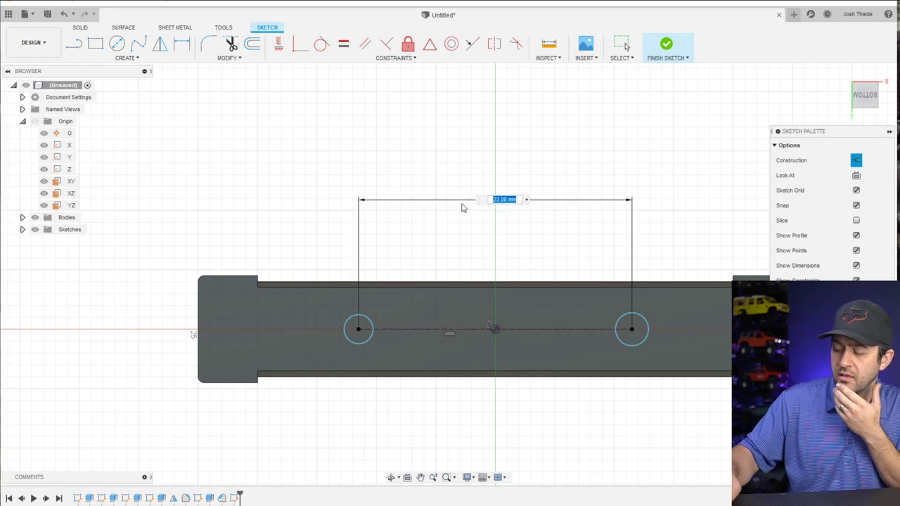
text(30)
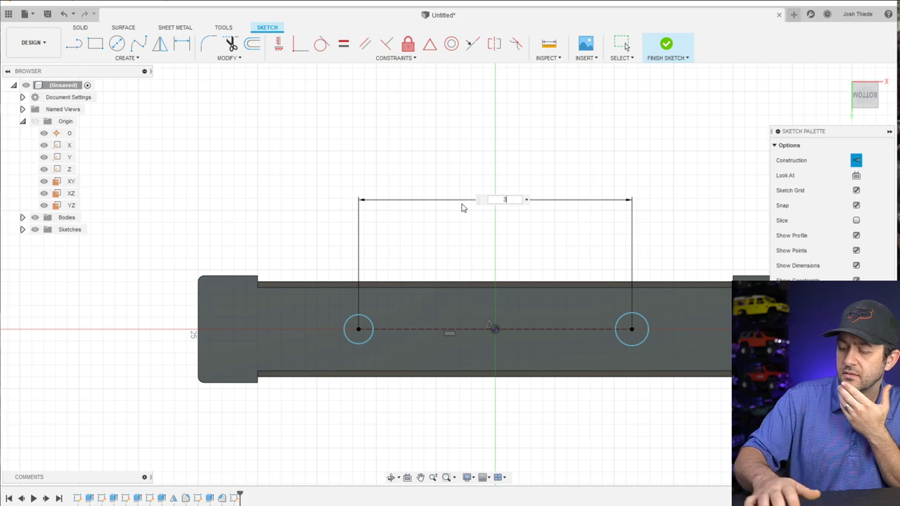
text(5)
key(Return)
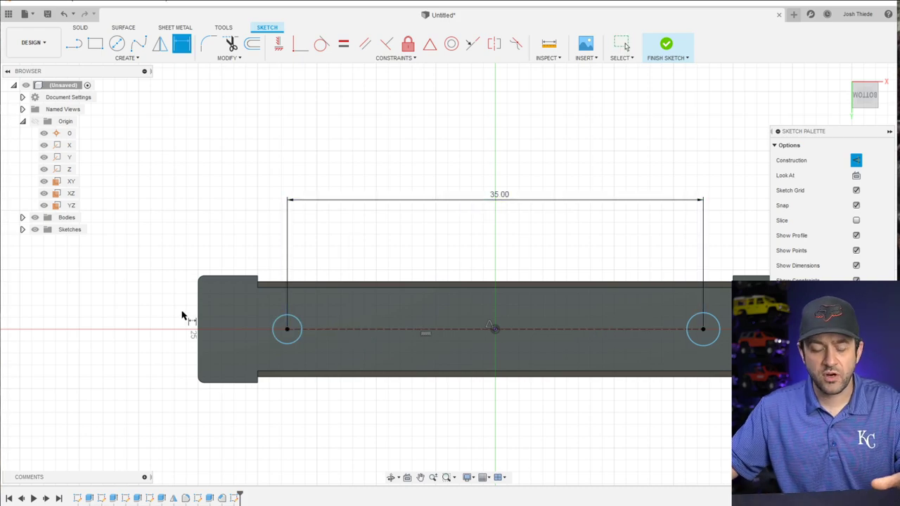
scroll(364, 384, down, 4)
scroll(518, 378, up, 3)
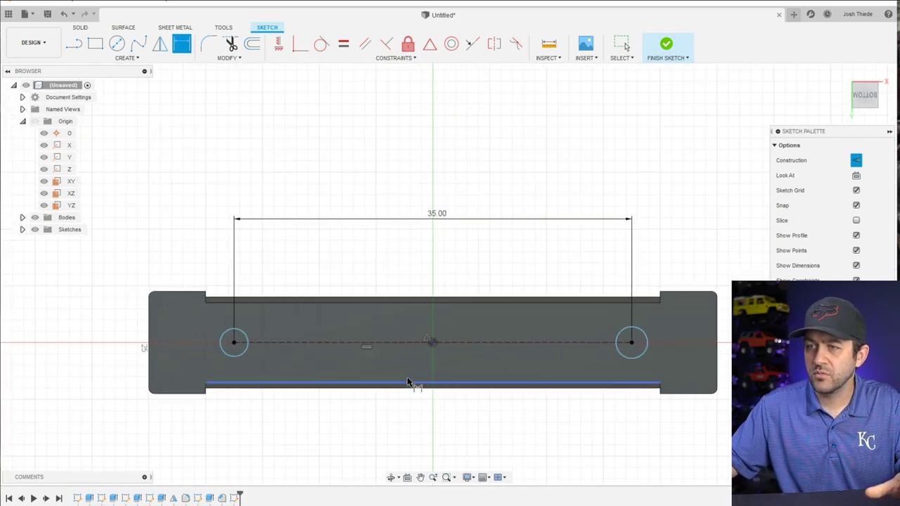
key(Escape)
Dimension the left circle on the bottom face to a diameter of 2.6 mm
key(d)
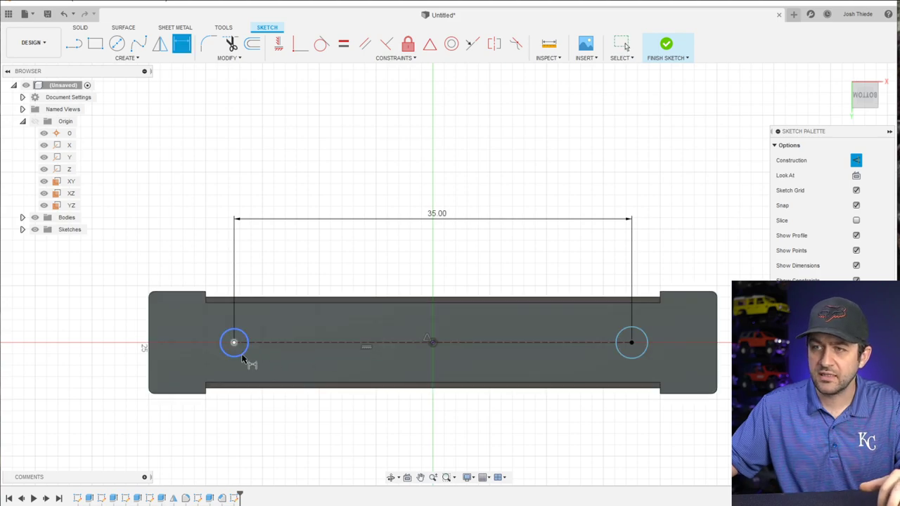
click(244, 355)
click(274, 430)
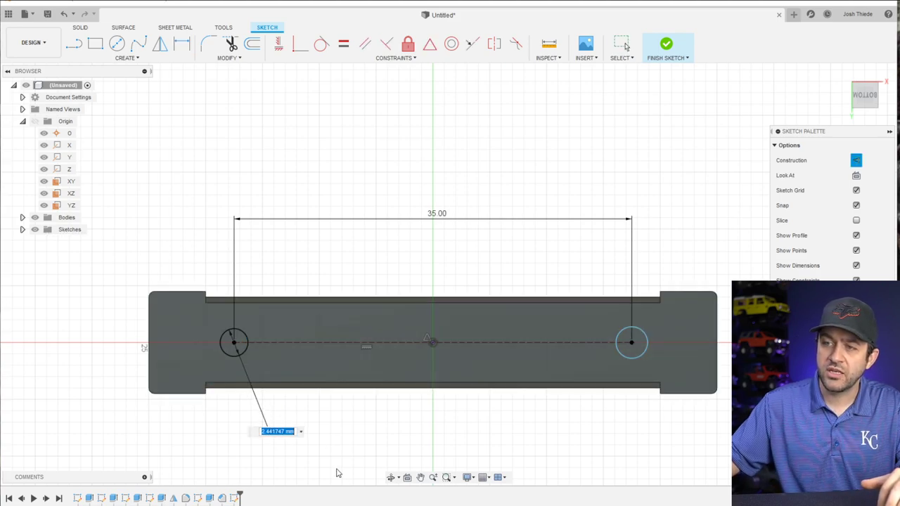
text(2.6)
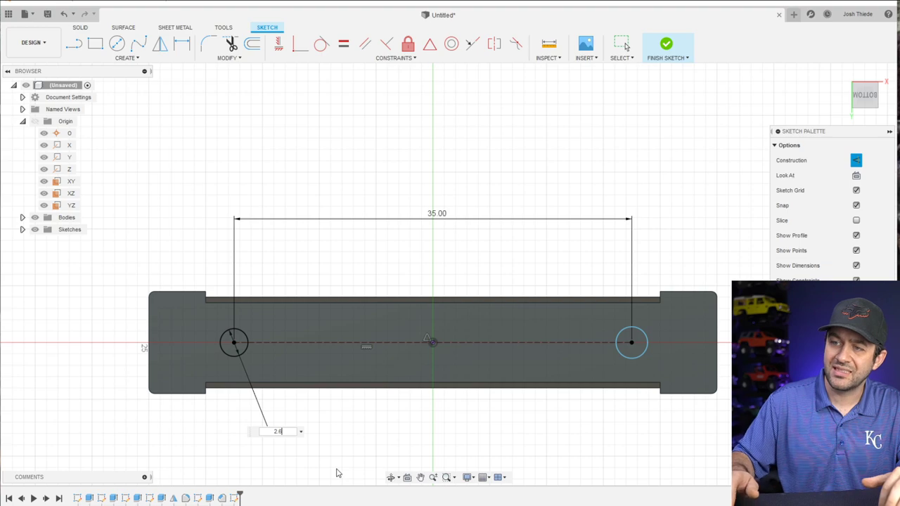
key(Return)
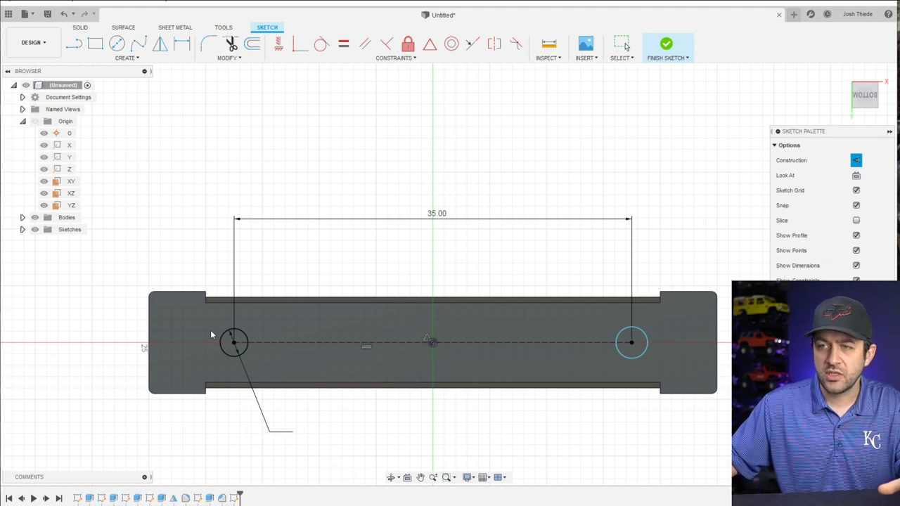
key(Escape)
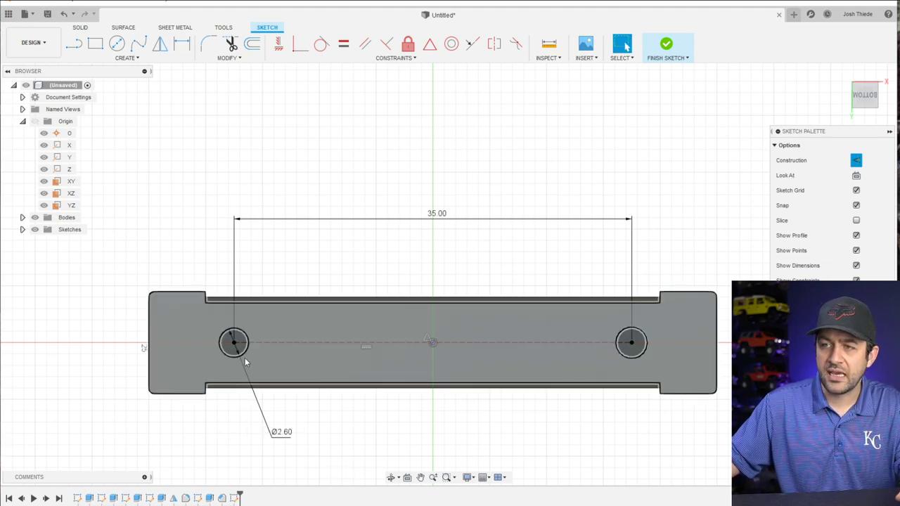
Constrain the two bottom circles to equal size and finish the sketch
click(244, 354)
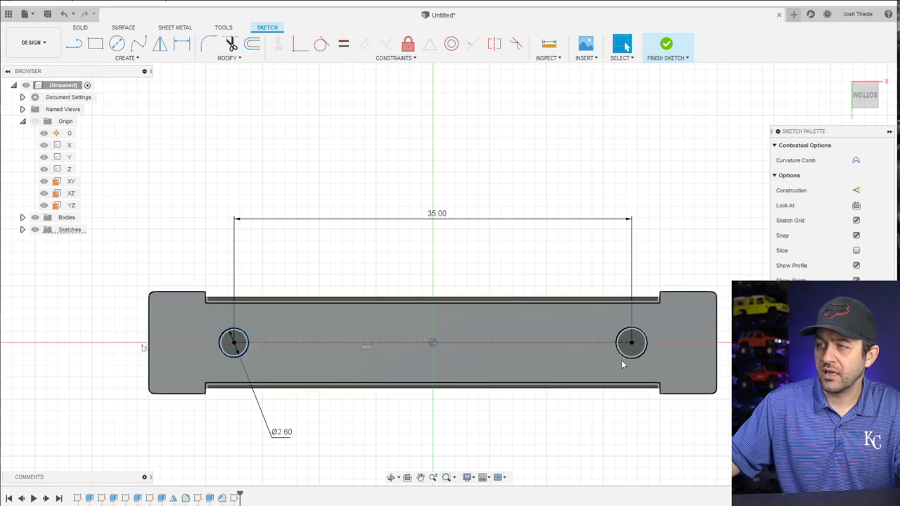
shift+click(623, 358)
click(524, 103)
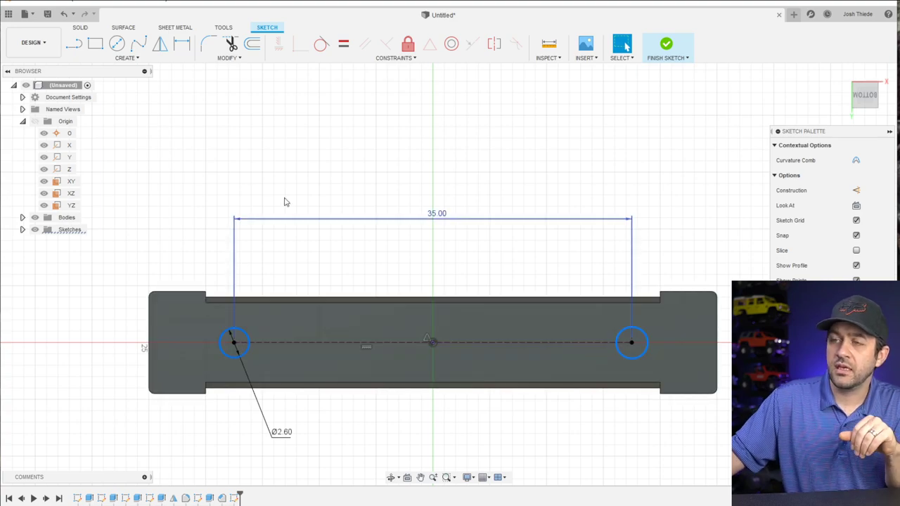
click(343, 44)
scroll(535, 330, down, 3)
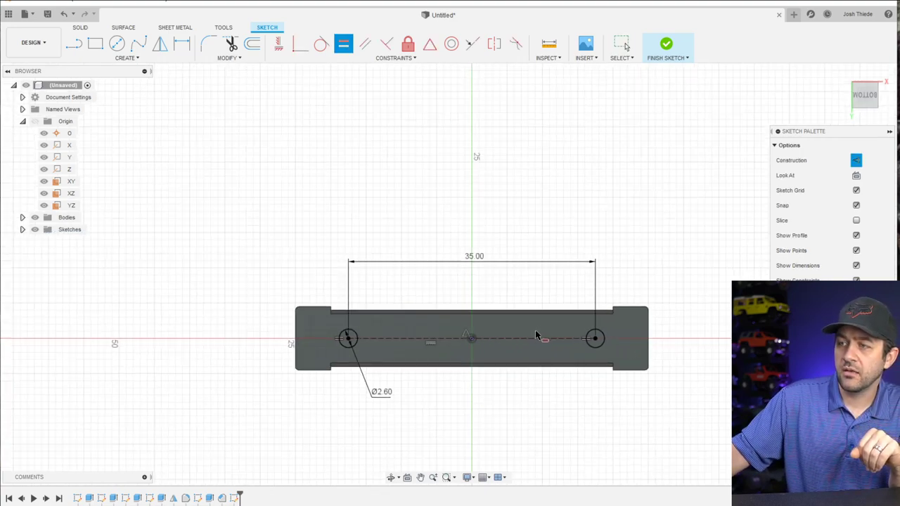
scroll(532, 366, up, 2)
key(Escape)
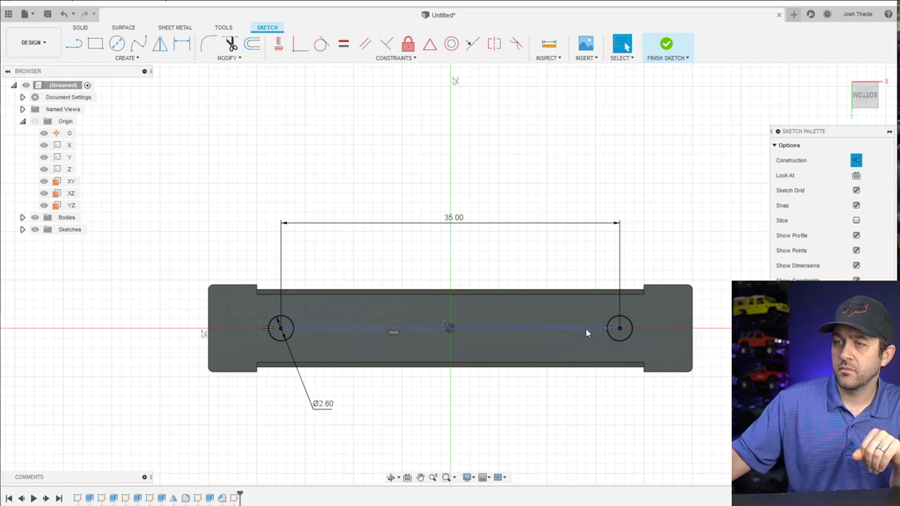
scroll(562, 316, down, 1)
click(668, 47)
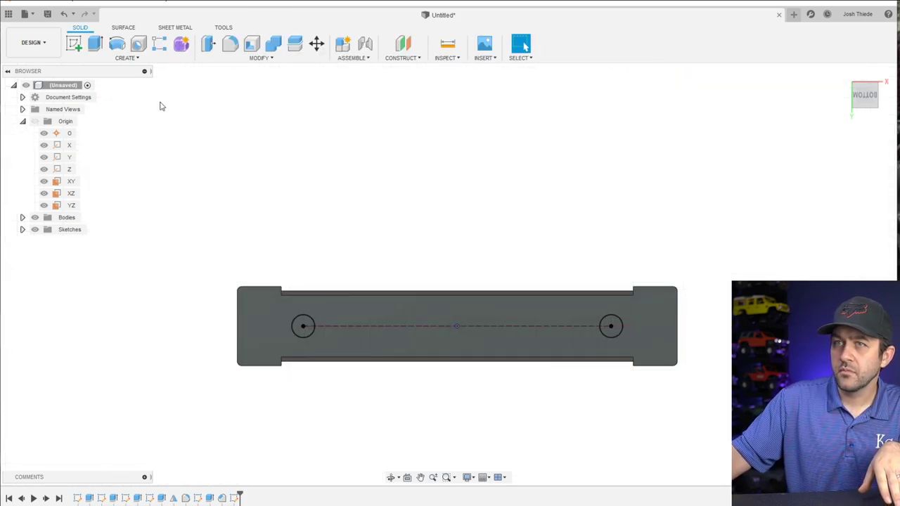
Extrude both bottom circles 11 mm up into the radiator as a cut to form two holes
key(e)
scroll(286, 332, up, 3)
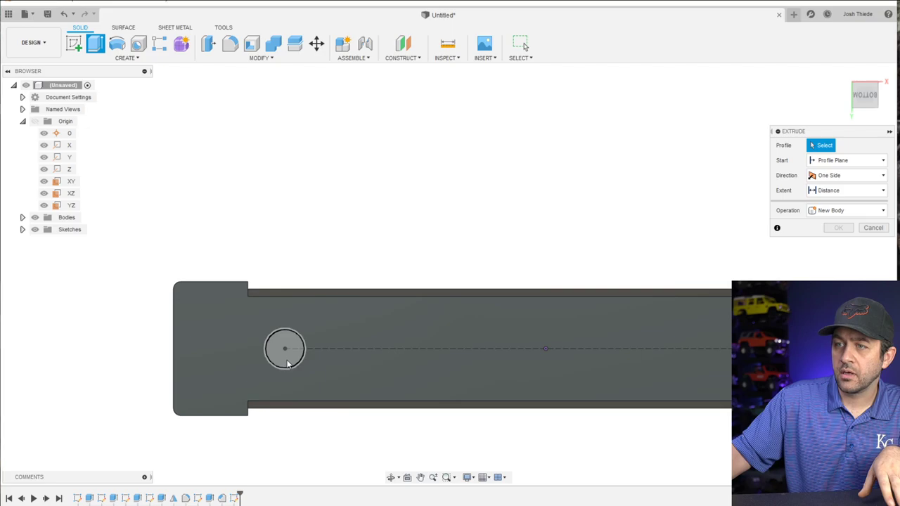
click(287, 361)
click(287, 366)
shift+middle_drag(244, 219, 250, 299)
scroll(345, 312, down, 4)
scroll(482, 384, up, 1)
shift+middle_drag(482, 388, 534, 450)
drag(558, 464, 563, 381)
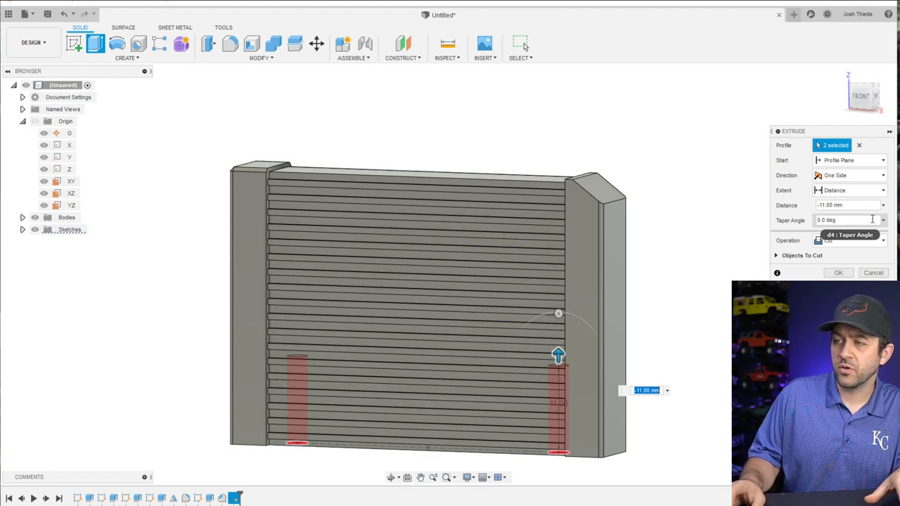
key(Return)
Create a sketch on the angled face at the upper corner of the right end tank
shift+middle_drag(438, 317, 581, 286)
shift+middle_drag(659, 246, 601, 112)
scroll(624, 120, down, 2)
scroll(619, 134, up, 4)
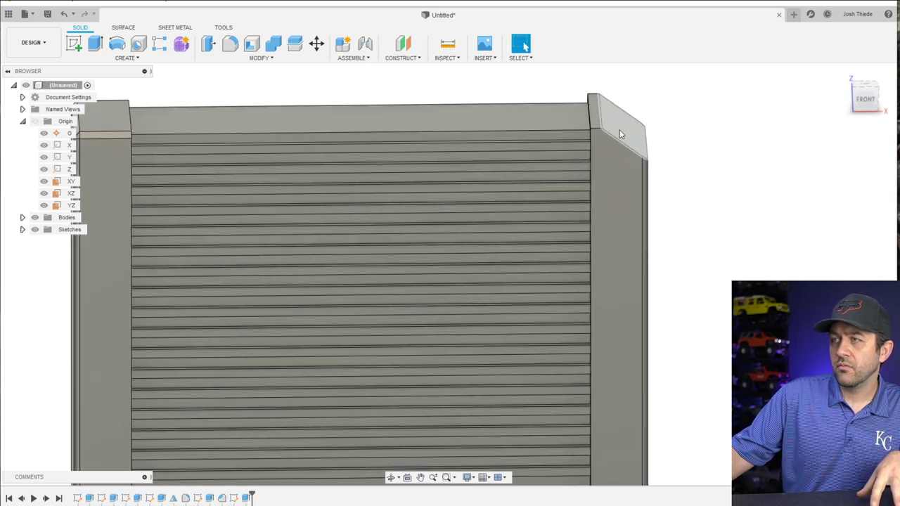
click(637, 126)
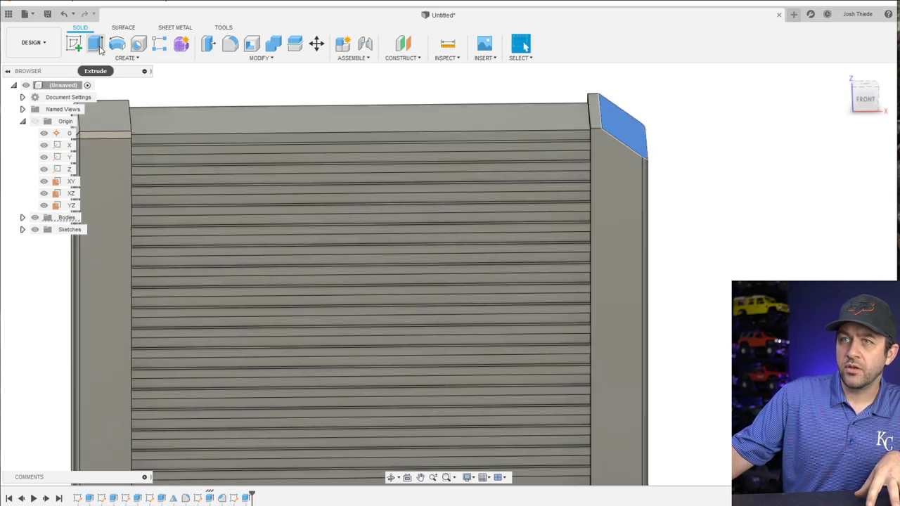
click(72, 46)
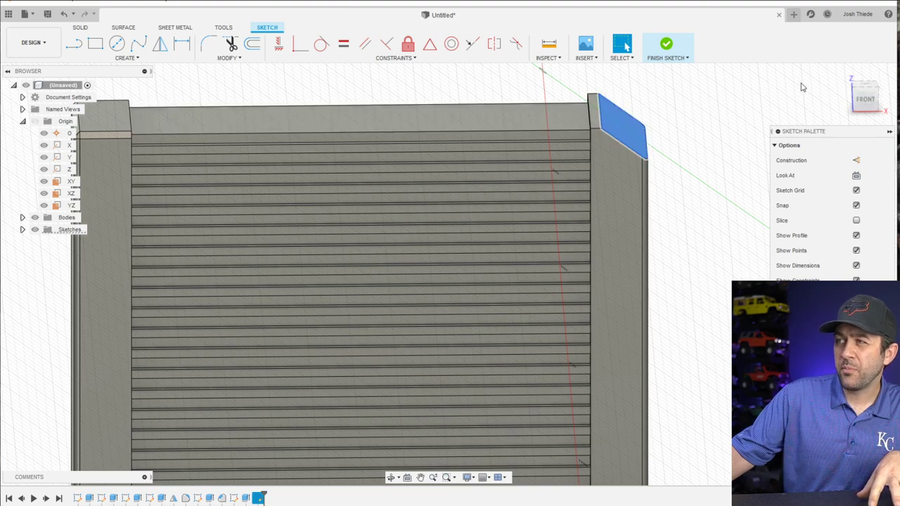
Sketch a circle about 2.7 mm in diameter near the middle of the angled corner face
click(118, 45)
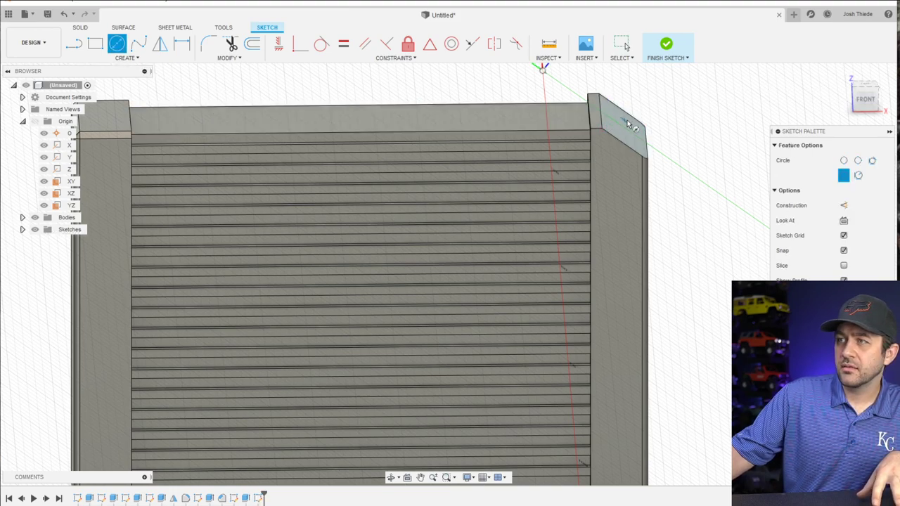
shift+middle_drag(618, 119, 568, 114)
shift+middle_drag(597, 145, 572, 151)
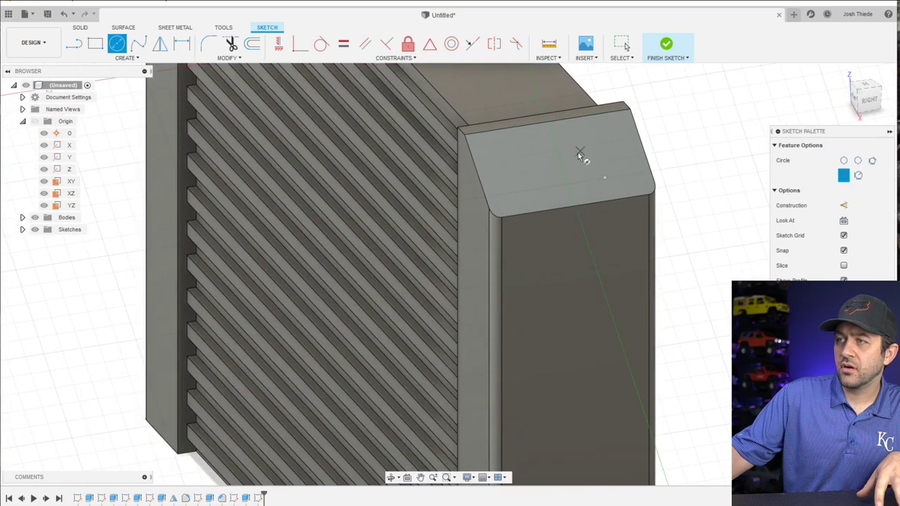
scroll(583, 153, up, 3)
click(560, 163)
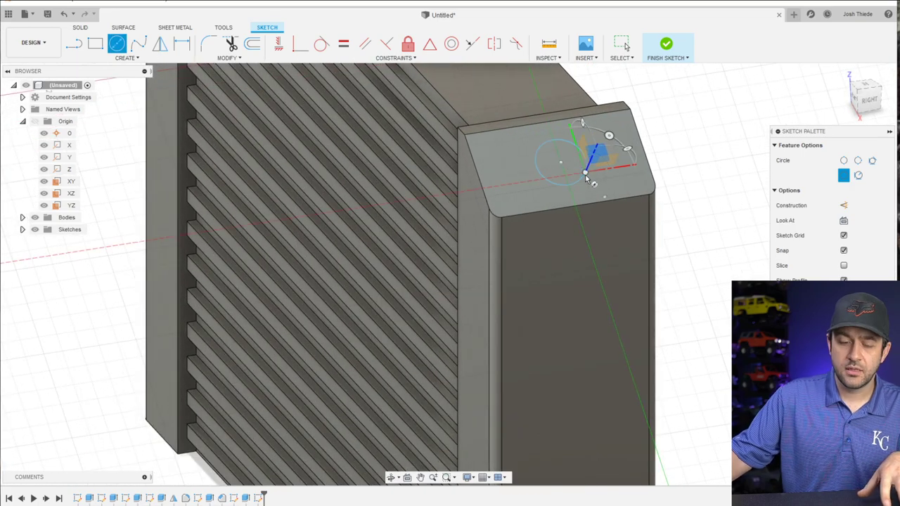
click(585, 169)
key(Escape)
Draw a line joining the midpoints of the angled face's two side edges and constrain the circle's centre to its midpoint
key(l)
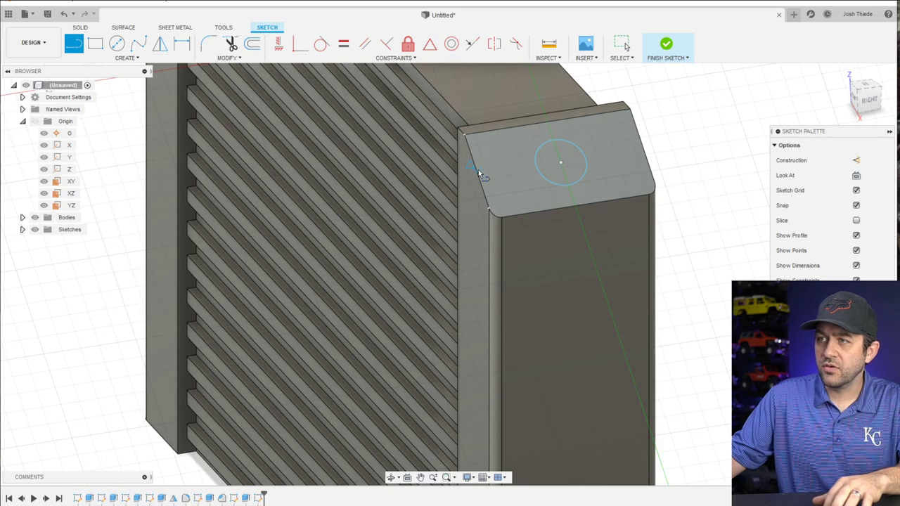
click(477, 171)
click(642, 146)
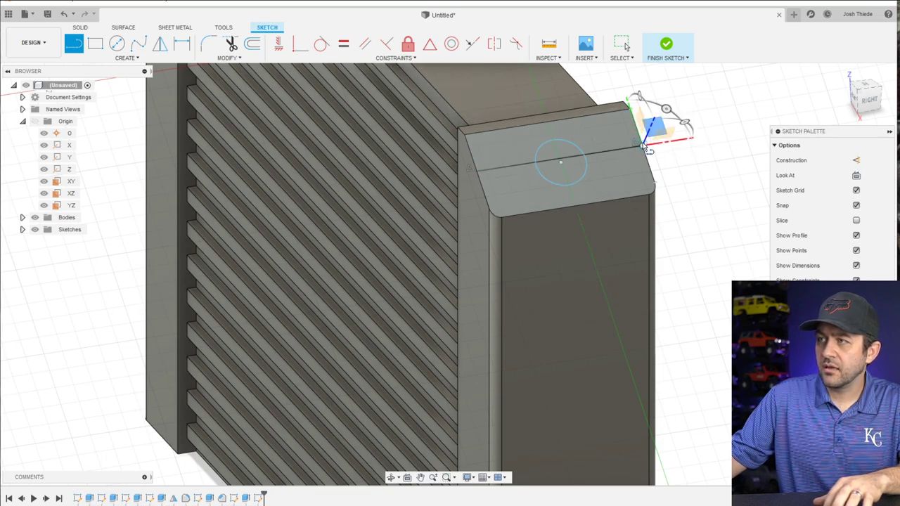
key(Escape)
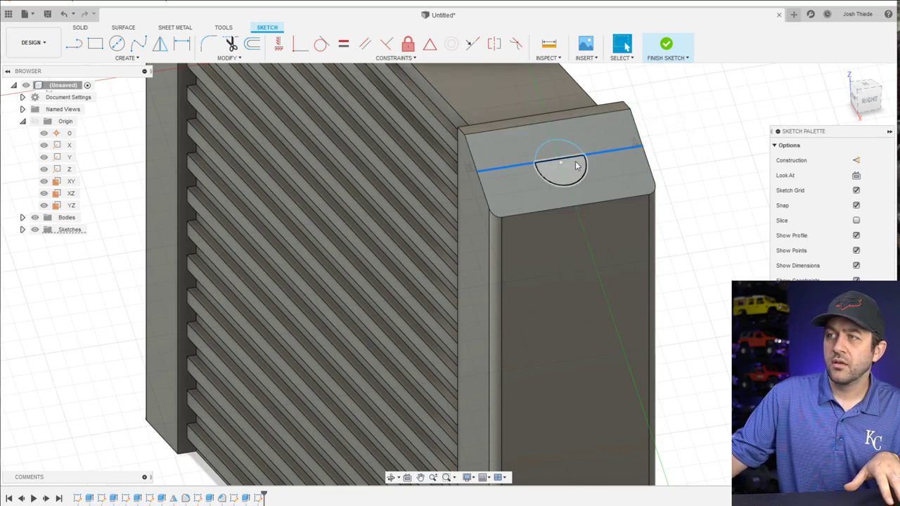
click(559, 161)
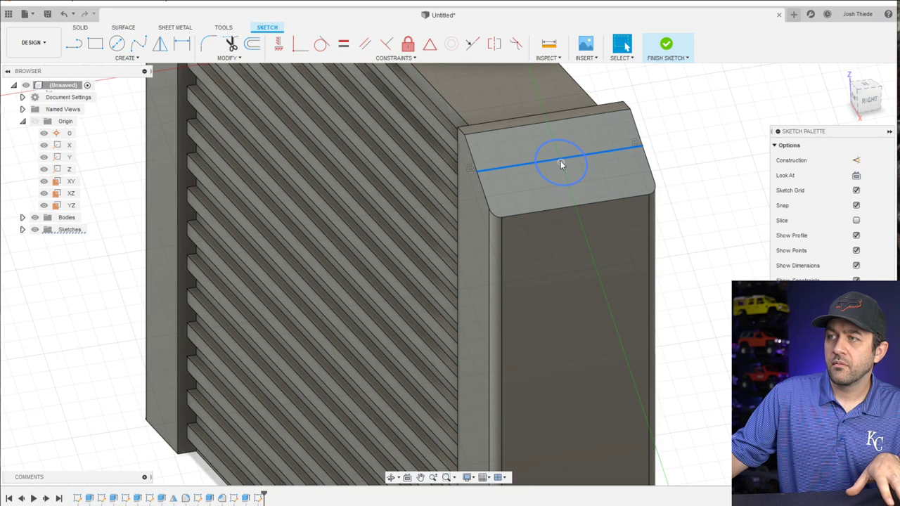
click(429, 45)
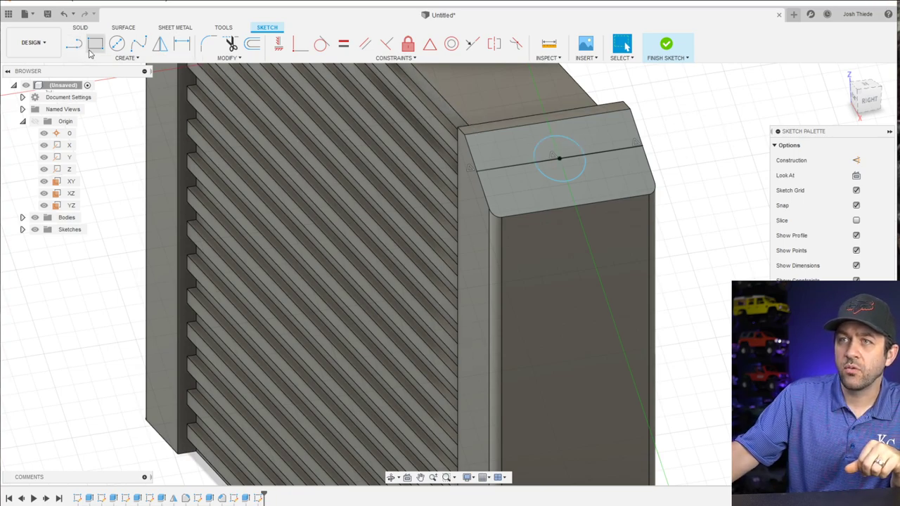
Dimension the circle on the angled corner face to a diameter of 2.6 mm
key(d)
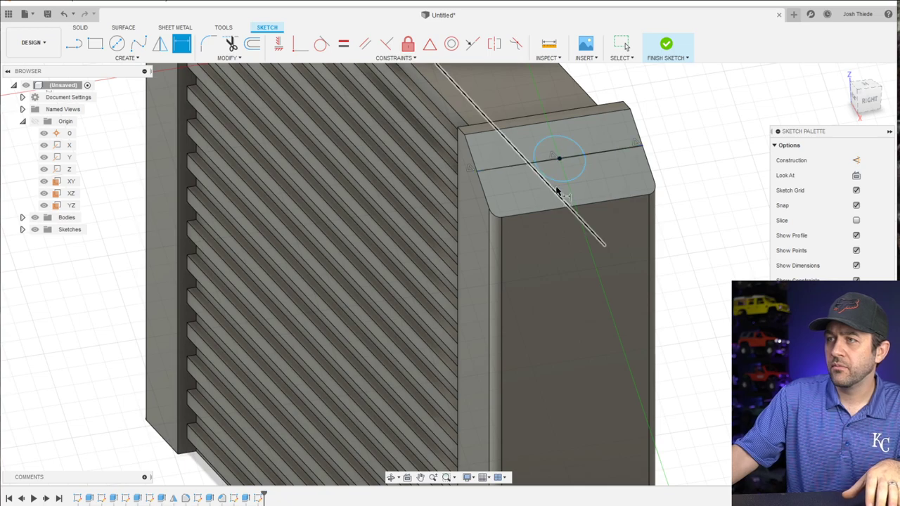
click(557, 182)
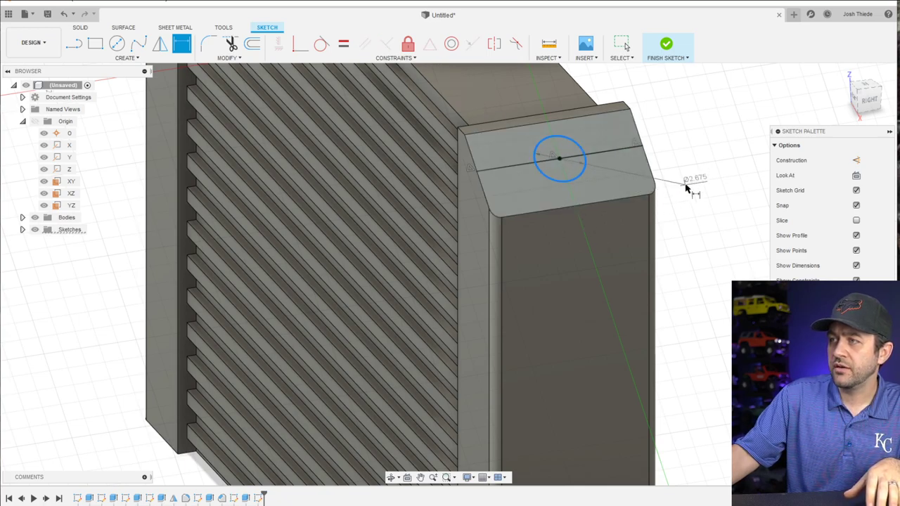
click(693, 184)
text(2.6)
key(Return)
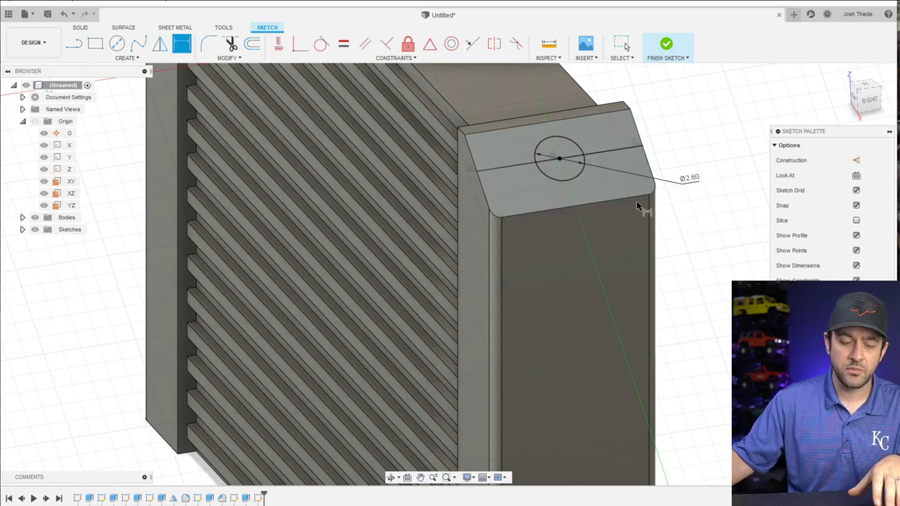
key(Escape)
Convert the line through the circle to construction geometry and finish the sketch
click(615, 156)
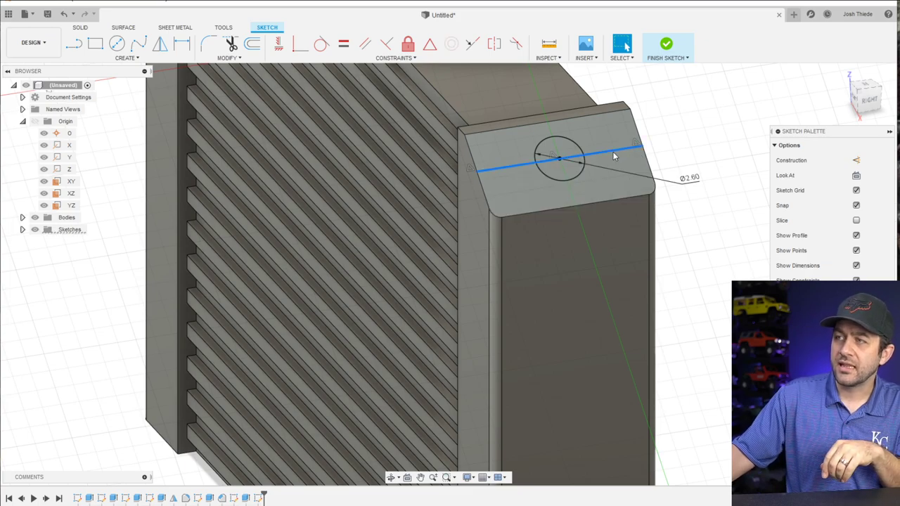
key(x)
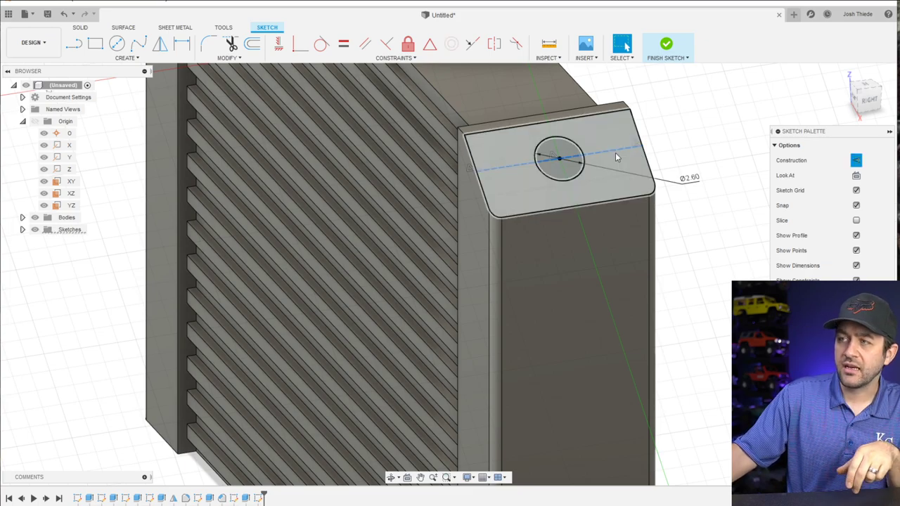
key(Escape)
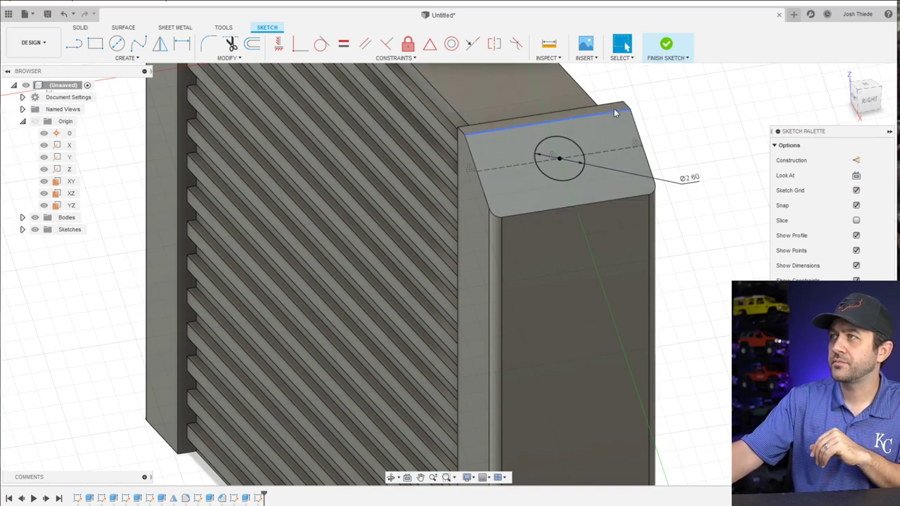
scroll(636, 178, up, 1)
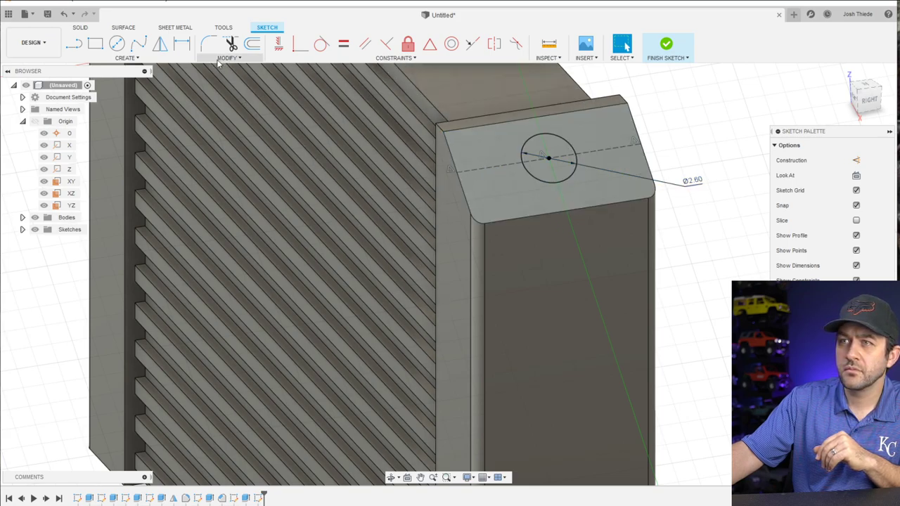
click(665, 45)
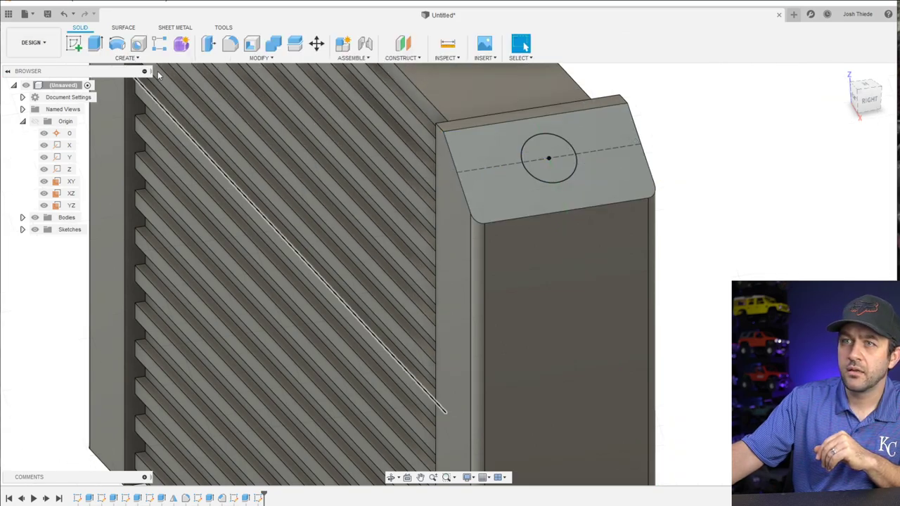
Extrude the circle on the angled face 9 mm into the end tank as a cut
click(95, 43)
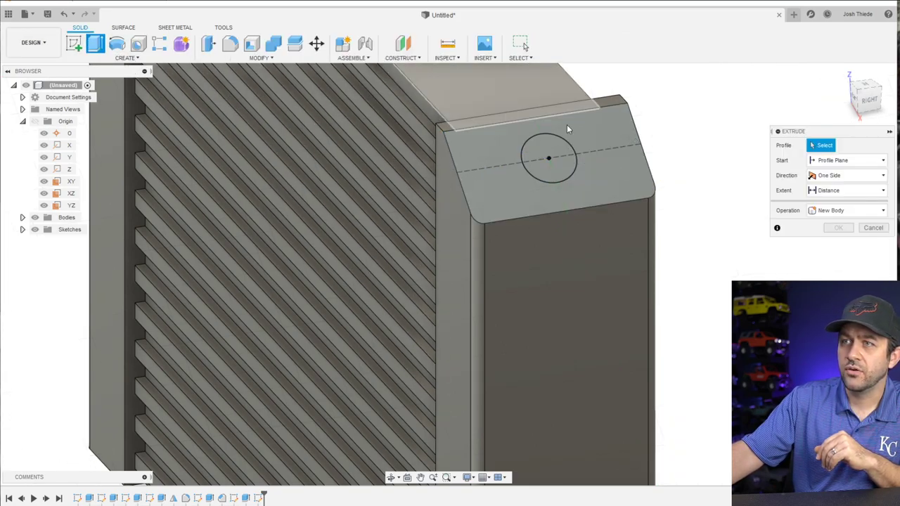
click(547, 156)
scroll(565, 210, up, 1)
scroll(564, 209, up, 1)
scroll(517, 221, down, 2)
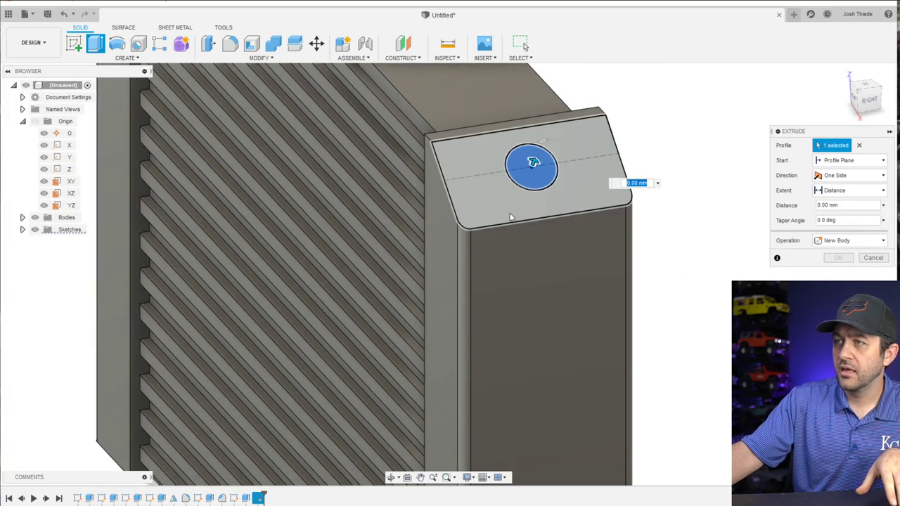
shift+middle_drag(511, 217, 562, 192)
drag(568, 140, 449, 271)
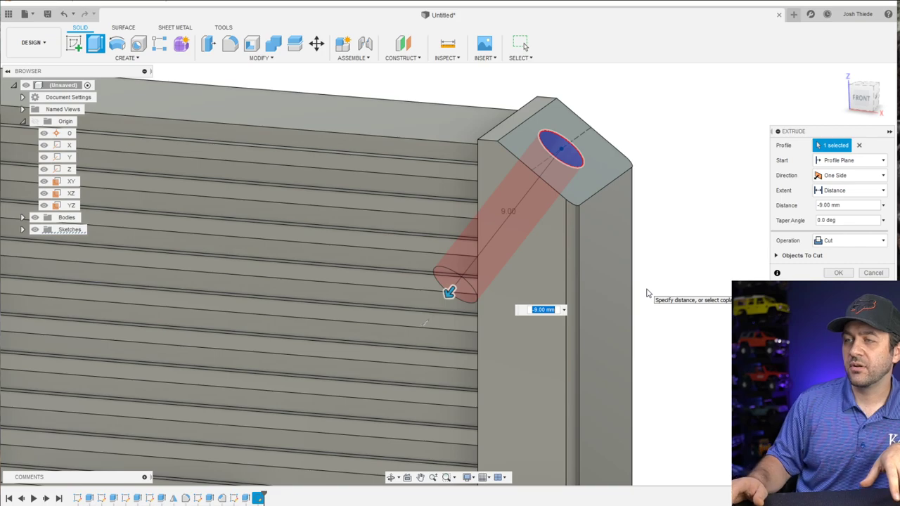
key(Return)
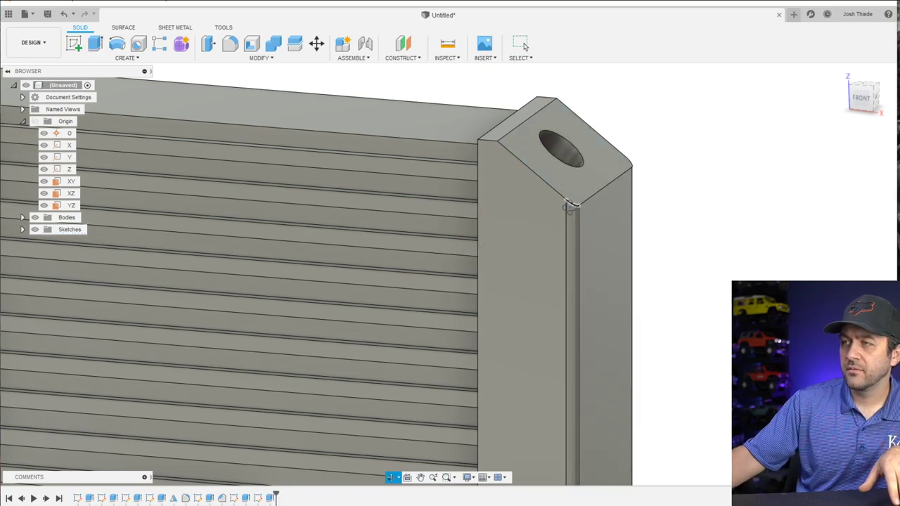
mouse_move(506, 246)
shift+middle_down()
mouse_move(472, 232)
mouse_move(508, 260)
mouse_move(512, 239)
mouse_move(502, 235)
shift+middle_up()
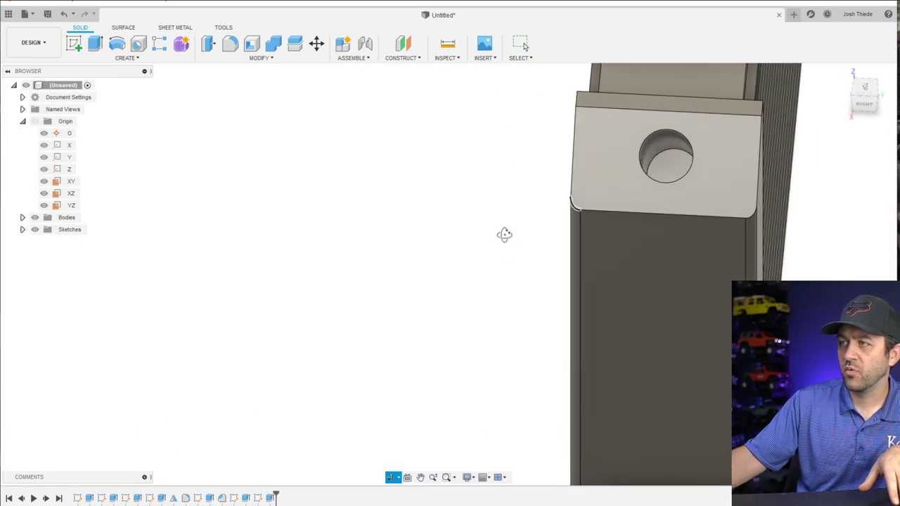
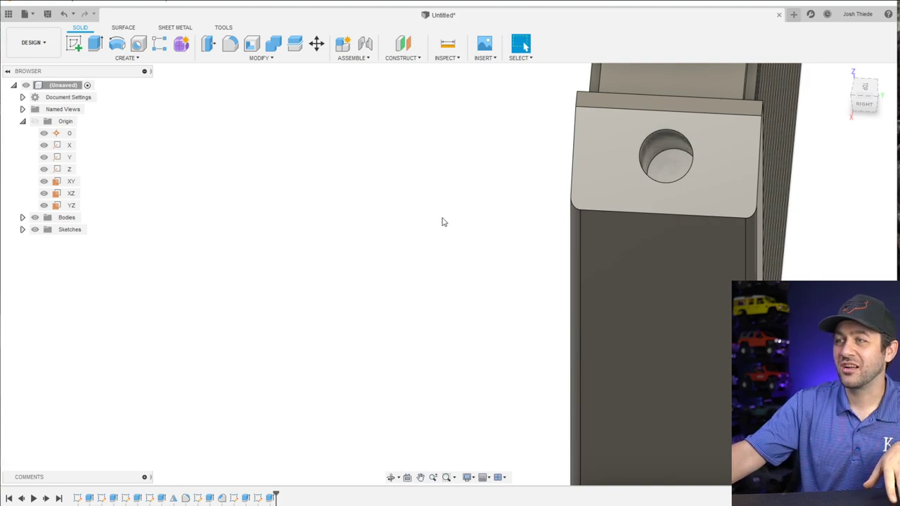
Fillet the edge where the end tank's top face meets the angled corner face
middle_drag(443, 222, 358, 215)
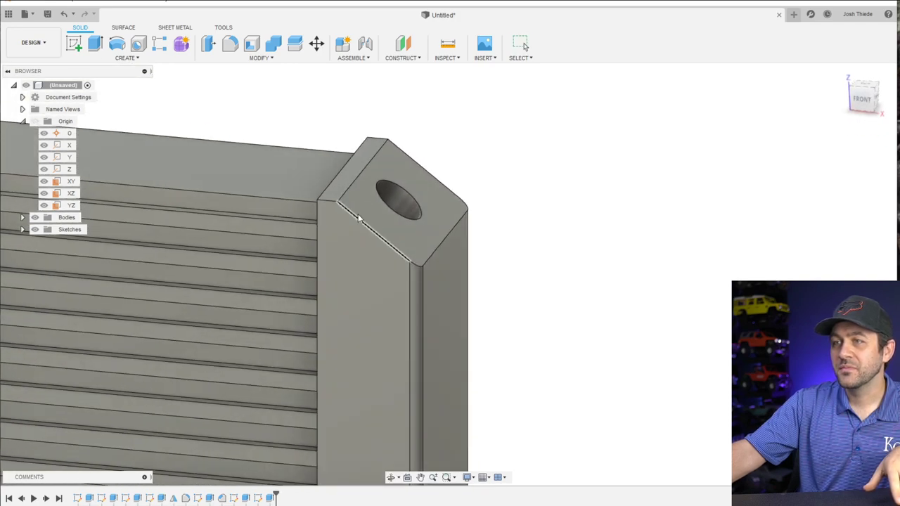
click(230, 43)
click(357, 177)
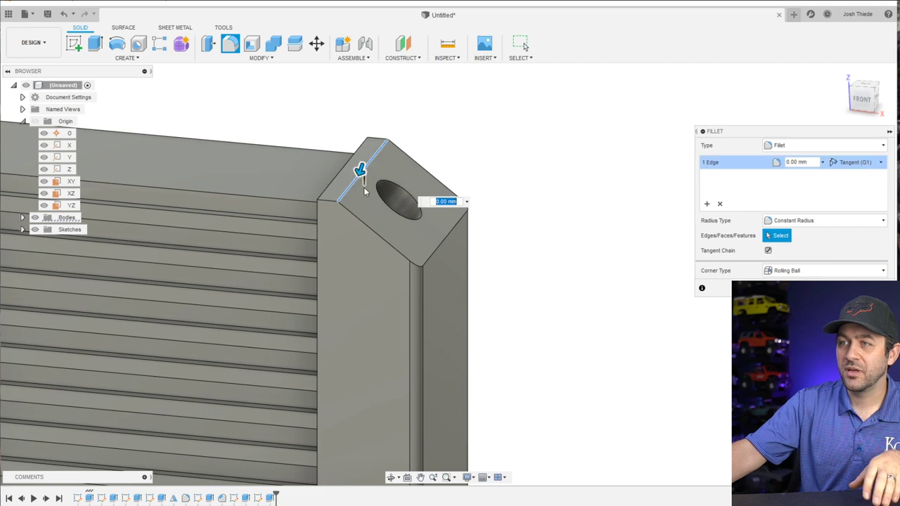
key(Escape)
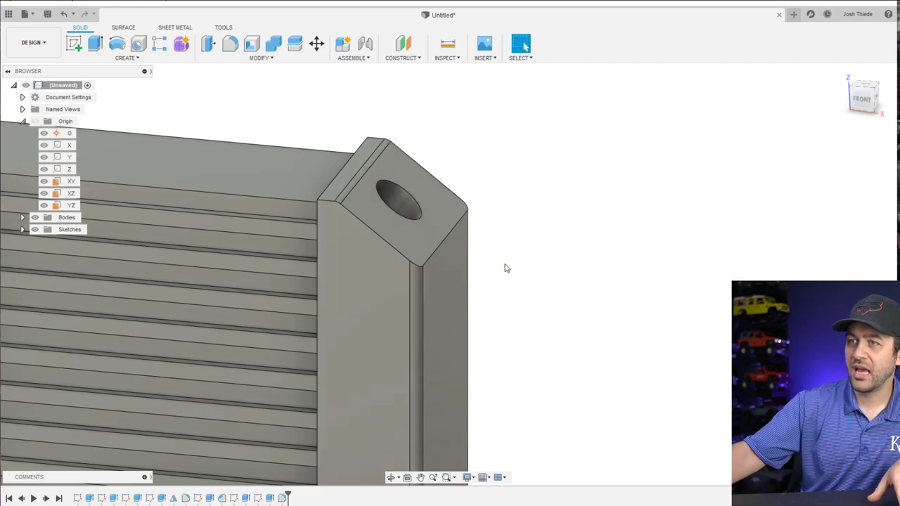
Chamfer the tangent edge chain around the end tank's top and angled corner face with an equal distance of 0.25 mm
click(250, 59)
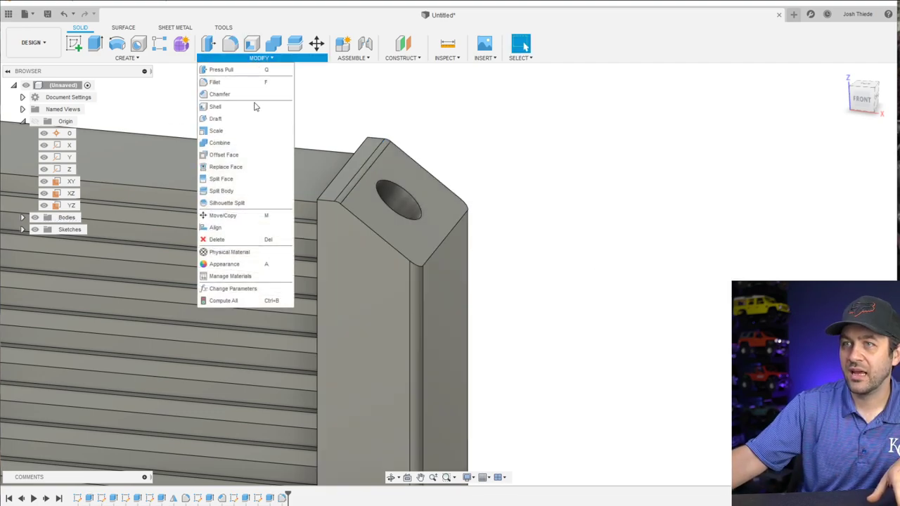
click(255, 95)
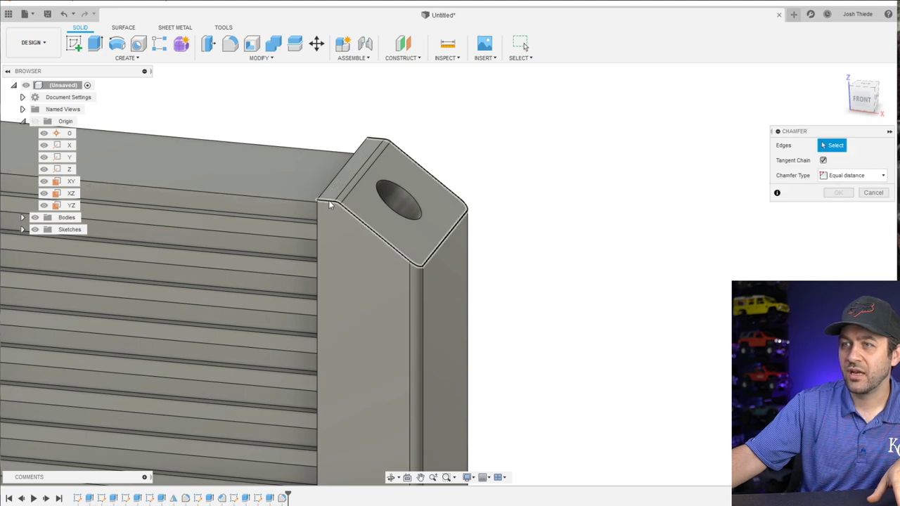
click(328, 200)
text(.5)
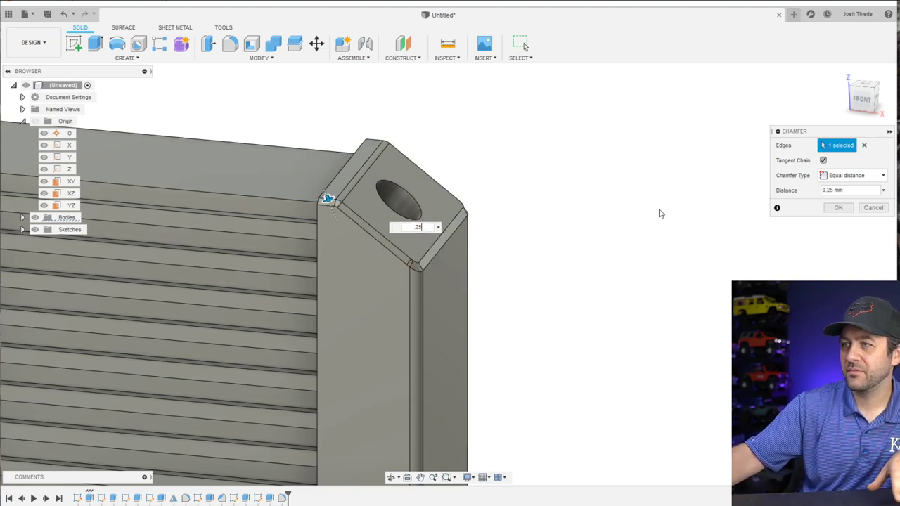
click(847, 210)
Inspect the filleted and chamfered angled corner from several sides, and check the whole radiator
scroll(376, 227, down, 2)
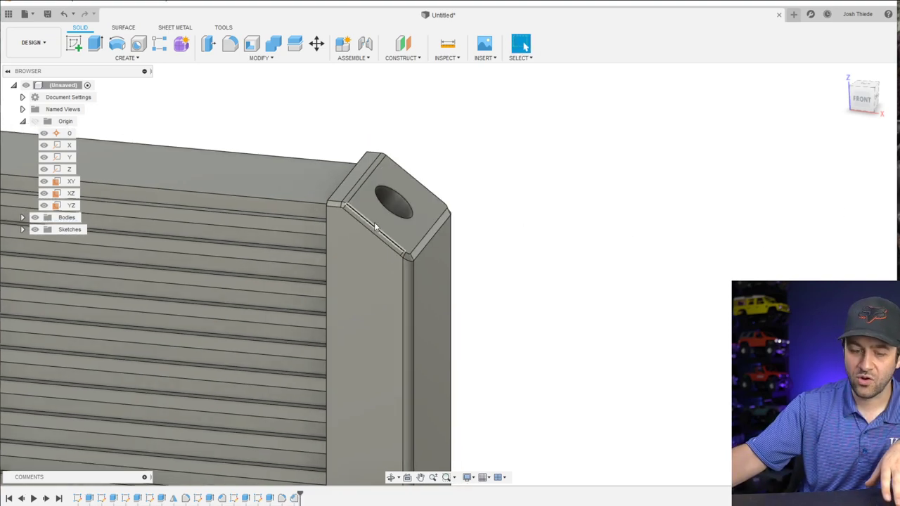
scroll(395, 232, up, 3)
shift+middle_drag(441, 262, 409, 279)
middle_drag(346, 319, 450, 245)
shift+middle_drag(340, 288, 430, 298)
scroll(449, 296, down, 4)
shift+middle_drag(305, 297, 380, 287)
key(Escape)
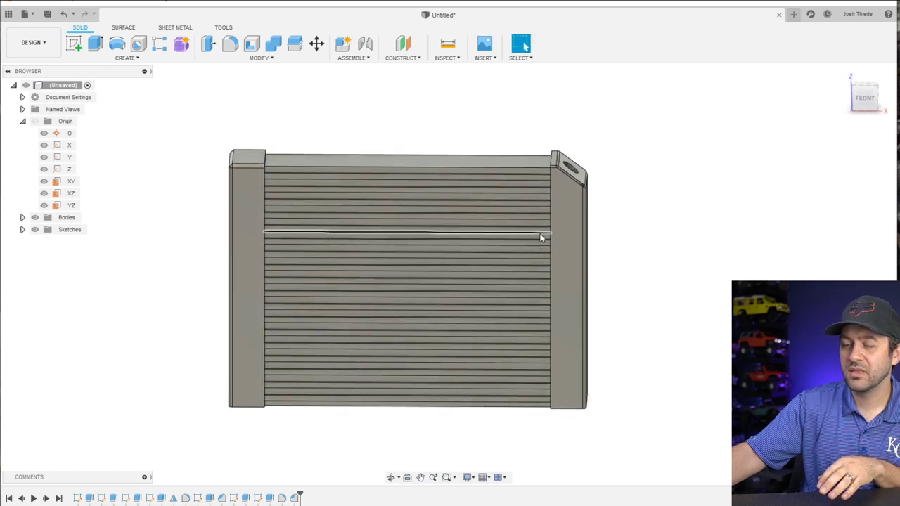
Start a sketch on the front face of the end tank without the angled corner and draw a circle about 3 mm in diameter near its top
click(864, 98)
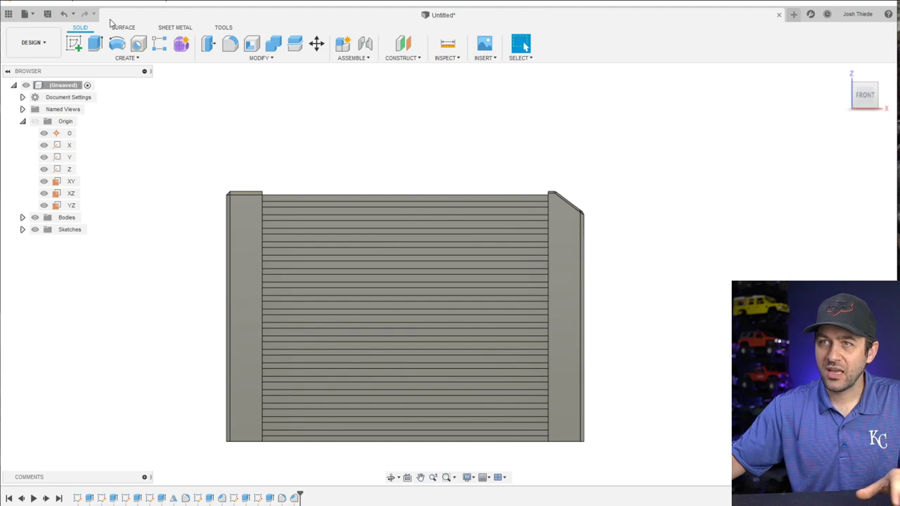
click(74, 44)
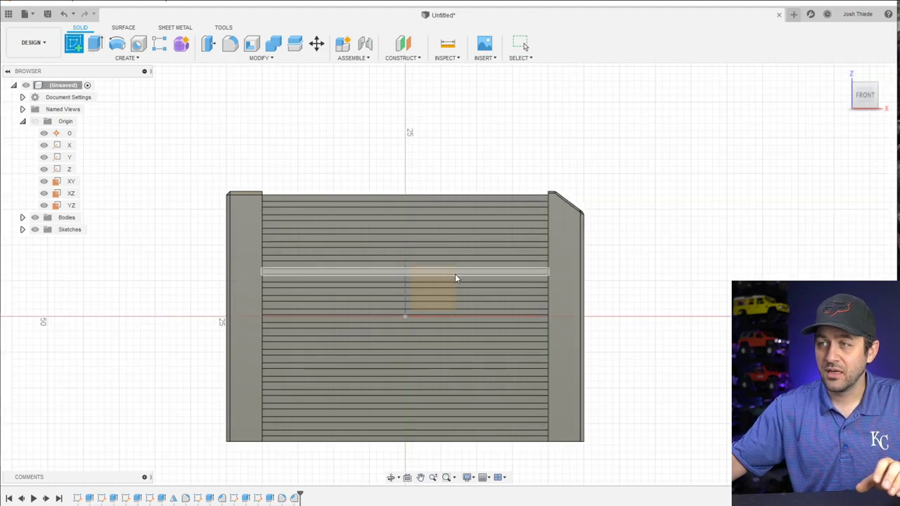
click(251, 239)
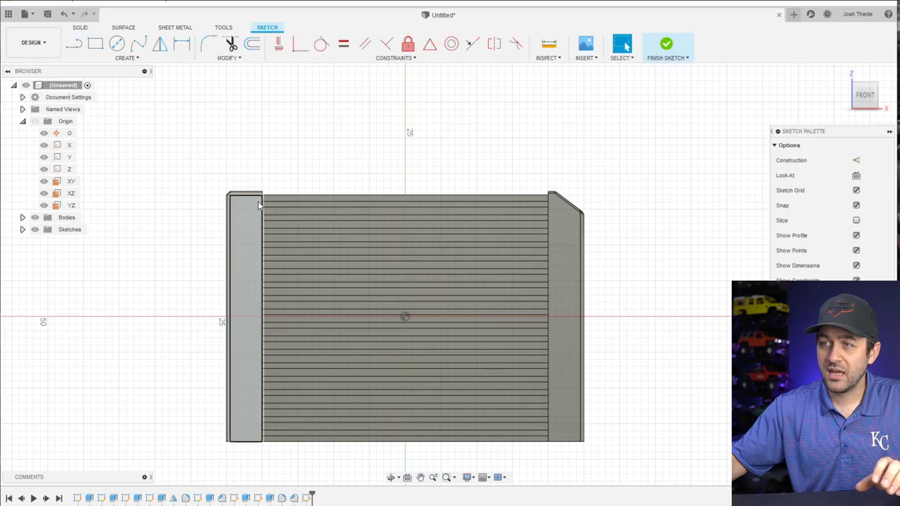
click(116, 45)
scroll(221, 208, up, 5)
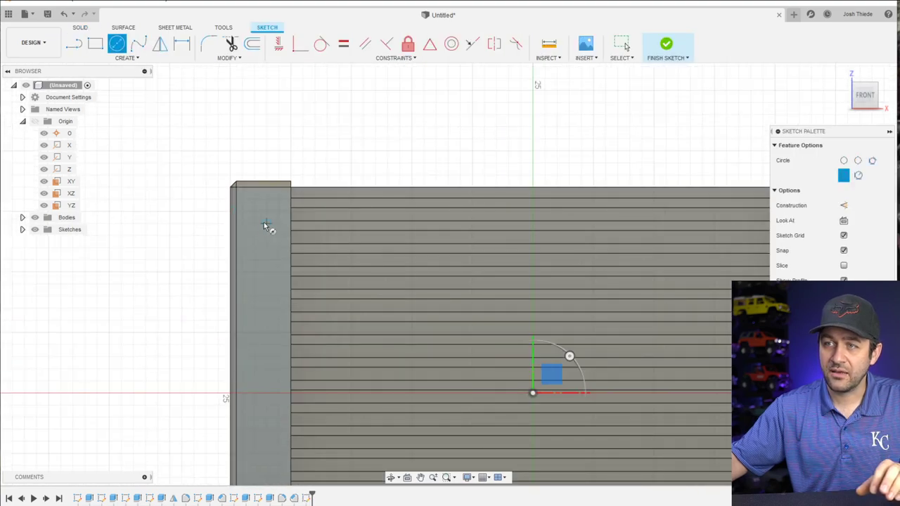
click(262, 230)
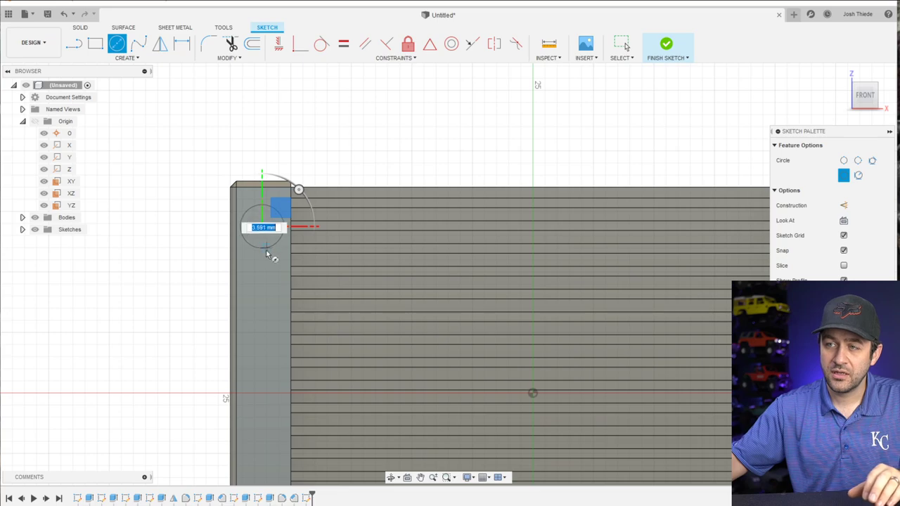
scroll(263, 248, up, 2)
click(259, 246)
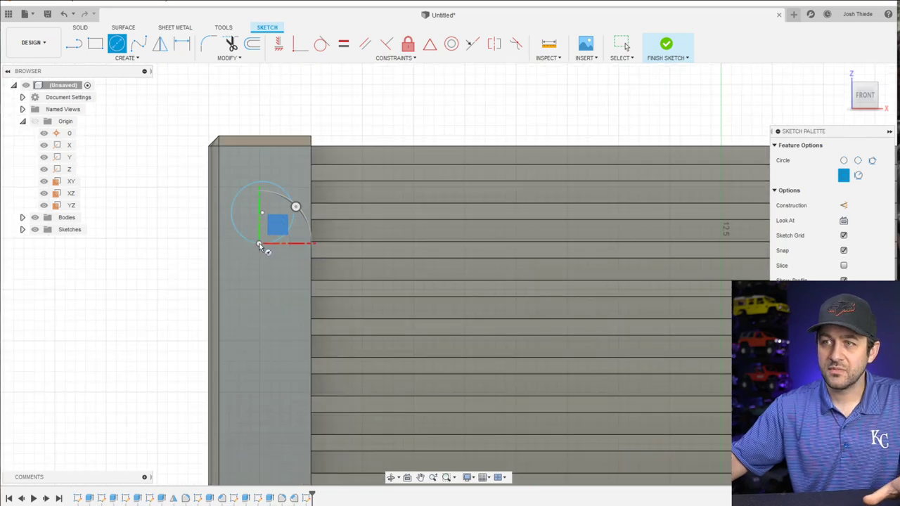
scroll(260, 245, down, 3)
scroll(260, 246, up, 2)
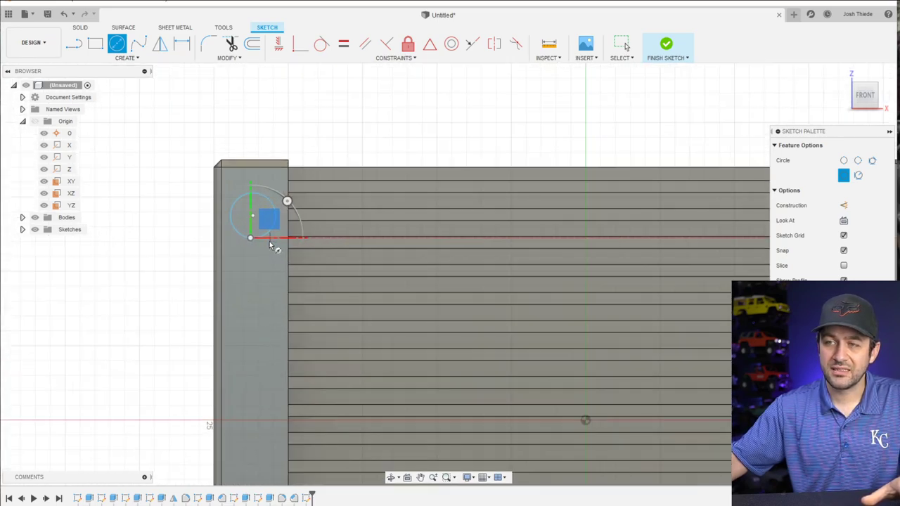
key(Escape)
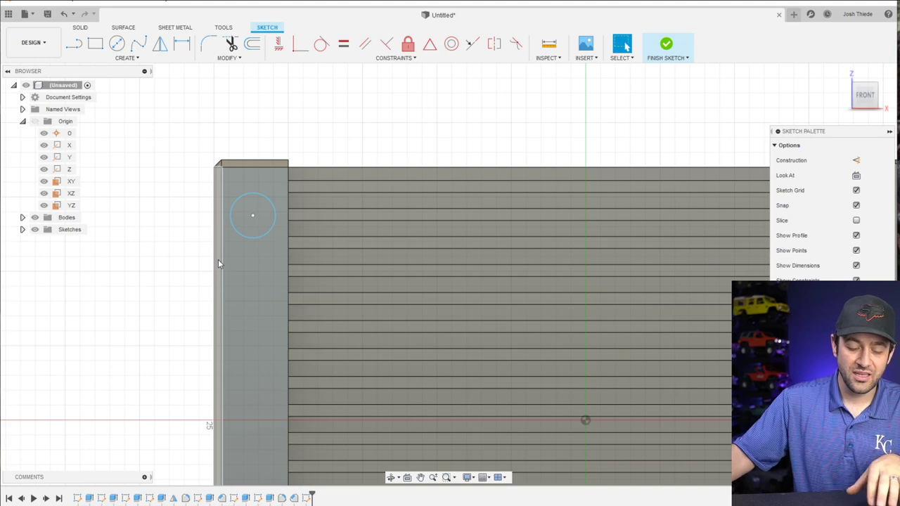
Dimension the circle on the end tank's front face to a diameter of 3.1 mm
key(d)
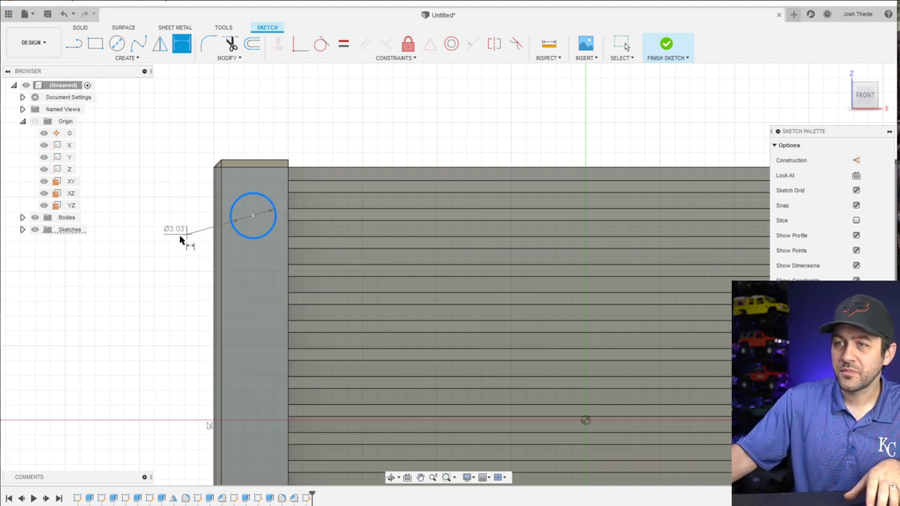
click(179, 244)
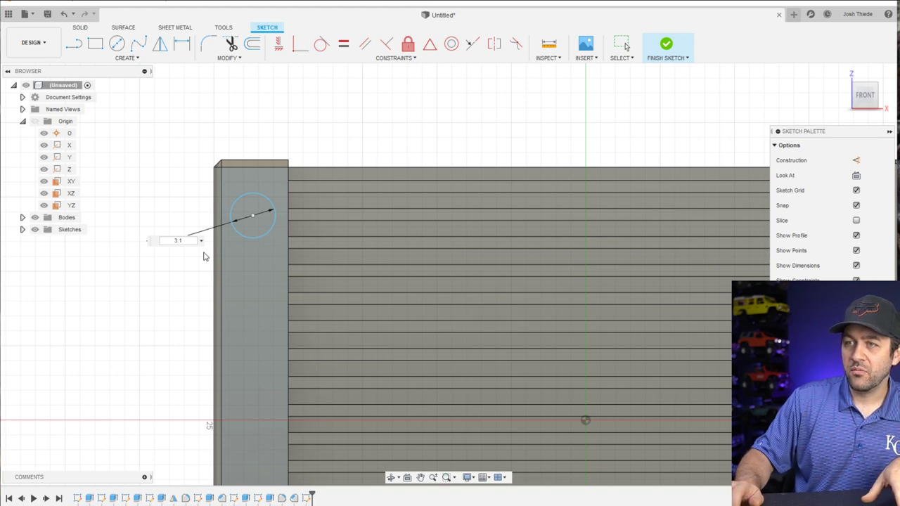
text(3.1)
key(Return)
scroll(244, 272, down, 2)
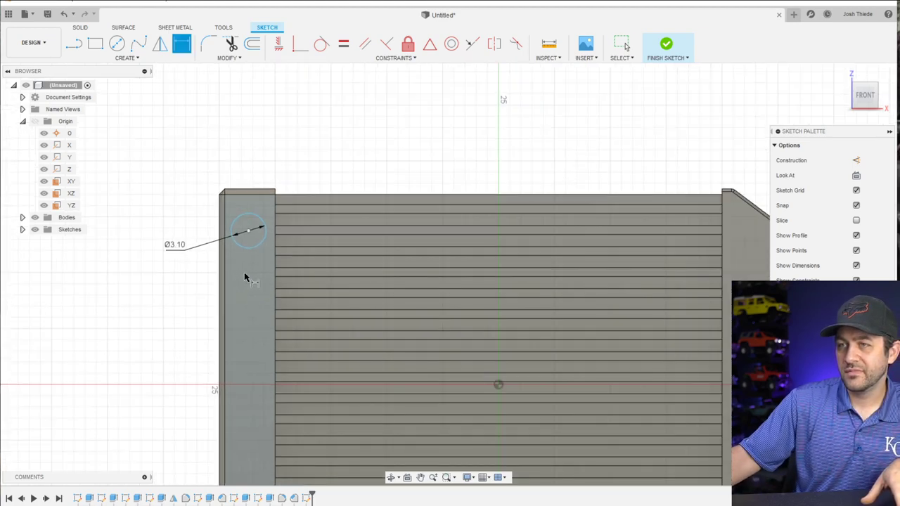
Dimension the circle's centre 4 mm below the end tank's top edge
scroll(257, 270, up, 3)
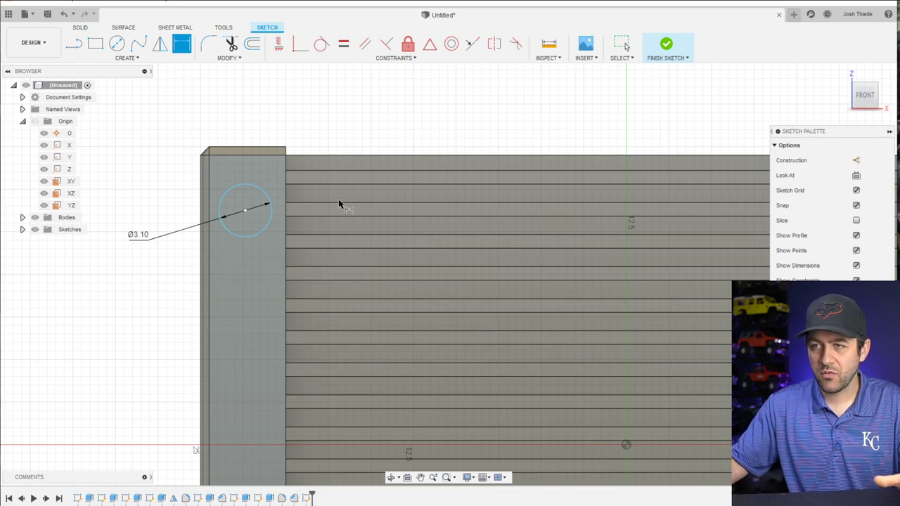
scroll(257, 211, up, 3)
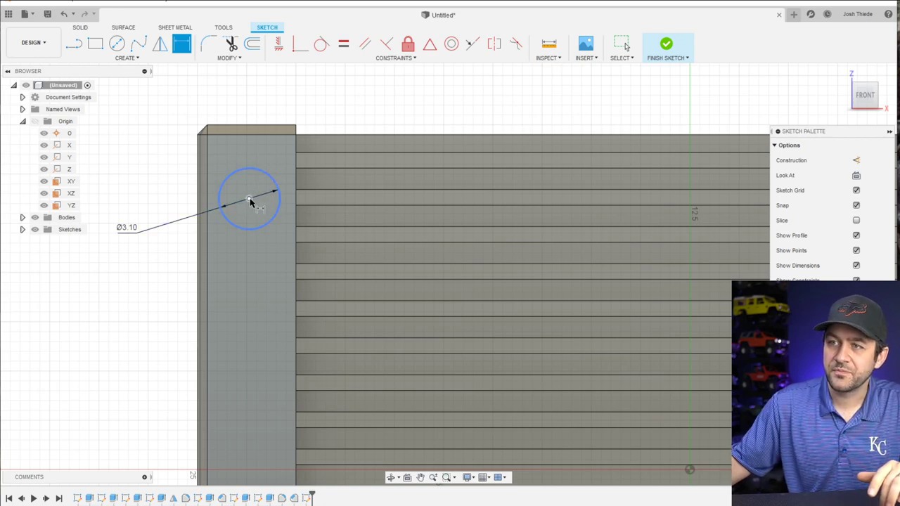
click(250, 200)
click(258, 128)
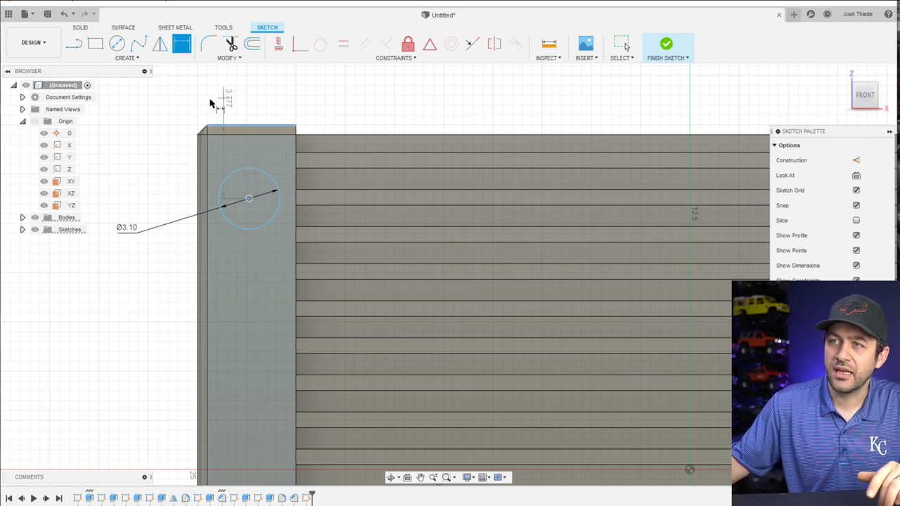
click(201, 93)
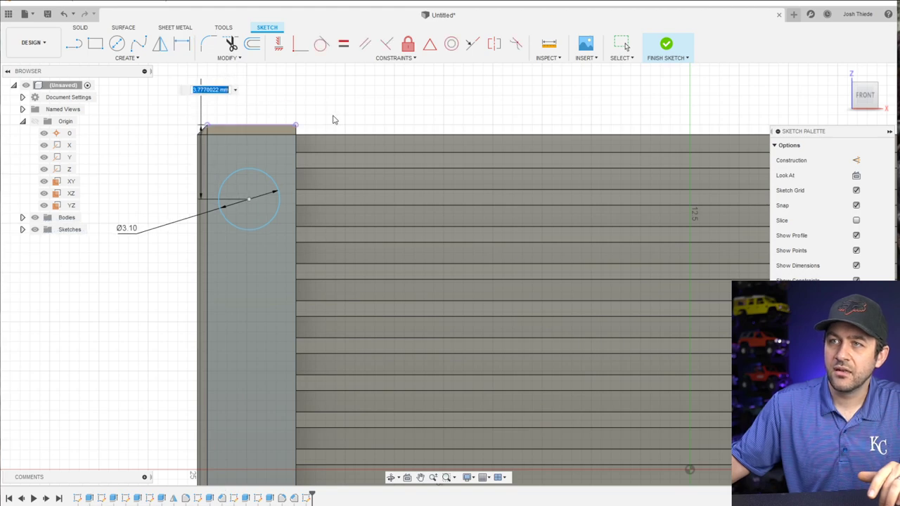
text(4)
key(Return)
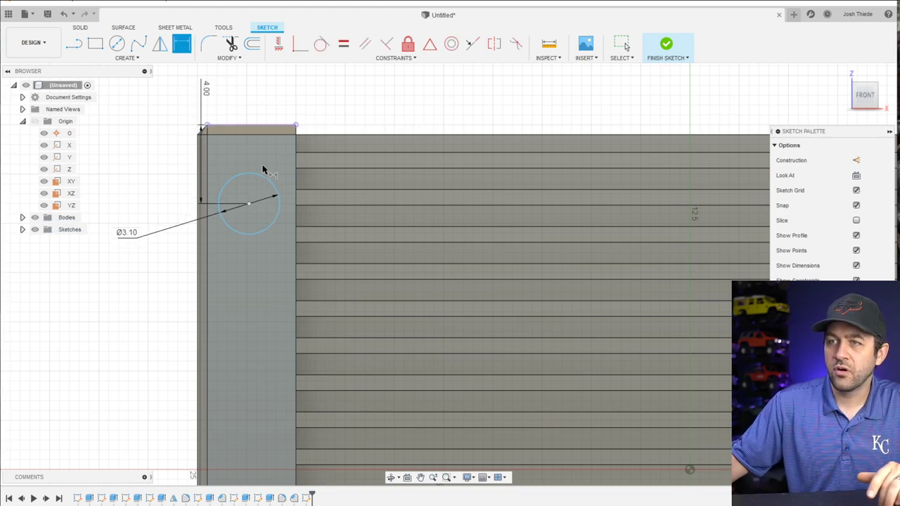
Dimension the circle's centre 2.6 mm from the end tank's outer side edge
click(235, 228)
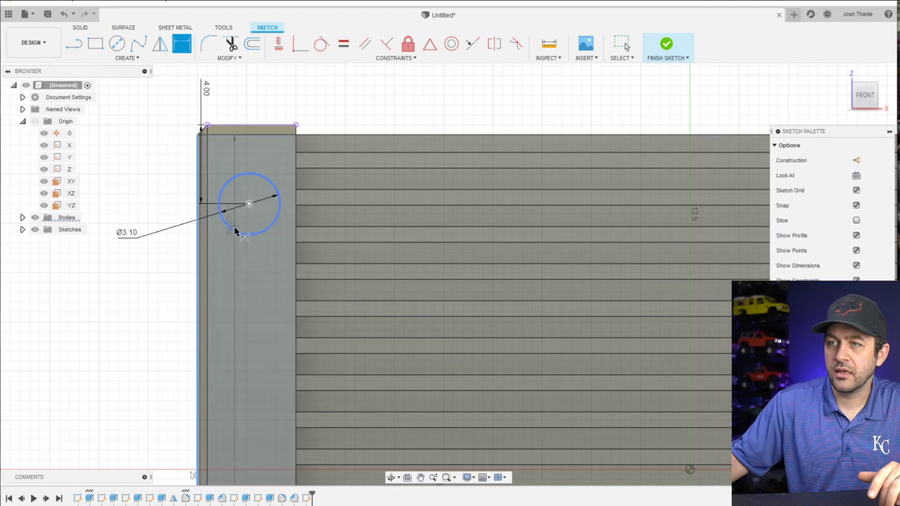
click(133, 280)
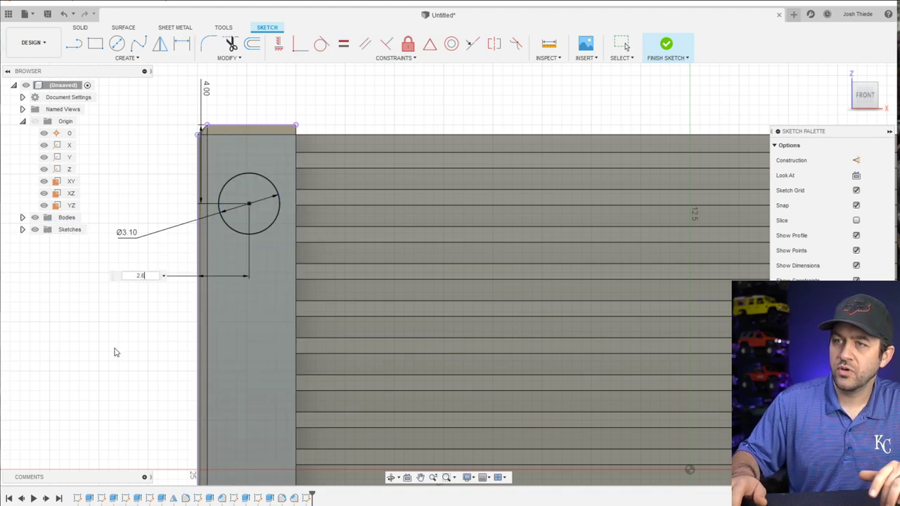
key(Return)
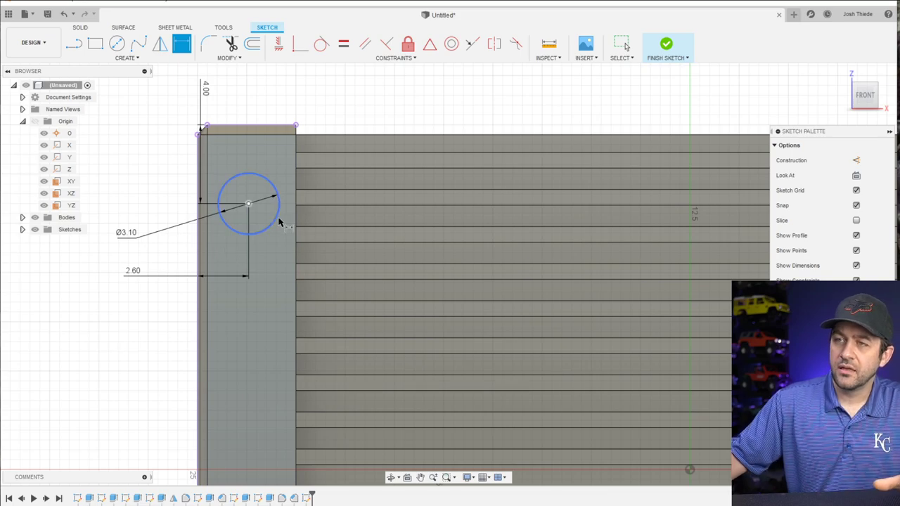
Draw a second circle near the bottom of the front face of the end tank with the angled corner
scroll(278, 220, down, 3)
scroll(243, 241, up, 2)
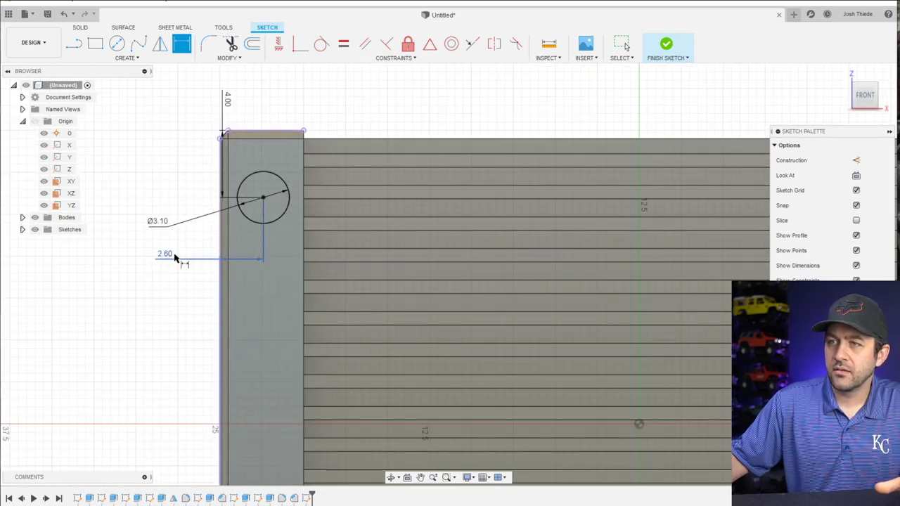
scroll(203, 239, up, 2)
scroll(251, 261, down, 3)
scroll(405, 248, down, 4)
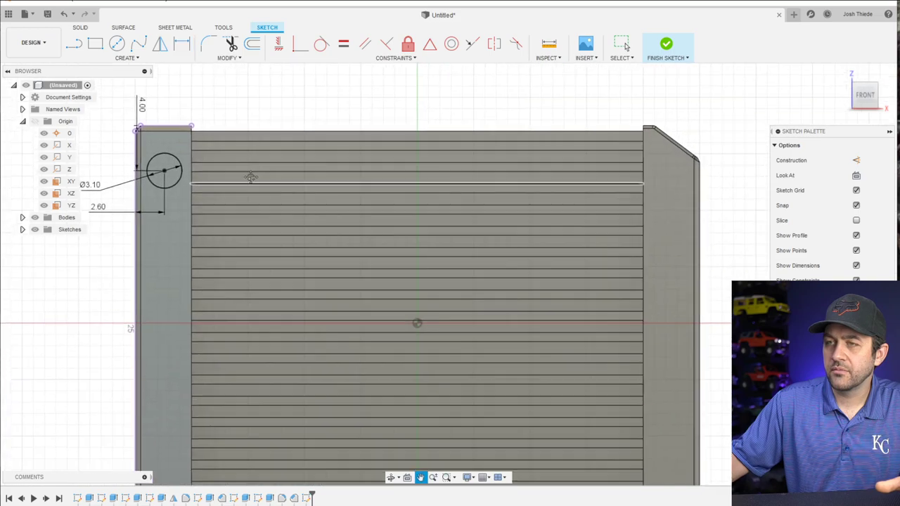
key(c)
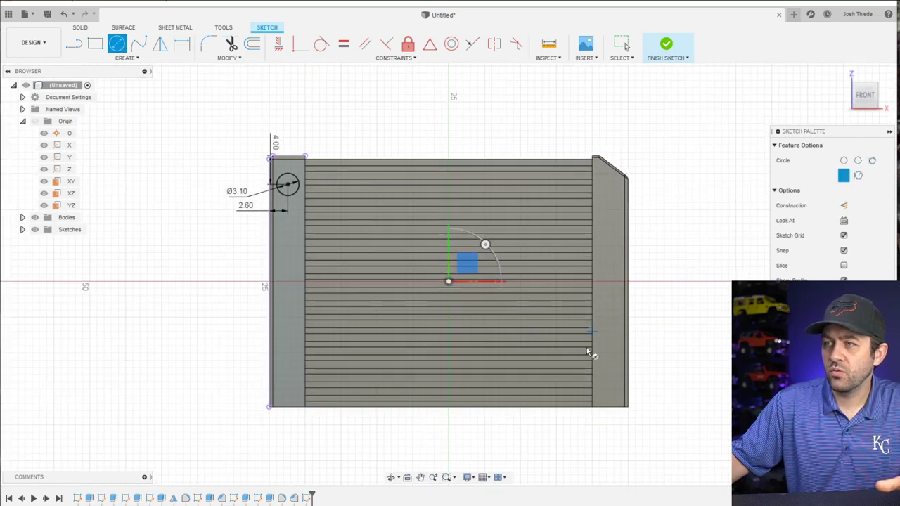
scroll(604, 383, down, 2)
scroll(611, 382, up, 4)
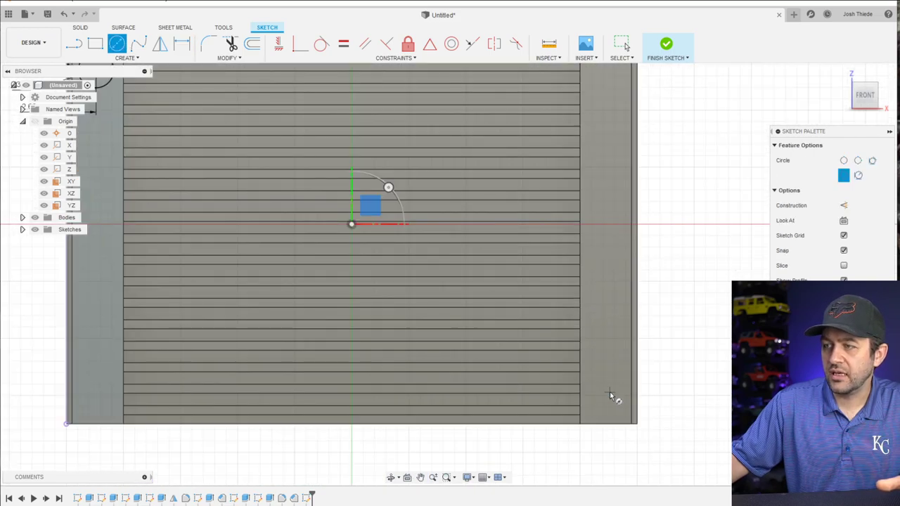
click(610, 392)
click(614, 407)
key(Escape)
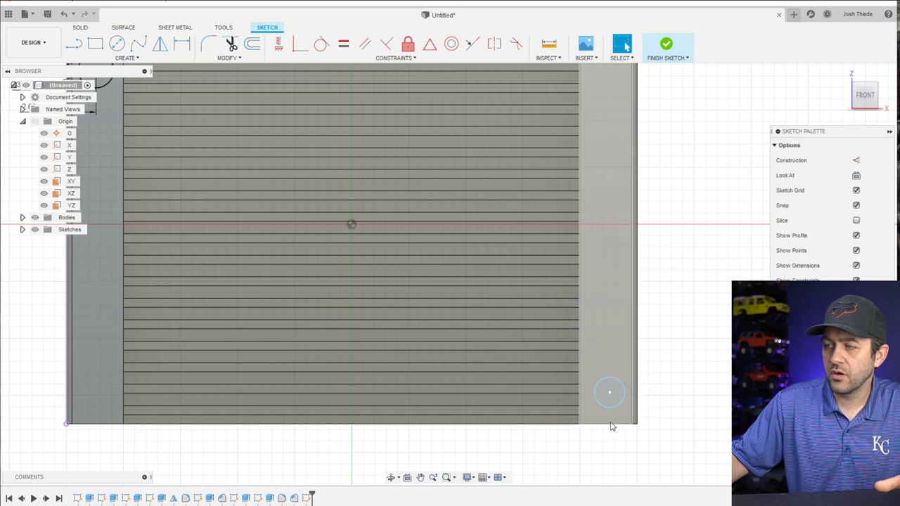
Apply an Equal constraint between the upper and lower circles on the two end tanks
scroll(611, 426, down, 2)
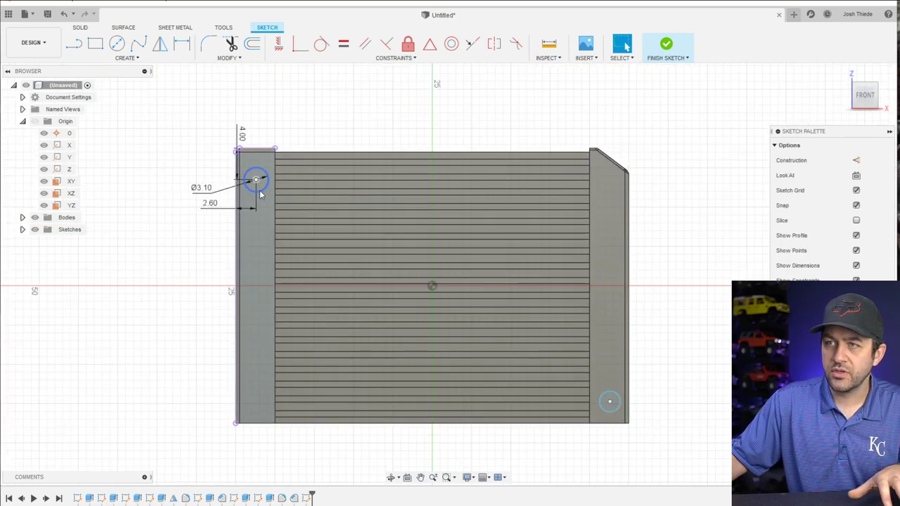
click(264, 194)
click(613, 393)
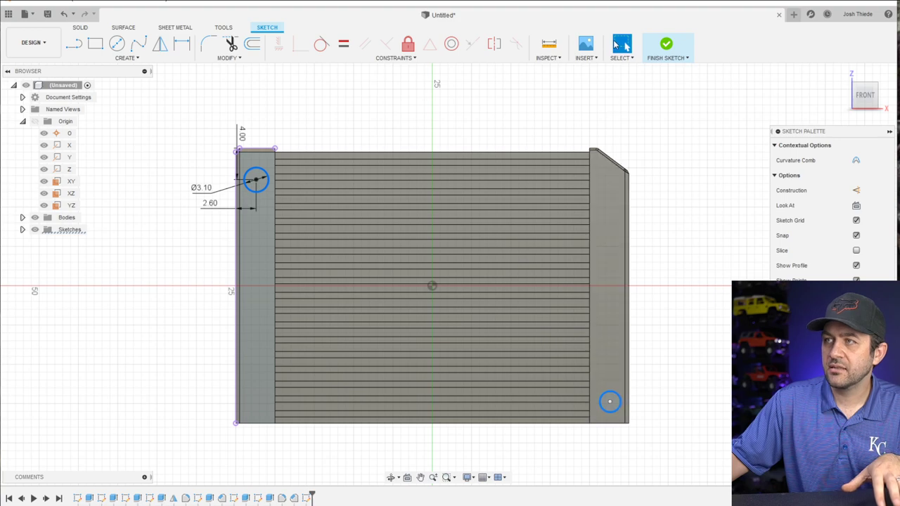
click(354, 52)
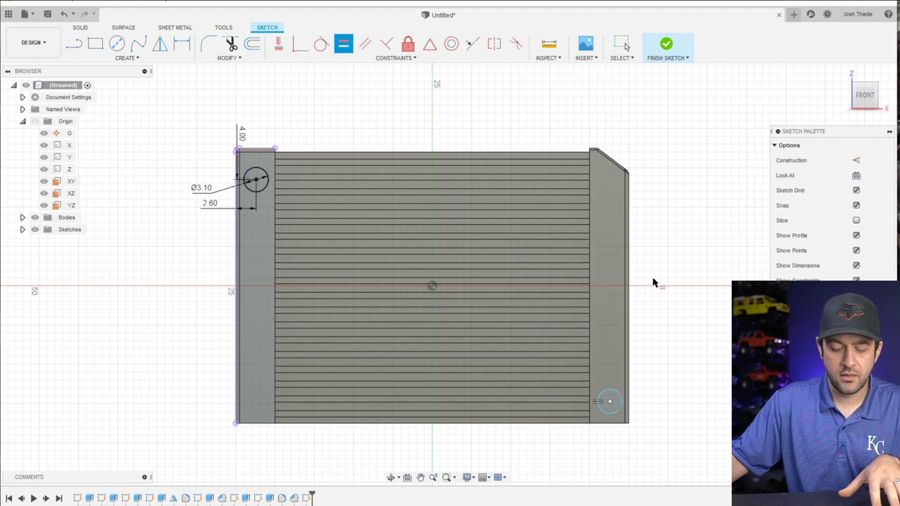
Dimension the lower circle's centre 3 mm above the bottom edge of the end tank with the angled corner
scroll(625, 345, up, 3)
key(d)
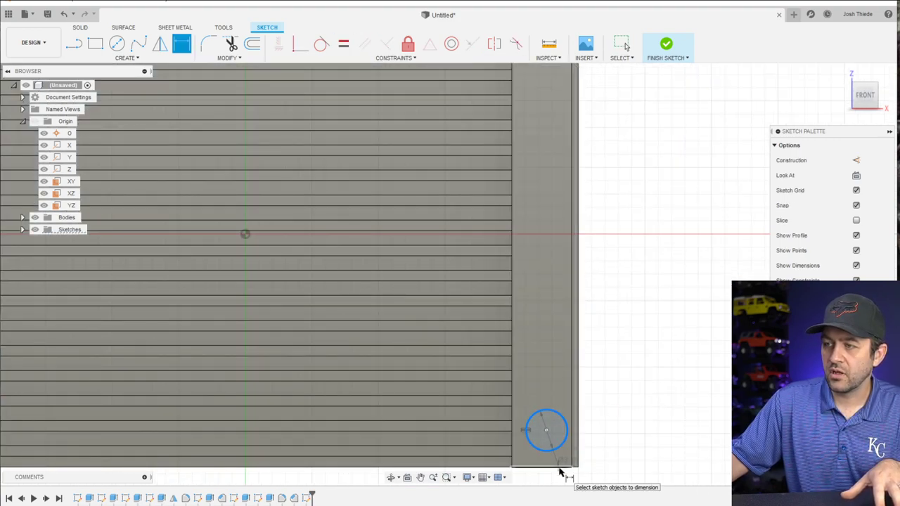
scroll(563, 471, down, 3)
scroll(548, 478, up, 5)
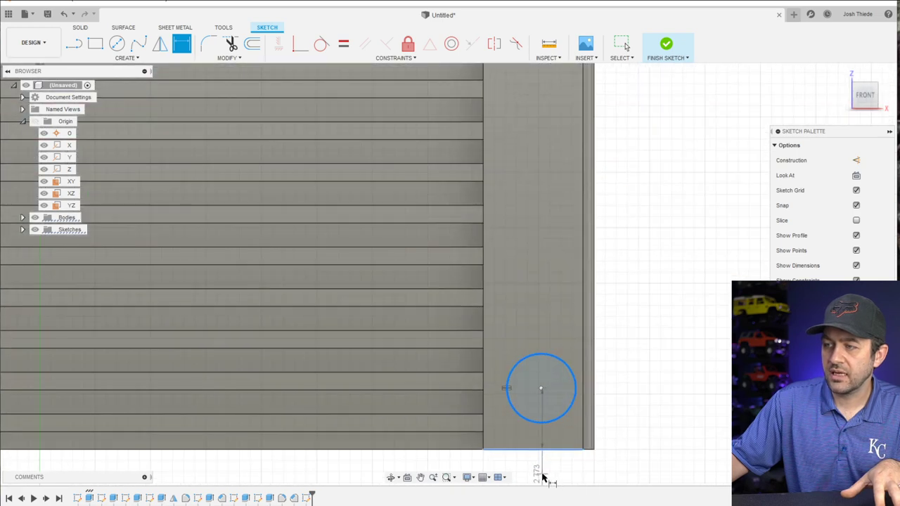
click(541, 478)
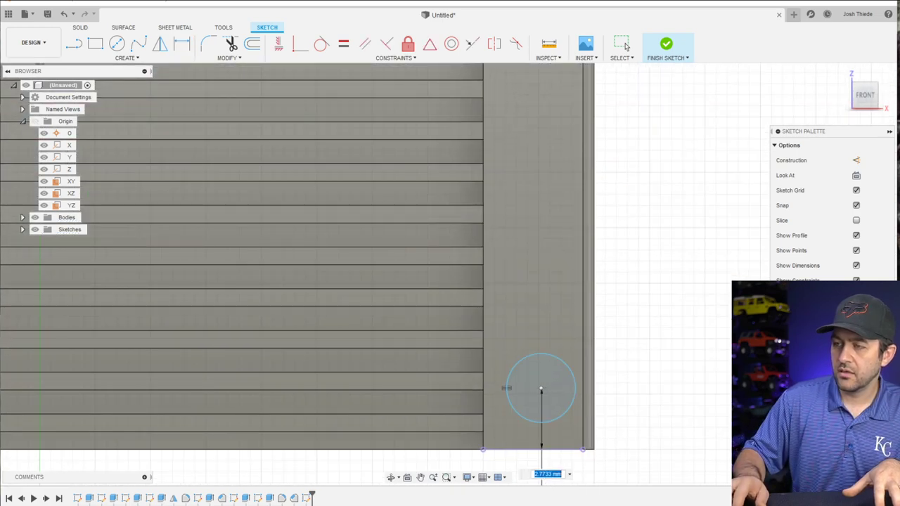
text(3)
key(Return)
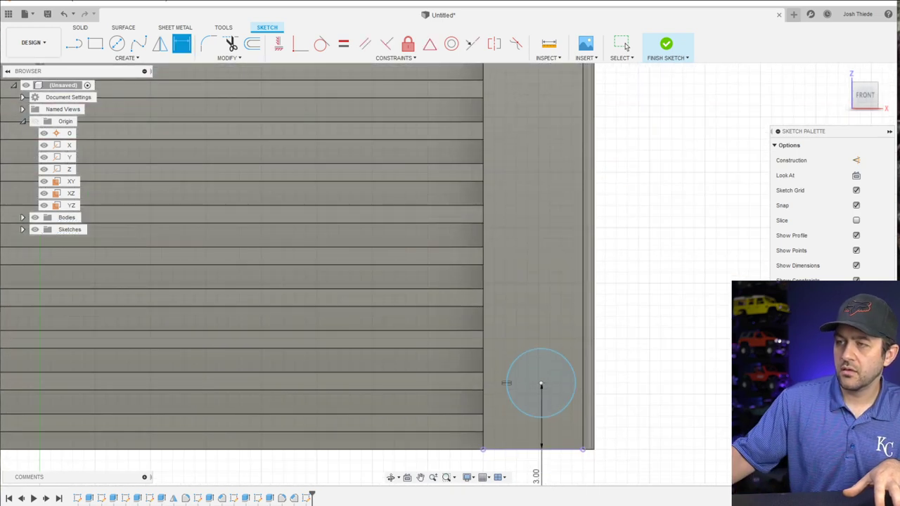
Dimension the lower circle's centre 2.6 mm from the end tank's outer side edge
click(550, 416)
click(589, 420)
click(661, 370)
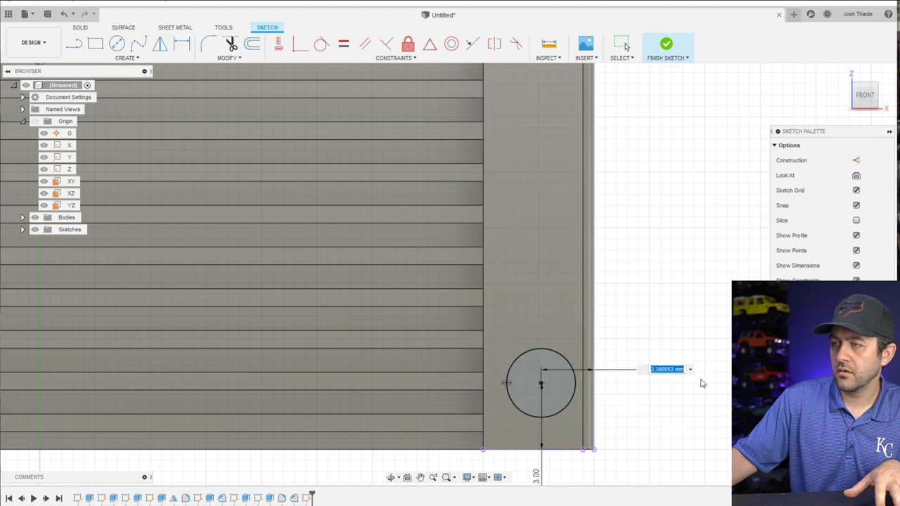
text(2.6)
key(Return)
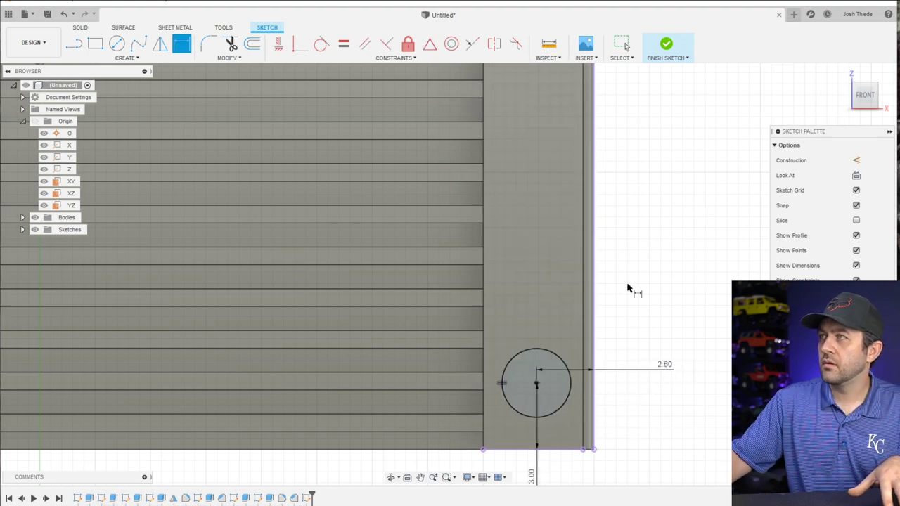
scroll(638, 234, down, 6)
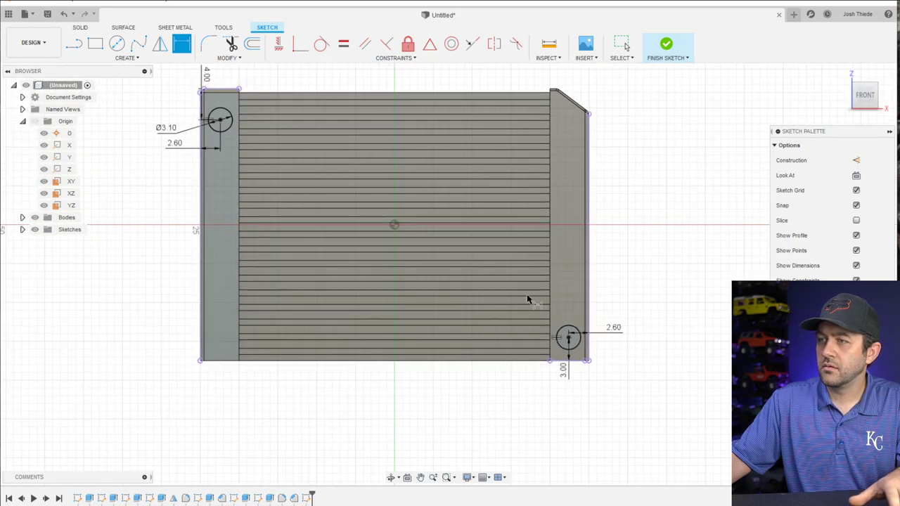
key(r)
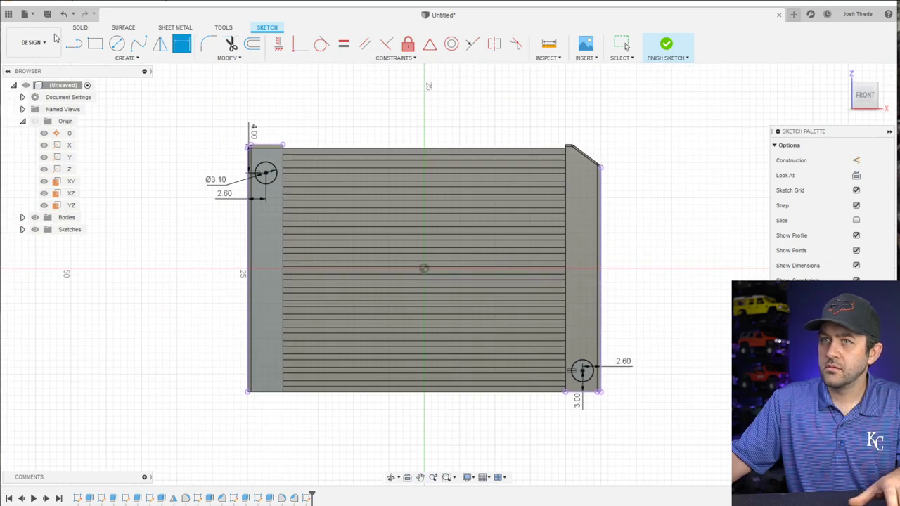
Finish the sketch and extrude both front-face circles as a 4 mm deep cut into the end tanks
click(676, 52)
click(95, 44)
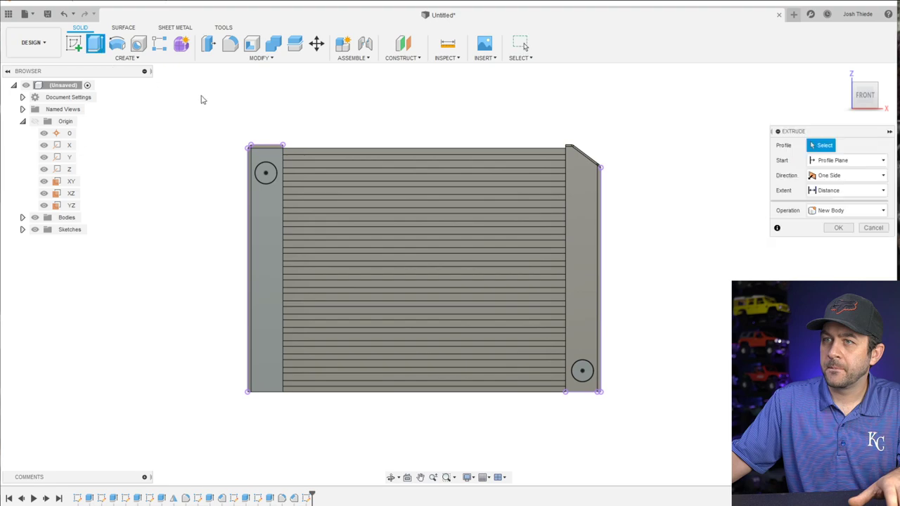
click(266, 173)
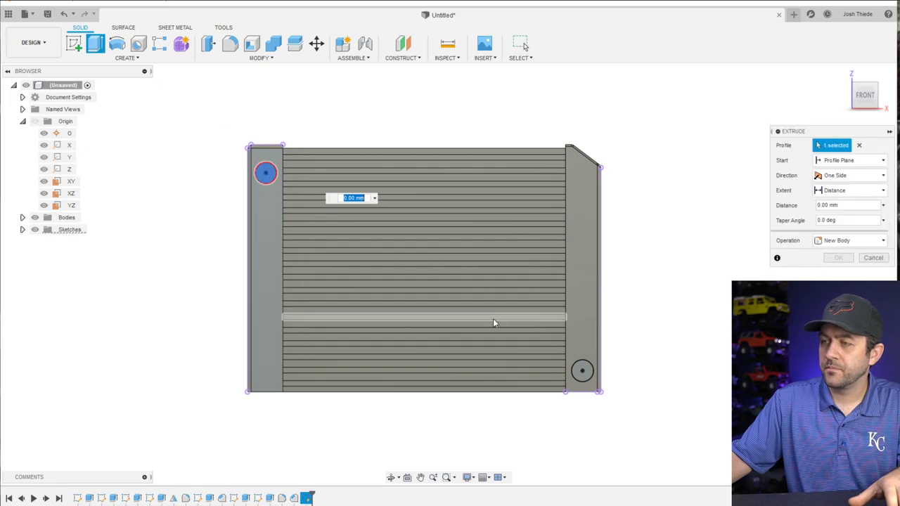
click(582, 371)
shift+middle_drag(534, 365, 461, 429)
drag(459, 429, 488, 433)
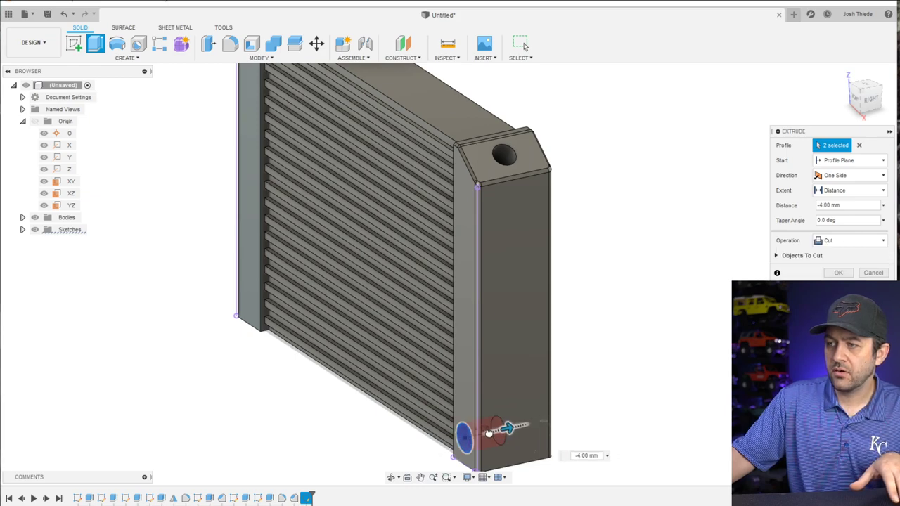
scroll(492, 430, down, 5)
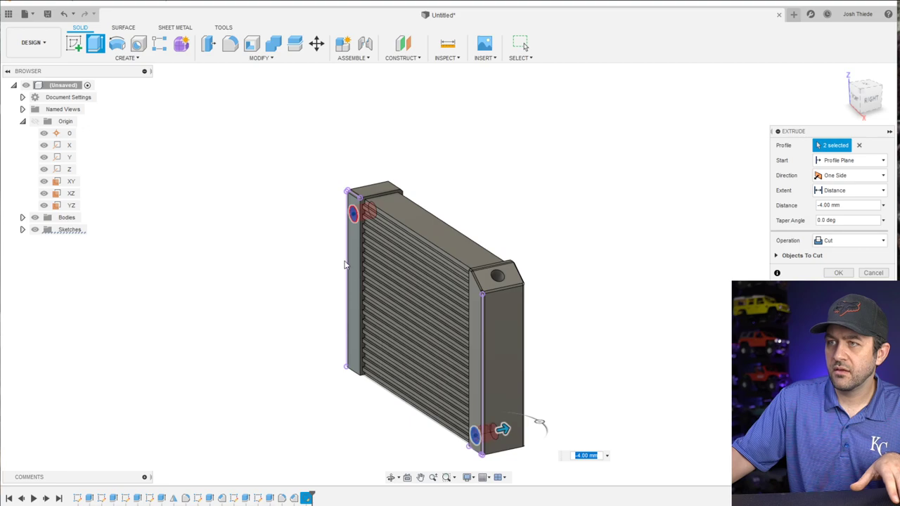
scroll(386, 302, up, 4)
key(Return)
Edit the sketch of the front-face holes and set the upper circle's diameter to 2.6 mm
scroll(145, 239, down, 2)
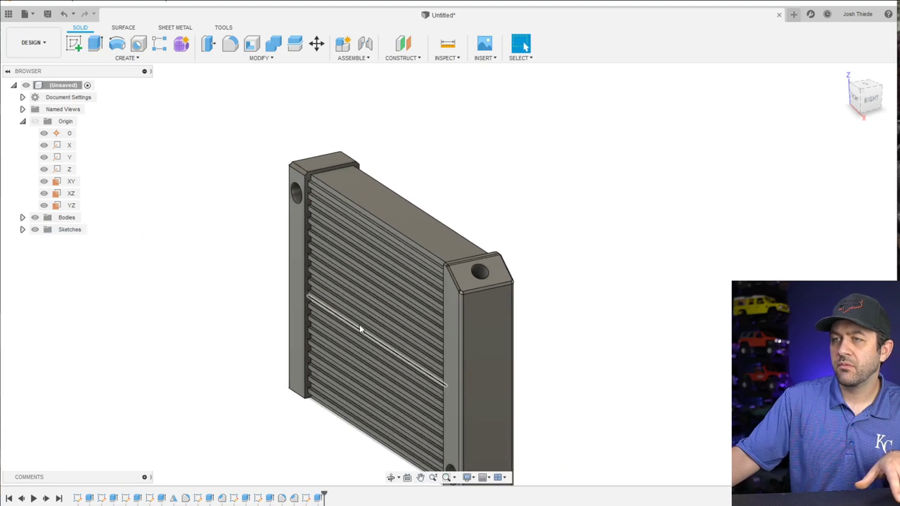
scroll(364, 334, down, 3)
middle_drag(371, 356, 445, 307)
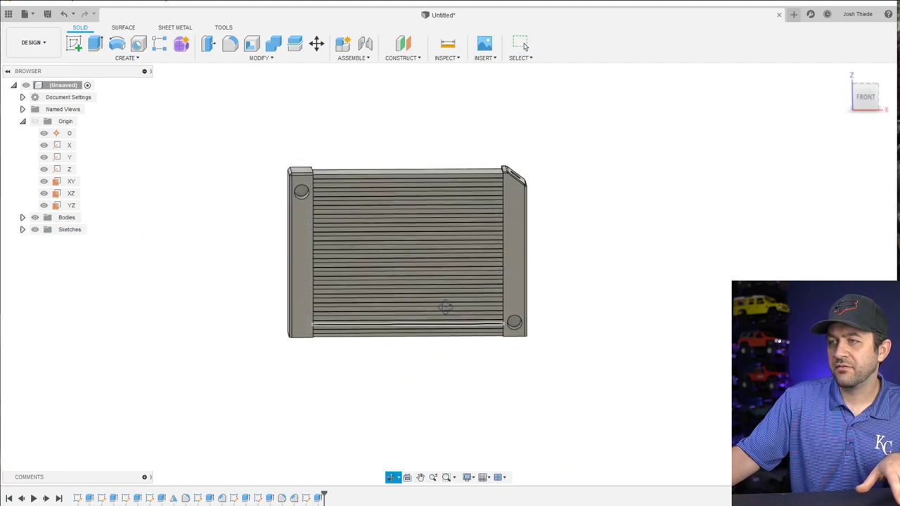
scroll(352, 238, up, 3)
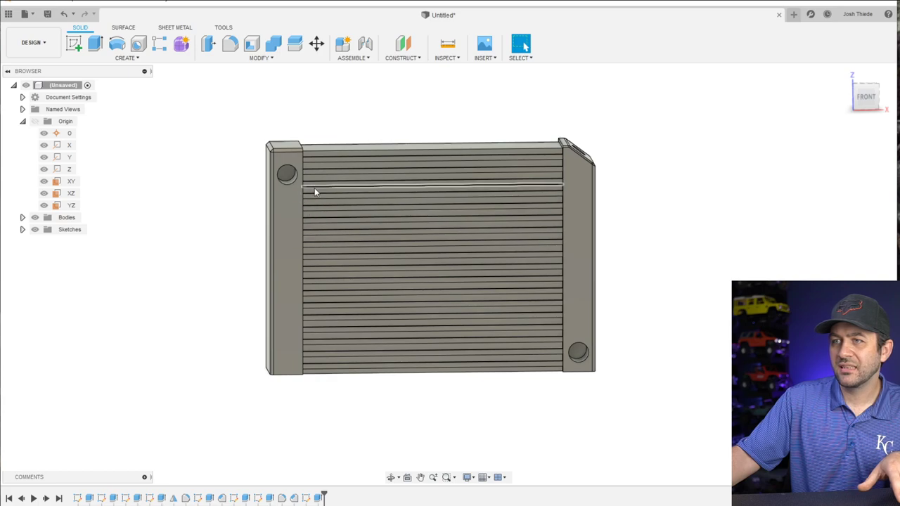
right_click(307, 499)
click(326, 402)
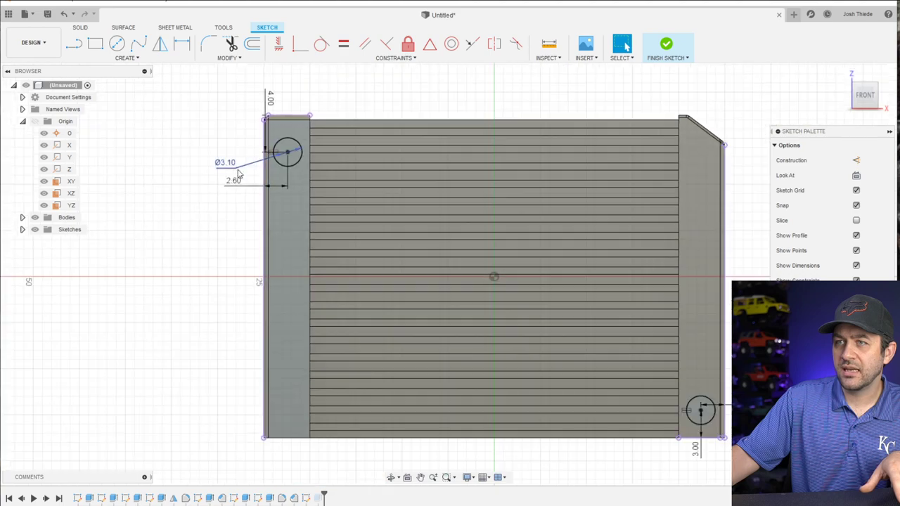
double_click(227, 165)
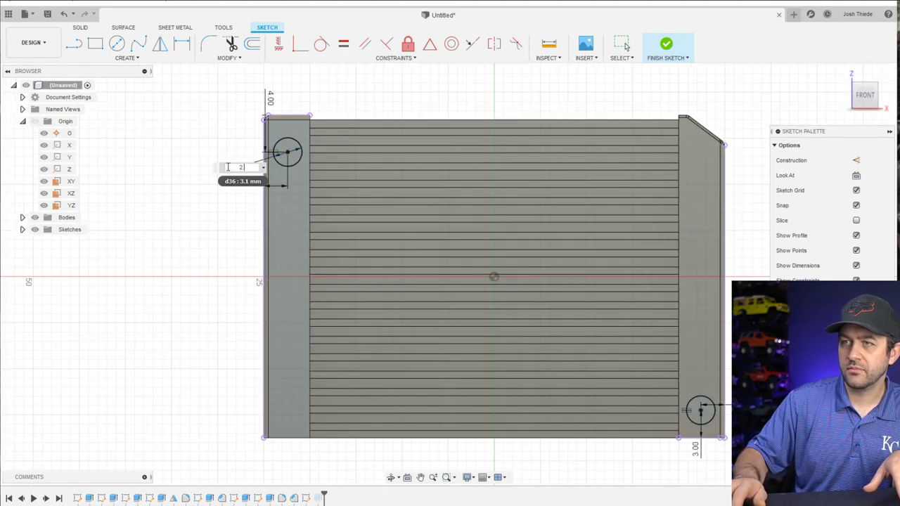
text(2.6)
key(Return)
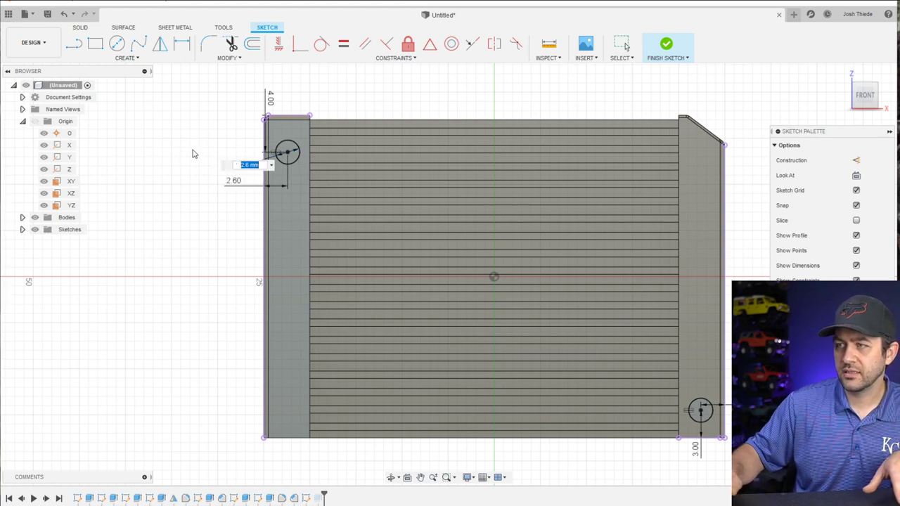
key(Escape)
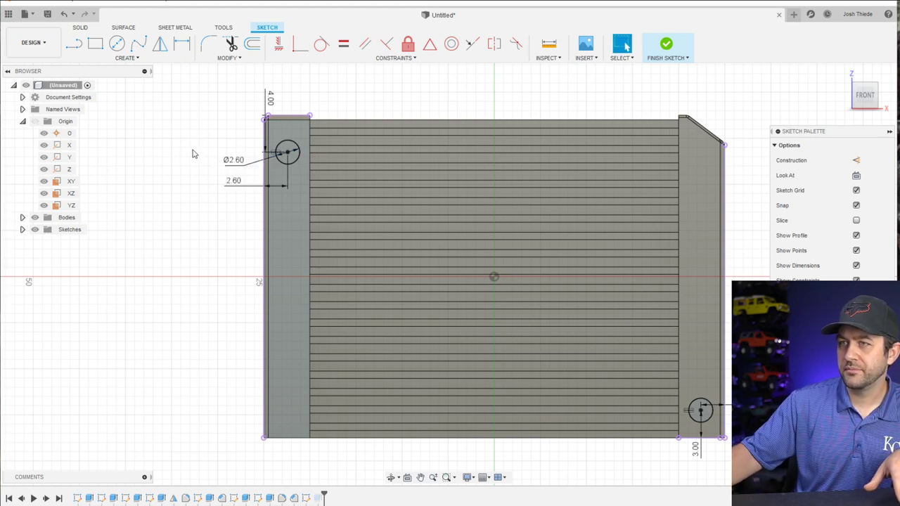
click(667, 46)
Examine the radiator's front-face holes, fins and end tanks from several angles
scroll(503, 336, down, 5)
scroll(634, 372, up, 5)
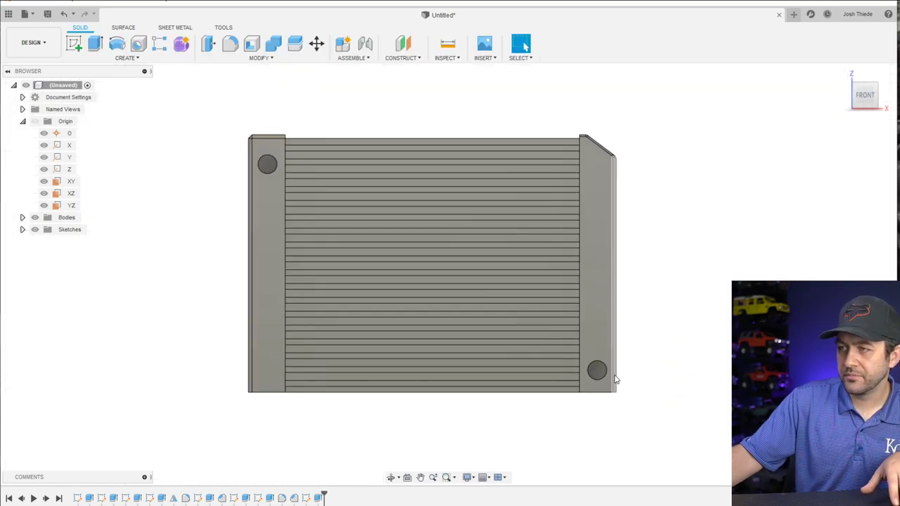
shift+middle_drag(614, 380, 371, 300)
scroll(371, 301, down, 3)
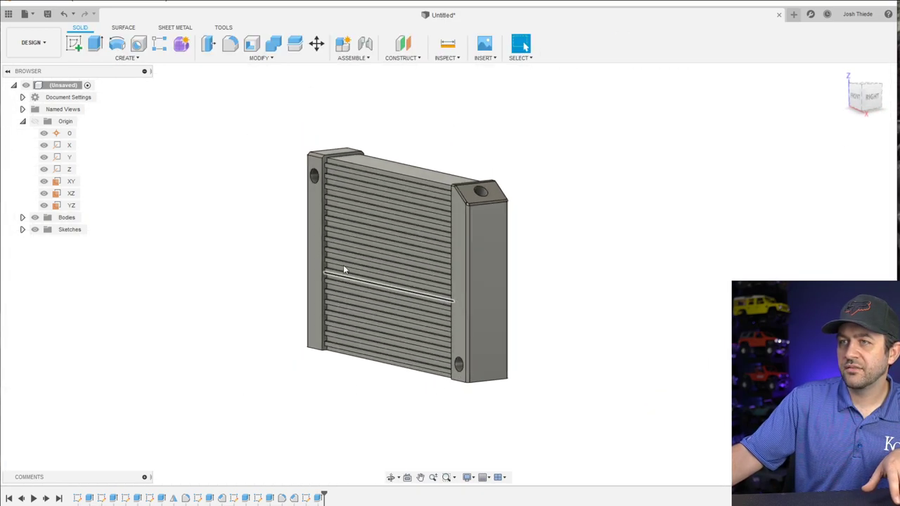
scroll(460, 298, down, 3)
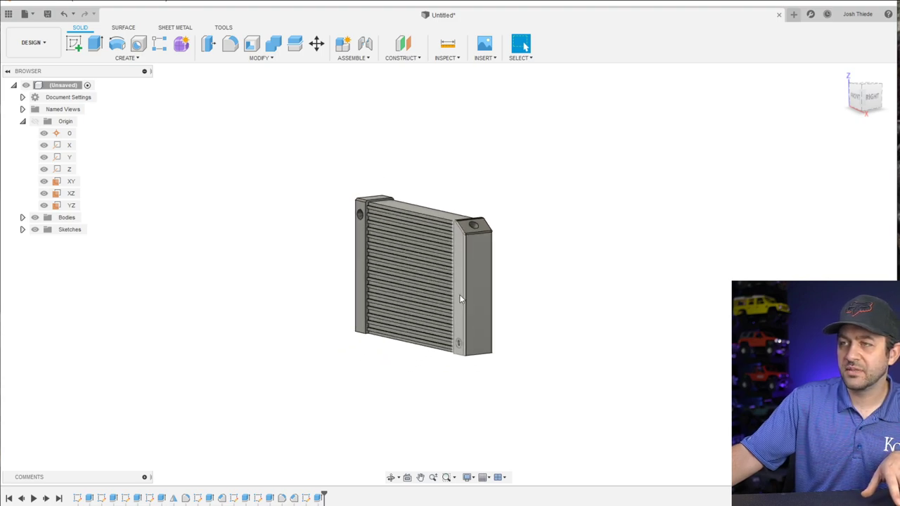
scroll(466, 263, up, 4)
shift+middle_drag(467, 262, 556, 267)
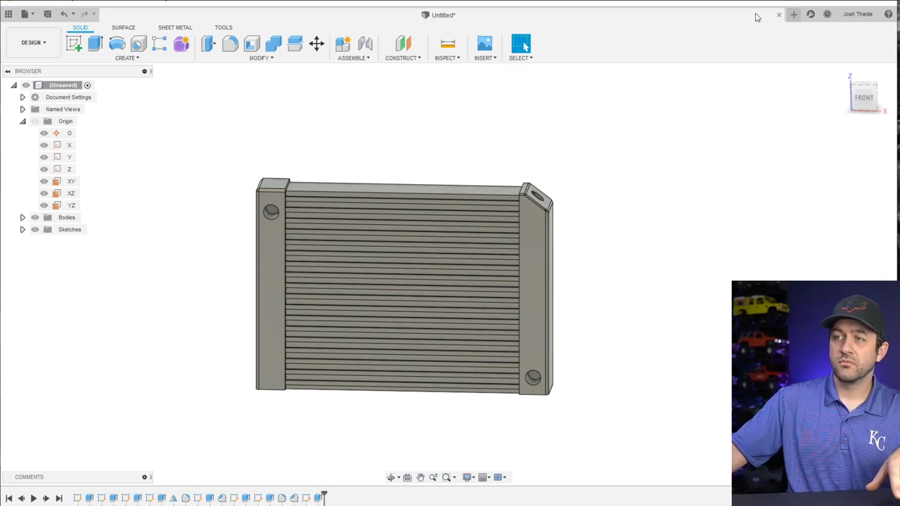
scroll(362, 299, down, 3)
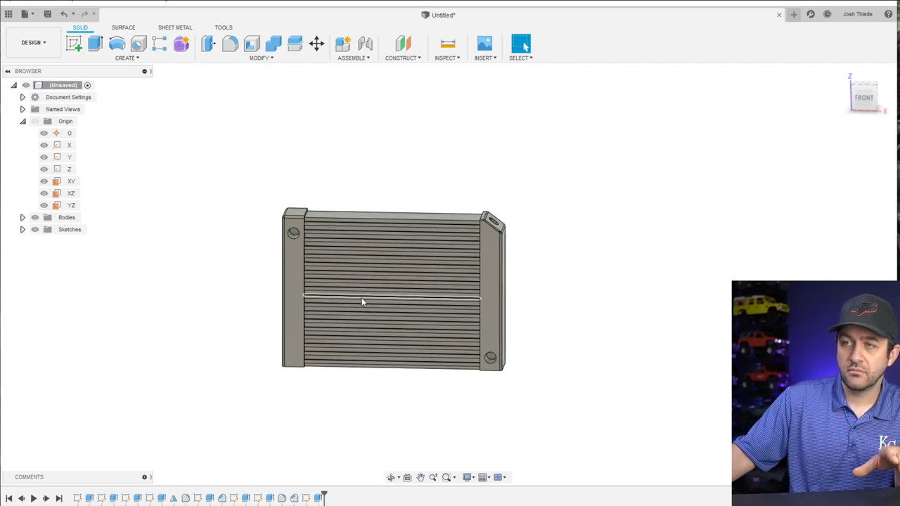
shift+middle_drag(377, 336, 366, 380)
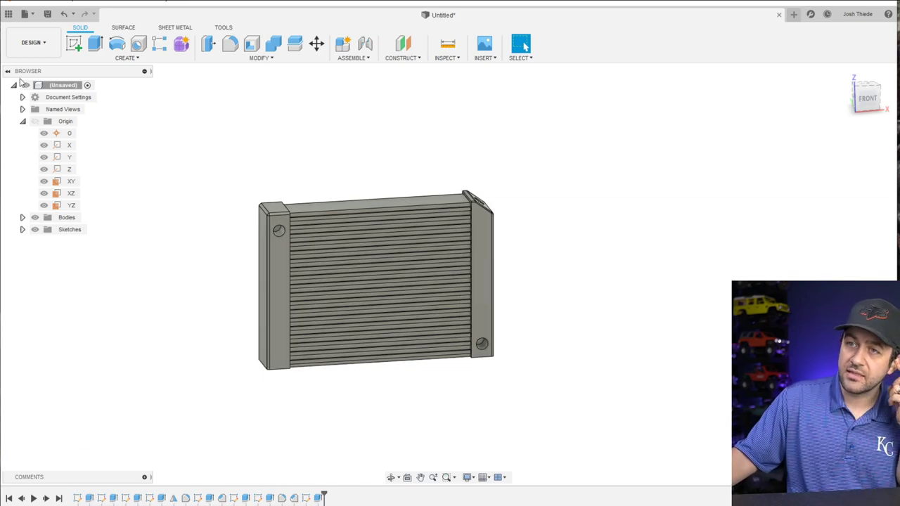
Export Body1 as a binary STL with medium refinement, named 50MM Radiatore, into the 3D Printing Files folder on the Desktop
click(21, 217)
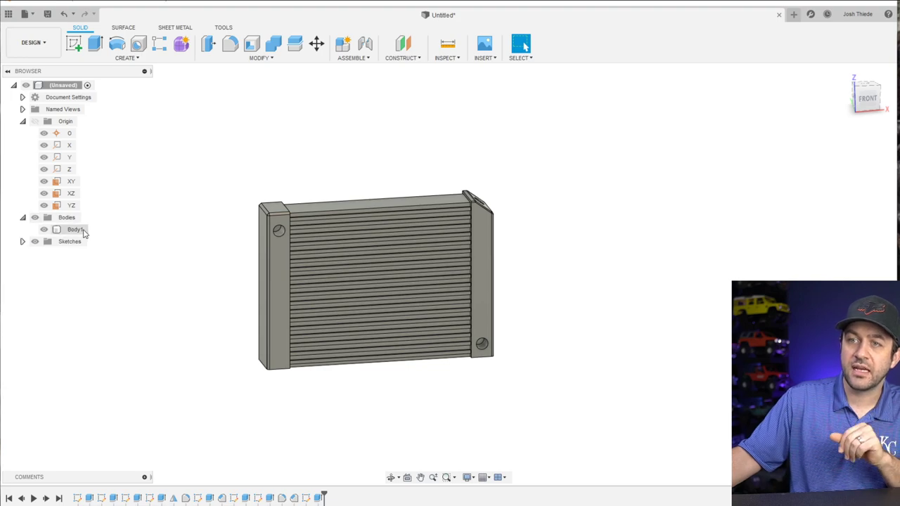
right_click(77, 232)
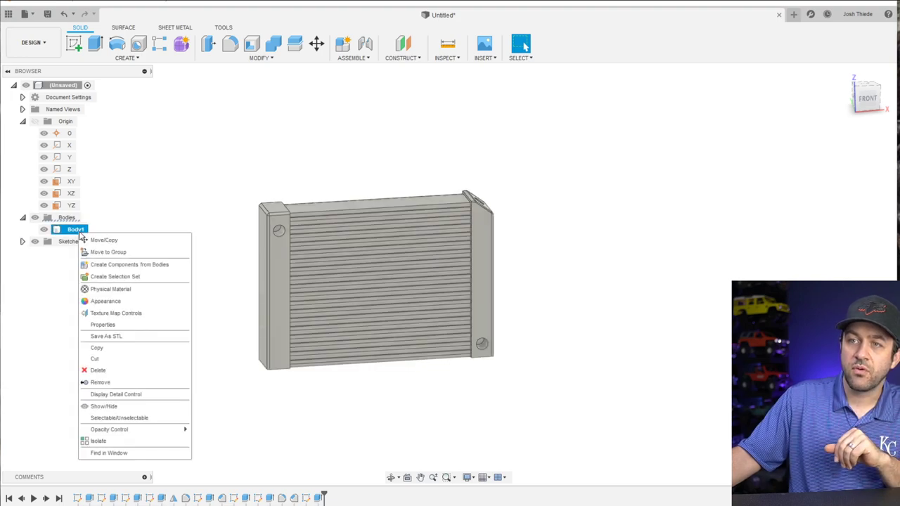
click(112, 336)
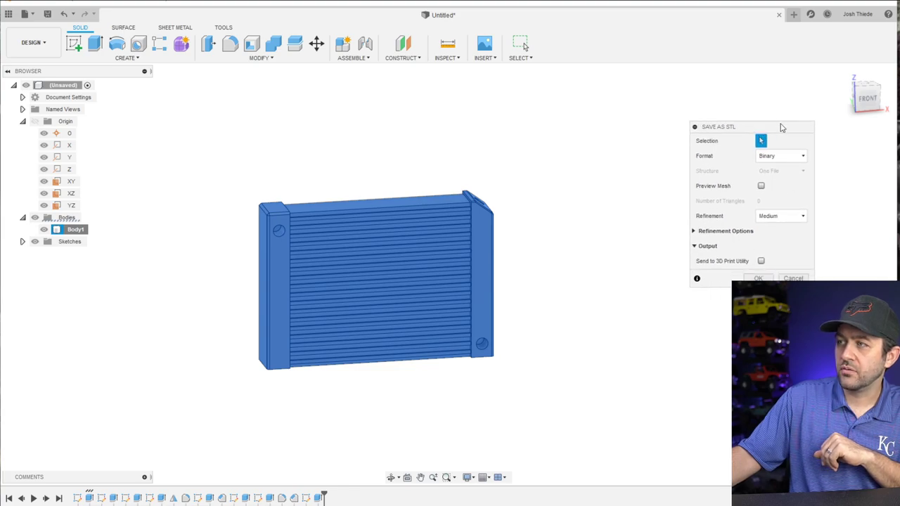
click(758, 278)
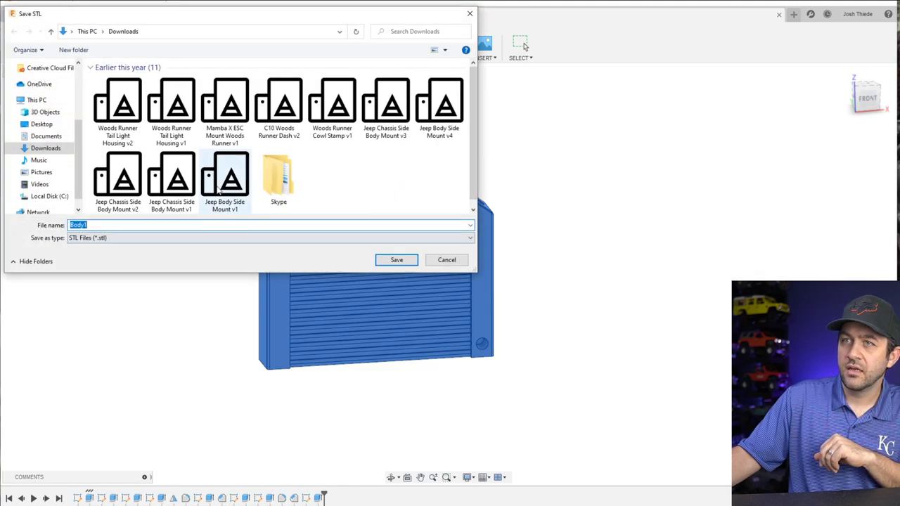
click(42, 124)
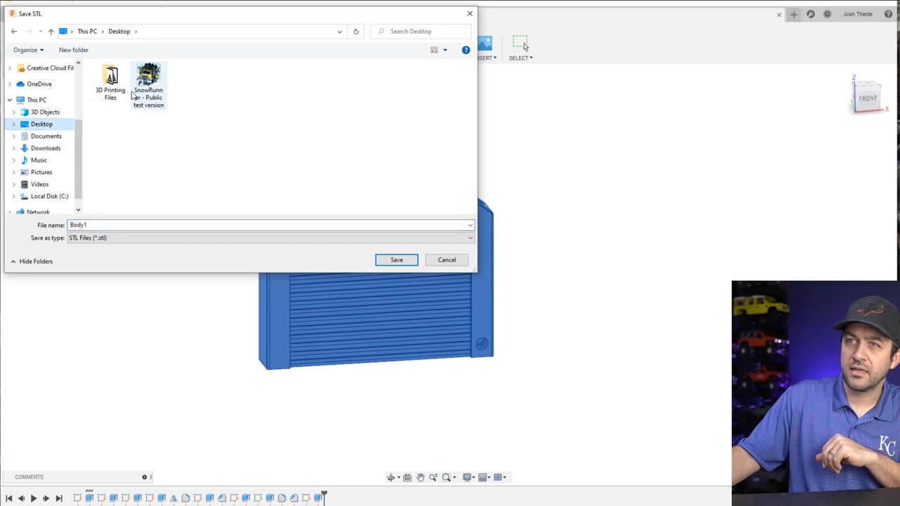
double_click(111, 81)
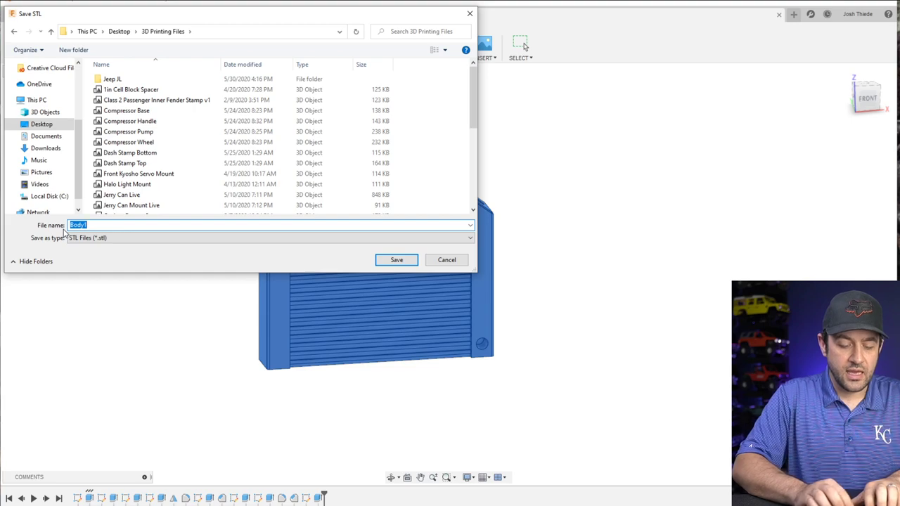
text(50MM Radiatore)
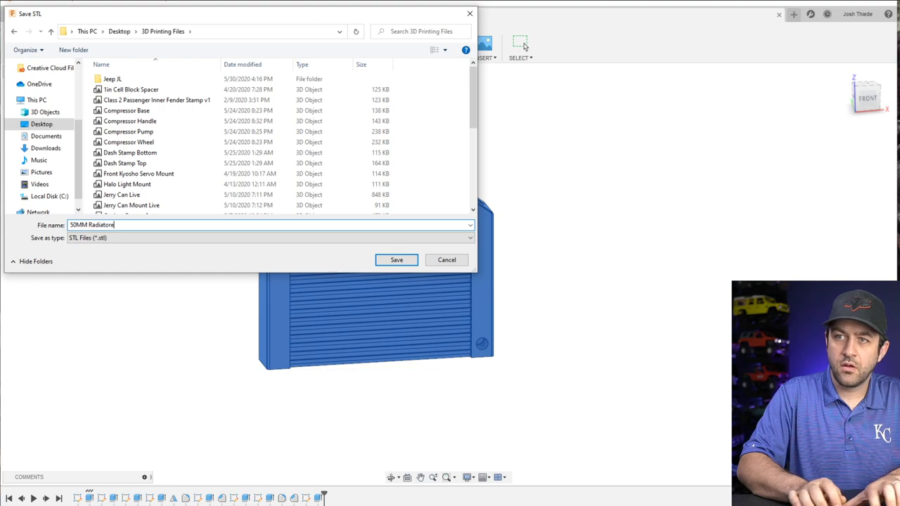
key(Return)
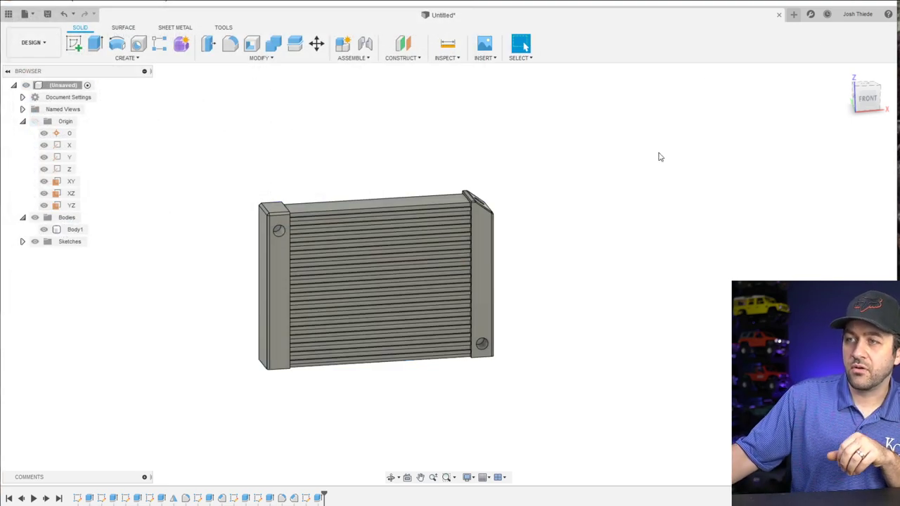
Edit the radiator's base sketch, set the rectangle's width to 75 mm and finish the sketch
right_click(77, 498)
click(105, 399)
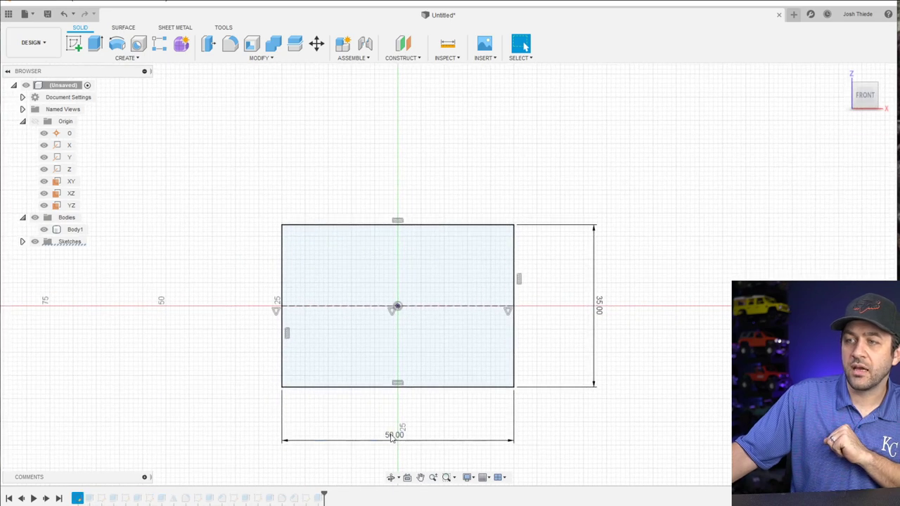
double_click(400, 440)
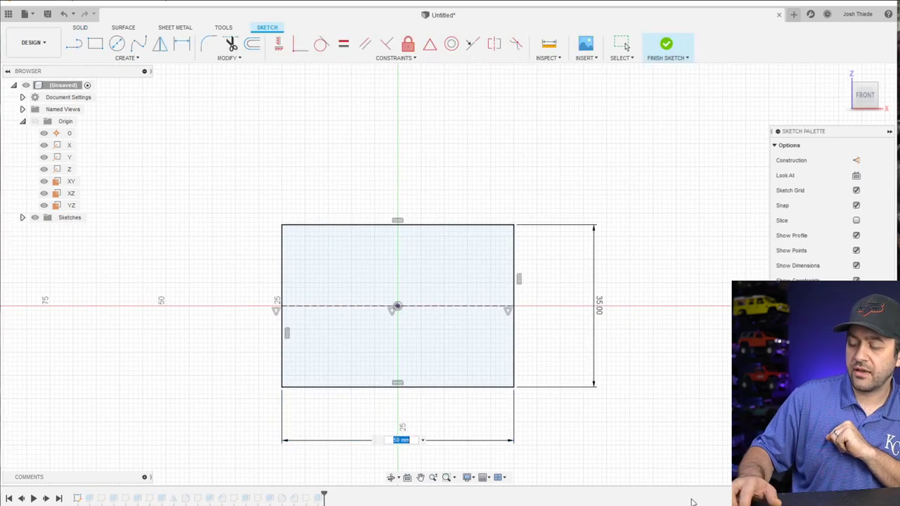
text(75)
key(Return)
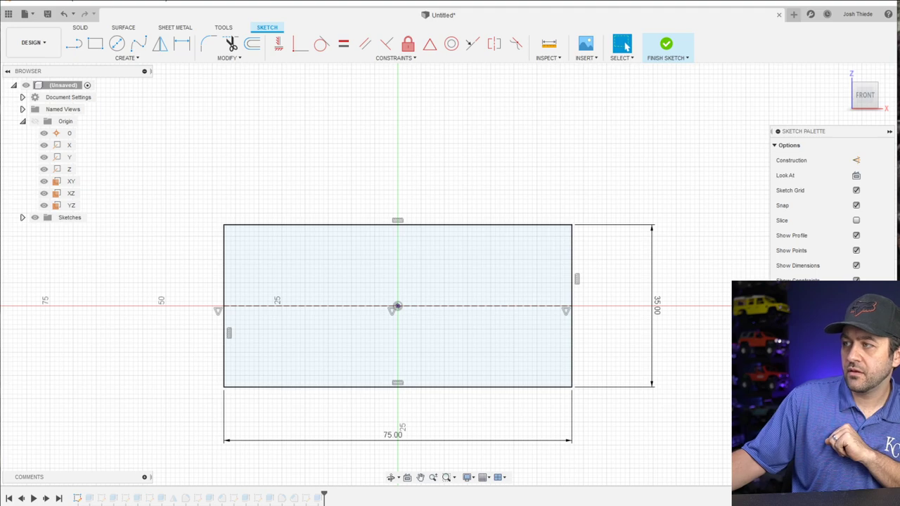
click(667, 48)
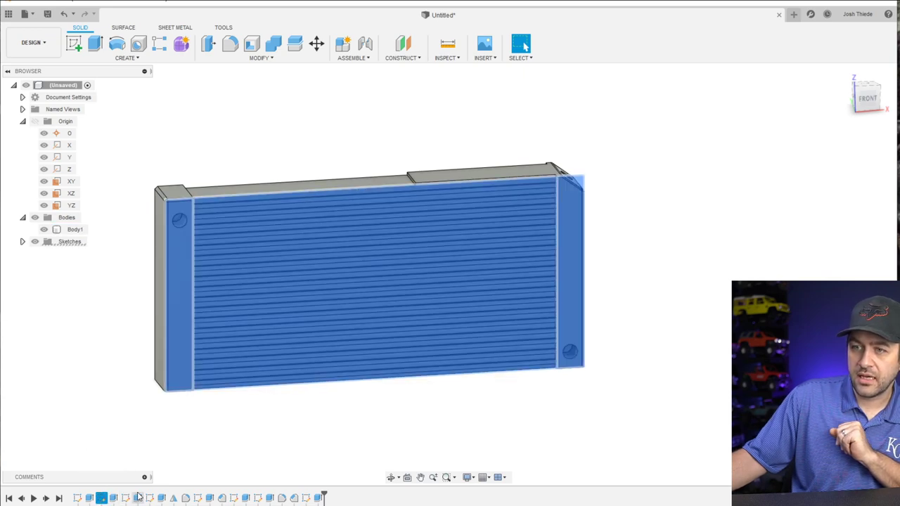
Edit the fin sketch, make the thin rectangle's free end coincident with the opposite end tank's inner edge, and finish the sketch
right_click(128, 498)
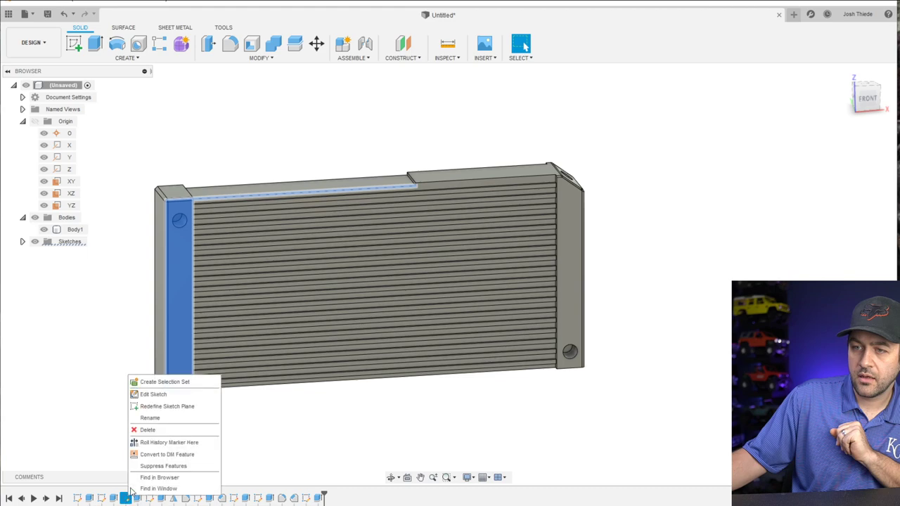
click(151, 394)
scroll(478, 218, up, 6)
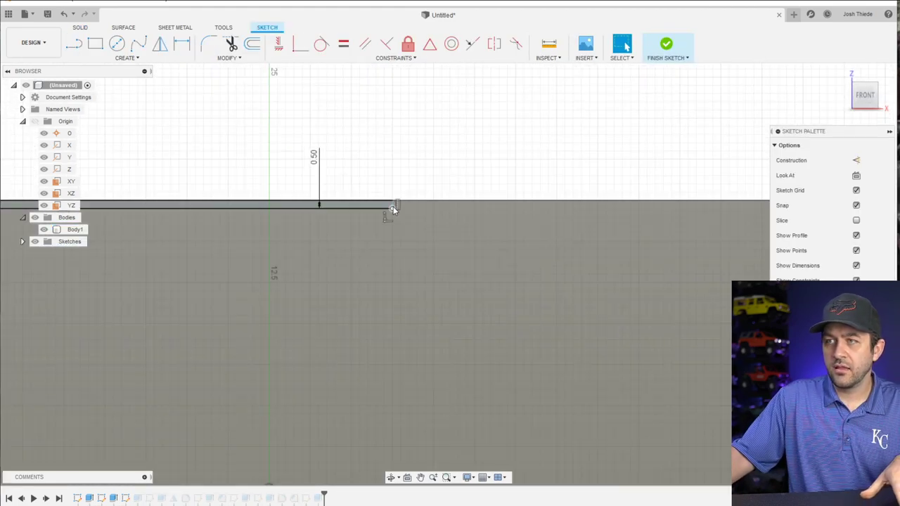
click(393, 207)
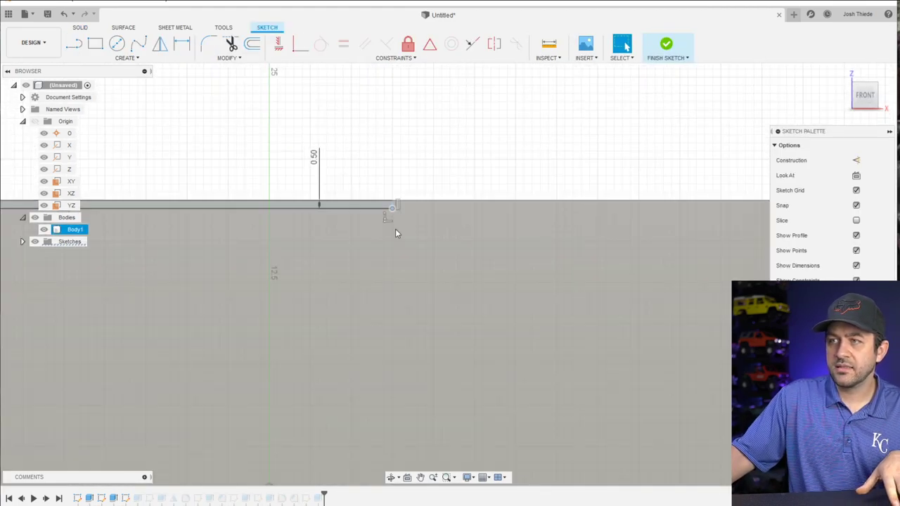
scroll(395, 224, down, 3)
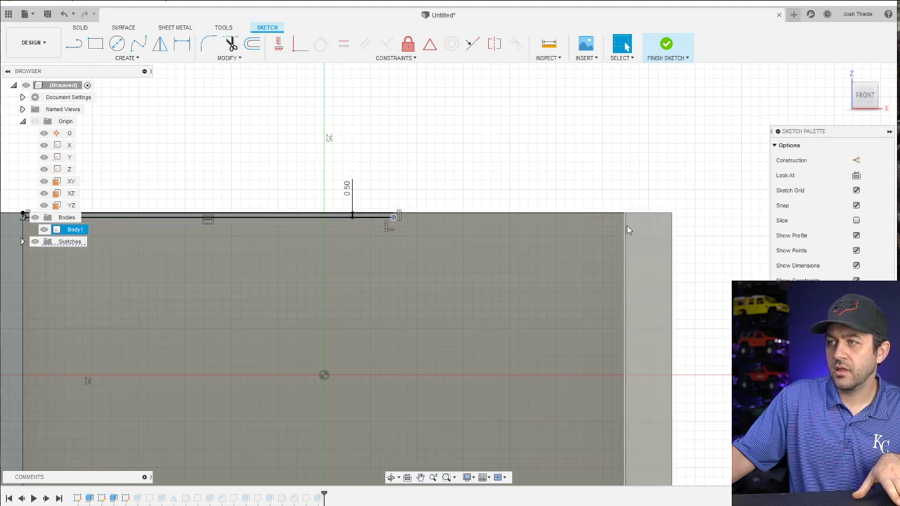
click(630, 226)
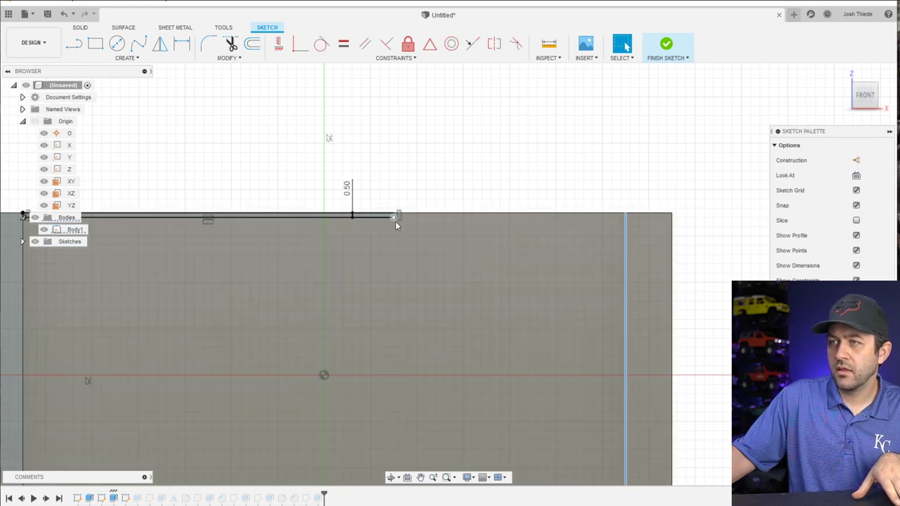
click(393, 216)
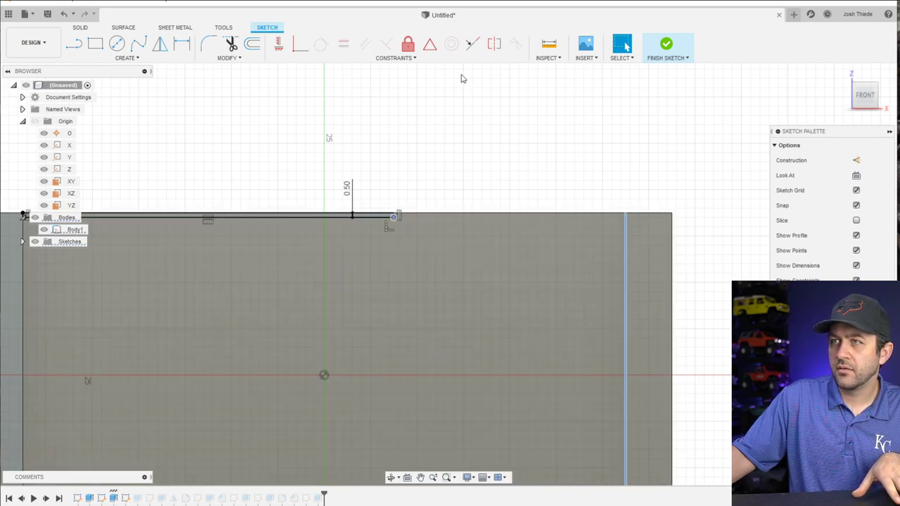
click(300, 44)
click(667, 43)
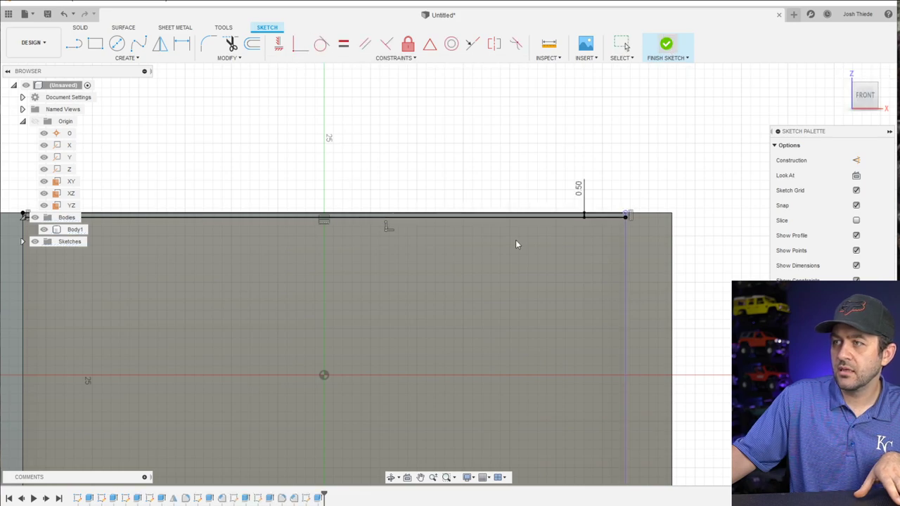
Examine the widened radiator's fins and end tanks from the front and at an angle
scroll(301, 334, up, 2)
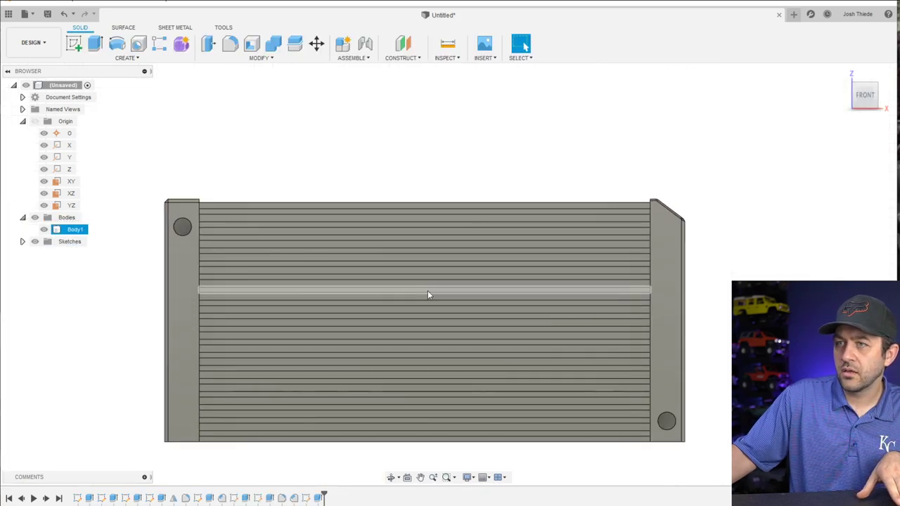
scroll(427, 298, up, 1)
middle_drag(428, 298, 445, 295)
shift+middle_drag(440, 249, 475, 274)
scroll(476, 274, down, 4)
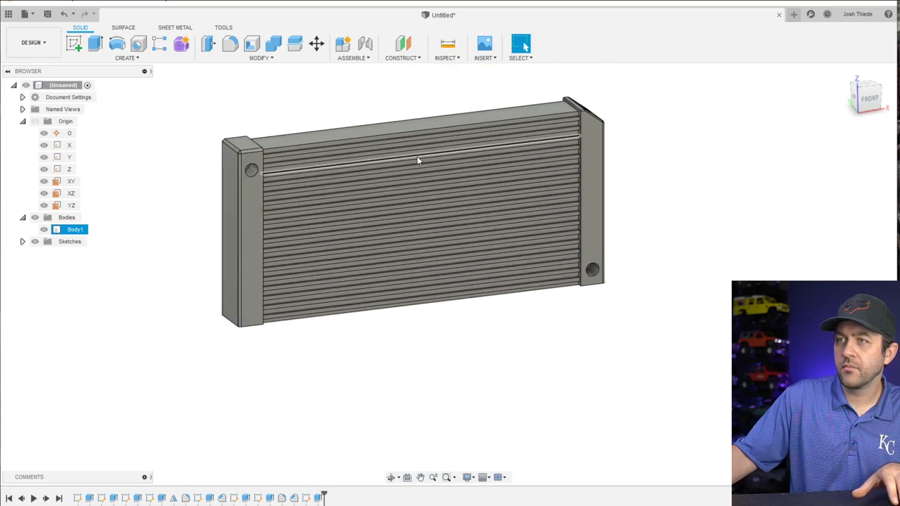
scroll(418, 157, up, 1)
middle_drag(418, 157, 414, 207)
Export Body1 as a binary STL with medium refinement, named 75mm Radiator, into the 3D Printing Files folder
right_click(78, 230)
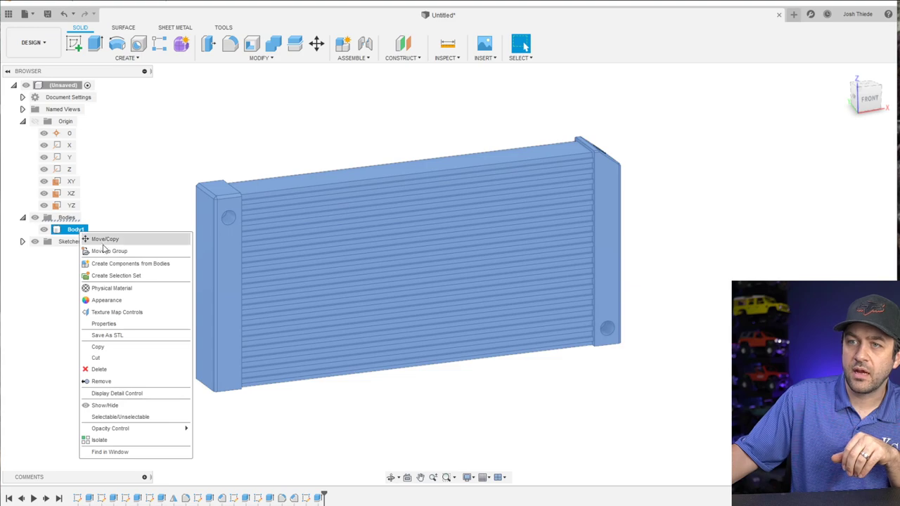
click(121, 335)
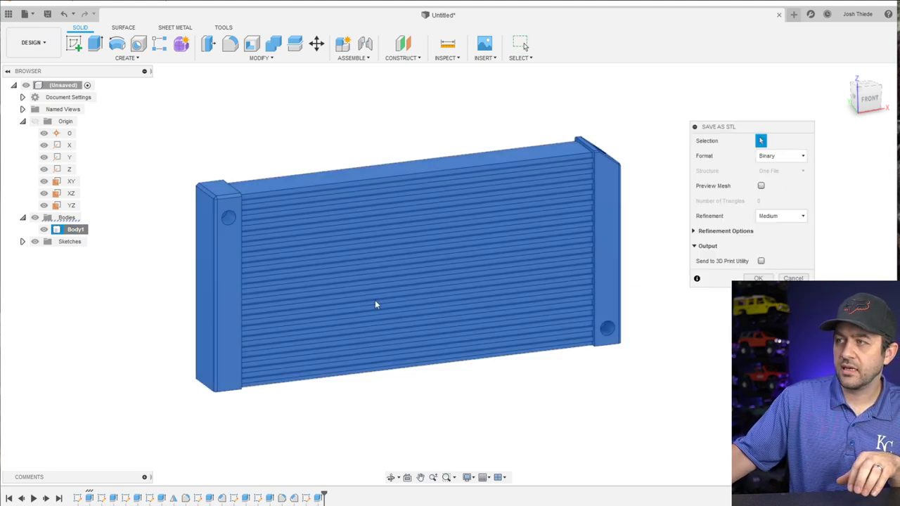
key(Return)
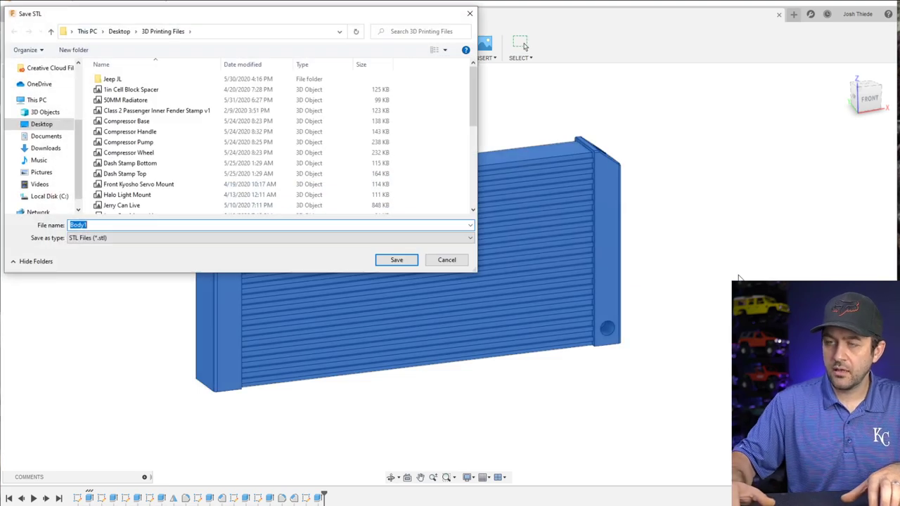
text(75mm Radiator)
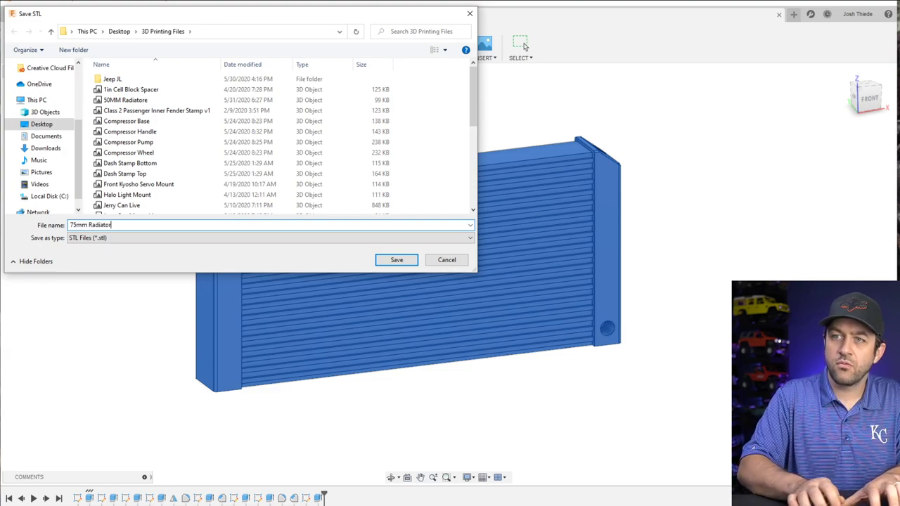
key(Return)
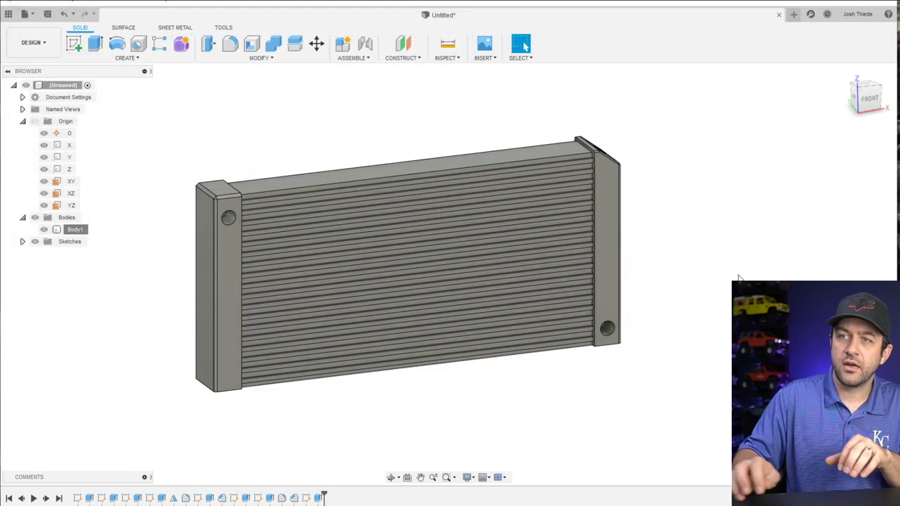
Set the base sketch rectangle's width to 100 mm, finish the sketch and inspect the radiator's front and underside
right_click(79, 497)
click(105, 396)
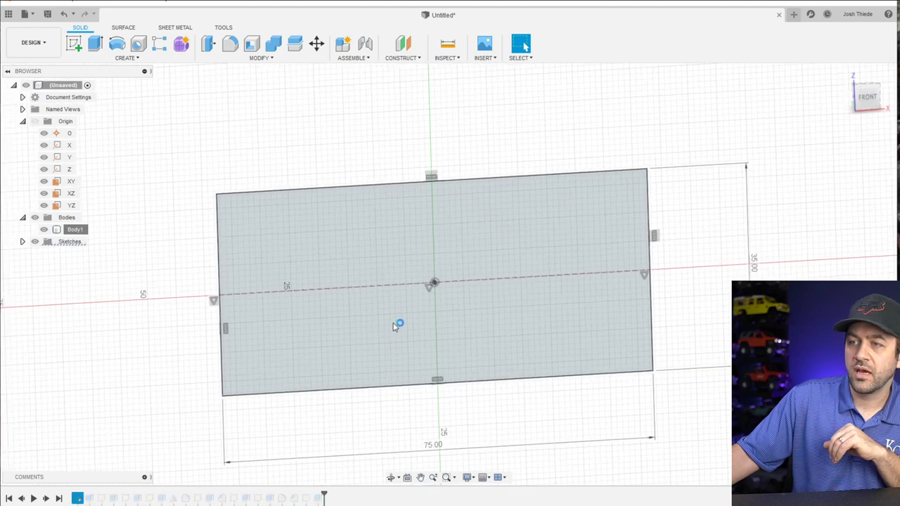
double_click(453, 468)
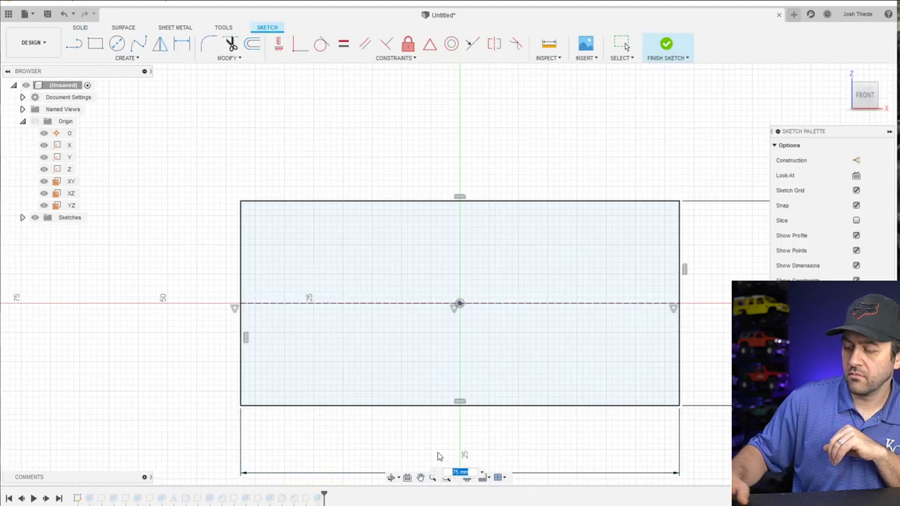
text(100)
key(Return)
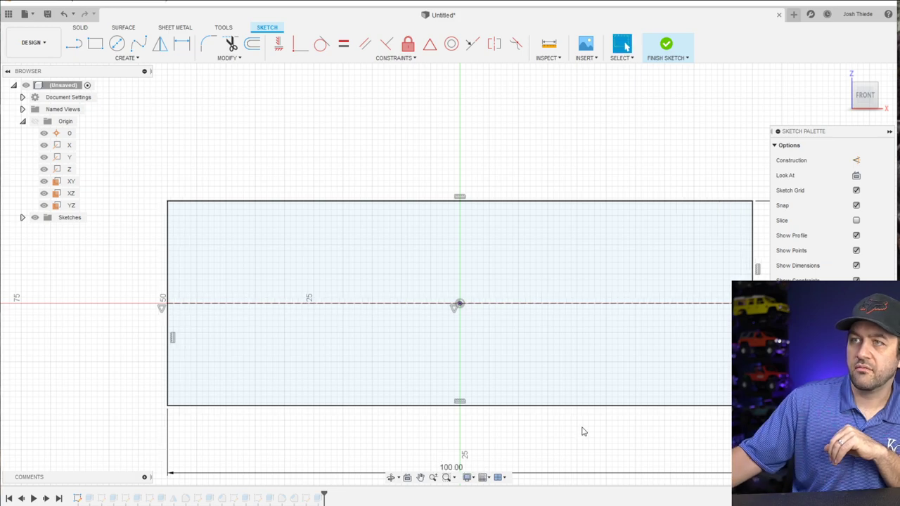
click(671, 44)
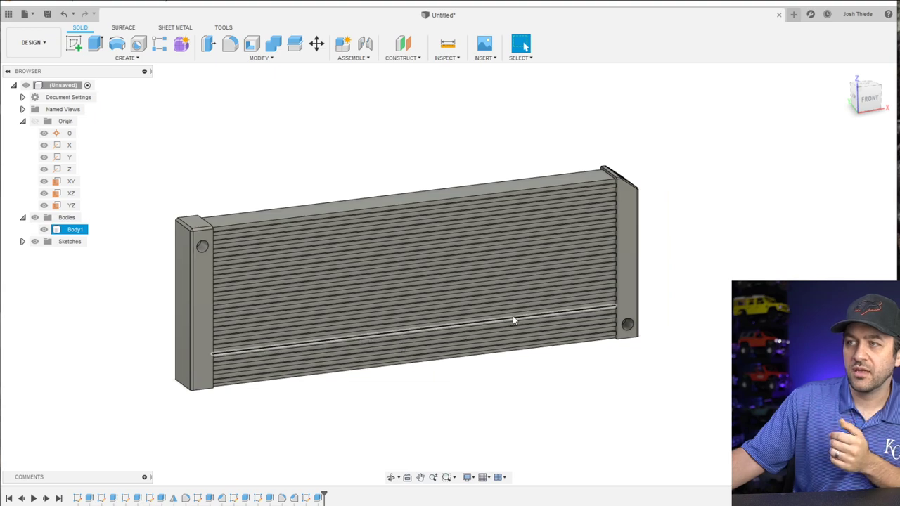
click(478, 369)
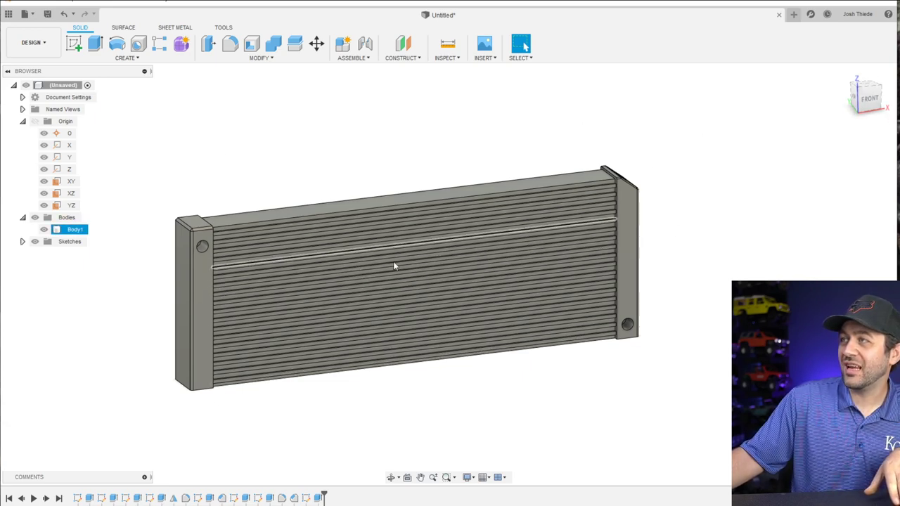
mouse_move(338, 275)
shift+middle_down()
mouse_move(436, 255)
mouse_move(470, 183)
mouse_move(473, 232)
mouse_move(473, 167)
mouse_move(468, 274)
mouse_move(303, 270)
mouse_move(438, 260)
mouse_move(291, 261)
mouse_move(322, 243)
shift+middle_up()
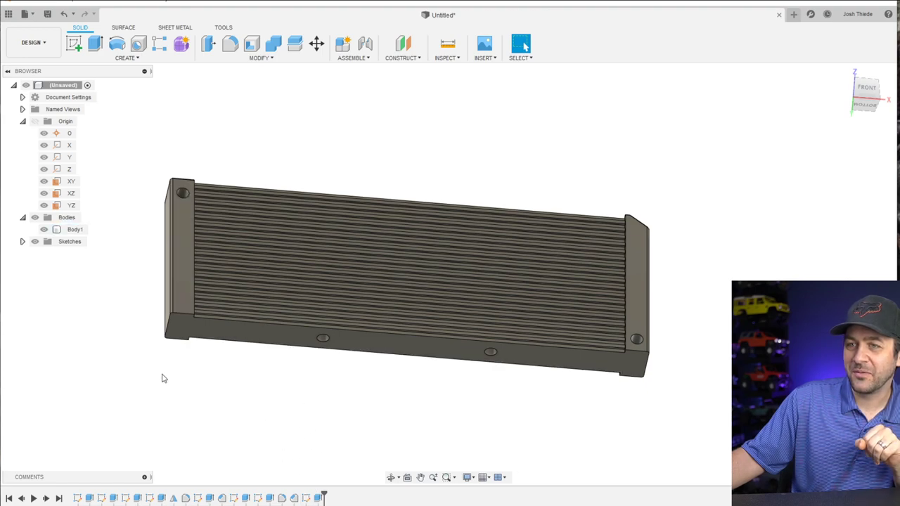
Edit the base sketch again, set the rectangle's width to 60 mm and finish the sketch
right_click(77, 498)
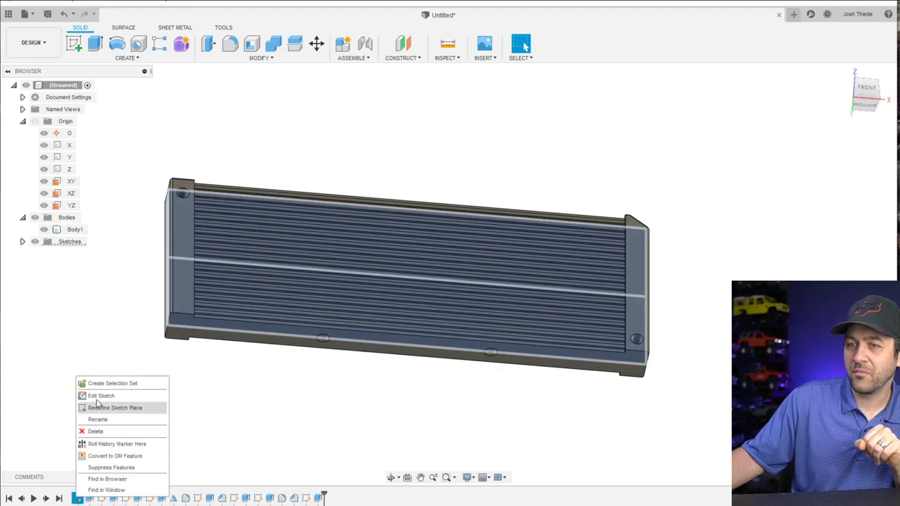
click(98, 397)
double_click(419, 349)
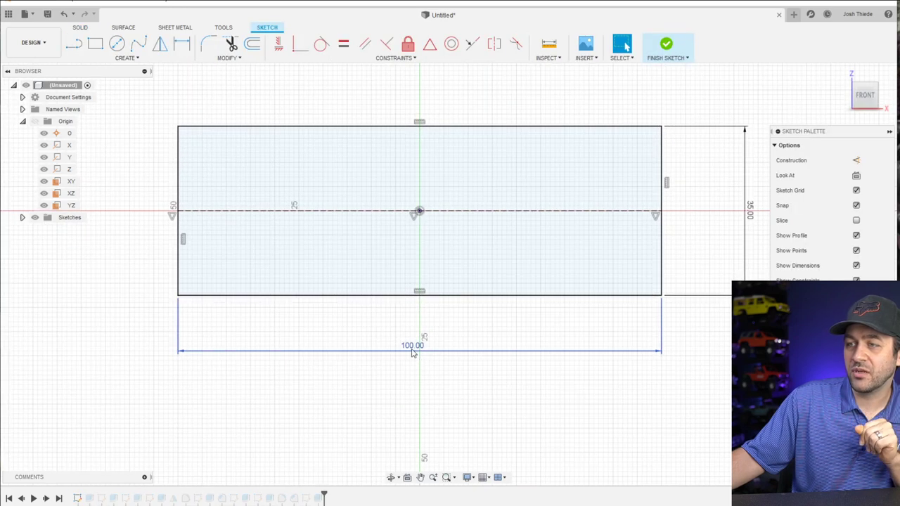
text(60)
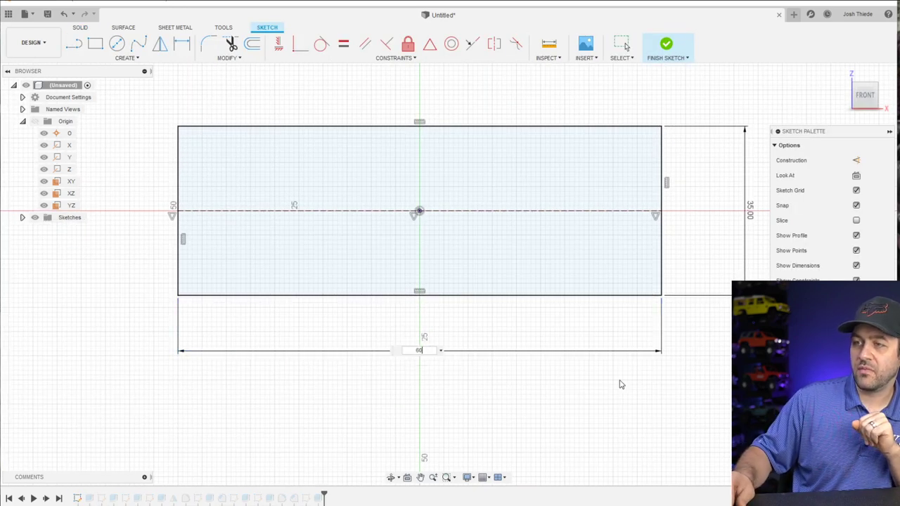
key(Return)
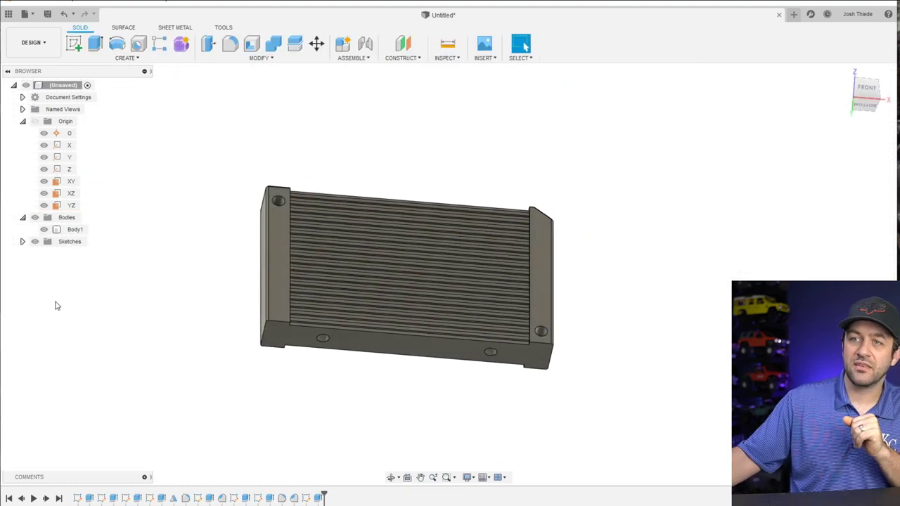
Export Body1 as a binary STL with medium refinement into the 3D Printing Files folder, with a file name beginning 60mm
right_click(75, 229)
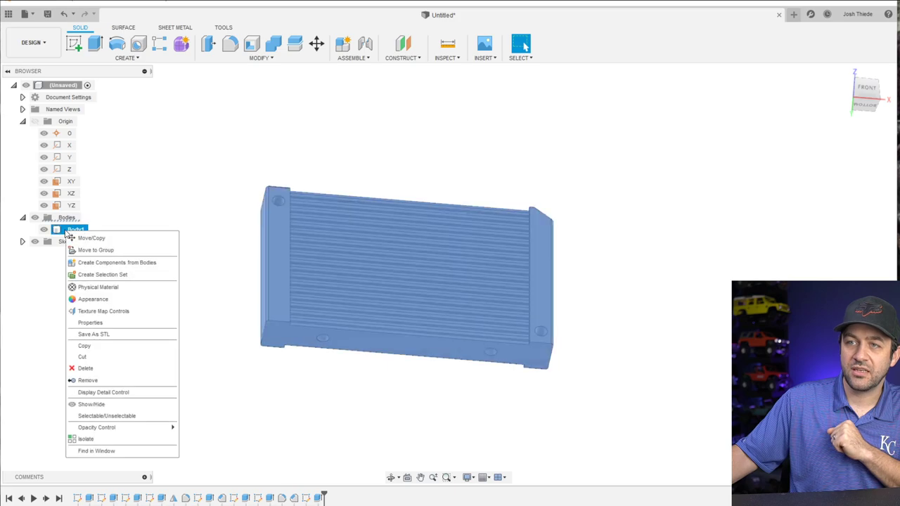
click(93, 334)
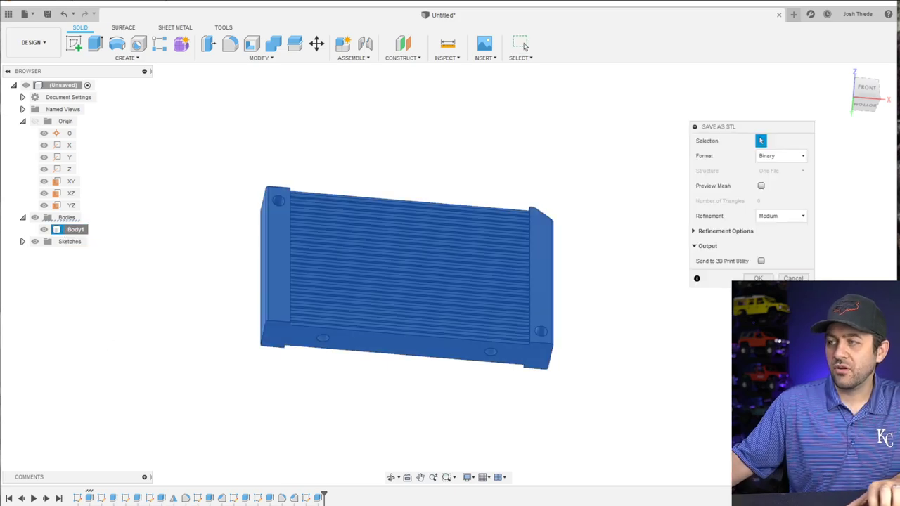
click(758, 278)
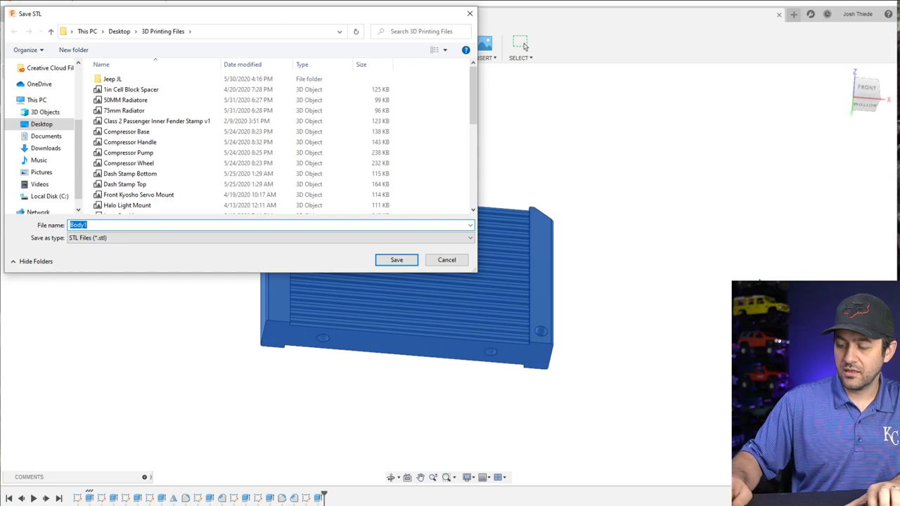
text(60mm Radiator)
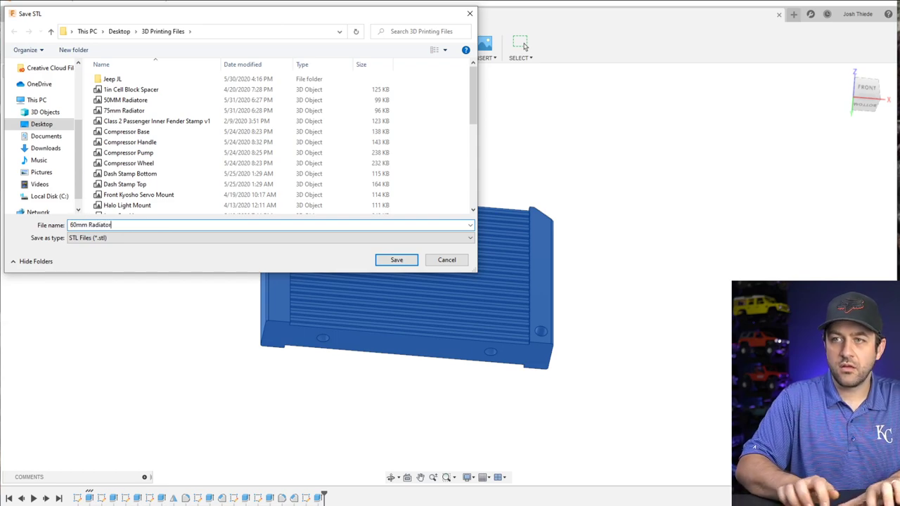
key(Return)
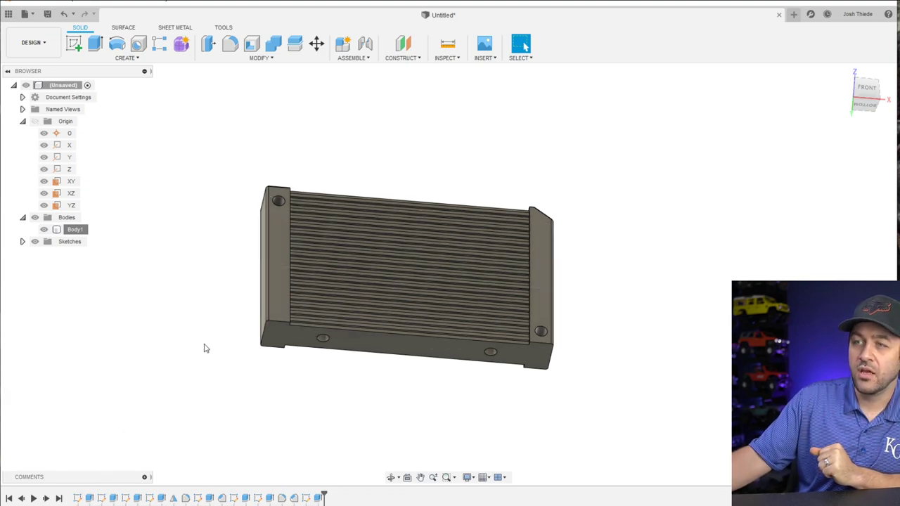
Examine the radiator's raised fins, chamfered end tank and holes up close from the front and side
middle_drag(366, 191, 367, 265)
scroll(362, 265, up, 4)
scroll(360, 264, up, 2)
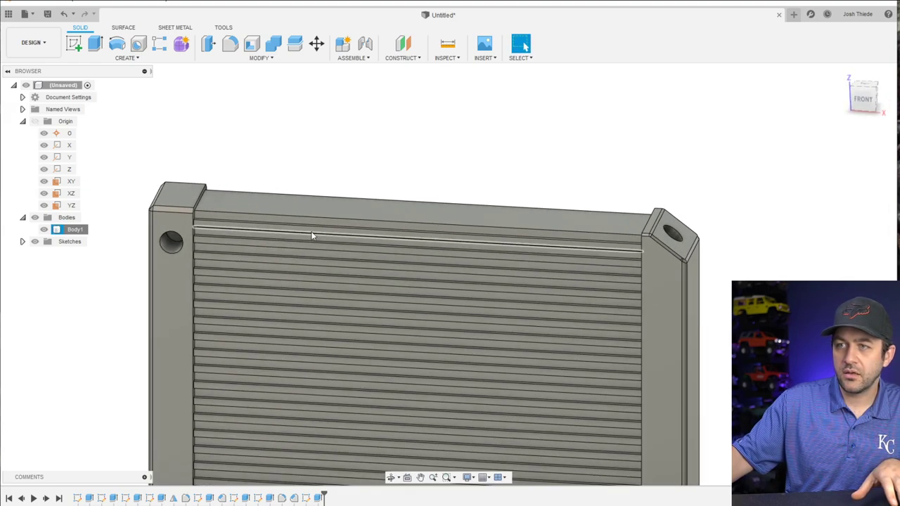
middle_drag(480, 303, 369, 169)
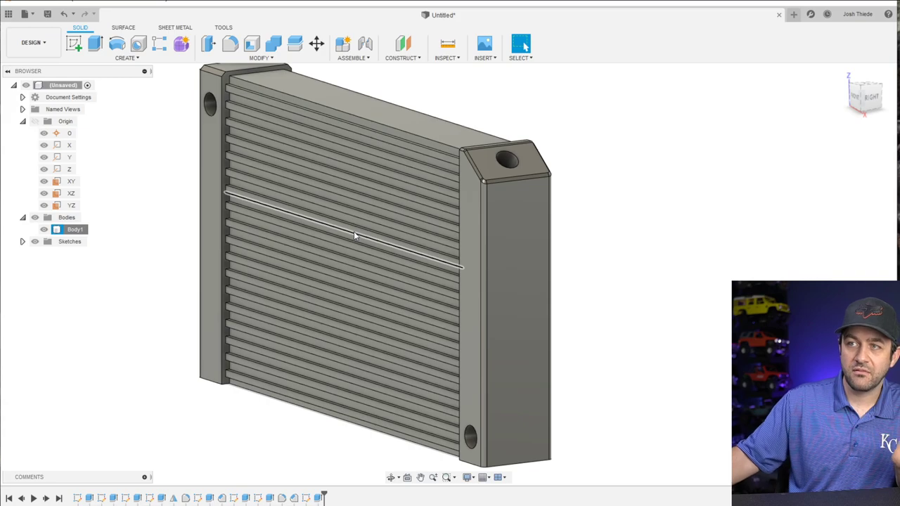
Examine the radiator's fins and end tanks from the front and the two mounting holes on its underside
scroll(373, 246, down, 3)
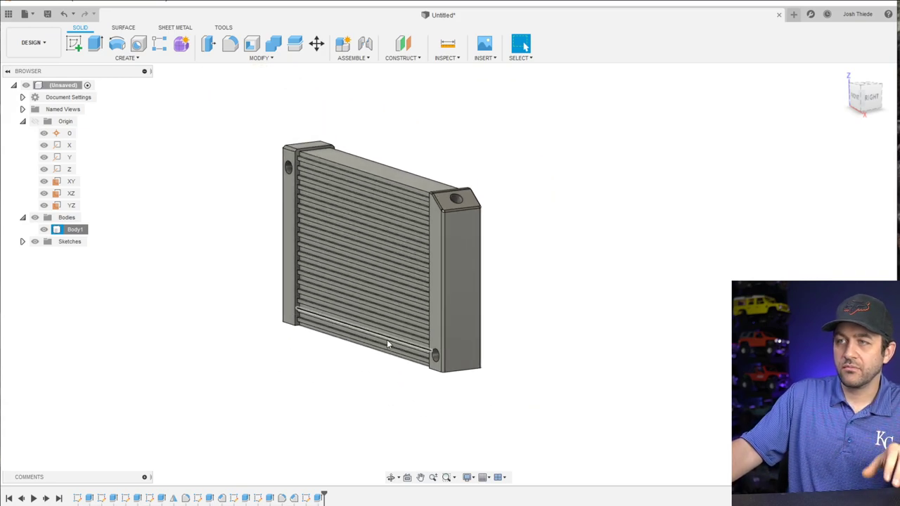
shift+middle_drag(298, 351, 278, 349)
key(Escape)
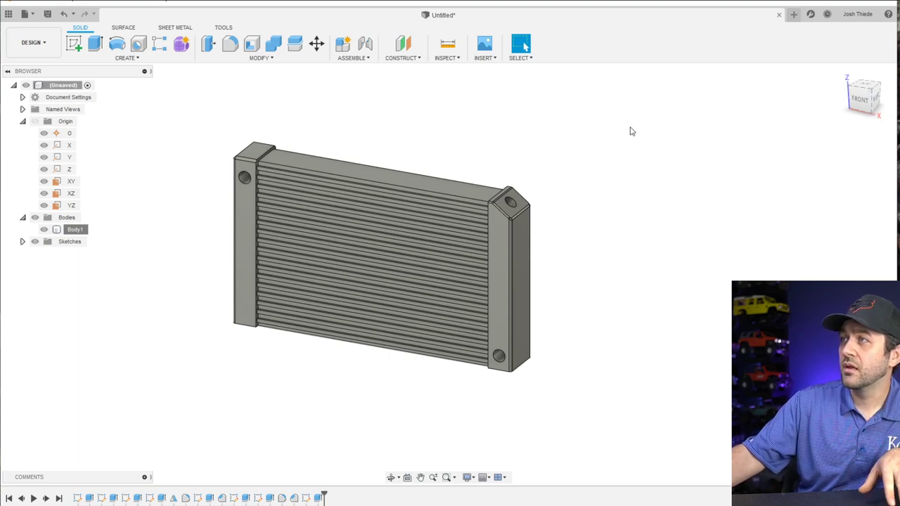
scroll(454, 179, up, 2)
scroll(440, 208, down, 2)
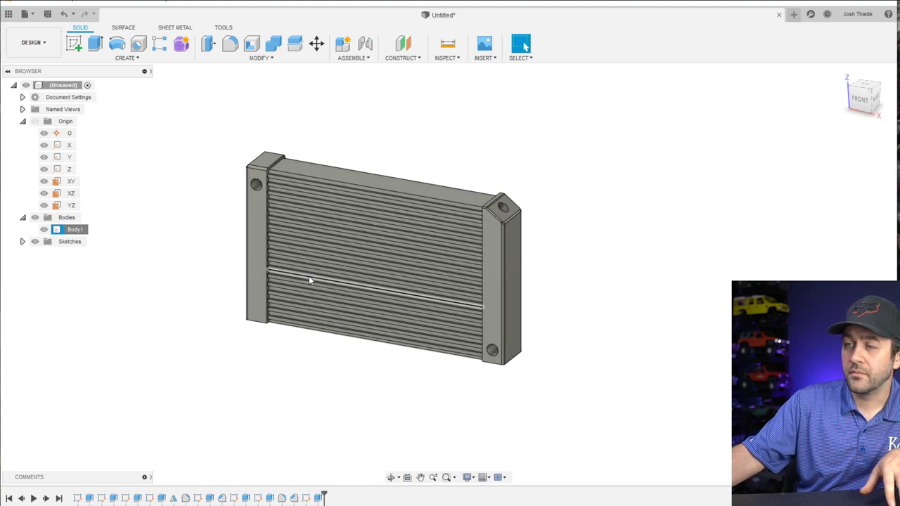
middle_drag(311, 277, 396, 217)
scroll(413, 194, up, 2)
middle_drag(422, 183, 370, 305)
middle_drag(410, 269, 398, 226)
shift+middle_drag(333, 298, 361, 296)
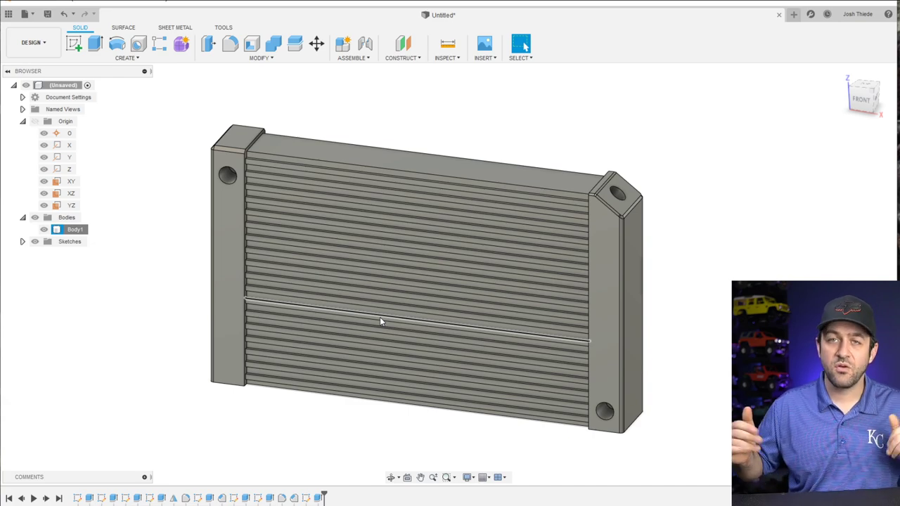
shift+middle_drag(432, 372, 449, 310)
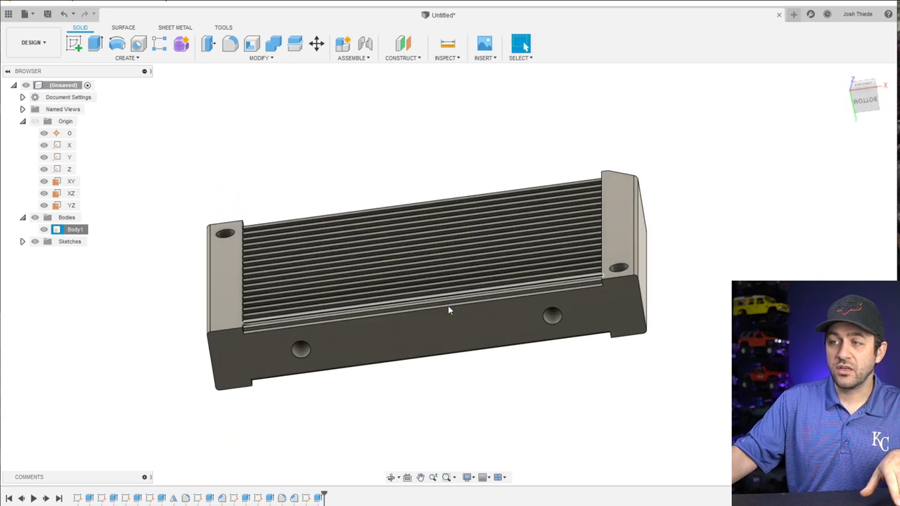
click(305, 352)
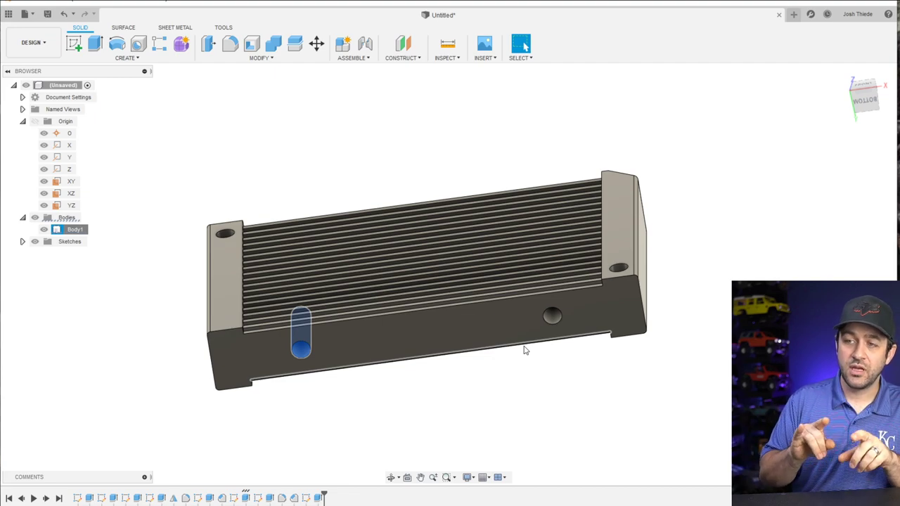
Edit the base sketch, set the rectangle's width to 200 mm, finish the sketch and inspect the radiator's underside and front
right_click(77, 497)
click(107, 398)
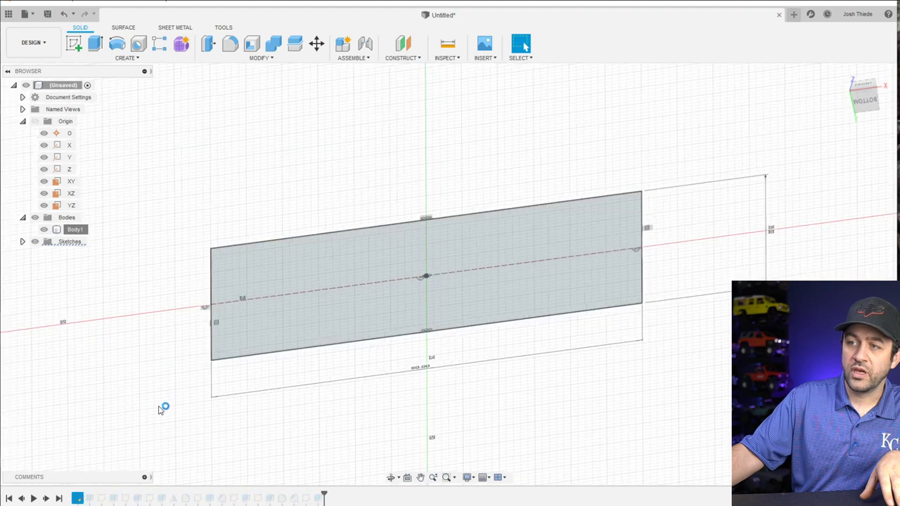
double_click(406, 332)
text(200)
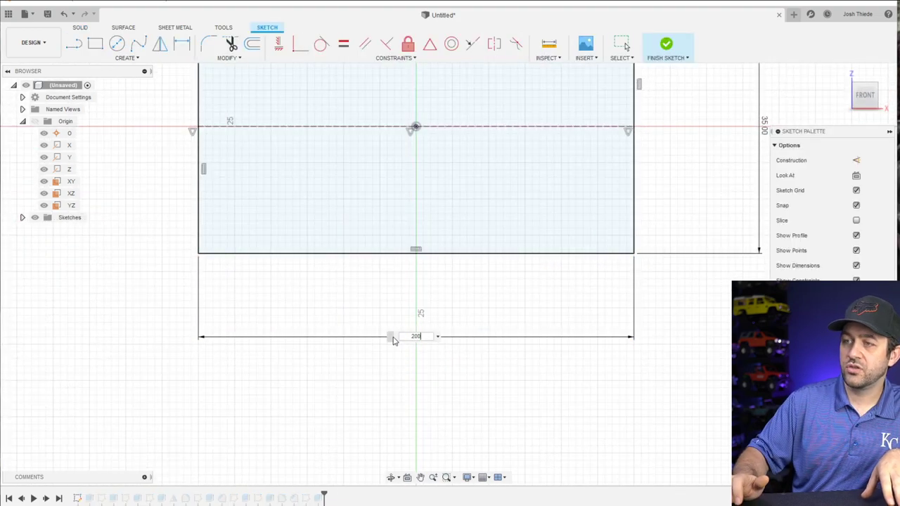
key(Return)
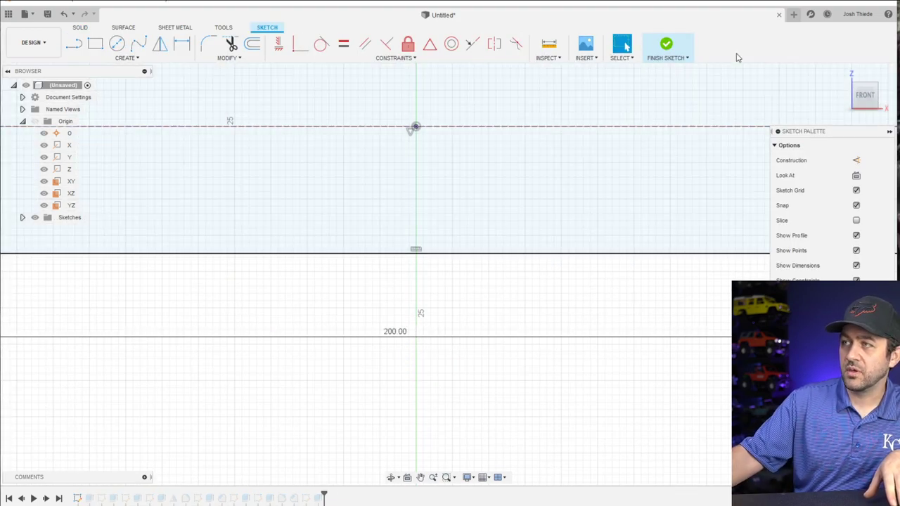
click(668, 46)
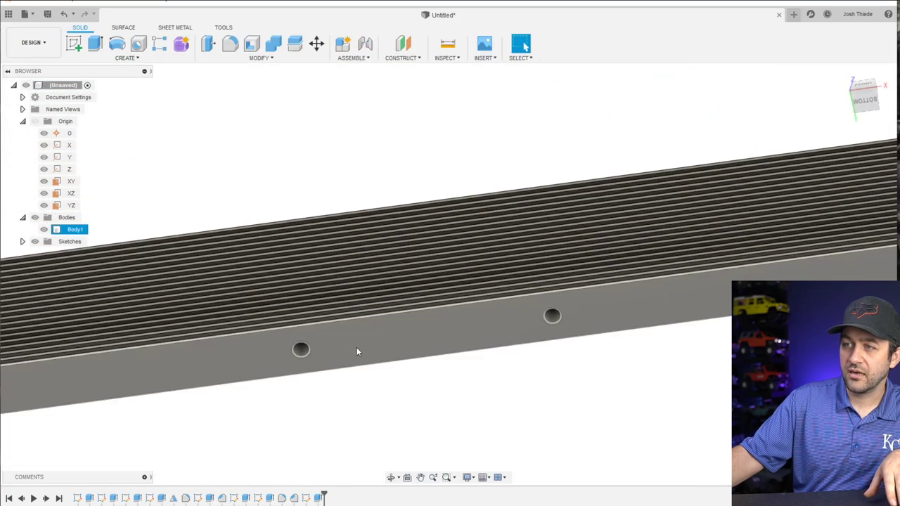
scroll(373, 398, down, 2)
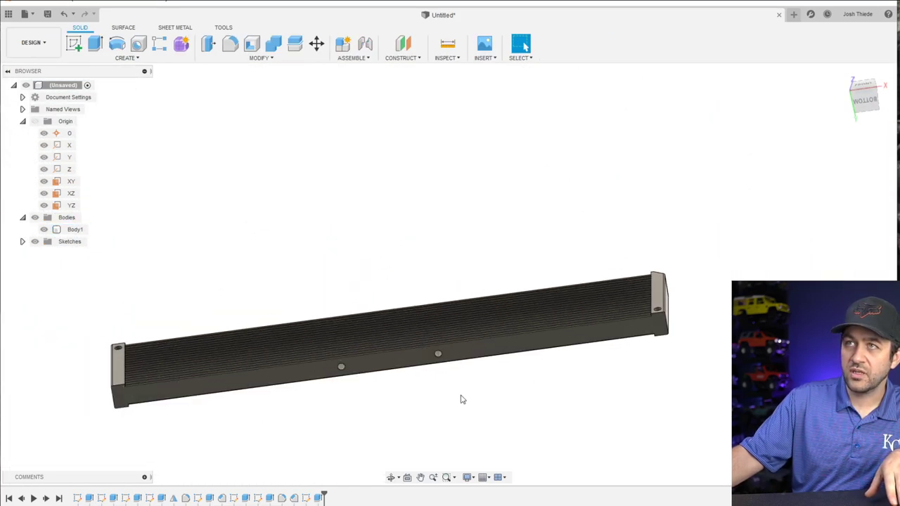
scroll(444, 412, up, 2)
scroll(442, 408, up, 2)
shift+middle_drag(426, 333, 434, 374)
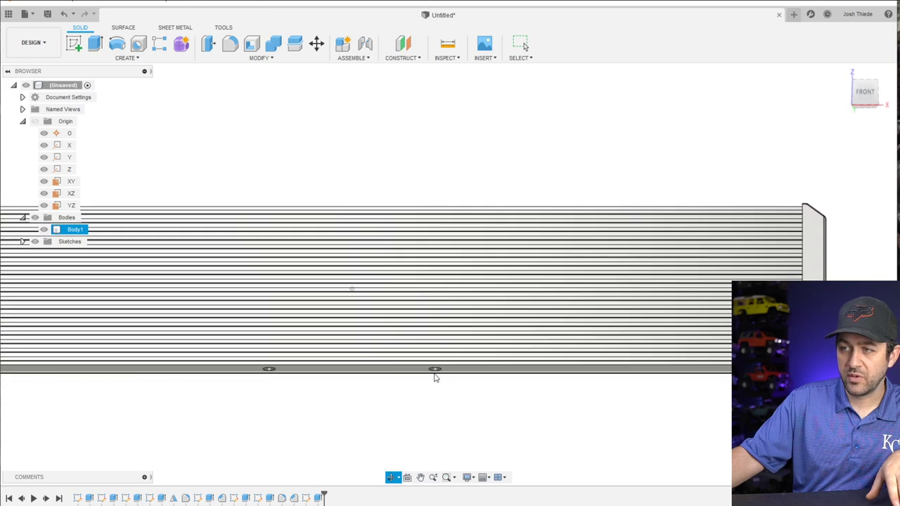
scroll(424, 379, down, 4)
click(424, 383)
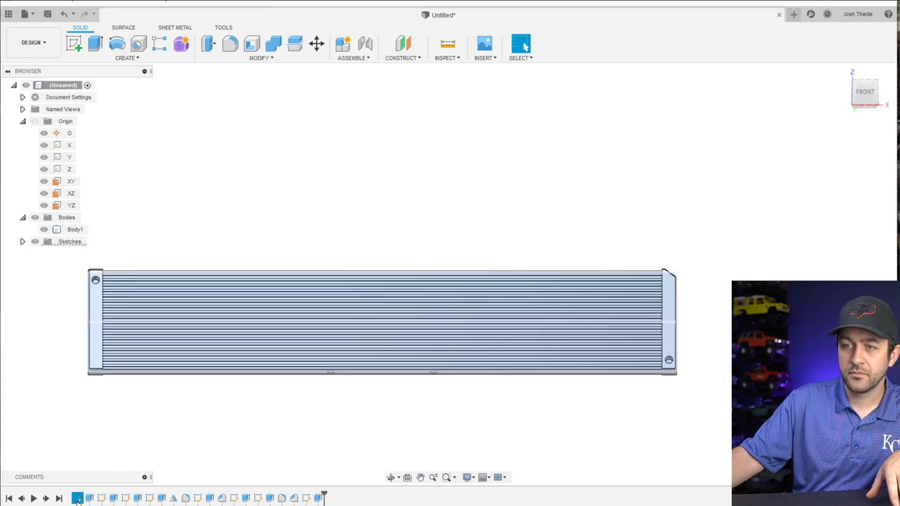
Edit the base sketch again, set the rectangle's width to 80 mm, finish the sketch and inspect the radiator from both sides
right_click(77, 498)
click(98, 400)
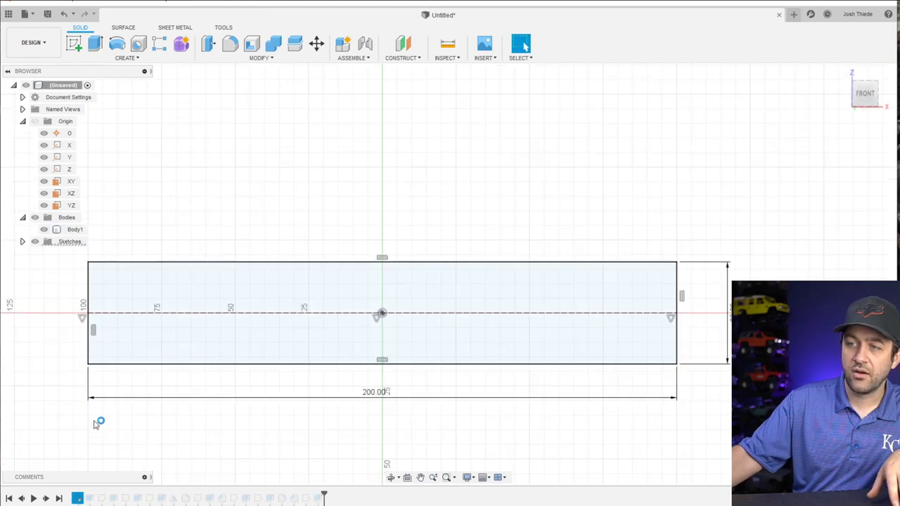
double_click(359, 388)
text(80)
key(Return)
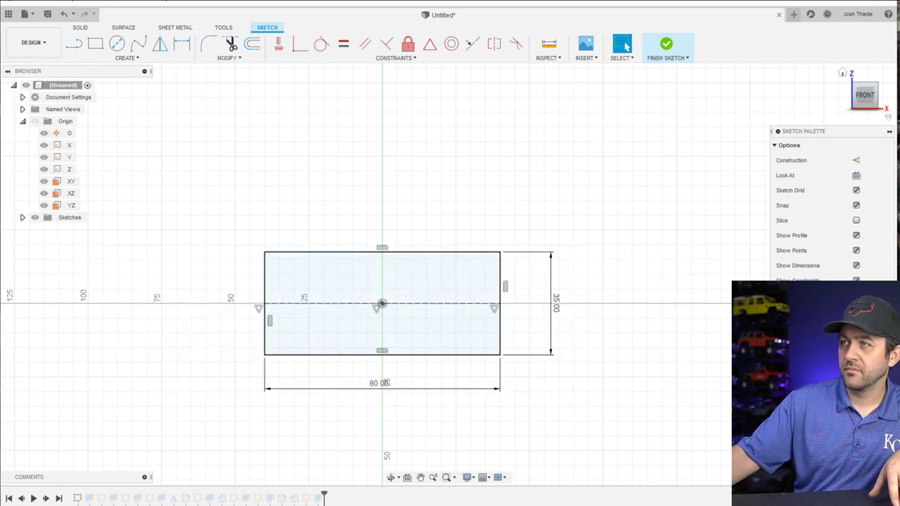
click(686, 48)
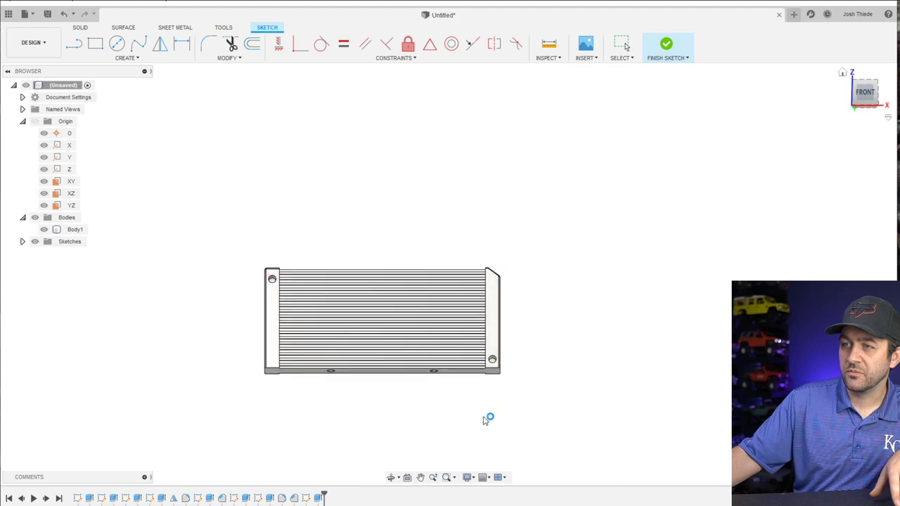
shift+middle_drag(417, 408, 390, 428)
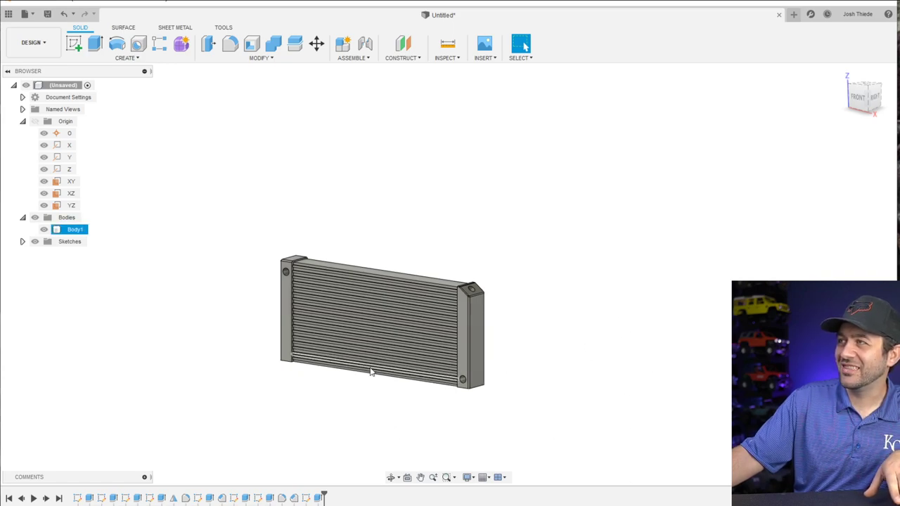
shift+middle_drag(297, 360, 402, 351)
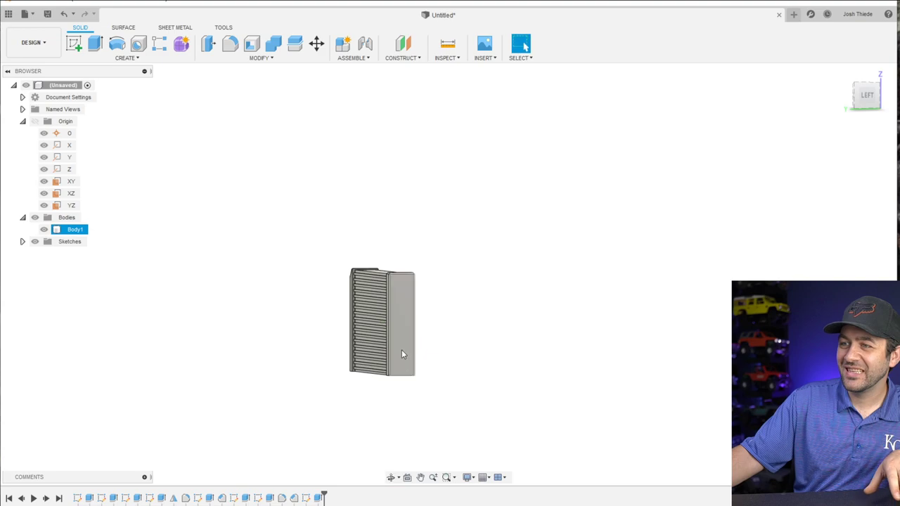
scroll(402, 351, up, 4)
shift+middle_drag(401, 395, 373, 359)
scroll(373, 358, down, 5)
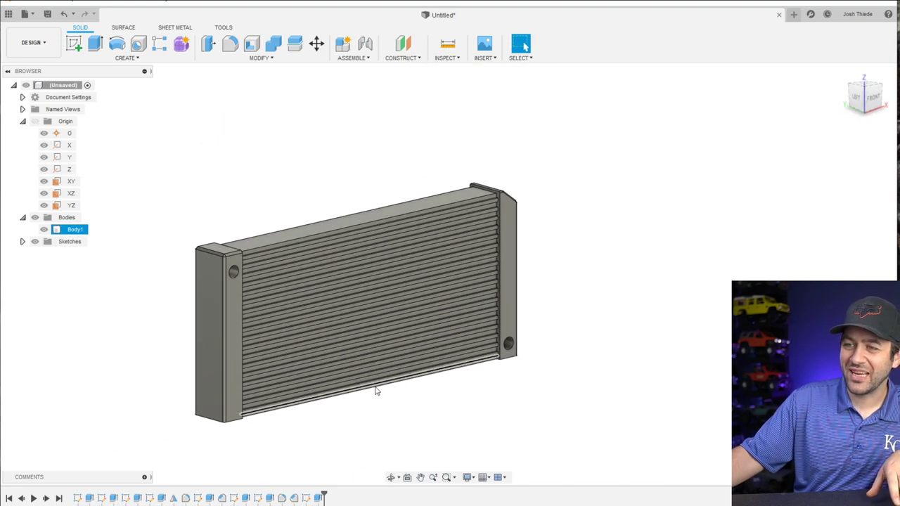
shift+middle_drag(426, 407, 422, 363)
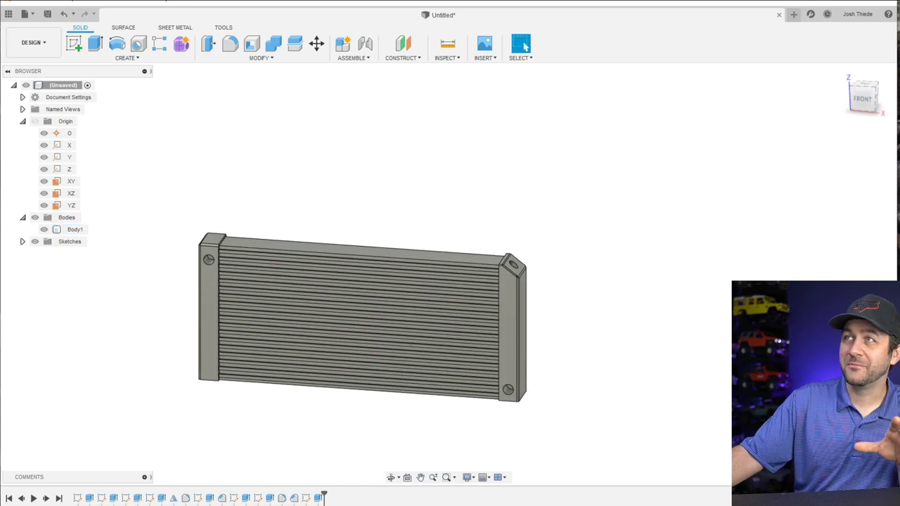
Start a new design and construct a plane offset 62.5 mm from the YZ origin plane
click(793, 14)
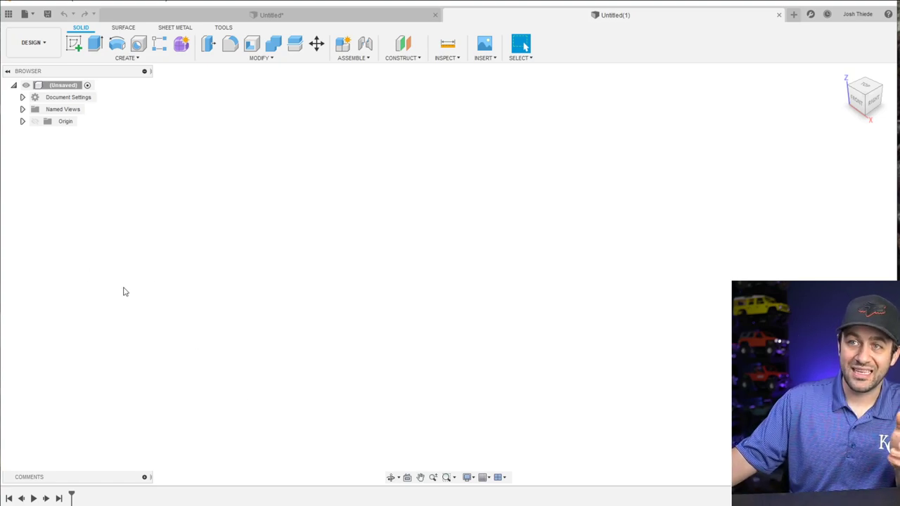
click(74, 44)
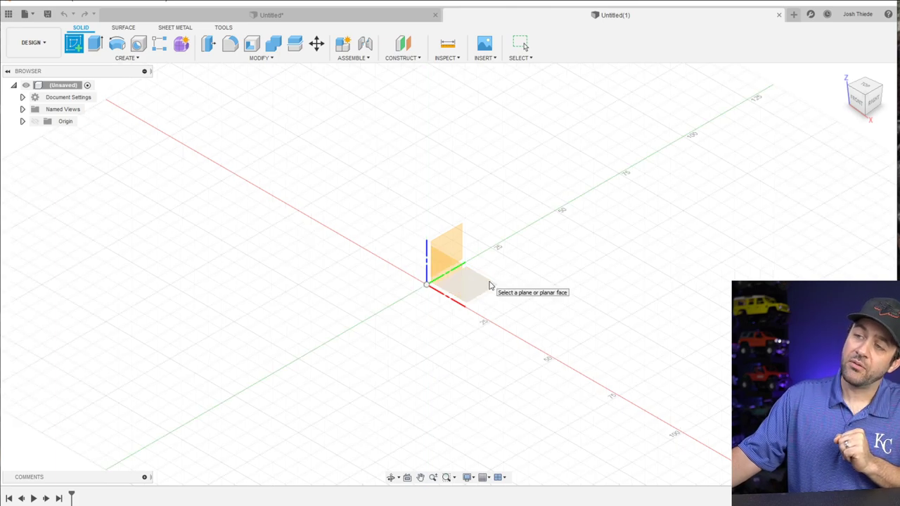
key(Escape)
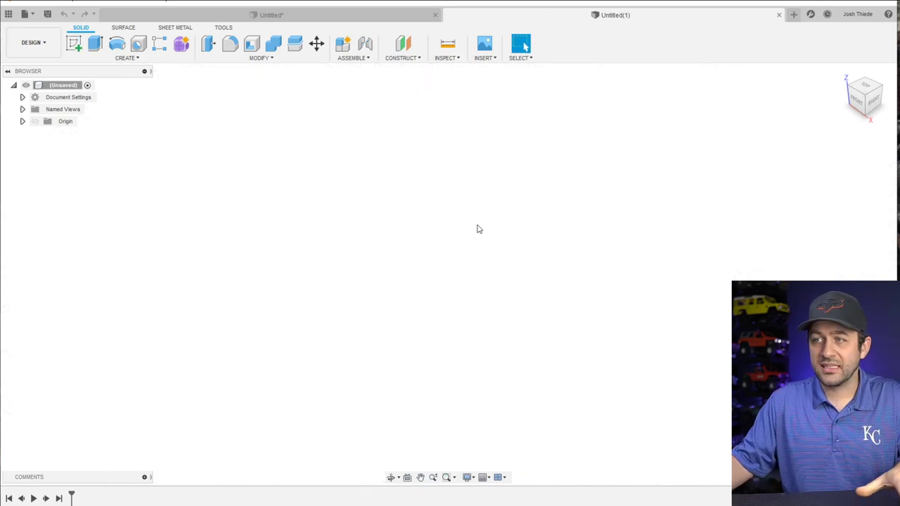
click(417, 60)
click(421, 72)
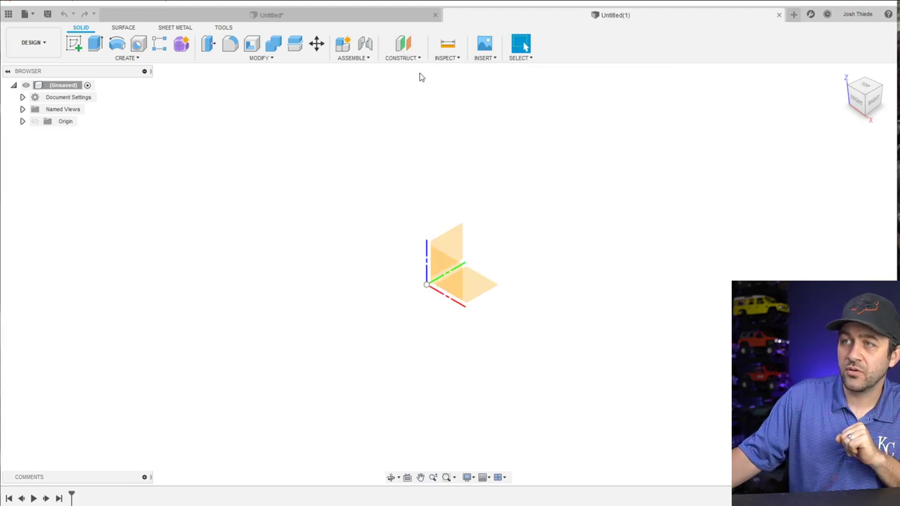
click(454, 237)
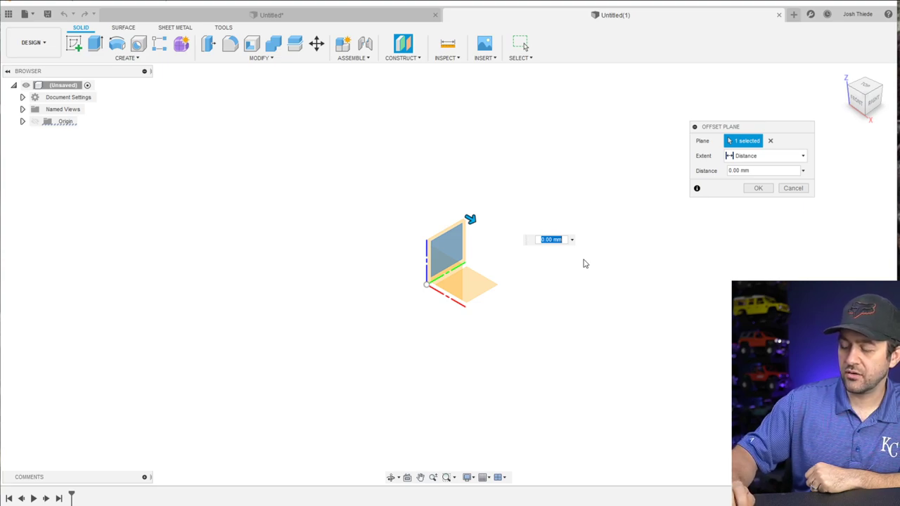
text(125)
key(Return)
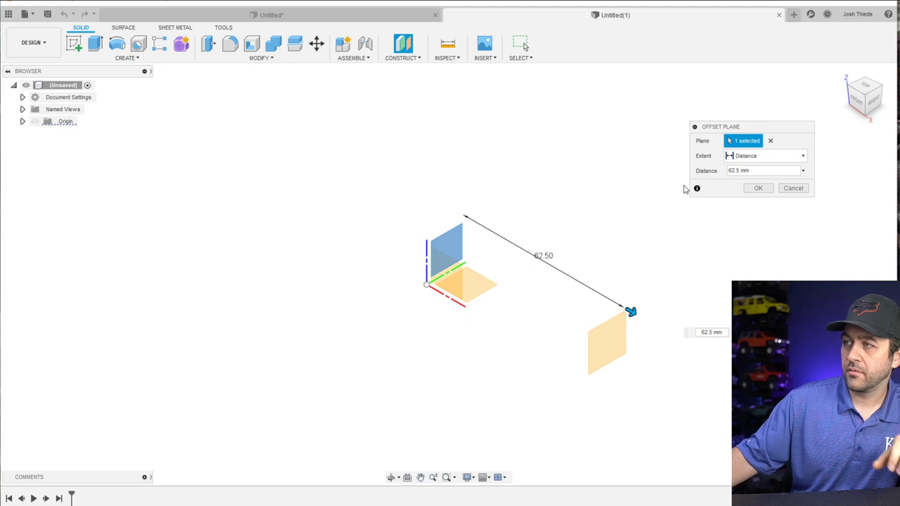
click(757, 187)
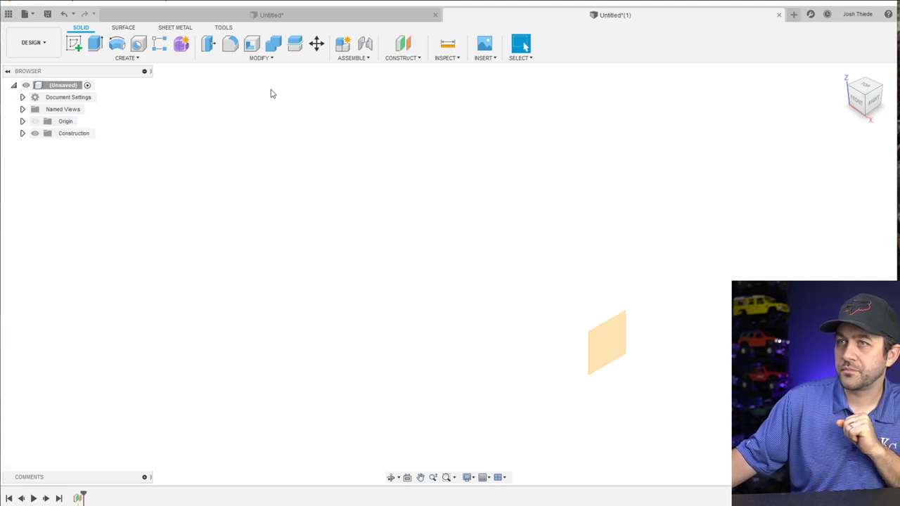
Sketch a closed four-sided profile on the offset plane with a 50 mm base centred on the origin, a 150 mm vertical edge, a shorter top and a slanted side
click(74, 44)
click(613, 336)
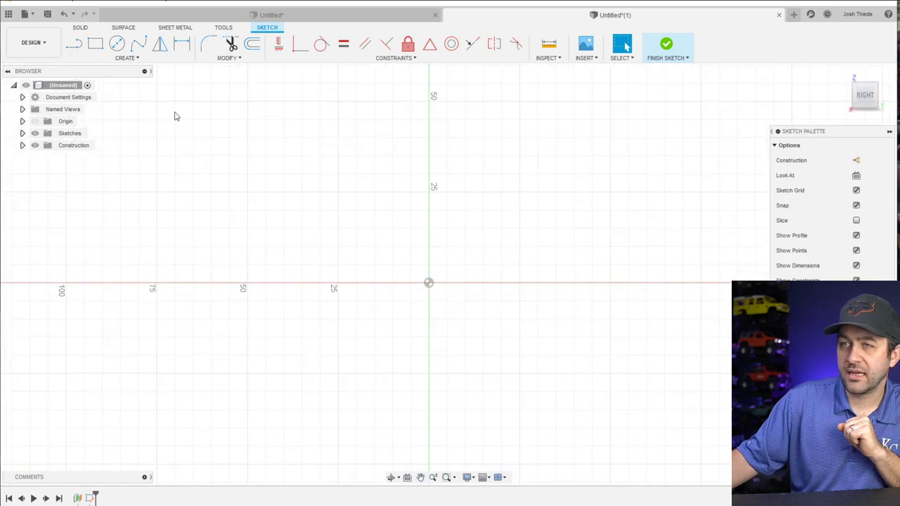
click(74, 44)
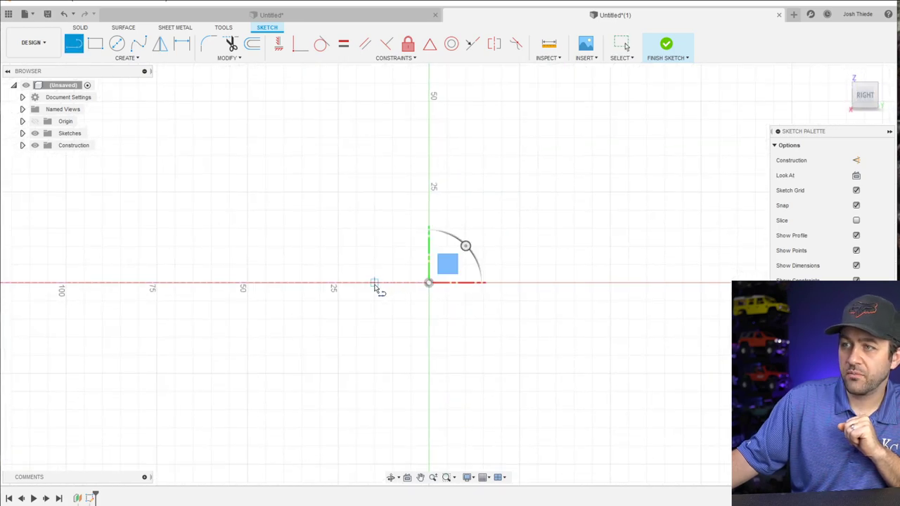
click(338, 283)
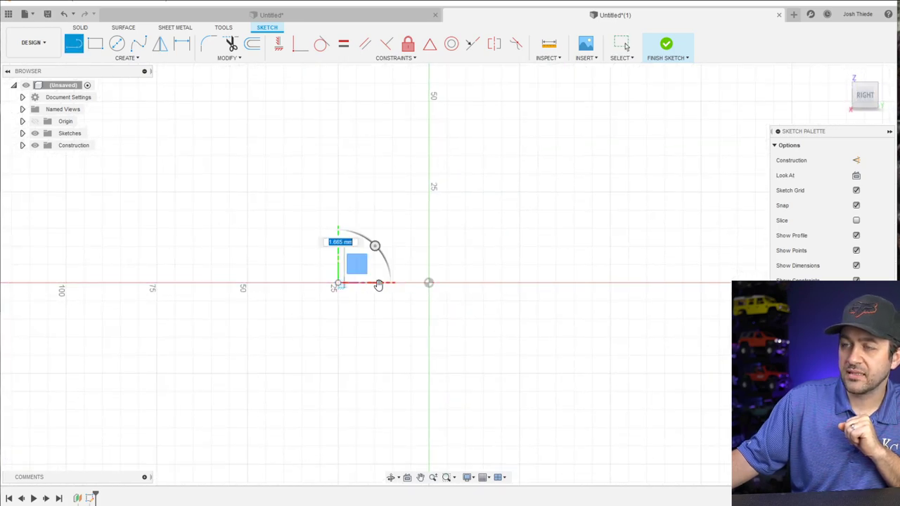
click(521, 284)
scroll(521, 288, down, 6)
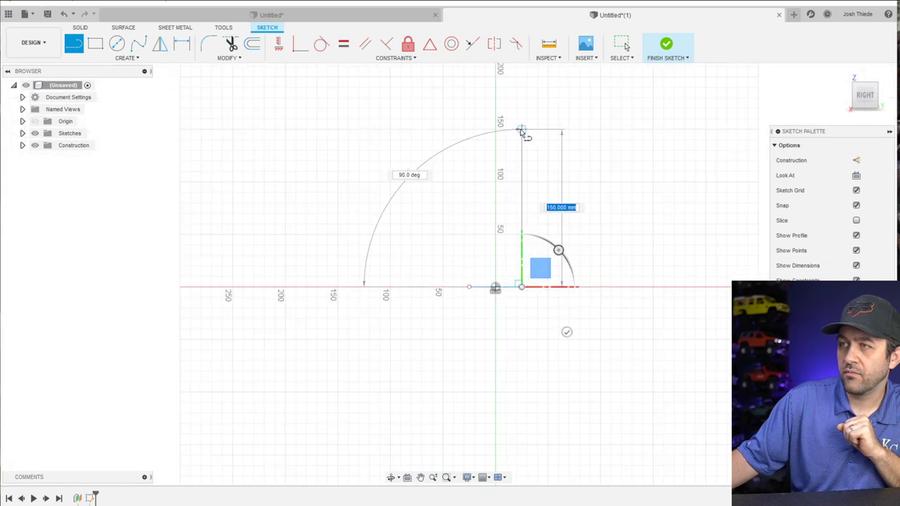
click(520, 128)
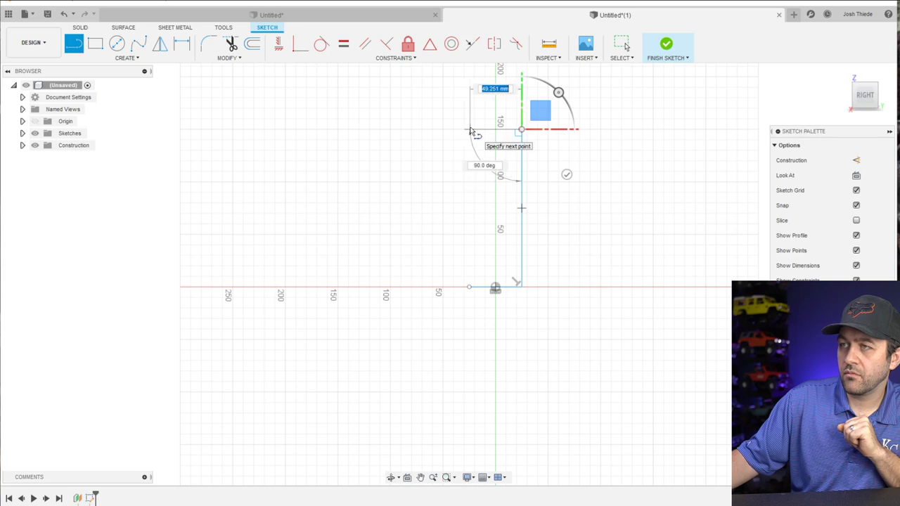
scroll(478, 133, up, 1)
click(487, 131)
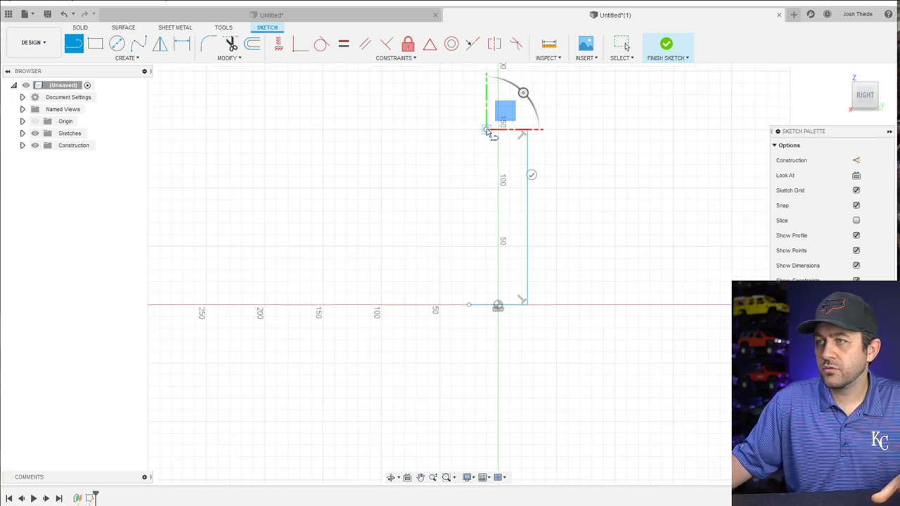
click(469, 305)
key(m)
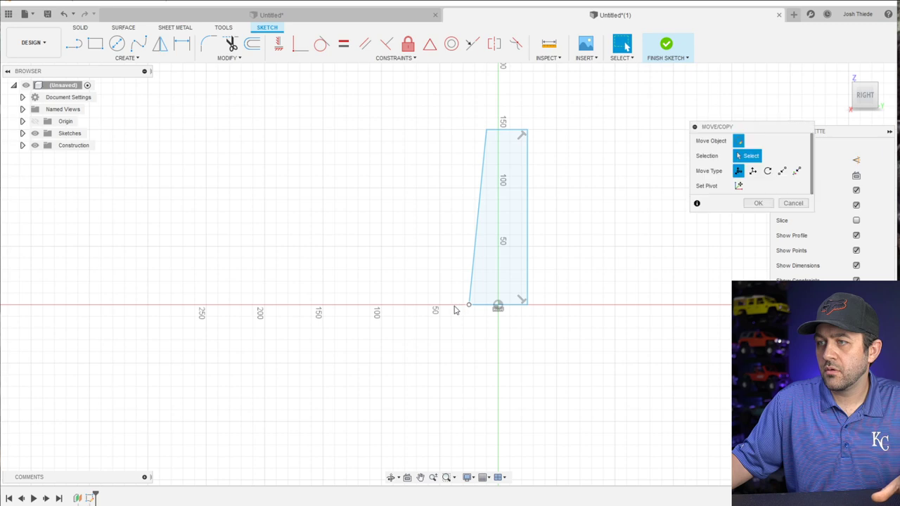
drag(472, 303, 452, 308)
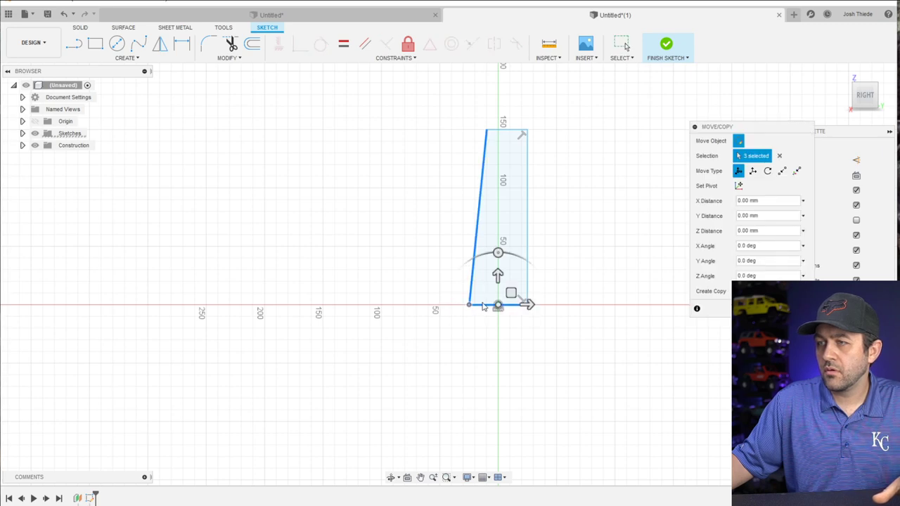
scroll(483, 307, up, 2)
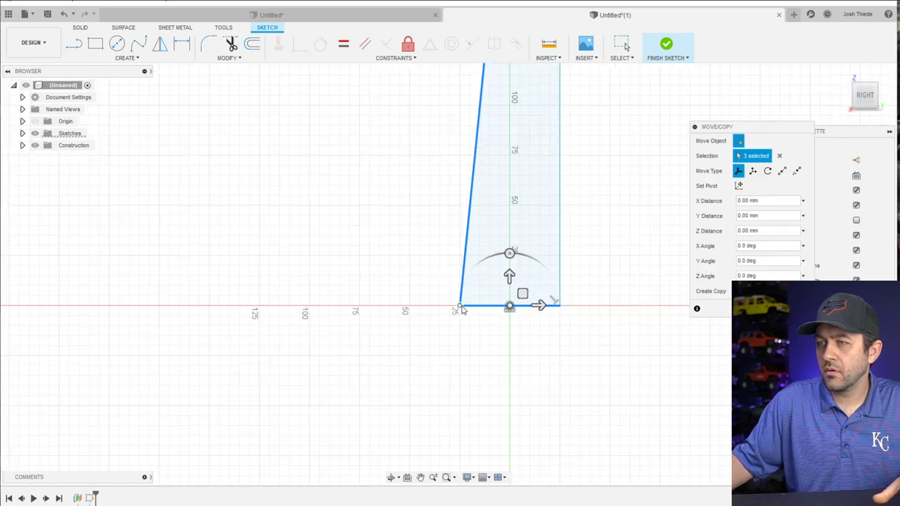
key(Escape)
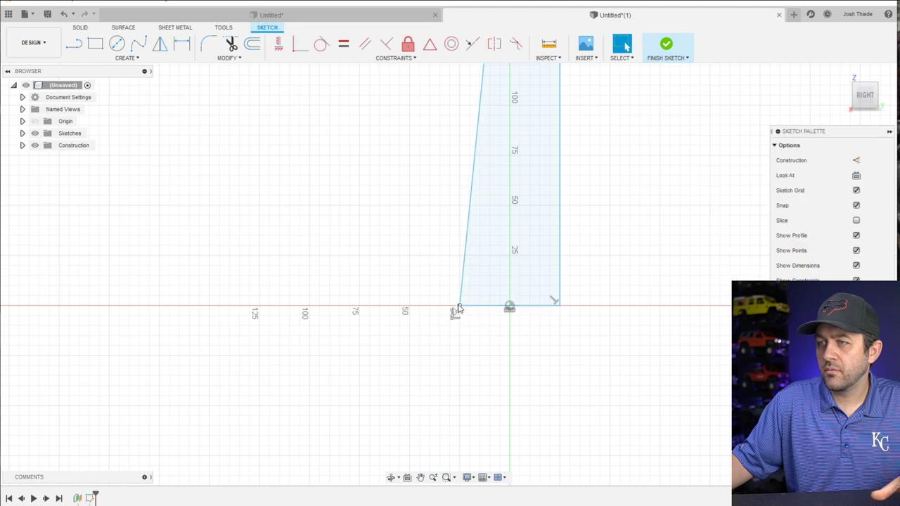
Stretch the profile's base outward at the slanted side and shift its vertical edge onto the sketch origin
drag(458, 310, 429, 312)
scroll(431, 316, down, 3)
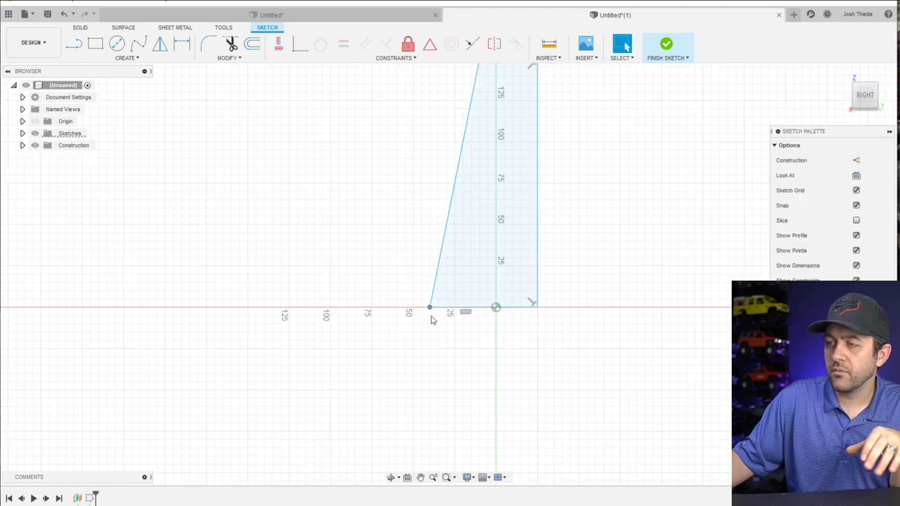
scroll(494, 228, up, 2)
click(498, 257)
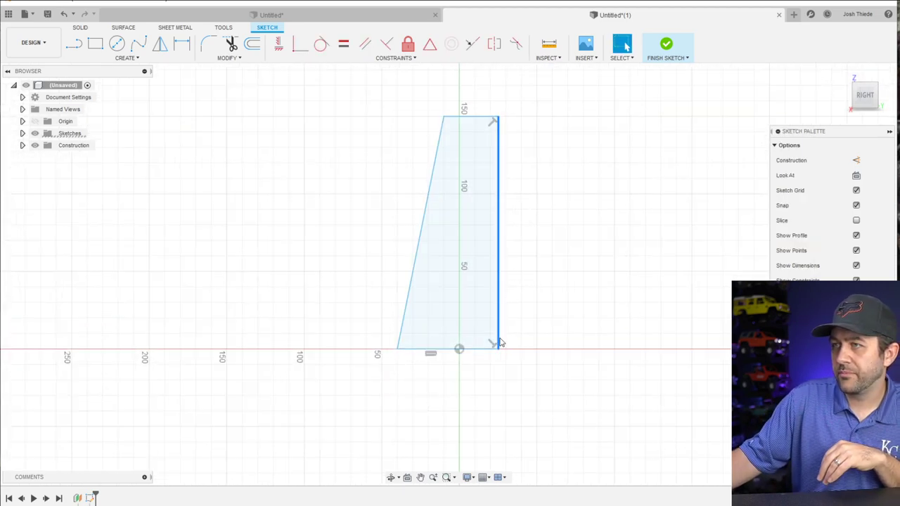
drag(495, 347, 459, 347)
scroll(481, 306, down, 2)
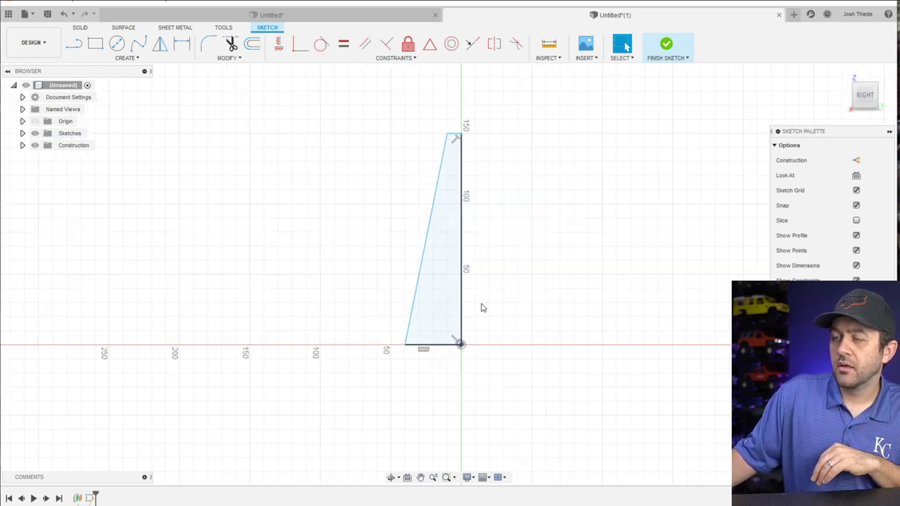
scroll(450, 218, down, 1)
scroll(450, 218, up, 3)
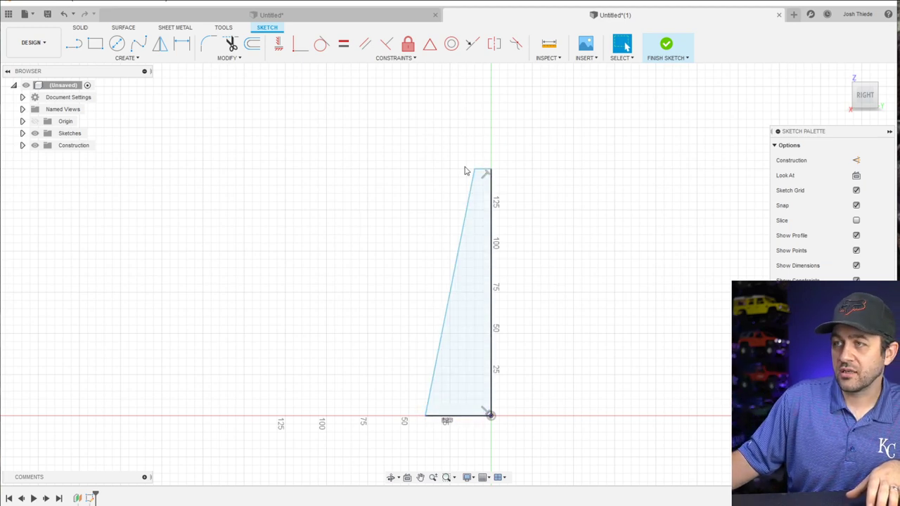
Pull both endpoints of the slanted side outward to widen the profile and dimension the top edge at 22 mm
drag(478, 175, 417, 170)
drag(424, 416, 352, 417)
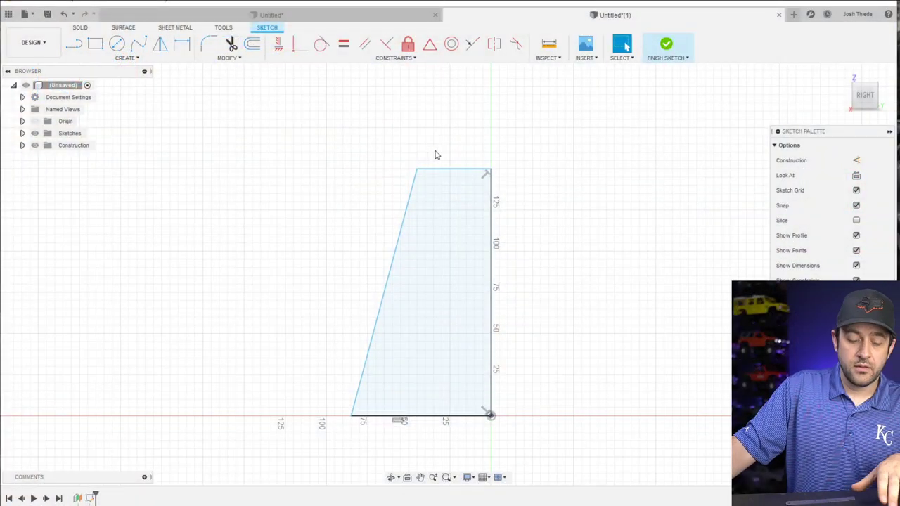
key(d)
click(452, 172)
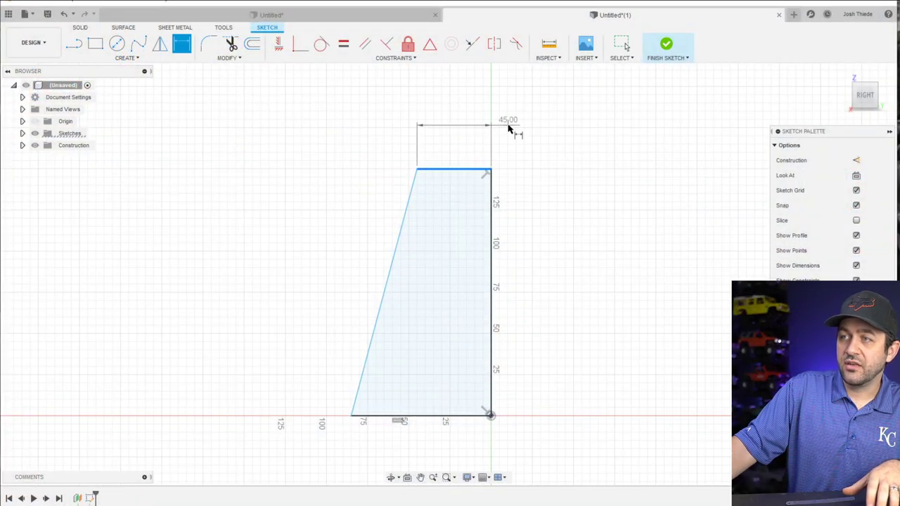
click(537, 125)
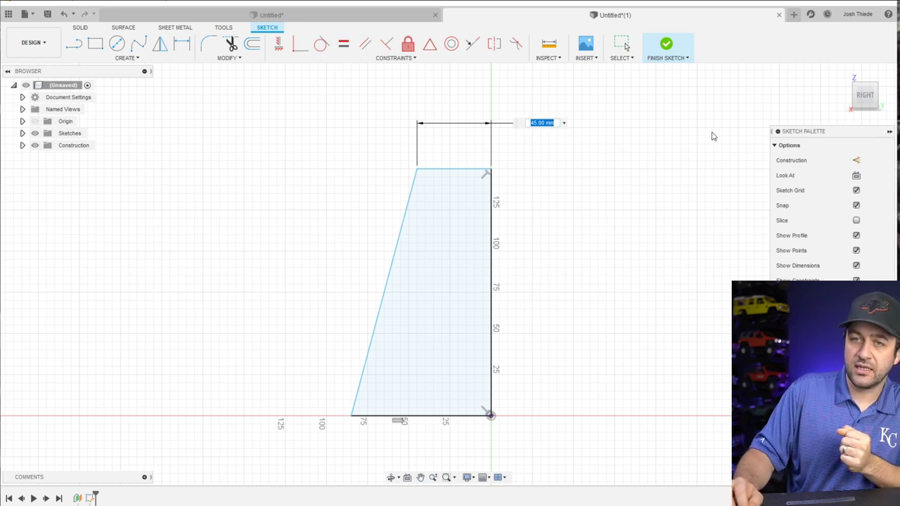
text(22)
key(Return)
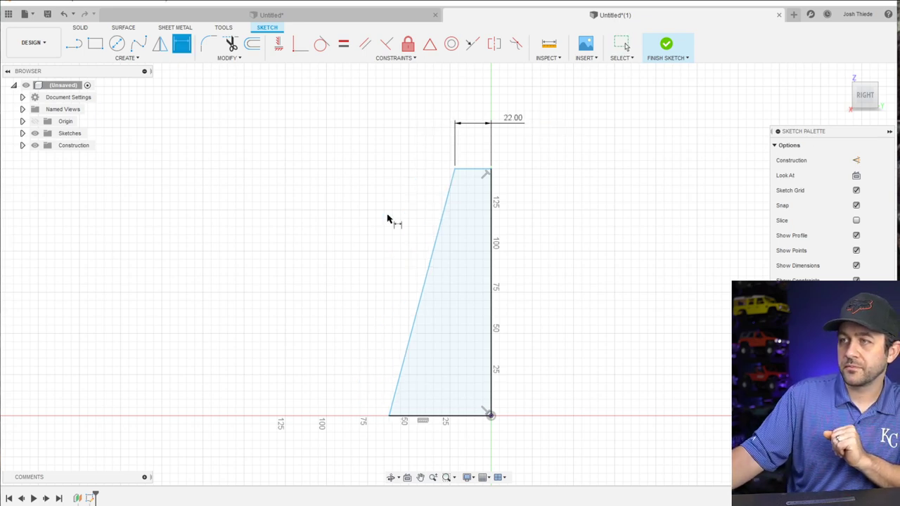
Set the top edge's dimension to 11 mm
scroll(473, 241, up, 2)
scroll(453, 302, down, 3)
scroll(454, 303, down, 1)
middle_drag(443, 422, 434, 333)
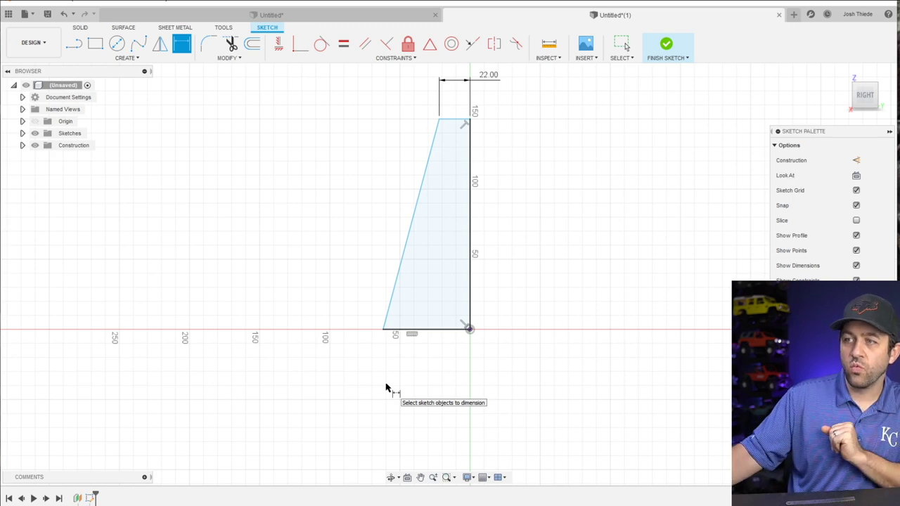
scroll(316, 361, up, 2)
scroll(462, 305, down, 3)
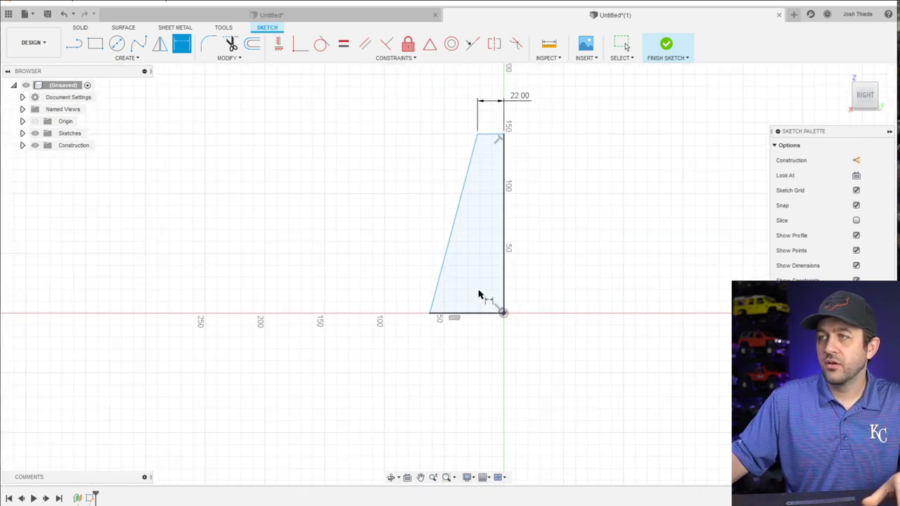
key(Escape)
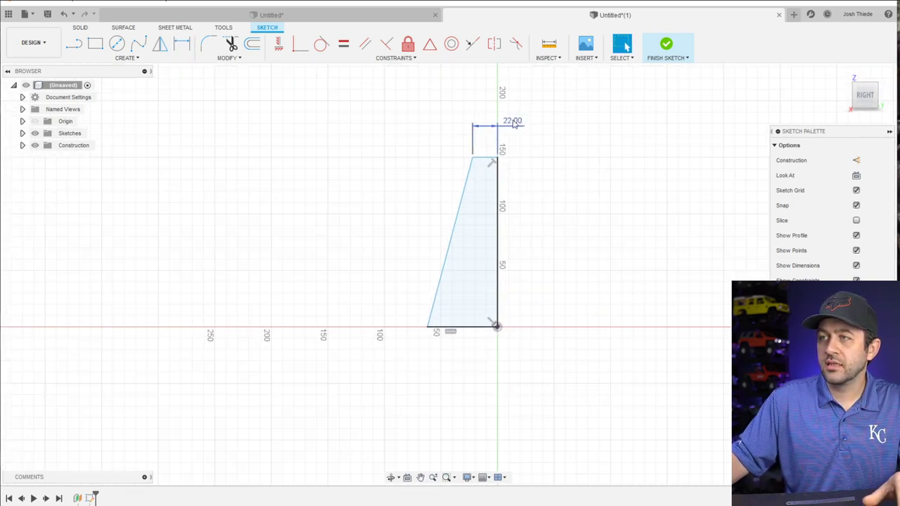
double_click(514, 124)
text(11)
key(Return)
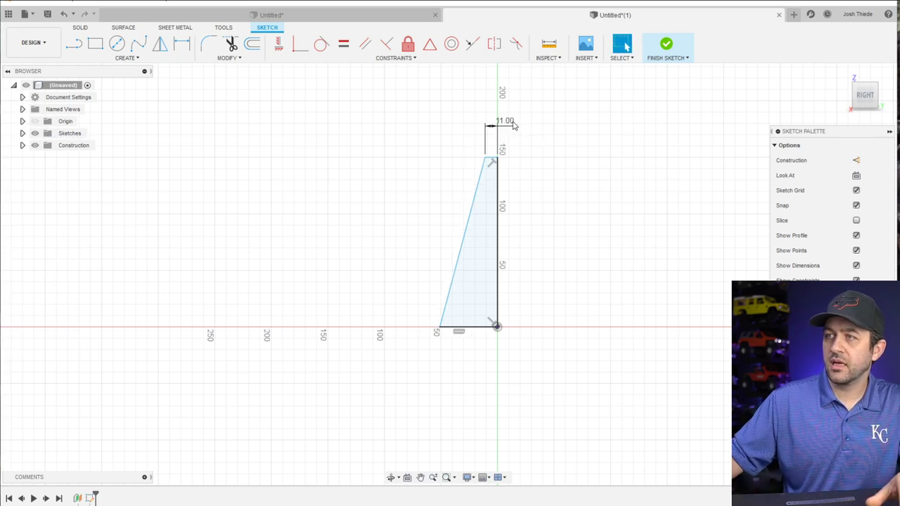
Convert the profile's vertical edge through the origin into a construction line
scroll(544, 185, up, 2)
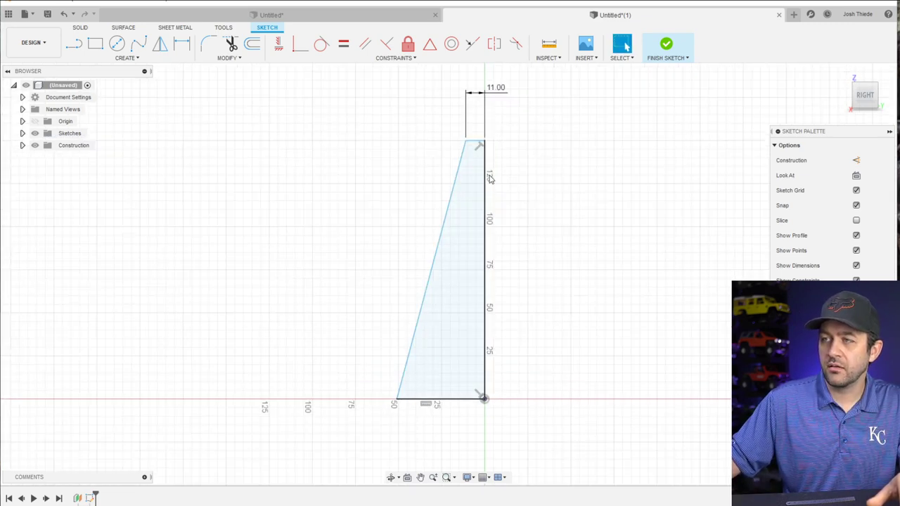
click(487, 181)
key(x)
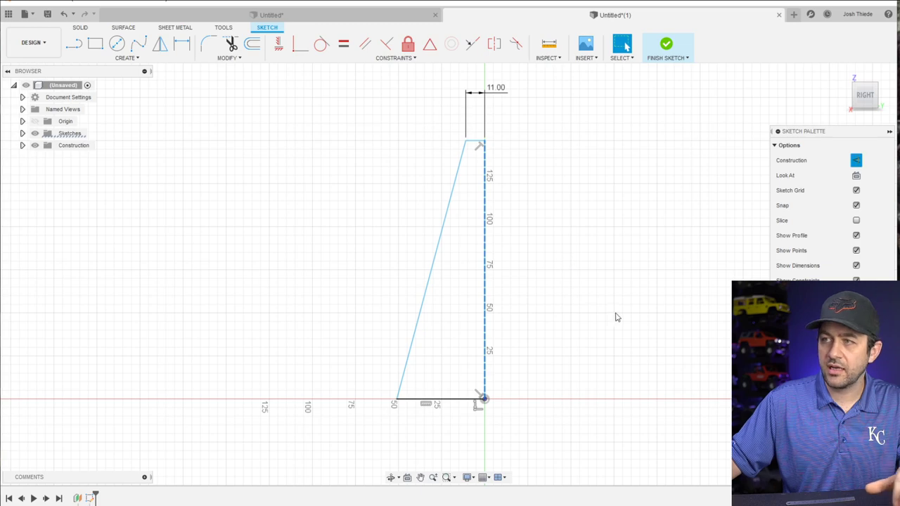
click(541, 305)
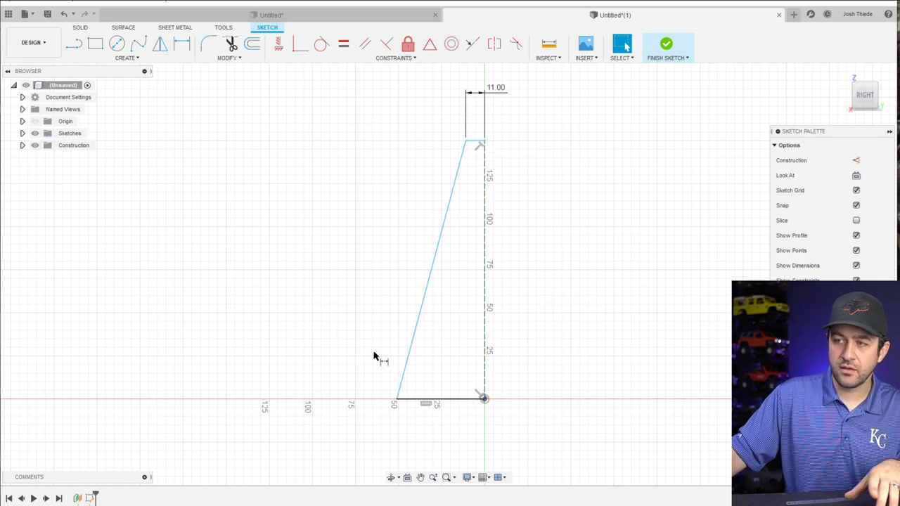
Dimension the profile's base edge at 44 mm
key(d)
click(467, 400)
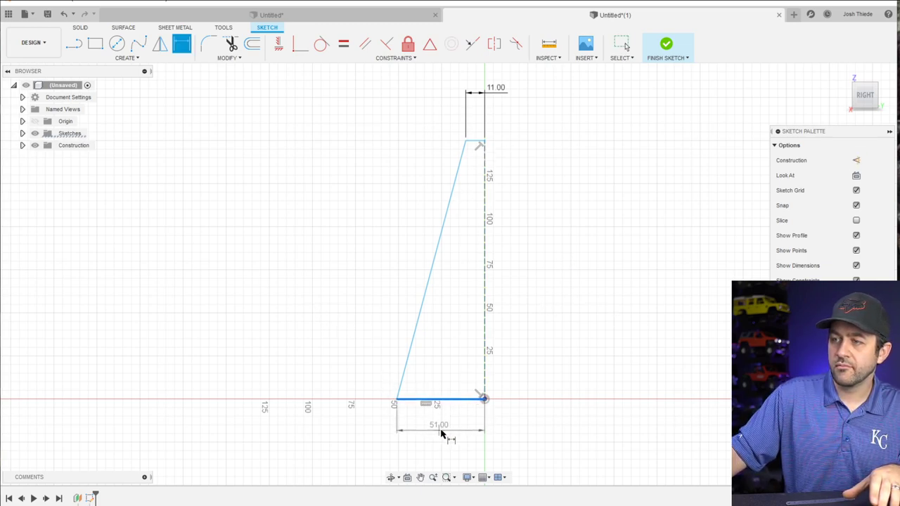
click(447, 431)
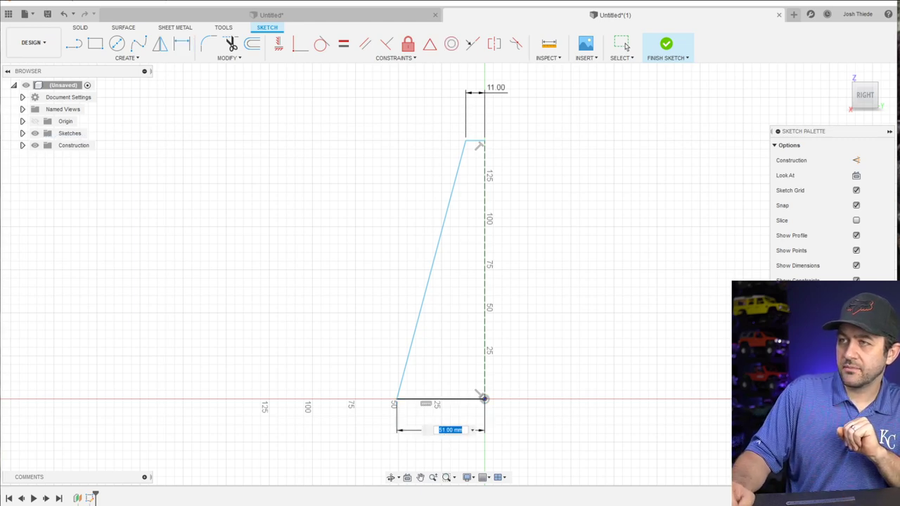
text(4)
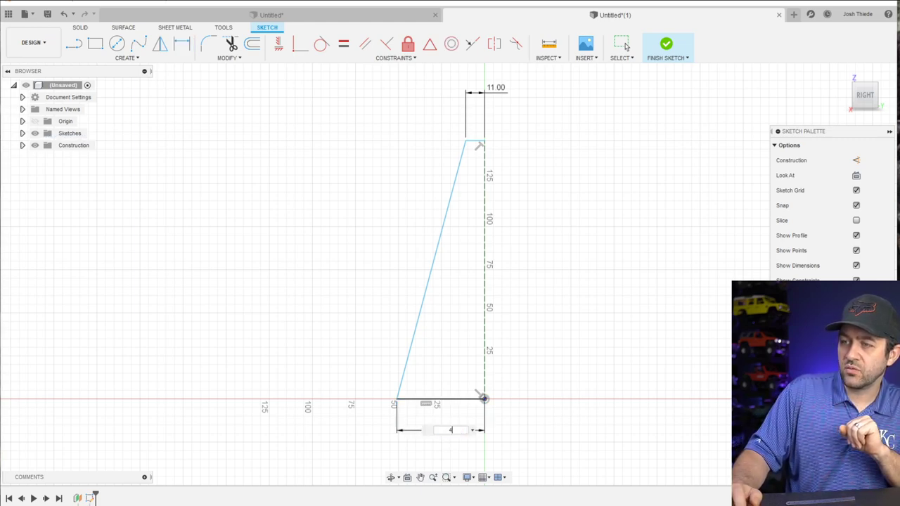
text(4)
key(Return)
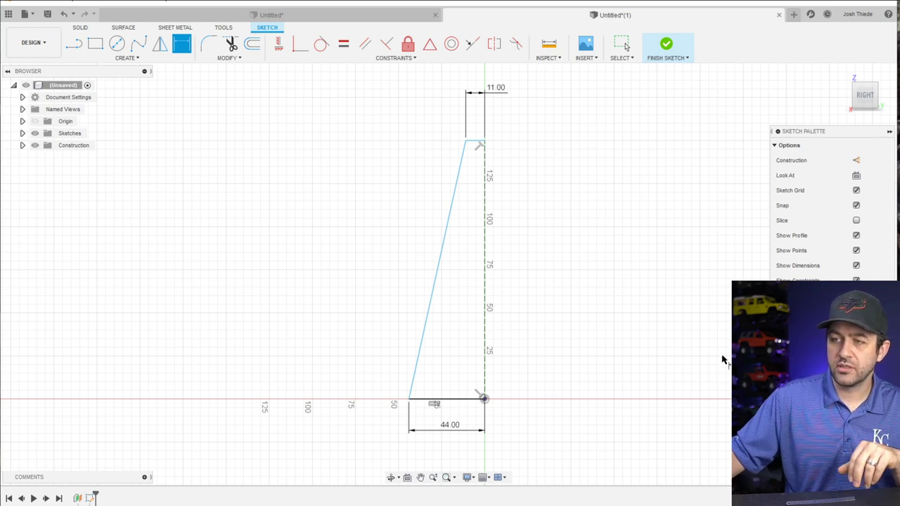
Set the base edge's dimension to 22 mm
double_click(450, 430)
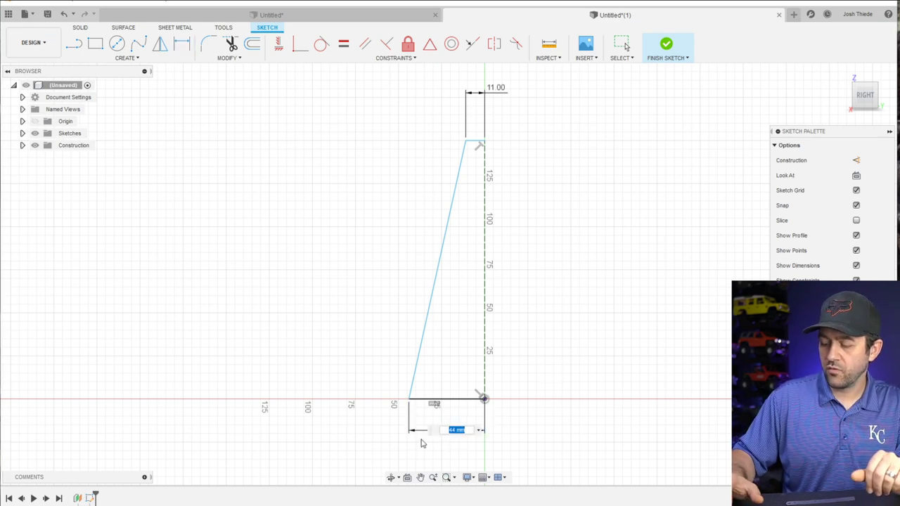
text(22)
key(Return)
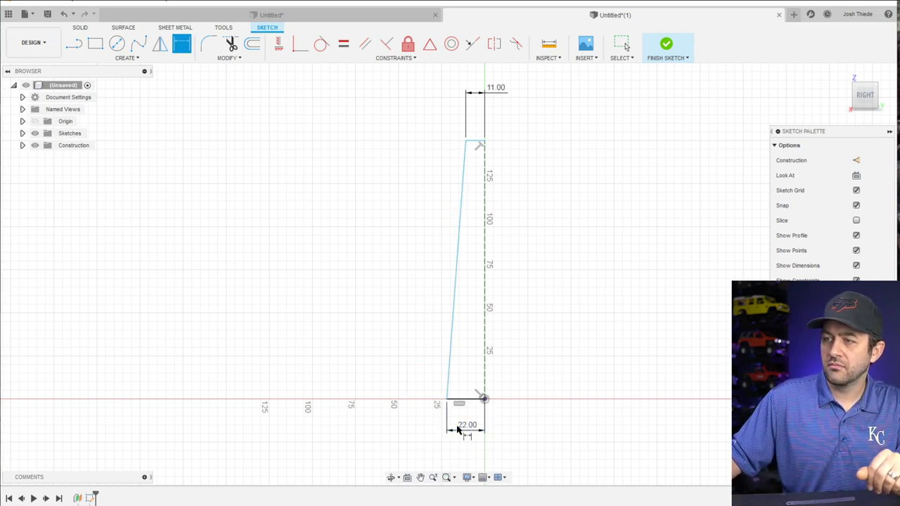
Set the base edge's dimension to 25 mm
double_click(471, 427)
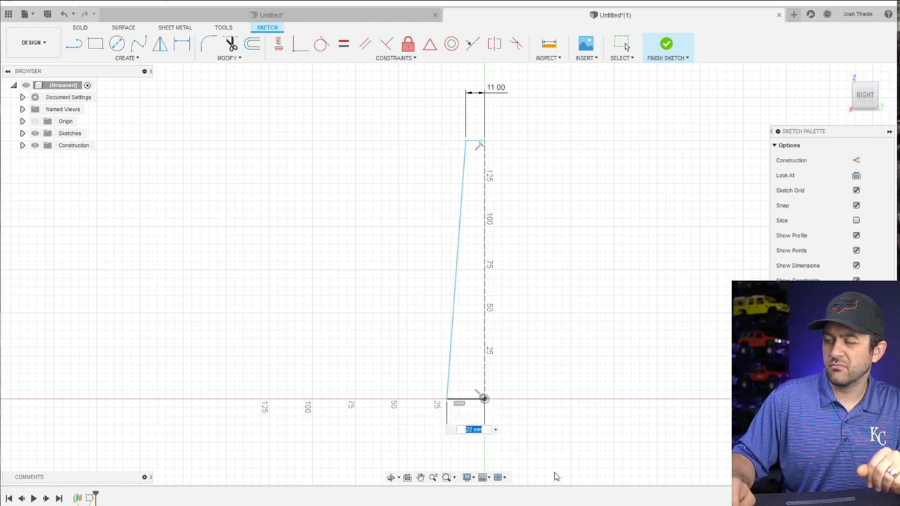
text(25)
key(Return)
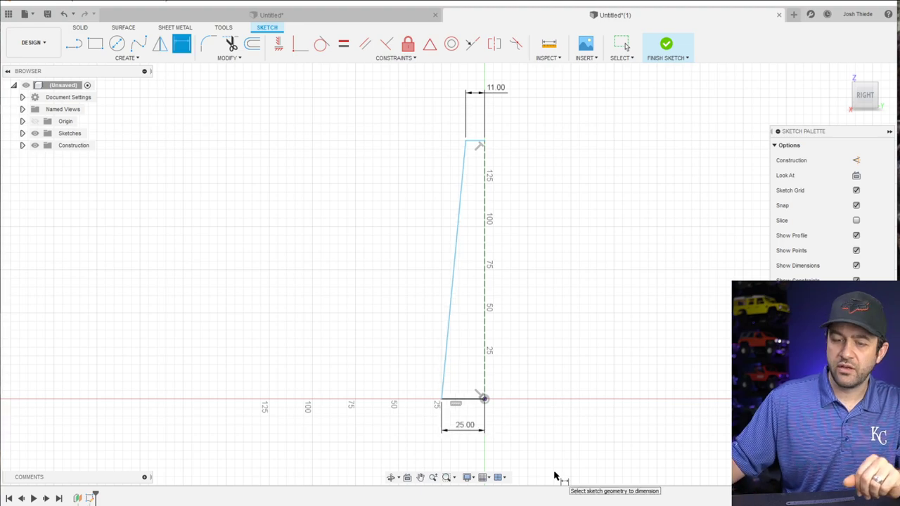
Dimension the vertical construction line to make the profile 90 mm tall
scroll(477, 462, up, 2)
scroll(503, 316, down, 2)
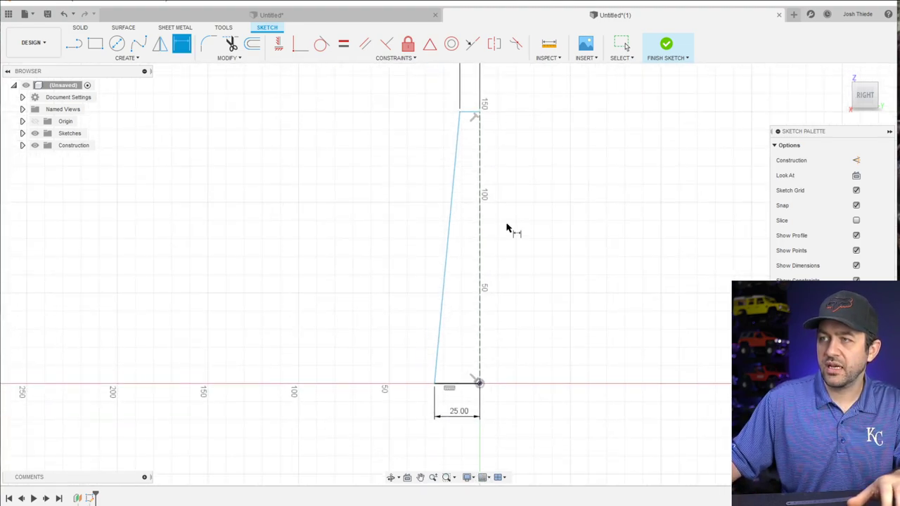
click(484, 251)
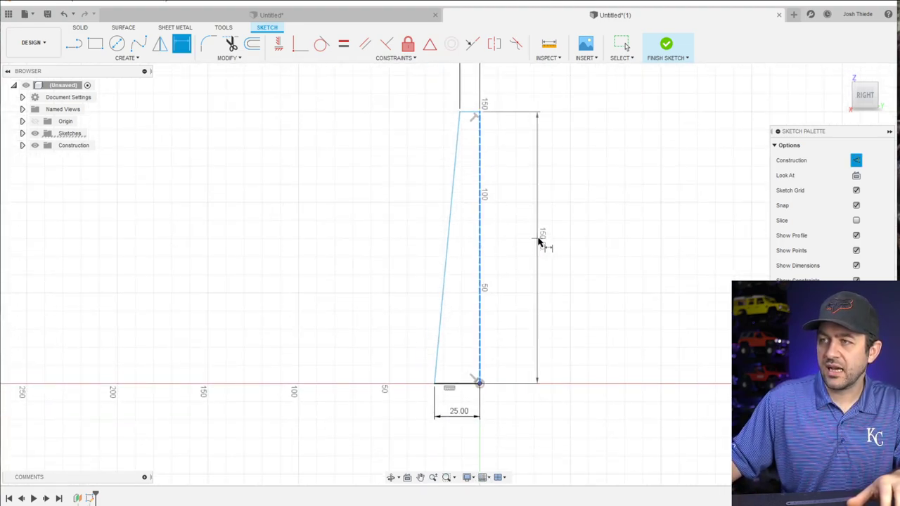
click(643, 252)
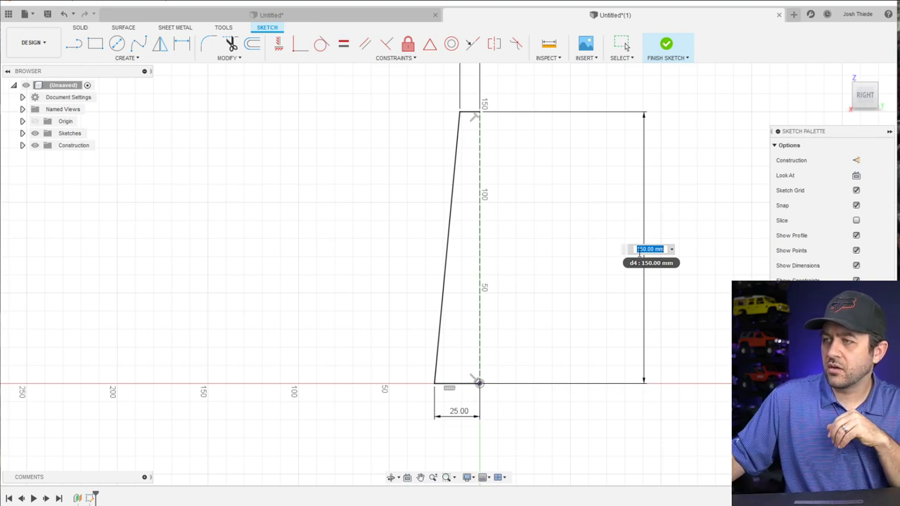
text(80)
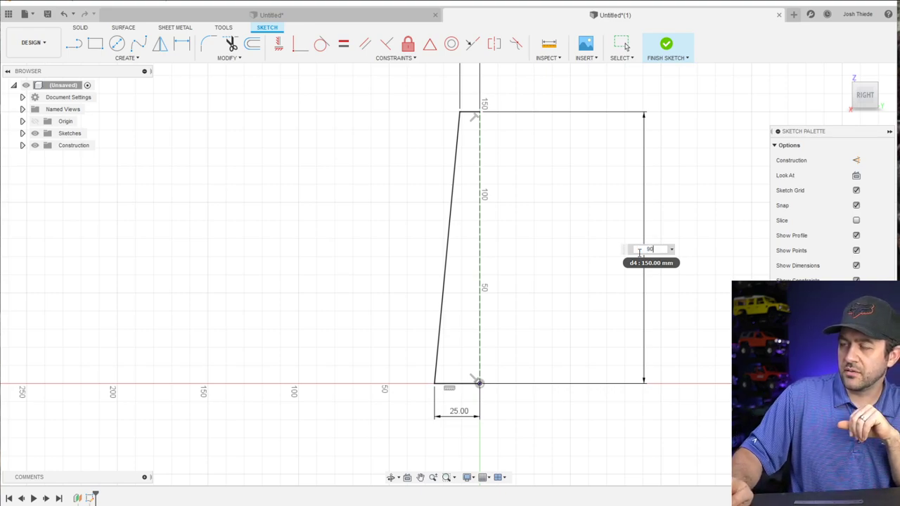
key(Return)
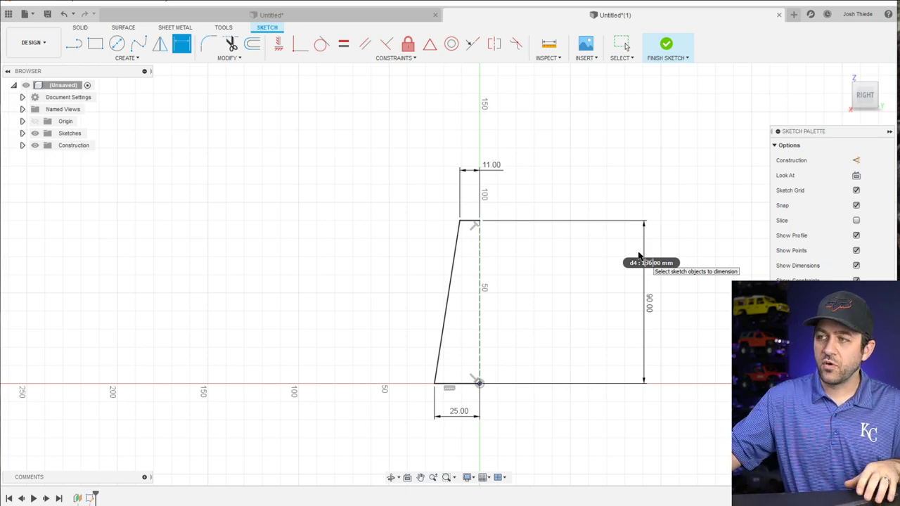
Mirror the profile's top, slanted and base lines across the vertical construction line to complete the symmetric tapered outline
scroll(450, 360, up, 1)
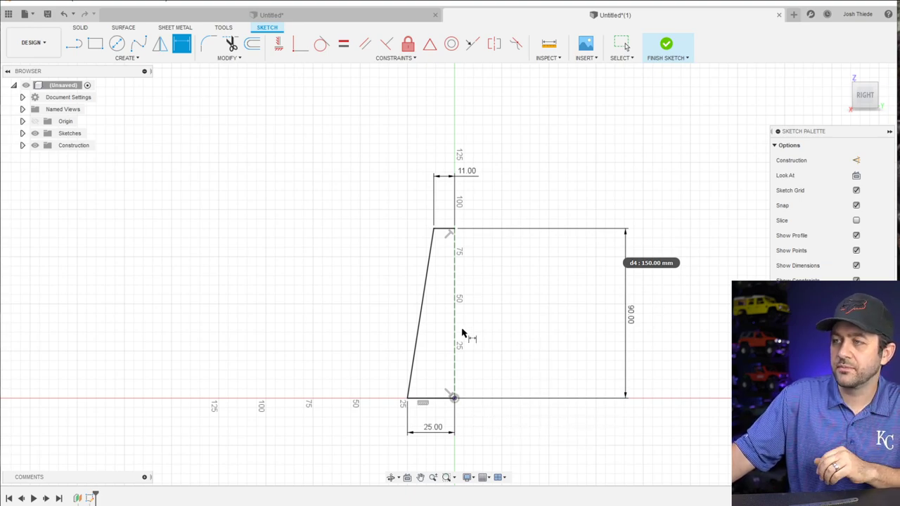
scroll(492, 309, up, 4)
scroll(468, 333, down, 3)
key(Escape)
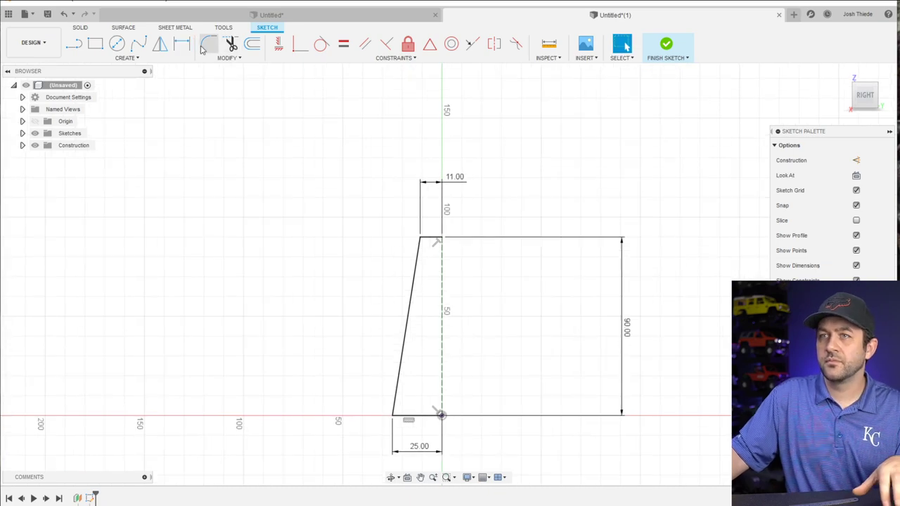
click(160, 44)
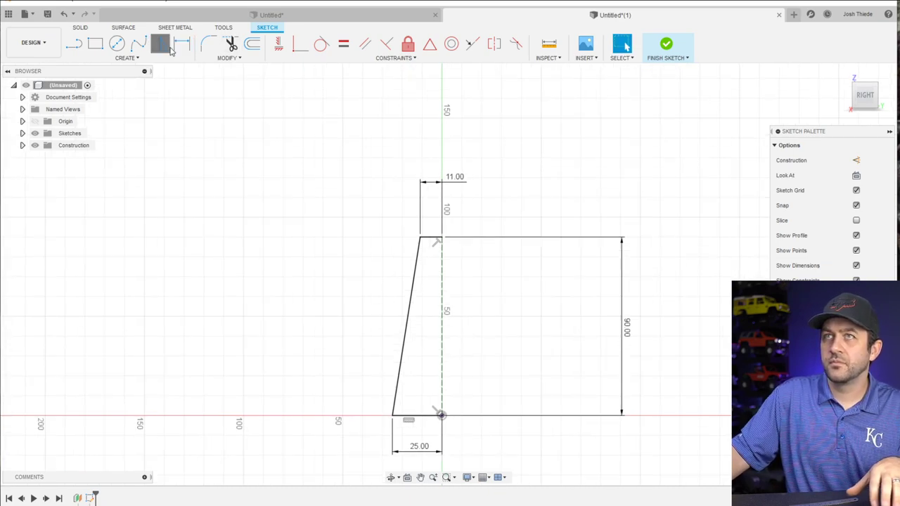
click(430, 238)
click(415, 281)
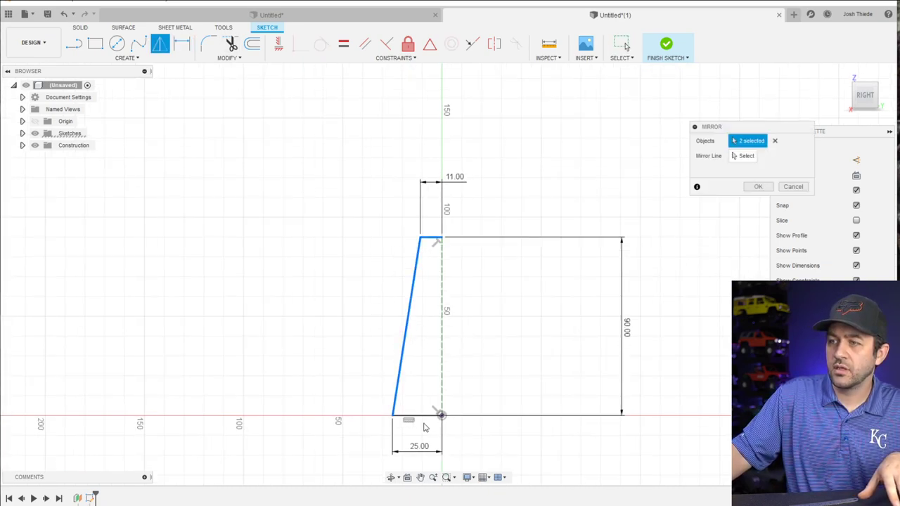
click(426, 415)
click(738, 156)
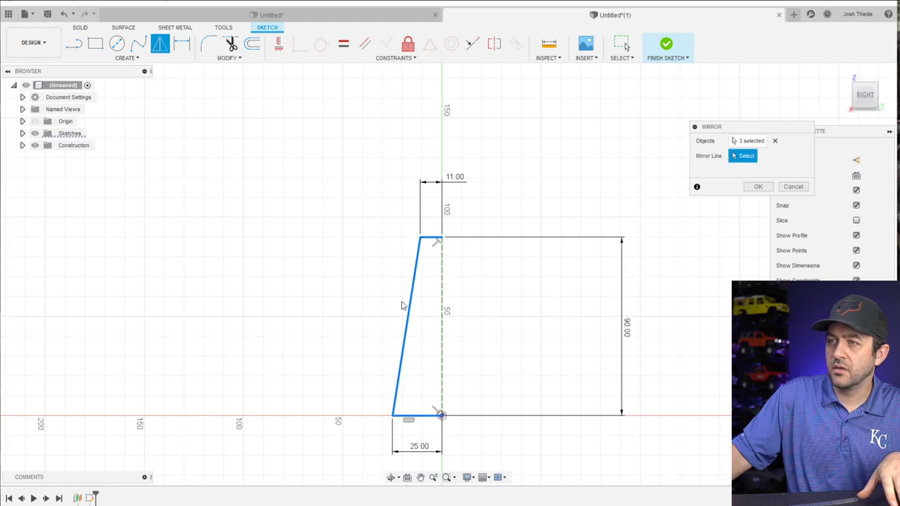
click(443, 316)
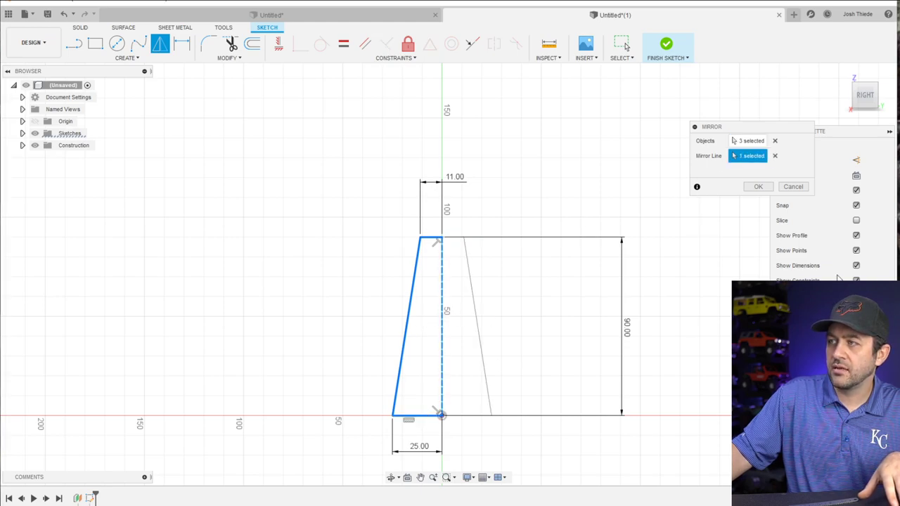
click(758, 186)
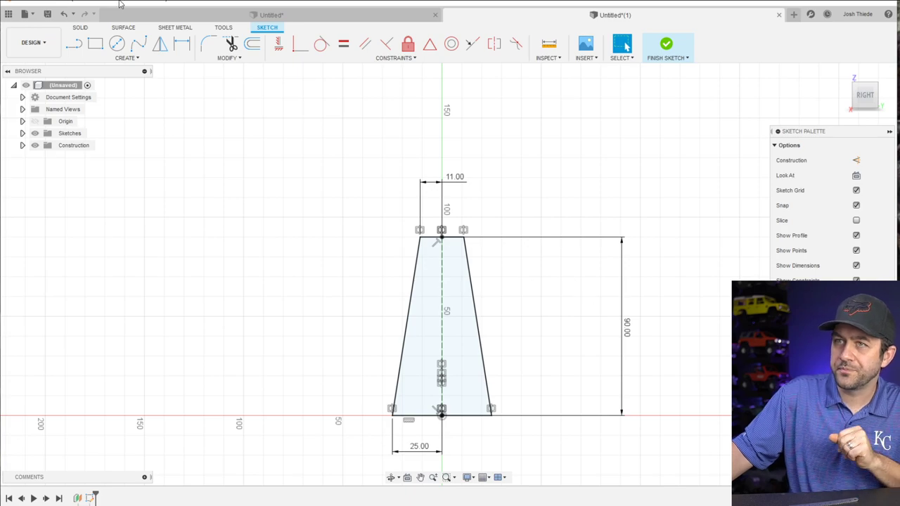
Finish the sketch and extrude the tapered profile 4 mm to one side as a new body
click(673, 51)
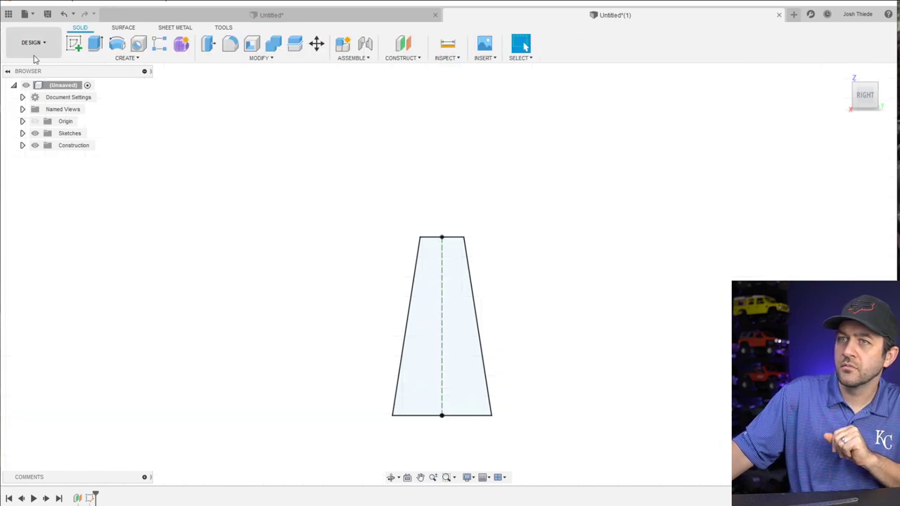
click(94, 44)
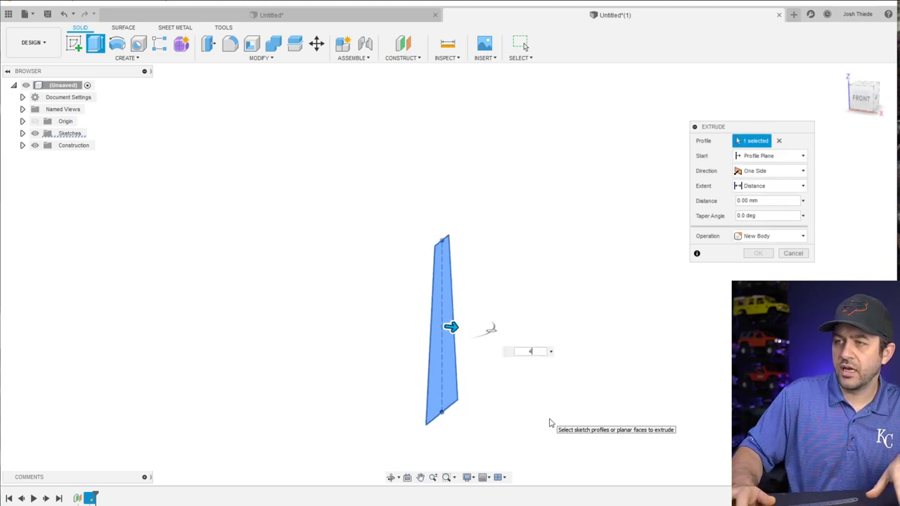
text(4)
scroll(413, 321, up, 2)
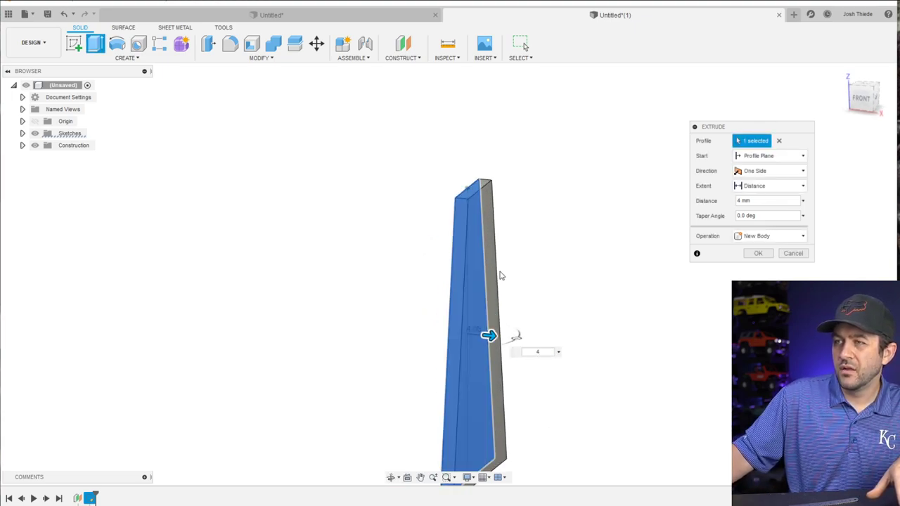
scroll(501, 276, down, 2)
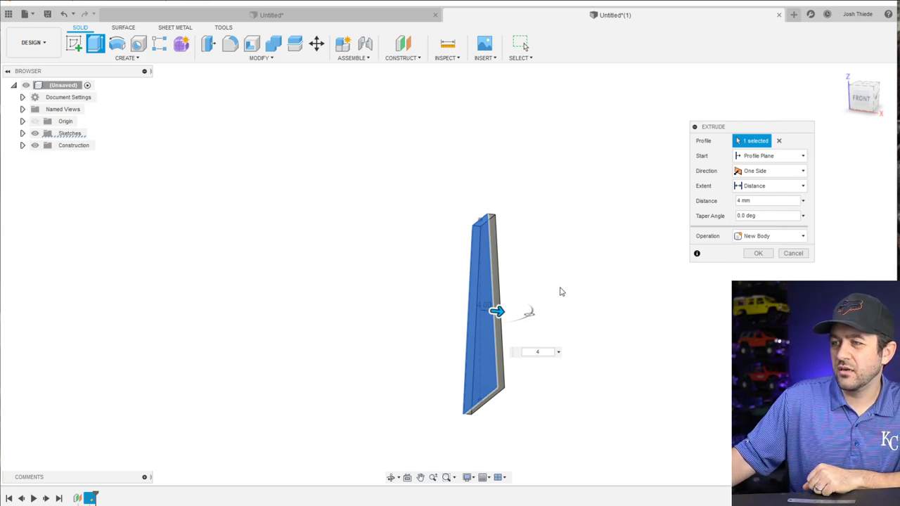
click(760, 255)
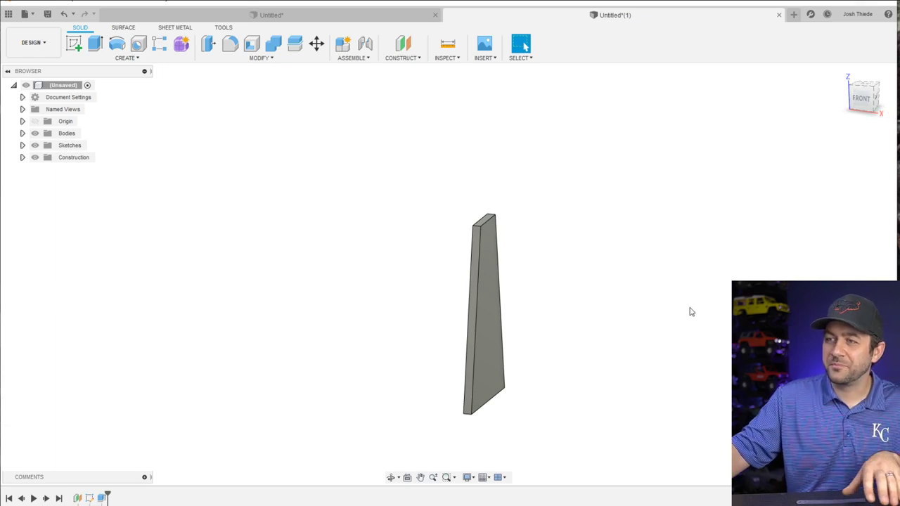
Mirror the tapered plate as a body across the origin's YZ plane
shift+middle_drag(598, 343, 512, 331)
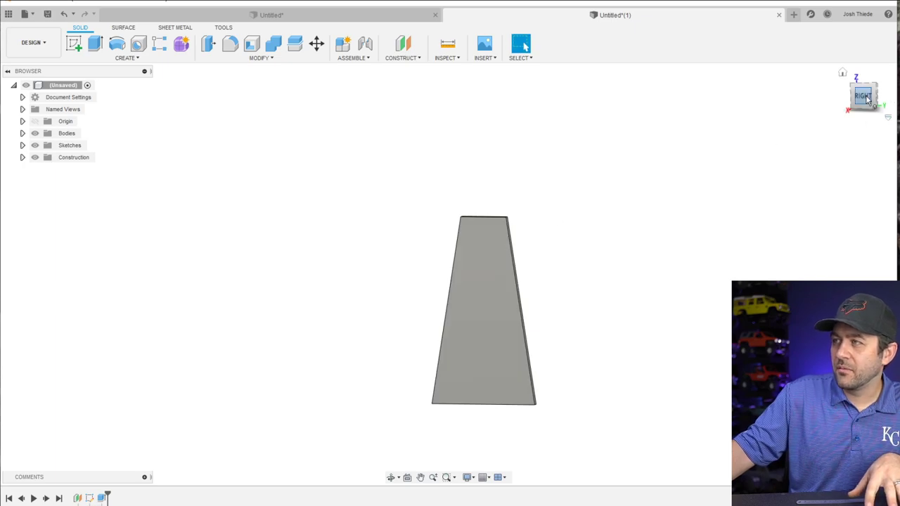
shift+middle_drag(411, 309, 514, 352)
click(514, 341)
click(248, 330)
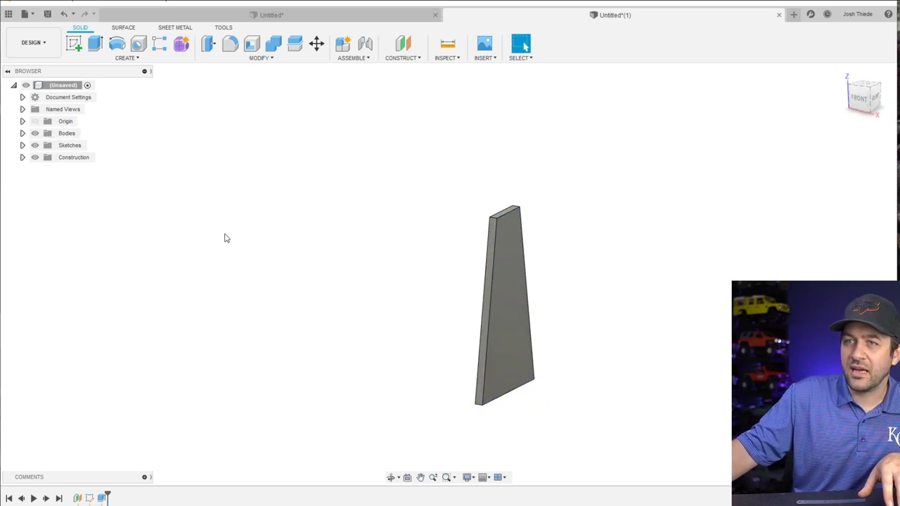
click(147, 59)
click(116, 304)
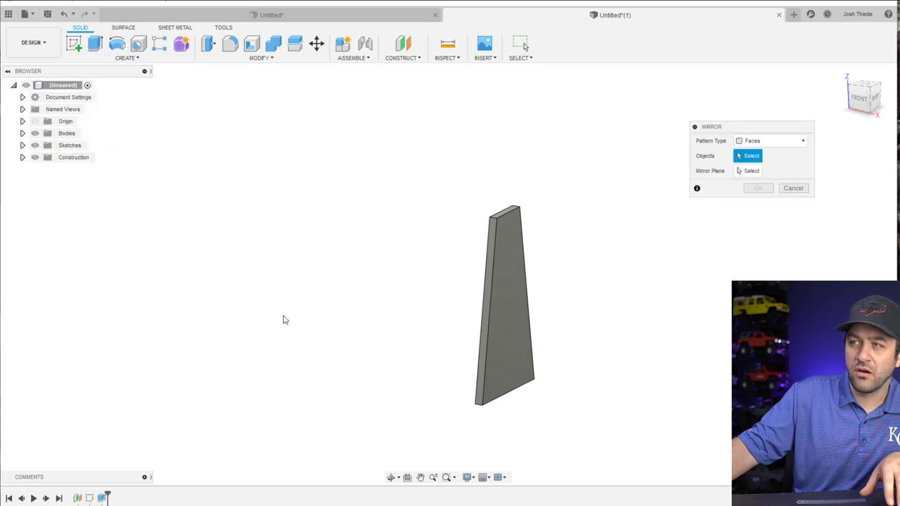
click(771, 141)
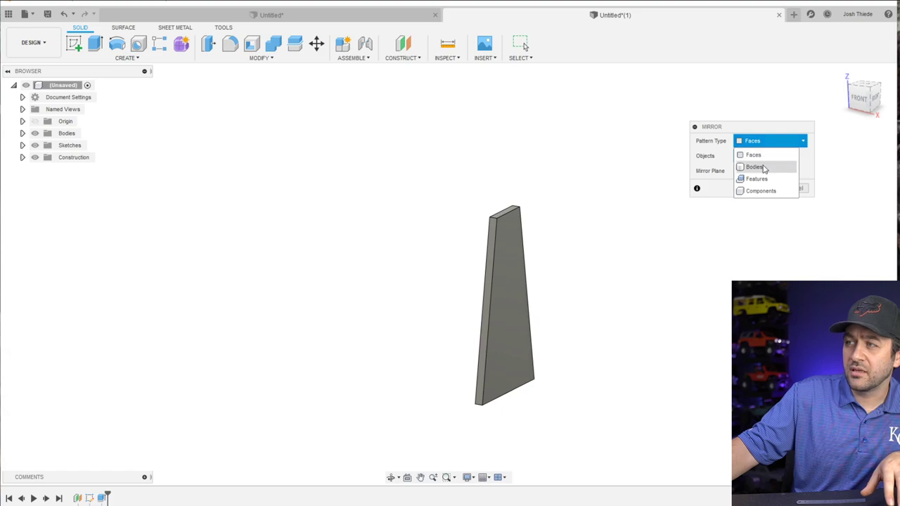
click(764, 168)
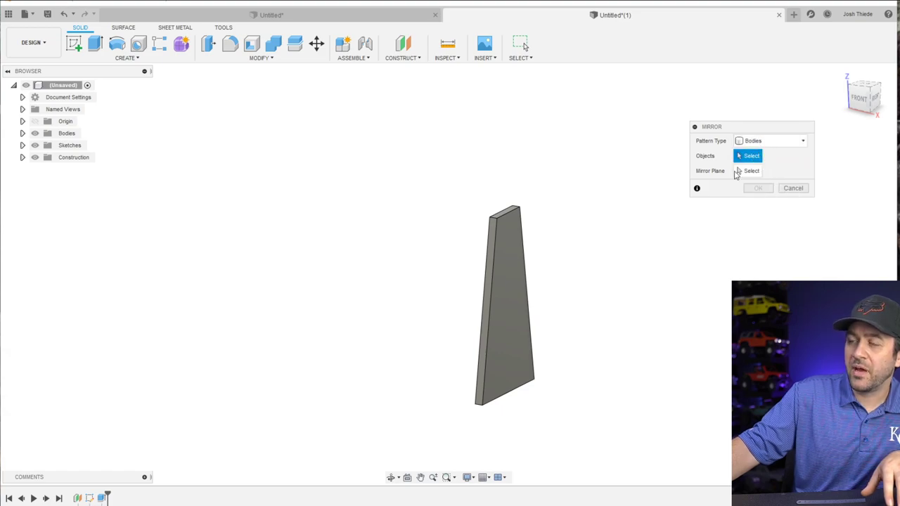
click(514, 312)
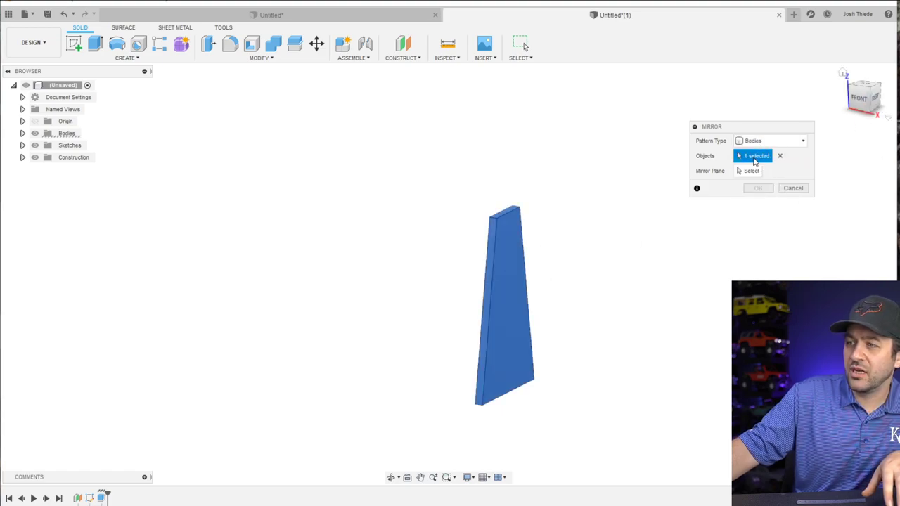
click(748, 171)
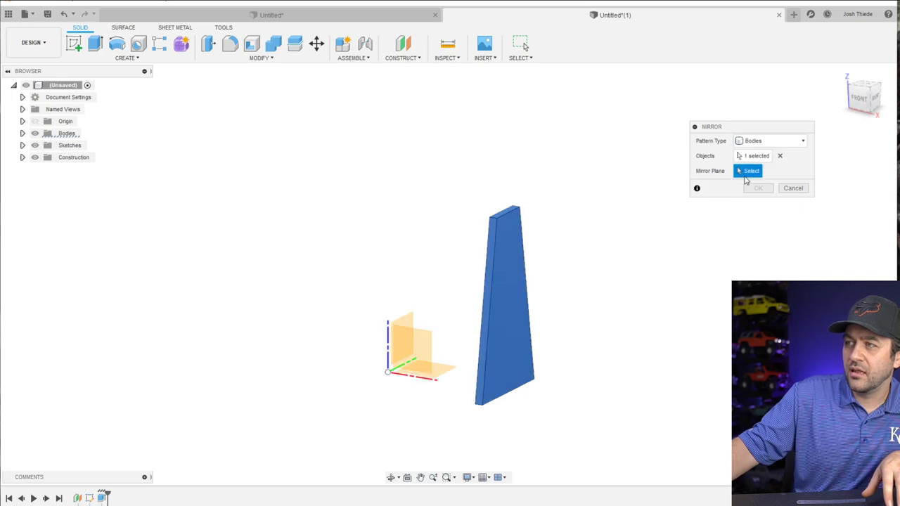
click(408, 330)
mouse_move(387, 343)
shift+middle_down()
mouse_move(398, 336)
mouse_move(412, 344)
mouse_move(383, 327)
shift+middle_up()
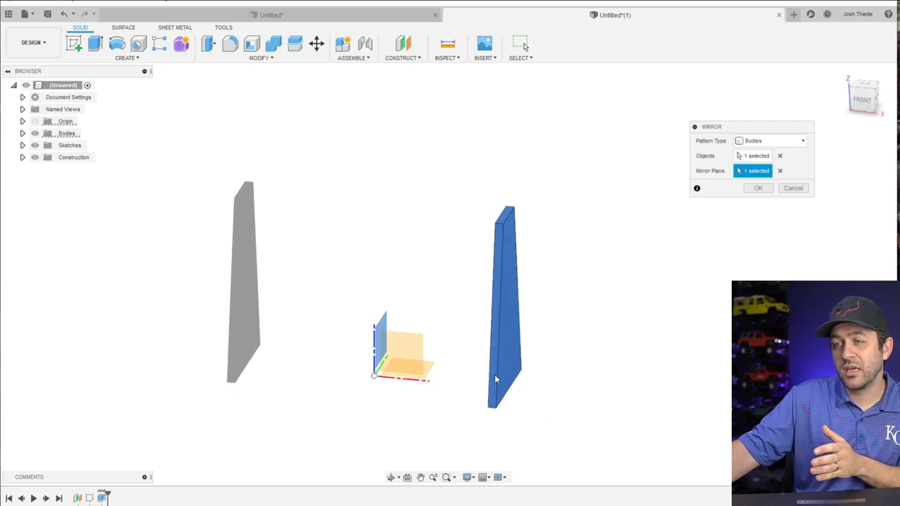
click(756, 190)
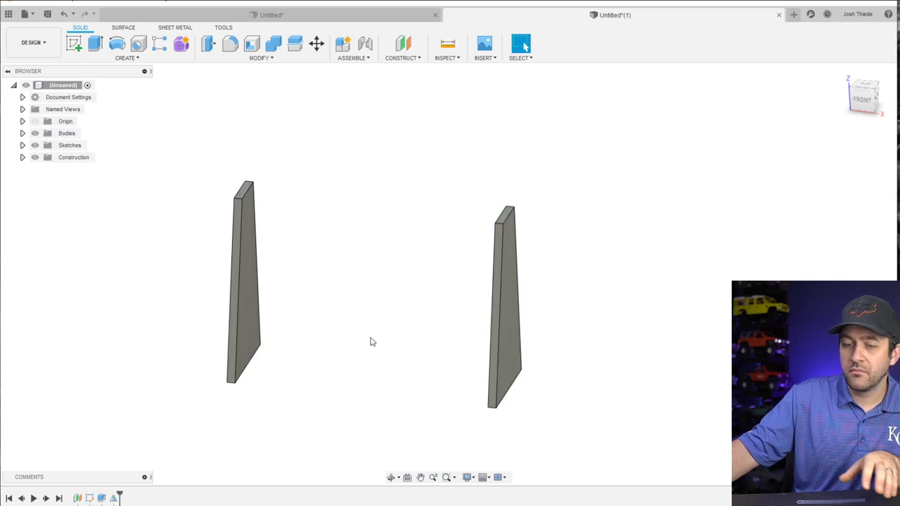
Create a construction plane offset 80 mm upward from the horizontal origin plane
shift+middle_drag(460, 347, 403, 352)
click(77, 497)
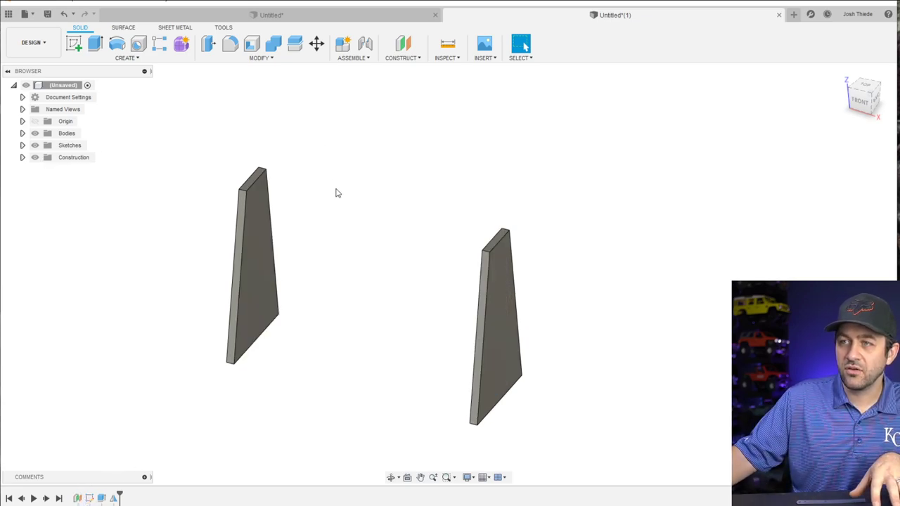
shift+middle_drag(358, 281, 315, 267)
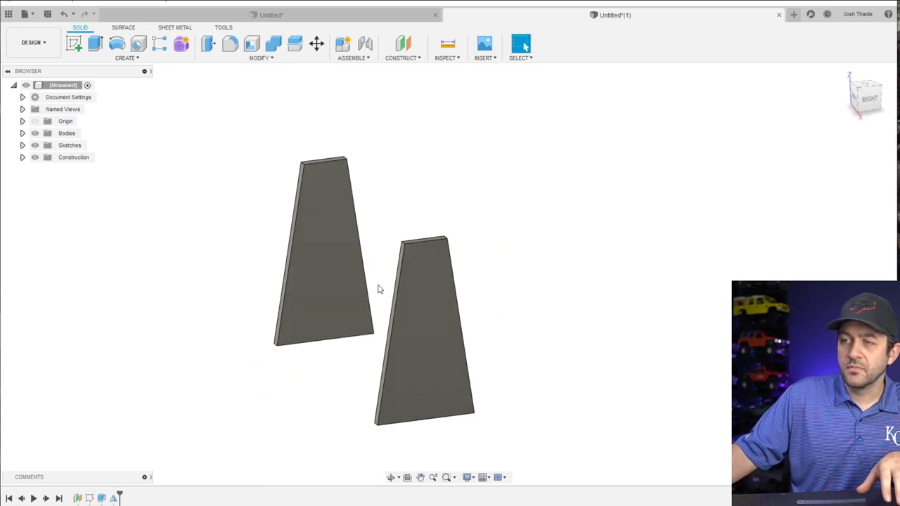
middle_drag(378, 289, 386, 287)
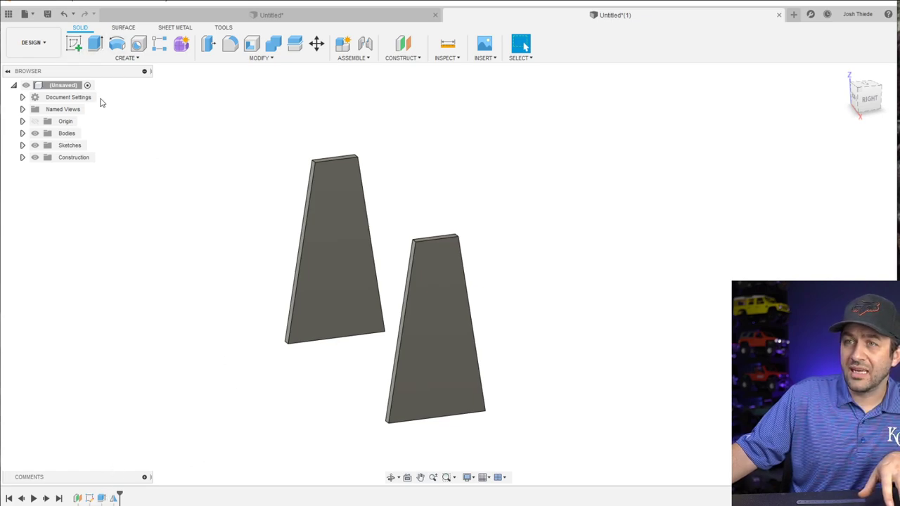
click(418, 59)
click(416, 61)
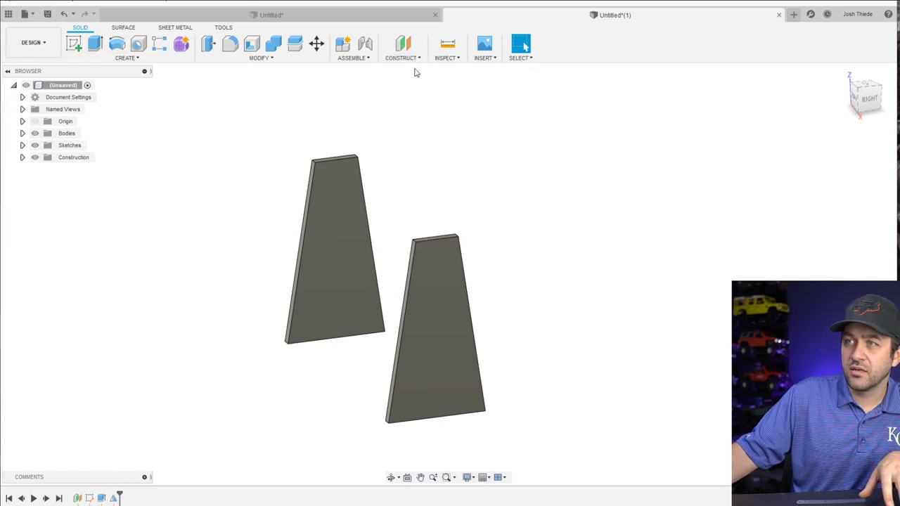
shift+middle_drag(354, 417, 394, 415)
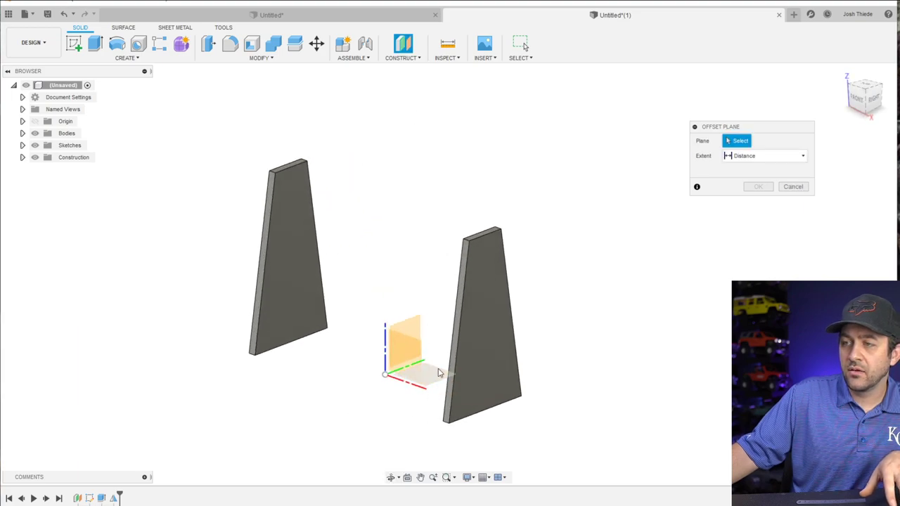
click(439, 373)
drag(430, 364, 426, 213)
shift+middle_drag(427, 213, 427, 236)
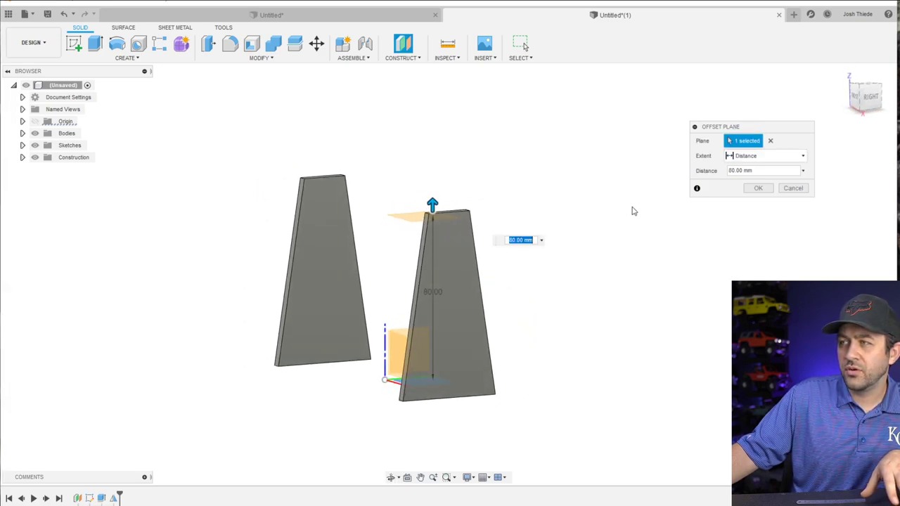
click(758, 188)
shift+middle_drag(443, 251, 462, 248)
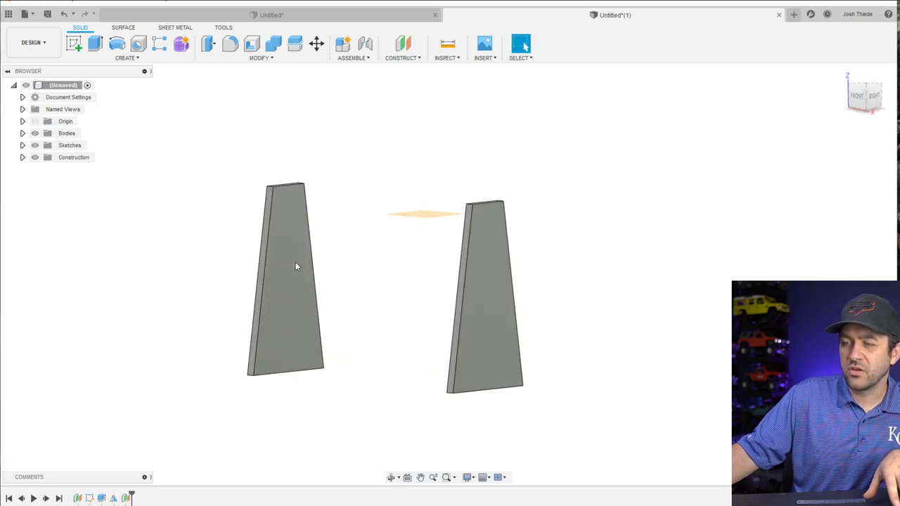
Start a sketch on the new offset plane and draw a rectangle about 141 mm by 27 mm spanning both tapered plates
click(75, 44)
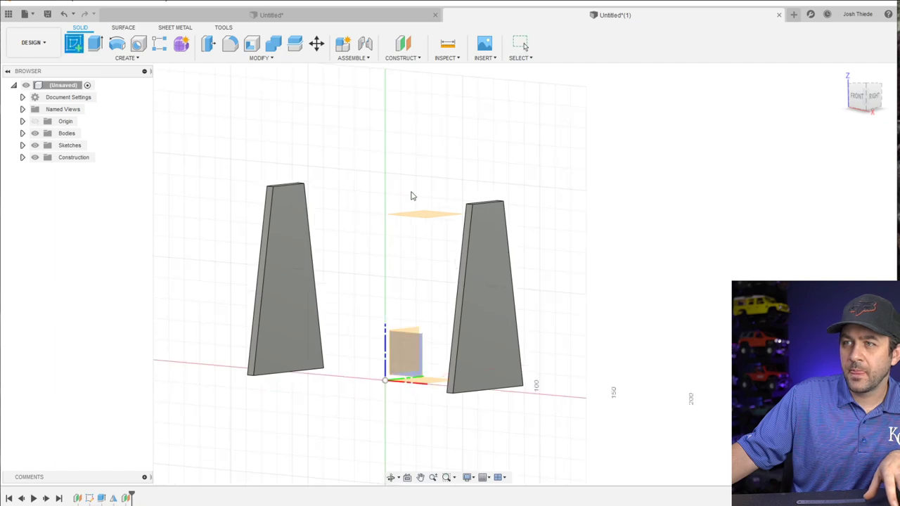
click(423, 215)
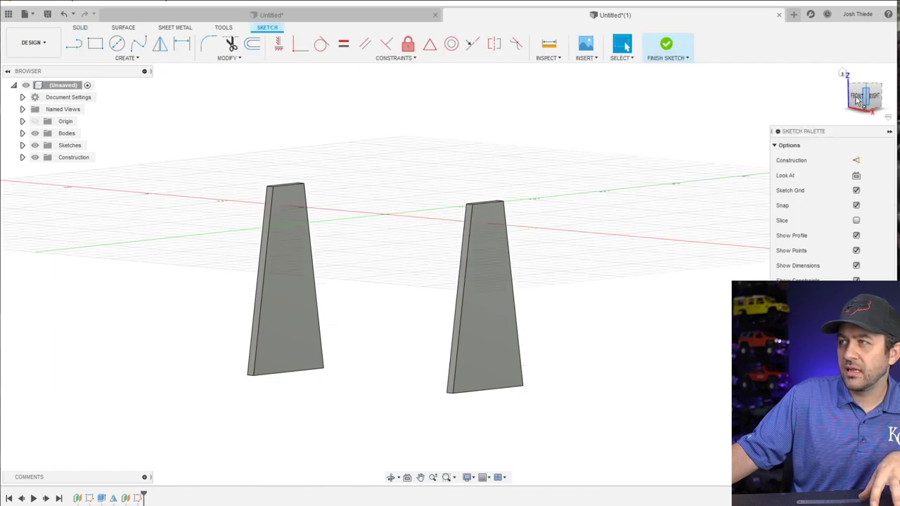
drag(856, 99, 869, 106)
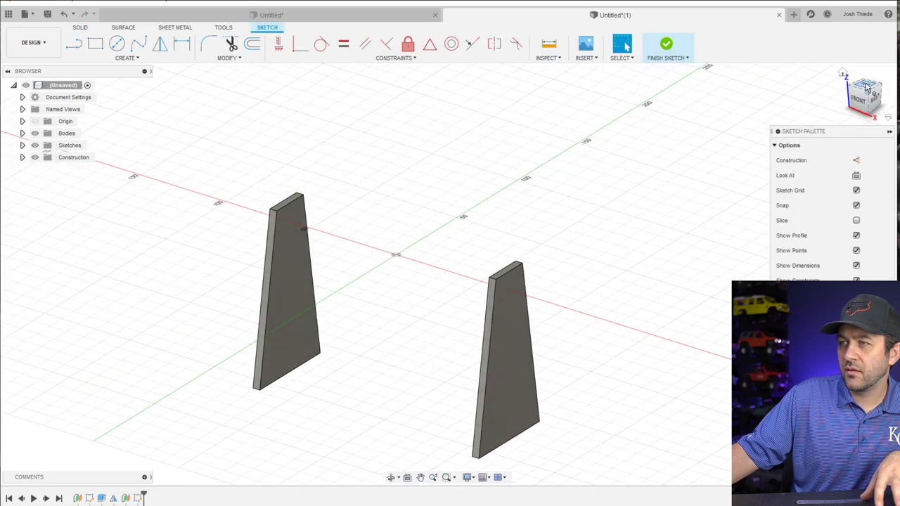
click(867, 87)
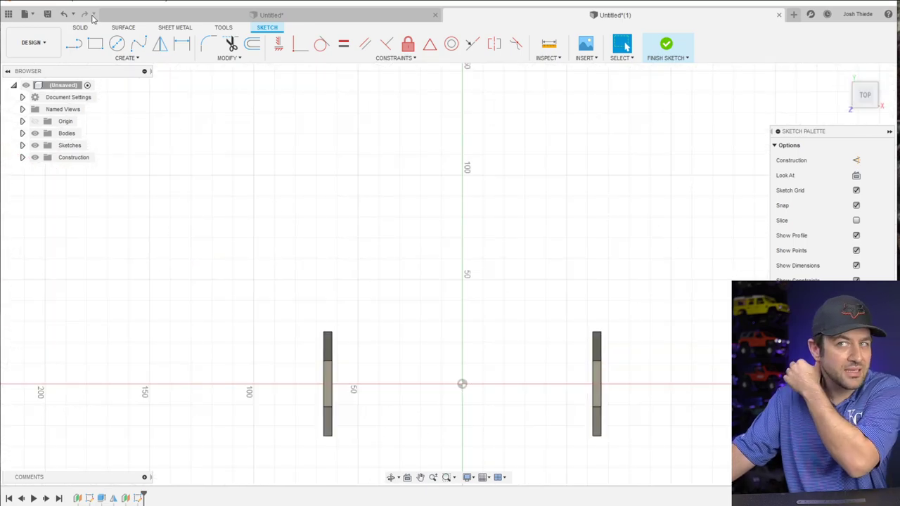
click(95, 44)
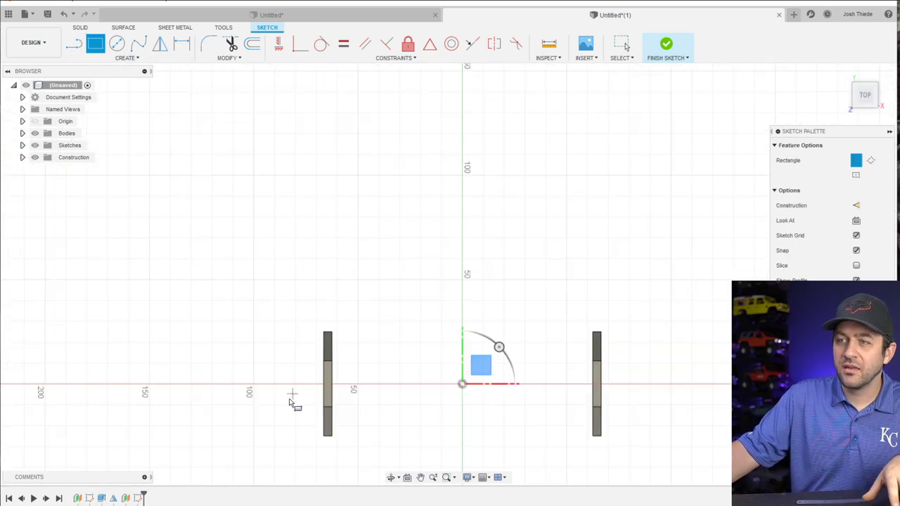
scroll(311, 368, up, 3)
click(320, 350)
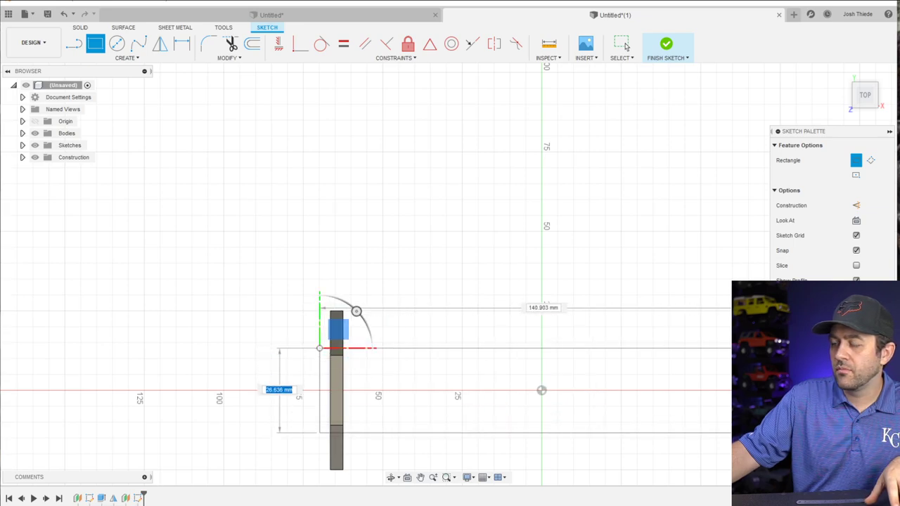
click(727, 434)
key(Escape)
scroll(100, 411, up, 2)
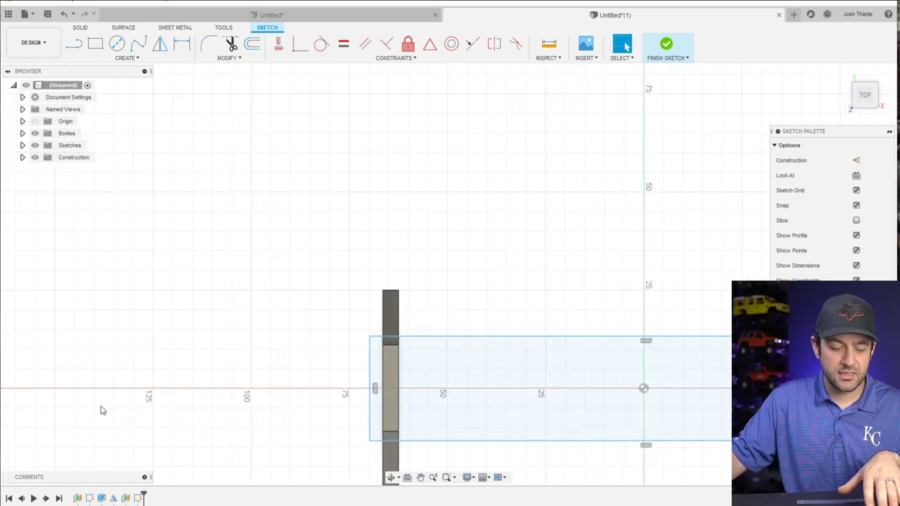
Dimension the rectangle's left edge 4 mm outside the outer face of the left plate
scroll(371, 367, up, 2)
key(d)
click(371, 368)
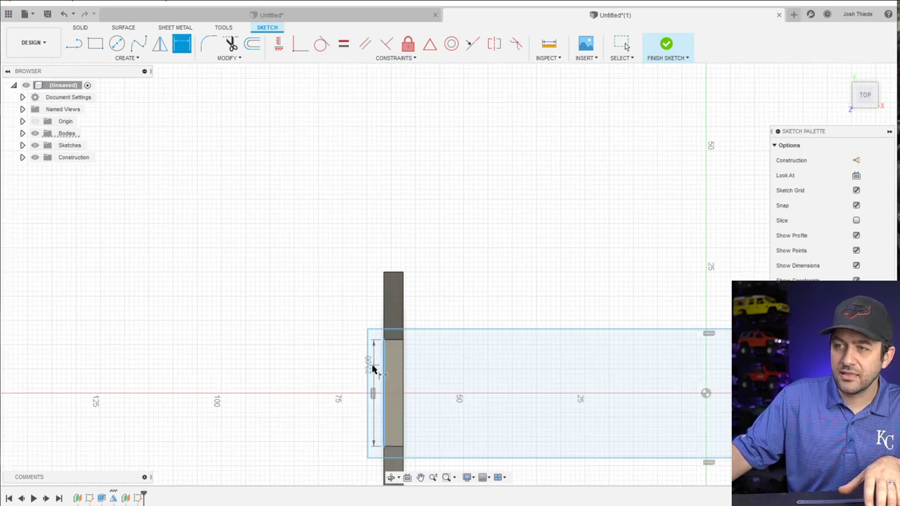
click(384, 387)
click(281, 420)
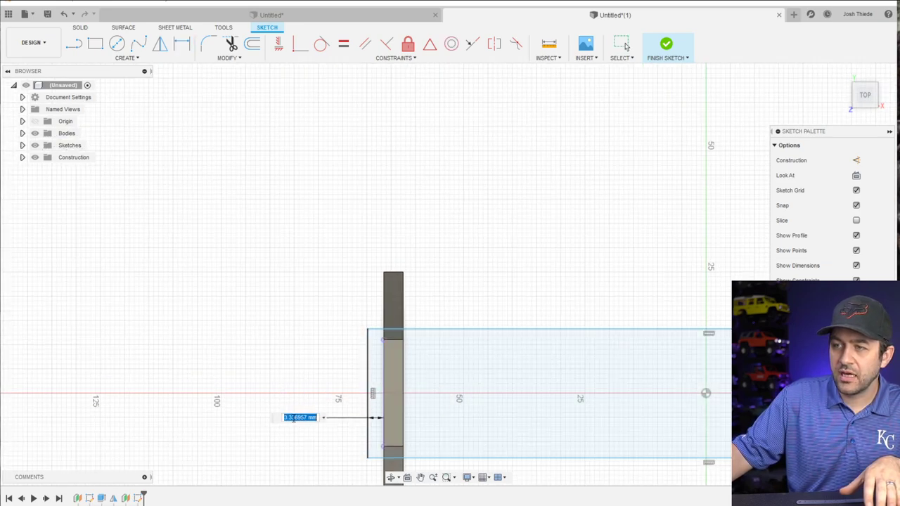
key(Return)
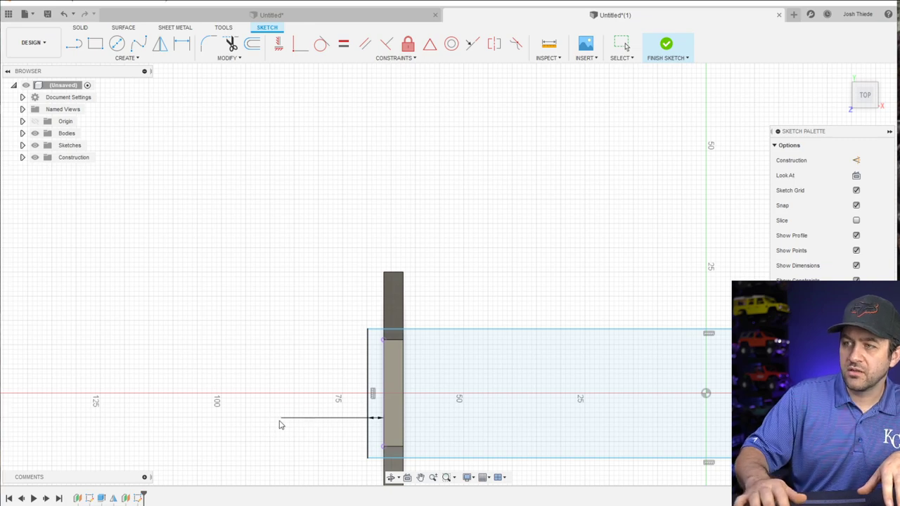
scroll(355, 428, down, 3)
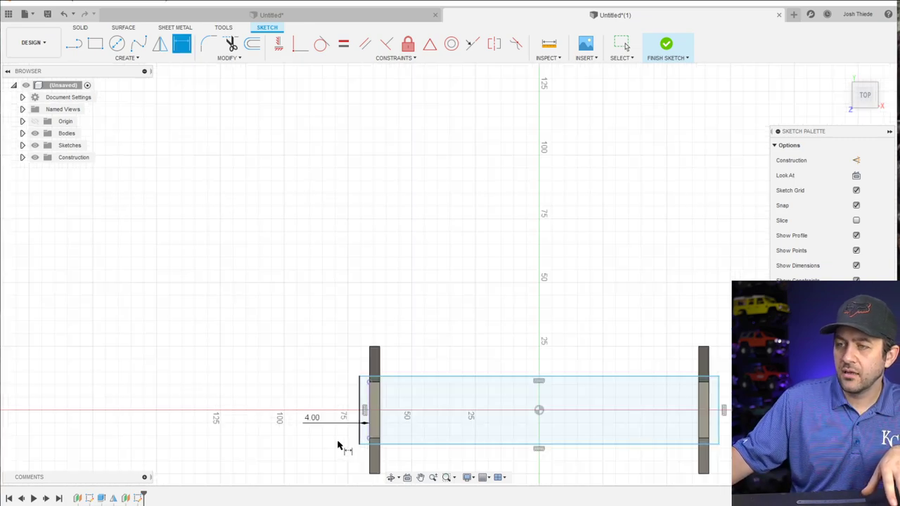
Dimension the rectangle's right edge 4 mm outside the outer face of the right plate
middle_drag(584, 423, 401, 333)
scroll(512, 329, up, 3)
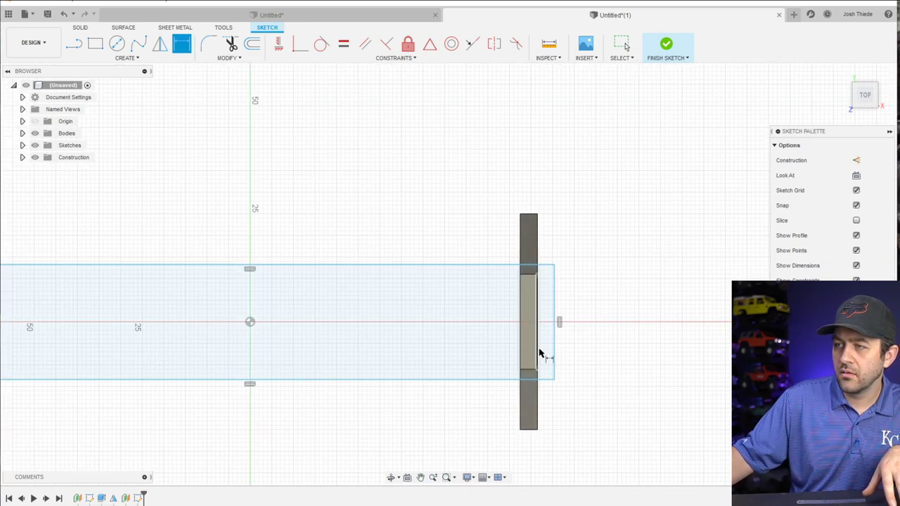
click(538, 352)
click(554, 350)
click(611, 352)
text(4)
key(Return)
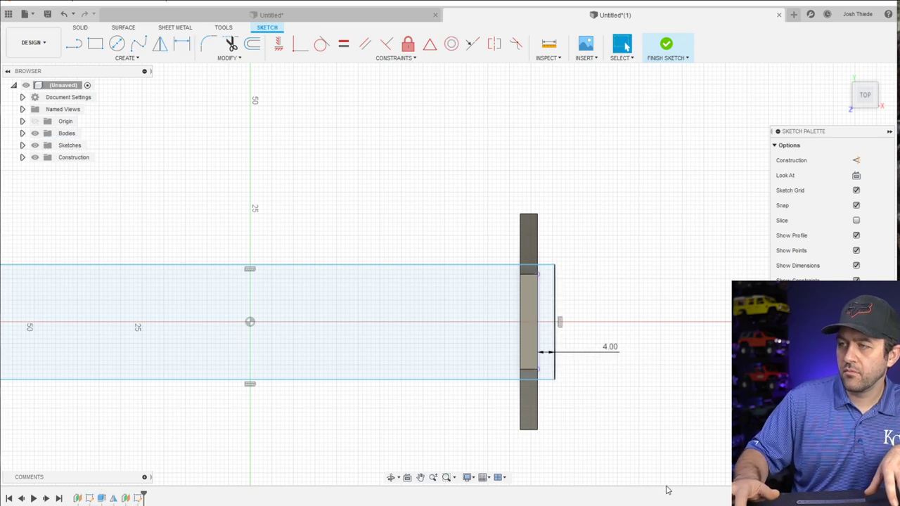
Dimension the rectangle's lower long edge 2 mm beyond the lower top-face edge of the right plate
key(d)
scroll(587, 282, up, 2)
scroll(462, 399, down, 3)
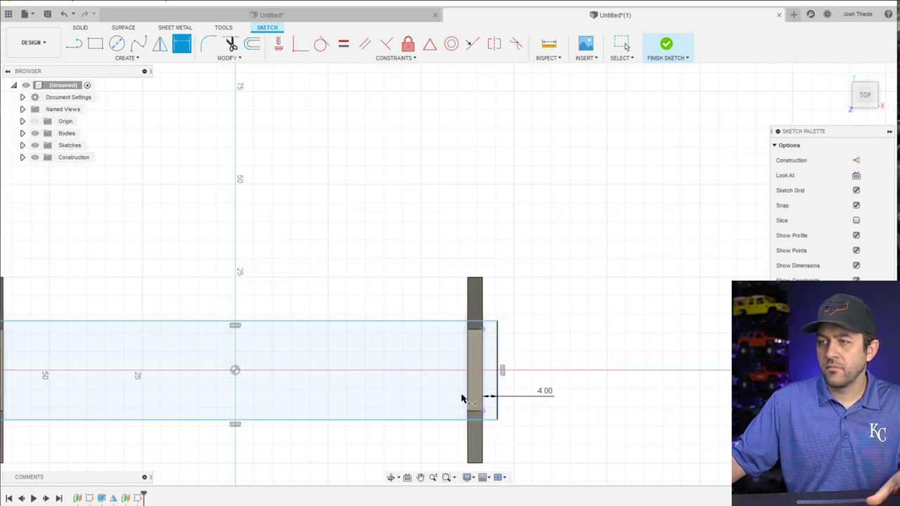
scroll(475, 433, up, 3)
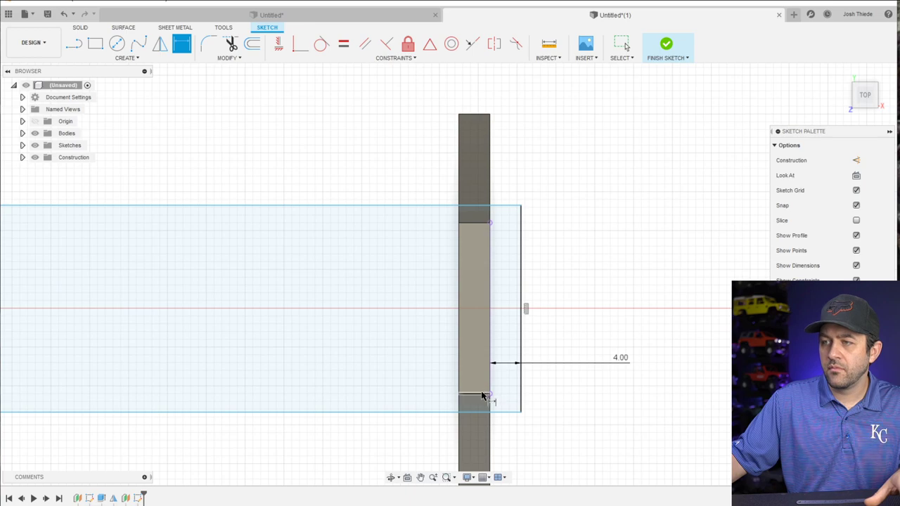
click(483, 395)
click(499, 412)
click(519, 437)
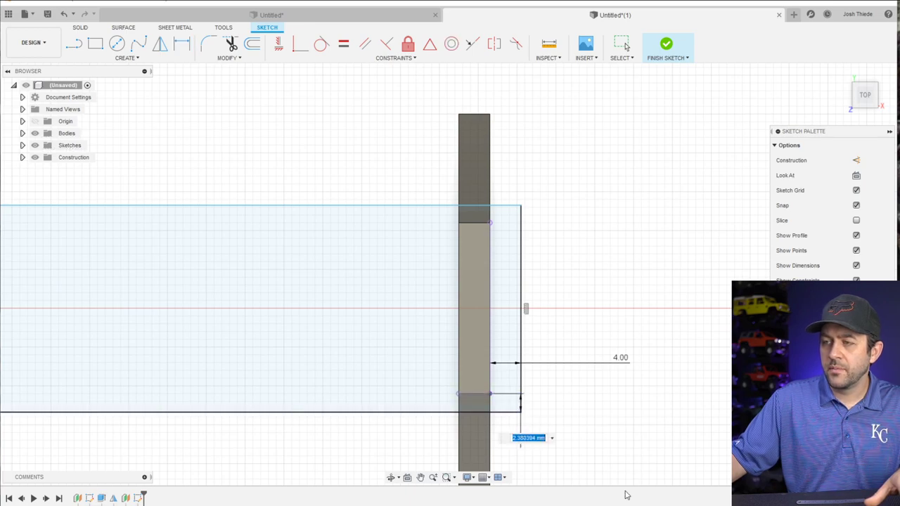
text(2)
key(Return)
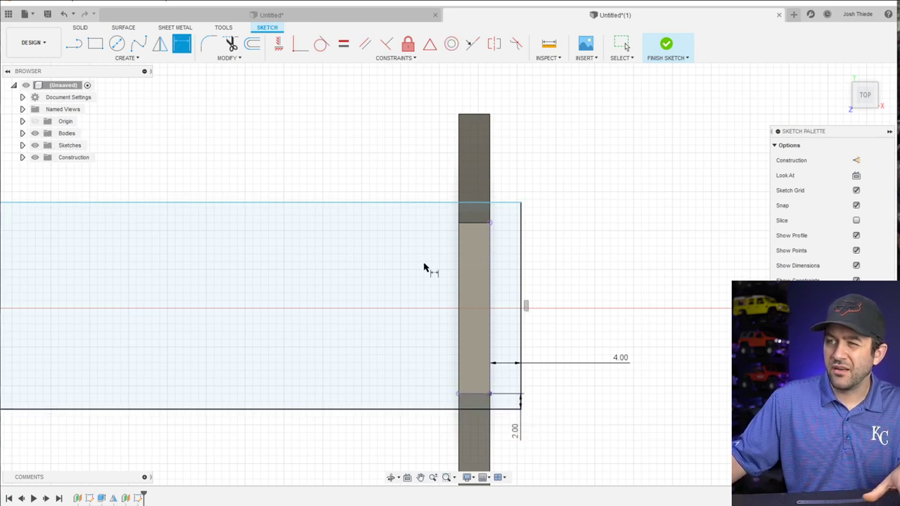
Dimension the rectangle's upper long edge 2 mm beyond the upper top-face edge of the right plate
click(476, 225)
click(516, 204)
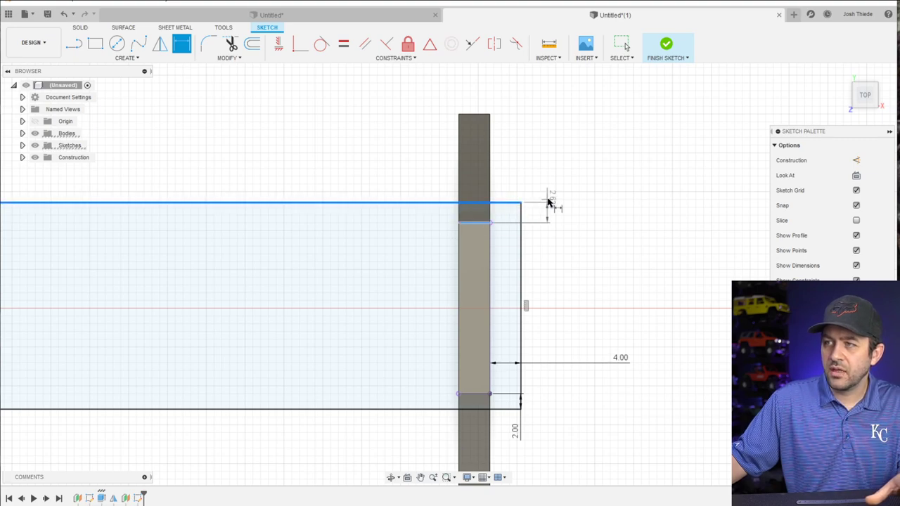
click(552, 167)
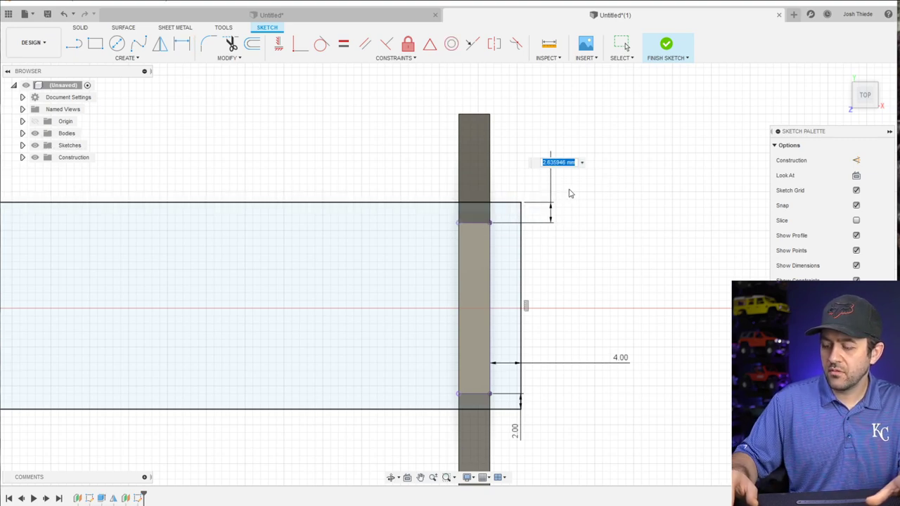
text(2)
key(Return)
scroll(558, 249, down, 3)
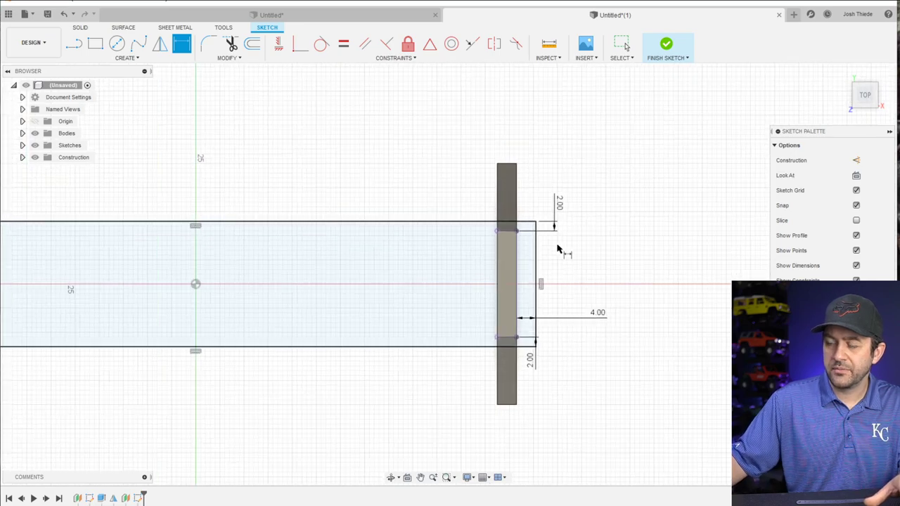
key(Escape)
Examine in 3D how the rectangle's edges meet the sloped sides of both plates, and return to the top view
shift+middle_drag(523, 267, 336, 282)
scroll(312, 344, up, 5)
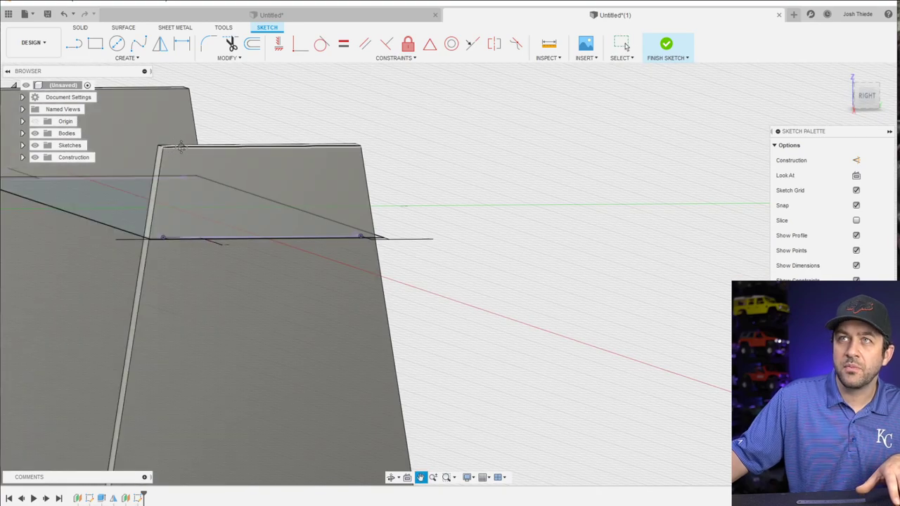
middle_drag(182, 143, 419, 147)
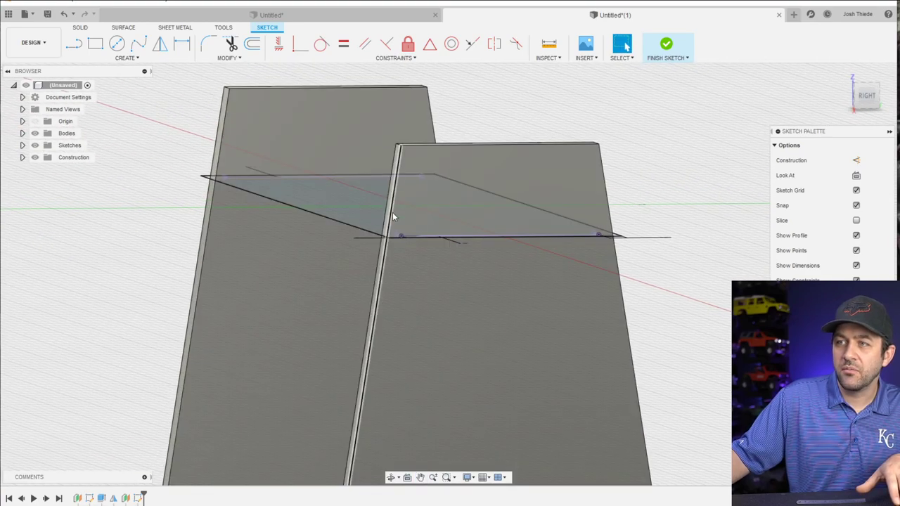
shift+middle_drag(412, 237, 358, 260)
scroll(357, 262, up, 5)
scroll(330, 295, down, 4)
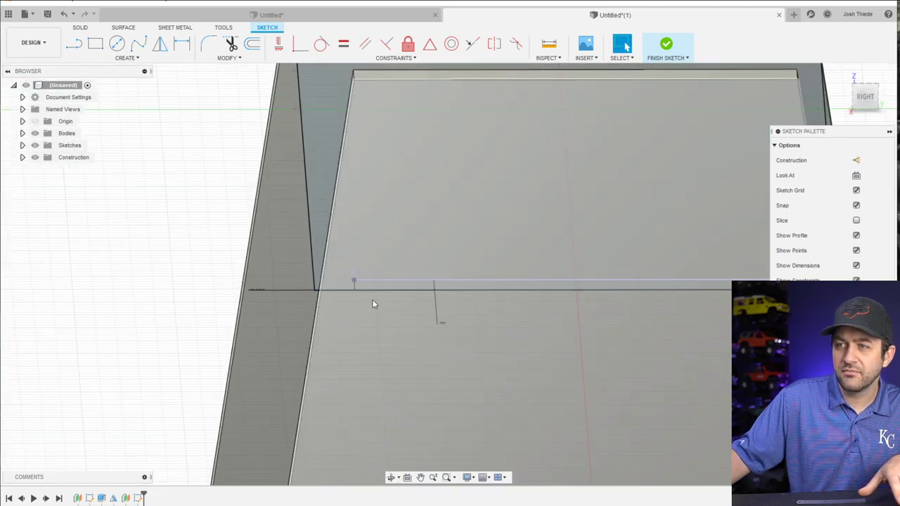
scroll(609, 317, up, 5)
scroll(648, 283, down, 5)
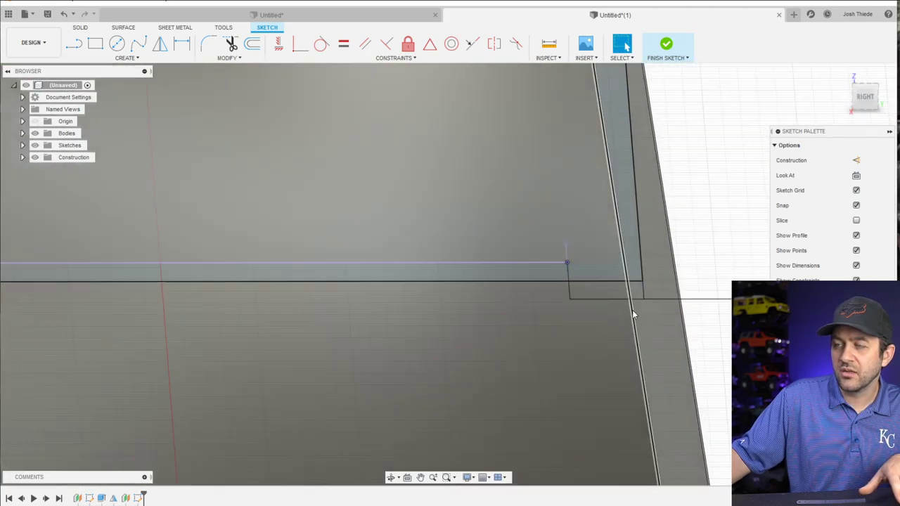
scroll(457, 227, down, 3)
scroll(433, 229, up, 3)
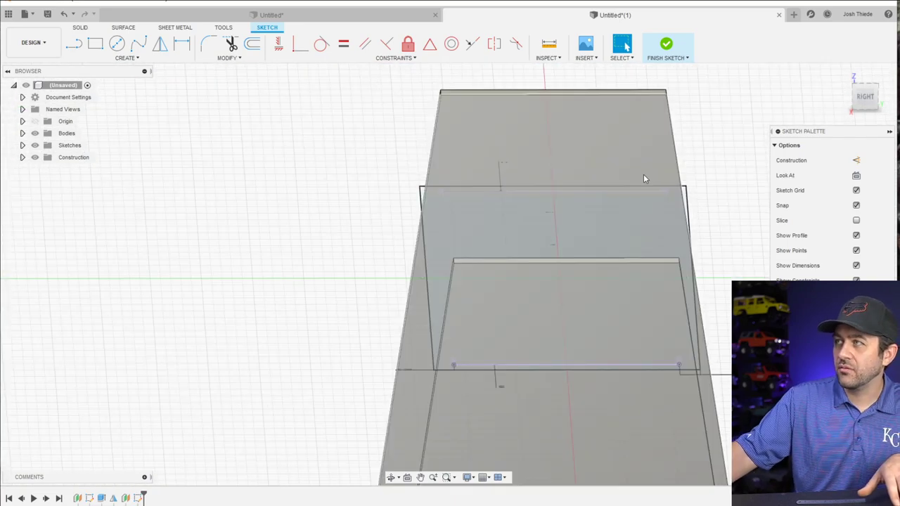
shift+middle_drag(497, 243, 808, 174)
click(869, 101)
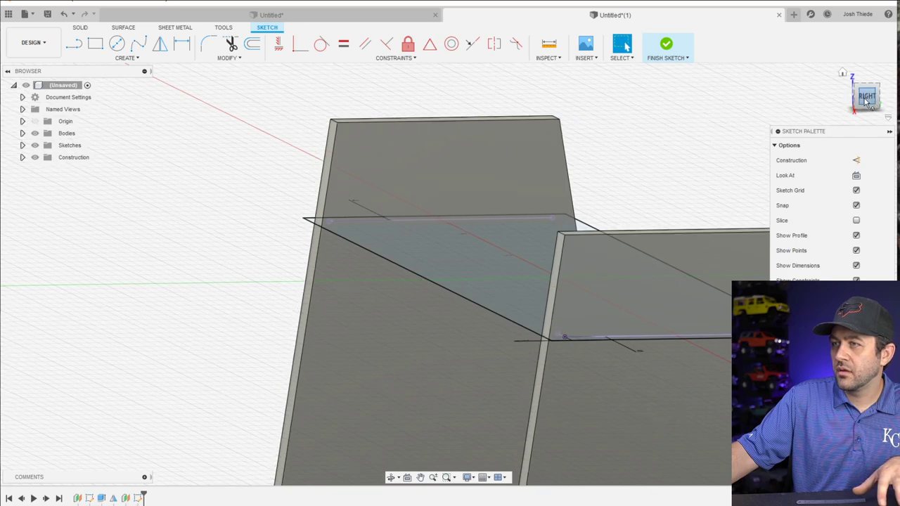
drag(869, 101, 872, 83)
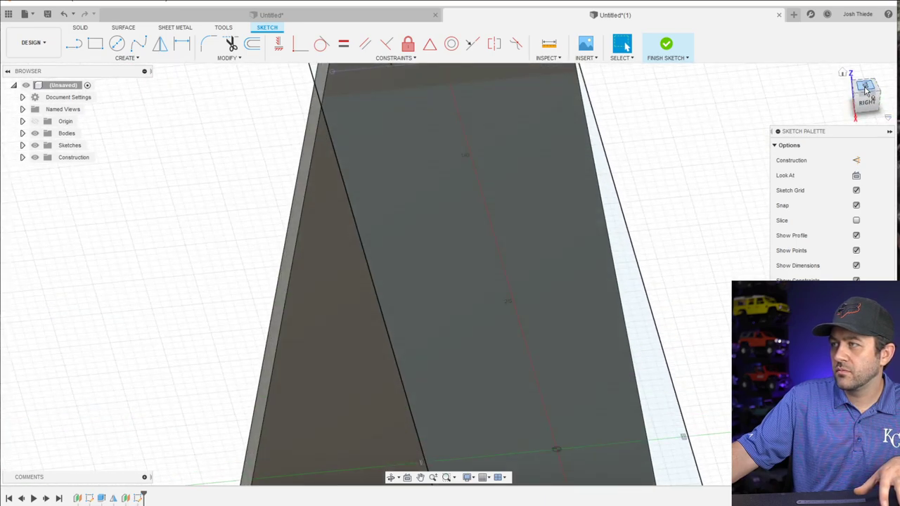
click(866, 86)
click(879, 74)
Draw a narrow notch rectangle around the left plate, from the large rectangle's lower edge to slightly past its middle
scroll(469, 292, down, 6)
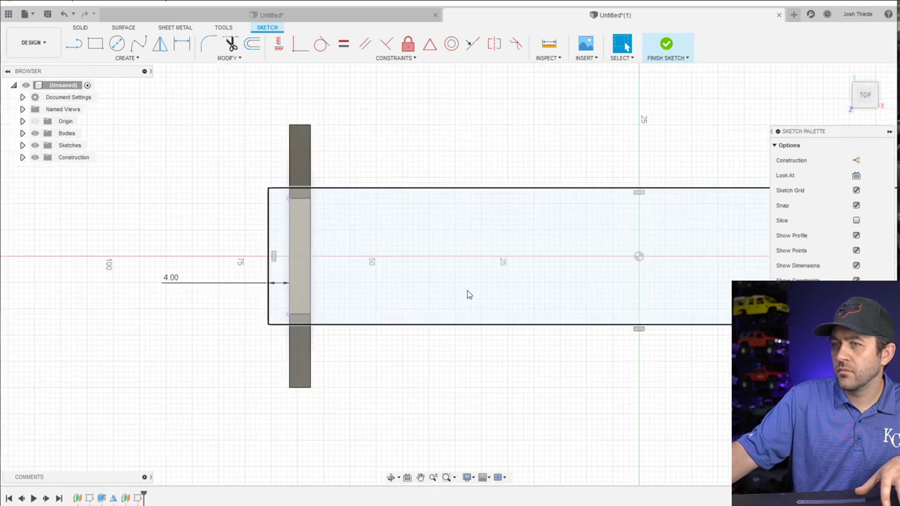
scroll(470, 276, up, 1)
middle_drag(510, 280, 371, 270)
scroll(119, 288, up, 5)
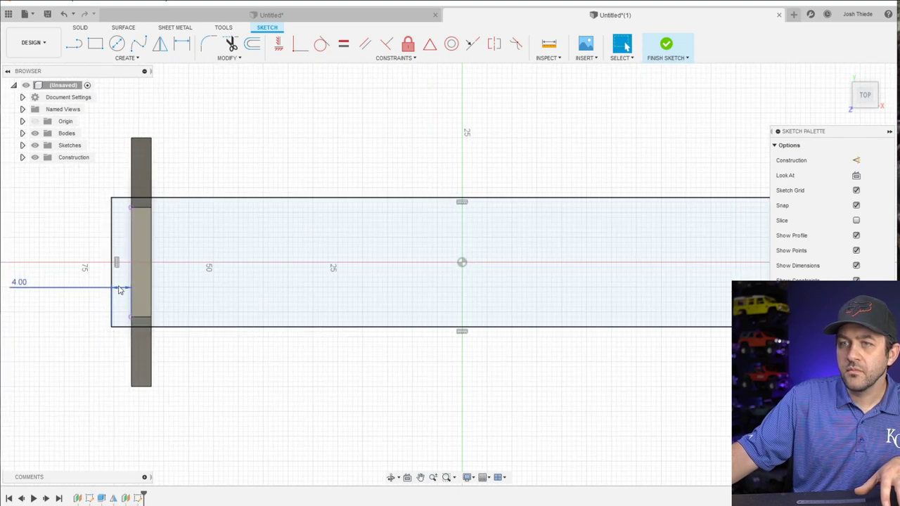
click(95, 43)
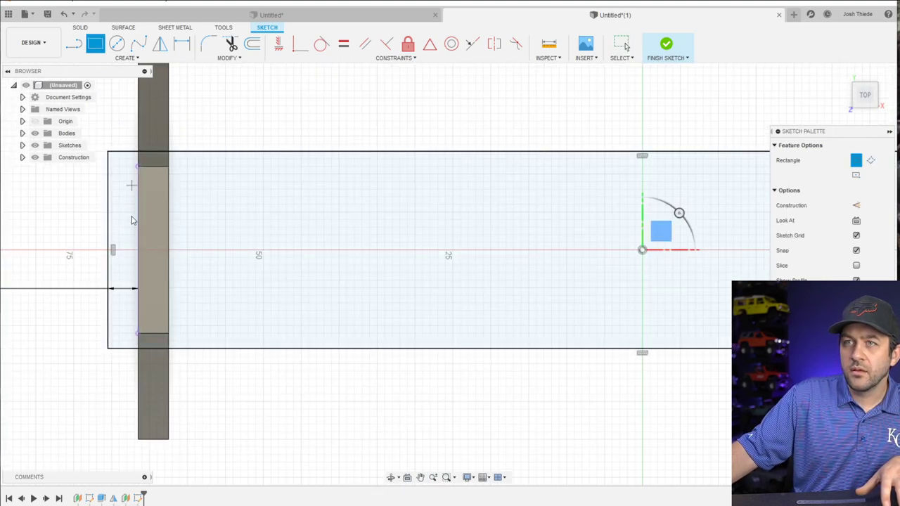
scroll(126, 346, up, 3)
click(132, 351)
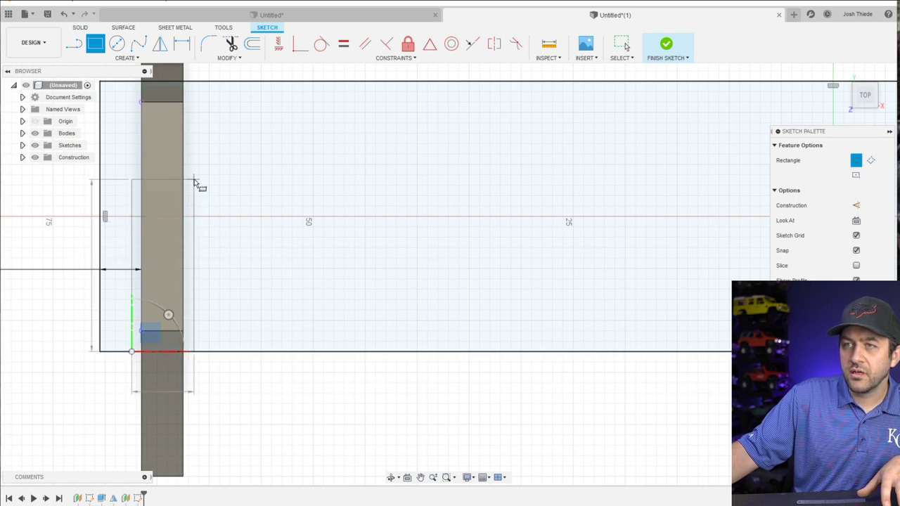
scroll(194, 182, down, 5)
Draw a notch rectangle about 5.5 mm wide and 16 mm tall around the right plate, starting on the large rectangle's lower edge
scroll(646, 309, up, 3)
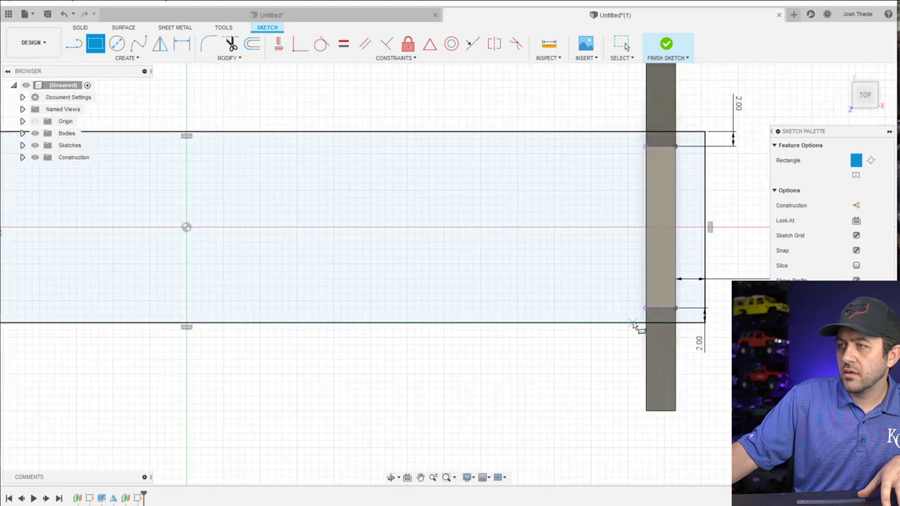
click(638, 322)
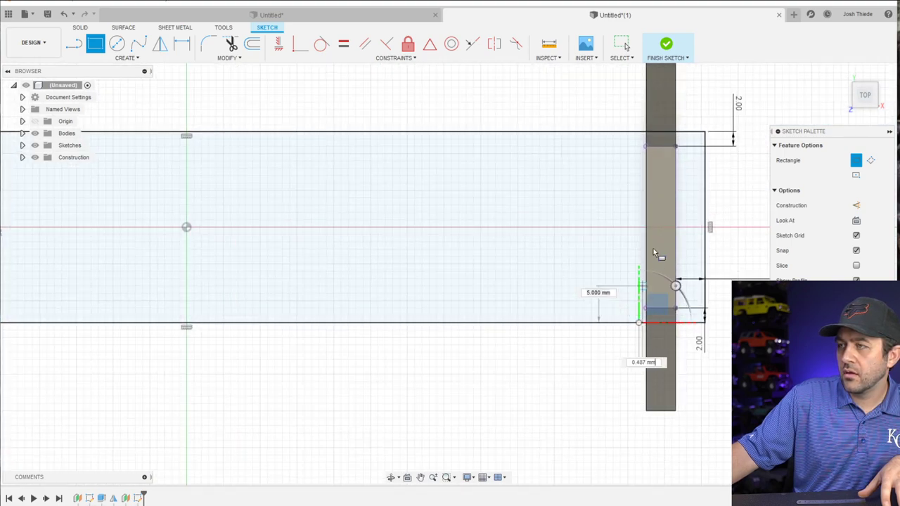
click(680, 206)
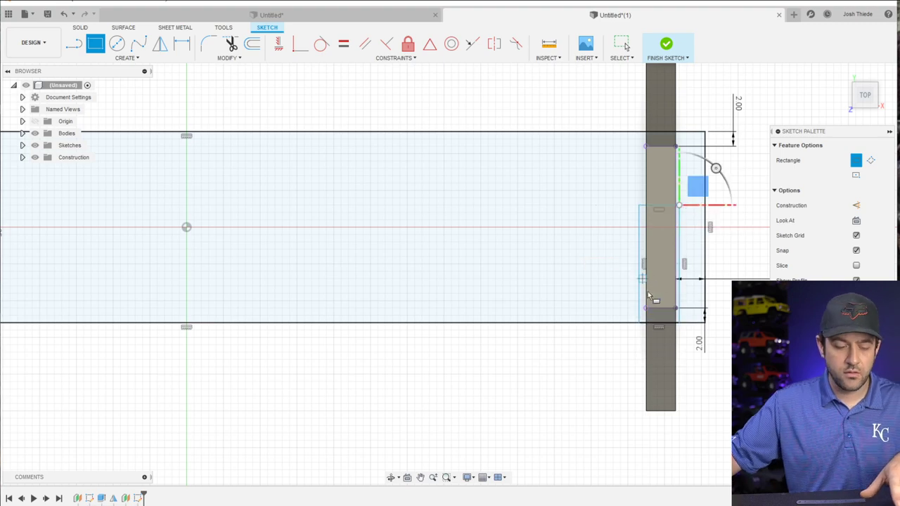
scroll(661, 288, down, 4)
key(Escape)
scroll(673, 264, up, 4)
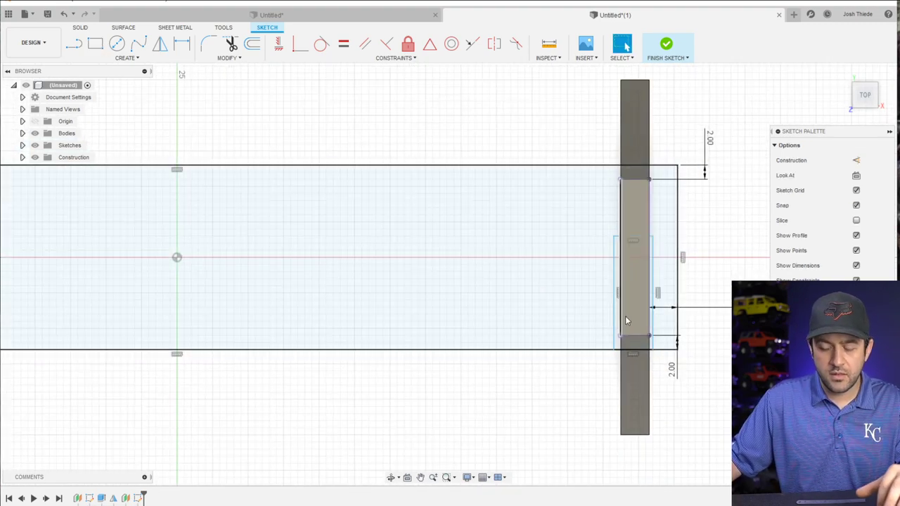
key(r)
scroll(629, 320, up, 2)
key(d)
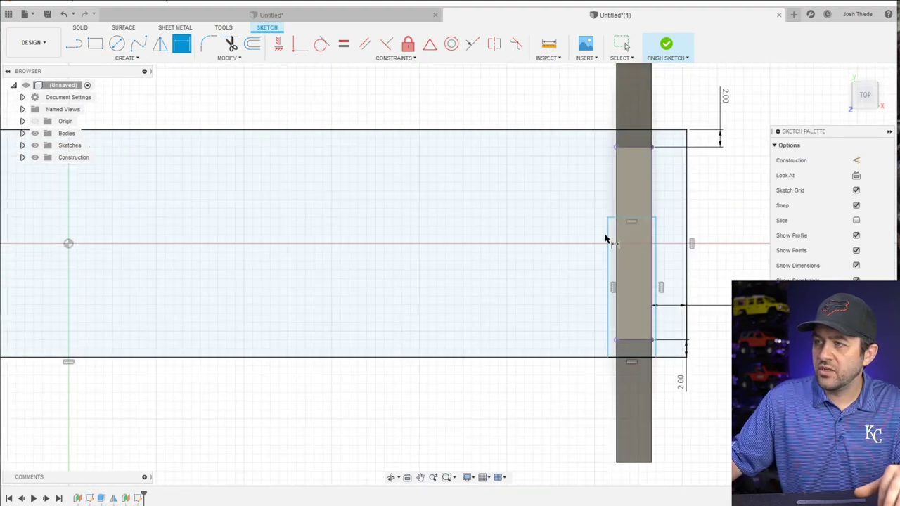
click(607, 239)
key(Escape)
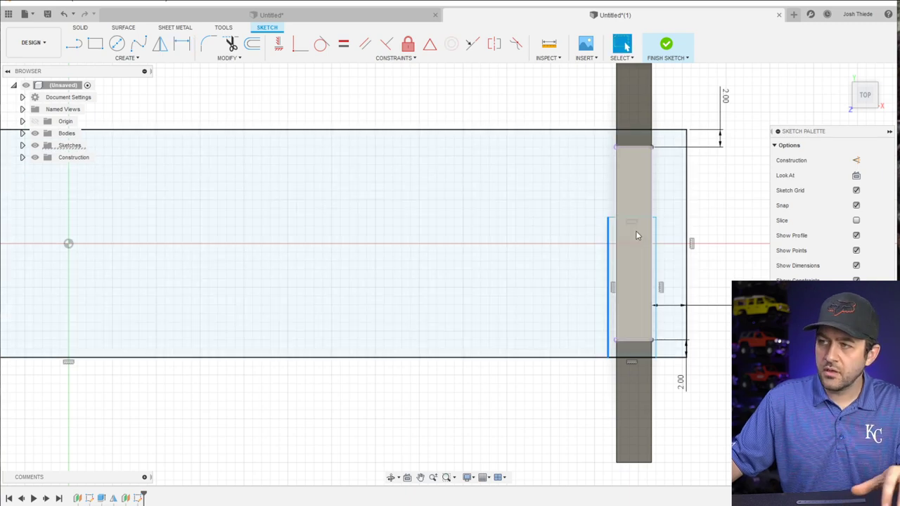
key(d)
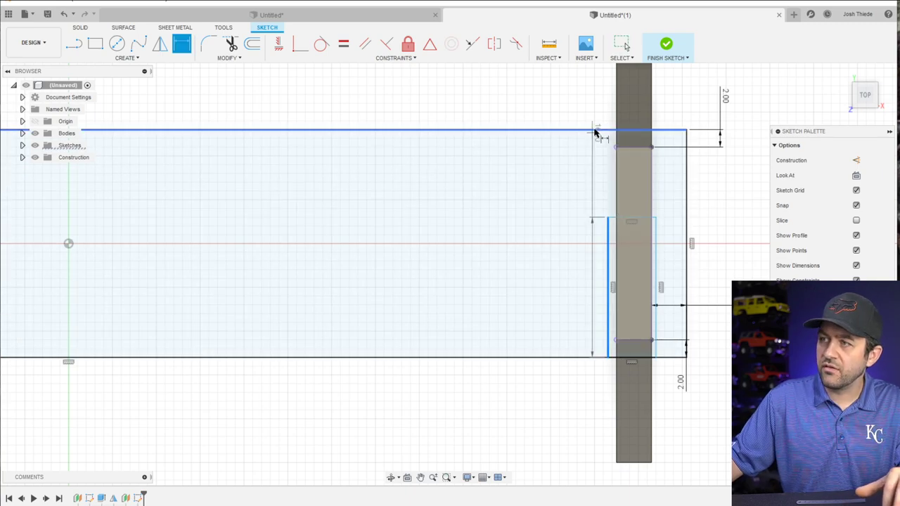
key(Escape)
Dimension the right notch's upper edge 10 mm below the large rectangle's upper edge
key(d)
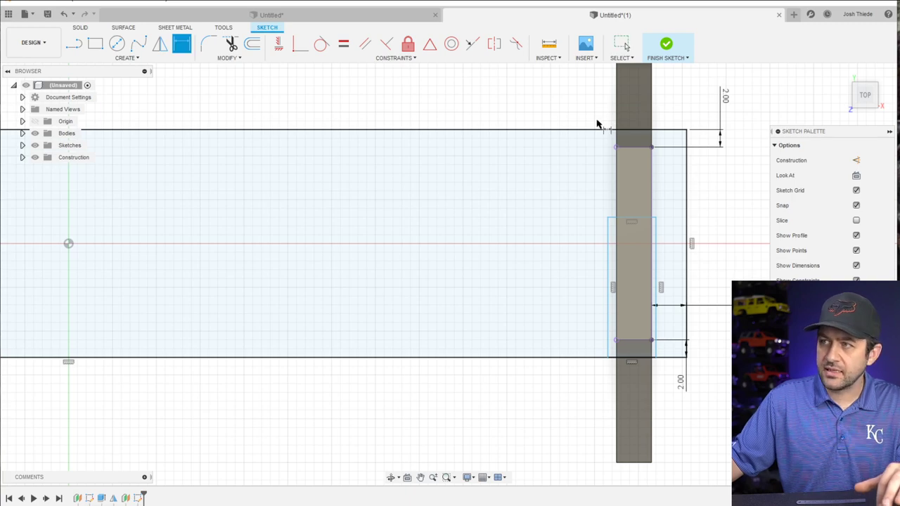
click(600, 131)
click(612, 218)
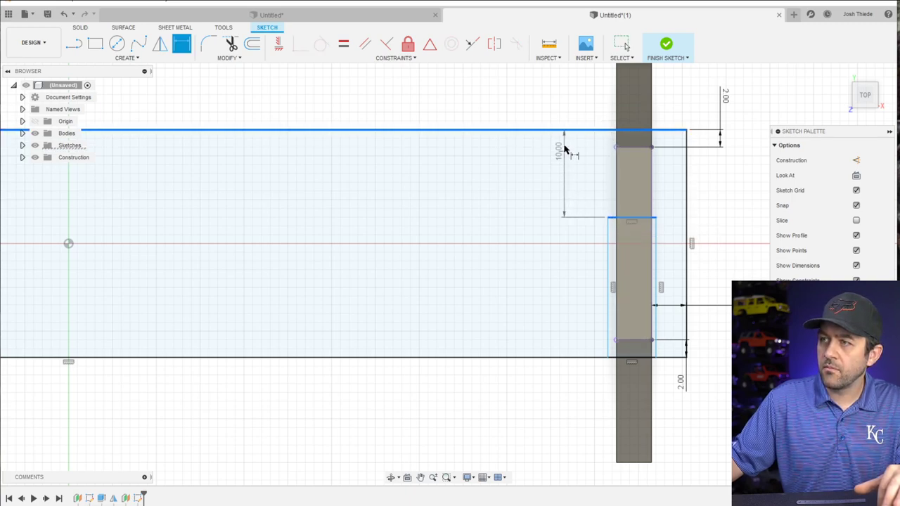
click(562, 106)
text(10)
key(Return)
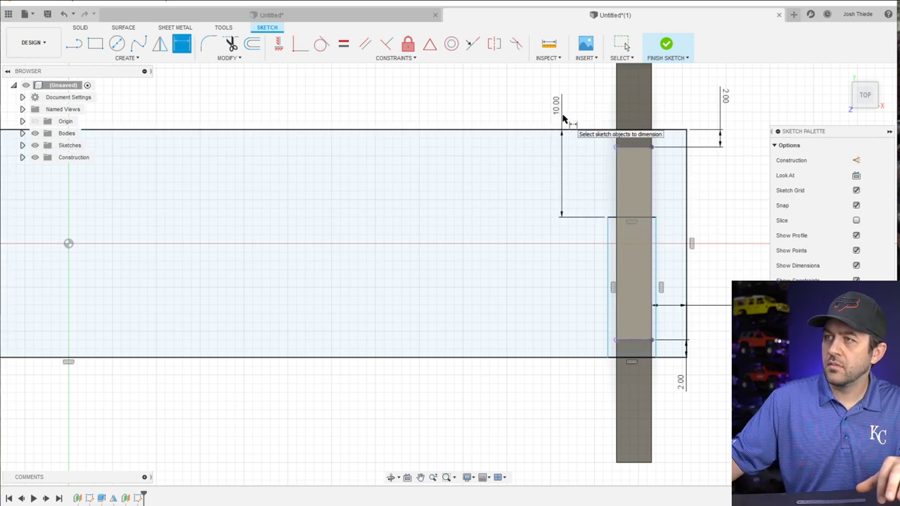
scroll(585, 155, down, 5)
scroll(389, 260, up, 3)
scroll(162, 263, down, 4)
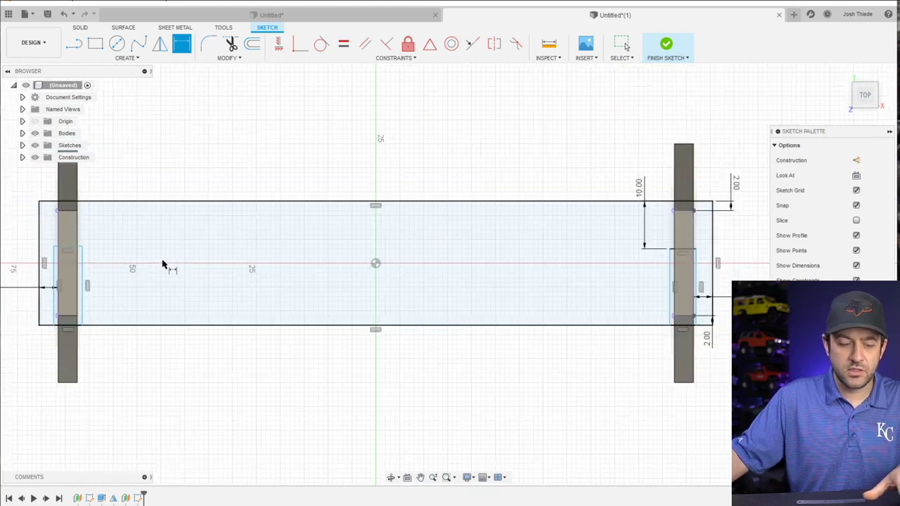
Make the upper edges of both notches collinear, and move the 10 mm dimension's text above the large rectangle
key(Escape)
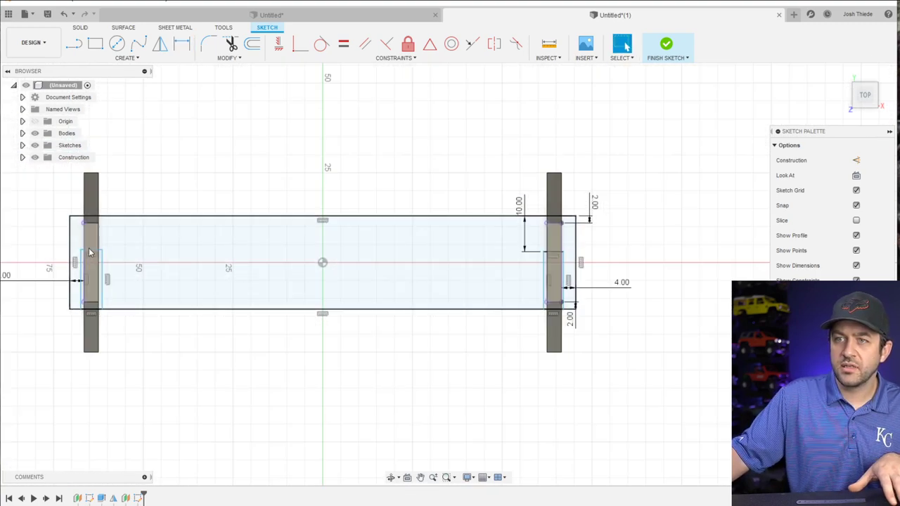
click(89, 251)
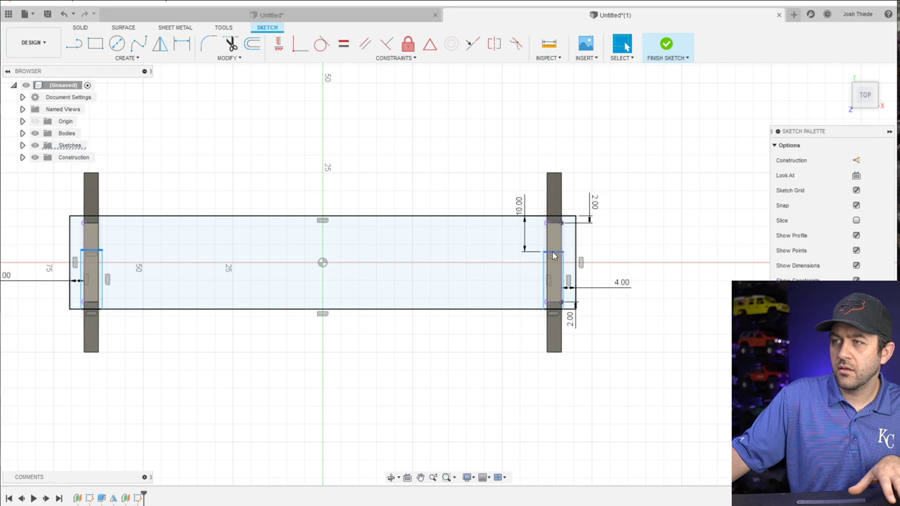
click(473, 45)
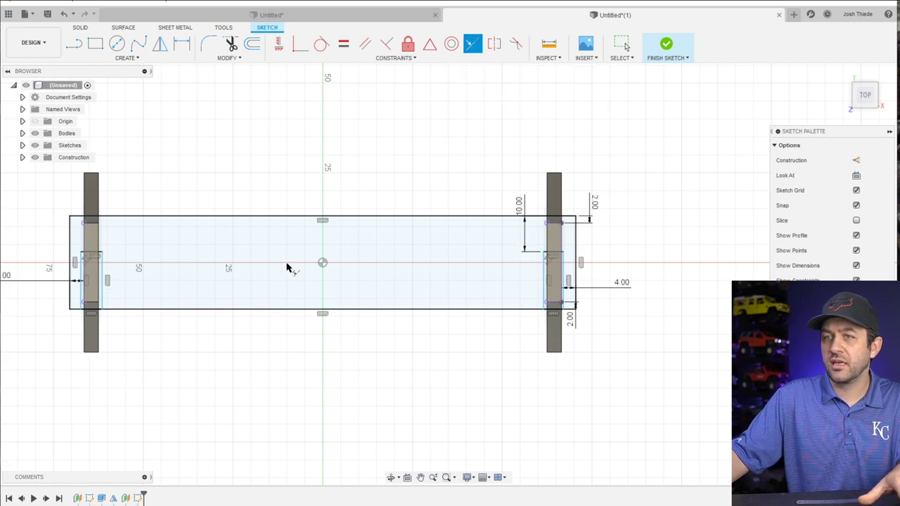
key(Escape)
drag(520, 209, 520, 176)
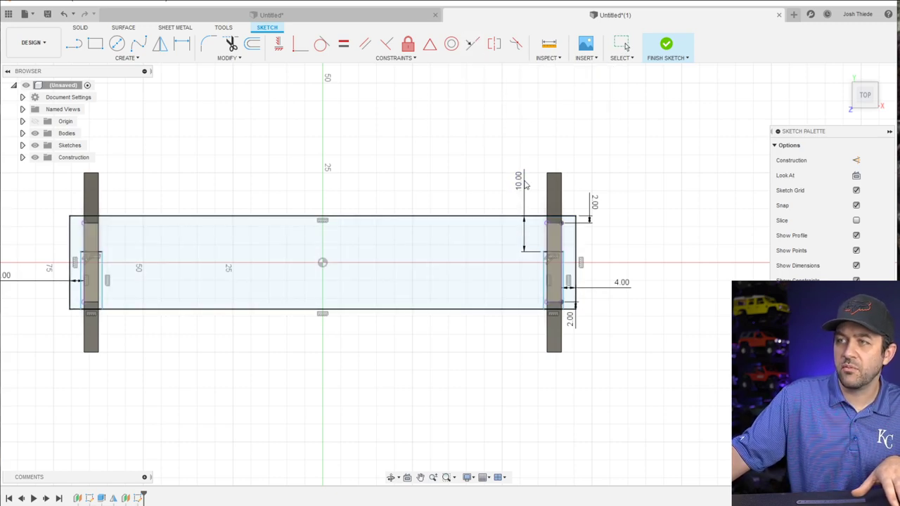
scroll(566, 285, up, 1)
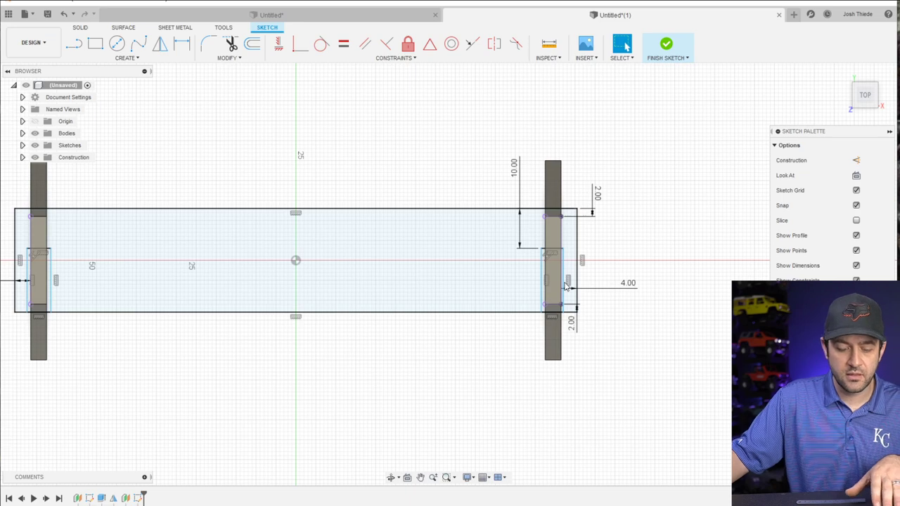
Apply an Equal constraint to the upper edges of the left and right notches
click(558, 248)
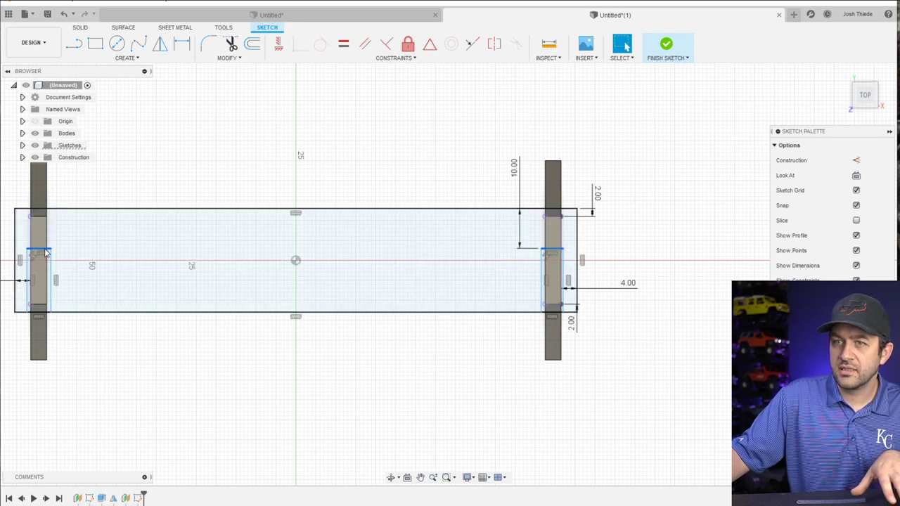
click(343, 44)
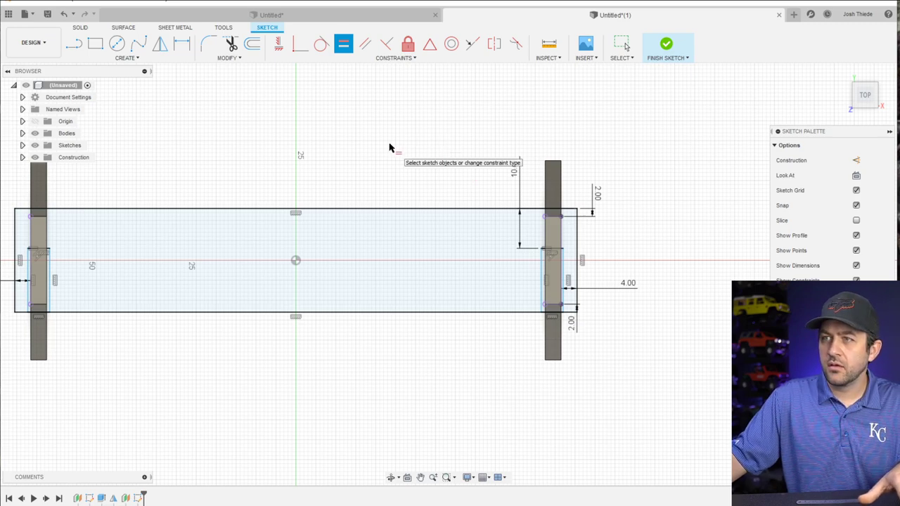
key(Escape)
Dimension the right notch's upper edge to a width of 5.5 mm
scroll(527, 296, up, 3)
key(r)
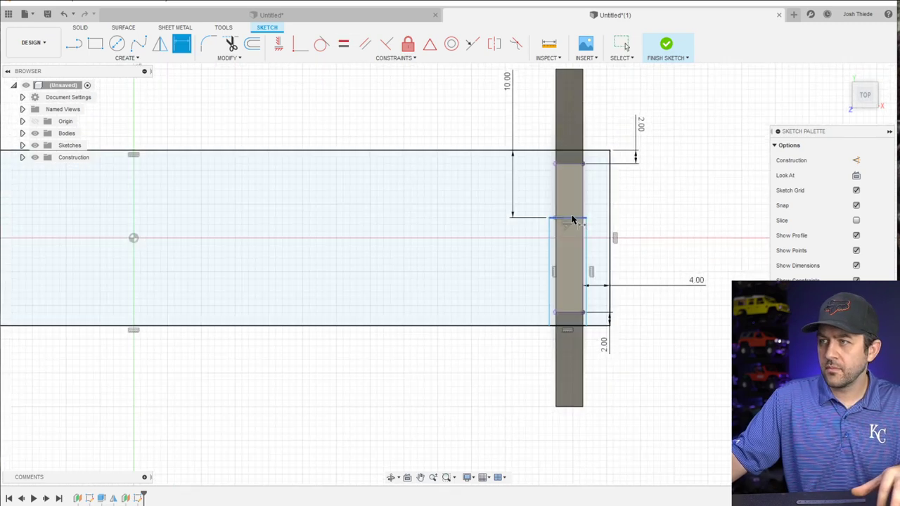
key(d)
click(574, 224)
click(687, 210)
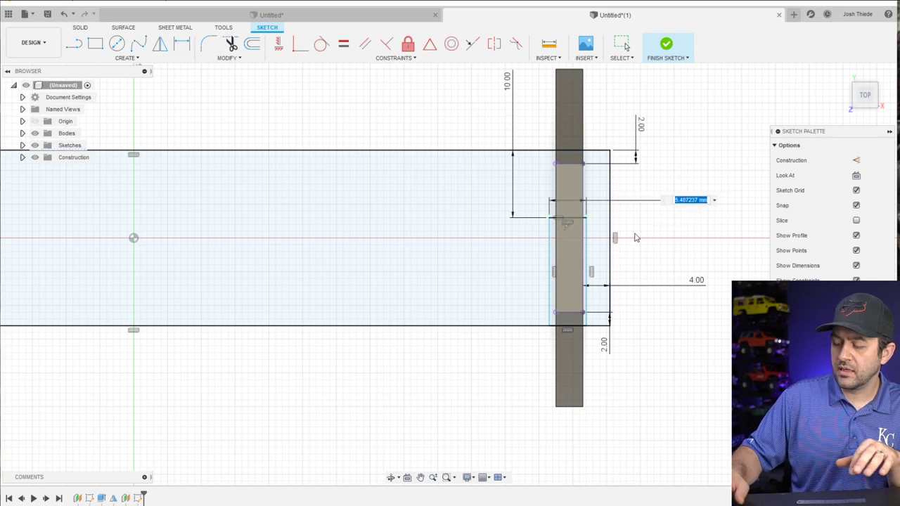
key(Return)
key(r)
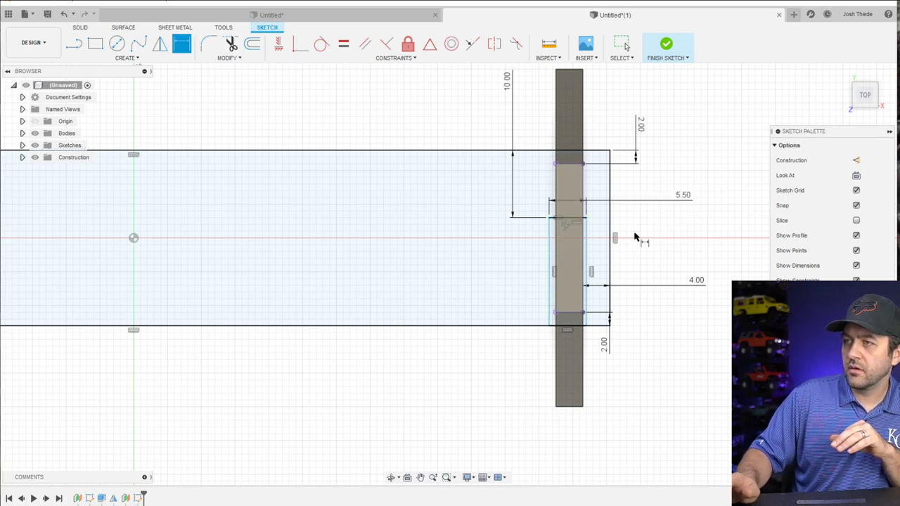
Check the clearance around the right plate and set the right notch's width to 5 mm
scroll(551, 213, up, 2)
scroll(622, 330, up, 2)
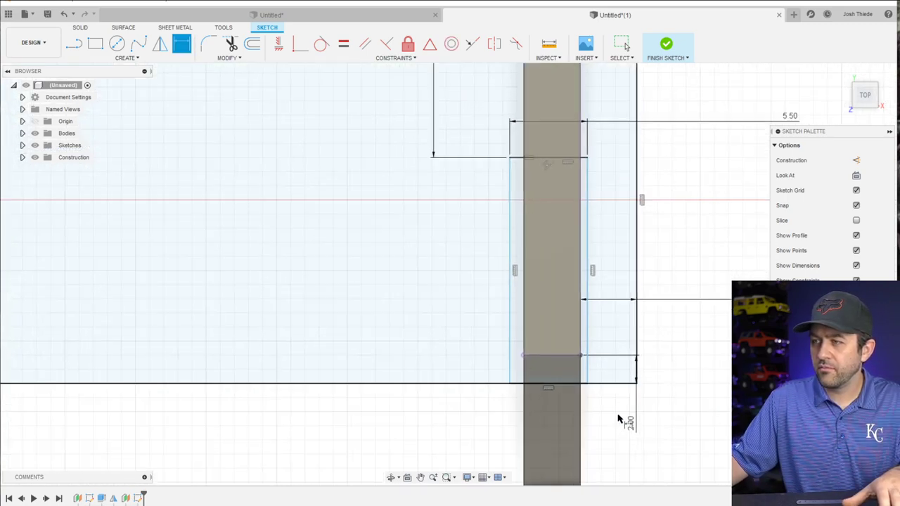
scroll(601, 437, down, 2)
middle_drag(575, 349, 502, 295)
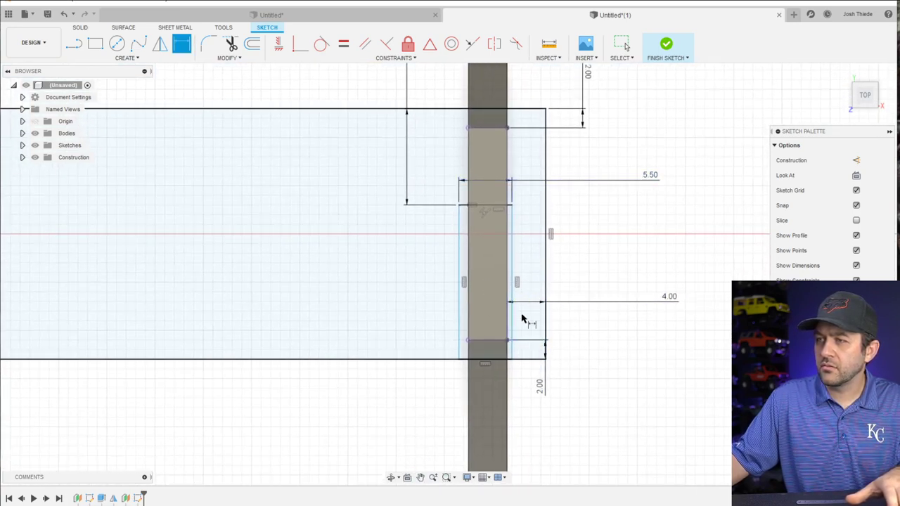
scroll(521, 319, up, 3)
scroll(487, 349, down, 2)
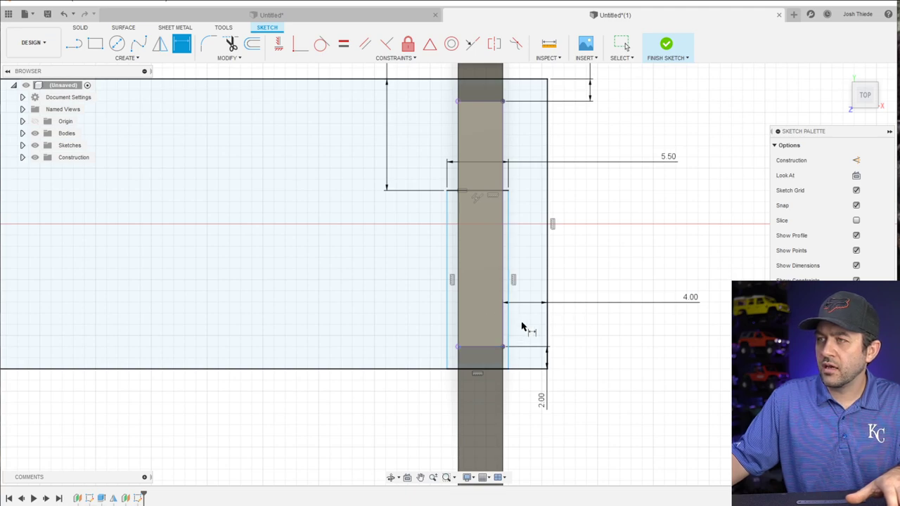
scroll(514, 339, down, 2)
scroll(542, 327, down, 2)
scroll(504, 275, up, 2)
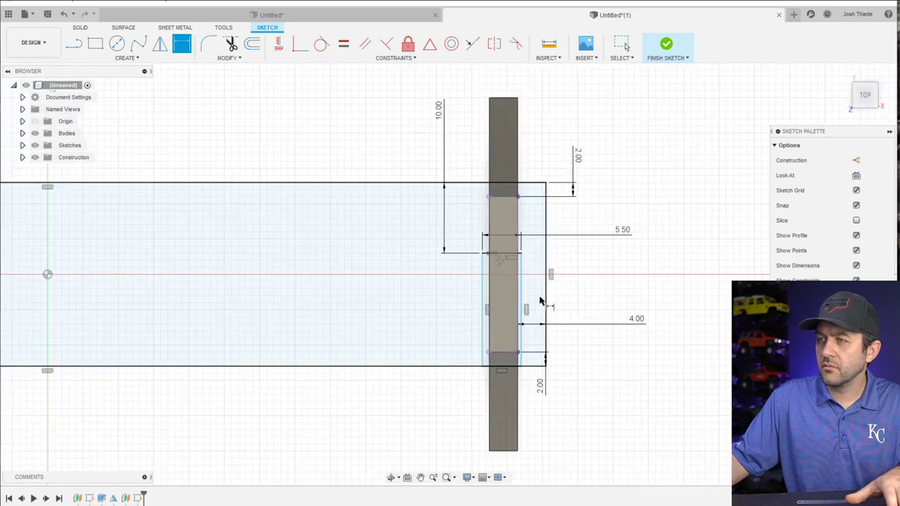
double_click(623, 232)
text(5.5)
key(Return)
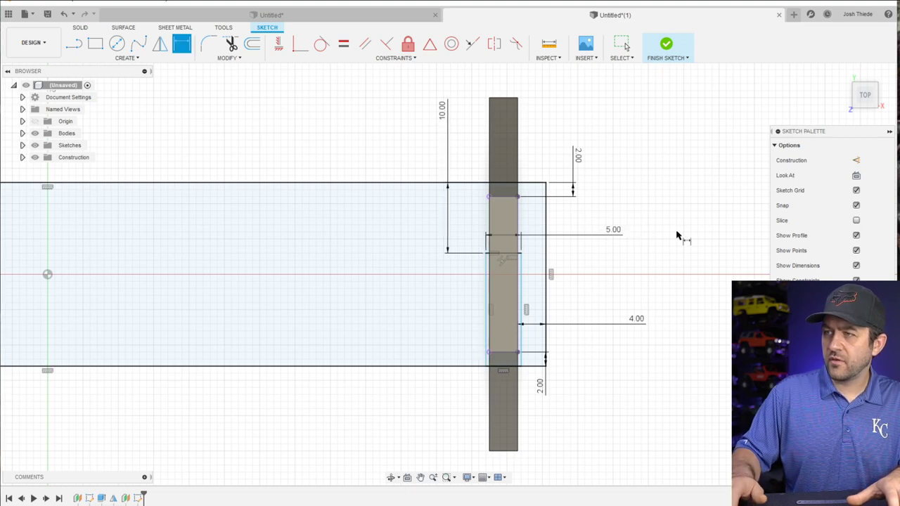
Examine how the left notch fits around its plate, compare both ends of the sketch, and leave the dimension command
scroll(569, 297, down, 5)
scroll(211, 310, up, 6)
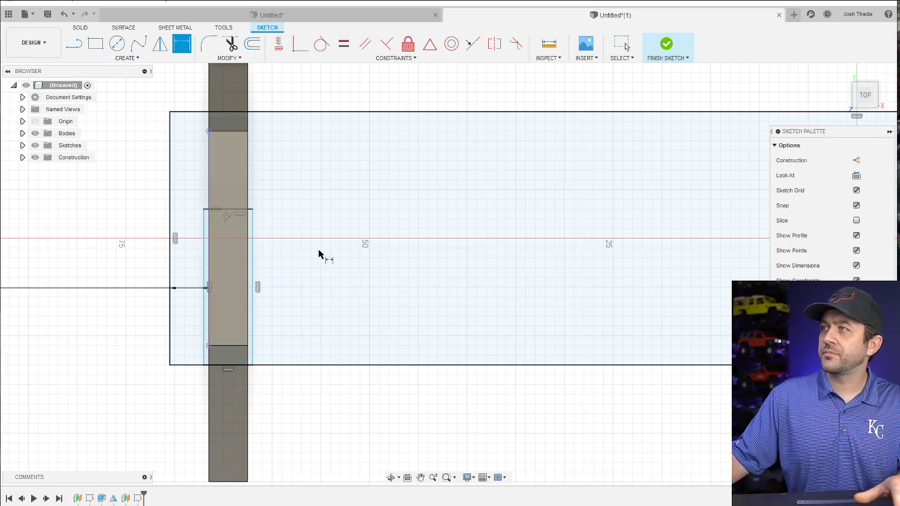
scroll(268, 342, down, 5)
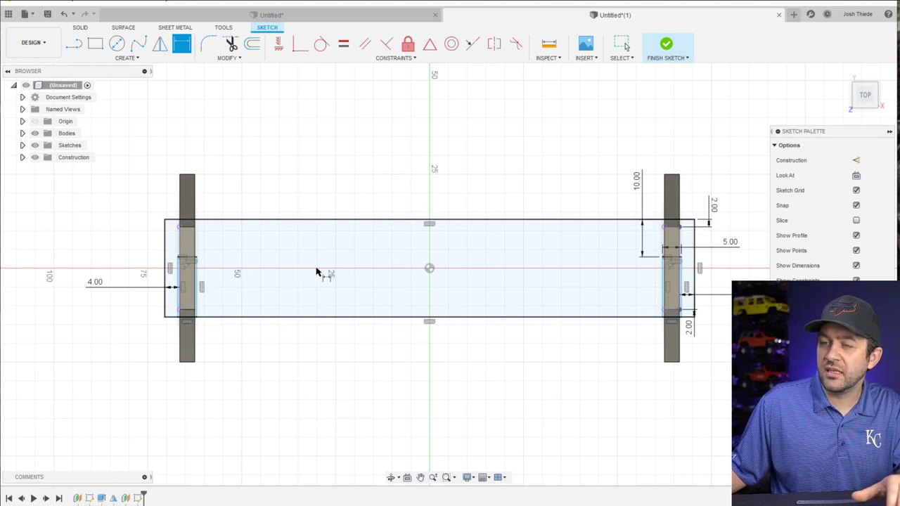
scroll(312, 321, down, 3)
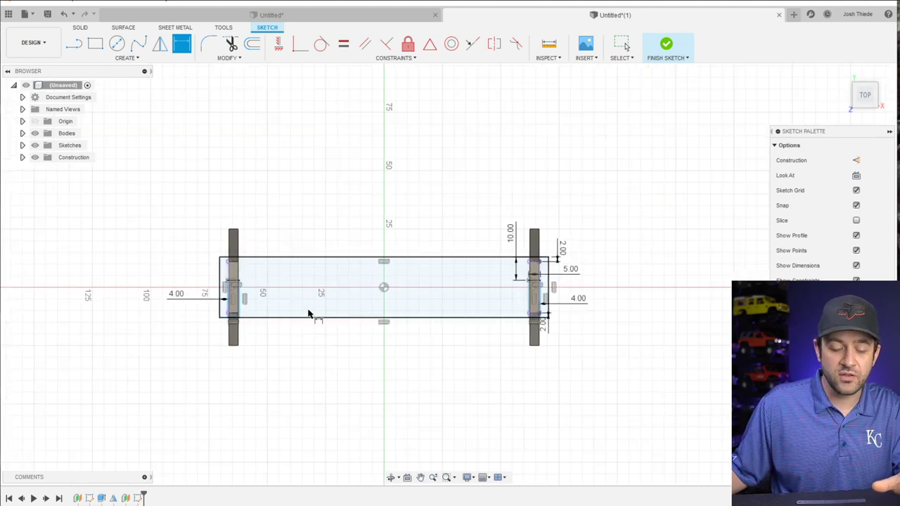
key(Escape)
middle_drag(318, 298, 321, 267)
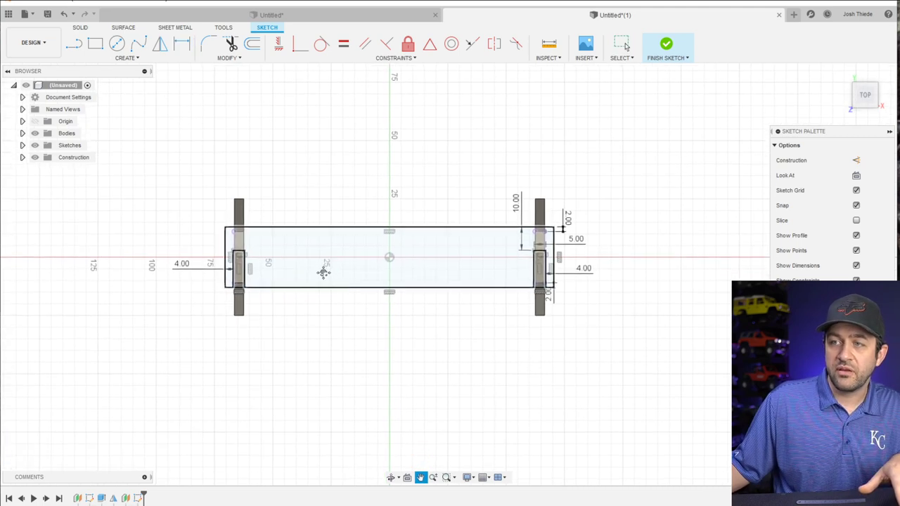
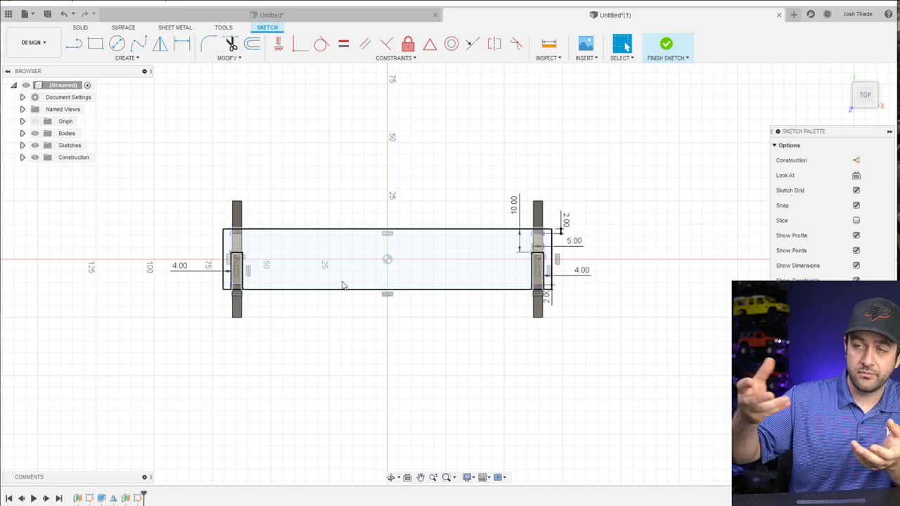
Finish the sketch and extrude the notched cross piece profile 5 mm upward
scroll(318, 299, up, 3)
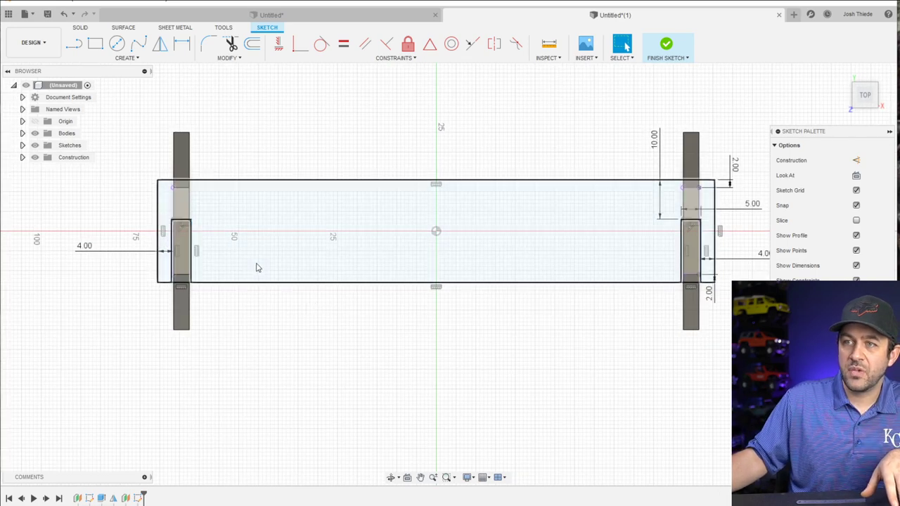
click(644, 54)
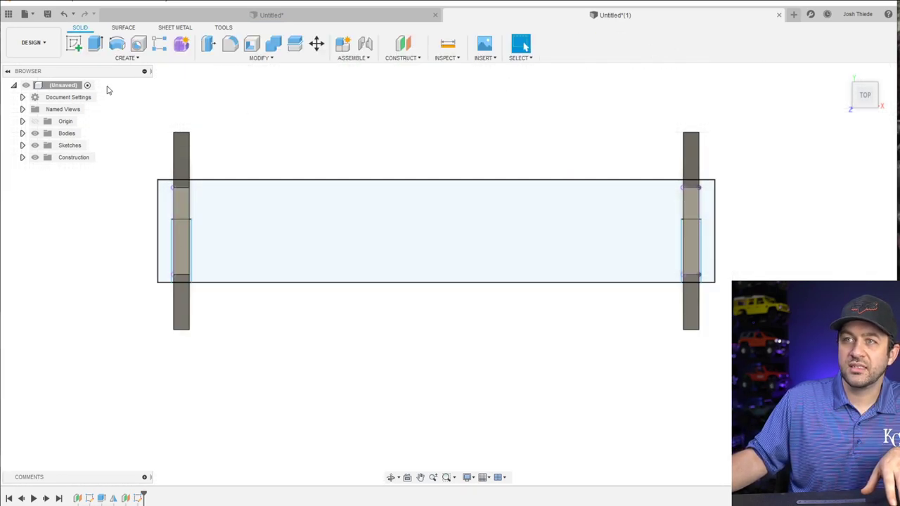
click(94, 44)
click(251, 223)
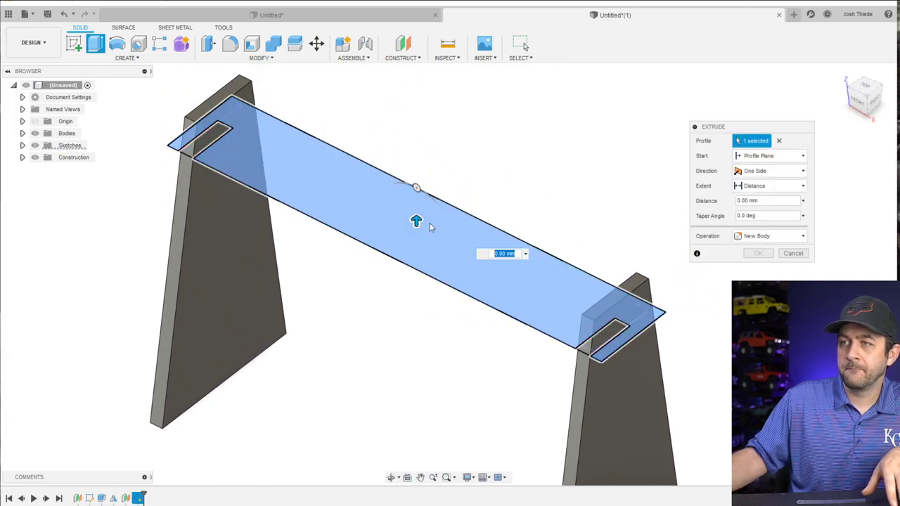
text(3)
drag(416, 211, 416, 206)
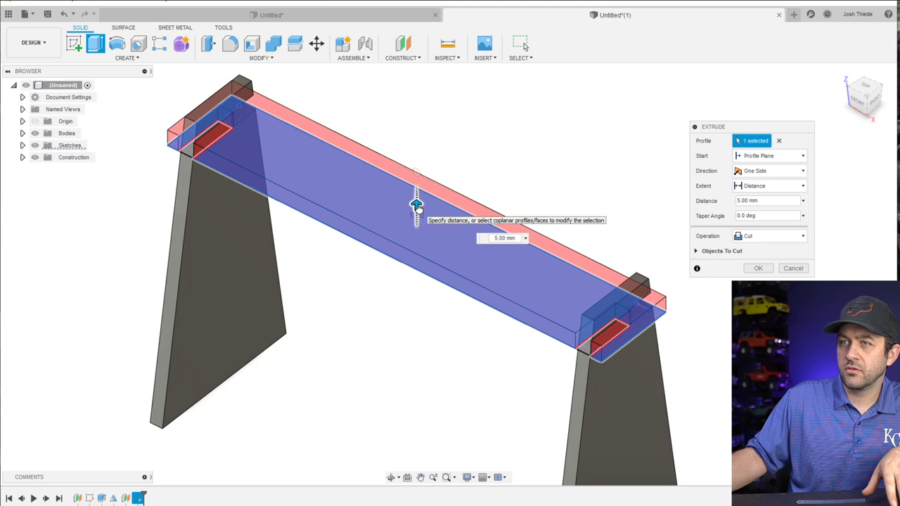
Set the cross piece extrusion to create a new body and complete it
click(763, 236)
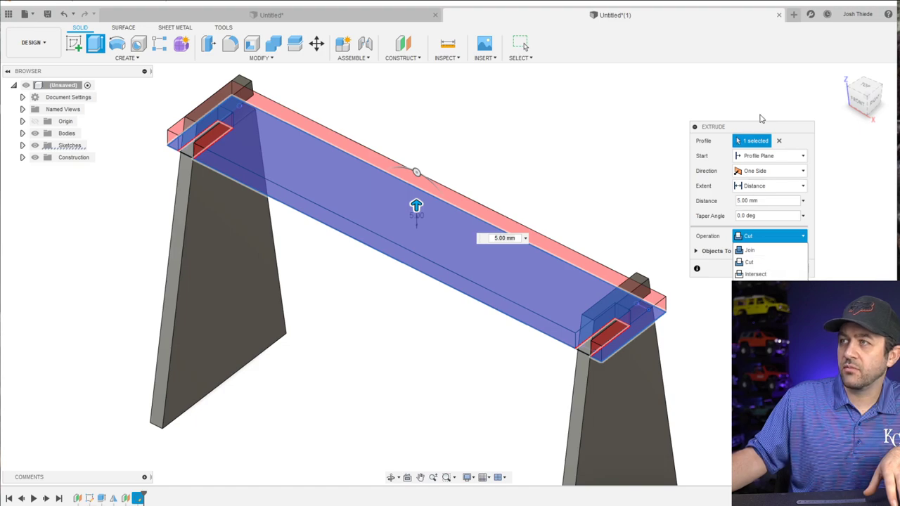
drag(760, 129, 743, 65)
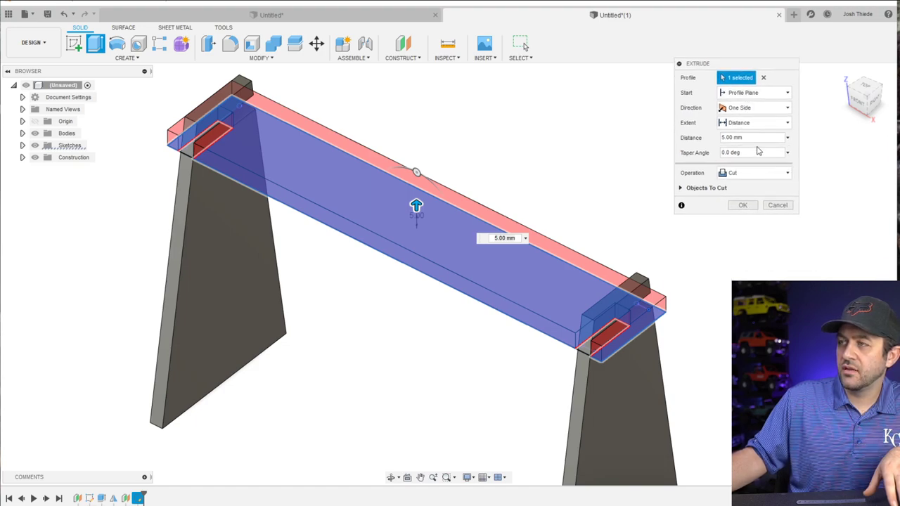
click(745, 173)
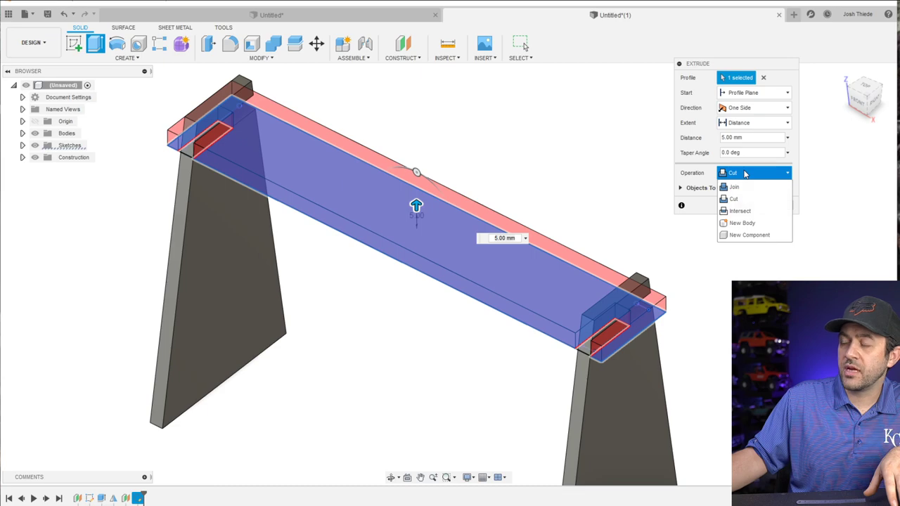
click(744, 223)
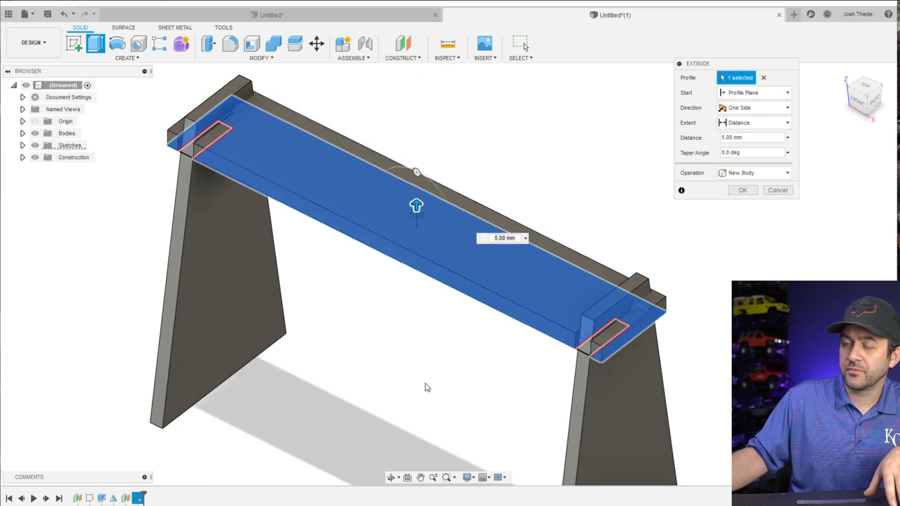
scroll(447, 316, down, 5)
scroll(562, 367, up, 3)
shift+middle_drag(512, 356, 708, 246)
click(733, 190)
Inspect the notch around the left plate and compute the interference between both plates and the cross piece
scroll(388, 263, up, 3)
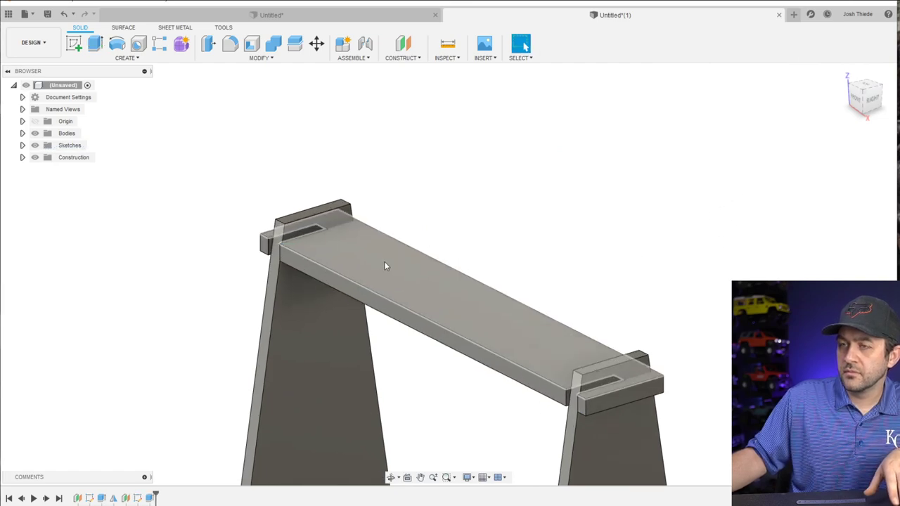
scroll(253, 295, up, 5)
scroll(291, 211, up, 8)
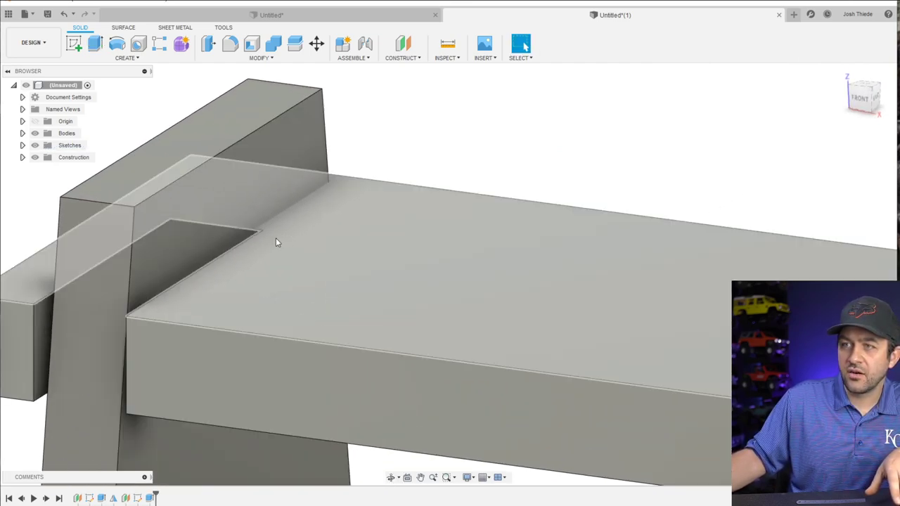
scroll(305, 240, down, 1)
scroll(281, 267, down, 2)
shift+middle_drag(281, 267, 308, 286)
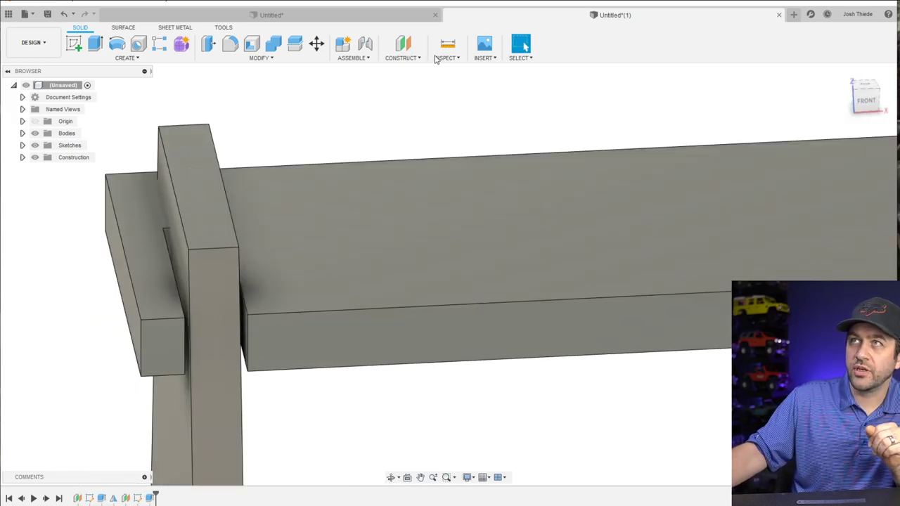
click(457, 59)
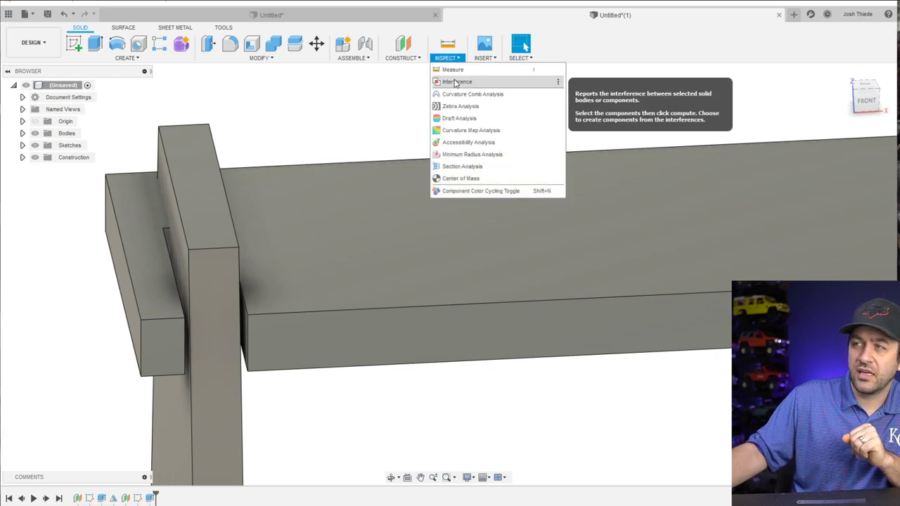
click(456, 82)
scroll(253, 248, down, 6)
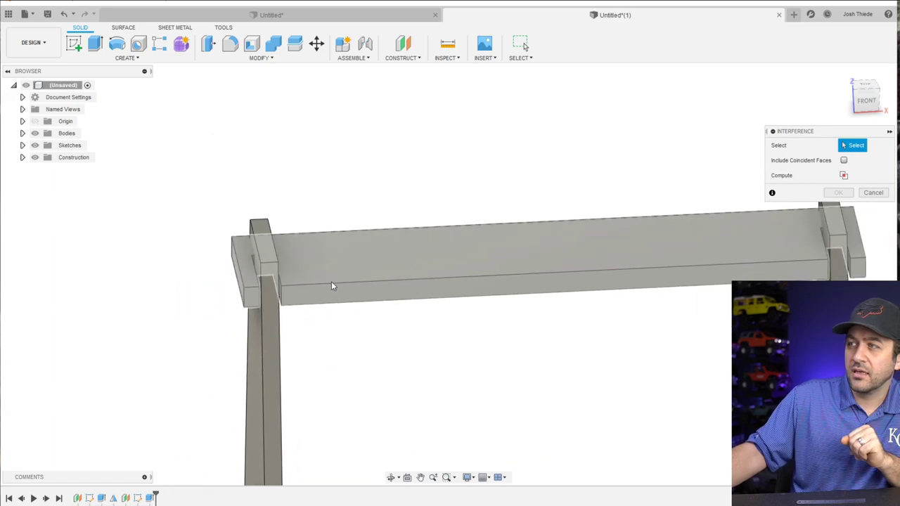
middle_drag(430, 321, 351, 235)
drag(701, 94, 137, 477)
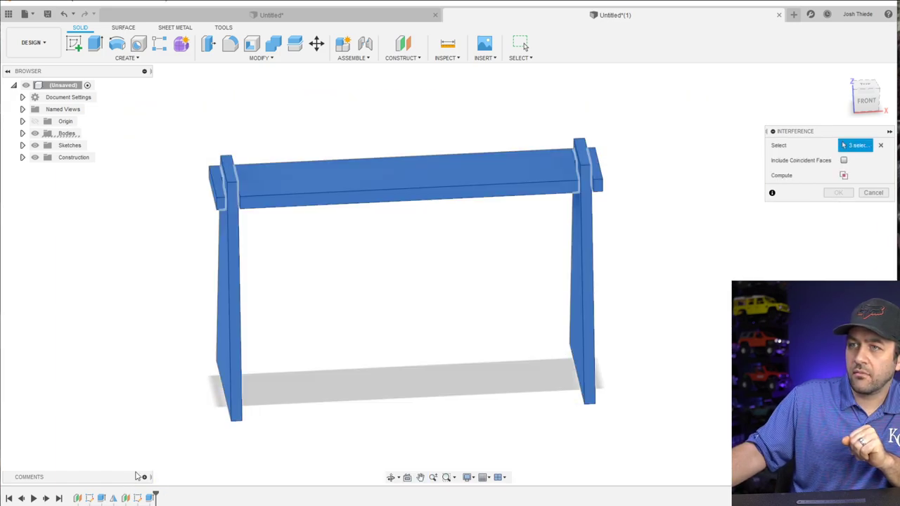
click(843, 176)
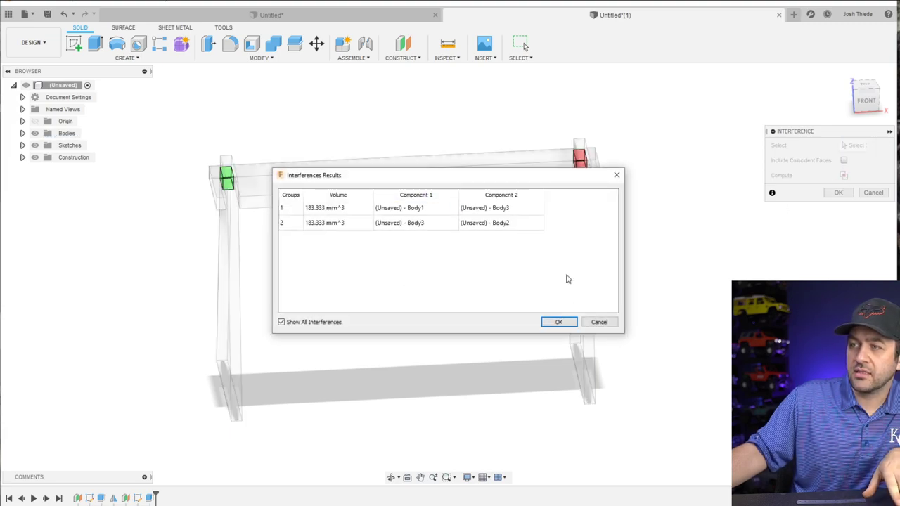
Examine the overlap regions at both ends of the cross piece, then close the interference results
drag(589, 175, 515, 278)
mouse_move(556, 211)
shift+middle_down()
mouse_move(564, 185)
mouse_move(543, 199)
shift+middle_up()
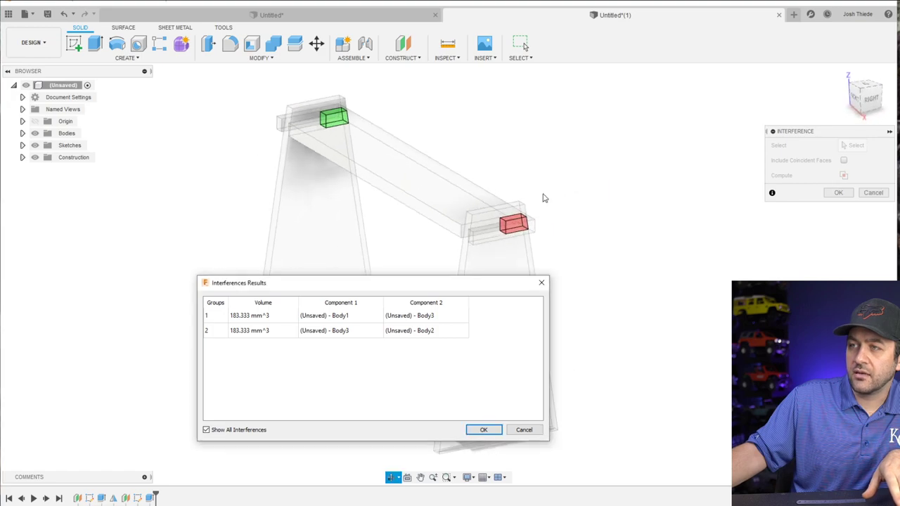
scroll(504, 237, up, 6)
mouse_move(504, 236)
shift+middle_down()
mouse_move(476, 218)
mouse_move(499, 213)
mouse_move(490, 227)
shift+middle_up()
scroll(399, 200, down, 5)
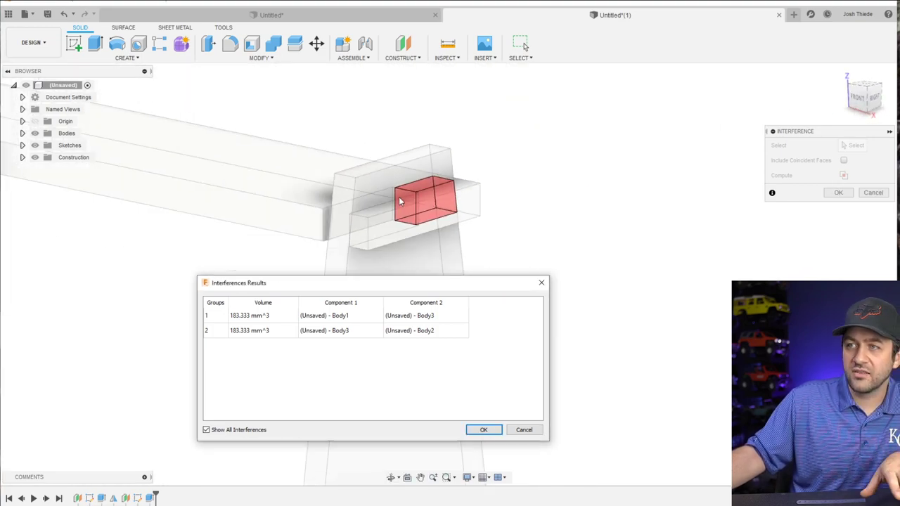
scroll(299, 211, down, 4)
middle_drag(167, 199, 575, 234)
scroll(428, 186, up, 1)
scroll(436, 186, up, 3)
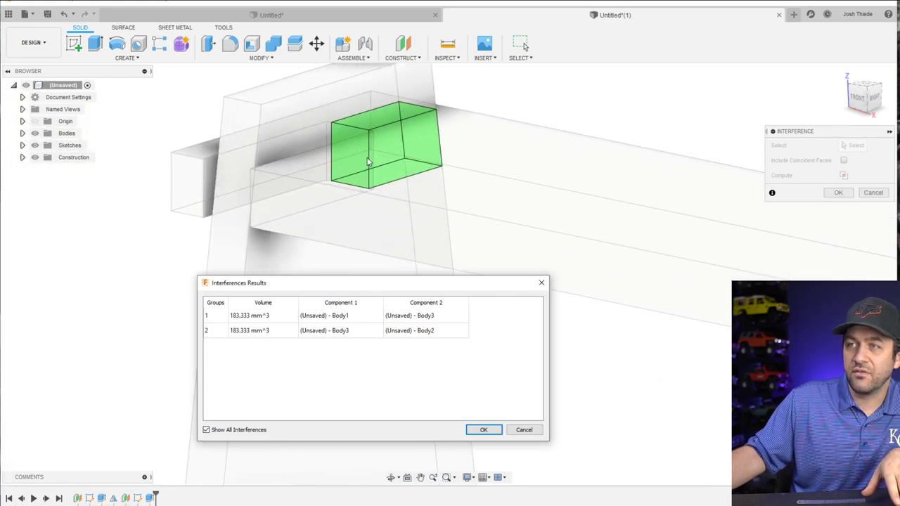
shift+middle_drag(347, 177, 373, 192)
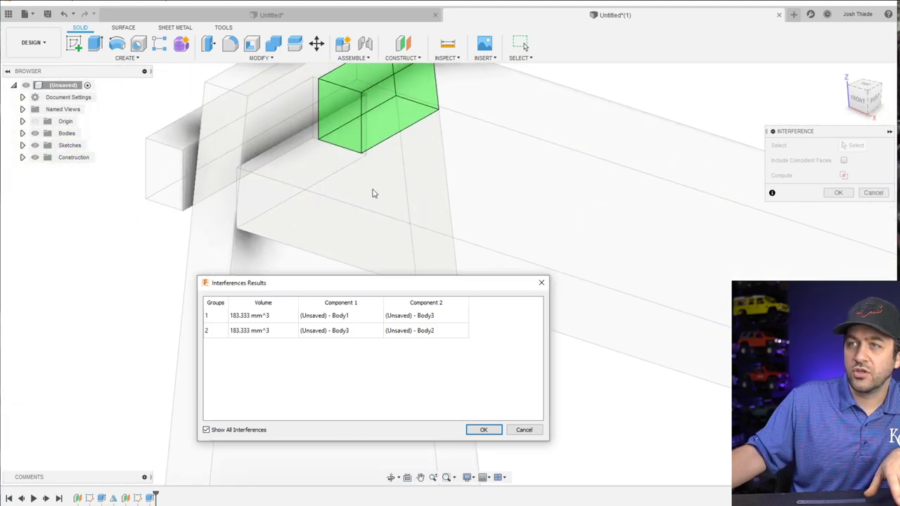
middle_drag(443, 223, 319, 201)
scroll(410, 232, down, 5)
middle_drag(741, 303, 570, 277)
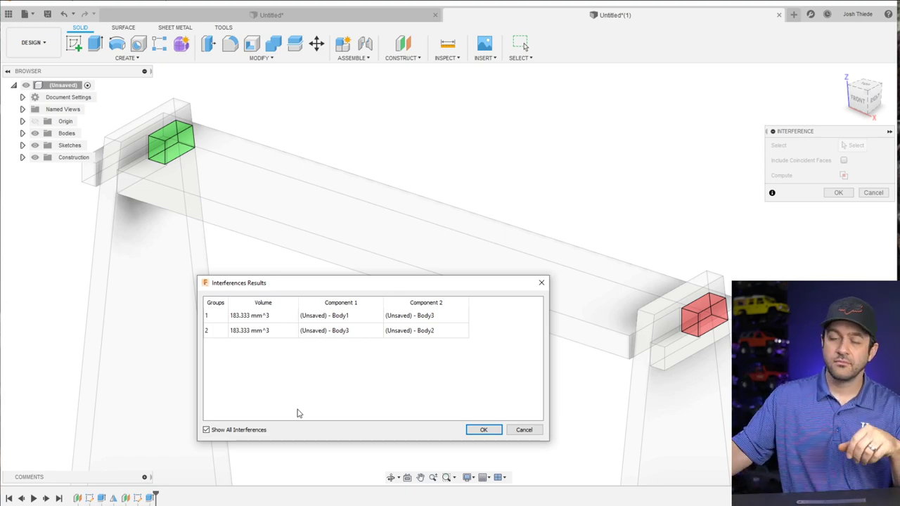
click(524, 429)
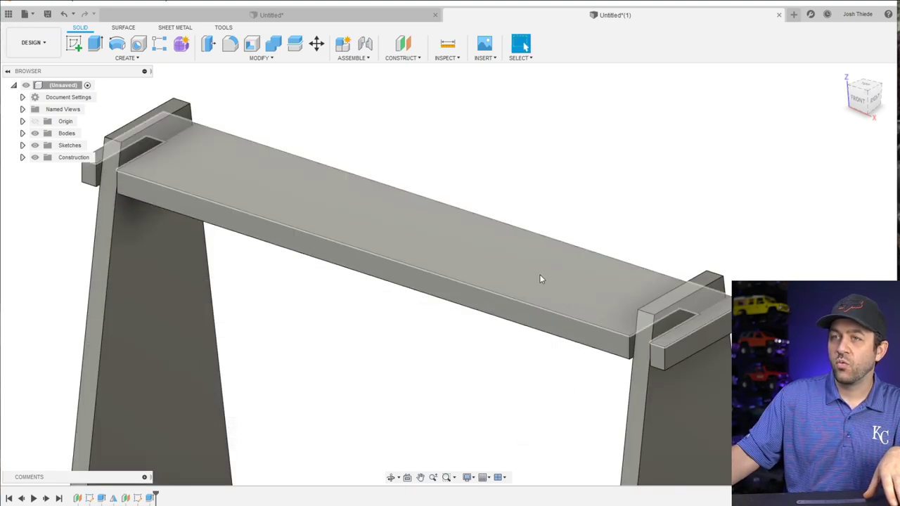
Start a new sketch on the right plate's outer face and view it straight on
scroll(183, 167, up, 3)
scroll(184, 168, down, 4)
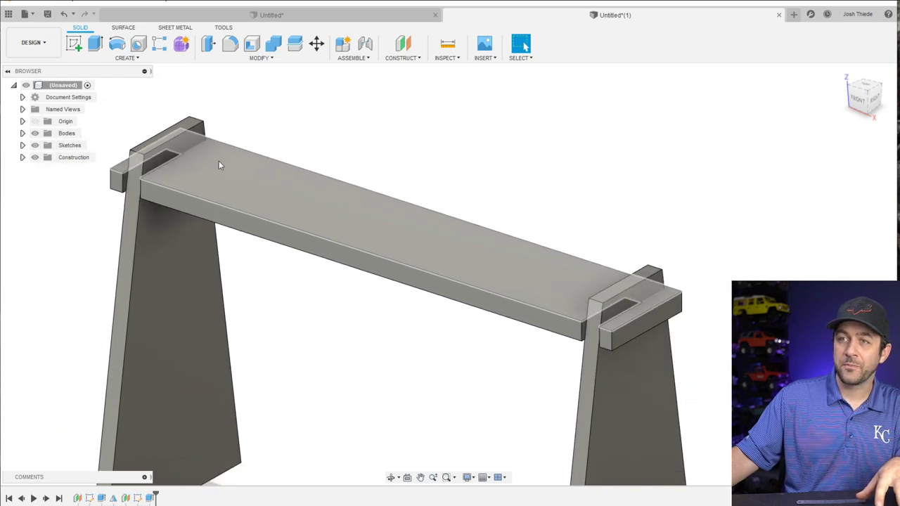
shift+middle_drag(219, 161, 195, 148)
scroll(195, 148, up, 5)
scroll(194, 146, down, 6)
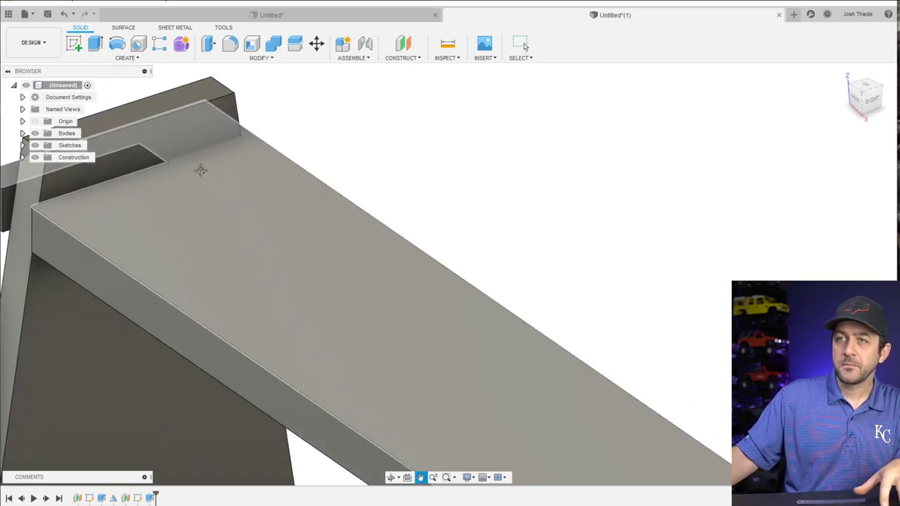
click(74, 44)
click(633, 369)
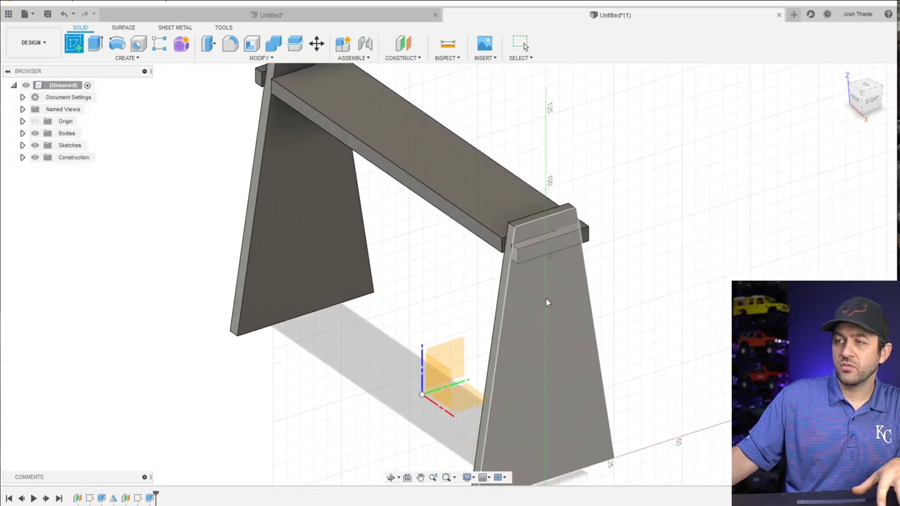
click(870, 100)
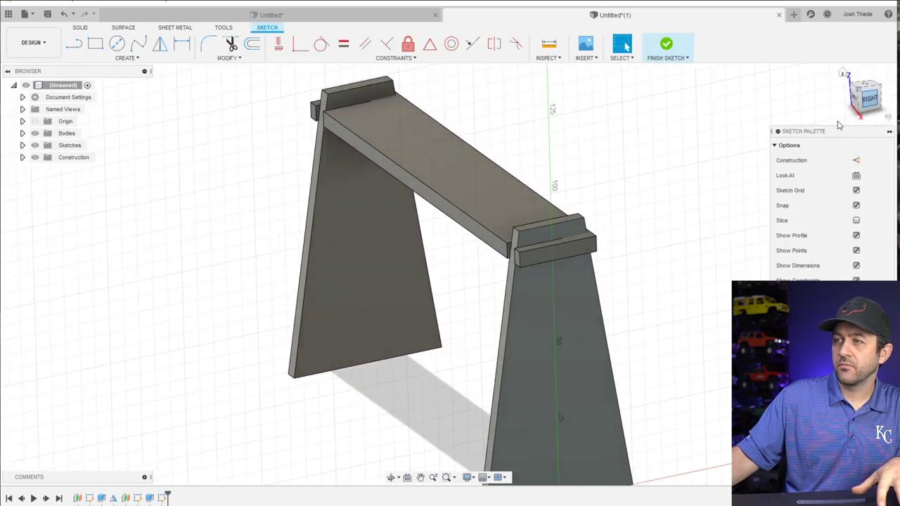
Draw a rectangle across the end of the cross piece, extending past one slanted edge of the plate
click(95, 44)
scroll(558, 261, up, 3)
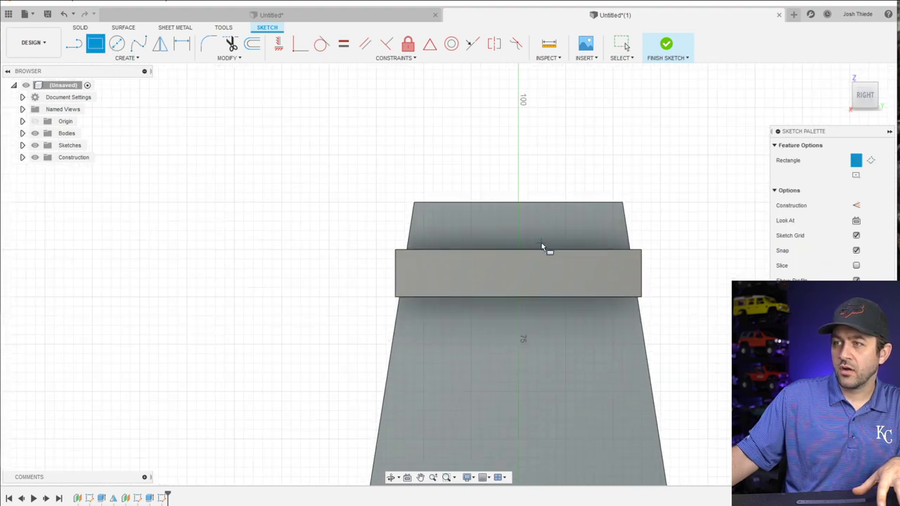
click(541, 246)
scroll(533, 311, down, 2)
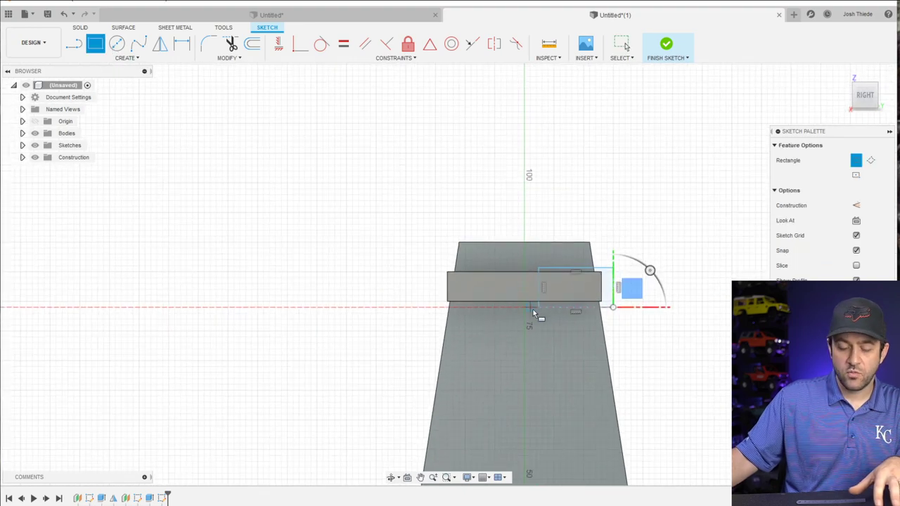
scroll(533, 314, down, 3)
key(Return)
Dimension the rectangle's lower edge 80 mm above the base of the plate
key(d)
scroll(568, 399, down, 3)
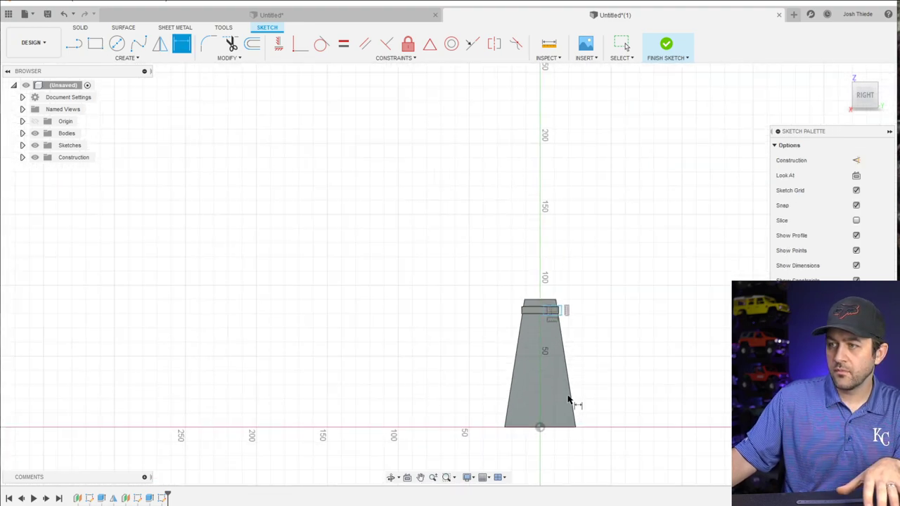
scroll(558, 393, up, 5)
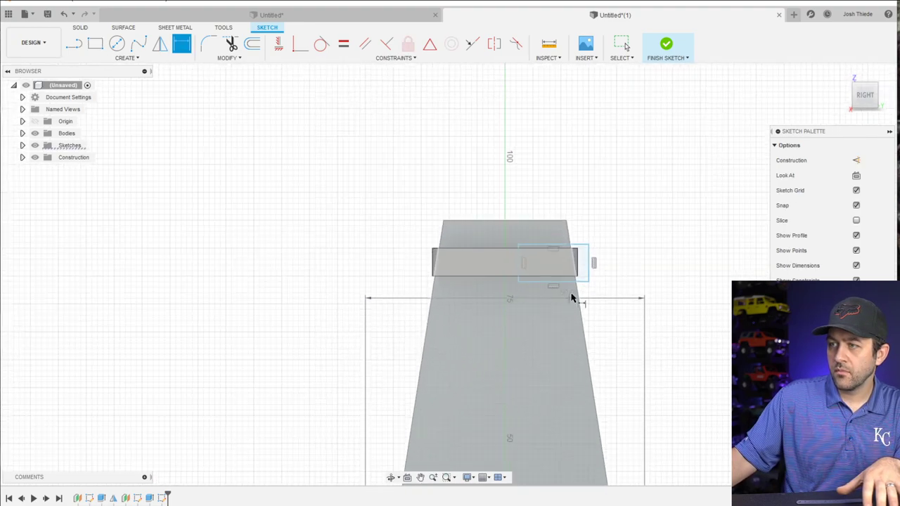
click(581, 284)
scroll(607, 352, down, 3)
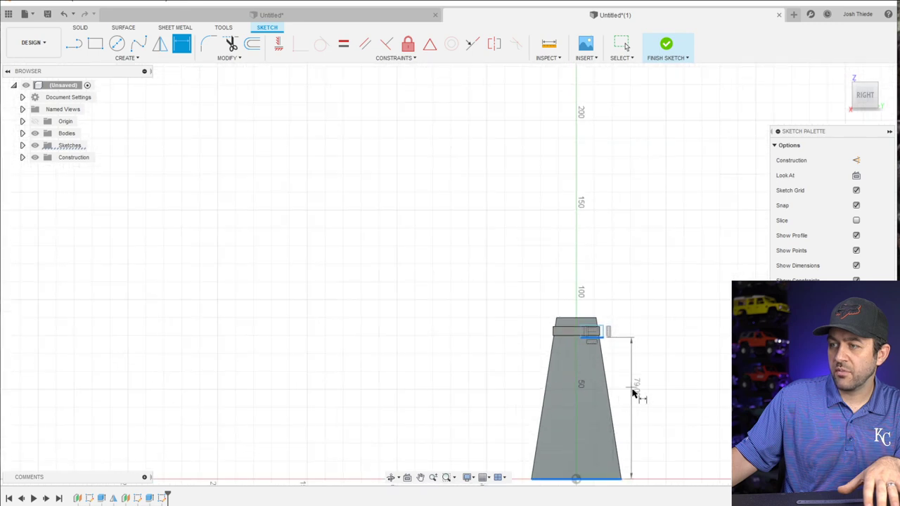
scroll(628, 387, up, 2)
click(627, 385)
scroll(630, 388, up, 1)
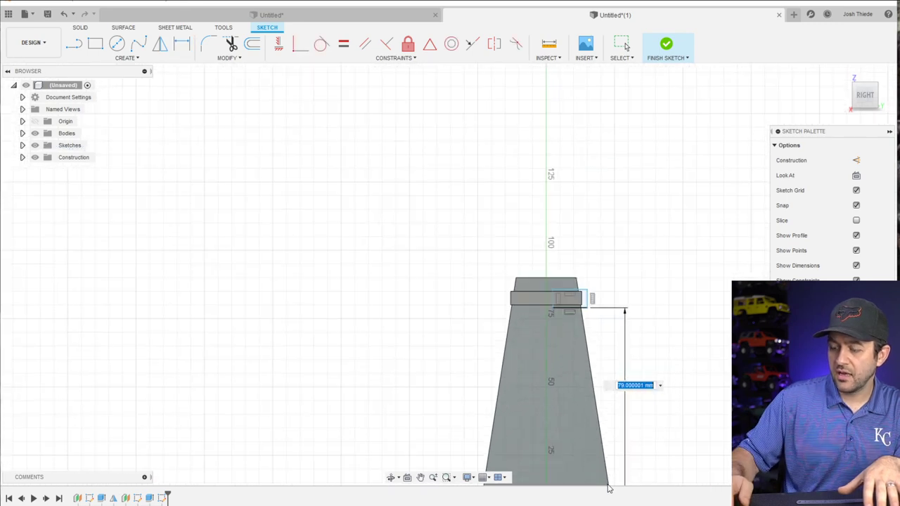
text(80)
key(Return)
Dimension the rectangle's height to 5.5 mm
key(r)
scroll(548, 316, down, 3)
scroll(563, 363, up, 3)
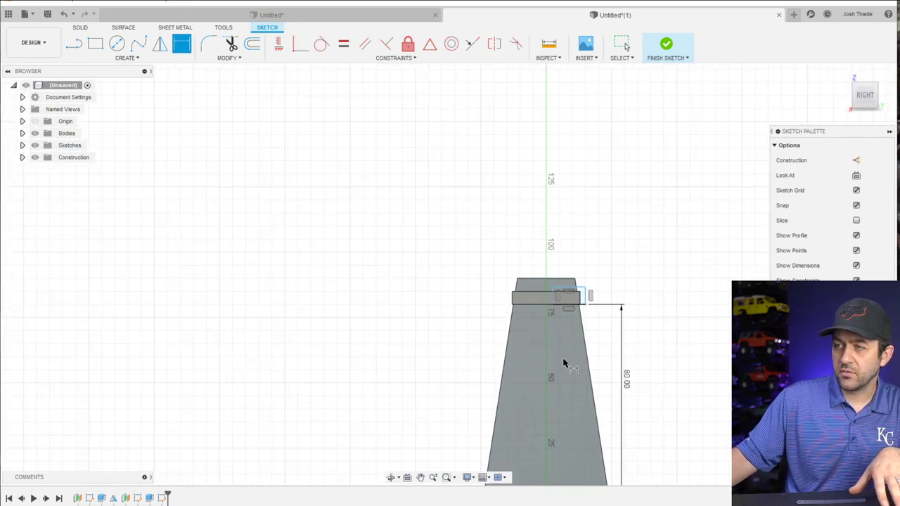
scroll(581, 307, up, 5)
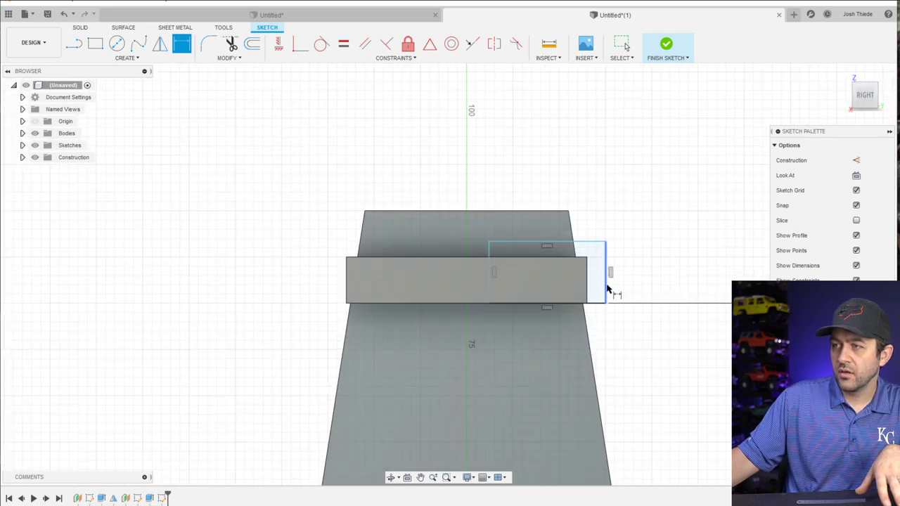
click(606, 289)
click(638, 202)
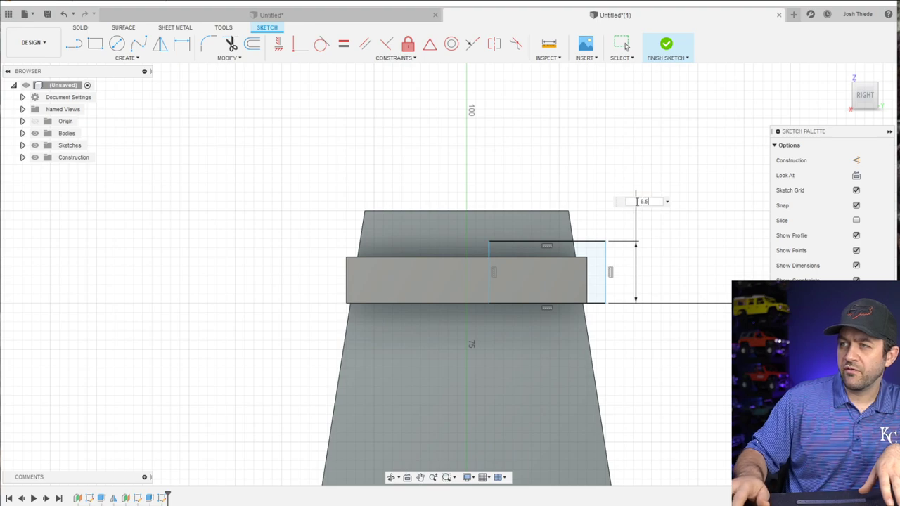
text(5.5)
key(Return)
scroll(535, 274, up, 3)
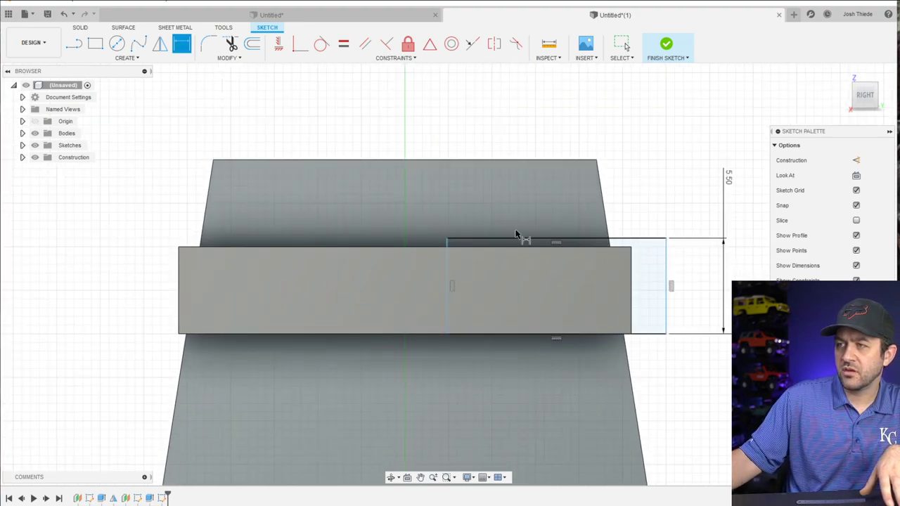
Try dimensioning the rectangle's inner vertical edge horizontally from the plate's upper corner, and remove that dimension
scroll(452, 342, down, 4)
scroll(569, 321, up, 2)
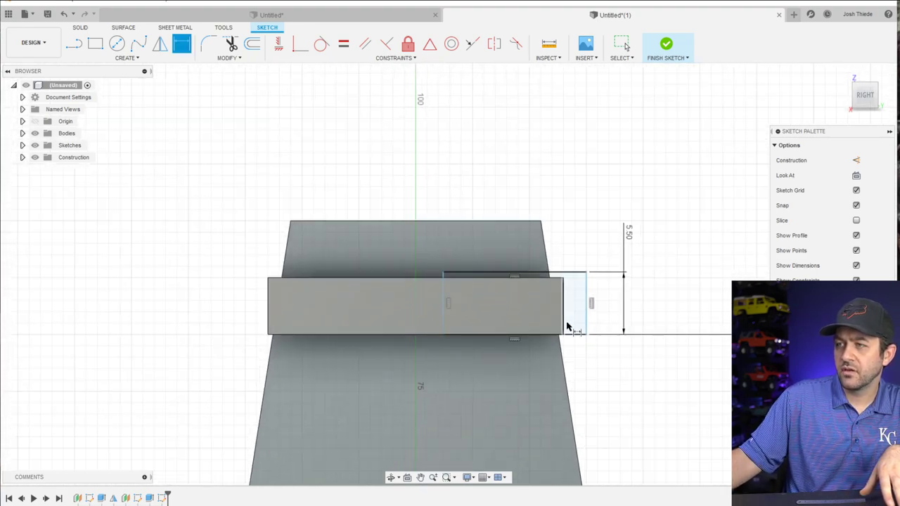
click(539, 222)
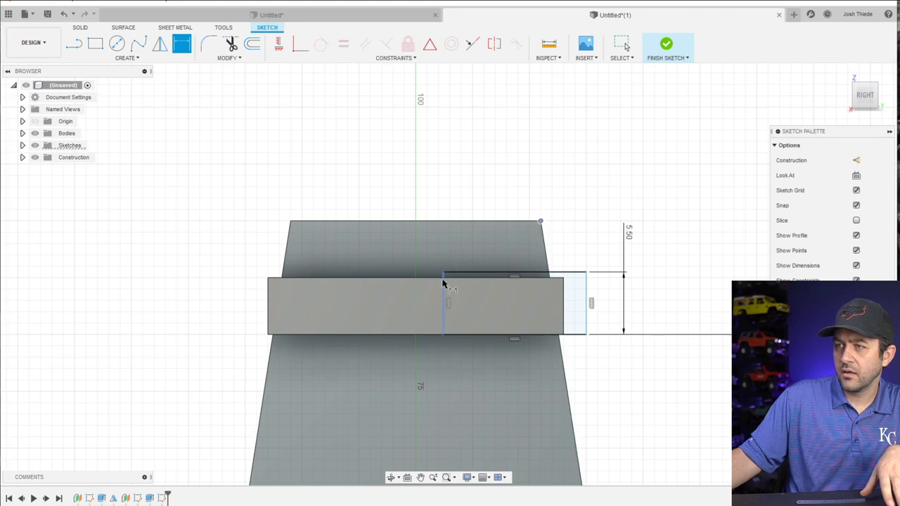
click(443, 283)
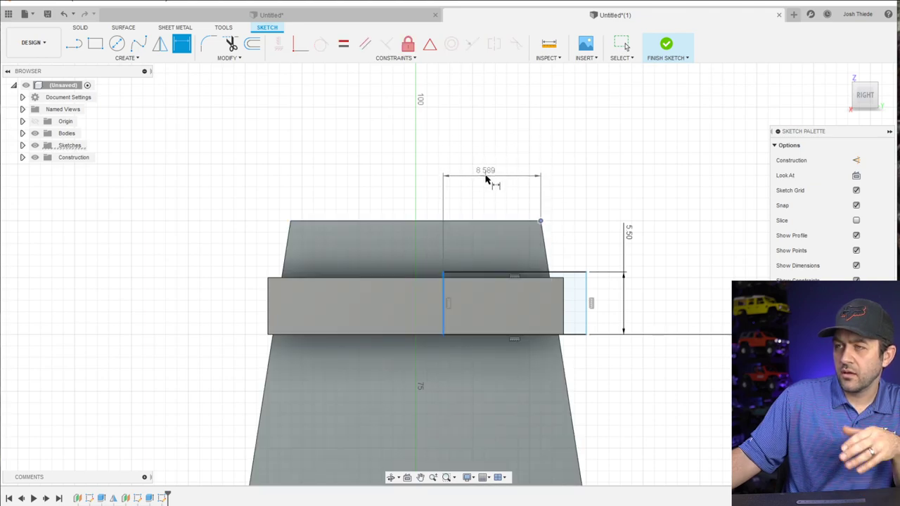
click(485, 180)
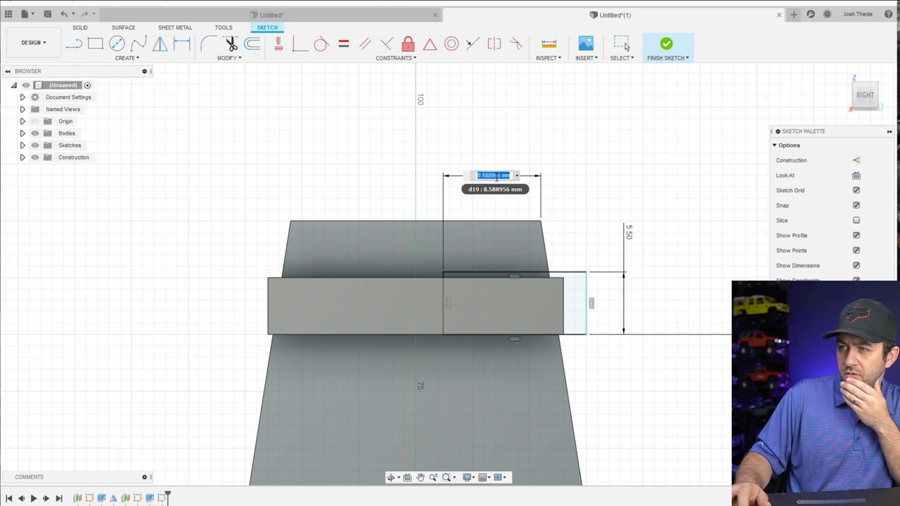
key(Return)
key(Escape)
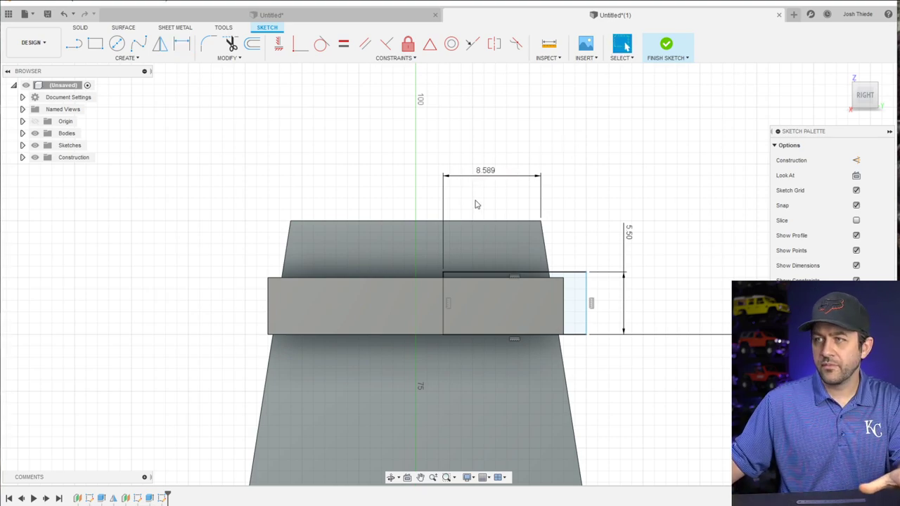
click(493, 176)
key(Delete)
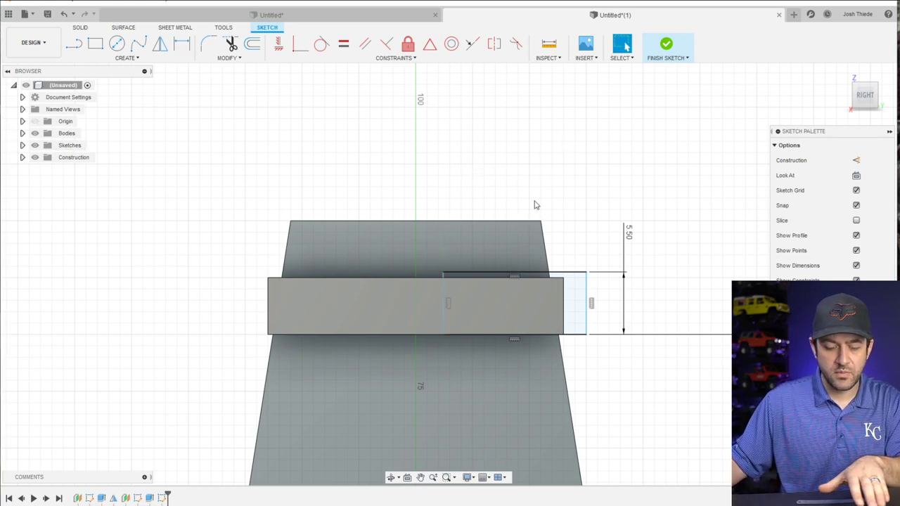
Dimension the rectangle's inner vertical edge 10 mm from the cross piece's side edge and finish the sketch
key(r)
scroll(547, 275, up, 2)
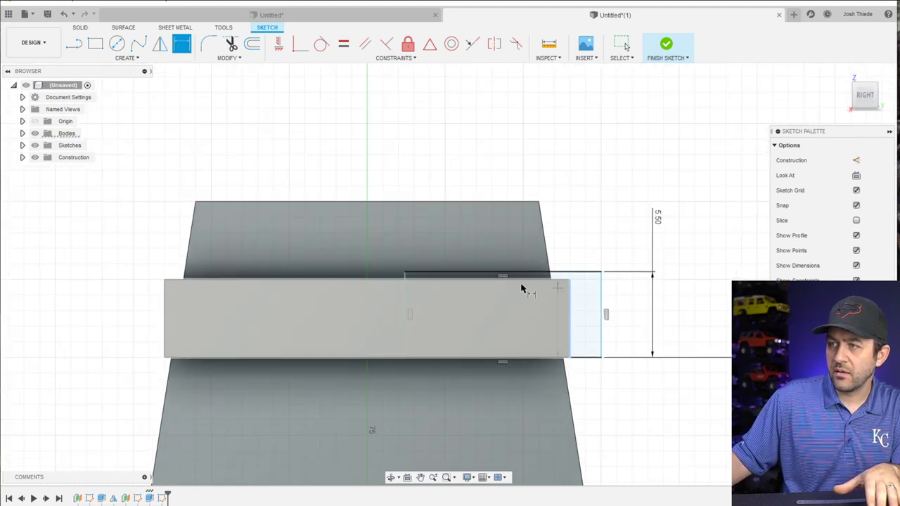
click(404, 281)
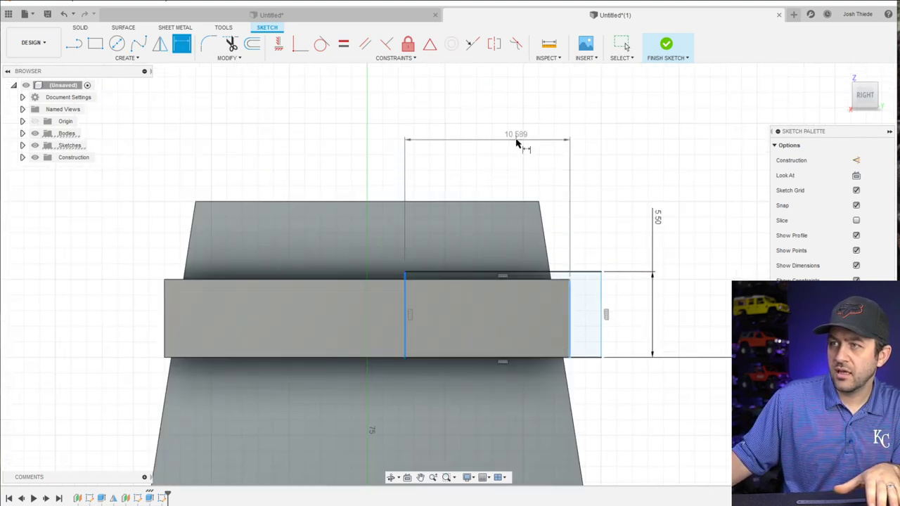
click(499, 149)
text(10)
key(Return)
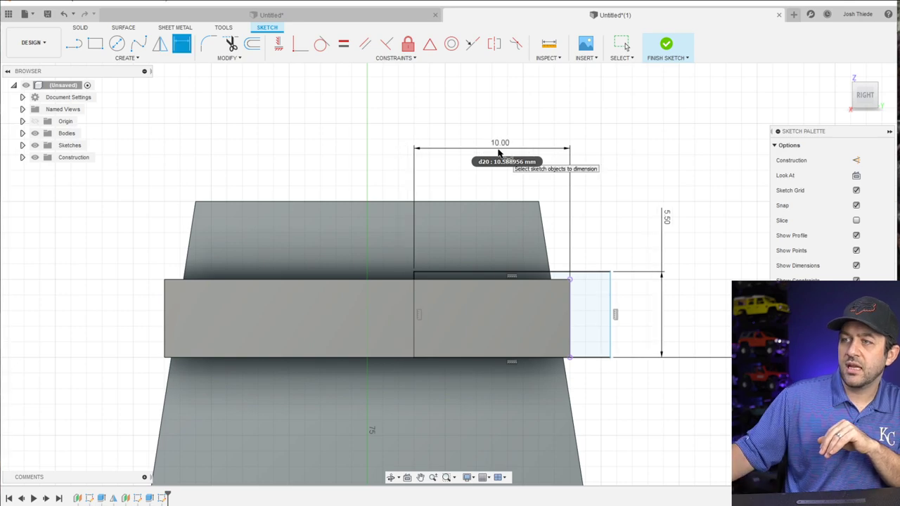
click(666, 45)
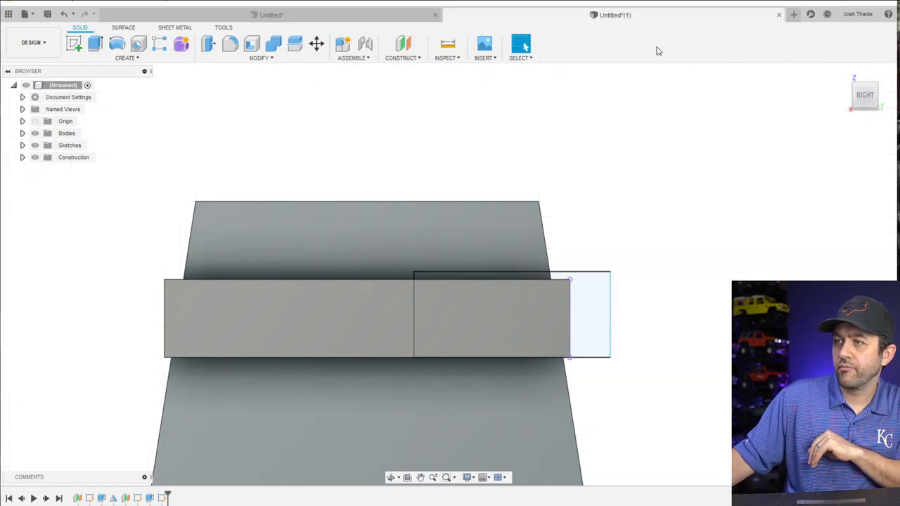
Start an extruded cut using both profile regions of the slot rectangle
click(95, 43)
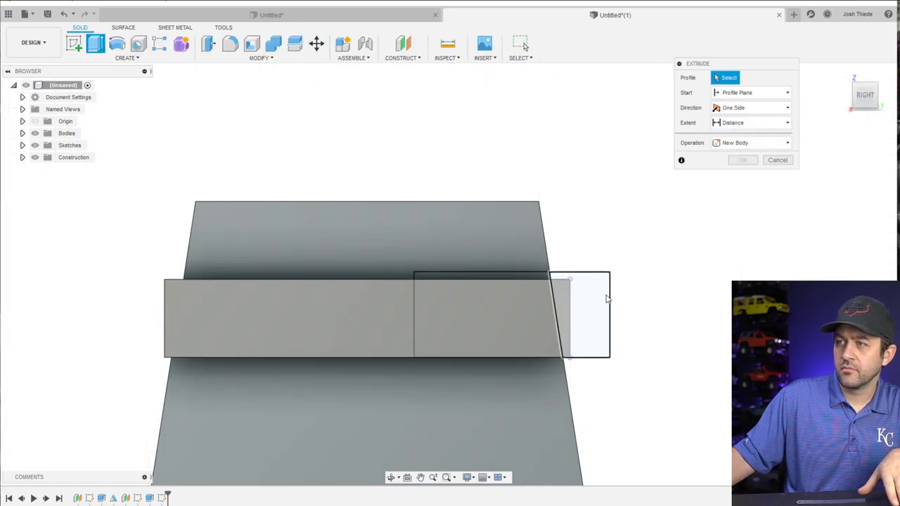
click(572, 315)
text(4)
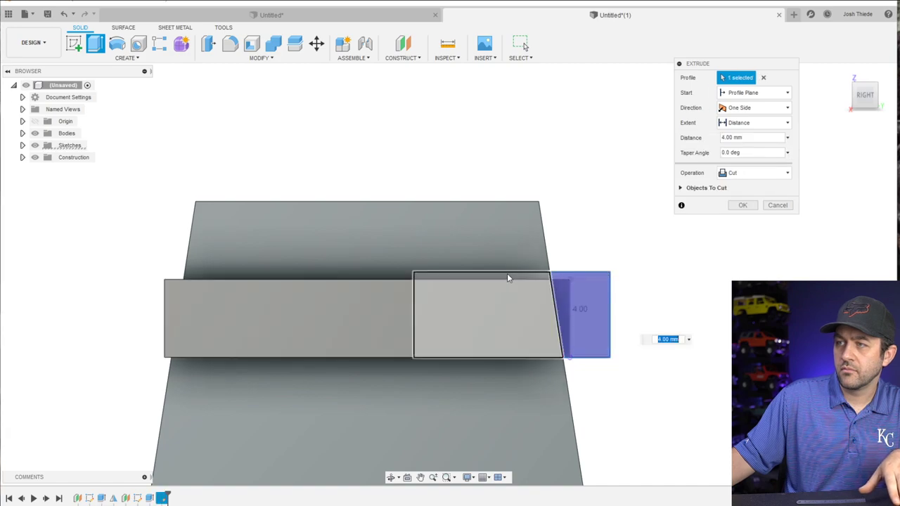
click(507, 279)
shift+middle_drag(458, 282, 449, 335)
scroll(450, 335, down, 5)
scroll(724, 309, up, 3)
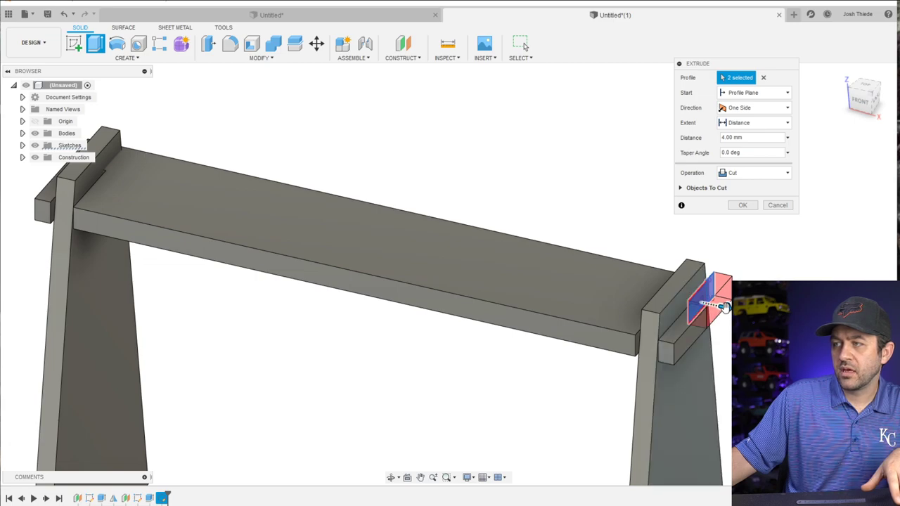
Direct the cut inward through the right plate and set its distance to -4 mm
drag(724, 306, 665, 294)
scroll(703, 313, up, 3)
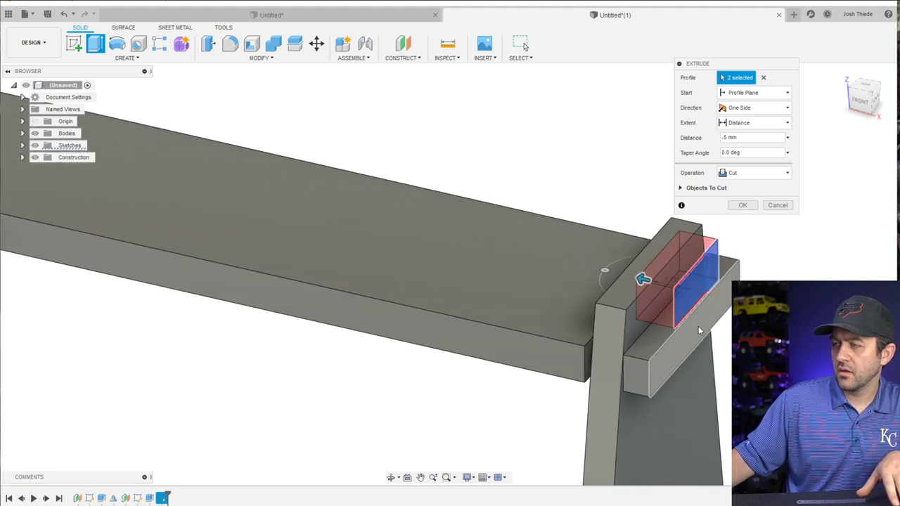
shift+middle_drag(634, 281, 681, 314)
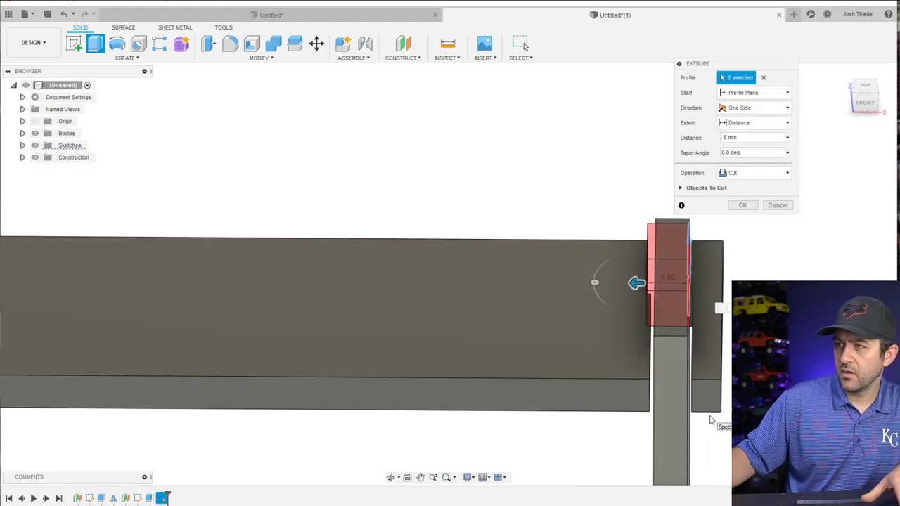
text(-4)
scroll(675, 408, up, 3)
middle_drag(720, 257, 690, 338)
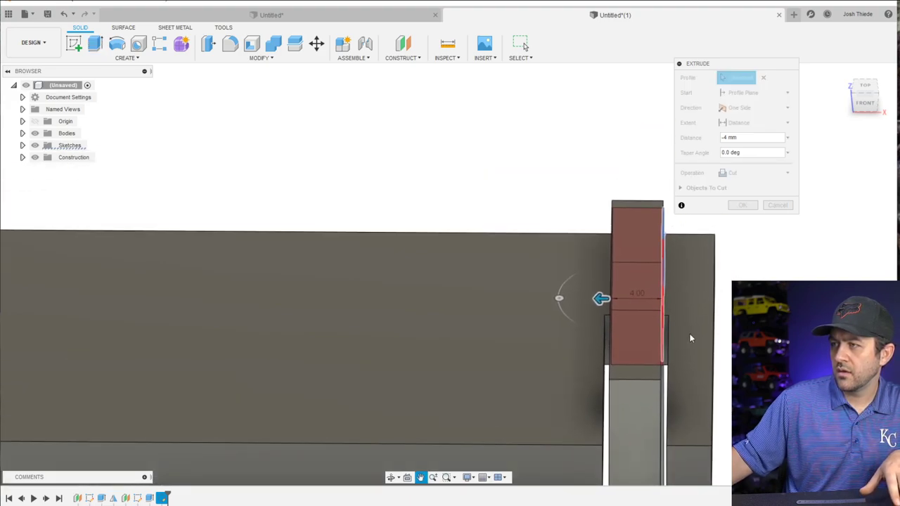
Make the cut two-sided with -4.5 mm on side 1 and -0.5 mm on side 2, and apply it
click(757, 108)
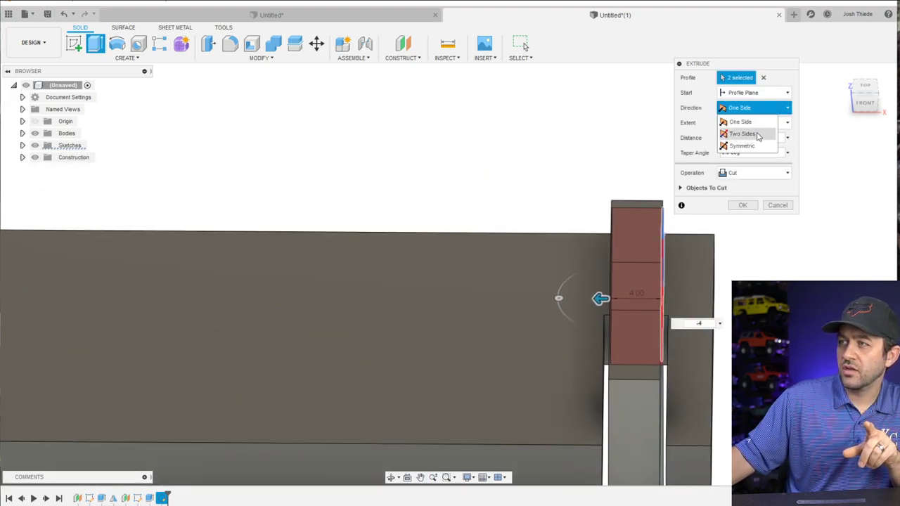
click(743, 134)
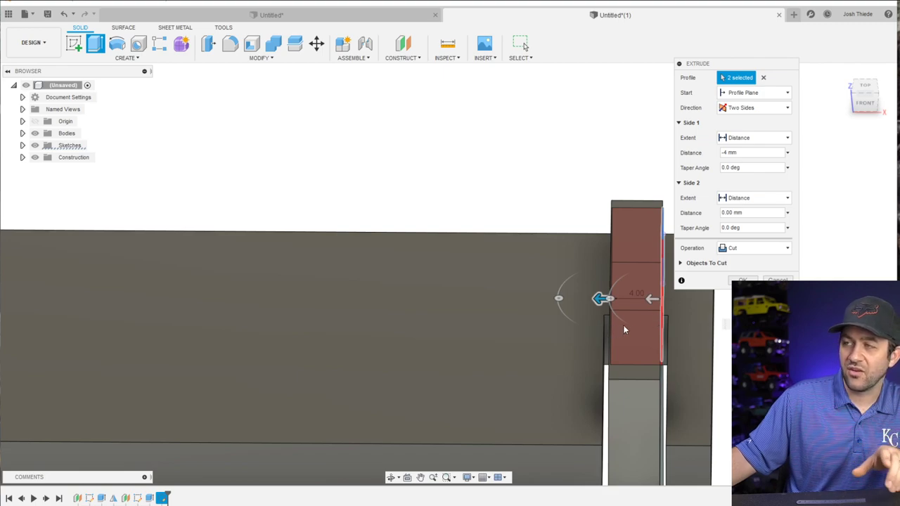
scroll(651, 310, down, 2)
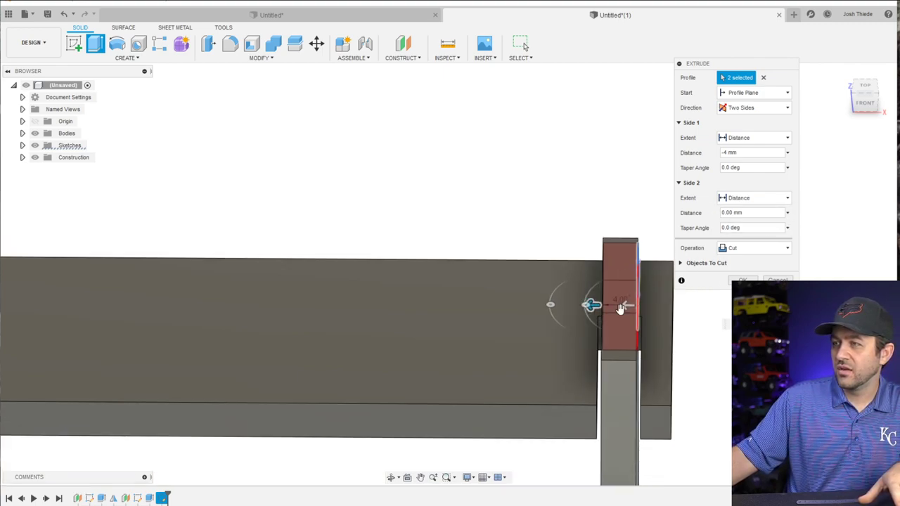
scroll(651, 312, up, 2)
middle_drag(651, 312, 599, 343)
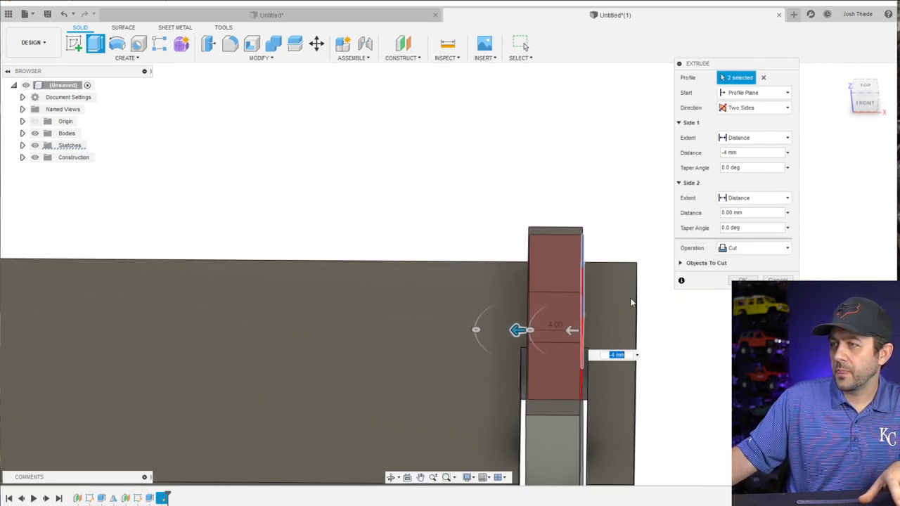
click(729, 155)
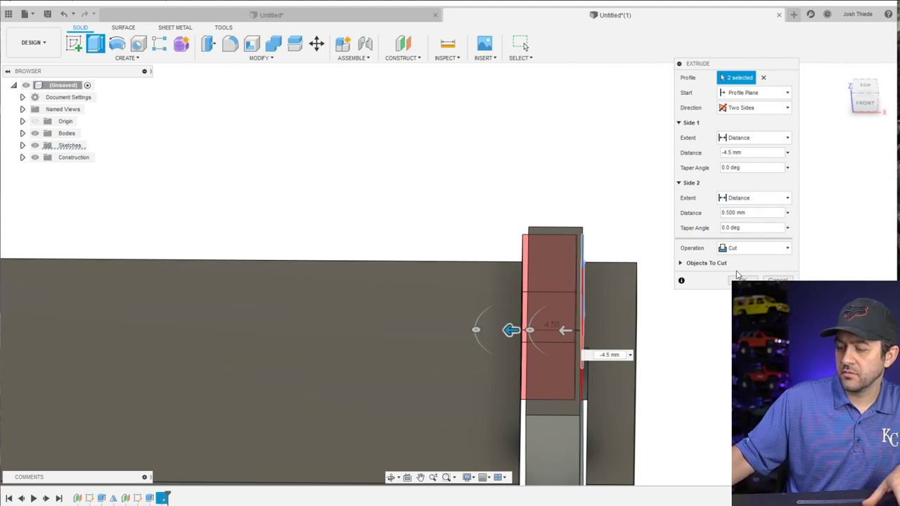
text(-)
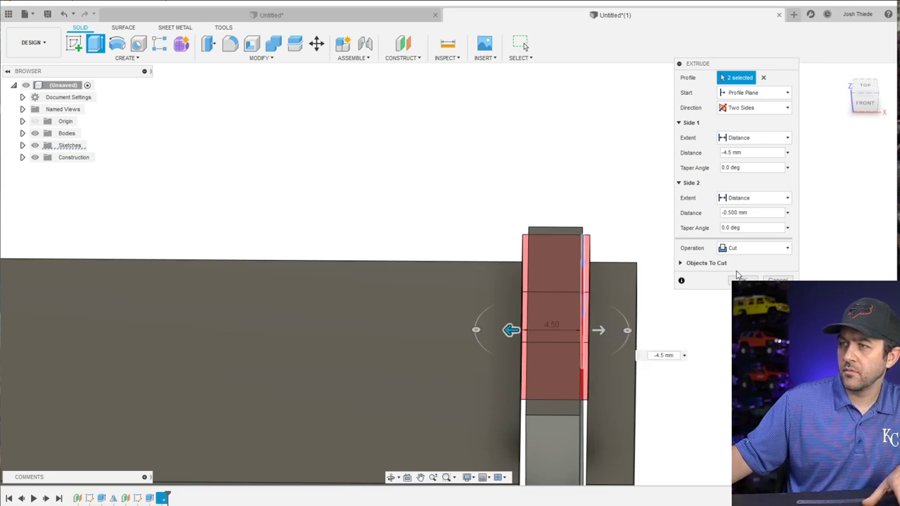
shift+middle_drag(401, 311, 545, 327)
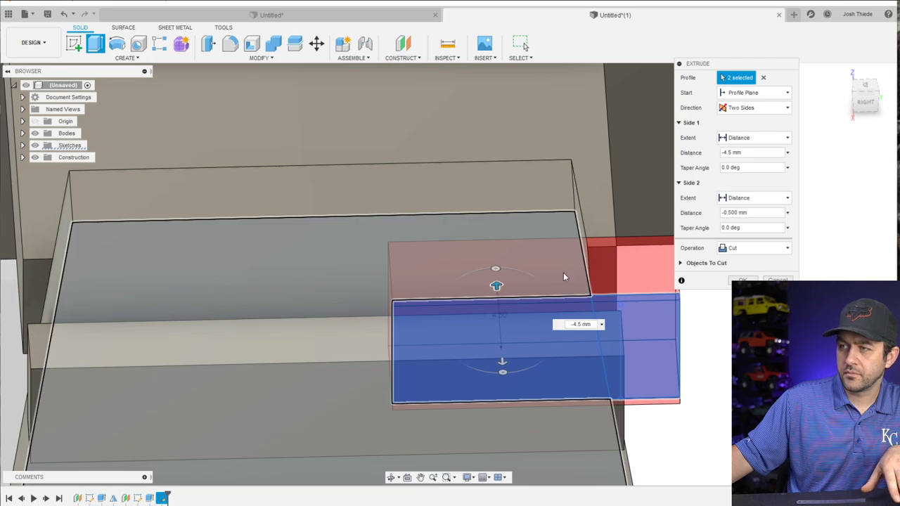
shift+drag(563, 272, 499, 281)
shift+middle_drag(499, 281, 562, 276)
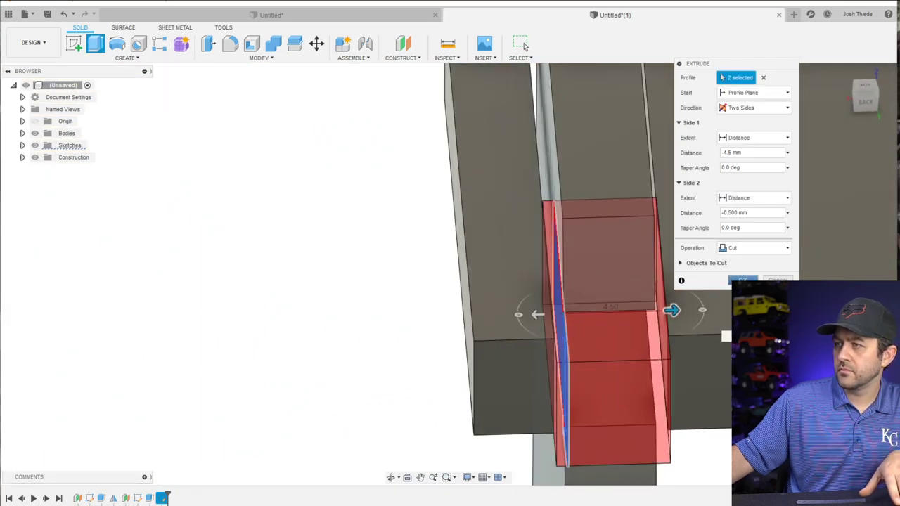
click(743, 279)
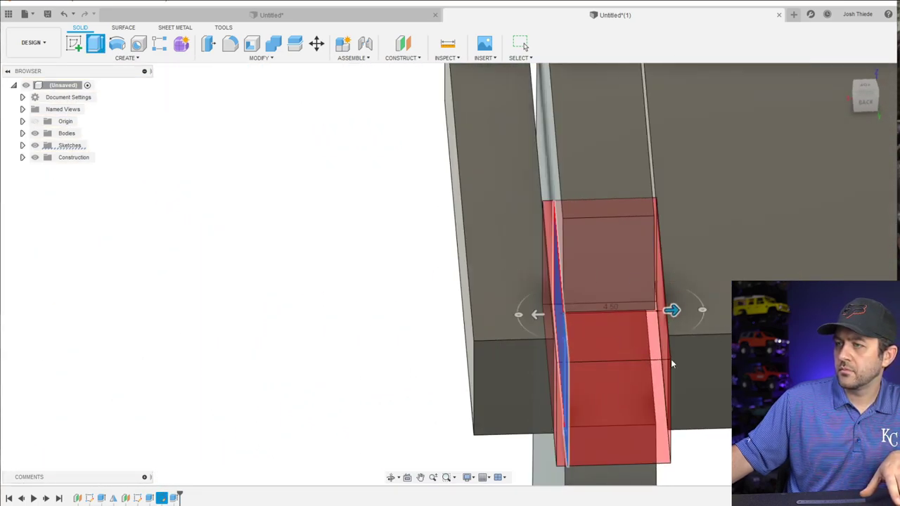
Edit the slot cut to exclude the cross piece from the objects to cut, keeping only Body1 included
right_click(174, 498)
click(200, 402)
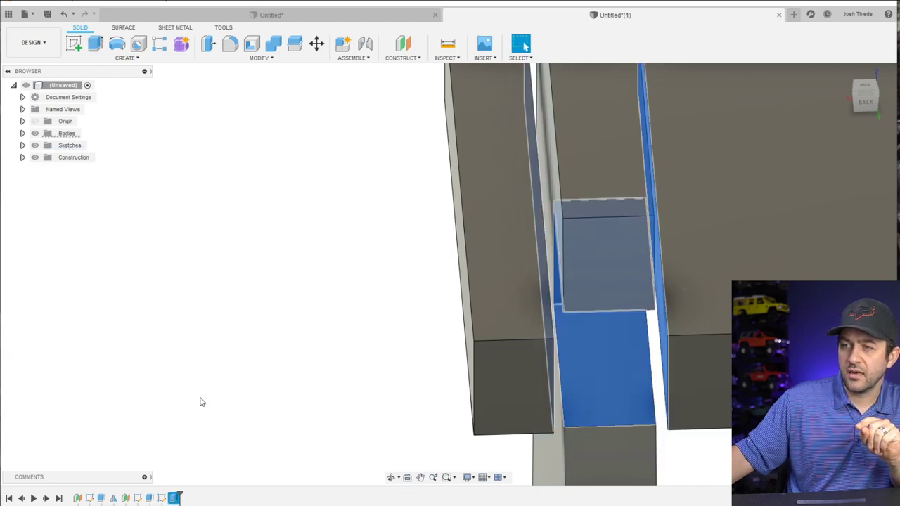
click(686, 263)
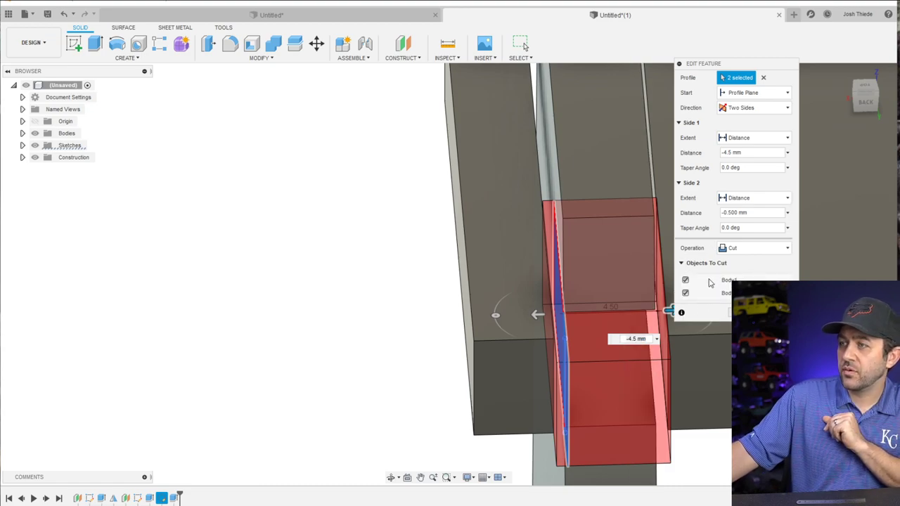
scroll(442, 331, down, 3)
middle_drag(511, 316, 379, 271)
scroll(379, 271, up, 2)
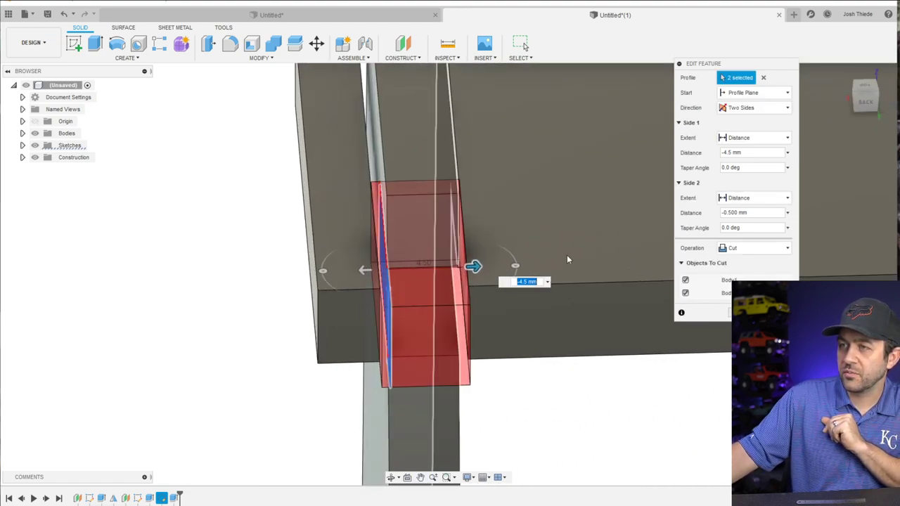
click(686, 293)
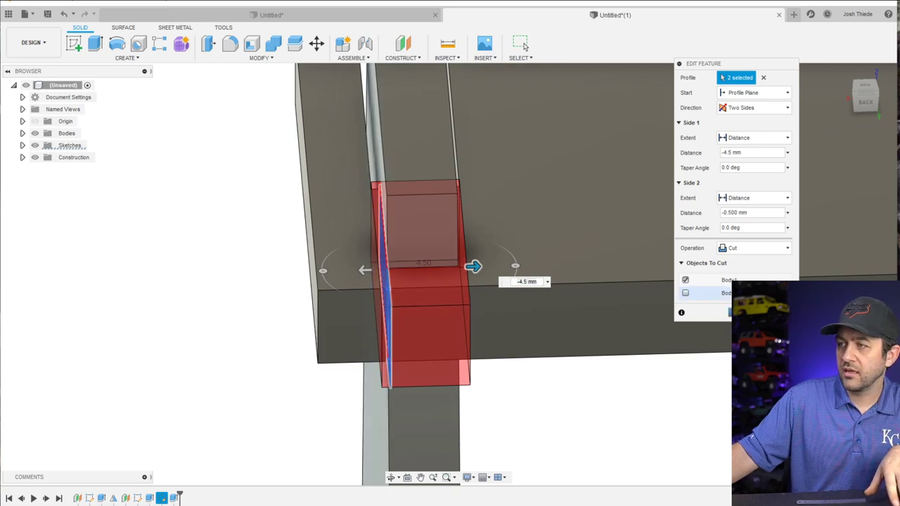
key(Return)
Compute an interference check on both plates and the cross piece
shift+middle_drag(373, 299, 450, 270)
middle_drag(355, 271, 564, 2)
scroll(435, 224, down, 3)
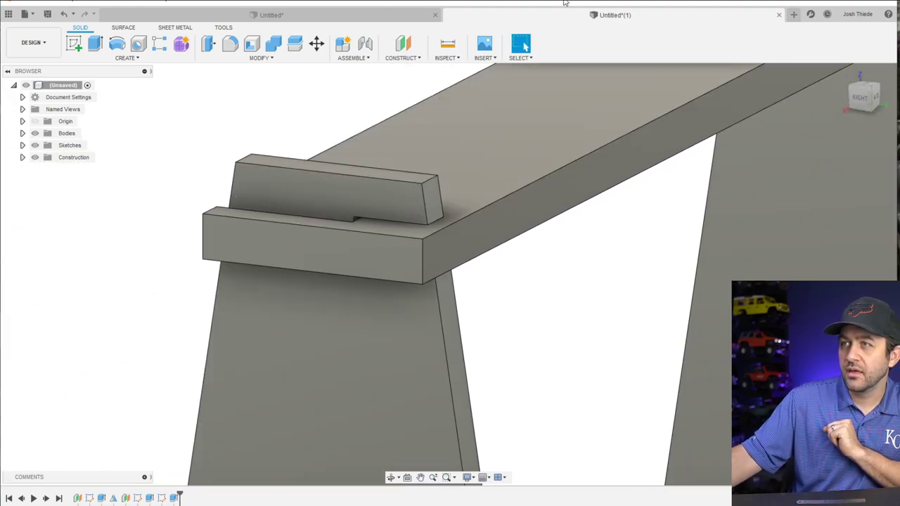
click(457, 58)
click(469, 83)
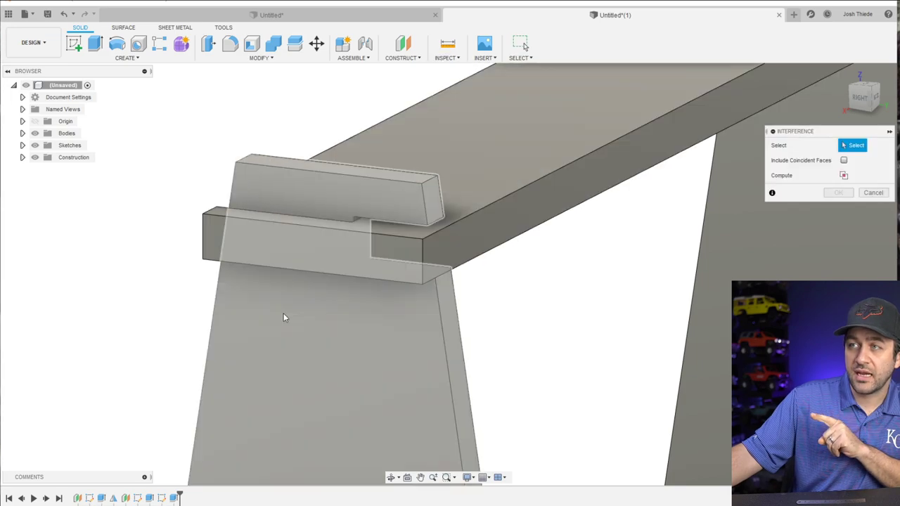
scroll(309, 316, down, 5)
drag(604, 141, 143, 444)
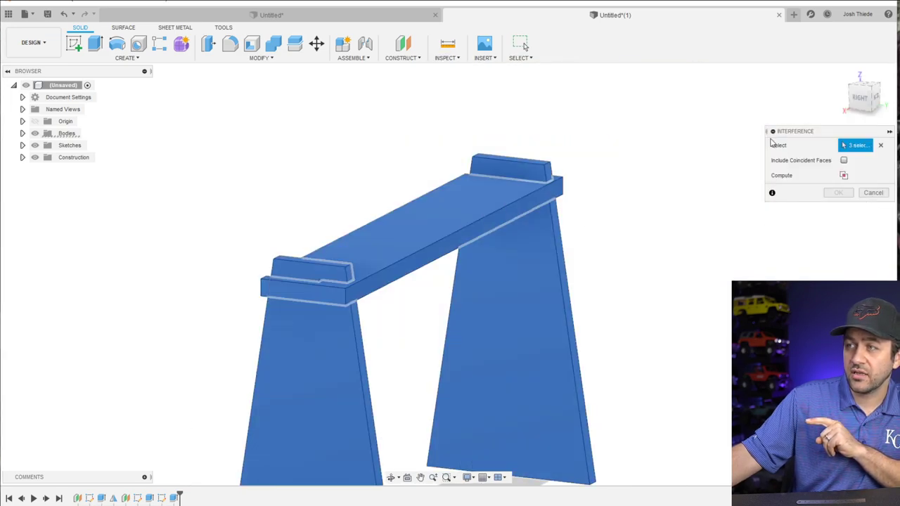
click(843, 176)
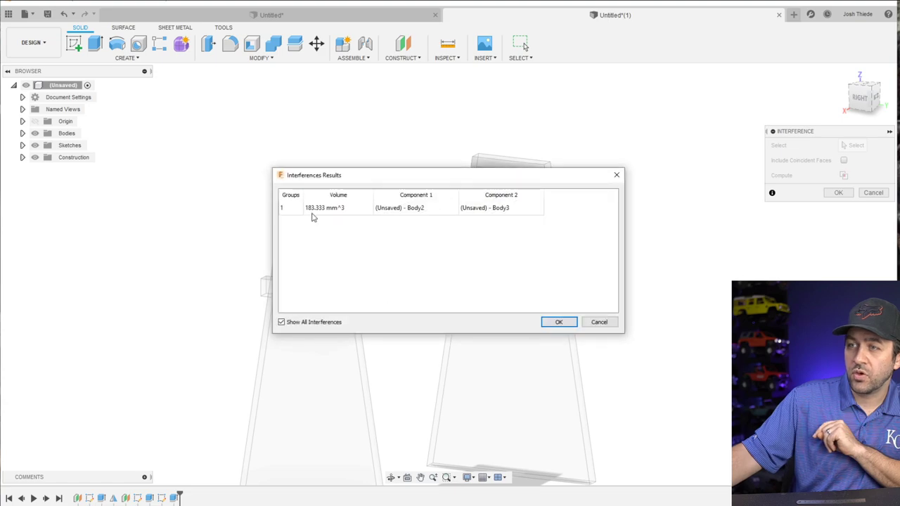
Examine the highlighted overlap region up close and close the interference check
drag(520, 187, 808, 316)
scroll(351, 247, up, 4)
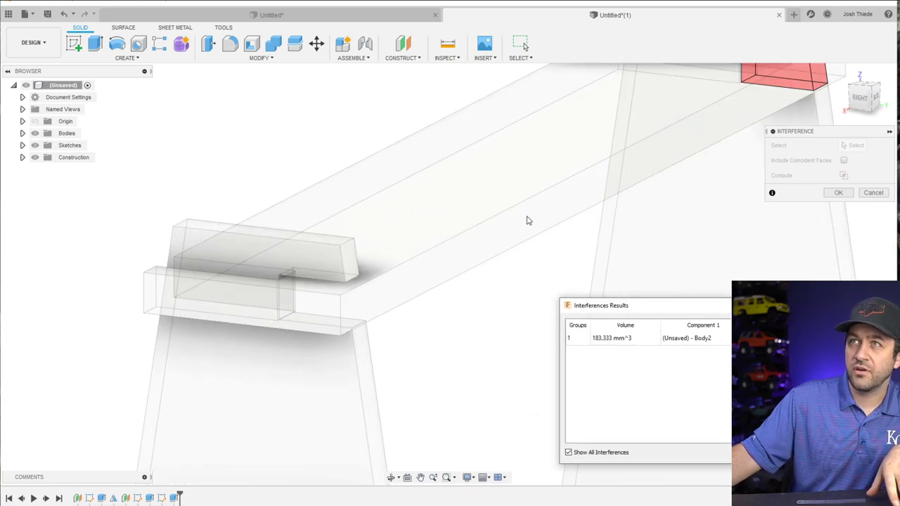
middle_drag(527, 221, 260, 337)
scroll(518, 208, up, 3)
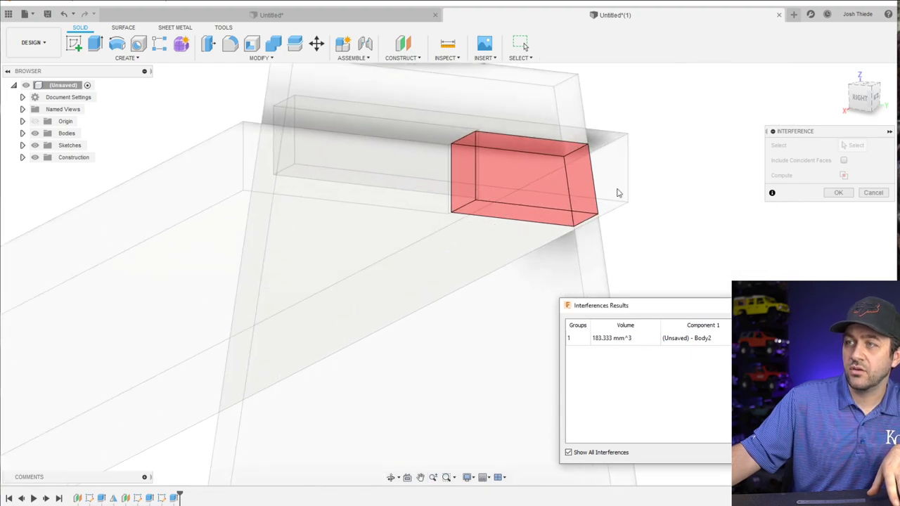
click(837, 195)
scroll(352, 243, down, 5)
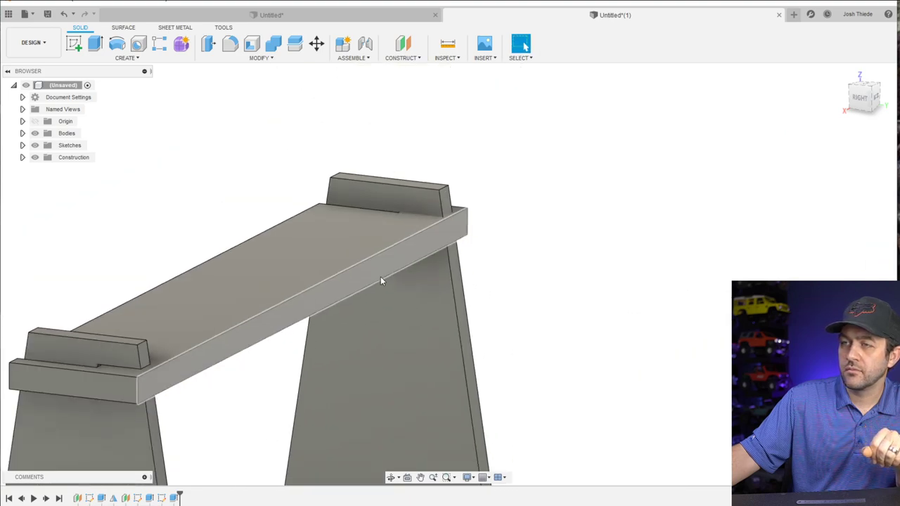
Try to mirror the slot cut feature about the origin mid-plane between the two plates, using the Adjust compute option
middle_drag(248, 349, 244, 309)
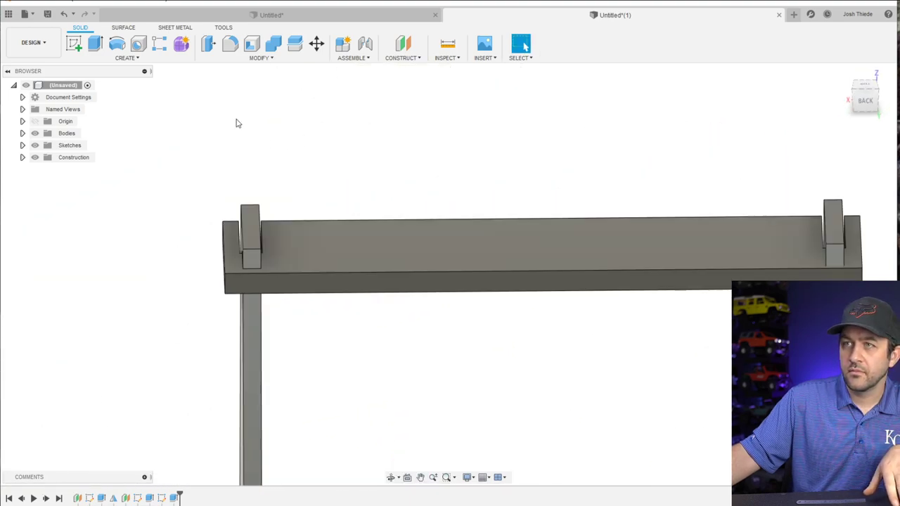
click(133, 62)
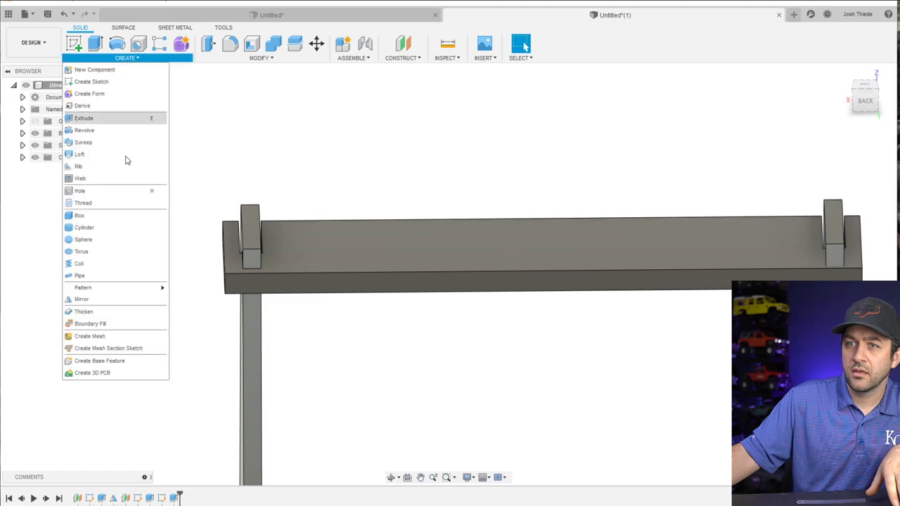
click(100, 302)
scroll(516, 315, down, 2)
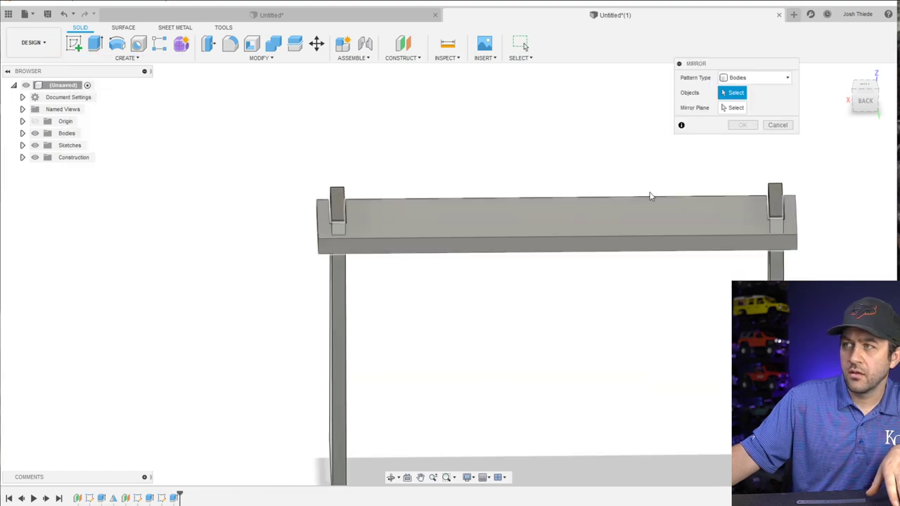
click(753, 77)
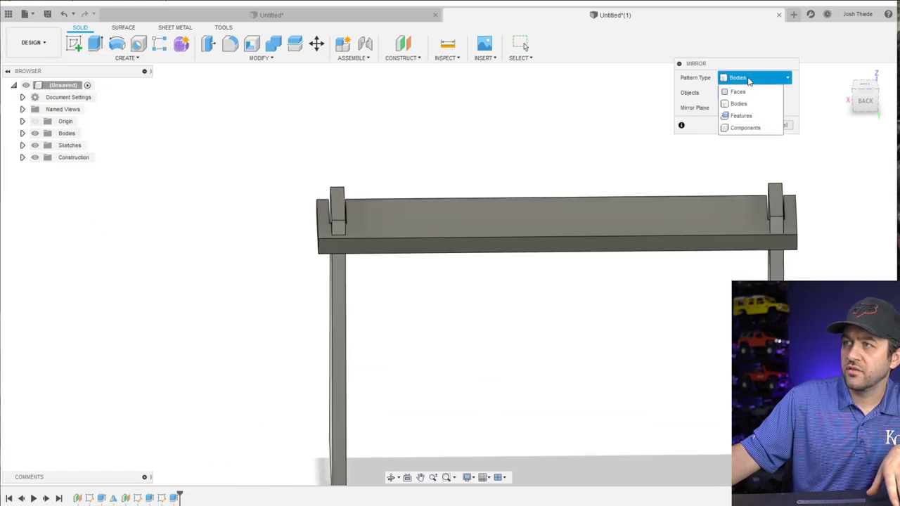
click(740, 115)
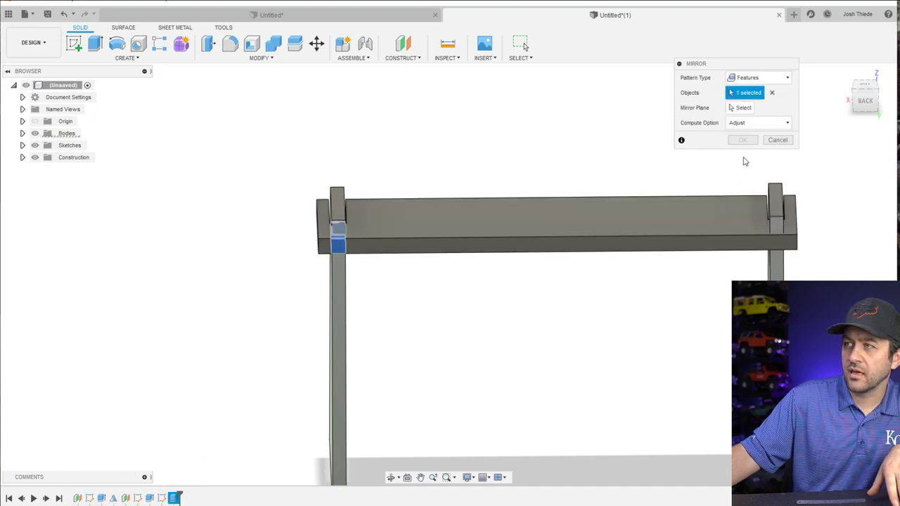
click(740, 107)
shift+middle_drag(547, 422, 578, 426)
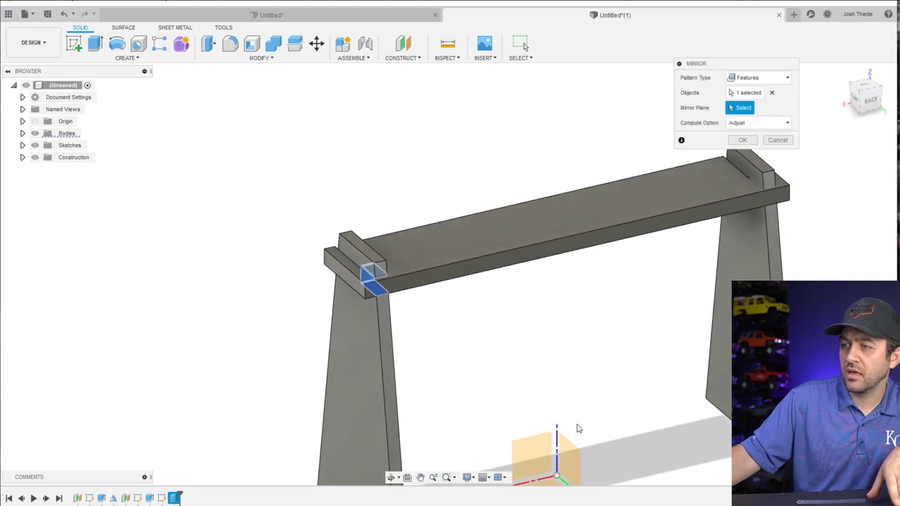
click(571, 453)
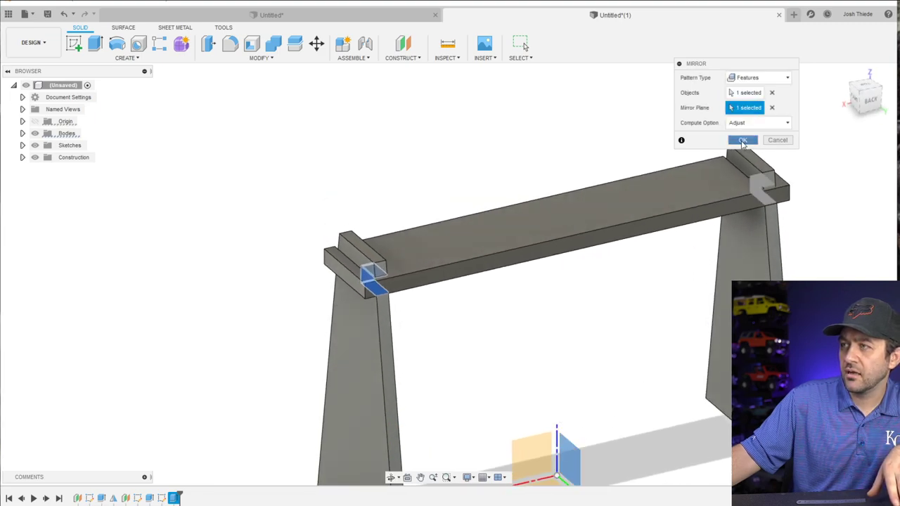
click(743, 142)
Examine the mirrored slot corner on the opposite plate and undo the feature mirror
scroll(776, 196, up, 4)
shift+middle_drag(654, 189, 356, 382)
scroll(689, 182, up, 5)
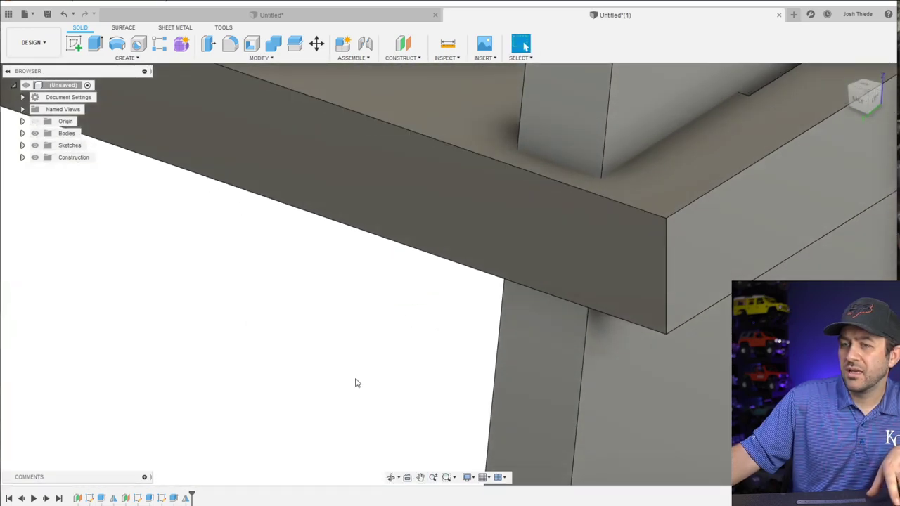
scroll(309, 428, down, 3)
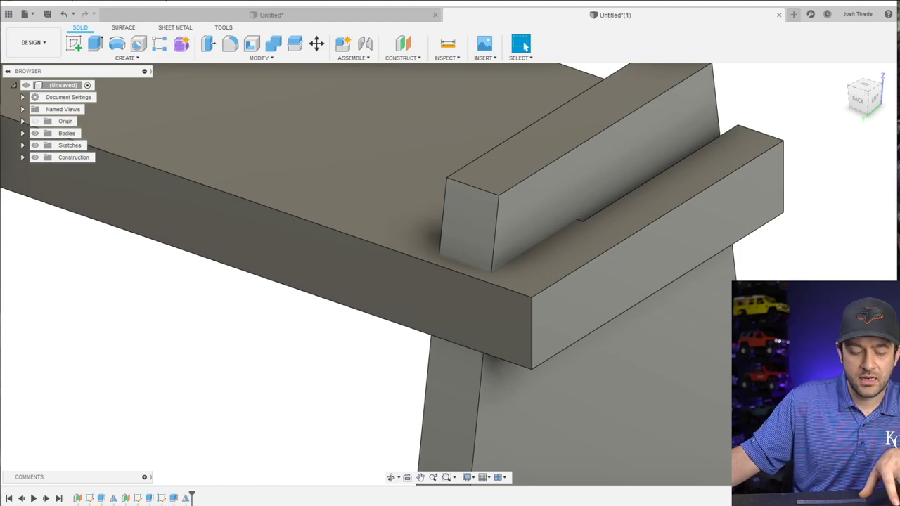
scroll(398, 375, down, 2)
scroll(376, 283, down, 3)
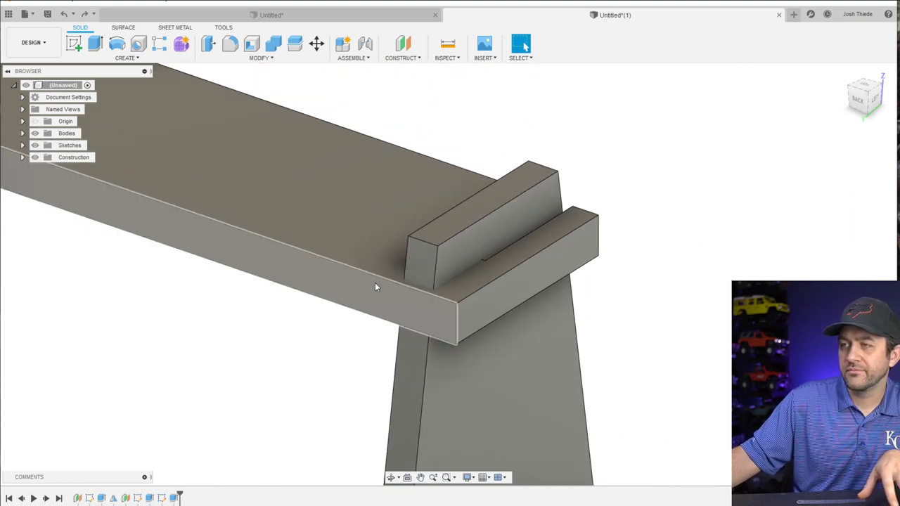
Sketch a rectangle about 7 mm tall on the opposite plate's outer face, overlapping one end of the cross piece
middle_drag(375, 284, 588, 201)
scroll(588, 201, down, 3)
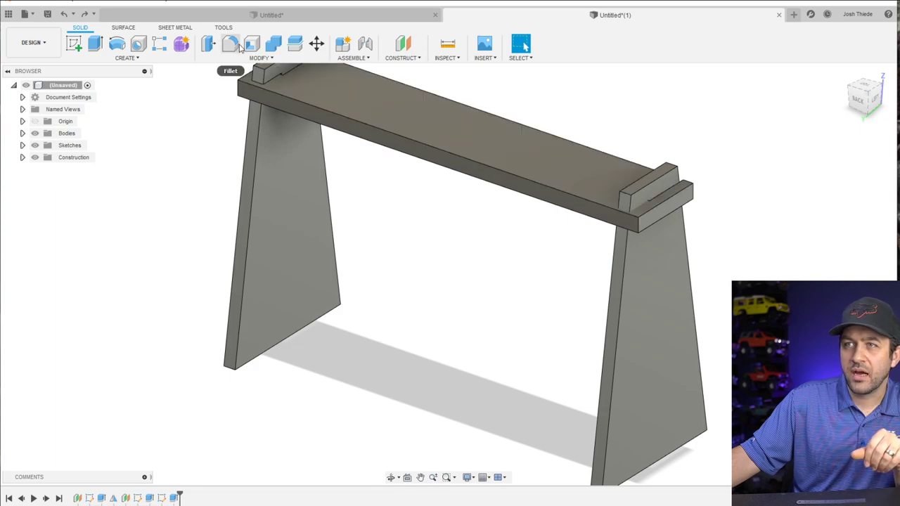
click(74, 44)
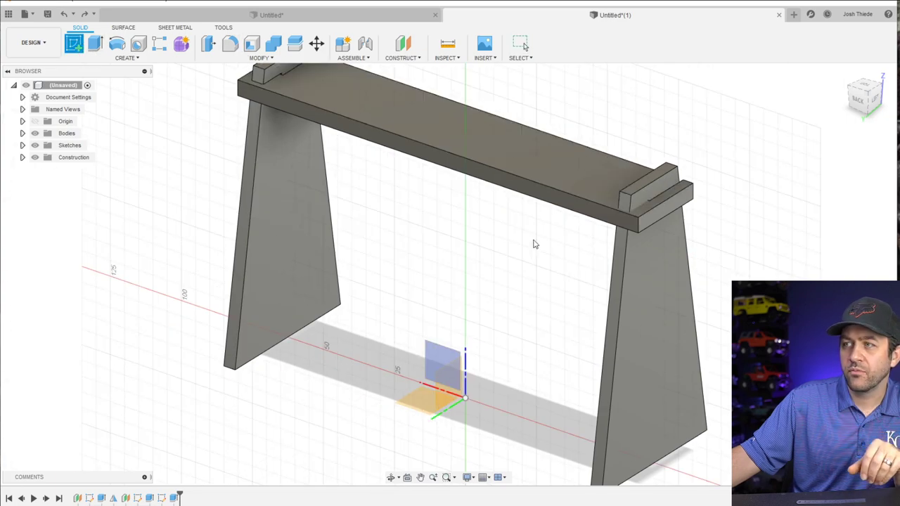
click(653, 286)
click(877, 100)
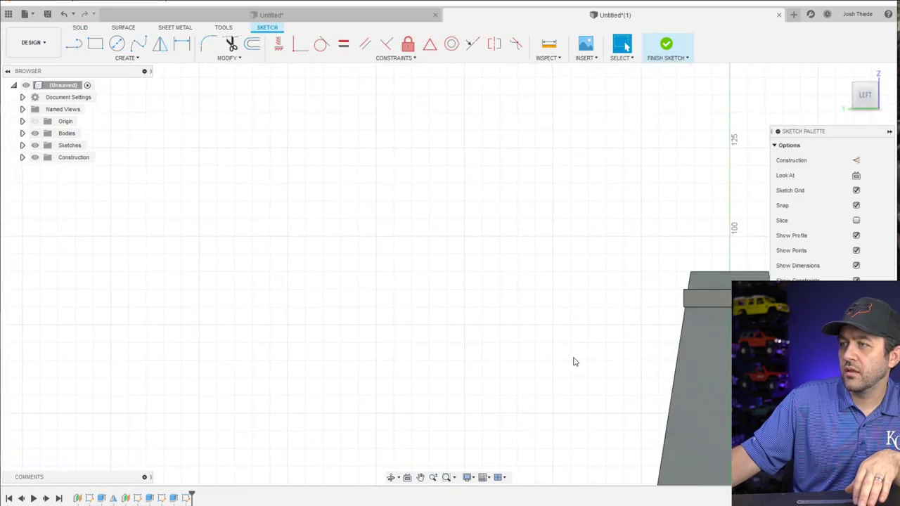
middle_drag(658, 298, 449, 244)
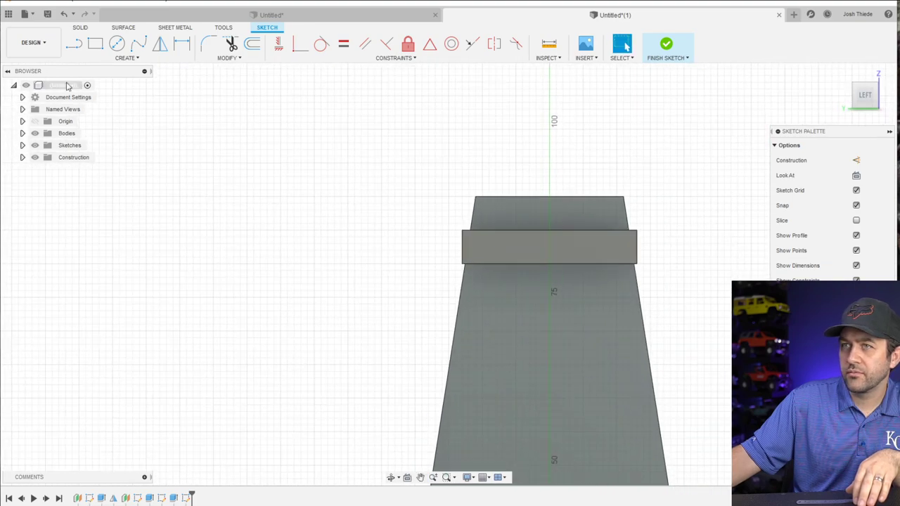
click(95, 43)
click(455, 229)
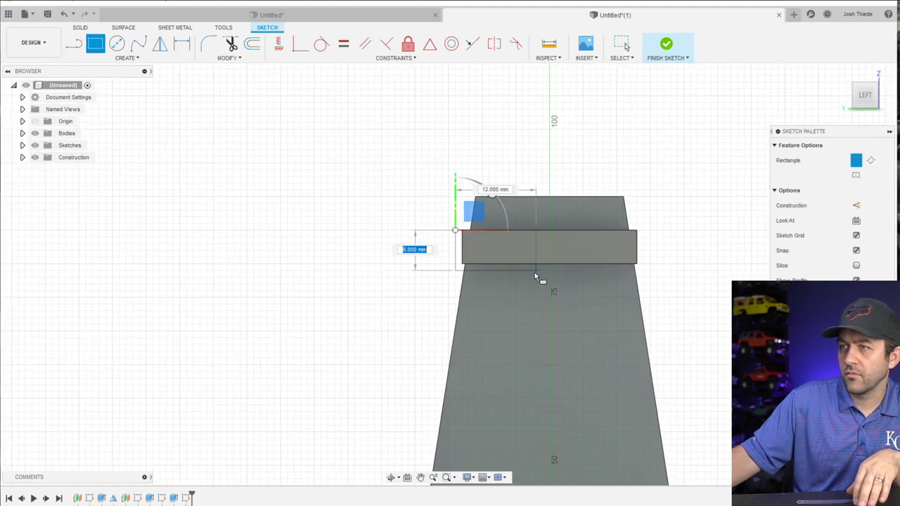
click(528, 277)
key(Escape)
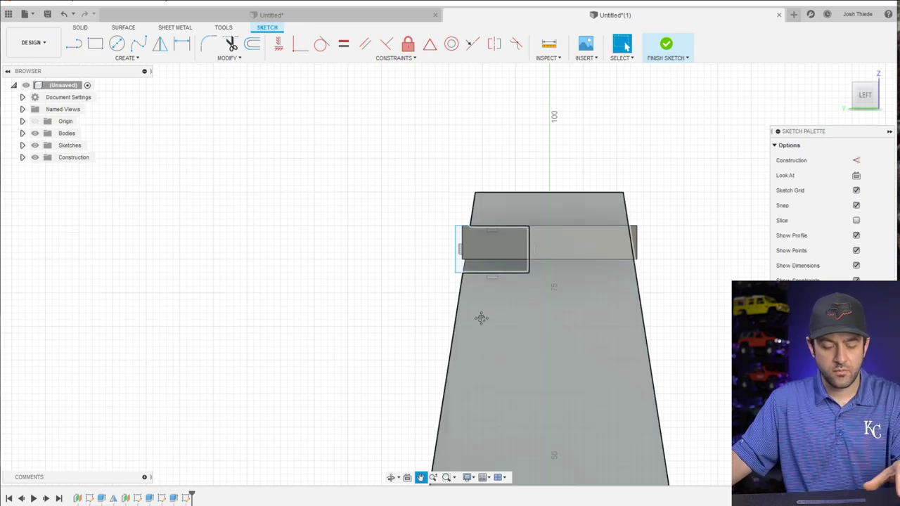
Dimension the rectangle's lower edge 80 mm above the plate's base edge
scroll(488, 295, down, 3)
key(d)
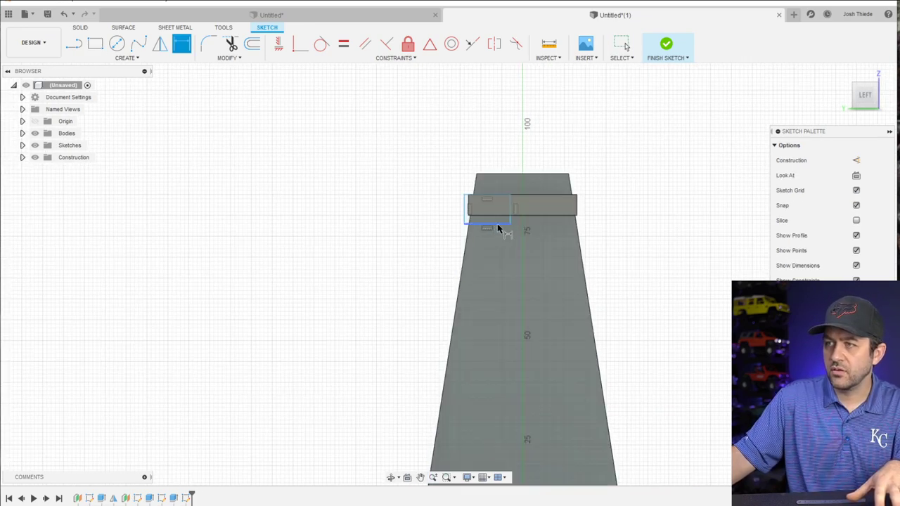
scroll(498, 228, down, 3)
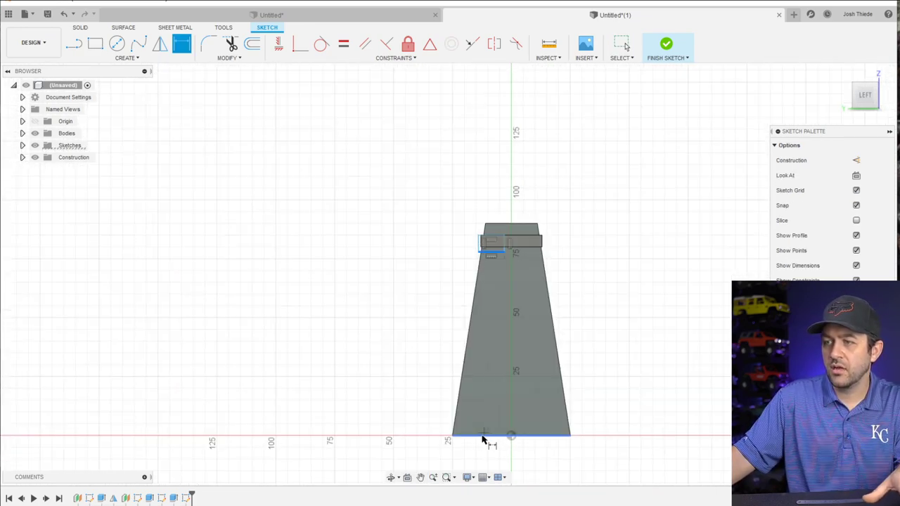
click(496, 441)
click(416, 372)
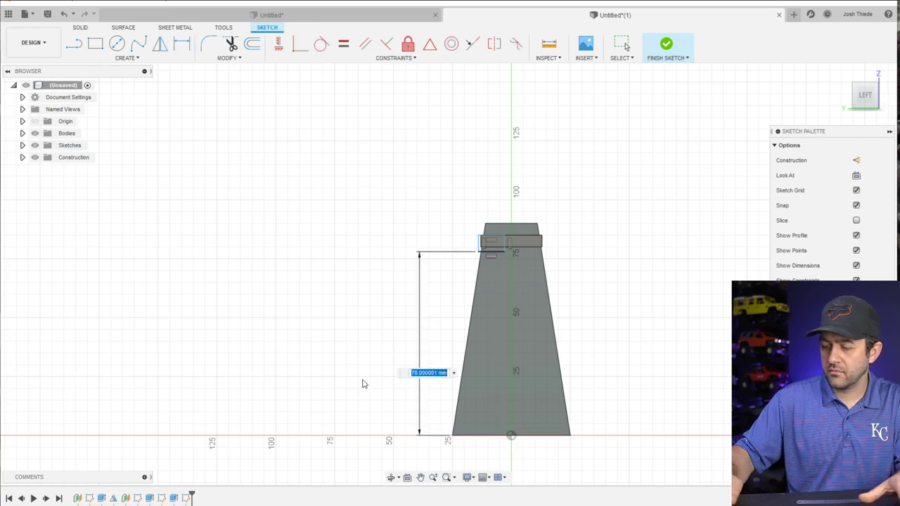
text(80)
key(Return)
Dimension the rectangle's inner vertical edge 10 mm from the cross piece's nearest end
scroll(506, 242, up, 6)
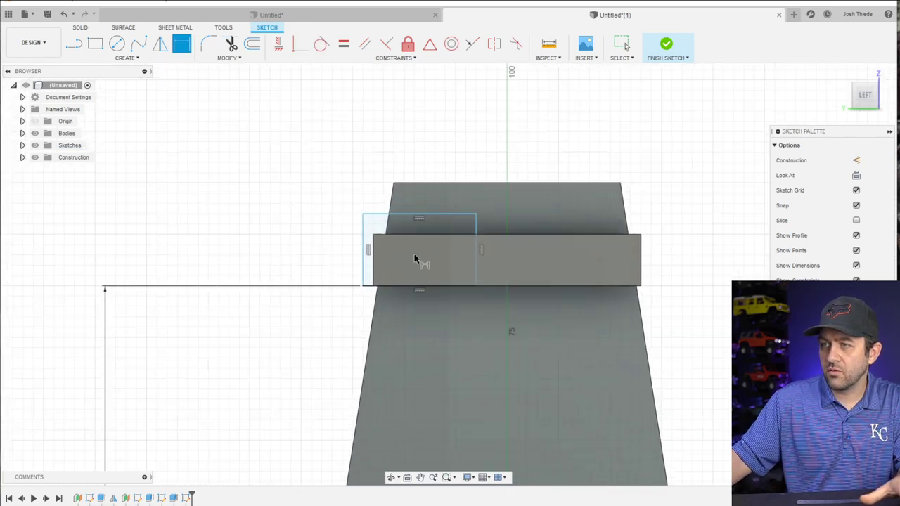
click(360, 255)
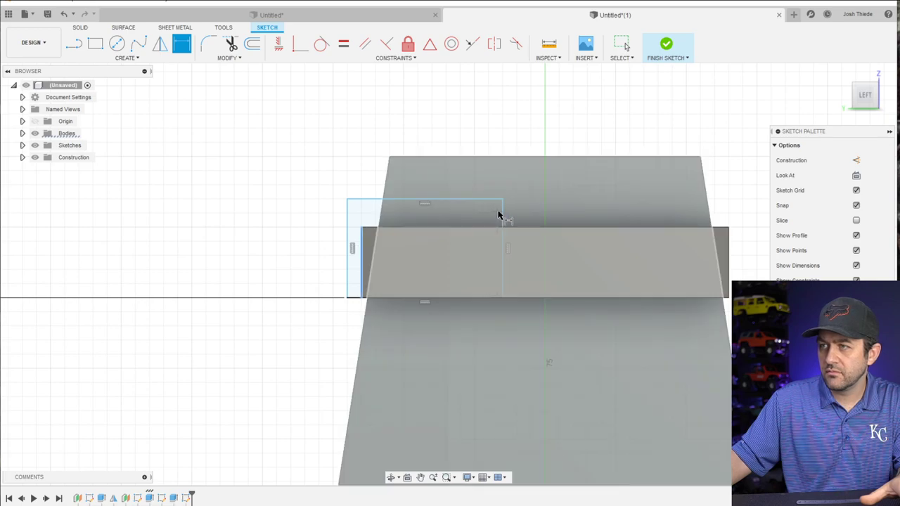
click(502, 215)
click(394, 117)
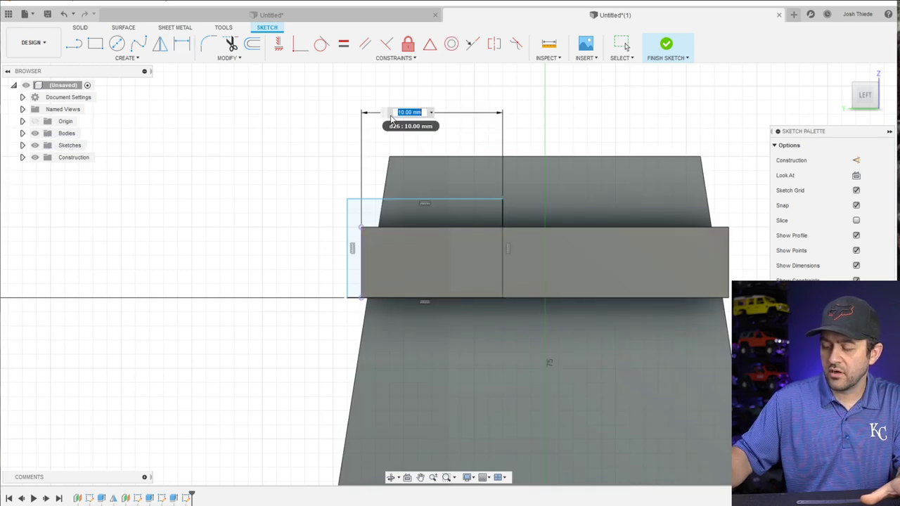
key(Return)
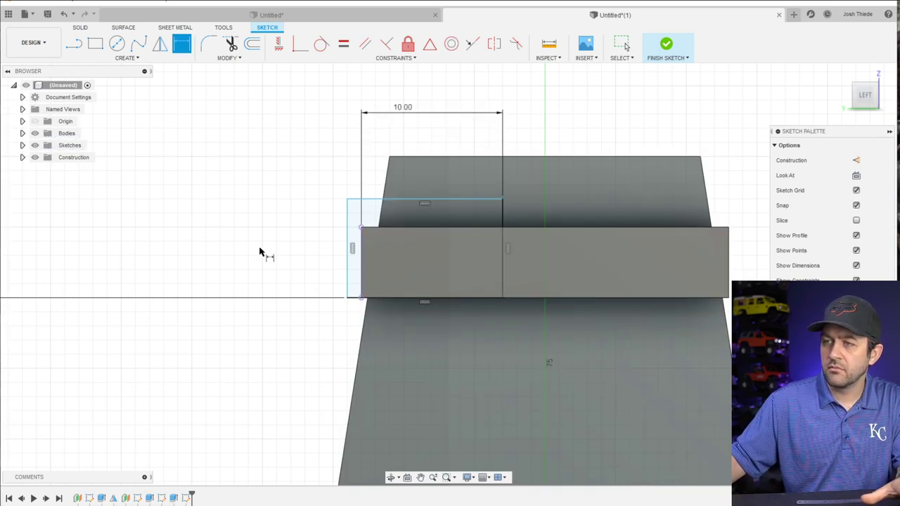
Set the rectangle's height to 5.5 mm and finish the sketch
scroll(259, 253, up, 1)
scroll(391, 283, down, 3)
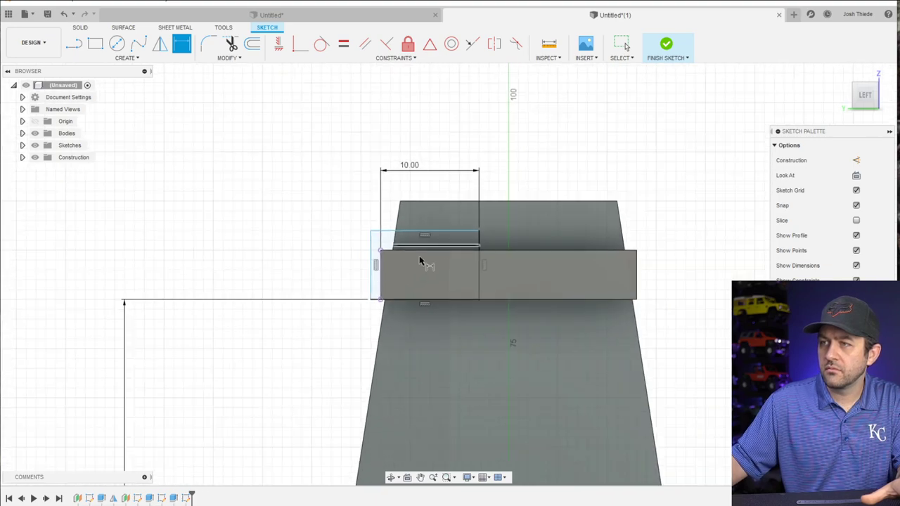
click(371, 276)
click(313, 274)
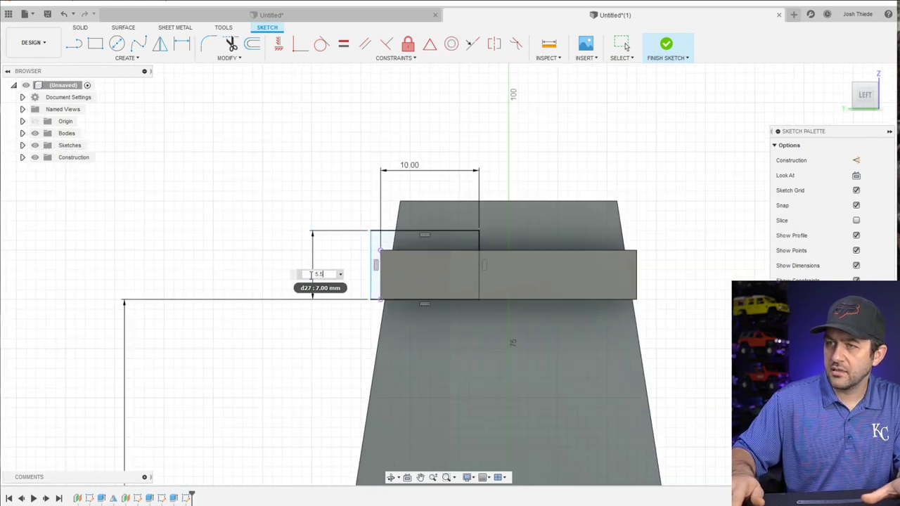
text(5.5)
key(Return)
scroll(470, 233, up, 1)
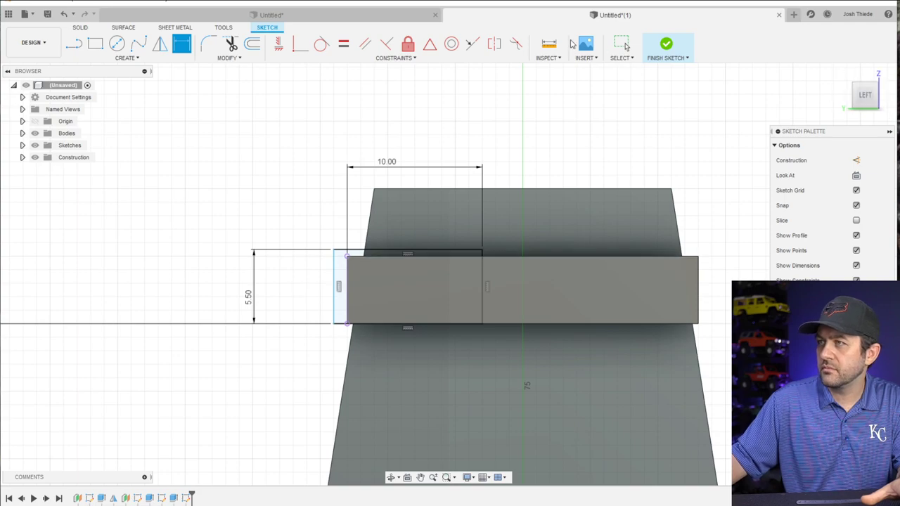
click(660, 46)
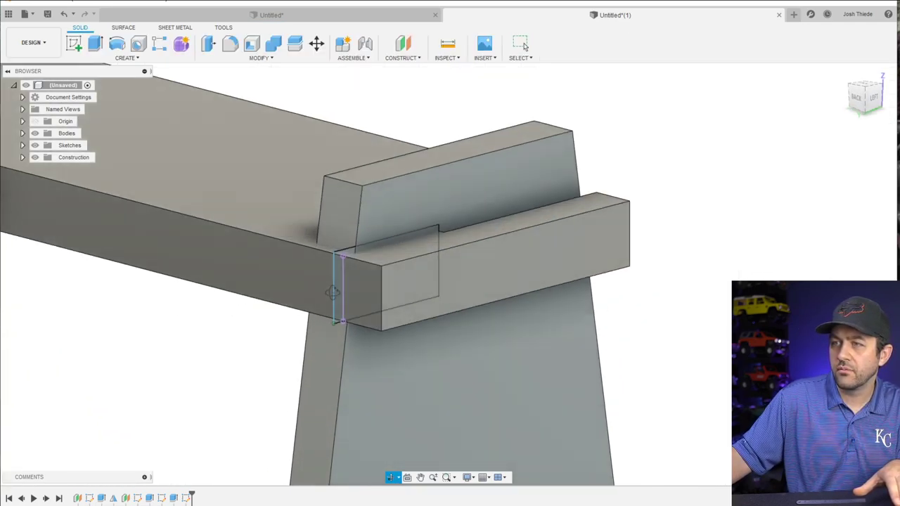
Extrude both parts of the rectangle as a two-sided cut with -4.5 mm on side 1
click(95, 44)
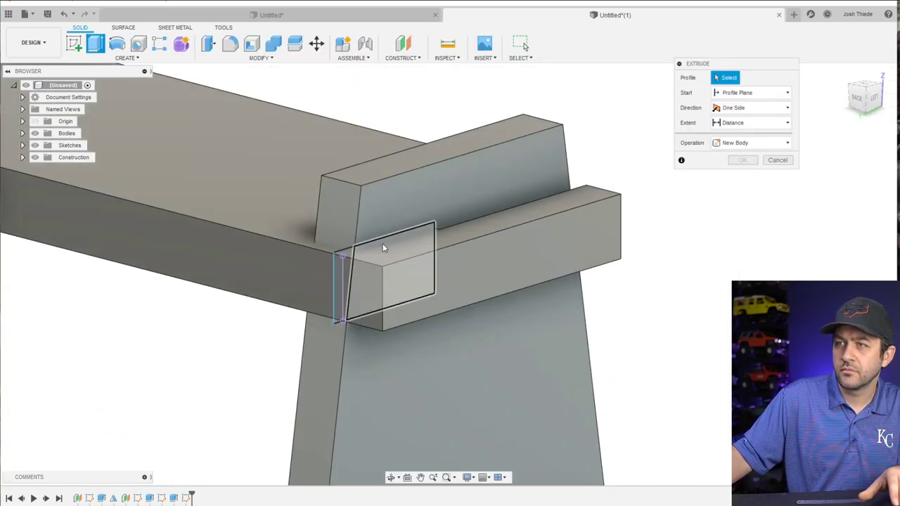
click(365, 251)
click(346, 256)
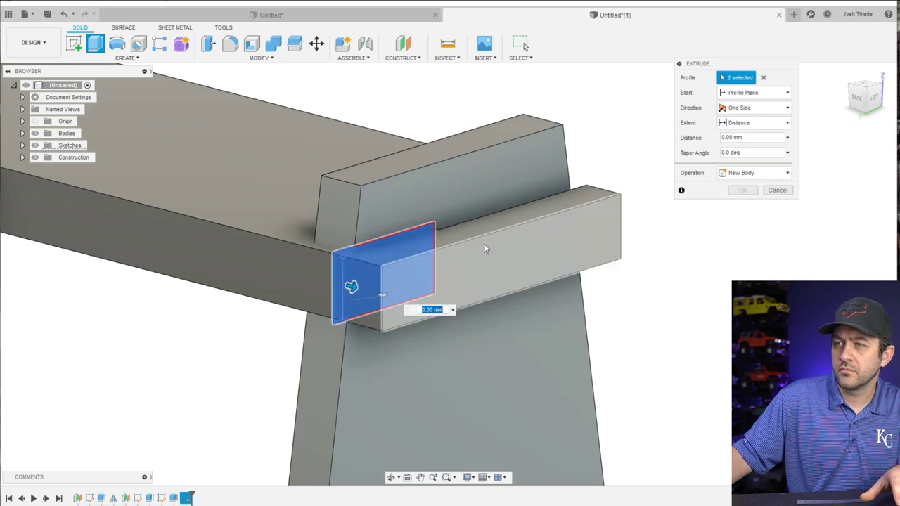
click(745, 107)
click(744, 134)
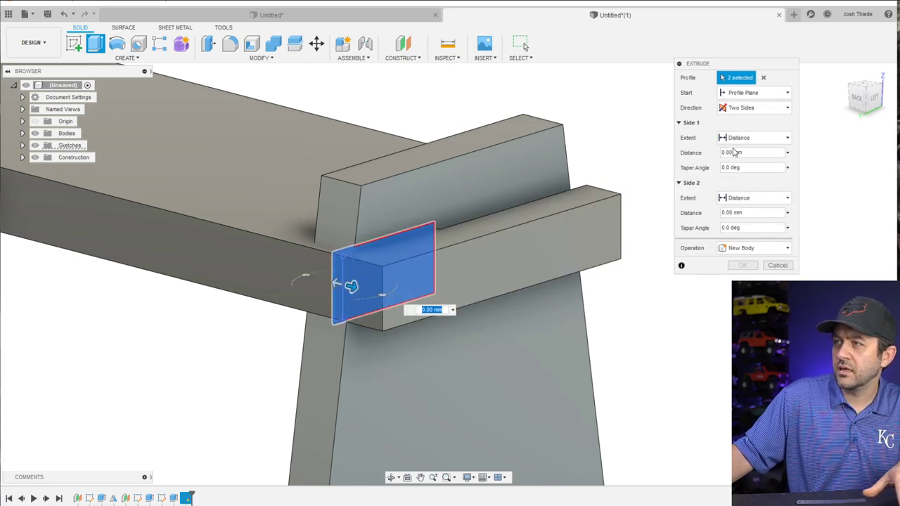
text(-4)
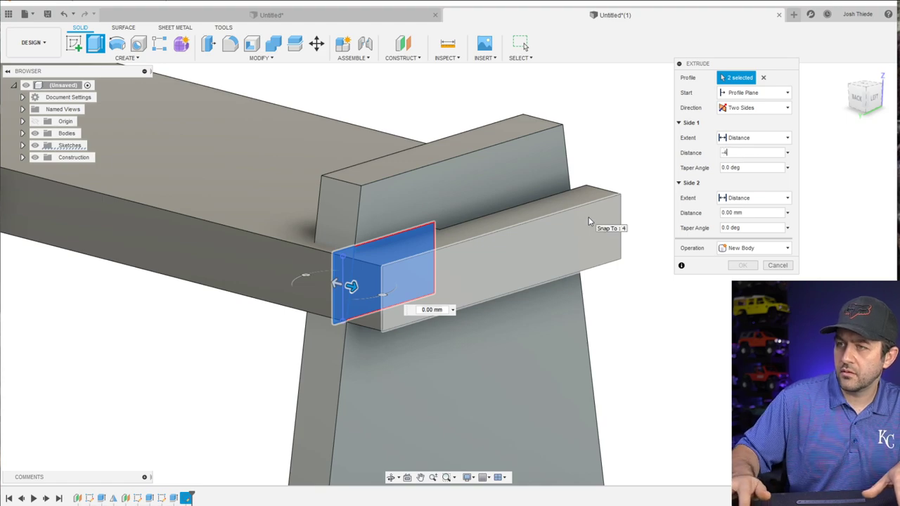
text(.5)
key(Tab)
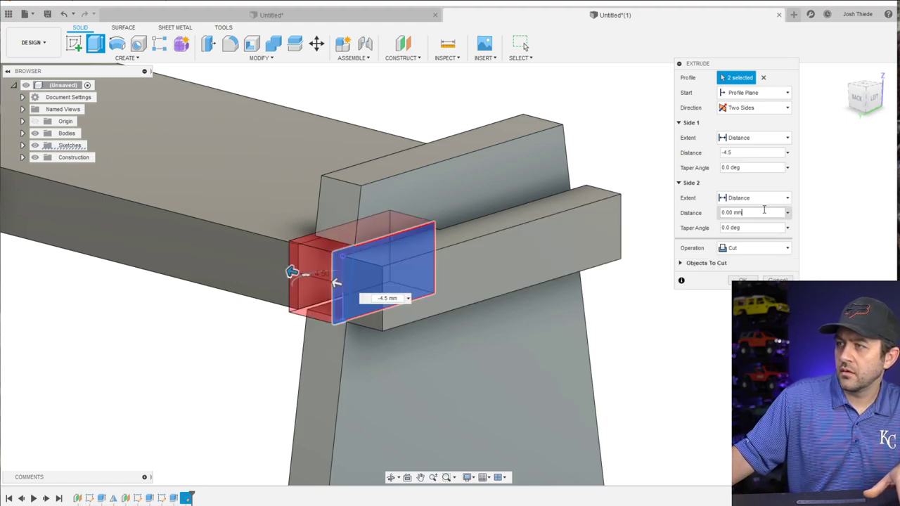
Set side 2 of the two-rectangle cut to -0.5 mm and complete it with the cross piece excluded from the objects to cut
double_click(764, 211)
click(556, 167)
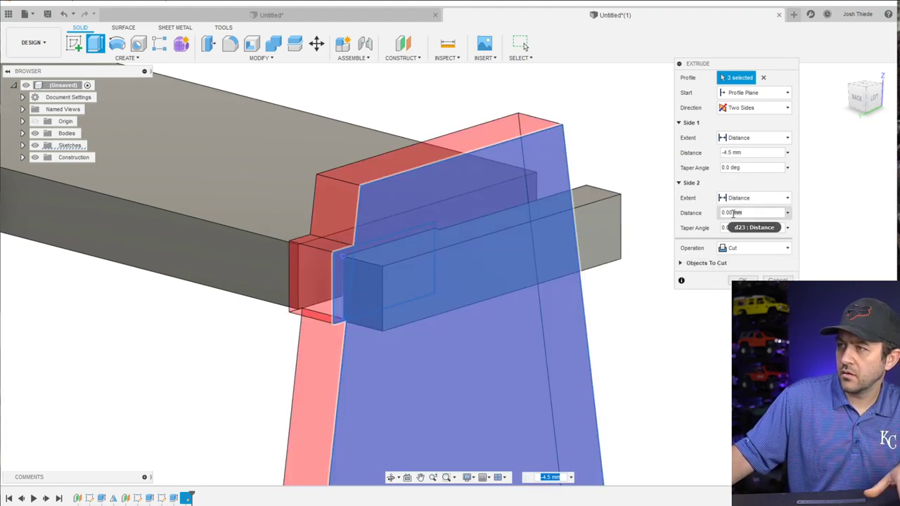
triple_click(746, 216)
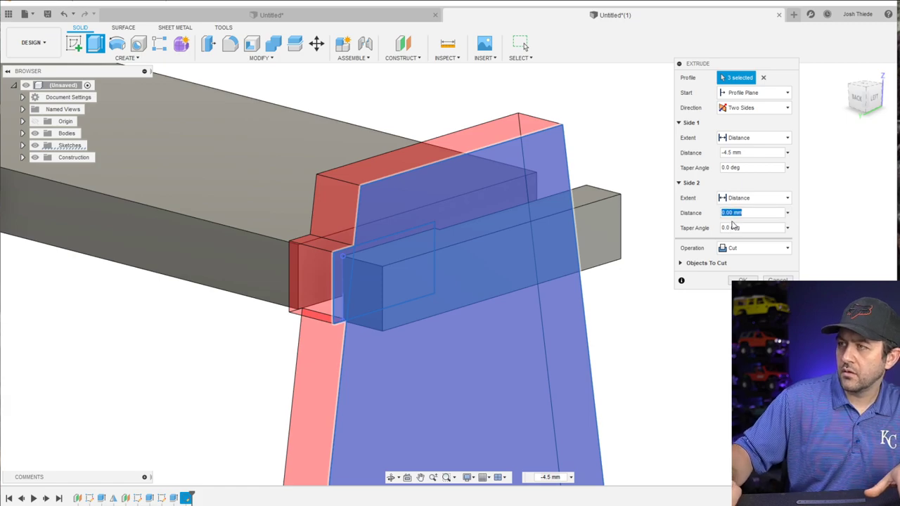
key(Tab)
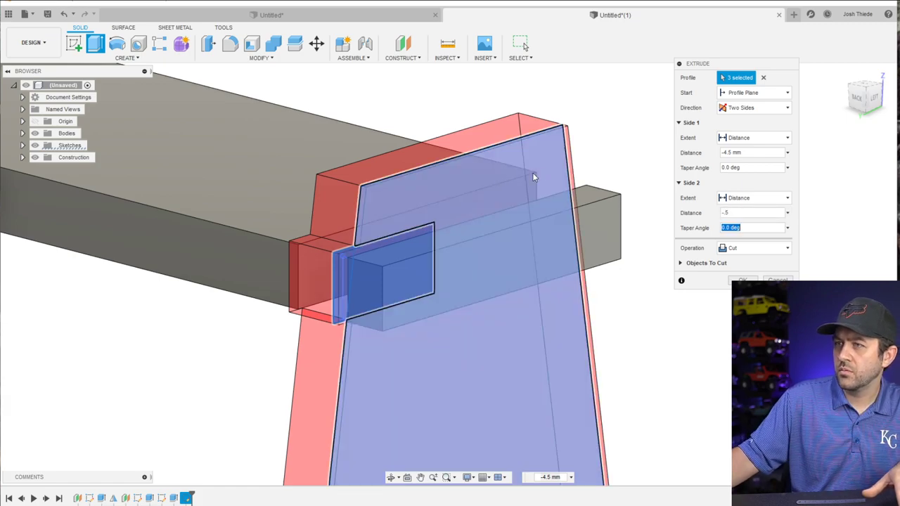
click(532, 172)
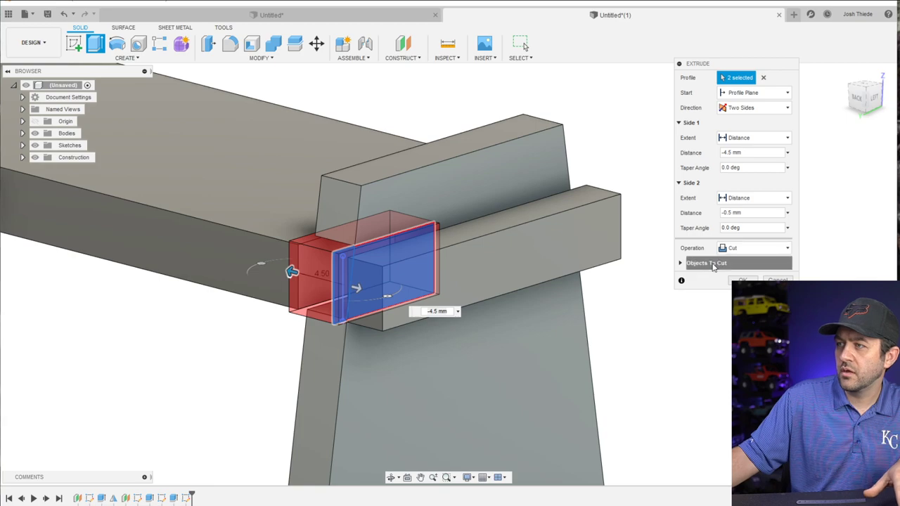
click(681, 264)
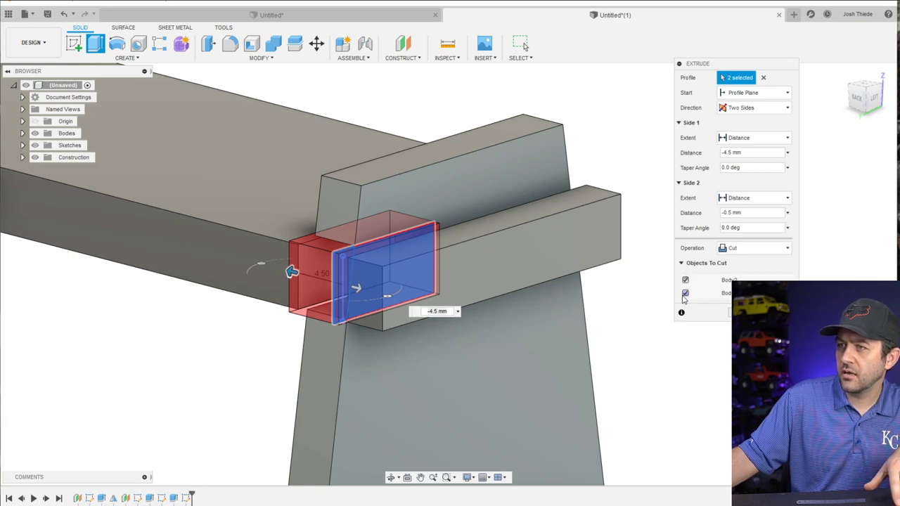
click(686, 293)
click(744, 312)
Examine both plates and their slotted joints with the cross piece from several angles
scroll(436, 341, down, 4)
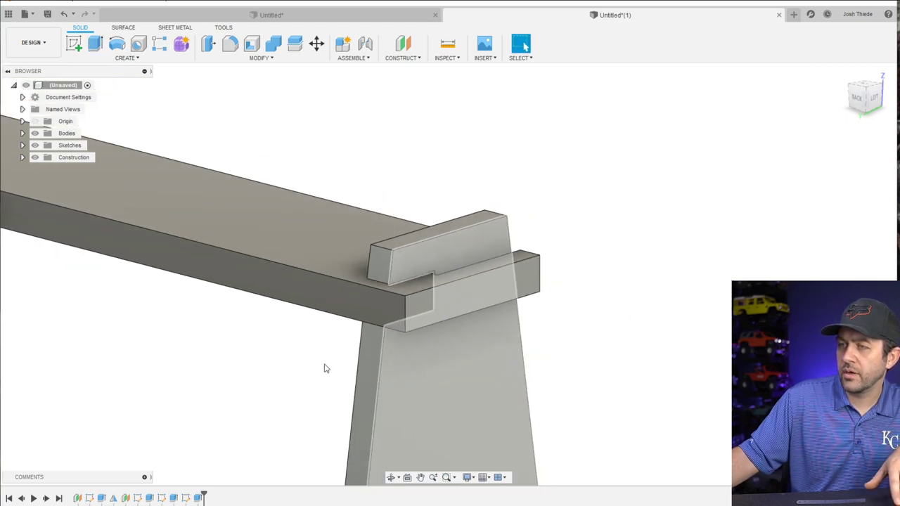
shift+middle_drag(290, 359, 380, 351)
scroll(382, 352, down, 5)
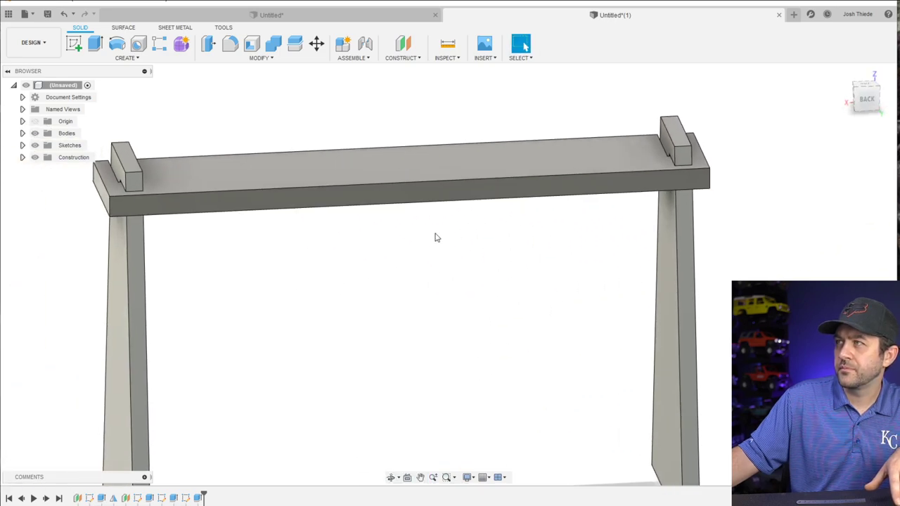
shift+middle_drag(456, 255, 394, 256)
scroll(438, 325, down, 3)
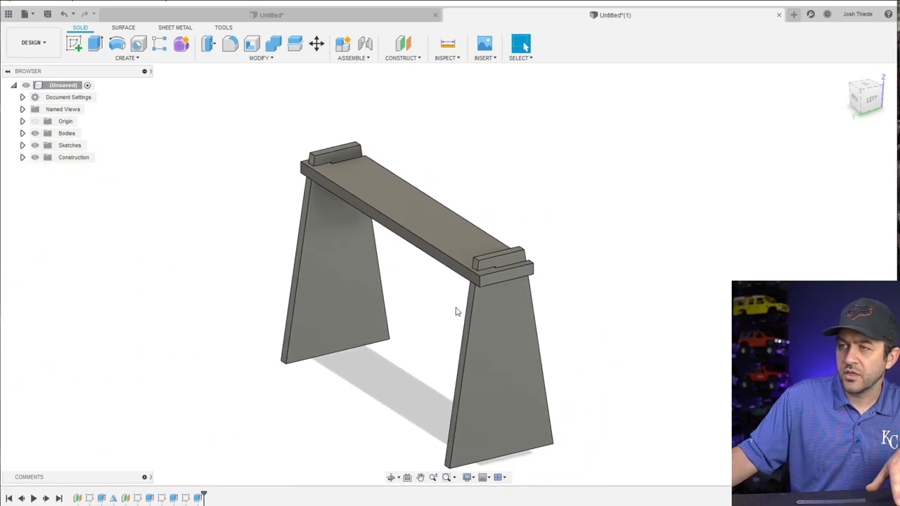
scroll(457, 311, up, 8)
scroll(485, 305, down, 5)
shift+middle_drag(499, 308, 482, 325)
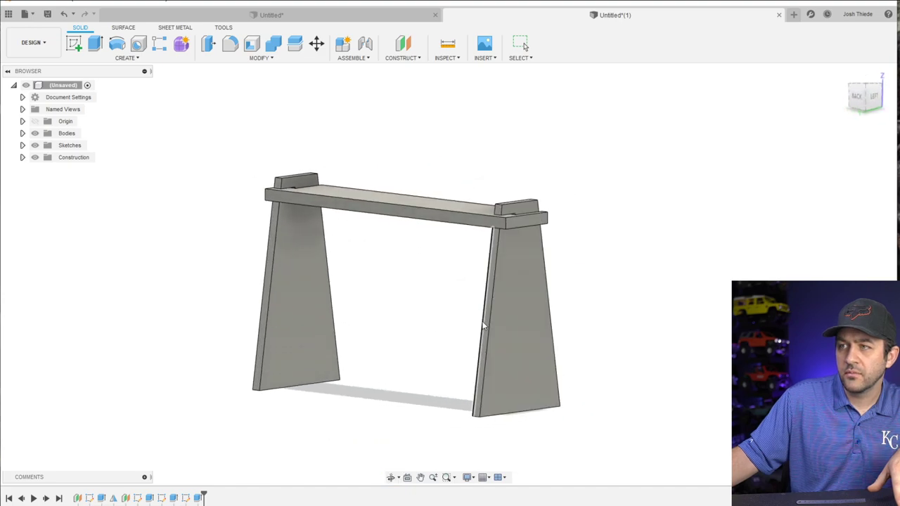
Start a sketch on the cross piece's end face and draw a circle near one side, centred in its height
scroll(544, 213, up, 7)
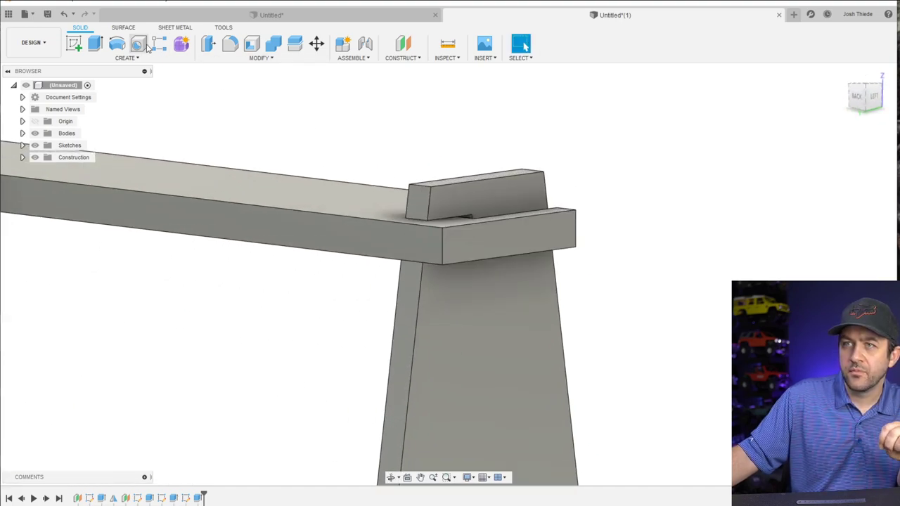
click(73, 44)
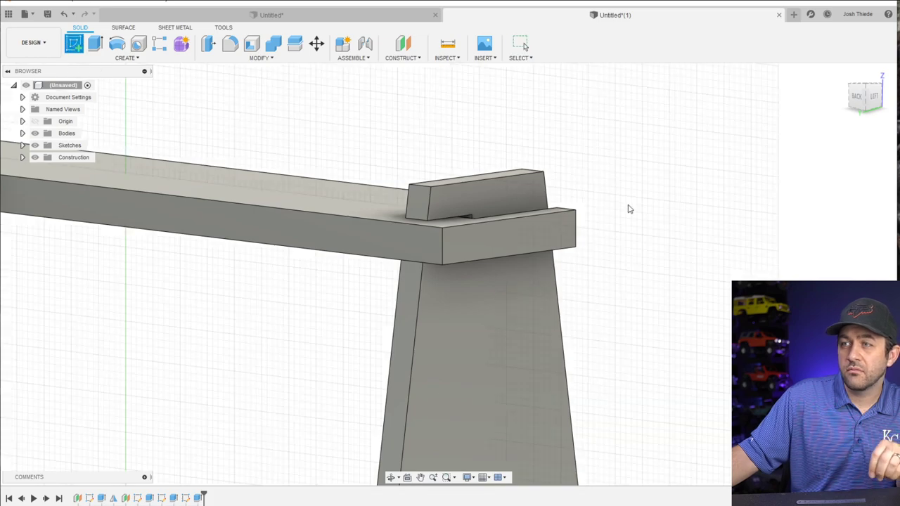
click(535, 237)
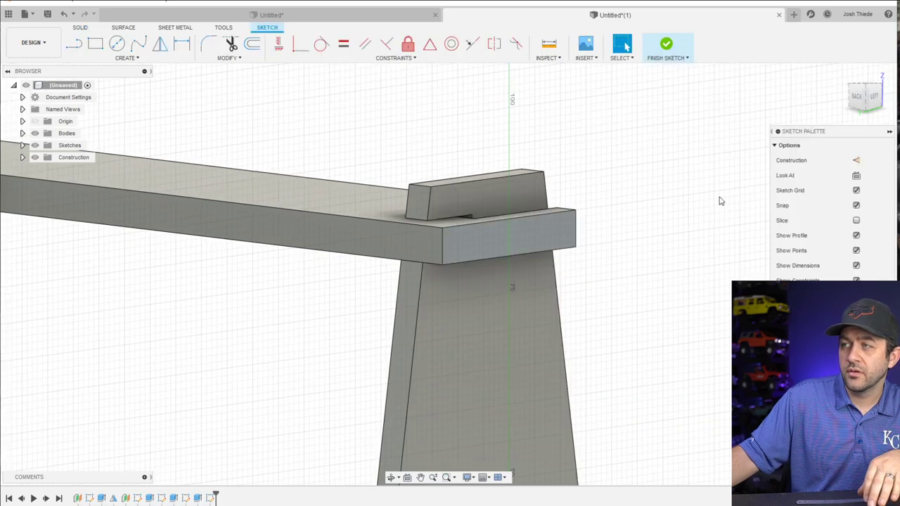
click(874, 99)
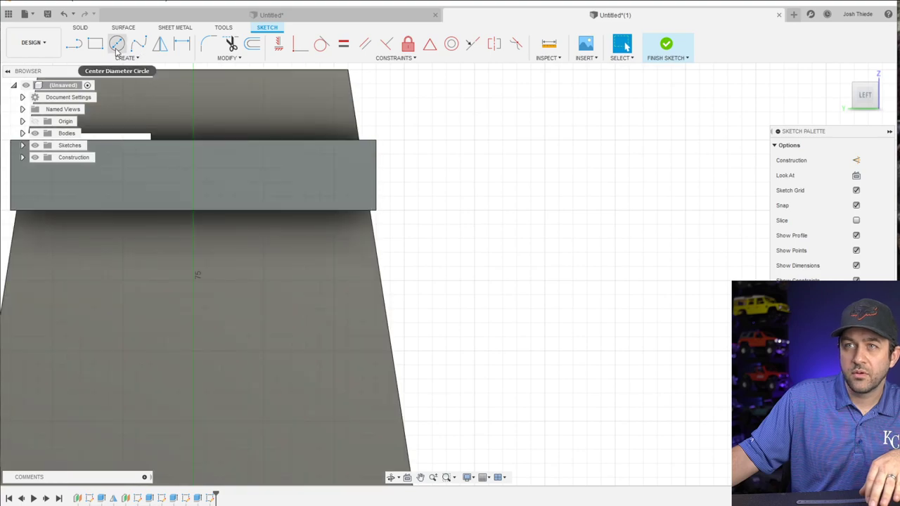
click(117, 44)
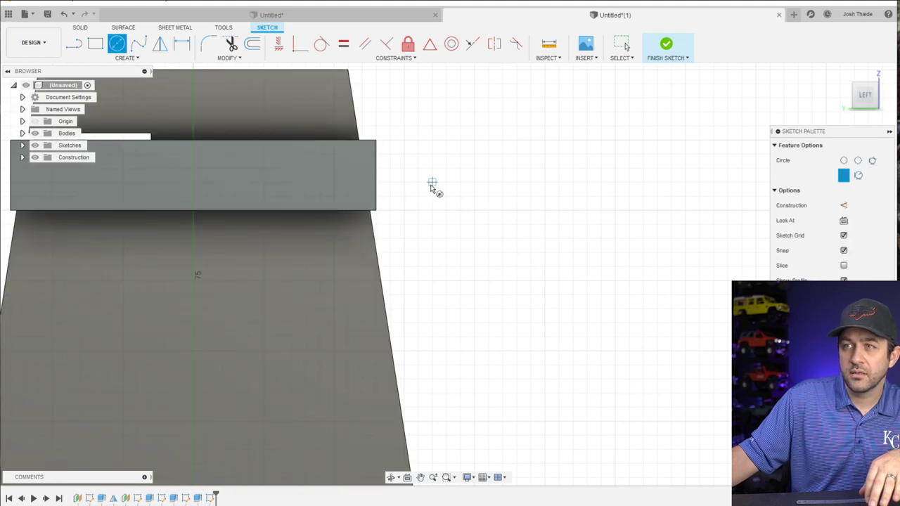
click(315, 175)
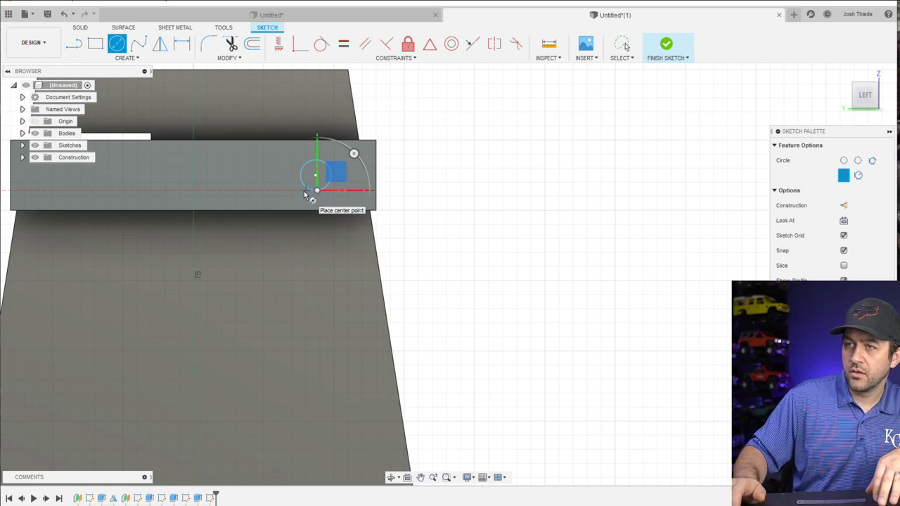
click(306, 195)
key(Escape)
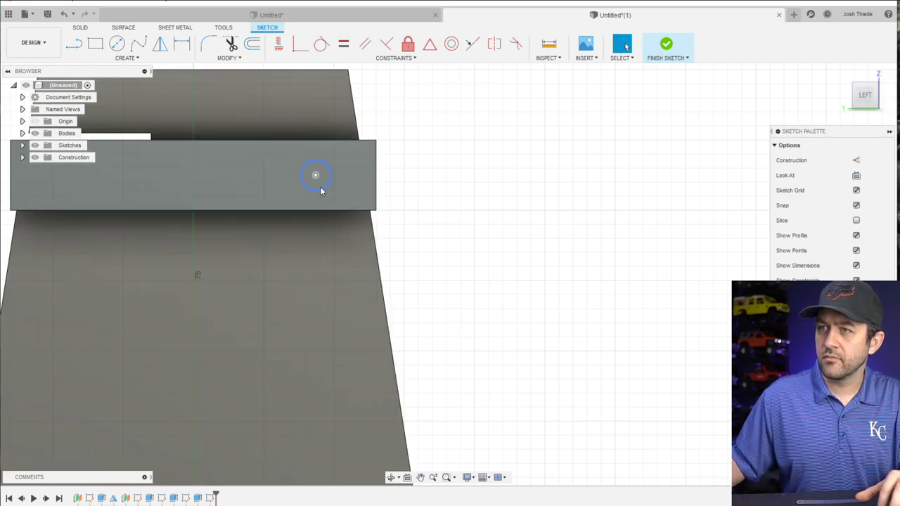
Dimension the circle on the cross piece's end face to a 2.6 mm diameter
right_click(318, 192)
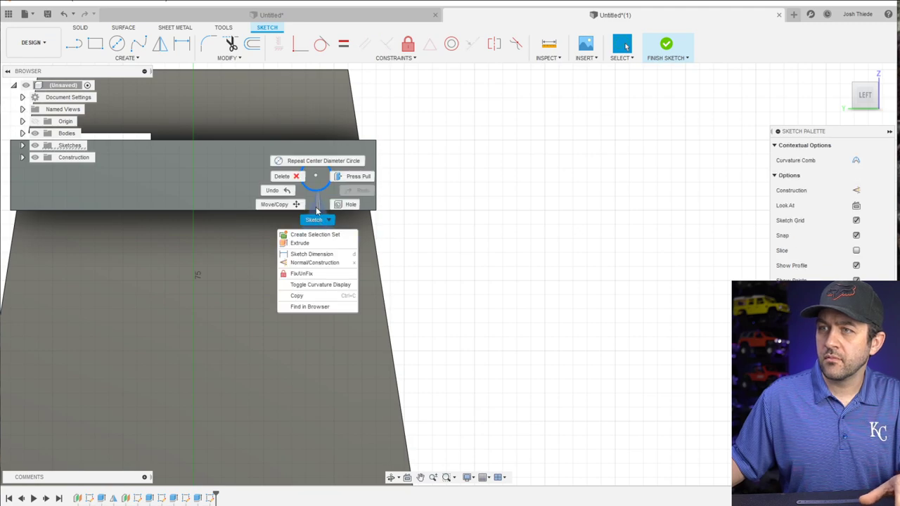
click(315, 193)
key(d)
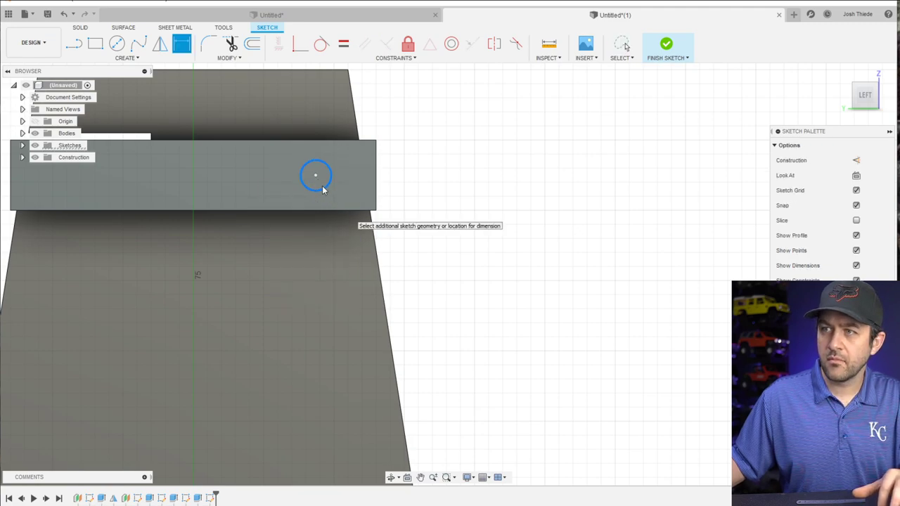
click(336, 190)
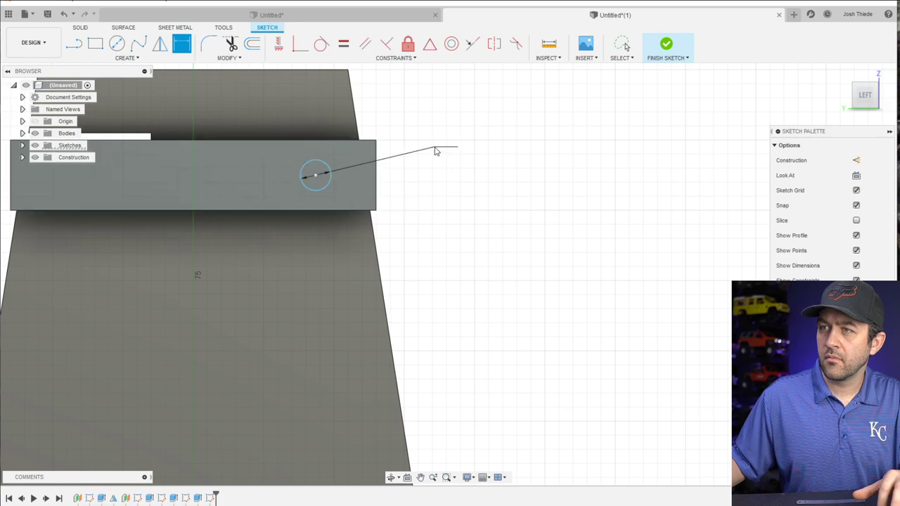
click(439, 146)
text(2.6)
key(Return)
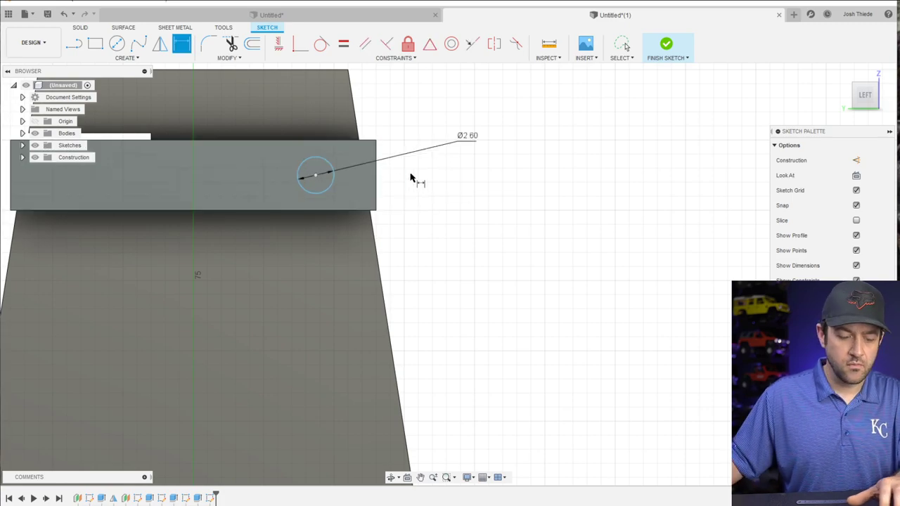
key(Escape)
scroll(370, 178, down, 2)
scroll(322, 164, up, 1)
key(d)
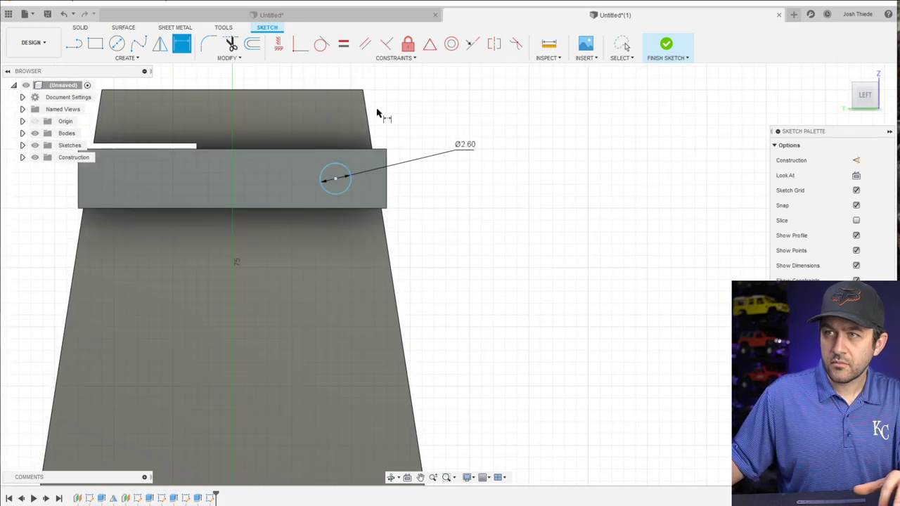
click(362, 91)
scroll(344, 169, down, 2)
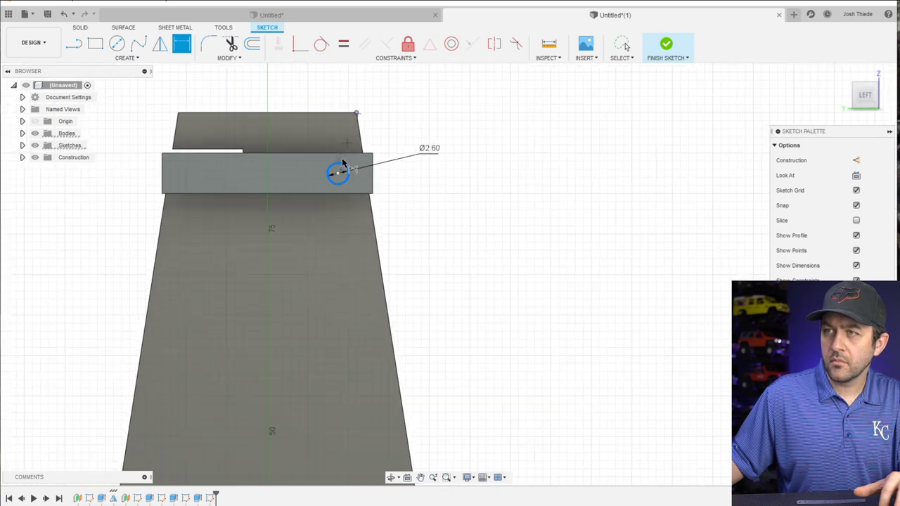
scroll(344, 91, up, 5)
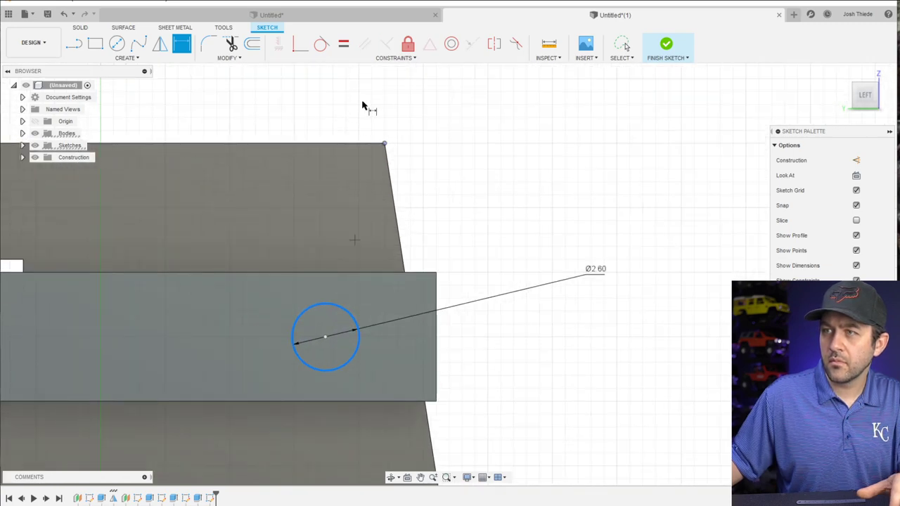
click(355, 120)
scroll(353, 127, down, 2)
key(Return)
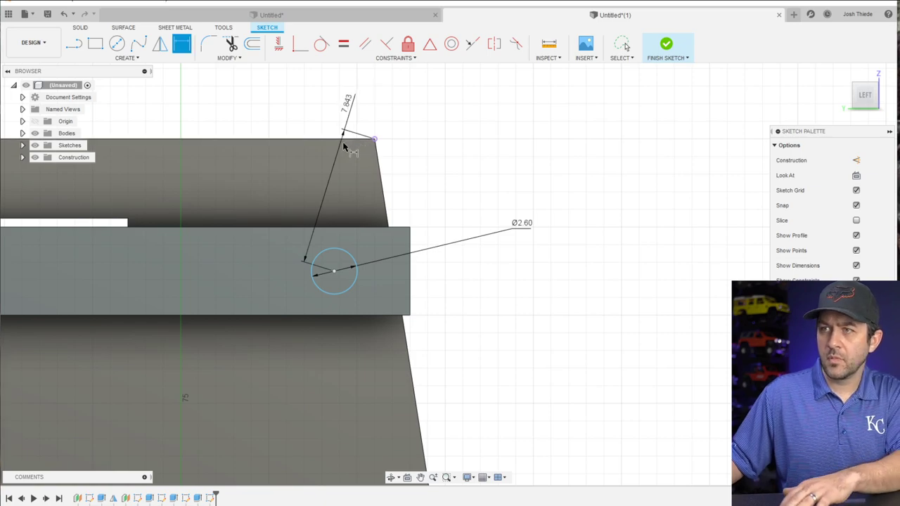
Dimension the circle's centre 6 mm from the end face's nearest vertical edge and finish the sketch
click(349, 290)
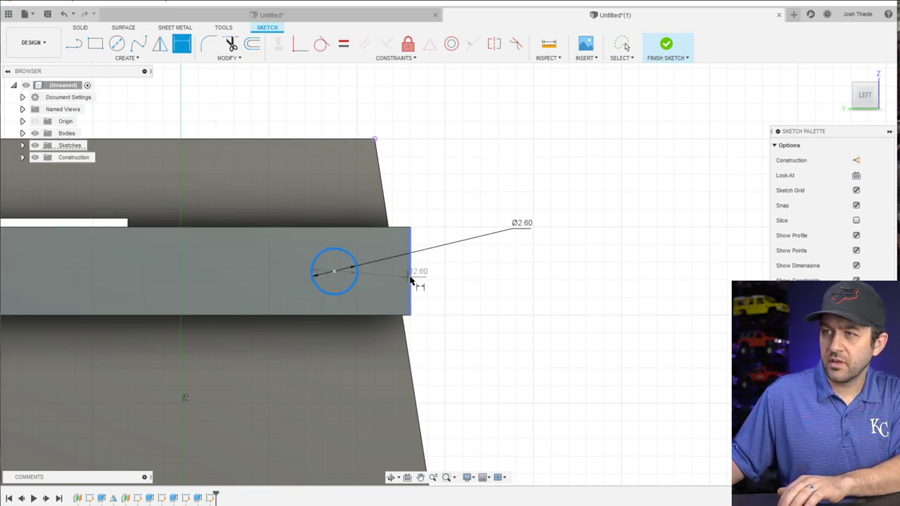
click(570, 287)
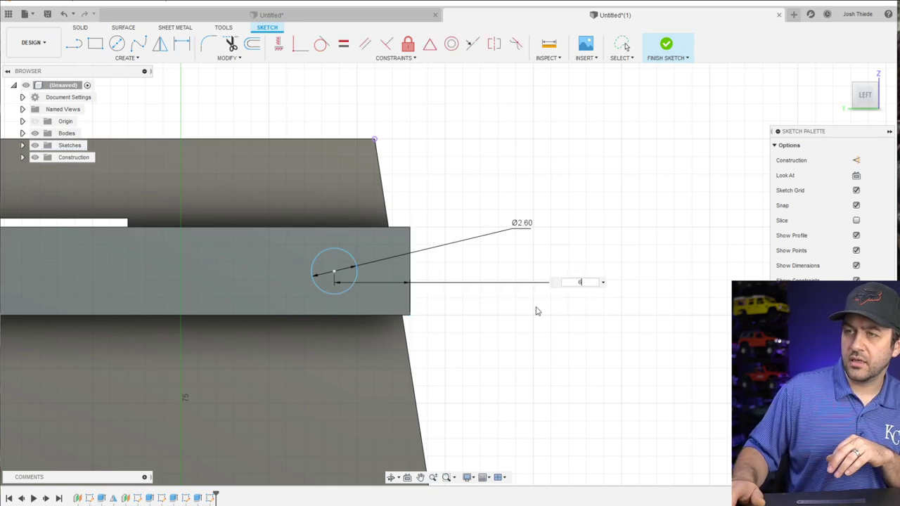
text(6)
key(Return)
scroll(277, 139, down, 3)
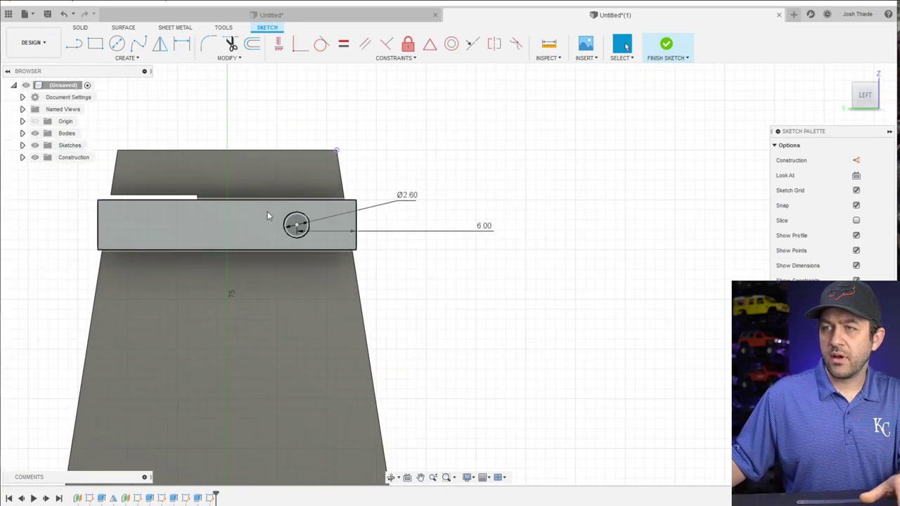
scroll(197, 137, up, 3)
click(667, 46)
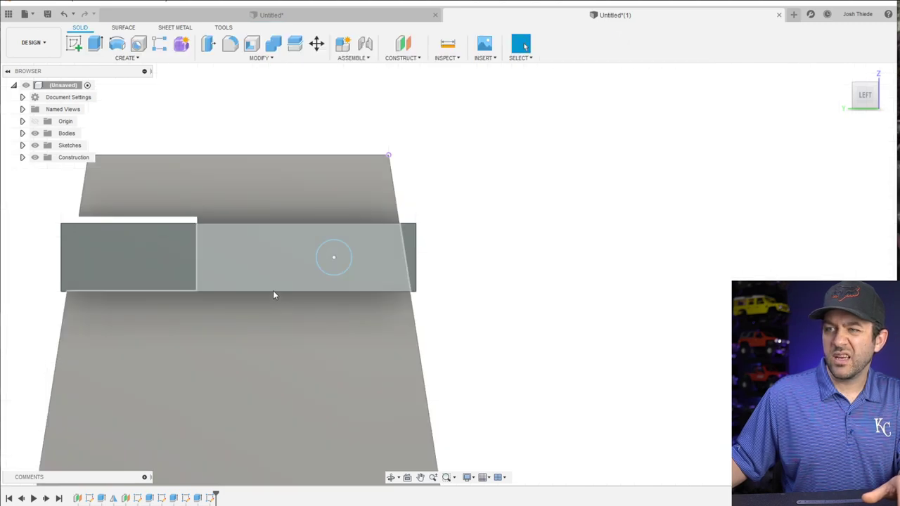
Extrude the circle as a -12 mm cut through the cross piece's end and the adjoining plate
click(95, 45)
click(334, 257)
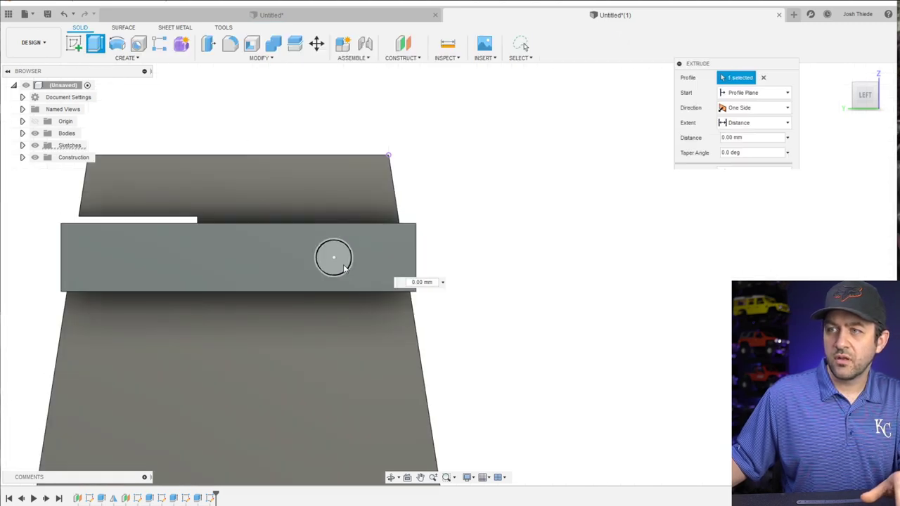
shift+middle_drag(225, 282, 307, 288)
scroll(253, 257, down, 4)
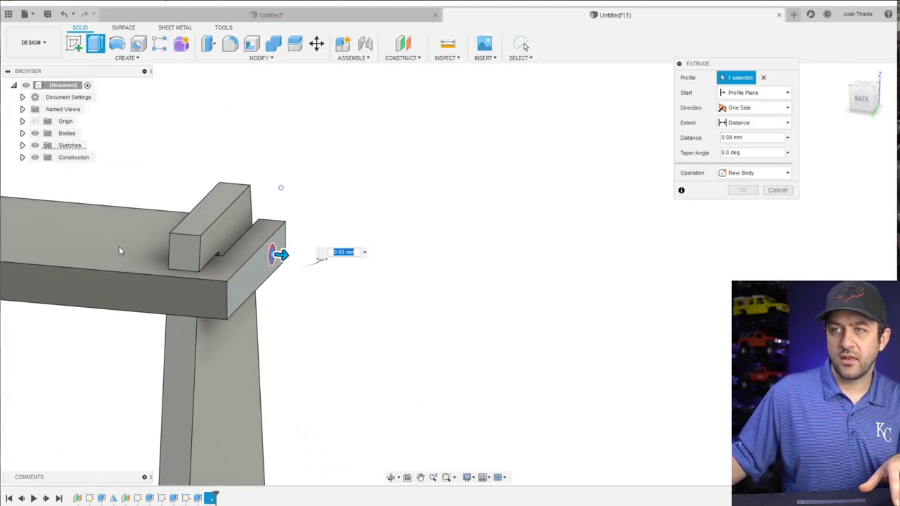
middle_drag(119, 246, 317, 246)
scroll(351, 240, up, 4)
drag(538, 264, 422, 258)
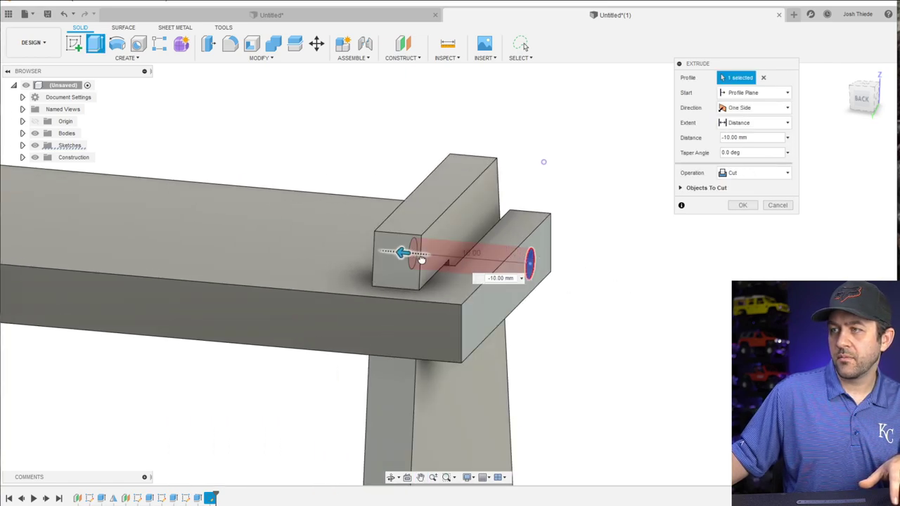
shift+middle_drag(426, 274, 430, 260)
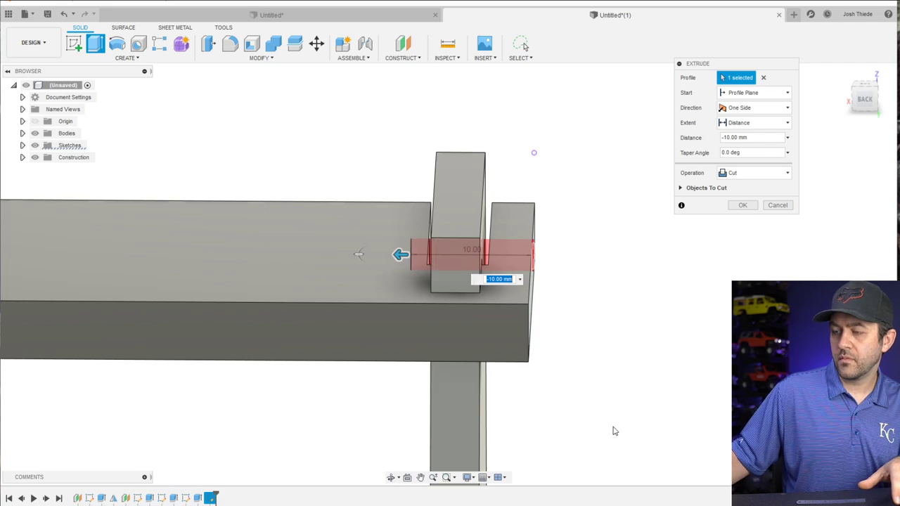
text(-12)
key(Tab)
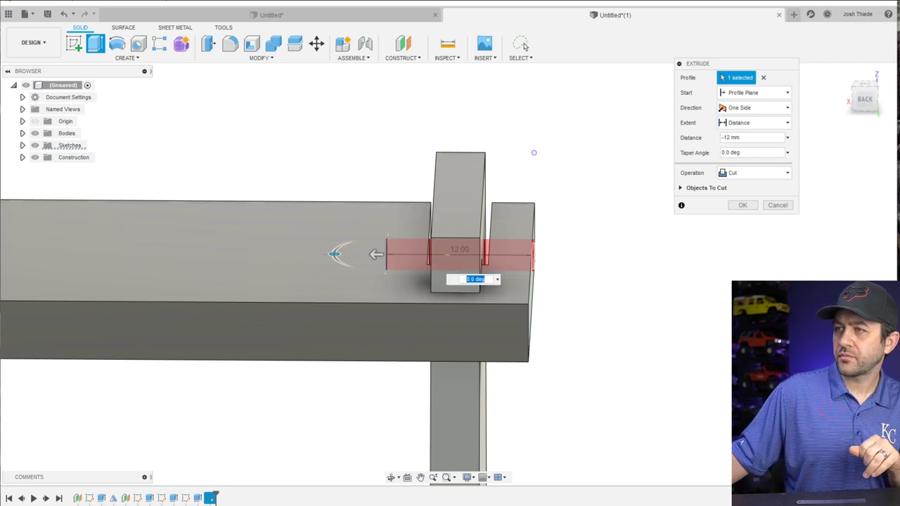
click(752, 205)
Start a sketch on the cross piece's end face and draw a larger circle concentric with the existing screw hole
shift+middle_drag(563, 272, 505, 243)
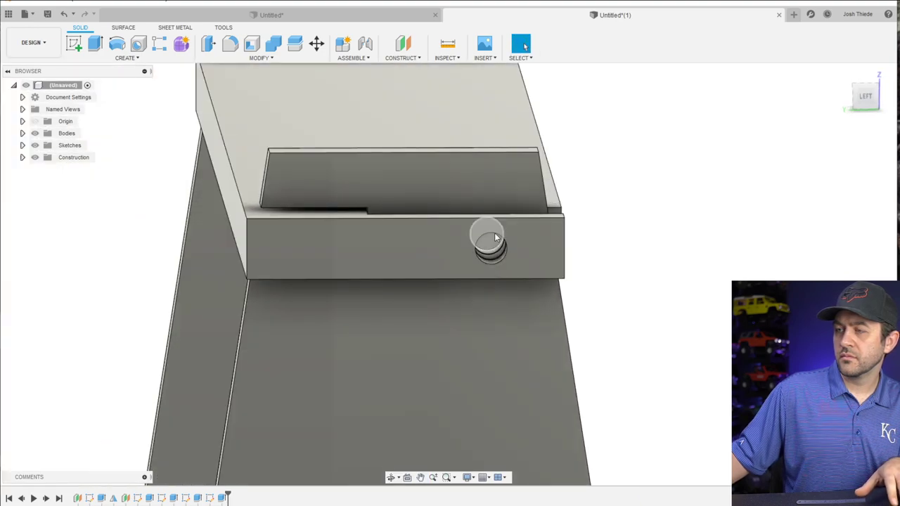
click(74, 43)
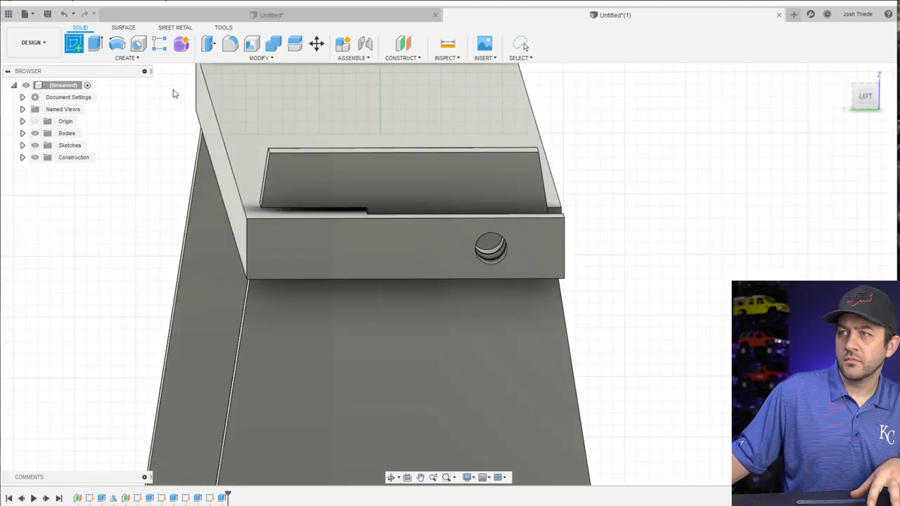
click(514, 259)
click(117, 44)
scroll(520, 264, up, 3)
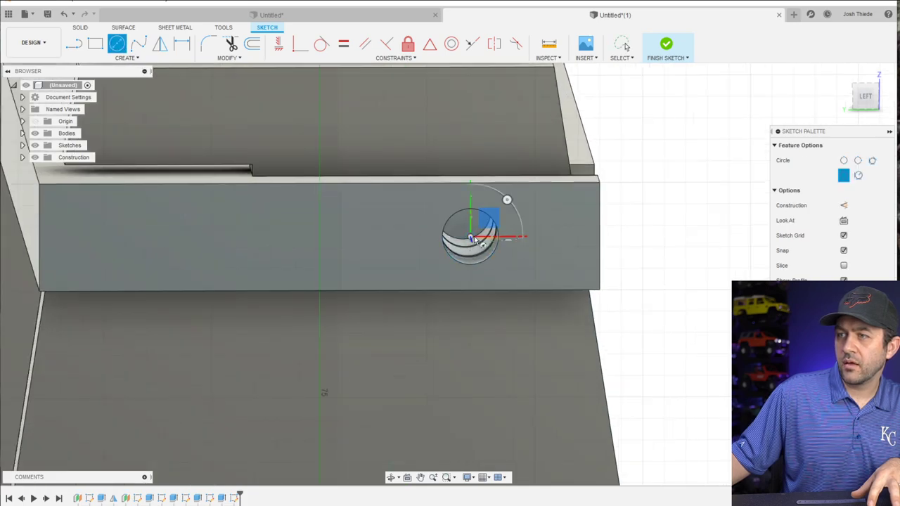
click(472, 237)
click(511, 260)
key(Escape)
Dimension the new circle around the screw hole to a 3.1 mm diameter and finish the sketch
key(d)
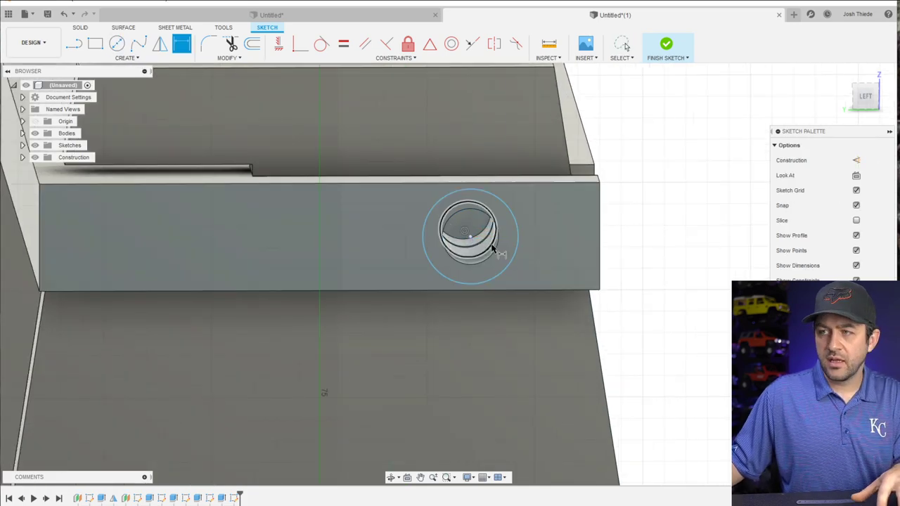
click(506, 274)
click(697, 221)
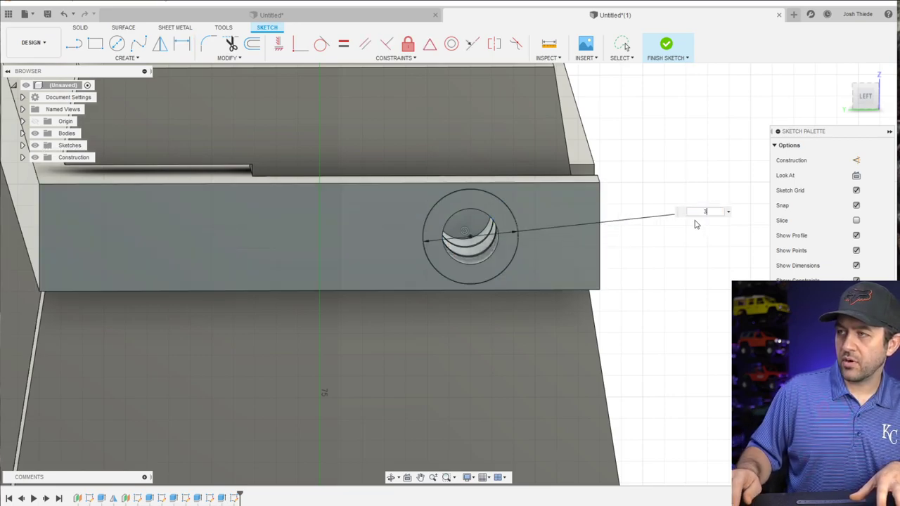
text(3.1)
key(Return)
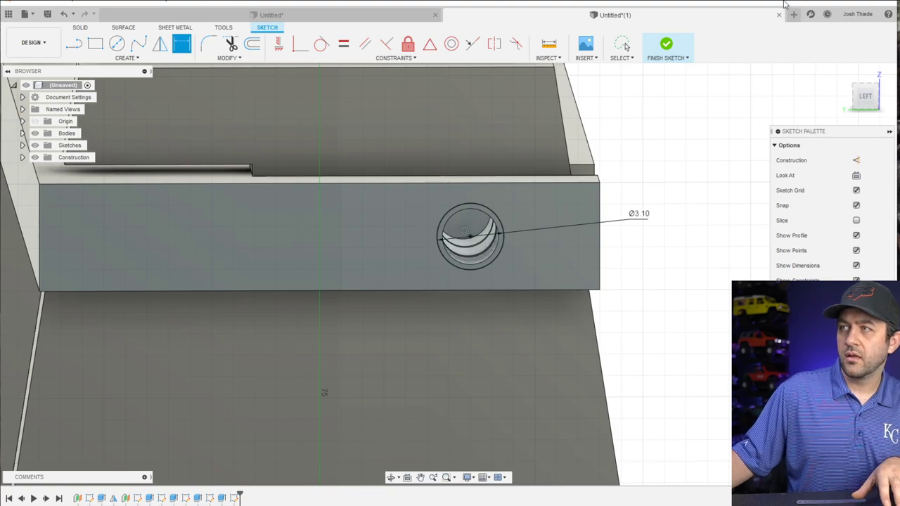
click(667, 45)
Extrude the ring around the screw hole as a -8 mm cut through the cross piece's end section
key(e)
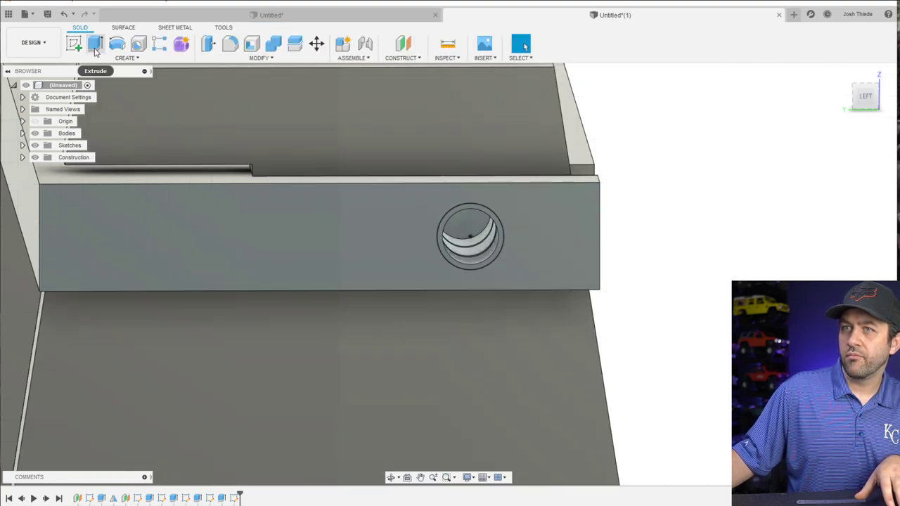
click(465, 218)
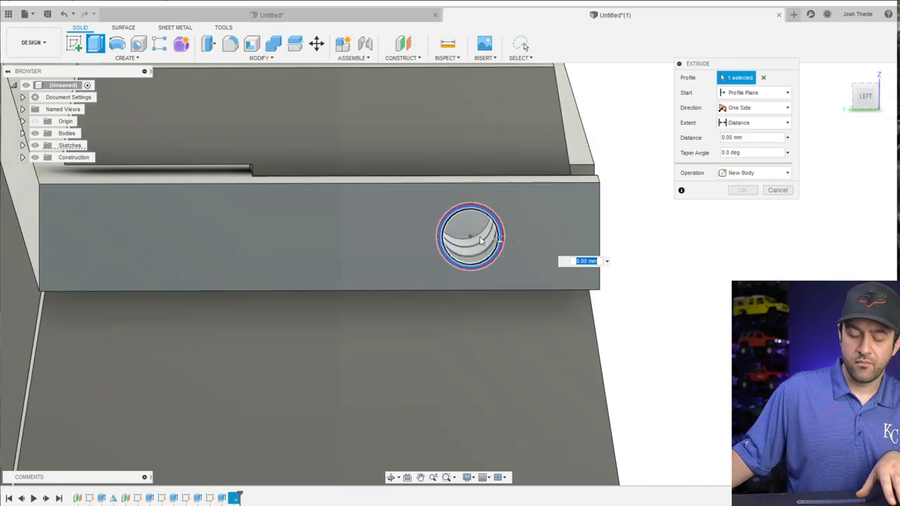
shift+middle_drag(465, 218, 386, 240)
drag(389, 240, 576, 227)
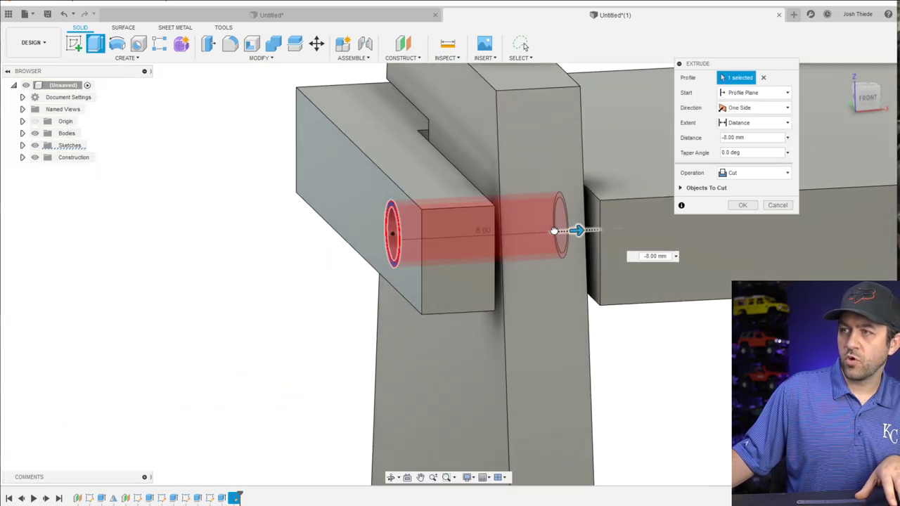
shift+middle_drag(576, 227, 566, 259)
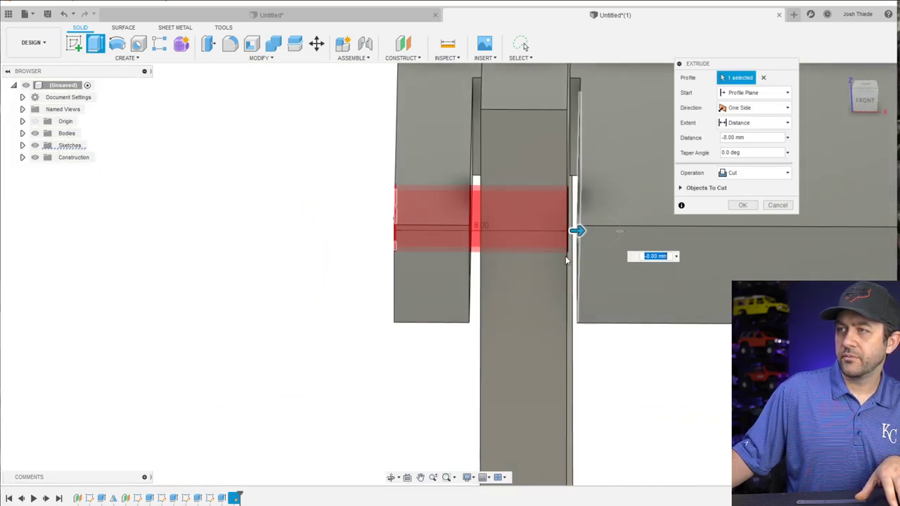
key(Return)
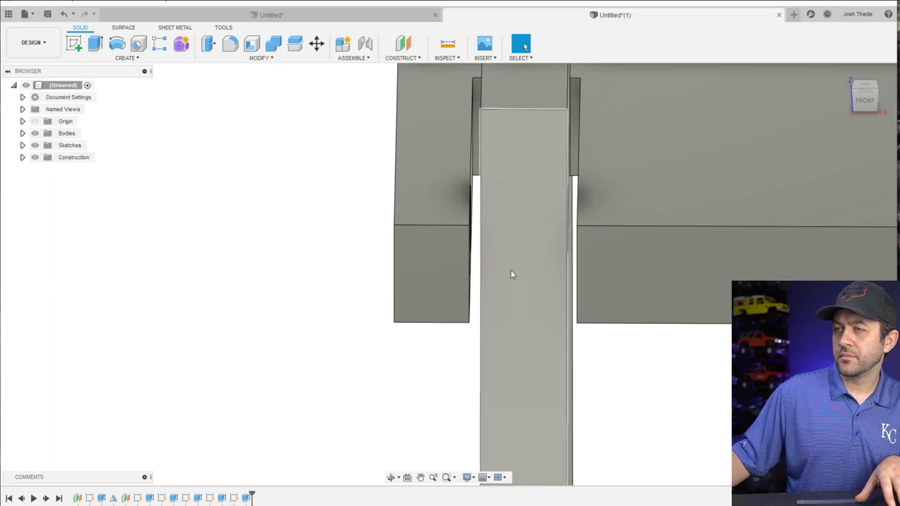
Examine the widened hole in the cross piece's end and how it lines up with the plate and main span
shift+middle_drag(511, 271, 225, 281)
click(255, 253)
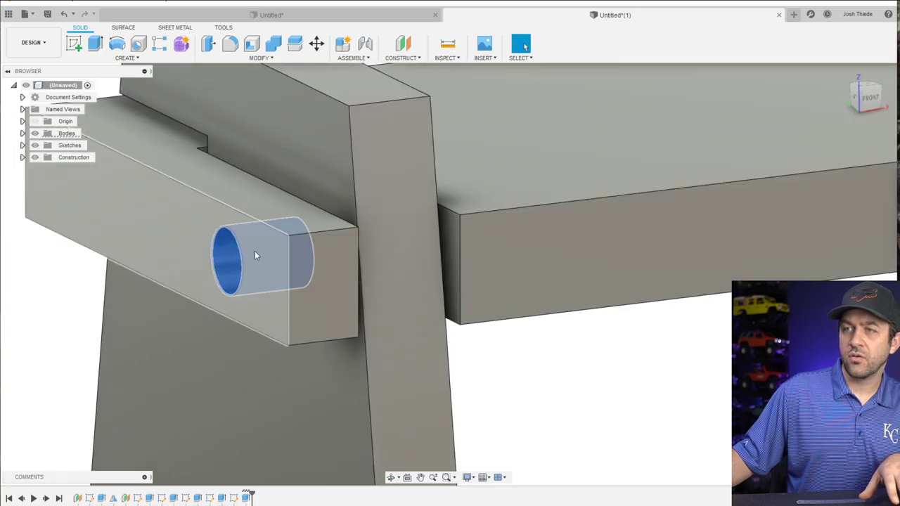
shift+middle_drag(254, 253, 176, 283)
shift+middle_drag(321, 288, 394, 253)
click(544, 260)
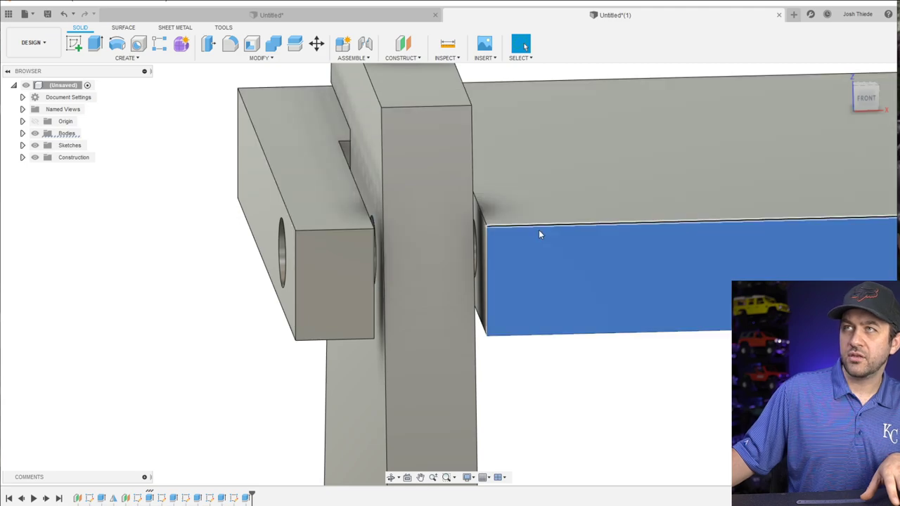
scroll(547, 232, down, 3)
middle_drag(623, 254, 443, 271)
scroll(444, 271, down, 3)
middle_drag(508, 264, 157, 251)
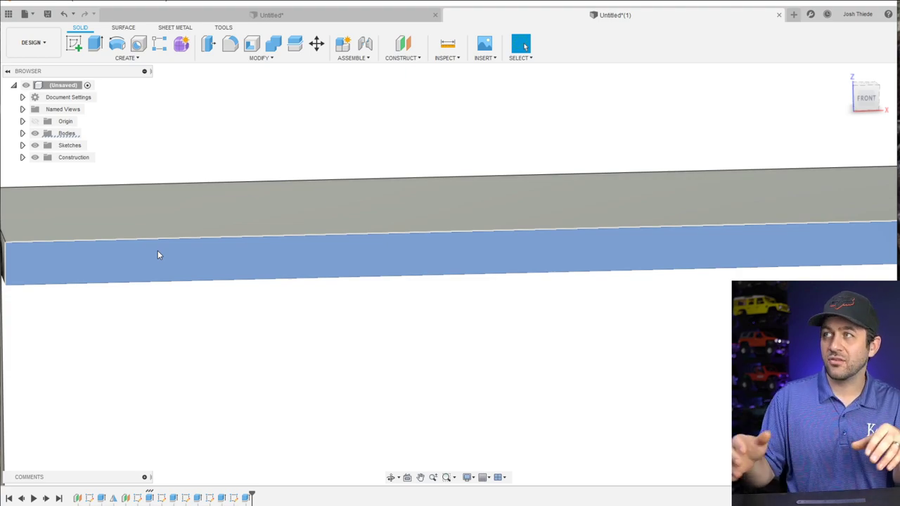
scroll(239, 305, down, 5)
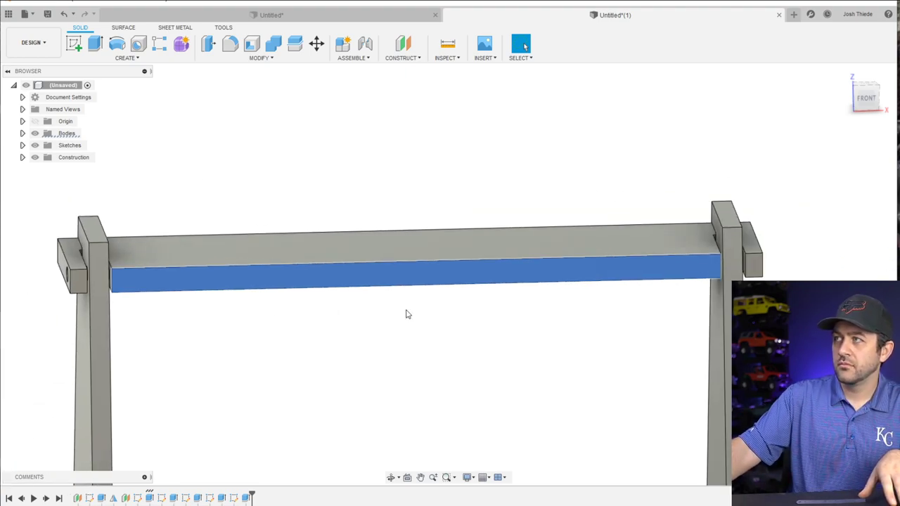
Mirror the two screw-hole cut features across the origin's middle plane to the cross piece's opposite end
shift+middle_drag(104, 284, 362, 245)
click(129, 57)
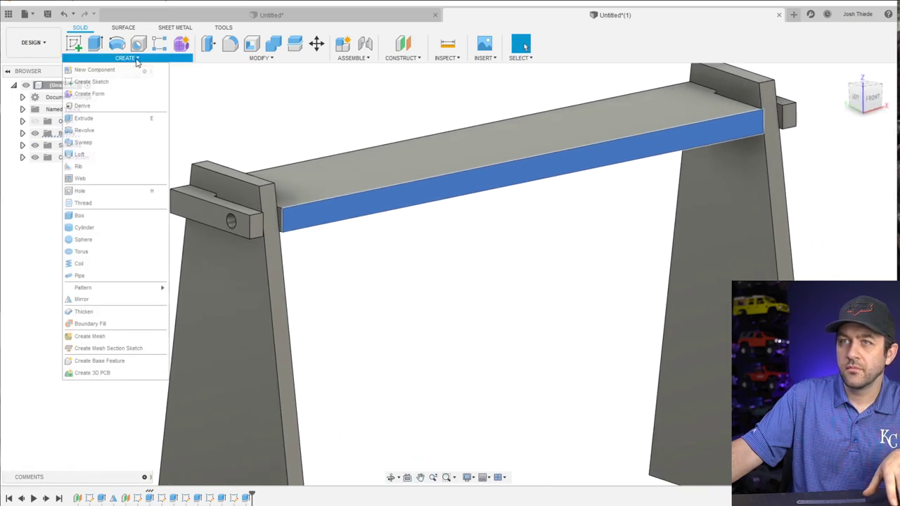
click(101, 300)
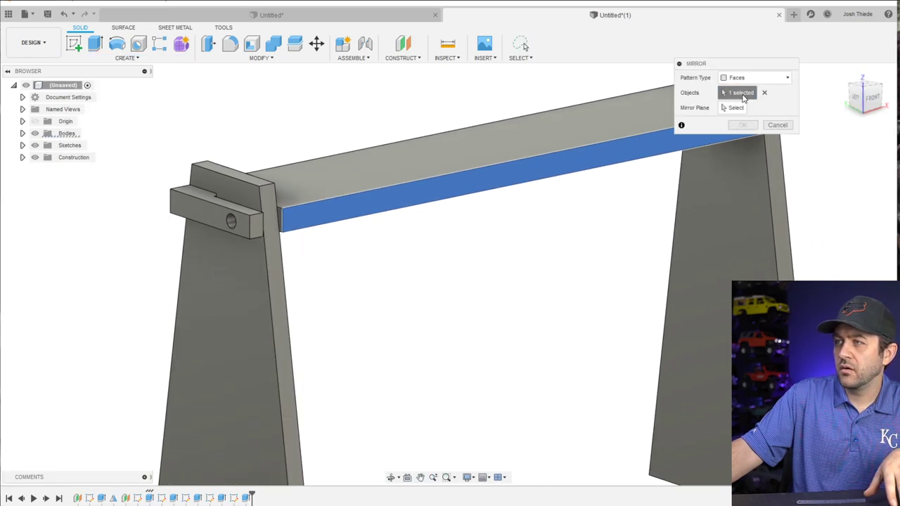
click(754, 78)
click(747, 102)
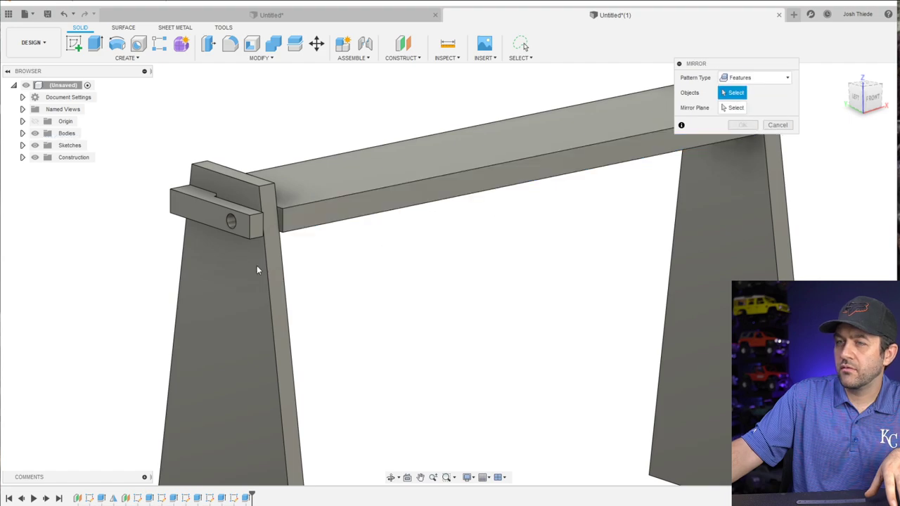
scroll(249, 232, up, 4)
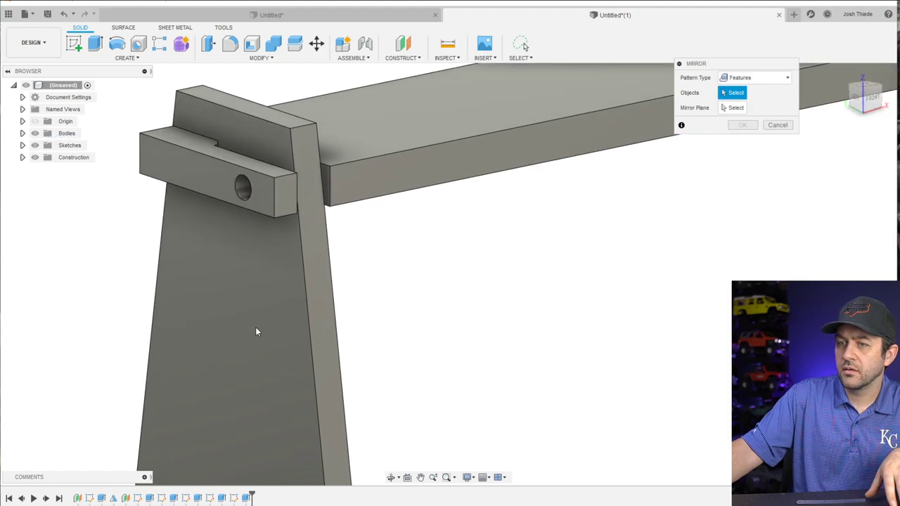
click(246, 497)
click(221, 499)
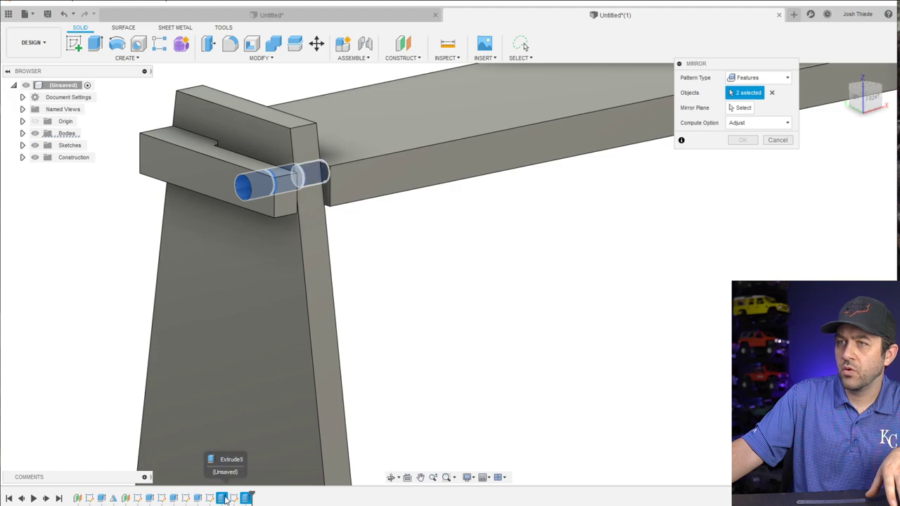
scroll(366, 260, down, 3)
click(740, 107)
scroll(598, 358, down, 3)
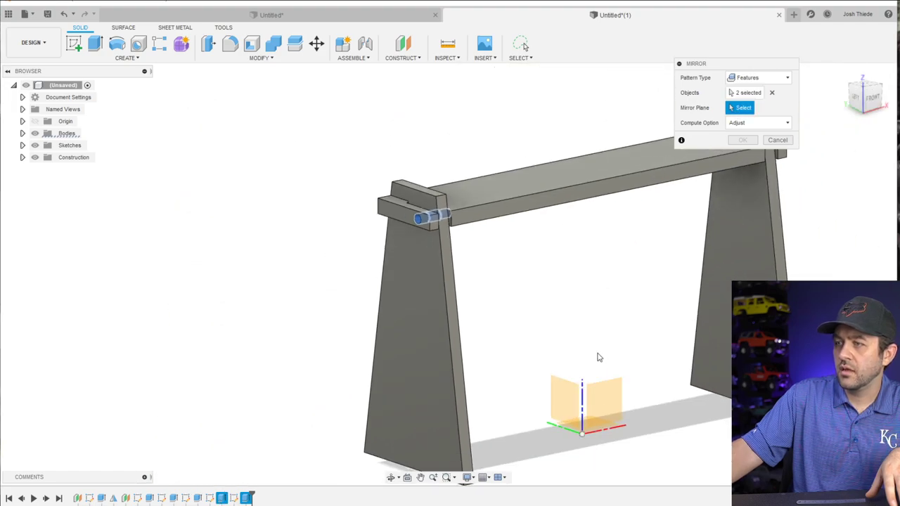
click(571, 402)
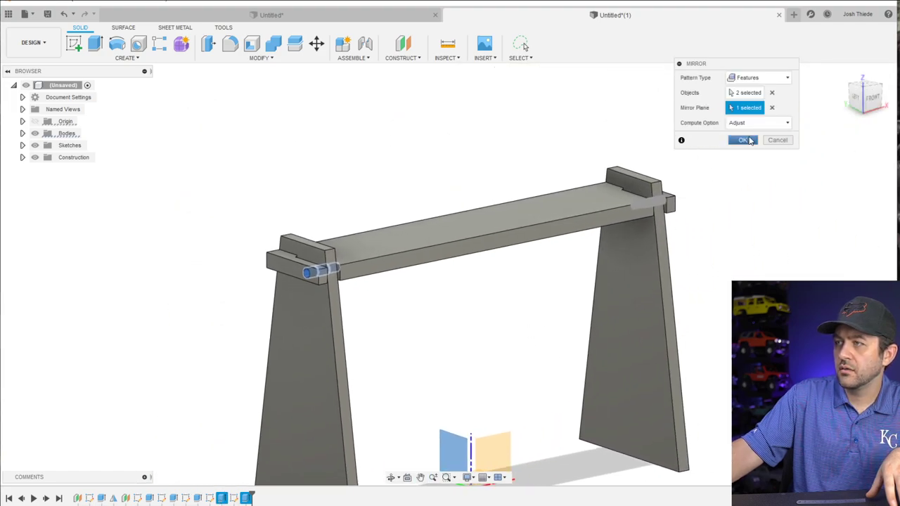
click(749, 141)
Check the mirrored hole at the opposite end and start a sketch on the cross piece's upper face
shift+middle_drag(713, 199, 602, 223)
scroll(588, 331, up, 5)
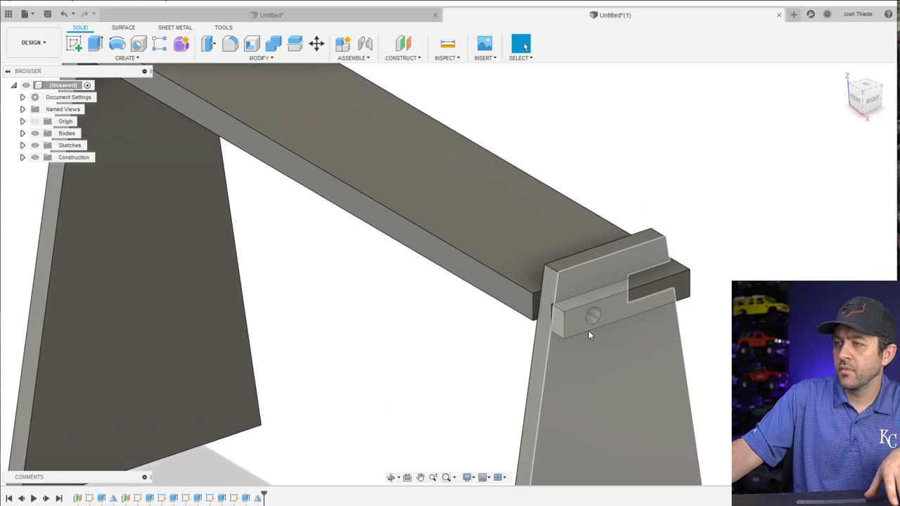
shift+middle_drag(588, 335, 632, 336)
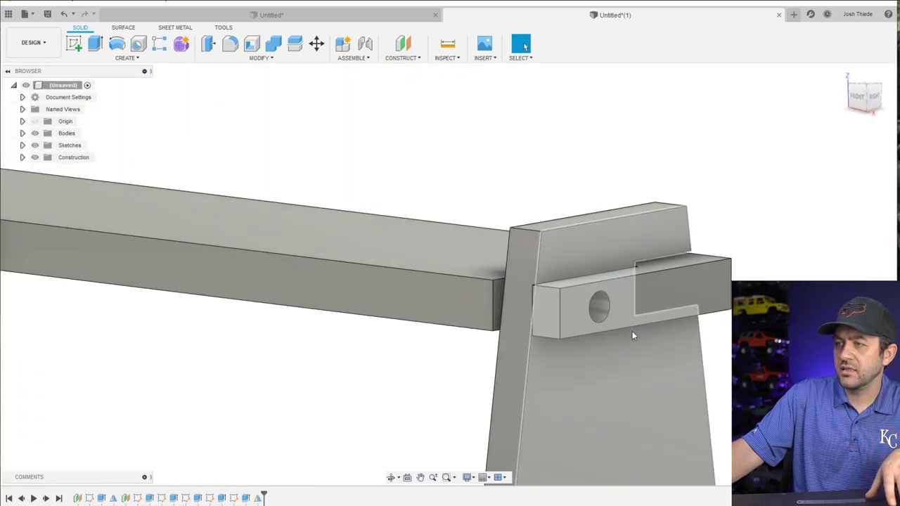
scroll(632, 336, down, 5)
shift+middle_drag(546, 368, 524, 45)
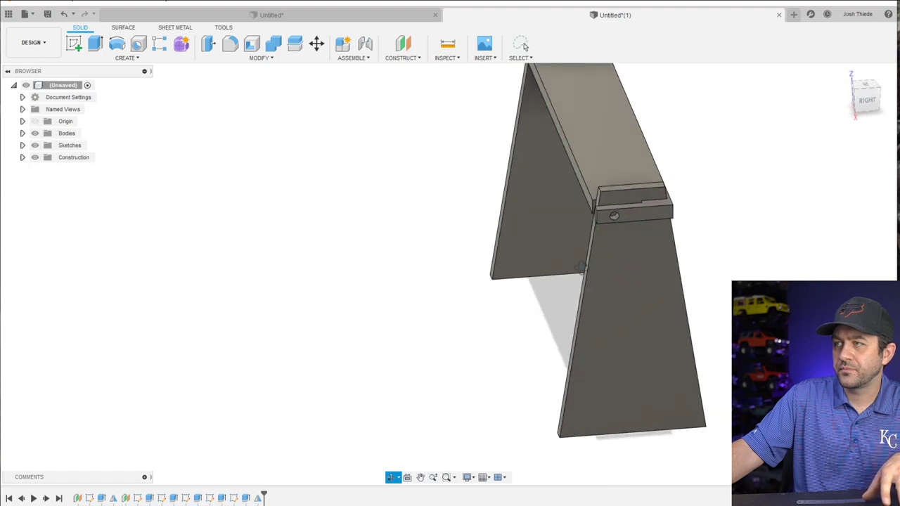
mouse_move(580, 267)
shift+middle_down()
mouse_move(566, 270)
mouse_move(589, 272)
mouse_move(579, 271)
shift+middle_up()
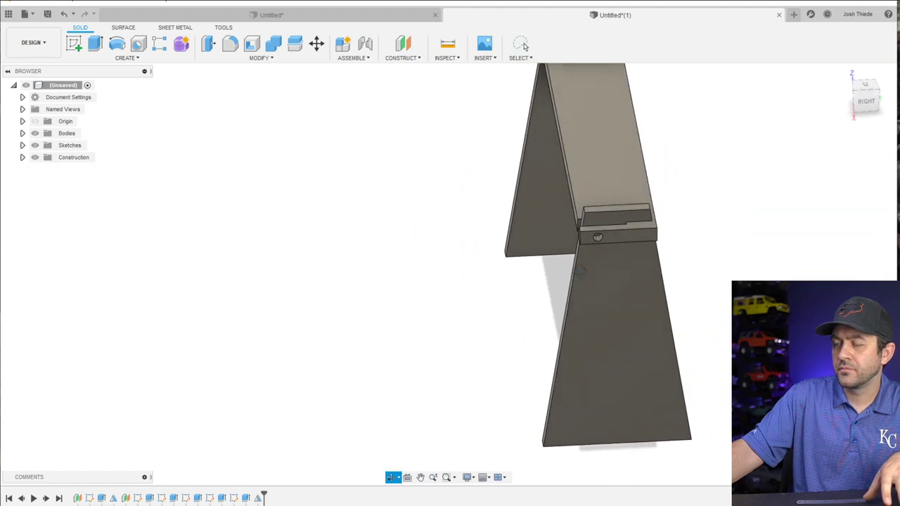
click(74, 45)
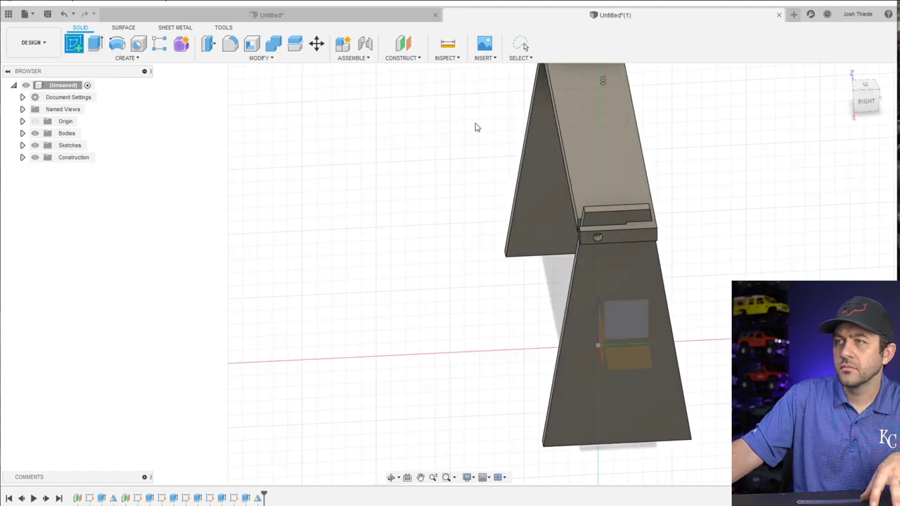
click(613, 149)
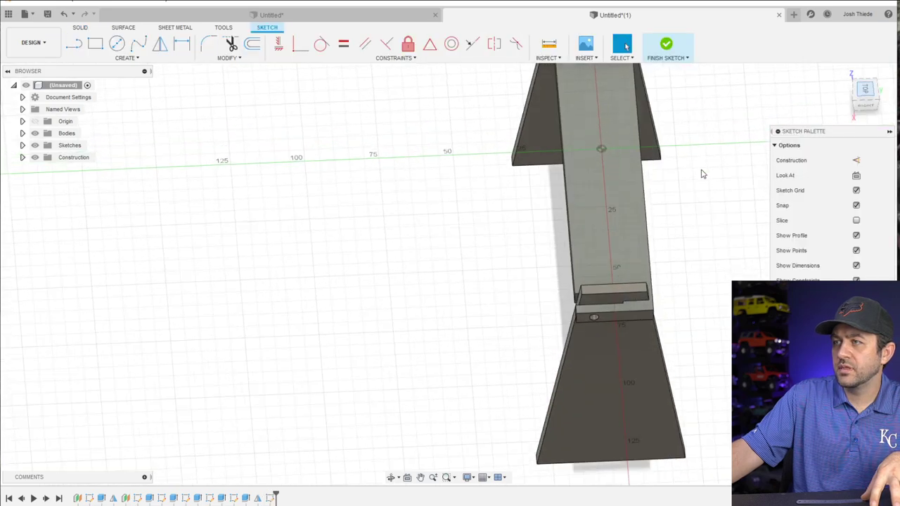
Draw four circles, each about 14 mm in diameter, spaced along the cross piece's lengthwise centreline, two on each side of the origin
click(117, 44)
click(590, 264)
scroll(560, 213, up, 2)
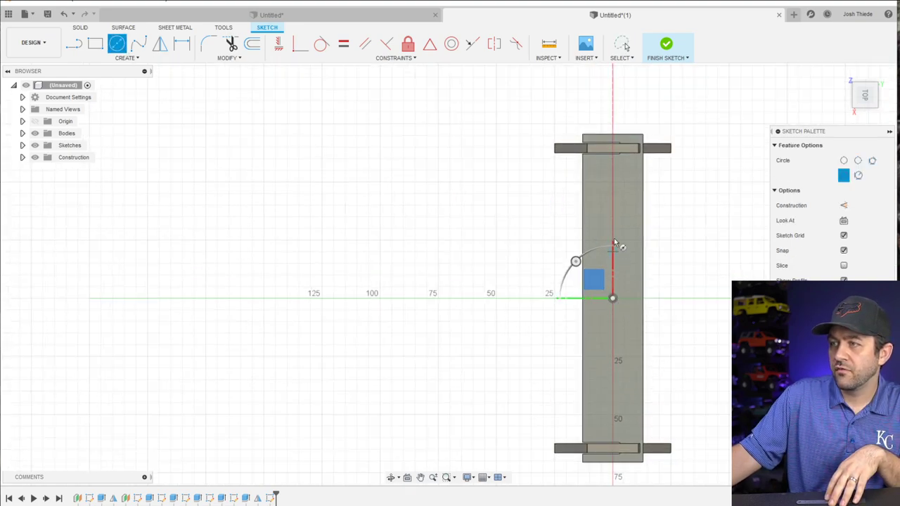
scroll(614, 243, up, 2)
click(614, 260)
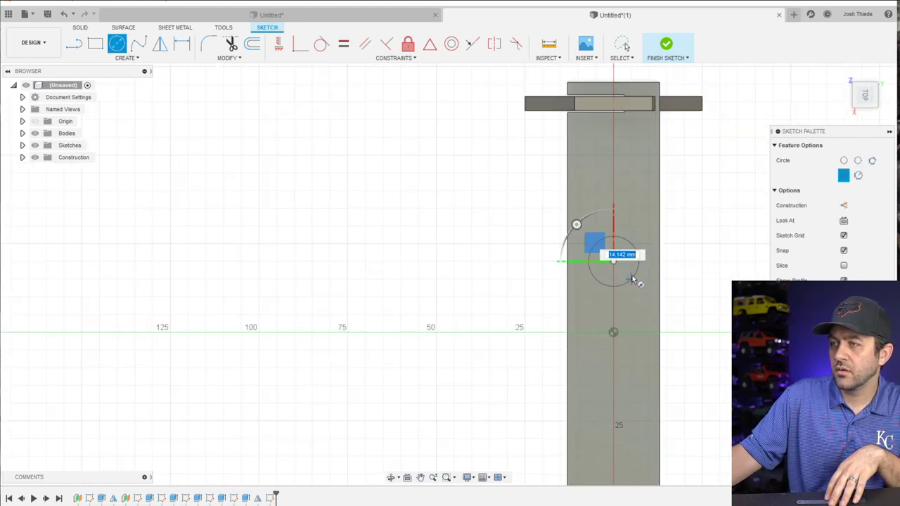
click(631, 279)
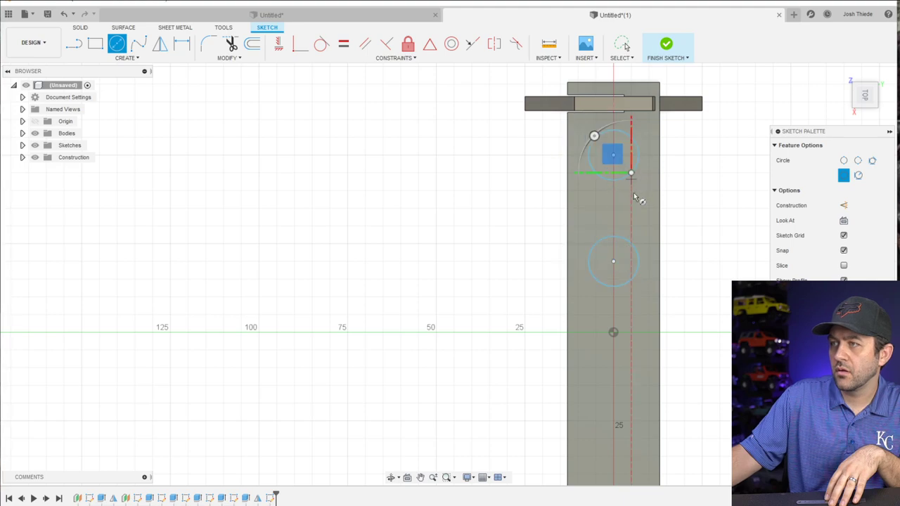
scroll(641, 284, down, 1)
click(622, 346)
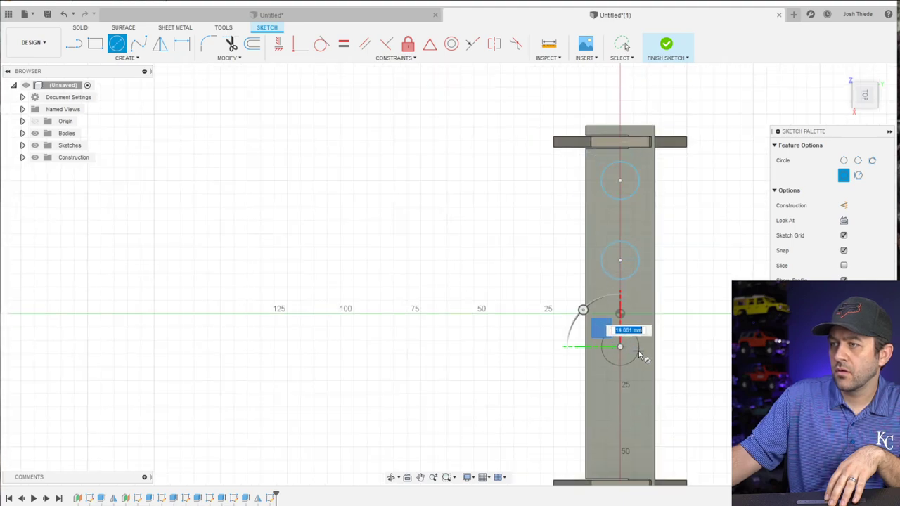
click(623, 434)
click(638, 434)
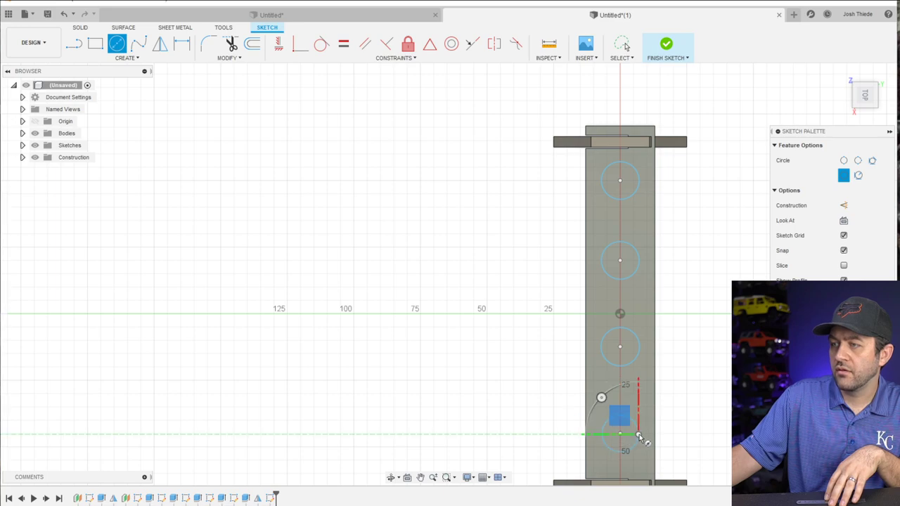
key(Escape)
Draw construction lines along the cross piece's centreline, joining the centres of the four circles one after another
key(l)
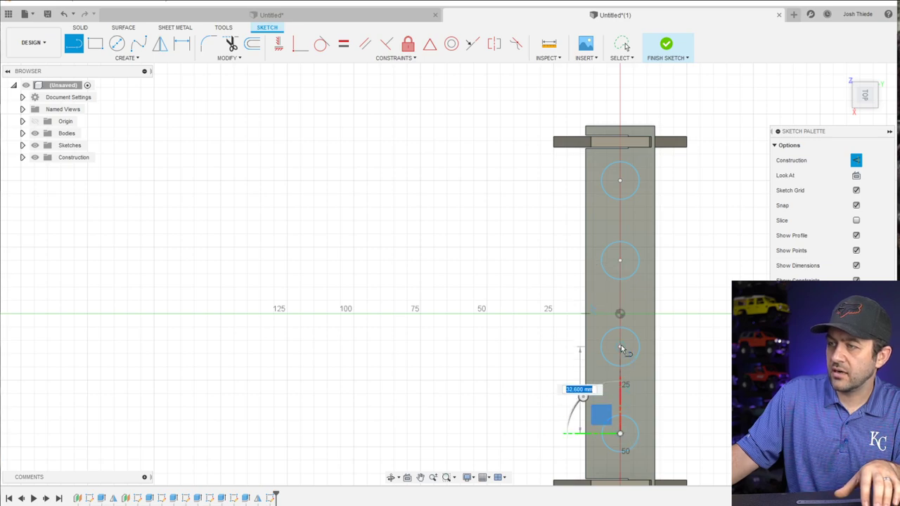
click(620, 345)
click(620, 261)
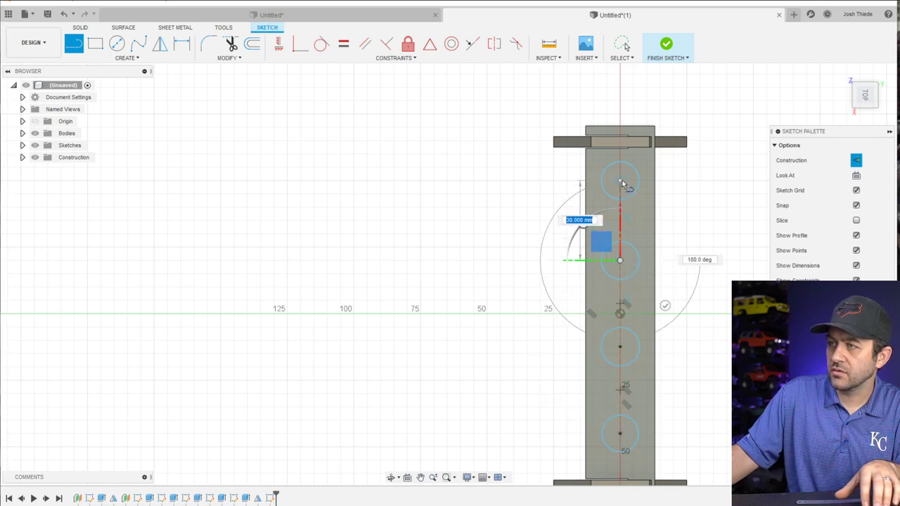
click(620, 180)
key(Escape)
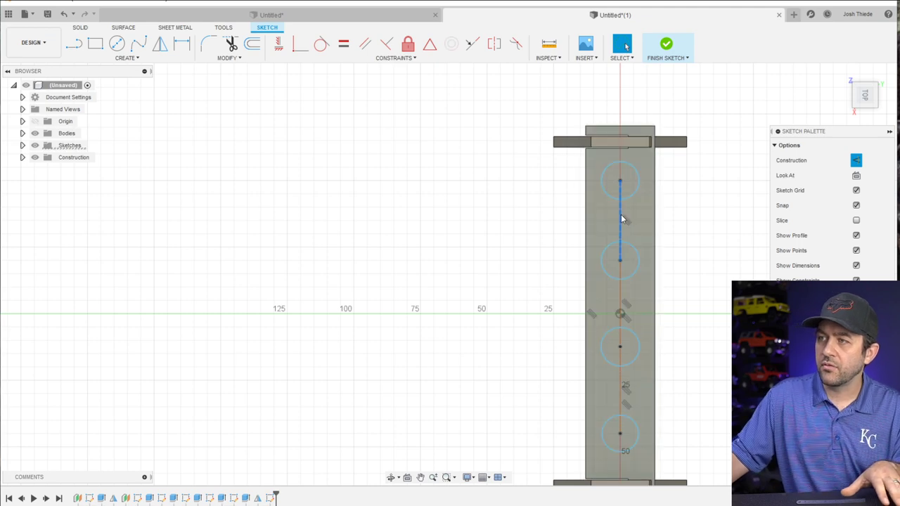
Make the three construction lines between the circle centres equal in length
scroll(622, 306, up, 2)
click(620, 291)
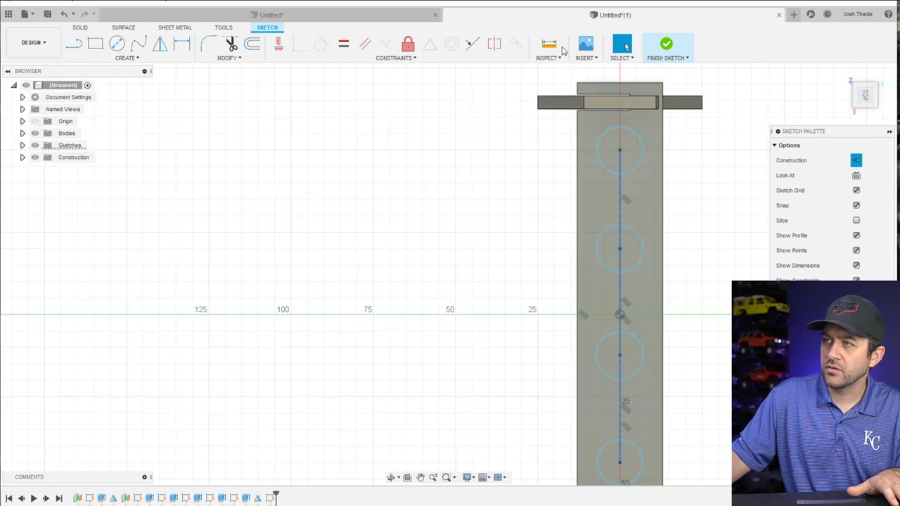
click(342, 46)
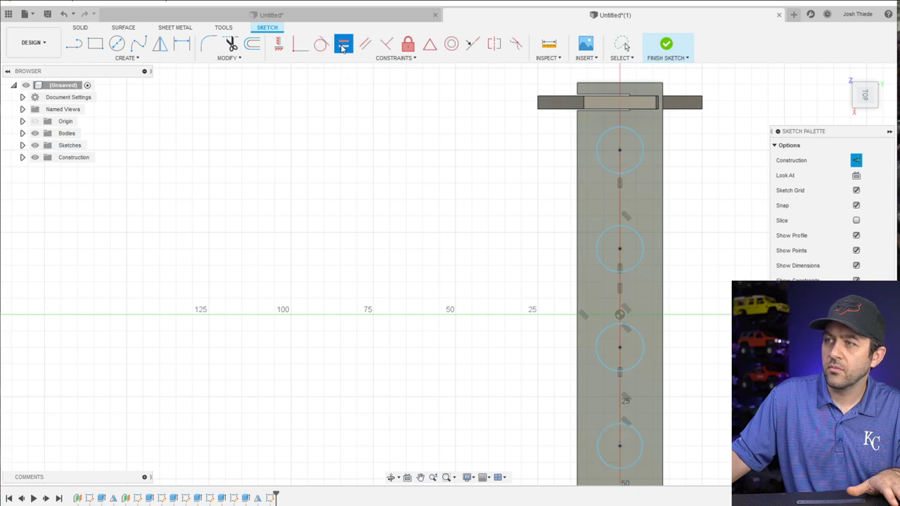
scroll(636, 320, up, 3)
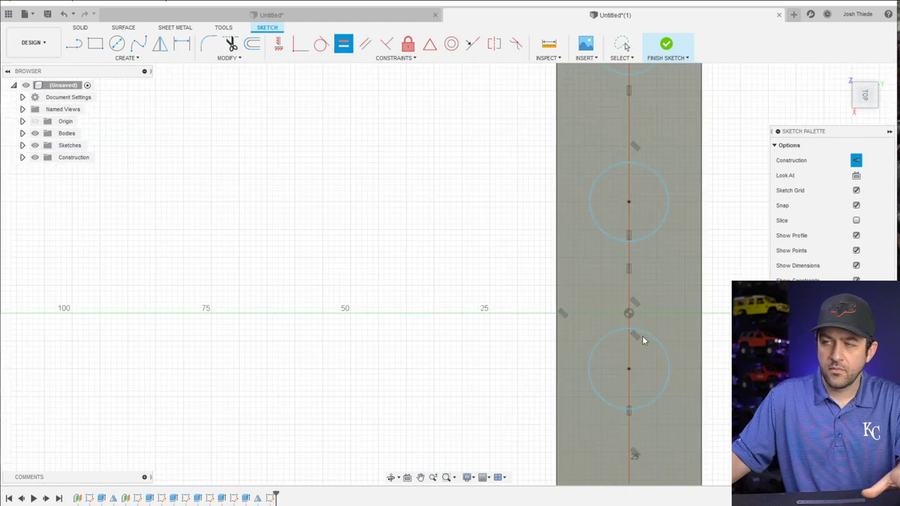
key(Escape)
Constrain the origin to the midpoint of the middle construction line so the row of circles is centred on the cross piece
click(629, 292)
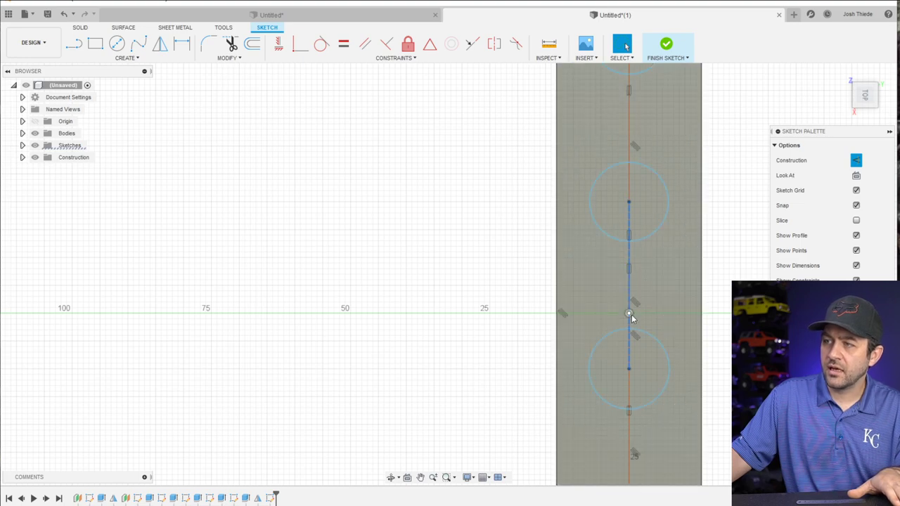
click(629, 314)
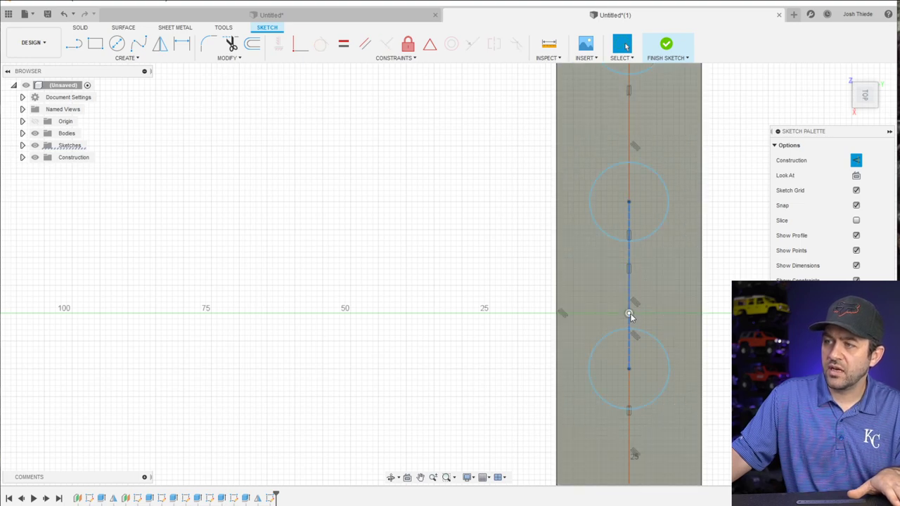
click(429, 47)
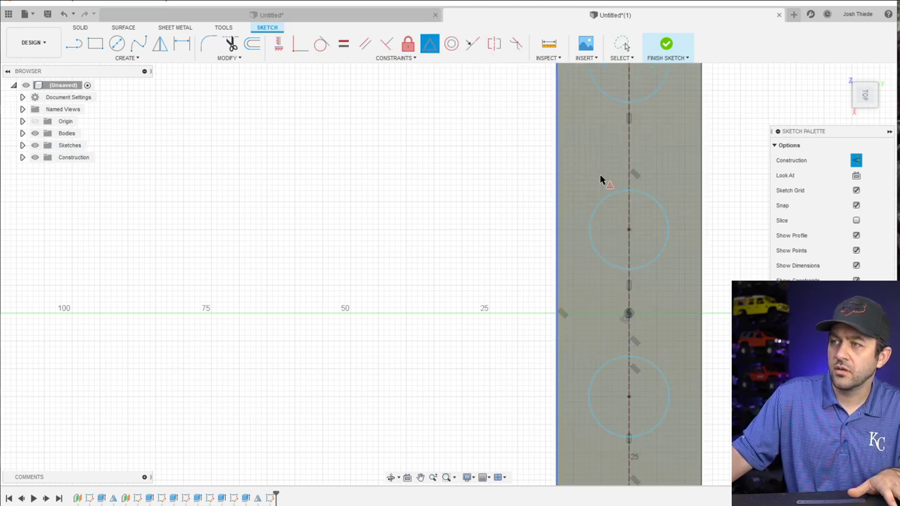
Test the constraints by pulling one end circle's centre outward along the centreline and enlarging that circle slightly
scroll(636, 302, down, 5)
scroll(630, 320, up, 3)
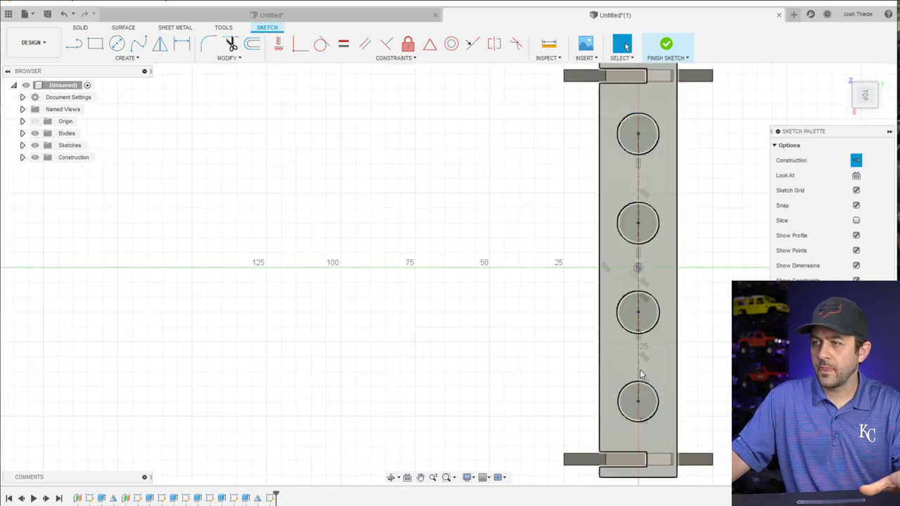
drag(643, 405, 642, 412)
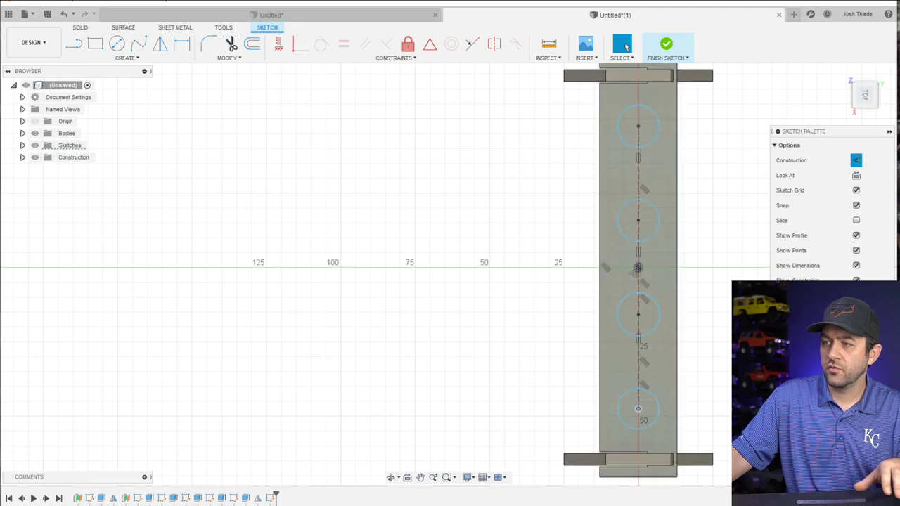
drag(639, 409, 646, 433)
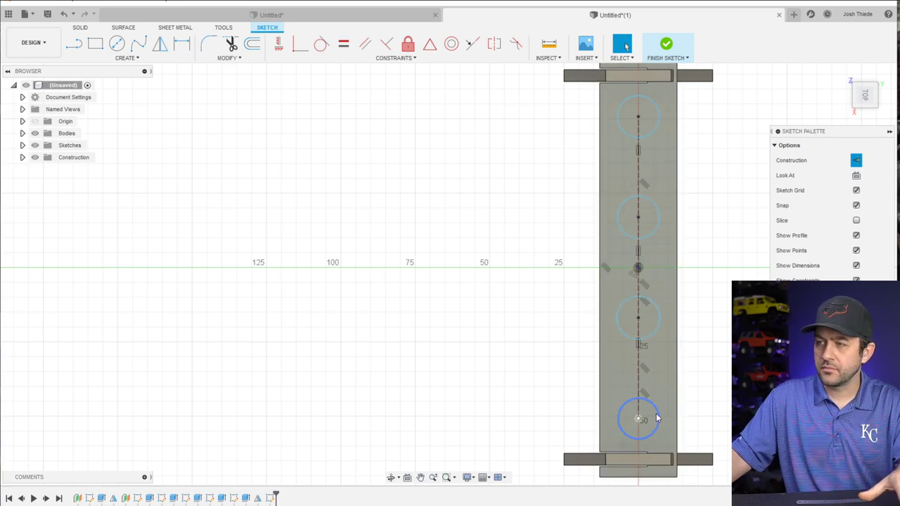
mouse_move(657, 418)
mouse_down()
mouse_move(702, 415)
mouse_move(661, 414)
mouse_up()
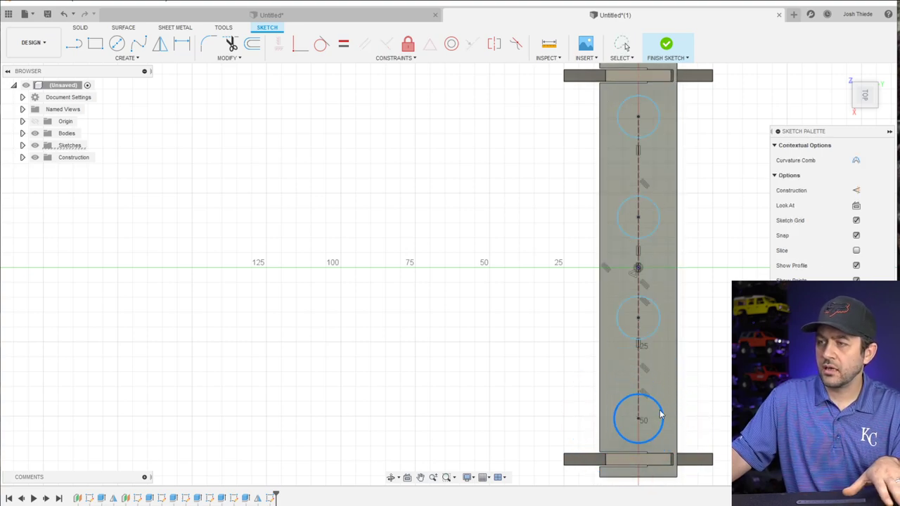
Apply an equal constraint to all four circles so they share one diameter
click(657, 321)
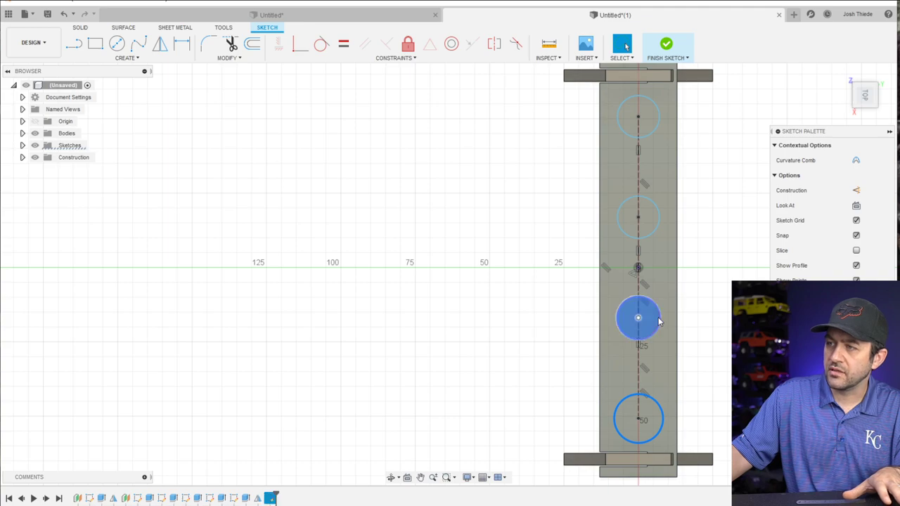
shift+click(661, 424)
shift+click(656, 234)
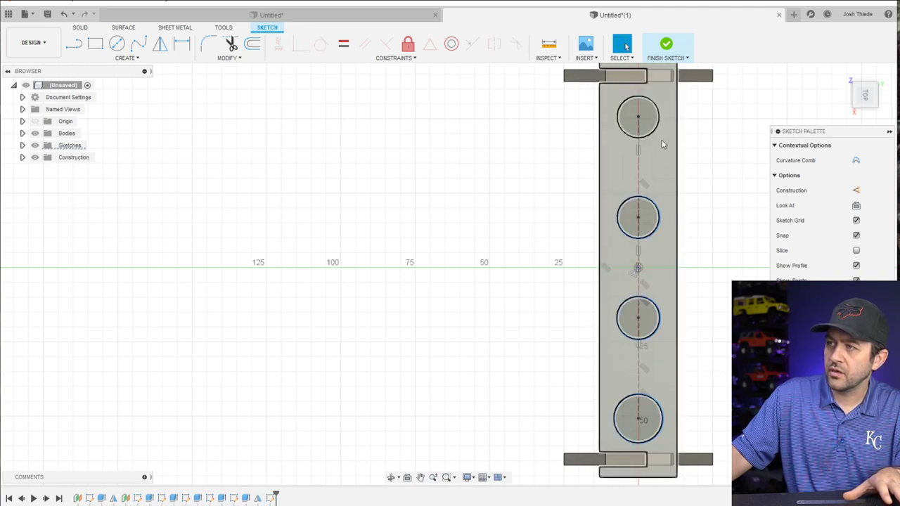
click(347, 46)
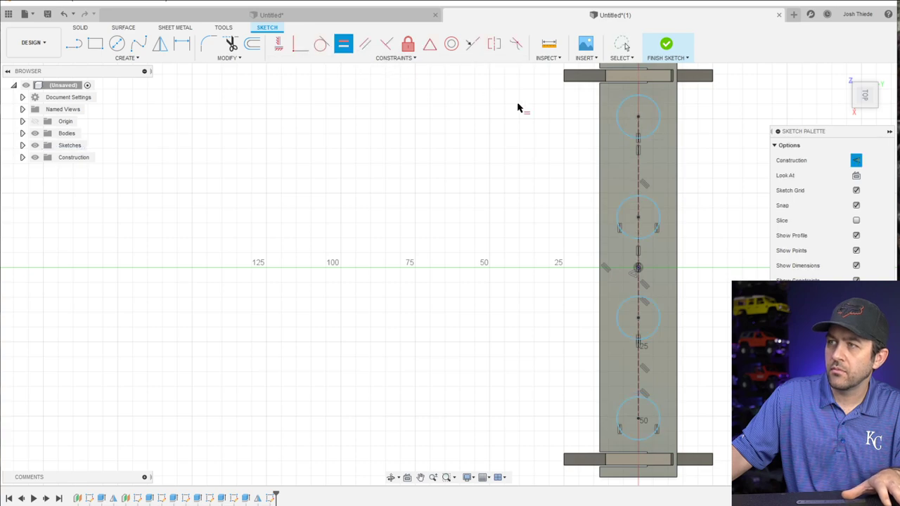
key(Escape)
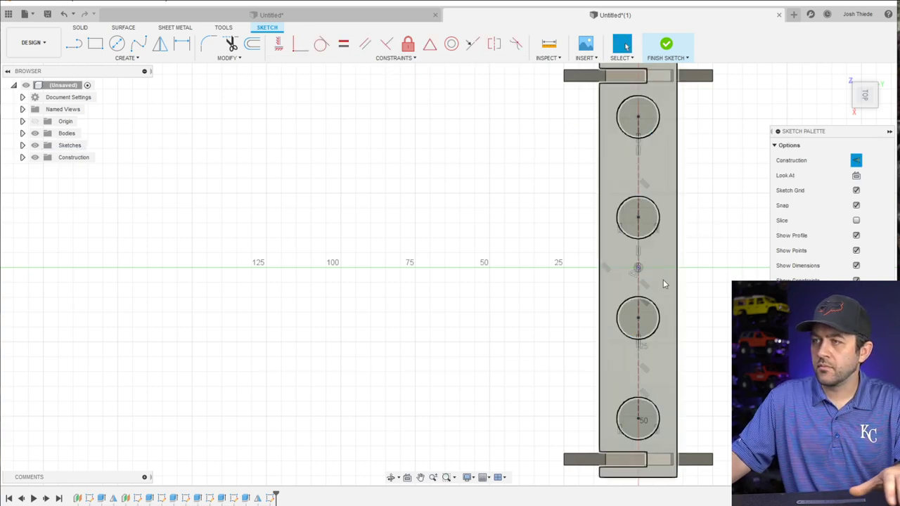
Dimension the end circle with a diameter of 14 mm
key(d)
click(656, 415)
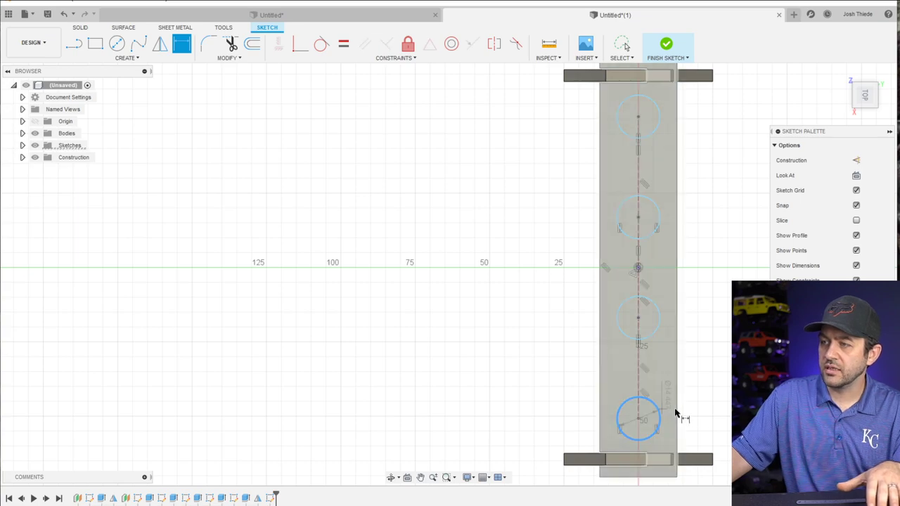
click(701, 398)
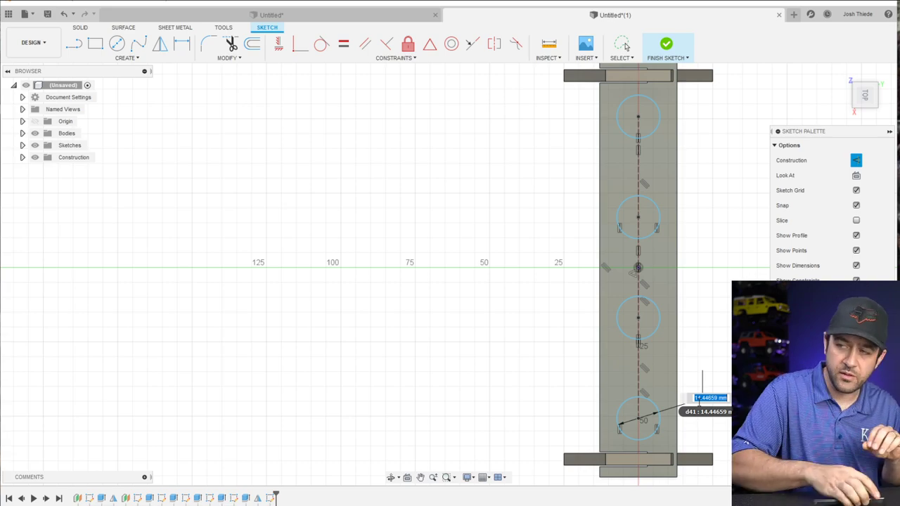
key(Return)
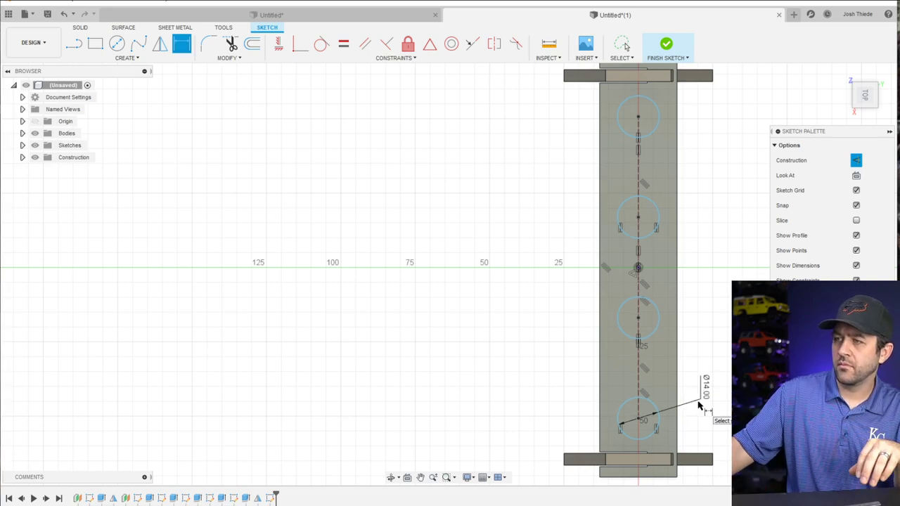
Dimension the spacing between two neighbouring circle centres at 30 mm and finish the sketch
scroll(527, 260, down, 1)
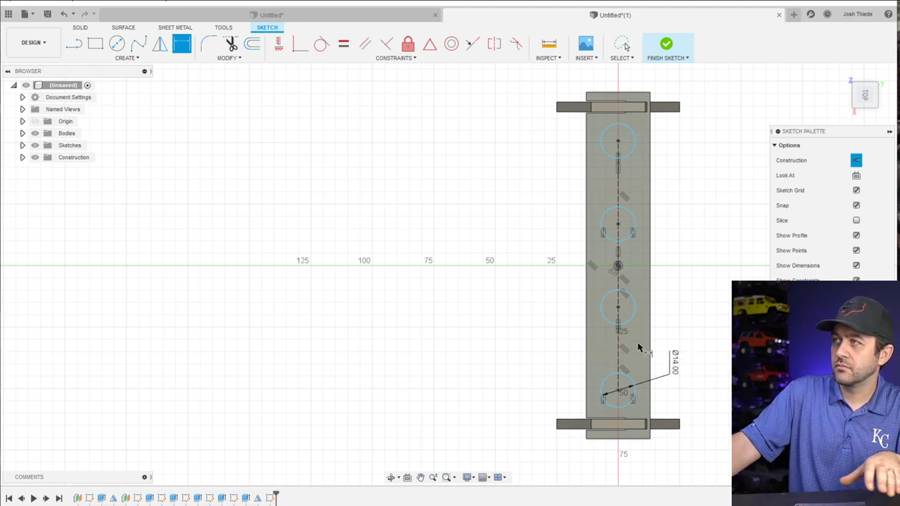
scroll(630, 374, up, 3)
scroll(578, 378, down, 2)
shift+middle_drag(579, 378, 558, 271)
key(d)
scroll(432, 80, down, 2)
scroll(582, 214, up, 4)
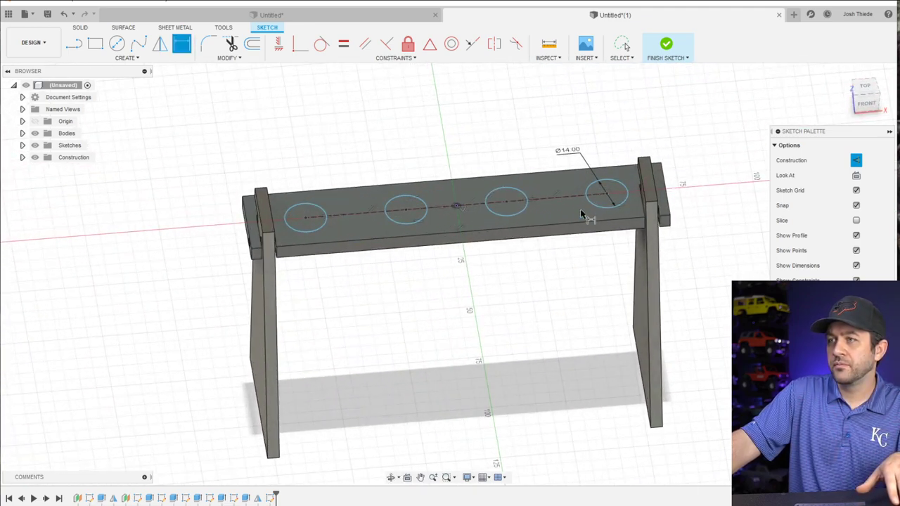
click(571, 202)
click(573, 289)
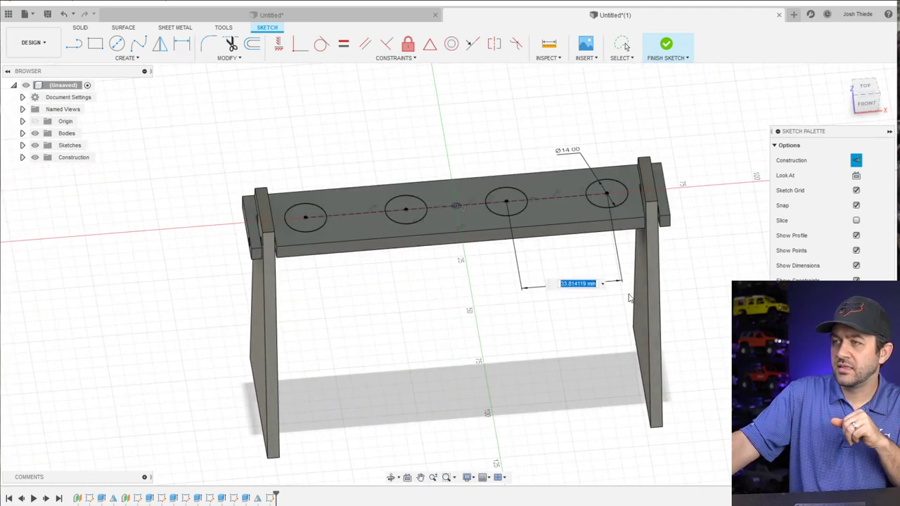
text(30)
key(Return)
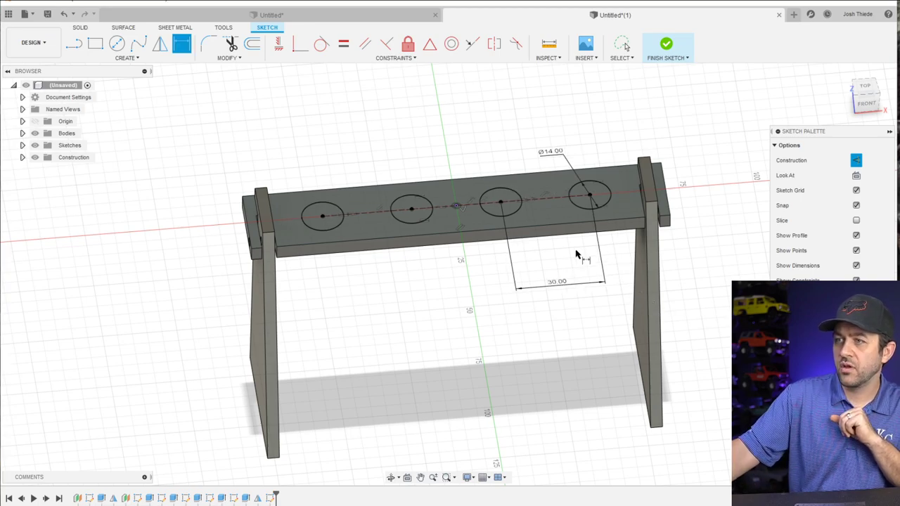
scroll(544, 194, up, 3)
scroll(548, 200, down, 3)
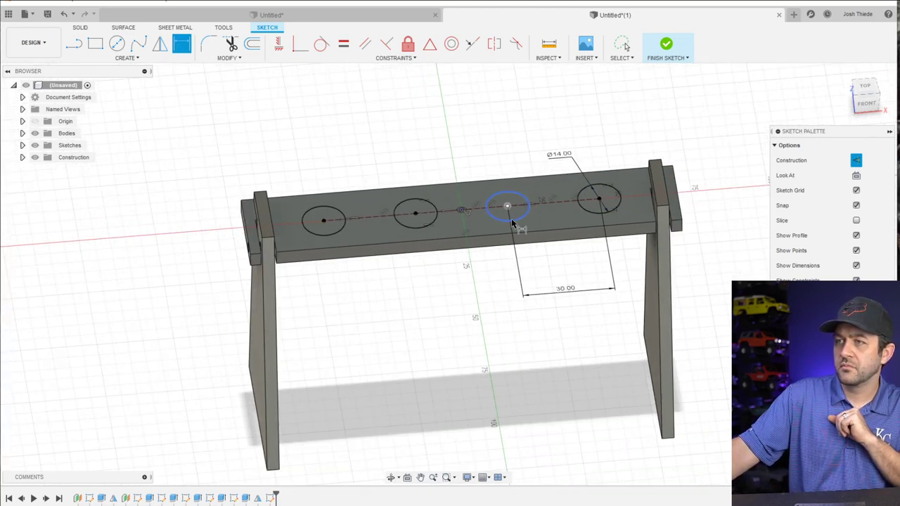
click(666, 46)
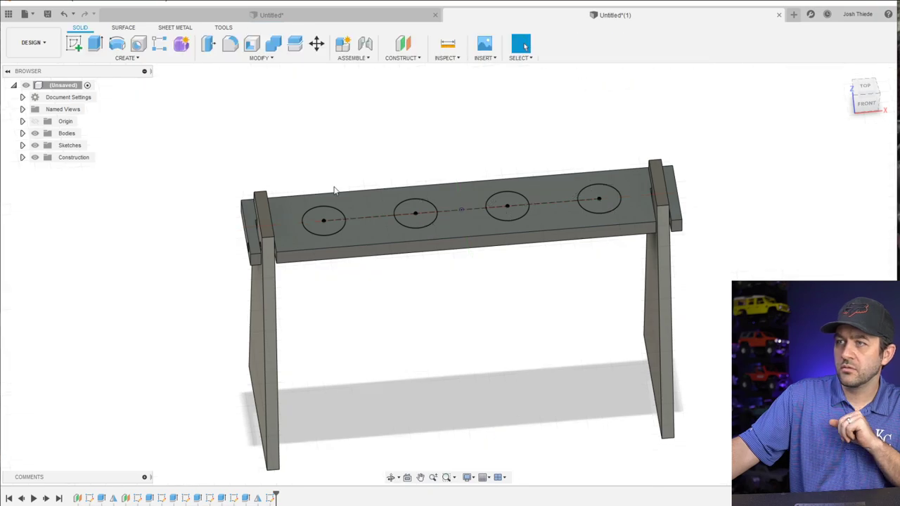
Extrude the four circle profiles as a cut 10 mm down through the cross piece
click(95, 44)
click(317, 224)
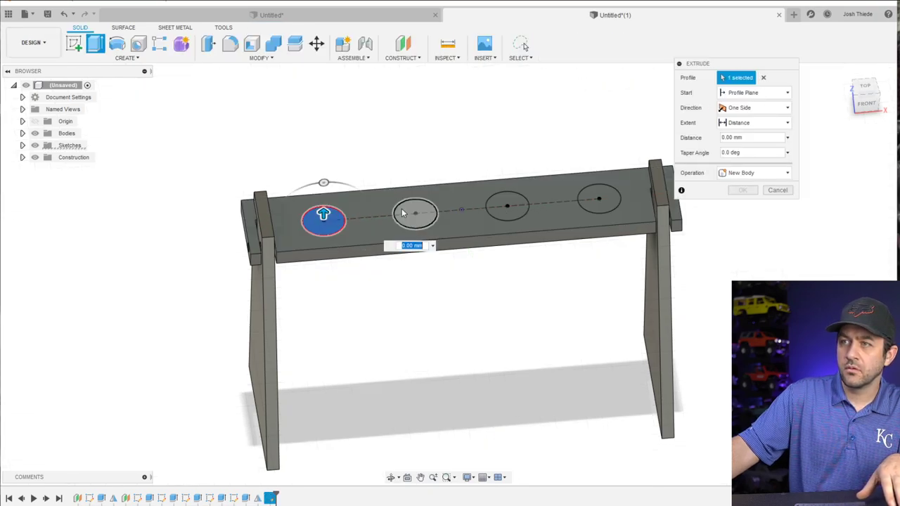
click(416, 212)
click(507, 205)
click(602, 197)
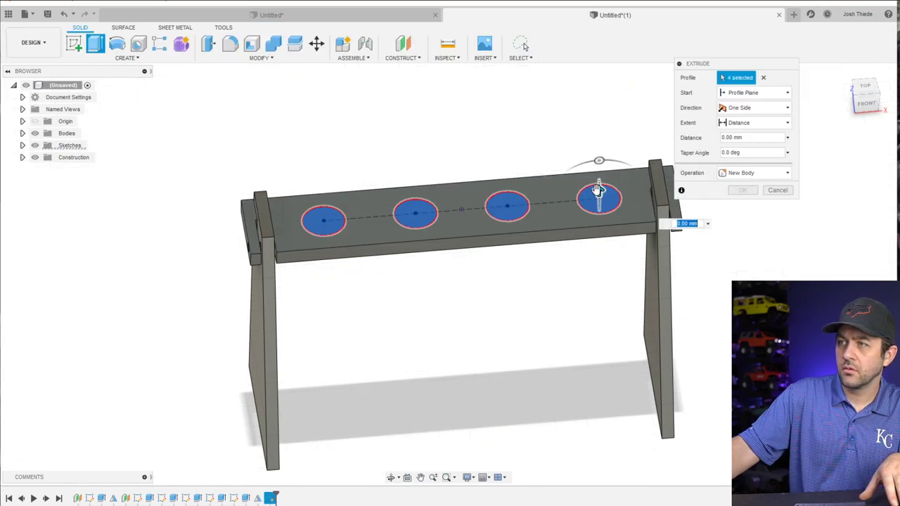
drag(597, 200, 598, 228)
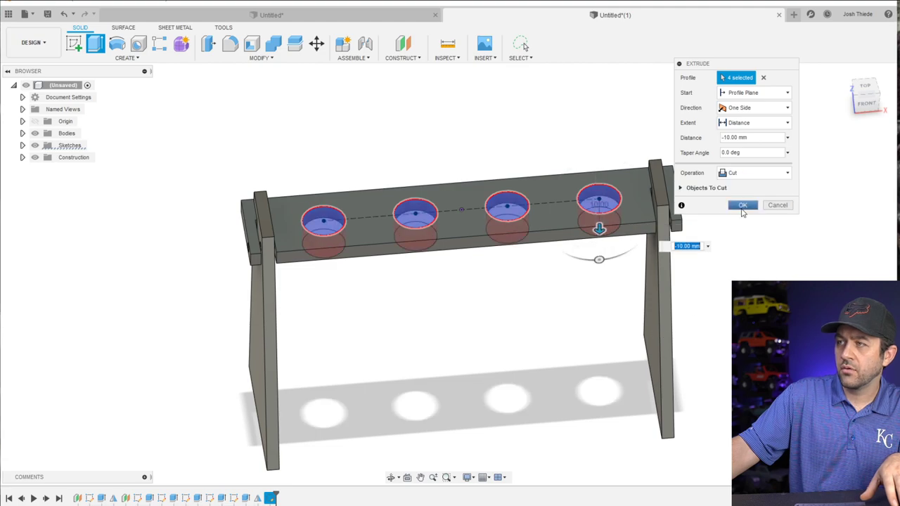
click(743, 205)
Examine the four holes and the joints between the cross piece and both plates from several sides
shift+middle_drag(606, 253, 419, 201)
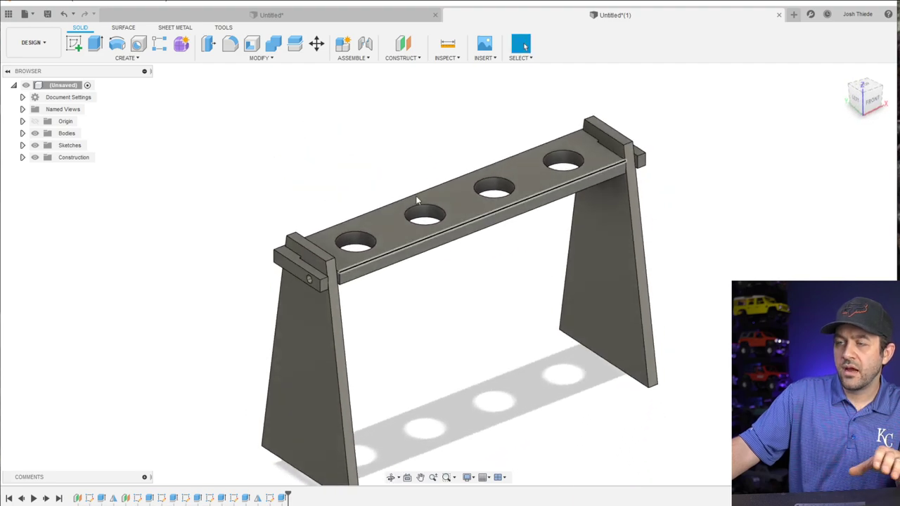
scroll(337, 225, up, 3)
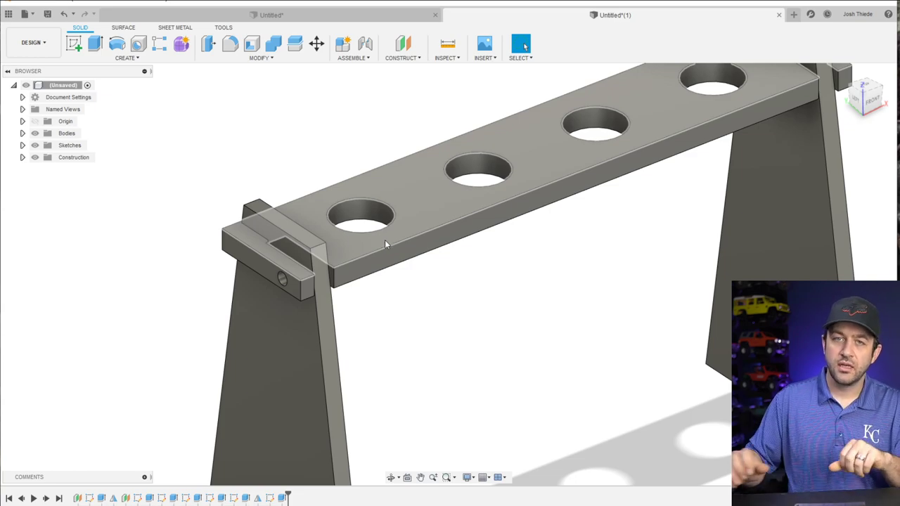
scroll(384, 243, down, 8)
shift+middle_drag(486, 261, 482, 287)
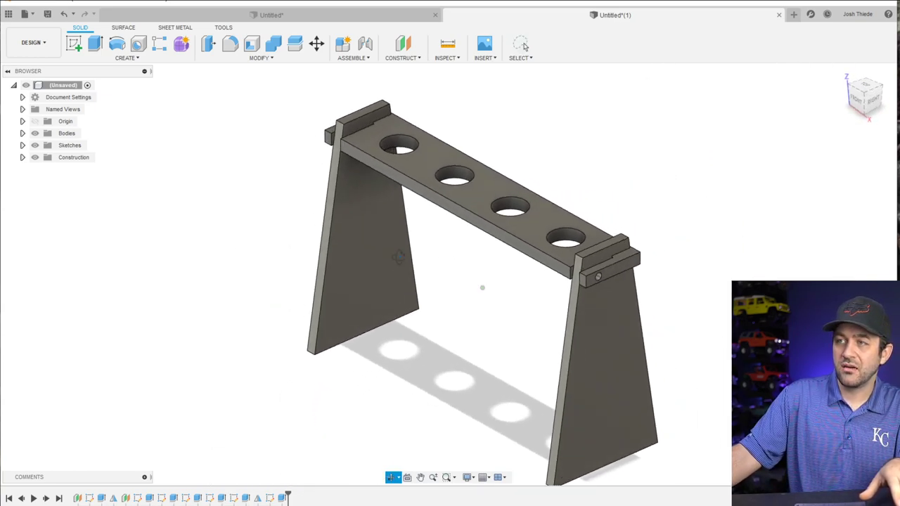
shift+middle_drag(399, 257, 490, 205)
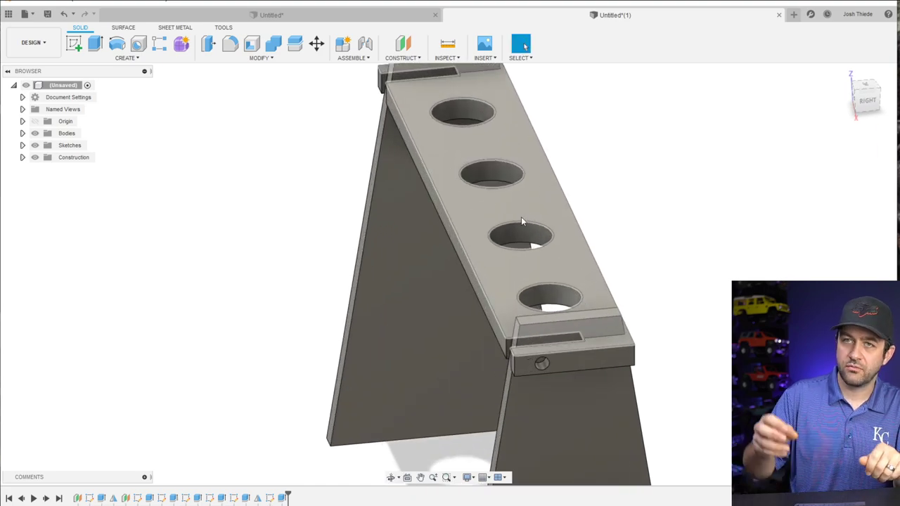
scroll(521, 222, down, 3)
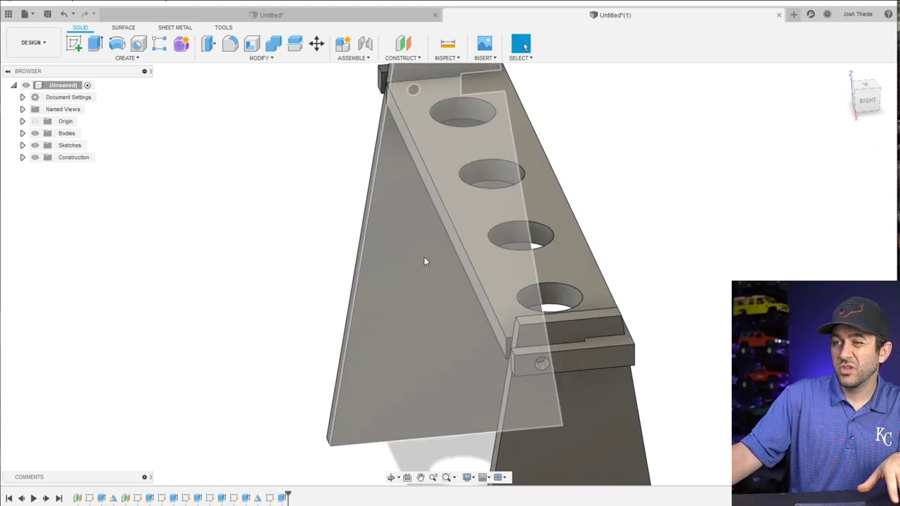
scroll(524, 224, up, 2)
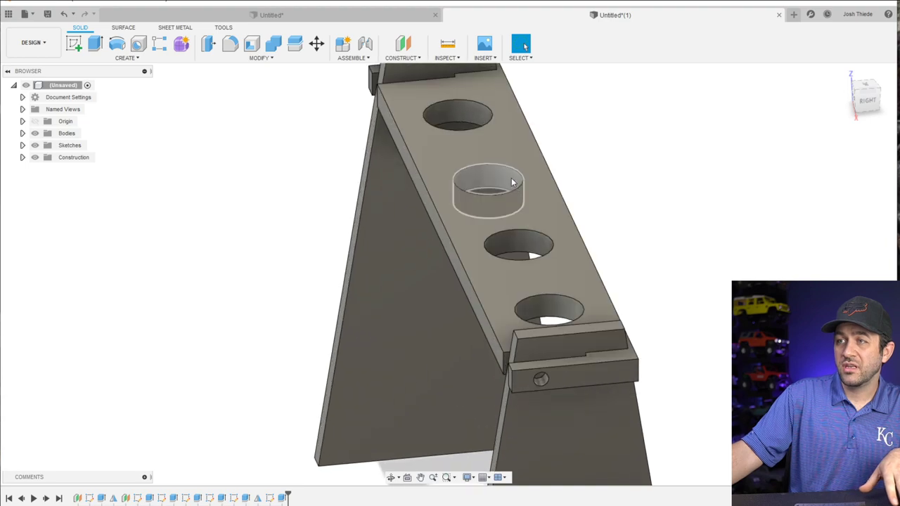
On a new sketch on the cross piece's upper face, draw a rectangle about 13 by 13.6 mm from the end hole's centreline to the long edge
click(513, 184)
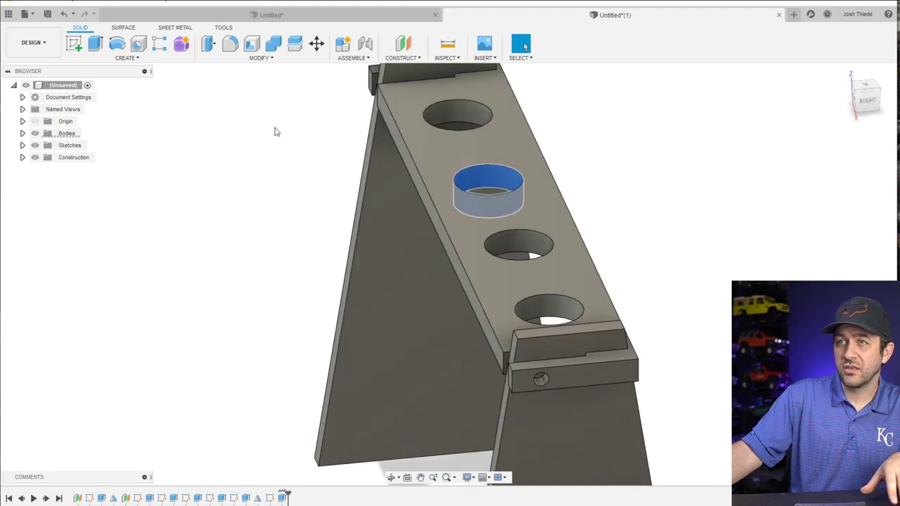
click(76, 45)
click(433, 147)
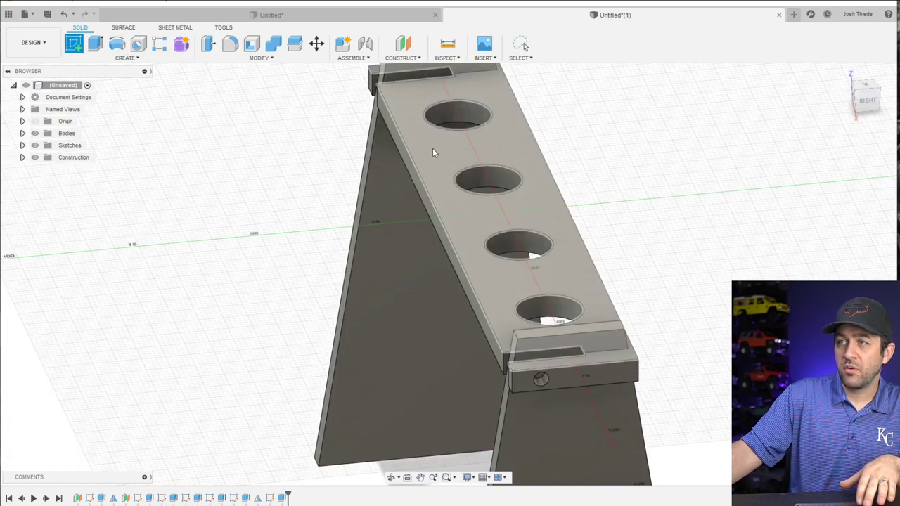
click(868, 86)
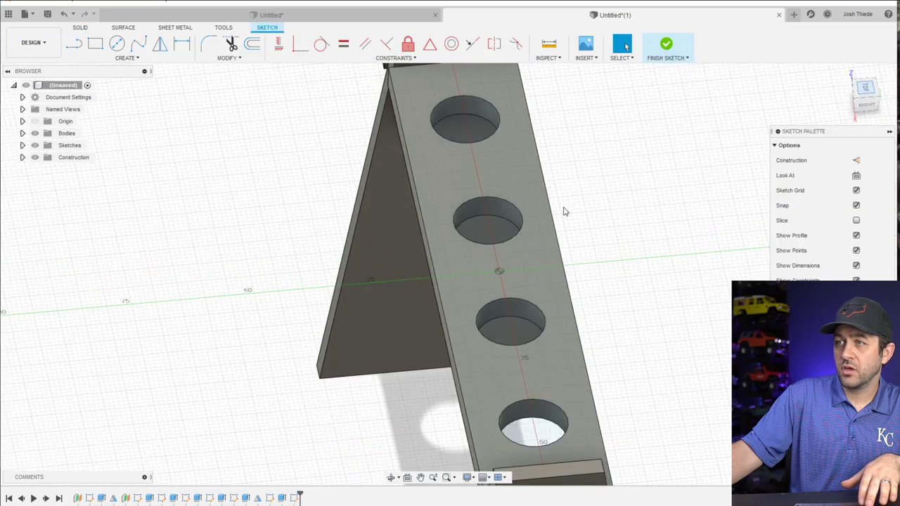
click(97, 48)
click(460, 184)
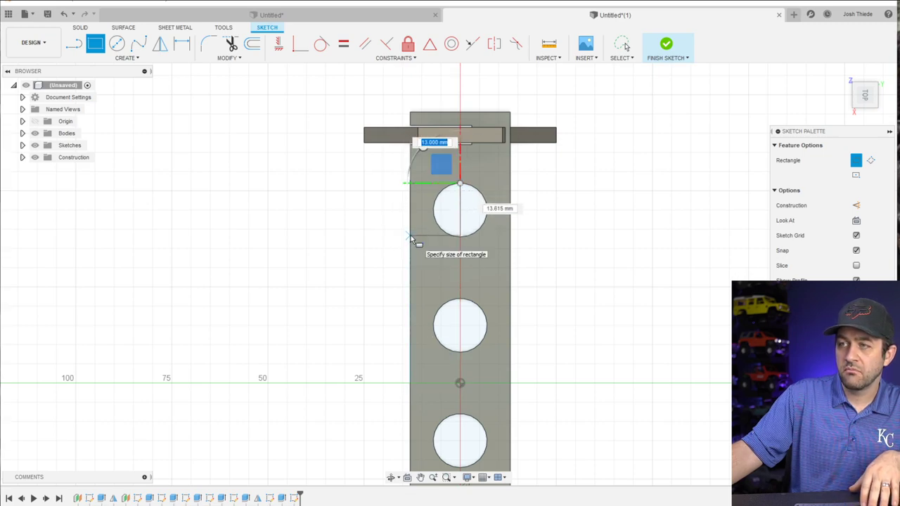
click(411, 239)
scroll(476, 247, up, 3)
key(Escape)
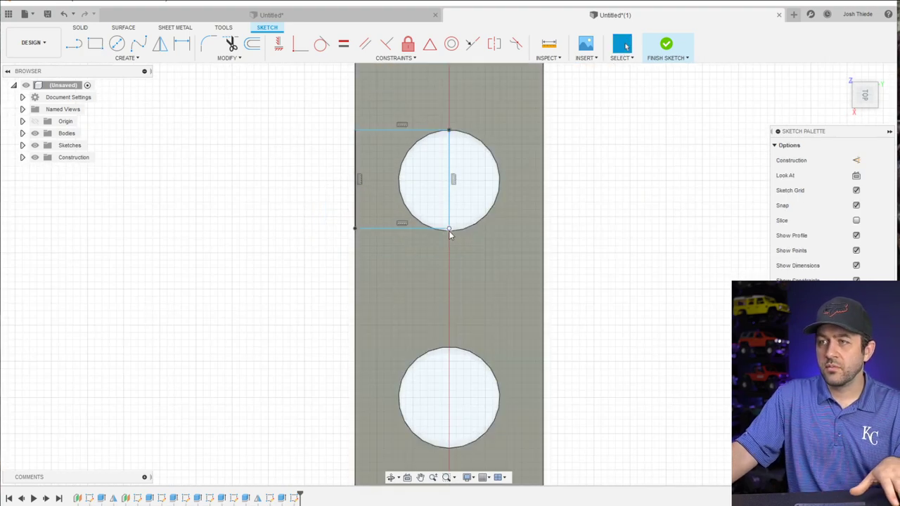
Draw a matching rectangle from the centreline of the second hole to the same long edge of the cross piece
scroll(492, 295, down, 5)
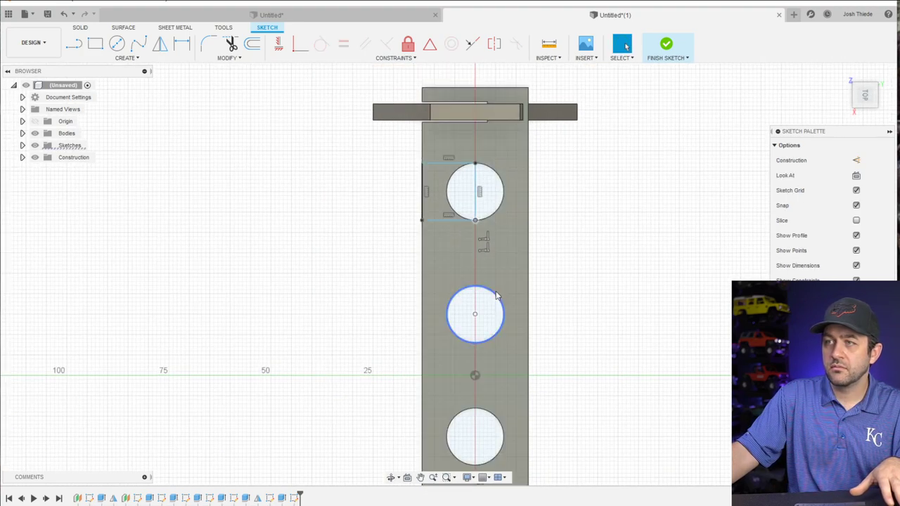
key(d)
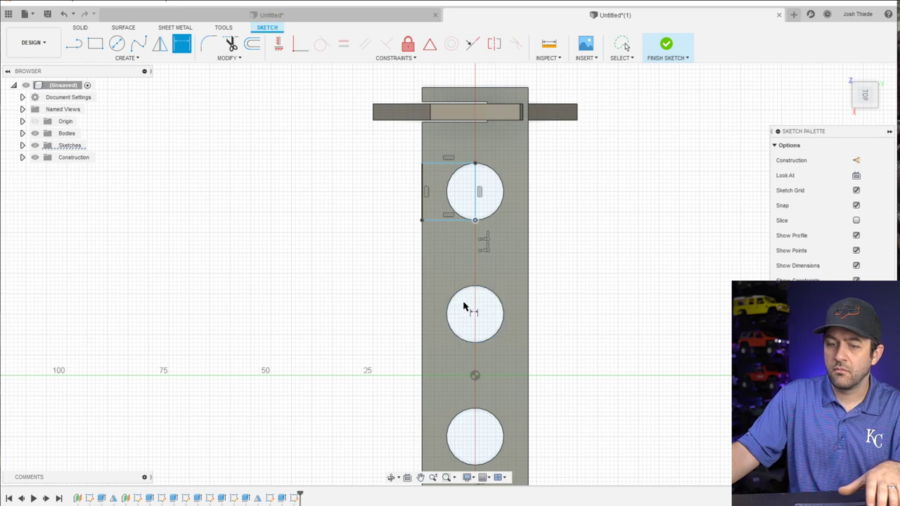
key(Escape)
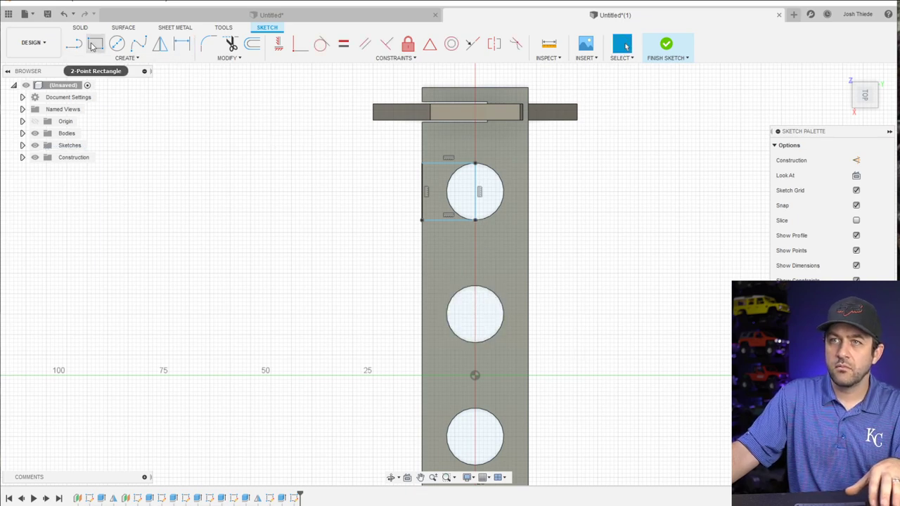
click(95, 43)
click(475, 288)
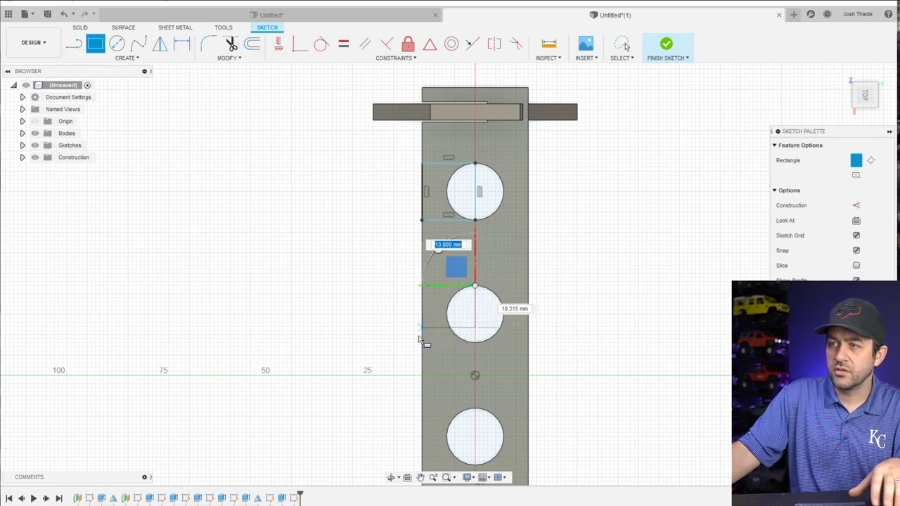
click(422, 344)
scroll(478, 345, up, 8)
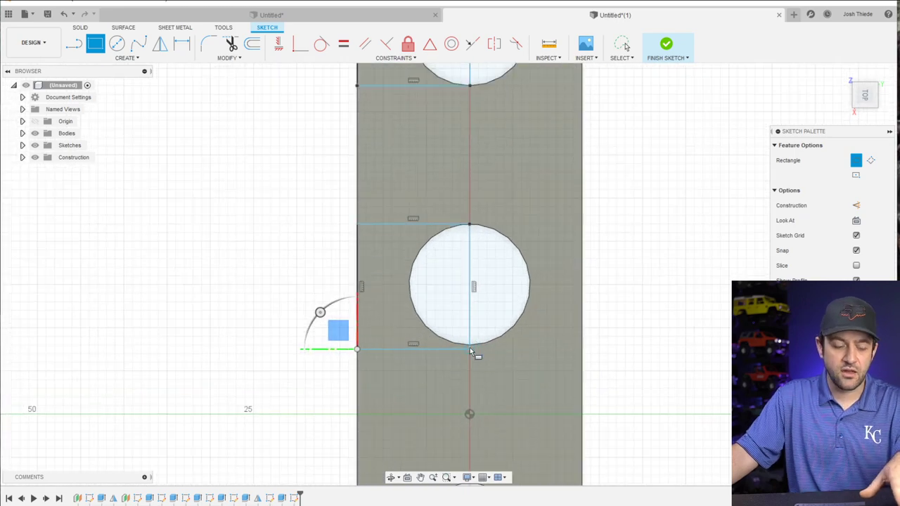
key(Escape)
Align the second rectangle's free corner with the hole and make its lower line tangent to the hole's circle
mouse_move(464, 331)
mouse_down()
mouse_move(469, 344)
mouse_move(463, 343)
mouse_up()
click(491, 342)
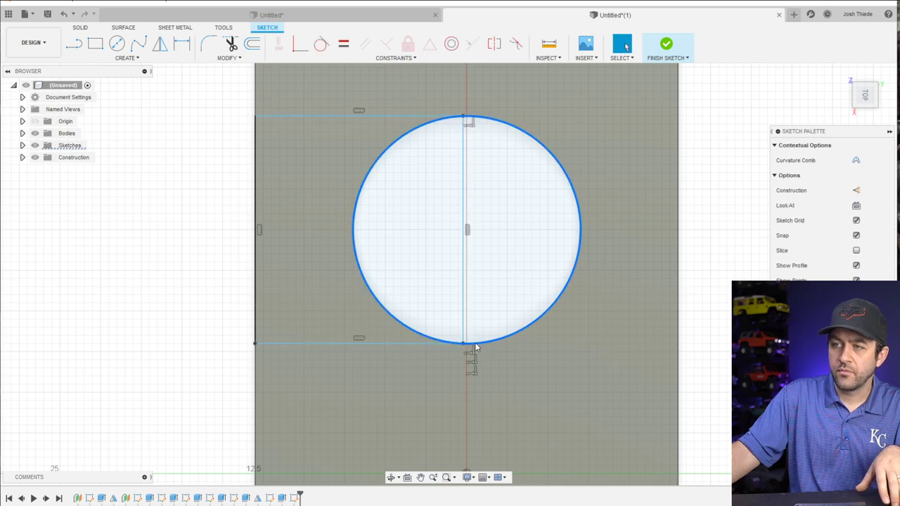
shift+click(315, 345)
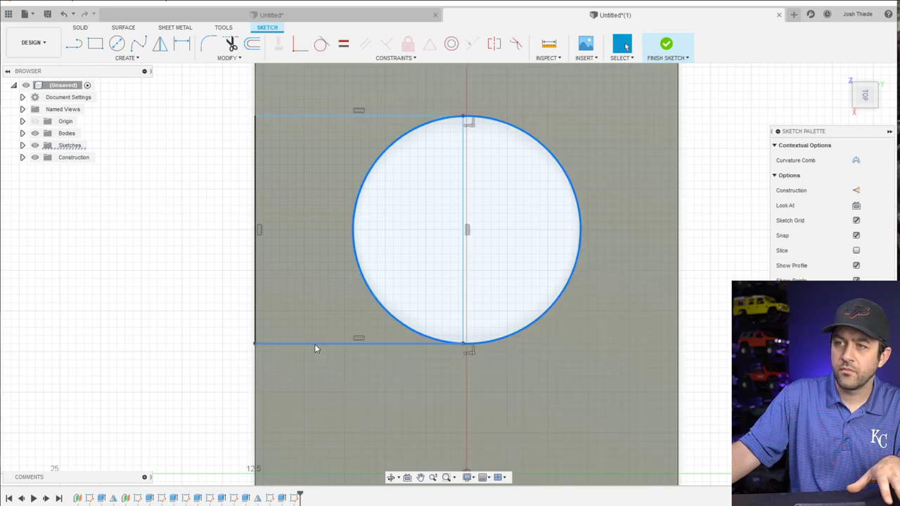
click(321, 44)
scroll(450, 232, down, 3)
scroll(447, 236, down, 3)
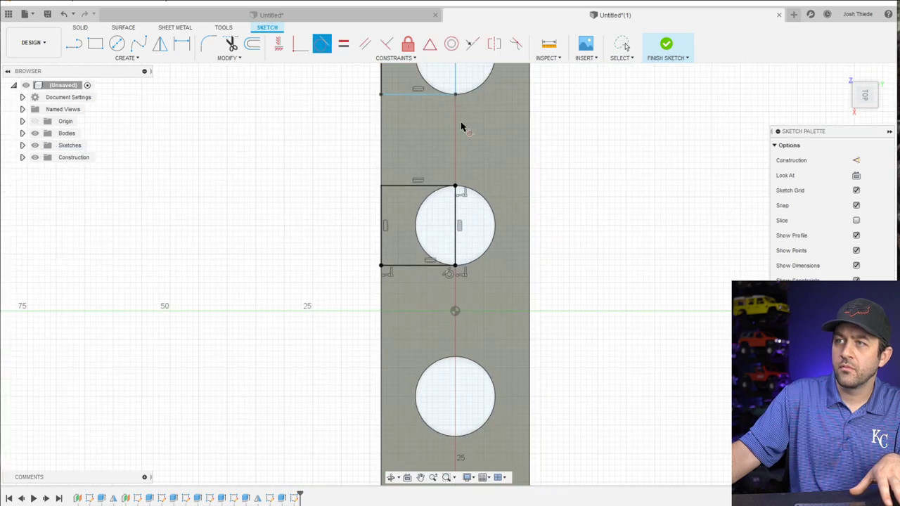
Make the first rectangle's lower line tangent to the end hole's circle and finish the sketch
middle_drag(464, 130, 454, 222)
click(473, 213)
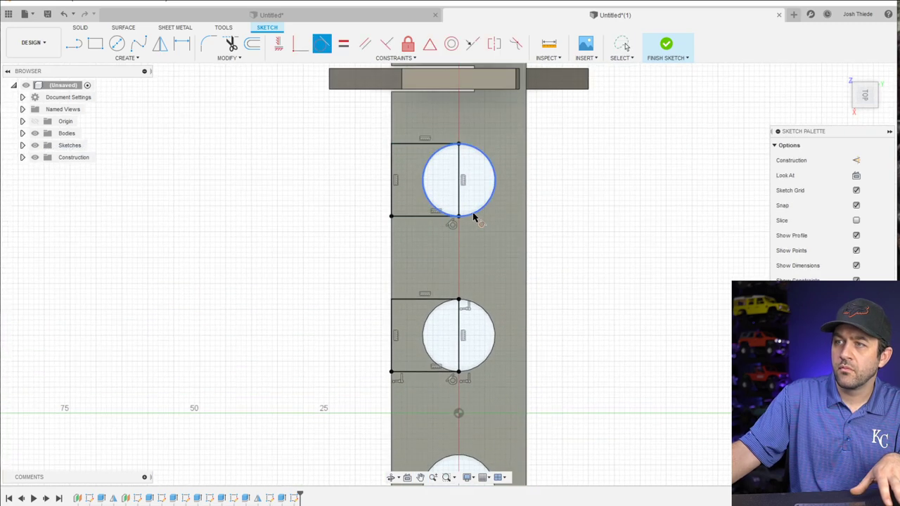
scroll(453, 227, up, 3)
key(Escape)
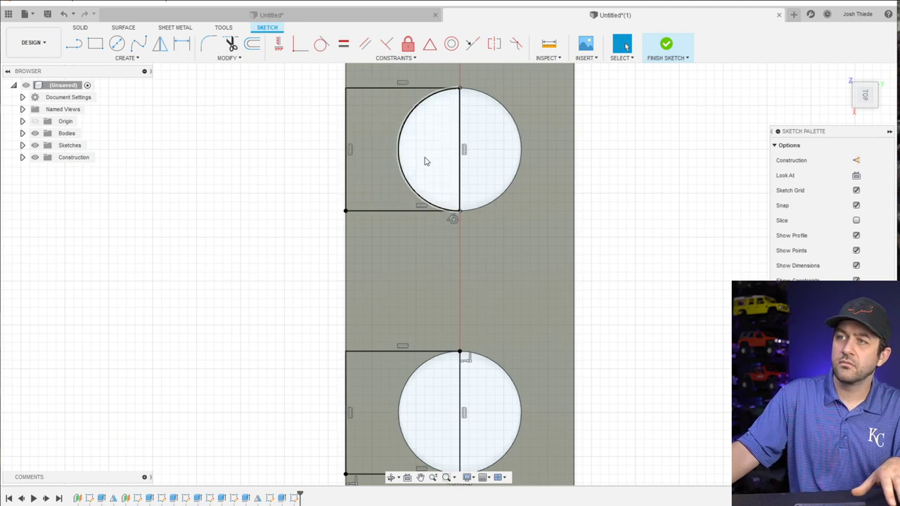
scroll(426, 180, down, 3)
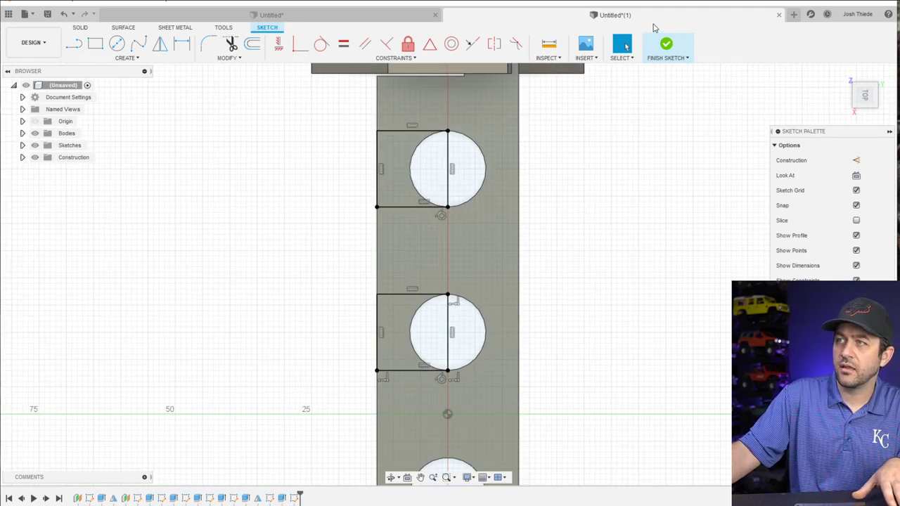
click(666, 44)
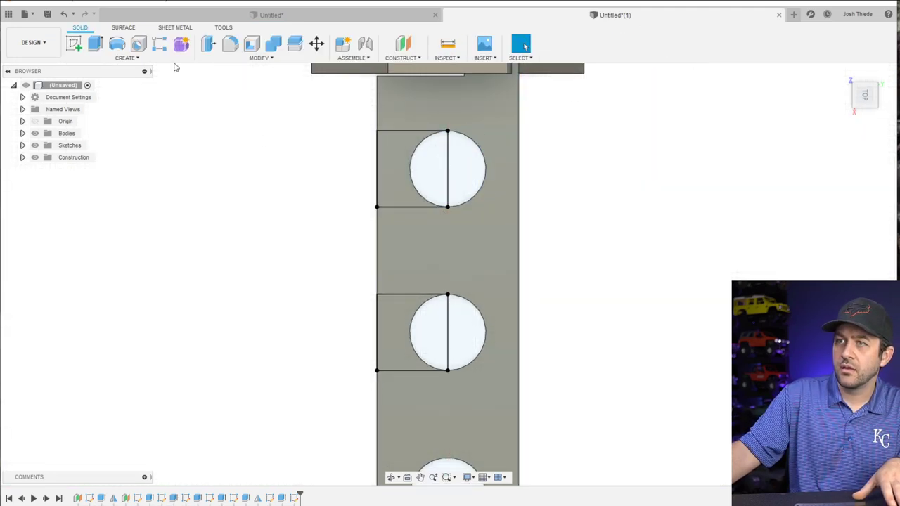
Extrude the two profiles between the holes and the long edge as a cut down through the cross piece, opening both holes into slots
click(95, 44)
click(398, 173)
click(411, 323)
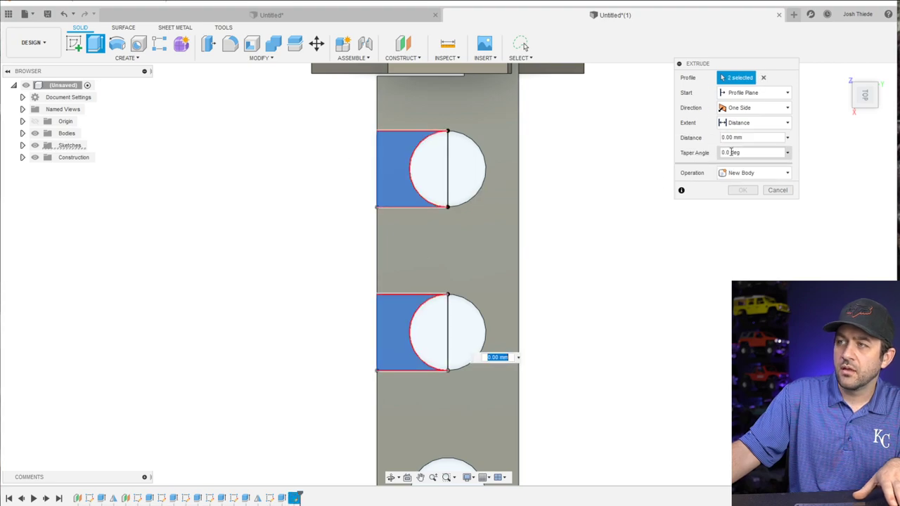
shift+middle_drag(504, 278, 546, 231)
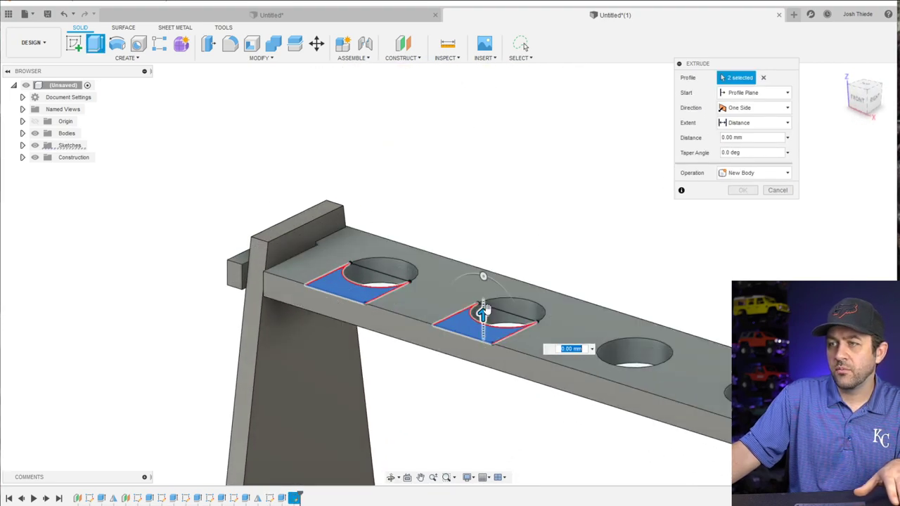
drag(483, 310, 484, 342)
click(743, 205)
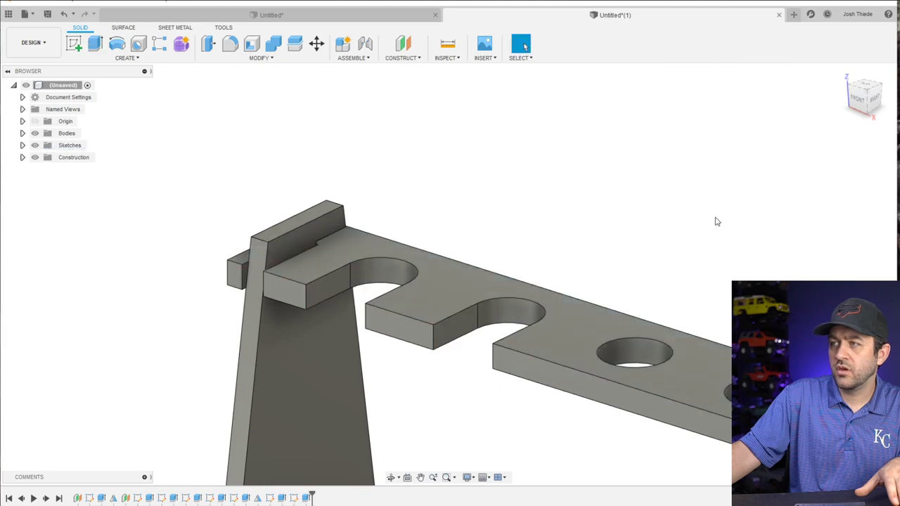
On a new sketch on the cross piece's upper face, draw a circle about 18 mm in diameter centred on the end slot's arc
shift+middle_drag(715, 221, 331, 291)
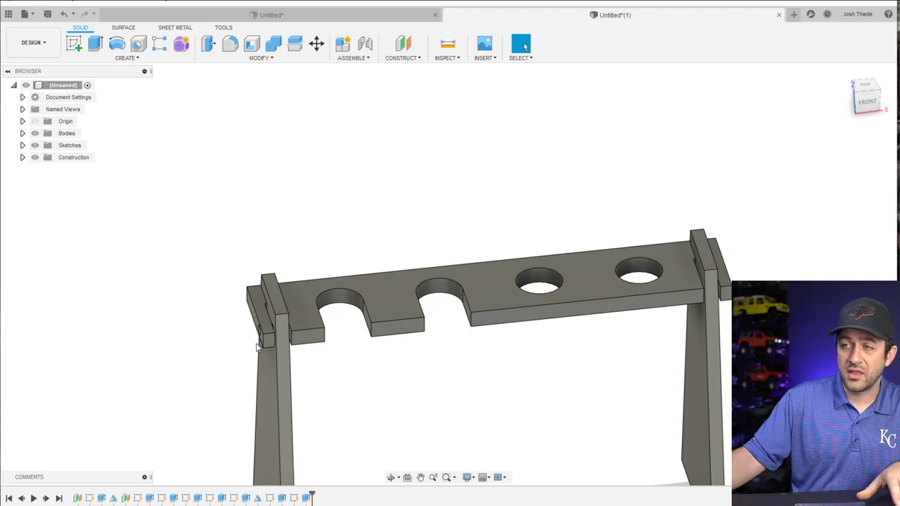
shift+middle_drag(406, 294, 433, 278)
scroll(425, 284, up, 3)
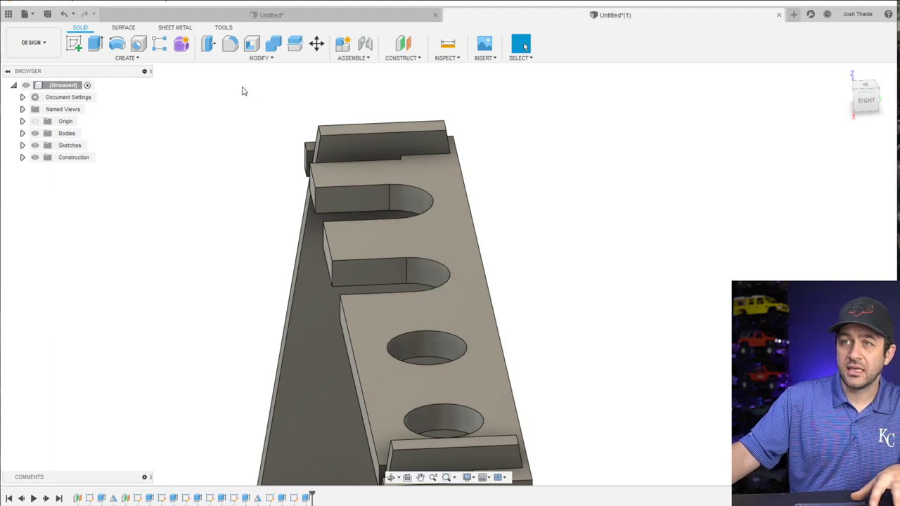
click(74, 43)
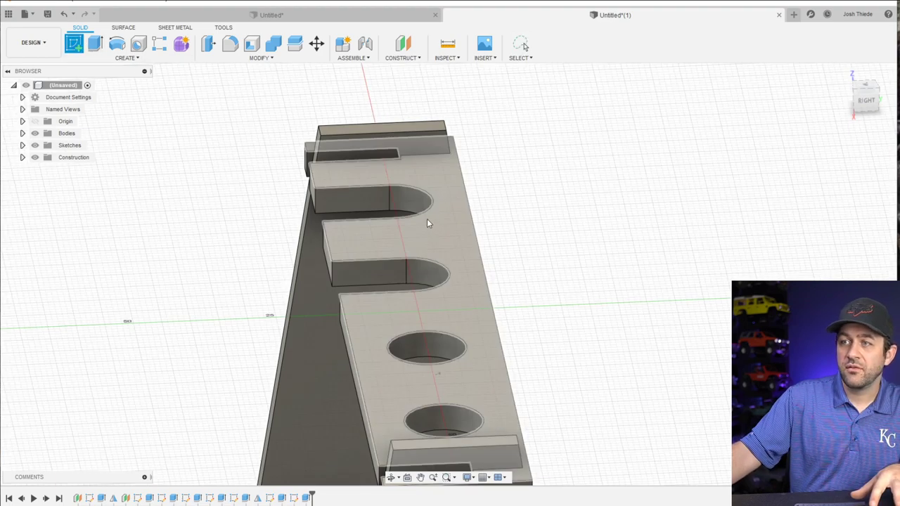
click(866, 85)
scroll(415, 288, up, 5)
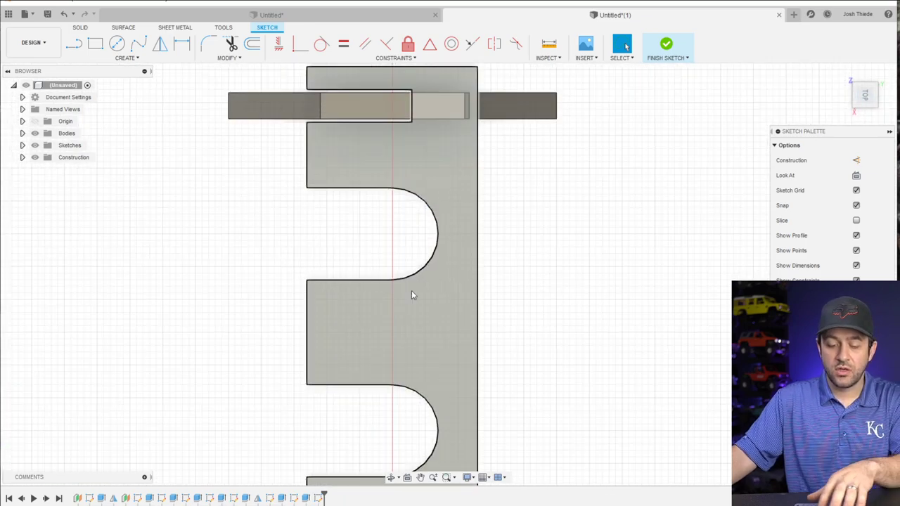
scroll(436, 228, down, 2)
key(c)
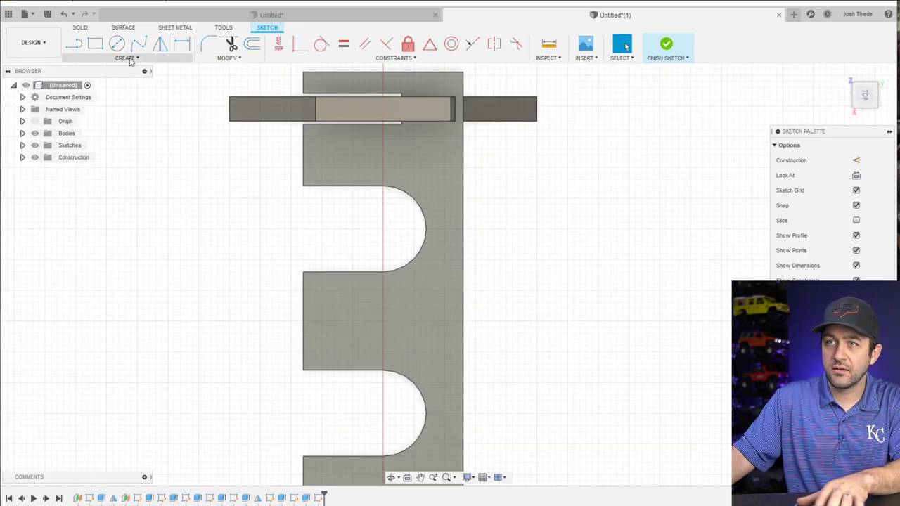
click(382, 228)
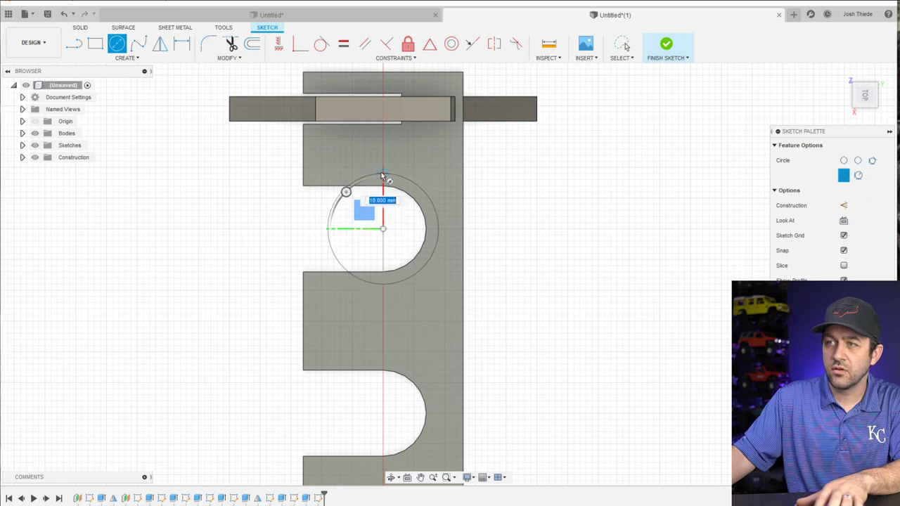
click(382, 177)
Draw a concentric outer circle about 24 mm in diameter and make it tangent to the cross piece's closed long edge
click(383, 230)
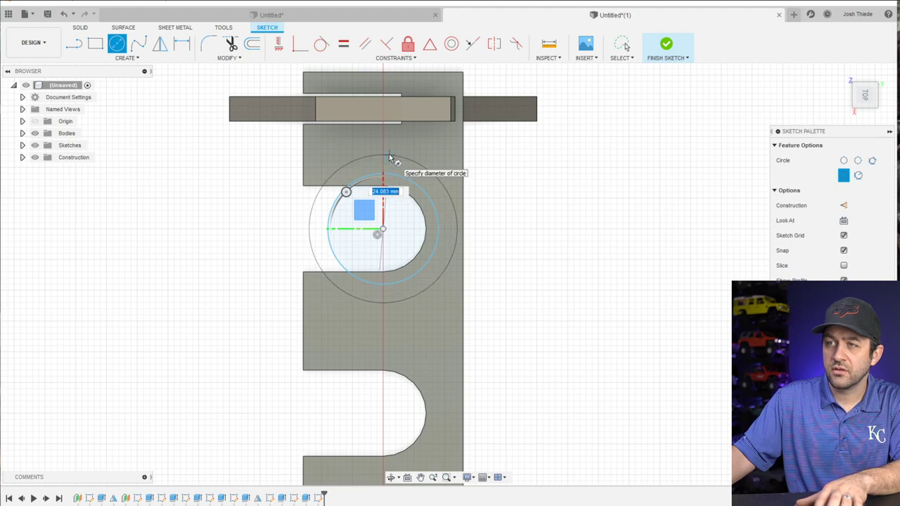
click(389, 154)
key(Escape)
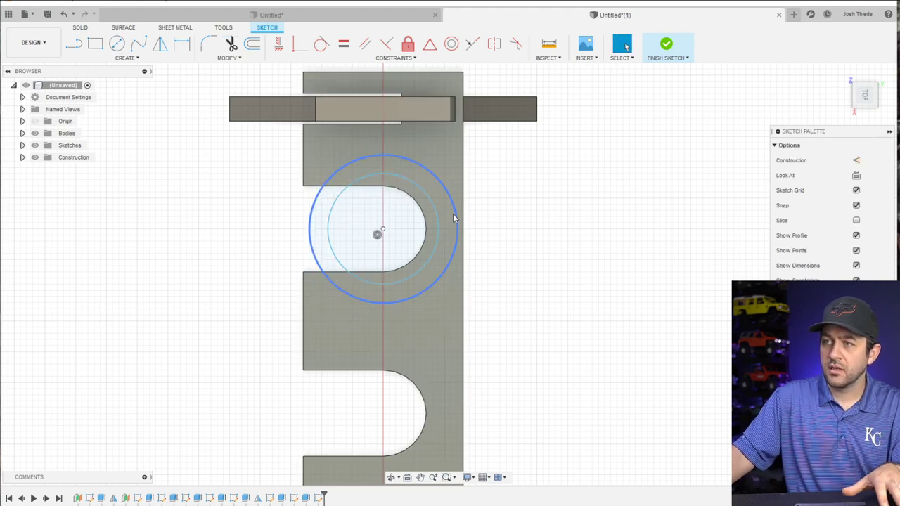
click(456, 215)
click(464, 211)
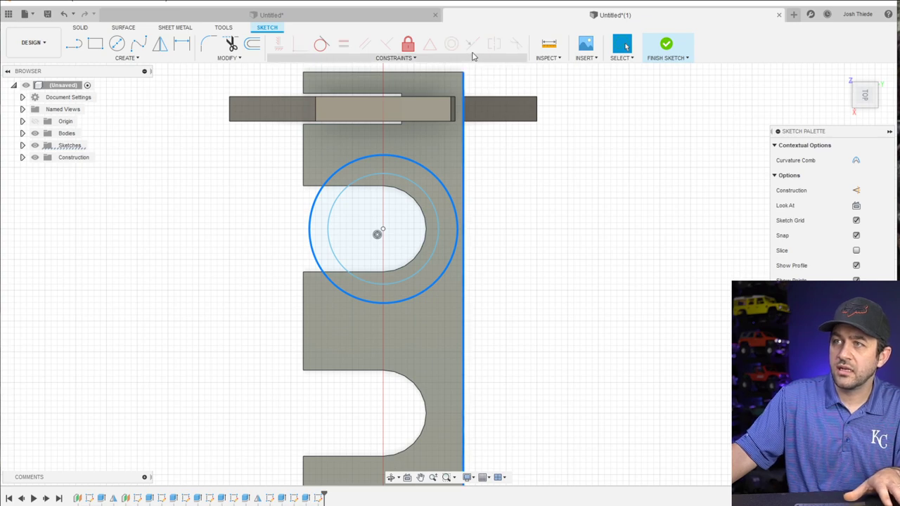
click(319, 45)
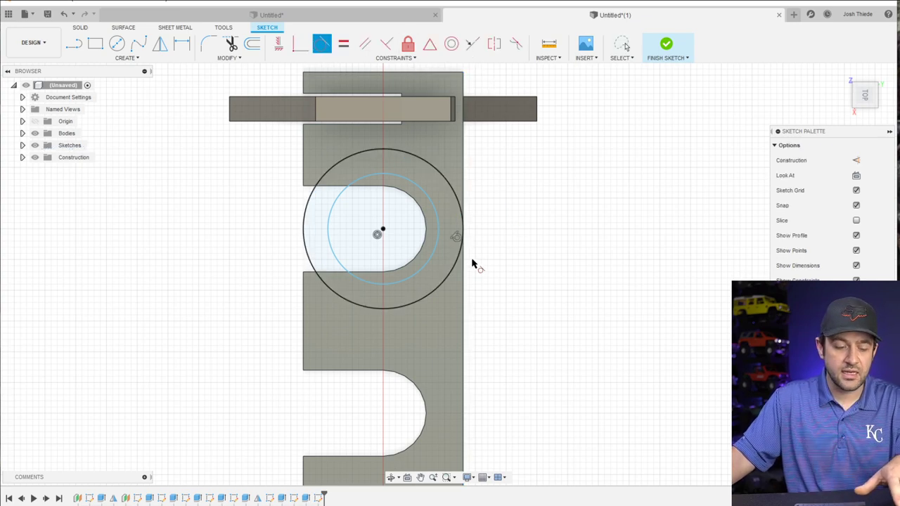
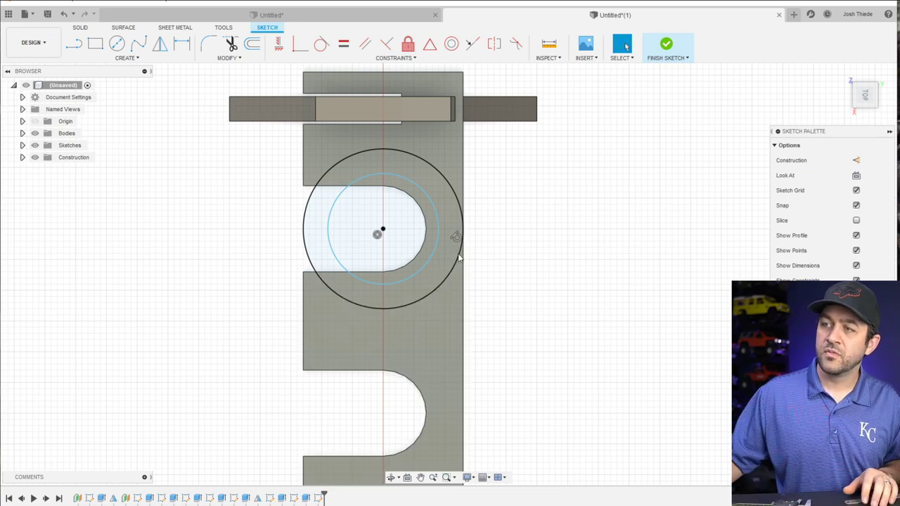
Dimension the inner circle around the end slot and set its diameter to 17 mm
key(d)
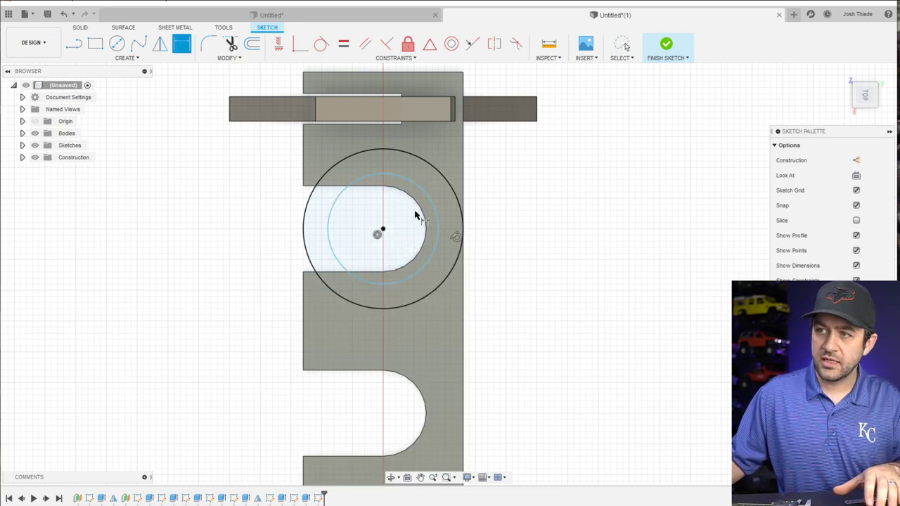
click(430, 211)
click(550, 175)
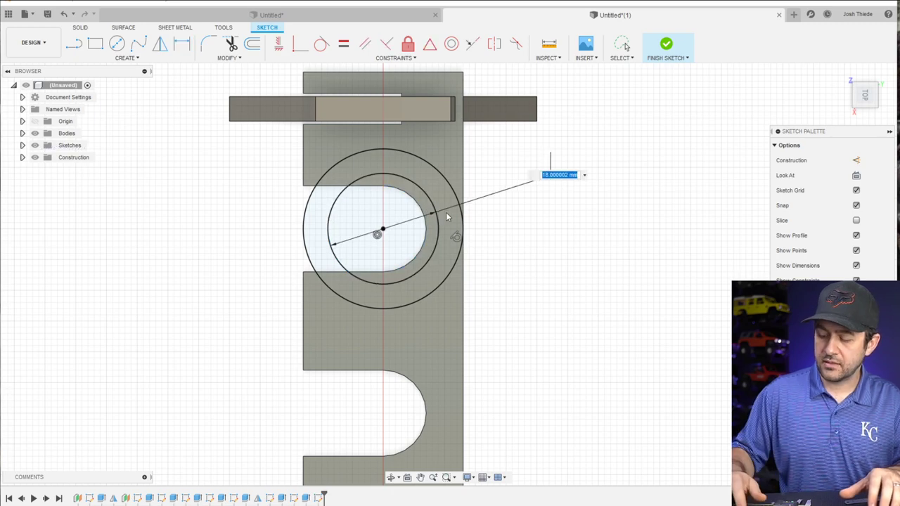
key(Return)
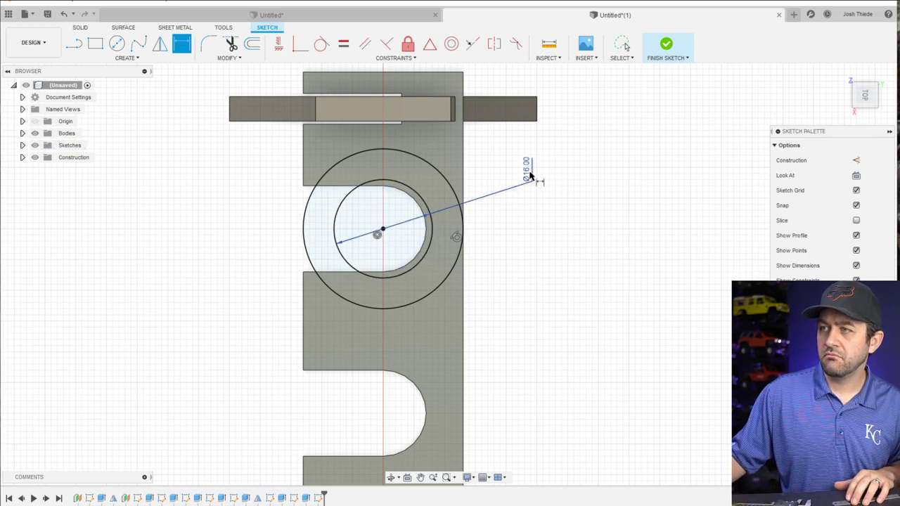
double_click(530, 176)
text(.5)
key(Return)
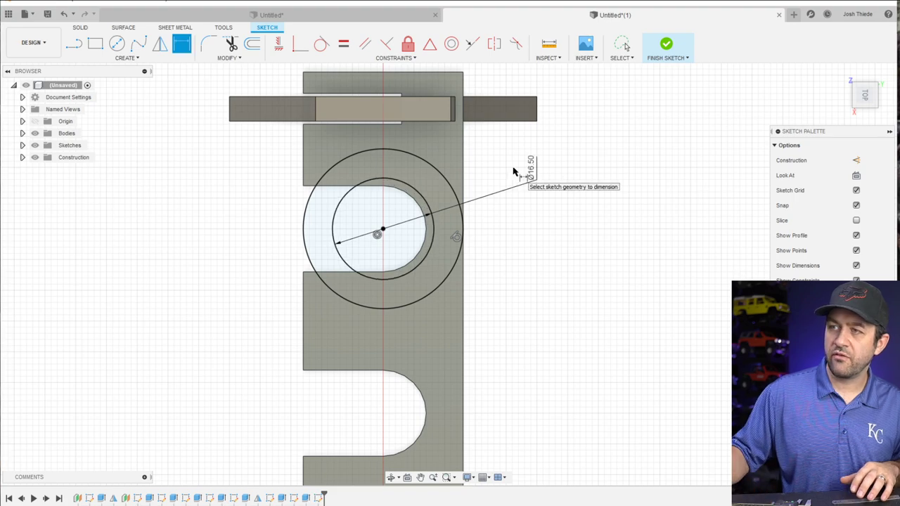
scroll(411, 200, up, 4)
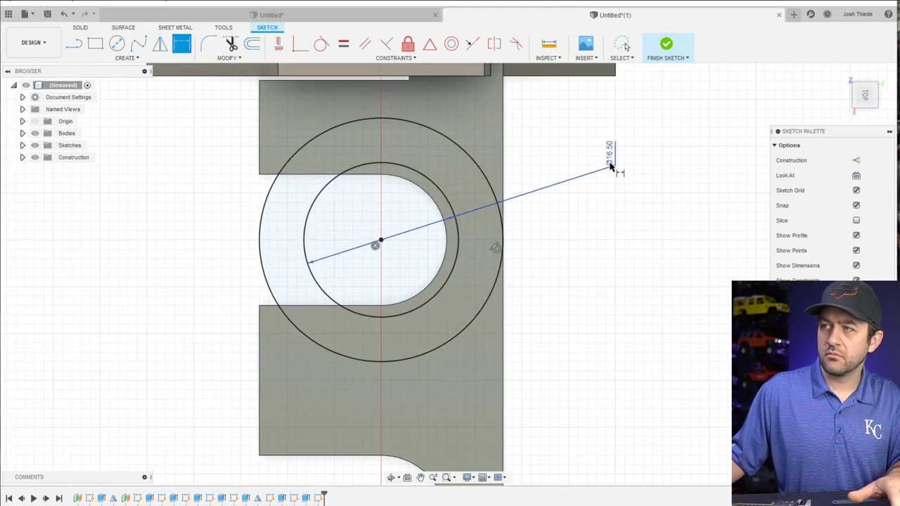
click(611, 166)
text(17)
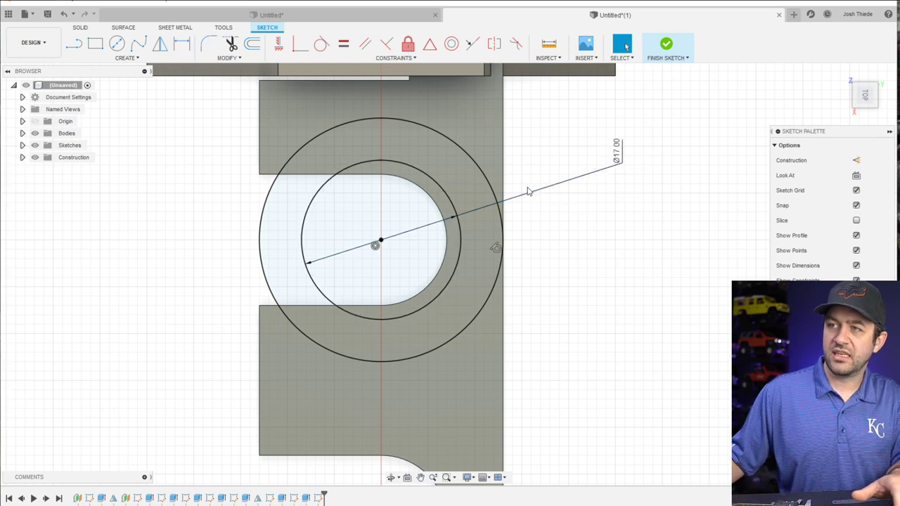
key(Return)
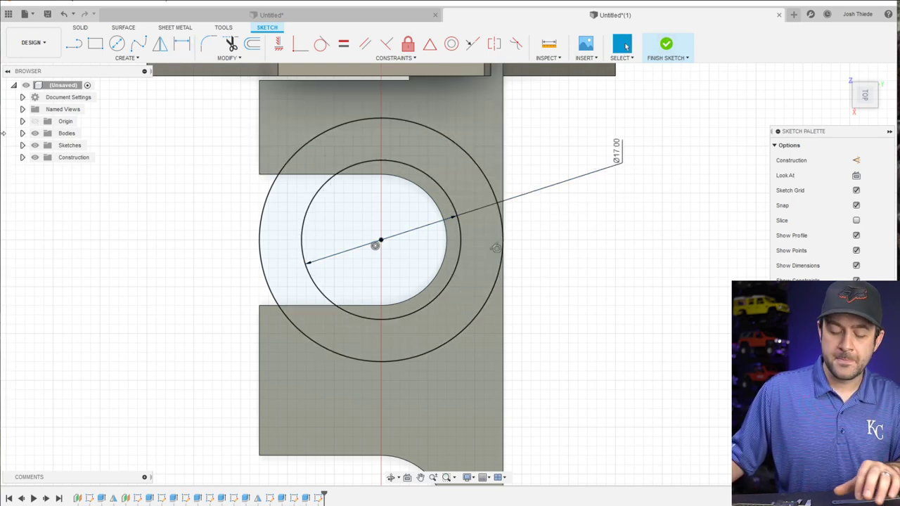
key(p)
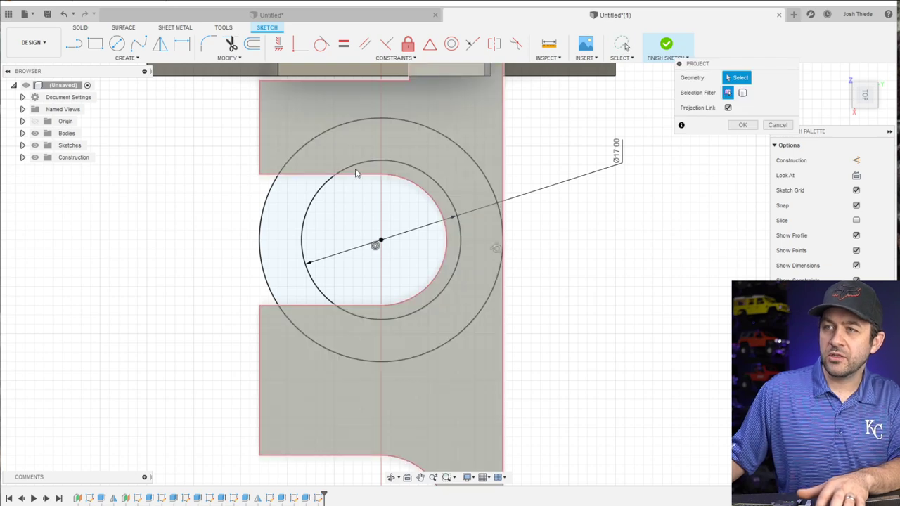
click(352, 179)
key(Return)
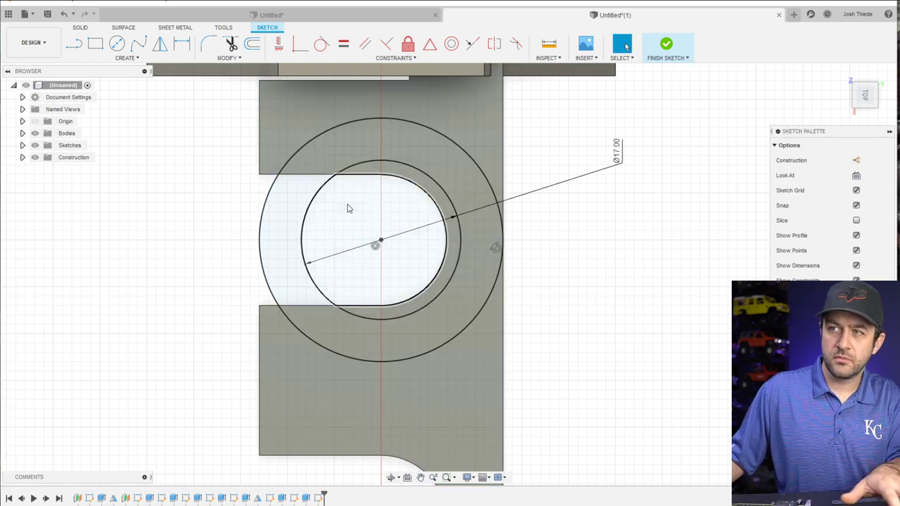
Project the end slot's two straight edges into the sketch and finish the sketch
key(p)
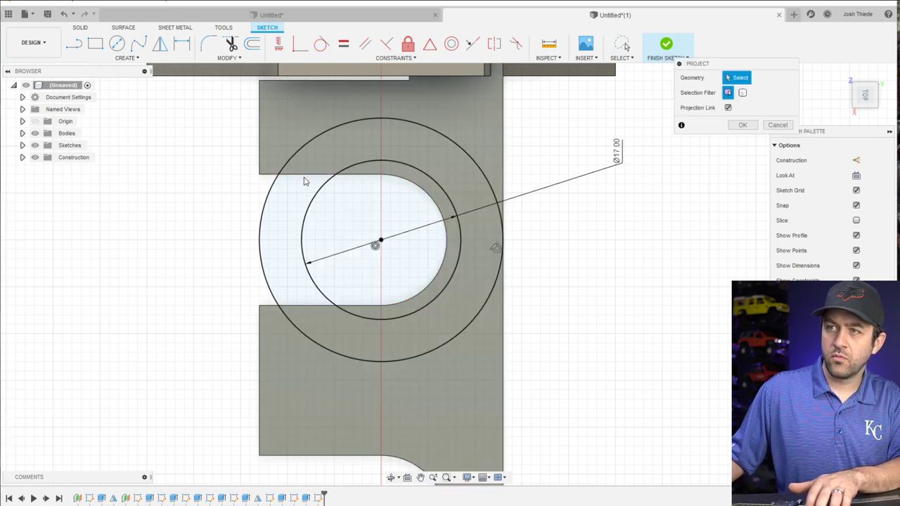
click(305, 177)
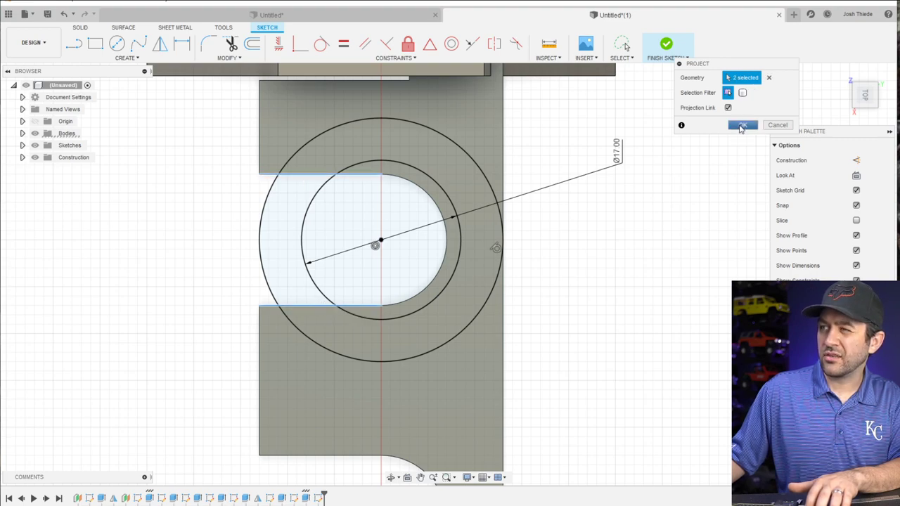
click(740, 126)
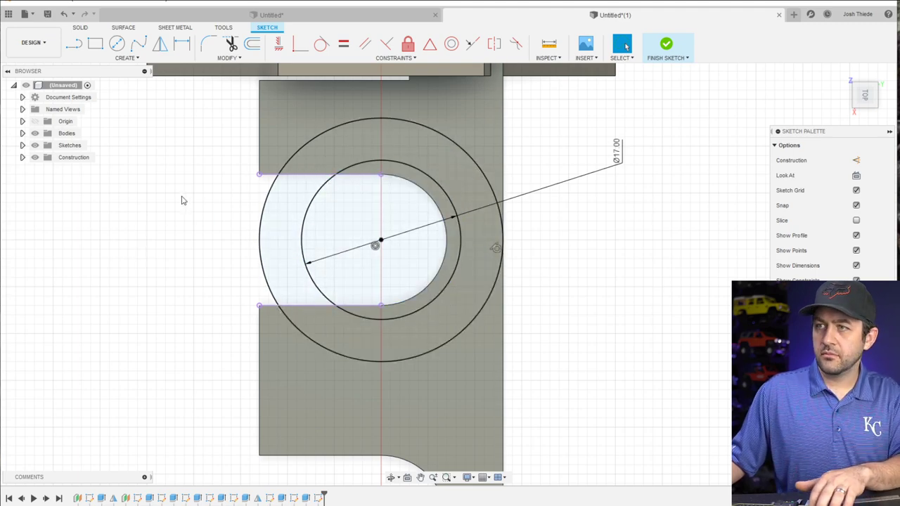
click(666, 45)
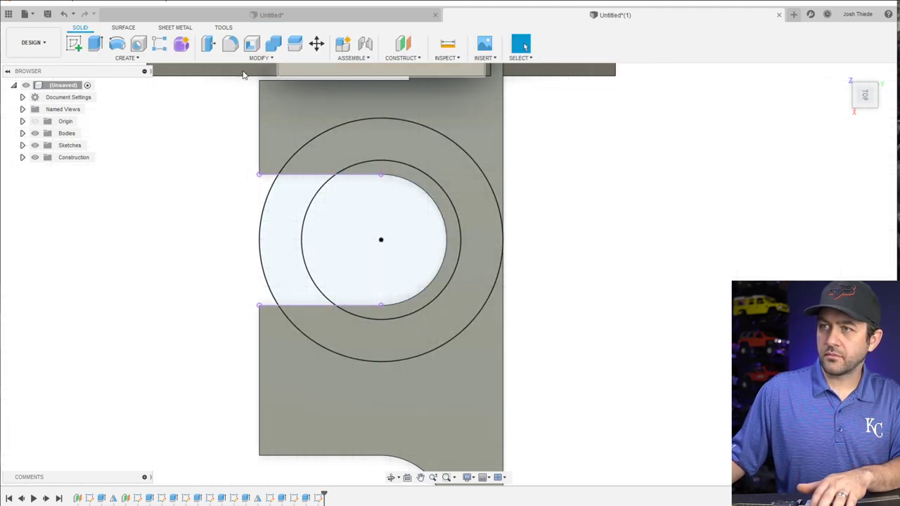
Extrude the ring profile around the end slot upward from the cross piece's upper face, leaving the slot opening clear
click(95, 43)
click(380, 141)
shift+middle_drag(307, 390, 328, 350)
mouse_move(376, 258)
mouse_down()
mouse_move(377, 238)
mouse_move(374, 246)
mouse_up()
click(741, 190)
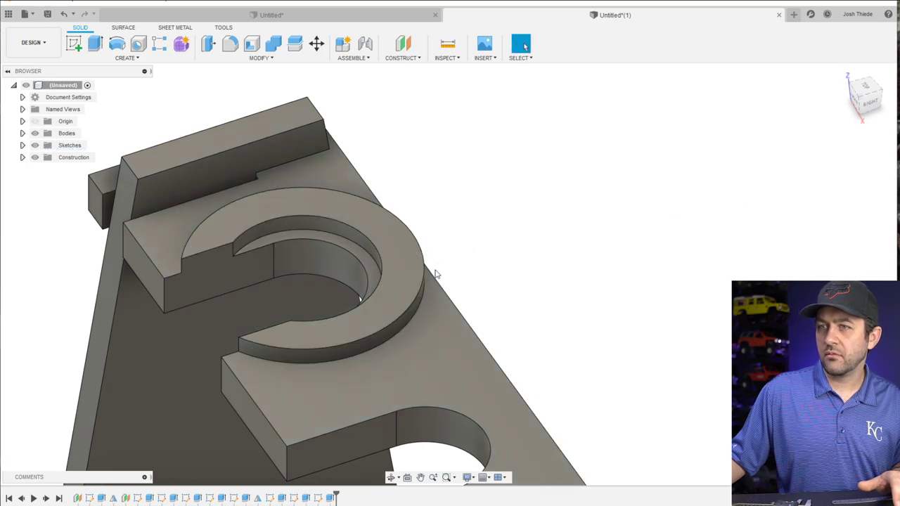
Examine the raised ring around the end slot and its fit on the cross piece and plates from several angles
scroll(316, 294, down, 3)
middle_drag(368, 291, 390, 275)
shift+middle_drag(367, 310, 291, 309)
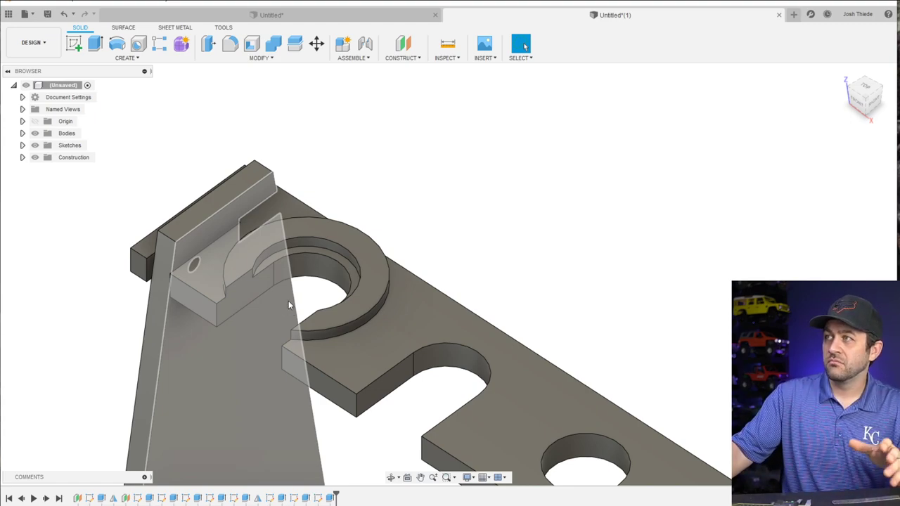
middle_drag(313, 350, 280, 294)
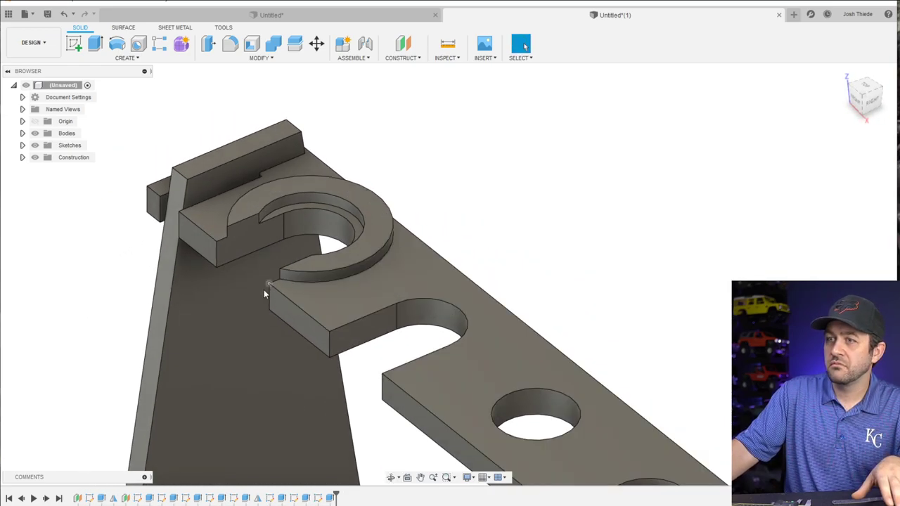
shift+middle_drag(264, 292, 214, 296)
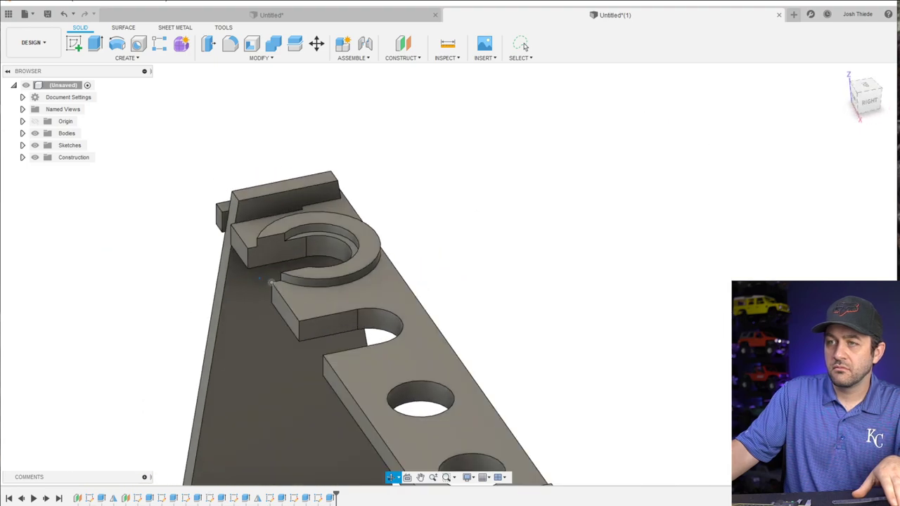
scroll(291, 258, up, 3)
scroll(337, 299, down, 3)
shift+middle_drag(393, 321, 400, 269)
scroll(401, 272, down, 3)
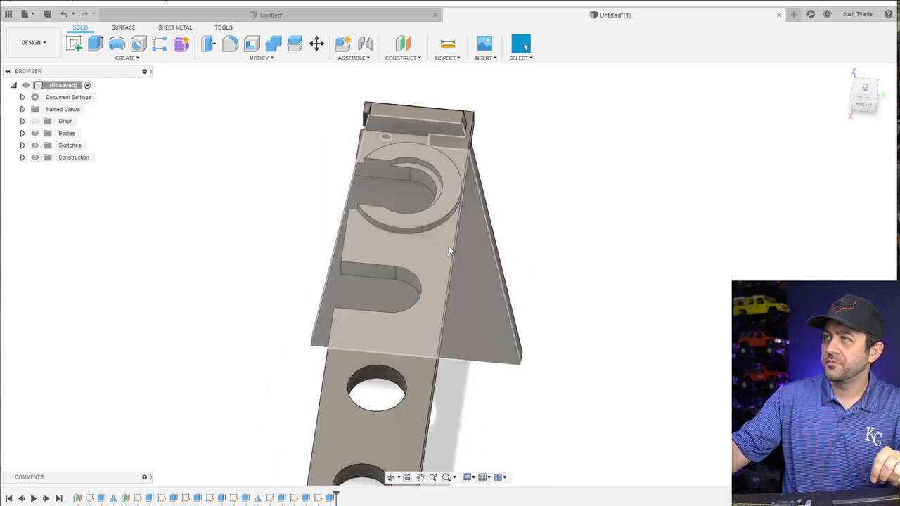
shift+middle_drag(457, 123, 524, 45)
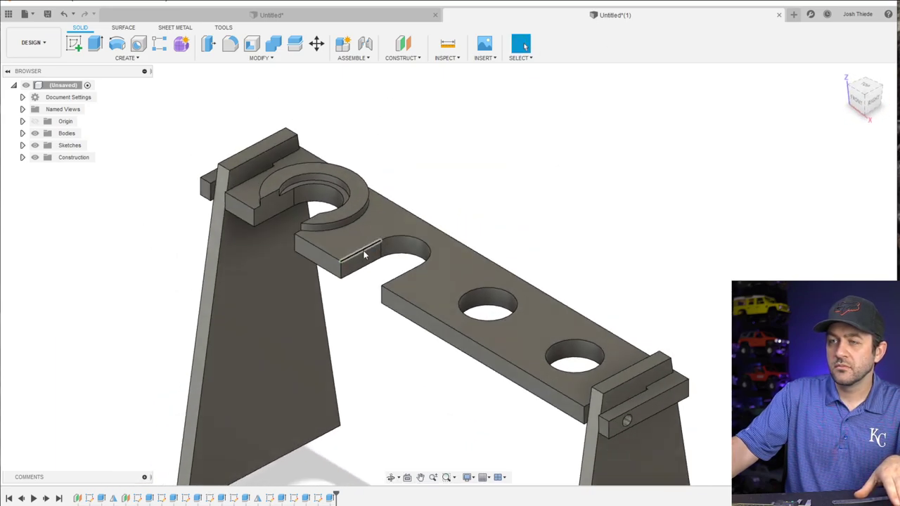
scroll(358, 239, up, 5)
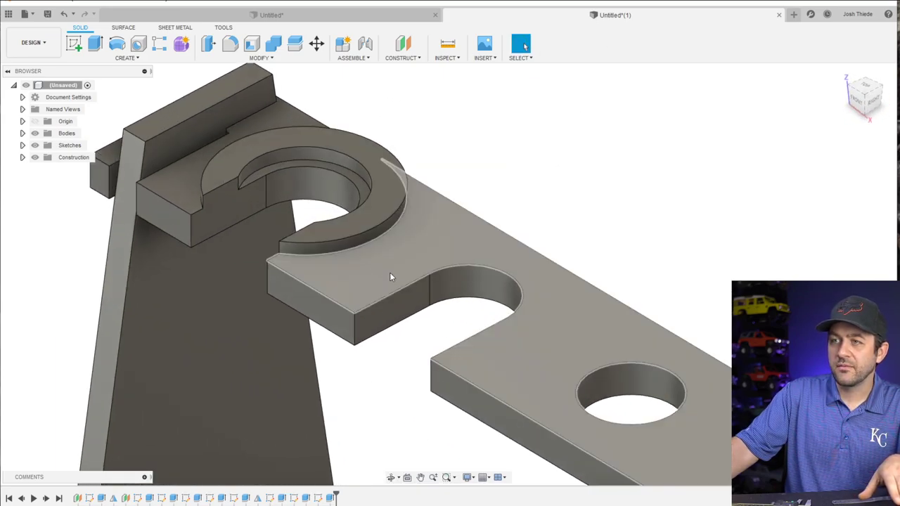
scroll(437, 306, down, 3)
shift+middle_drag(438, 305, 433, 236)
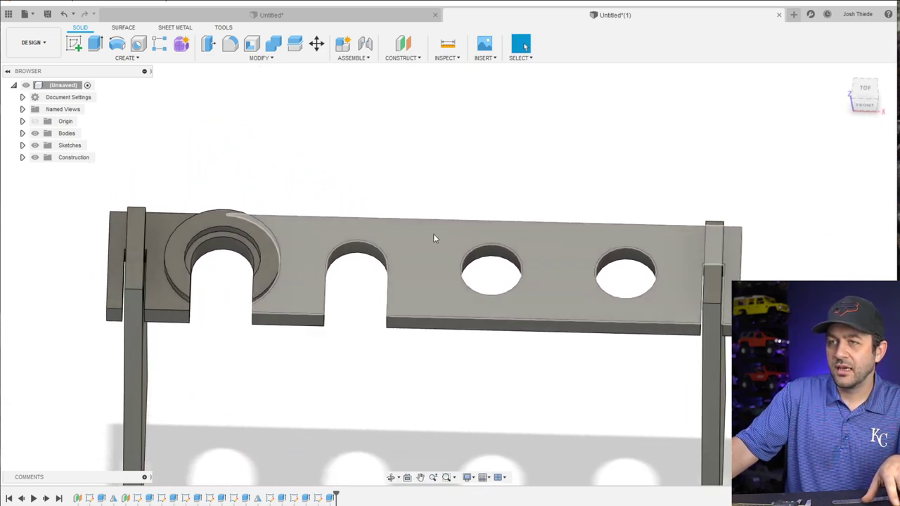
Mirror the slot cut feature across the origin plane at mid-length, opening the cross piece's other two holes into slots
click(865, 89)
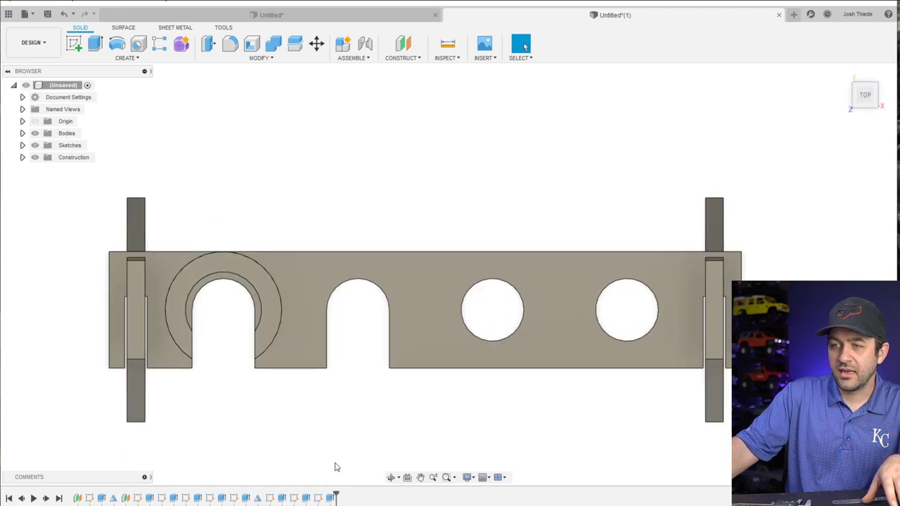
click(126, 58)
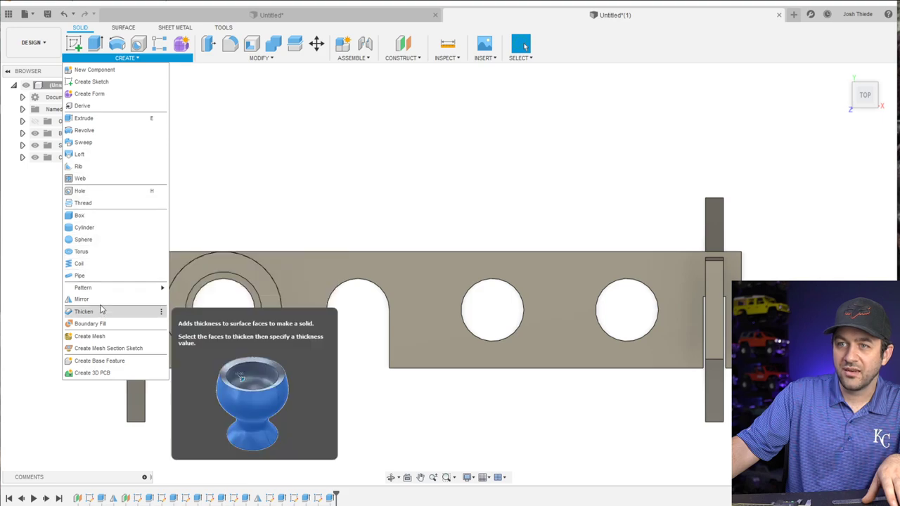
key(Escape)
key(shift+m)
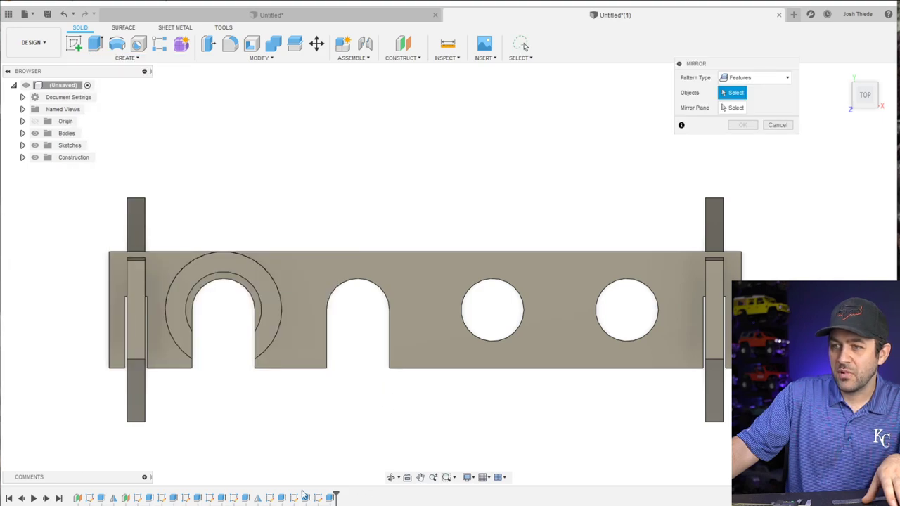
click(305, 497)
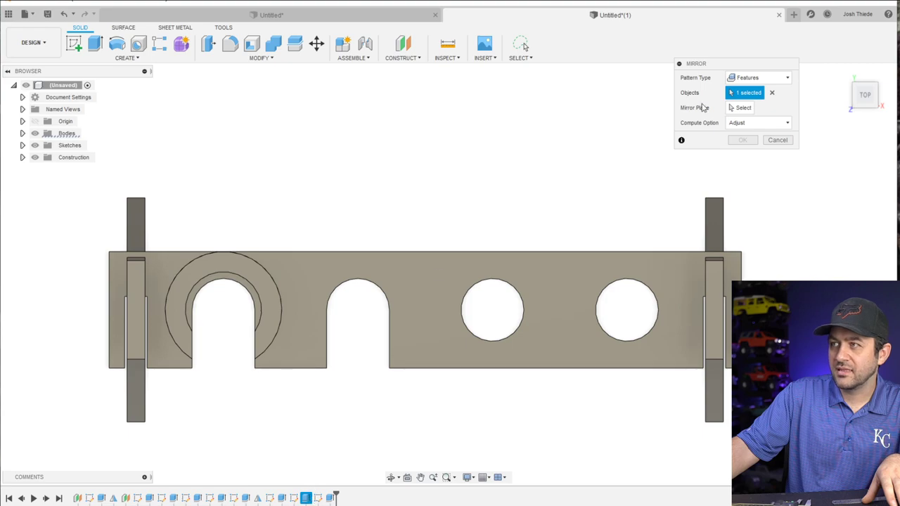
click(741, 109)
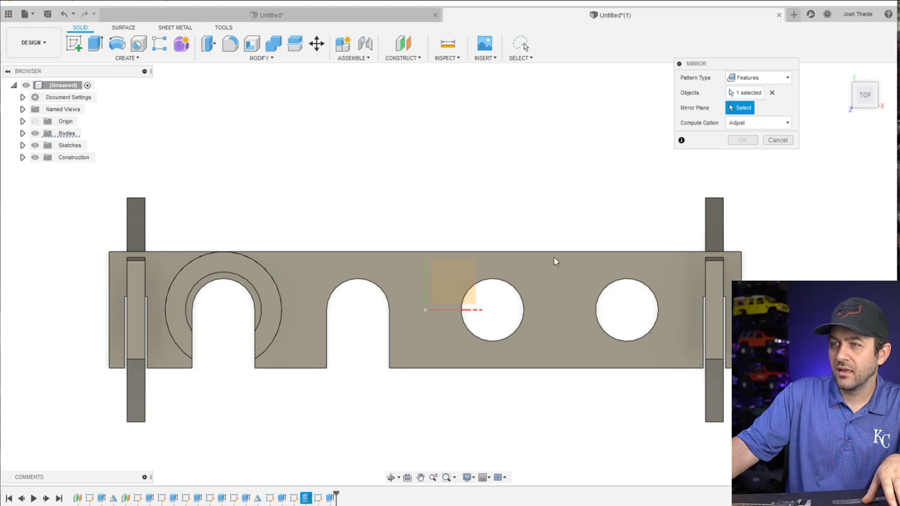
shift+middle_drag(554, 261, 474, 366)
click(437, 379)
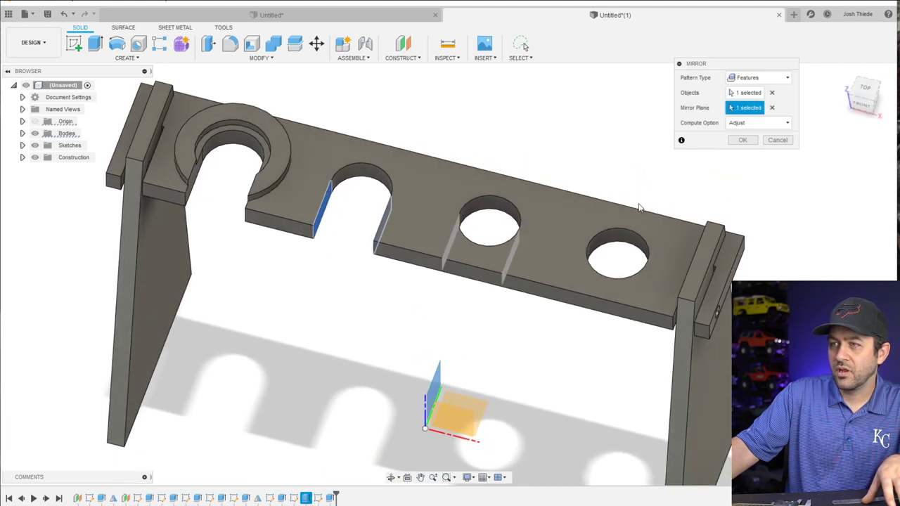
click(743, 140)
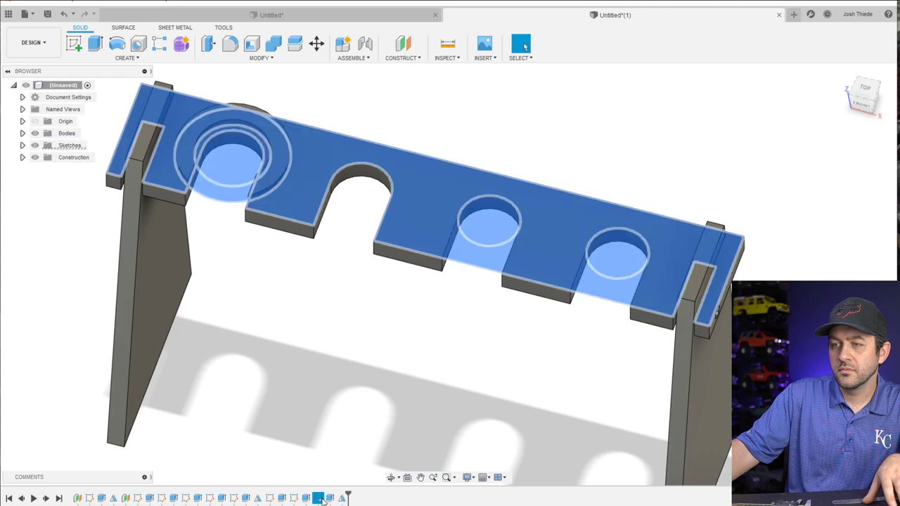
Reopen the raised ring's sketch for editing and draw two concentric circles centred on the second slot's arc
right_click(318, 498)
click(343, 398)
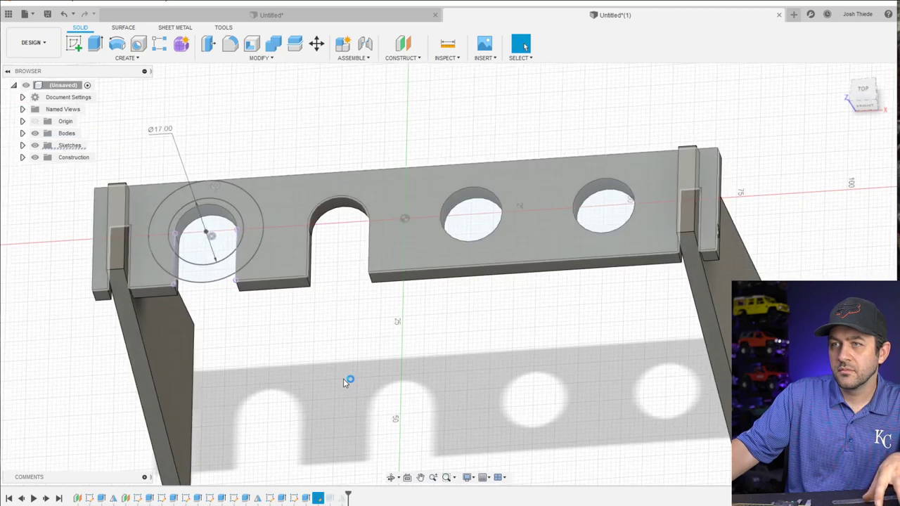
scroll(225, 250, up, 3)
scroll(246, 232, down, 3)
scroll(246, 232, up, 1)
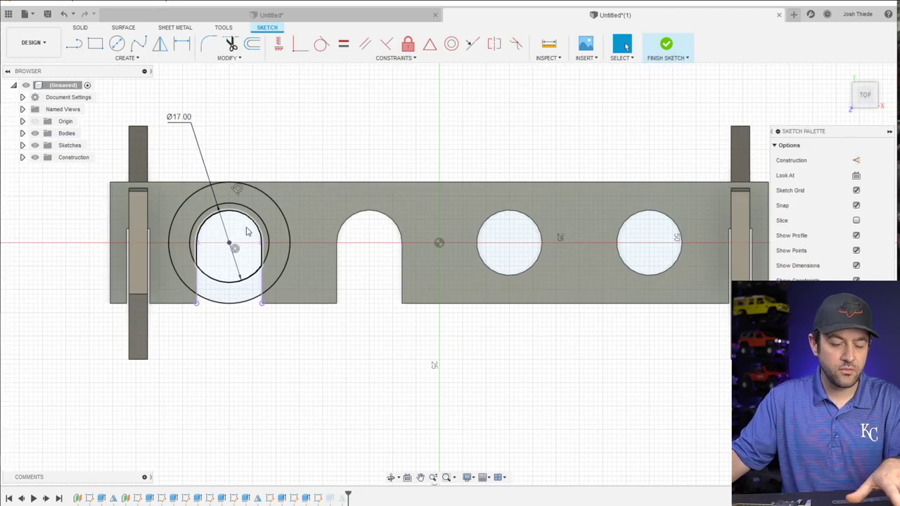
click(117, 44)
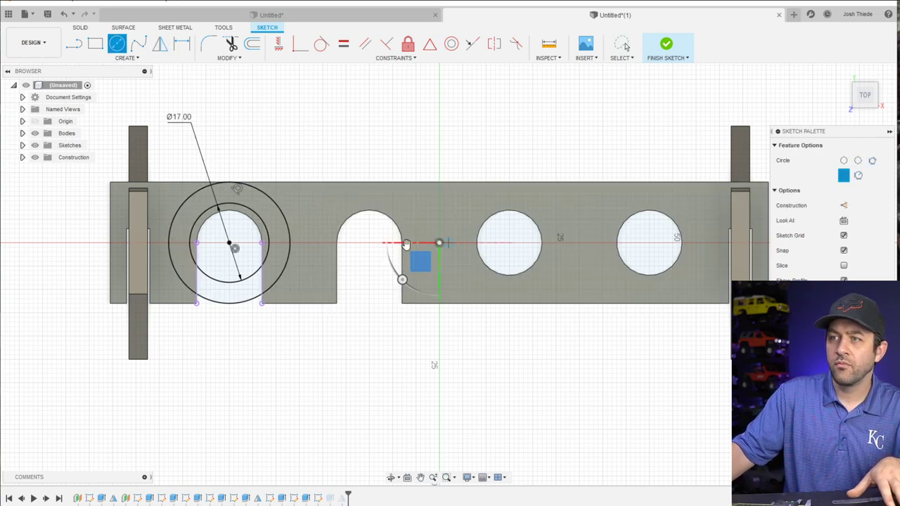
click(369, 243)
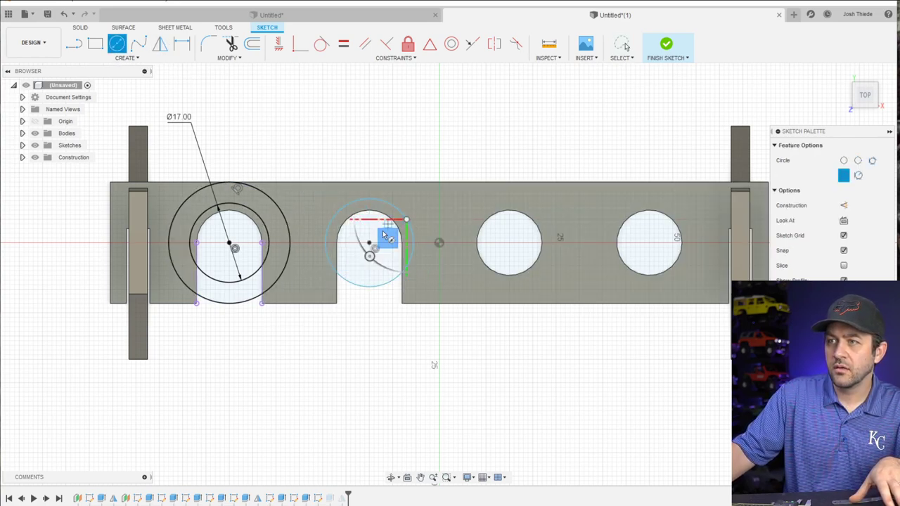
Draw two concentric circles centred on each of the third and fourth holes of the cross piece
click(509, 244)
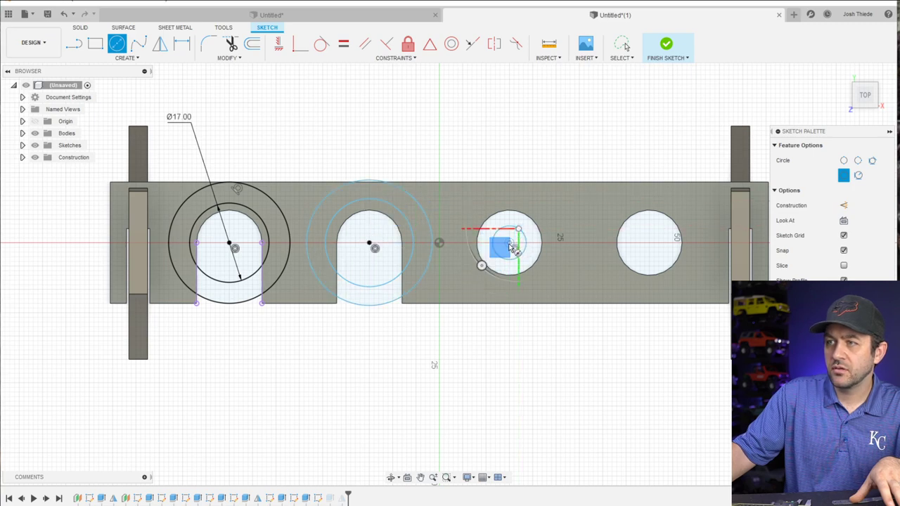
click(649, 243)
click(663, 242)
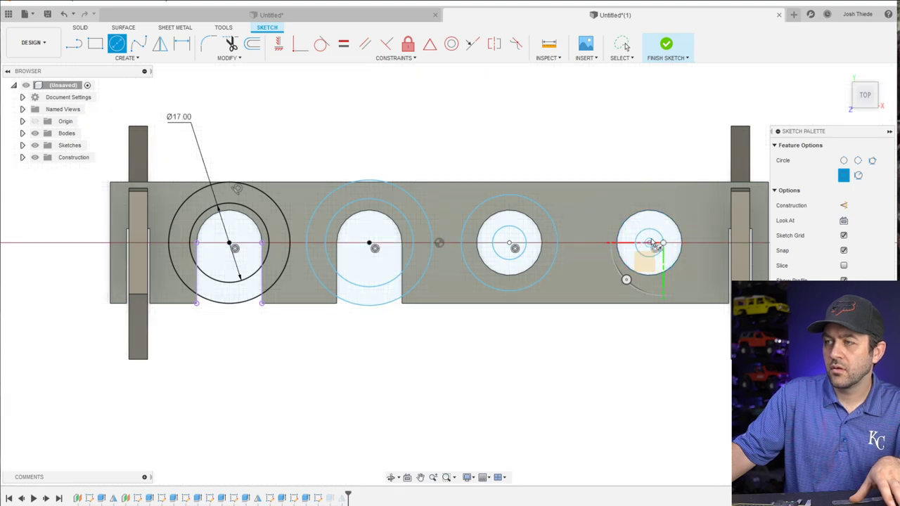
scroll(654, 244, up, 3)
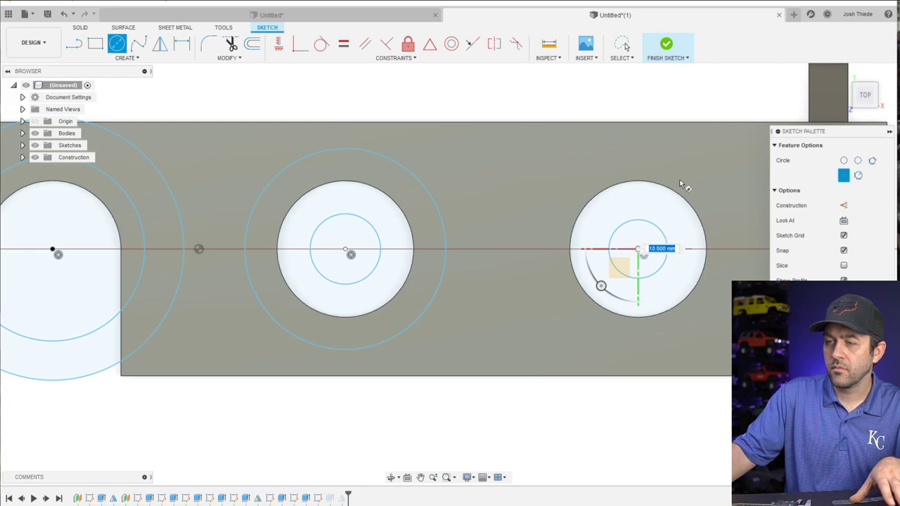
key(Return)
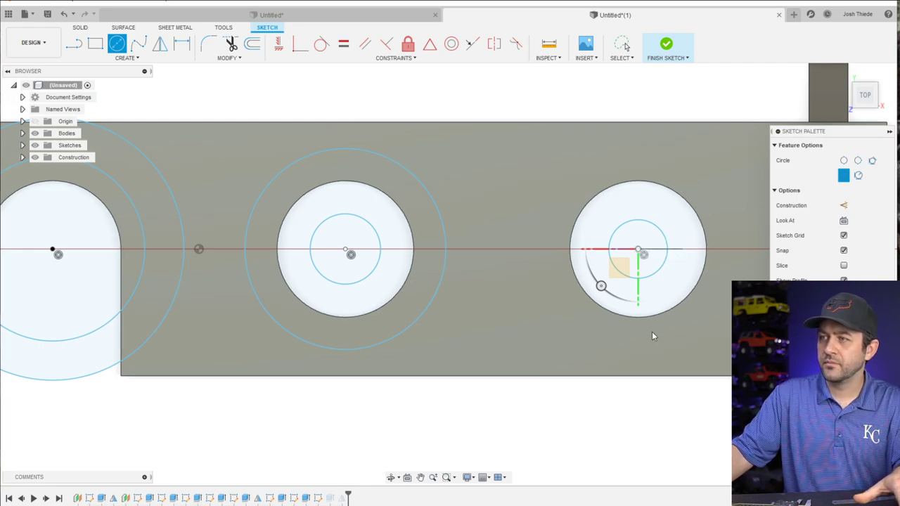
scroll(651, 428, down, 2)
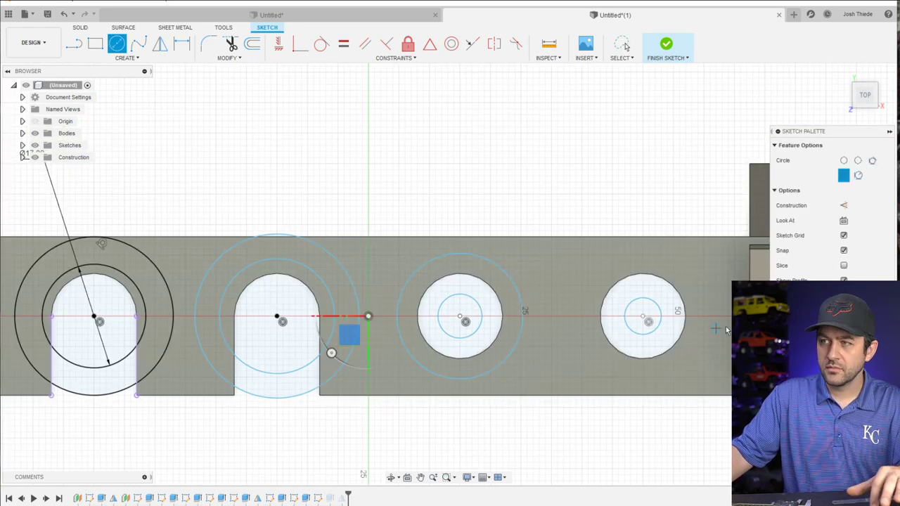
click(646, 319)
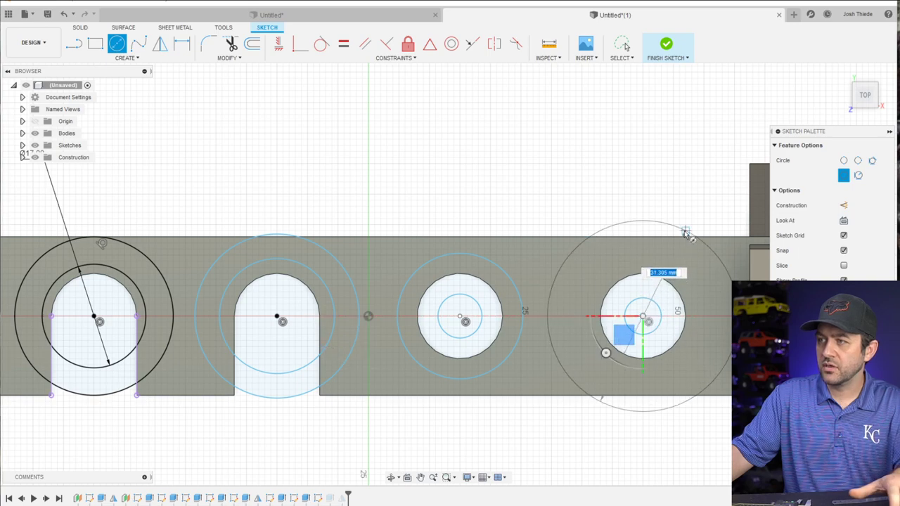
click(631, 218)
key(Escape)
Make the four outer ring circles equal in size with an Equal constraint
click(569, 255)
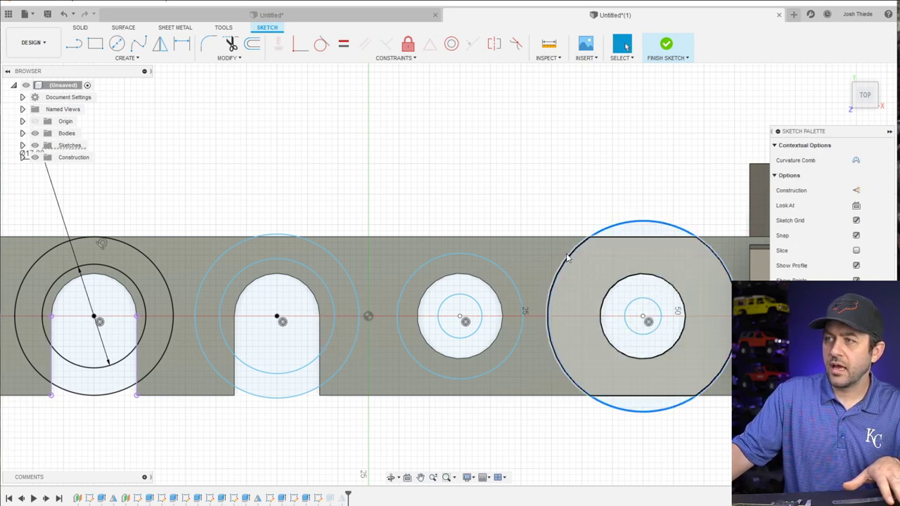
shift+click(487, 265)
shift+click(281, 237)
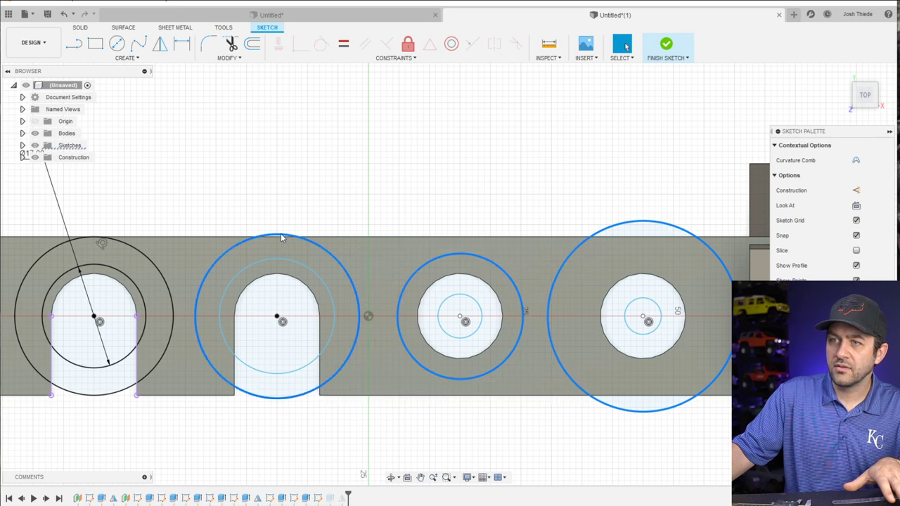
shift+click(136, 256)
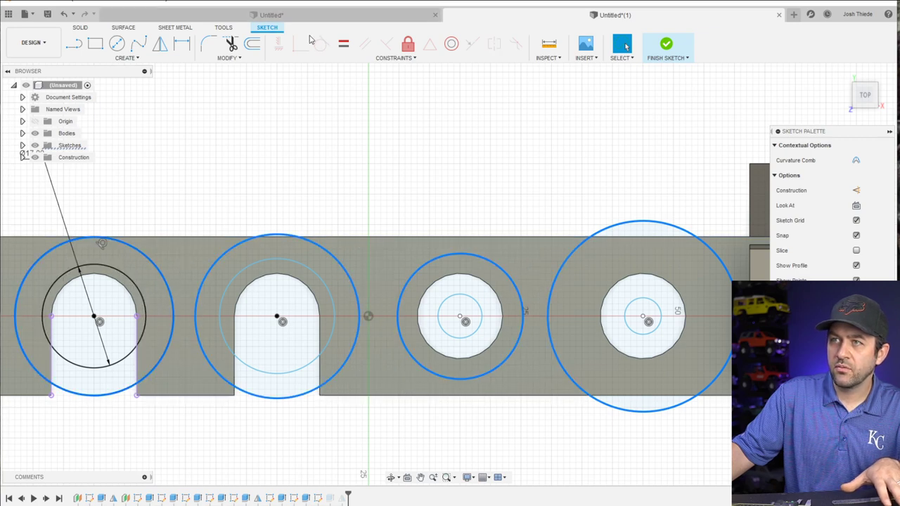
click(341, 48)
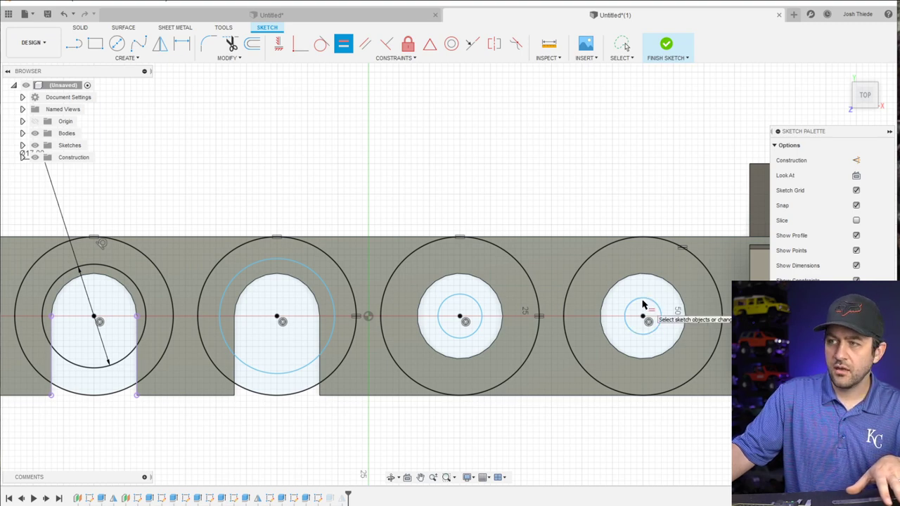
key(Escape)
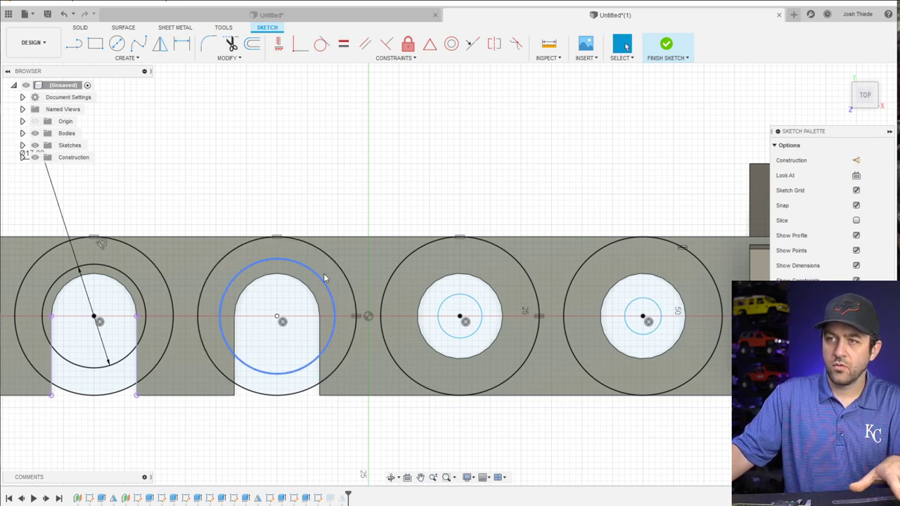
Constrain the four inner ring circles to equal size and finish the sketch
click(116, 277)
click(268, 260)
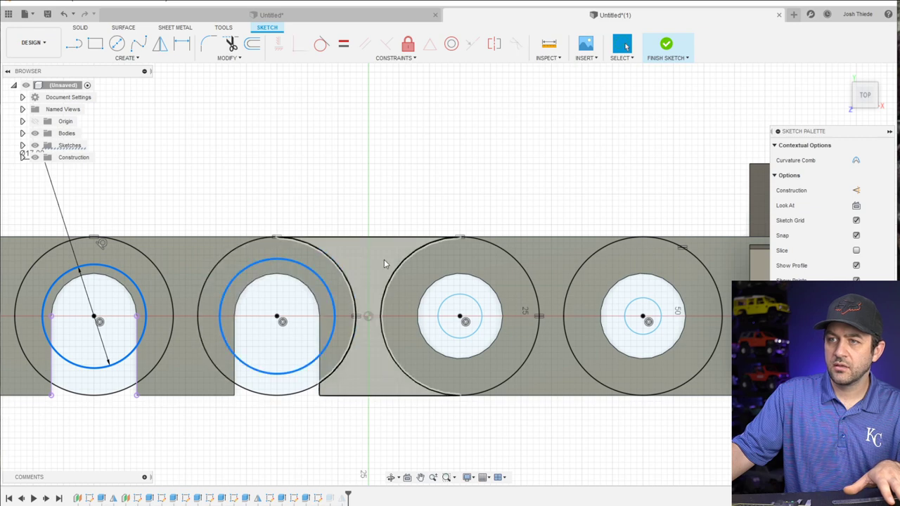
click(450, 298)
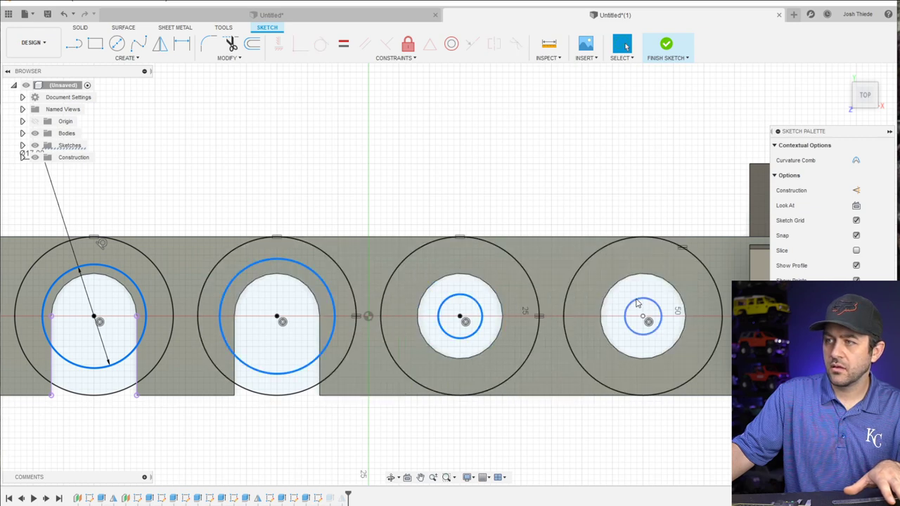
click(344, 44)
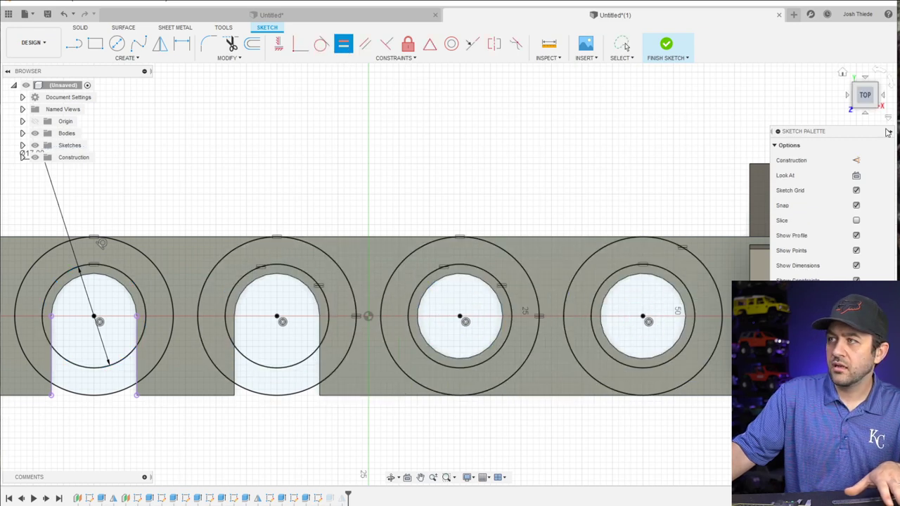
click(665, 45)
Try to add the three new ring profiles to the existing 2 mm joined ring extrusion
mouse_move(541, 300)
shift+middle_down()
mouse_move(492, 298)
mouse_move(412, 237)
mouse_move(465, 333)
shift+middle_up()
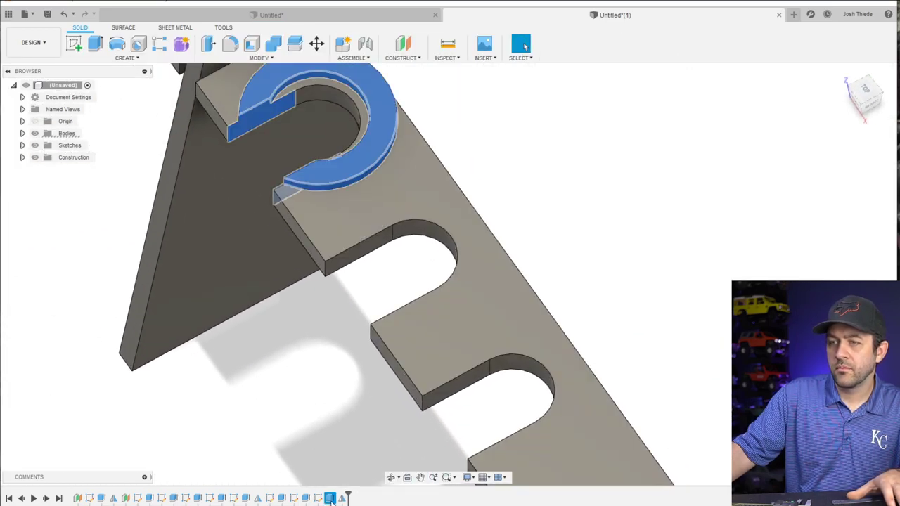
right_click(330, 498)
click(359, 400)
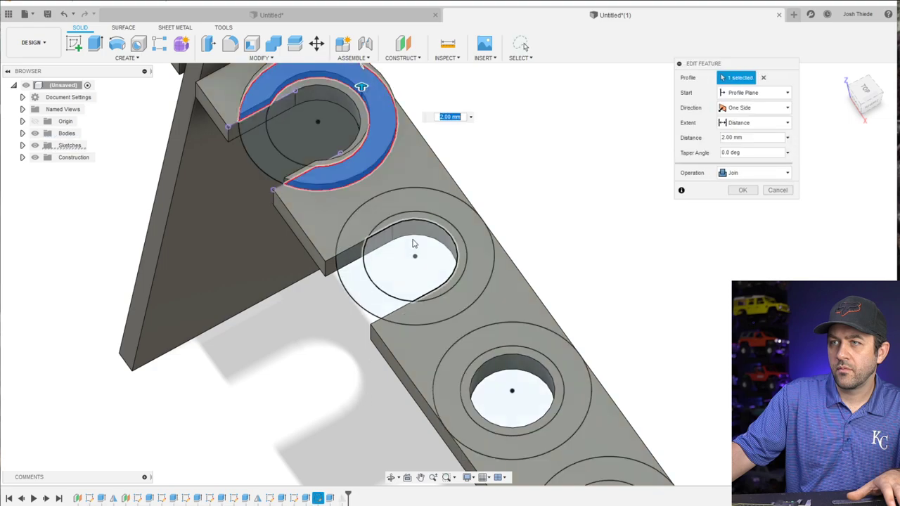
click(440, 204)
click(541, 352)
middle_drag(577, 378, 478, 283)
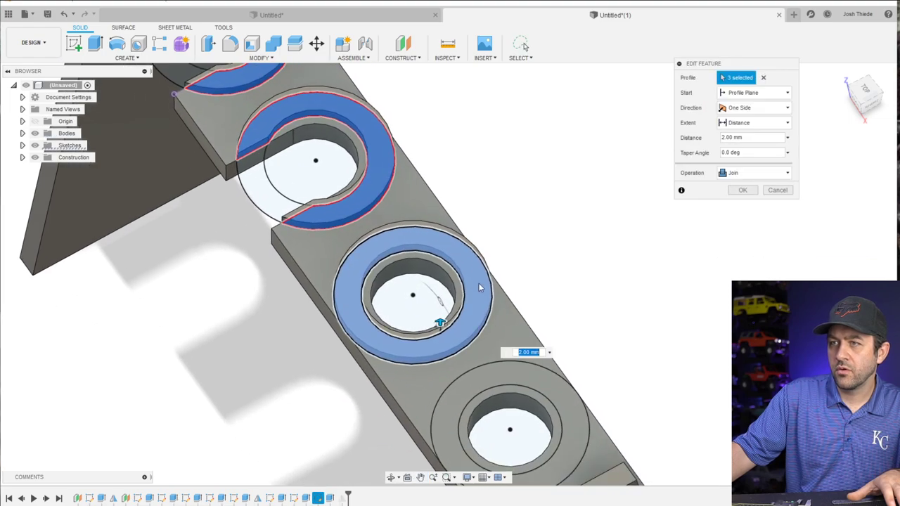
click(527, 379)
scroll(478, 338, down, 4)
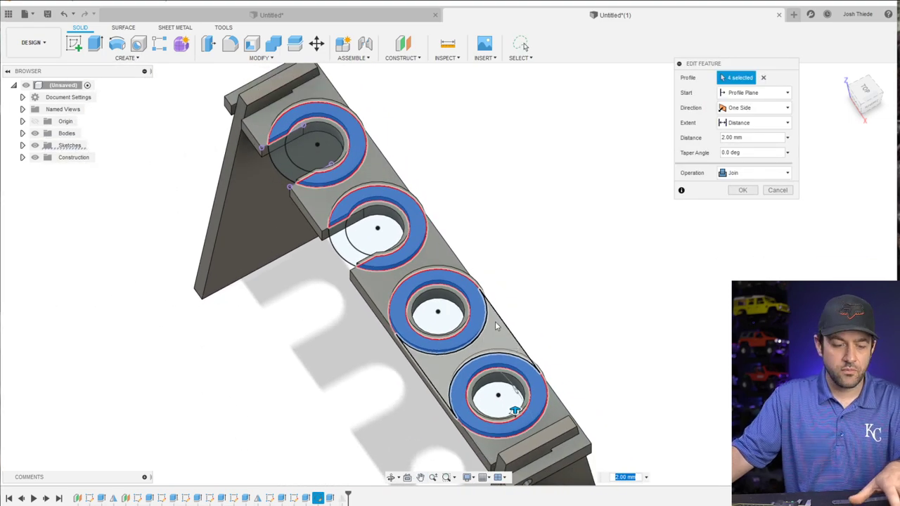
key(Return)
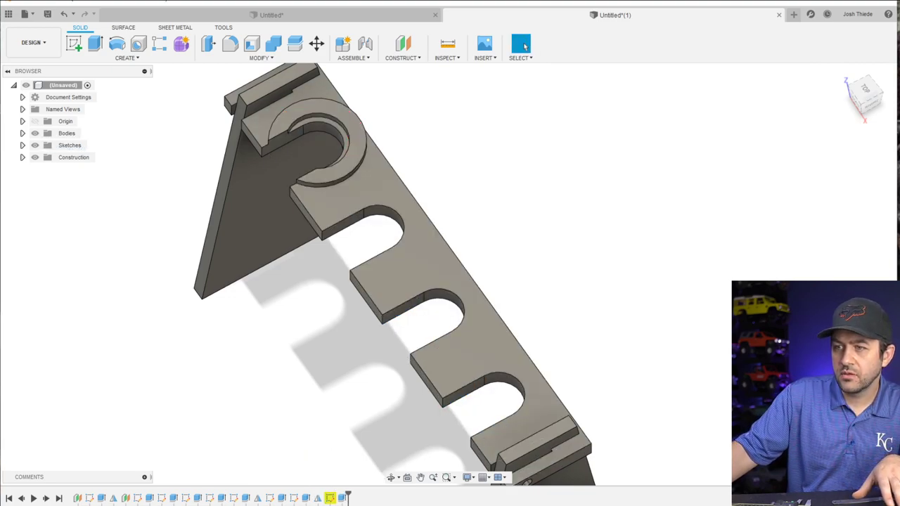
Reopen the ring sketch to check its circle pairs against the four slots, then close it
right_click(330, 497)
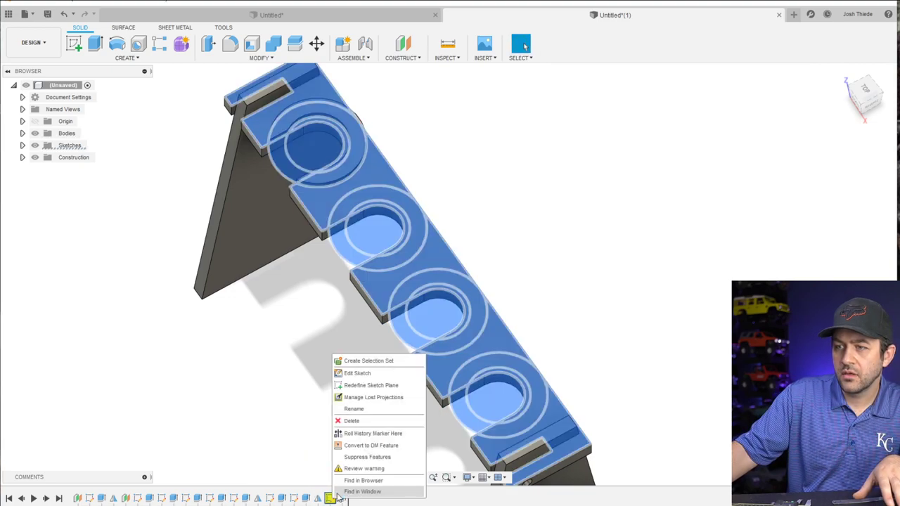
click(357, 373)
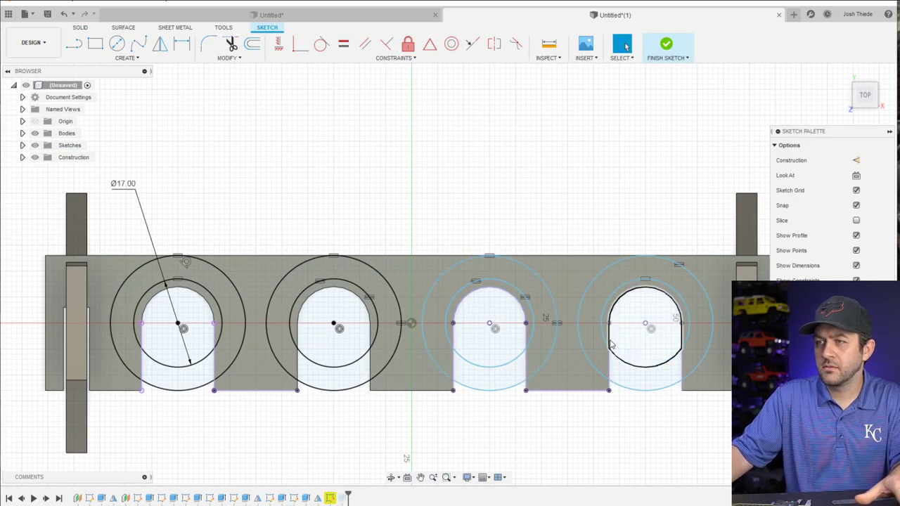
scroll(453, 343, down, 2)
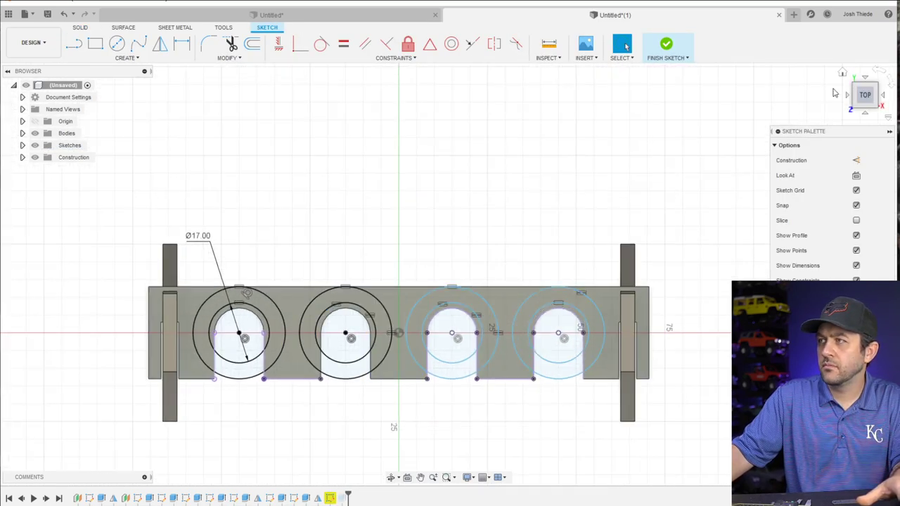
click(666, 45)
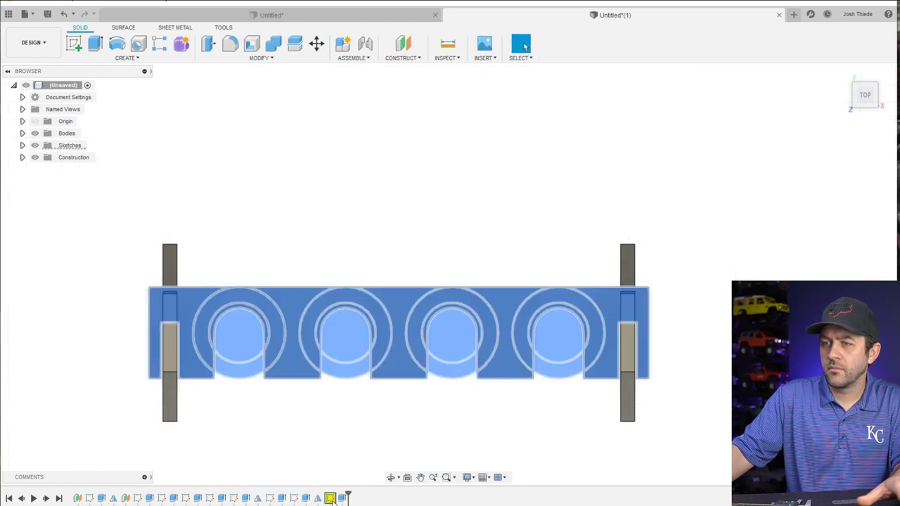
right_click(331, 499)
key(Escape)
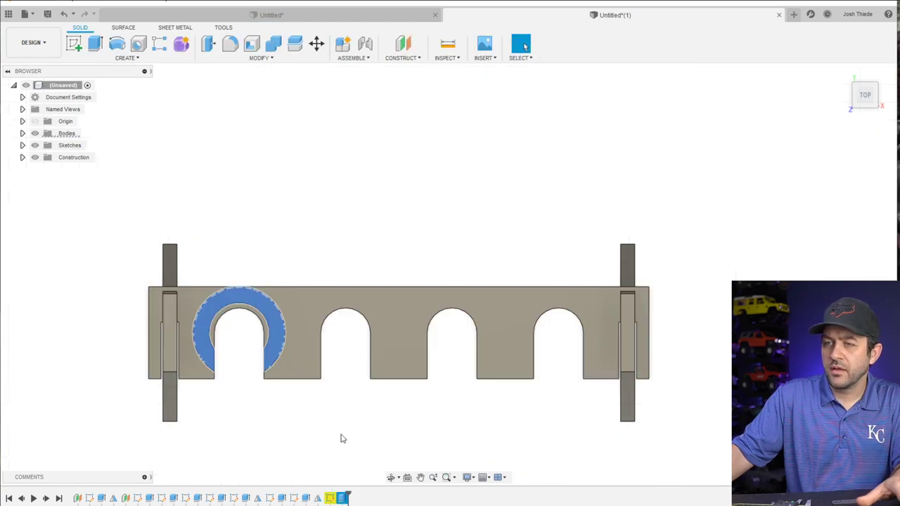
Edit the ring extrusion to include the ring profiles around the other three slots, joined at 2 mm height
right_click(343, 499)
click(360, 428)
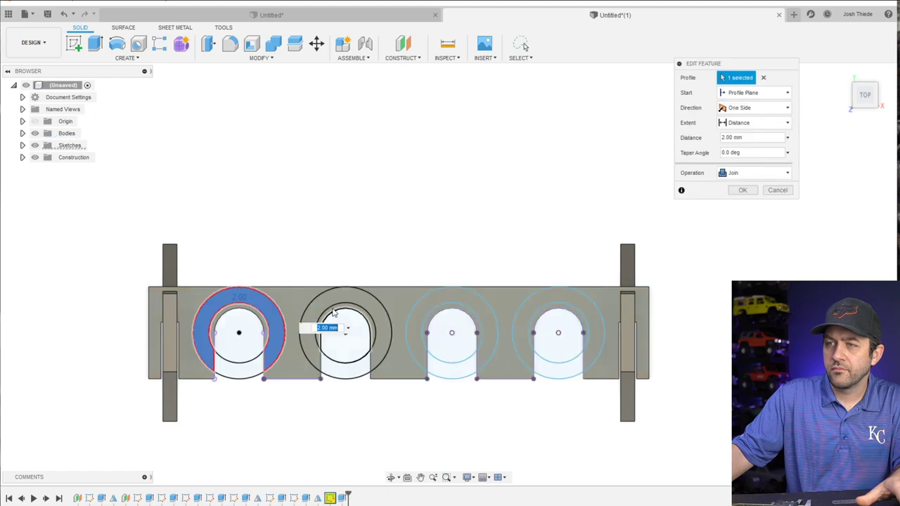
click(347, 301)
click(451, 301)
click(545, 302)
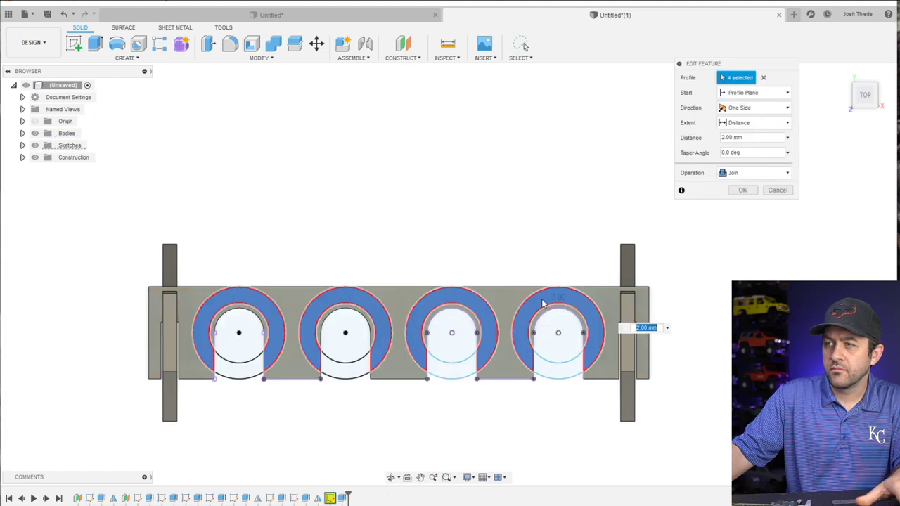
shift+middle_drag(454, 332, 593, 187)
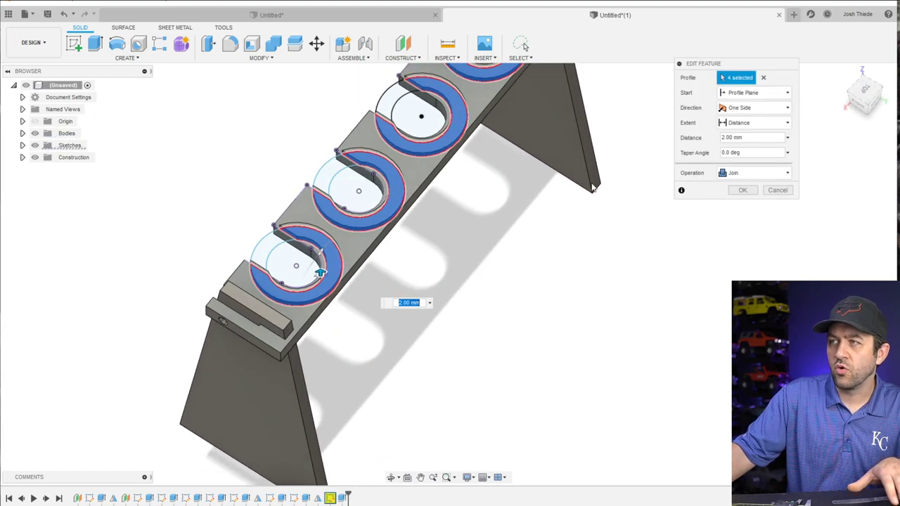
click(743, 190)
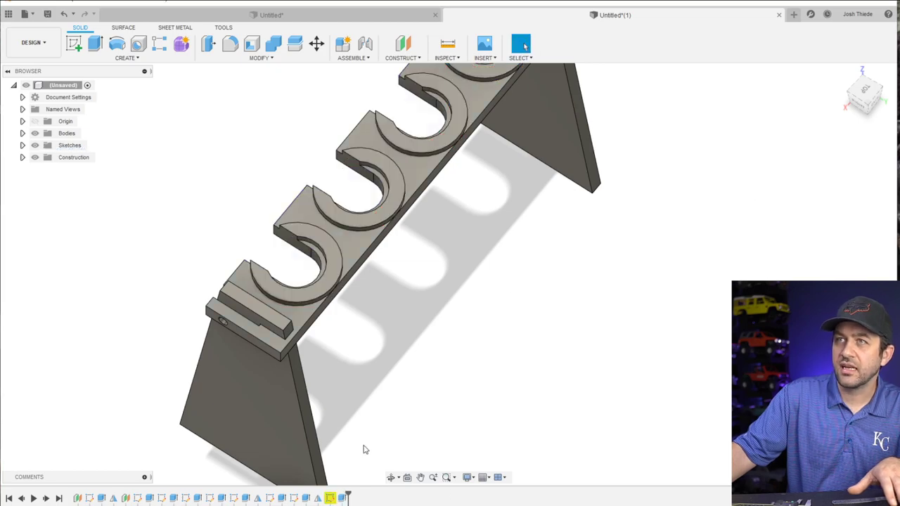
Examine the four raised rings and slots on the cross piece and the whole stand from several angles
shift+middle_drag(459, 328, 441, 252)
shift+middle_drag(307, 138, 367, 195)
scroll(368, 192, up, 4)
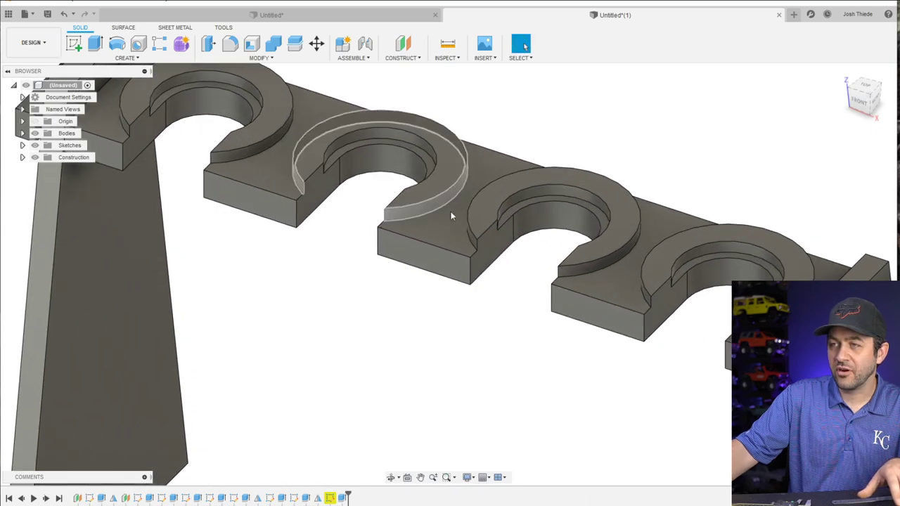
middle_drag(446, 242, 404, 320)
scroll(403, 321, down, 3)
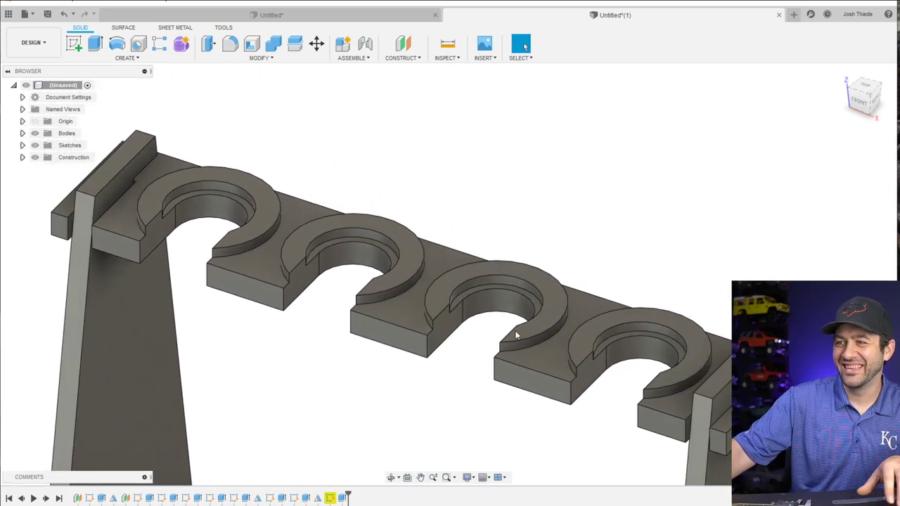
scroll(493, 344, down, 2)
shift+middle_drag(518, 359, 498, 360)
shift+middle_drag(592, 292, 439, 496)
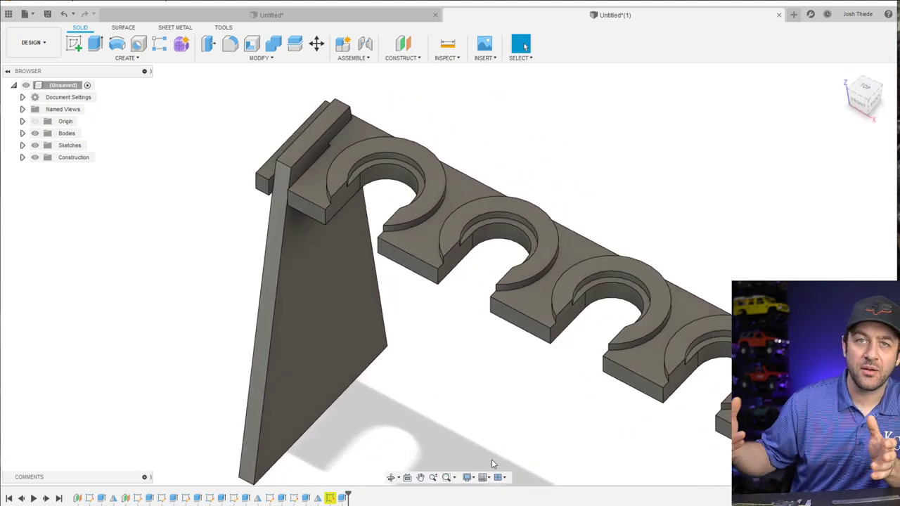
shift+middle_drag(363, 261, 414, 307)
click(380, 324)
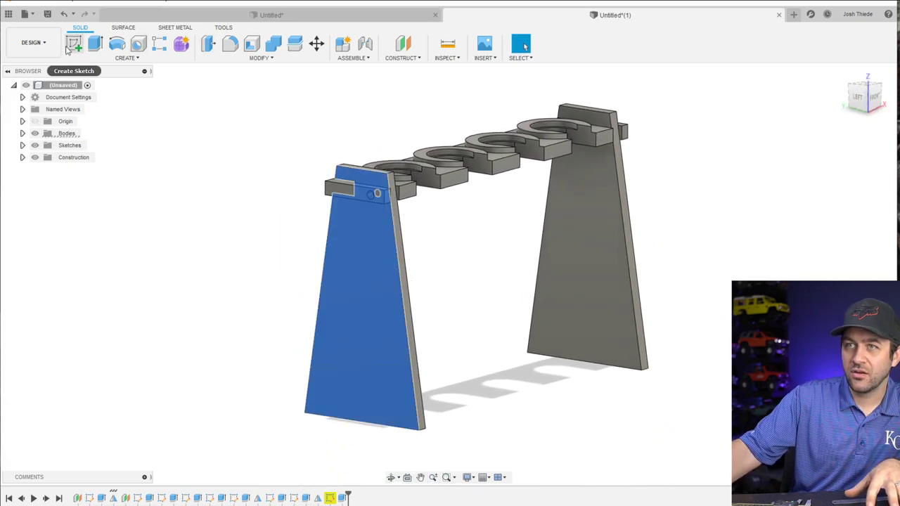
mouse_move(460, 302)
shift+middle_down()
mouse_move(440, 305)
mouse_move(372, 379)
mouse_move(367, 372)
mouse_move(442, 434)
shift+middle_up()
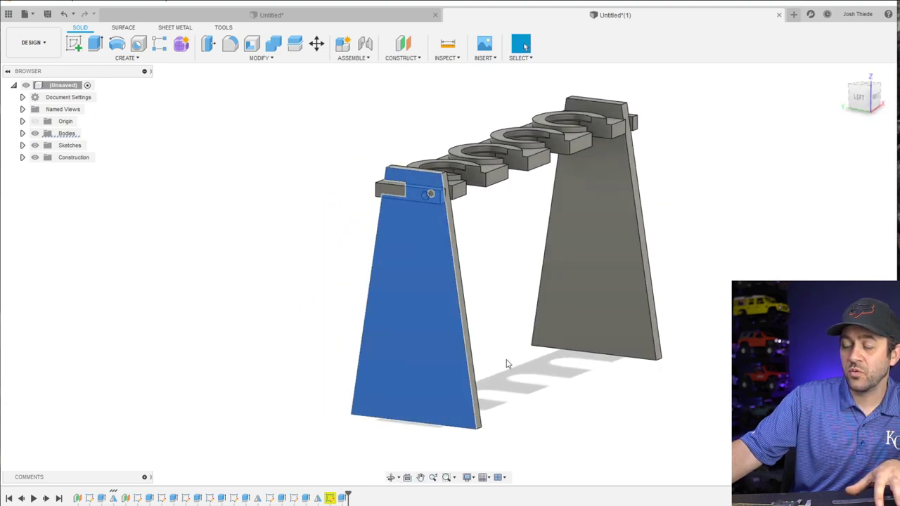
click(93, 44)
shift+middle_drag(504, 259, 640, 341)
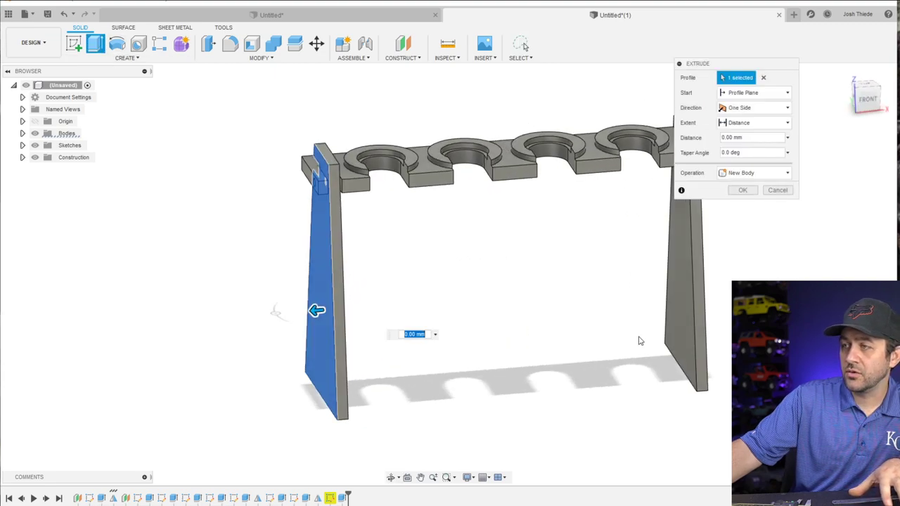
key(Escape)
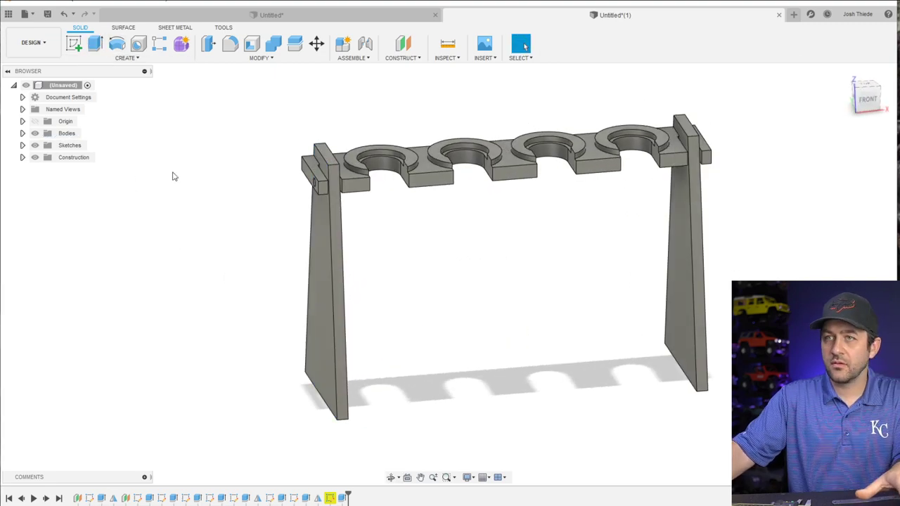
Start a sketch on the horizontal origin plane and draw a rectangle about 144 mm long around the stand's footprint, seen from below
click(74, 45)
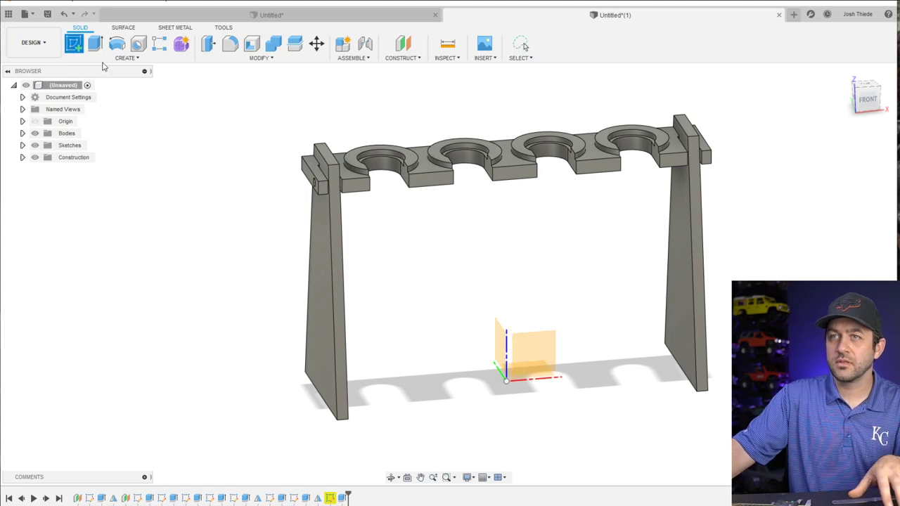
click(530, 380)
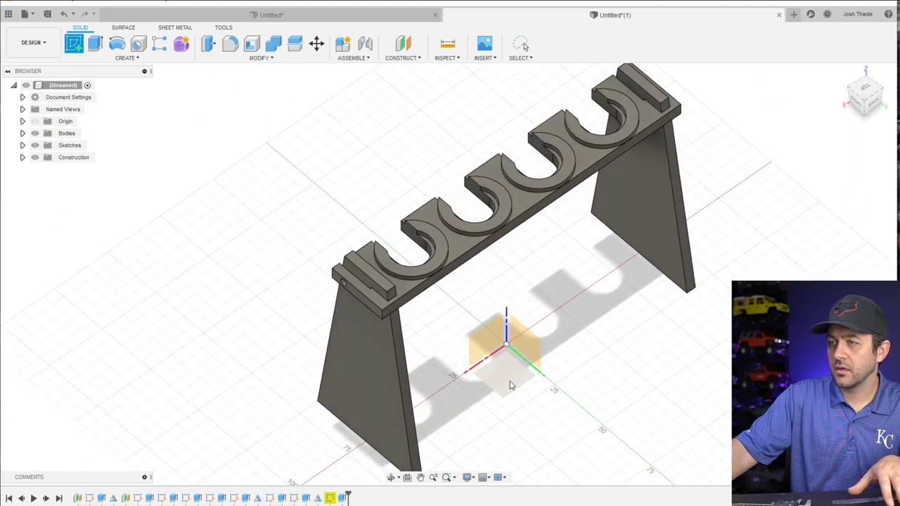
click(871, 104)
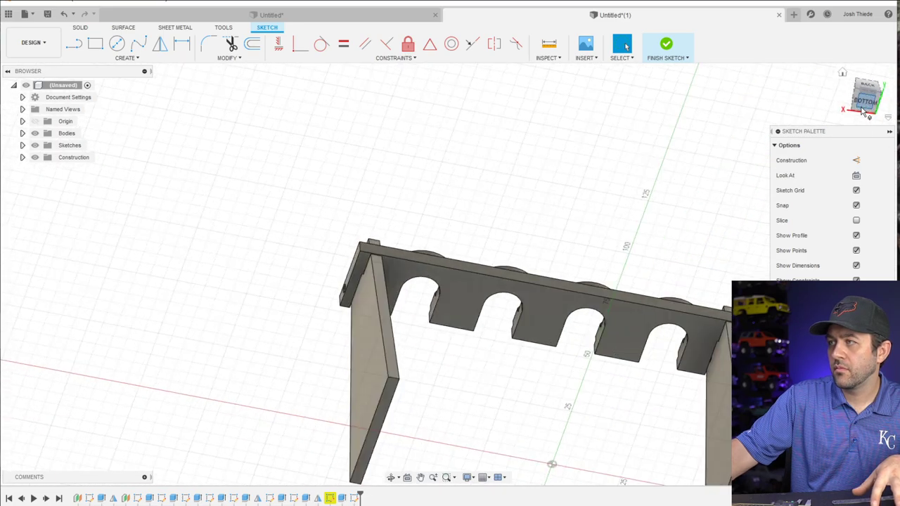
click(863, 109)
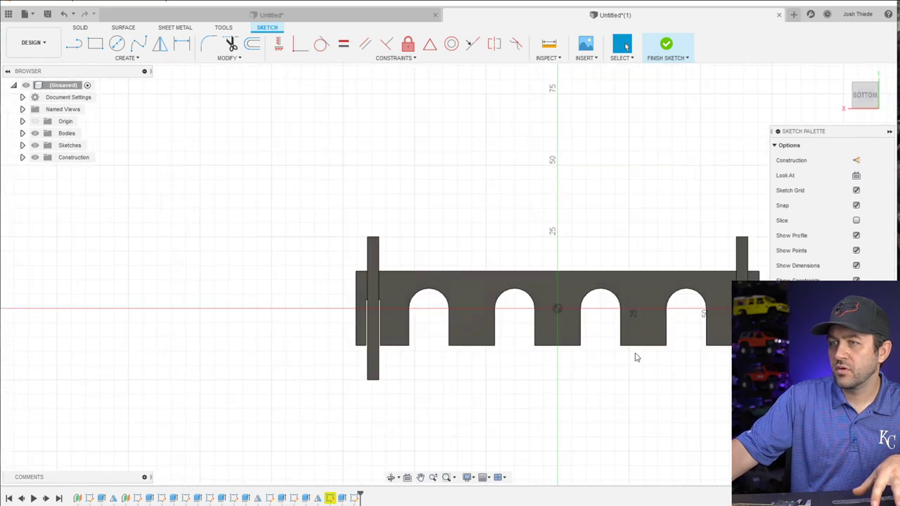
click(95, 44)
middle_drag(438, 247, 280, 184)
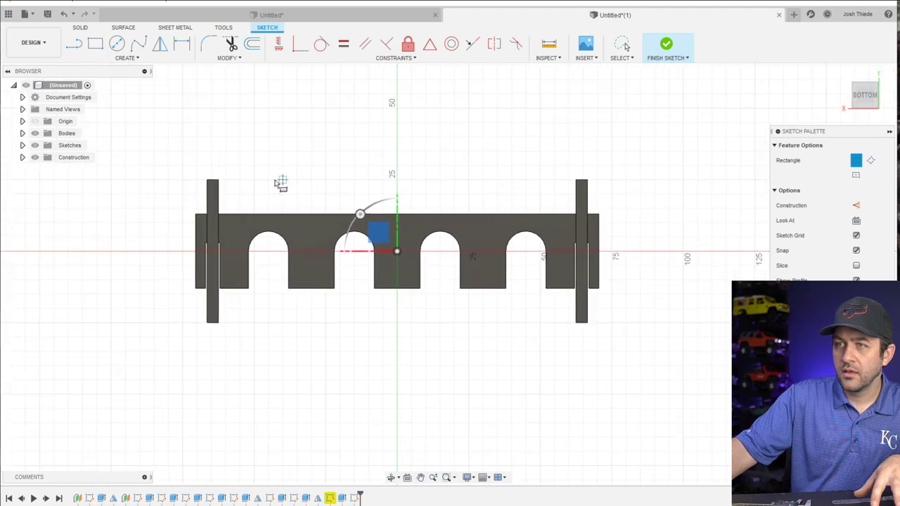
click(193, 172)
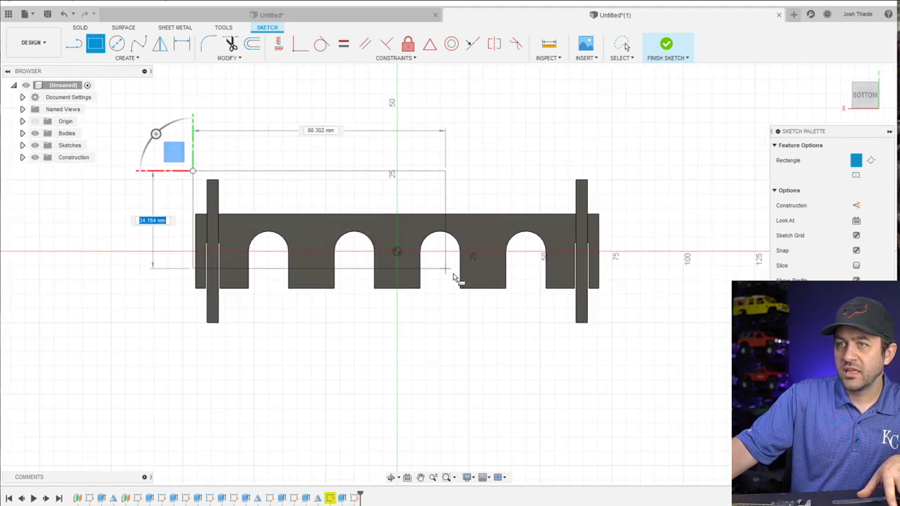
click(603, 336)
key(Escape)
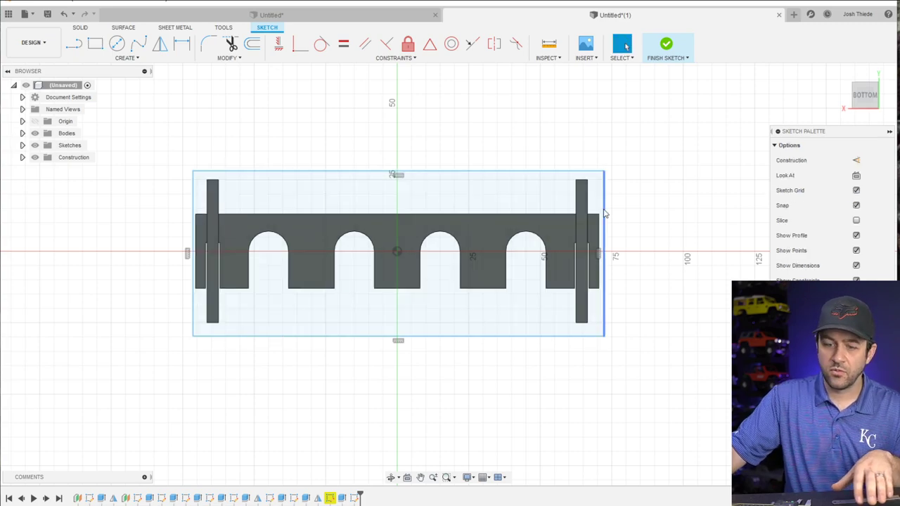
Dimension the gap between the rectangle's long edge and the nearby end of the side plate to 4 mm
scroll(580, 217, up, 3)
key(d)
click(581, 143)
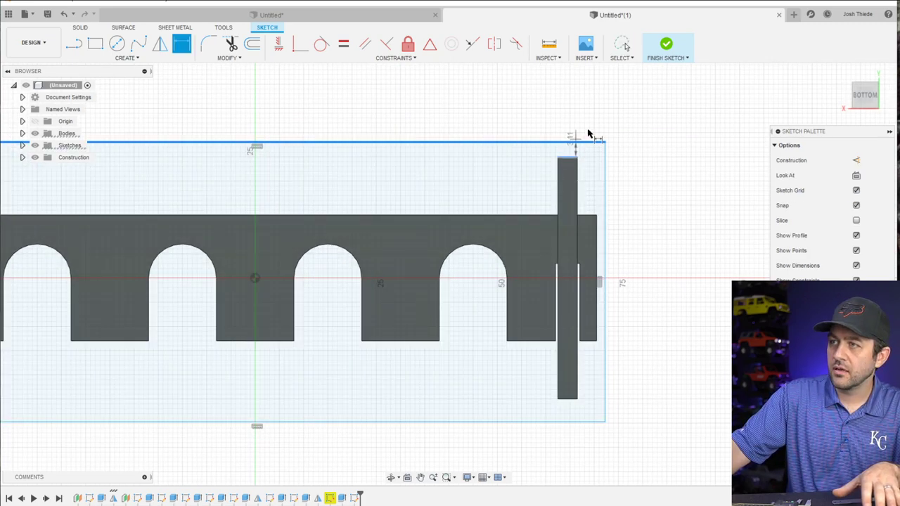
click(595, 113)
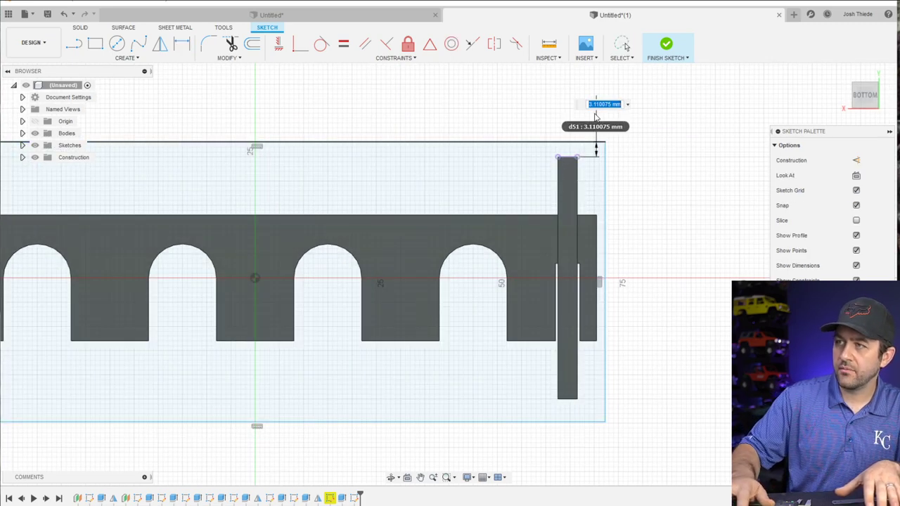
text(4)
key(Return)
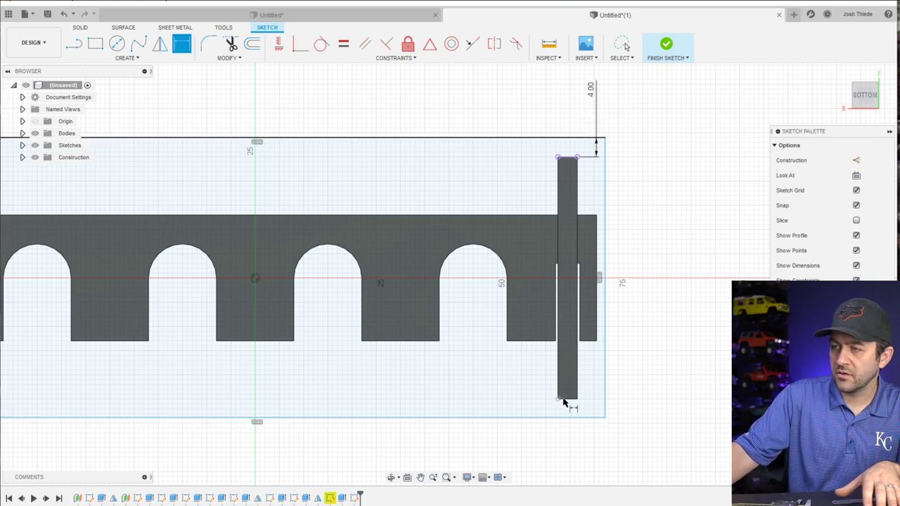
key(Escape)
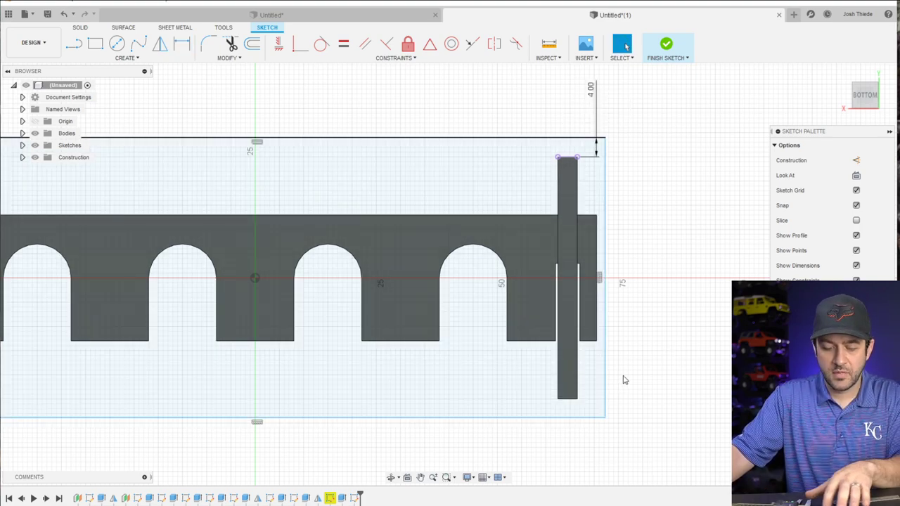
Draw a lengthwise construction line through the rectangle, joining the midpoints of its two short edges
key(l)
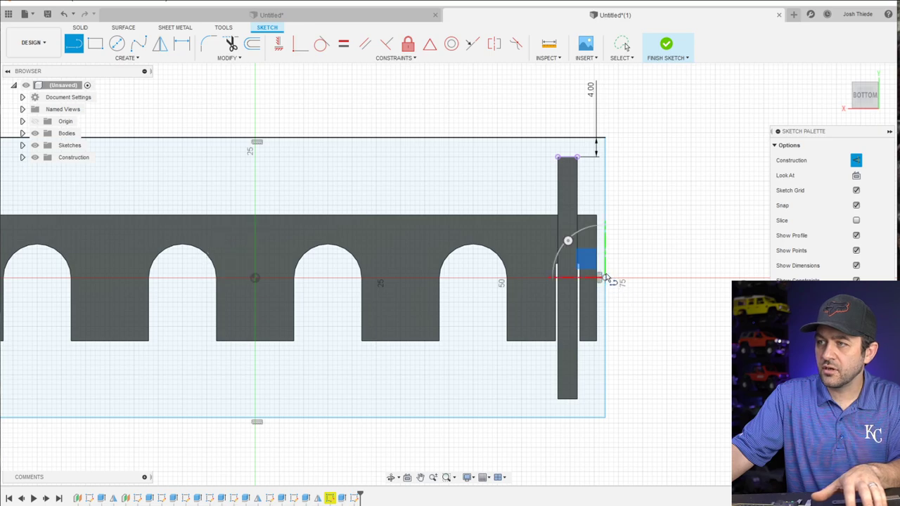
click(604, 278)
scroll(382, 298, down, 3)
scroll(251, 281, up, 3)
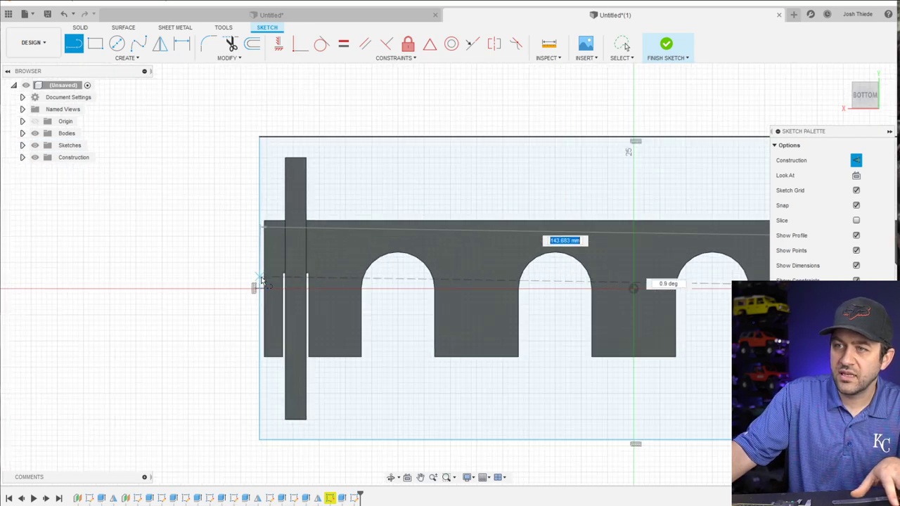
scroll(260, 285, up, 2)
click(255, 292)
scroll(253, 291, down, 4)
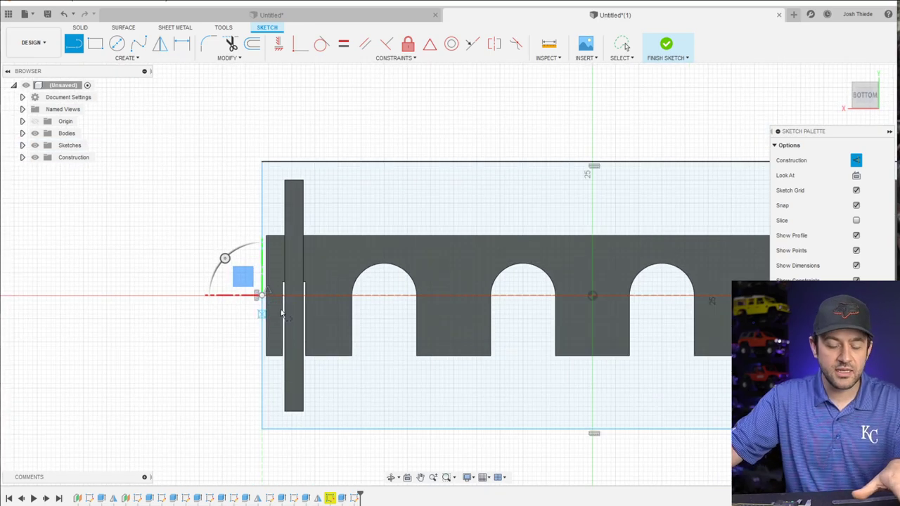
key(Escape)
Constrain the construction line's midpoint to the sketch origin so the rectangle is centred
click(445, 300)
scroll(482, 305, up, 3)
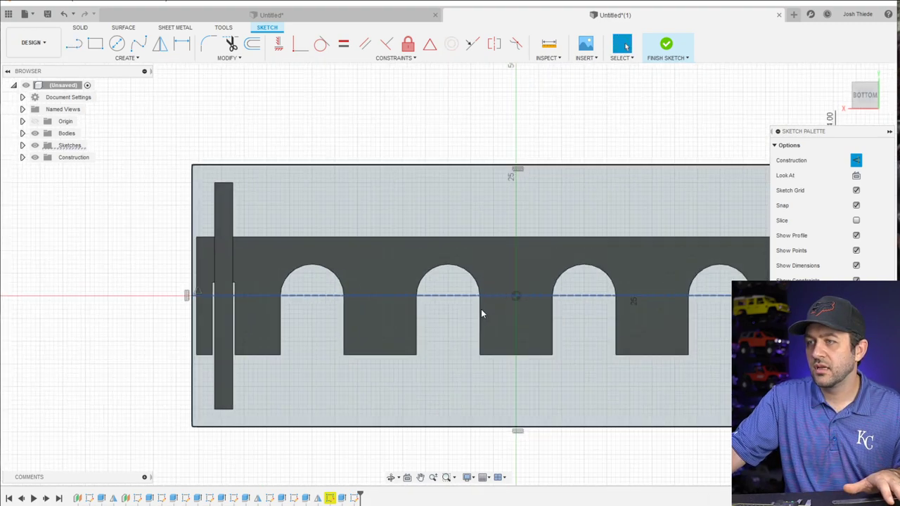
click(429, 45)
scroll(492, 270, down, 3)
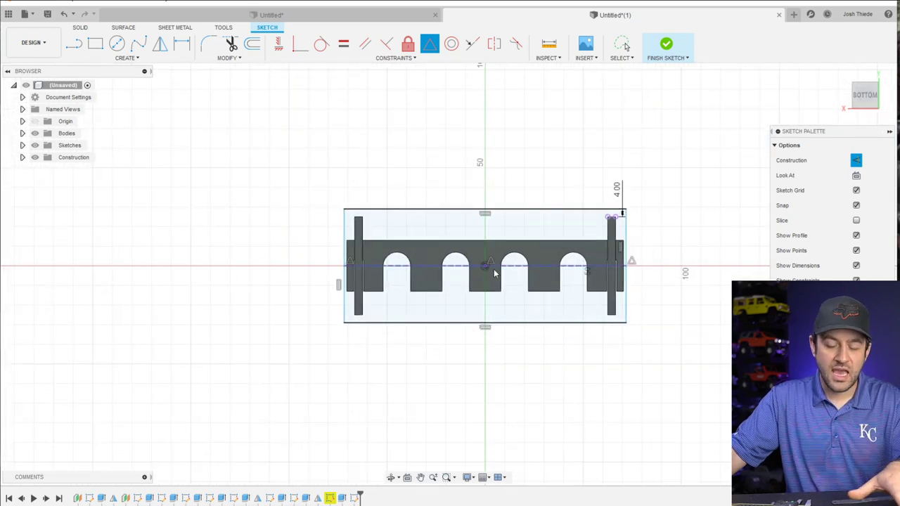
key(Escape)
scroll(554, 280, up, 2)
scroll(630, 299, up, 2)
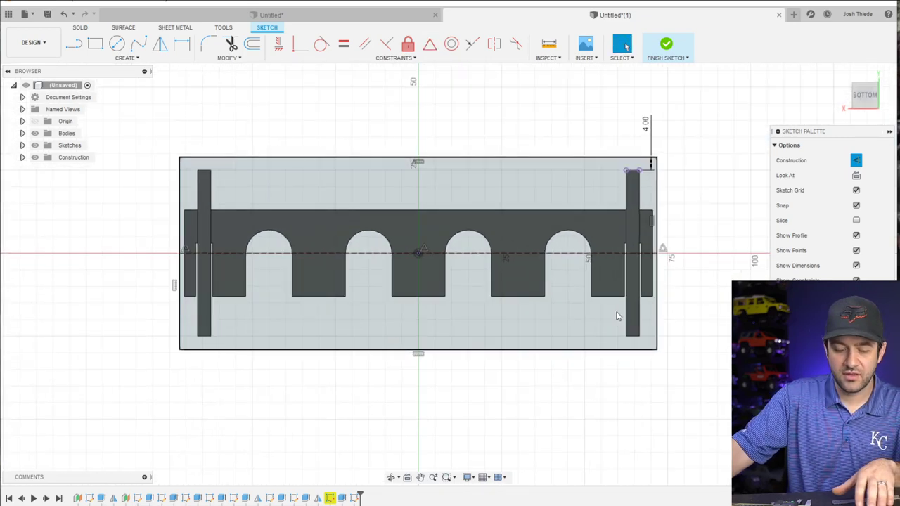
key(d)
scroll(641, 181, up, 2)
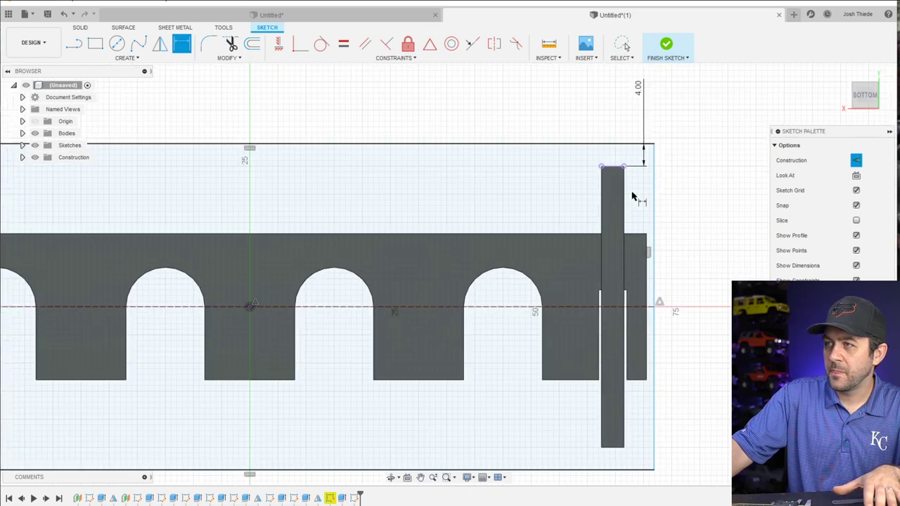
key(Escape)
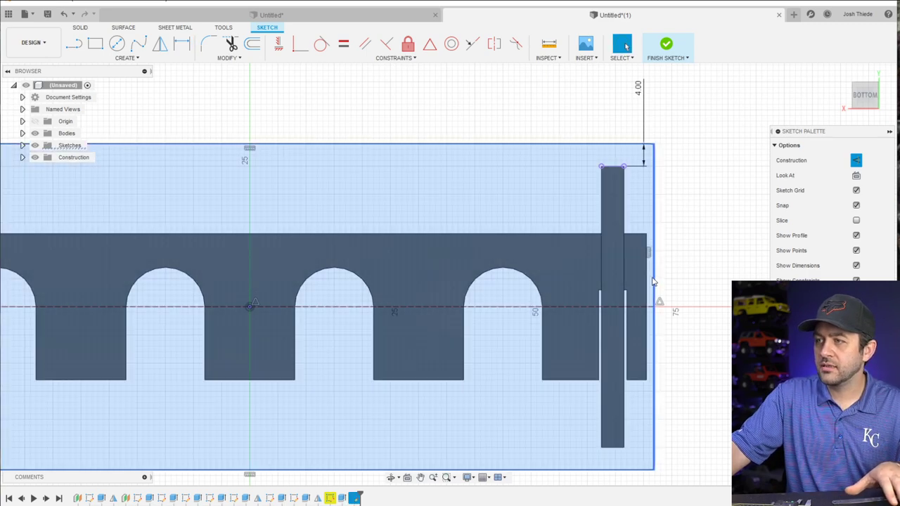
click(684, 292)
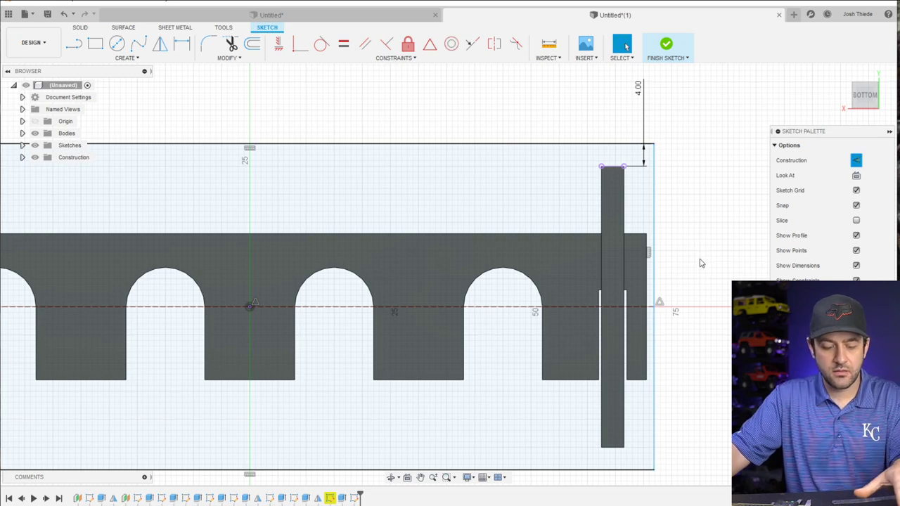
Dimension the gap between the side plate's outer face and the rectangle's short edge, and set it to 4 mm
key(d)
click(624, 265)
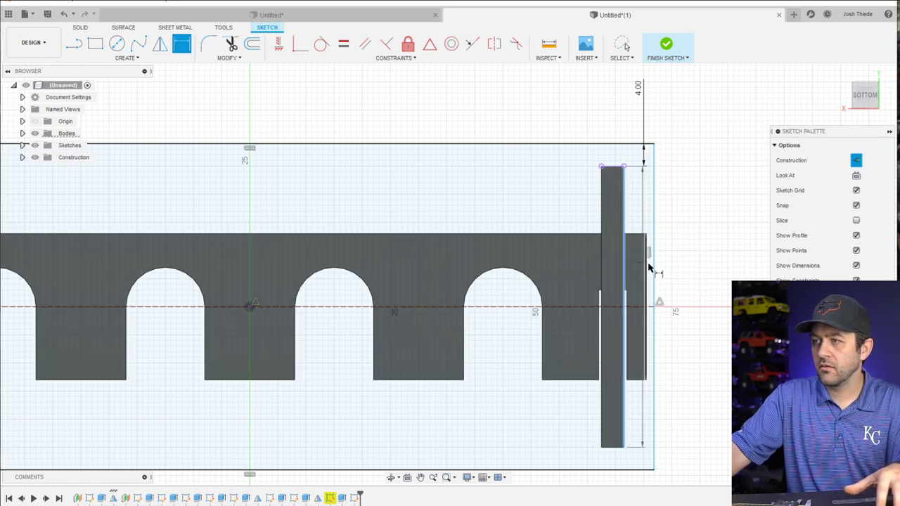
click(649, 269)
click(520, 268)
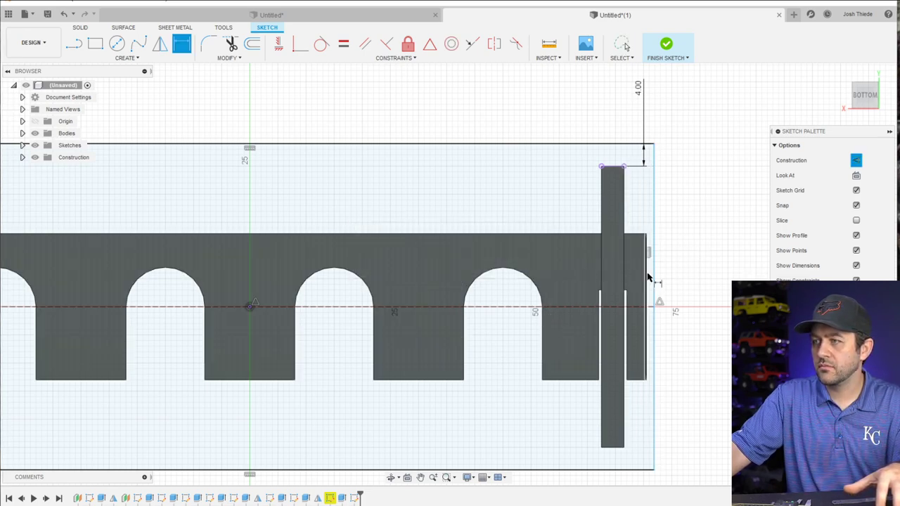
click(625, 202)
key(Escape)
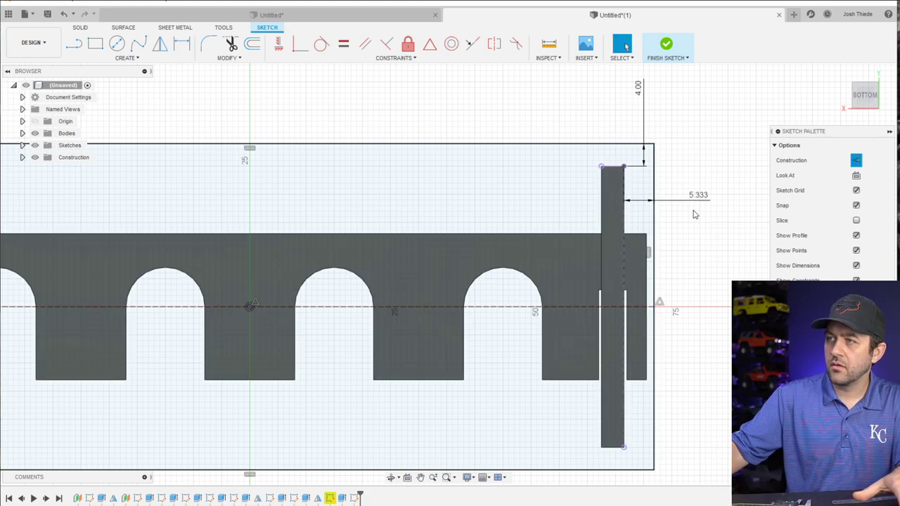
click(693, 204)
text(4)
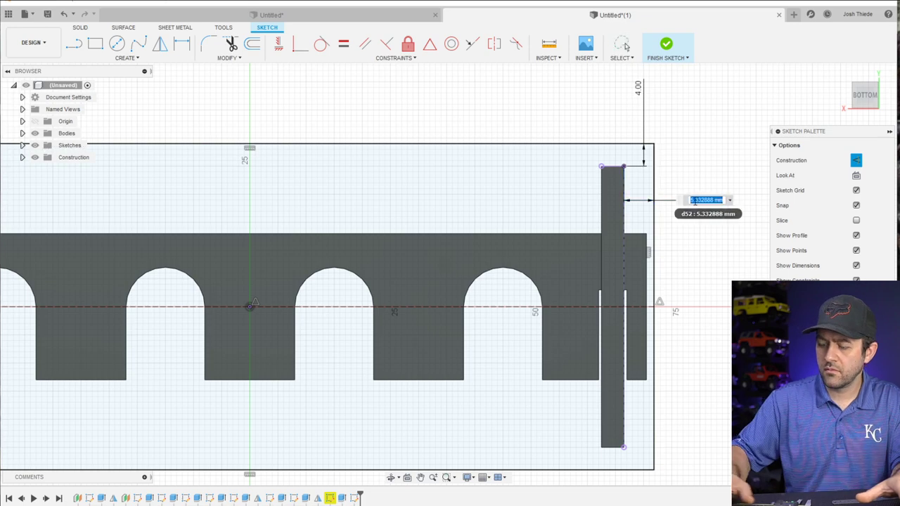
key(Return)
Draw a narrow rectangle with slight clearance around the base of the side plate that has no dimensions
scroll(664, 211, down, 5)
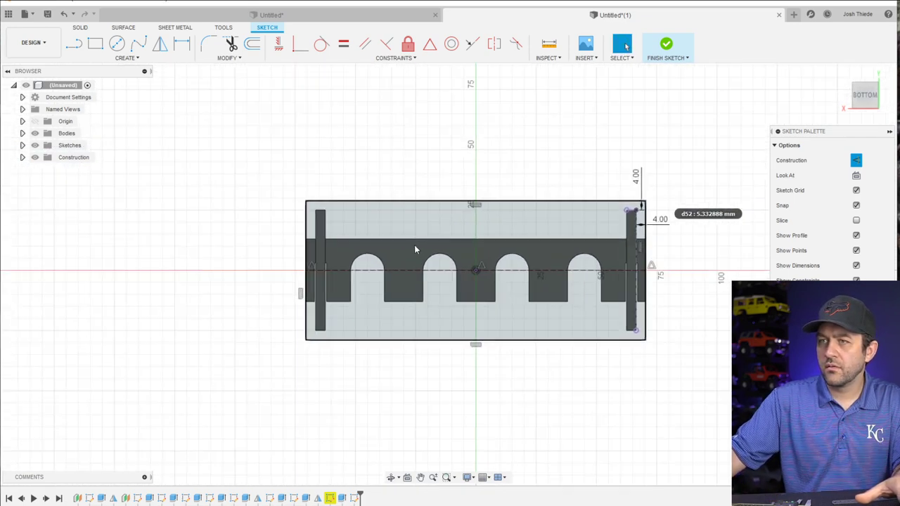
scroll(416, 249, up, 2)
scroll(322, 247, up, 3)
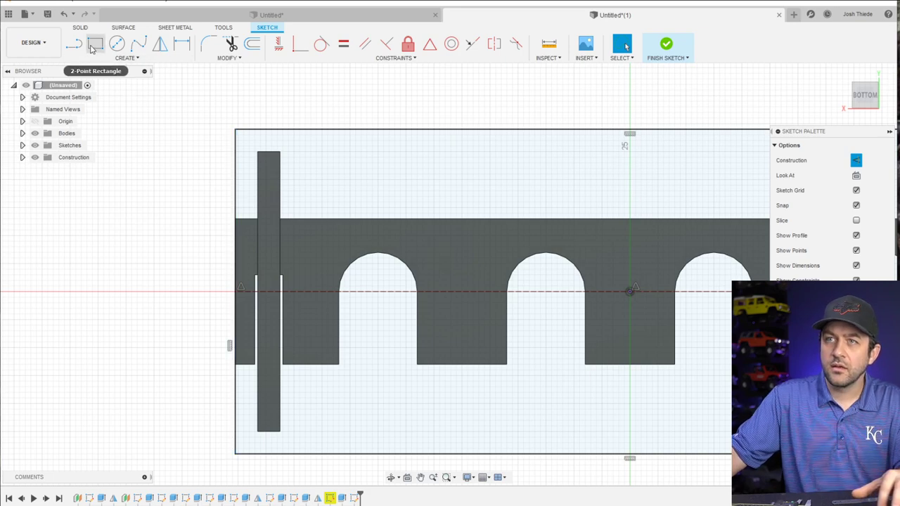
click(95, 44)
scroll(270, 154, up, 2)
click(242, 147)
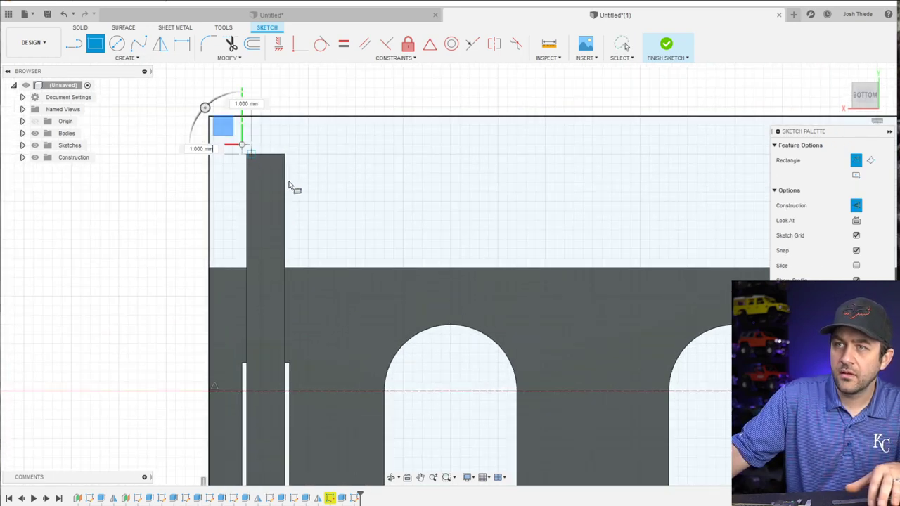
scroll(295, 211, down, 5)
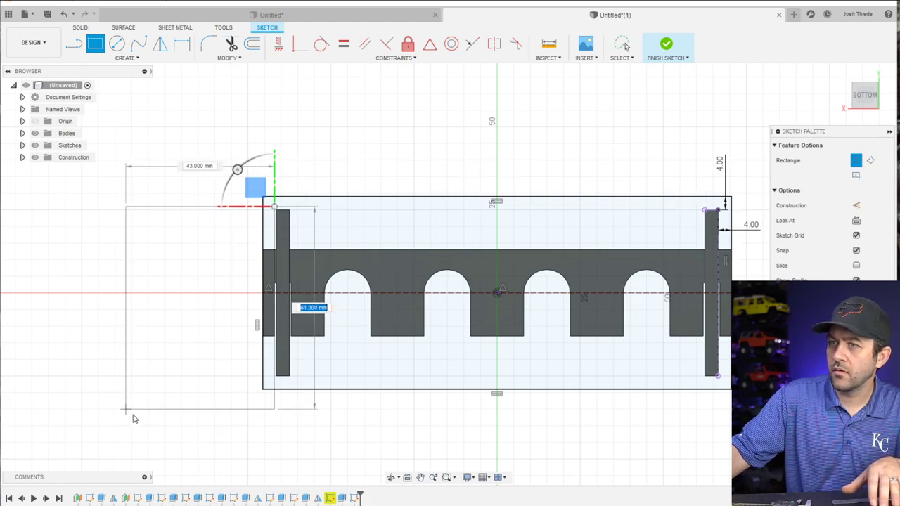
scroll(134, 411, up, 3)
scroll(362, 348, up, 2)
click(384, 365)
scroll(390, 371, down, 5)
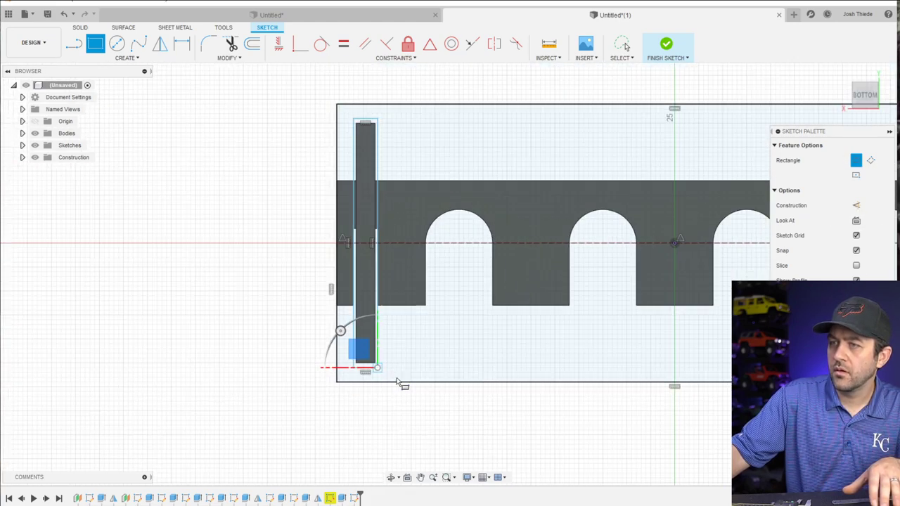
Draw a matching clearance rectangle about 5 mm by 52 mm around the base of the other side plate
scroll(685, 288, up, 2)
middle_drag(680, 280, 538, 265)
scroll(636, 228, up, 5)
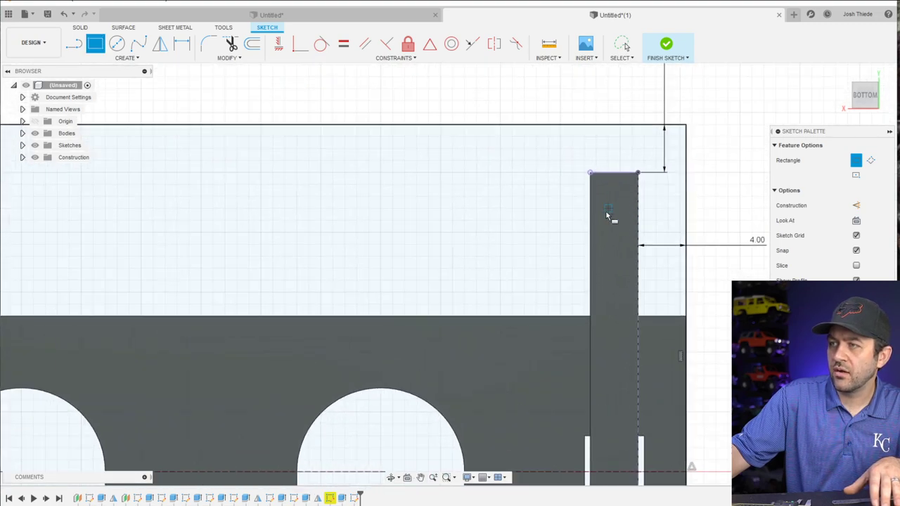
click(584, 168)
scroll(611, 263, down, 3)
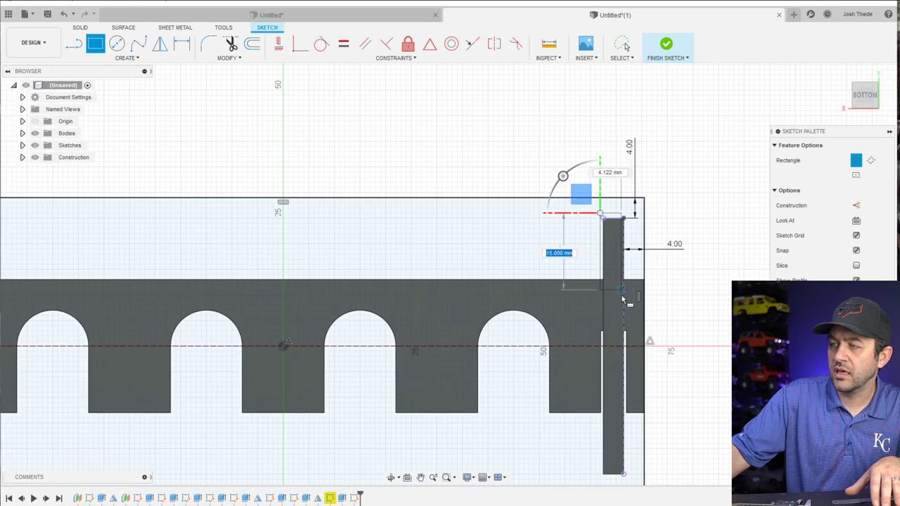
scroll(612, 278, up, 2)
scroll(626, 478, up, 4)
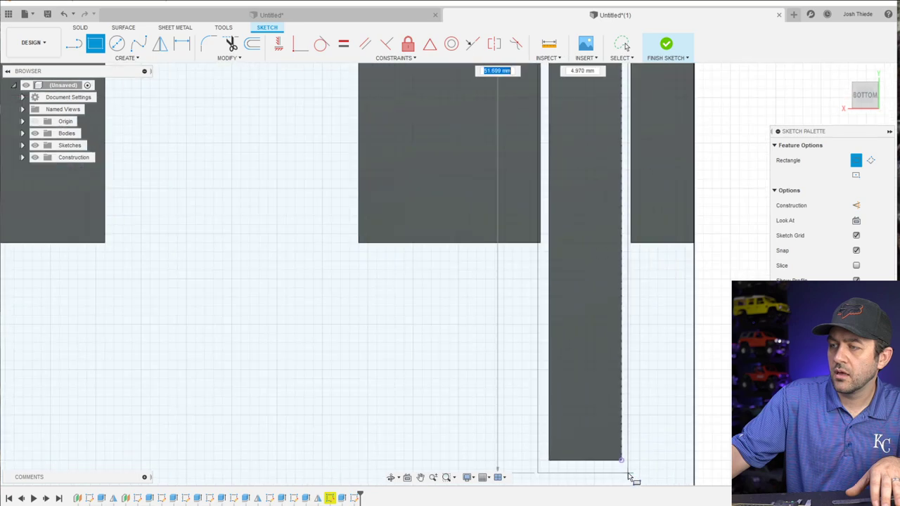
click(630, 469)
key(Escape)
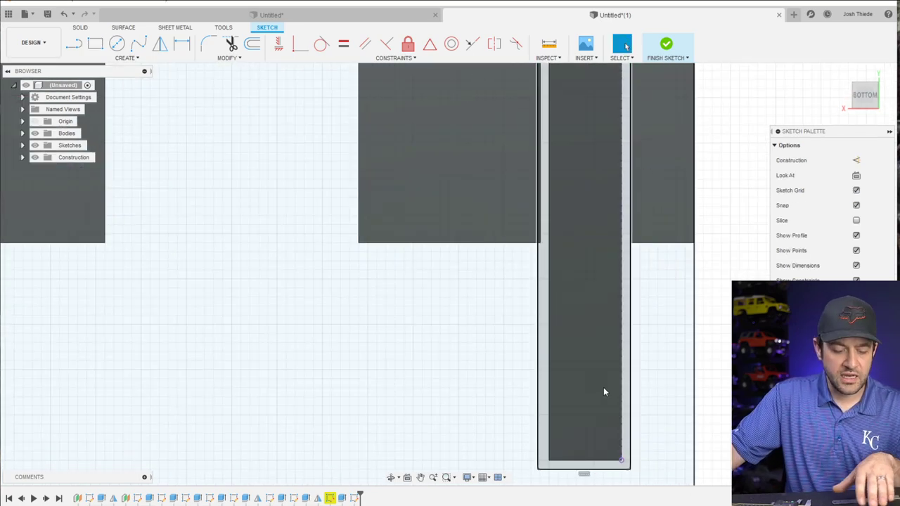
Dimension the gap between the fixed side plate's outer face and its clearance rectangle's outer long edge, and set it to 0.25 mm
scroll(611, 386, up, 3)
scroll(613, 390, down, 4)
middle_drag(640, 399, 612, 288)
scroll(583, 316, up, 3)
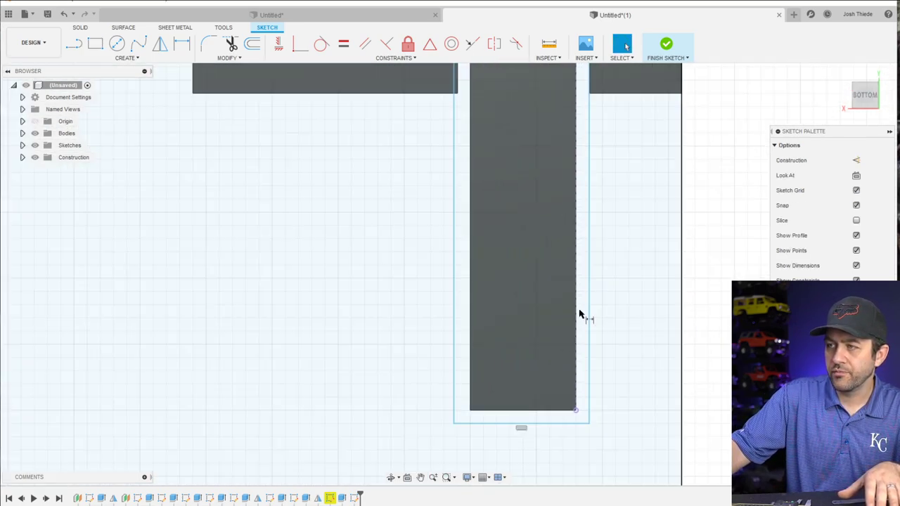
key(d)
click(576, 328)
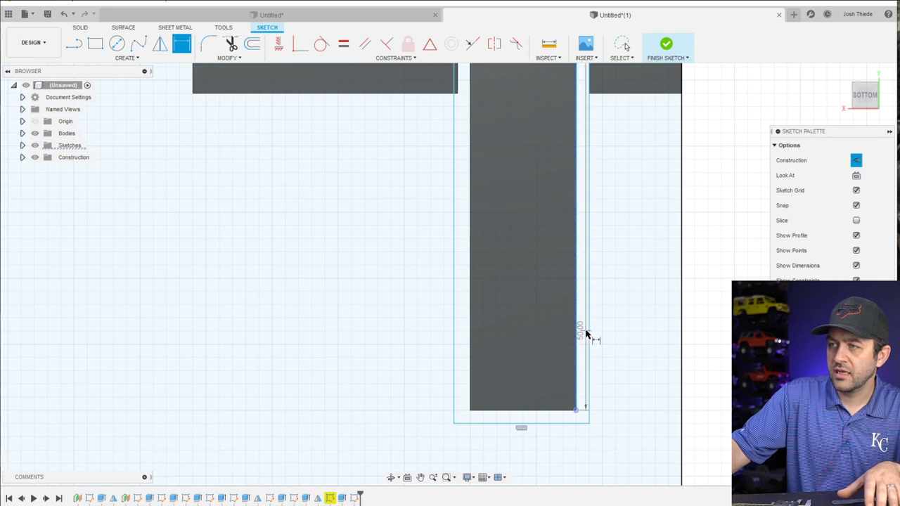
click(586, 335)
scroll(657, 365, down, 2)
click(719, 375)
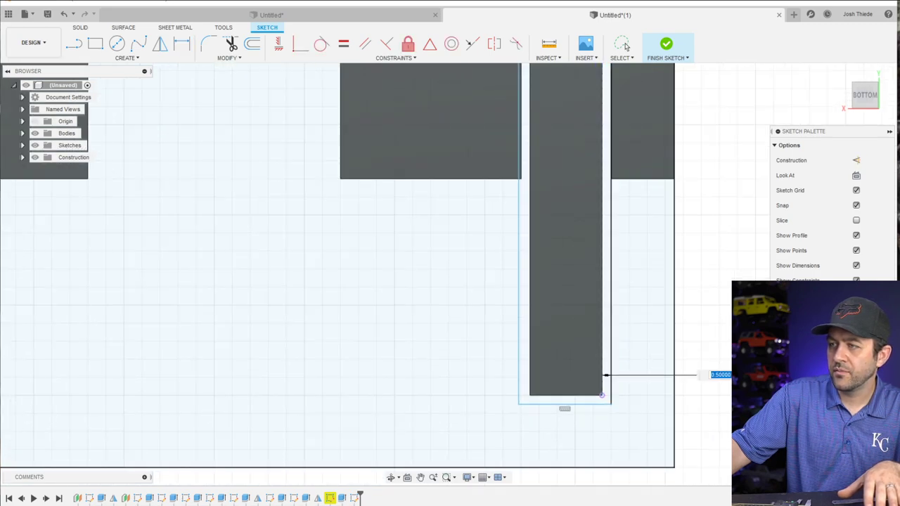
text(0.25)
key(Return)
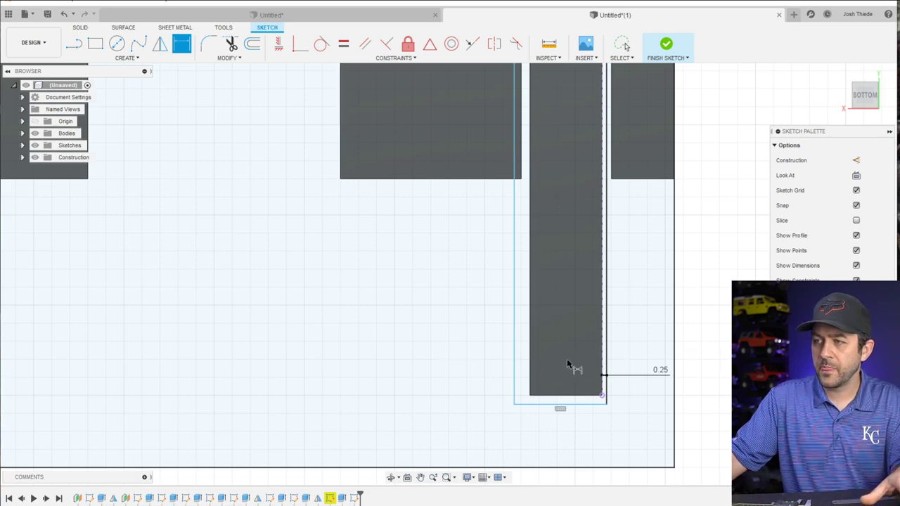
Set the gap between the same side plate's inner face and the clearance rectangle's inner long edge to 0.25 mm
scroll(568, 364, down, 3)
scroll(555, 380, up, 3)
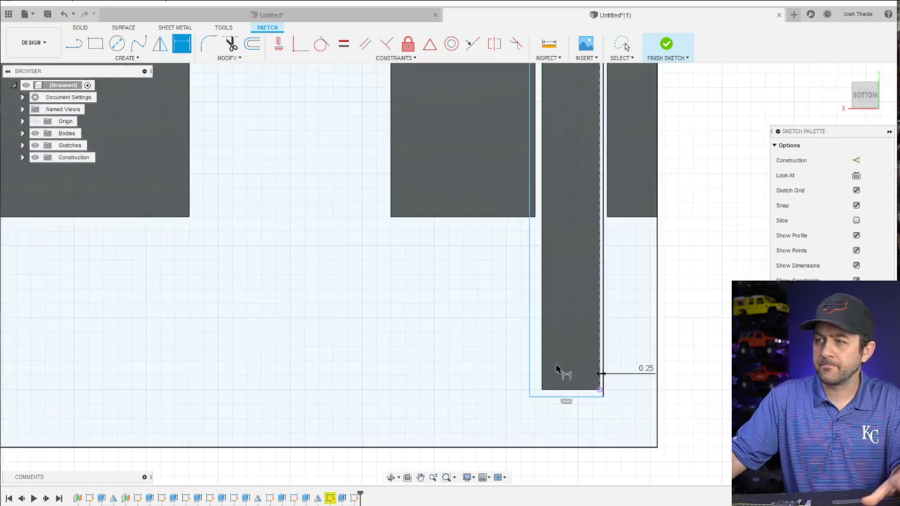
click(511, 397)
click(537, 382)
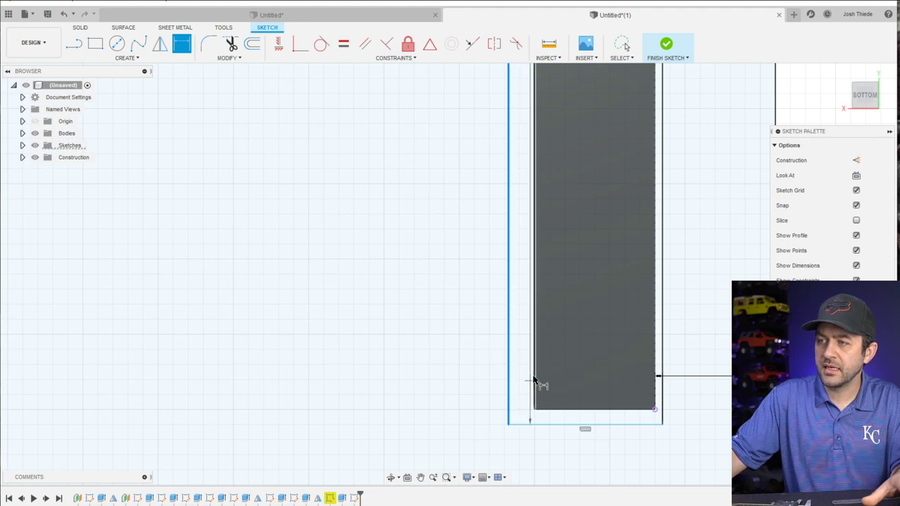
click(456, 371)
text(0.25)
key(Return)
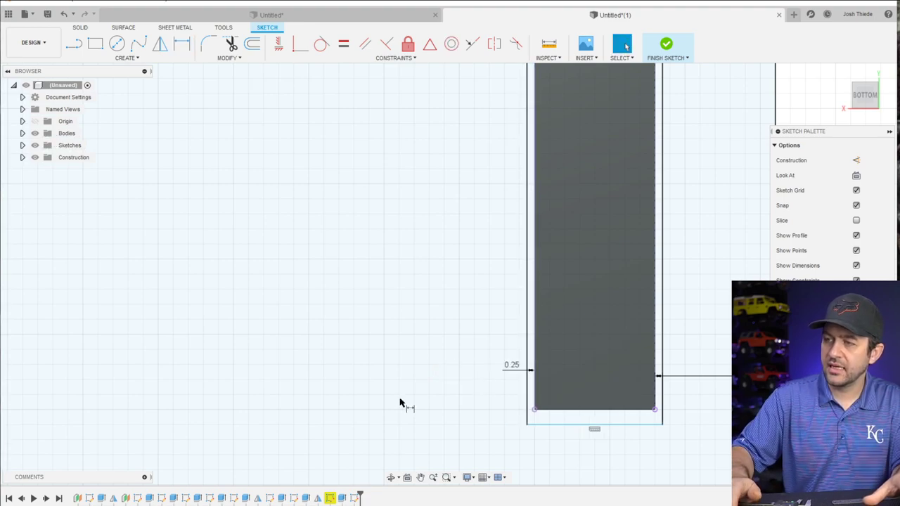
click(611, 416)
key(Escape)
scroll(550, 373, down, 5)
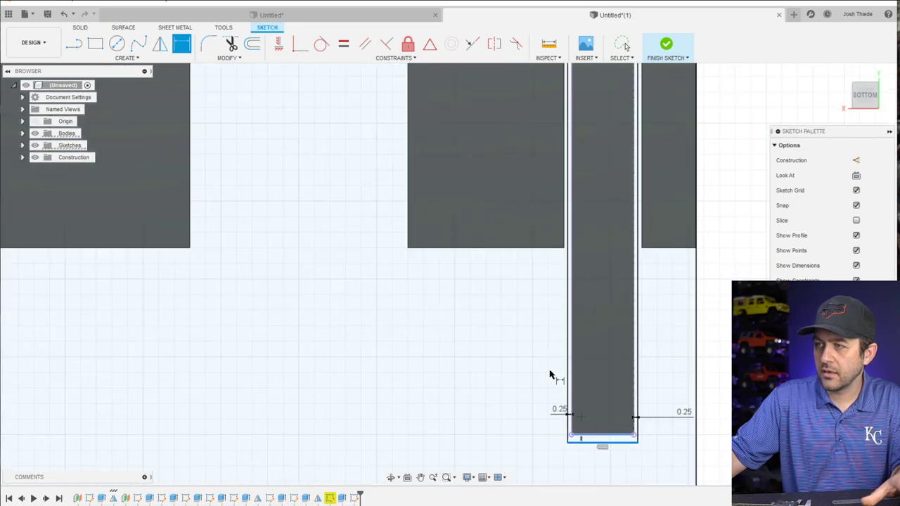
Draw a construction line connecting the inner long edges of the two clearance rectangles
key(l)
scroll(580, 141, up, 3)
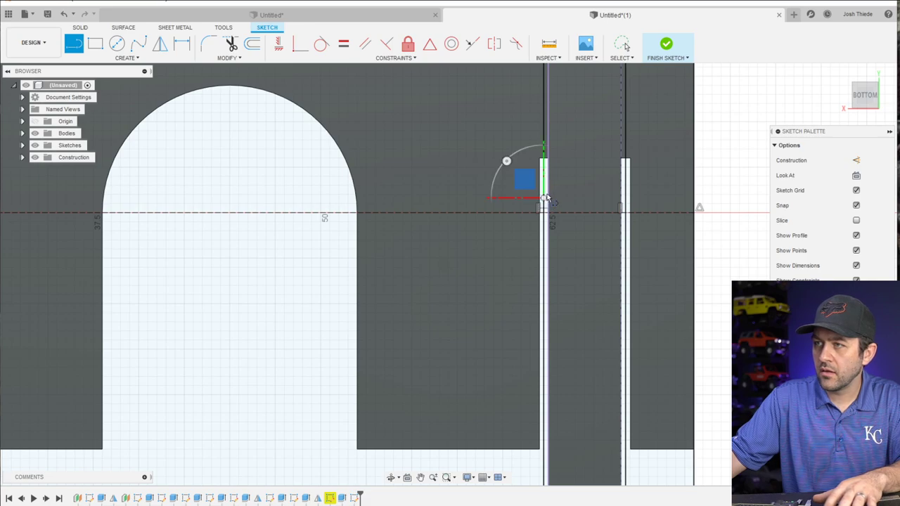
scroll(547, 198, down, 6)
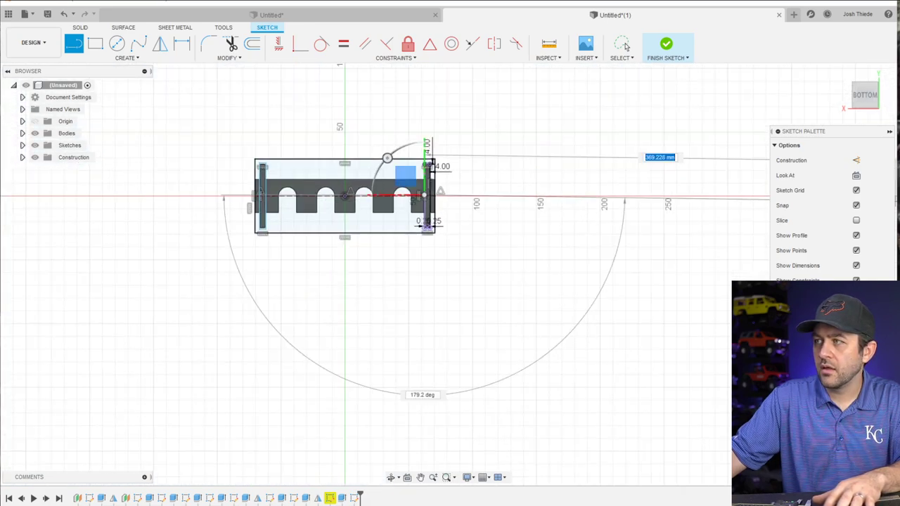
key(x)
scroll(261, 231, up, 5)
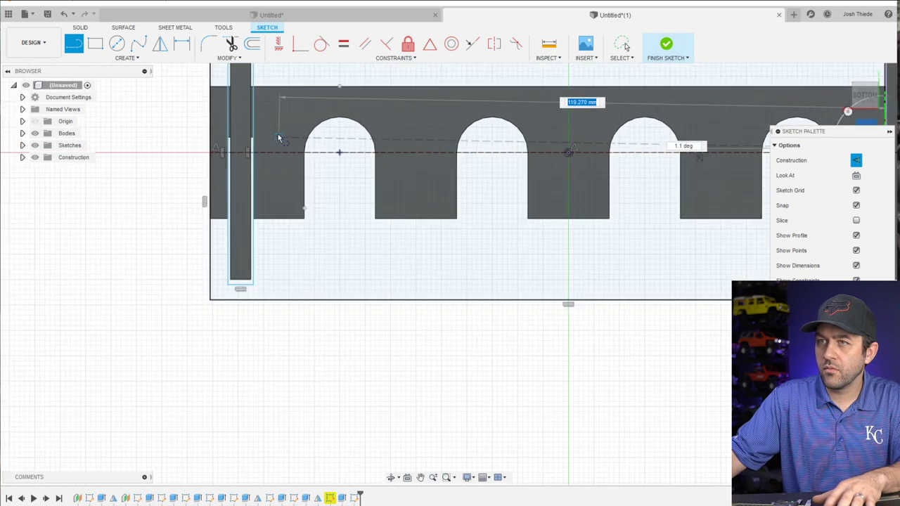
scroll(239, 147, up, 5)
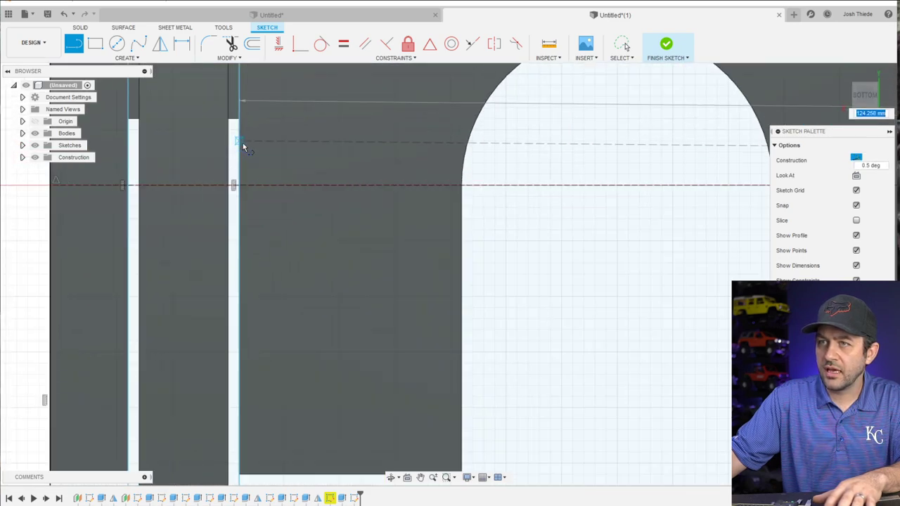
click(242, 144)
key(Escape)
scroll(243, 152, down, 3)
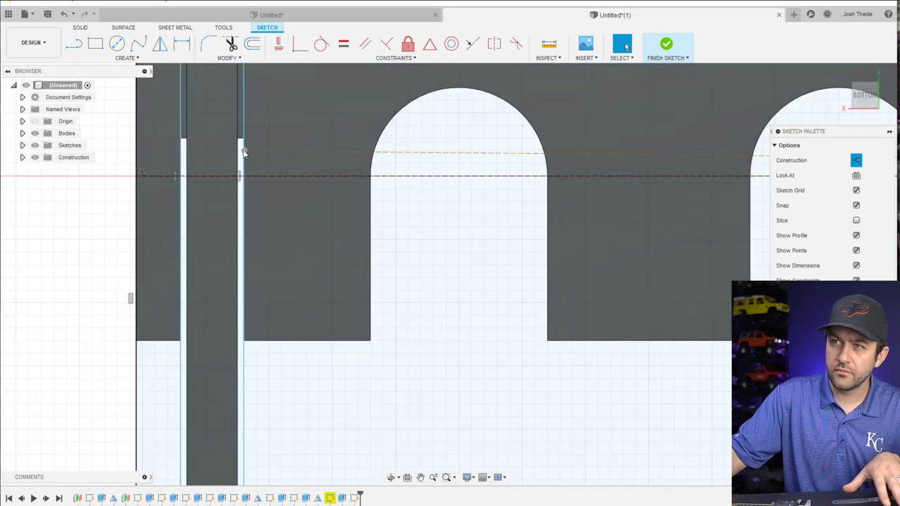
Constrain each end of the construction line to the midpoint of the inner long edge it touches
click(244, 148)
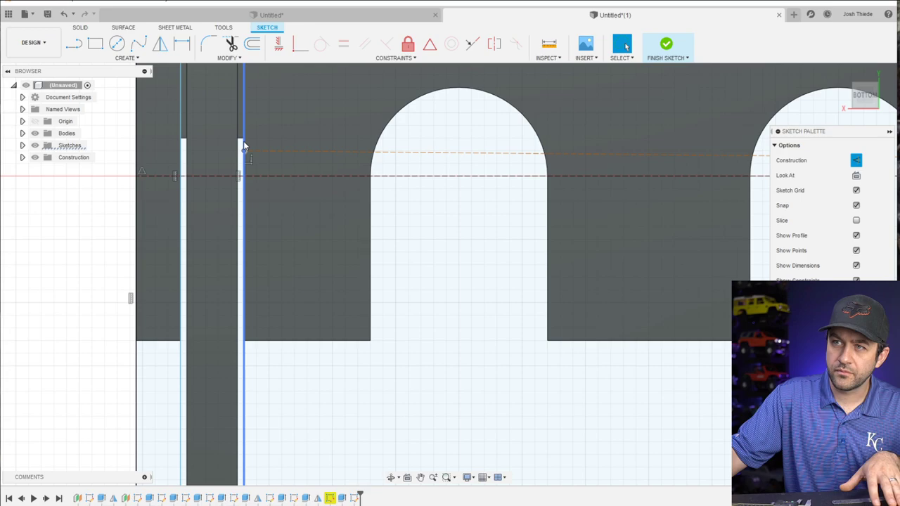
click(429, 44)
scroll(338, 203, down, 5)
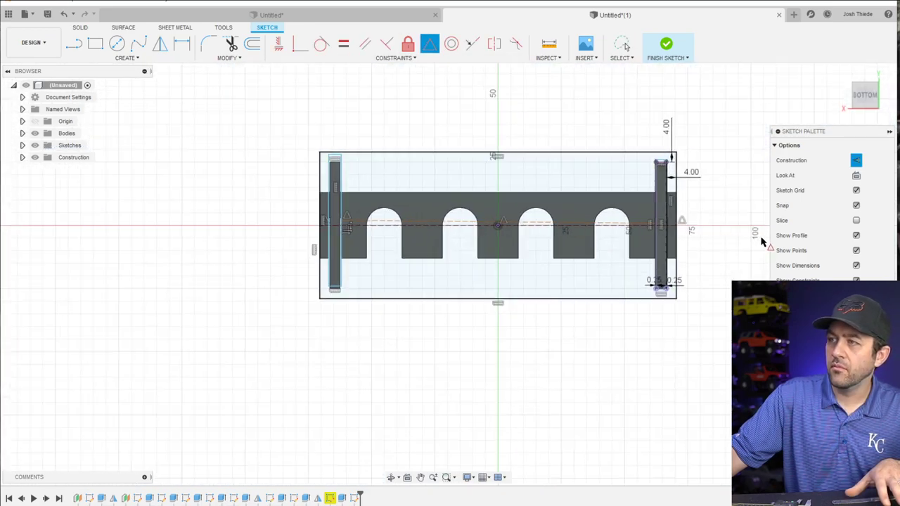
scroll(633, 223, up, 5)
click(627, 222)
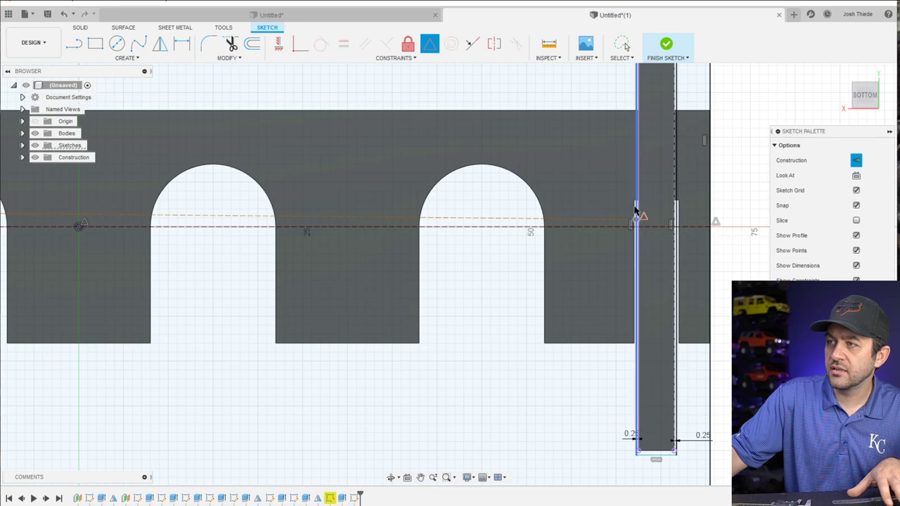
click(634, 91)
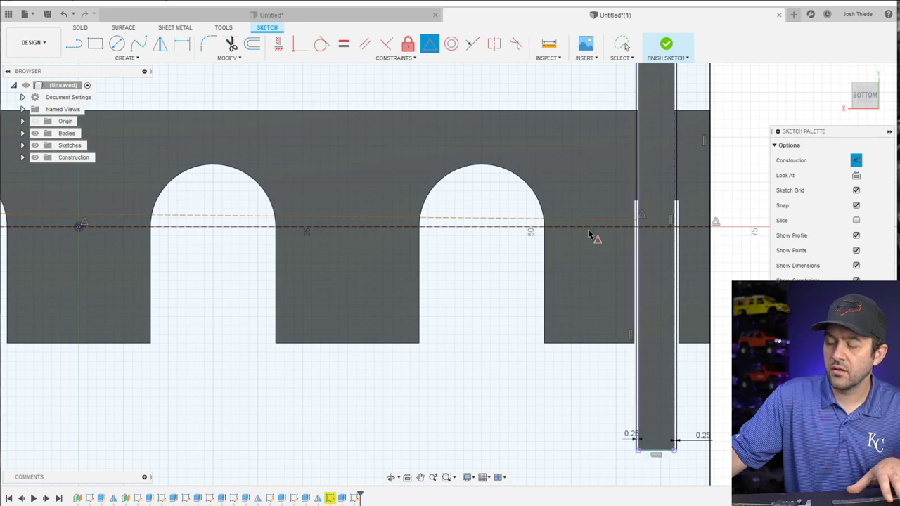
scroll(573, 246, down, 2)
Constrain the midpoint of the construction line between the clearance rectangles to the sketch origin
key(Escape)
click(383, 226)
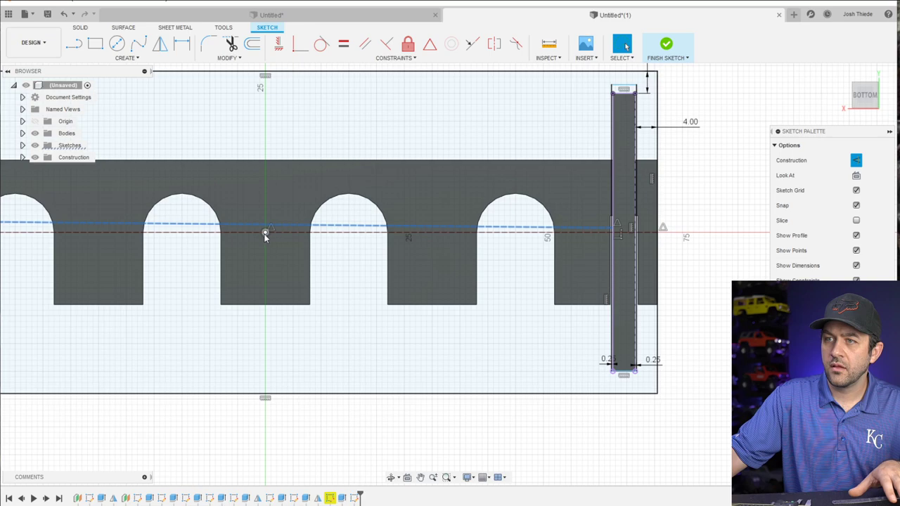
click(265, 233)
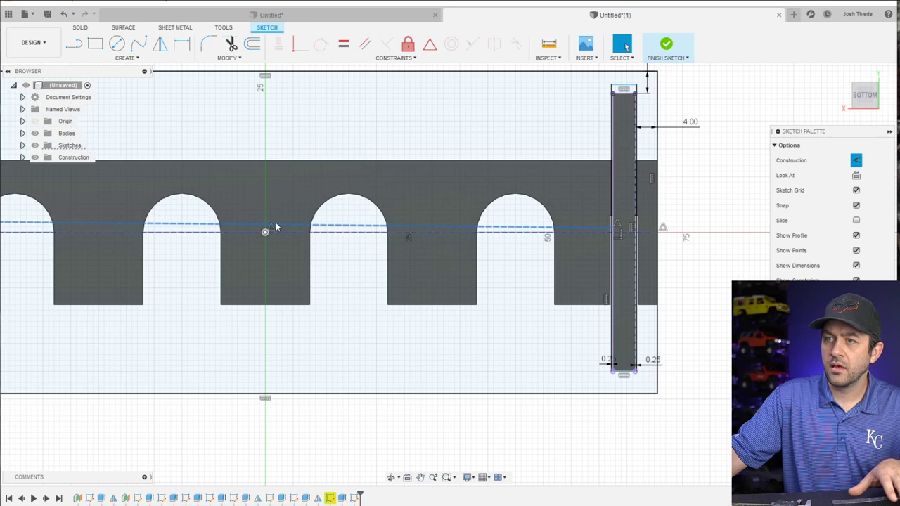
click(430, 44)
scroll(528, 189, down, 3)
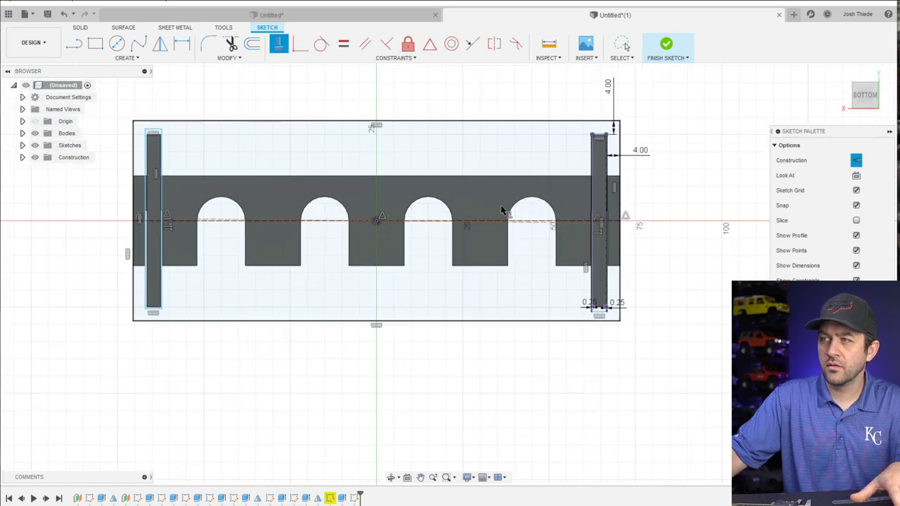
scroll(476, 201, up, 4)
key(Escape)
Dimension the gap between the side plate's lower end and the clearance rectangle's short edge, and set it to 0.25 mm
scroll(720, 411, up, 3)
scroll(720, 412, up, 2)
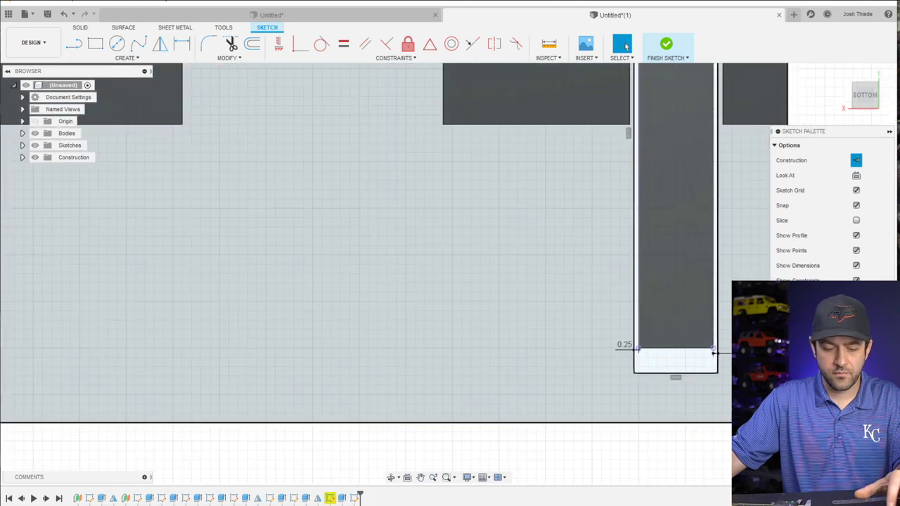
key(r)
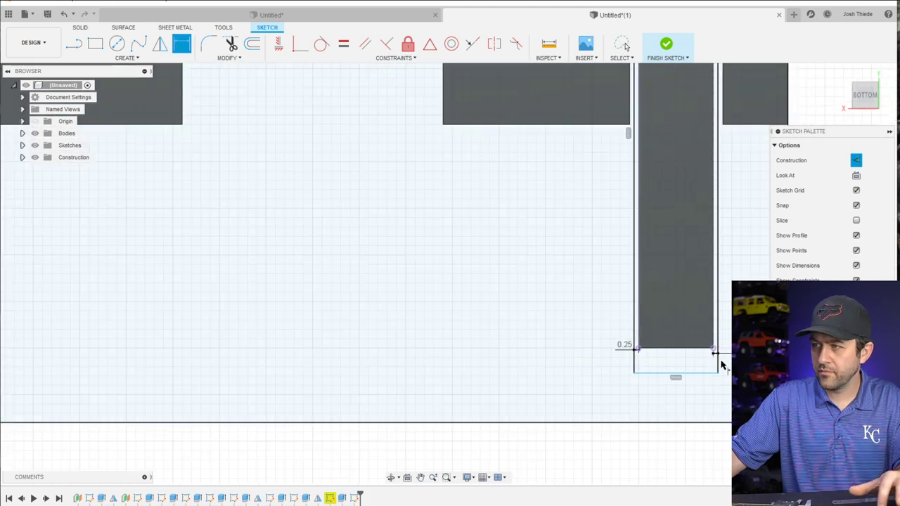
click(694, 391)
text(.25)
key(Return)
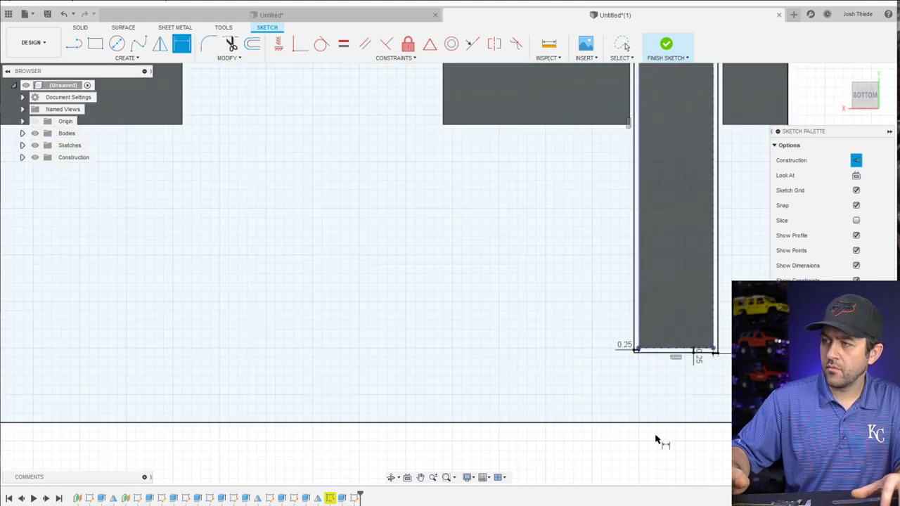
Apply an Equal constraint to the inner long edges of the two clearance rectangles
scroll(656, 380, down, 6)
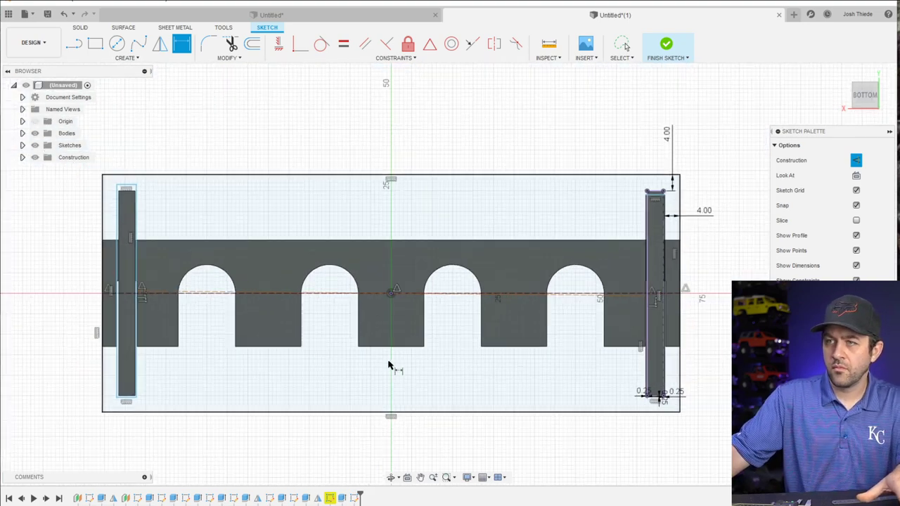
scroll(390, 364, down, 1)
key(Escape)
scroll(592, 227, up, 2)
click(606, 240)
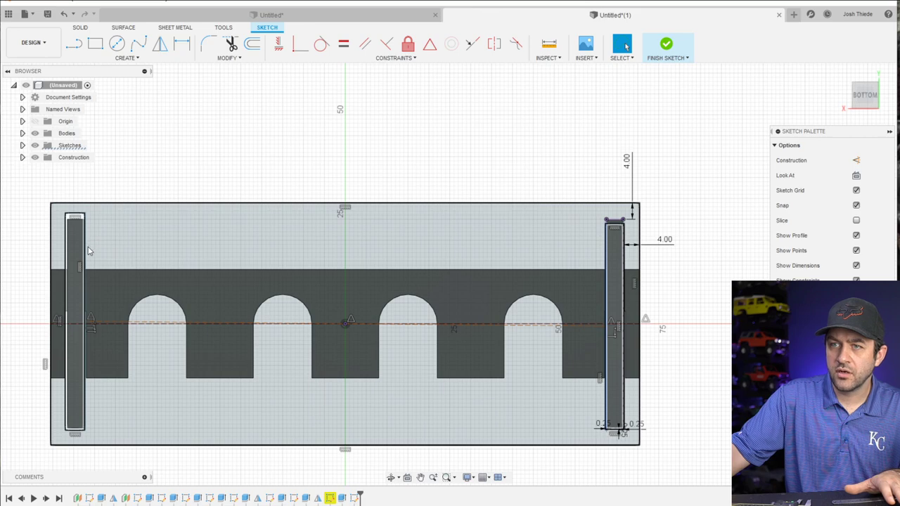
click(110, 250)
click(242, 177)
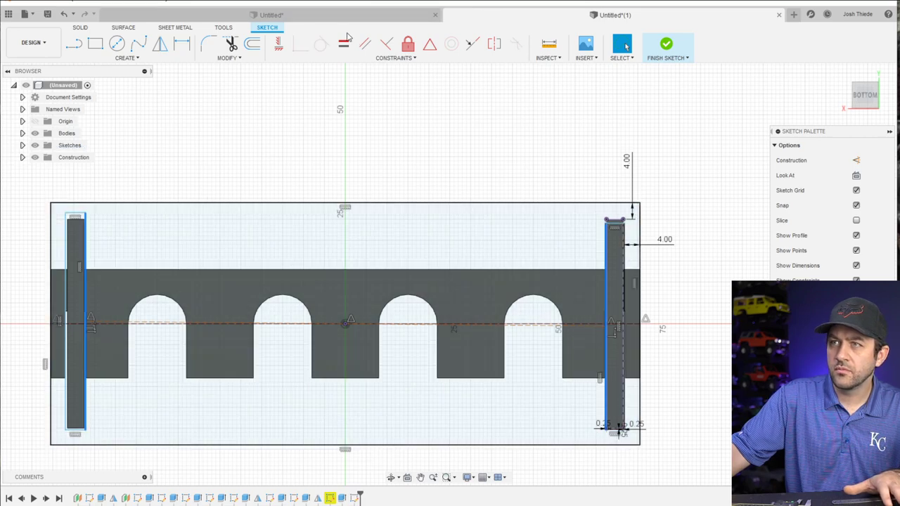
click(343, 42)
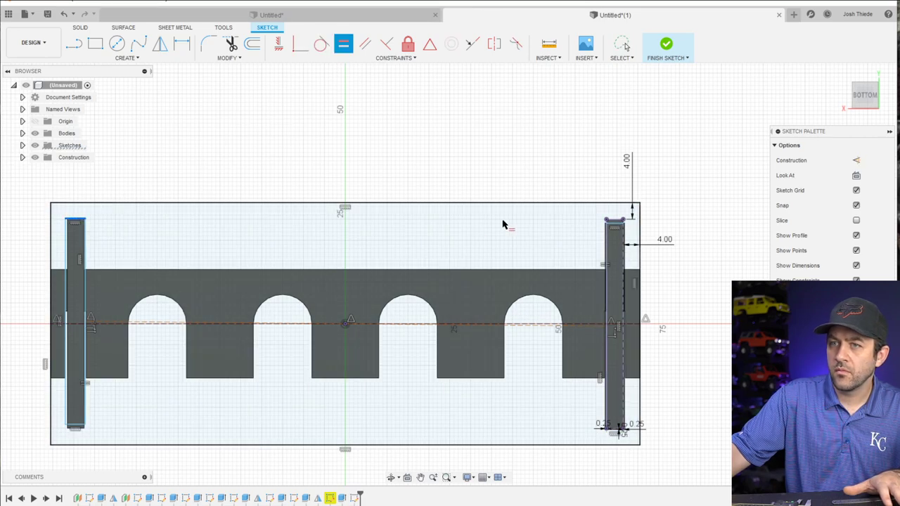
Apply an Equal constraint to the upper short edges of the two clearance rectangles
scroll(613, 232, up, 5)
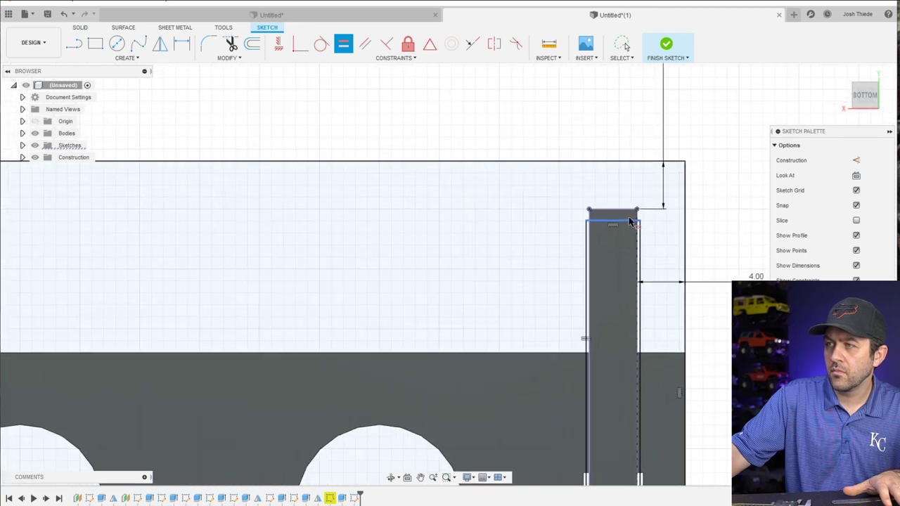
key(x)
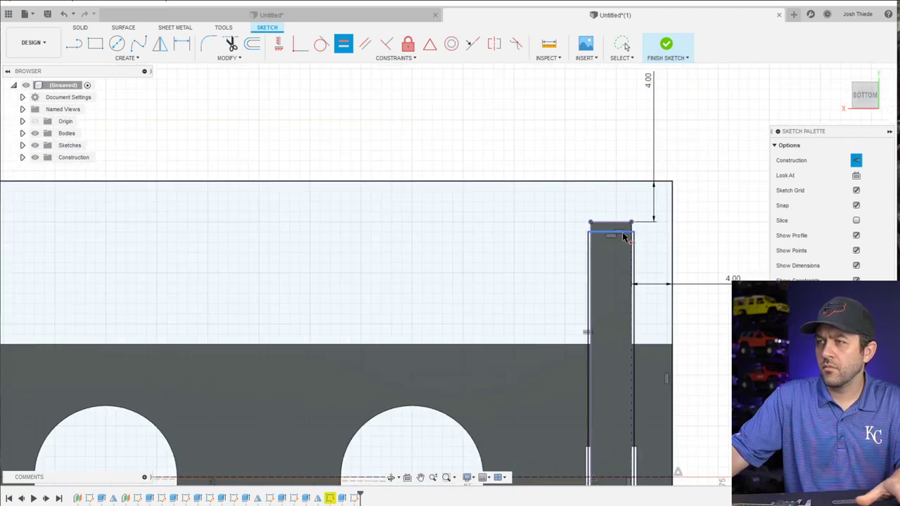
scroll(220, 243, down, 6)
scroll(69, 226, up, 3)
scroll(70, 226, up, 3)
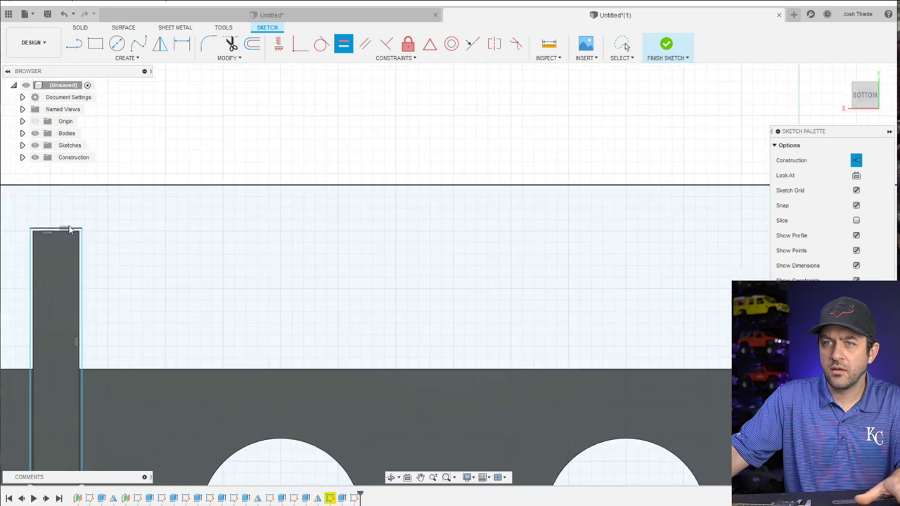
scroll(107, 256, down, 3)
key(Escape)
scroll(332, 288, down, 3)
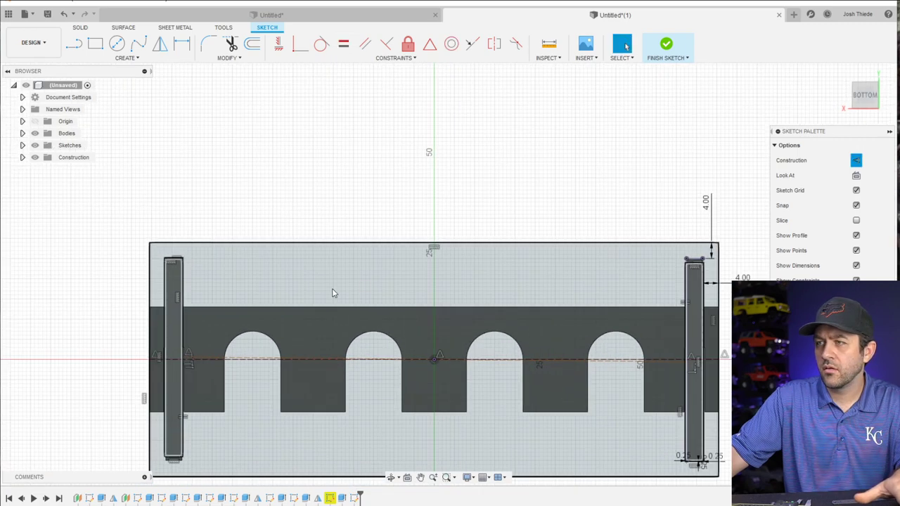
Constrain the construction line joining the two clearance rectangles to horizontal
scroll(705, 279, up, 6)
scroll(717, 220, up, 2)
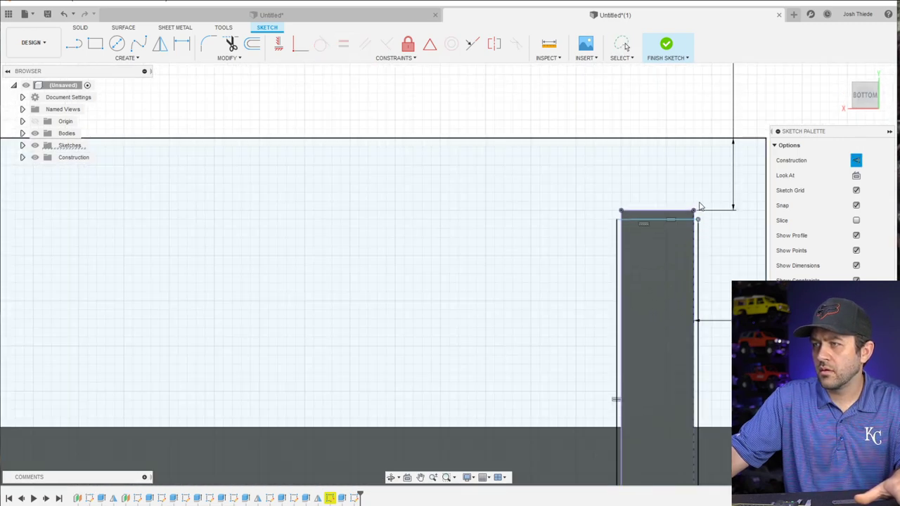
scroll(671, 260, down, 6)
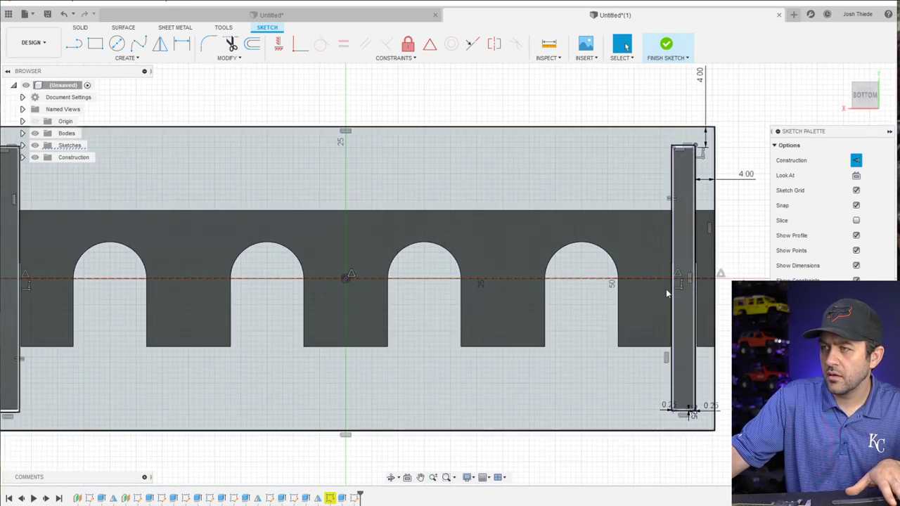
scroll(671, 281, up, 2)
drag(677, 277, 666, 251)
click(383, 259)
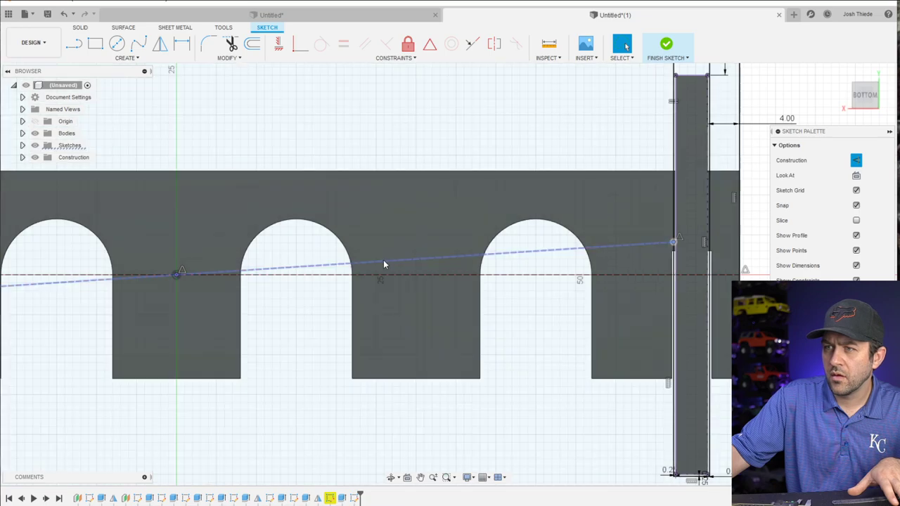
click(278, 44)
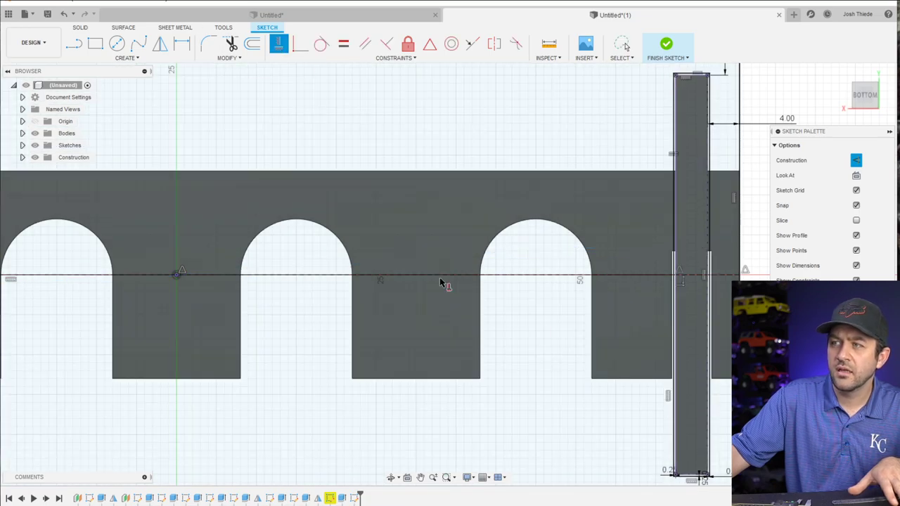
Inspect the clearance rectangles around both side plates and finish the base plate sketch
scroll(558, 331, down, 5)
scroll(593, 202, up, 5)
scroll(532, 169, up, 3)
key(Escape)
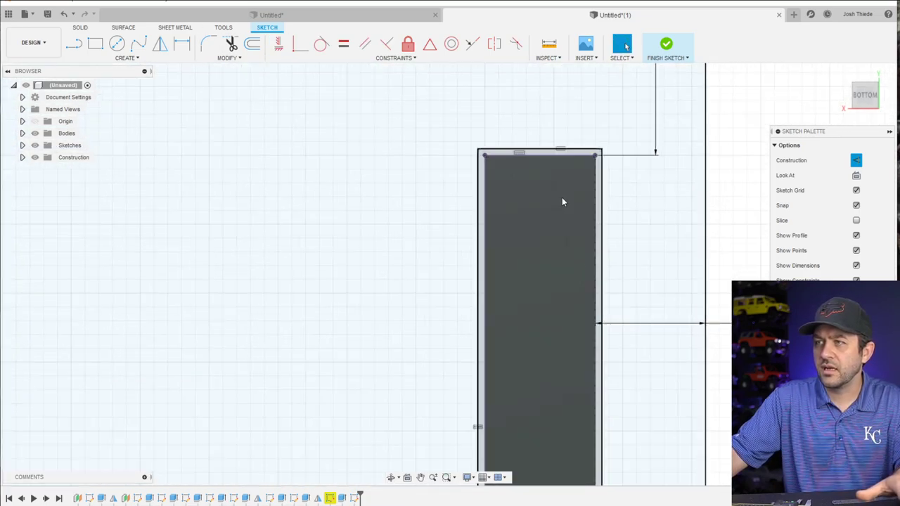
scroll(592, 290, down, 7)
middle_drag(424, 364, 685, 255)
scroll(257, 281, down, 3)
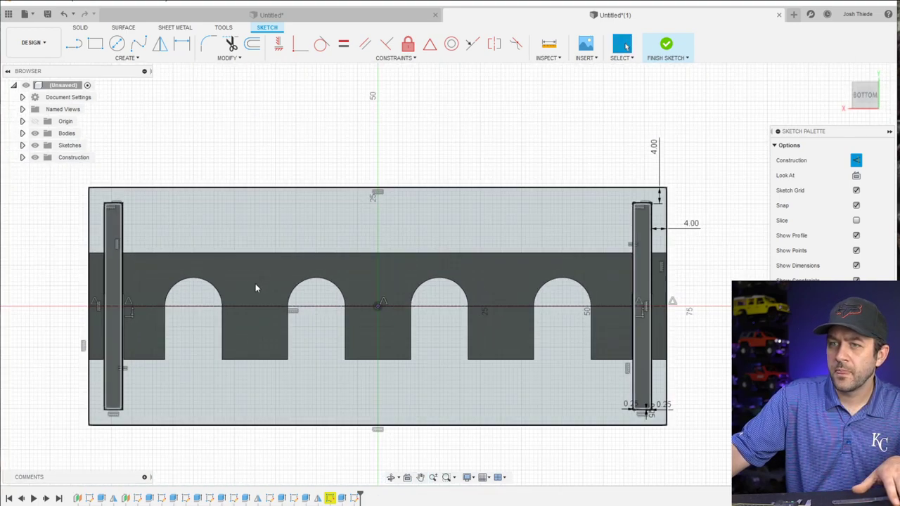
click(667, 44)
Extrude the base plate profile around the two slot rectangles 4 mm upward as a new body
mouse_move(642, 144)
shift+middle_down()
mouse_move(641, 167)
mouse_move(375, 305)
mouse_move(225, 85)
shift+middle_up()
click(95, 43)
middle_drag(372, 270, 471, 157)
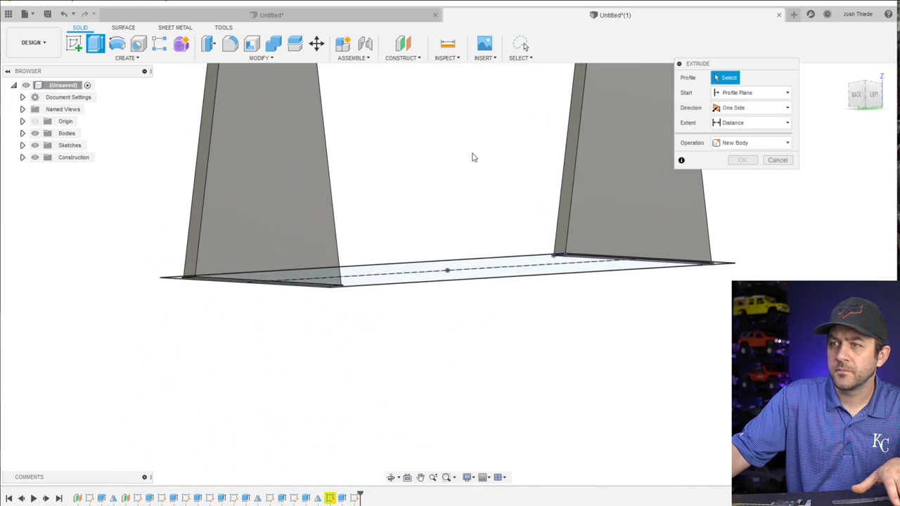
click(448, 274)
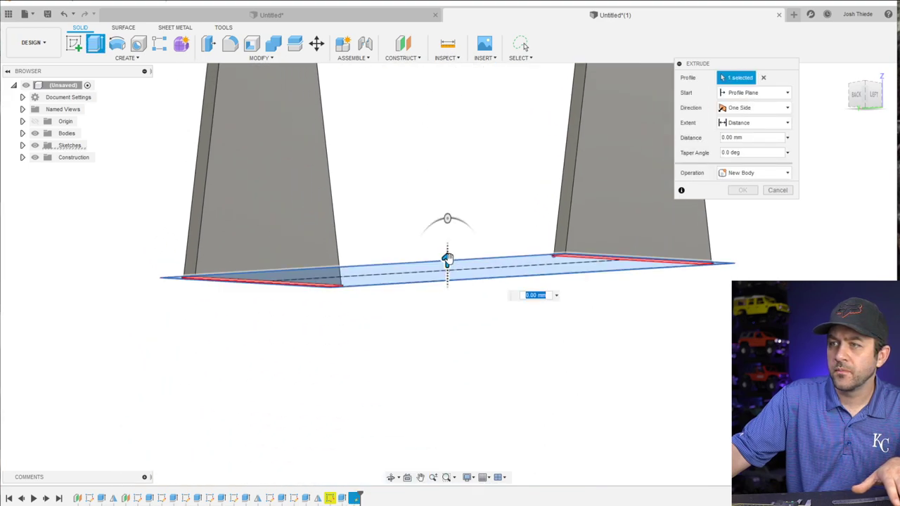
drag(447, 259, 446, 245)
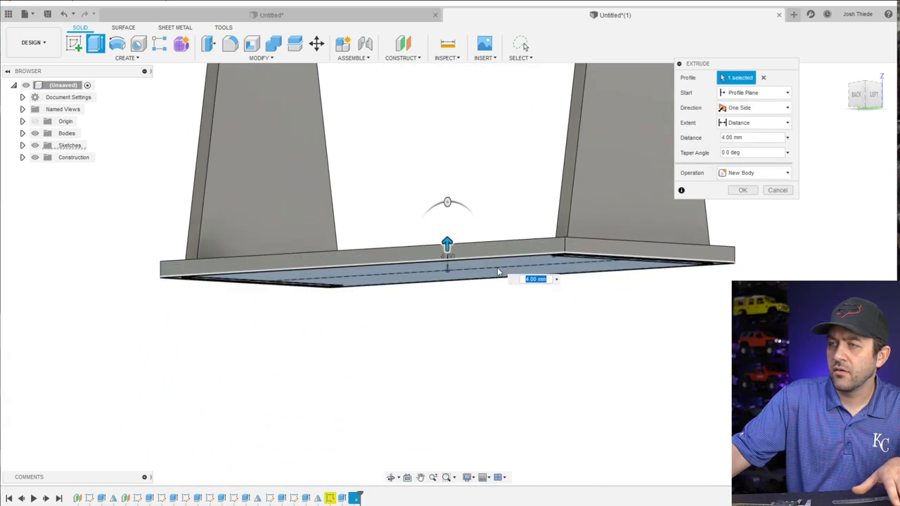
click(742, 173)
click(743, 176)
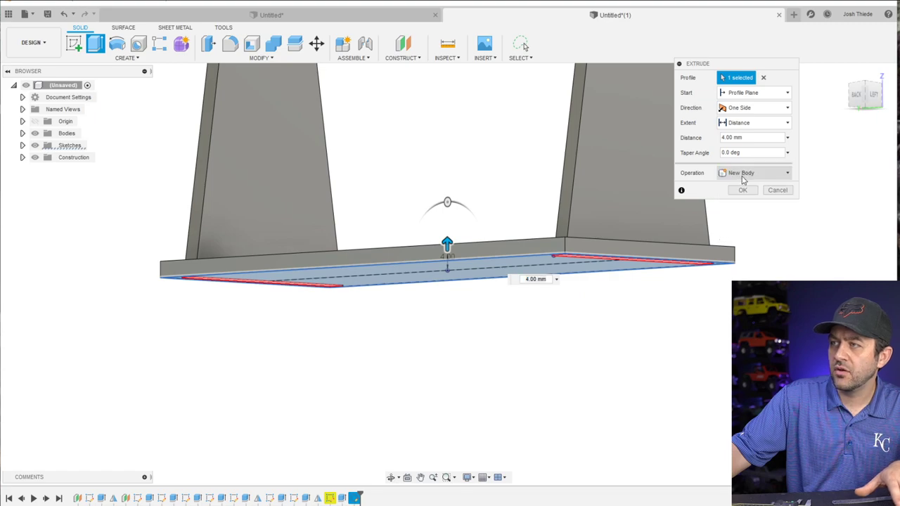
shift+middle_drag(456, 197, 344, 274)
scroll(246, 235, up, 3)
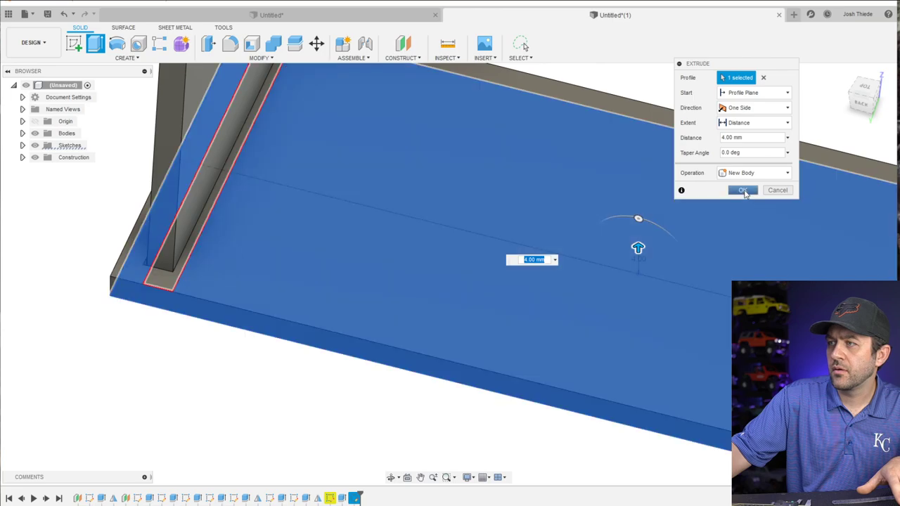
click(745, 192)
Inspect how the side plate sits in the base slot and review the side plate's profile sketch
scroll(329, 250, down, 5)
shift+middle_drag(291, 233, 341, 222)
scroll(287, 270, up, 6)
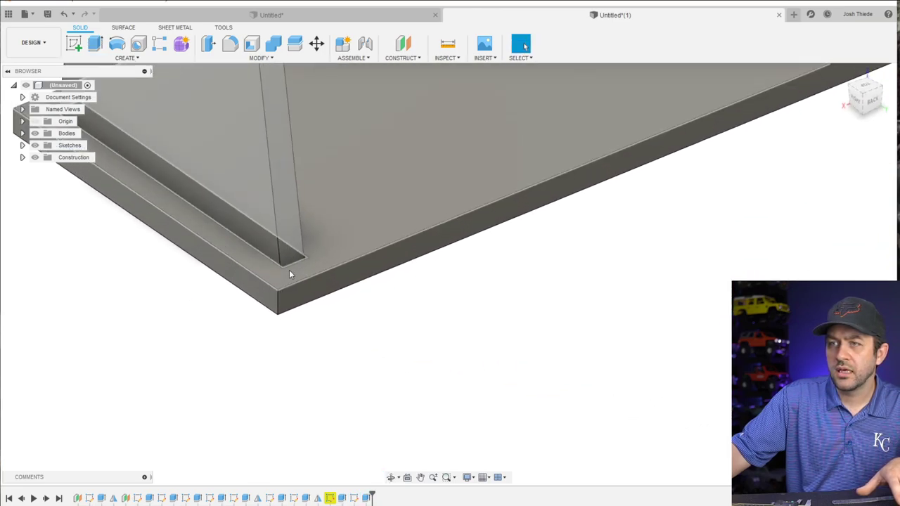
shift+middle_drag(346, 272, 261, 317)
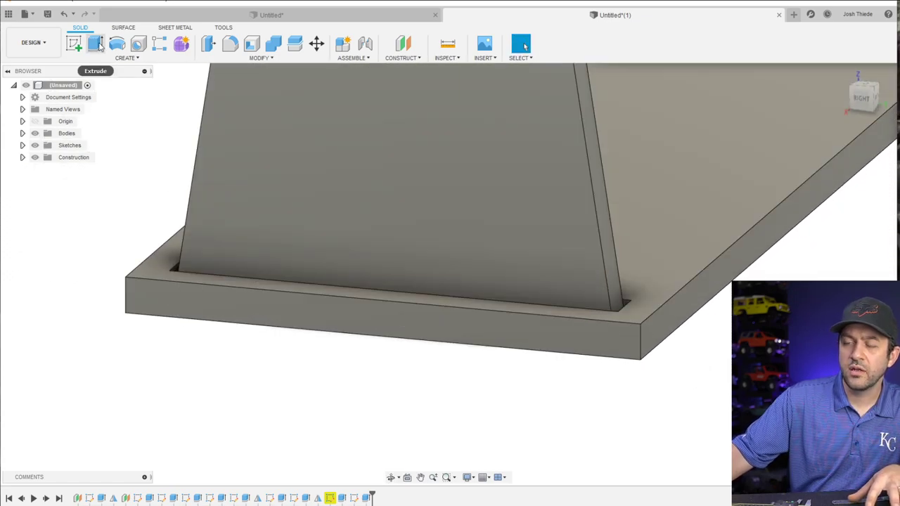
click(90, 498)
right_click(89, 499)
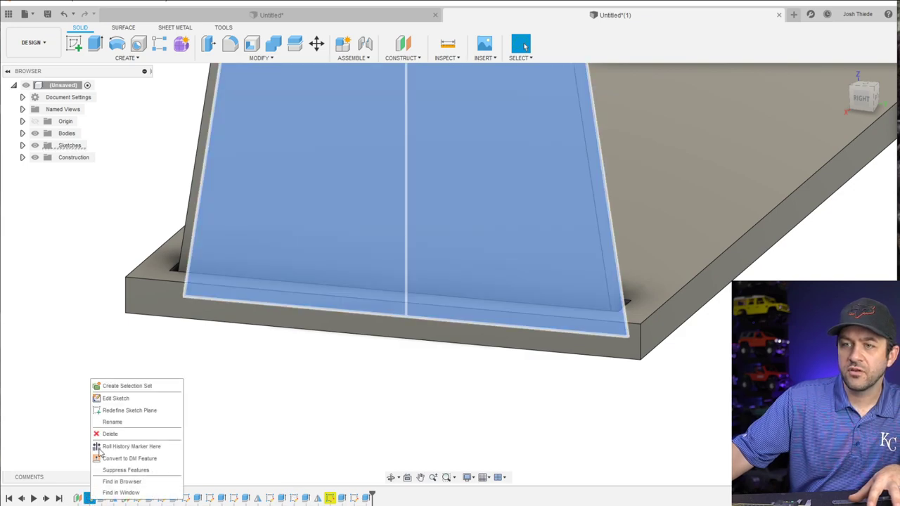
click(116, 399)
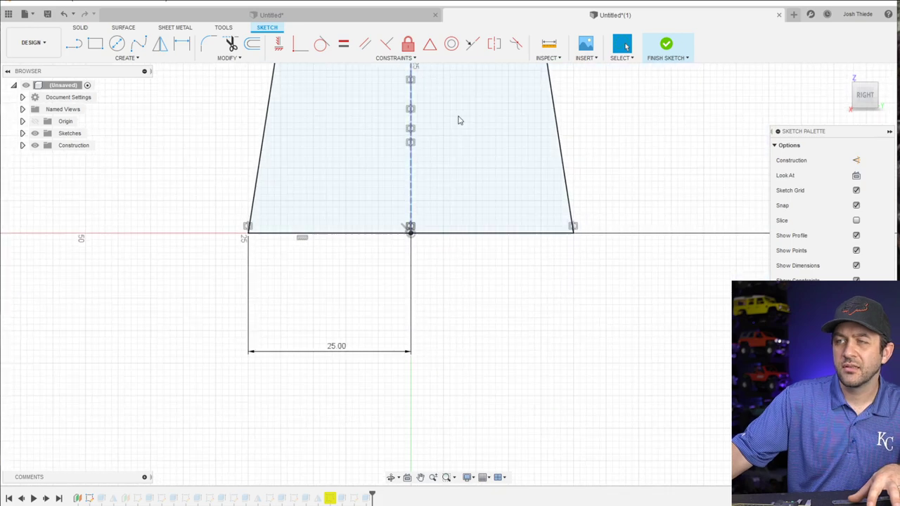
click(666, 43)
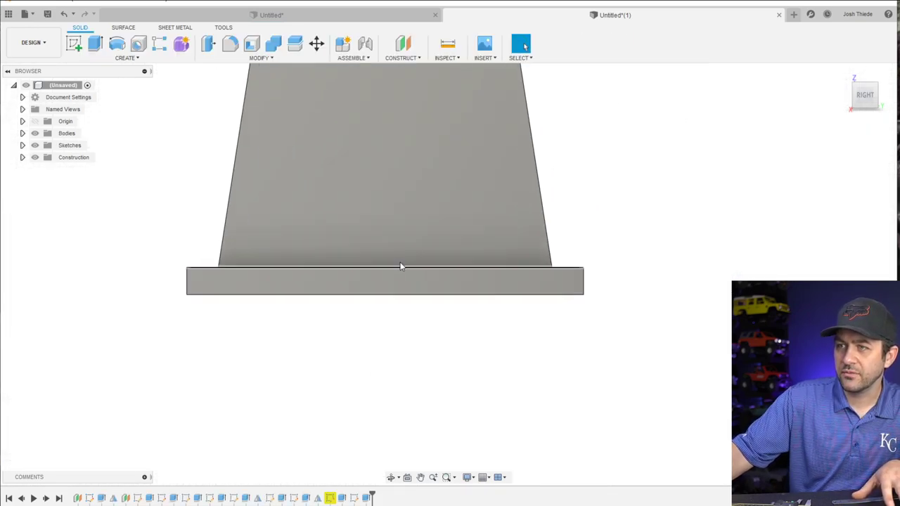
Start a sketch on the side plate's profile plane and draw a rectangle about 4.5 mm tall across its lower end, just above the base plate
click(73, 44)
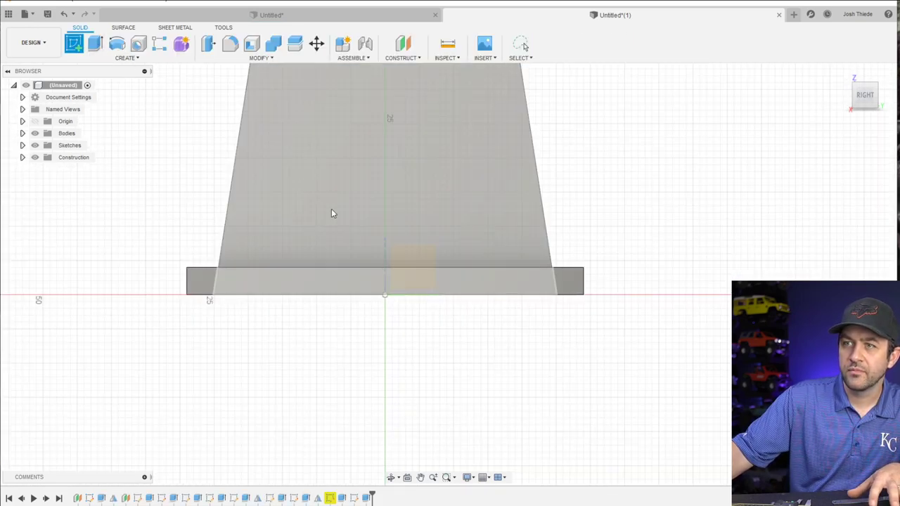
click(374, 256)
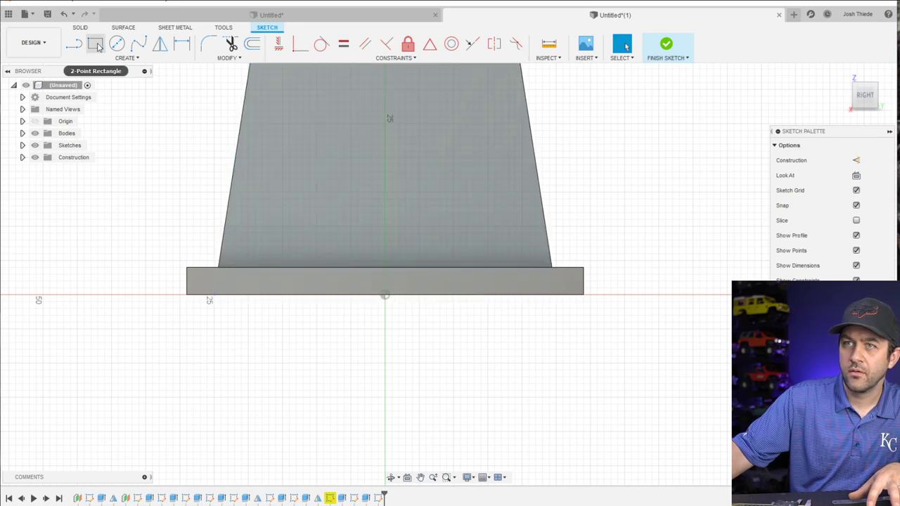
click(94, 43)
scroll(255, 245, up, 3)
click(179, 273)
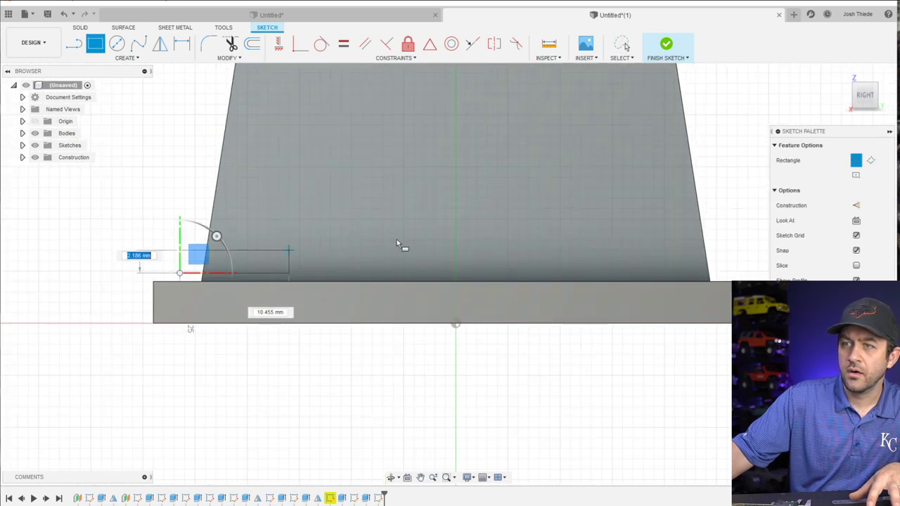
click(731, 227)
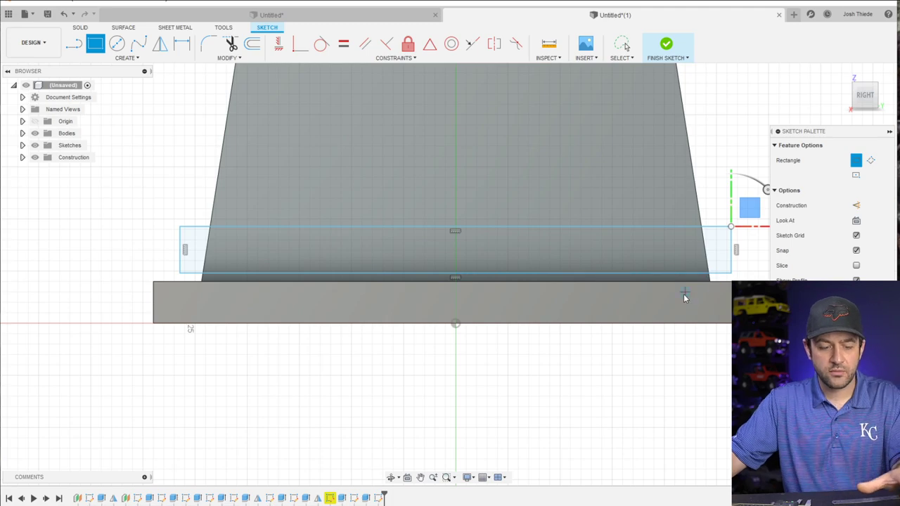
Dimension the gap between the rectangle's lower edge and the base plate's upper surface, and set it to 0.5 mm
key(d)
scroll(235, 288, up, 2)
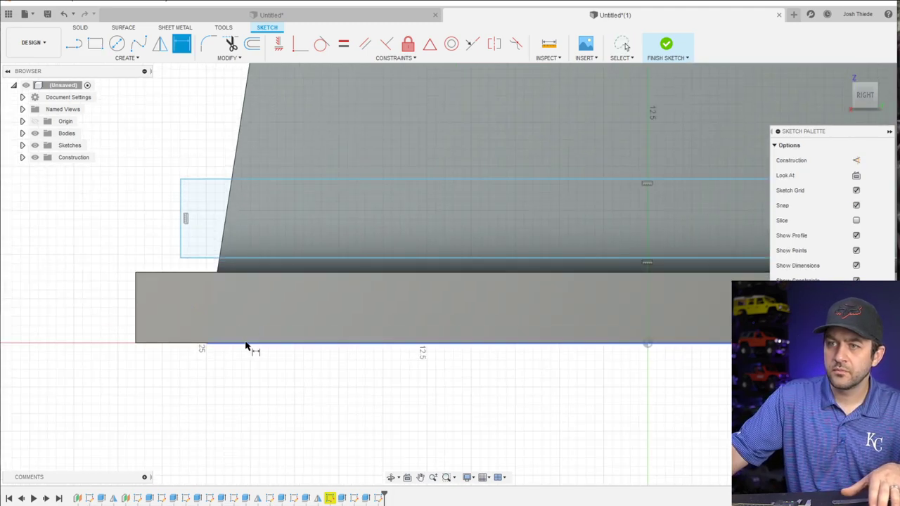
click(199, 273)
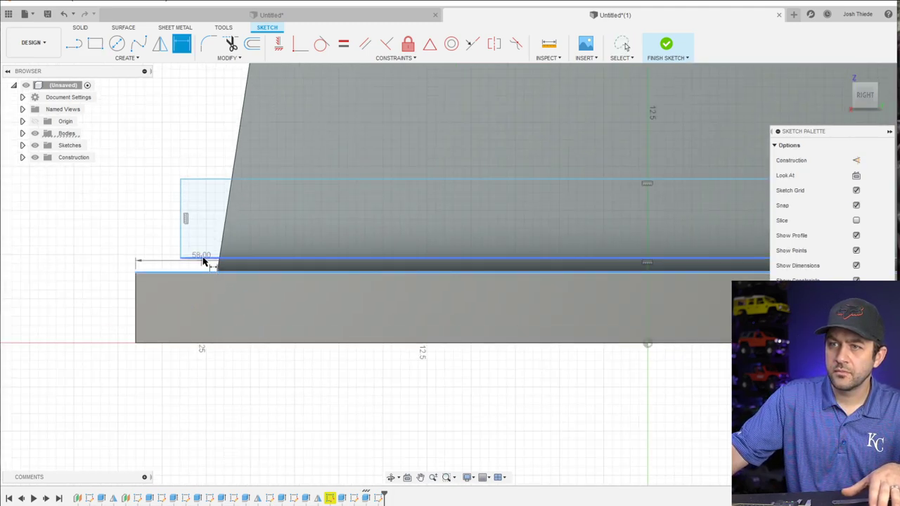
click(202, 259)
click(81, 254)
text(.5)
key(Return)
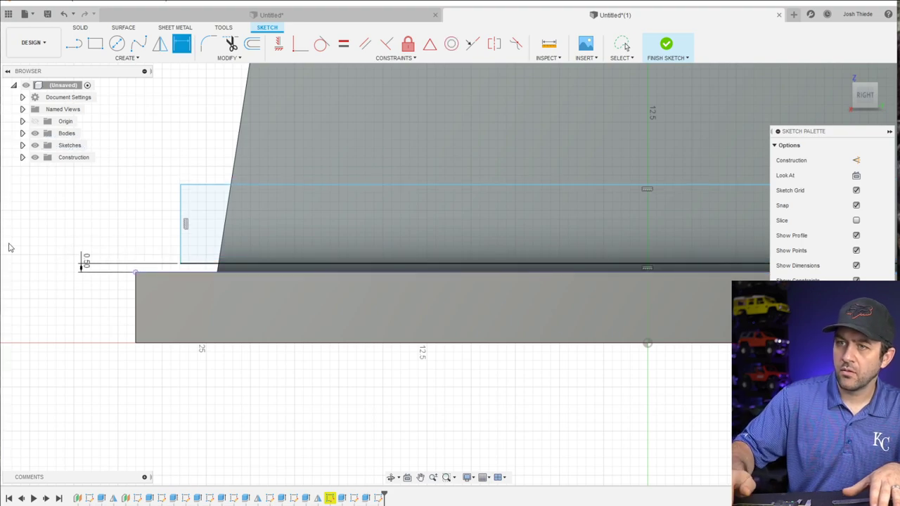
Dimension the rectangle's height and set it to 4 mm
click(182, 208)
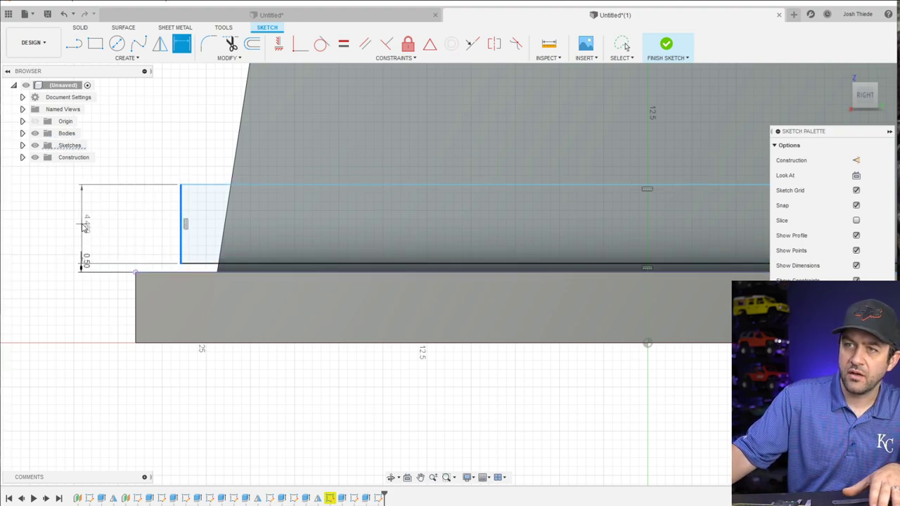
click(75, 225)
text(4.469068)
key(Return)
scroll(51, 223, down, 5)
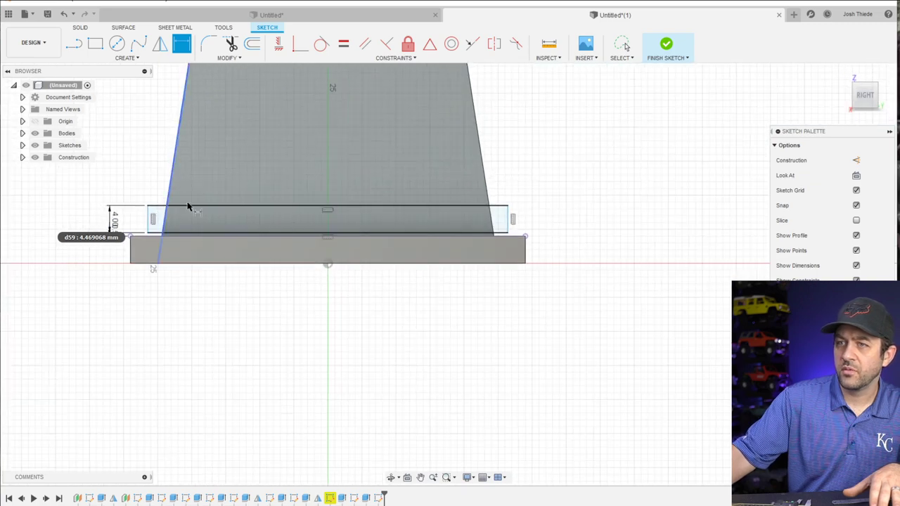
Dimension the distance from the rectangle's short edge to the adjacent end of the base plate, and set it to 3 mm
scroll(502, 213, up, 4)
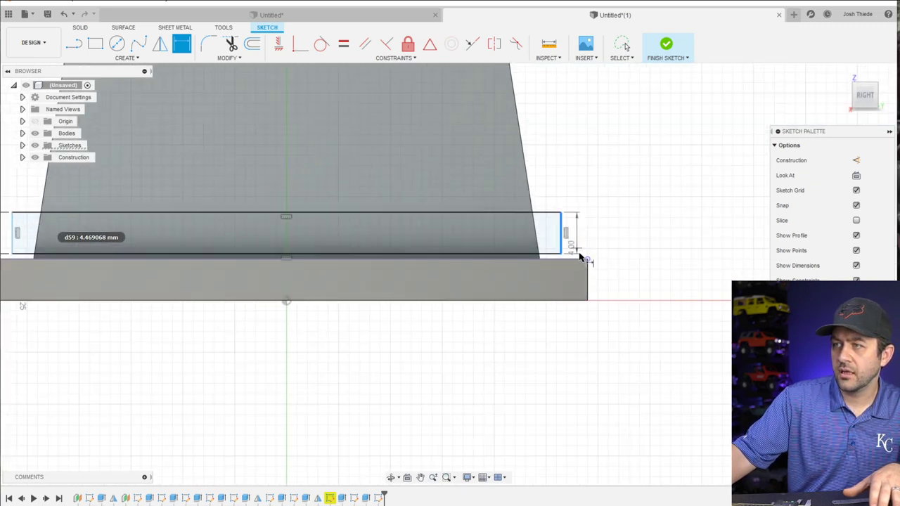
click(604, 238)
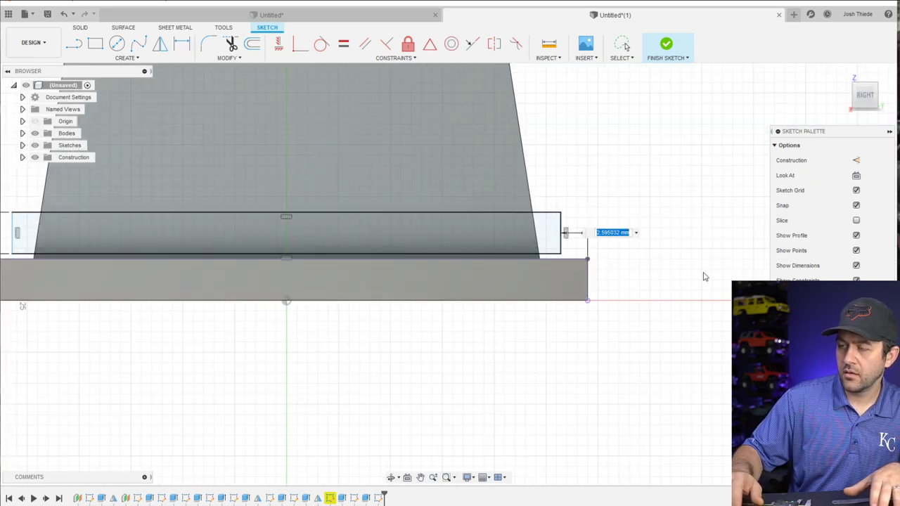
key(BackSpace)
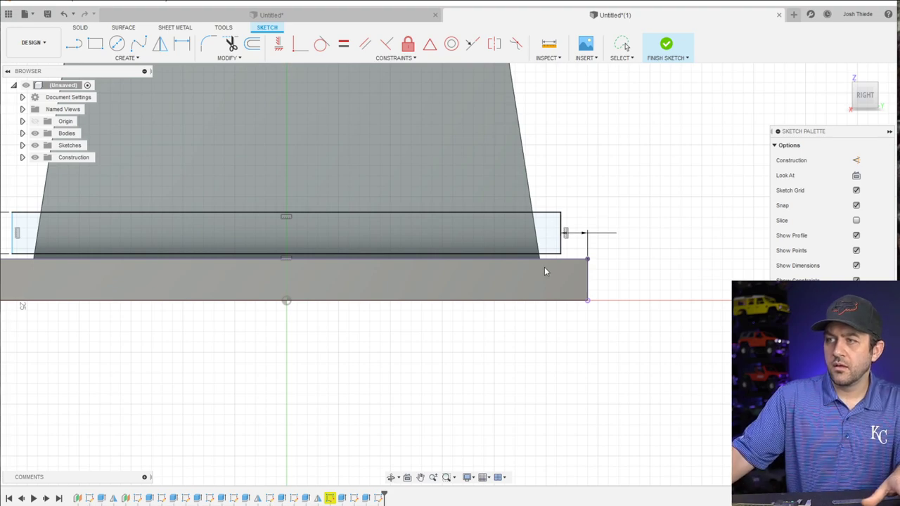
text(3)
key(Return)
scroll(544, 271, down, 4)
scroll(367, 296, up, 3)
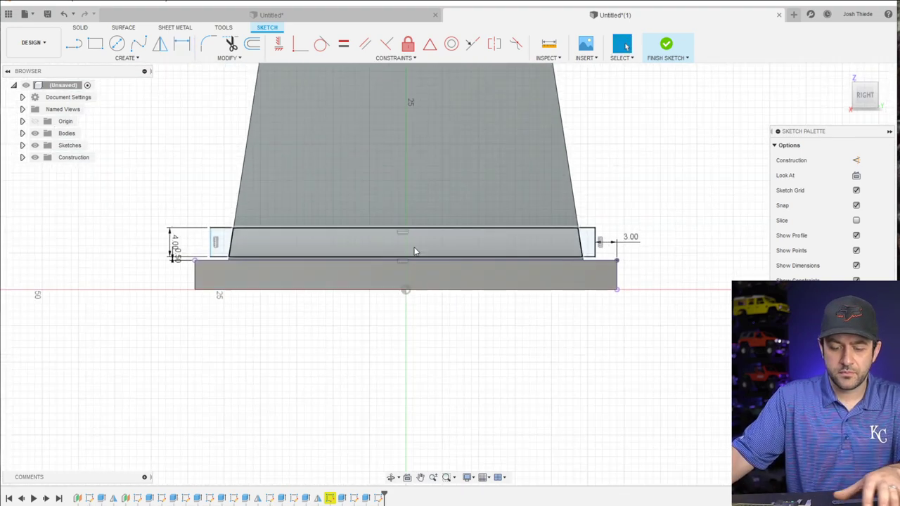
Draw a construction line from the origin to the midpoint of the rectangle's lower edge, constrain it to vertical, and finish the sketch
key(l)
click(406, 289)
key(x)
scroll(414, 246, up, 1)
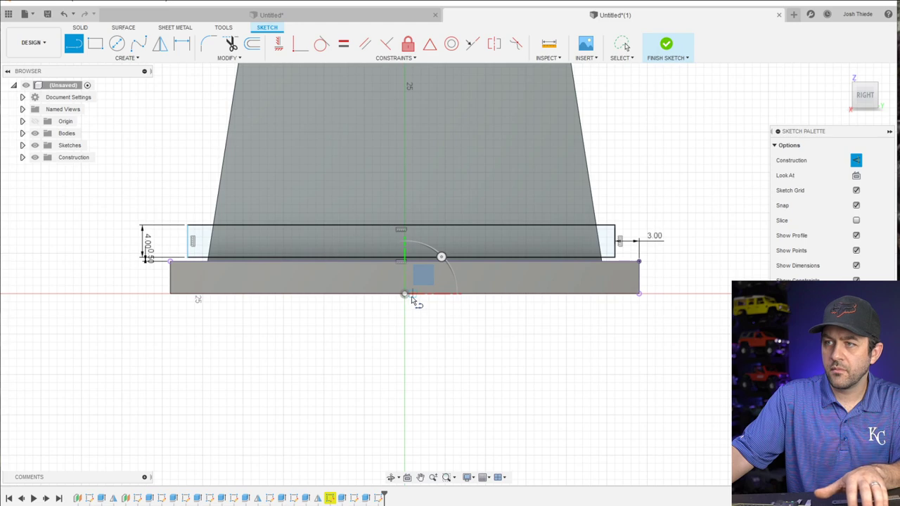
scroll(401, 284, up, 6)
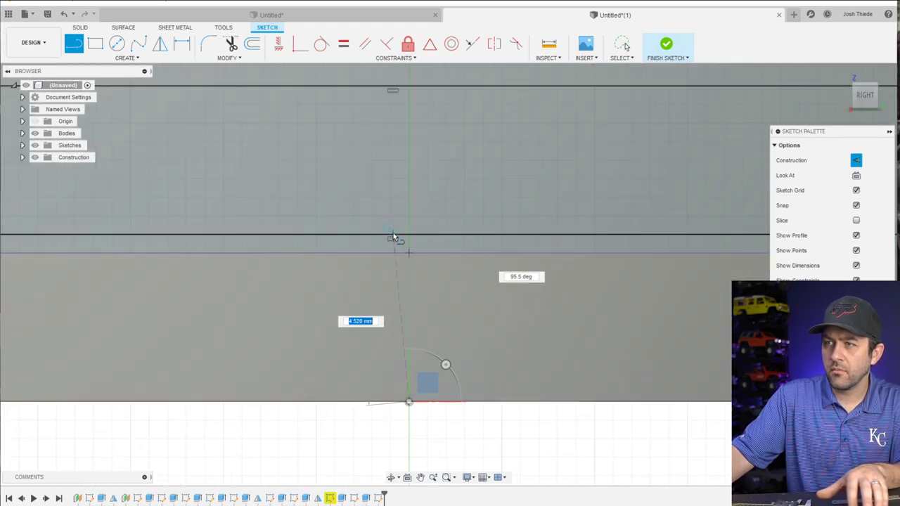
click(391, 236)
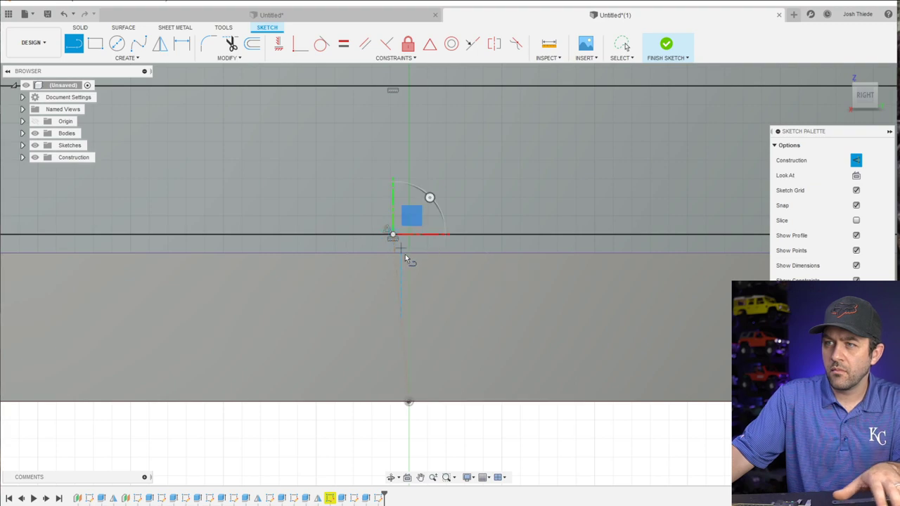
click(396, 278)
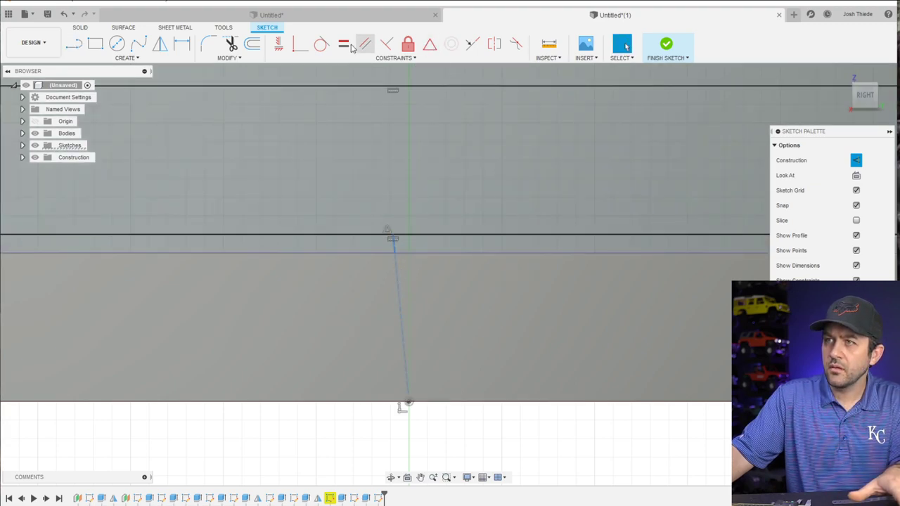
click(278, 44)
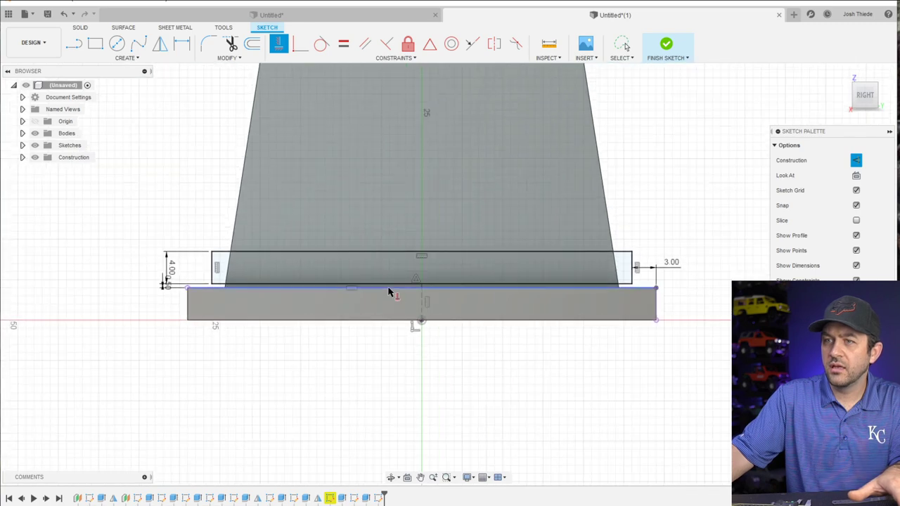
key(Escape)
click(667, 45)
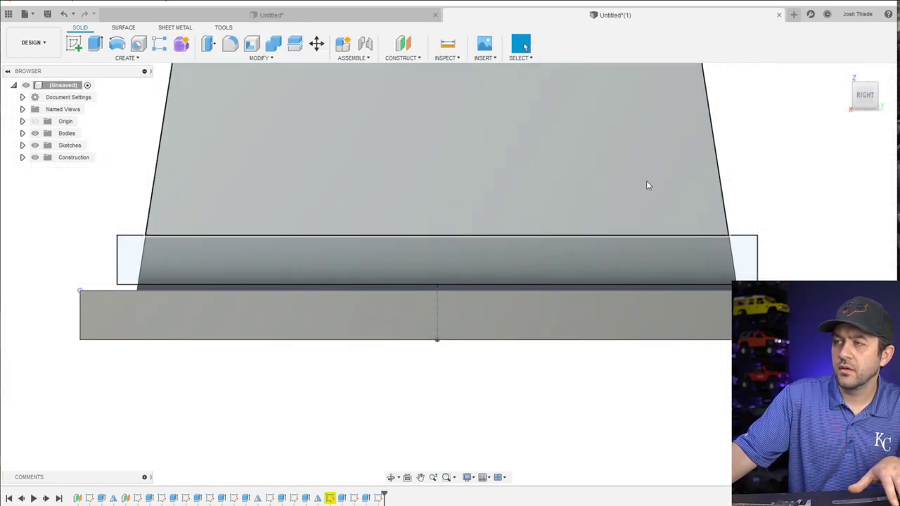
Extrude the three rectangle profiles at the side plate's lower end by -5 mm, using the Join operation
click(95, 44)
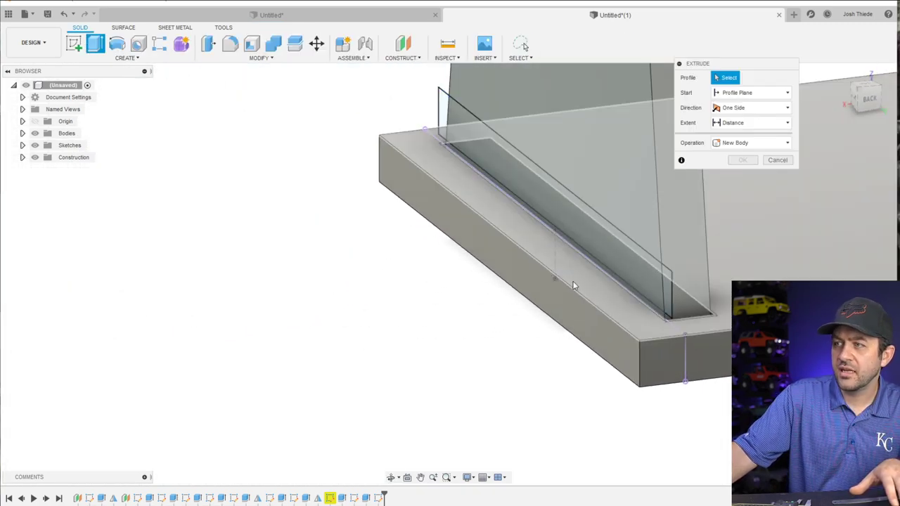
click(631, 271)
click(547, 201)
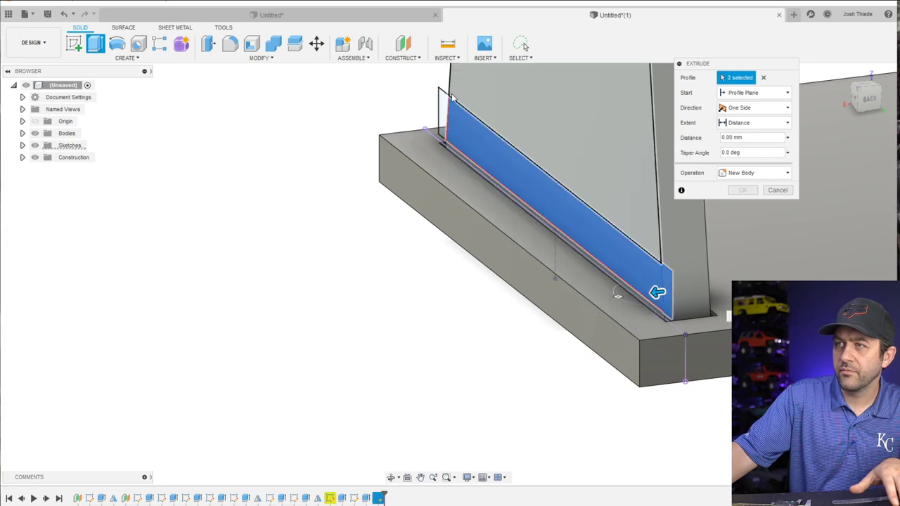
click(441, 115)
drag(435, 116, 510, 106)
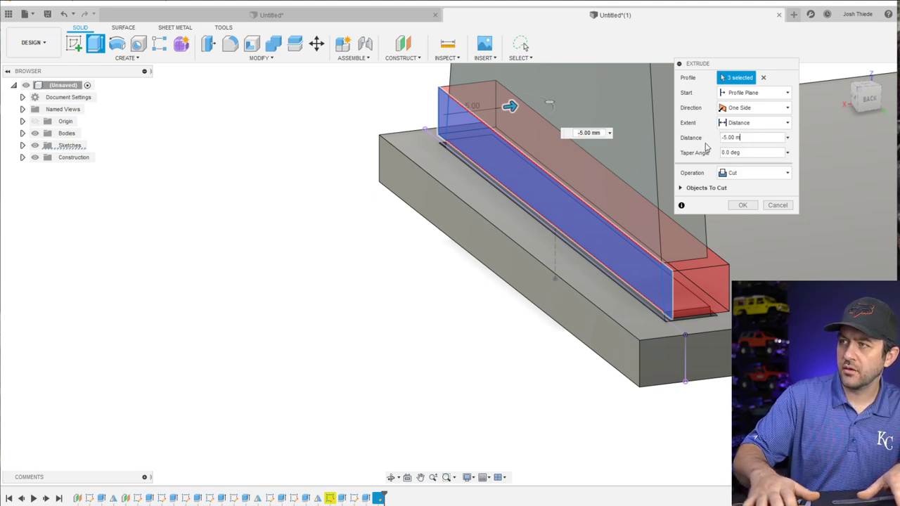
key(BackSpace)
key(BackSpace)
key(BackSpace)
key(BackSpace)
key(BackSpace)
key(BackSpace)
key(BackSpace)
key(BackSpace)
text(-5)
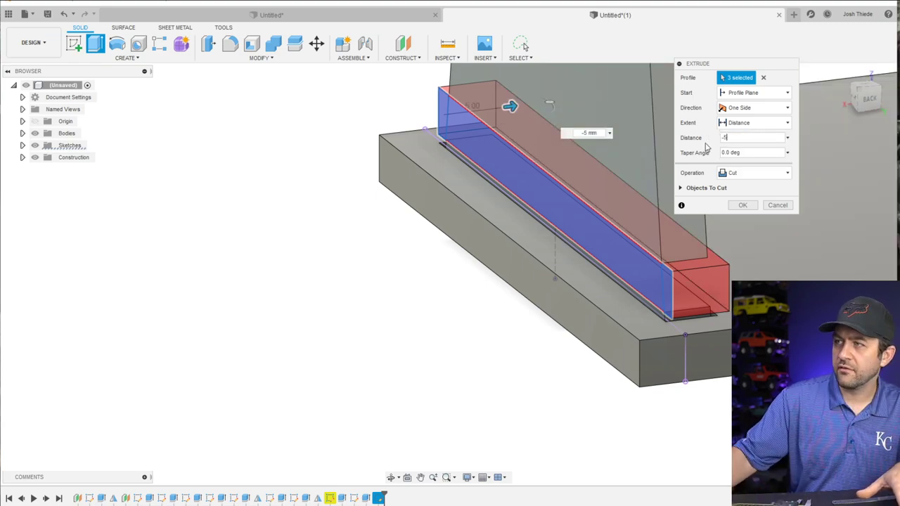
click(749, 173)
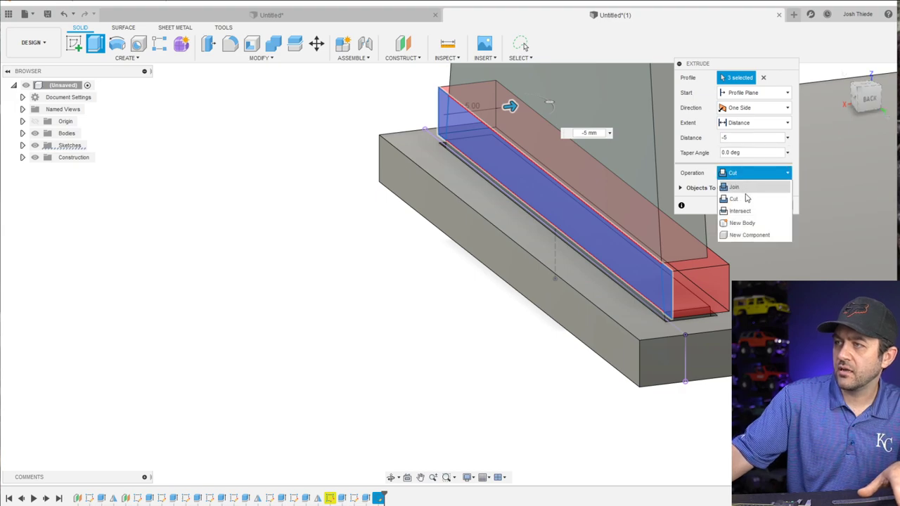
click(744, 190)
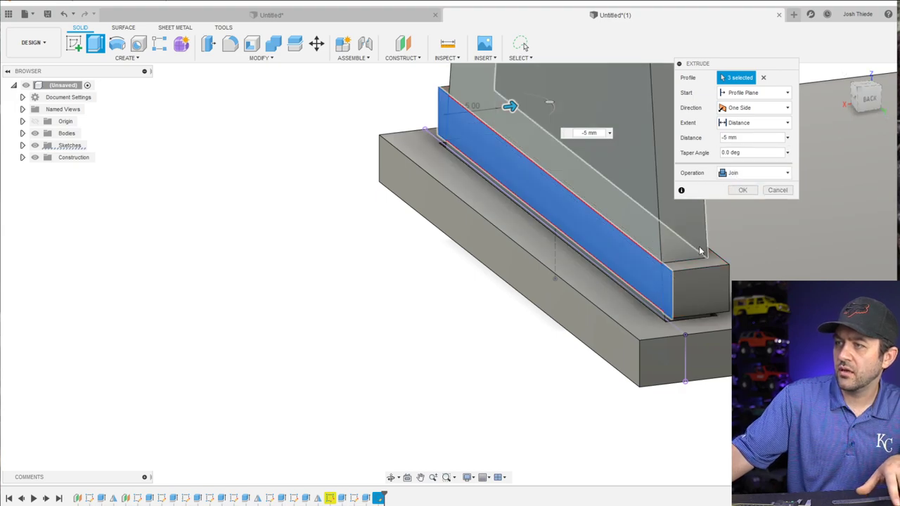
Make the extrusion two-sided, with distances of -4.5 mm for side 1 and -0.5 mm for side 2, and finish it
mouse_move(686, 211)
shift+middle_down()
mouse_move(664, 239)
mouse_move(703, 211)
shift+middle_up()
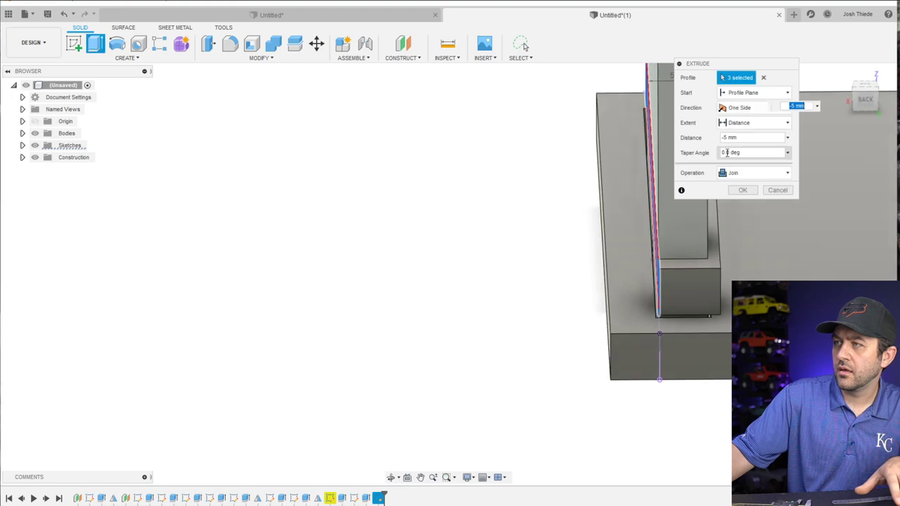
click(765, 108)
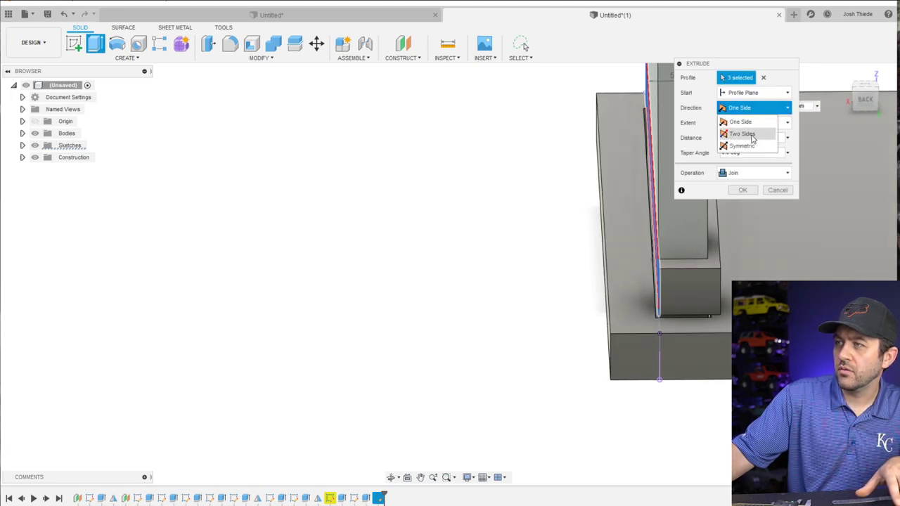
click(752, 135)
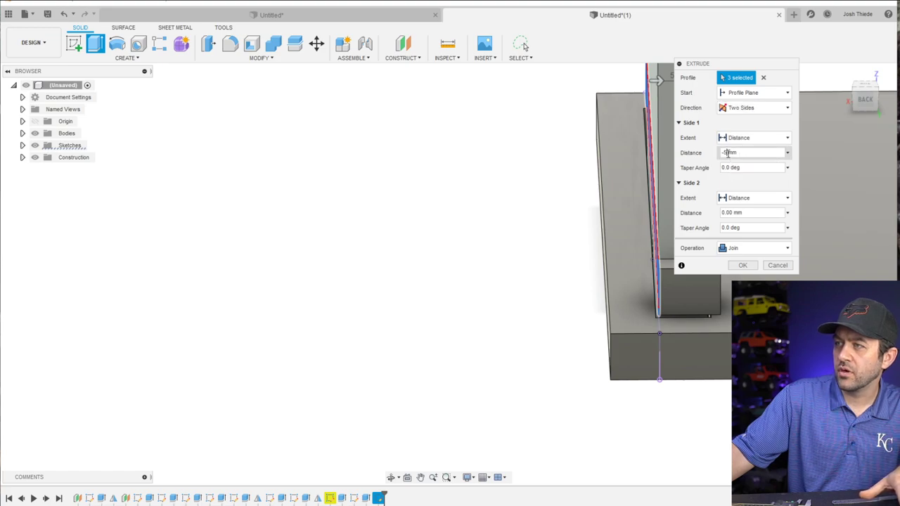
key(BackSpace)
text(4)
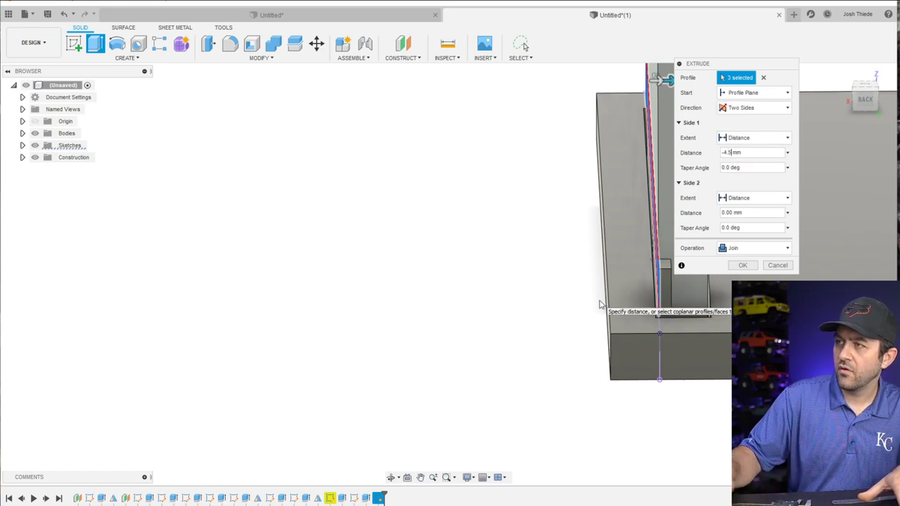
text(.5)
click(740, 214)
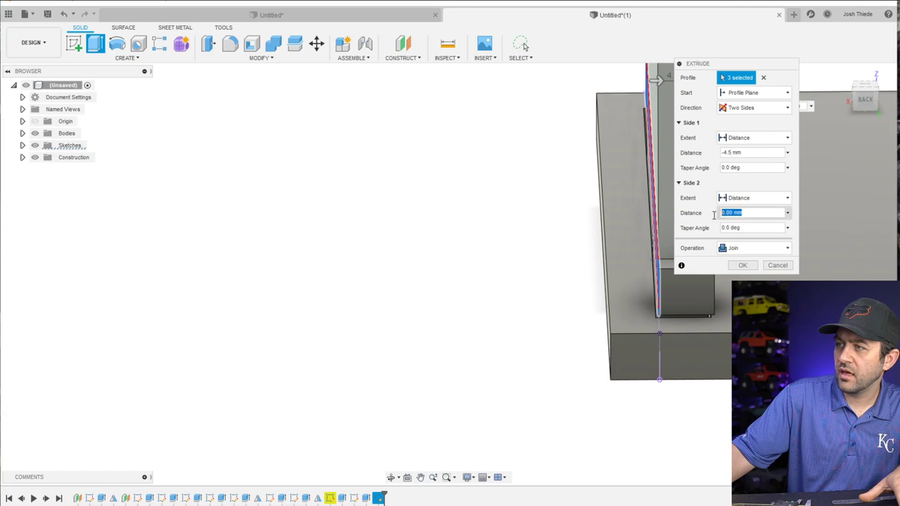
text(.5)
key(Tab)
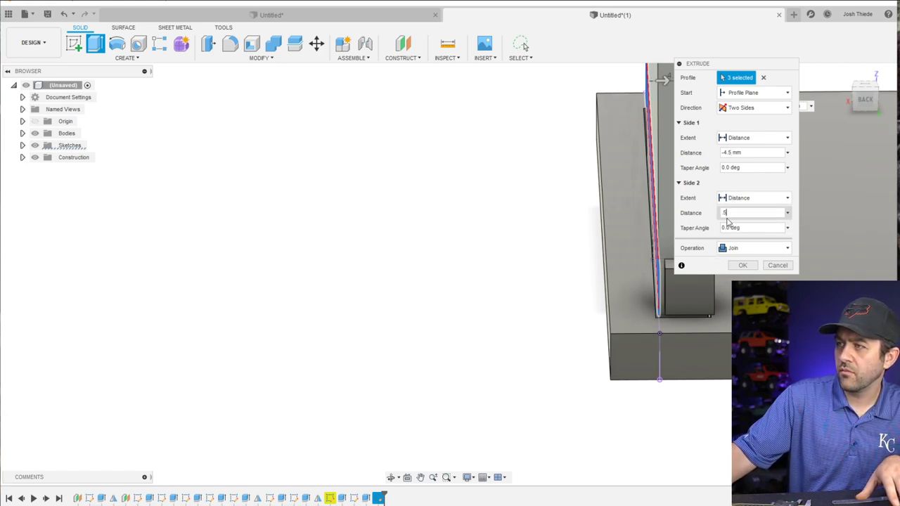
key(Left)
text(-.)
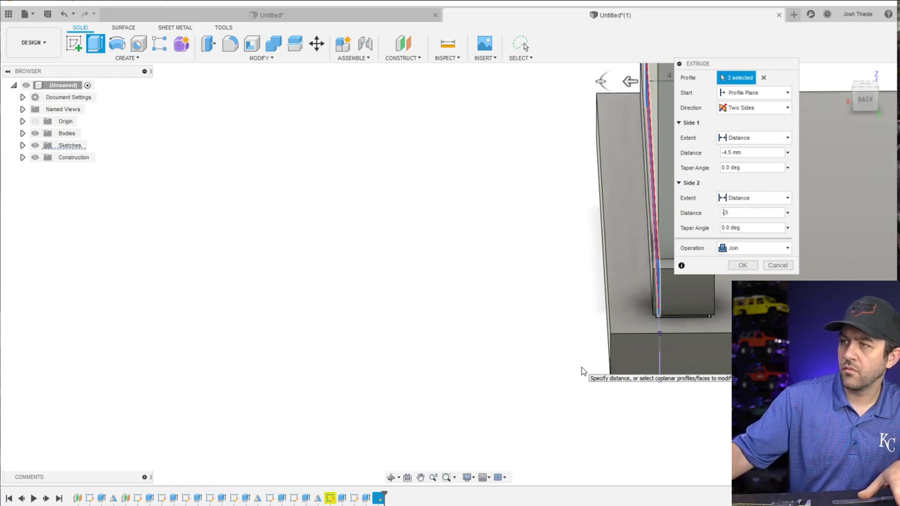
click(743, 265)
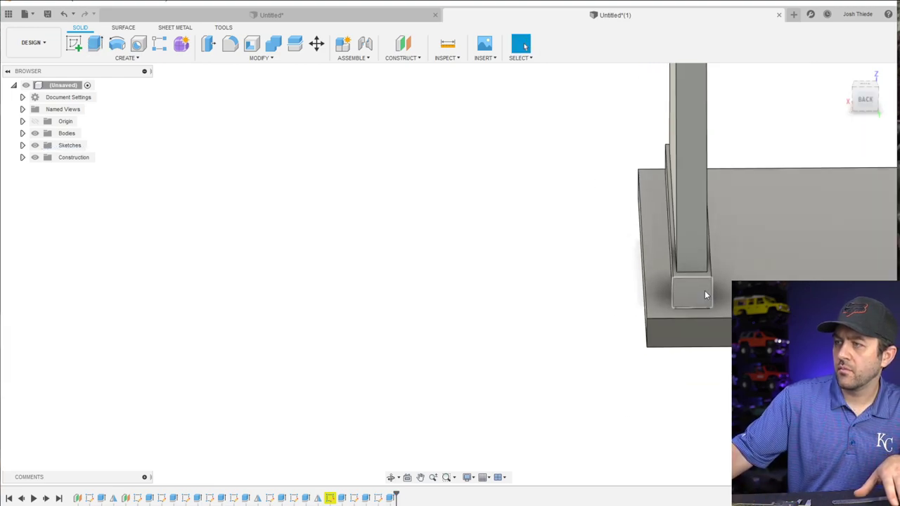
Reopen the rectangle's sketch and delete the 0.5 mm gap dimension between the rectangle and the base plate
mouse_move(674, 311)
shift+middle_down()
mouse_move(663, 325)
mouse_move(653, 304)
mouse_move(665, 310)
shift+middle_up()
scroll(655, 320, up, 5)
scroll(643, 325, down, 5)
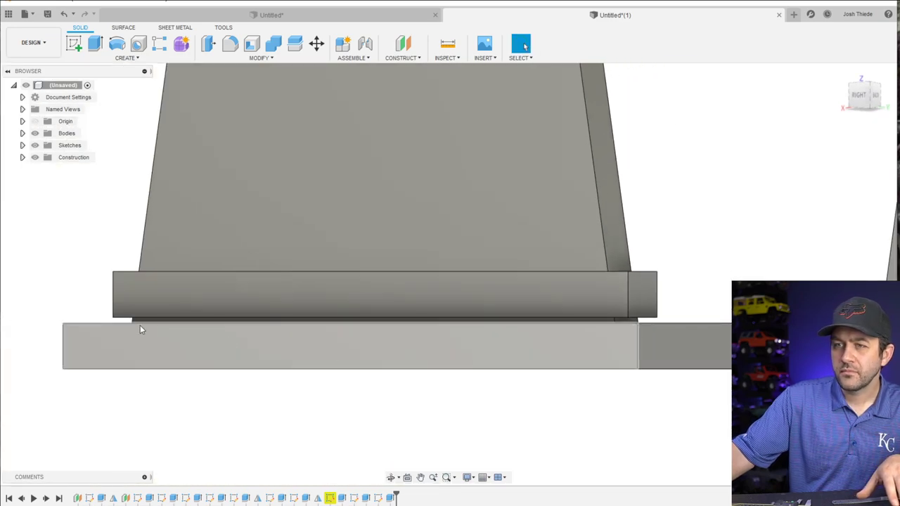
scroll(158, 344, up, 3)
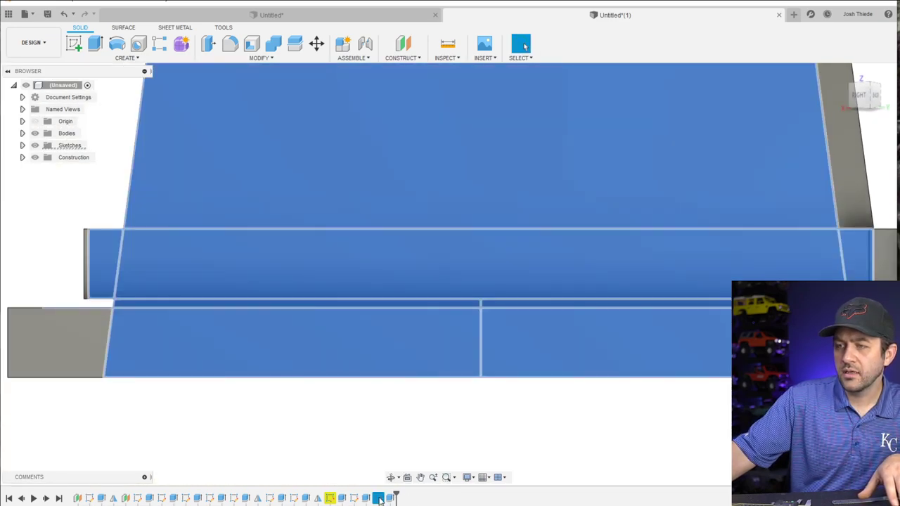
right_click(377, 498)
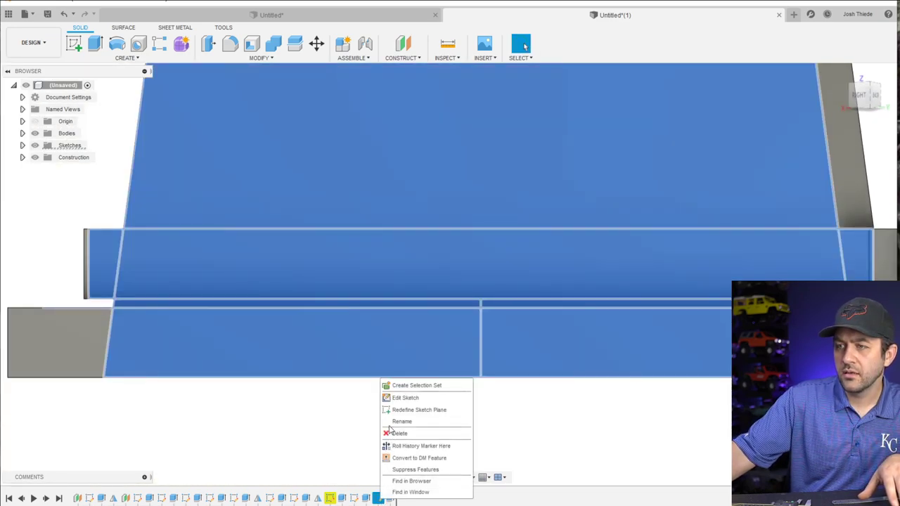
click(404, 396)
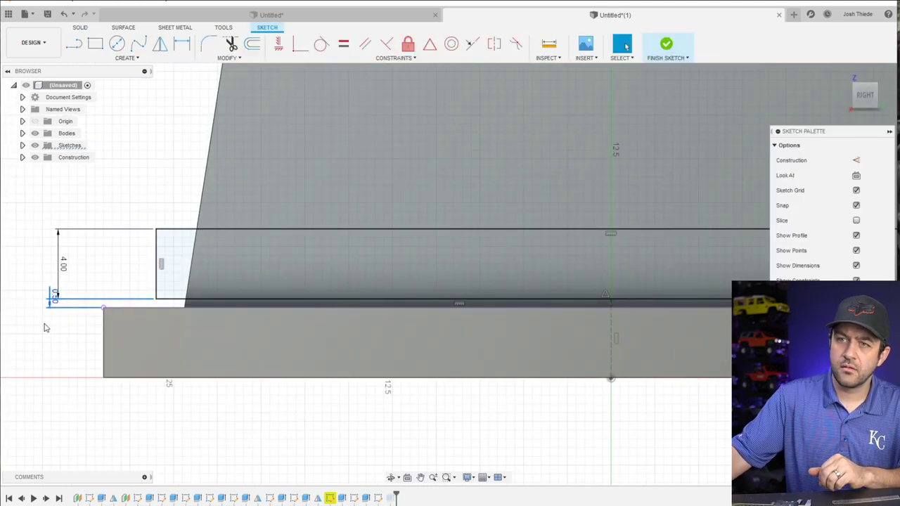
double_click(54, 295)
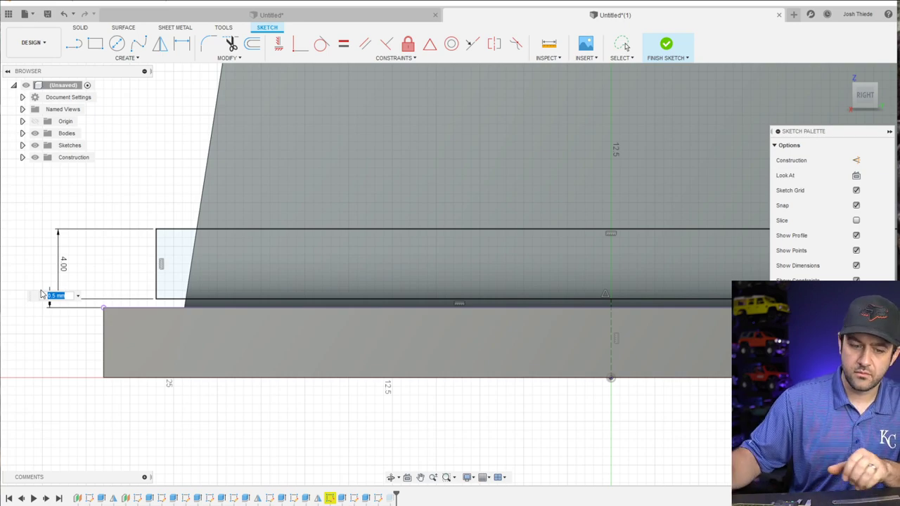
key(Return)
key(Delete)
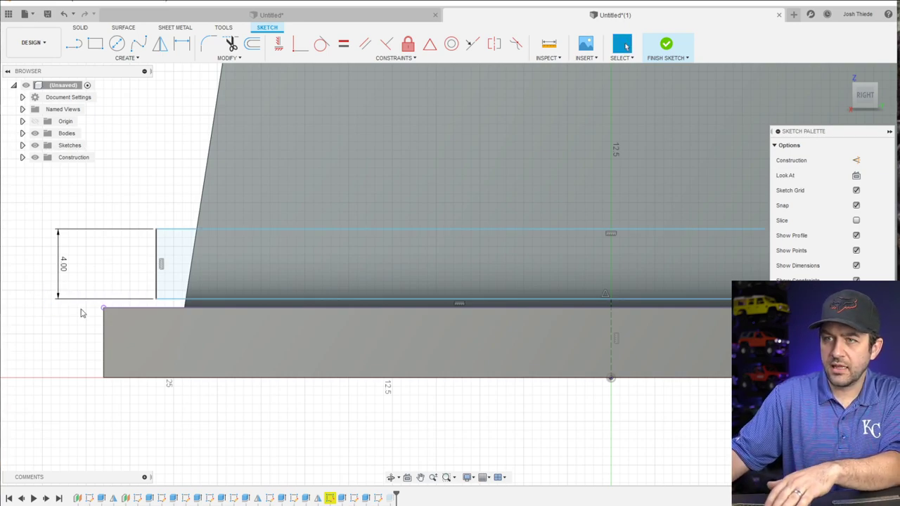
Make the rectangle's lower edge collinear with the base plate's upper edge and finish the sketch
click(180, 298)
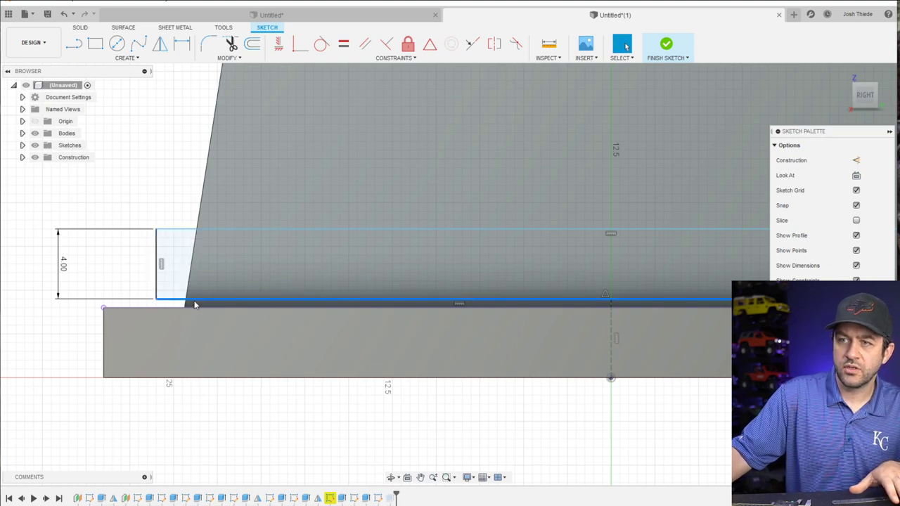
click(147, 307)
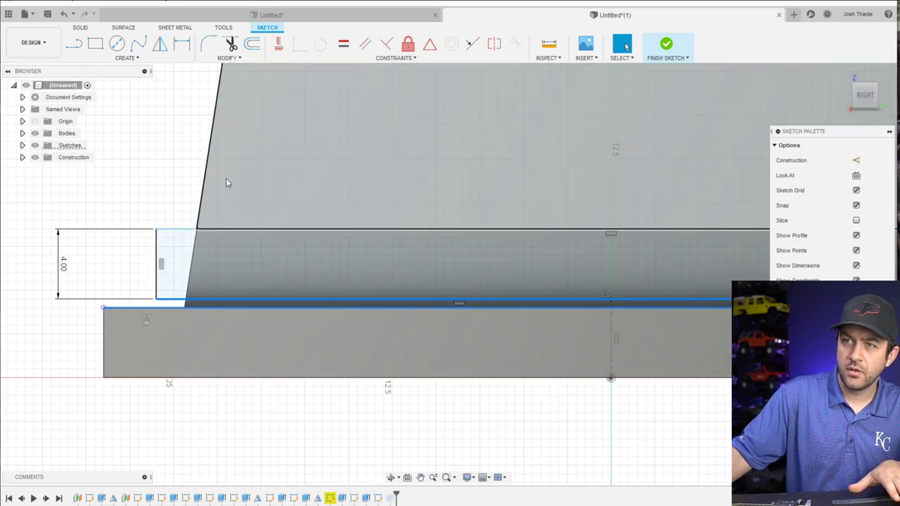
click(472, 43)
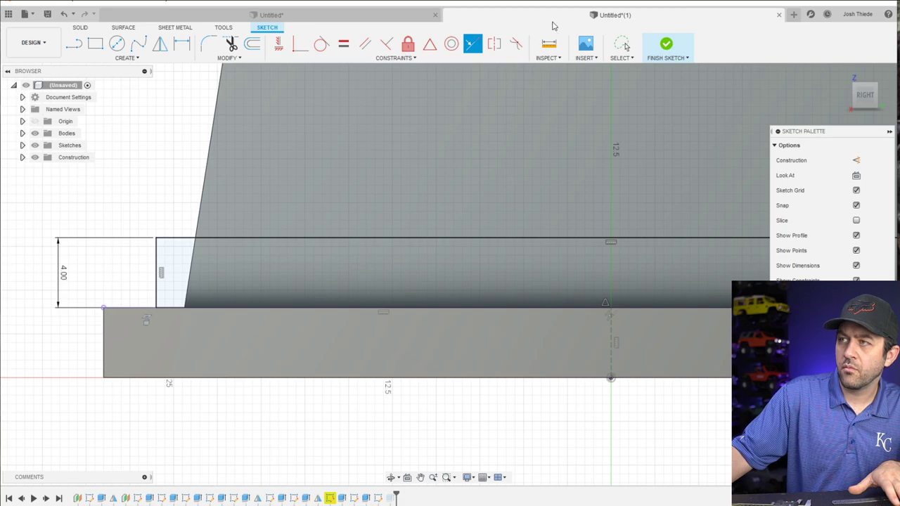
click(666, 44)
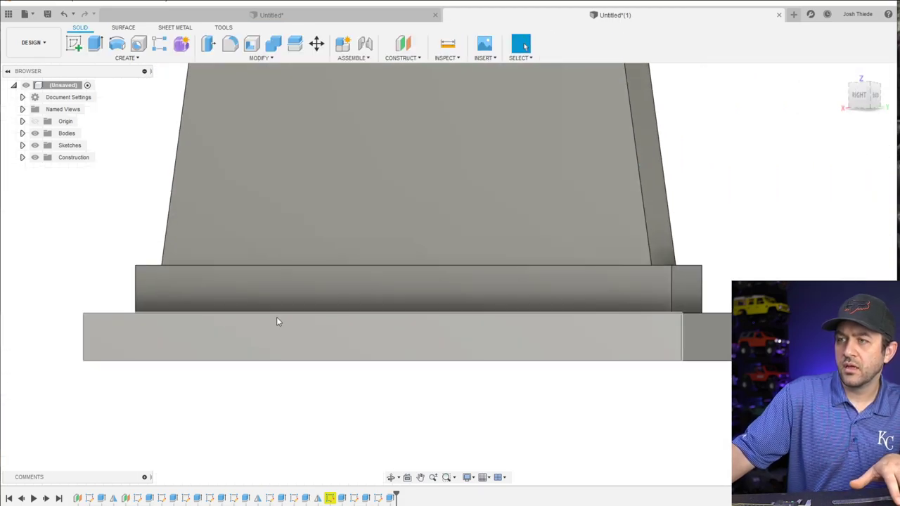
Edit the extrusion at the side plate's lower end so that it runs in one direction only
shift+middle_drag(276, 321, 559, 349)
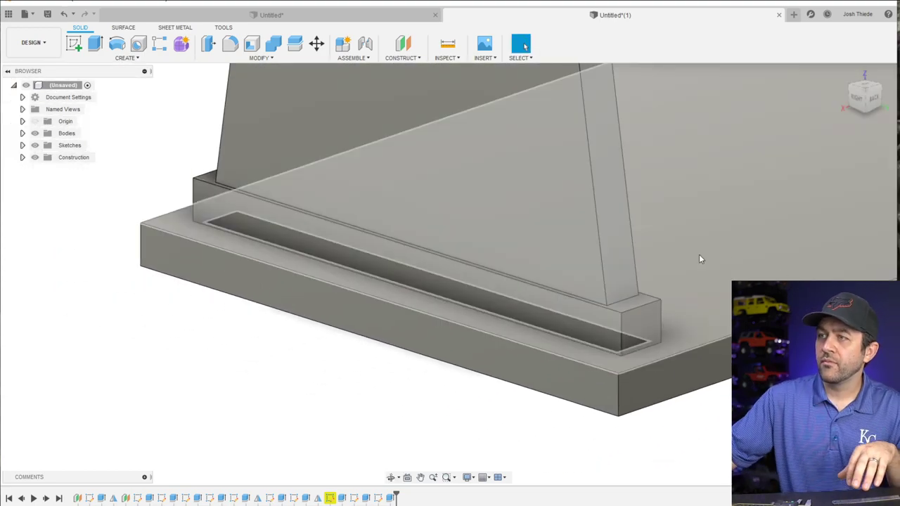
scroll(646, 285, down, 2)
shift+middle_drag(693, 265, 619, 309)
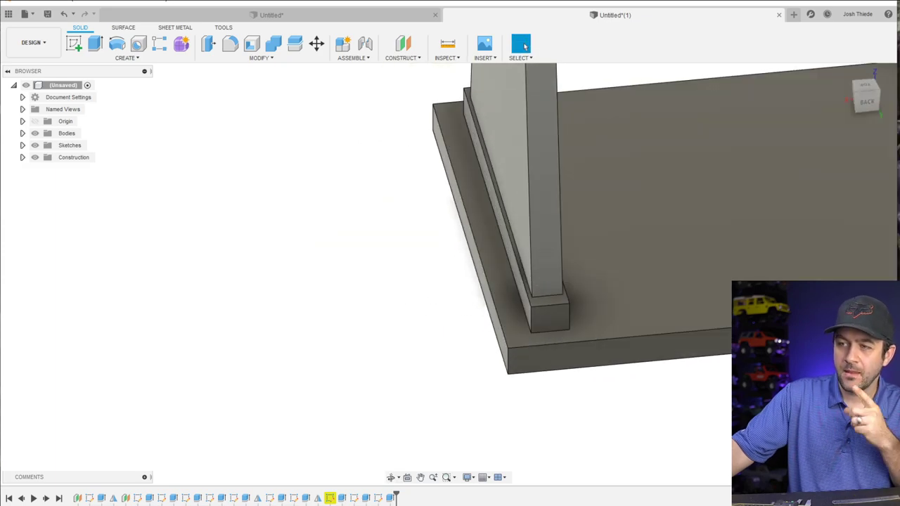
right_click(389, 498)
click(404, 431)
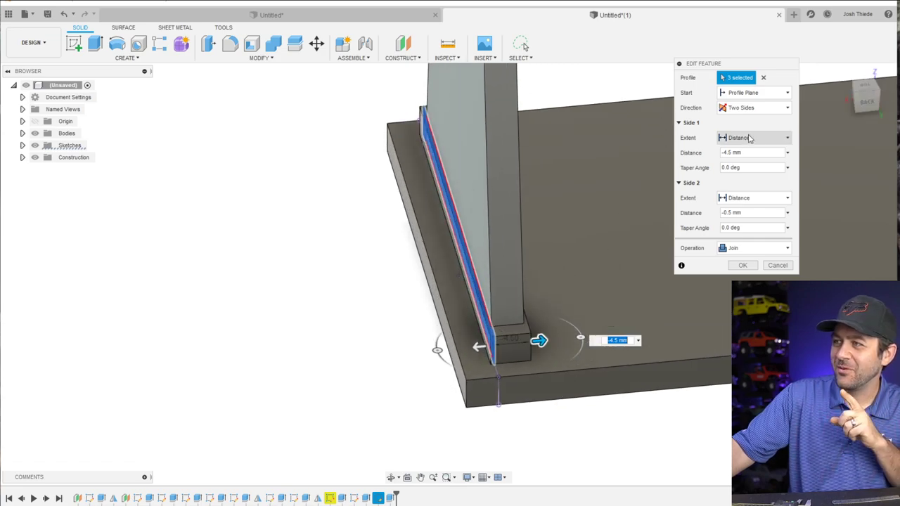
click(764, 109)
click(741, 122)
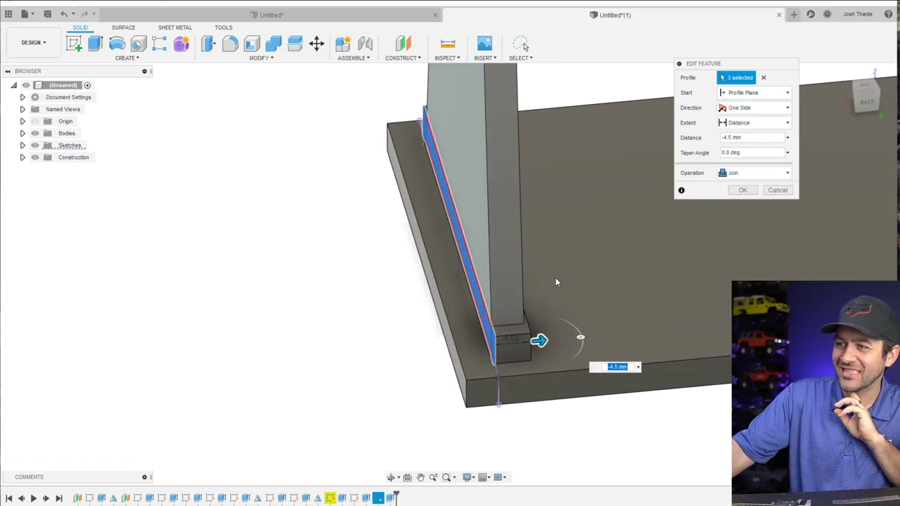
scroll(564, 304, up, 2)
click(739, 192)
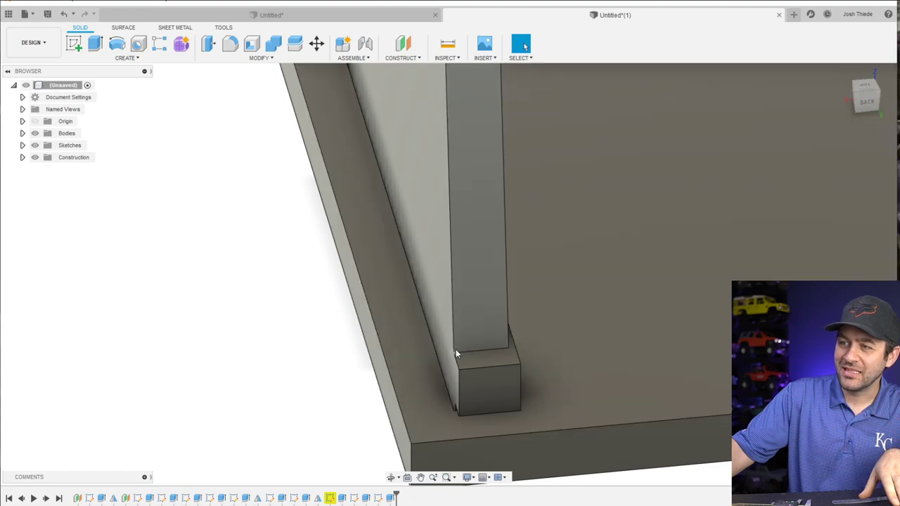
Examine the side plate's stepped lower end and its fit on the base plate from several angles
click(442, 337)
shift+middle_drag(453, 365, 445, 341)
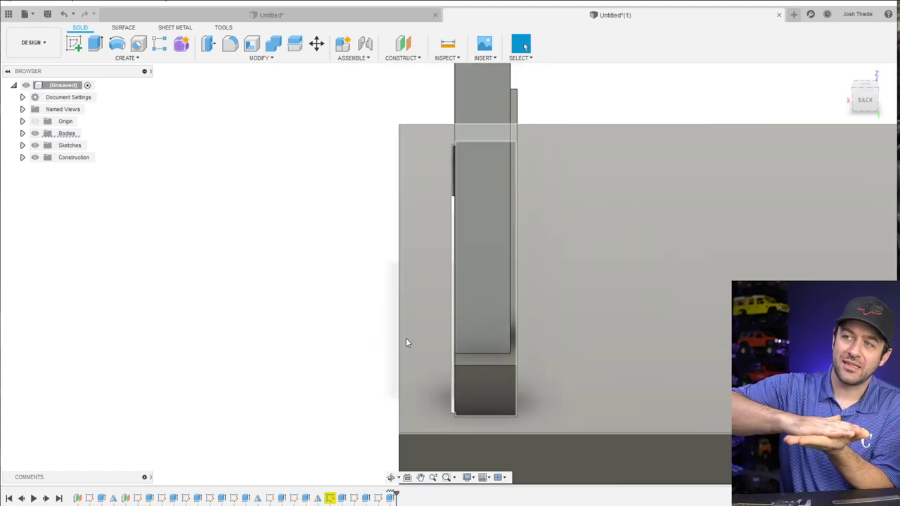
shift+middle_drag(419, 374, 455, 392)
scroll(450, 380, down, 3)
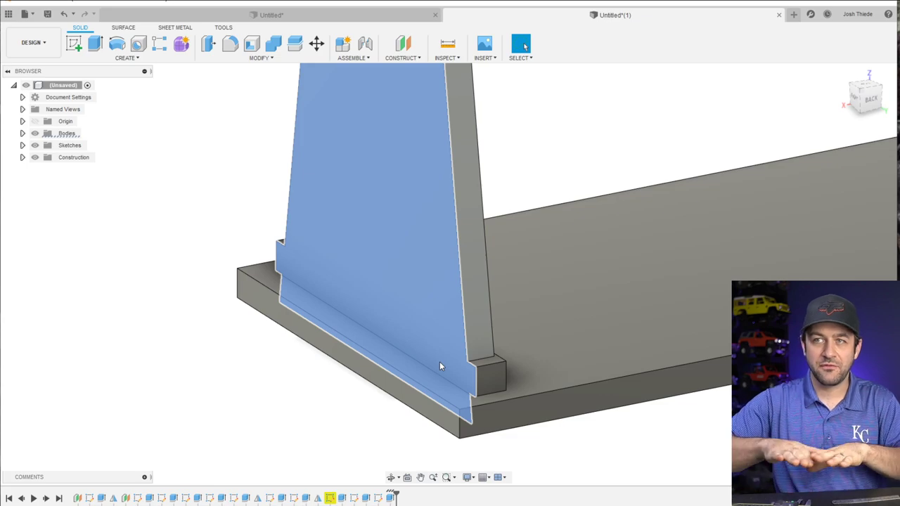
click(440, 366)
shift+middle_drag(456, 258, 530, 279)
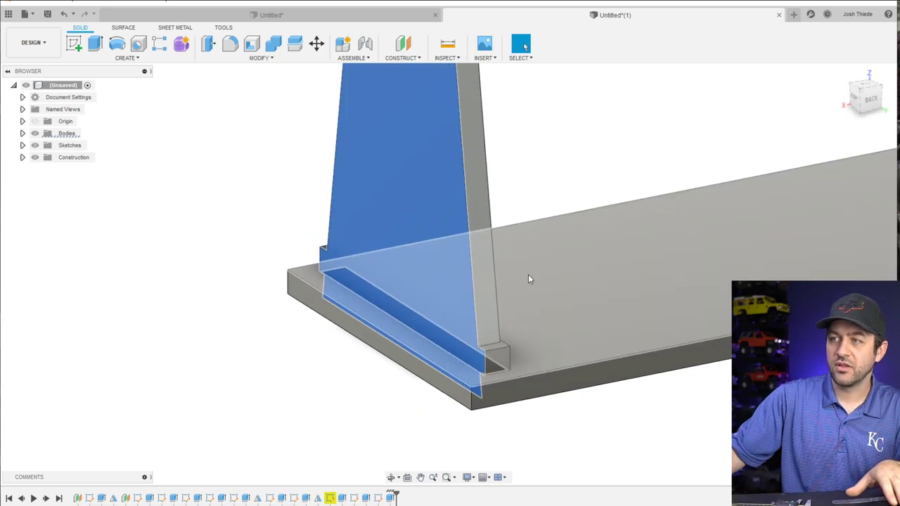
scroll(508, 273, down, 7)
scroll(440, 89, up, 6)
shift+middle_drag(507, 206, 544, 241)
scroll(545, 316, down, 2)
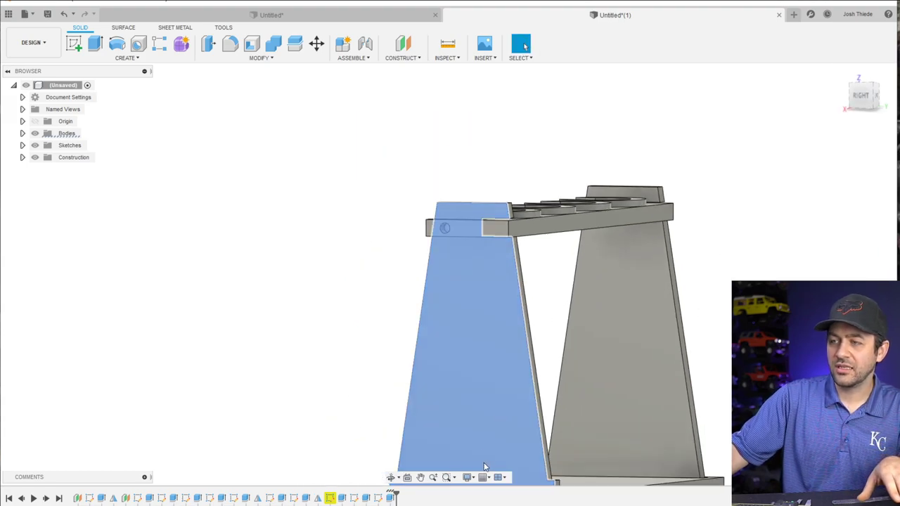
middle_drag(492, 471, 531, 307)
scroll(541, 313, down, 1)
scroll(556, 312, up, 4)
scroll(532, 249, down, 4)
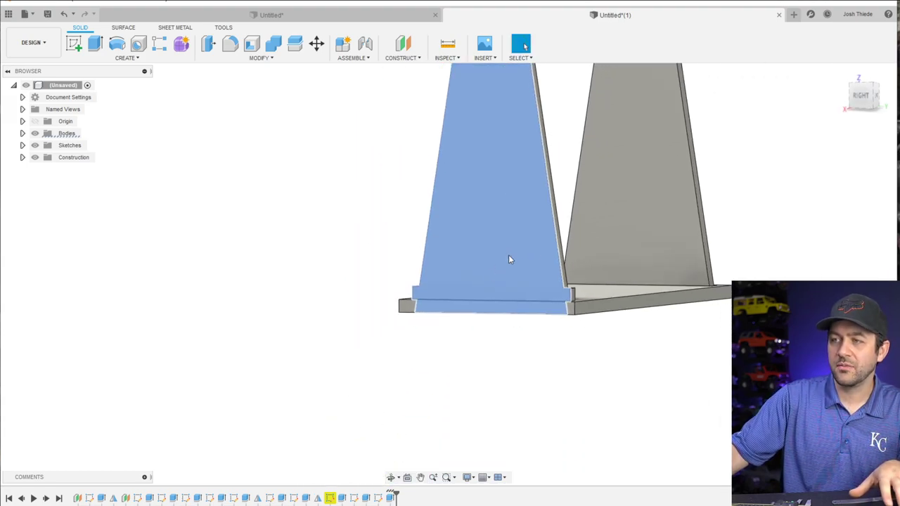
shift+middle_drag(510, 260, 551, 277)
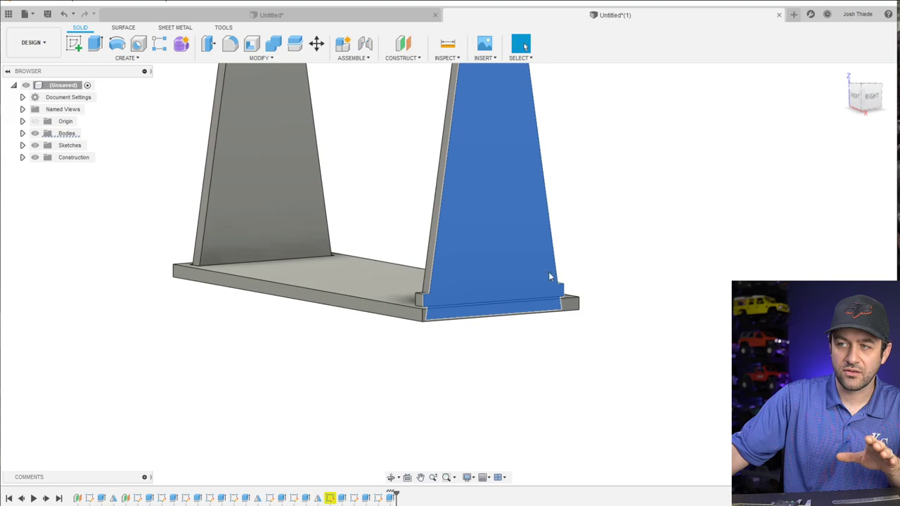
click(445, 295)
click(386, 181)
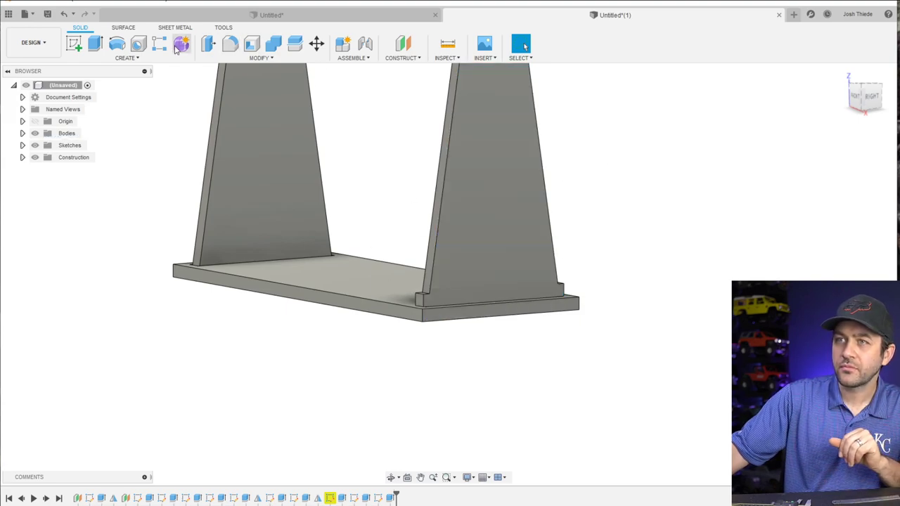
Undo the extrusion's direction change and the latest edits to the shoulder rectangle's sketch, restoring the gap dimension above the base plate
scroll(438, 339, up, 5)
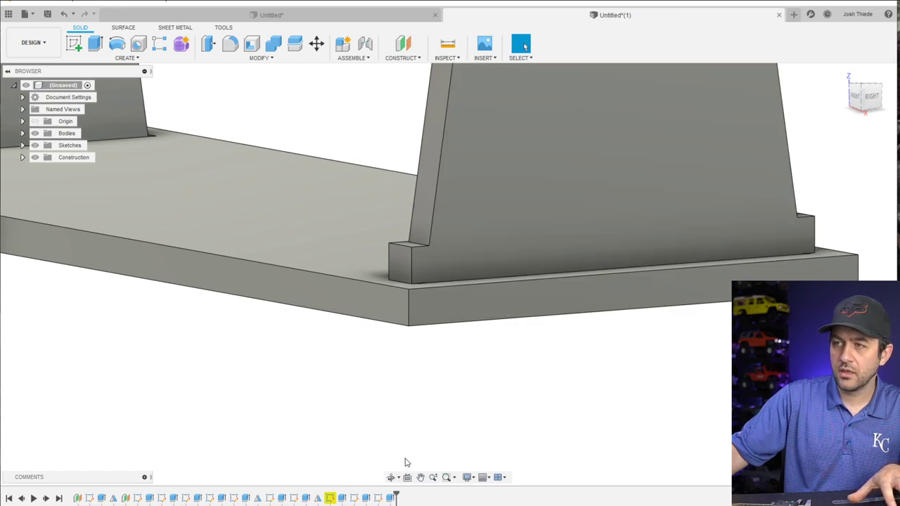
key(ctrl+z)
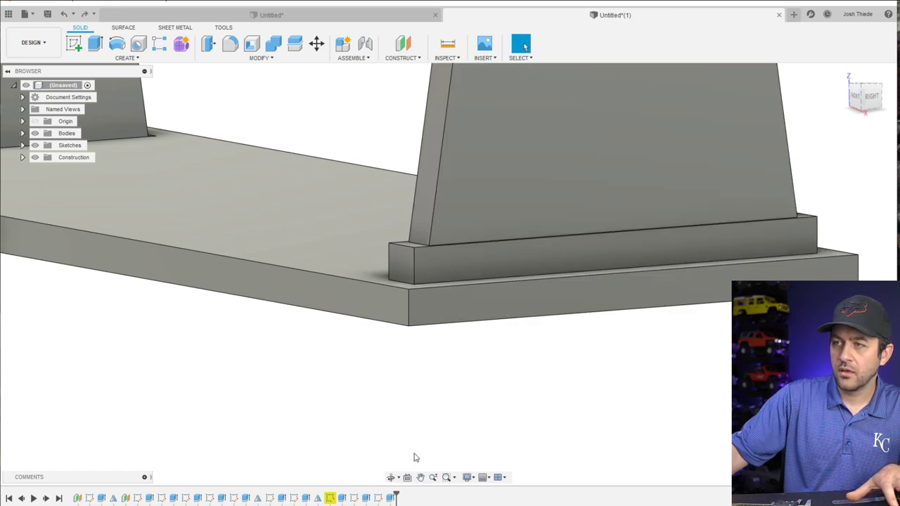
key(ctrl+z)
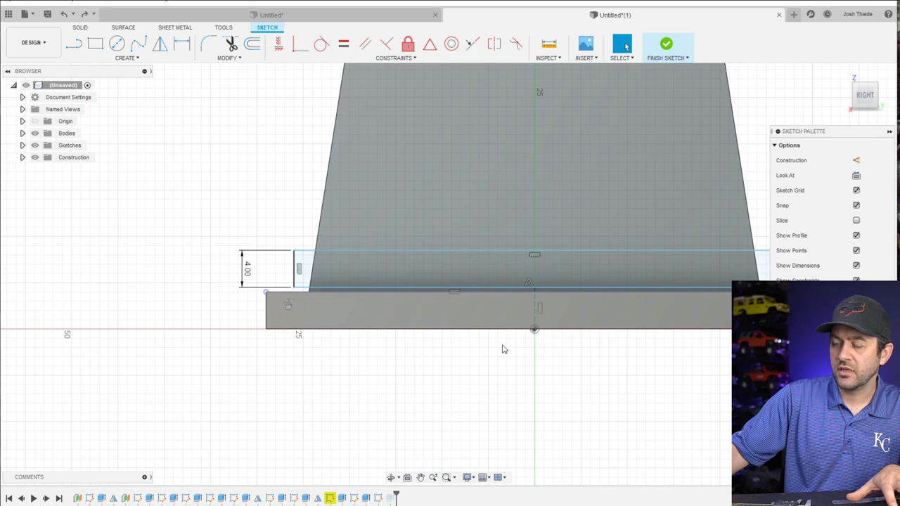
Set the gap between the shoulder rectangle and the base plate to 0.05 mm and finish the sketch
scroll(266, 295, up, 5)
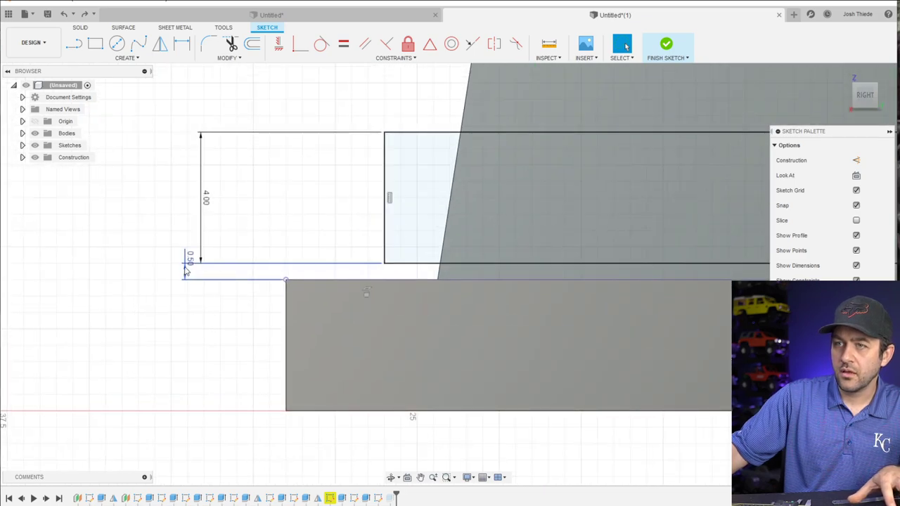
double_click(186, 269)
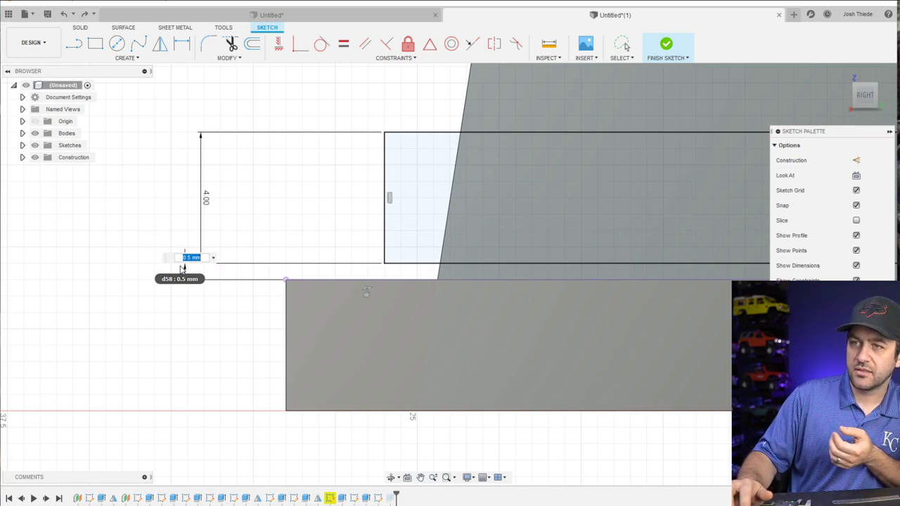
text(.05)
key(Return)
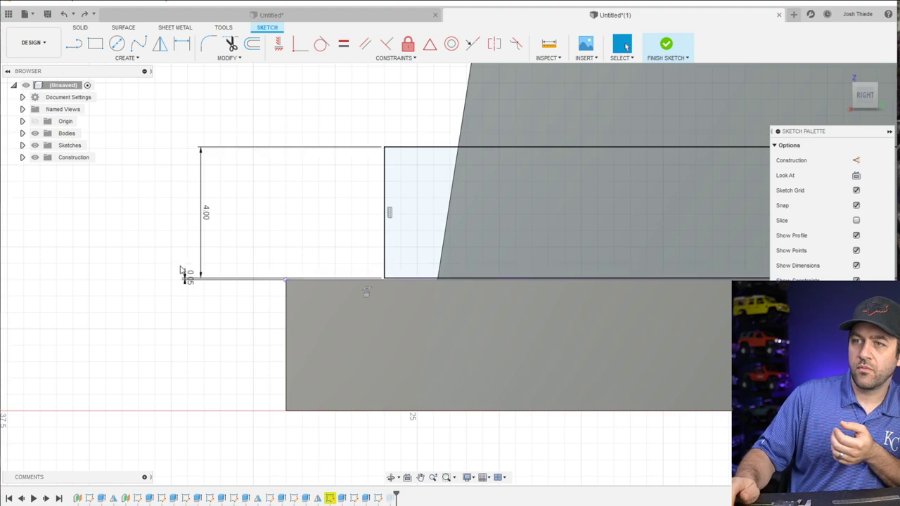
scroll(168, 244, up, 2)
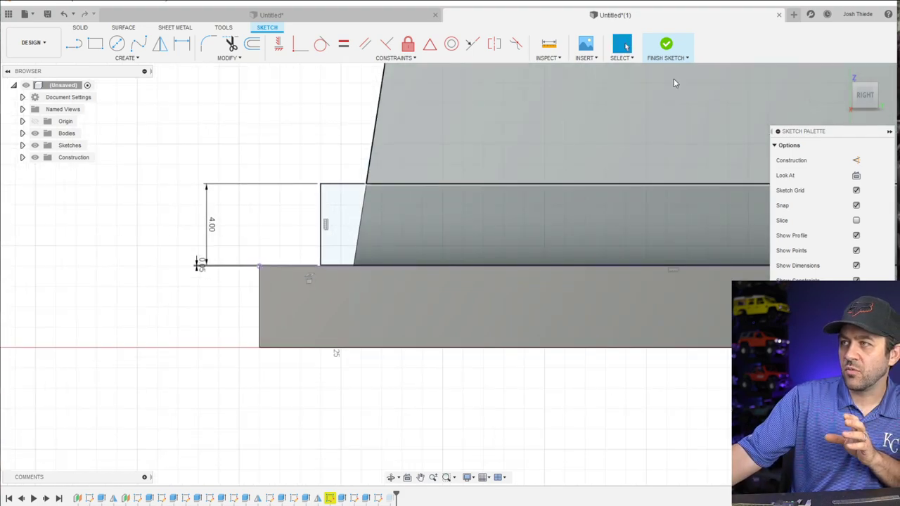
click(666, 44)
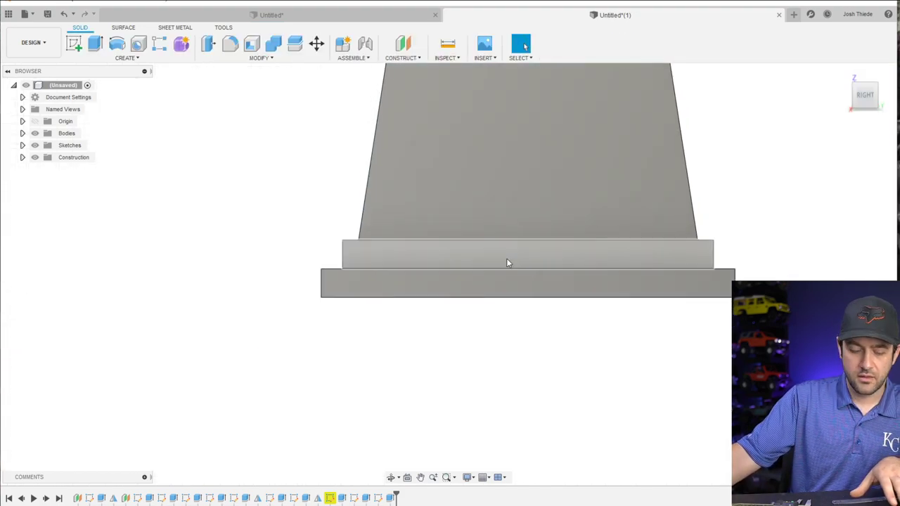
Examine the shoulder's fit above the base plate and around the side plate from several angles
shift+middle_drag(509, 263, 548, 282)
scroll(547, 283, up, 6)
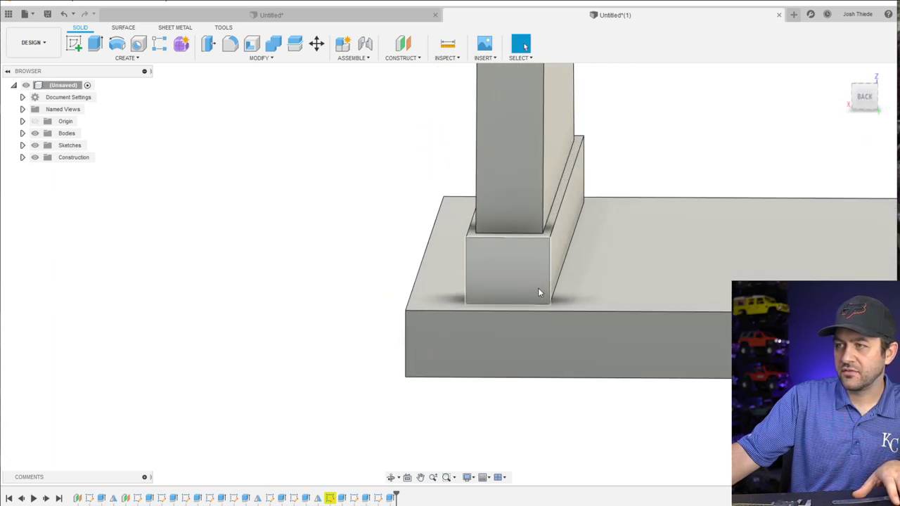
shift+middle_drag(604, 368, 424, 359)
click(451, 383)
scroll(386, 427, down, 10)
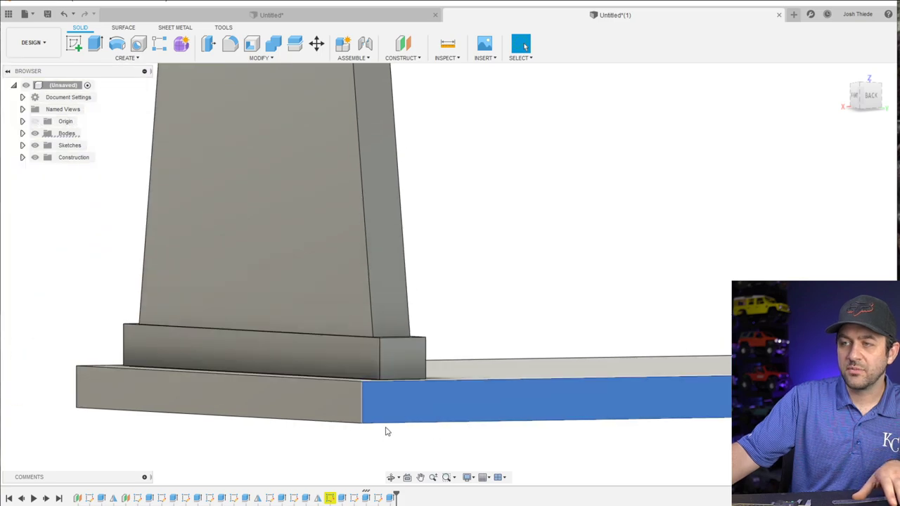
shift+middle_drag(492, 357, 401, 365)
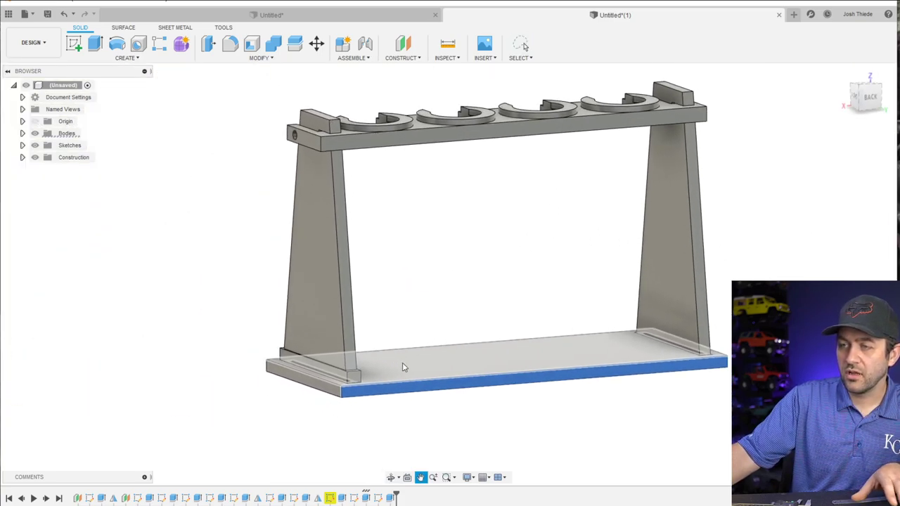
click(179, 165)
Mirror the shoulder's extrude feature to the opposite side plate about the vertical origin plane midway between the plates
click(127, 58)
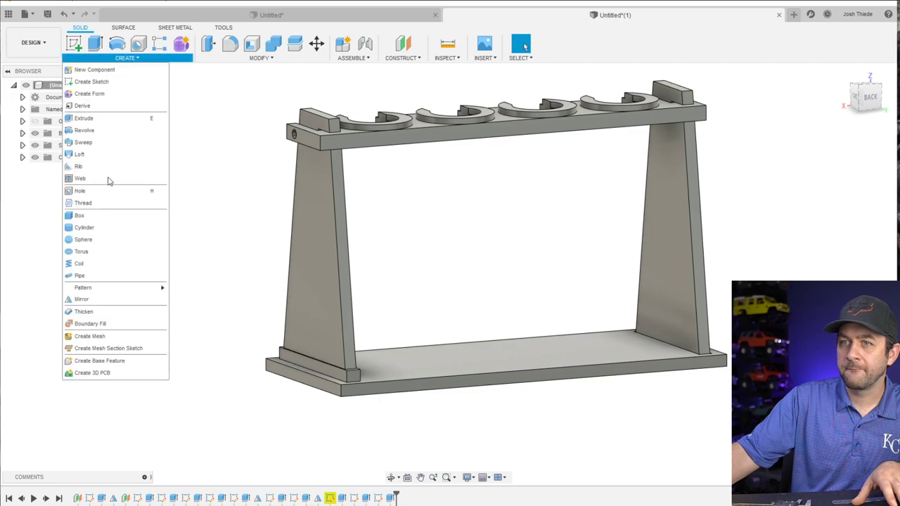
click(105, 299)
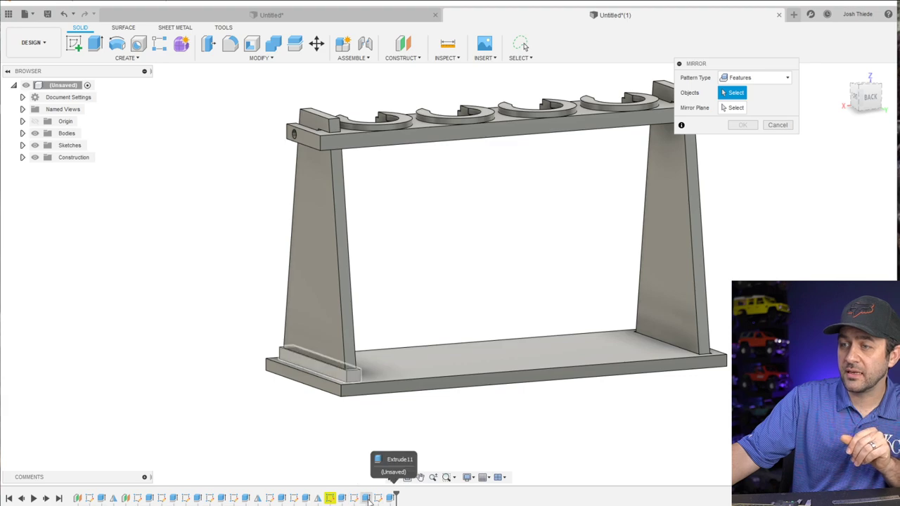
click(391, 497)
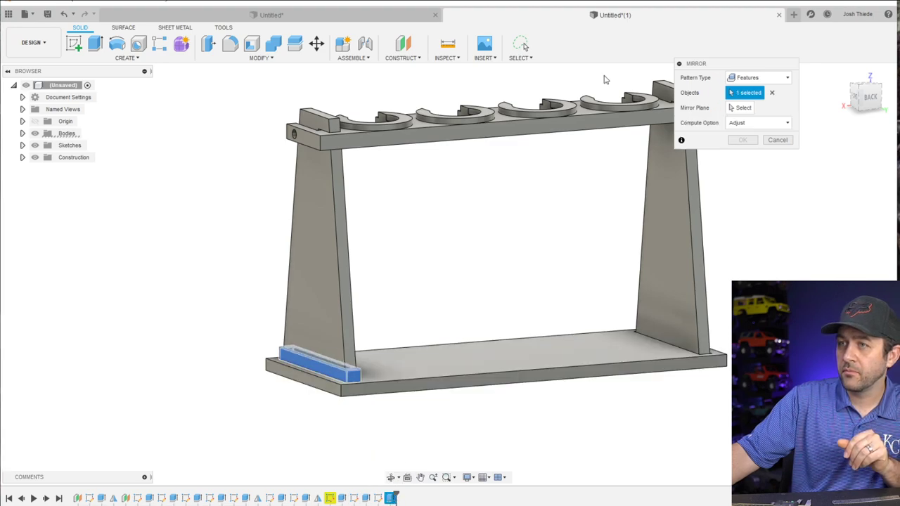
click(732, 109)
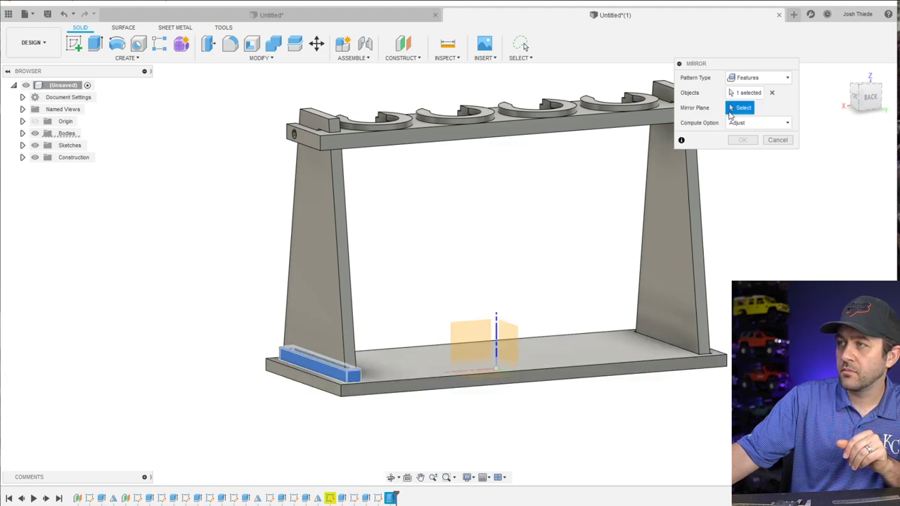
click(501, 336)
click(742, 141)
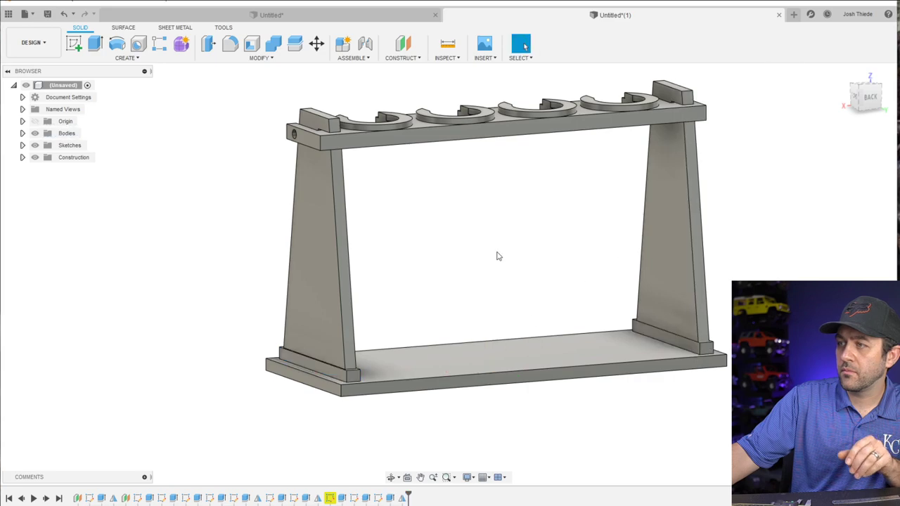
Inspect the mirrored shoulder up close and check whether it belongs to the same body as the side plate
scroll(388, 362, down, 2)
scroll(573, 362, up, 5)
scroll(573, 362, up, 4)
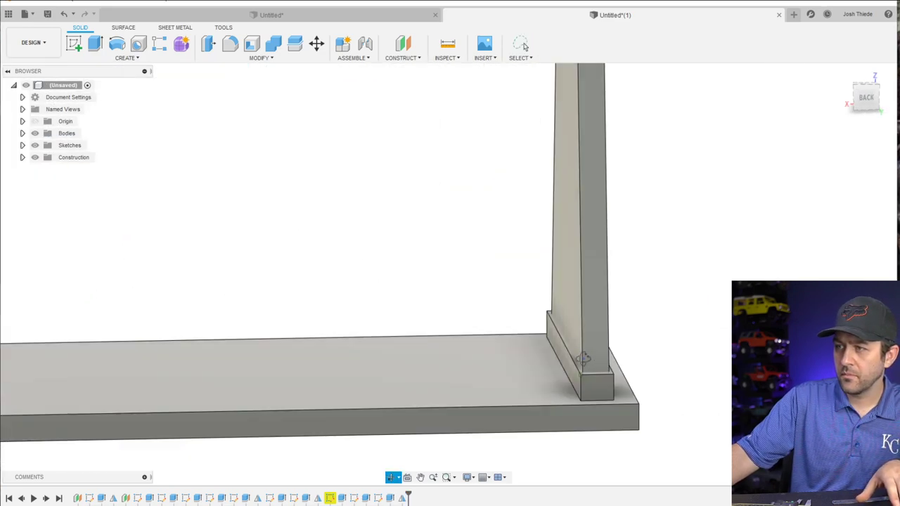
shift+middle_drag(583, 362, 588, 378)
scroll(619, 385, up, 5)
click(594, 402)
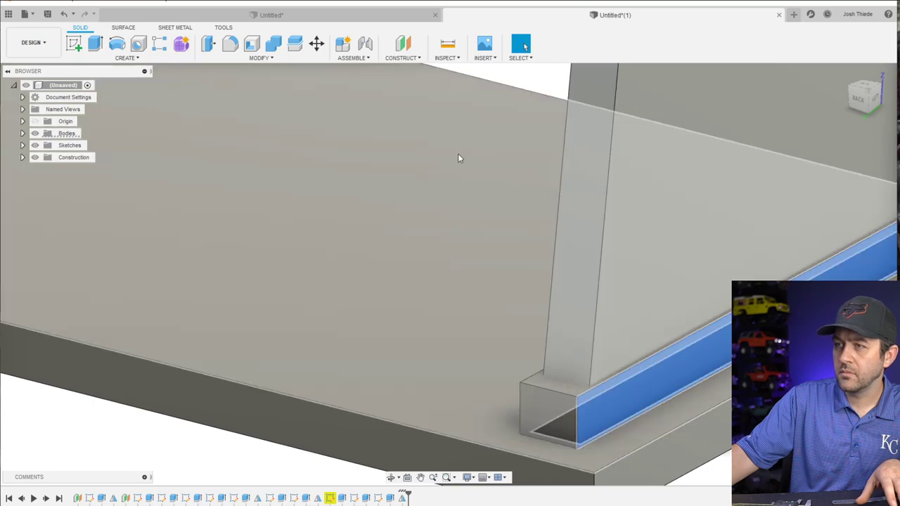
scroll(413, 254, down, 5)
click(556, 354)
scroll(422, 281, up, 5)
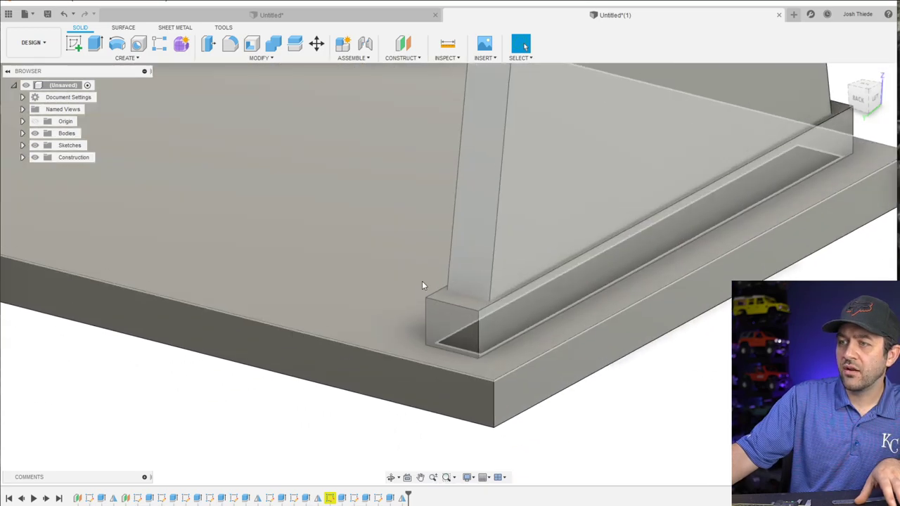
scroll(504, 320, down, 1)
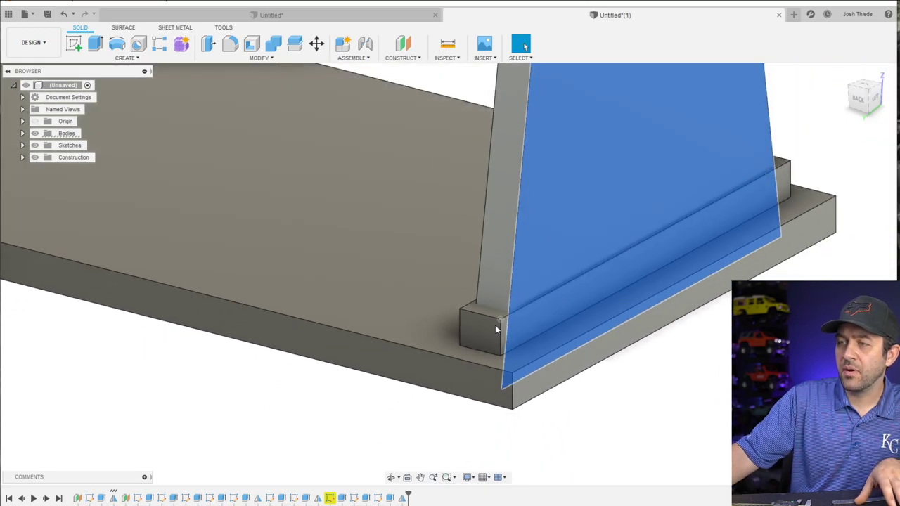
click(492, 327)
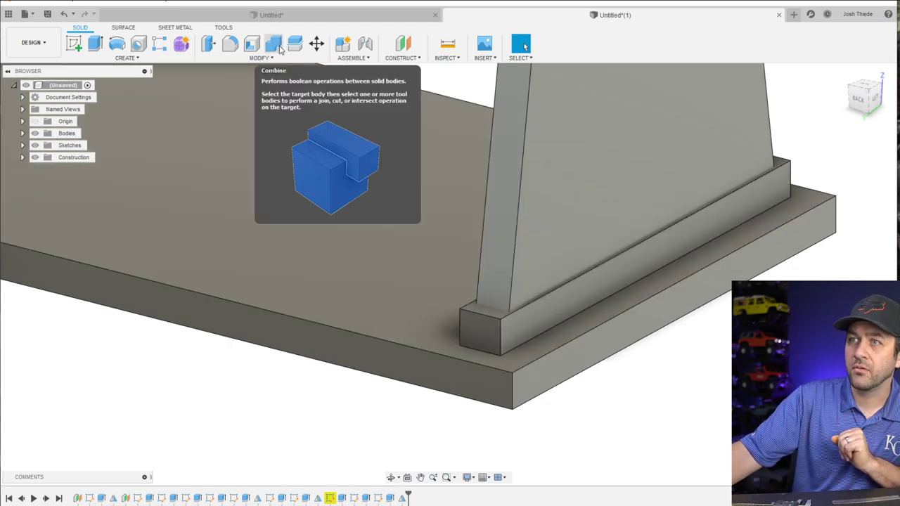
Combine the side plate with the mirrored shoulder using the Join operation
click(279, 46)
click(562, 211)
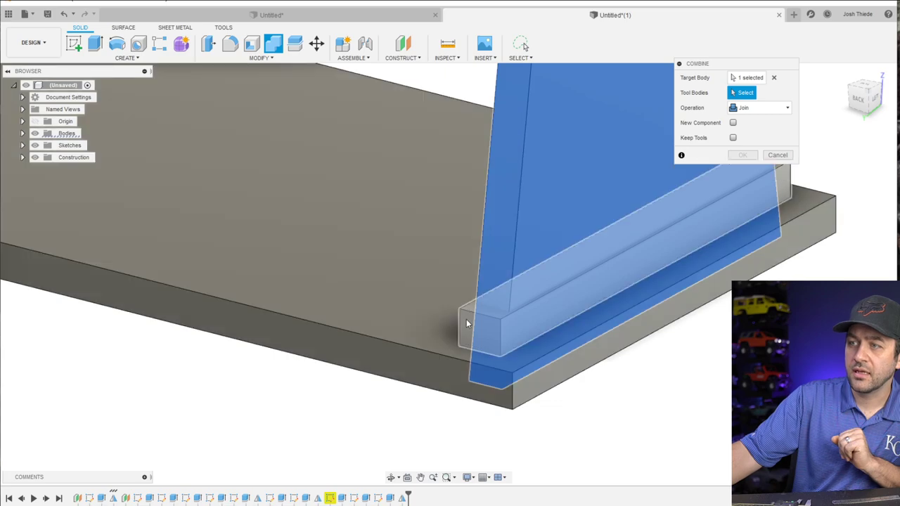
scroll(478, 330, down, 2)
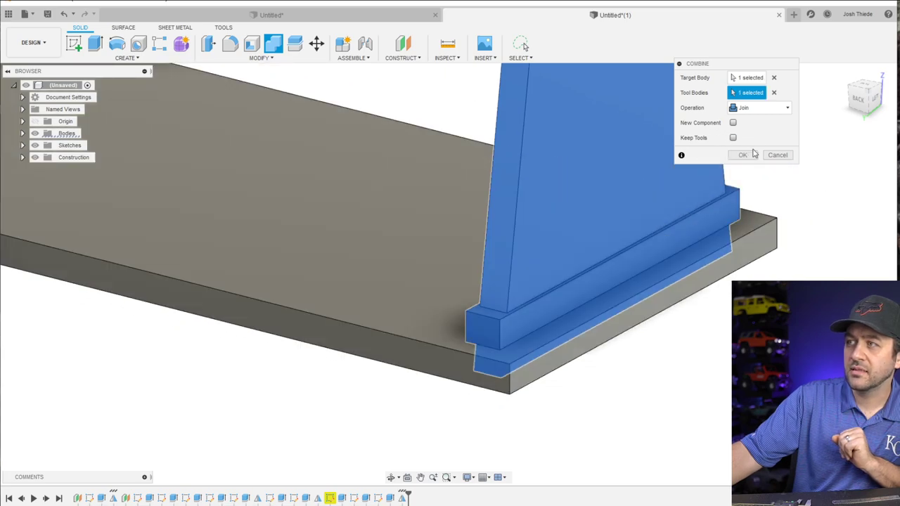
click(743, 155)
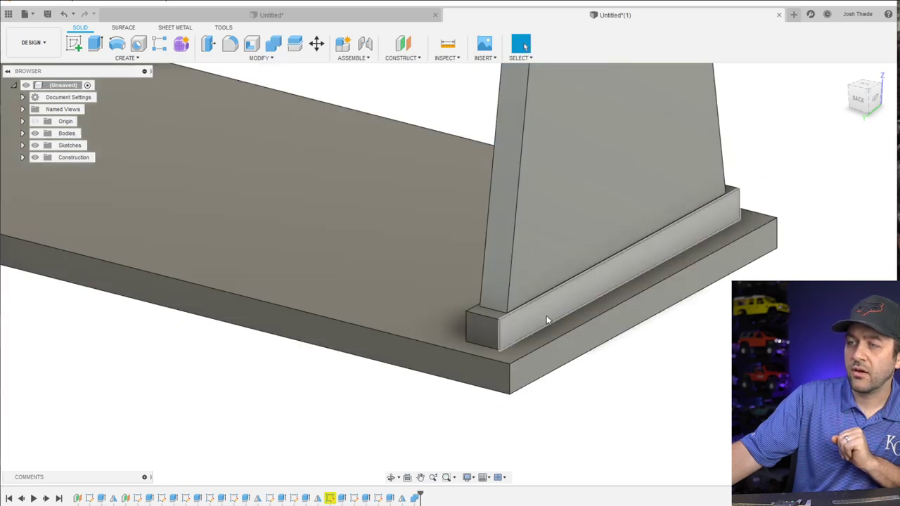
List the design's bodies and select Body1 and Body2 in turn to check each side plate with its shoulder
click(545, 273)
click(689, 404)
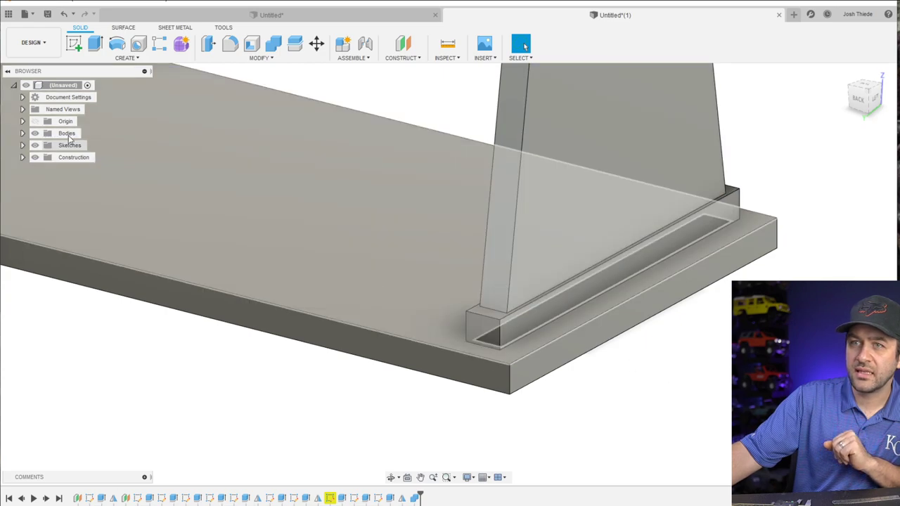
click(22, 134)
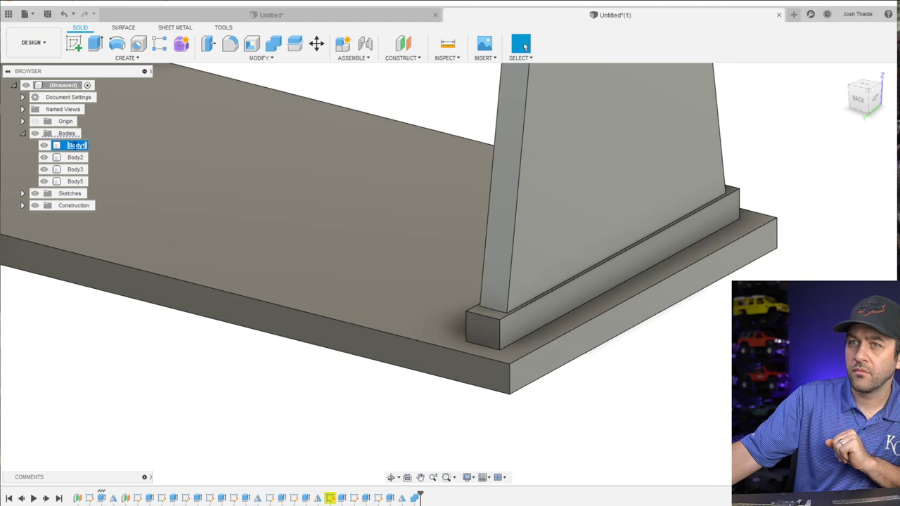
scroll(683, 315, down, 8)
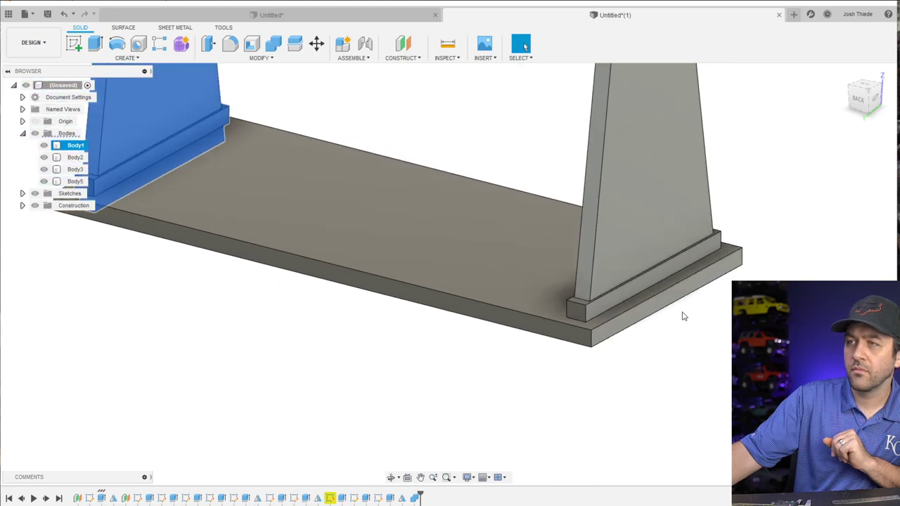
scroll(453, 177, up, 2)
click(68, 158)
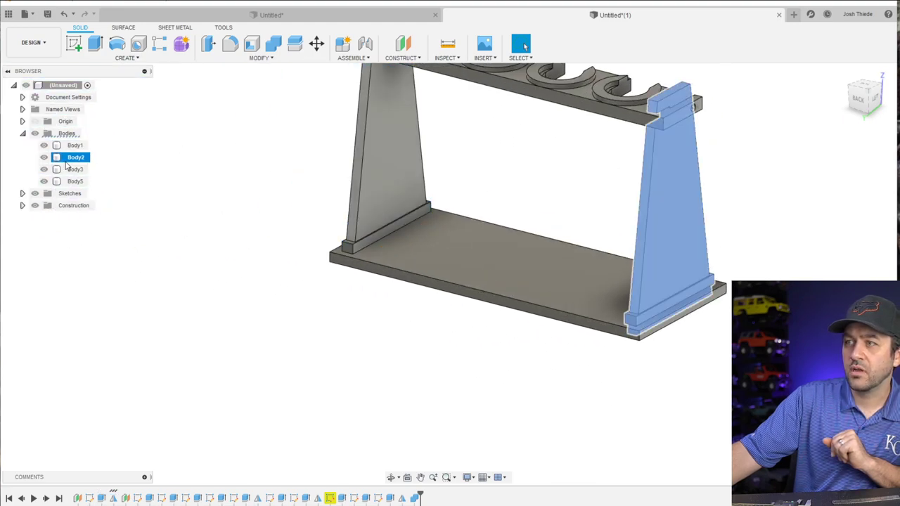
Examine the joined side plate and the whole stand from several angles, then clear the selection
scroll(673, 306, up, 4)
scroll(640, 347, down, 4)
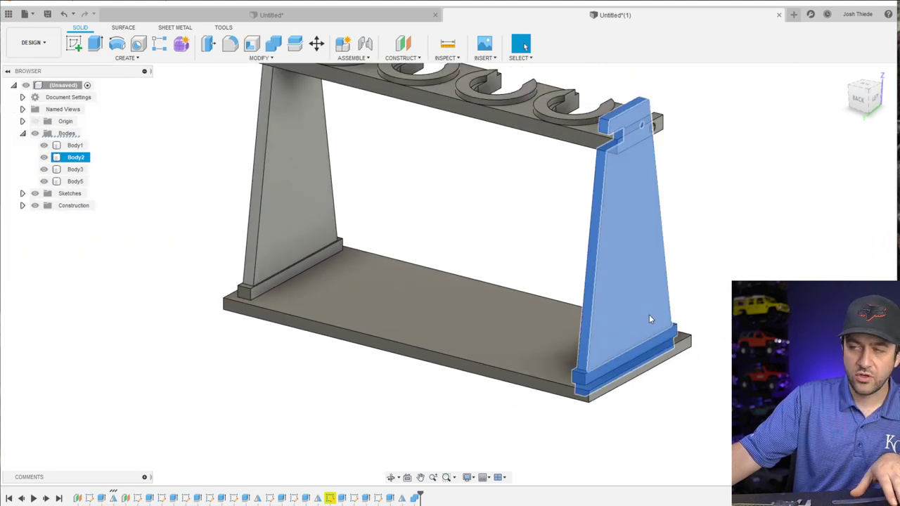
shift+middle_drag(649, 315, 558, 297)
scroll(610, 289, down, 3)
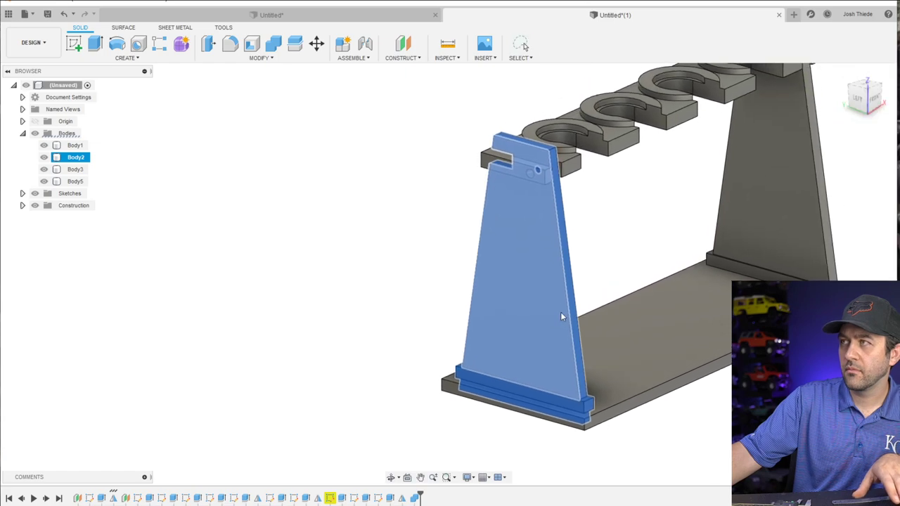
scroll(608, 291, up, 4)
shift+middle_drag(613, 291, 533, 354)
click(794, 206)
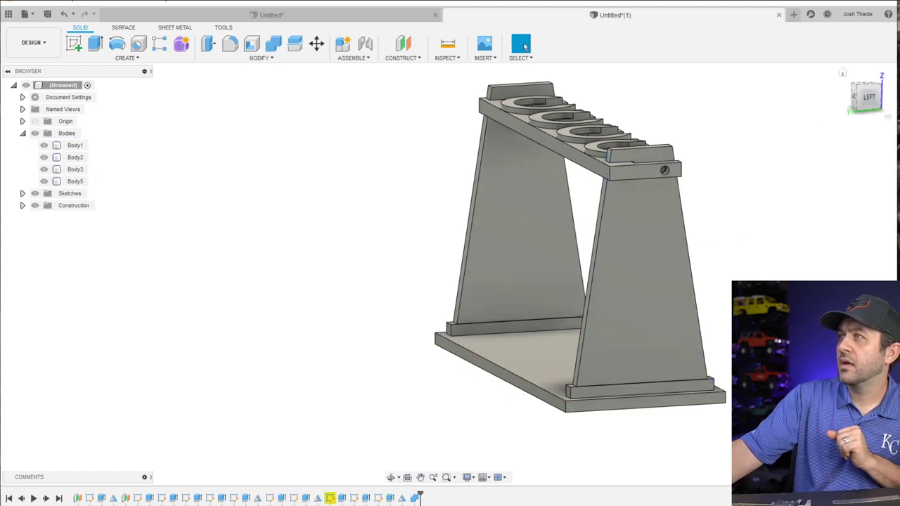
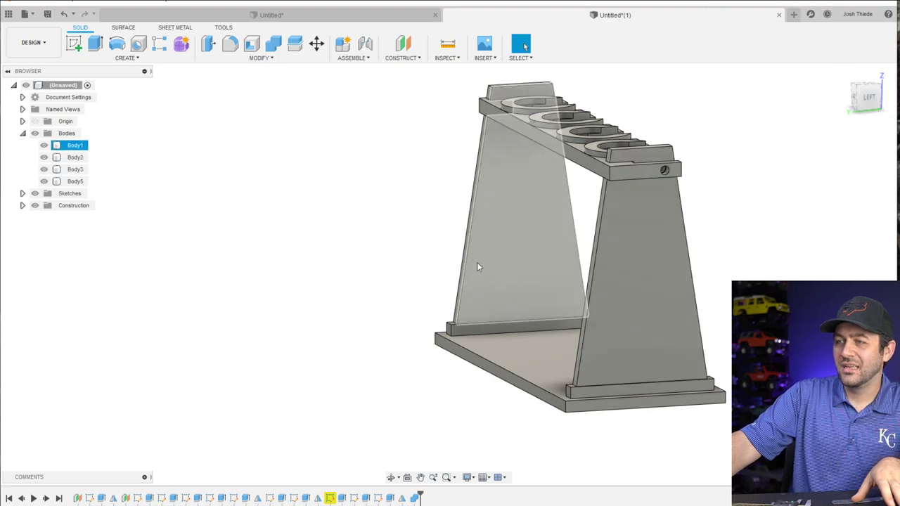
Inspect the stand's legs, base plate and the joints where the legs meet the base from several sides
shift+middle_drag(447, 346, 530, 347)
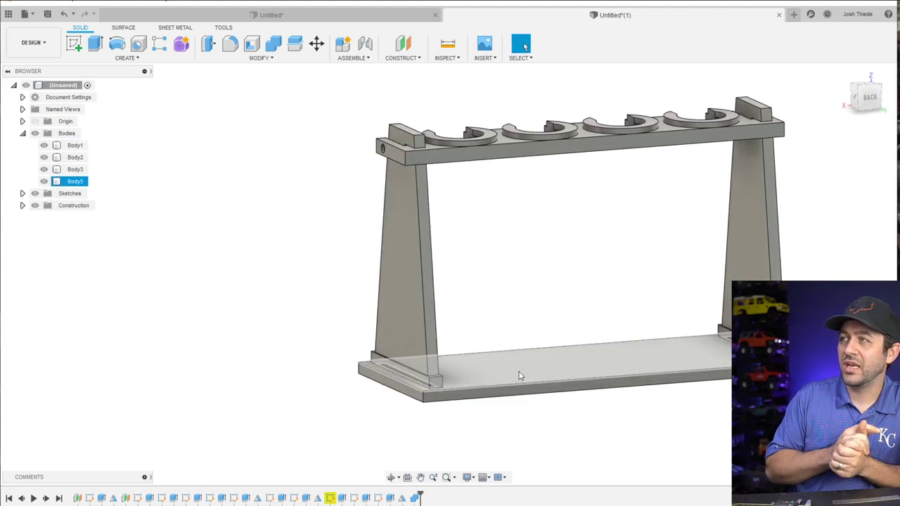
scroll(431, 437, up, 4)
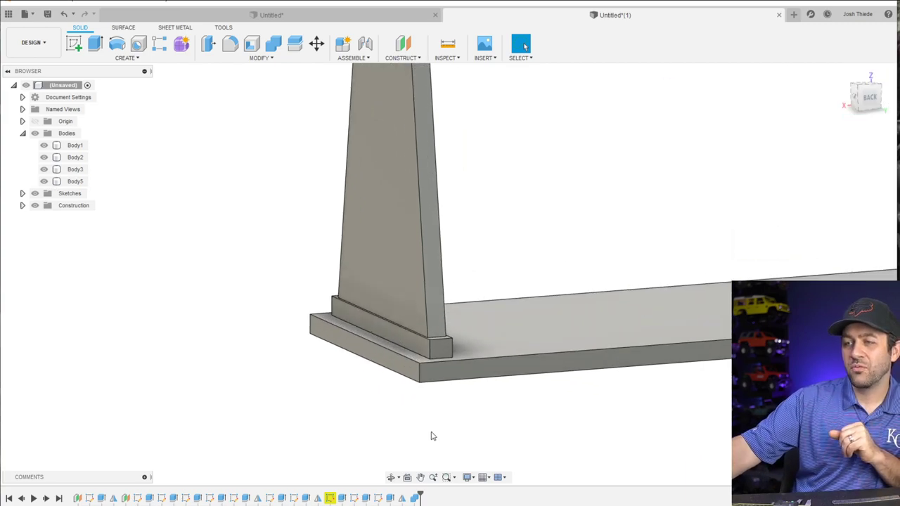
shift+middle_drag(454, 363, 492, 355)
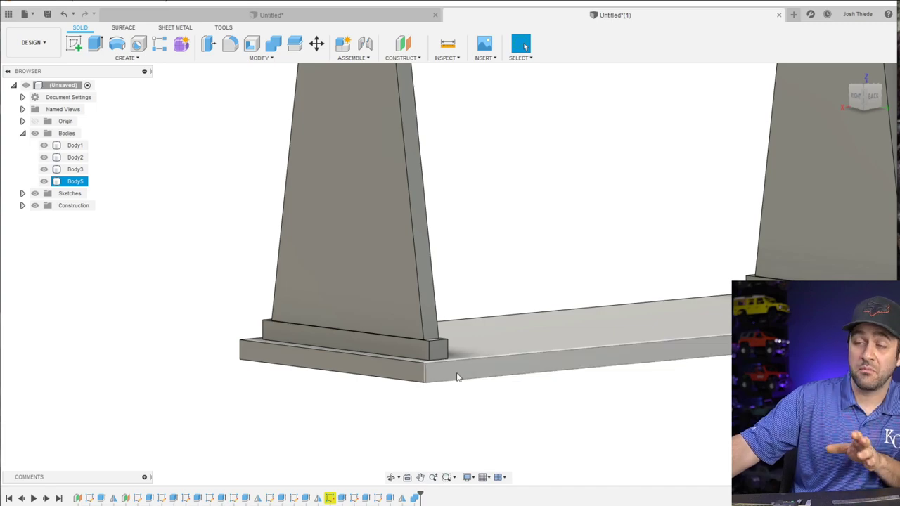
scroll(363, 424, down, 3)
shift+middle_drag(536, 337, 380, 360)
click(544, 379)
shift+middle_drag(573, 343, 621, 333)
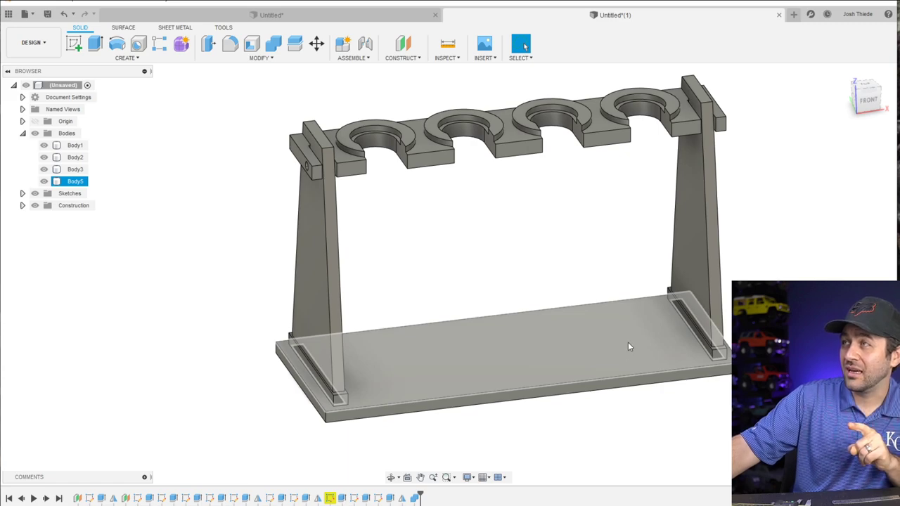
click(593, 400)
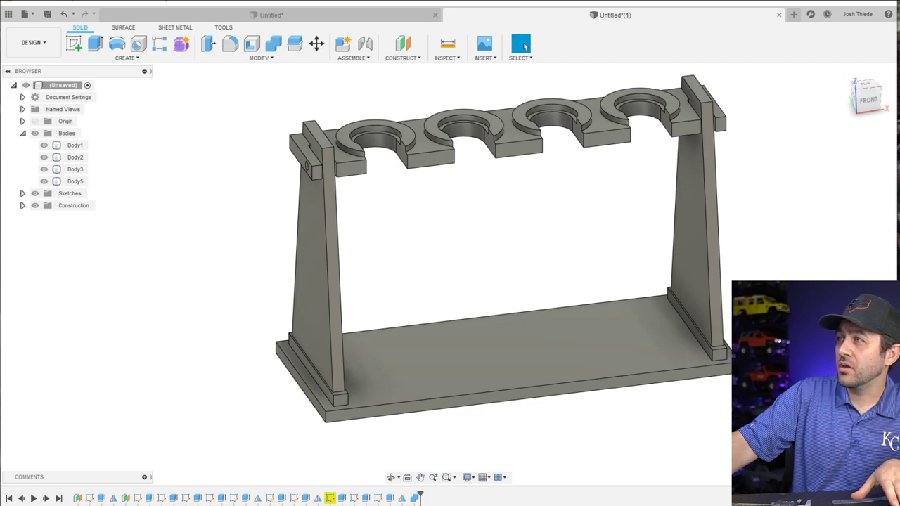
scroll(487, 245, up, 2)
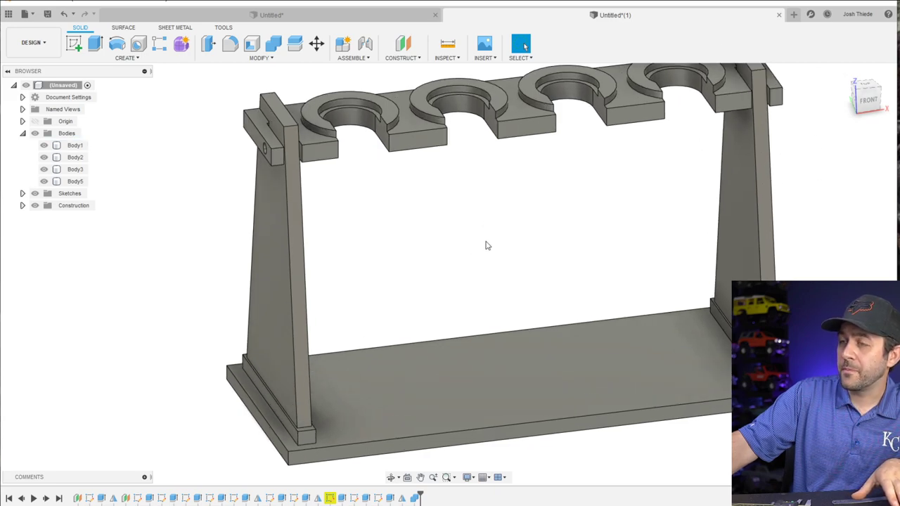
scroll(443, 310, down, 3)
Start a sketch on the outer face of the stand's left end leg, viewed square on
shift+middle_drag(426, 332, 423, 313)
middle_drag(423, 314, 302, 179)
click(75, 45)
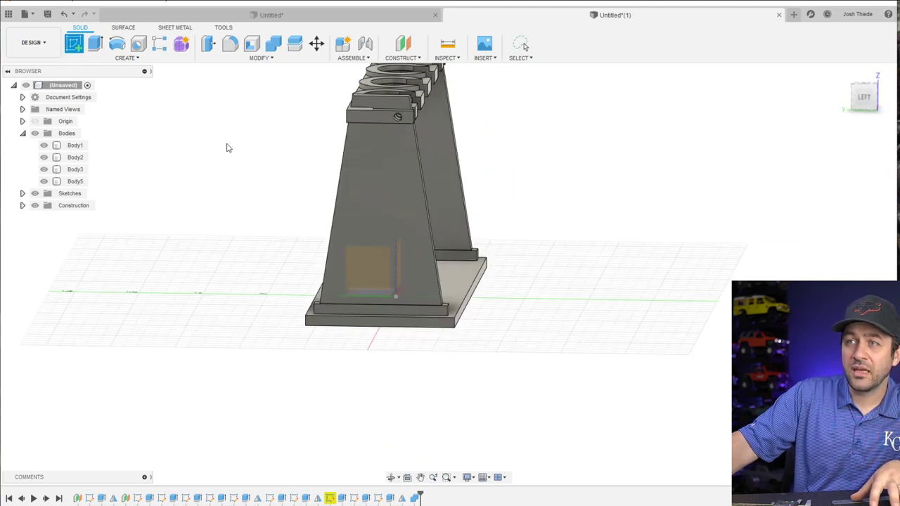
click(376, 215)
click(867, 97)
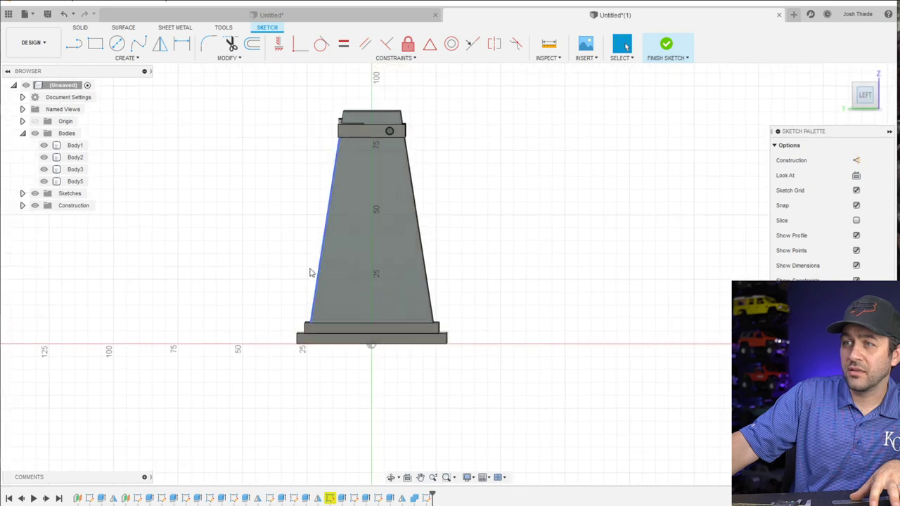
Project the leg's outer face into the sketch, keeping the projection link on
scroll(353, 255, up, 3)
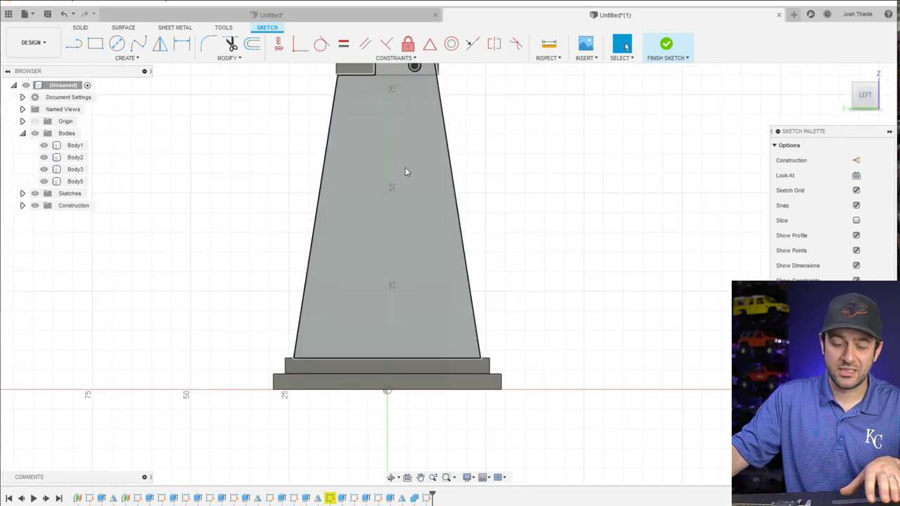
key(p)
click(431, 231)
scroll(426, 247, down, 2)
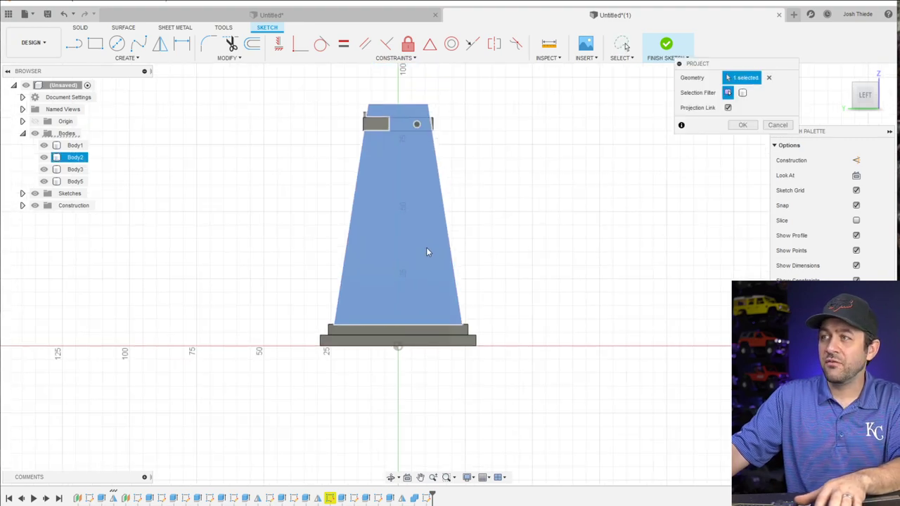
click(742, 125)
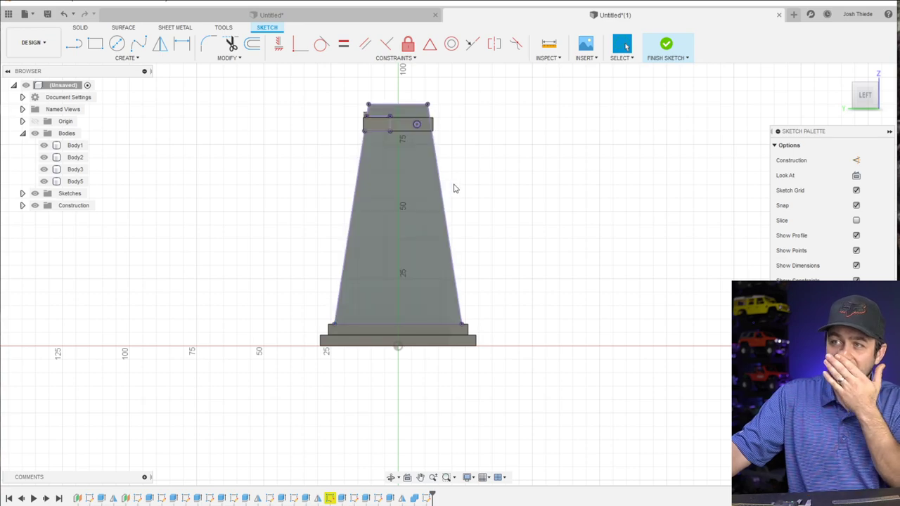
Offset the projected trapezoid outline of the leg inward by 8.5 mm and finish the sketch
click(254, 46)
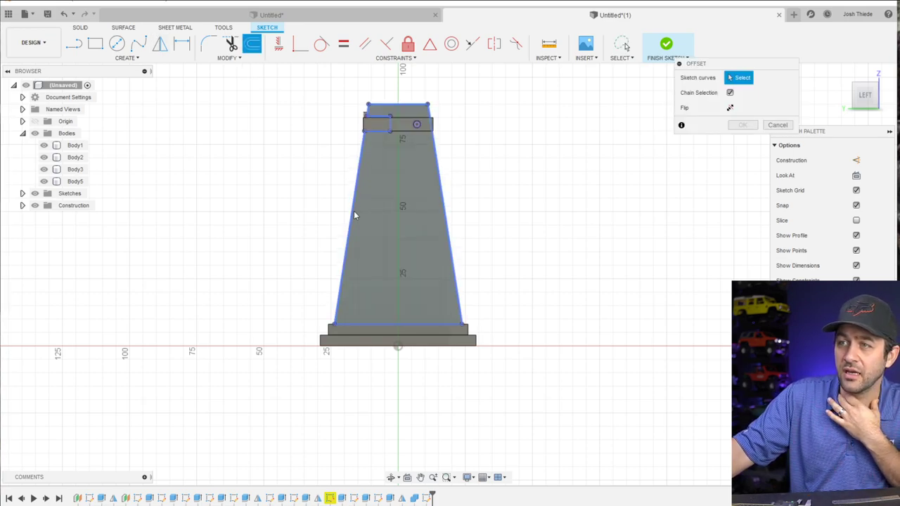
click(355, 216)
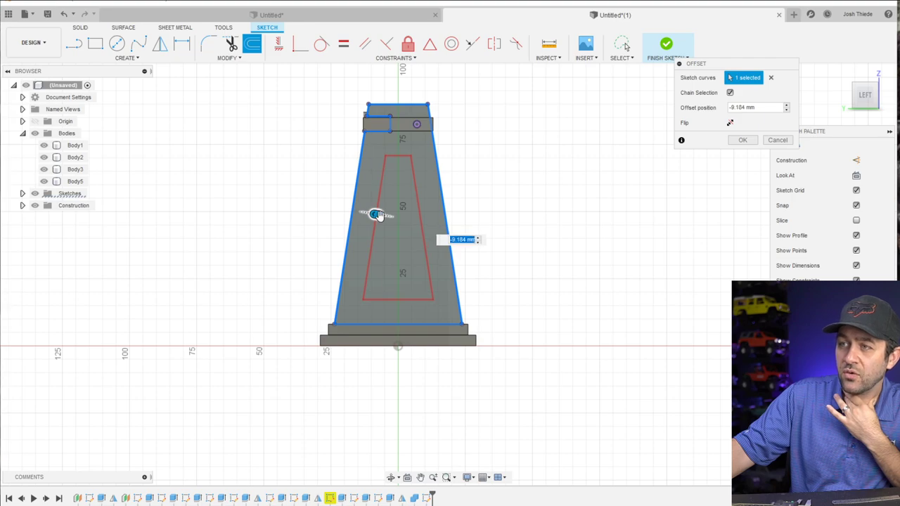
scroll(377, 215, up, 3)
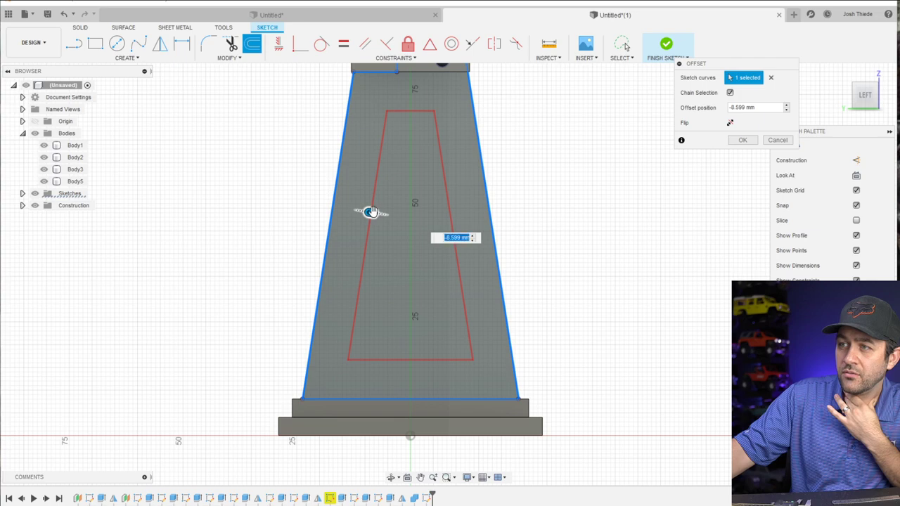
text(-8.5)
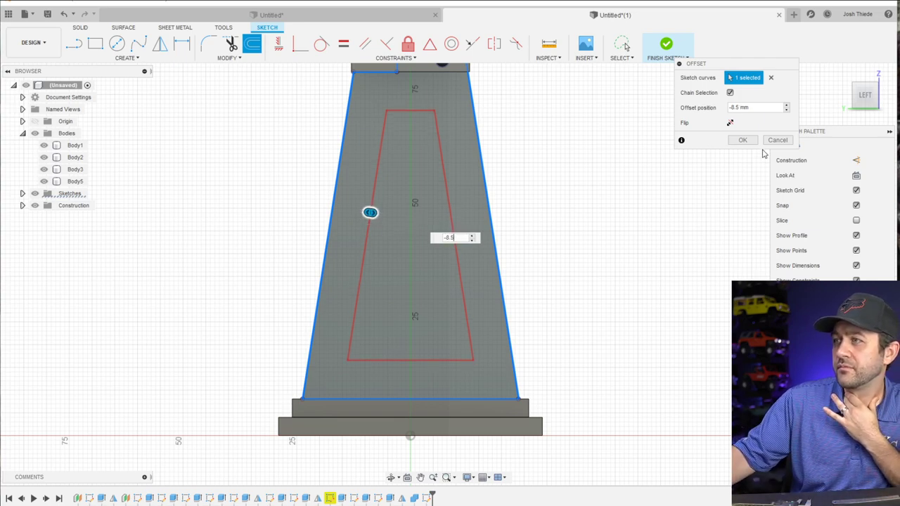
click(743, 140)
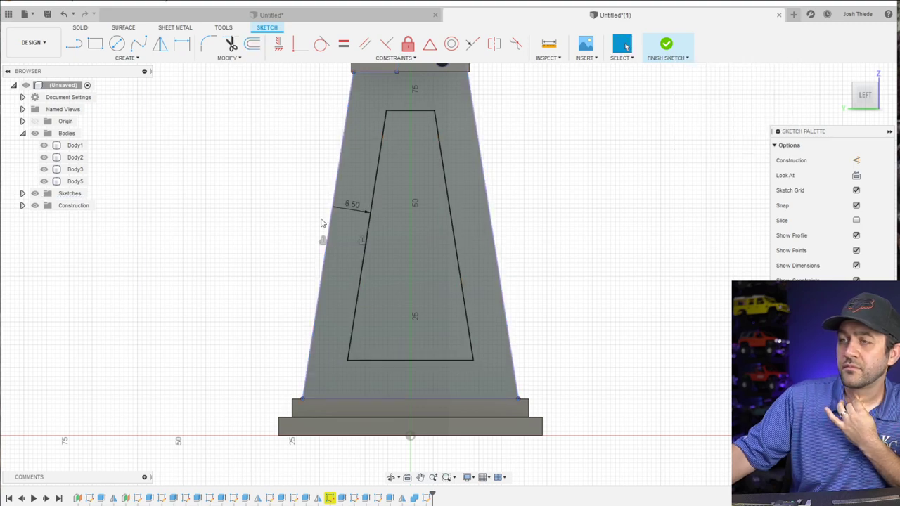
scroll(321, 222, down, 3)
click(667, 49)
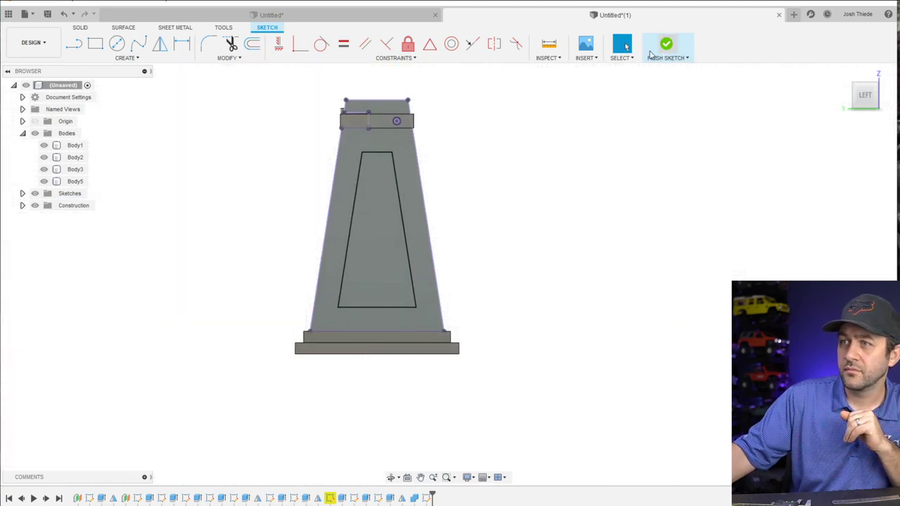
Extrude the inner trapezoid profile -150 mm as a cut through both legs of the stand
click(96, 44)
click(366, 212)
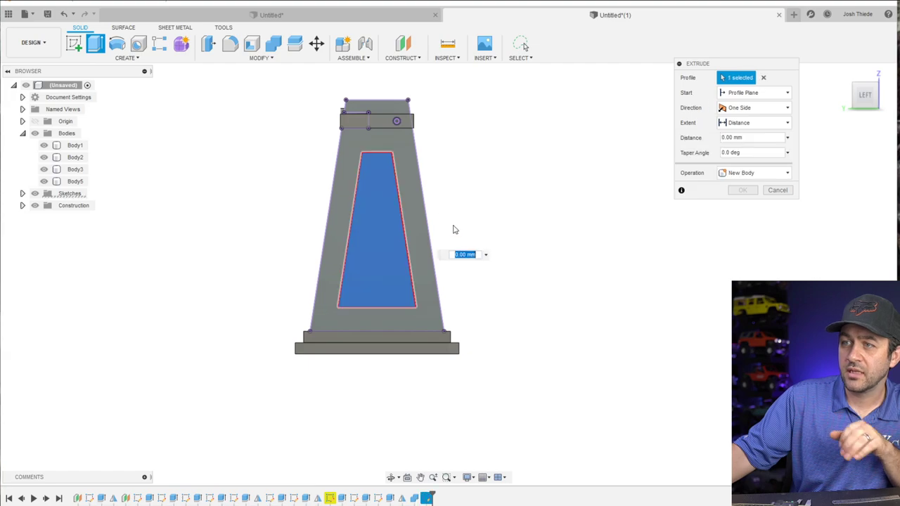
shift+middle_drag(454, 229, 281, 255)
drag(180, 226, 596, 276)
scroll(616, 253, down, 3)
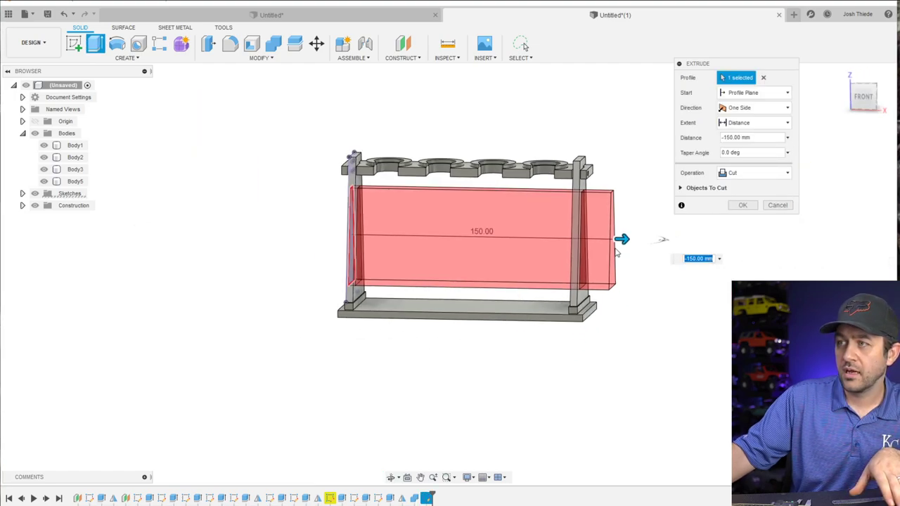
click(738, 205)
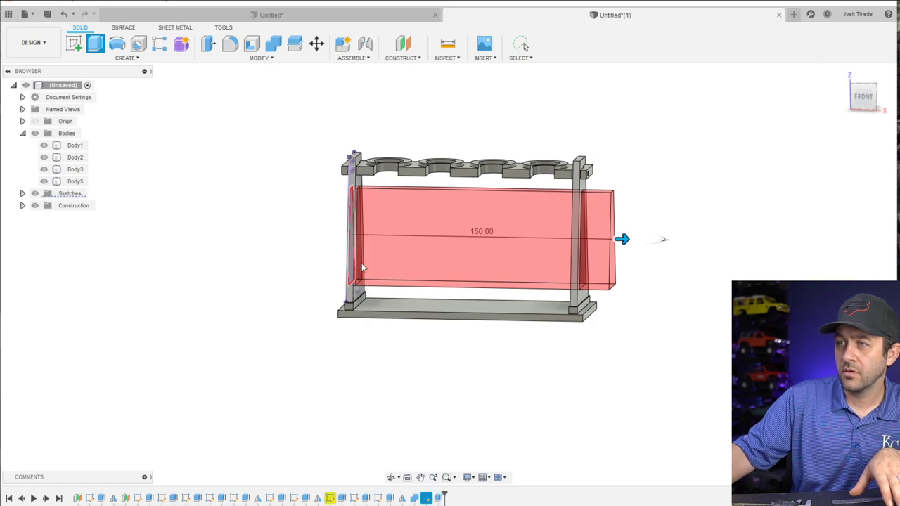
Begin a Fillet and select the four inside corner edges of the left leg's trapezoid opening
shift+middle_drag(355, 336, 427, 300)
scroll(427, 301, up, 3)
shift+middle_drag(463, 272, 397, 274)
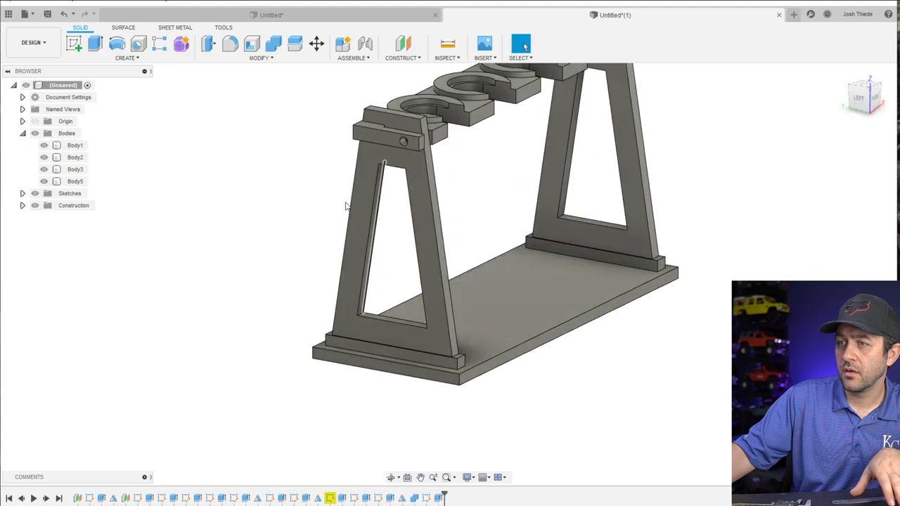
click(209, 44)
scroll(321, 328, up, 5)
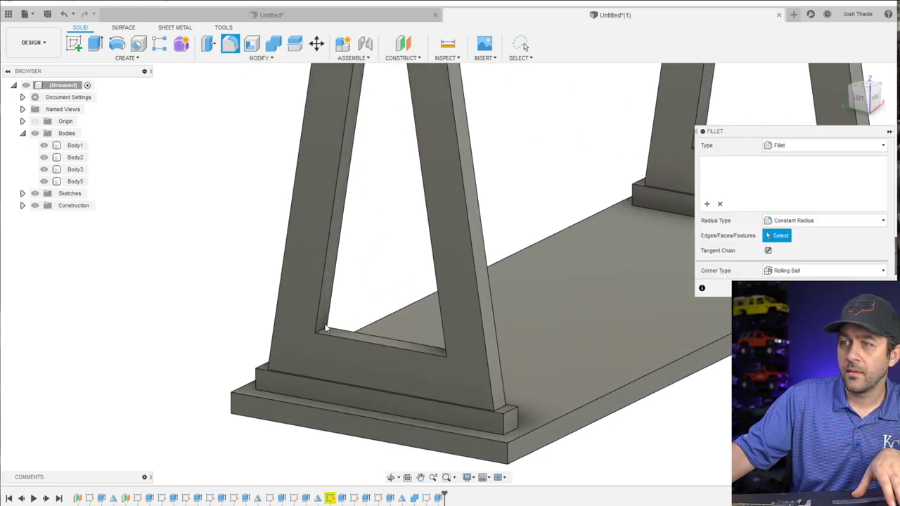
click(322, 332)
shift+middle_drag(325, 331, 343, 216)
click(502, 279)
scroll(335, 94, up, 5)
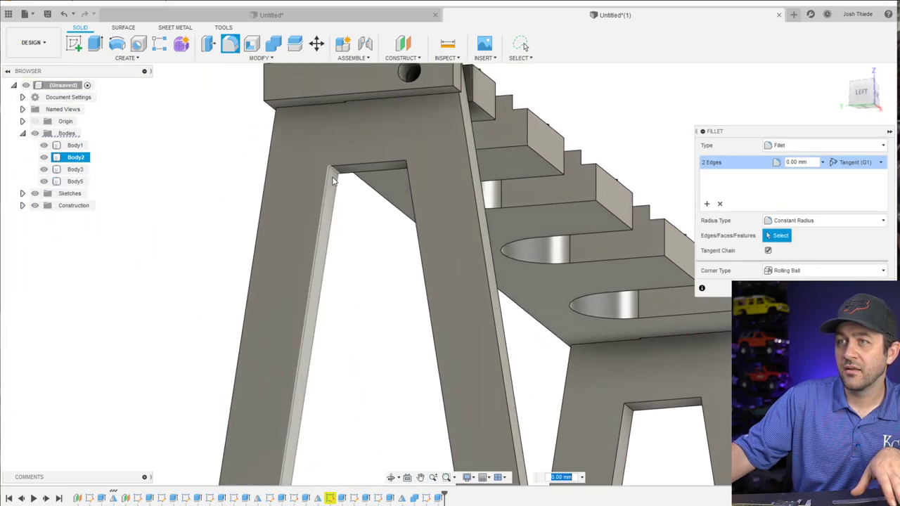
click(336, 173)
mouse_move(337, 175)
shift+middle_down()
mouse_move(381, 185)
mouse_move(539, 156)
mouse_move(539, 220)
shift+middle_up()
click(545, 165)
Add the four inside corner edges of the opposite leg's opening to the fillet selection
middle_drag(320, 362, 324, 175)
scroll(412, 228, up, 5)
click(417, 225)
click(355, 254)
middle_drag(320, 246, 312, 196)
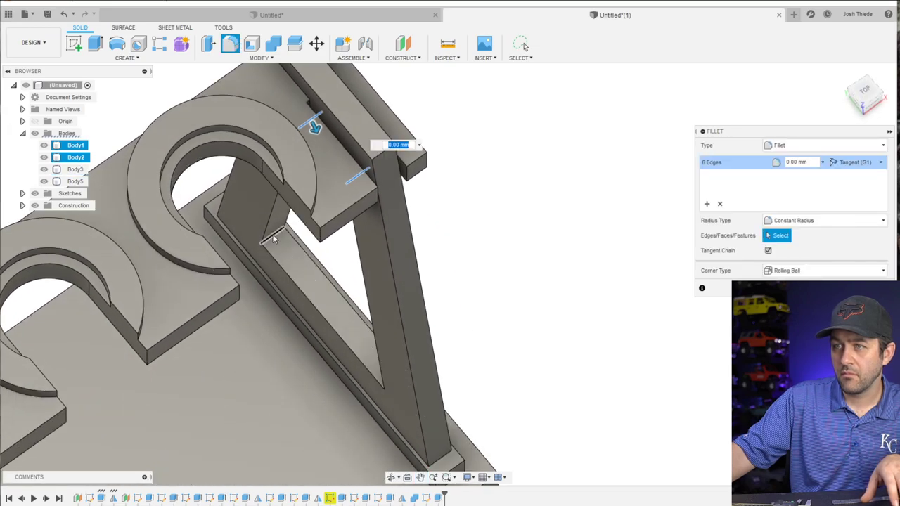
click(274, 238)
shift+middle_drag(248, 257, 331, 234)
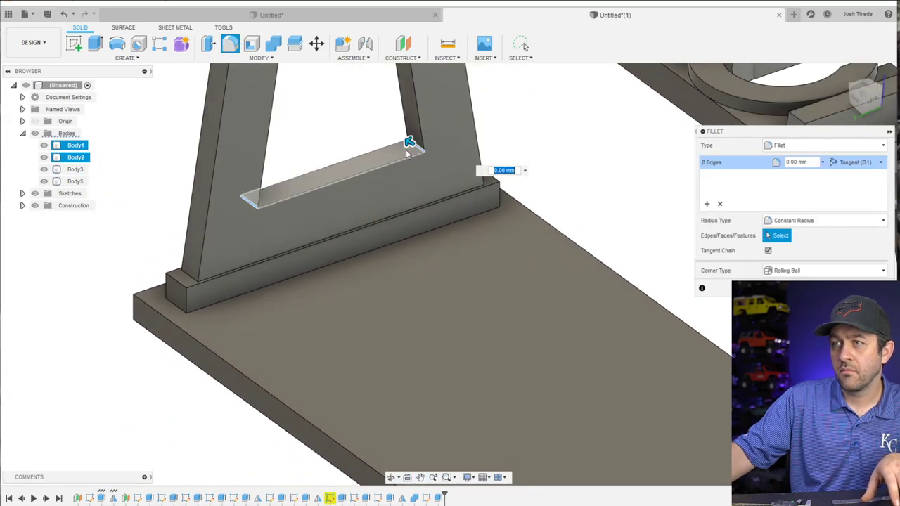
click(402, 138)
Set the radius to 3 mm for the selected opening corners and apply the constant-radius fillet
scroll(406, 237, down, 5)
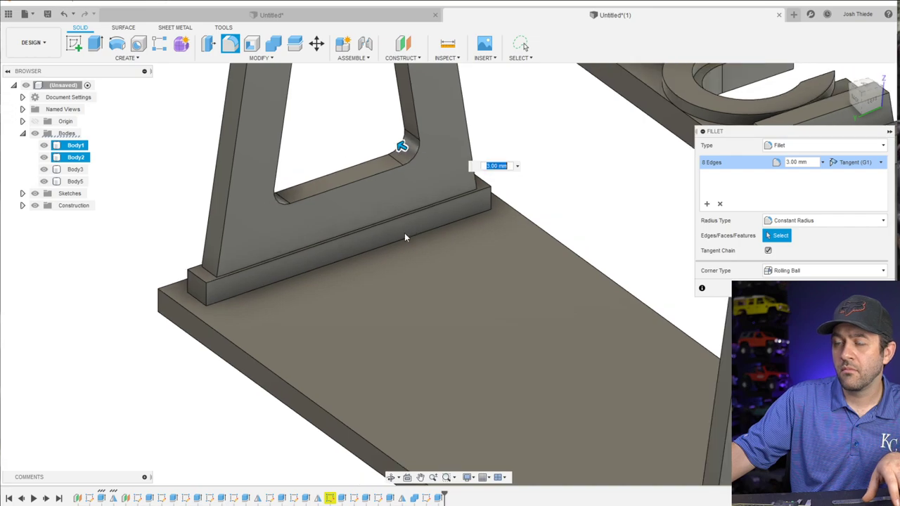
scroll(592, 291, down, 2)
scroll(577, 310, up, 3)
shift+middle_drag(613, 351, 526, 336)
scroll(526, 336, down, 3)
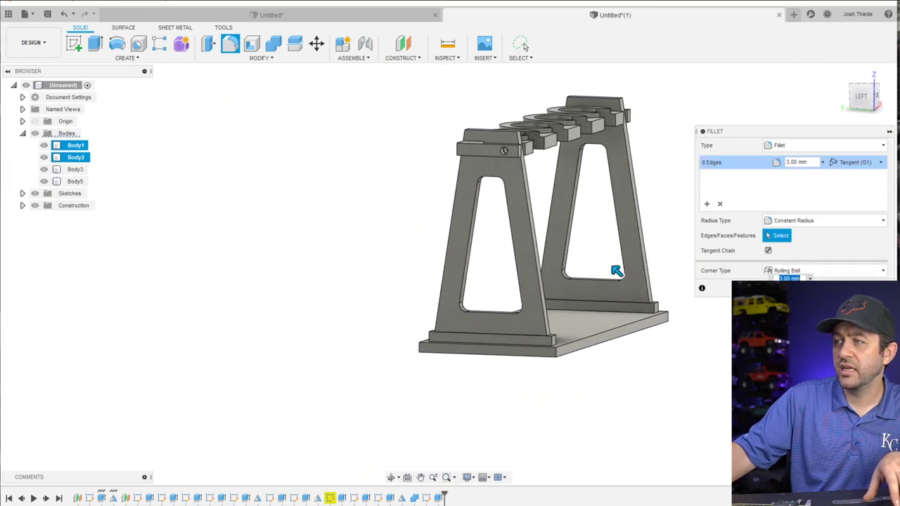
click(838, 289)
scroll(573, 260, up, 3)
shift+middle_drag(600, 252, 637, 257)
scroll(590, 252, down, 3)
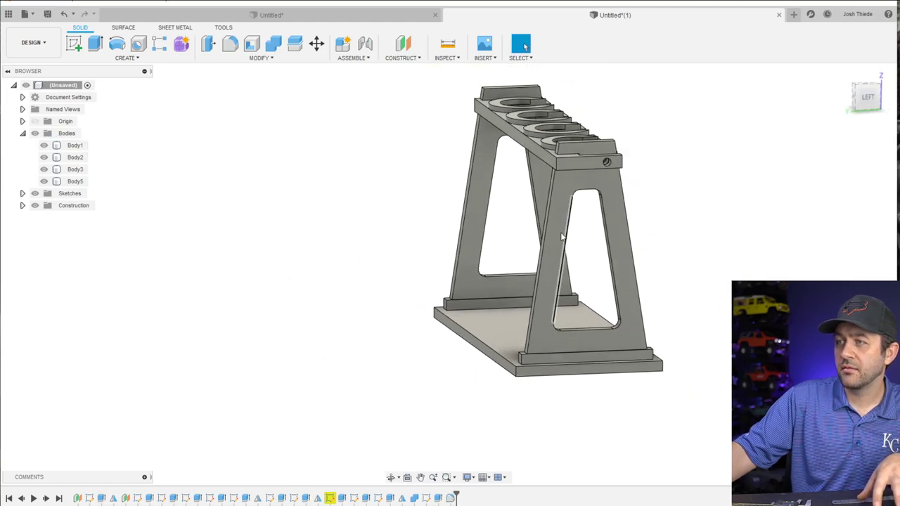
scroll(554, 244, up, 3)
key(Escape)
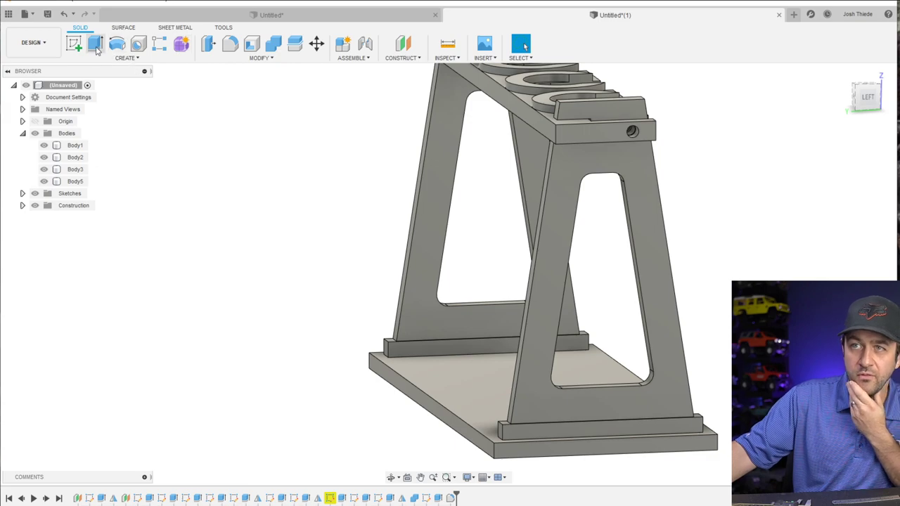
key(e)
click(486, 416)
shift+middle_drag(453, 391, 540, 390)
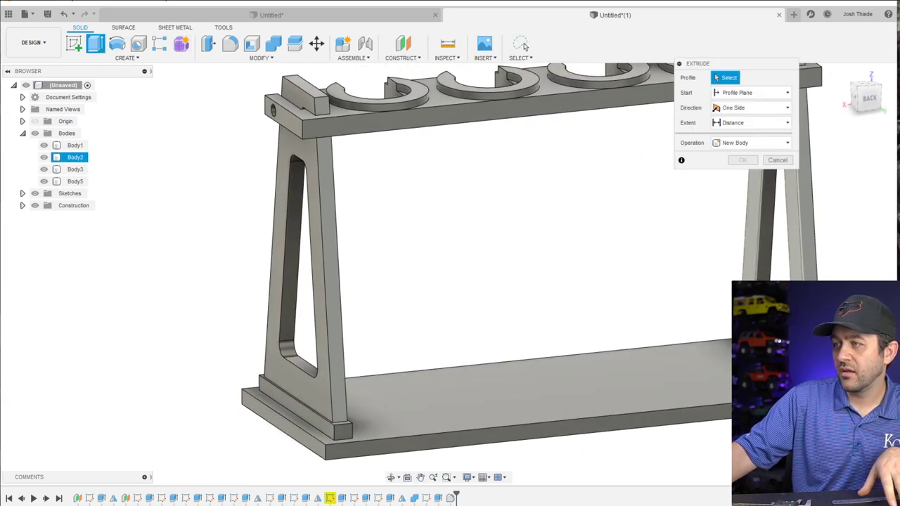
scroll(808, 393, up, 4)
shift+middle_drag(808, 394, 752, 386)
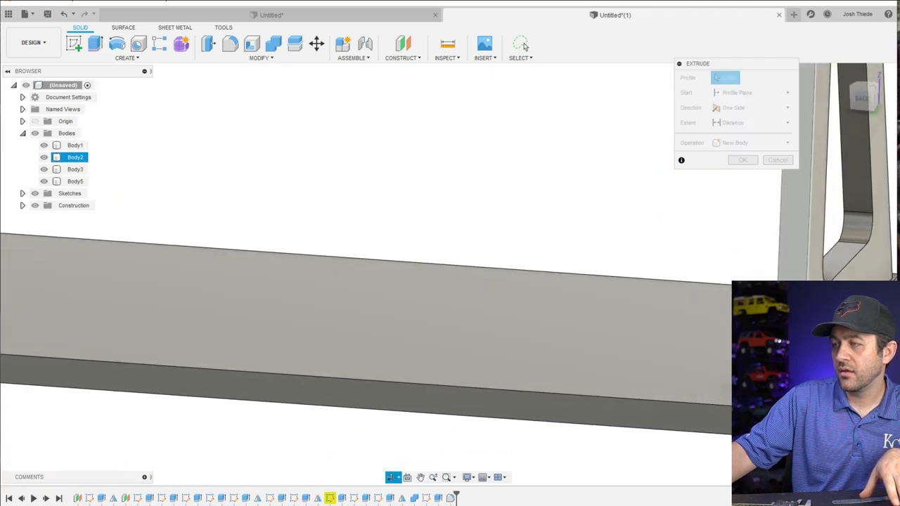
scroll(791, 330, down, 3)
scroll(790, 330, up, 1)
middle_drag(376, 338, 773, 335)
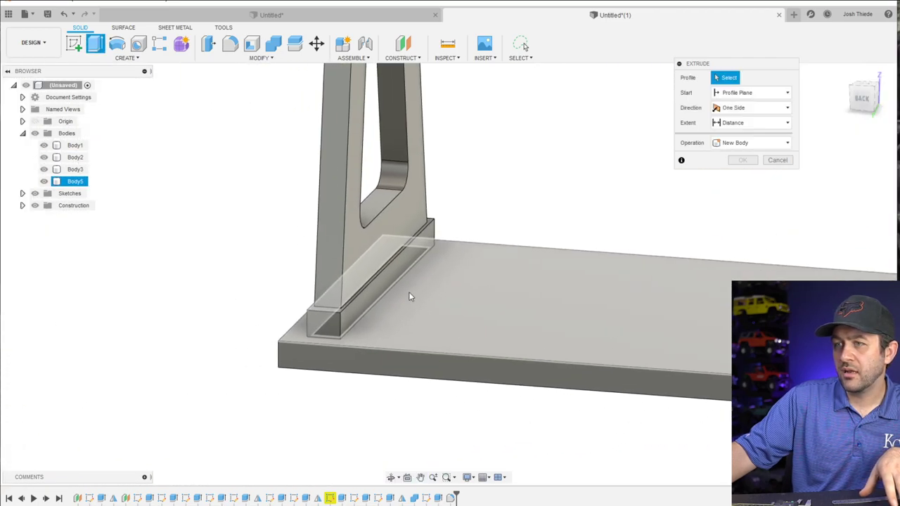
shift+middle_drag(322, 285, 353, 287)
scroll(328, 300, up, 4)
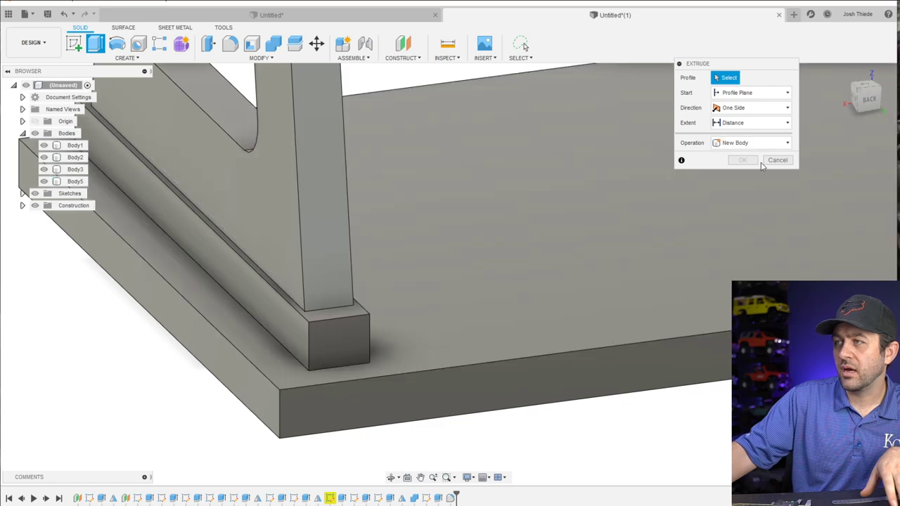
scroll(353, 285, down, 6)
scroll(350, 237, up, 3)
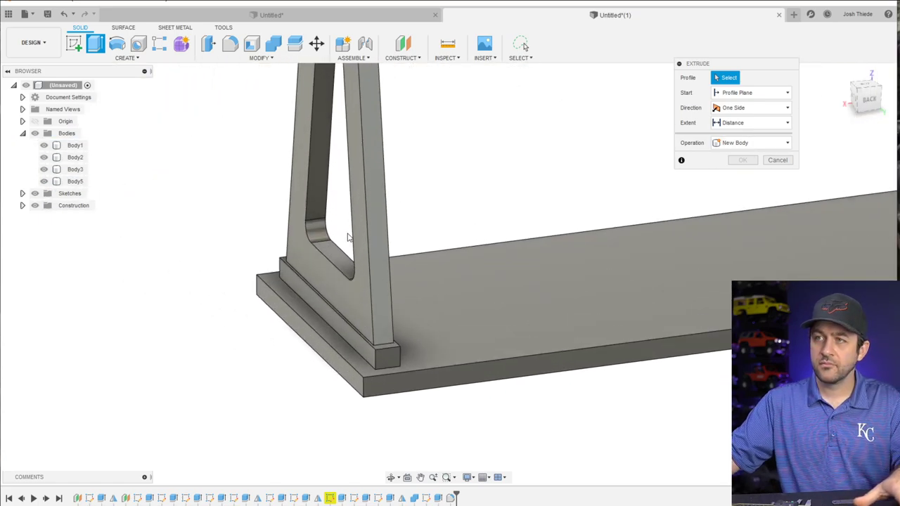
key(Escape)
Edit the leg foot's extrusion to extend on one side only from its profile plane
click(381, 357)
scroll(375, 354, up, 4)
shift+middle_drag(375, 354, 358, 331)
click(358, 331)
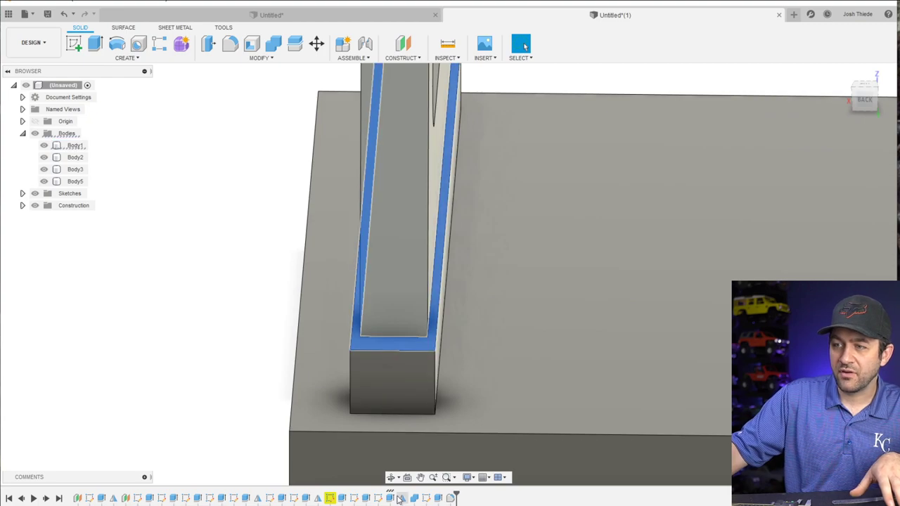
click(390, 497)
right_click(390, 496)
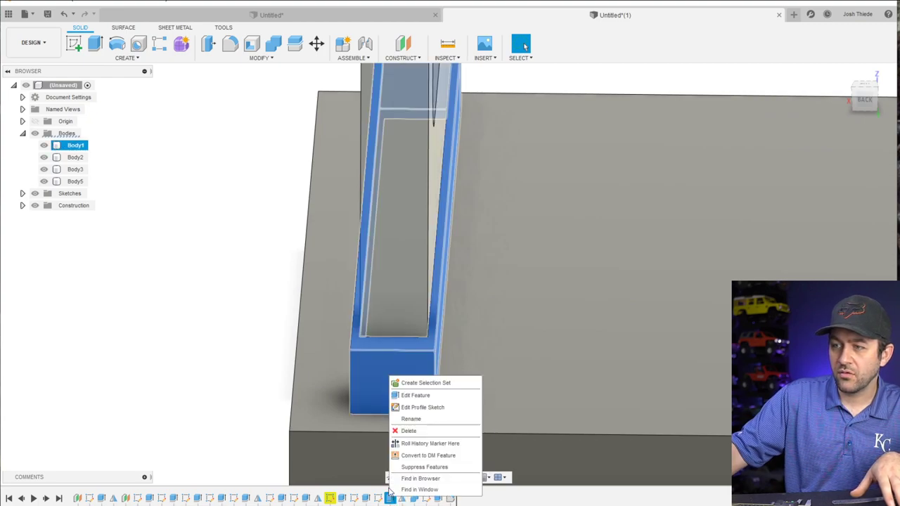
click(412, 395)
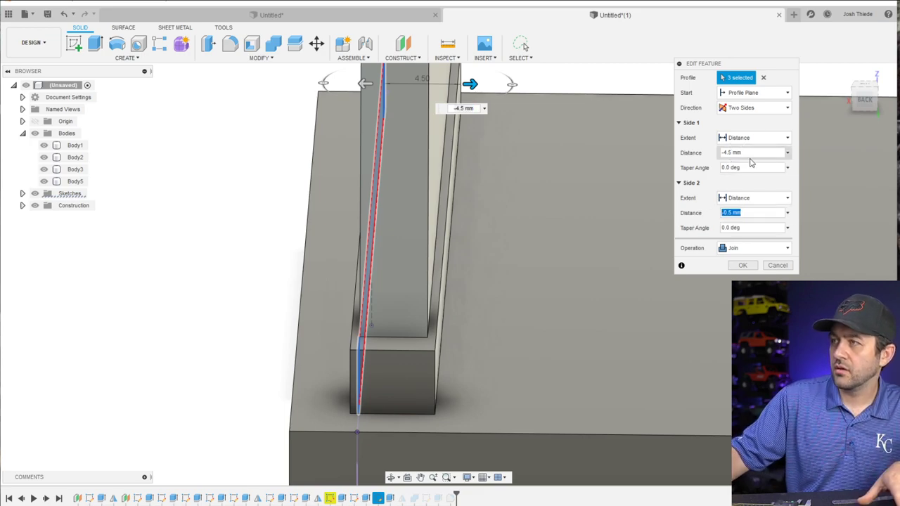
click(750, 108)
click(745, 124)
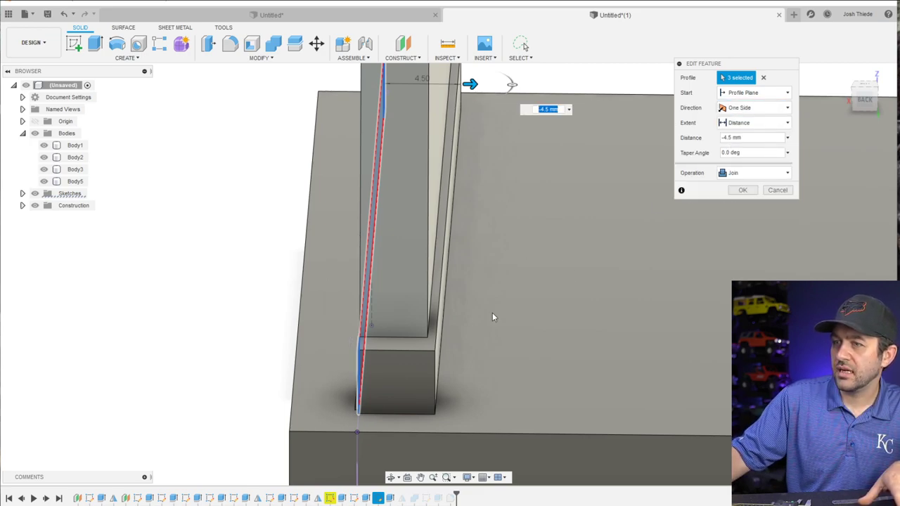
click(746, 192)
Examine how the feet of both legs sit on the base and against the legs
scroll(478, 359, down, 5)
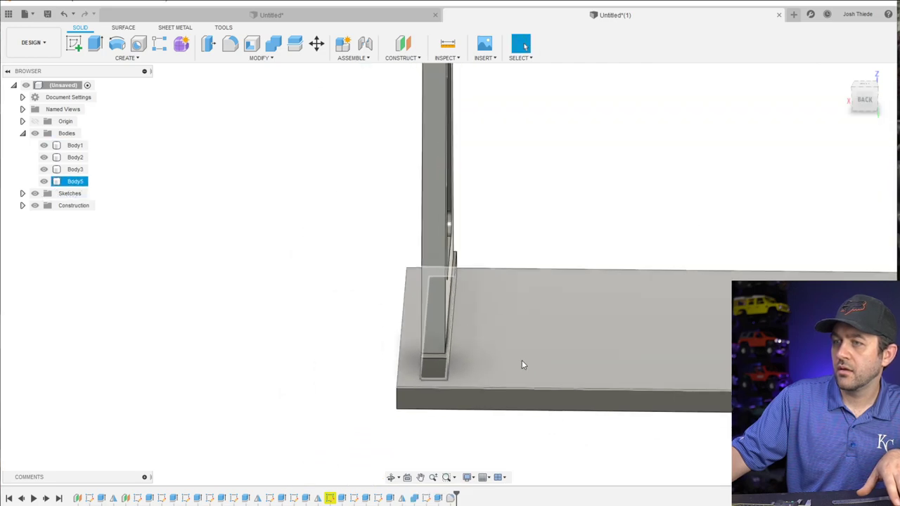
middle_drag(618, 339, 150, 295)
scroll(775, 314, up, 5)
shift+middle_drag(775, 314, 418, 310)
scroll(658, 365, down, 4)
key(Escape)
click(74, 145)
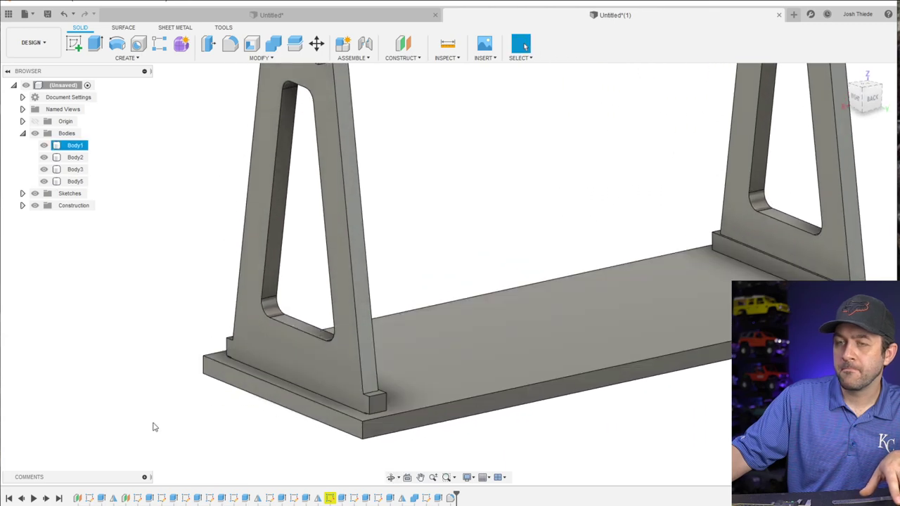
scroll(396, 410, down, 3)
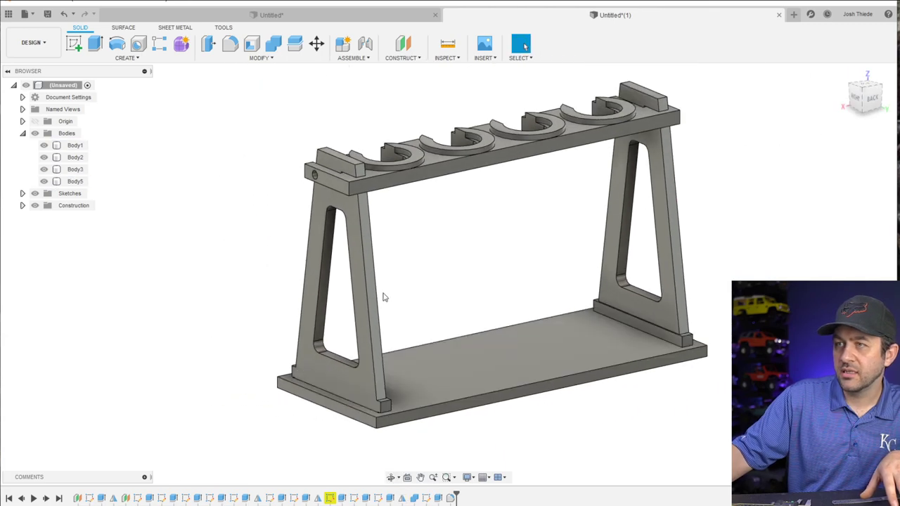
scroll(385, 295, up, 2)
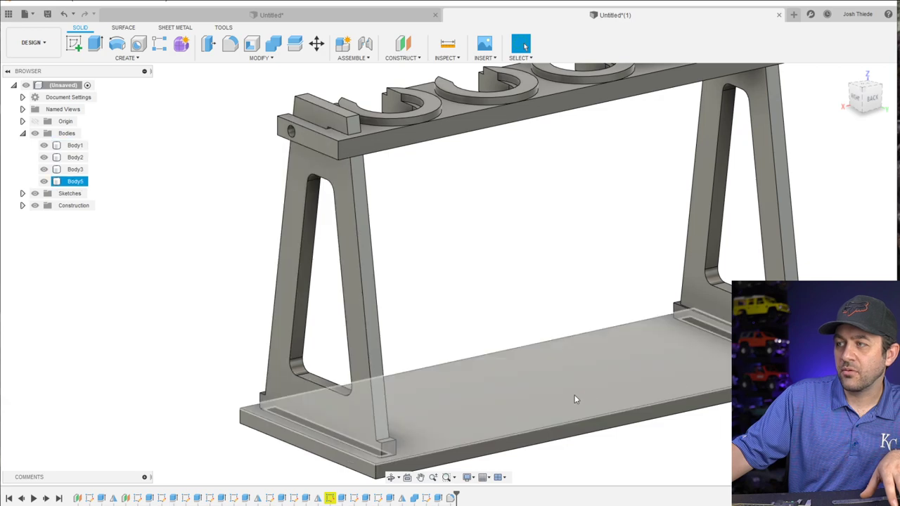
key(Escape)
Edit the leg foot's extrusion and set its distance to -4 mm
click(311, 385)
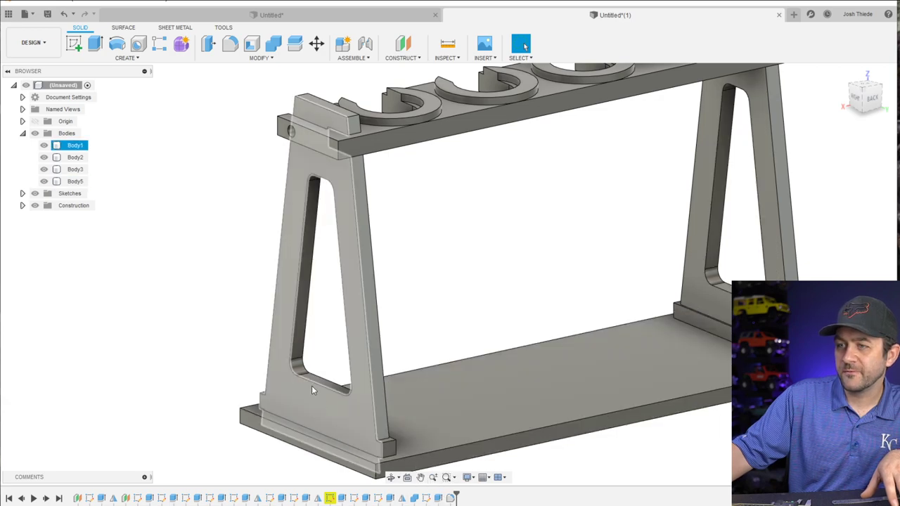
right_click(392, 497)
click(409, 397)
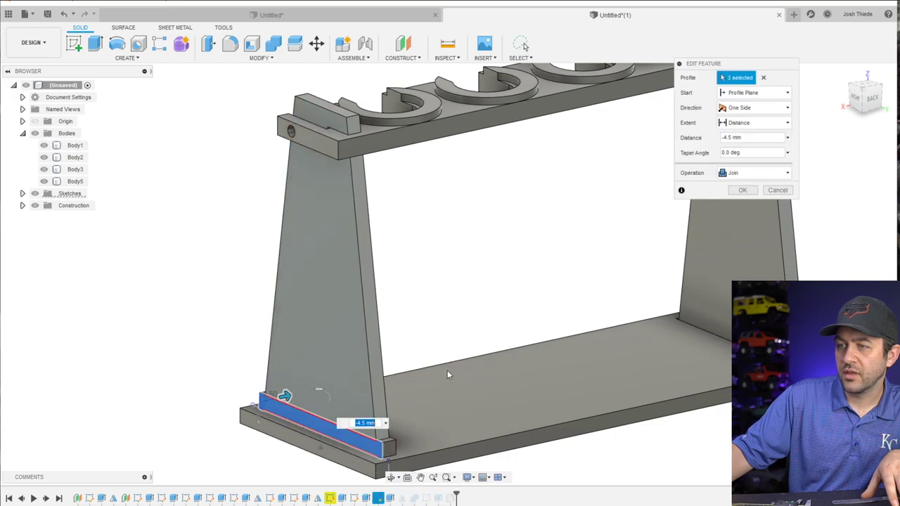
shift+middle_drag(471, 365, 316, 374)
scroll(283, 391, up, 5)
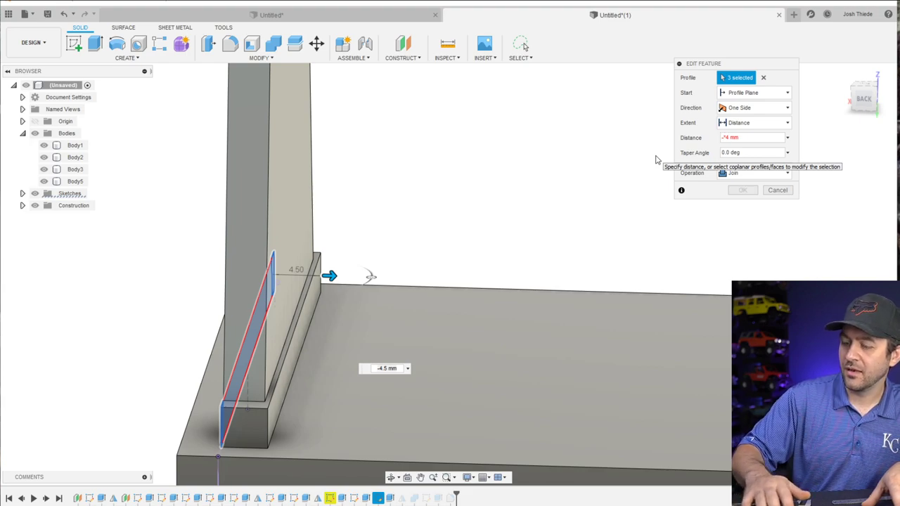
key(Tab)
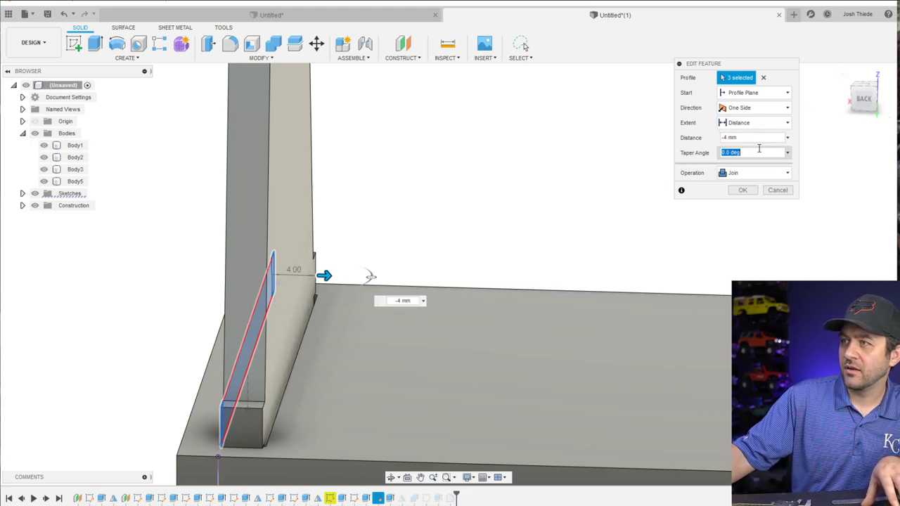
Make the foot extrusion two-sided, set the second side's distance to -0.5 mm, and apply the edit
click(751, 107)
click(742, 137)
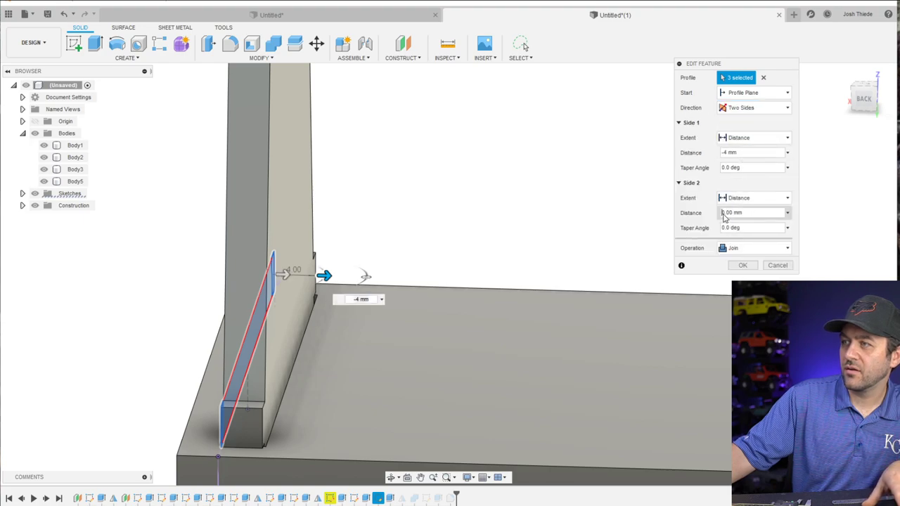
click(751, 210)
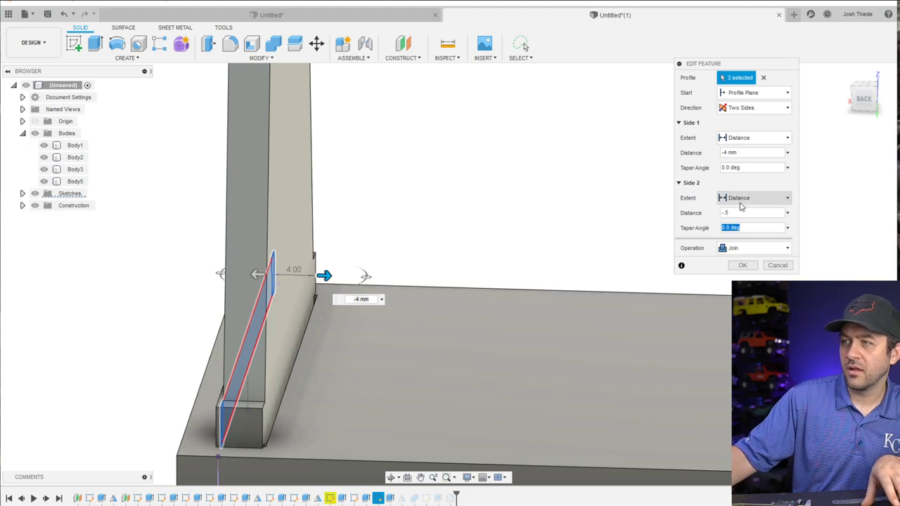
click(742, 265)
Start a sketch on the inner face of the leg and view it straight on from the right
scroll(357, 388, down, 6)
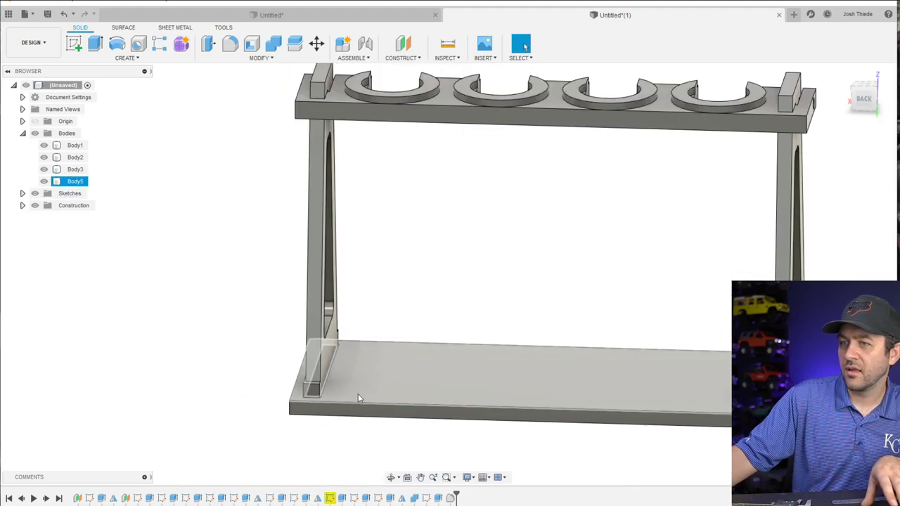
shift+middle_drag(331, 393, 365, 404)
scroll(365, 406, up, 4)
middle_drag(462, 388, 157, 366)
scroll(421, 356, up, 3)
scroll(215, 390, down, 4)
mouse_move(148, 300)
middle_down()
mouse_move(154, 291)
mouse_move(410, 331)
middle_up()
click(75, 45)
mouse_move(239, 131)
shift+middle_down()
mouse_move(203, 134)
mouse_move(318, 250)
shift+middle_up()
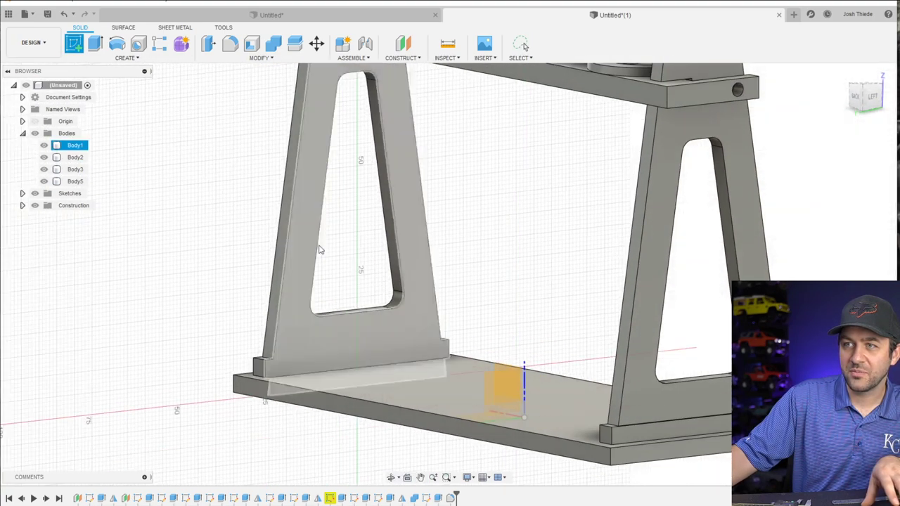
click(295, 236)
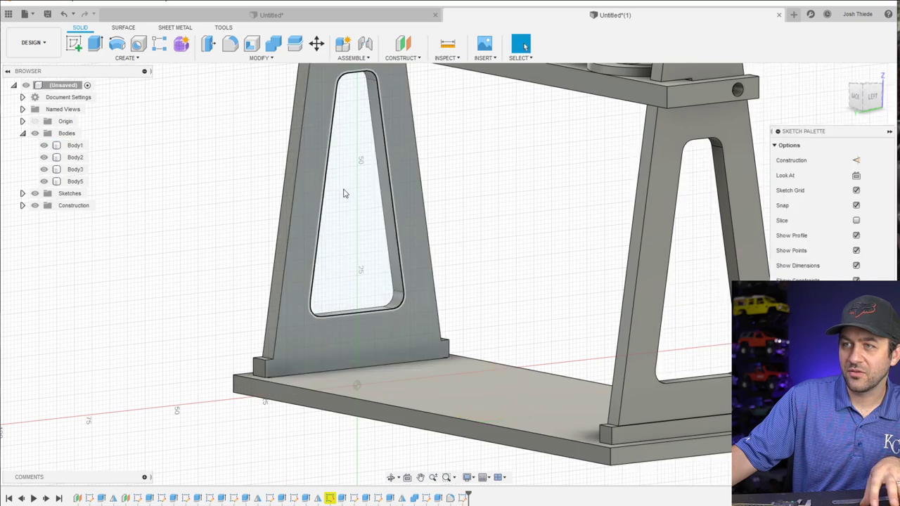
click(859, 97)
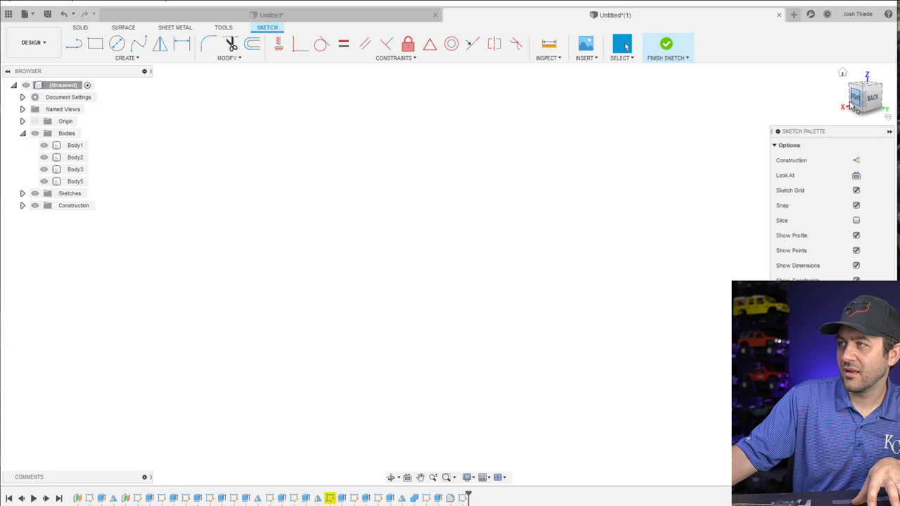
click(853, 102)
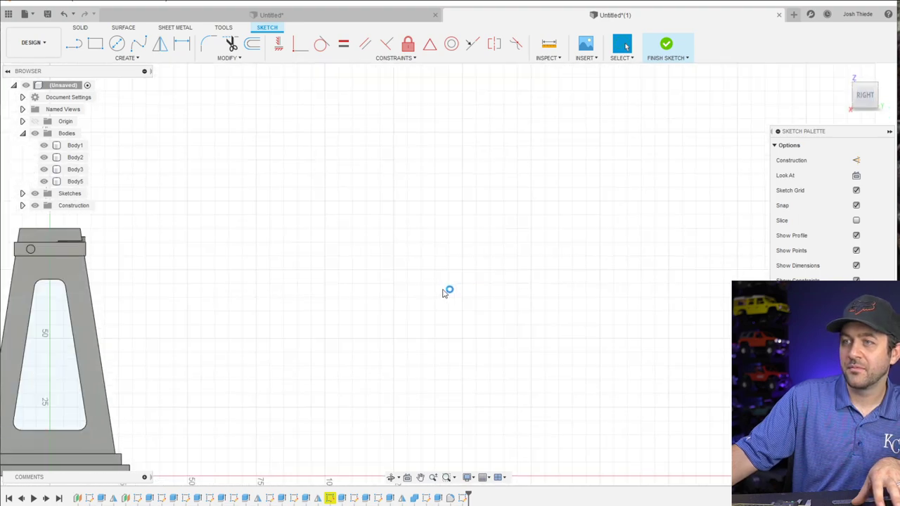
Sketch a two-point rectangle about 18 mm tall across the middle of the leg's trapezoid opening, overlapping both sides
scroll(458, 339, up, 2)
key(r)
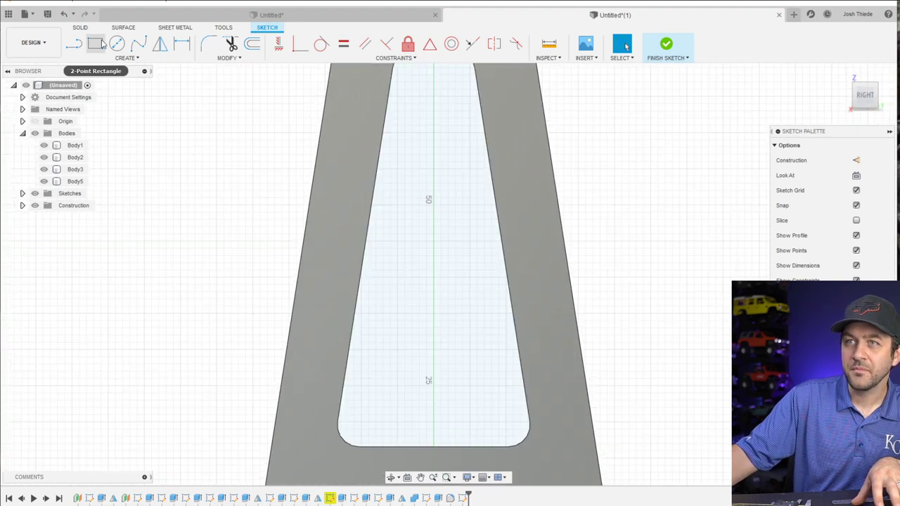
click(339, 183)
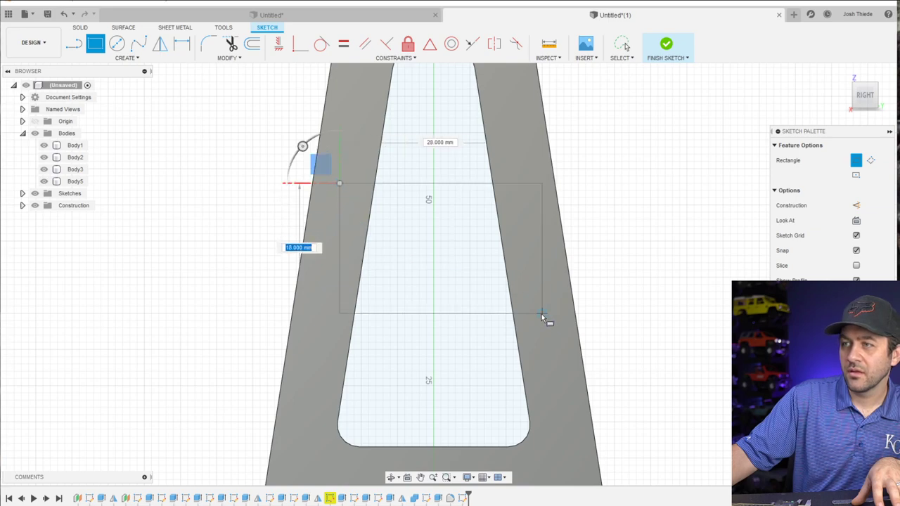
click(534, 314)
Dimension the rectangle 15 mm tall and 20 mm above the opening's lower edge, and finish the sketch
key(d)
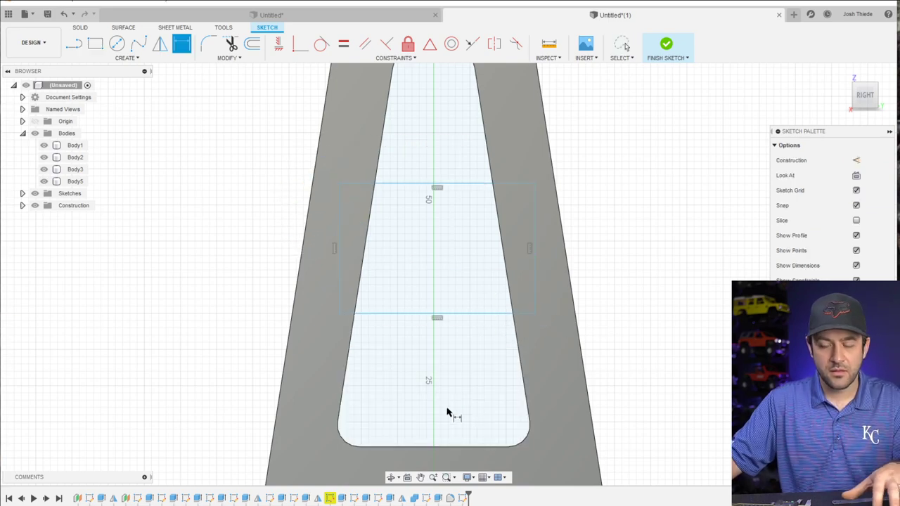
click(646, 261)
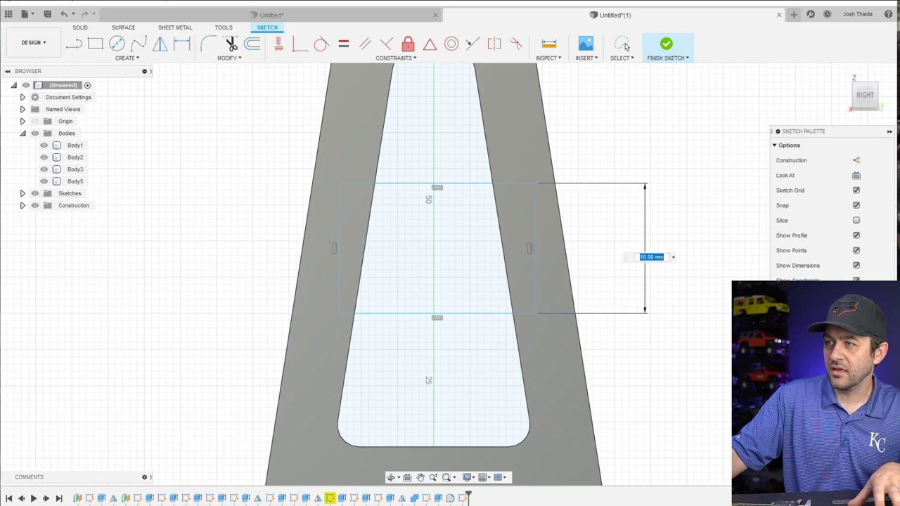
text(15)
key(Return)
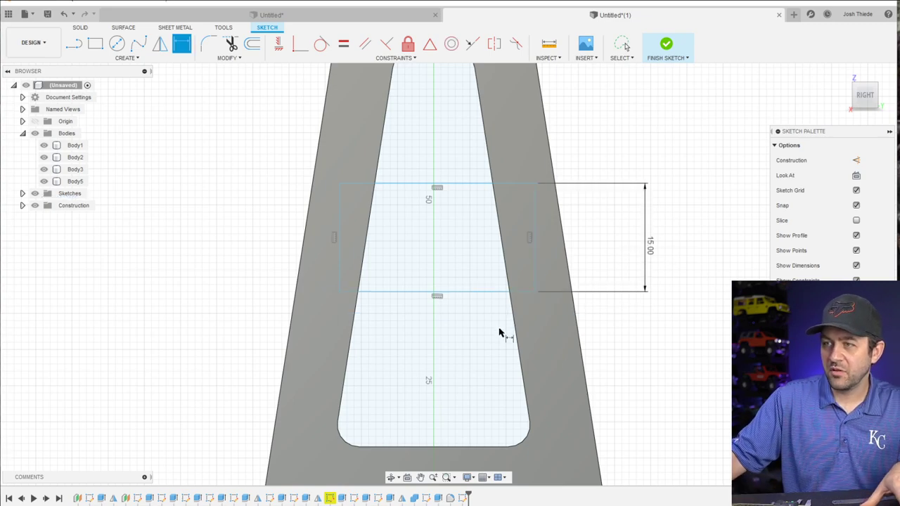
click(453, 294)
click(467, 446)
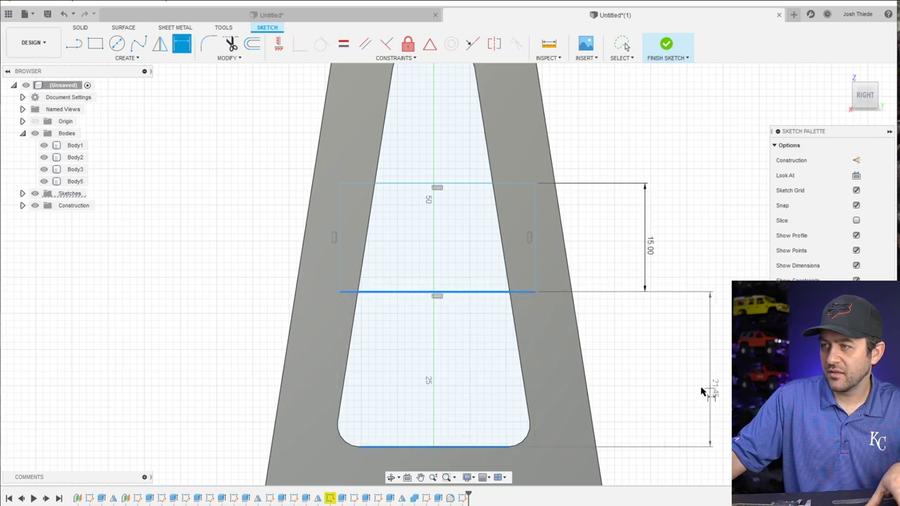
click(634, 384)
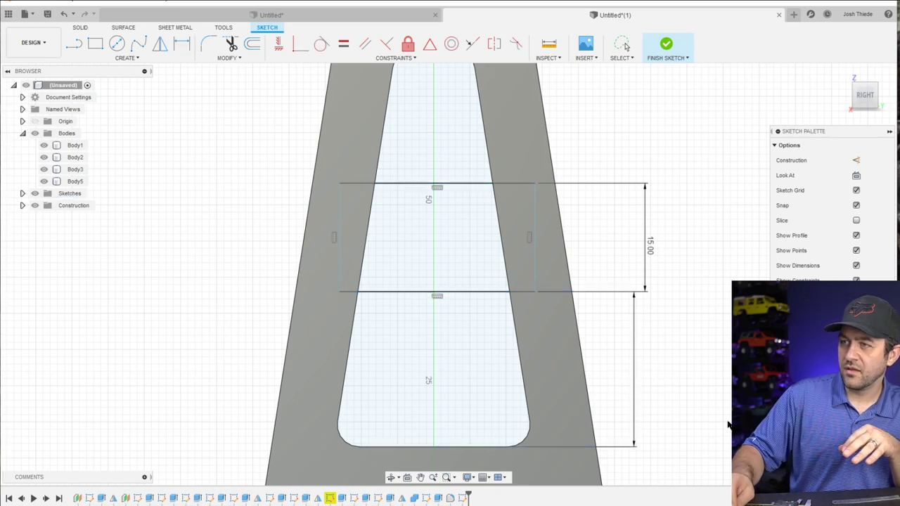
scroll(416, 315, down, 2)
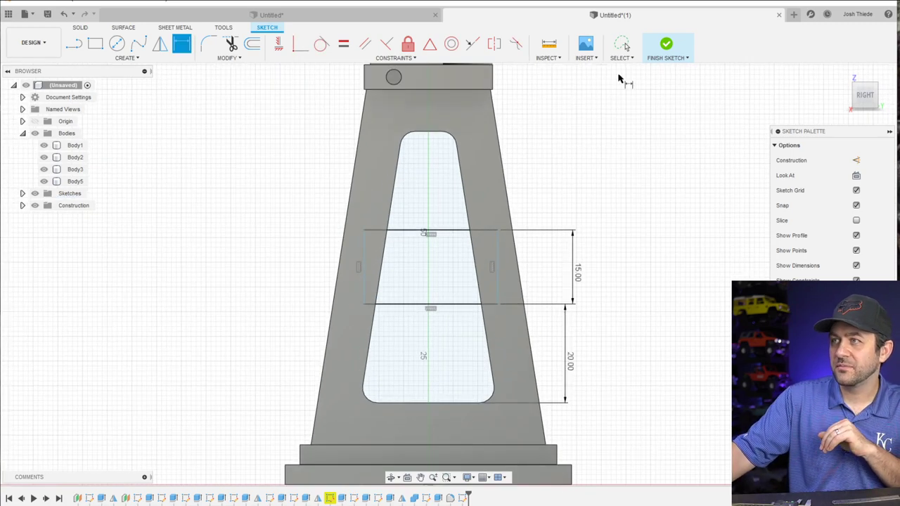
click(666, 47)
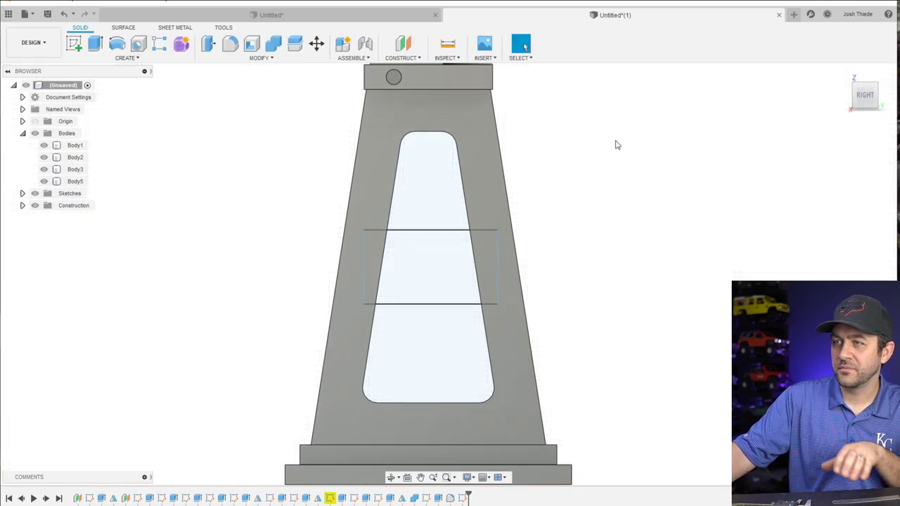
Extrude the part of the rectangle inside the opening -3 mm as a Join to the leg
click(95, 44)
click(420, 260)
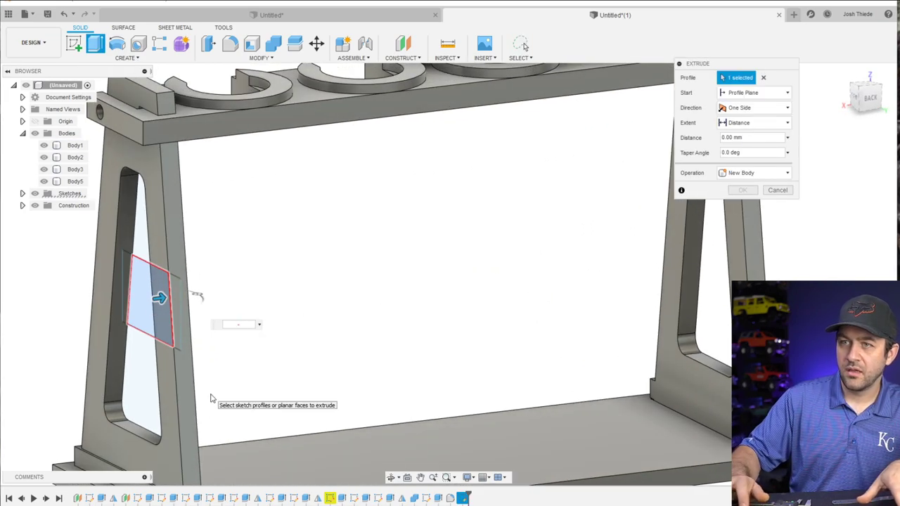
text(-2)
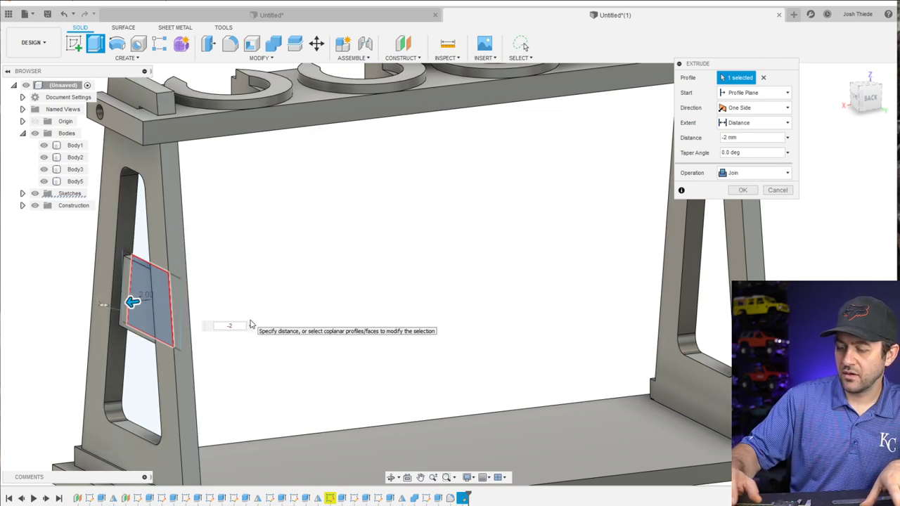
key(Return)
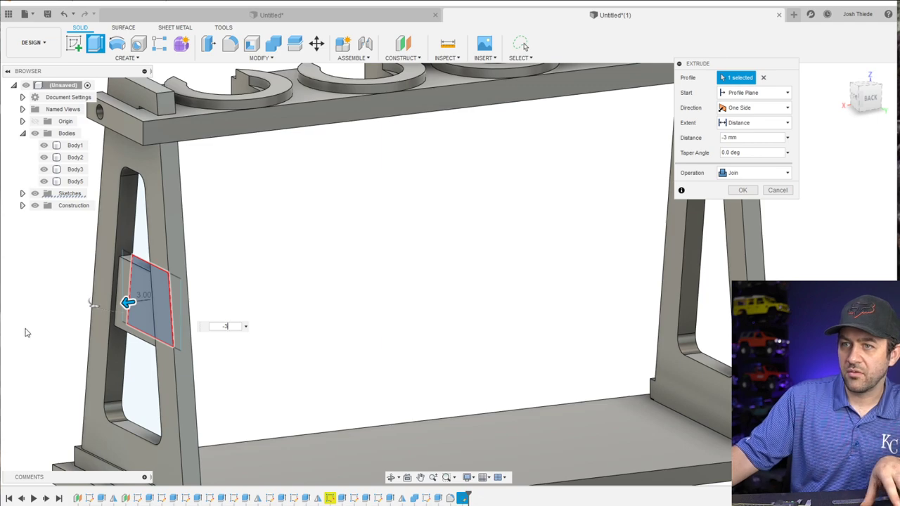
scroll(211, 309, up, 2)
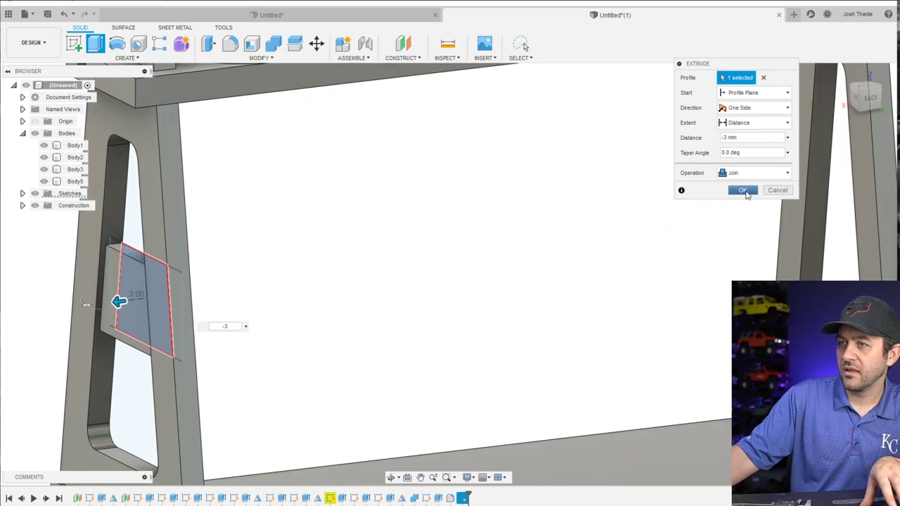
click(742, 190)
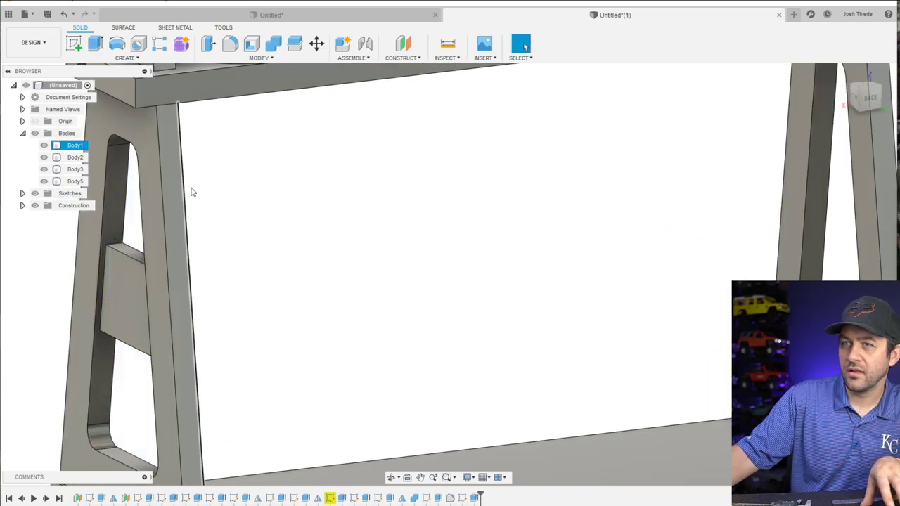
click(96, 46)
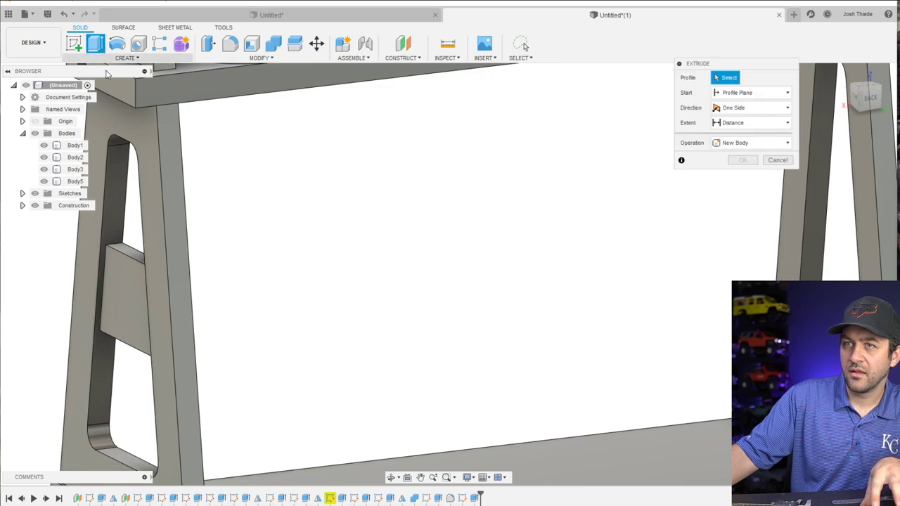
click(125, 301)
key(Escape)
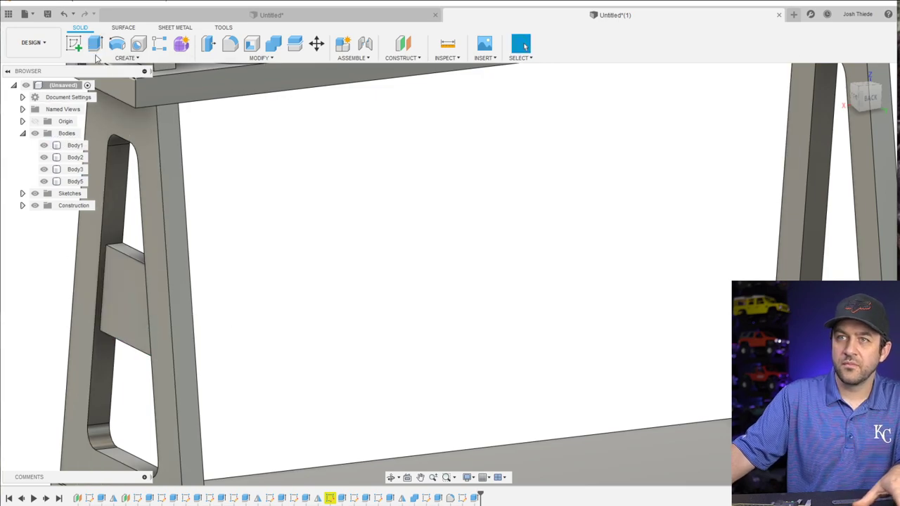
Start a sketch on the cross plate's face inside the leg opening and add the text "HD" to it
click(73, 44)
click(123, 295)
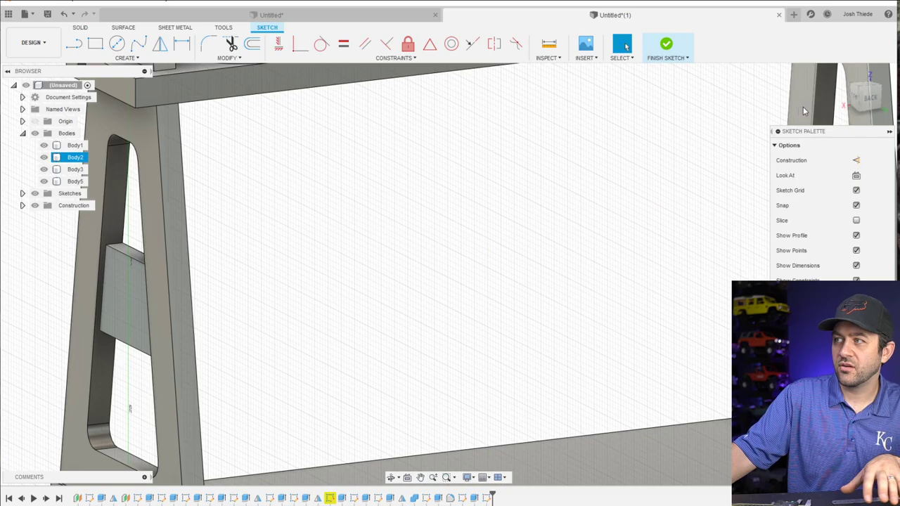
click(854, 100)
scroll(524, 250, up, 3)
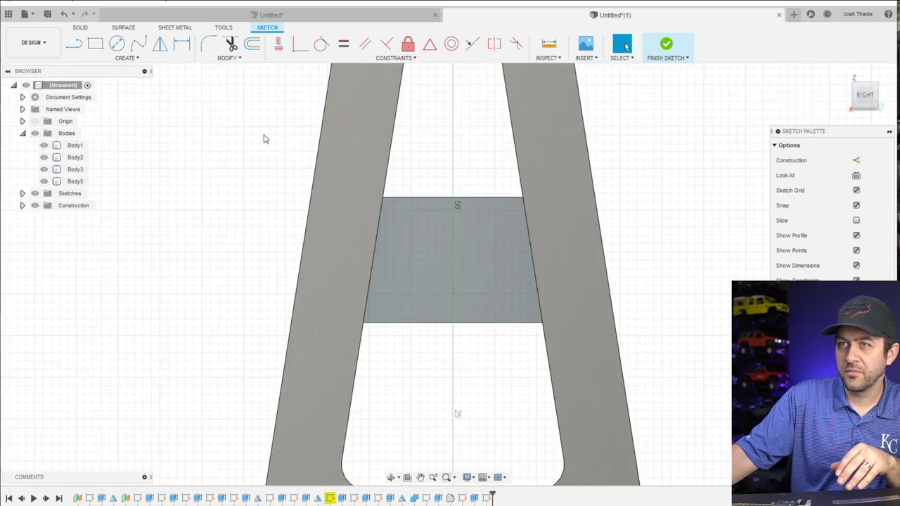
click(126, 58)
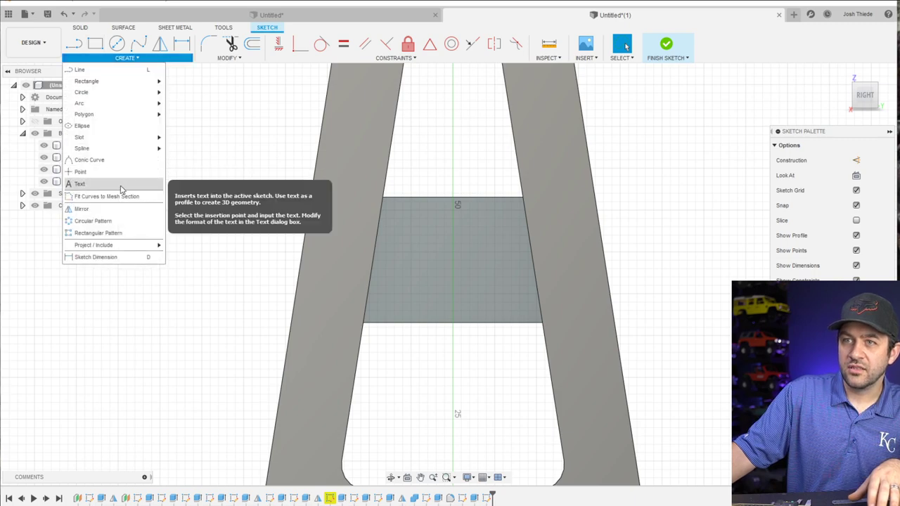
click(79, 183)
click(410, 284)
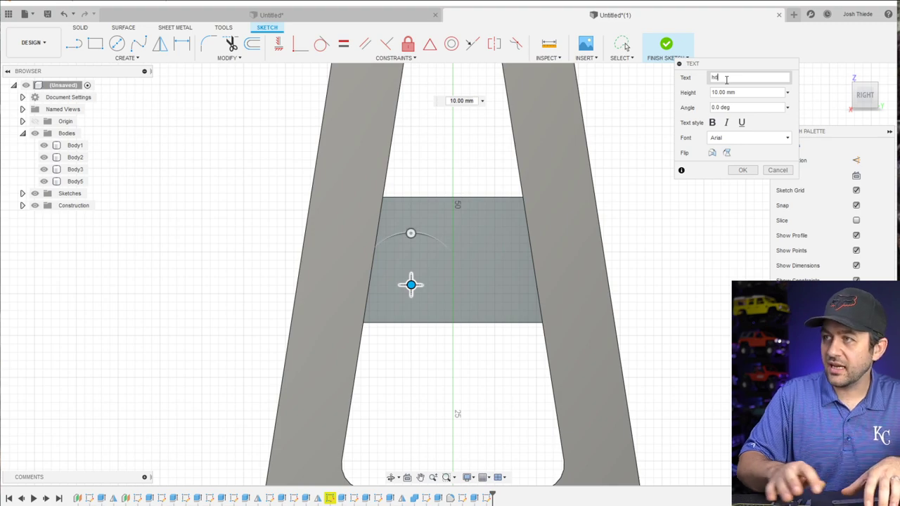
text(H)
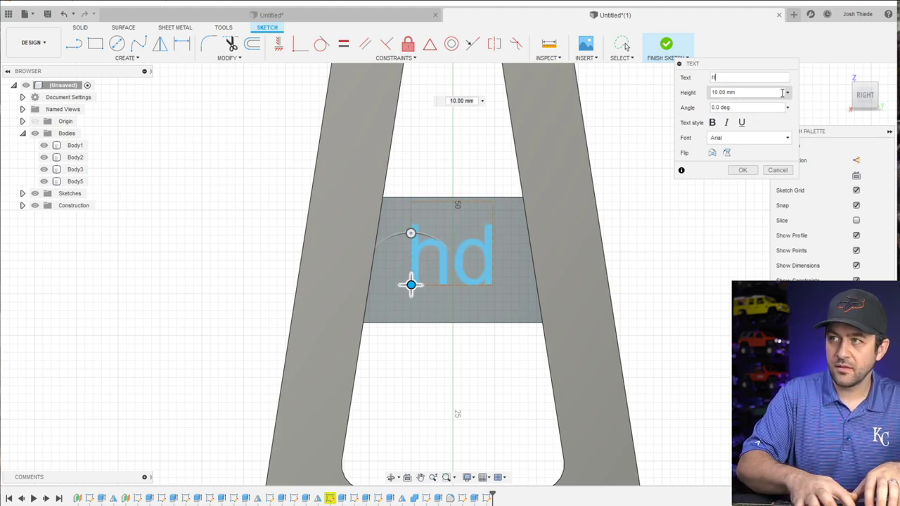
text(D)
Set the HD text's font to Impact and its height to 12 mm, and move it to the middle of the plate
click(727, 138)
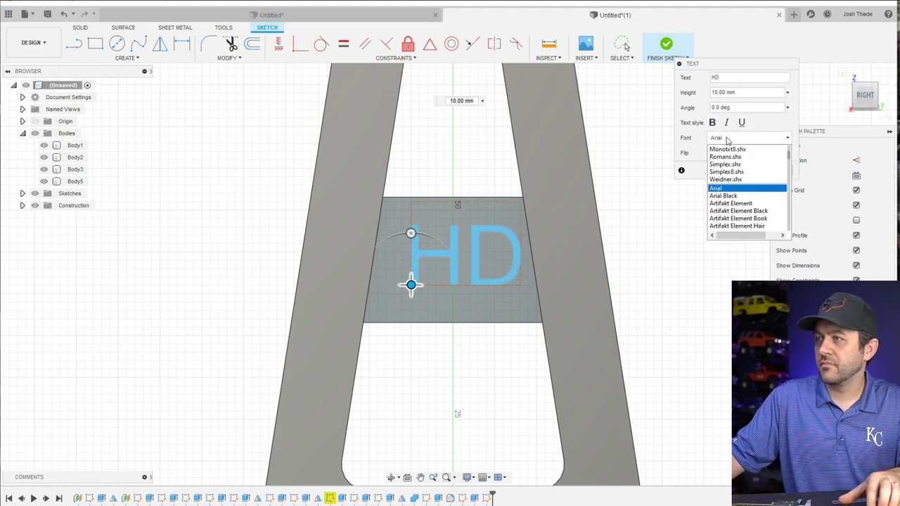
key(i)
key(Return)
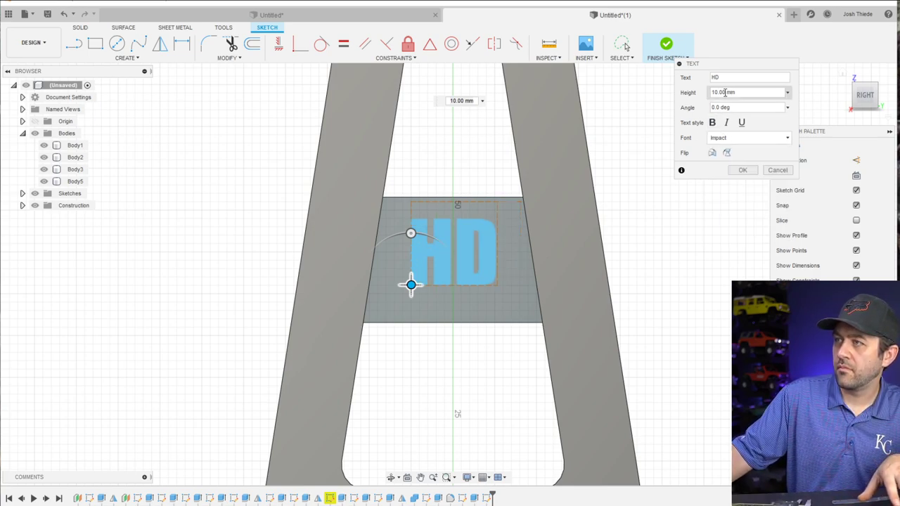
text(12)
key(Tab)
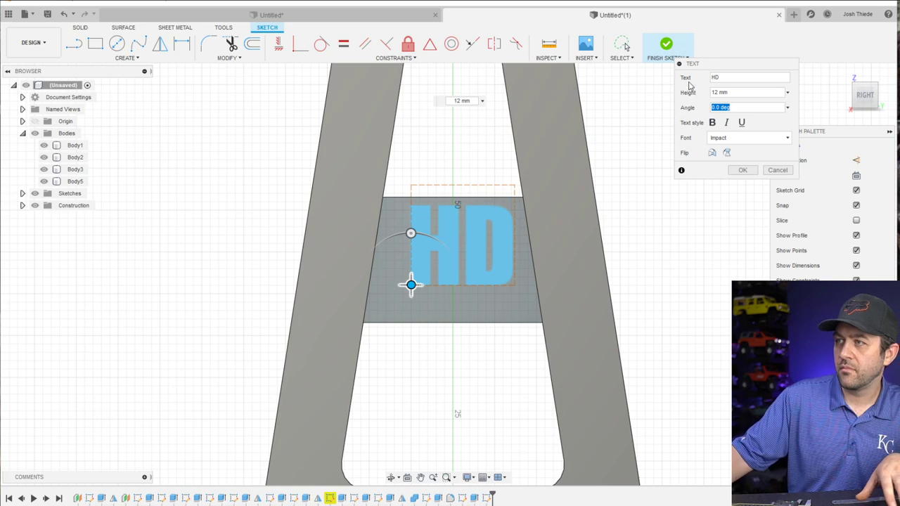
click(743, 170)
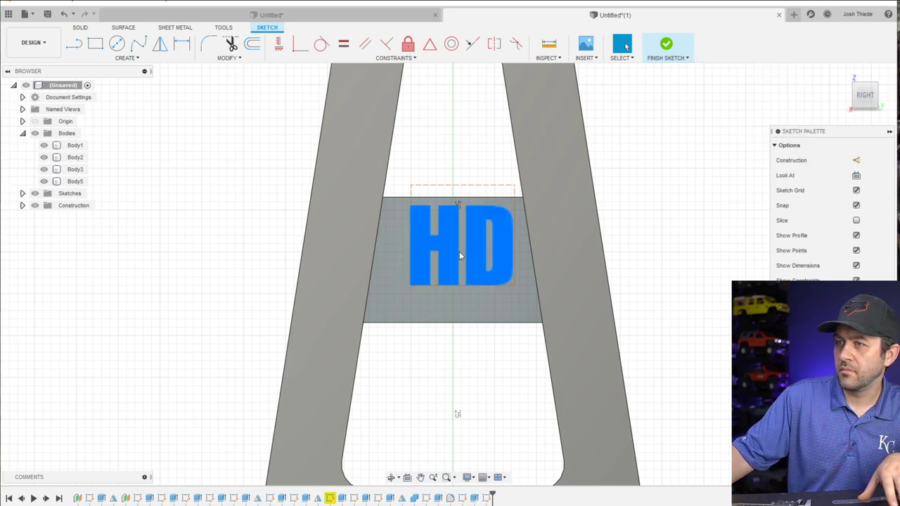
drag(459, 256, 453, 270)
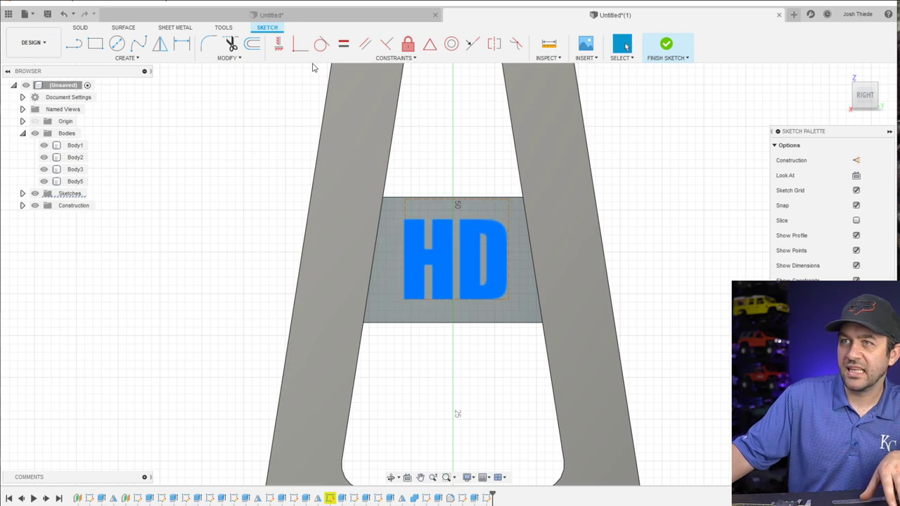
click(252, 43)
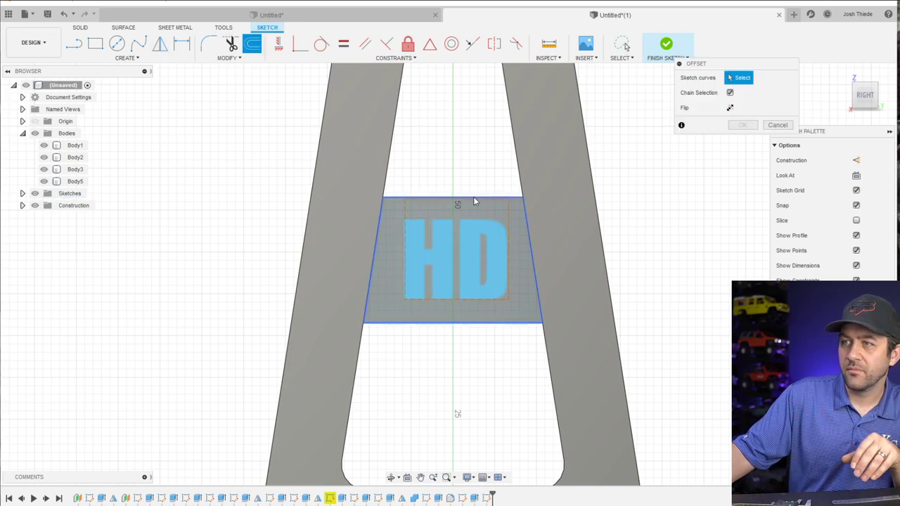
click(517, 200)
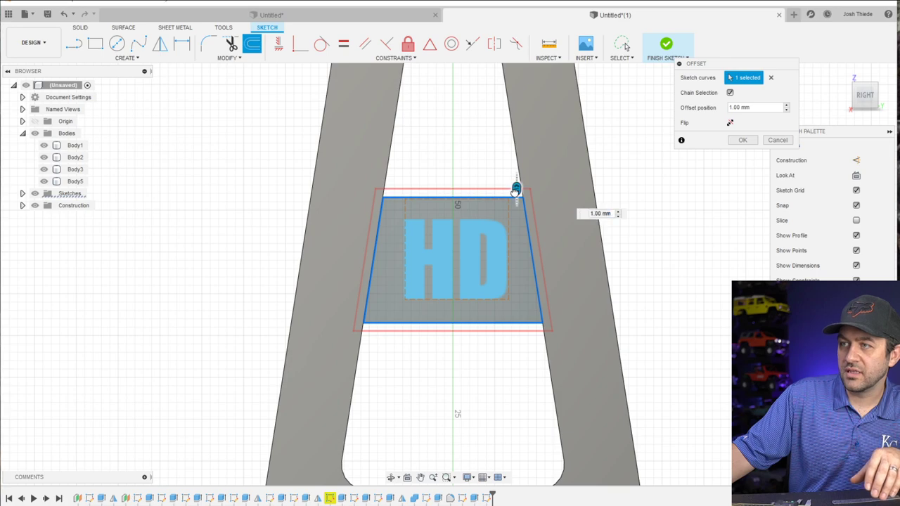
drag(514, 192, 516, 210)
key(Escape)
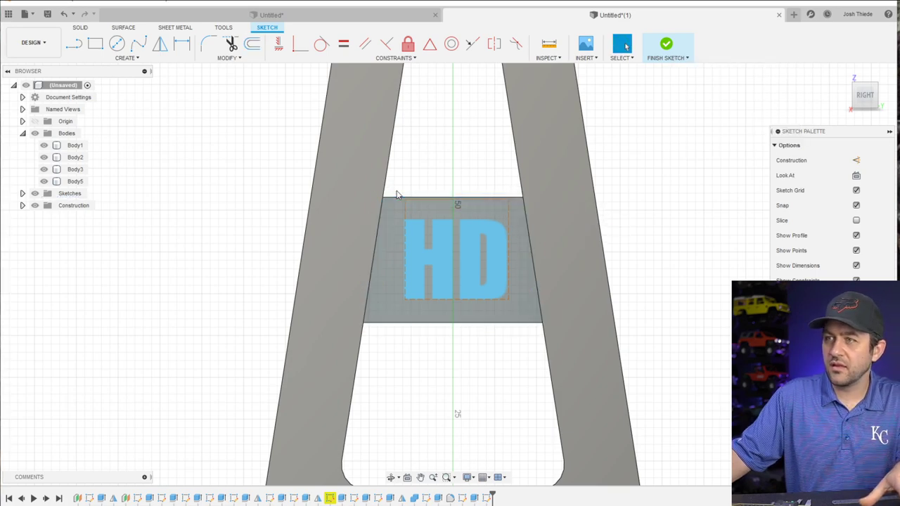
Sketch horizontal lines above and below the HD text, joined by a vertical line beyond the plate's side, and finish the sketch
key(l)
click(372, 210)
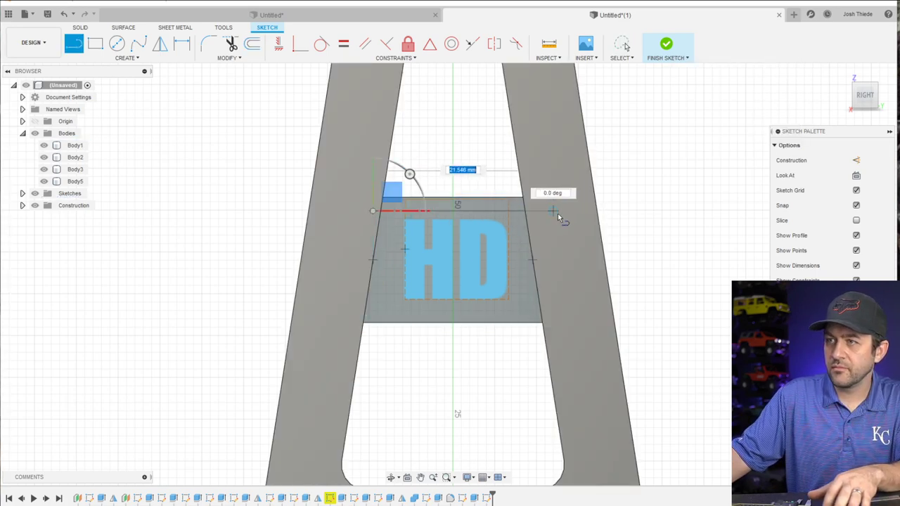
click(545, 211)
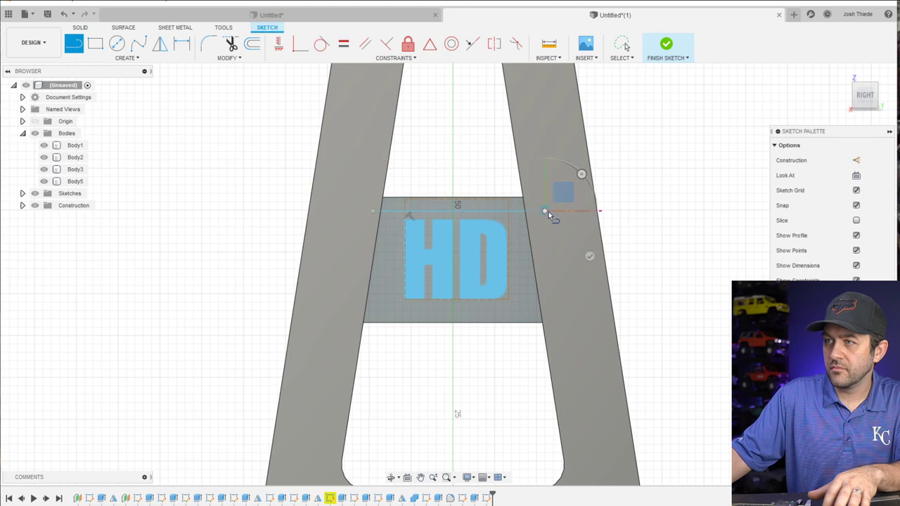
click(549, 316)
click(352, 313)
scroll(353, 314, up, 2)
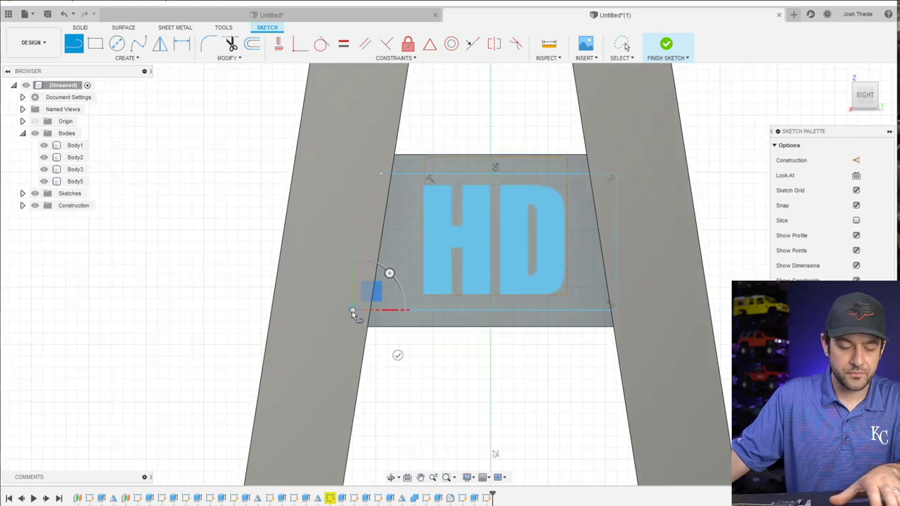
key(Escape)
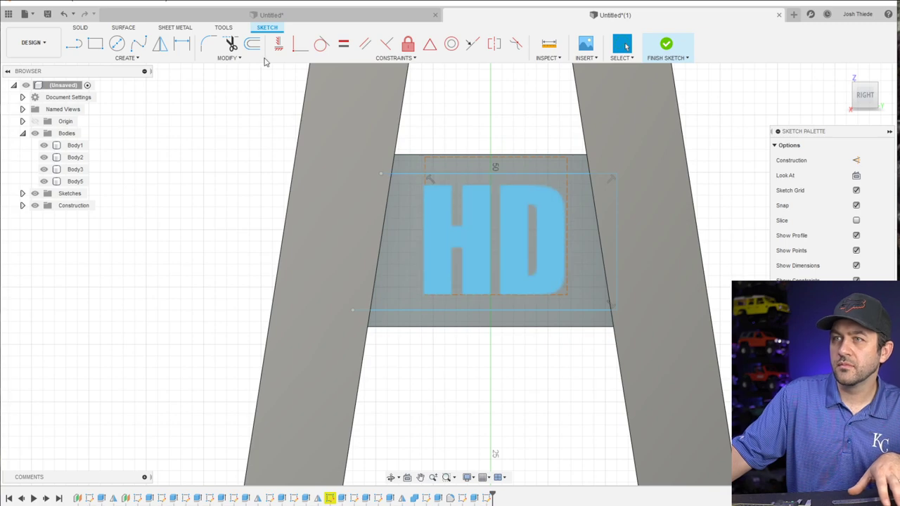
click(666, 43)
click(94, 47)
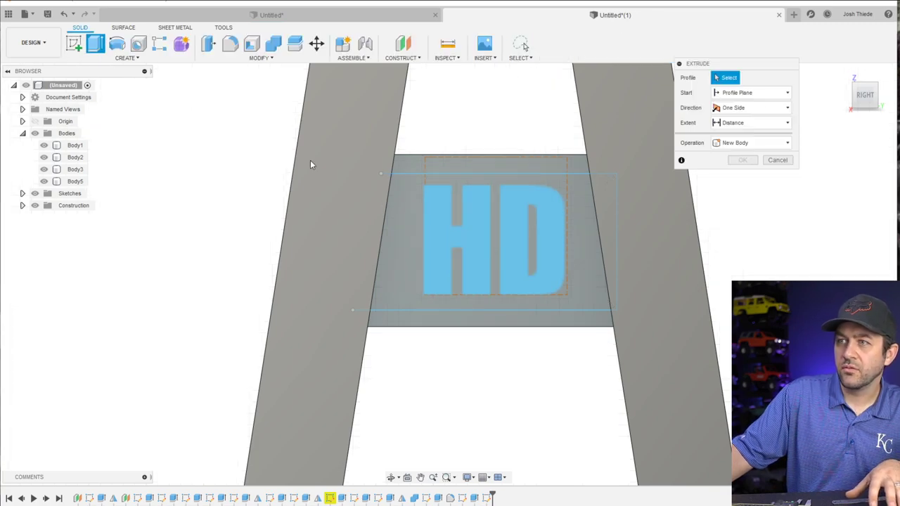
click(410, 243)
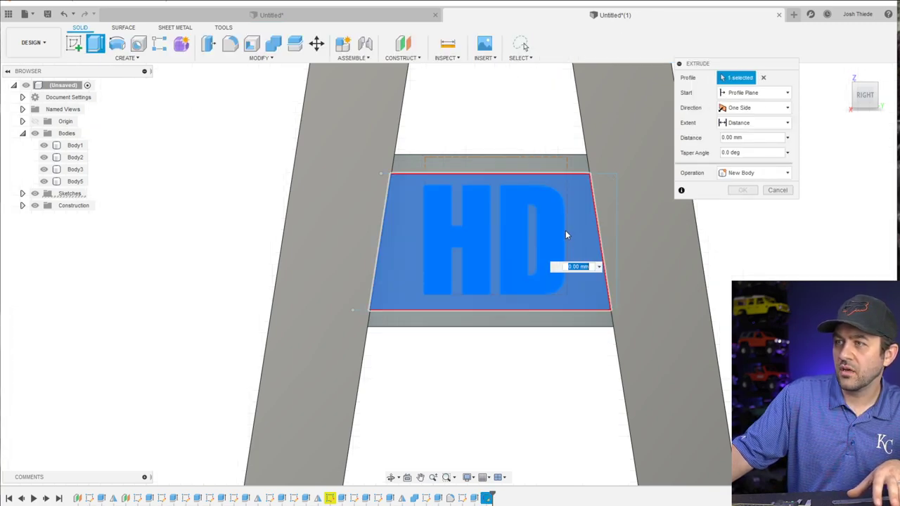
shift+middle_drag(565, 230, 560, 224)
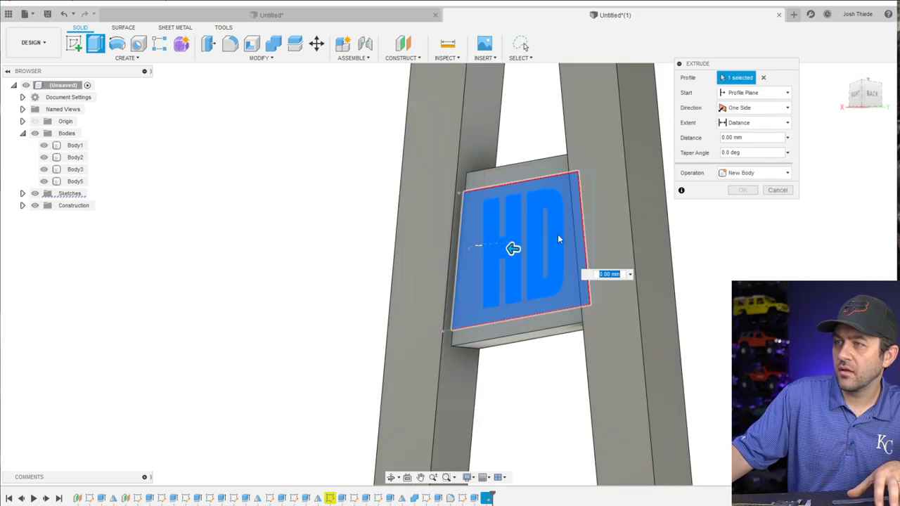
click(579, 288)
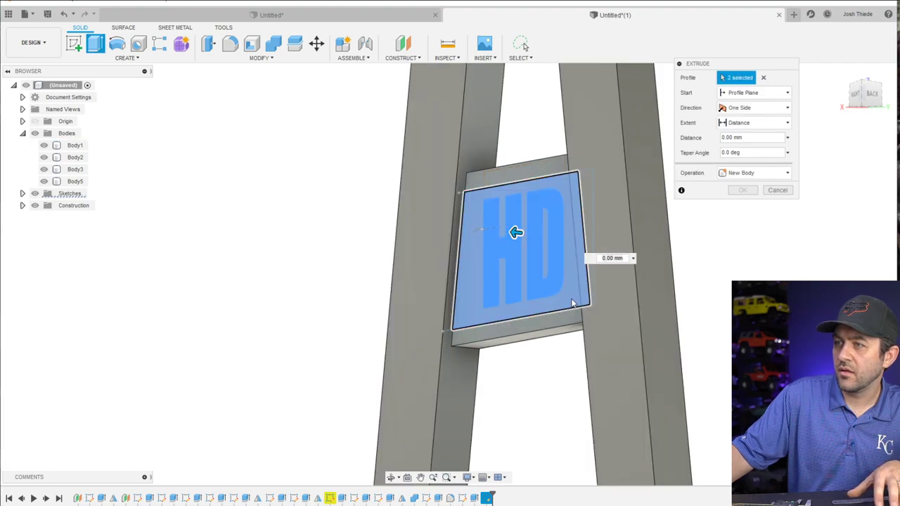
shift+middle_drag(511, 315, 466, 286)
click(450, 308)
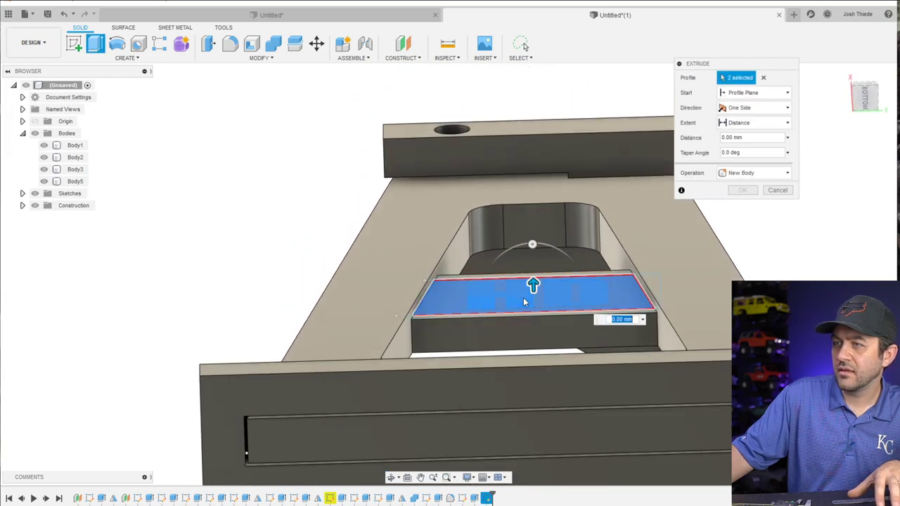
click(523, 302)
key(Escape)
Delete the three sketched lines around the HD text on the cross plate
shift+middle_drag(477, 228, 518, 278)
scroll(531, 388, down, 3)
middle_drag(556, 333, 576, 362)
shift+middle_drag(562, 288, 562, 376)
middle_drag(563, 376, 490, 180)
scroll(477, 288, up, 3)
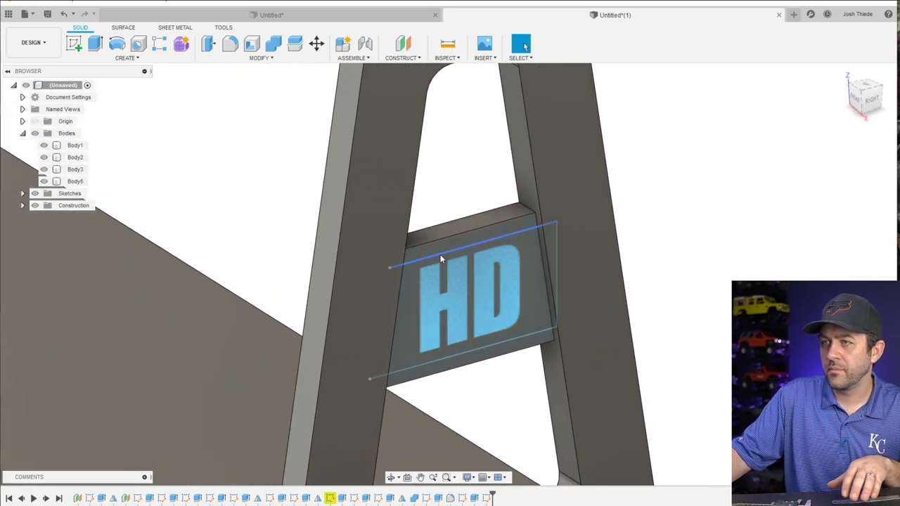
click(539, 260)
click(555, 242)
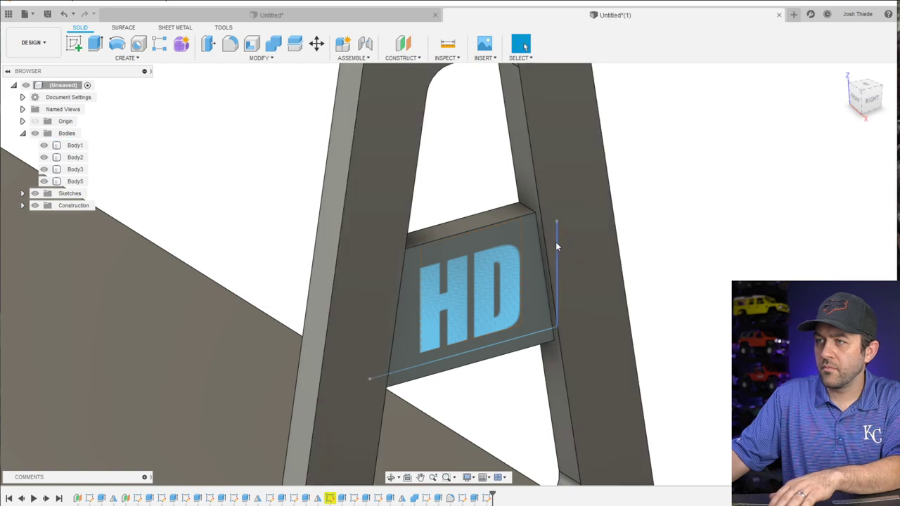
key(Delete)
click(536, 331)
key(Delete)
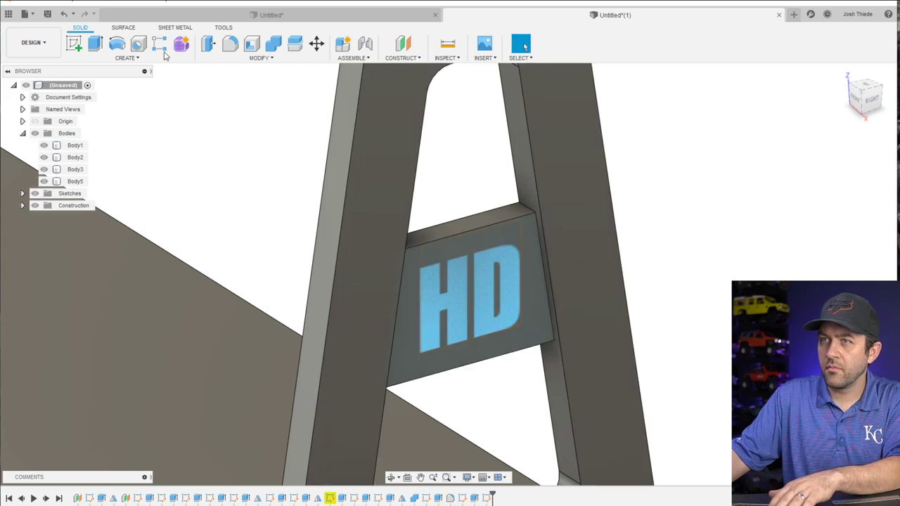
click(95, 43)
click(511, 333)
click(514, 288)
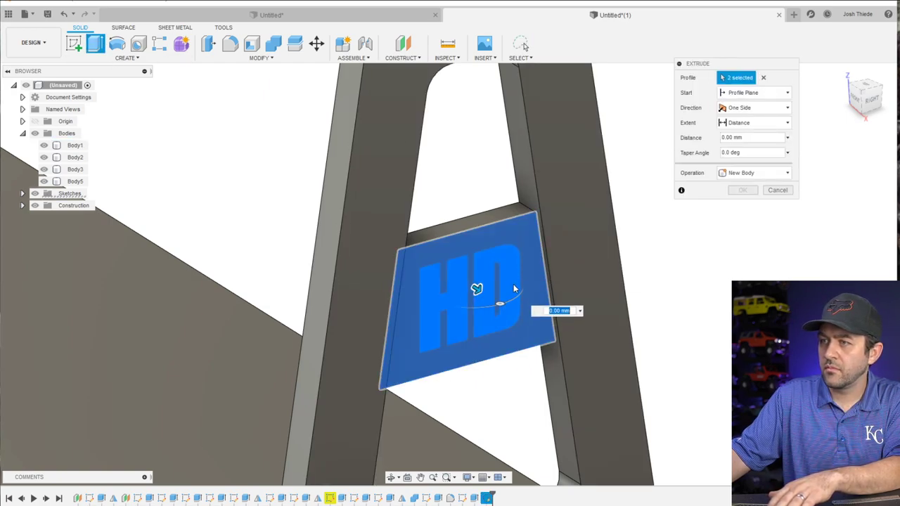
click(777, 191)
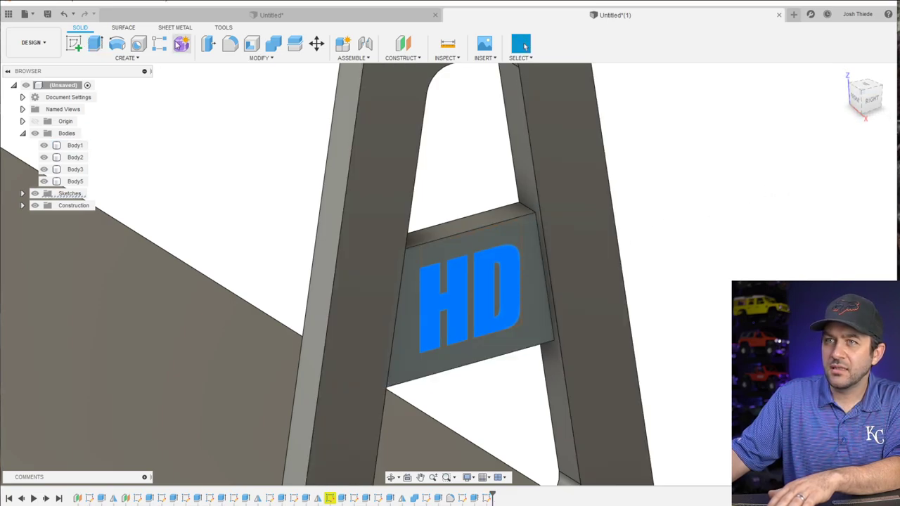
Extrude the HD text 1 mm outward from the cross plate as a Join
click(95, 43)
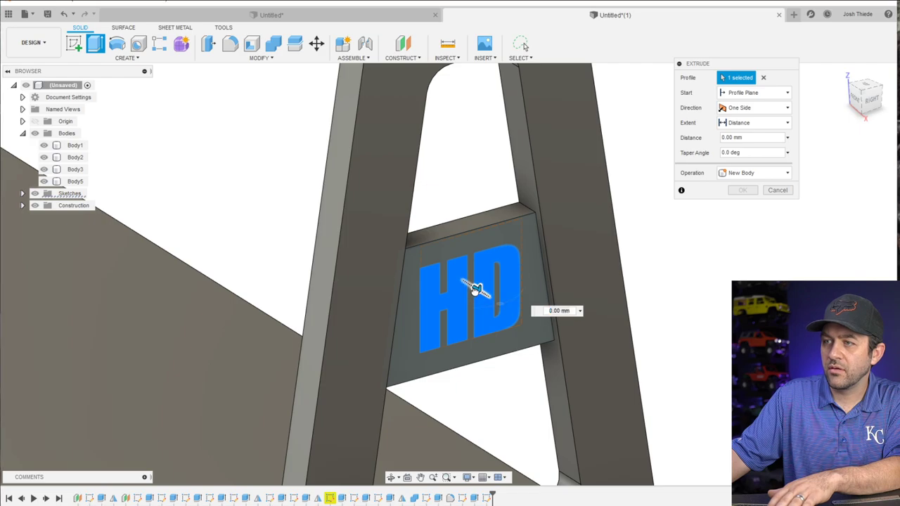
drag(476, 290, 480, 292)
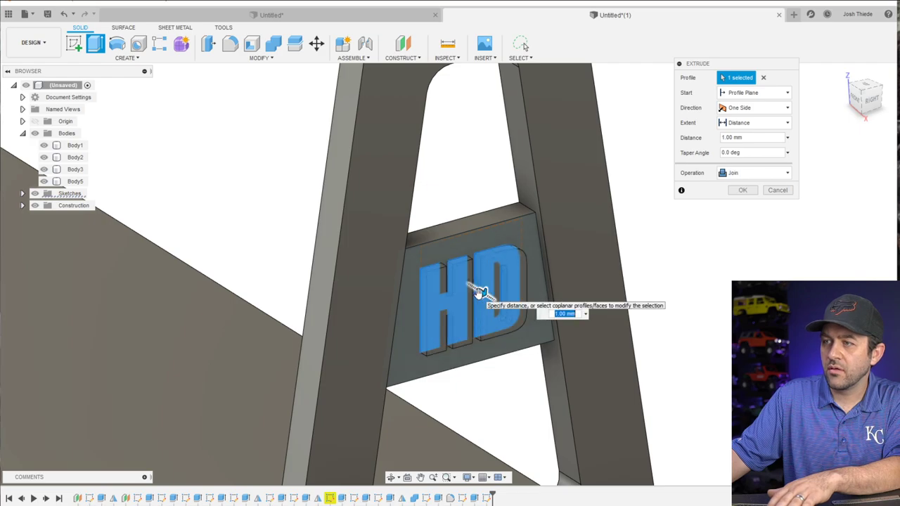
click(741, 190)
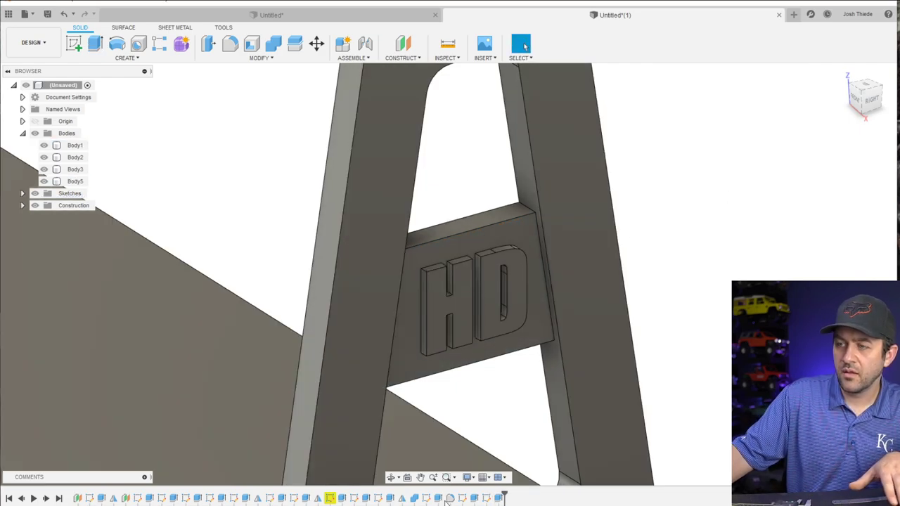
Edit the cross plate's extrusion to make the plate behind the HD text thinner
right_click(463, 496)
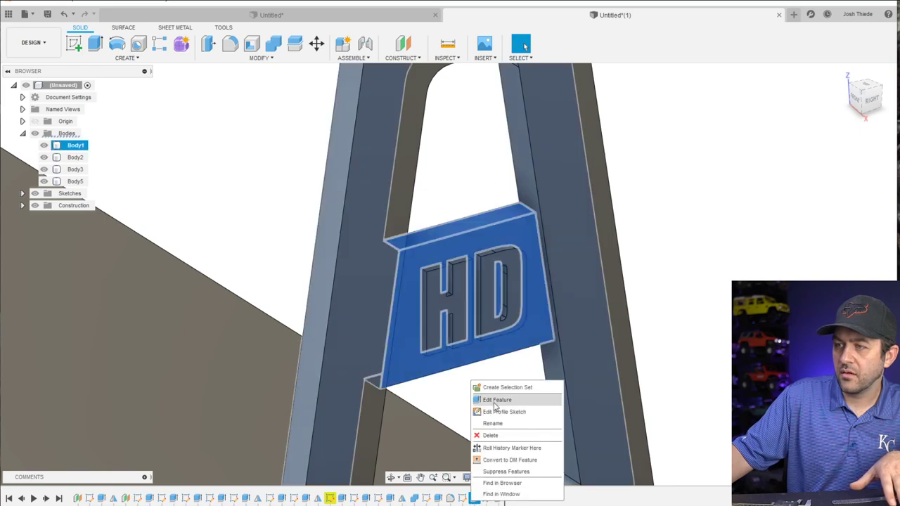
click(497, 399)
key(Return)
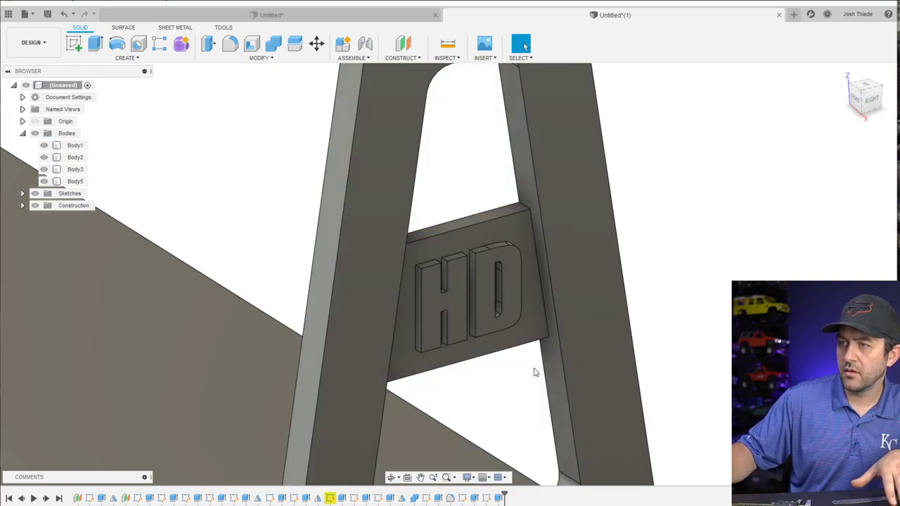
click(529, 354)
Fillet the four corner edges where the HD cross plate meets the leg's opening with a 3 mm radius
scroll(506, 338, down, 6)
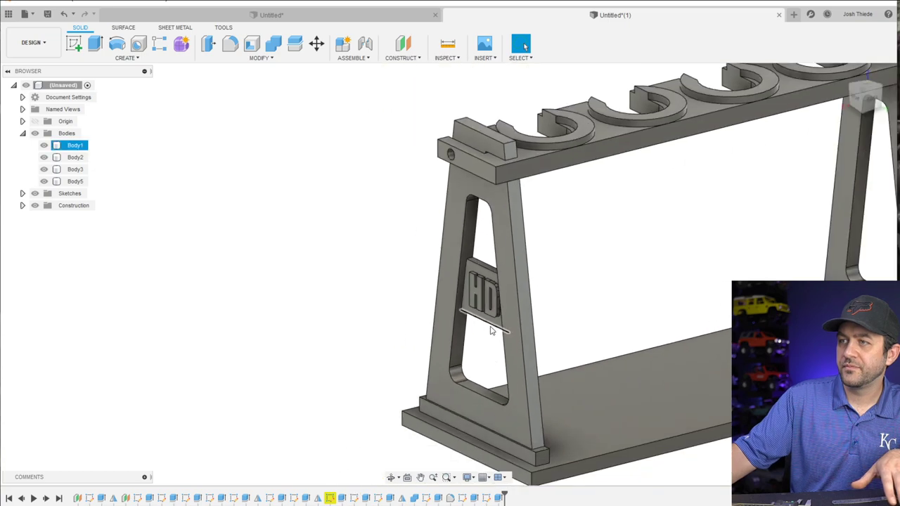
click(231, 45)
scroll(534, 162, up, 5)
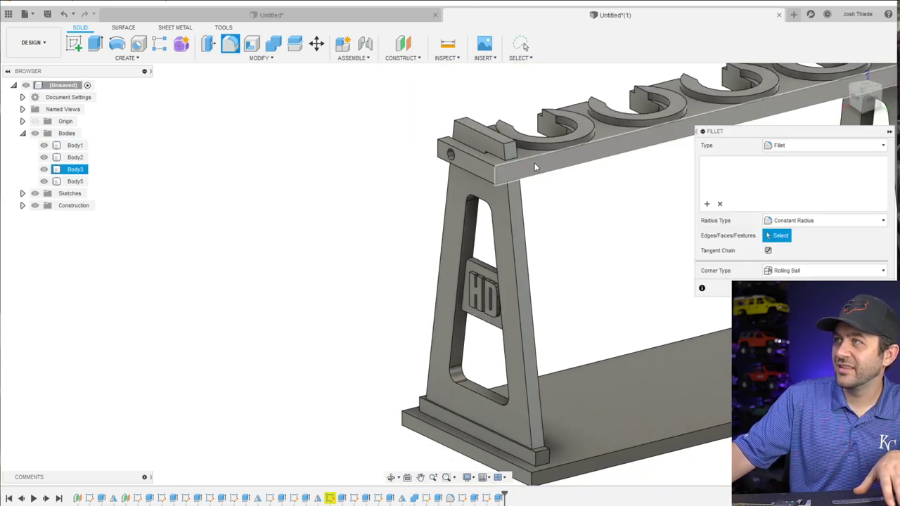
click(436, 310)
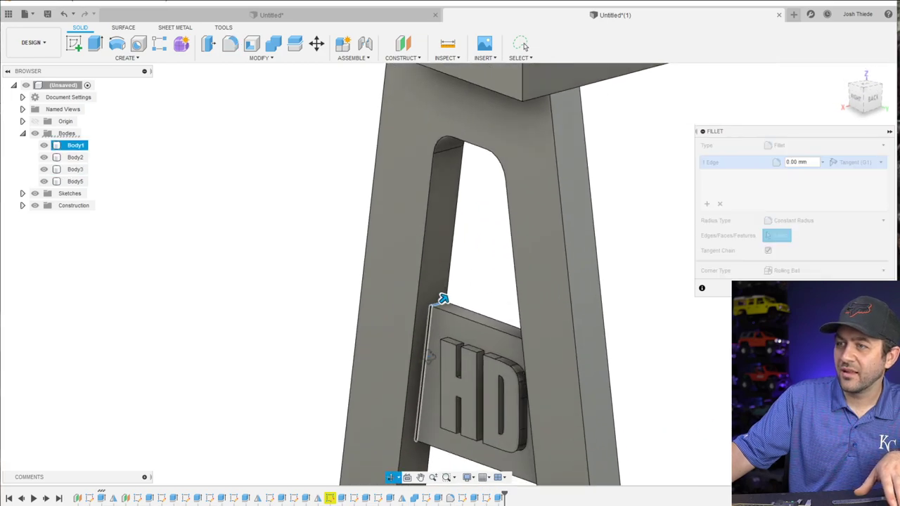
shift+middle_drag(443, 299, 606, 232)
click(594, 243)
shift+middle_drag(595, 346, 636, 340)
click(615, 382)
shift+middle_drag(592, 369, 534, 352)
shift+middle_drag(618, 362, 612, 314)
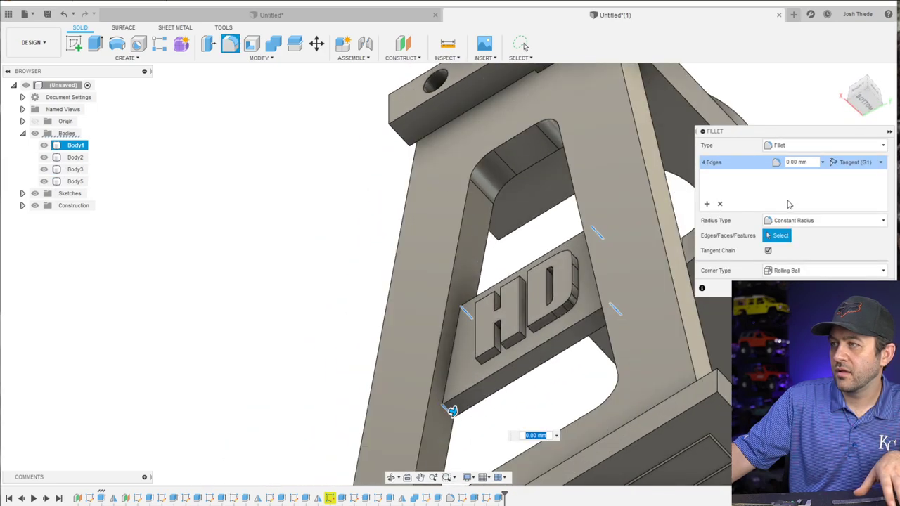
drag(454, 413, 456, 414)
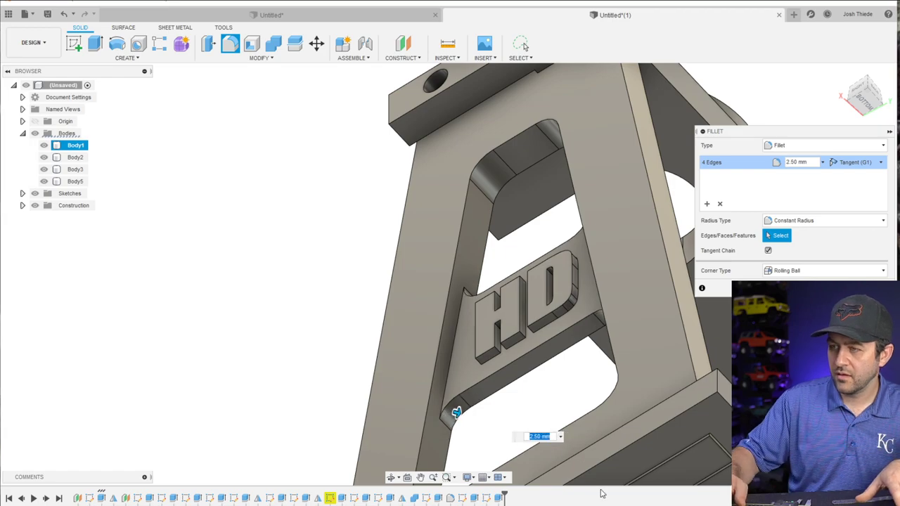
text(3)
shift+middle_drag(538, 337, 641, 288)
key(Return)
scroll(482, 348, down, 4)
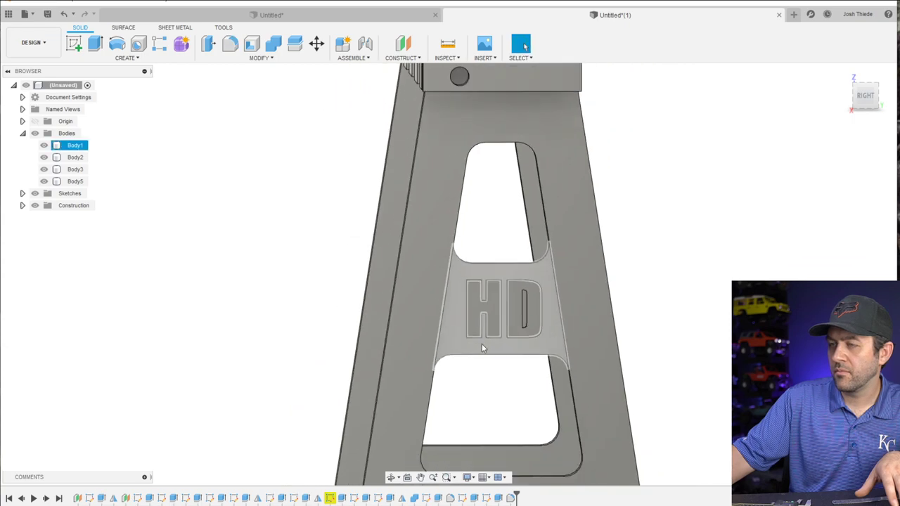
Try to mirror the HD text and cross plate extrusions across the stand's mid-plane onto the opposite leg
shift+drag(562, 344, 512, 337)
shift+middle_drag(512, 336, 494, 337)
scroll(495, 337, down, 3)
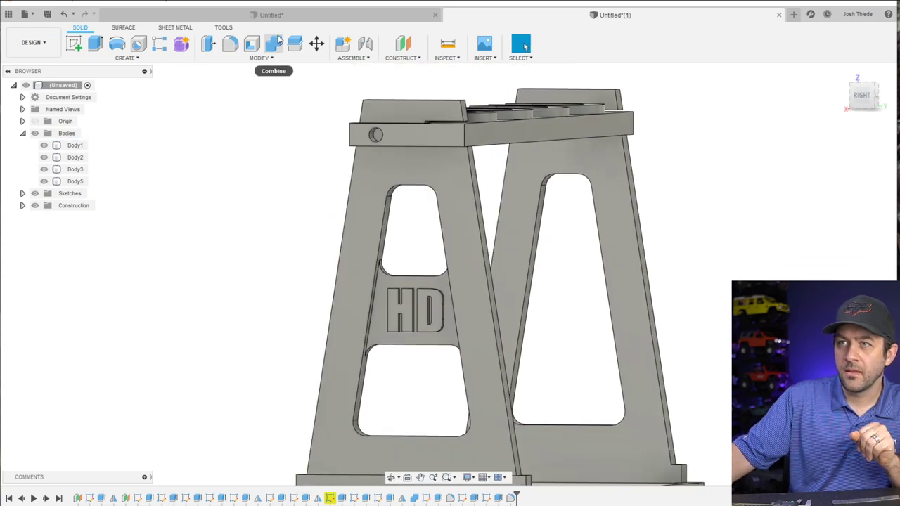
click(126, 58)
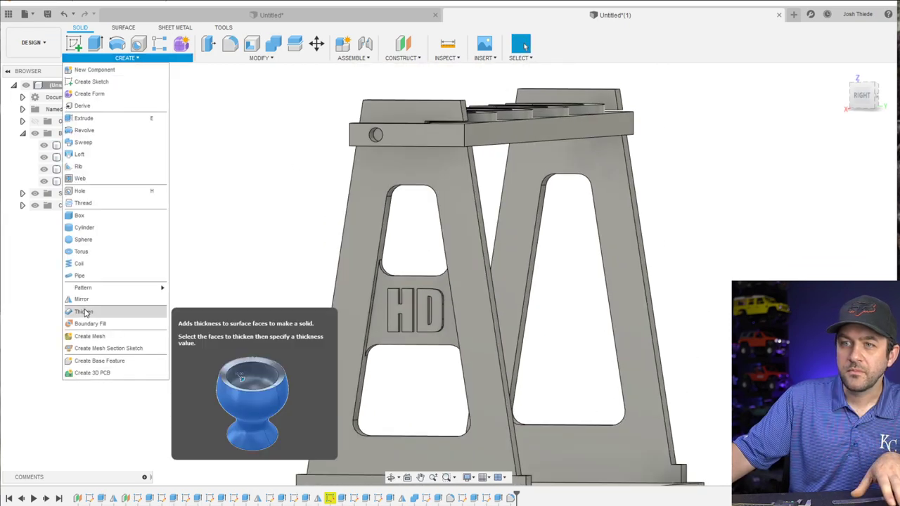
click(83, 300)
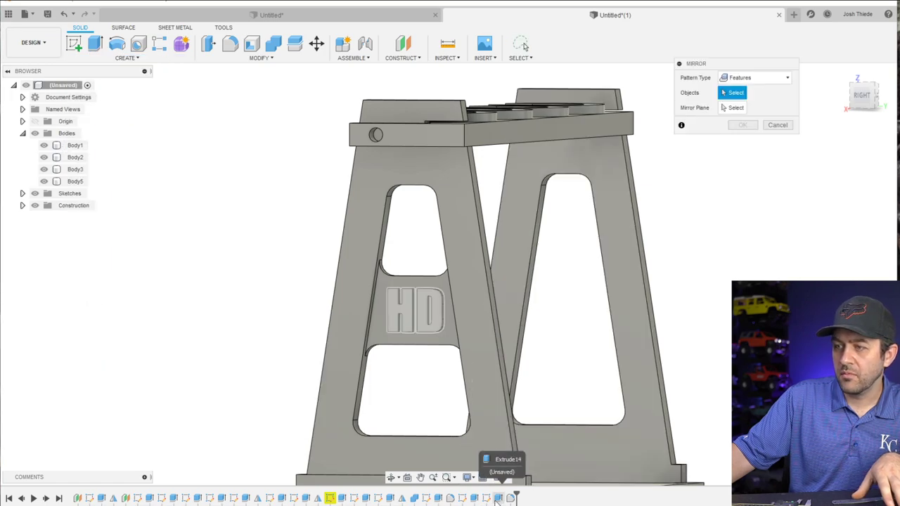
click(497, 497)
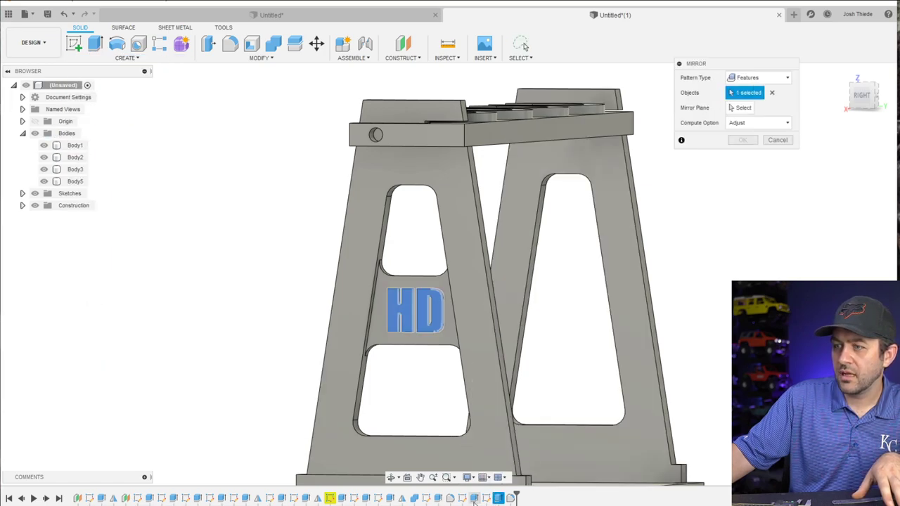
click(473, 497)
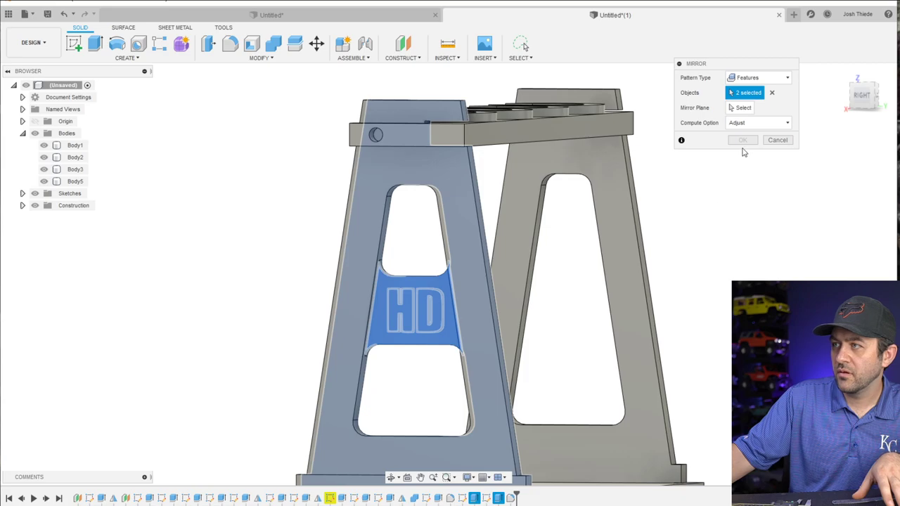
click(743, 109)
shift+middle_drag(539, 442, 523, 456)
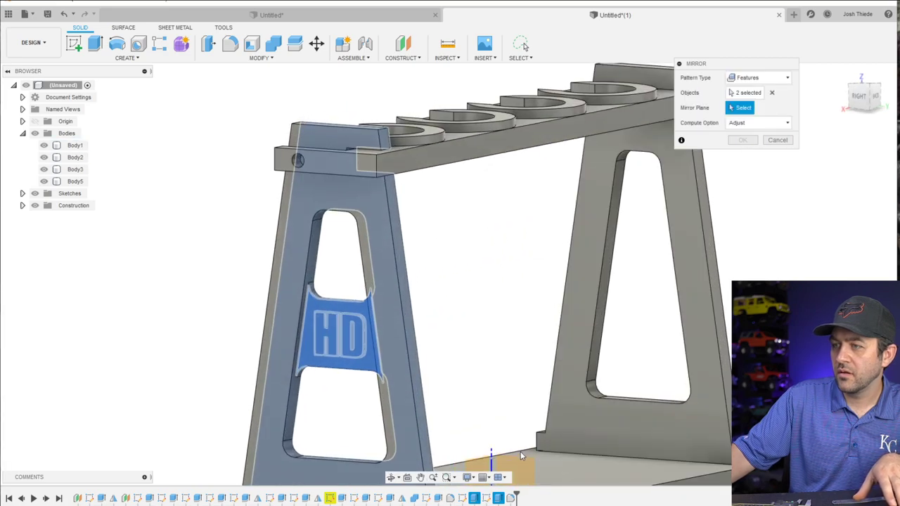
click(521, 466)
click(744, 141)
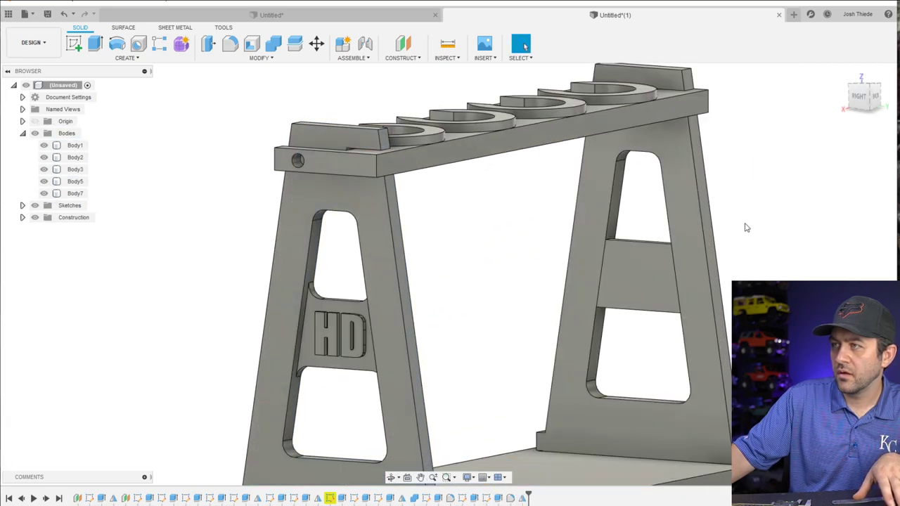
shift+middle_drag(743, 225, 658, 329)
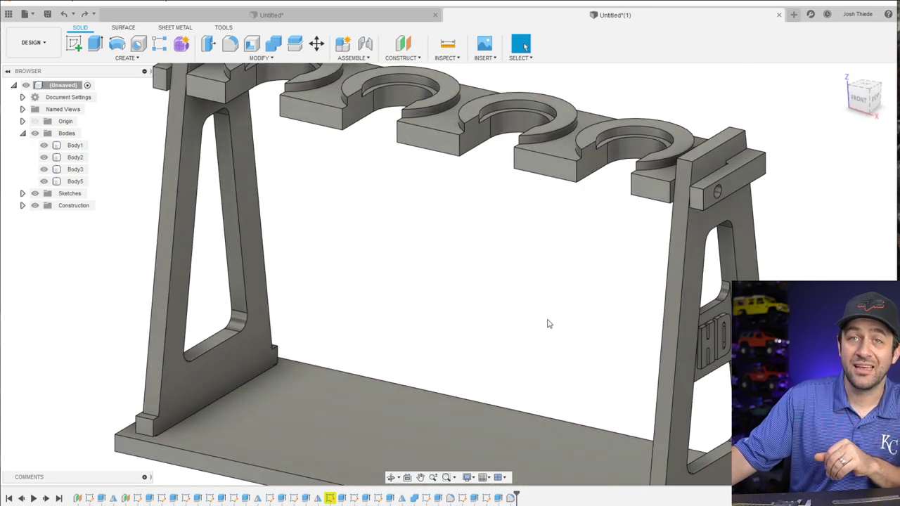
click(247, 271)
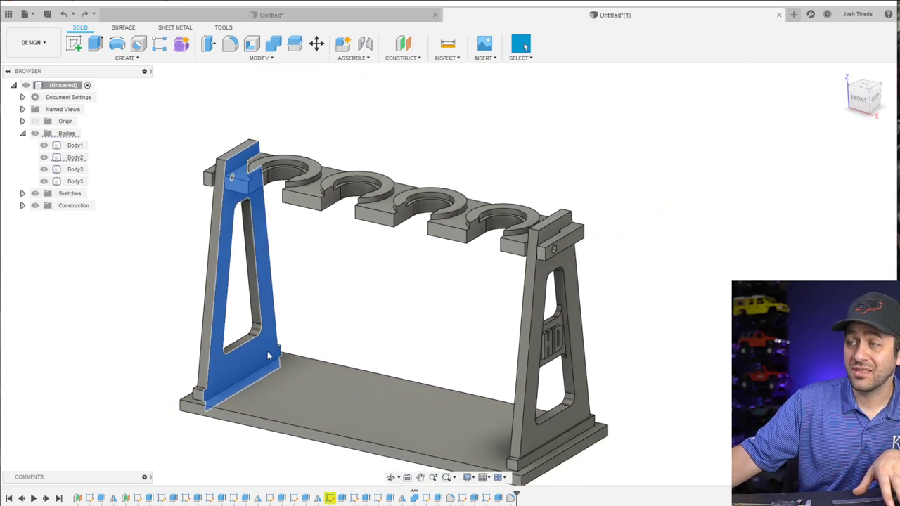
scroll(422, 320, down, 2)
scroll(403, 336, up, 4)
shift+middle_drag(377, 318, 404, 324)
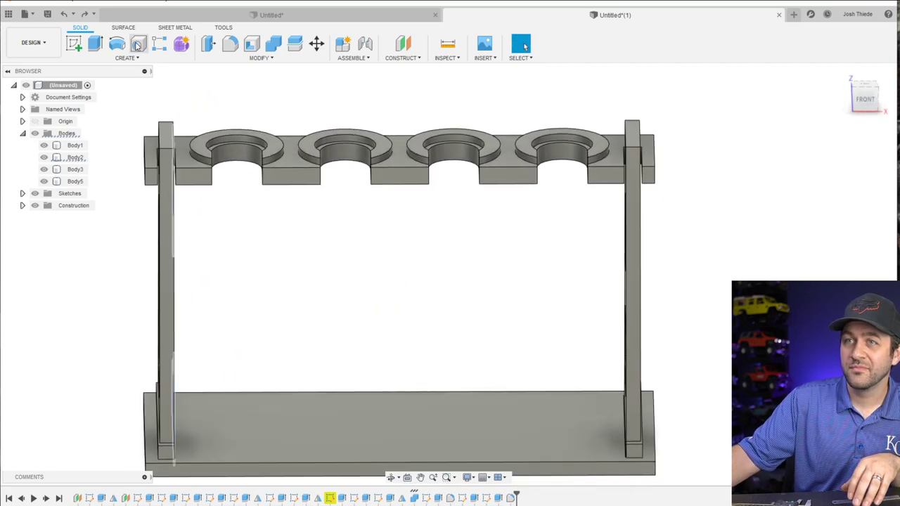
click(76, 47)
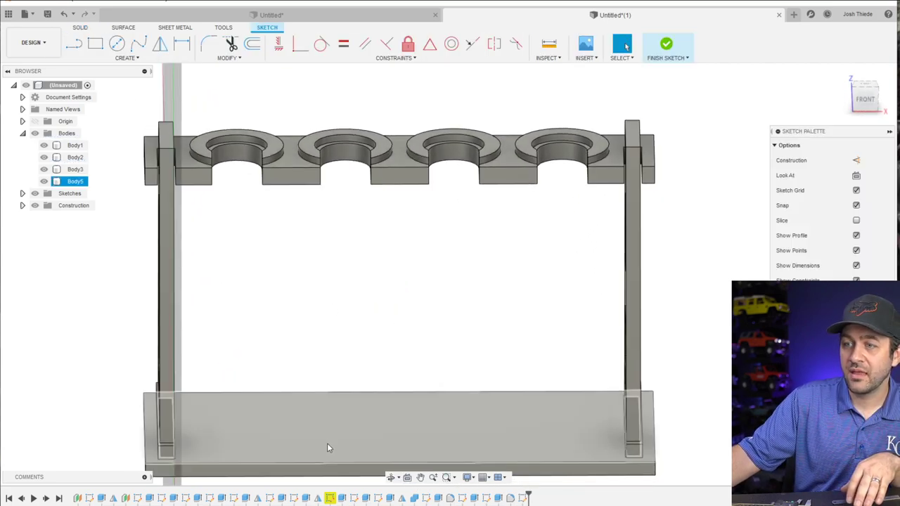
click(327, 443)
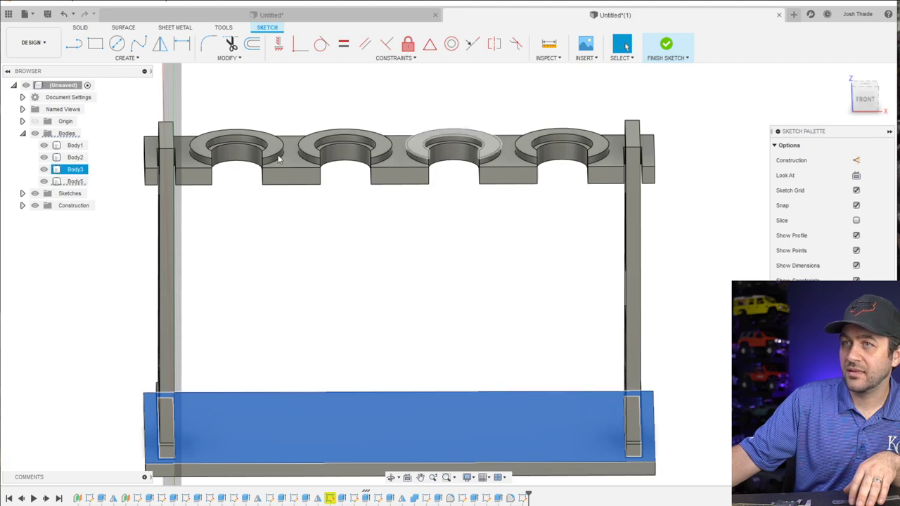
click(95, 46)
scroll(303, 387, down, 3)
middle_drag(287, 408, 271, 331)
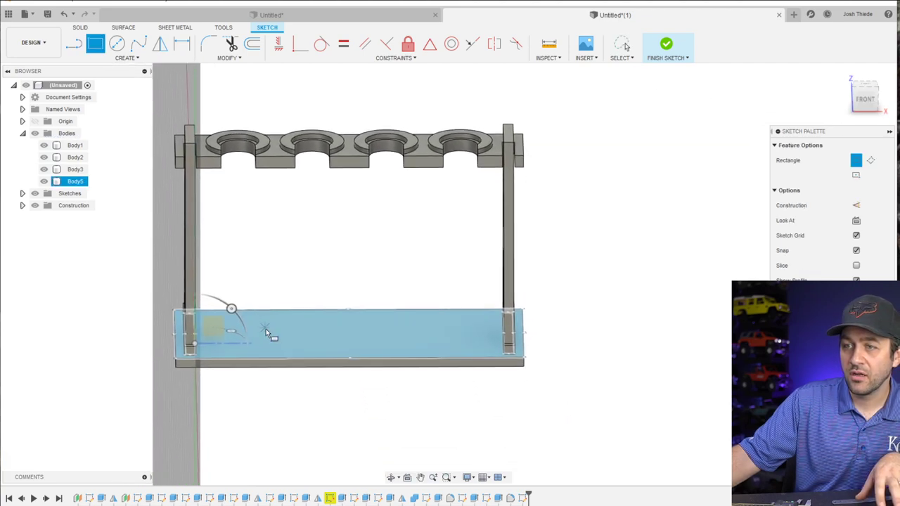
scroll(195, 321, up, 4)
click(180, 307)
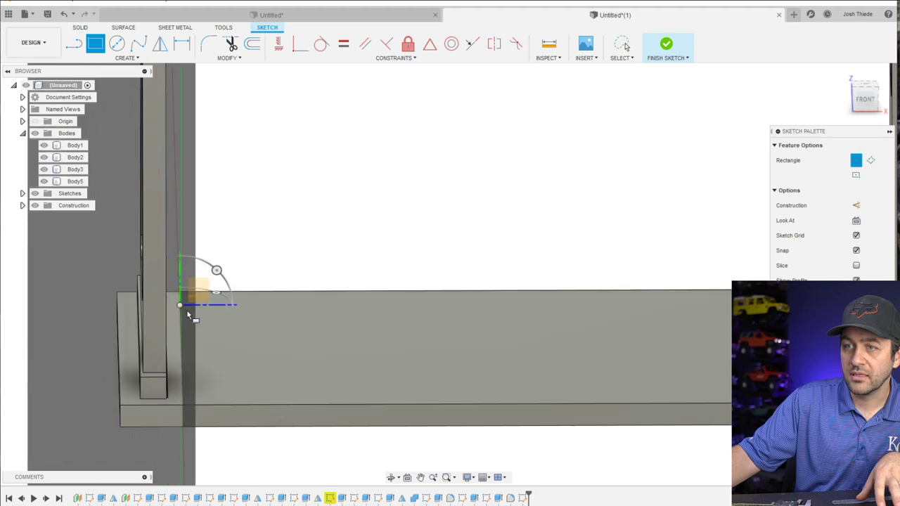
scroll(218, 333, down, 2)
key(Escape)
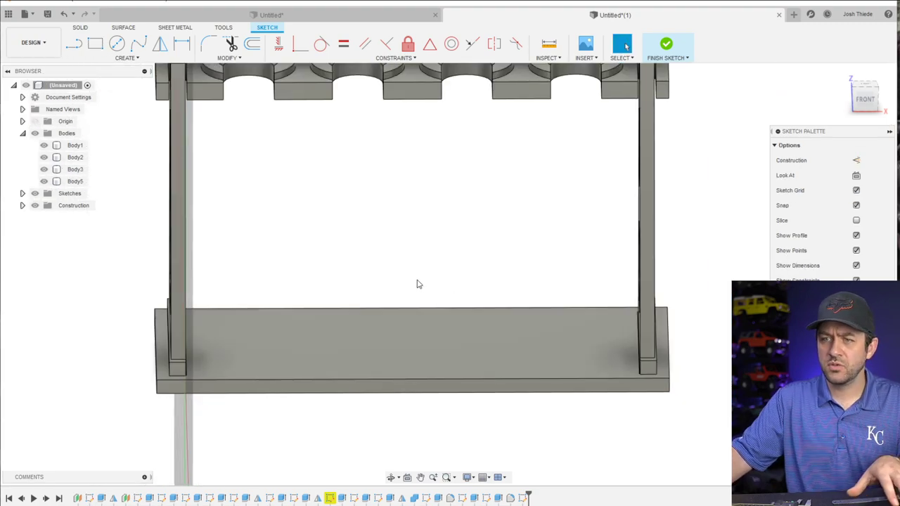
click(523, 497)
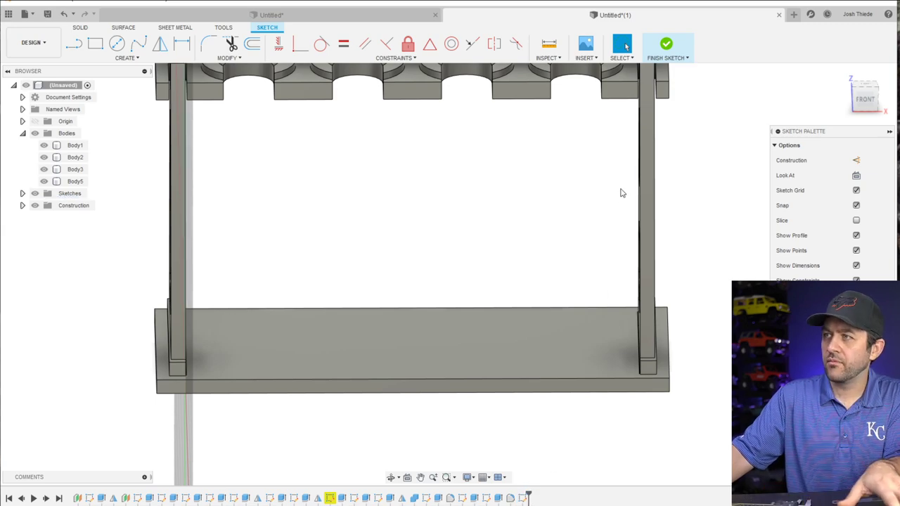
click(666, 47)
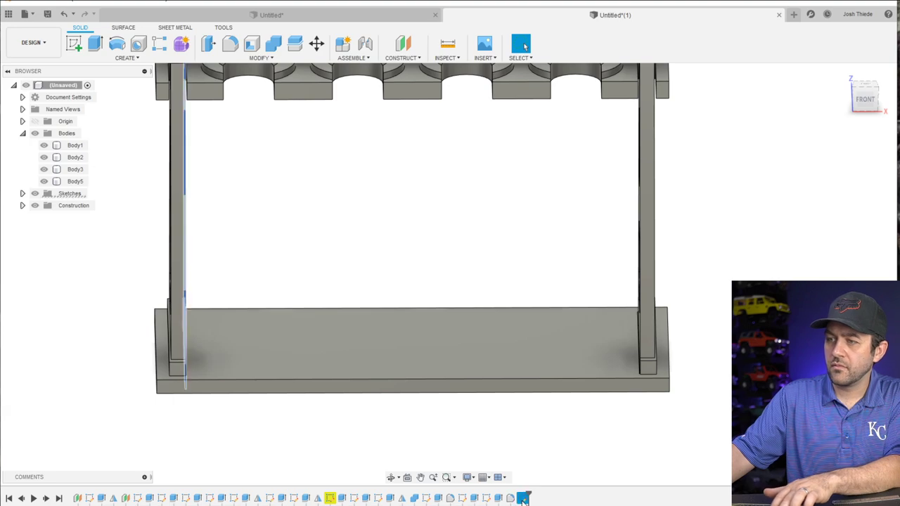
Start a sketch on the base plate's upper face and draw a two-point rectangle spanning the area between the legs
click(78, 54)
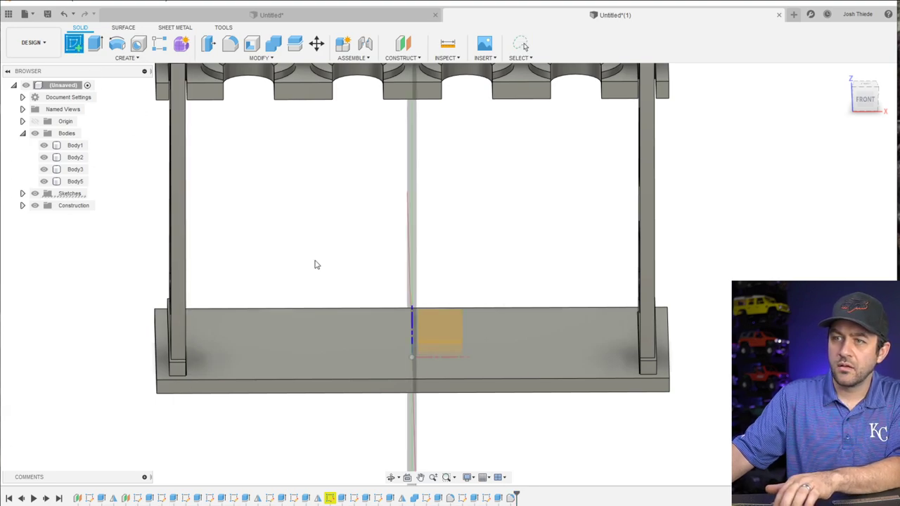
click(353, 343)
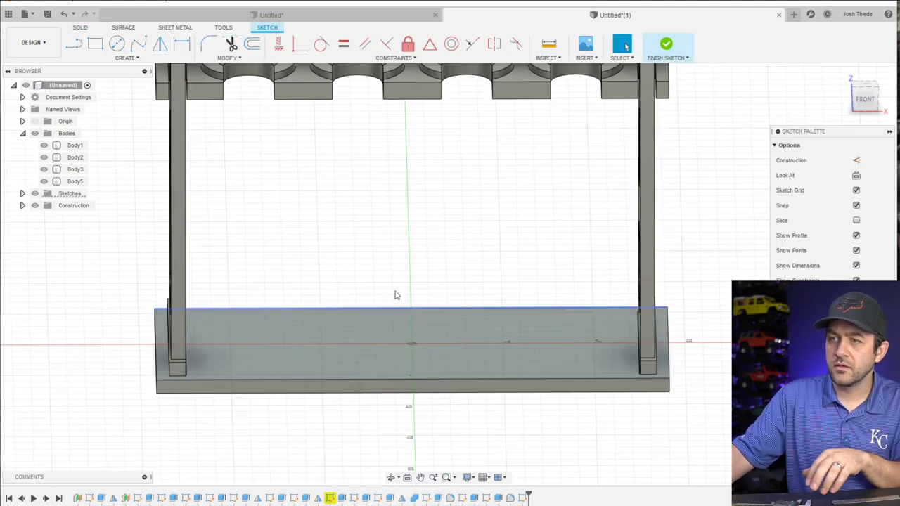
click(95, 44)
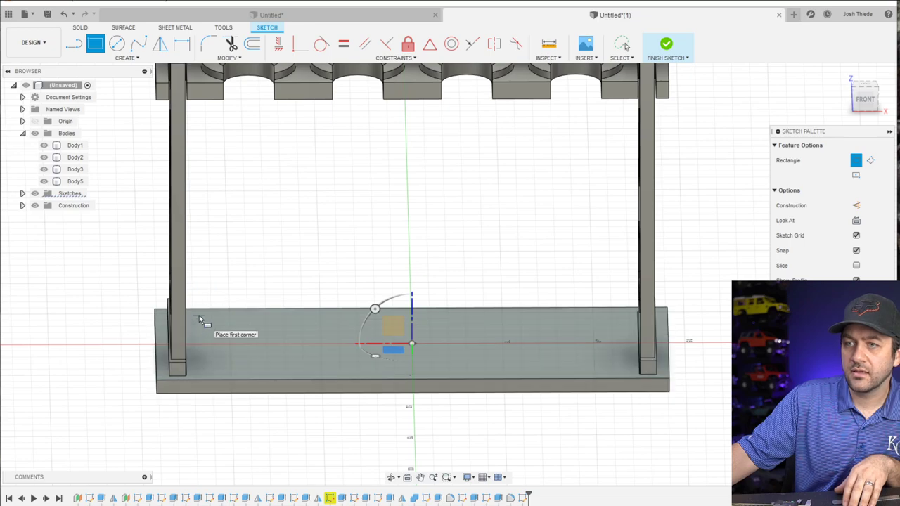
click(198, 316)
click(617, 368)
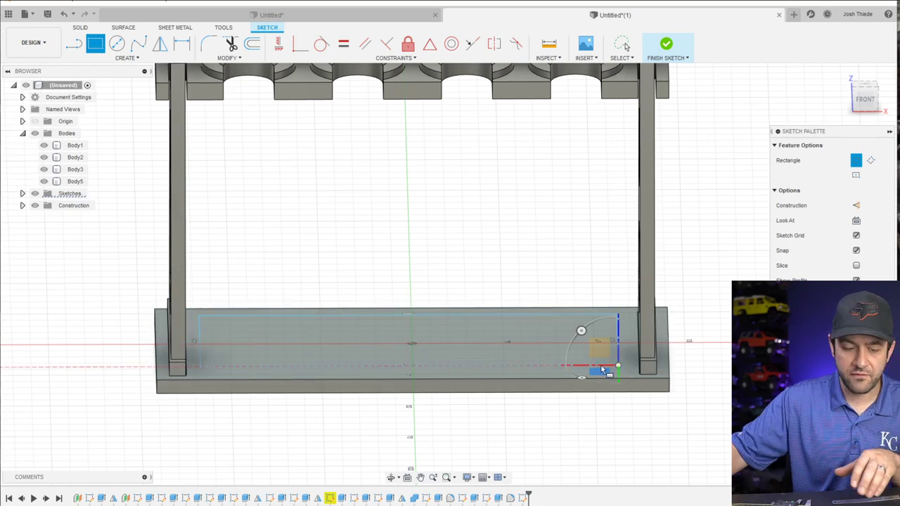
key(Escape)
Dimension the rectangle's front edge 6 mm from the base plate's front edge
scroll(492, 380, up, 5)
scroll(520, 369, up, 2)
key(d)
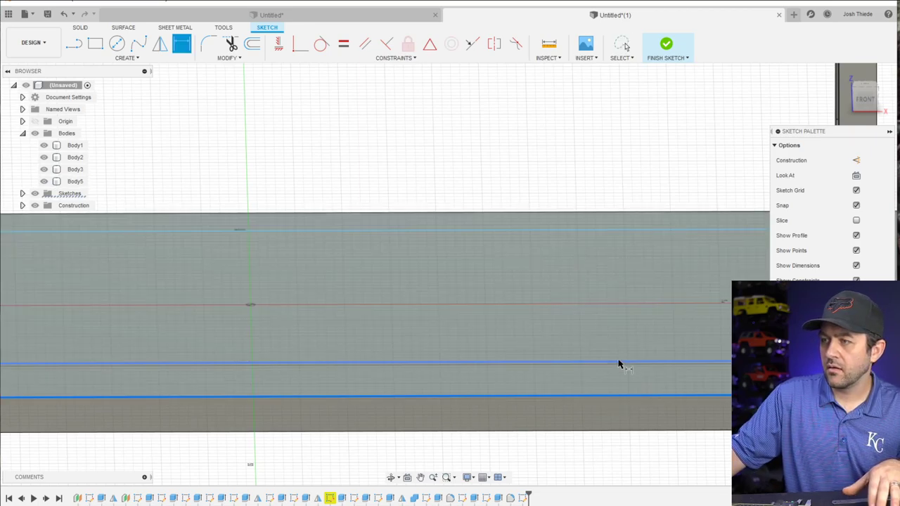
click(618, 364)
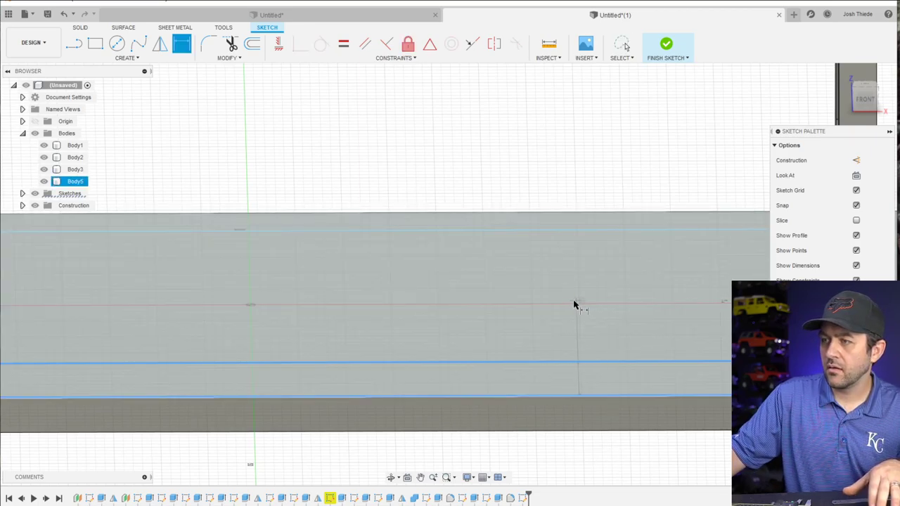
click(520, 397)
click(549, 457)
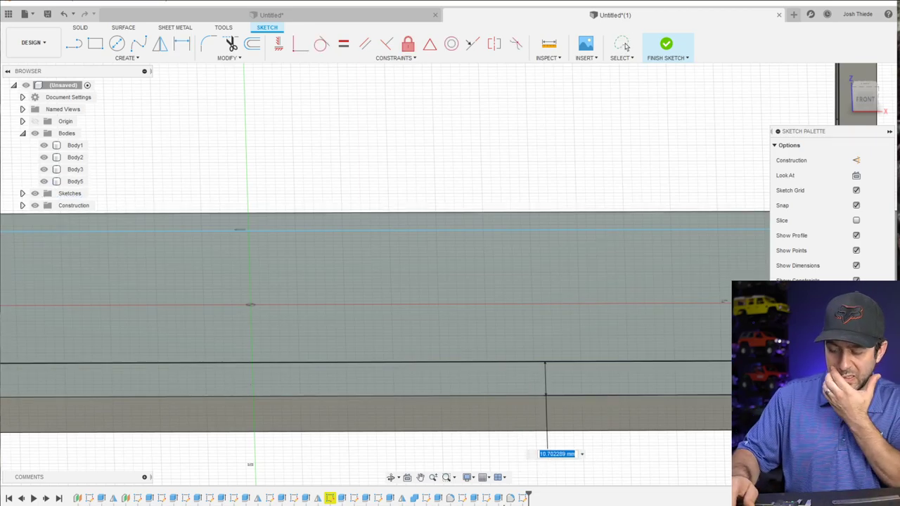
key(Return)
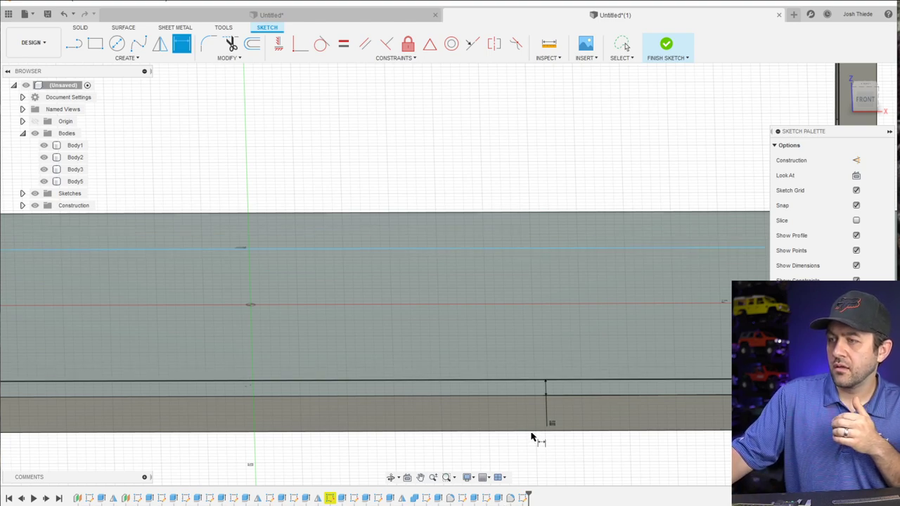
double_click(553, 423)
text(6)
key(Return)
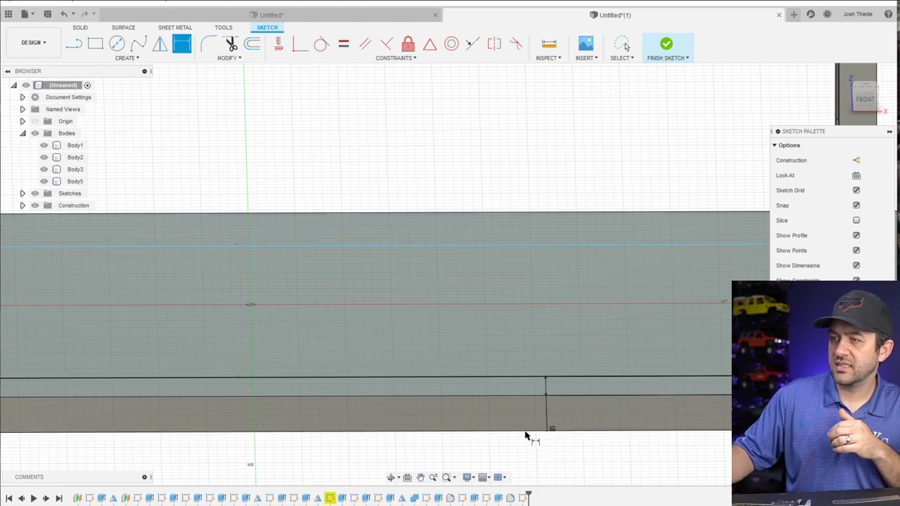
Dimension the rectangle's rear edge 6 mm from the base plate's rear edge
click(556, 211)
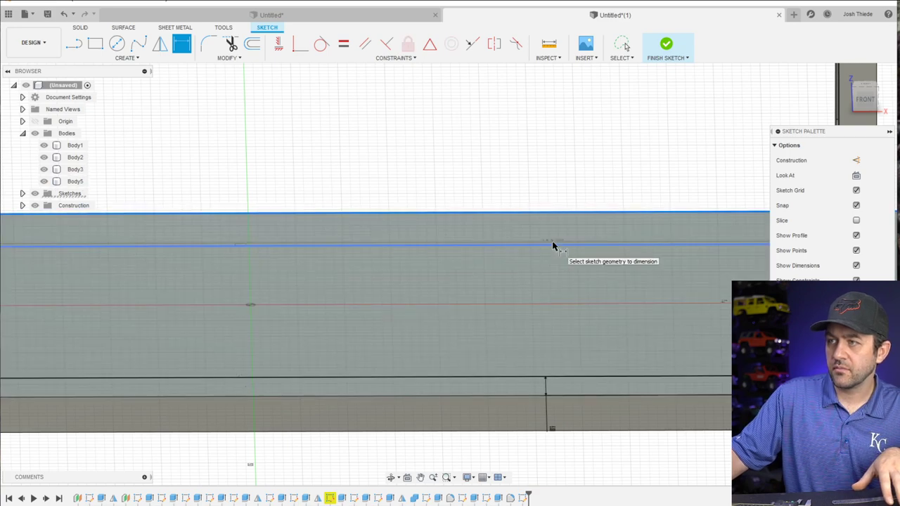
click(555, 244)
click(555, 176)
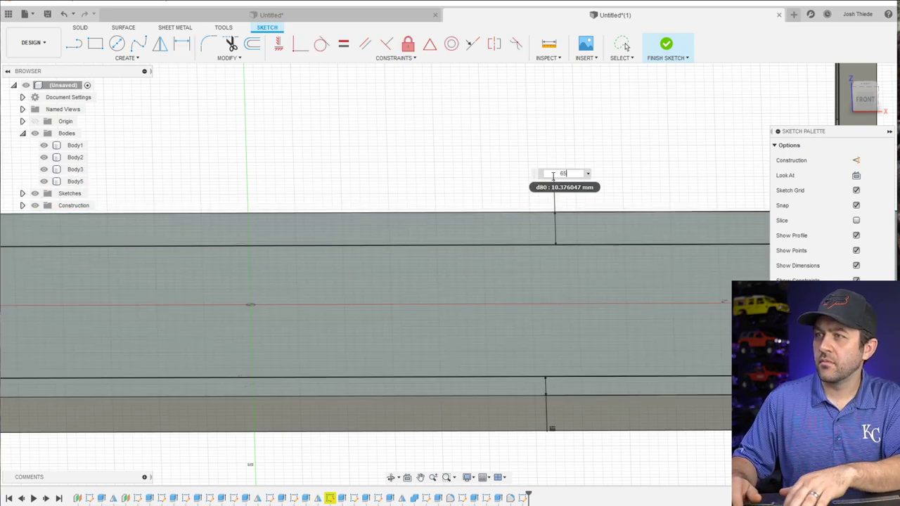
text(6)
key(Return)
scroll(554, 177, down, 5)
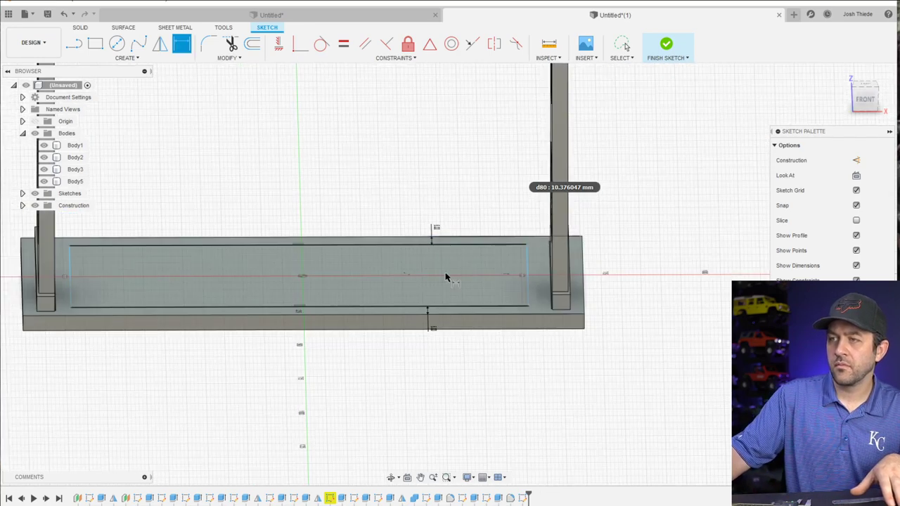
scroll(608, 334, up, 3)
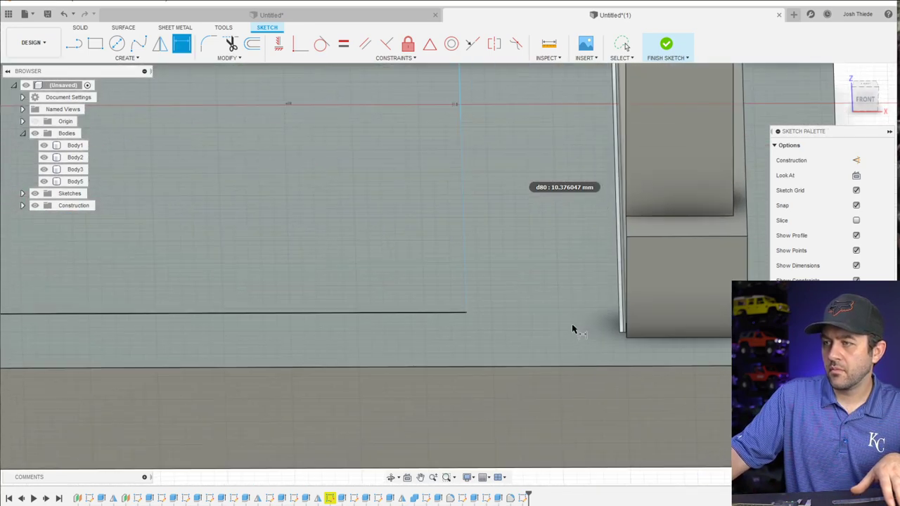
Dimension the rectangle's edge nearest the HD leg 6 mm from that leg's inner bottom edge
click(618, 327)
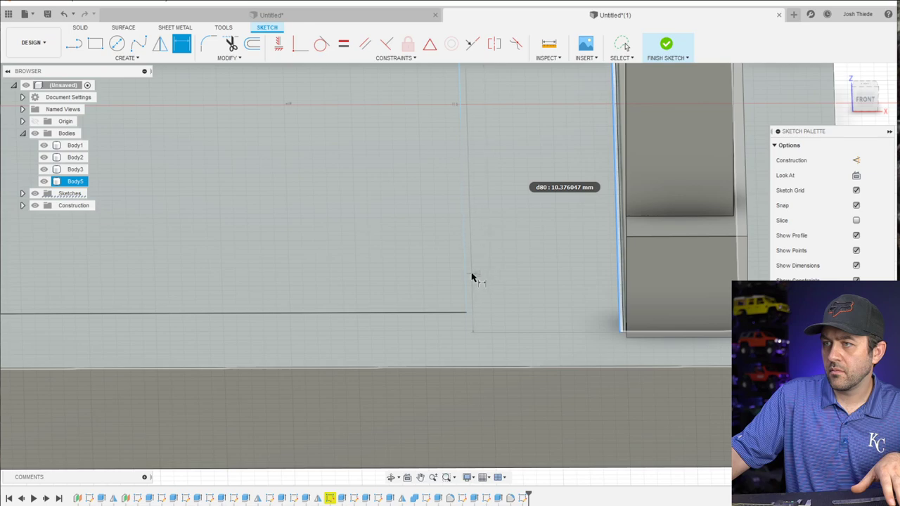
click(469, 279)
scroll(474, 293, down, 3)
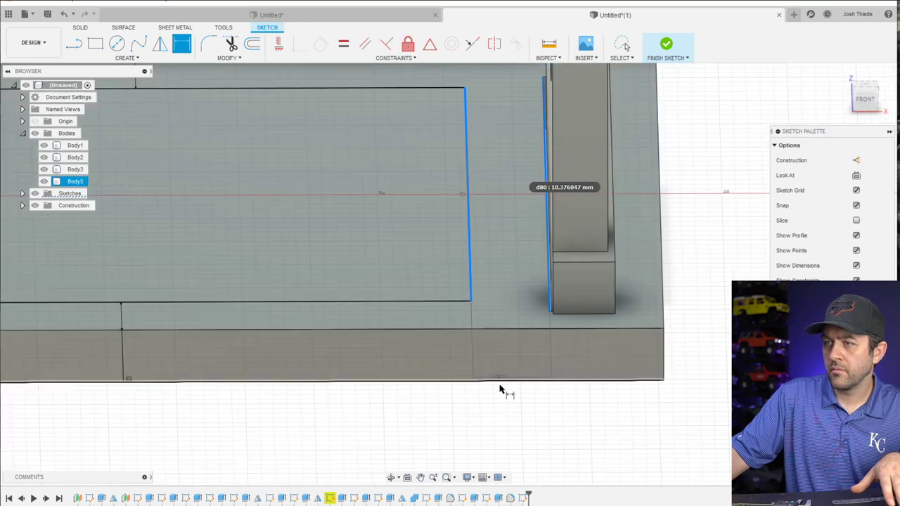
click(464, 414)
key(Return)
scroll(525, 373, down, 6)
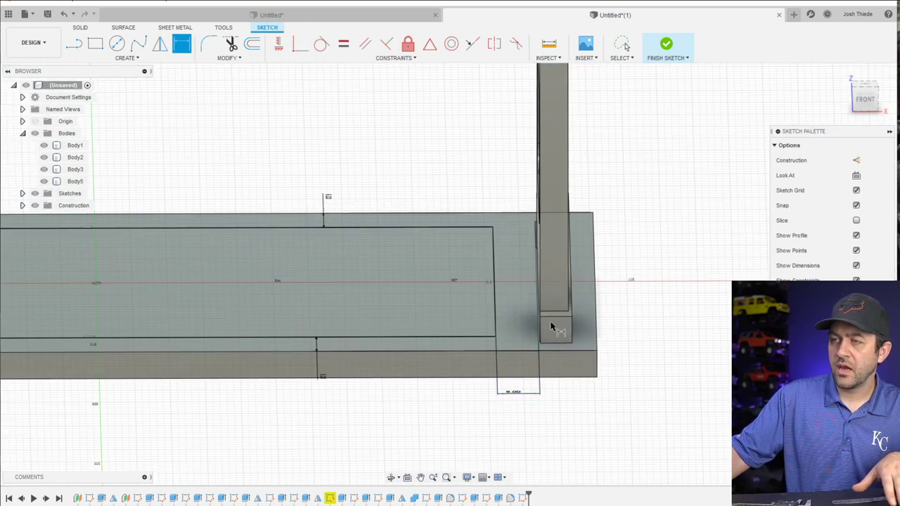
Dimension the rectangle's opposite end edge 6 mm from the plain leg's inner bottom edge and finish the sketch
mouse_move(255, 327)
middle_down()
mouse_move(444, 271)
mouse_move(365, 275)
middle_up()
scroll(281, 280, up, 6)
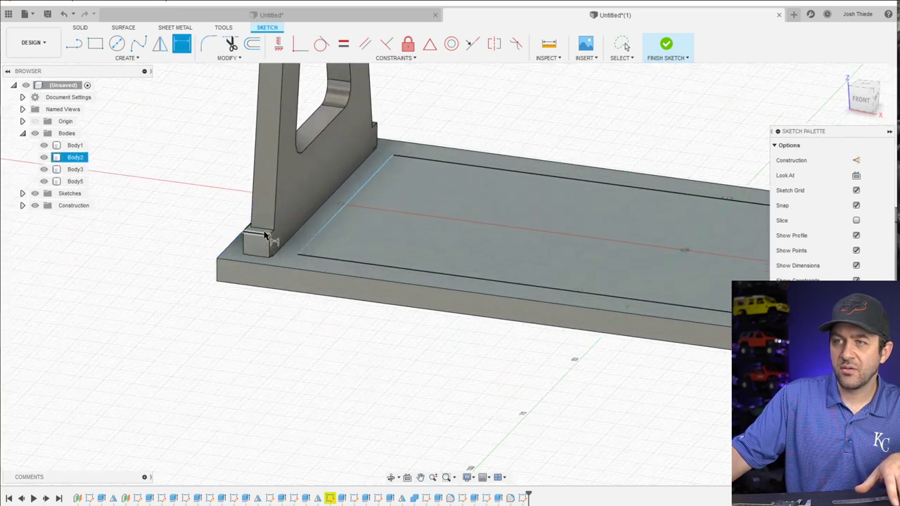
key(r)
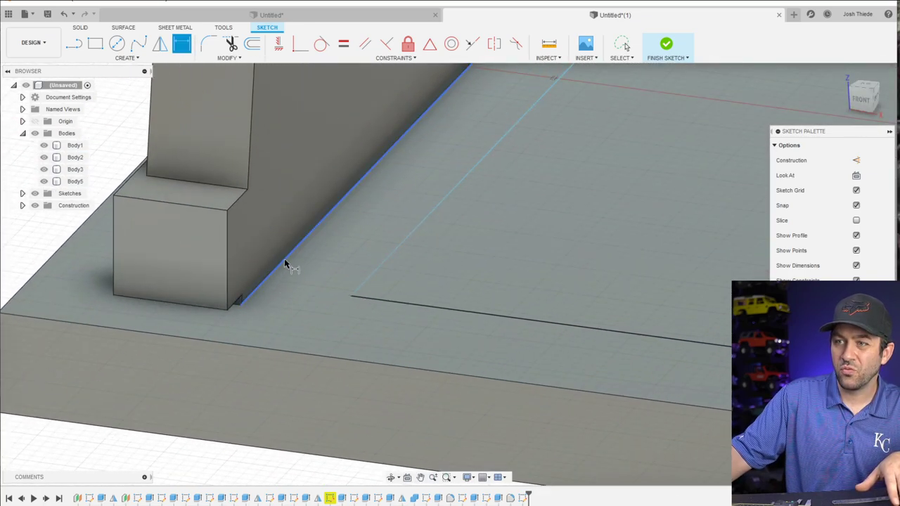
click(284, 258)
click(370, 276)
scroll(371, 275, down, 5)
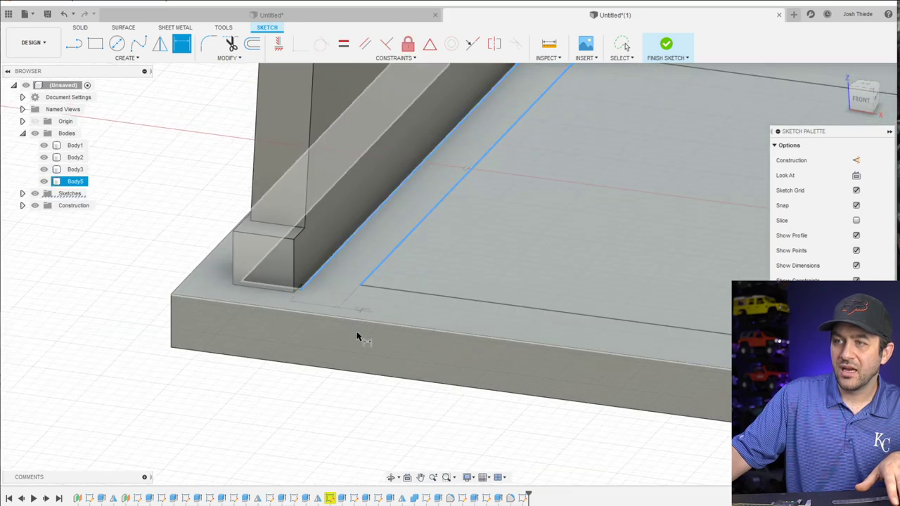
click(382, 420)
text(6)
key(Return)
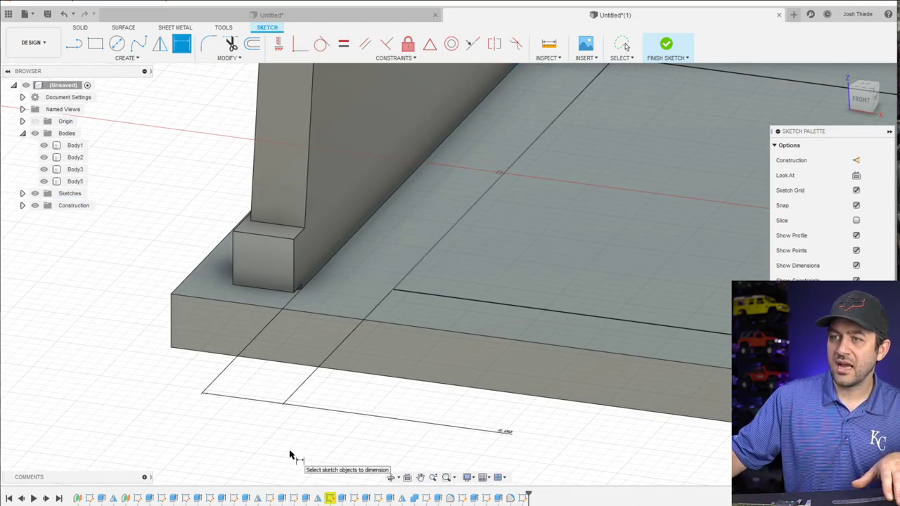
scroll(246, 378, down, 3)
mouse_move(245, 377)
shift+middle_down()
mouse_move(344, 361)
mouse_move(374, 340)
shift+middle_up()
scroll(466, 384, down, 1)
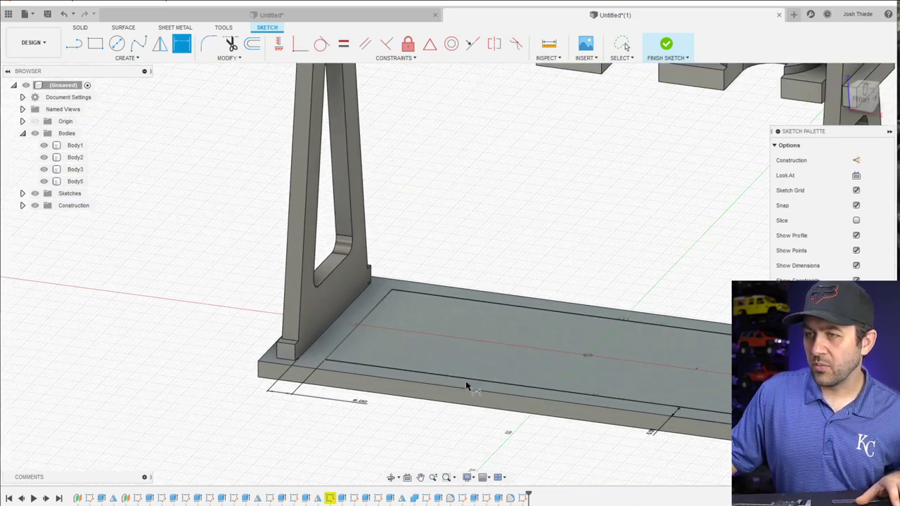
middle_drag(532, 328, 413, 252)
click(668, 50)
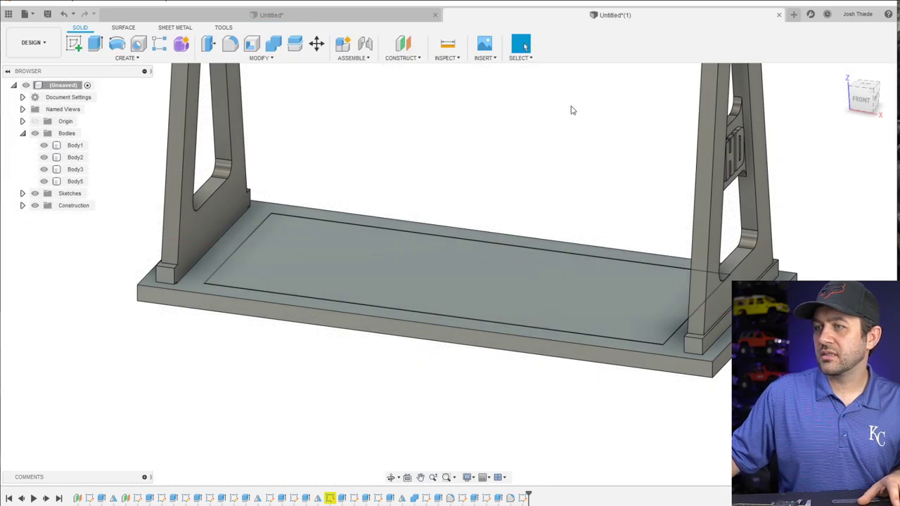
Extrude the rectangle profile -20 mm as a cut down through the base plate
click(94, 44)
click(404, 265)
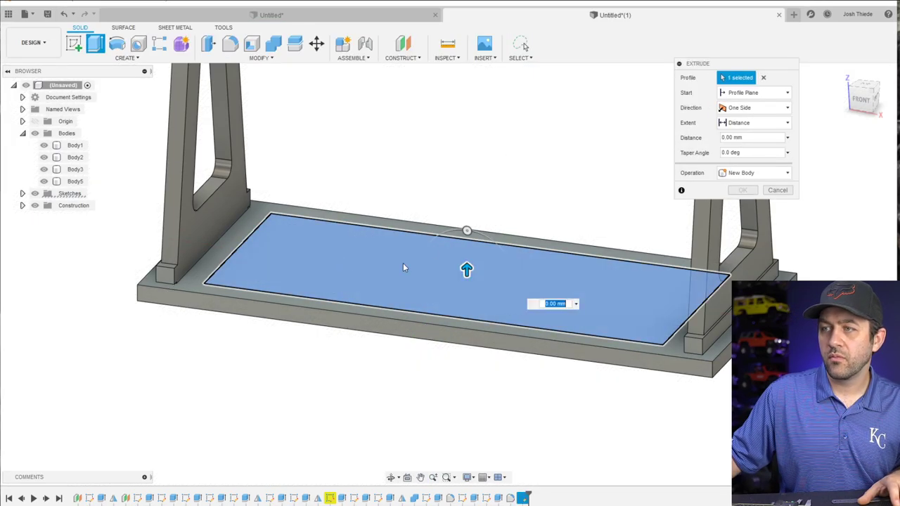
drag(468, 268, 602, 384)
click(741, 217)
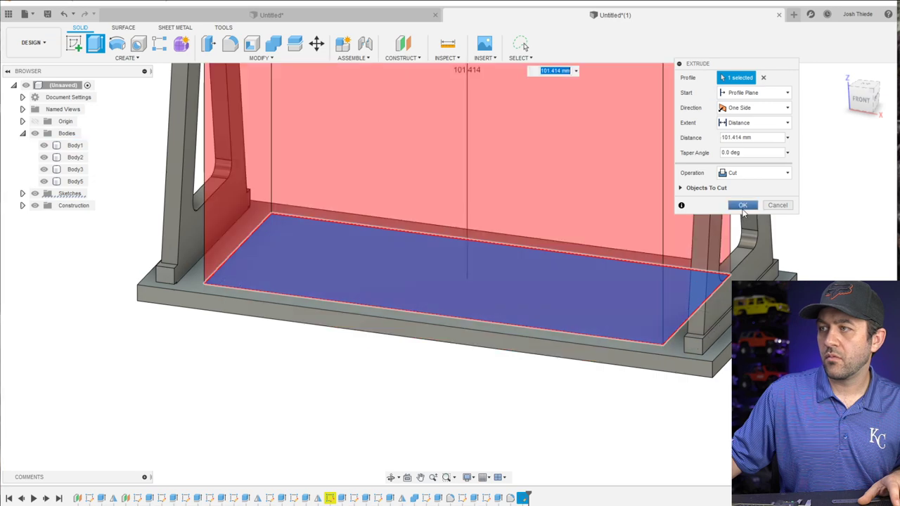
scroll(398, 232, down, 6)
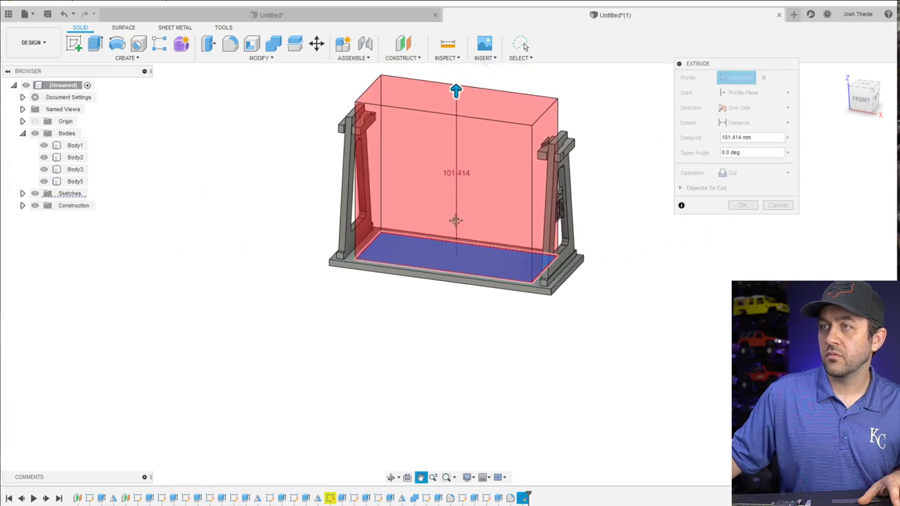
drag(457, 178, 469, 363)
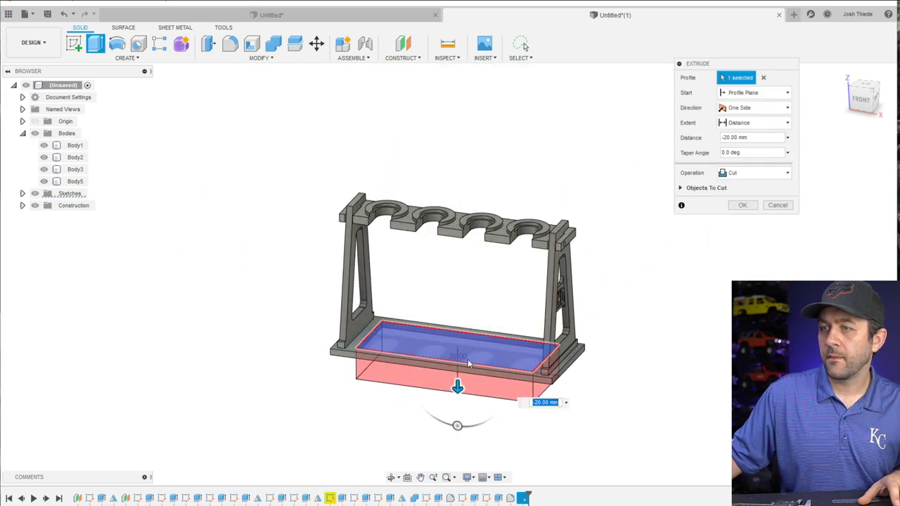
click(743, 205)
Fillet the four vertical inner corner edges of the base plate opening with a 4.5 mm radius
scroll(335, 337, up, 4)
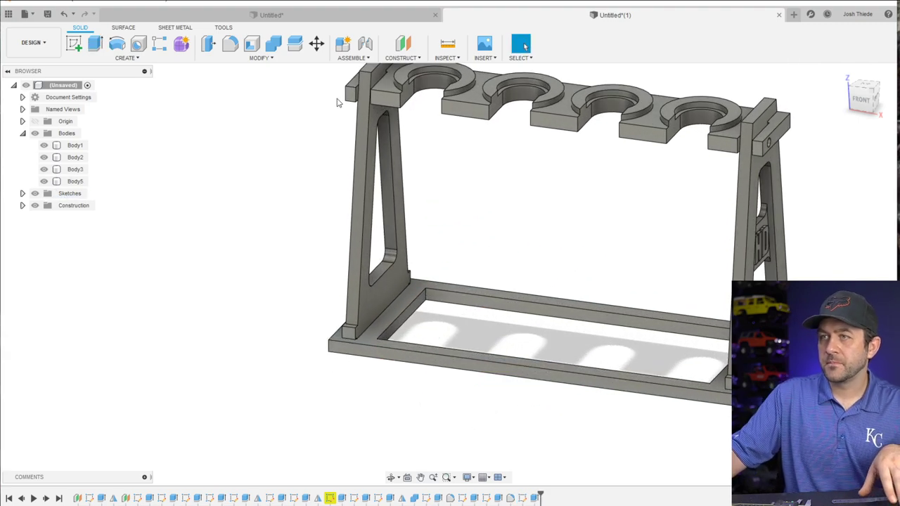
click(230, 44)
scroll(448, 261, up, 5)
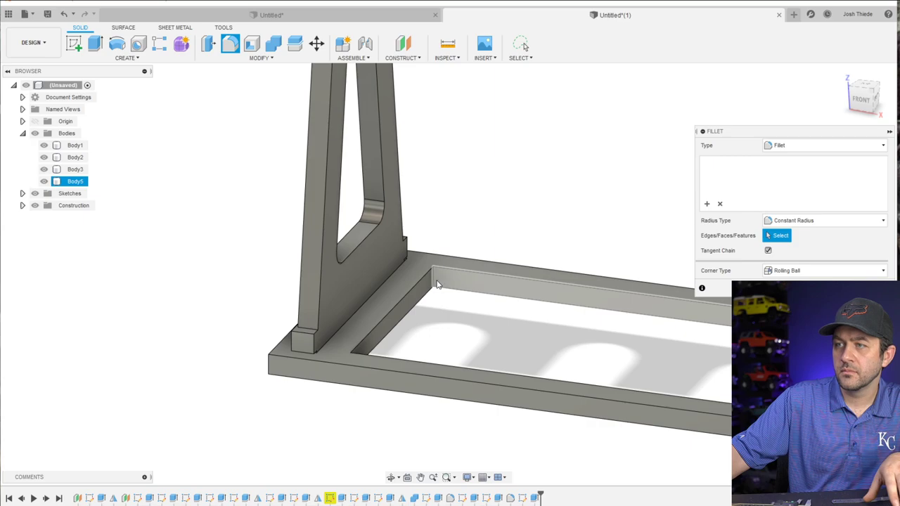
click(435, 284)
shift+middle_drag(436, 285, 362, 243)
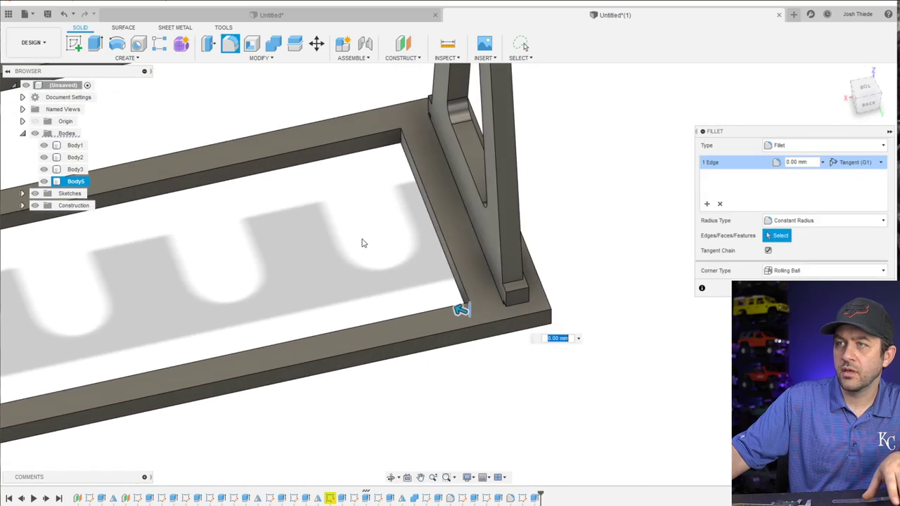
click(401, 141)
shift+middle_drag(400, 140, 547, 191)
click(546, 172)
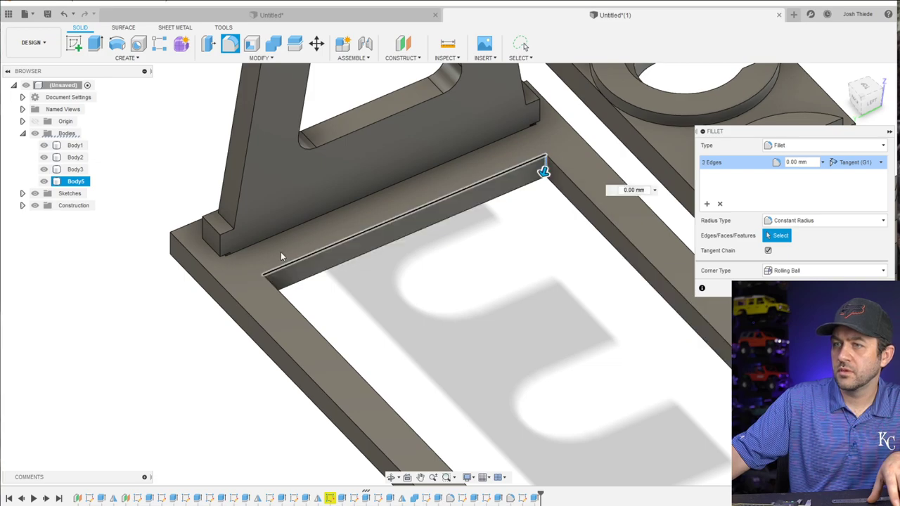
shift+middle_drag(280, 252, 326, 269)
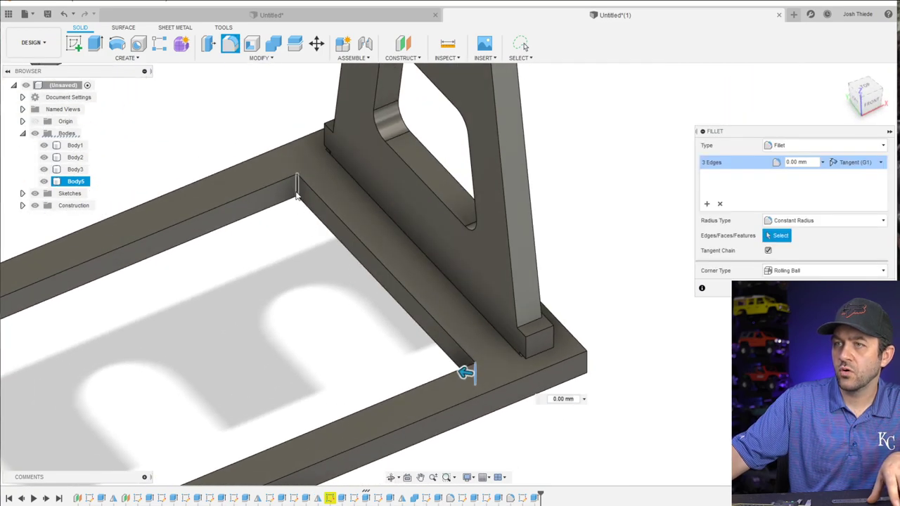
click(296, 196)
drag(296, 195, 292, 211)
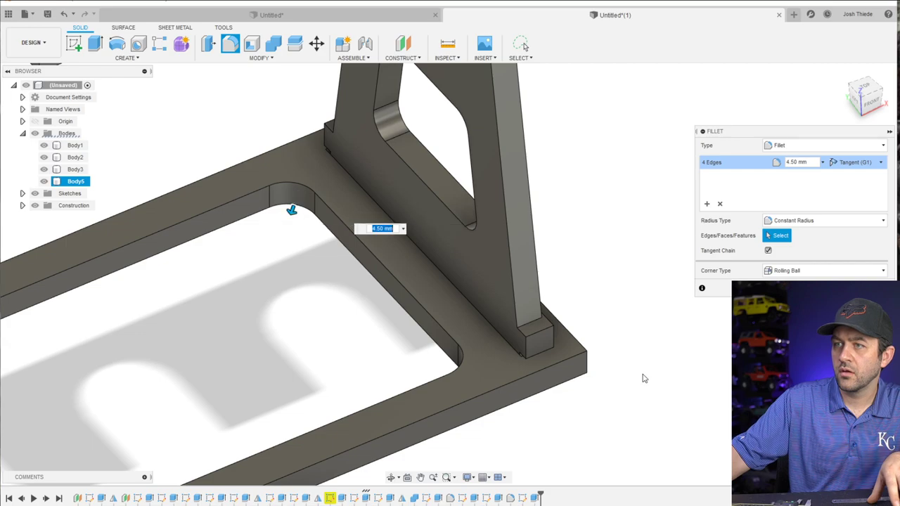
key(Return)
shift+middle_drag(629, 373, 407, 194)
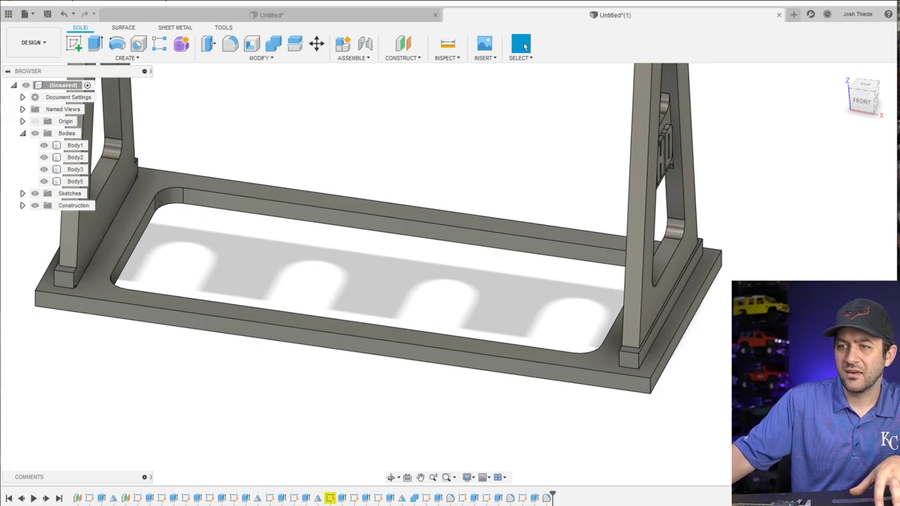
Edit the base plate sketch and draw a narrow two-point rectangle near the centre, spanning from the opening's rear edge to its front edge
right_click(523, 497)
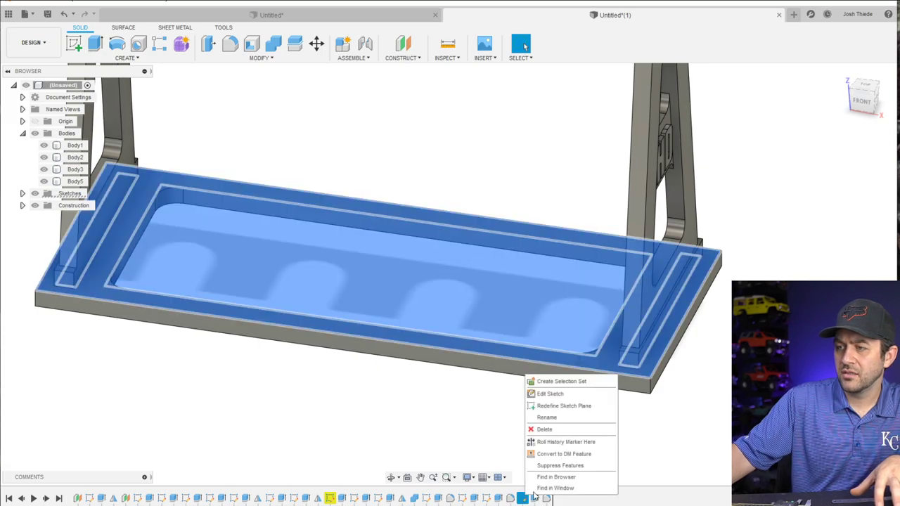
click(550, 393)
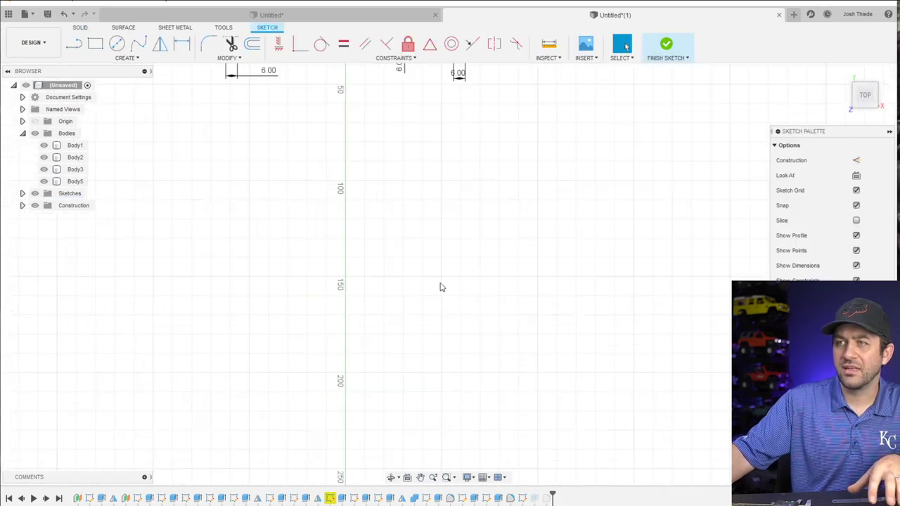
scroll(378, 203, up, 4)
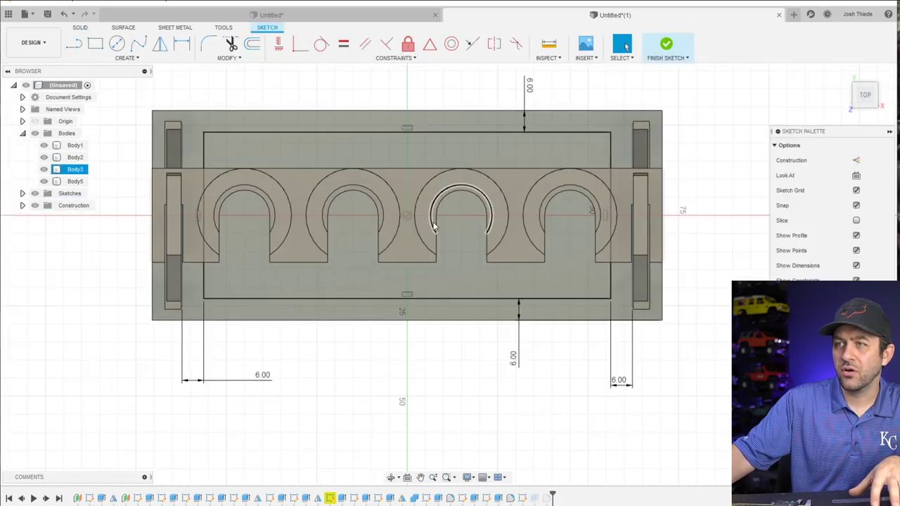
key(l)
click(95, 44)
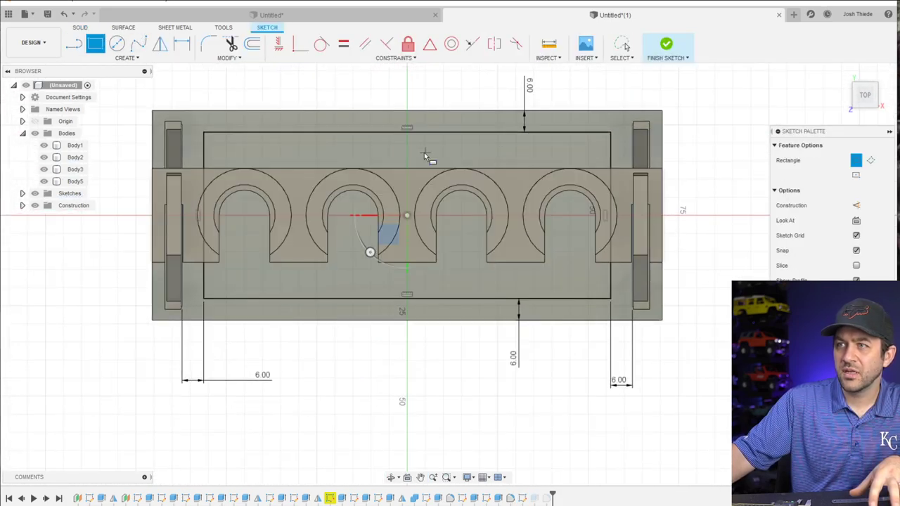
click(392, 135)
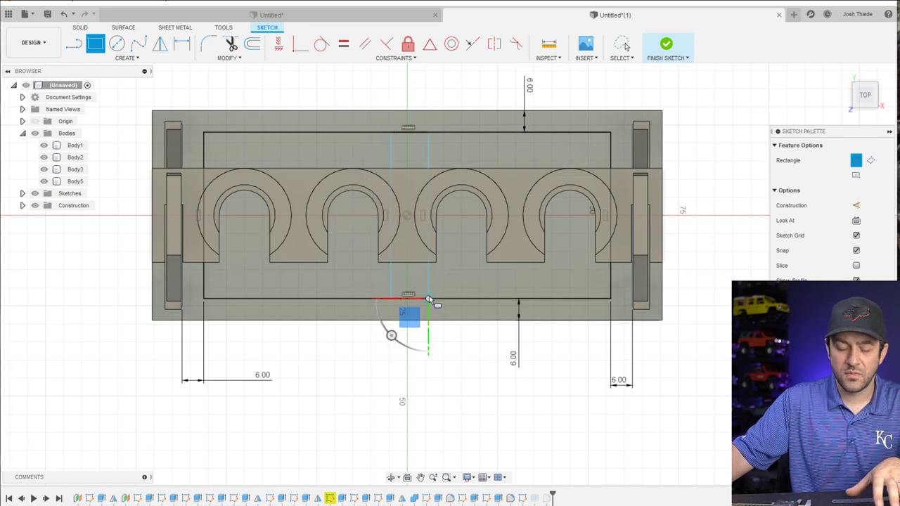
click(429, 299)
scroll(429, 298, down, 2)
key(Escape)
scroll(429, 295, up, 4)
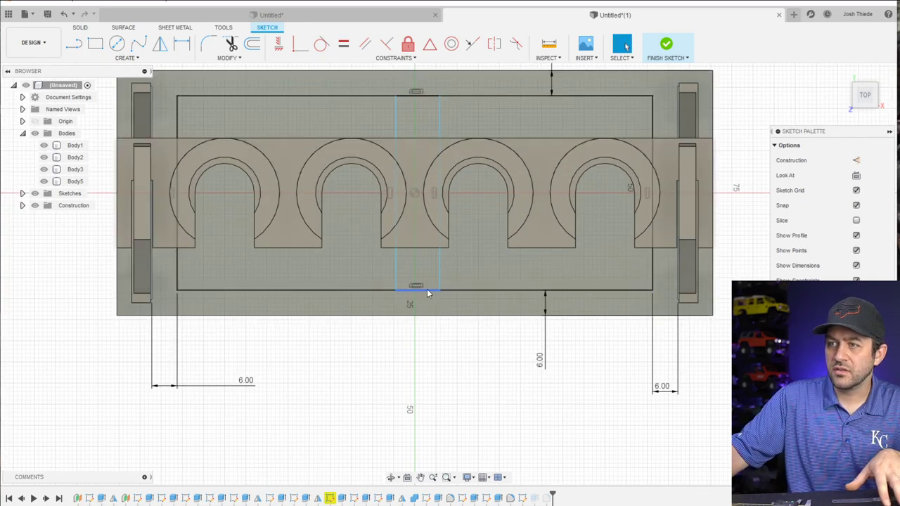
click(427, 290)
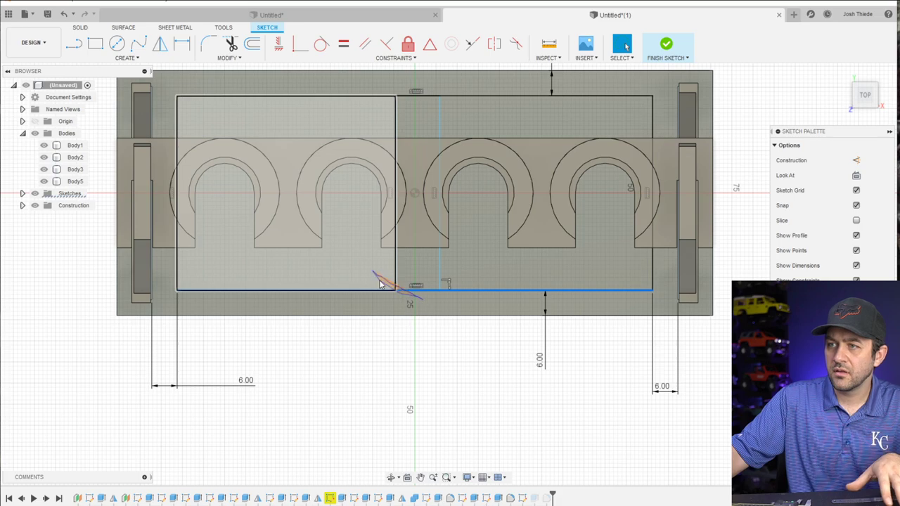
key(Escape)
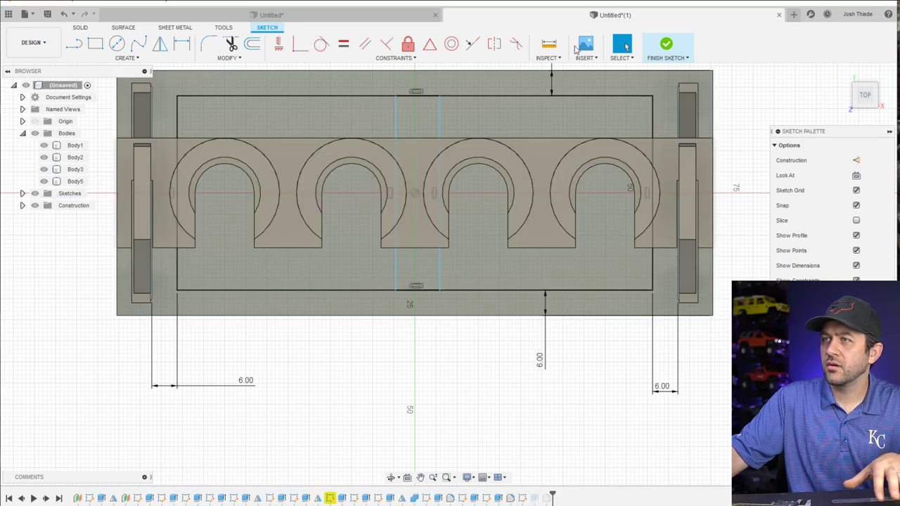
click(626, 57)
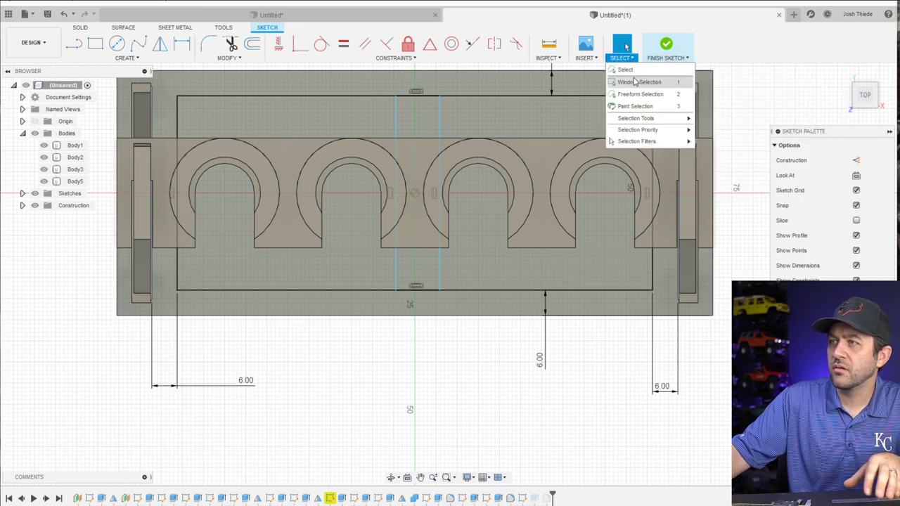
scroll(393, 285, up, 3)
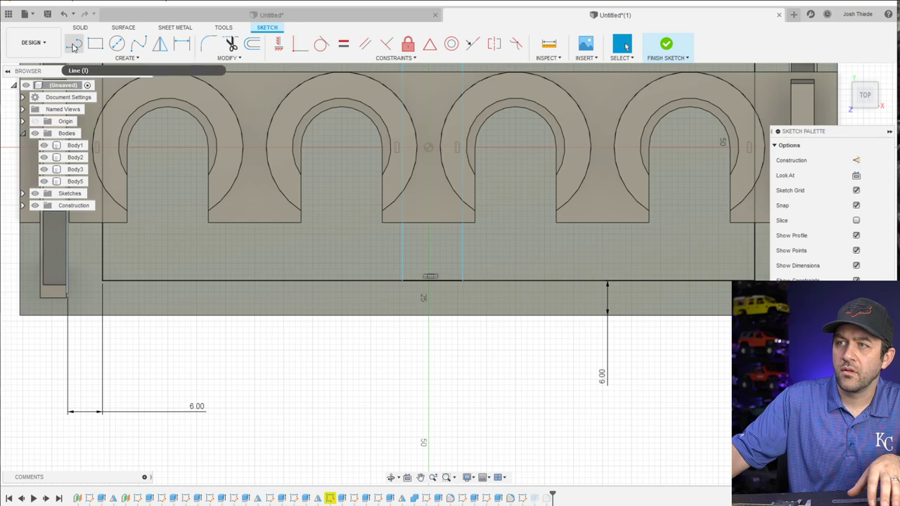
Draw a construction line from the sketch origin to the narrow rectangle's front edge
key(l)
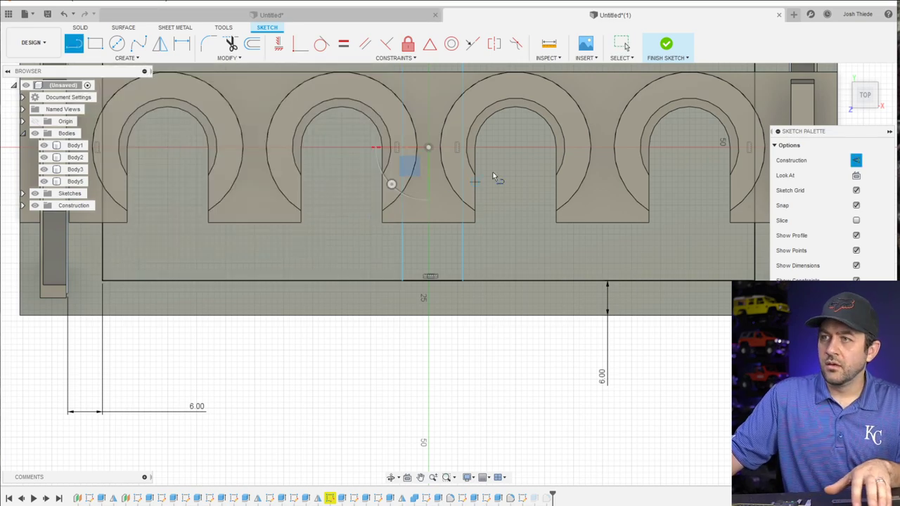
scroll(471, 175, down, 2)
scroll(450, 197, up, 4)
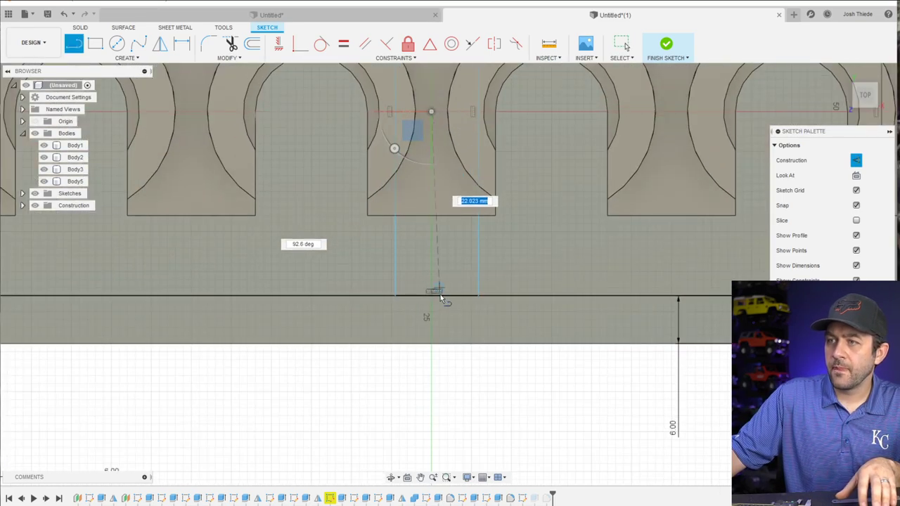
key(Escape)
scroll(412, 331, down, 3)
scroll(414, 332, up, 4)
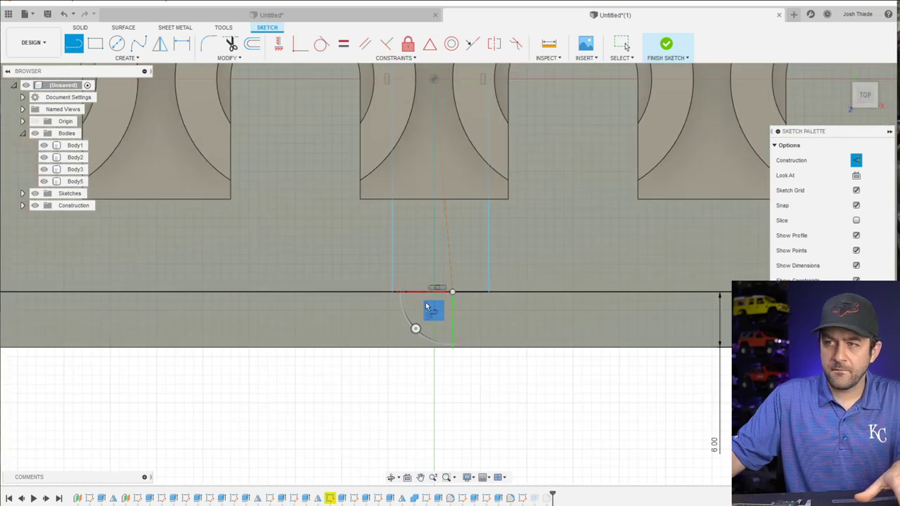
Constrain the free end of the construction line to the midpoint of the base plate opening's front edge
click(453, 291)
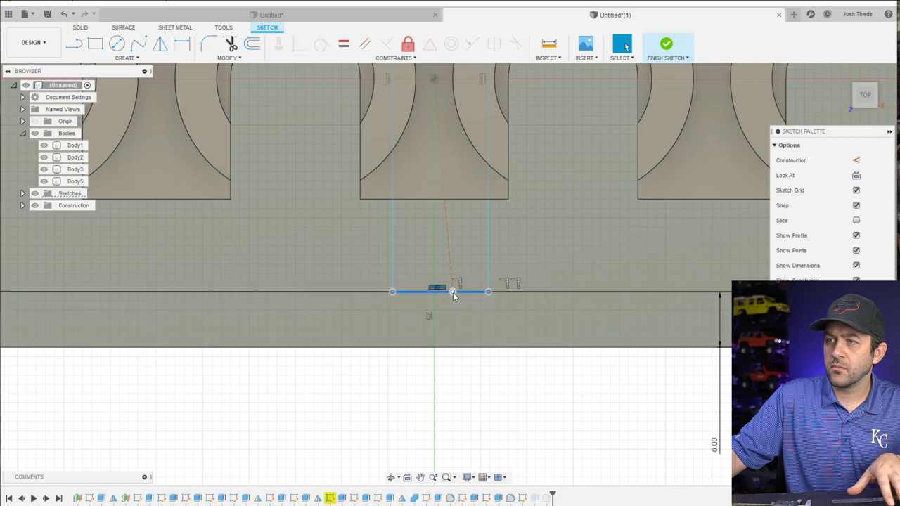
click(448, 292)
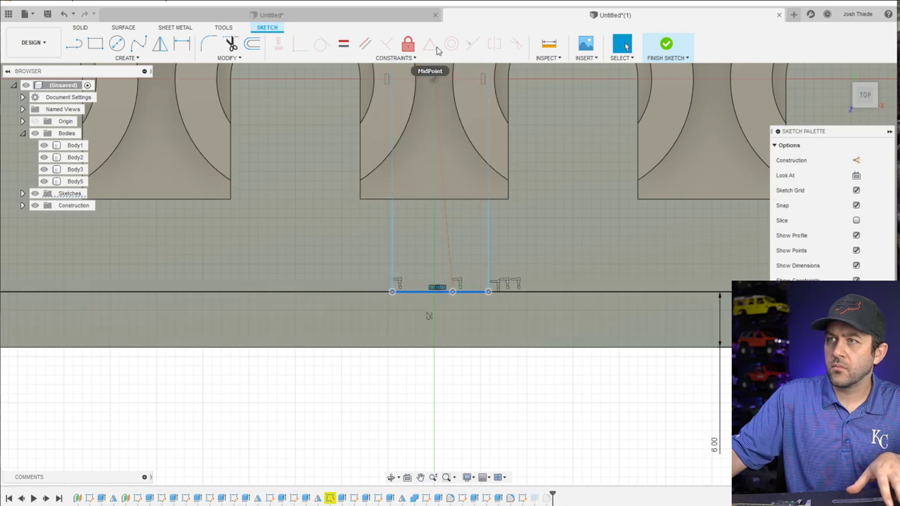
key(Escape)
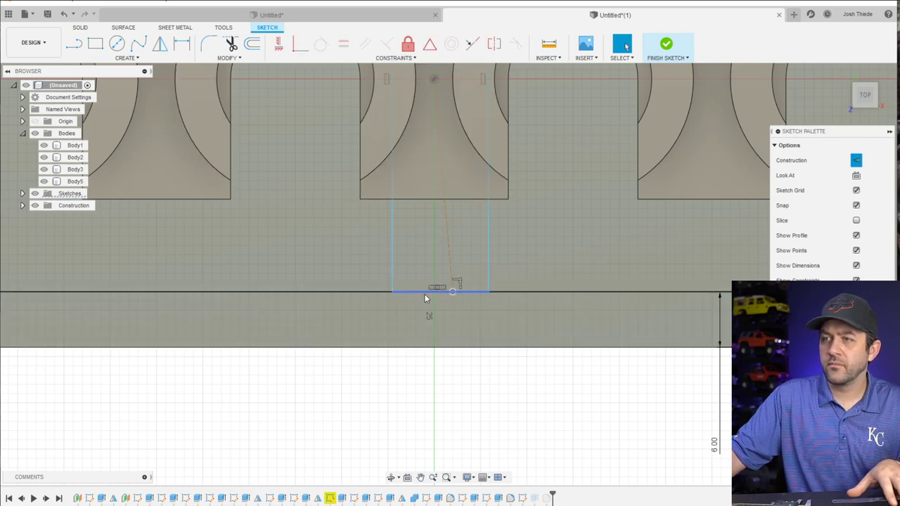
click(401, 293)
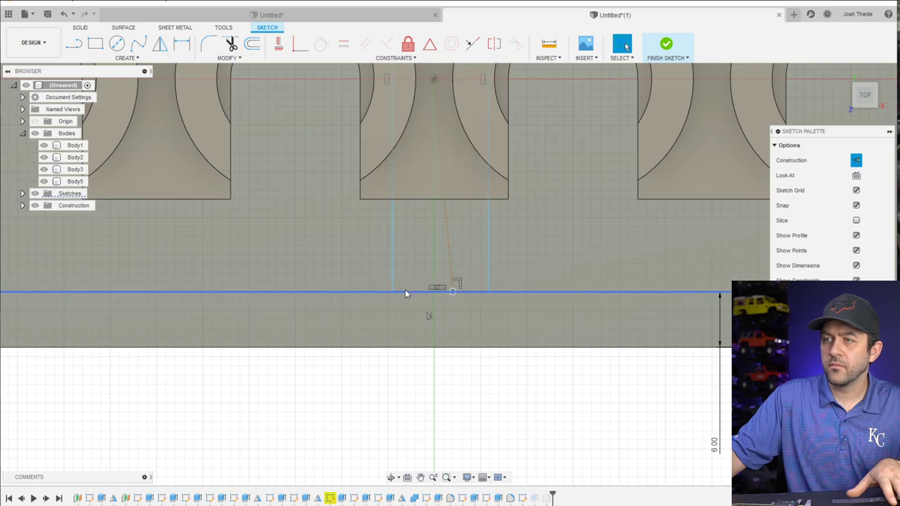
click(407, 292)
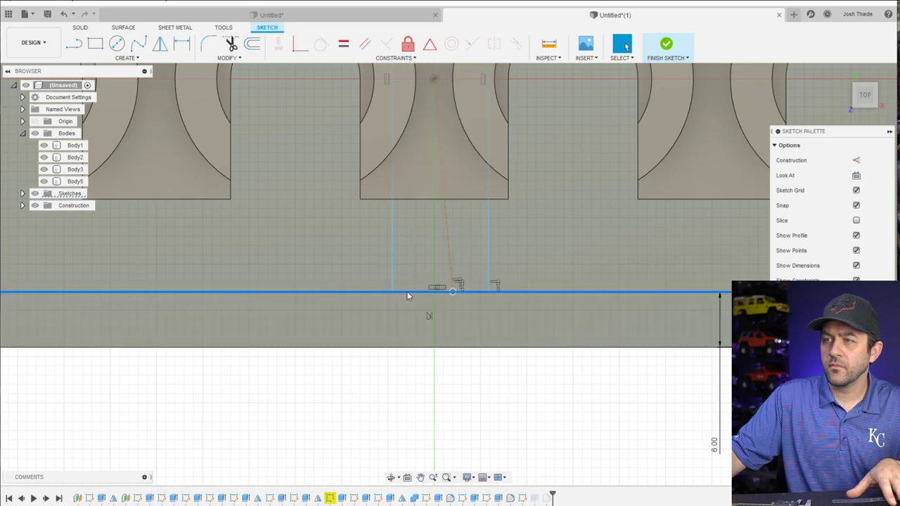
click(430, 45)
scroll(457, 232, down, 3)
scroll(478, 260, up, 4)
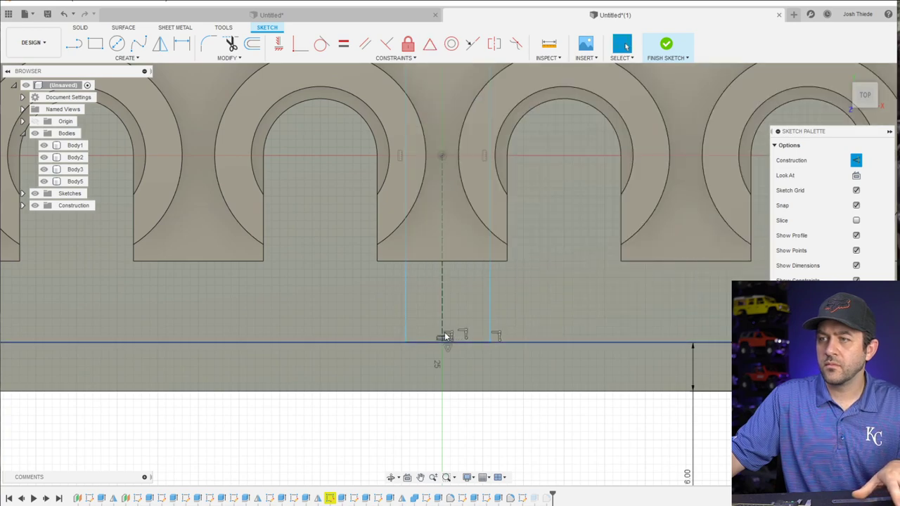
key(Escape)
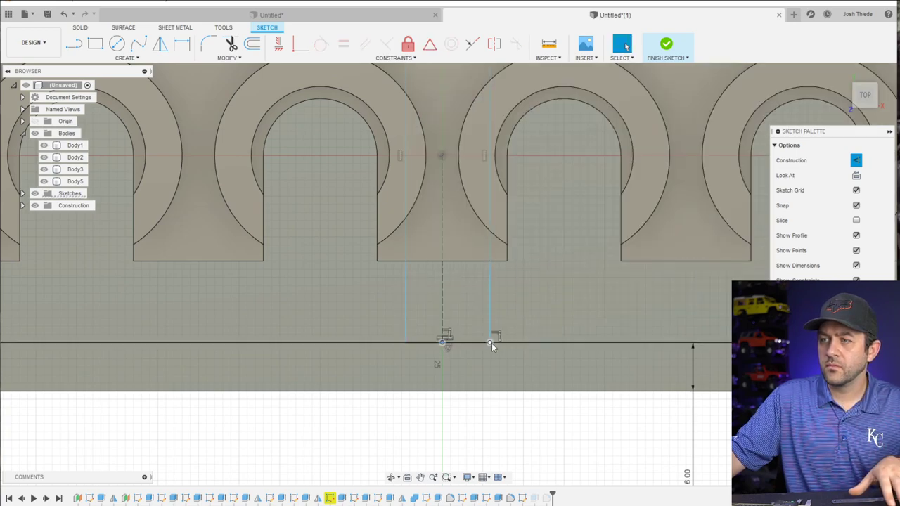
Delete the construction line running from the sketch origin to the opening's front edge
click(444, 316)
scroll(455, 349, down, 2)
key(Delete)
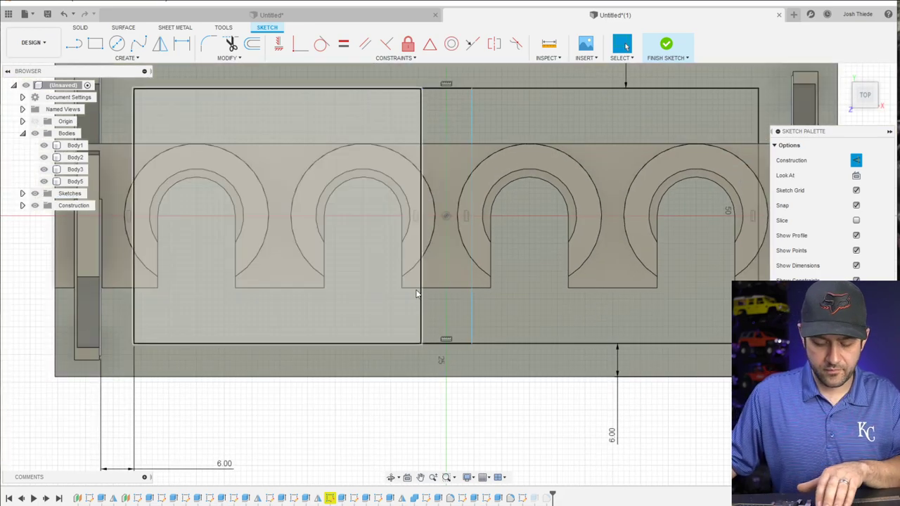
Dimension the narrow rectangle's width between its two long sides
key(d)
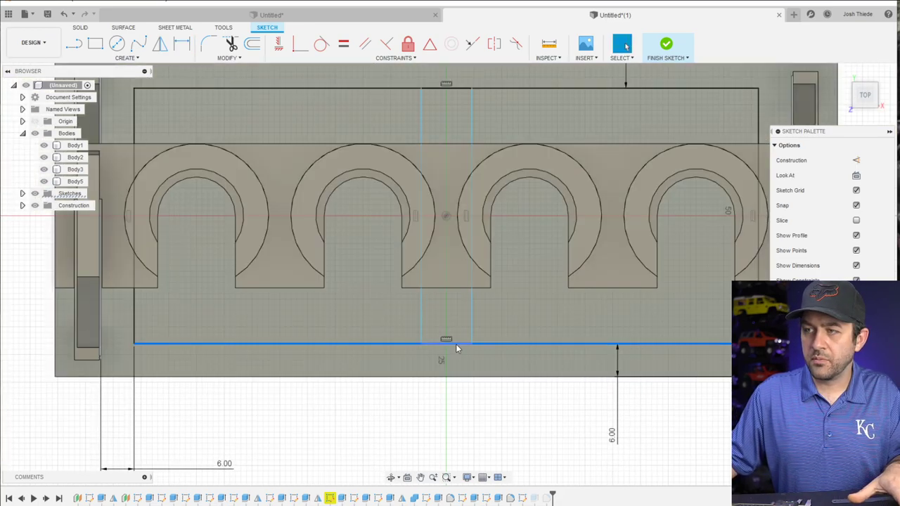
key(Escape)
click(471, 306)
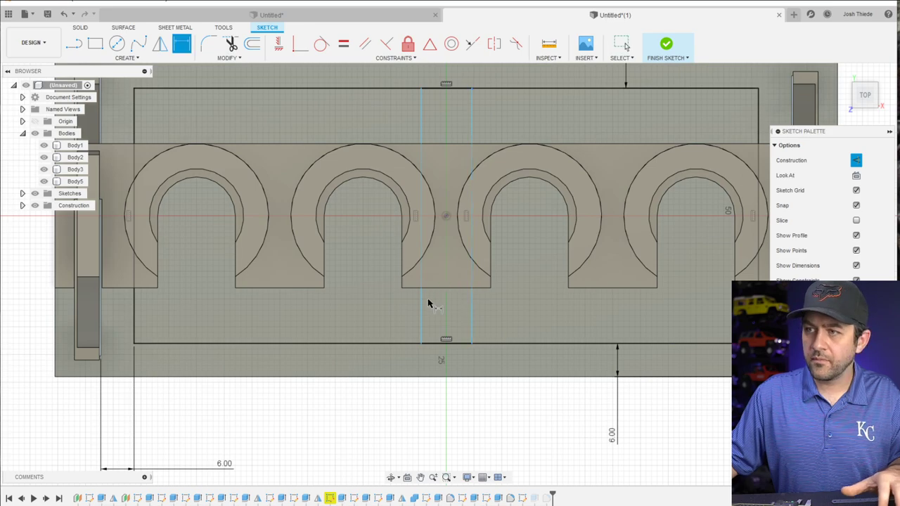
click(421, 312)
click(471, 321)
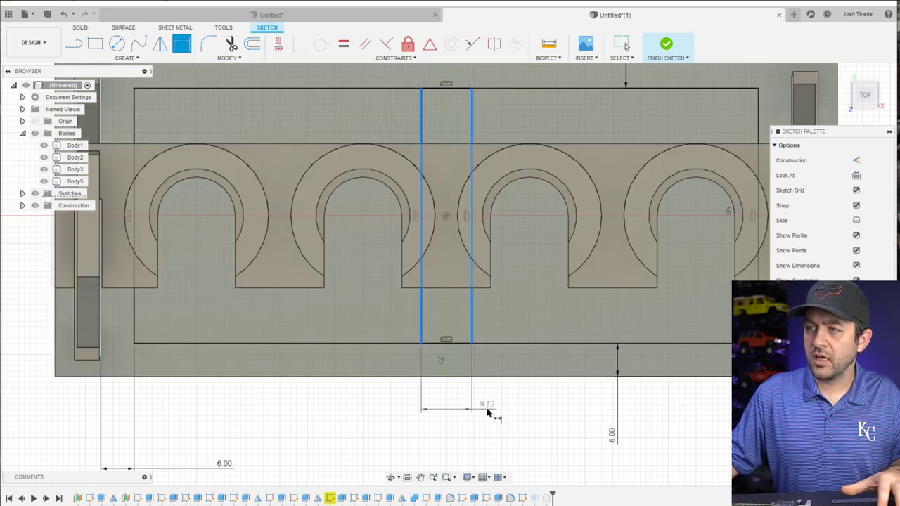
click(488, 411)
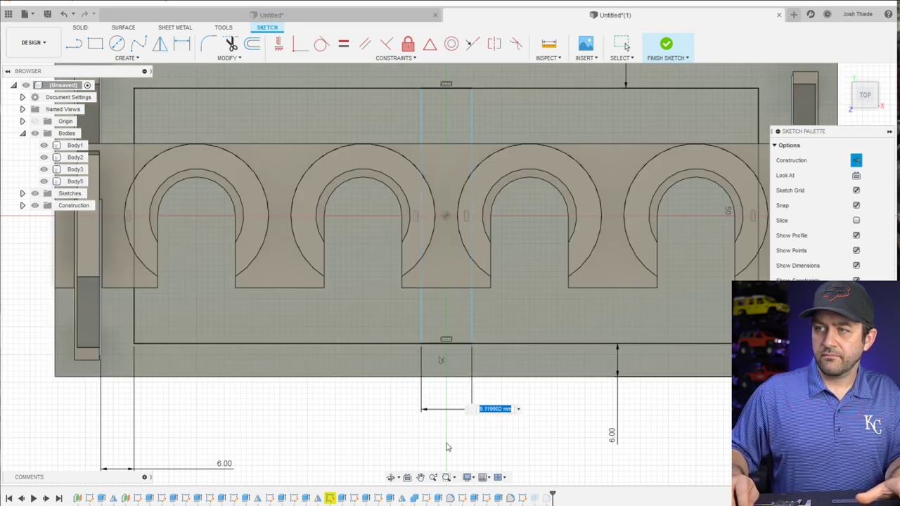
Dimension the rectangle's right long side 5 mm from the sketch origin to centre the bar, and finish the sketch
scroll(470, 218, up, 3)
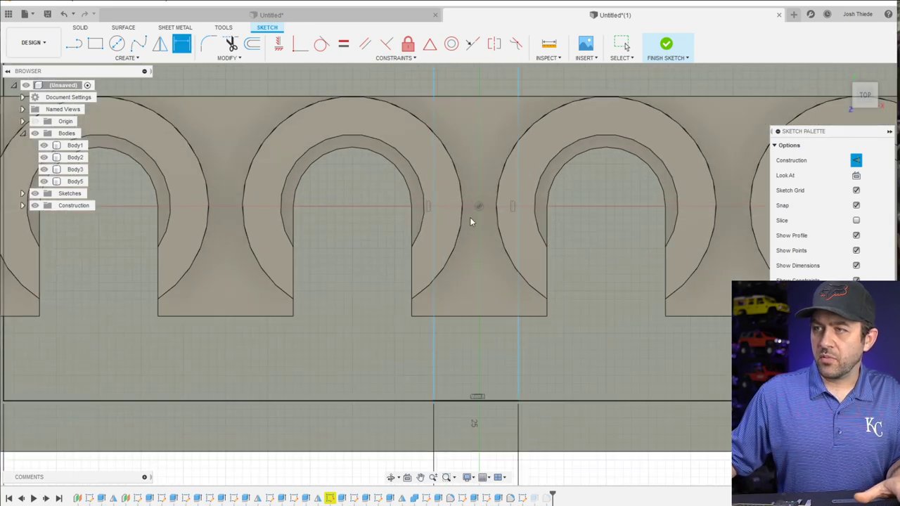
key(d)
click(479, 207)
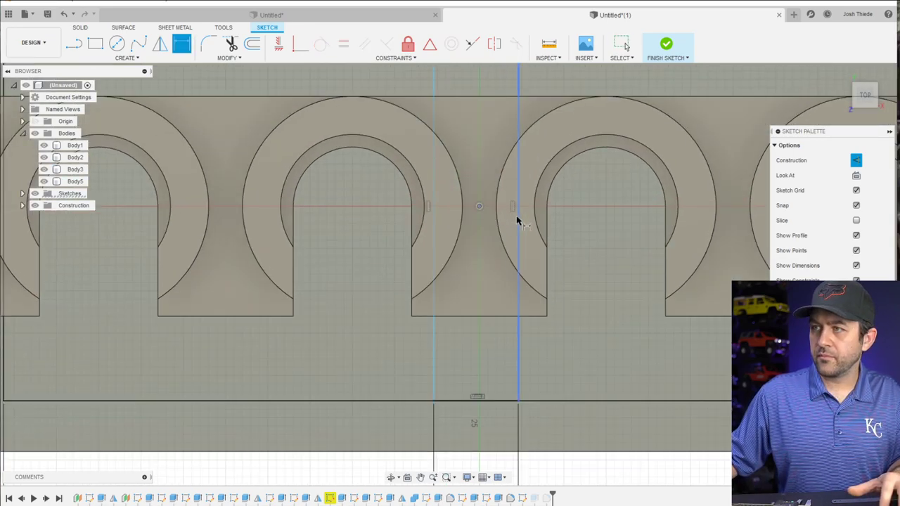
click(518, 217)
click(604, 298)
text(5)
key(Return)
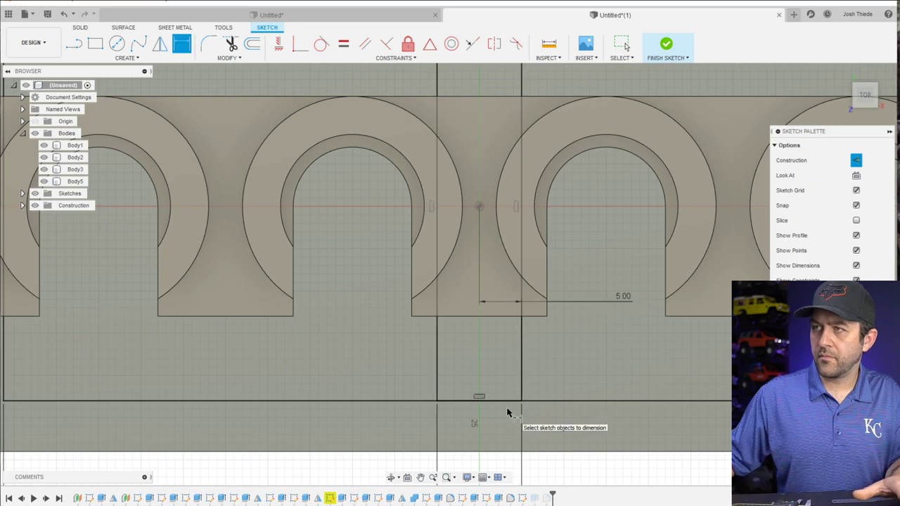
scroll(508, 410, down, 3)
click(668, 45)
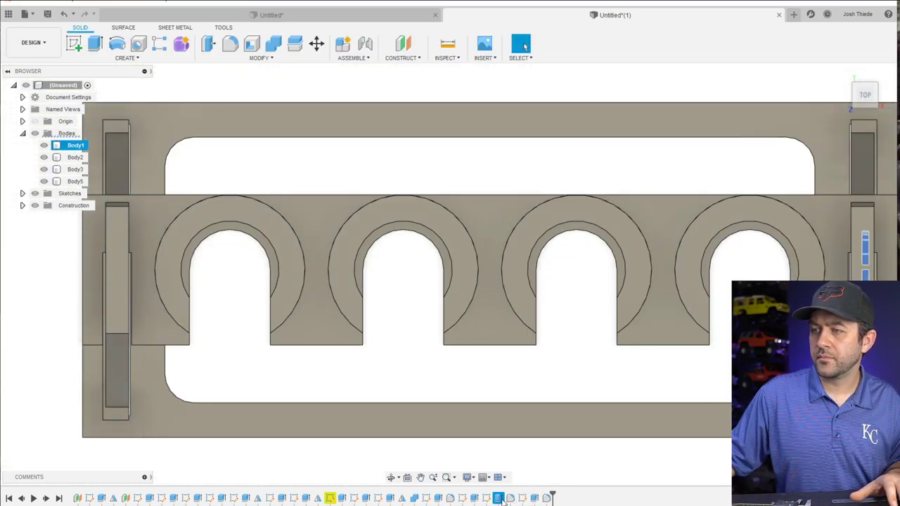
Edit the -20 mm base plate cut so its profile leaves out the centre bar region and cuts only the two areas beside it
right_click(536, 499)
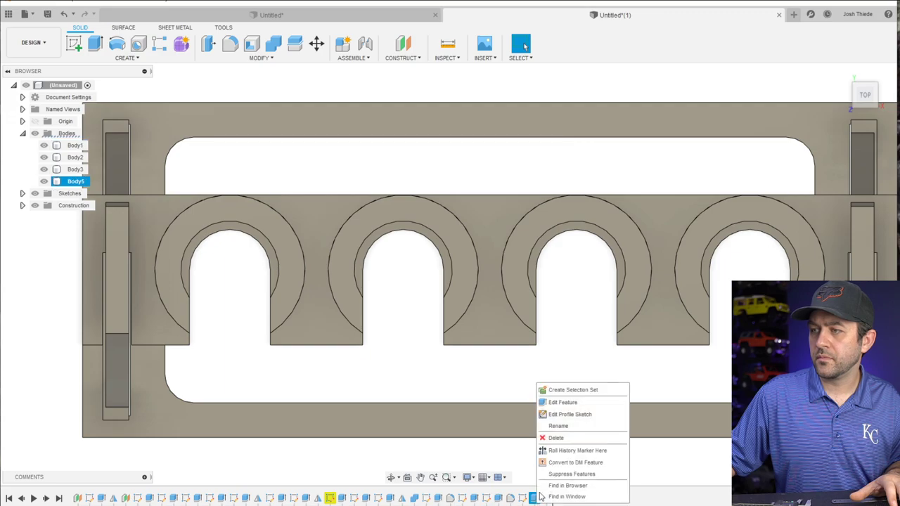
click(561, 405)
click(493, 389)
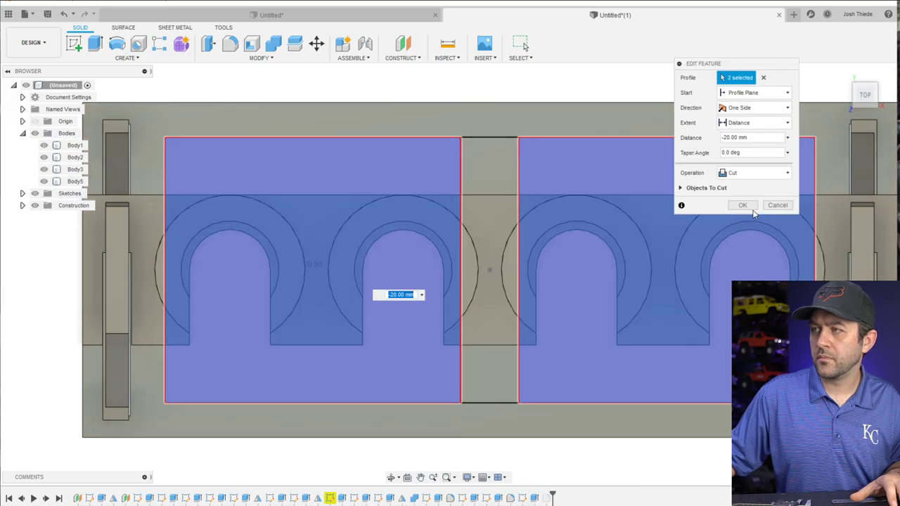
click(751, 208)
shift+middle_drag(556, 277, 528, 239)
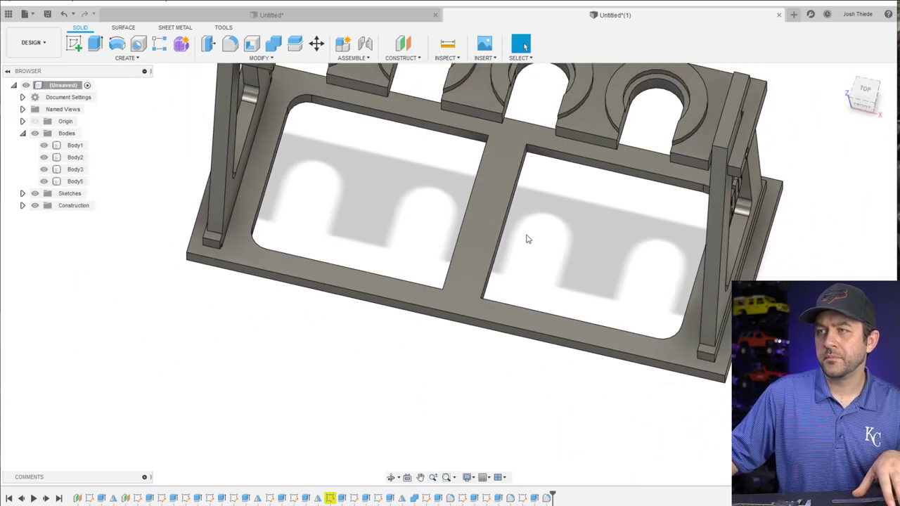
Edit the opening's corner fillet and add a new edge set with the two vertical corner edges on one side of the cross bar
scroll(528, 239, down, 1)
right_click(547, 498)
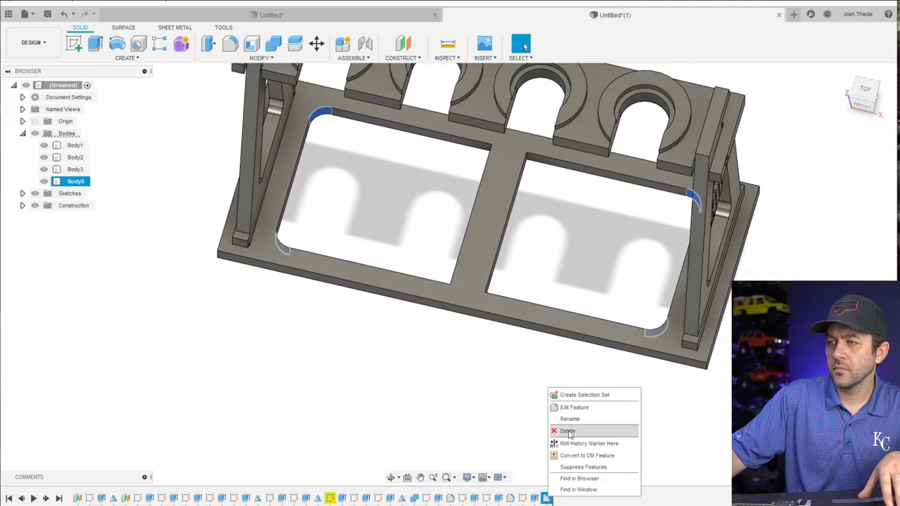
click(570, 404)
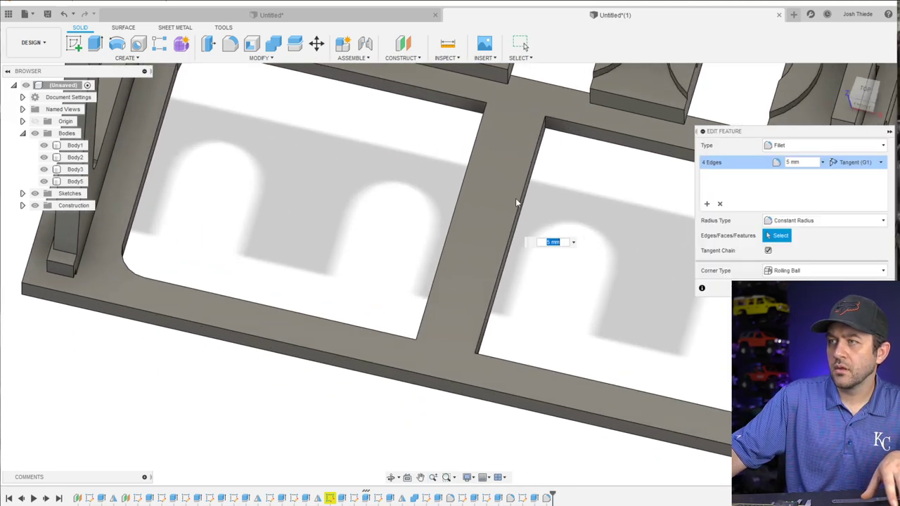
click(707, 205)
click(546, 127)
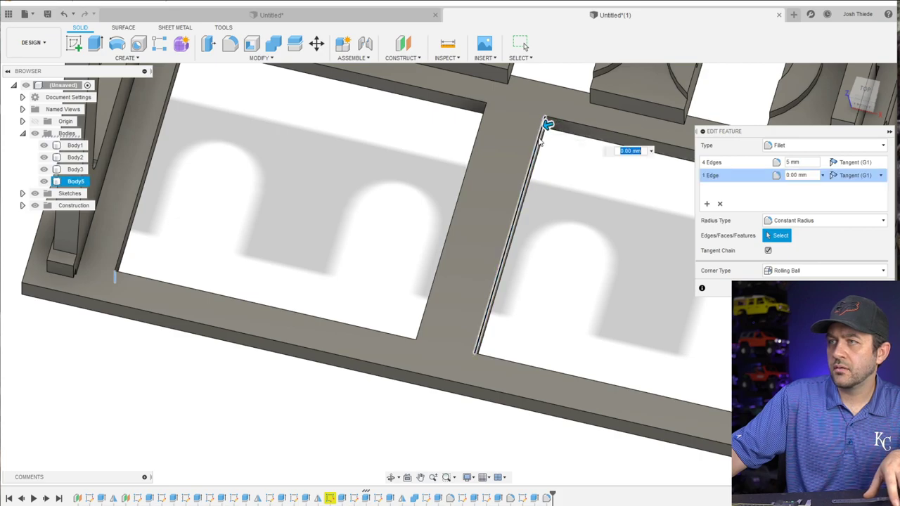
click(539, 139)
shift+middle_drag(560, 143, 551, 134)
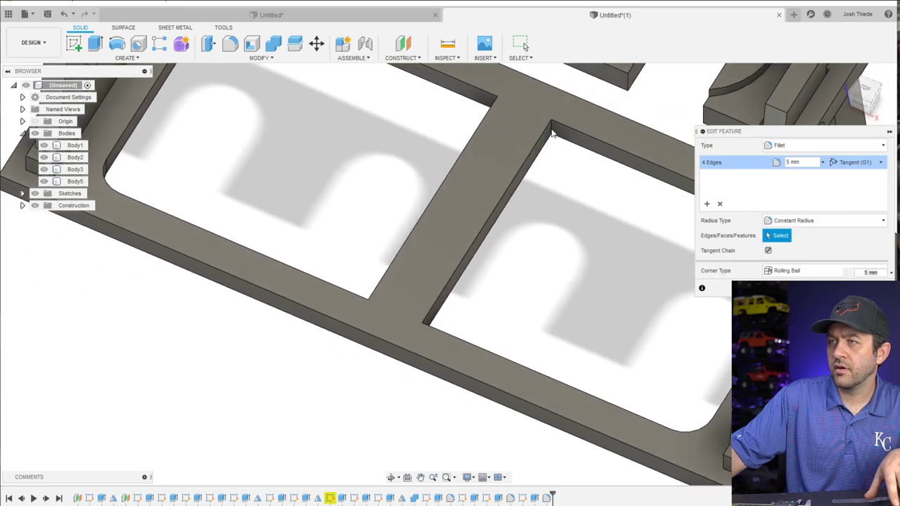
click(706, 205)
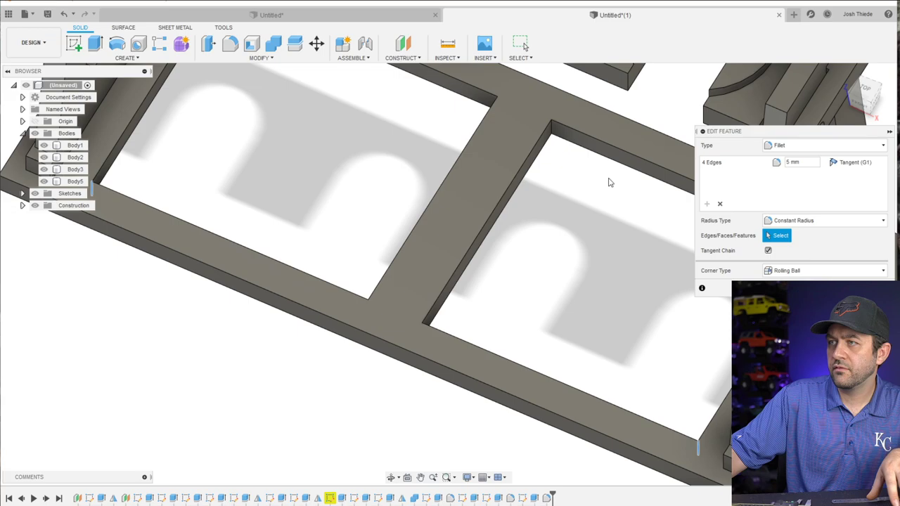
click(552, 132)
shift+middle_drag(556, 177, 450, 173)
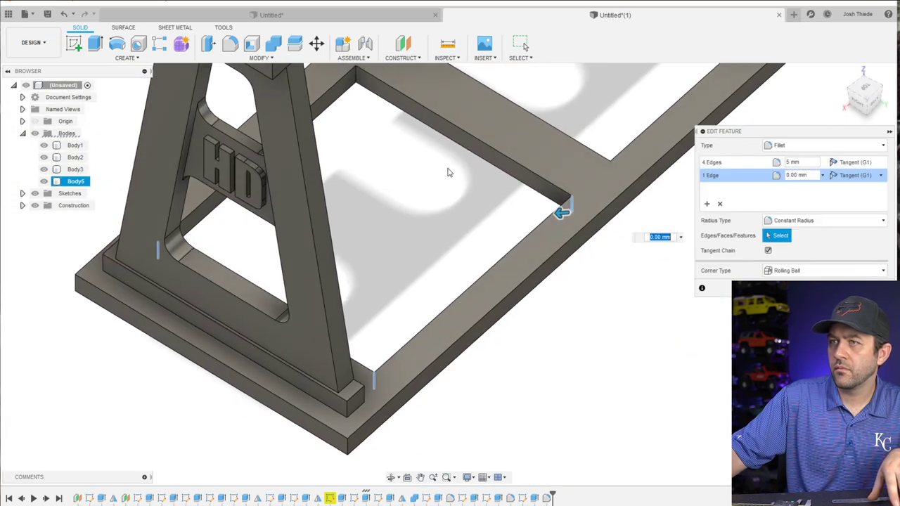
click(357, 75)
Add the two vertical corner edges on the cross bar's other side to the new set and fillet it with a 10 mm radius
shift+middle_drag(357, 75, 579, 251)
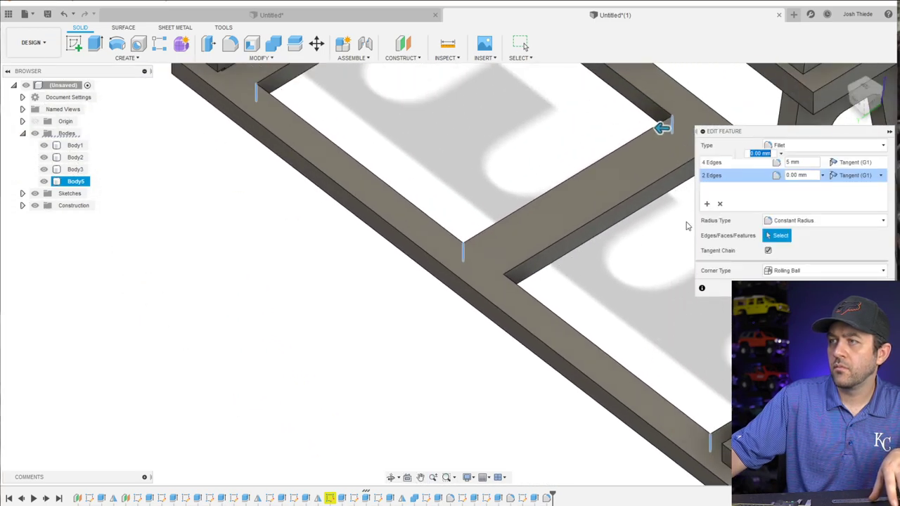
middle_drag(574, 219, 597, 233)
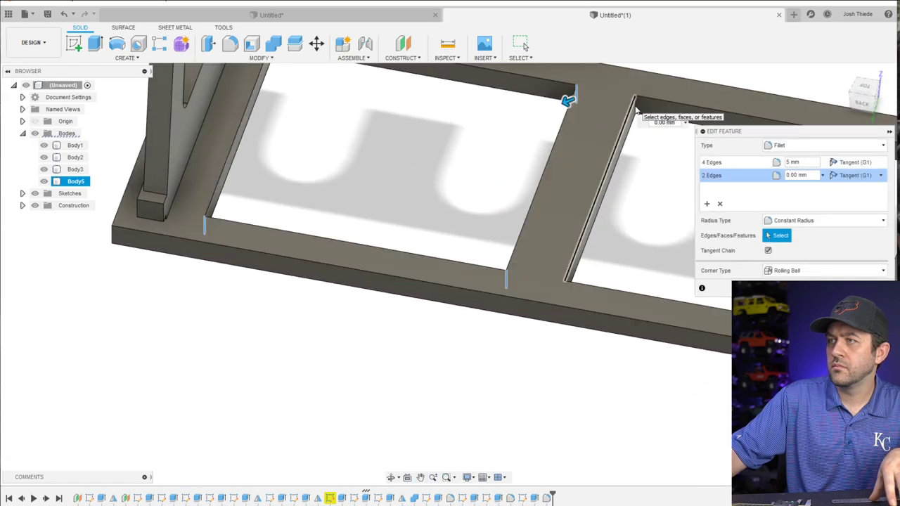
click(637, 111)
click(636, 116)
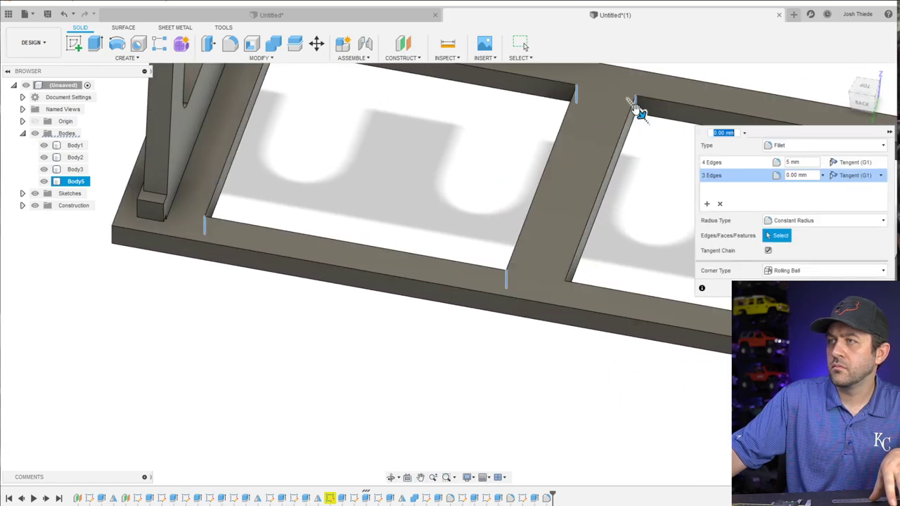
shift+middle_drag(639, 116, 531, 297)
scroll(543, 165, up, 2)
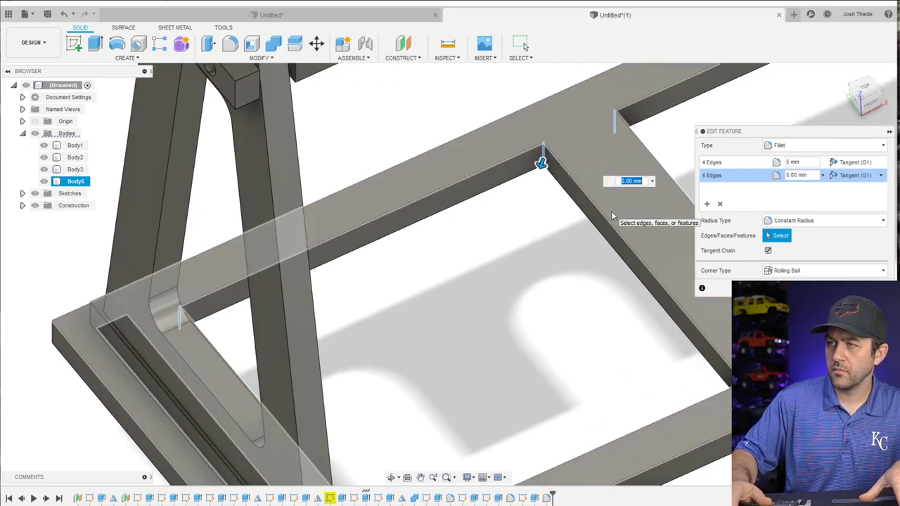
text(10)
key(Return)
Examine the whole stand from several angles, including the base plate openings, the cross bar and the ring holders
scroll(610, 213, down, 3)
scroll(609, 219, down, 4)
shift+middle_drag(669, 293, 598, 243)
middle_drag(597, 242, 603, 320)
scroll(602, 341, down, 2)
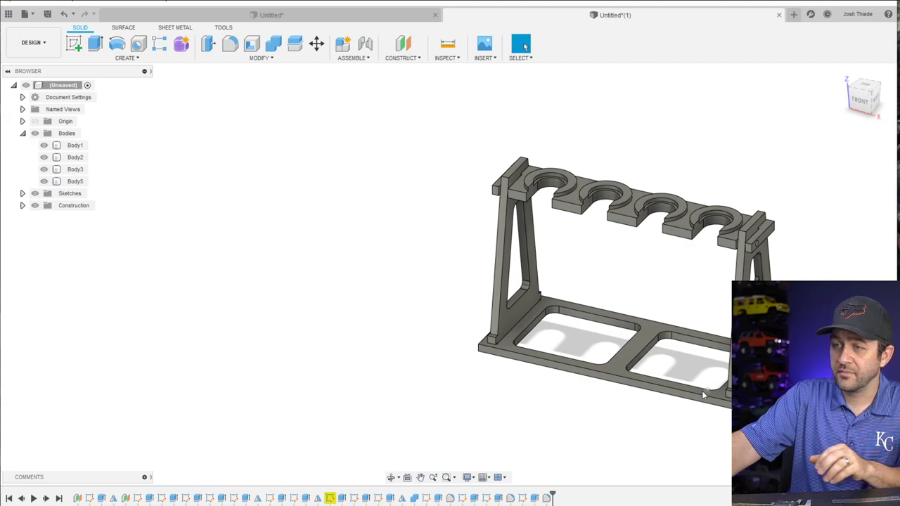
shift+middle_drag(583, 405, 617, 358)
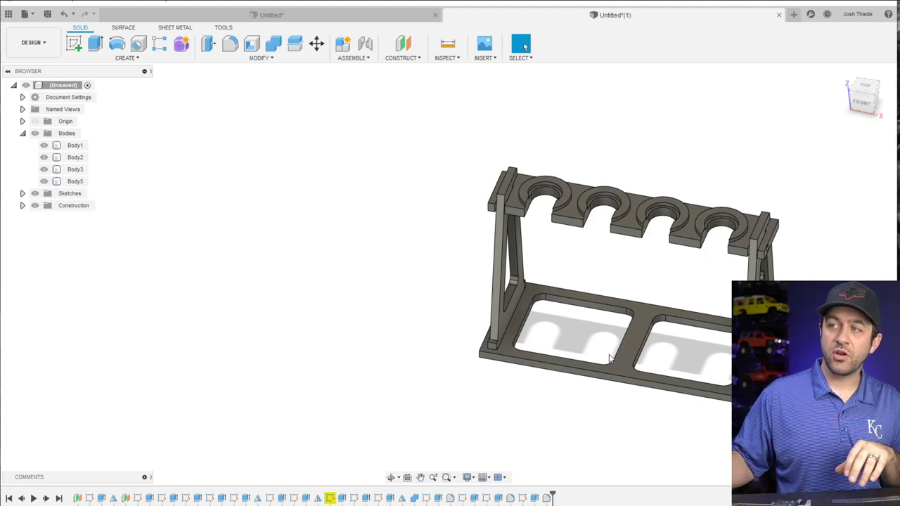
scroll(515, 220, up, 3)
click(538, 221)
scroll(543, 226, down, 4)
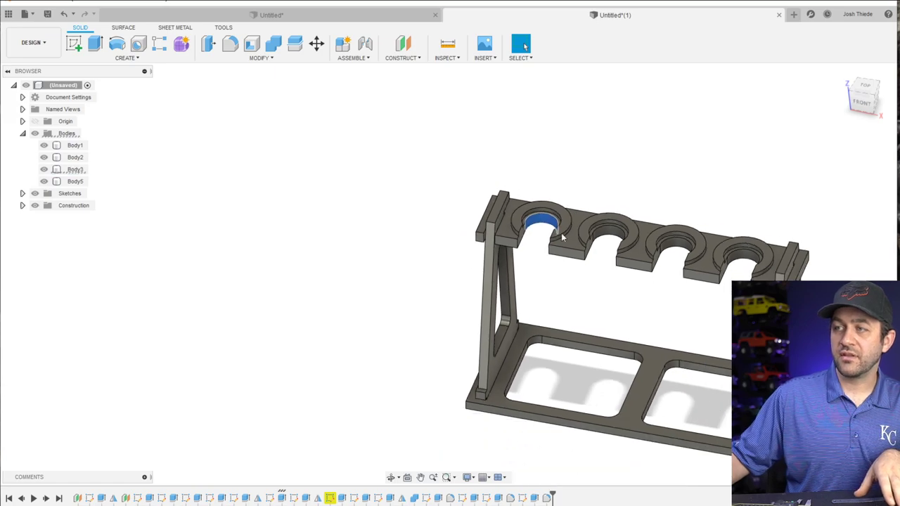
middle_drag(615, 237, 457, 215)
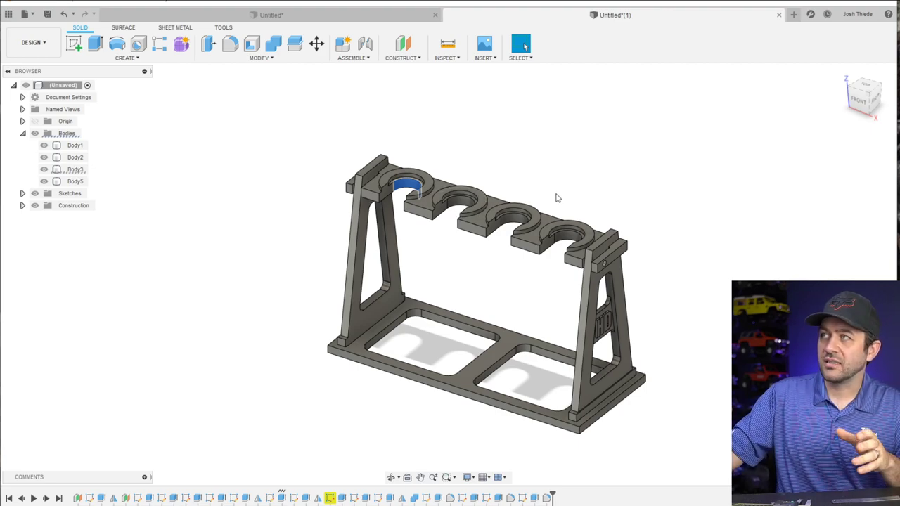
scroll(410, 244, up, 2)
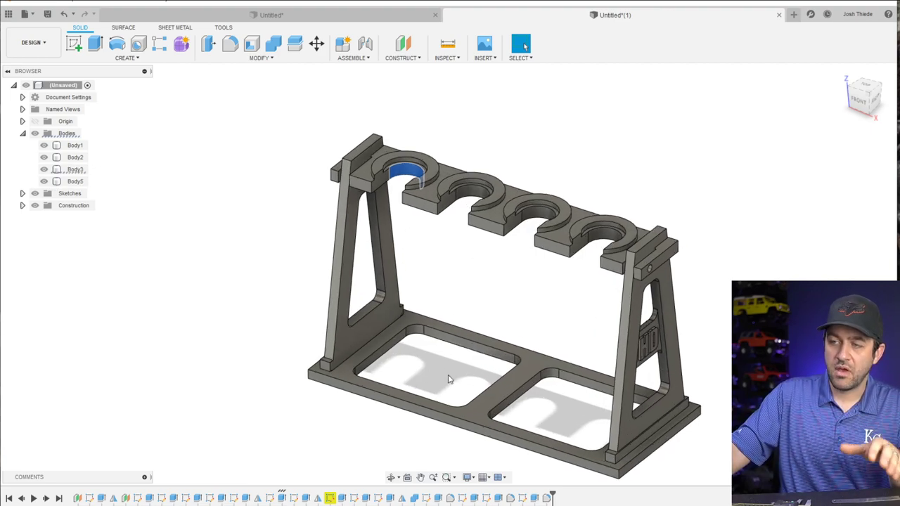
scroll(472, 316, down, 3)
scroll(436, 307, up, 3)
mouse_move(435, 307)
shift+middle_down()
mouse_move(481, 298)
mouse_move(442, 299)
shift+middle_up()
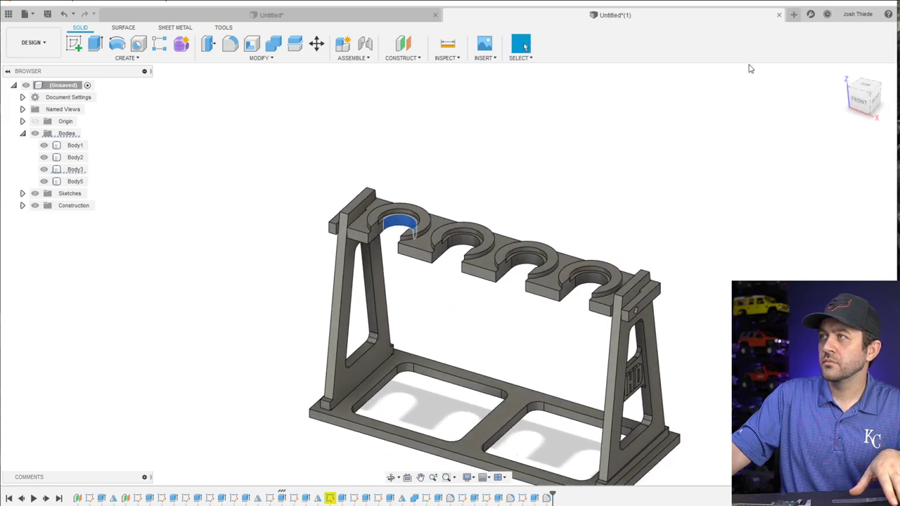
scroll(587, 383, down, 2)
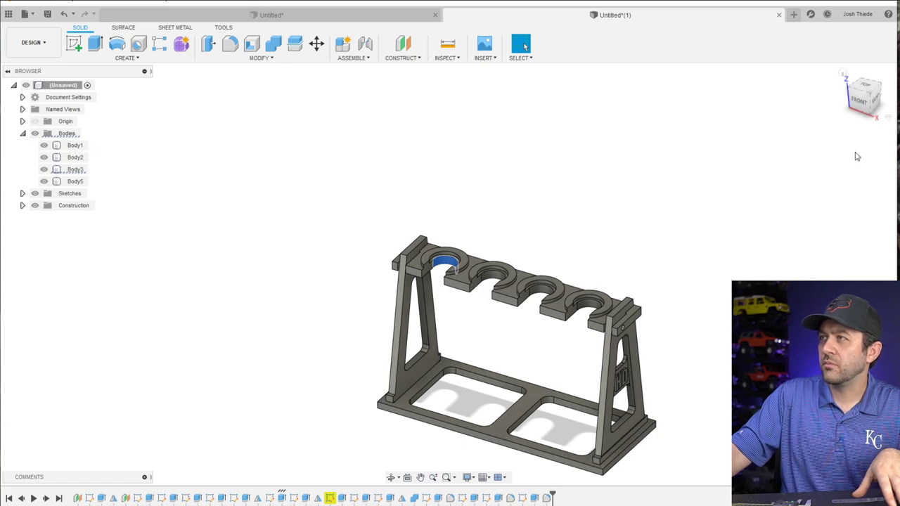
middle_drag(548, 307, 583, 115)
scroll(586, 180, up, 3)
key(v)
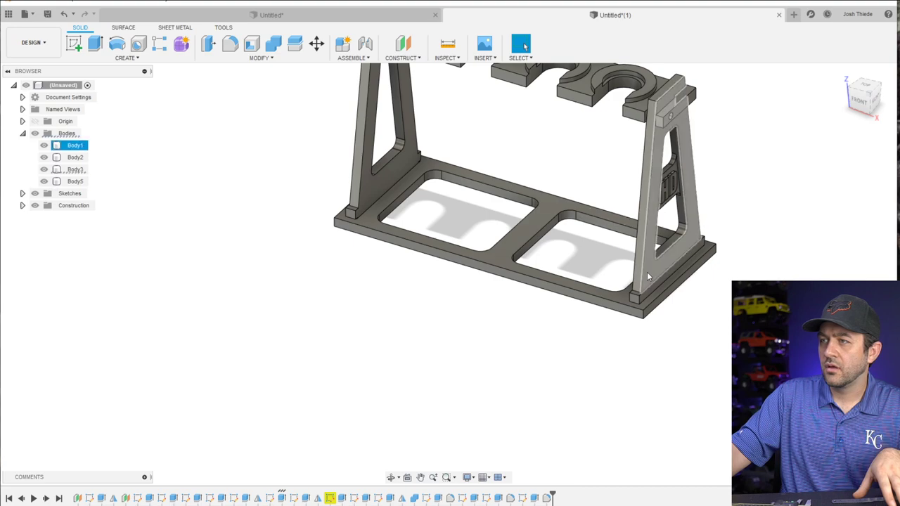
click(635, 302)
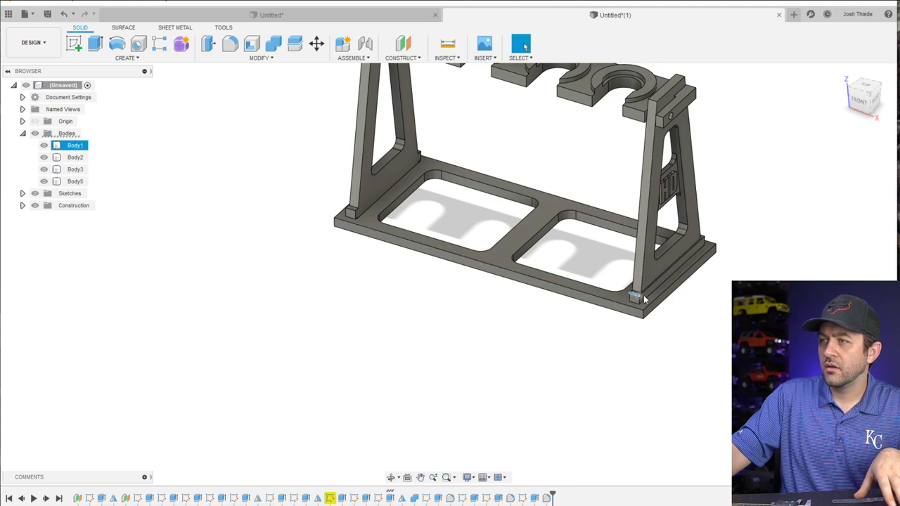
click(519, 245)
click(316, 43)
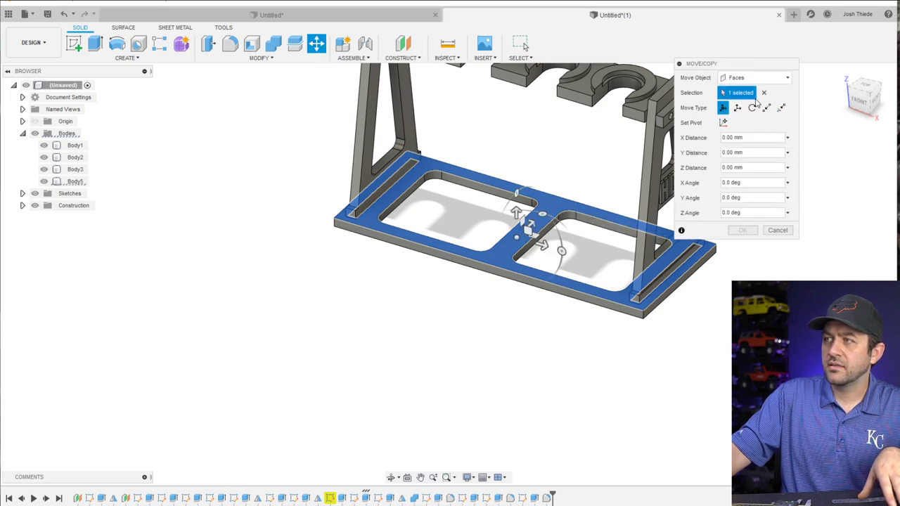
key(Escape)
Start a section analysis on the base plate's narrow end face beside the upright with the HD lettering
scroll(682, 295, up, 3)
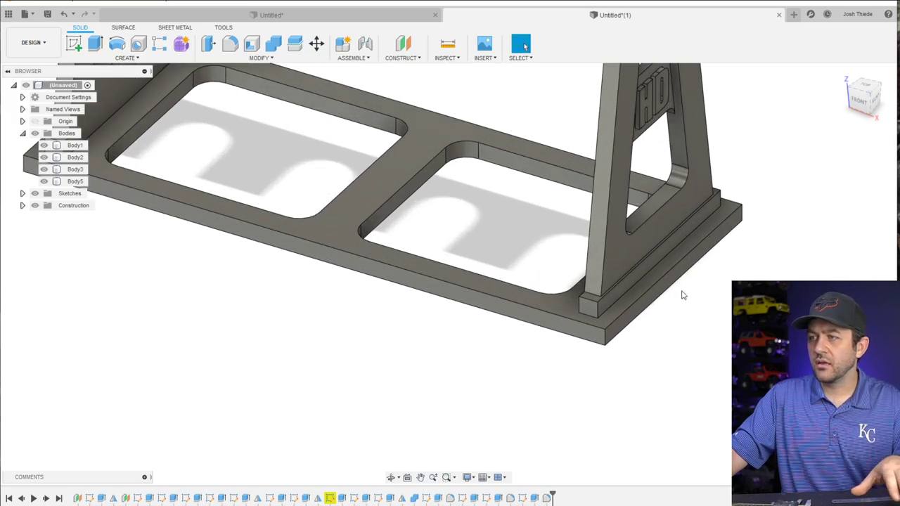
shift+middle_drag(625, 320, 581, 257)
scroll(616, 348, up, 3)
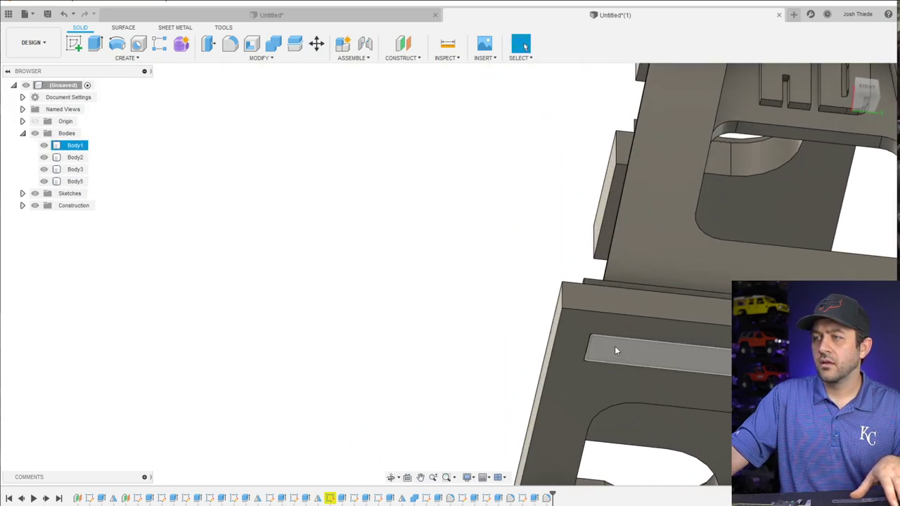
shift+middle_drag(629, 296, 483, 162)
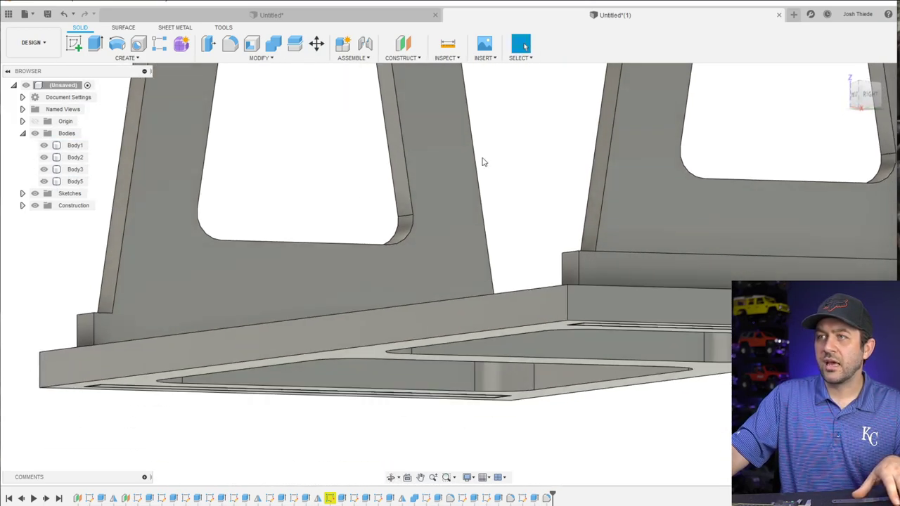
click(454, 60)
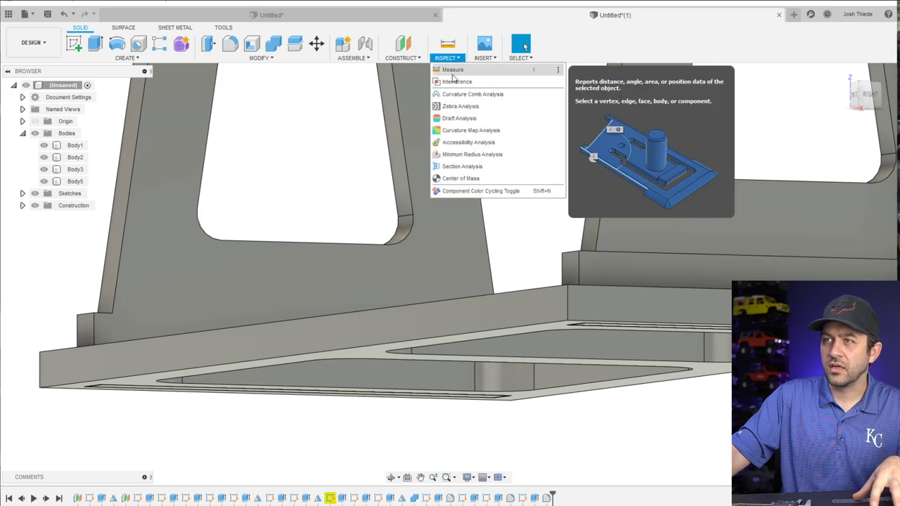
click(457, 171)
scroll(500, 251, down, 4)
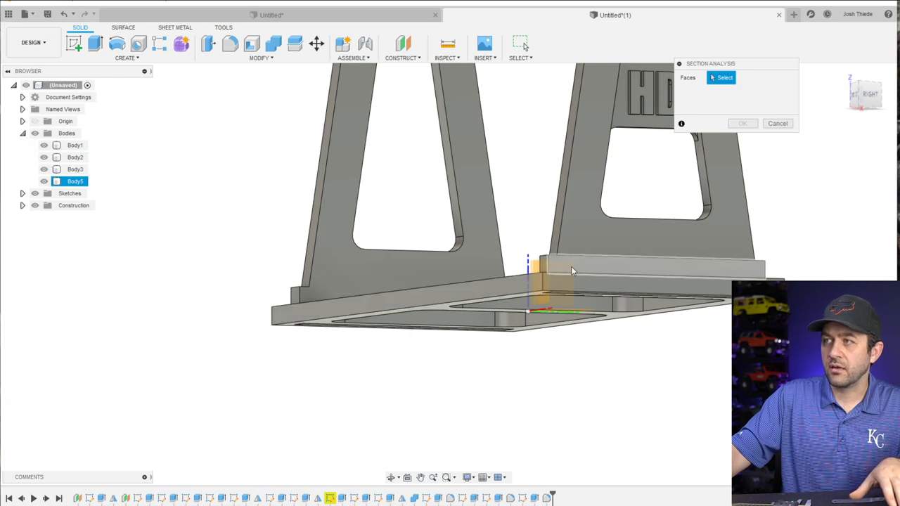
shift+middle_drag(573, 269, 587, 271)
click(595, 280)
scroll(595, 308, down, 5)
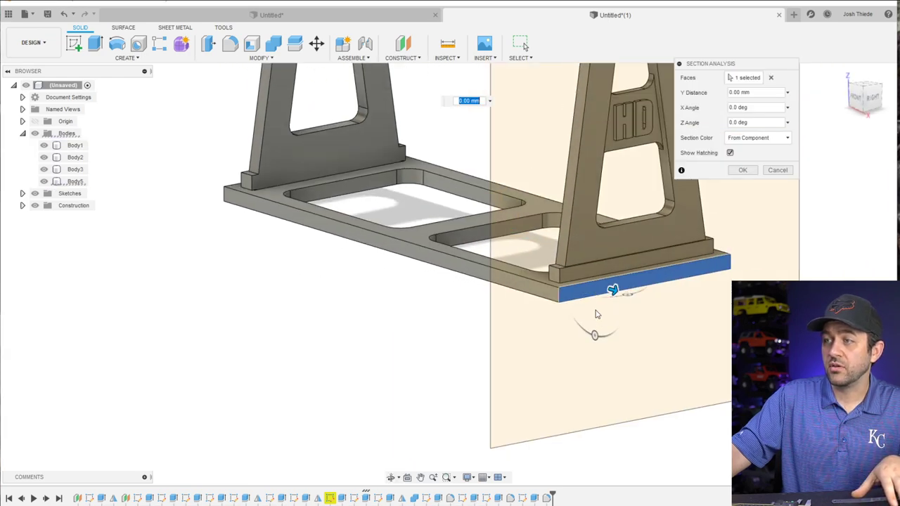
Offset the section plane to -5 mm so it cuts through the HD upright and the base plate slot
scroll(611, 260, up, 3)
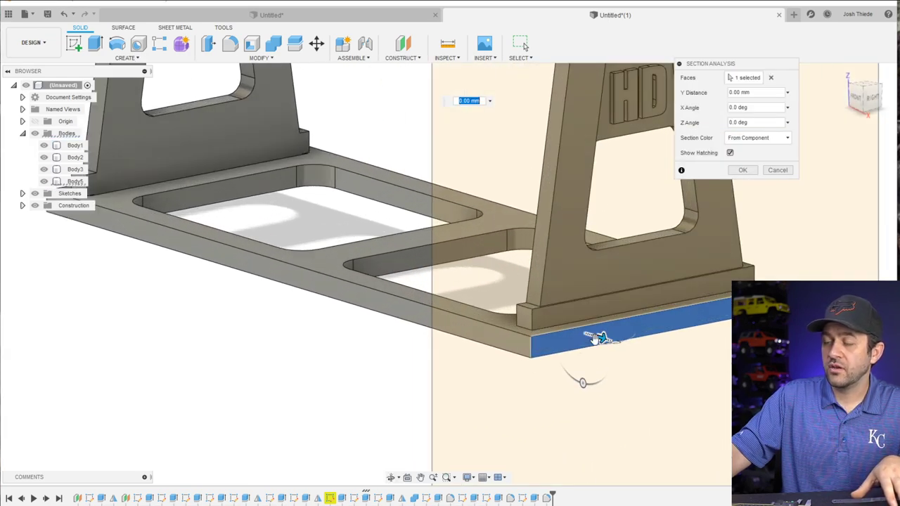
scroll(595, 339, down, 4)
scroll(596, 190, up, 1)
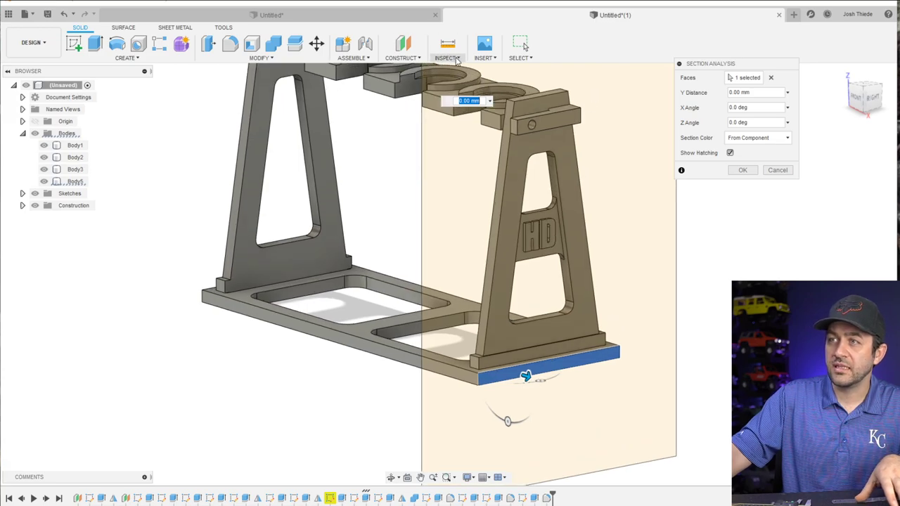
scroll(520, 376, up, 3)
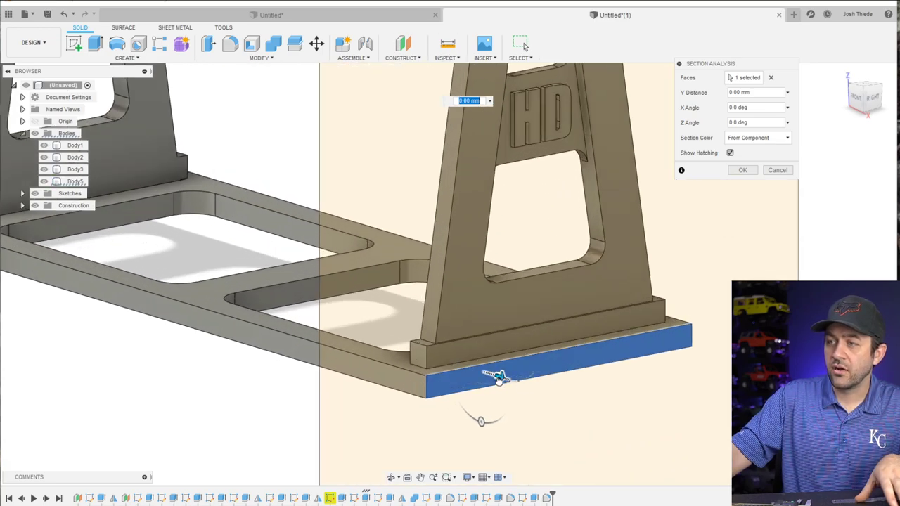
drag(497, 377, 480, 377)
scroll(485, 382, up, 3)
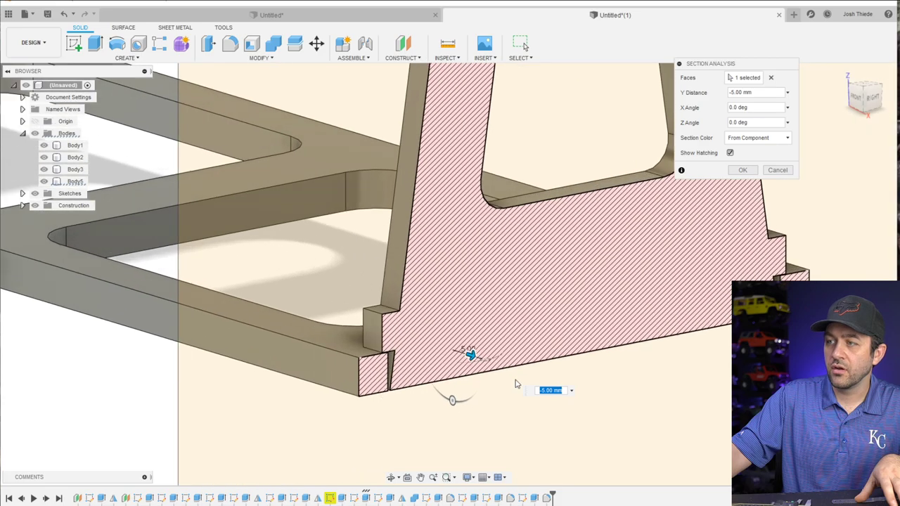
Examine the sectioned fit between the upright's foot and both ends of the base plate slot
shift+middle_drag(517, 383, 502, 353)
scroll(309, 341, up, 4)
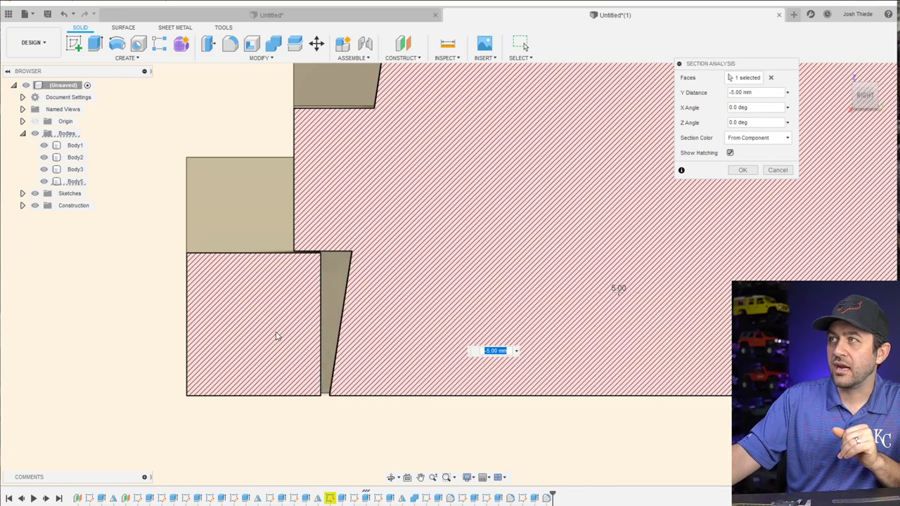
scroll(357, 371, down, 3)
scroll(313, 386, up, 4)
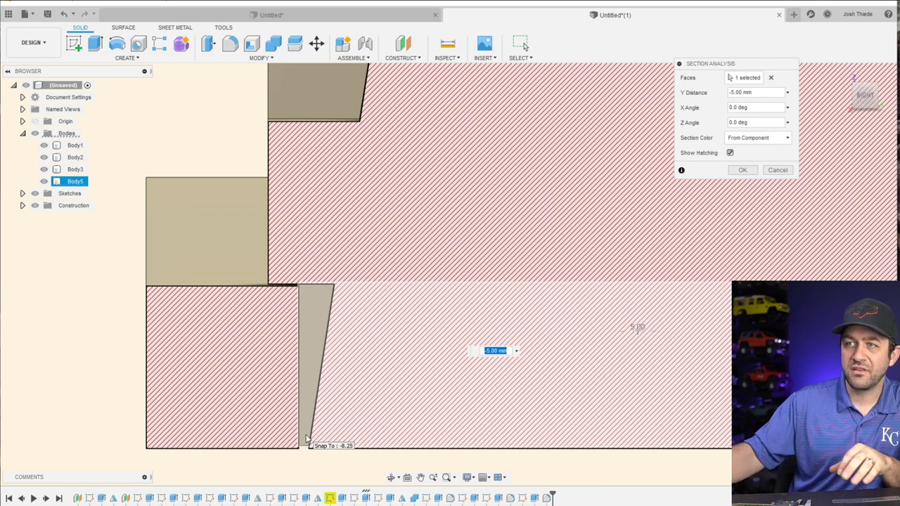
scroll(496, 387, down, 6)
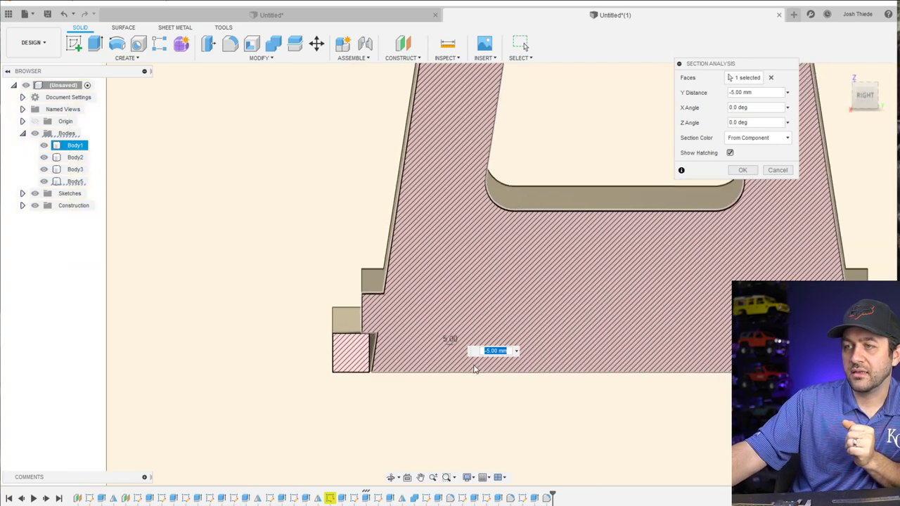
scroll(702, 372, up, 5)
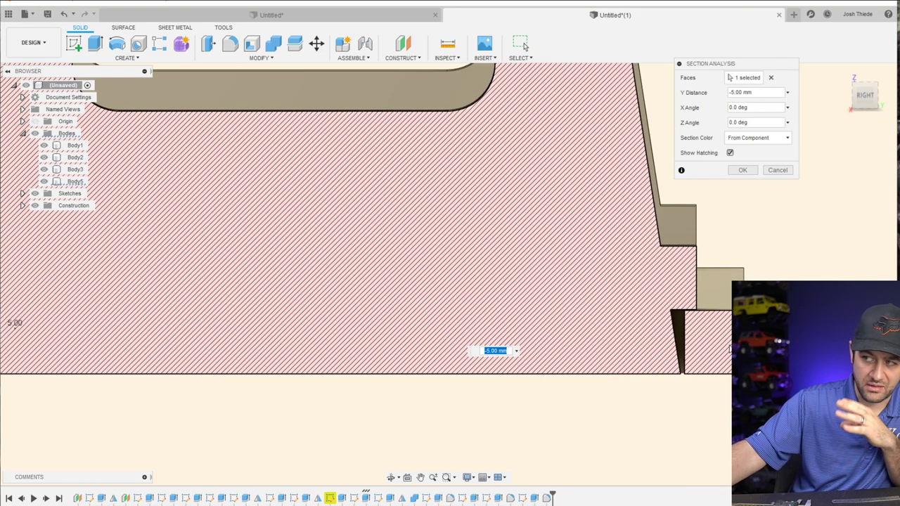
Examine the whole sectioned HD upright from both sides, including its joints with the base plate and ring holder
scroll(696, 343, down, 8)
shift+middle_drag(561, 287, 592, 327)
scroll(591, 328, down, 1)
scroll(590, 327, down, 2)
scroll(625, 243, up, 3)
middle_drag(627, 247, 520, 305)
scroll(580, 276, up, 1)
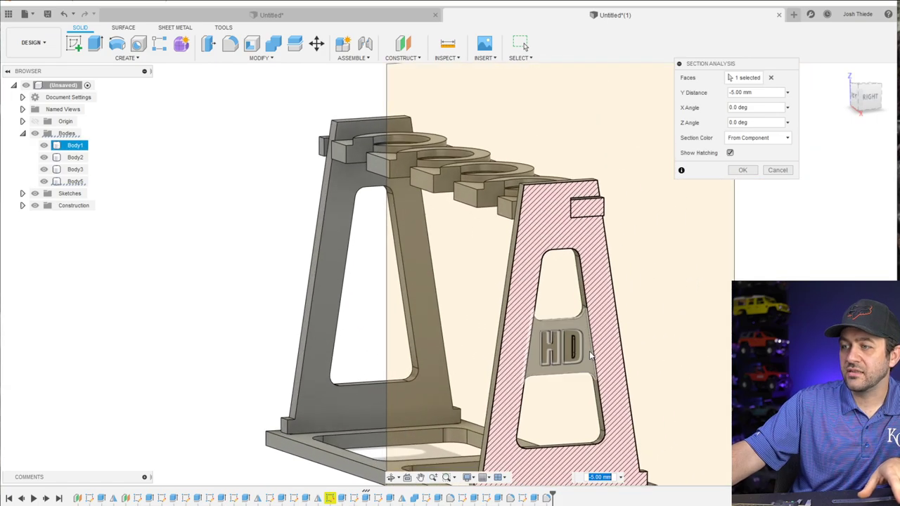
scroll(592, 357, down, 3)
middle_drag(585, 371, 371, 277)
scroll(431, 273, up, 4)
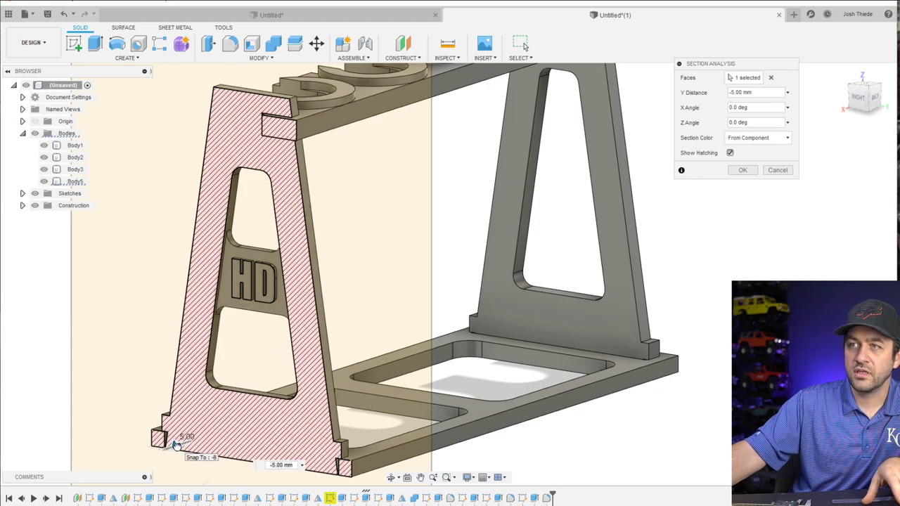
Offset the section plane to -6 mm and examine how the ring holder sits in the HD upright's notch
mouse_move(177, 445)
mouse_down()
mouse_move(187, 434)
mouse_move(177, 441)
mouse_up()
scroll(219, 164, up, 2)
scroll(219, 165, up, 3)
middle_drag(364, 117, 364, 215)
scroll(357, 213, up, 2)
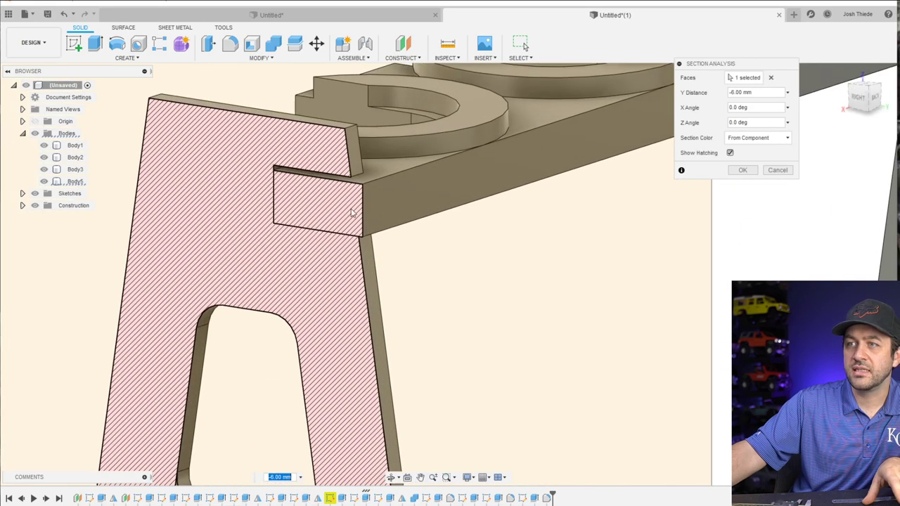
shift+middle_drag(311, 233, 288, 185)
scroll(288, 184, up, 3)
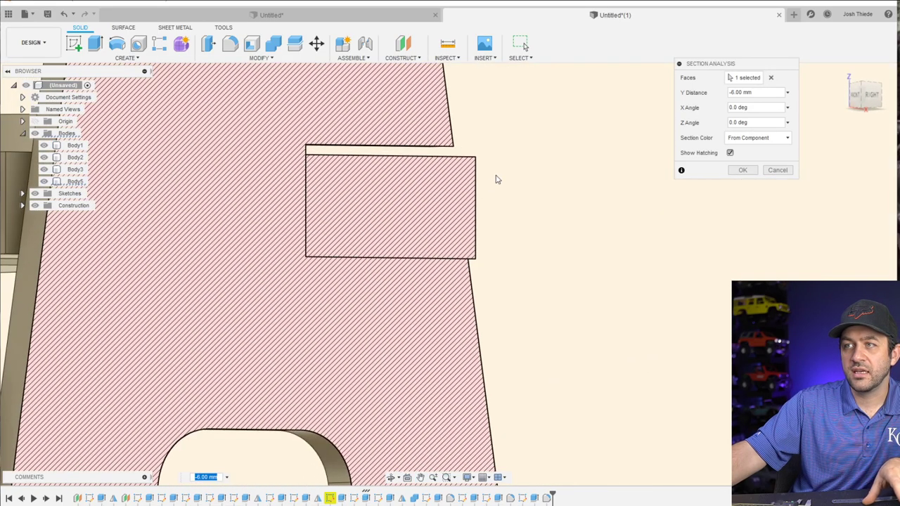
middle_drag(485, 175, 297, 185)
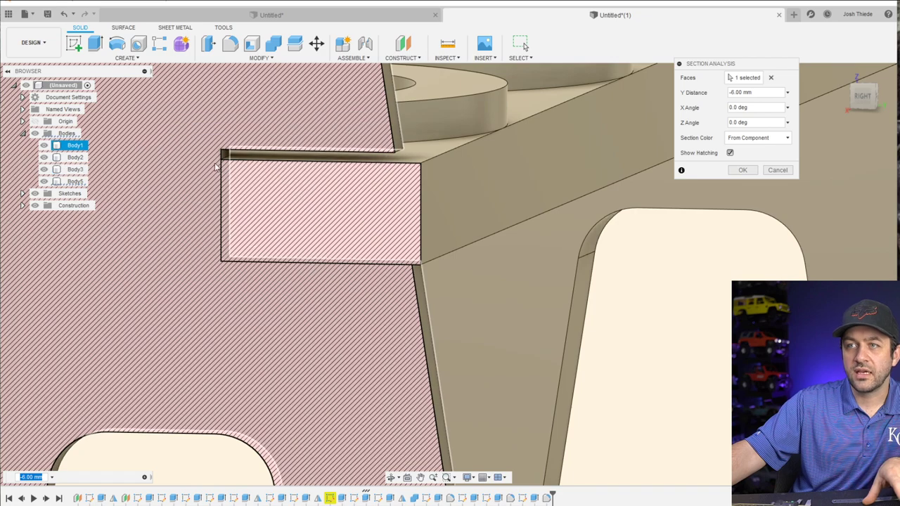
scroll(380, 169, down, 6)
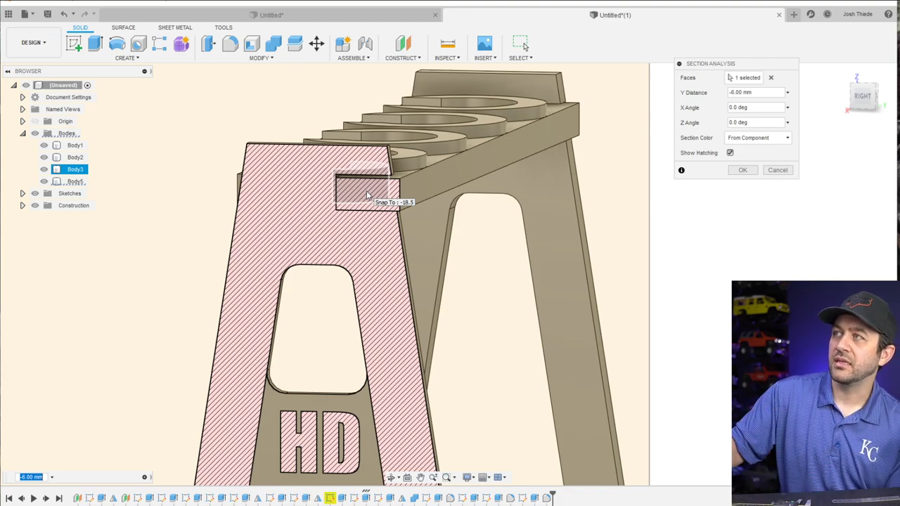
Move the section plane to -135 mm so it cuts through the opposite upright
scroll(405, 285, down, 5)
shift+middle_drag(368, 309, 506, 314)
scroll(492, 296, down, 4)
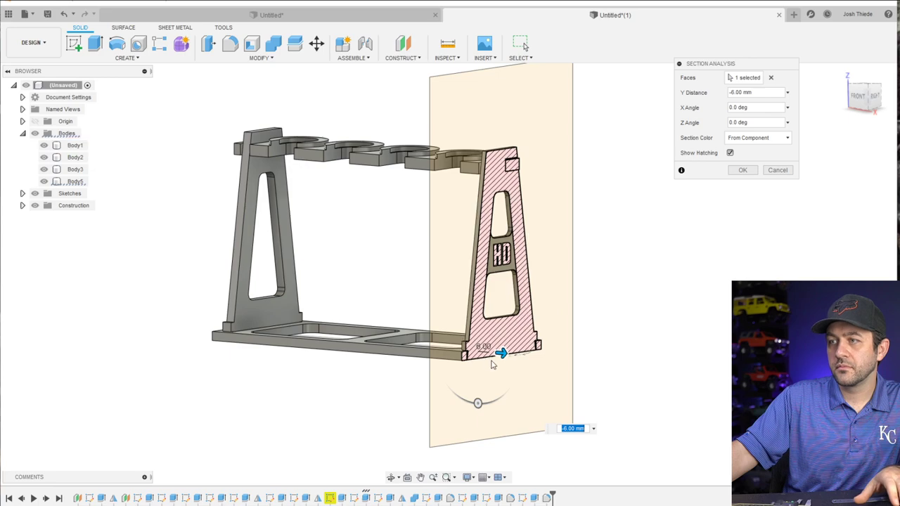
mouse_move(497, 354)
mouse_down()
mouse_move(255, 335)
mouse_move(264, 339)
mouse_up()
scroll(250, 310, up, 4)
Examine the opposite upright's sectioned joints with the base plate slot and the ring holder
shift+middle_drag(249, 367, 370, 414)
scroll(456, 397, up, 4)
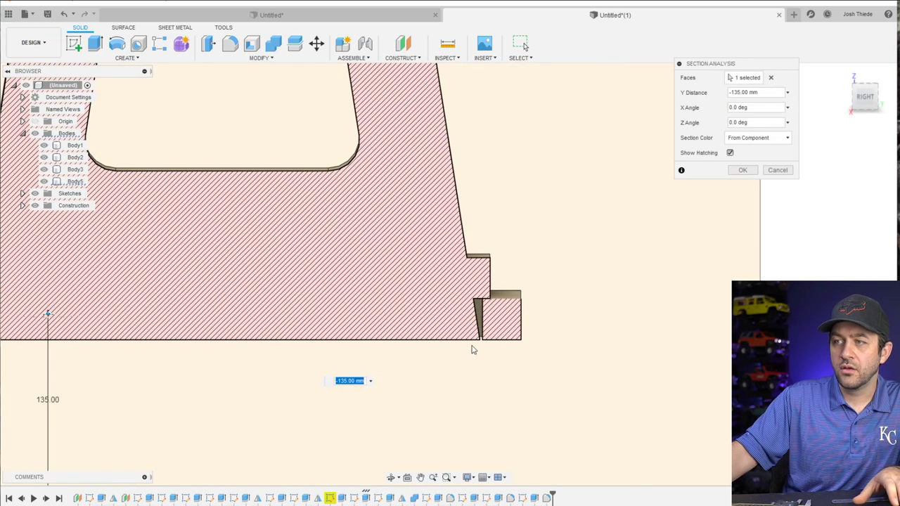
scroll(473, 349, down, 10)
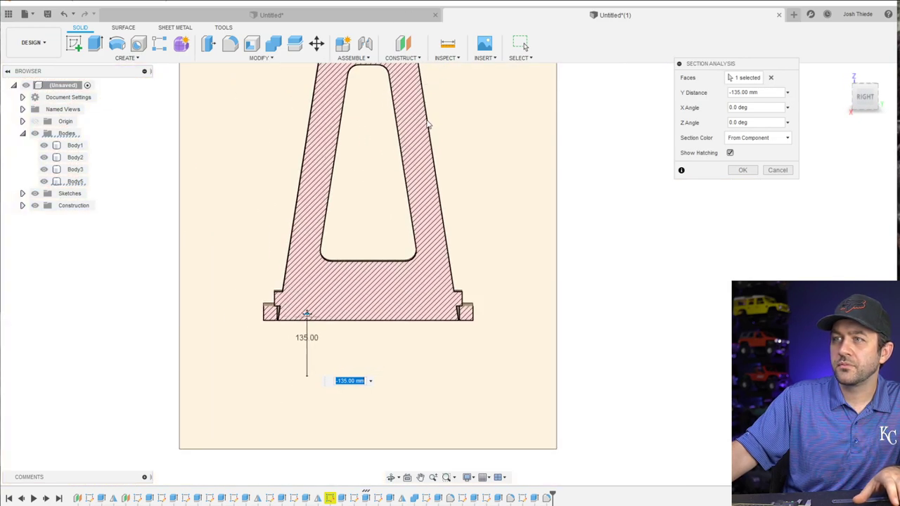
middle_drag(429, 125, 398, 279)
scroll(360, 184, up, 4)
scroll(343, 204, up, 3)
mouse_move(278, 224)
shift+middle_down()
mouse_move(310, 217)
mouse_move(171, 235)
mouse_move(346, 227)
mouse_move(361, 258)
shift+middle_up()
scroll(373, 262, down, 5)
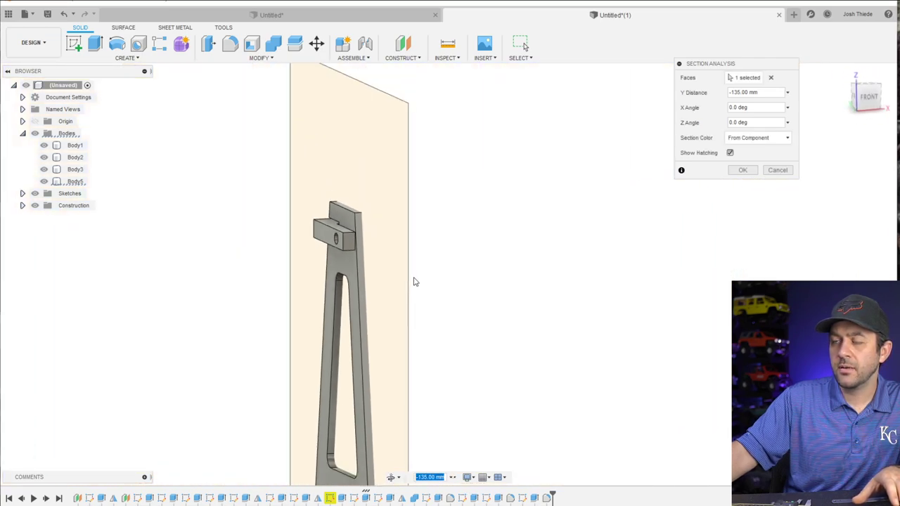
Cancel the section analysis and return to the view of the complete stand
click(777, 172)
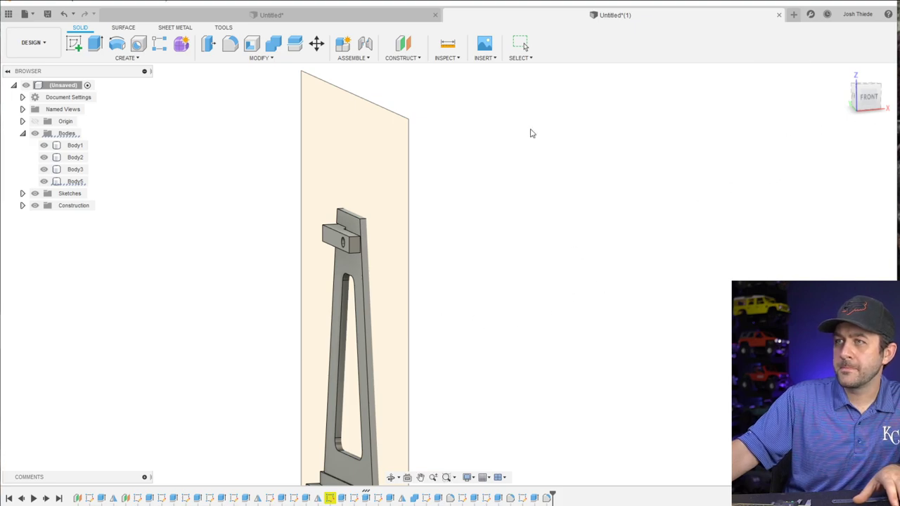
middle_drag(509, 286, 434, 229)
scroll(415, 265, down, 3)
shift+middle_drag(520, 211, 296, 232)
key(Escape)
Select the ring holder's top face between the two rings nearest the HD upright and inspect the holder from that end
scroll(402, 269, up, 5)
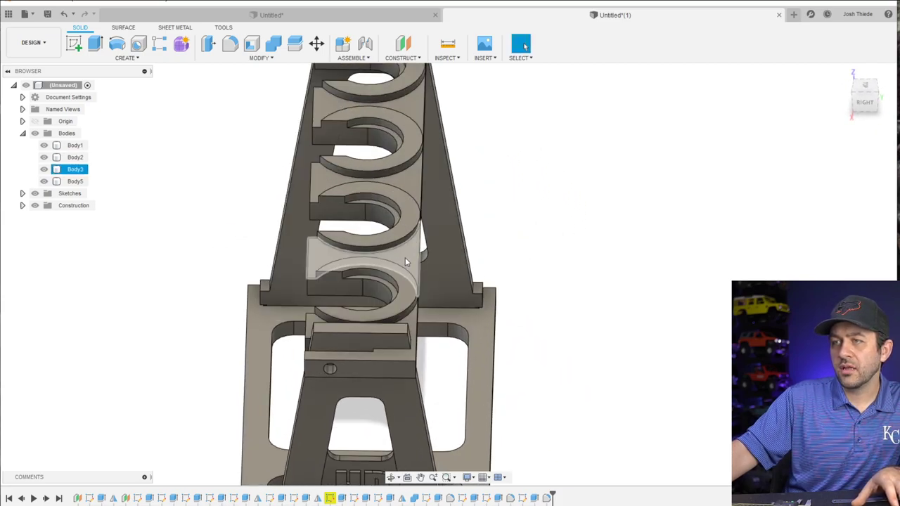
click(405, 260)
scroll(410, 260, down, 3)
scroll(411, 258, up, 4)
scroll(423, 238, down, 5)
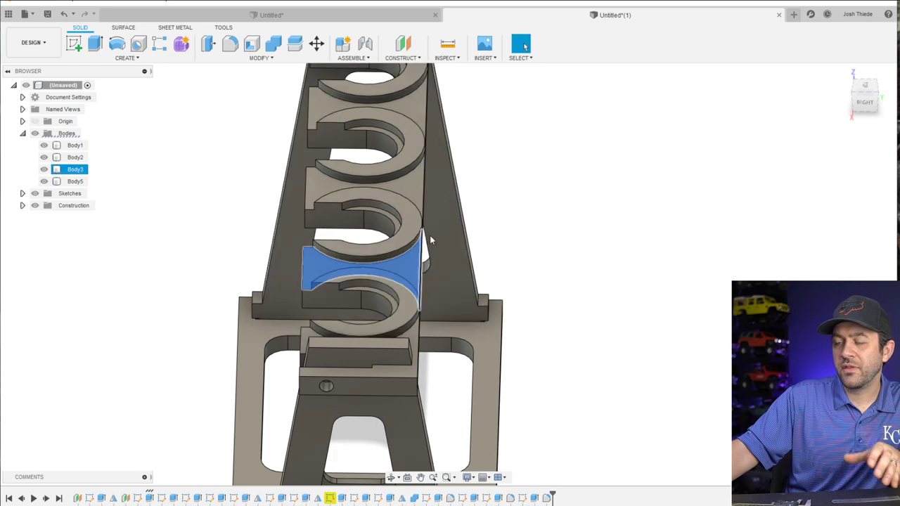
scroll(425, 172, up, 2)
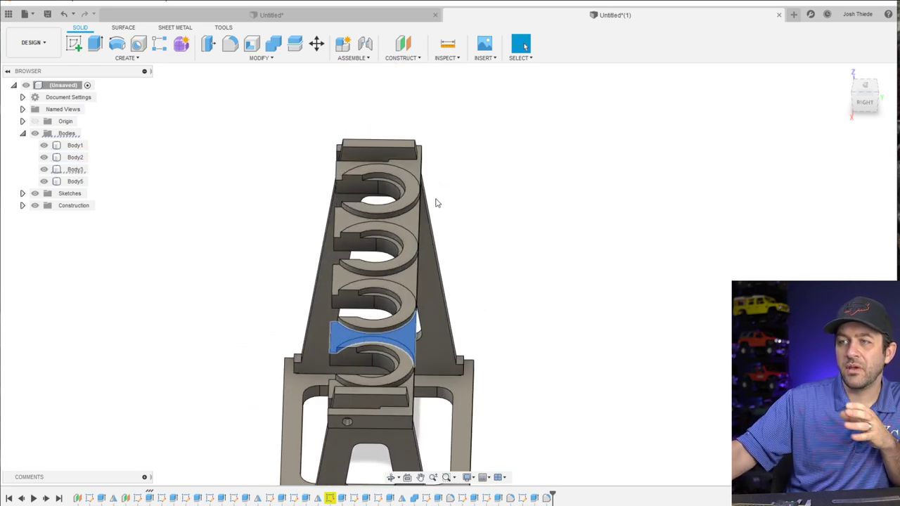
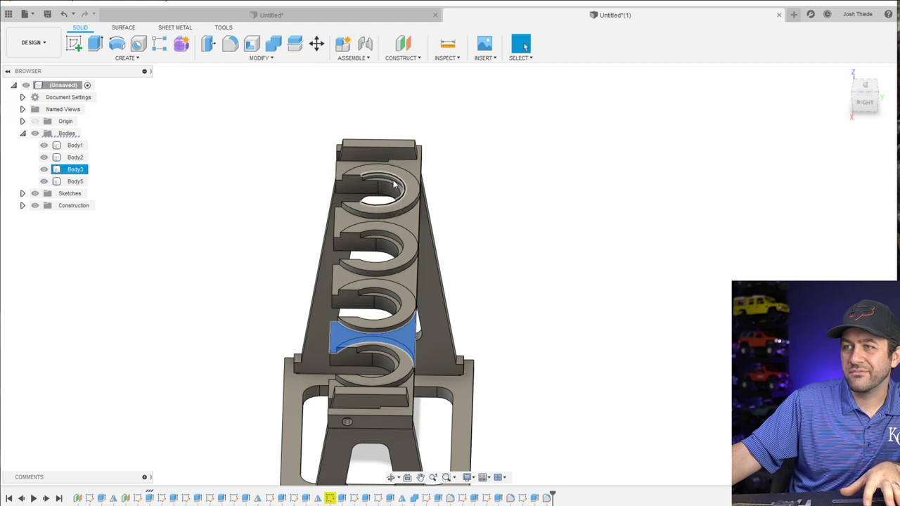
scroll(353, 268, down, 3)
shift+middle_drag(340, 278, 496, 236)
click(371, 283)
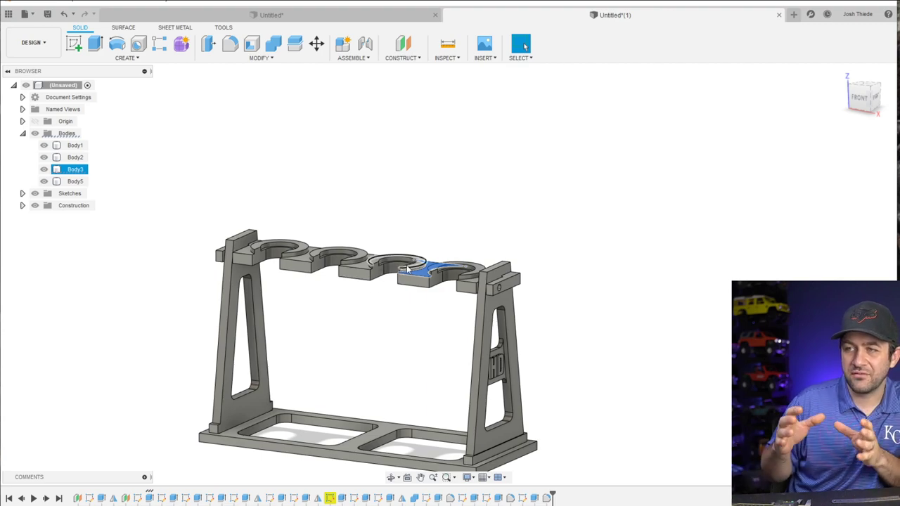
key(v)
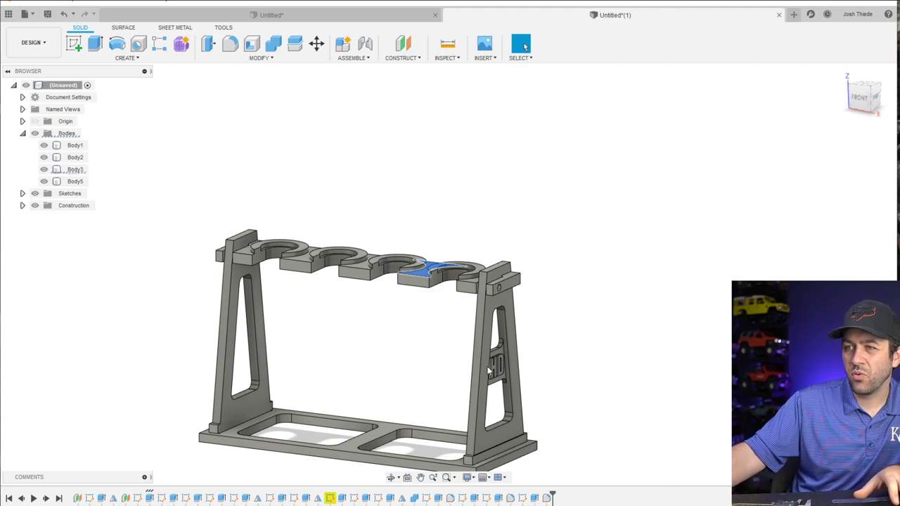
shift+middle_drag(368, 356, 690, 359)
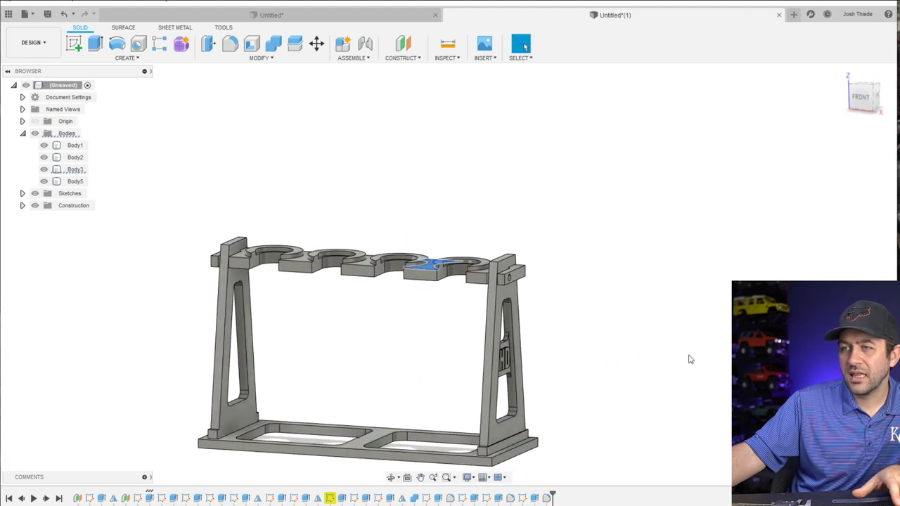
shift+middle_drag(410, 286, 396, 327)
scroll(435, 309, up, 5)
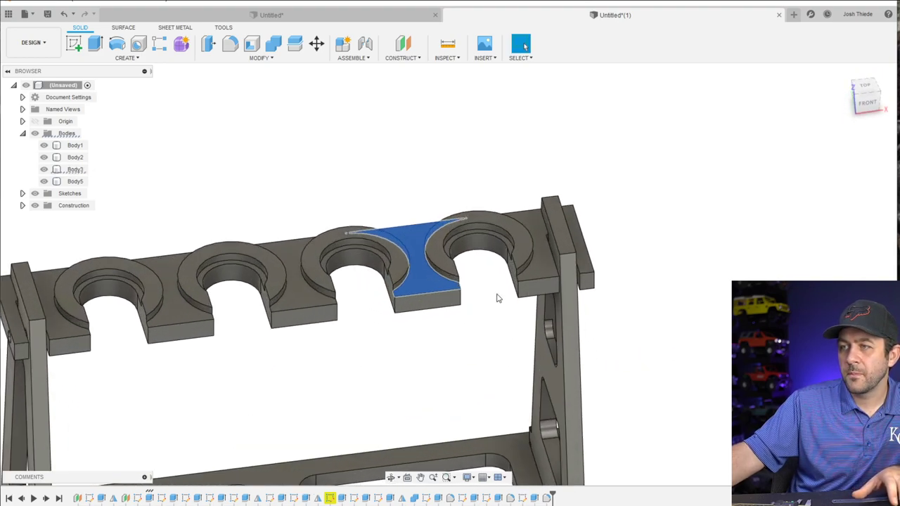
click(230, 43)
scroll(518, 306, up, 3)
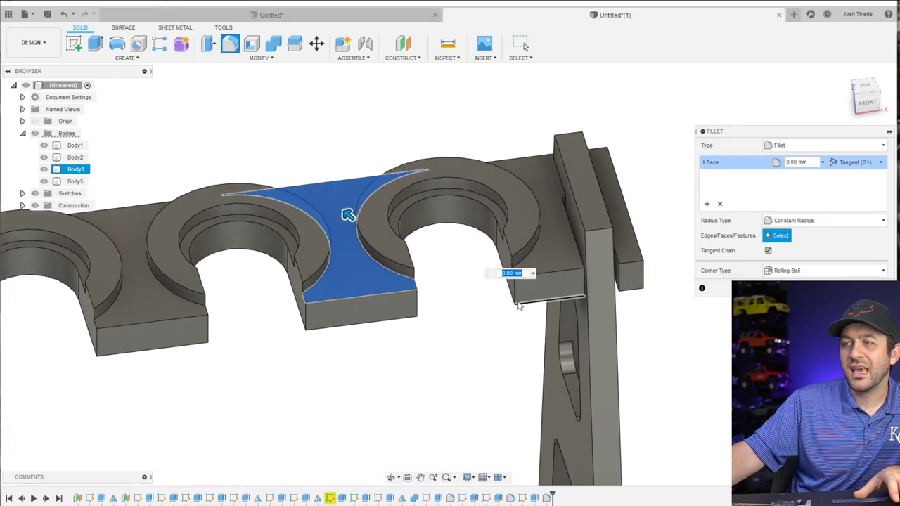
click(515, 297)
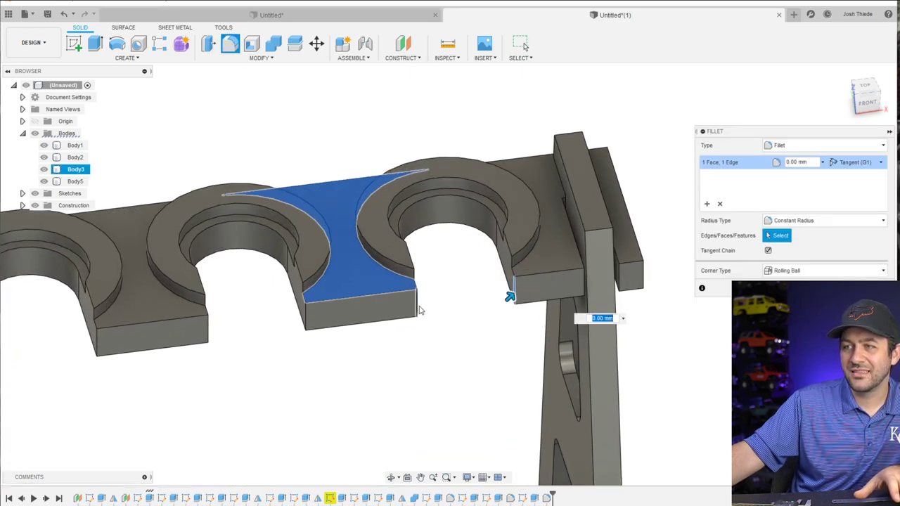
click(418, 308)
click(303, 316)
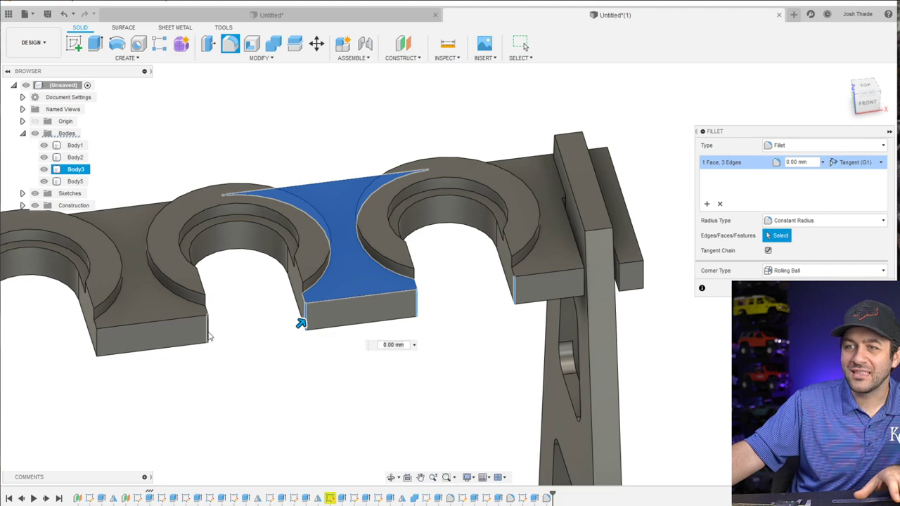
click(208, 336)
click(97, 343)
middle_drag(203, 348, 519, 342)
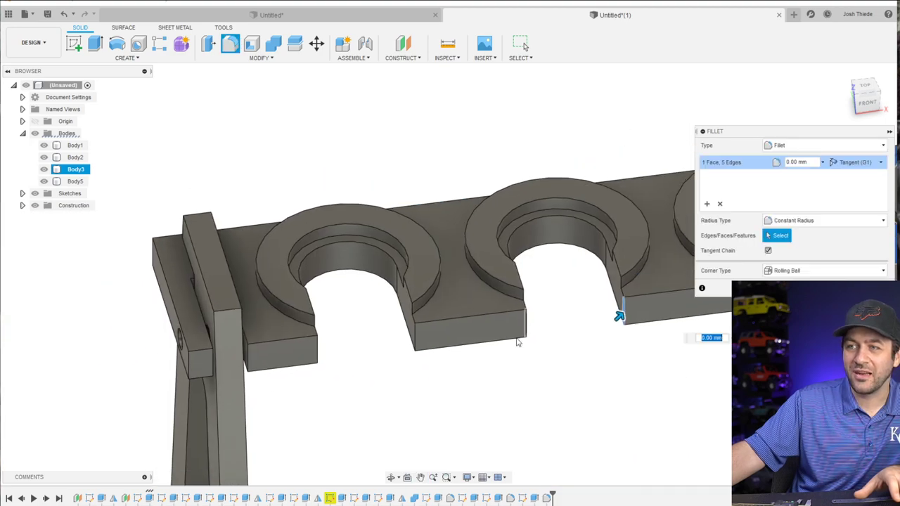
click(525, 326)
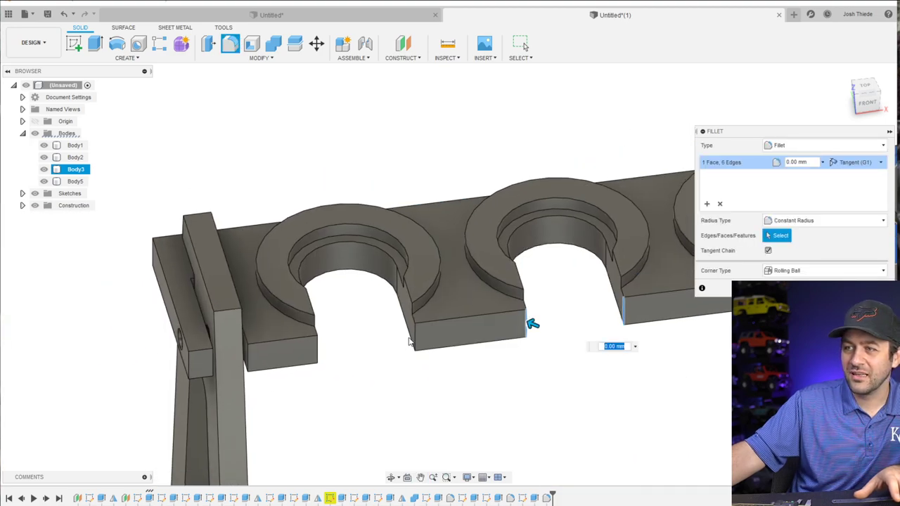
click(412, 337)
click(317, 350)
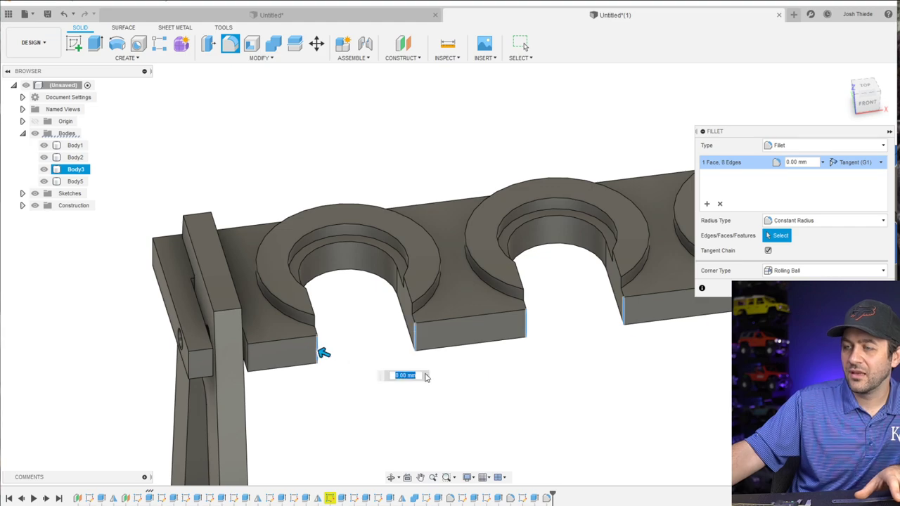
text(2)
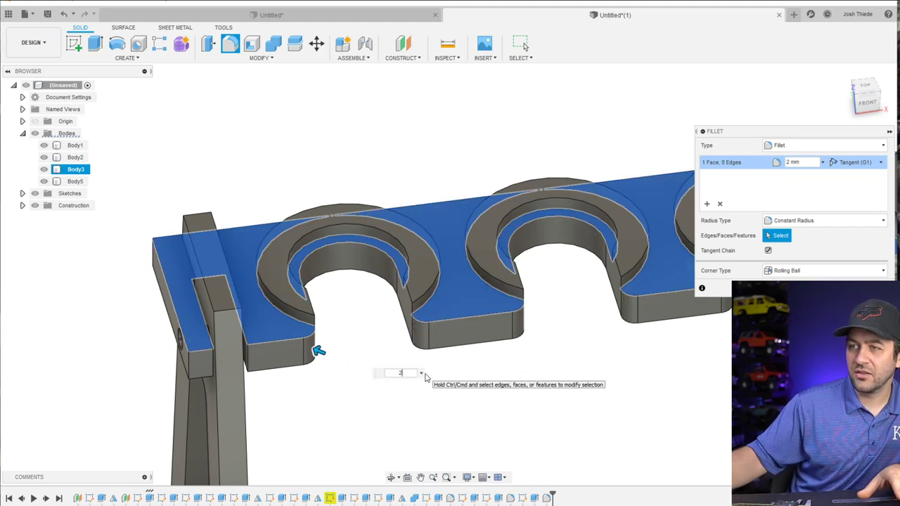
scroll(426, 377, down, 3)
middle_drag(627, 343, 419, 360)
scroll(570, 312, up, 5)
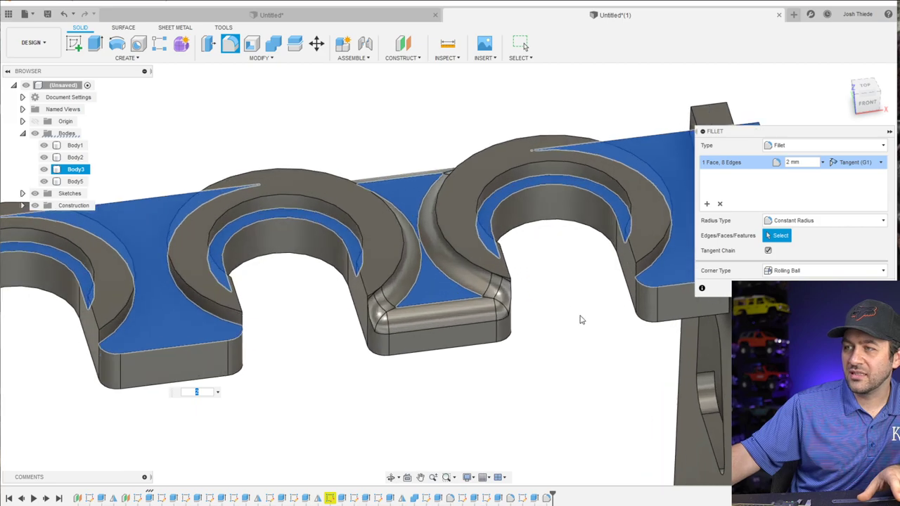
middle_drag(580, 316, 529, 313)
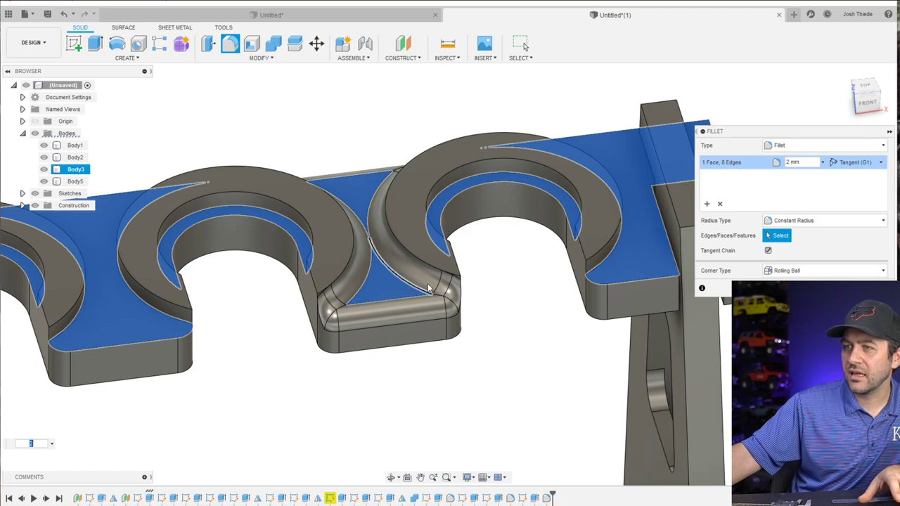
click(870, 289)
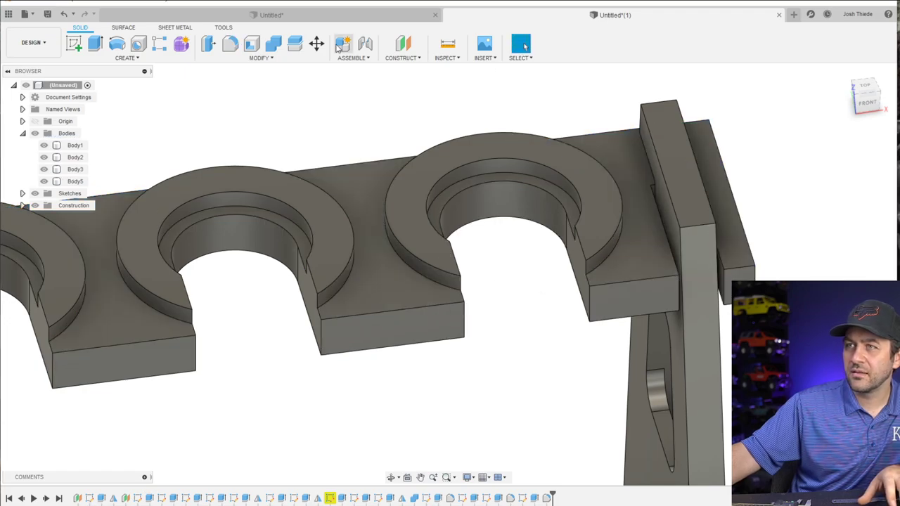
Fillet the eight vertical corner edges at the open front ends of the ring holder's four slots with a 2 mm radius
click(230, 44)
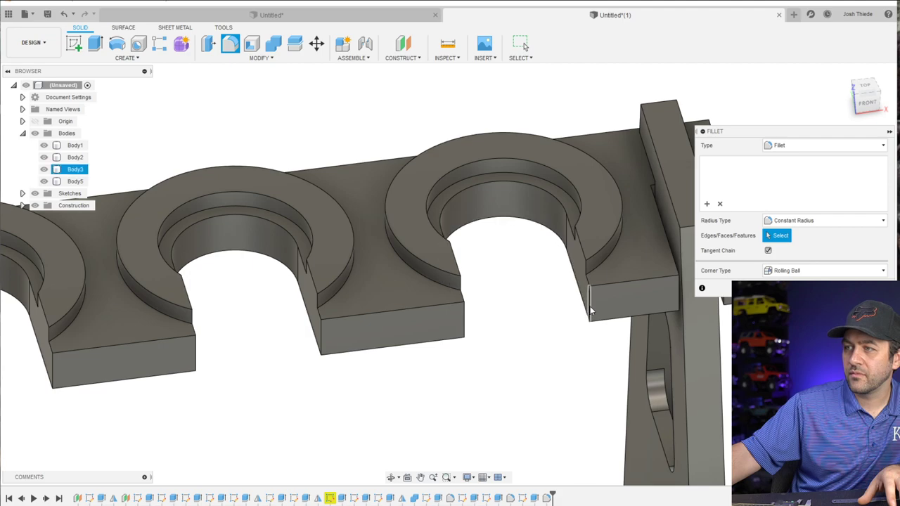
click(590, 310)
click(463, 318)
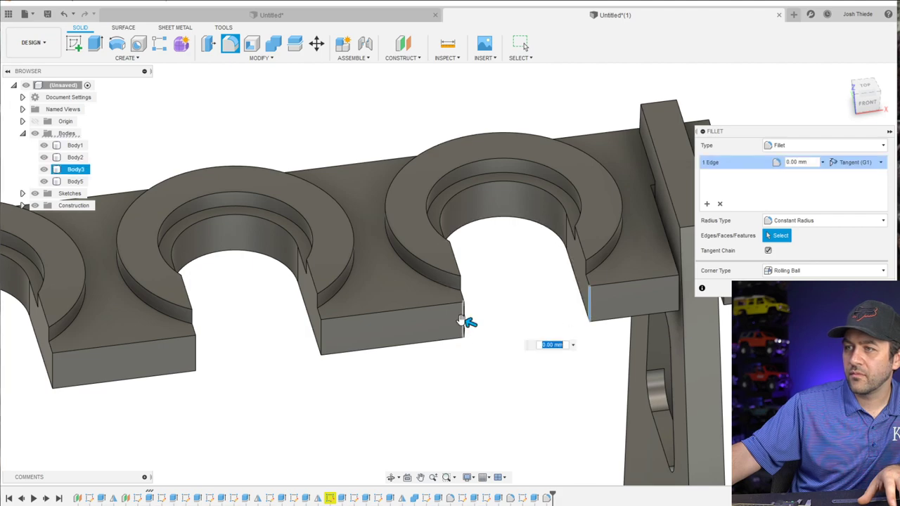
click(320, 337)
click(196, 362)
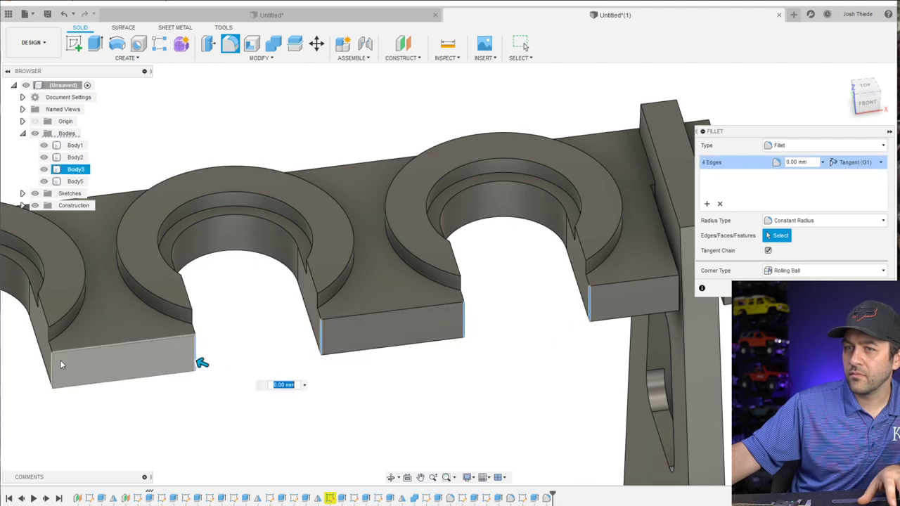
click(53, 367)
shift+middle_drag(150, 361, 613, 317)
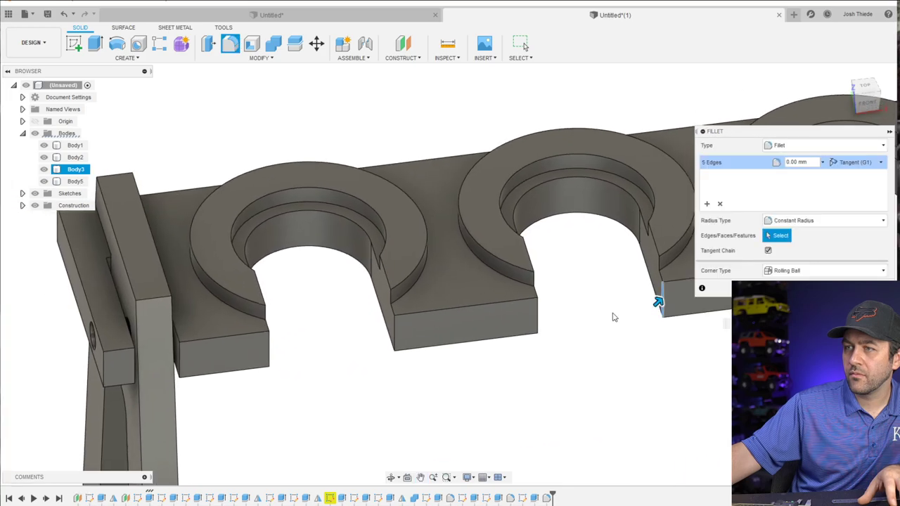
click(536, 326)
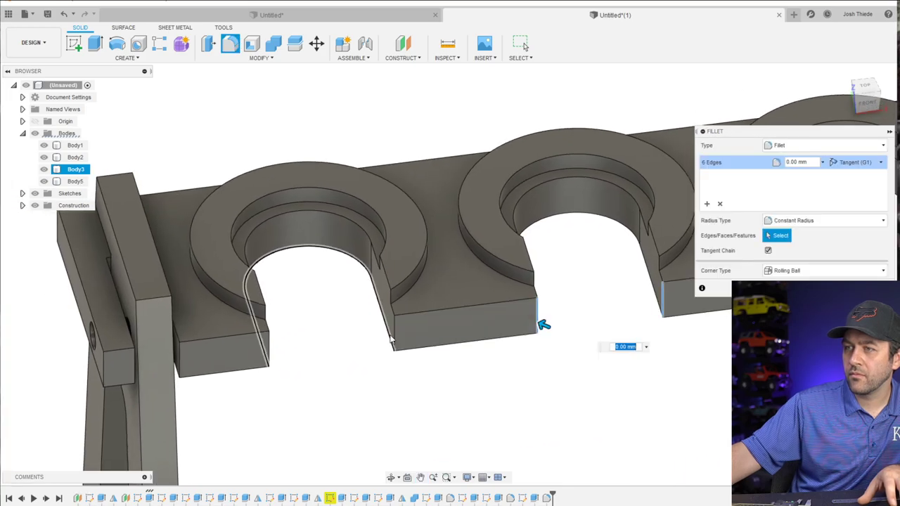
click(395, 339)
click(269, 351)
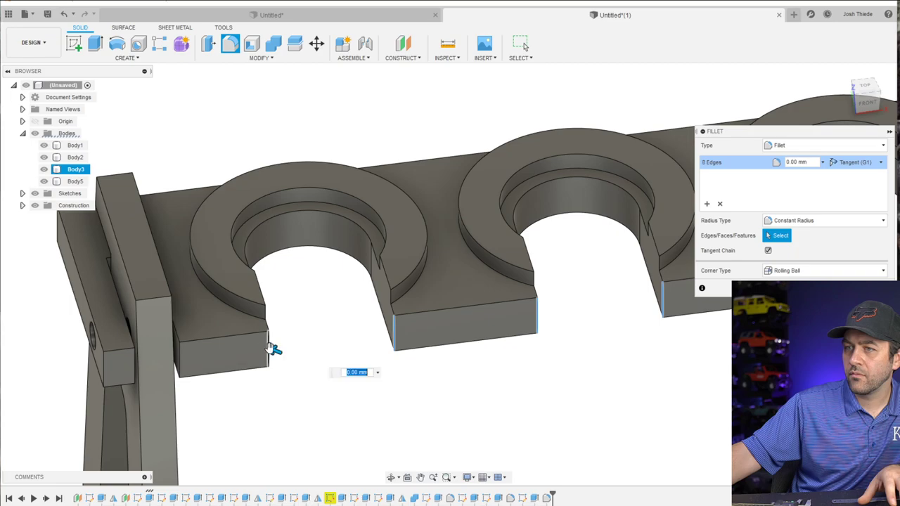
text(2)
key(Return)
Examine the rounded slot corners along the ring holder, close up and on the complete stand
scroll(394, 326, down, 5)
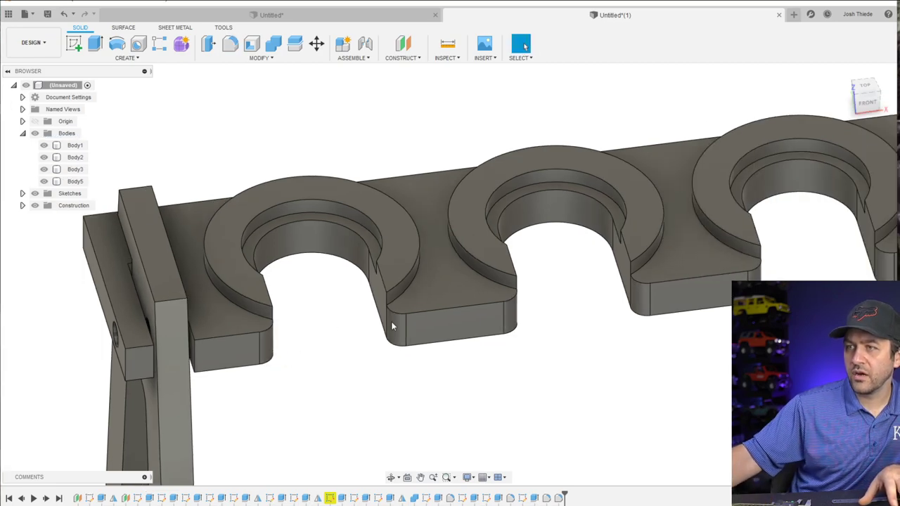
middle_drag(622, 329, 513, 339)
scroll(631, 338, up, 4)
shift+middle_drag(631, 334, 583, 327)
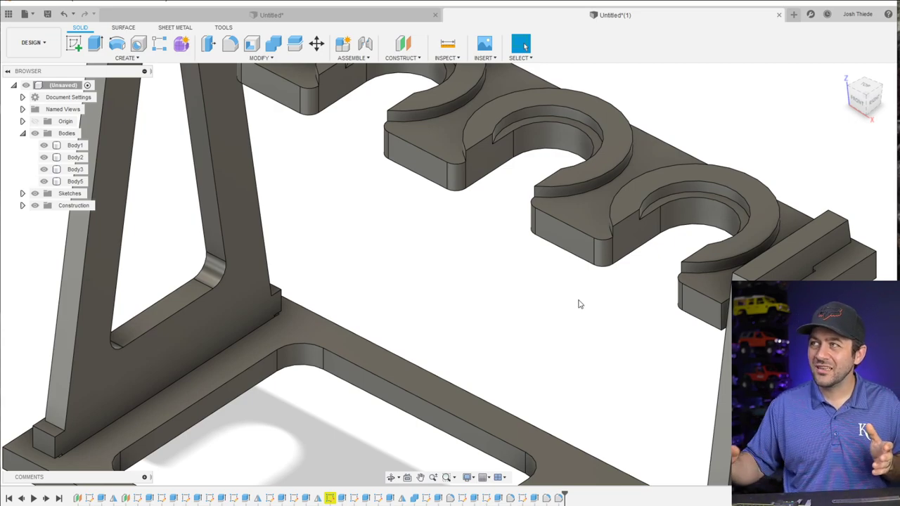
shift+middle_drag(579, 303, 629, 306)
scroll(629, 305, down, 1)
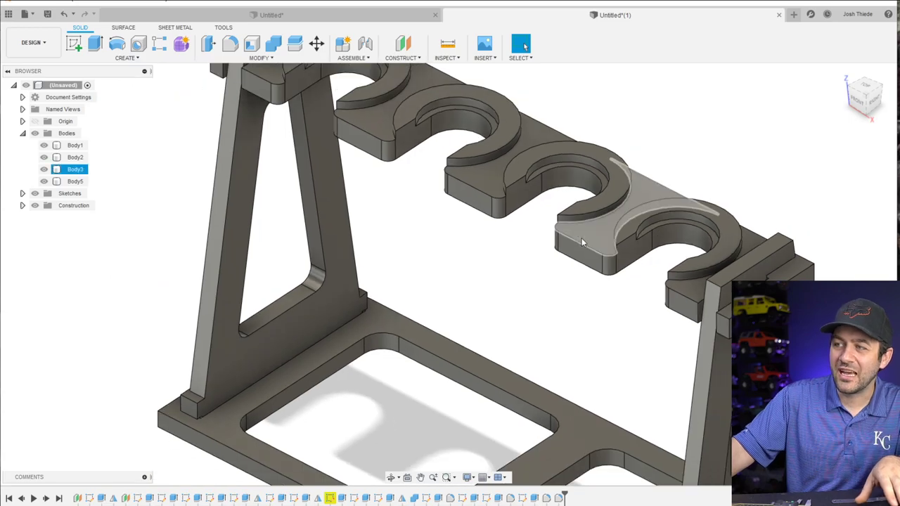
shift+middle_drag(548, 226, 495, 254)
scroll(393, 181, down, 3)
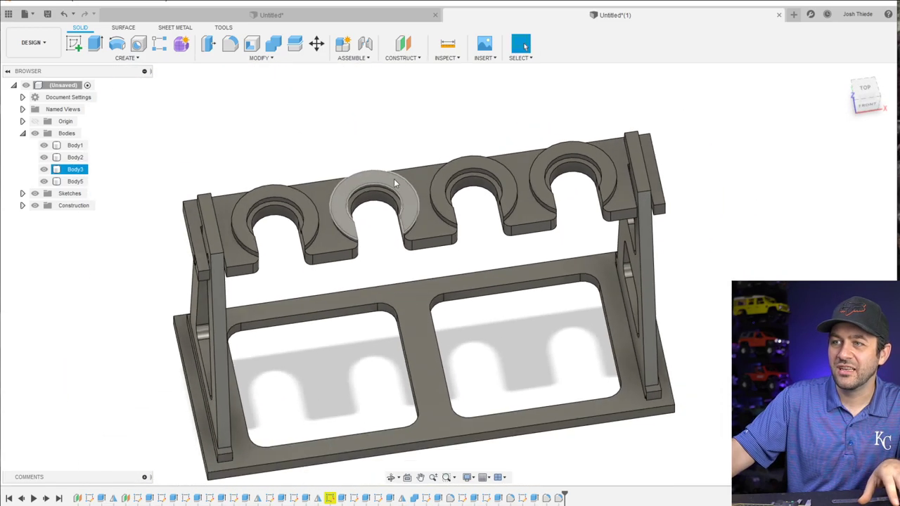
Chamfer the inner top edges of all four rings on the holder with an equal distance of 2 mm
scroll(432, 215, up, 5)
click(411, 228)
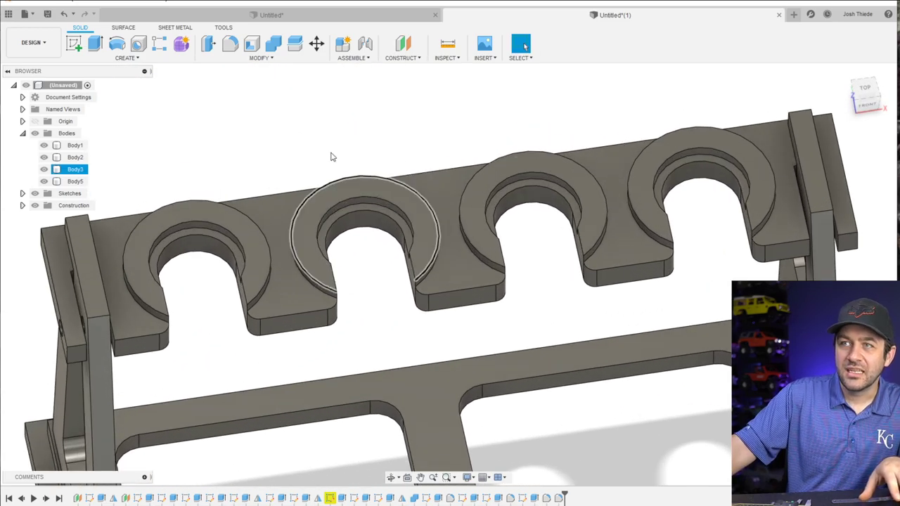
click(260, 57)
click(283, 92)
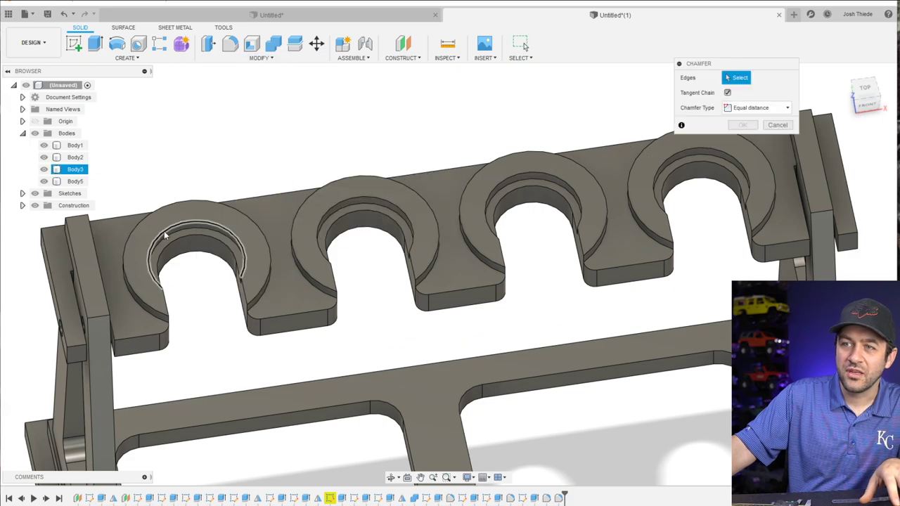
click(164, 232)
click(350, 201)
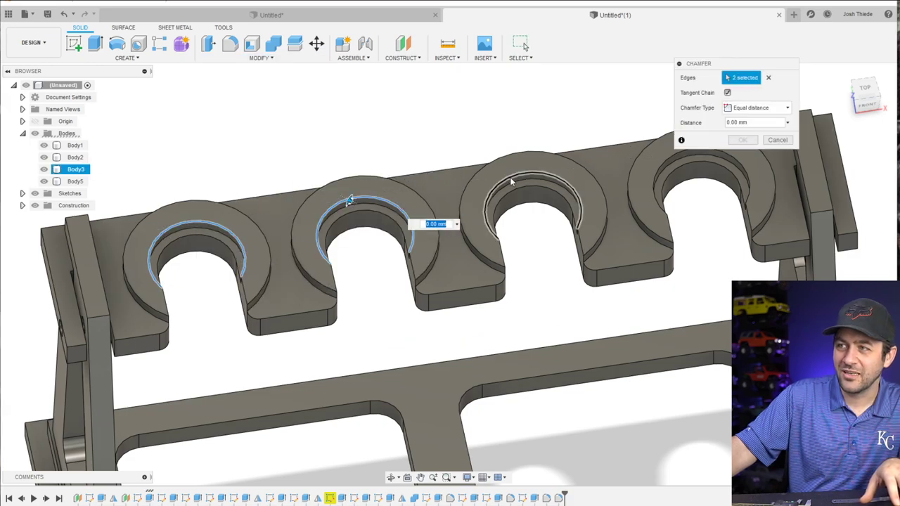
click(511, 177)
click(667, 163)
text(3)
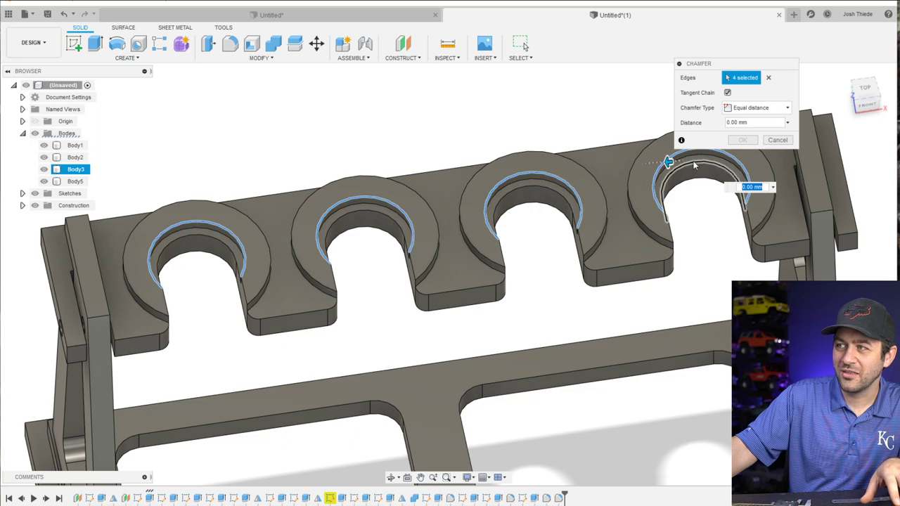
key(Return)
text(2)
key(Return)
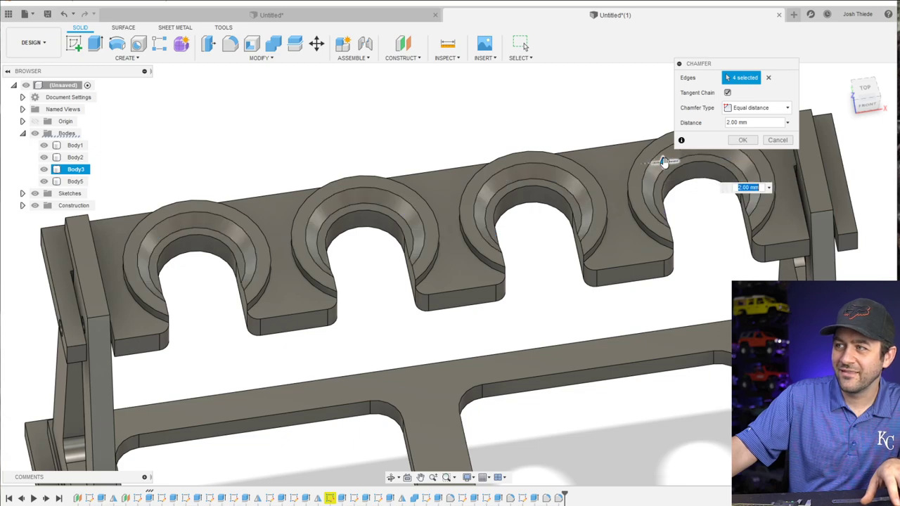
click(743, 140)
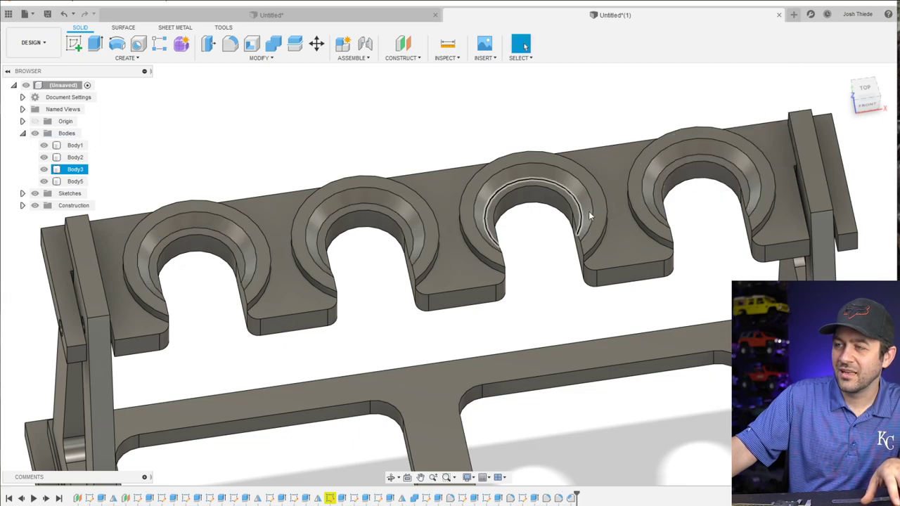
Examine the chamfered ring openings up close and review the complete stand from the front
shift+middle_drag(410, 194, 379, 169)
scroll(378, 169, up, 2)
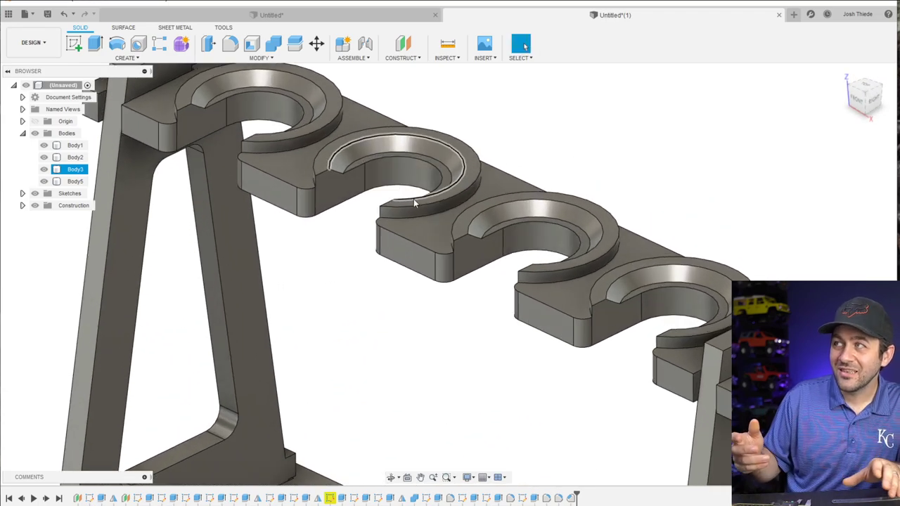
scroll(459, 249, down, 3)
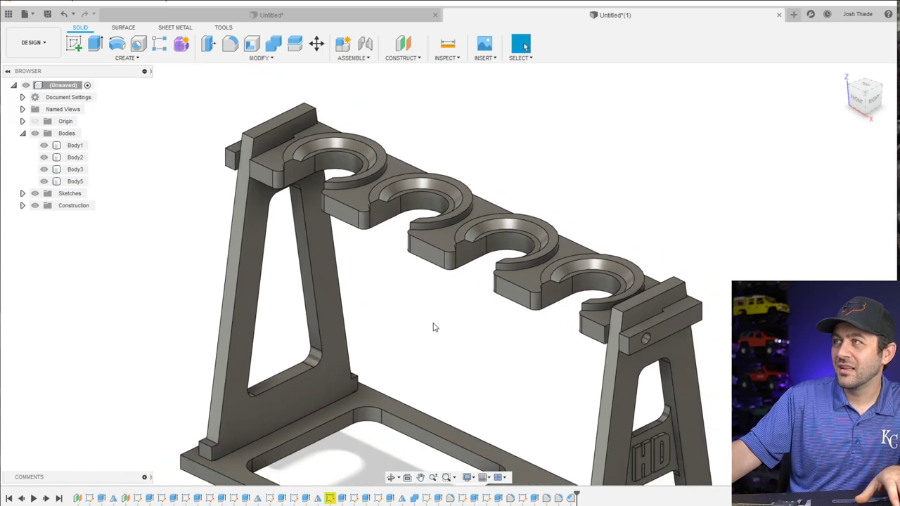
middle_drag(432, 324, 431, 268)
scroll(384, 296, down, 1)
middle_drag(384, 295, 422, 290)
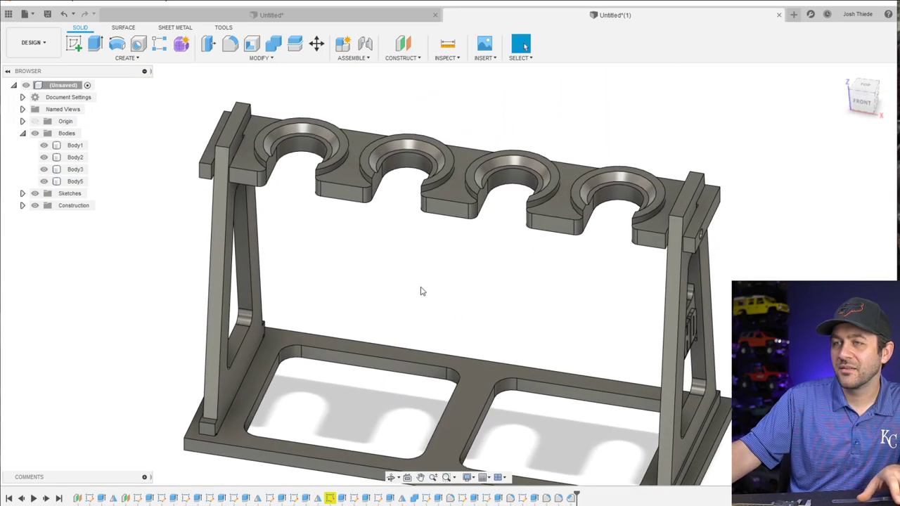
scroll(430, 255, up, 1)
scroll(413, 287, down, 3)
scroll(413, 287, down, 2)
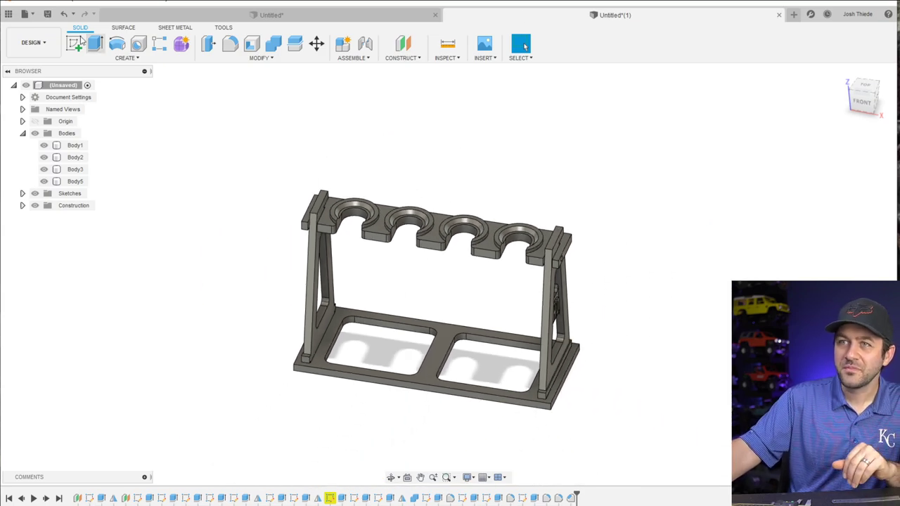
Save the design under the name Shock Stand in the Admin Project location
click(26, 14)
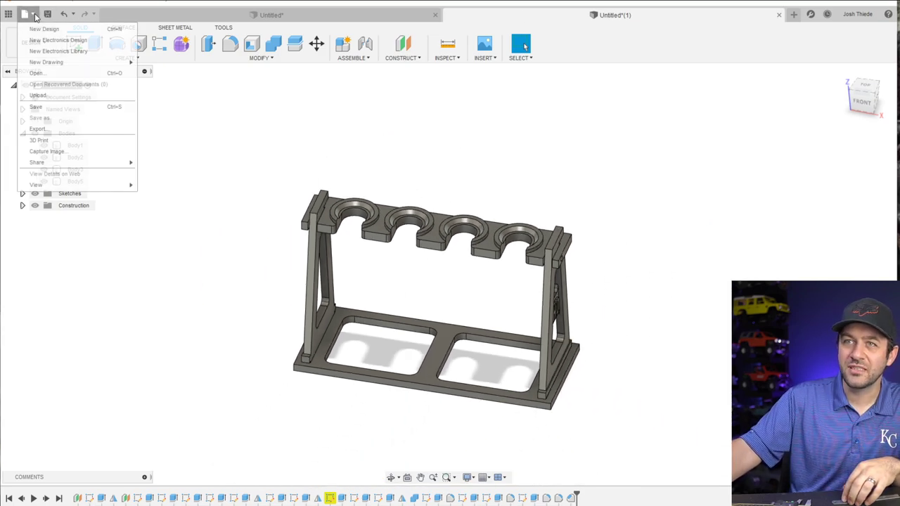
click(43, 107)
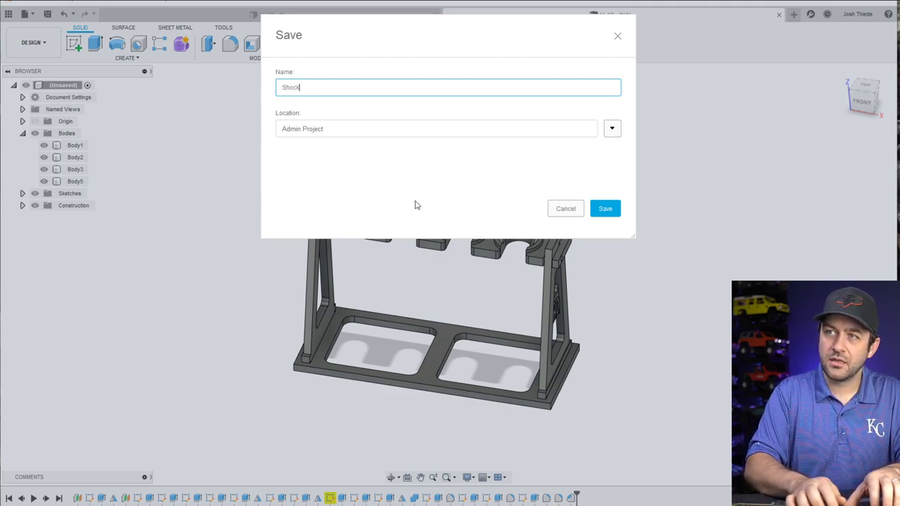
key(Return)
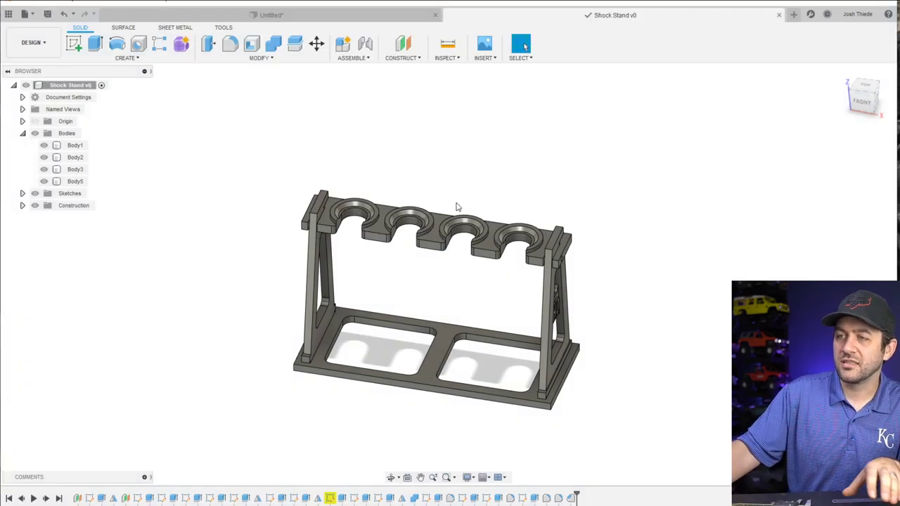
Export the upright with the HD lettering as a binary STL file named Shock Stand Upright HD in the 3D Printing Files folder
shift+middle_drag(463, 298, 440, 298)
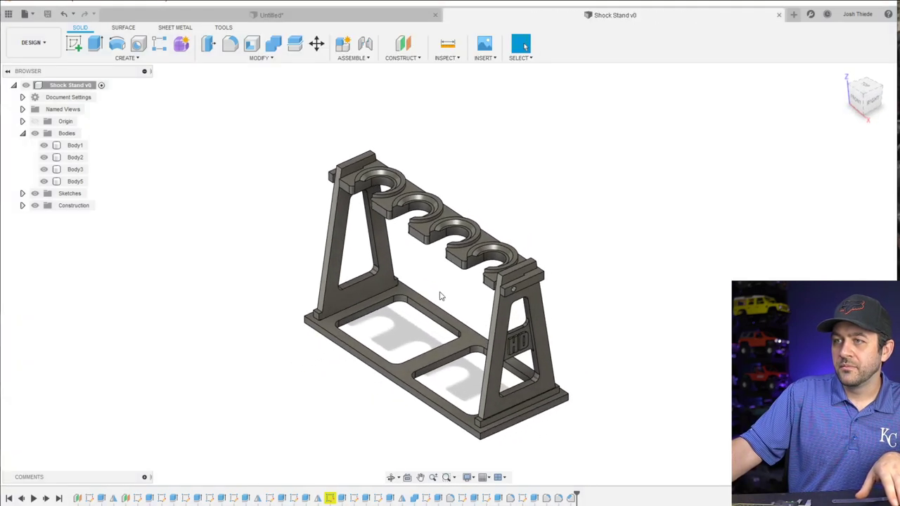
scroll(436, 274, up, 3)
click(75, 144)
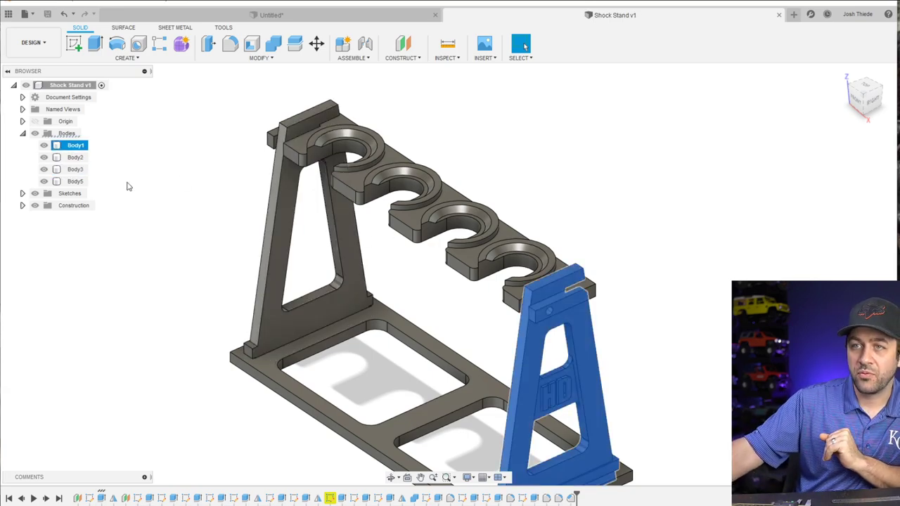
click(91, 149)
click(70, 148)
scroll(166, 168, up, 1)
middle_drag(165, 167, 192, 104)
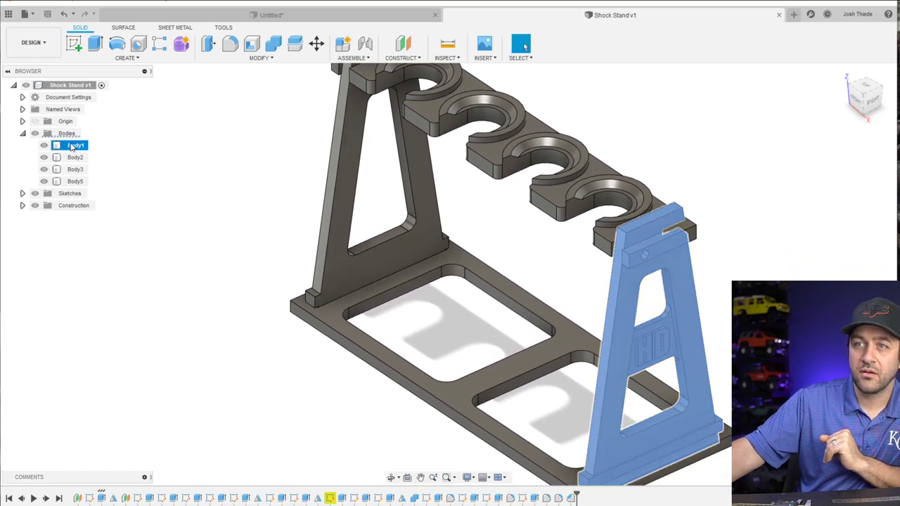
right_click(72, 146)
click(108, 249)
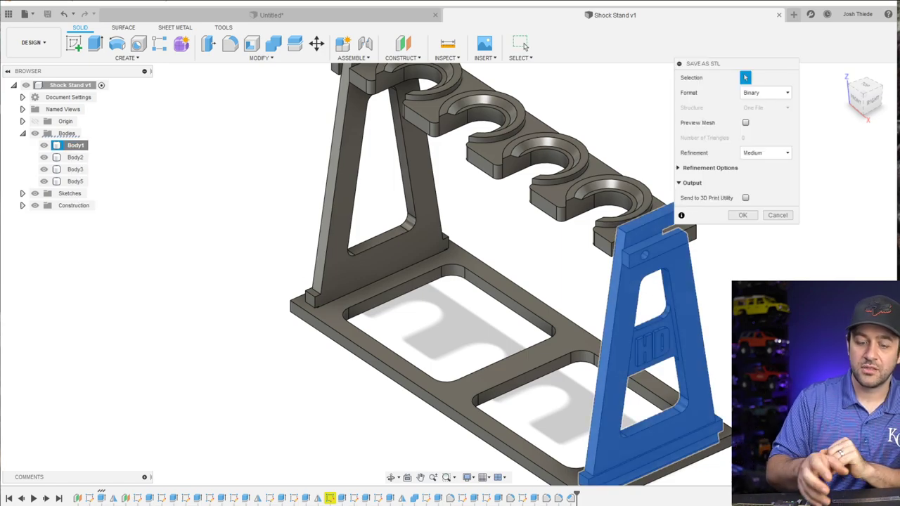
click(743, 216)
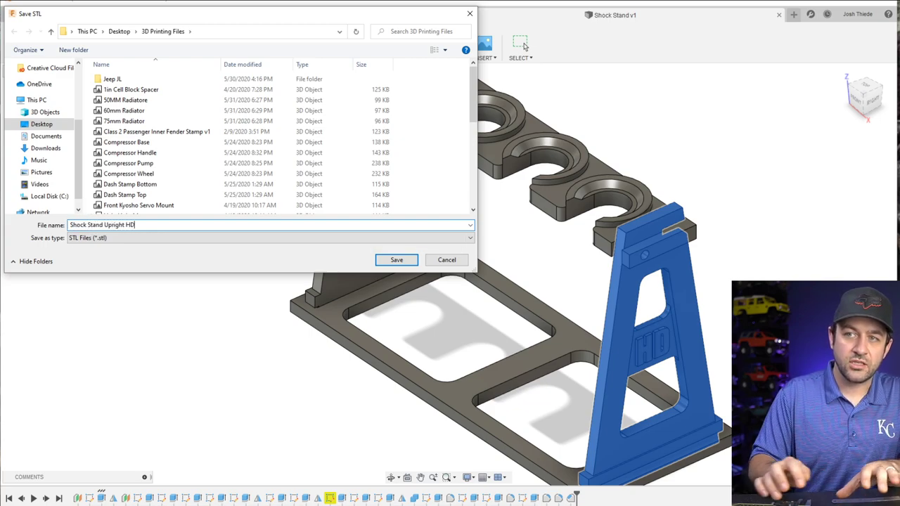
click(395, 259)
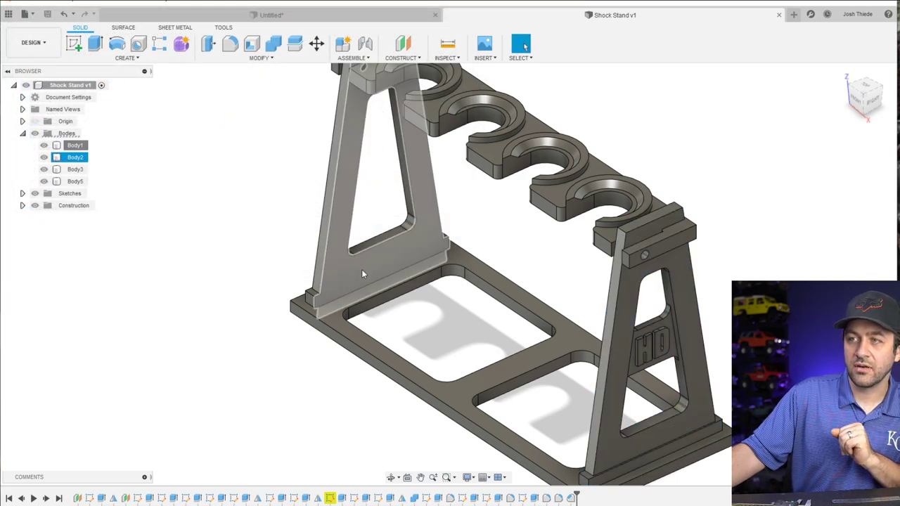
Export the plain upright without lettering as a binary STL file named Shock Stand Upright Non-HD in the 3D Printing Files folder
click(76, 157)
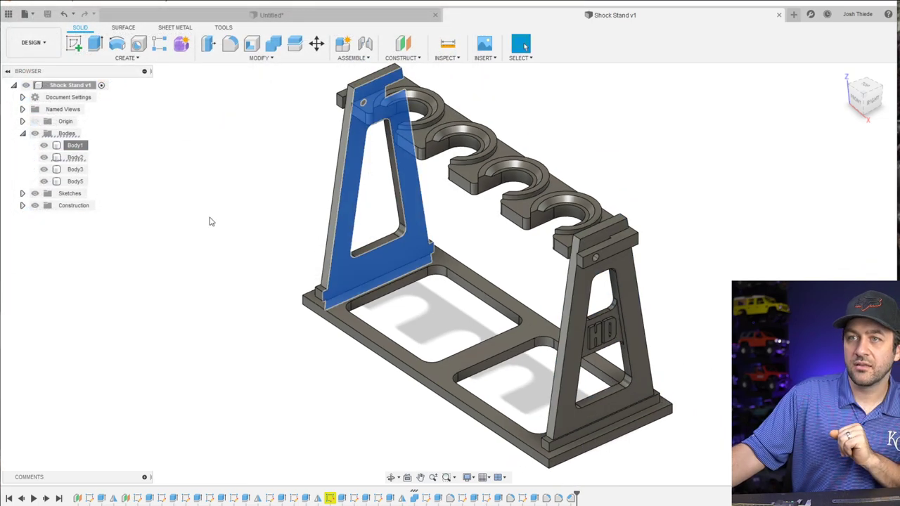
right_click(78, 160)
click(140, 261)
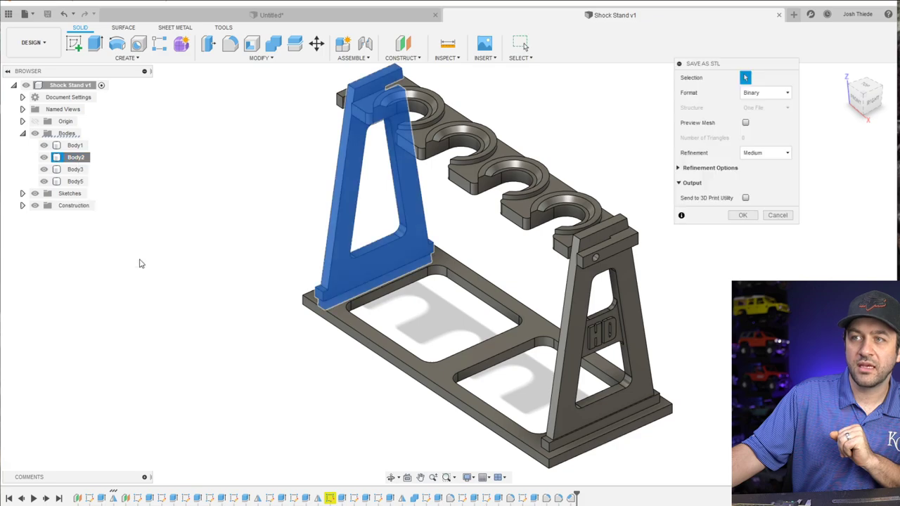
click(742, 215)
text(Shocjk)
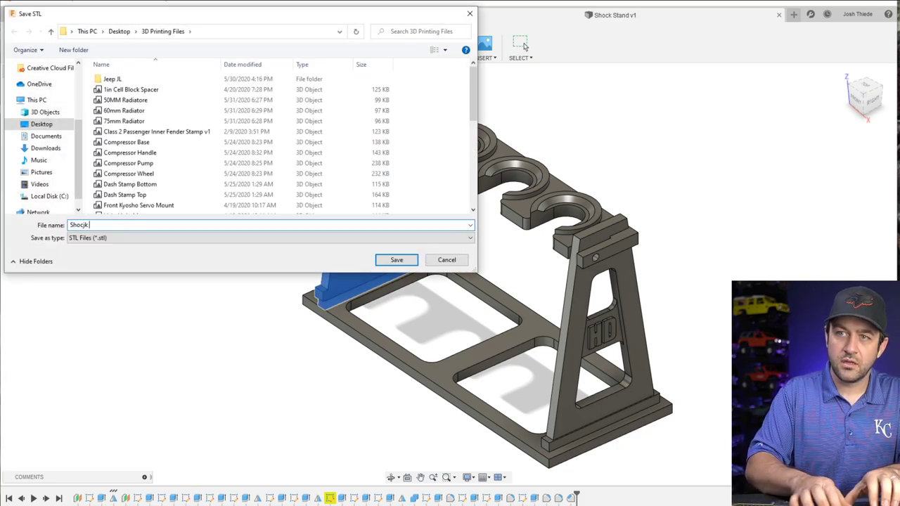
key(BackSpace)
key(BackSpace)
text(k)
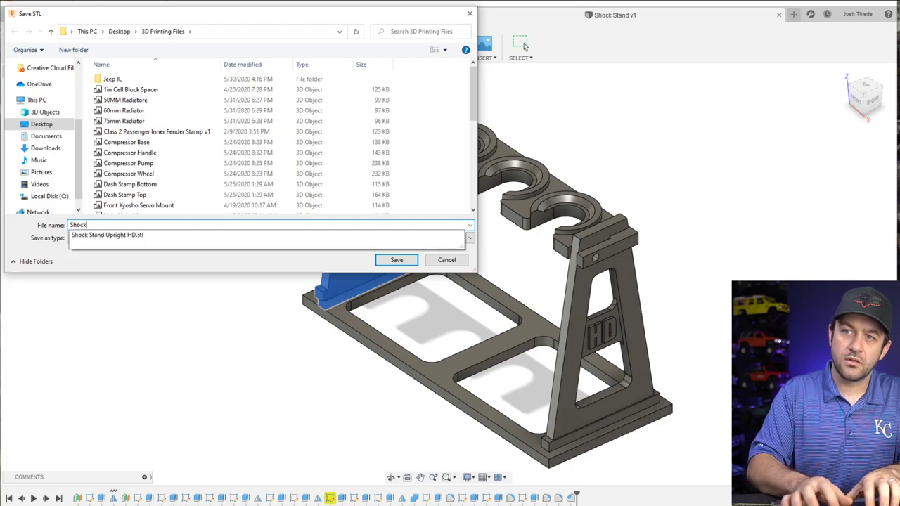
text( Stand YU)
key(BackSpace)
key(BackSpace)
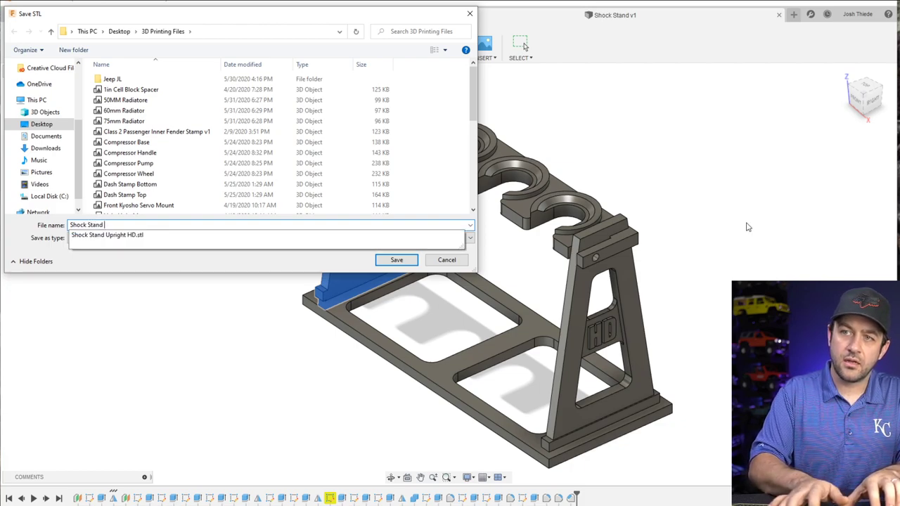
text(Upright Non-HD)
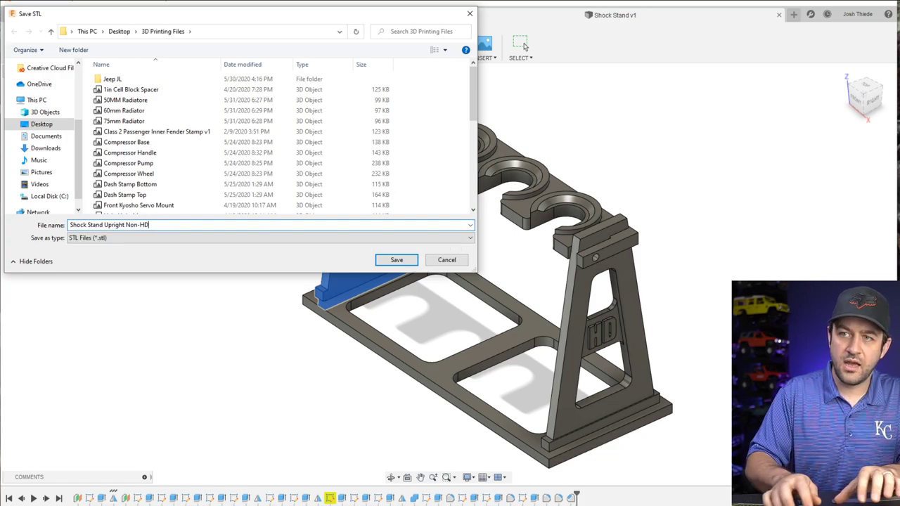
key(Return)
click(747, 225)
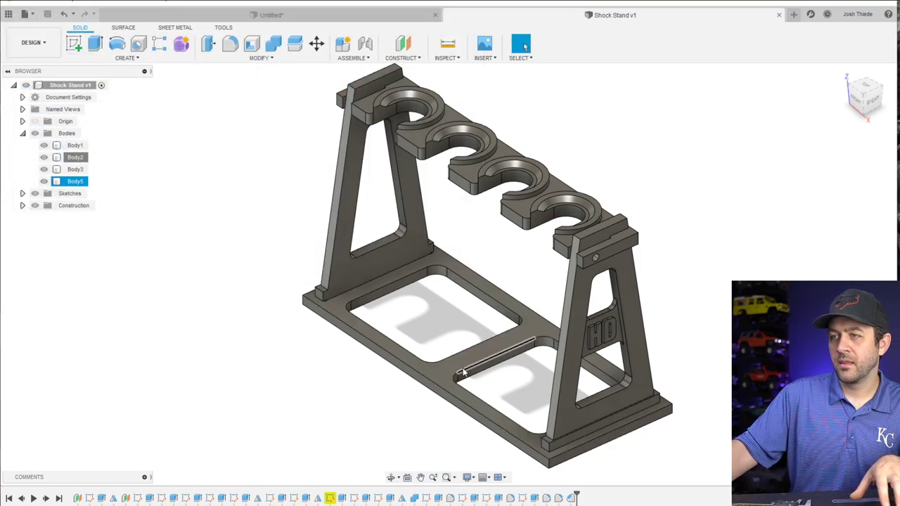
Create a copy of the four-ring holder body, offset 50 mm along Y from the stand
scroll(491, 374, down, 2)
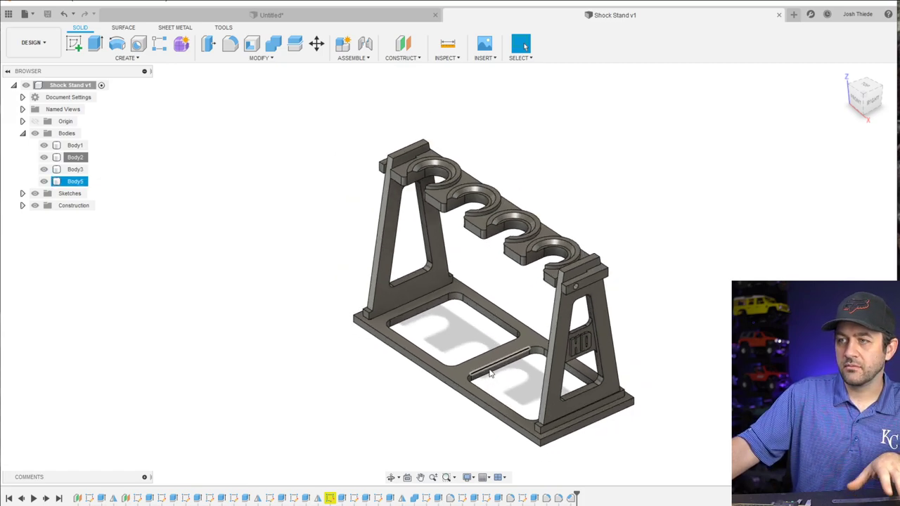
scroll(540, 243, up, 3)
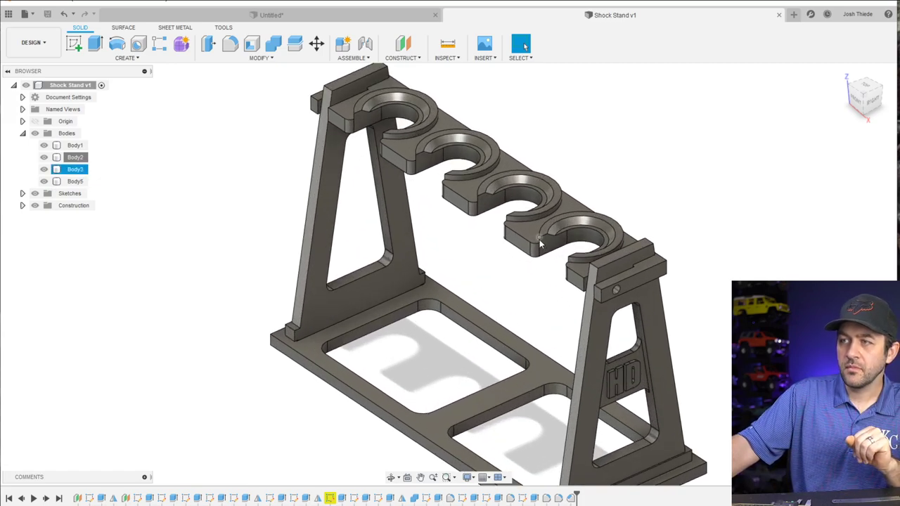
click(535, 236)
scroll(449, 288, down, 2)
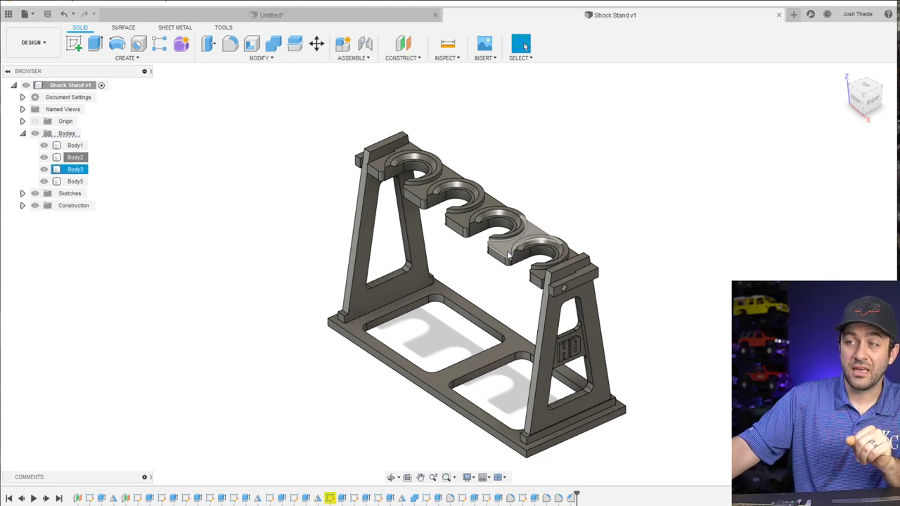
click(423, 95)
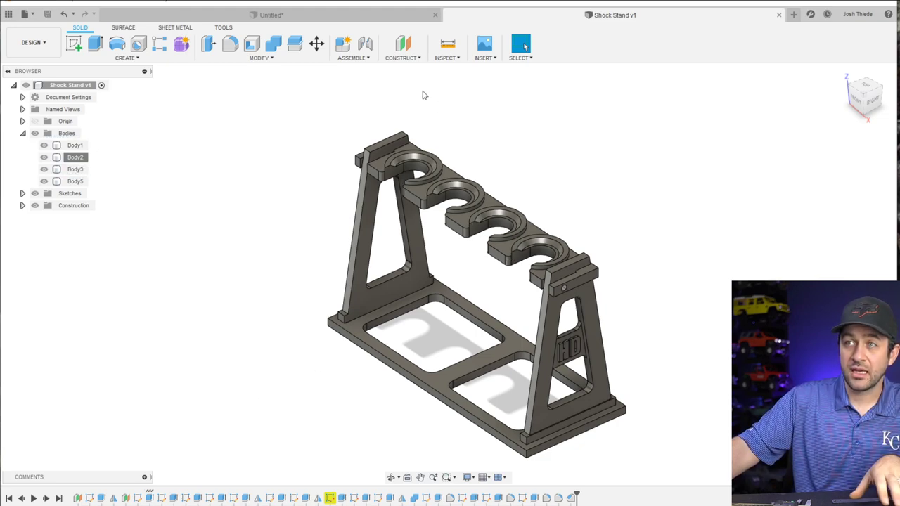
click(316, 43)
click(470, 235)
click(459, 221)
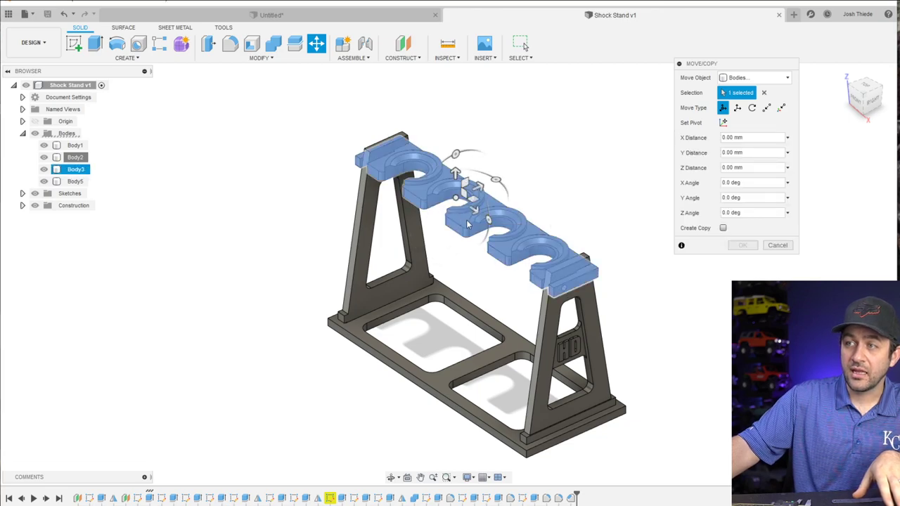
shift+middle_drag(459, 221, 404, 129)
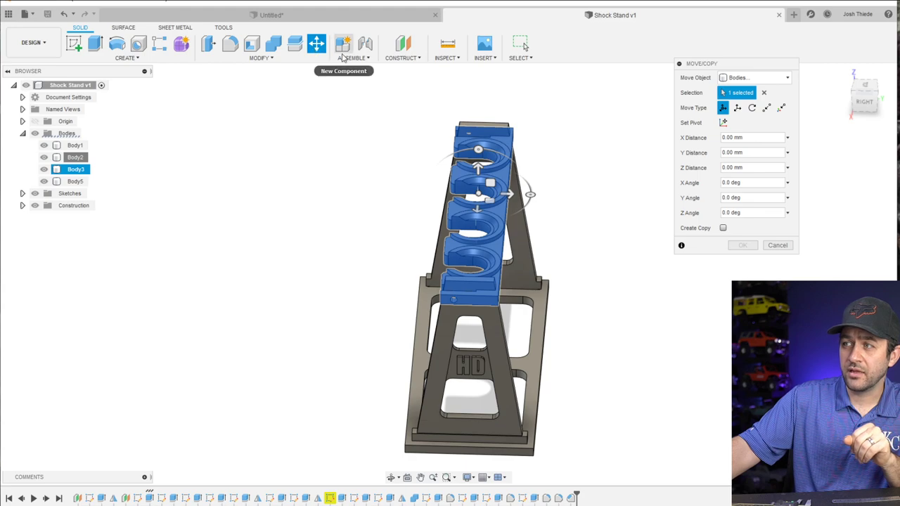
click(723, 228)
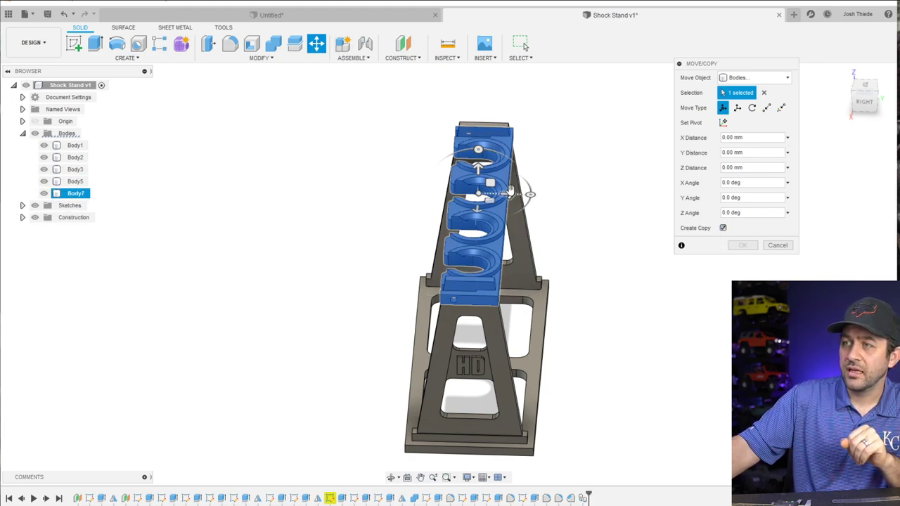
drag(508, 191, 619, 197)
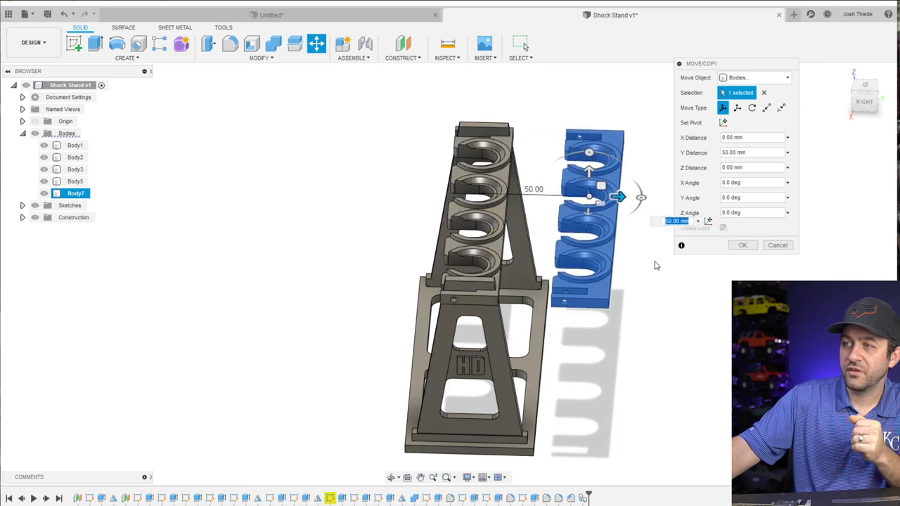
click(742, 246)
Start a sketch on the flat top face of the copied ring holder, between two of its rings
scroll(610, 207, up, 5)
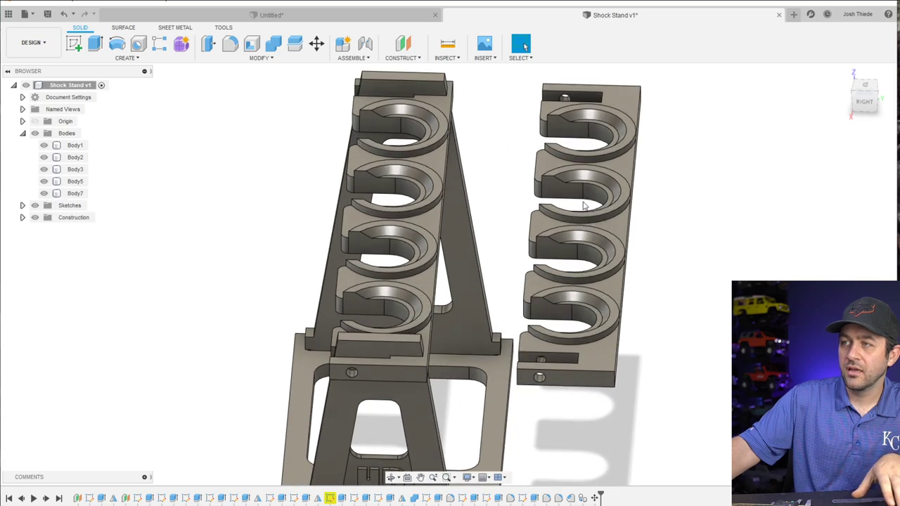
shift+middle_drag(610, 208, 609, 238)
click(74, 44)
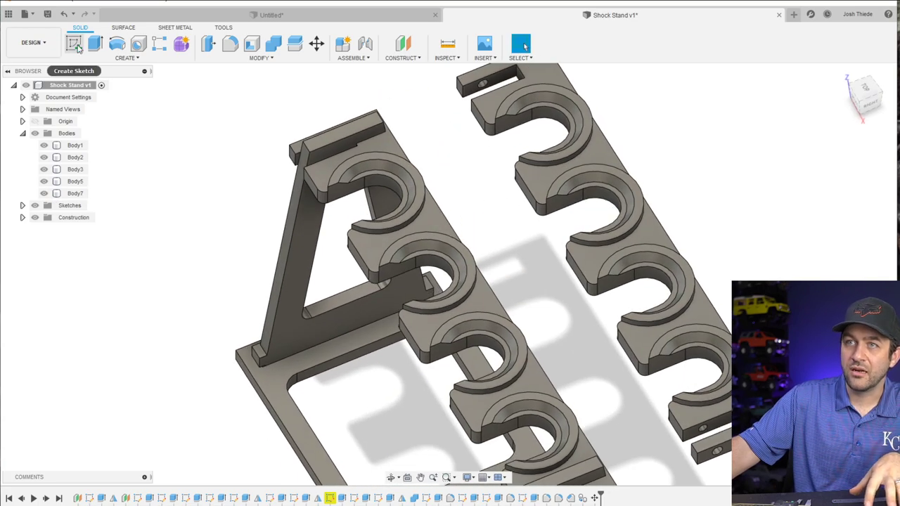
scroll(436, 143, up, 3)
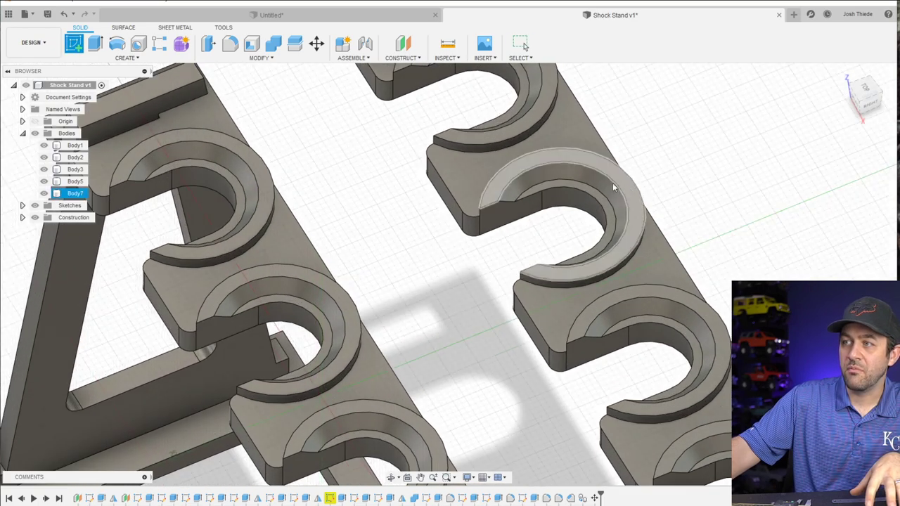
click(539, 301)
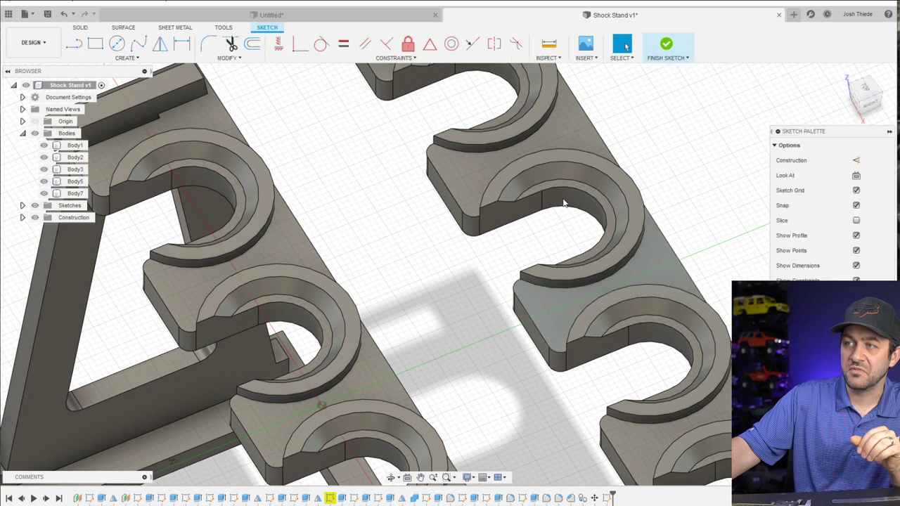
click(117, 43)
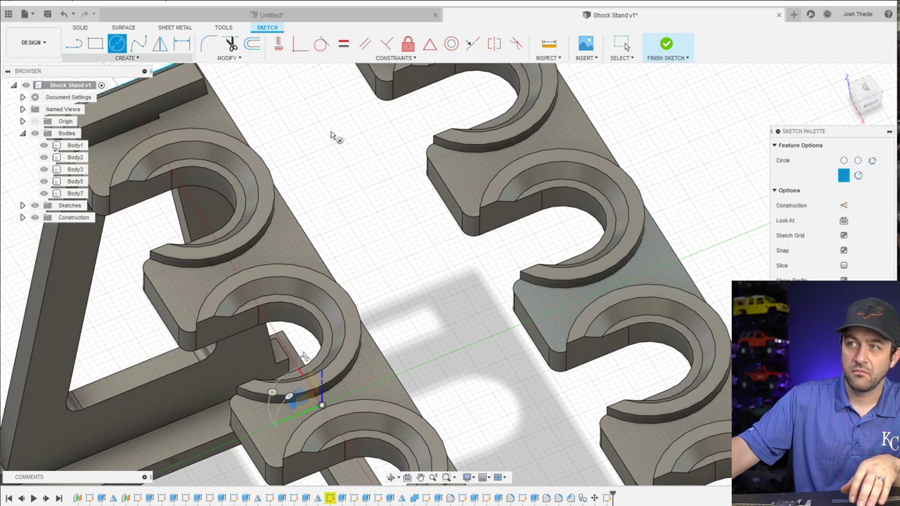
click(563, 223)
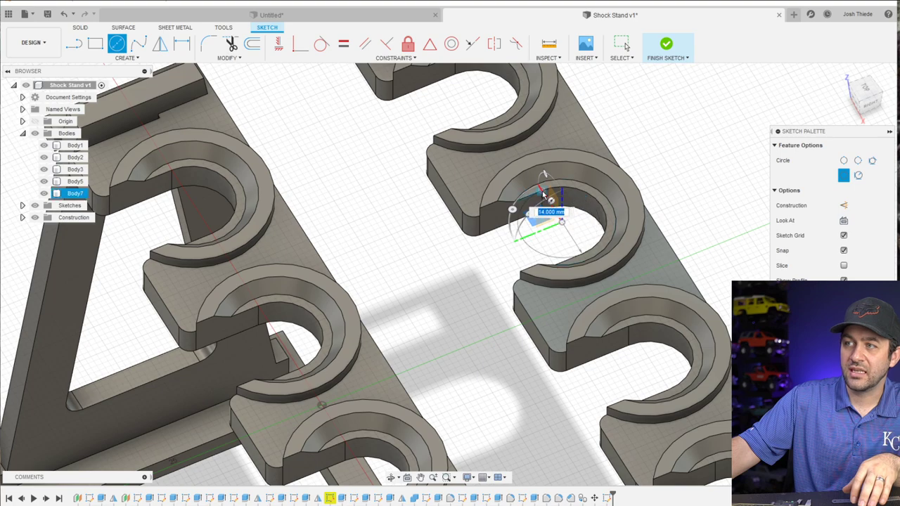
key(Escape)
scroll(526, 242, down, 4)
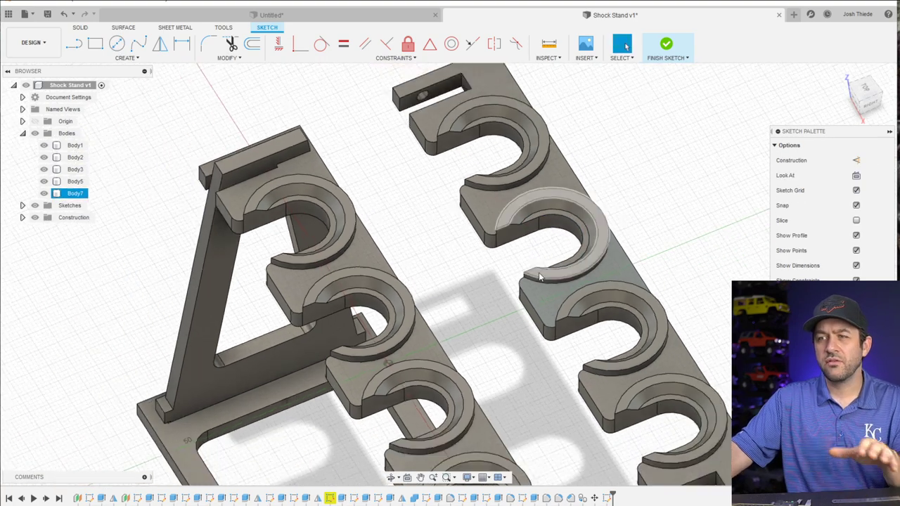
middle_drag(449, 286, 434, 231)
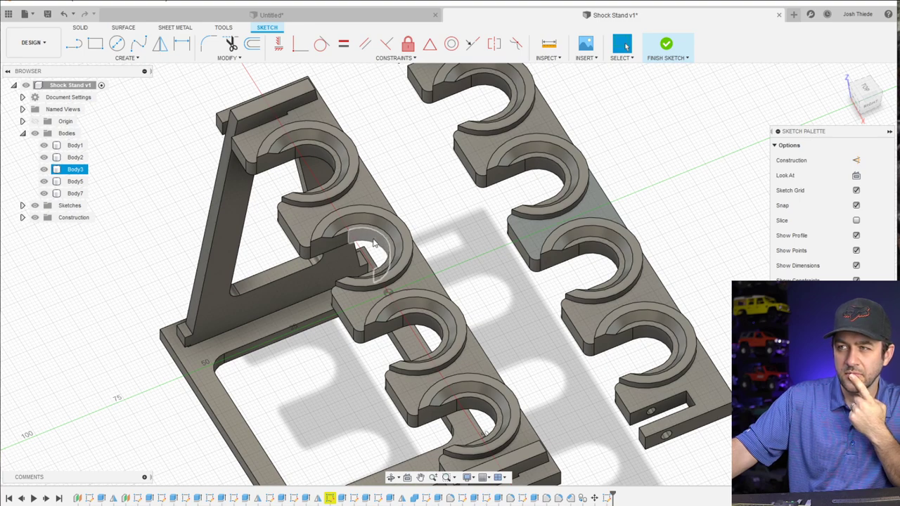
key(Escape)
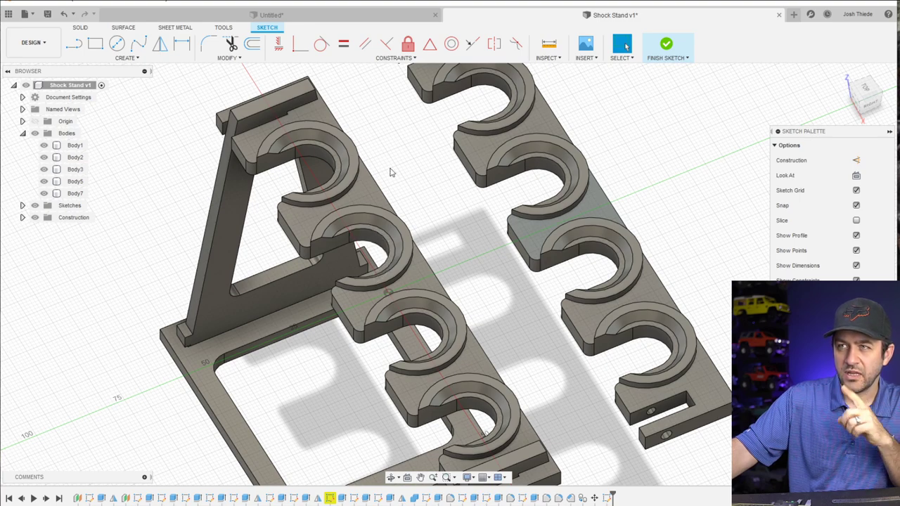
click(117, 44)
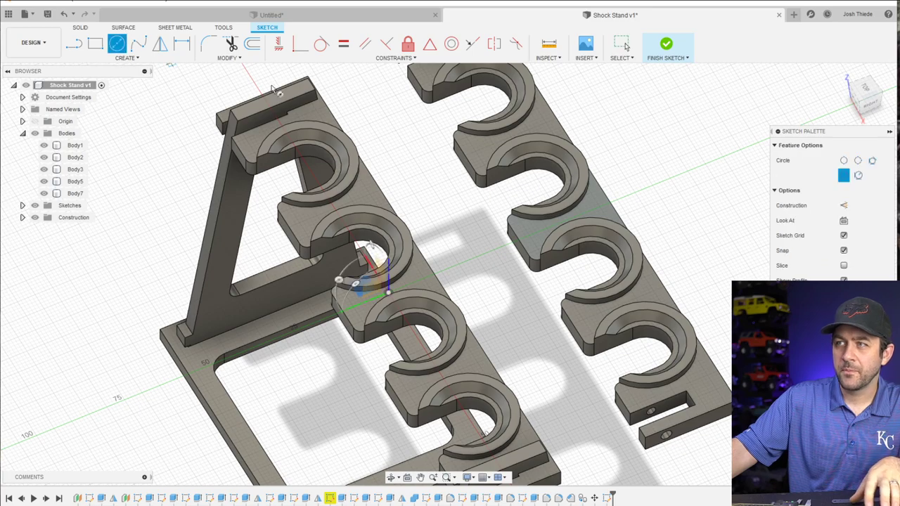
click(538, 185)
scroll(536, 183, up, 8)
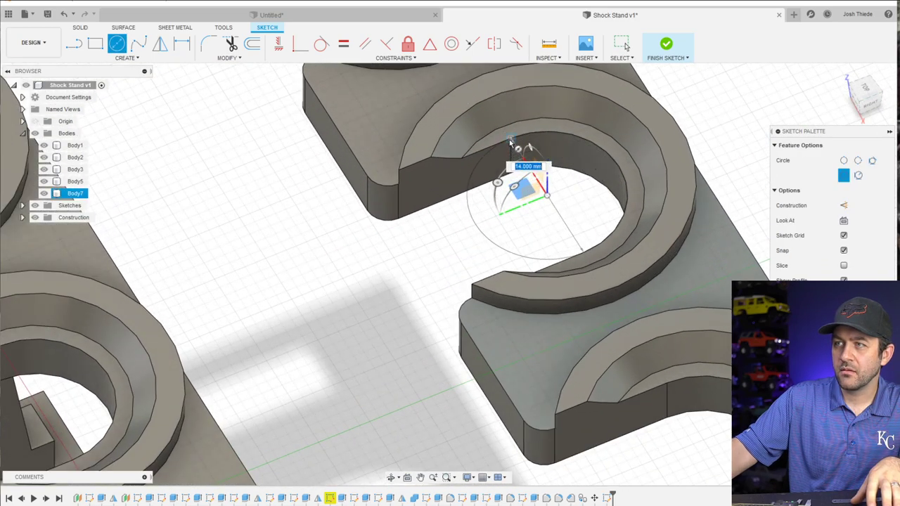
scroll(538, 214, down, 6)
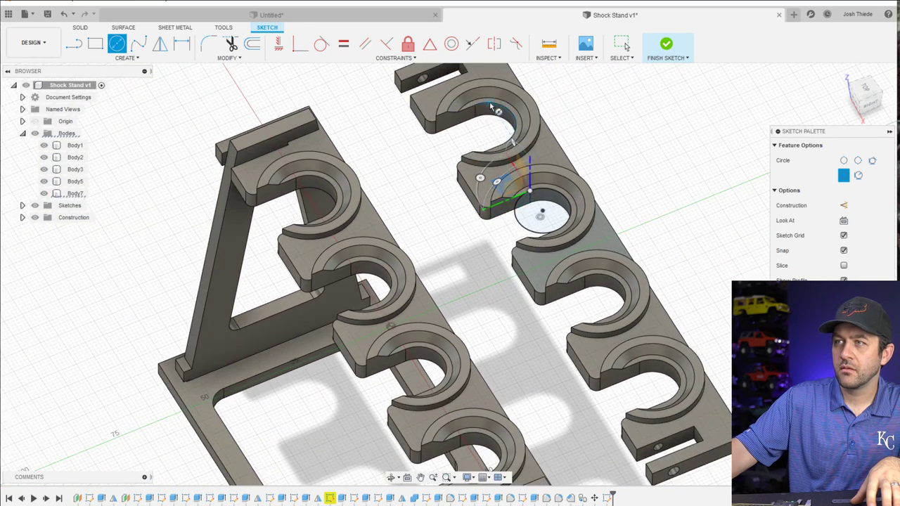
click(487, 126)
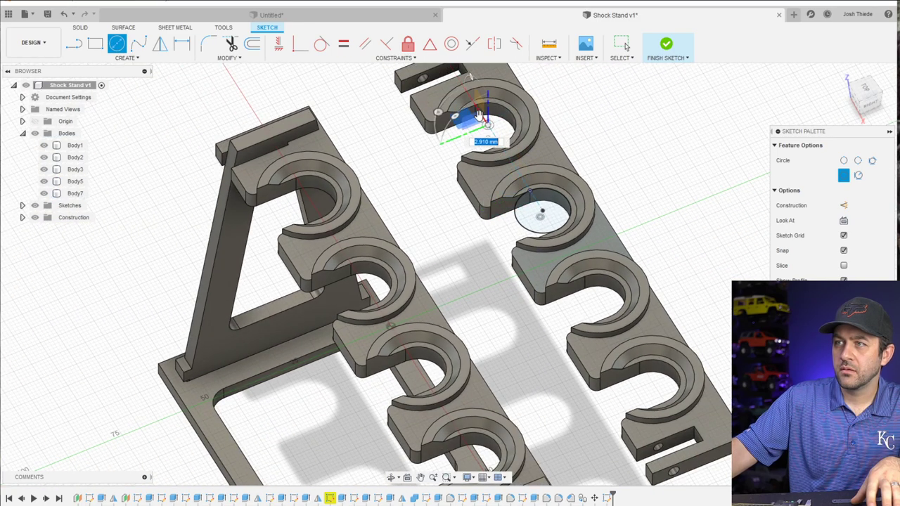
scroll(483, 105, up, 5)
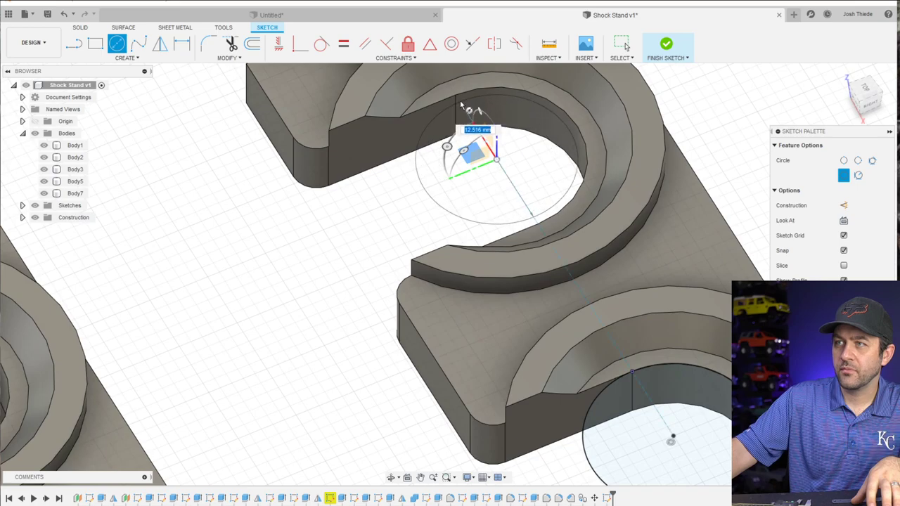
click(480, 107)
scroll(505, 171, down, 4)
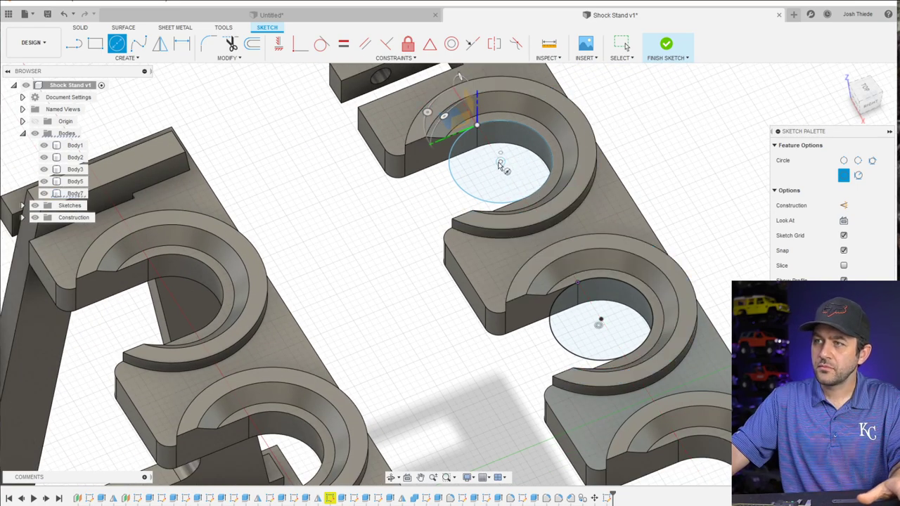
key(Escape)
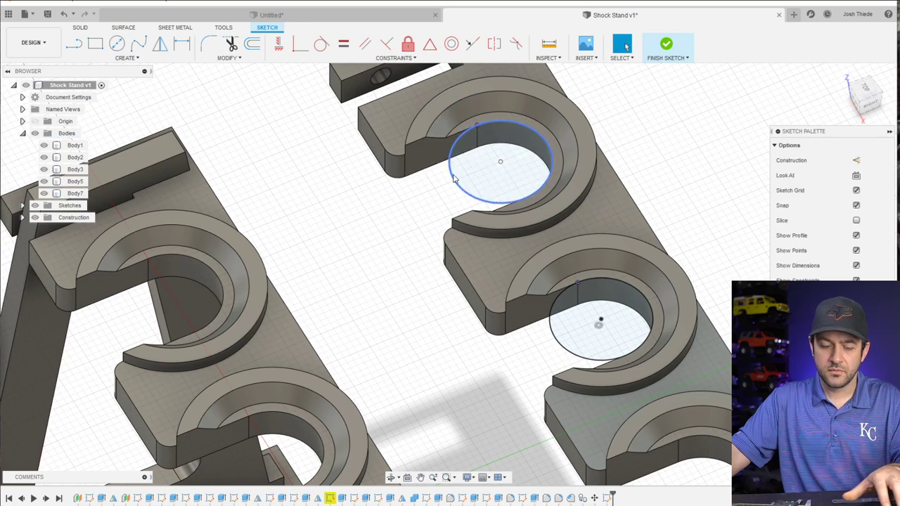
key(ctrl+z)
key(ctrl+z)
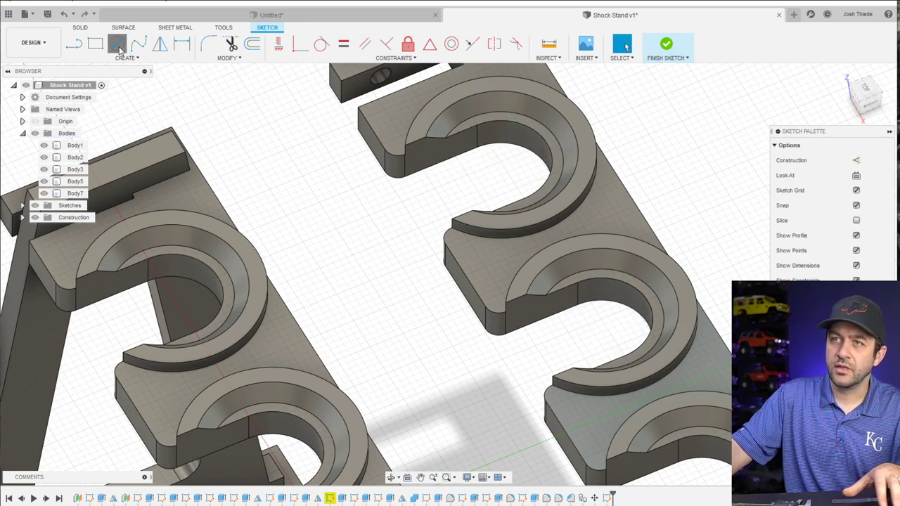
Draw a centre-diameter circle inside each of the first two ring openings of the copied holder and adjust the second circle
click(118, 45)
click(496, 162)
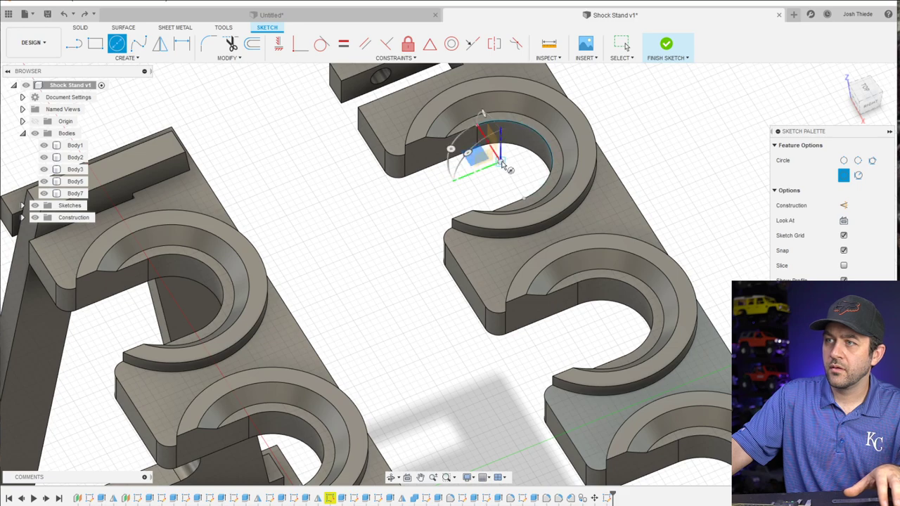
click(605, 313)
click(623, 351)
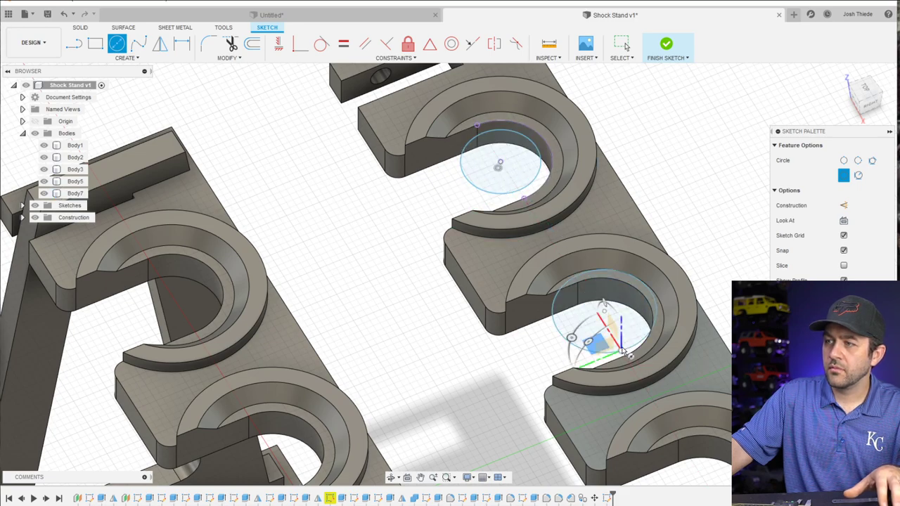
scroll(622, 350, down, 3)
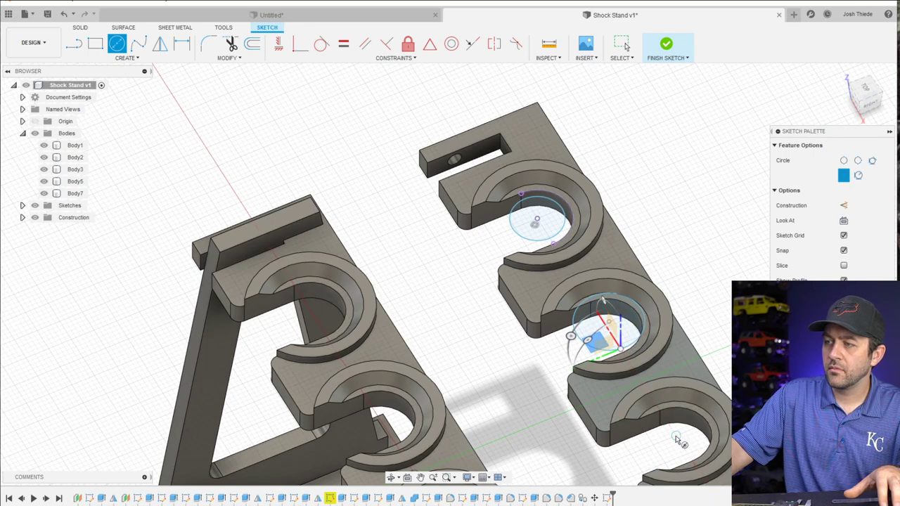
scroll(675, 441, up, 3)
key(Escape)
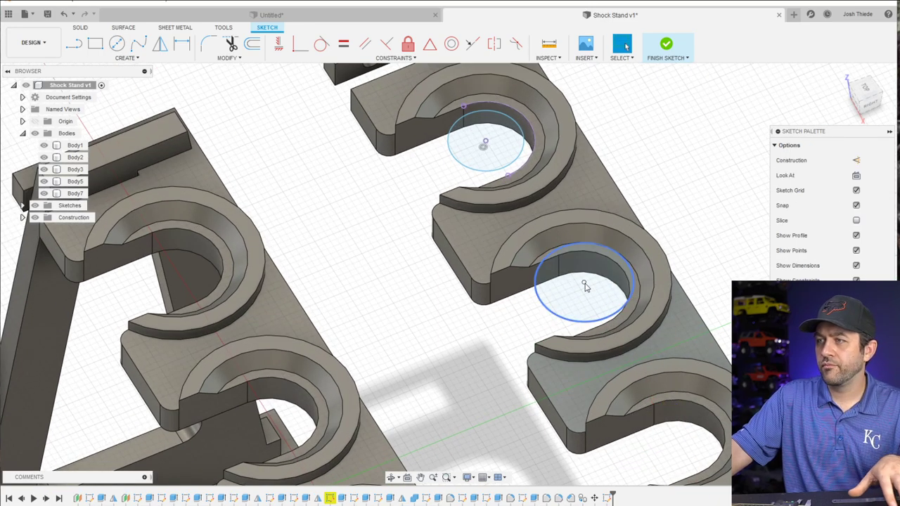
mouse_move(583, 285)
mouse_down()
mouse_move(616, 308)
mouse_move(581, 289)
mouse_up()
scroll(596, 296, down, 3)
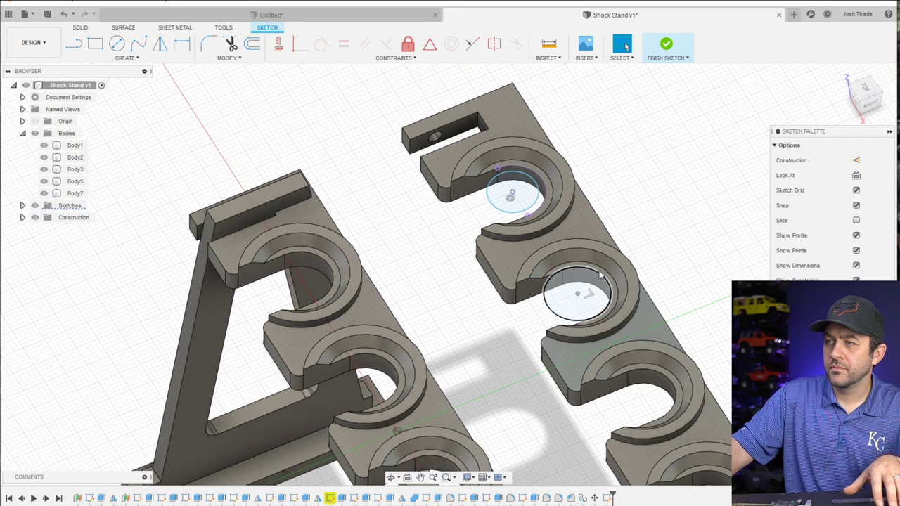
Make the circles in the first two ring openings equal in size with an Equal constraint
scroll(597, 274, up, 3)
click(533, 321)
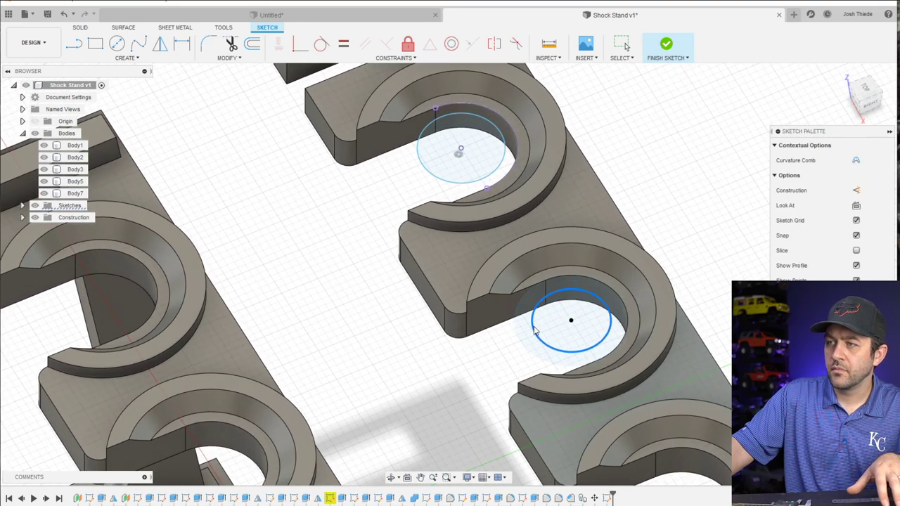
shift+click(485, 178)
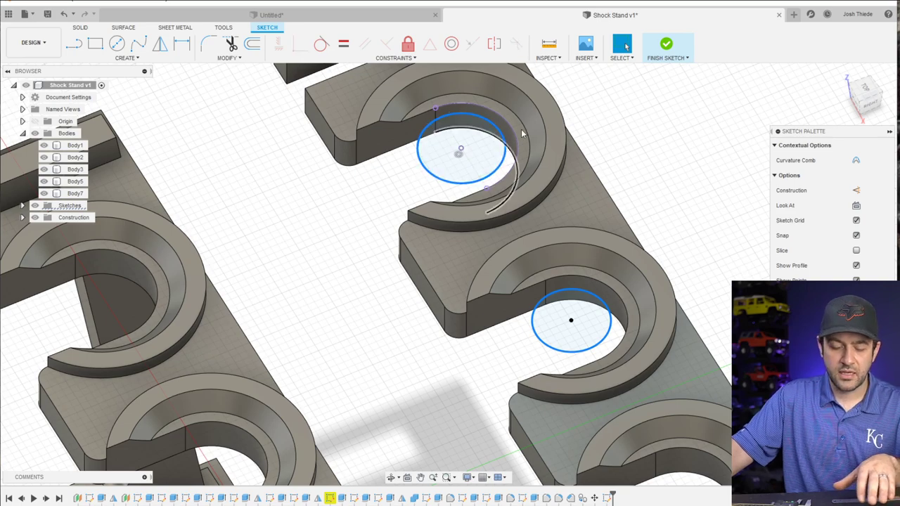
click(346, 45)
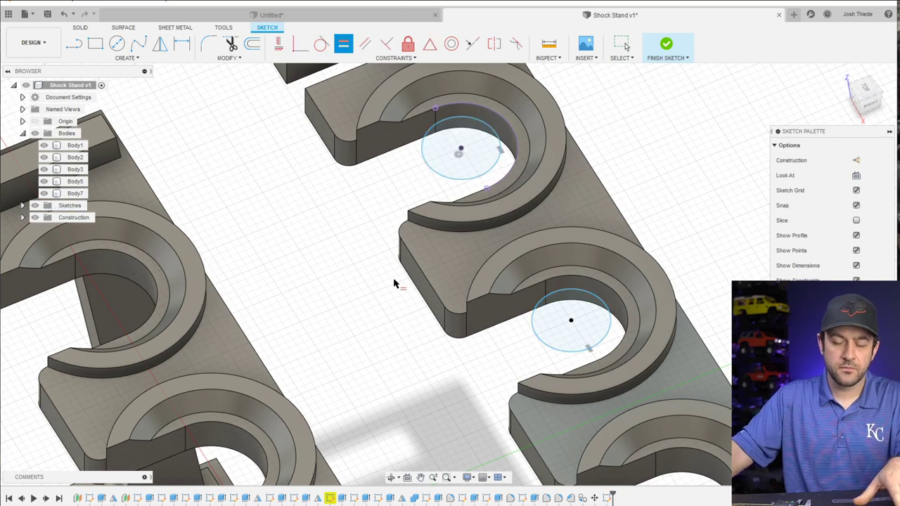
key(Escape)
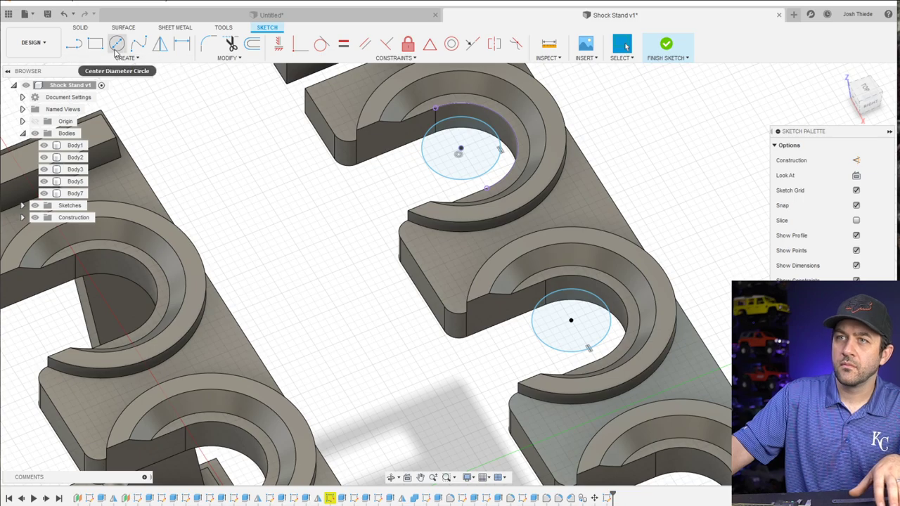
In top view, draw a rectangle across the copied holder from the first end slot's inner front corner to the rear edge near the opposite slot
mouse_move(434, 267)
shift+middle_down()
mouse_move(466, 303)
mouse_move(492, 309)
shift+middle_up()
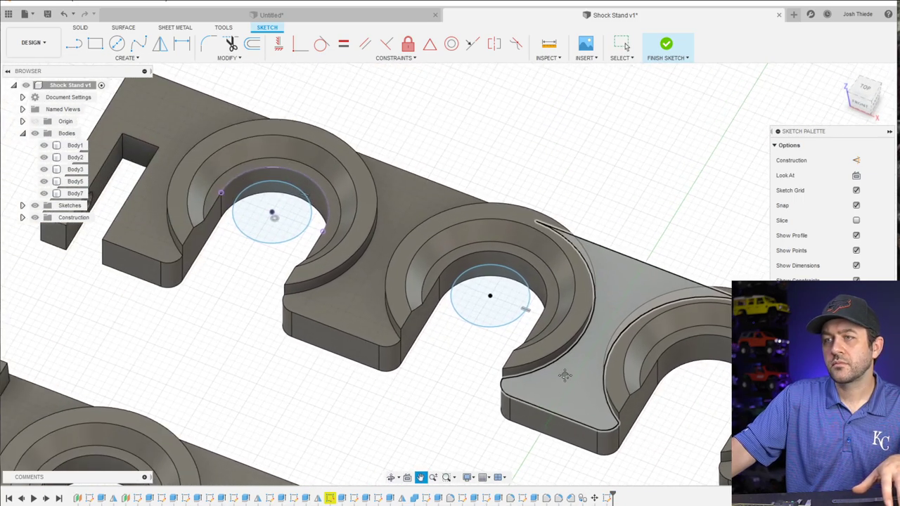
click(871, 92)
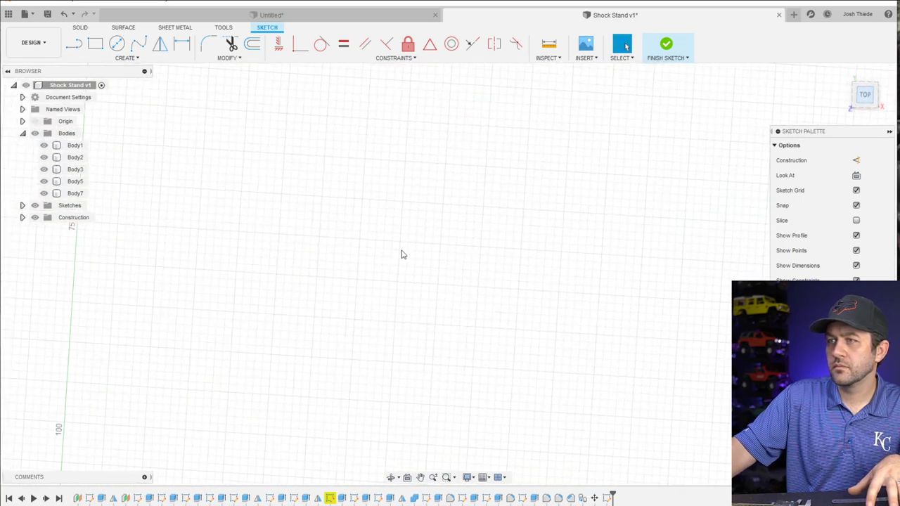
middle_drag(365, 125, 420, 328)
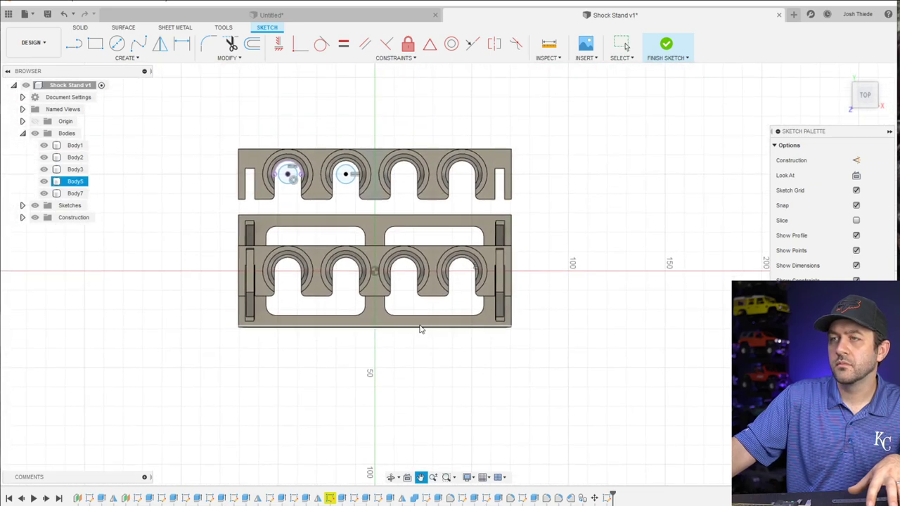
scroll(314, 141, up, 4)
click(95, 45)
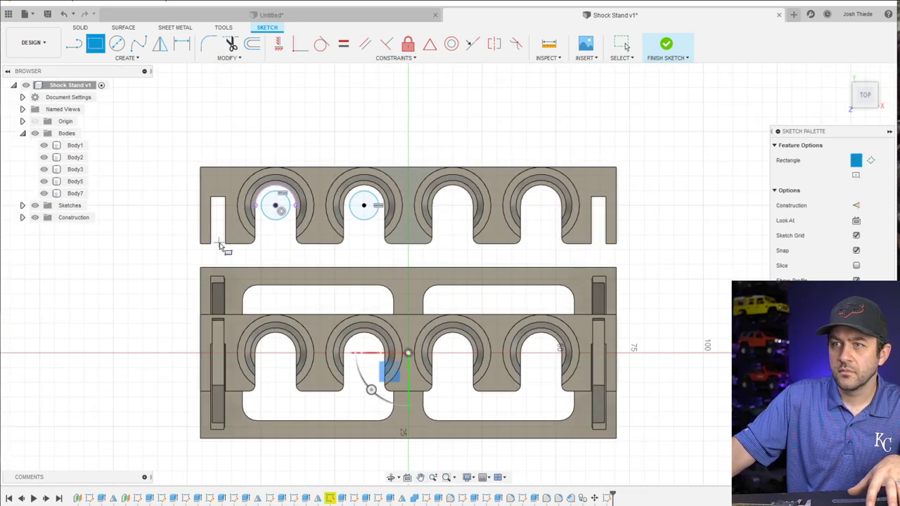
scroll(225, 244, up, 3)
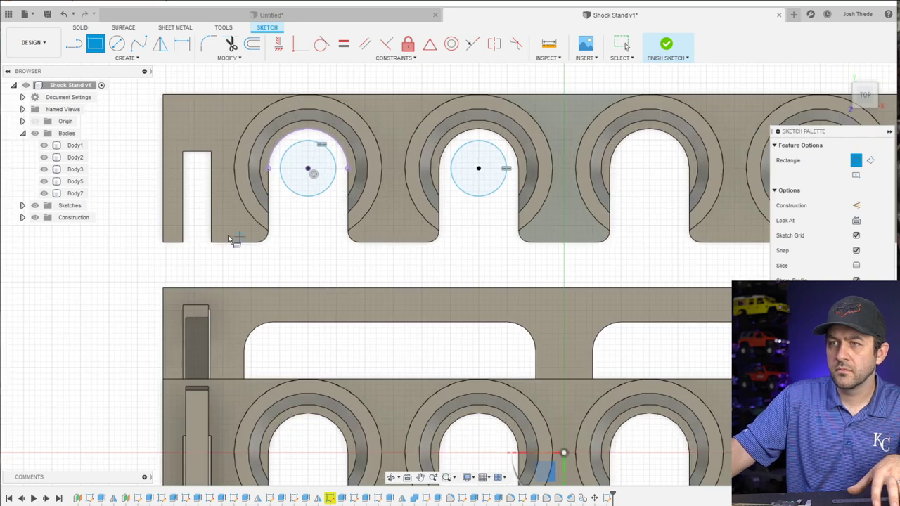
click(212, 243)
scroll(223, 245, down, 3)
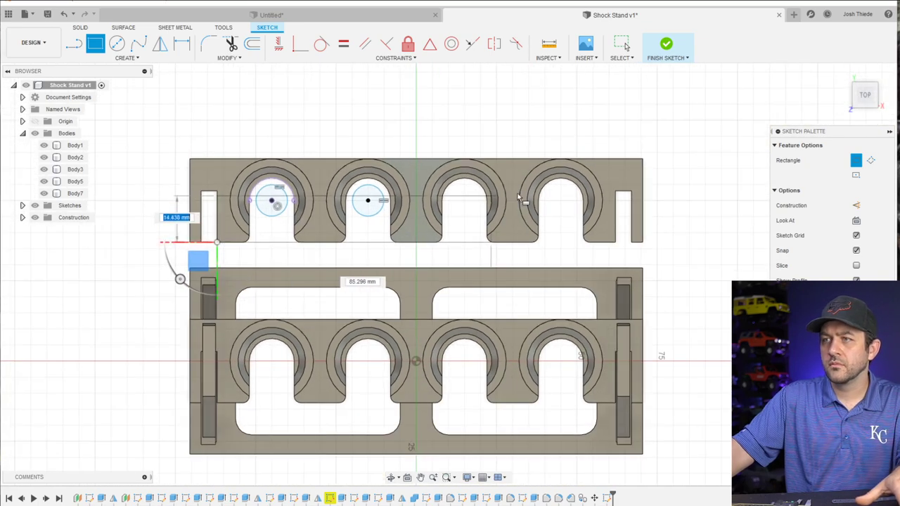
click(609, 159)
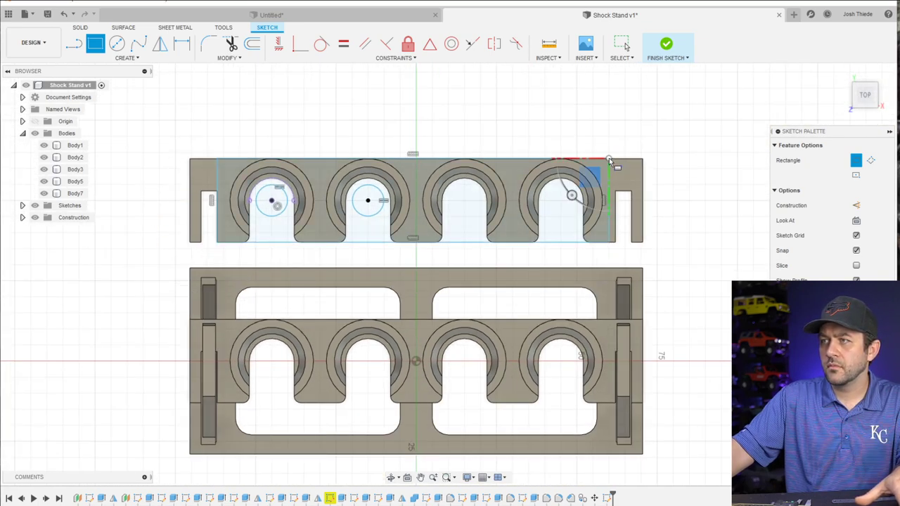
scroll(608, 160, down, 3)
scroll(532, 188, up, 4)
key(Escape)
Draw a rectangle from each circle's side at centre height to the holder's front edge, the first about 9 by 13 mm
scroll(247, 228, up, 3)
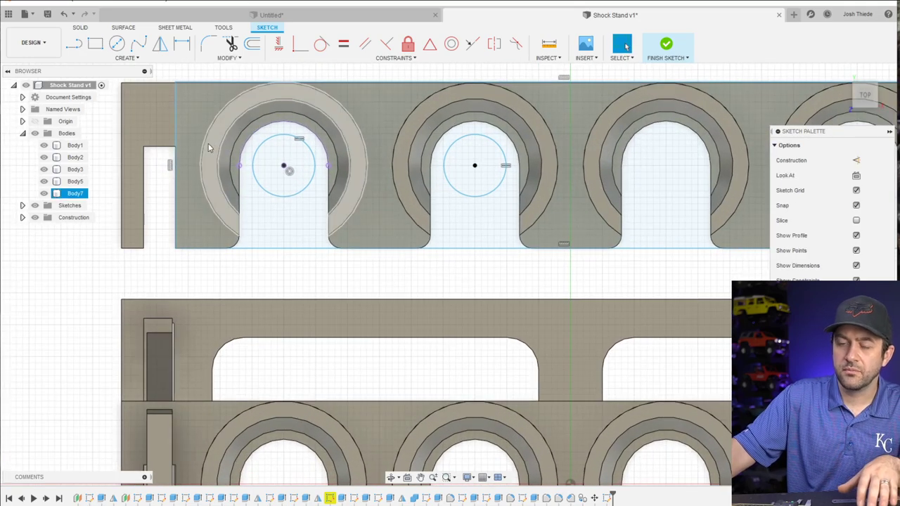
click(96, 44)
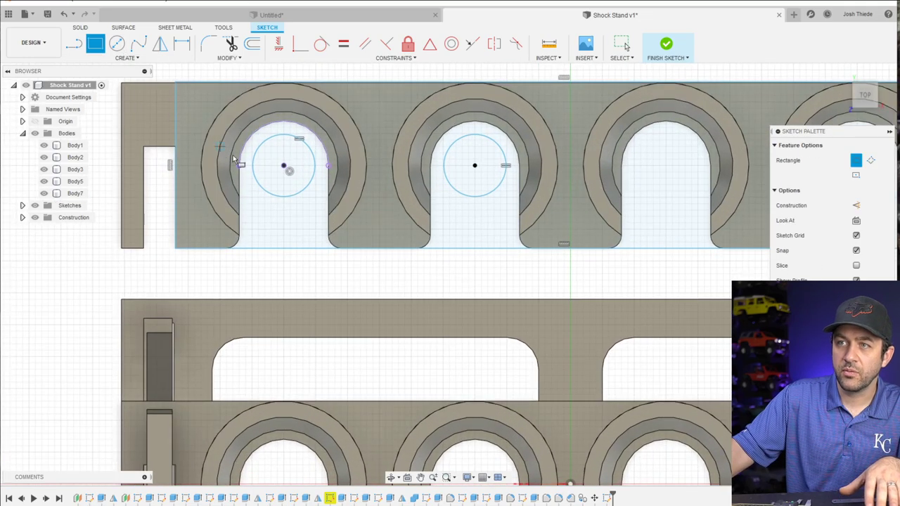
click(253, 166)
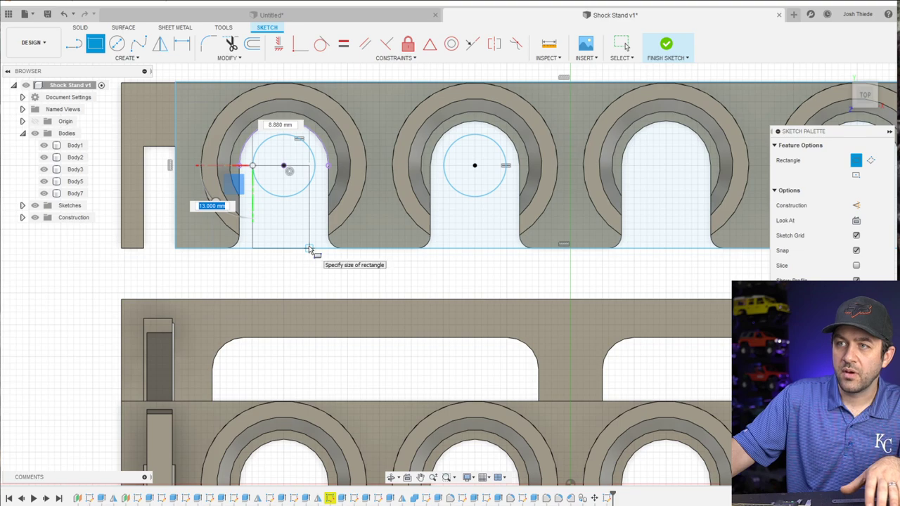
click(310, 250)
click(444, 166)
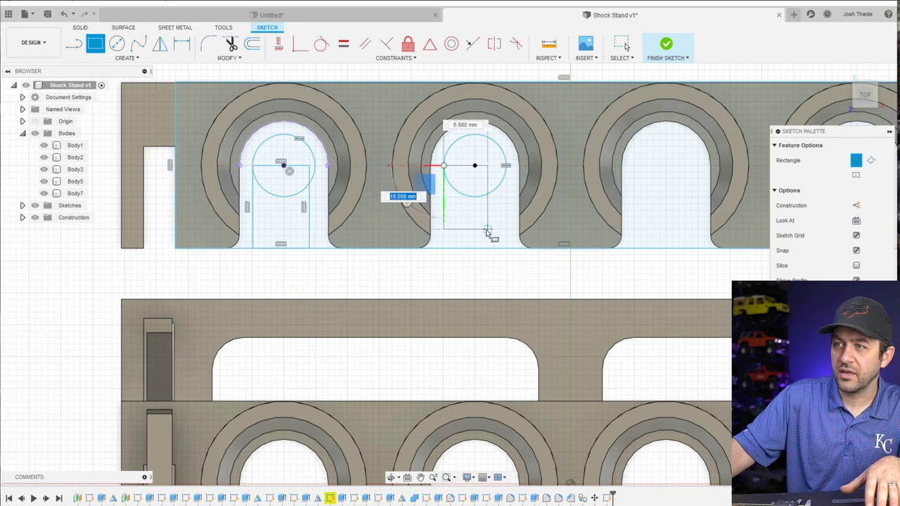
click(500, 248)
scroll(496, 246, down, 3)
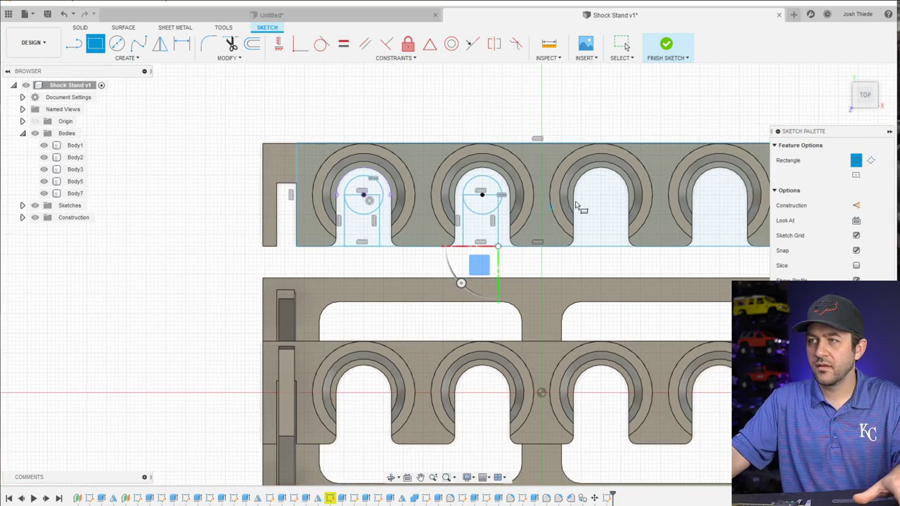
key(Escape)
scroll(442, 210, up, 3)
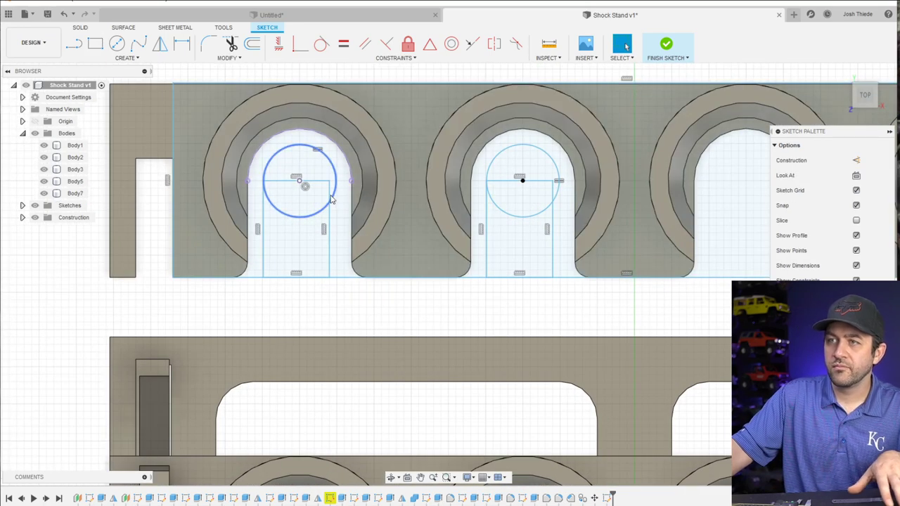
key(m)
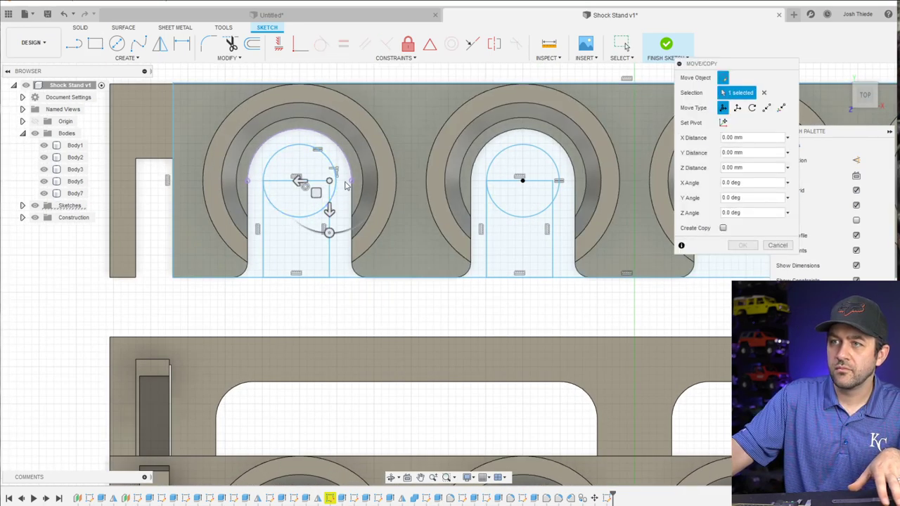
click(329, 257)
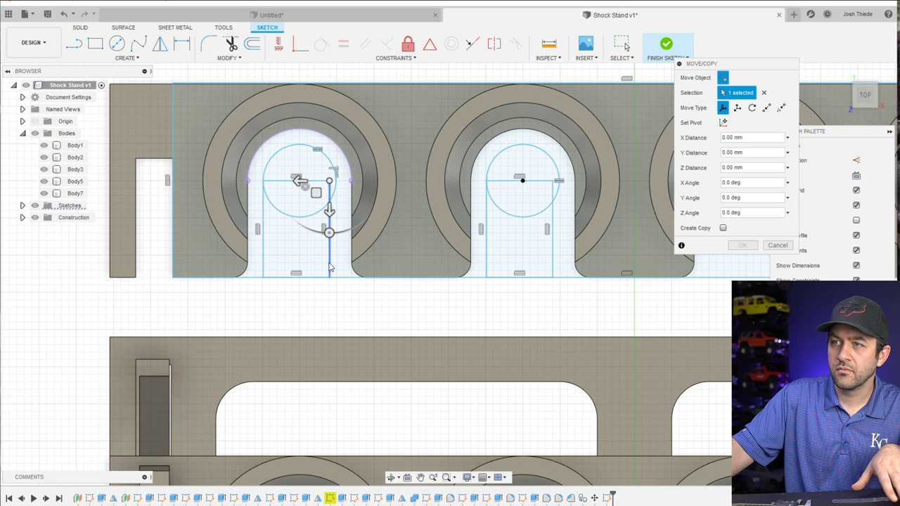
click(334, 196)
key(Escape)
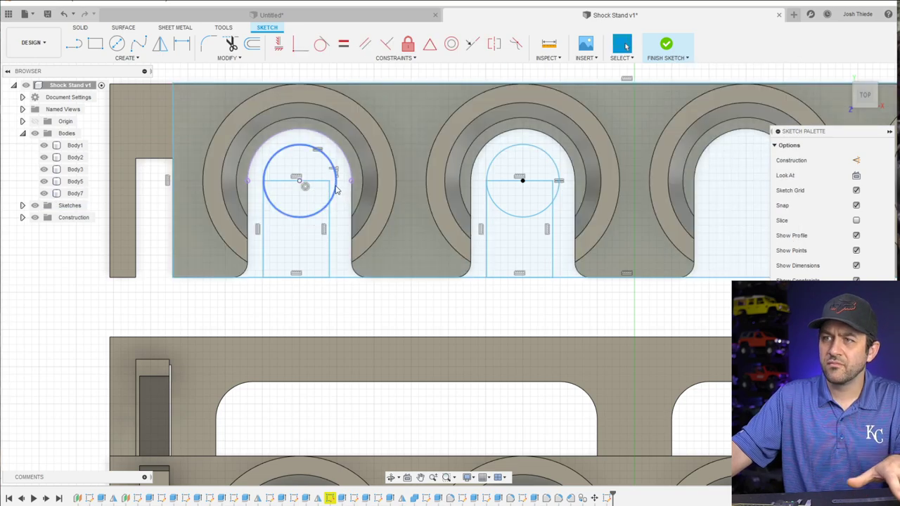
Constrain the right side of the first opening's rectangle to be tangent to its circle
click(333, 195)
click(329, 243)
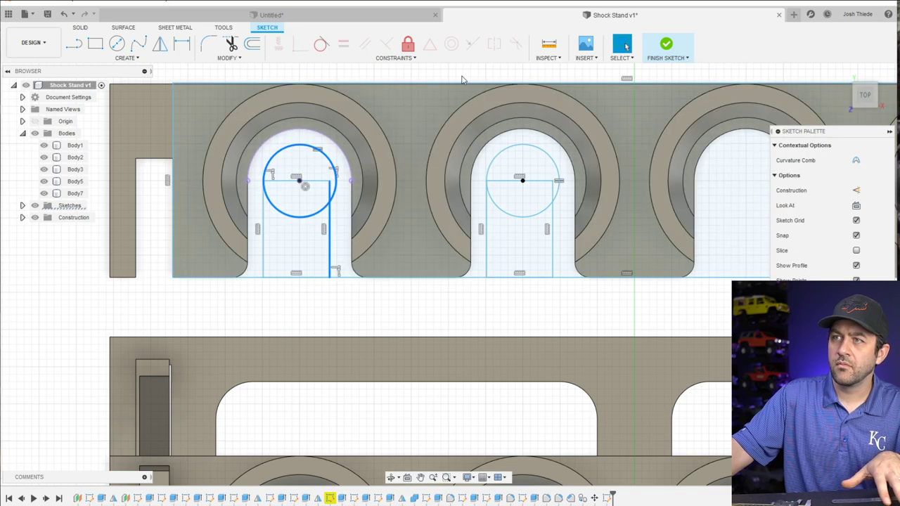
click(321, 46)
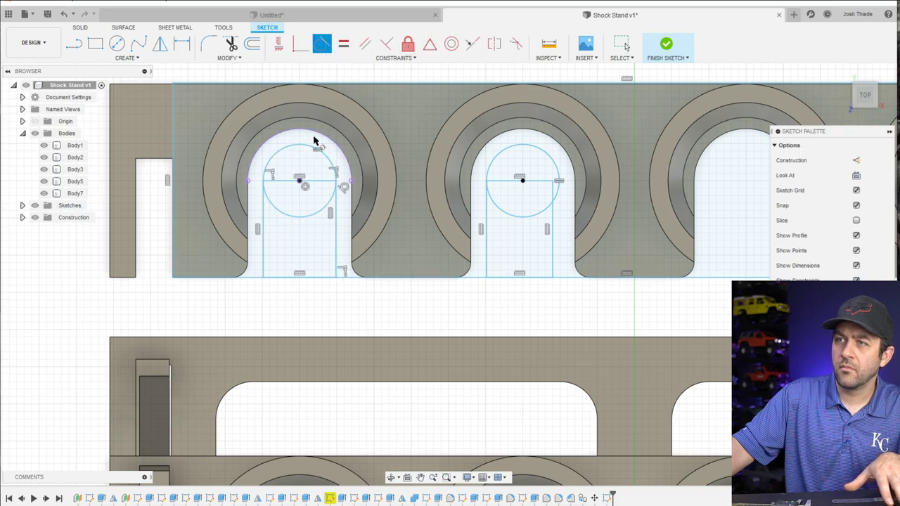
Constrain the right side of the second opening's rectangle to be tangent to its circle
click(553, 220)
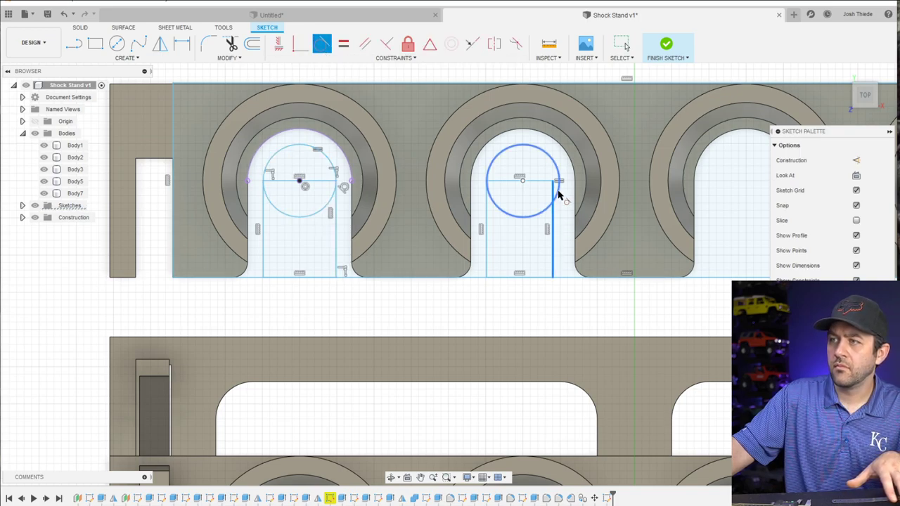
click(557, 195)
scroll(450, 245, down, 3)
scroll(566, 214, up, 2)
key(Escape)
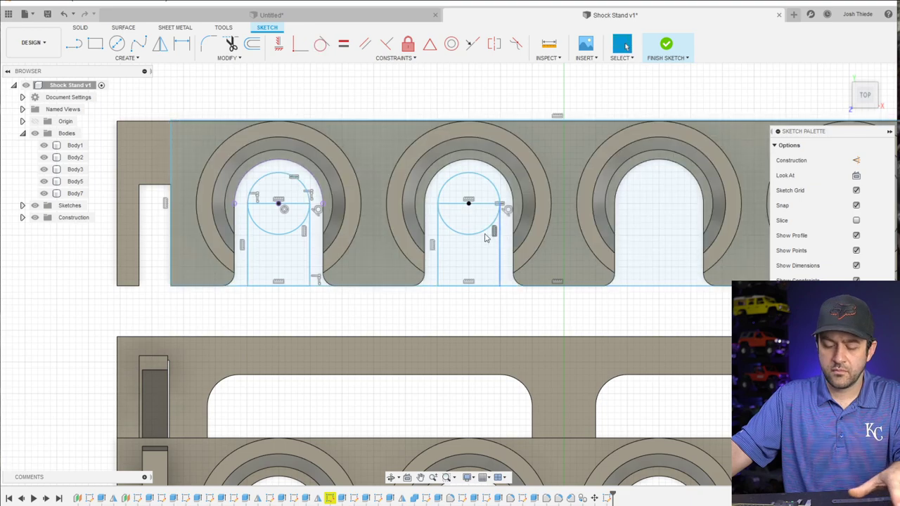
Draw a vertical construction line from the midpoint of the holder's rear edge to just beyond its front edge
key(l)
key(x)
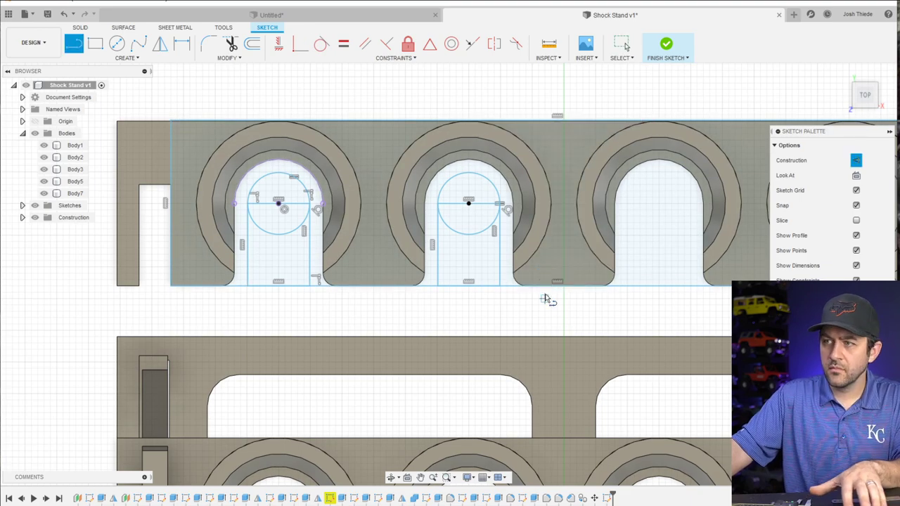
click(563, 121)
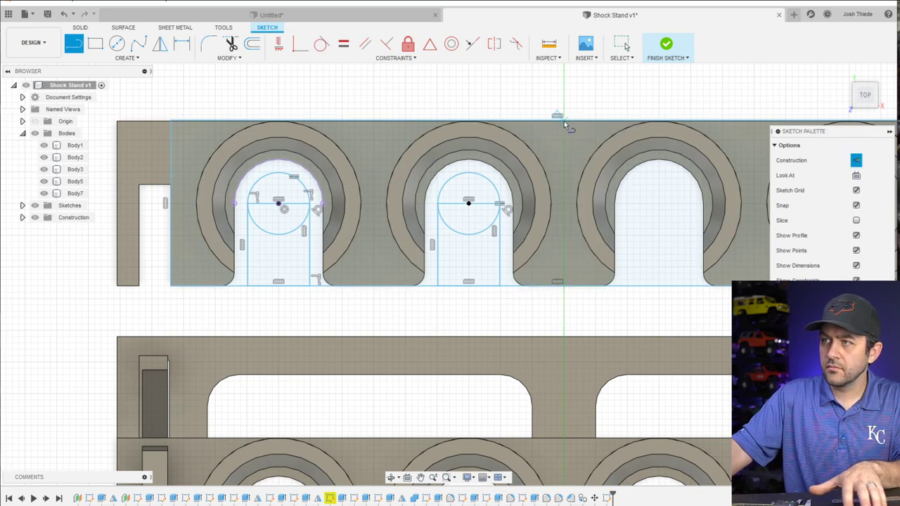
click(563, 318)
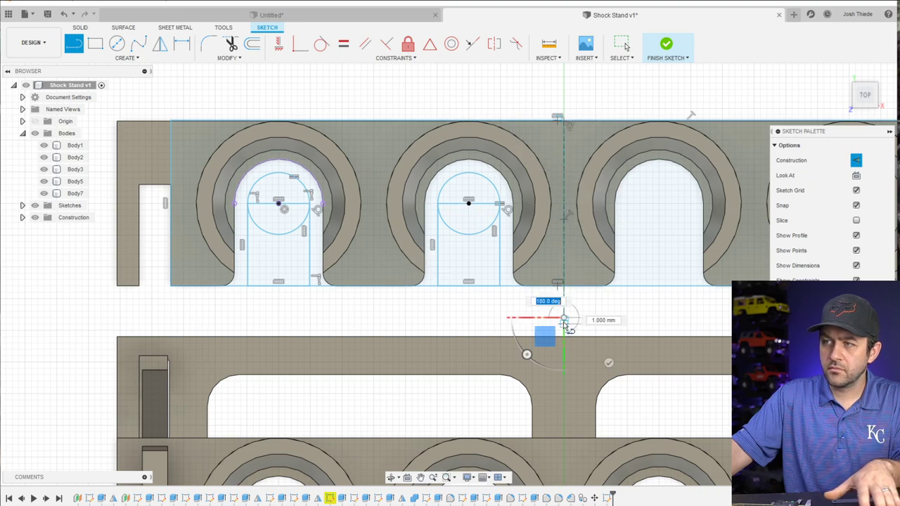
key(Escape)
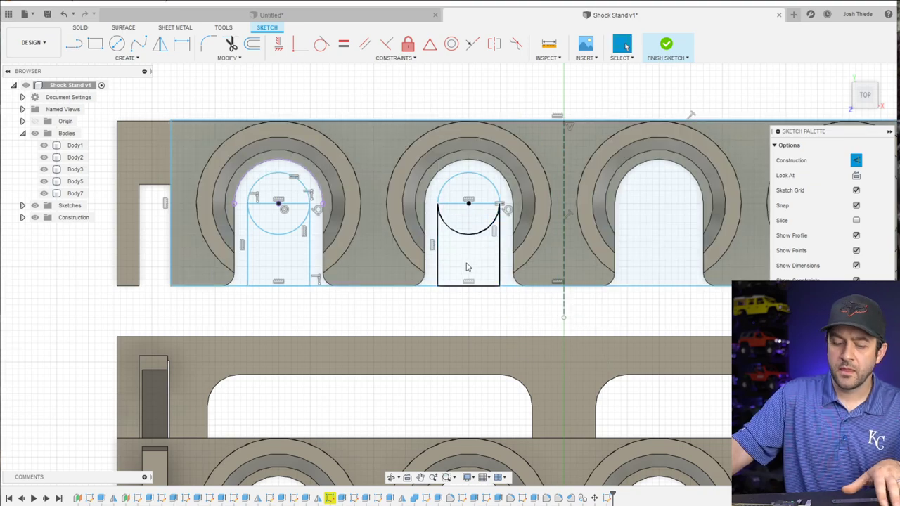
Dimension the gap between the second circle and the rounded edge of its ring opening as 1.5 mm
key(r)
click(467, 176)
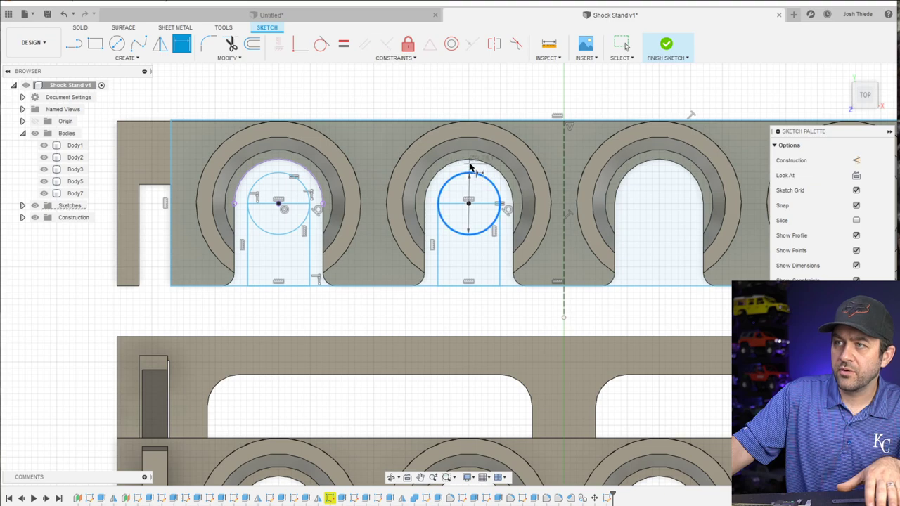
click(494, 92)
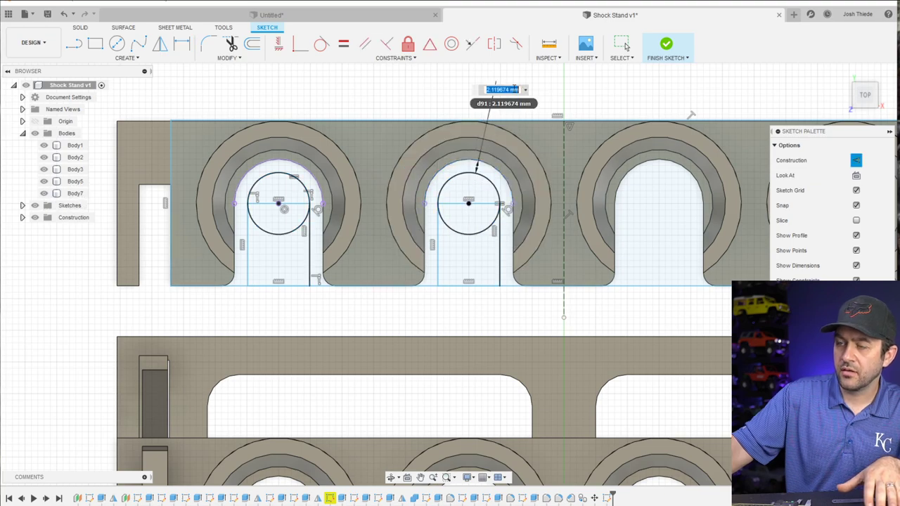
key(Return)
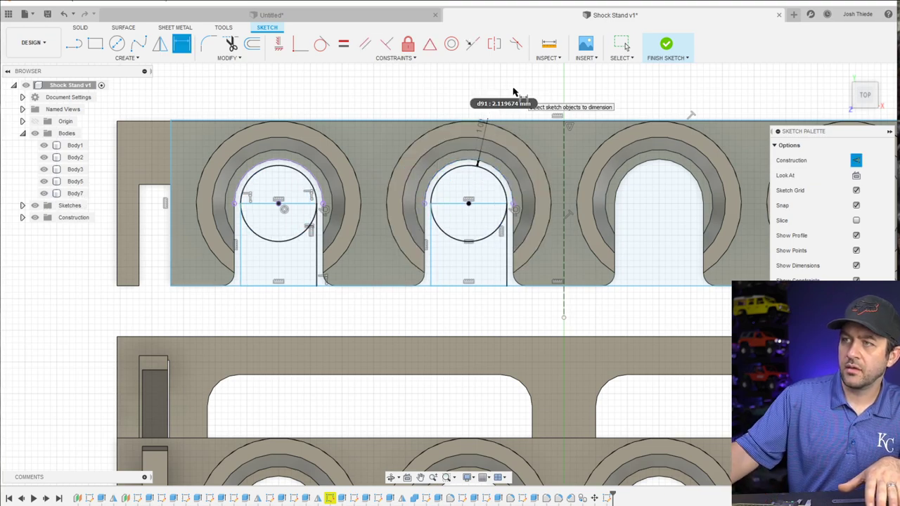
double_click(482, 133)
key(Return)
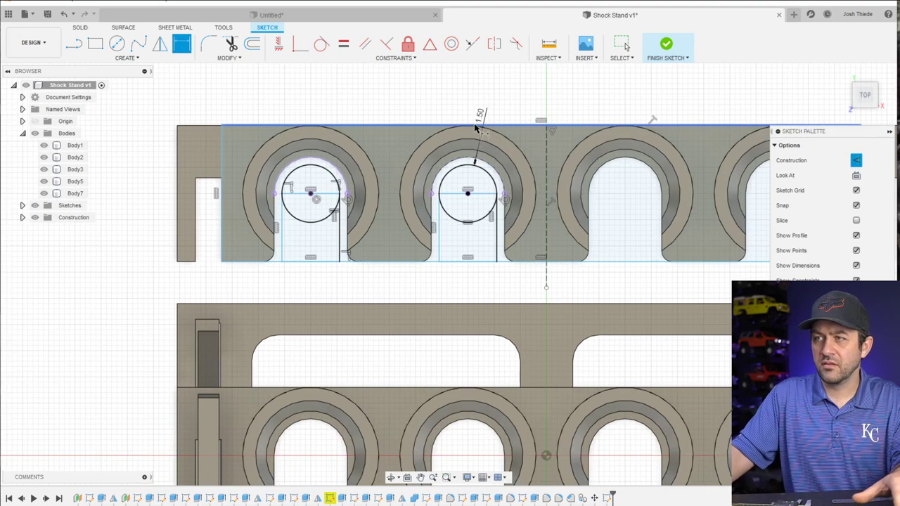
Set the gap between the second circle and its ring opening to 1 mm
scroll(483, 112, up, 1)
double_click(483, 113)
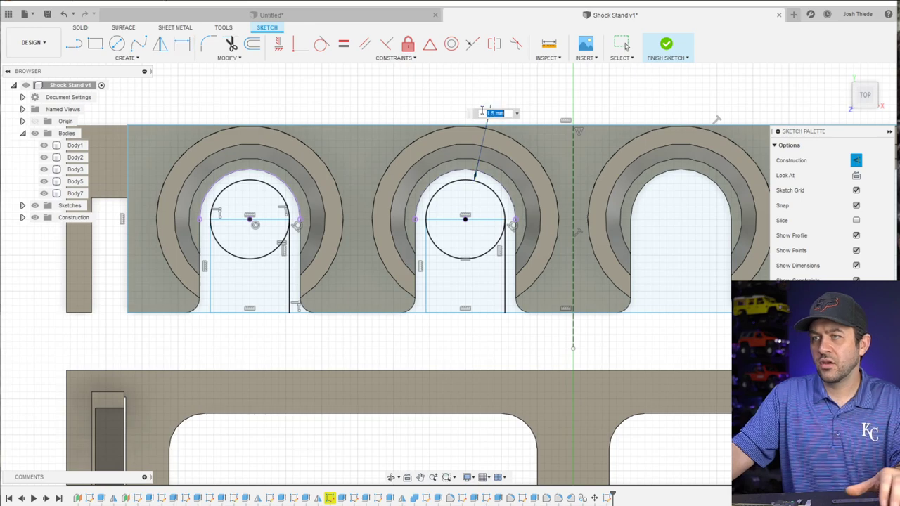
key(Return)
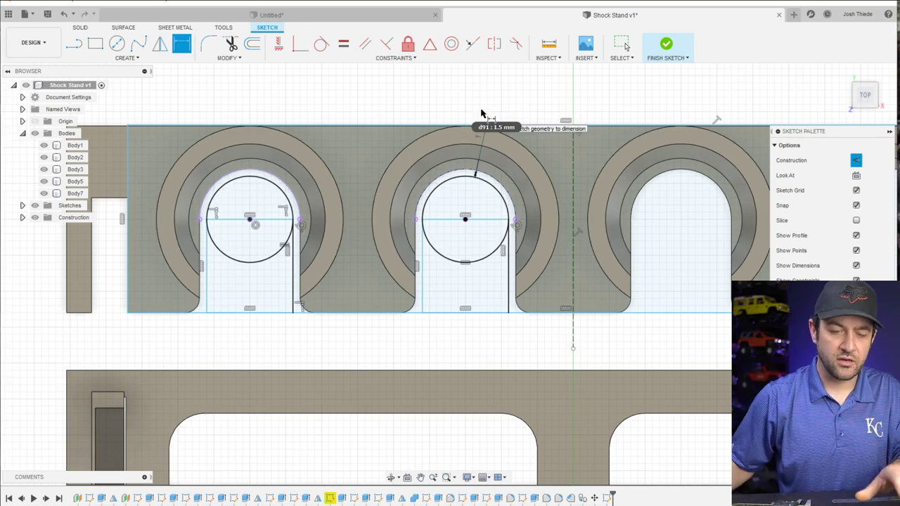
scroll(219, 161, up, 2)
scroll(424, 328, down, 3)
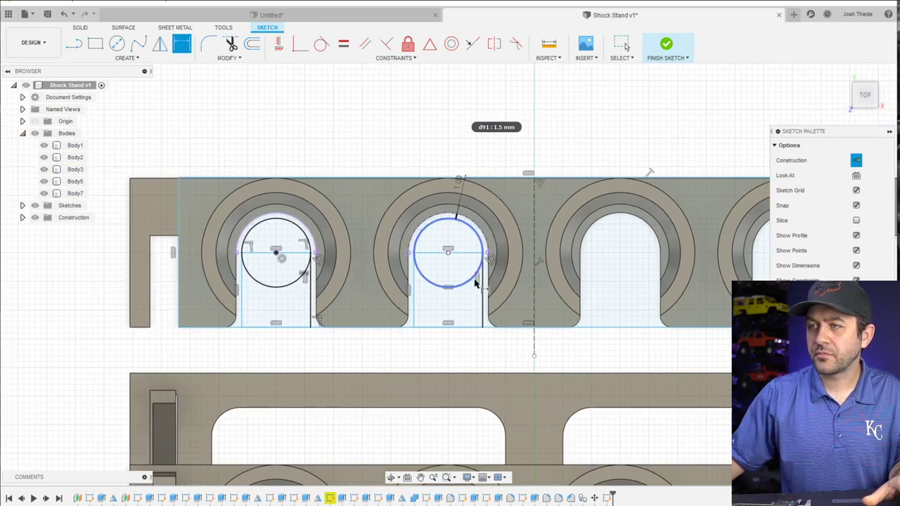
key(Escape)
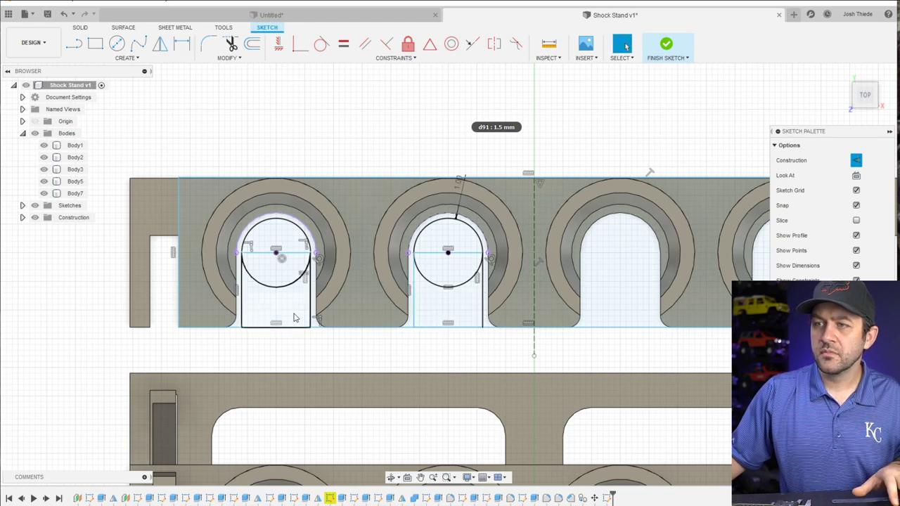
Mirror both circles and their slot side lines across the vertical construction line onto the other two openings, and finish the sketch
click(312, 302)
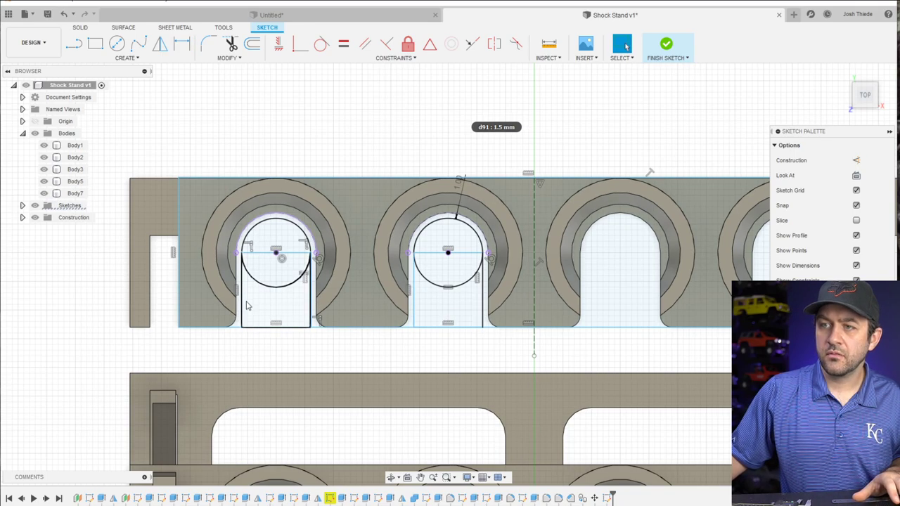
ctrl+click(243, 310)
ctrl+click(266, 287)
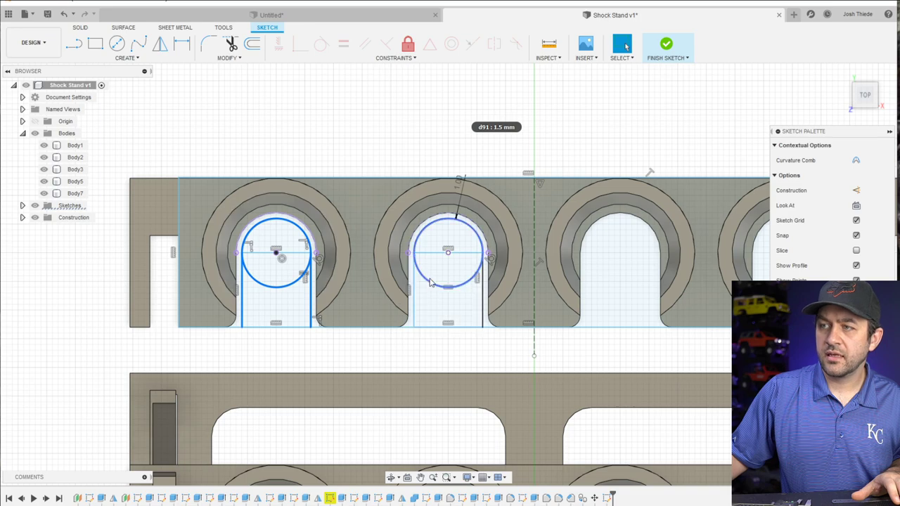
click(160, 45)
click(729, 93)
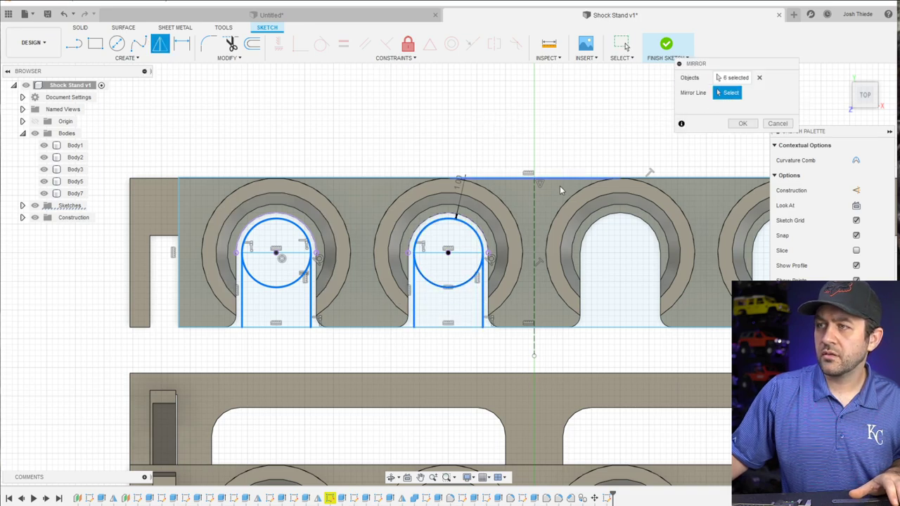
click(535, 205)
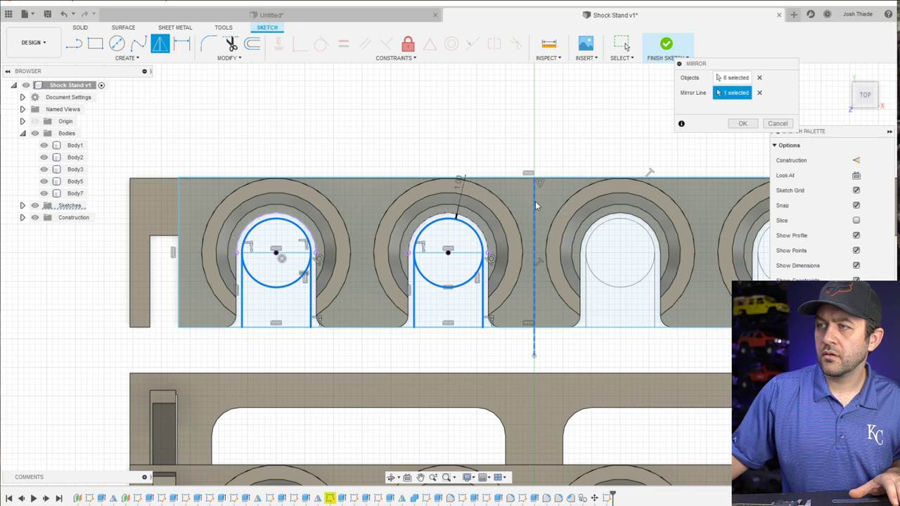
click(742, 123)
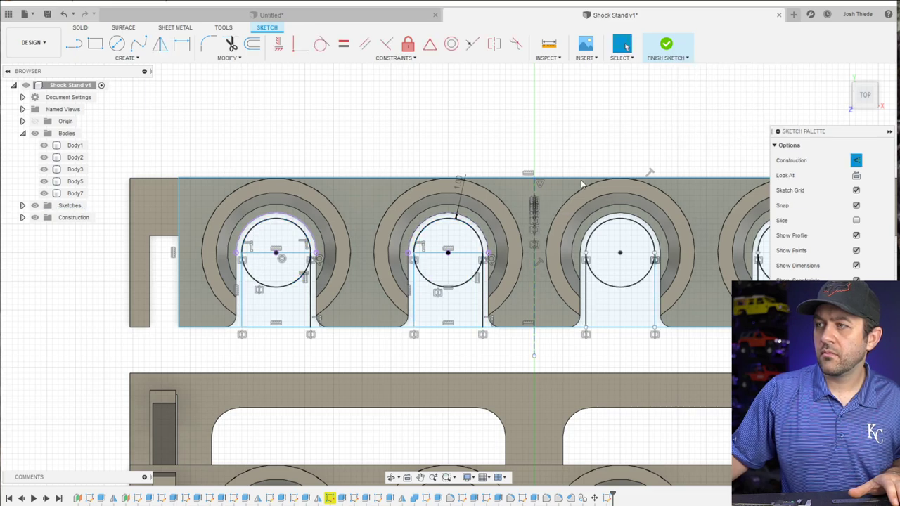
scroll(601, 69, down, 3)
click(665, 46)
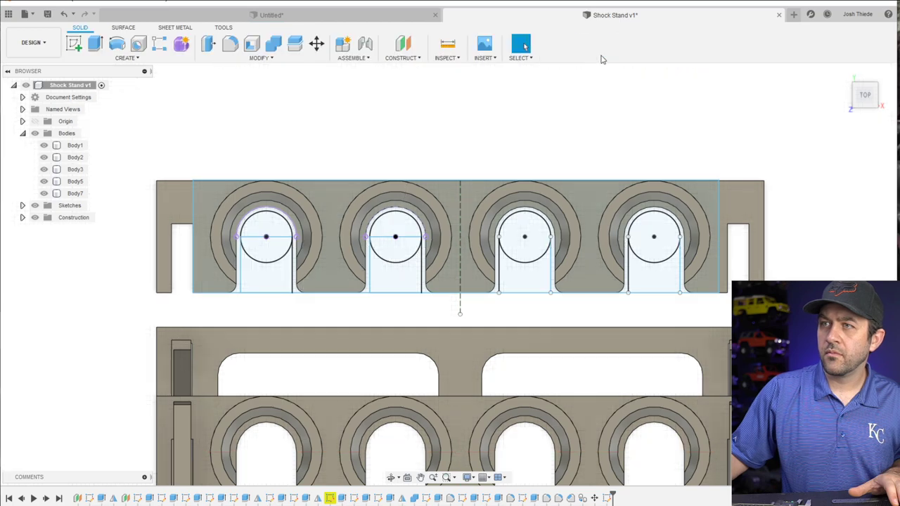
Extrude the holder profile surrounding the four smaller openings by -5 mm and join it to the copied holder
click(96, 43)
scroll(234, 203, up, 2)
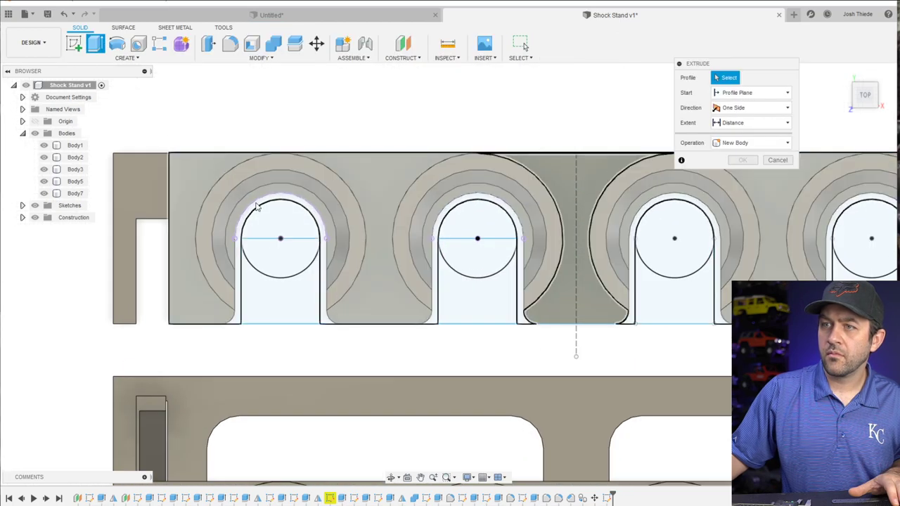
click(257, 210)
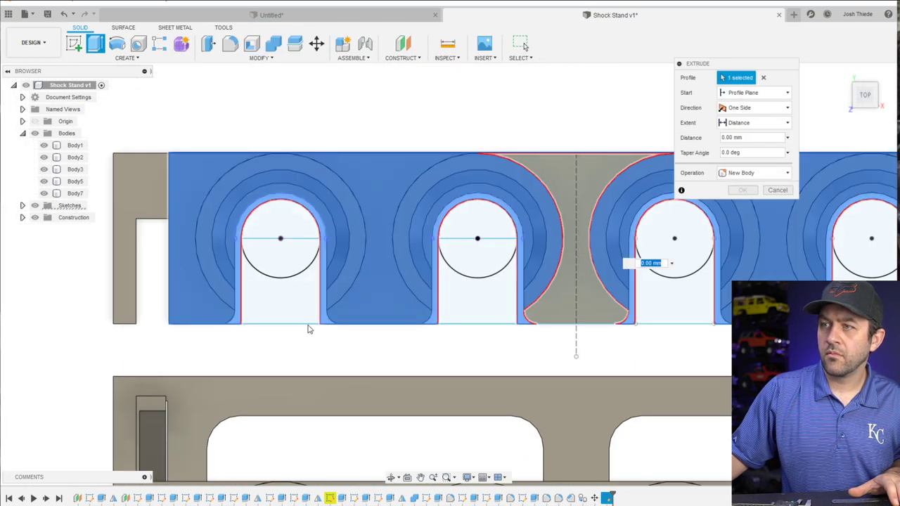
scroll(307, 327, down, 2)
scroll(530, 319, up, 1)
shift+middle_drag(530, 319, 455, 359)
scroll(478, 324, up, 5)
scroll(495, 329, down, 4)
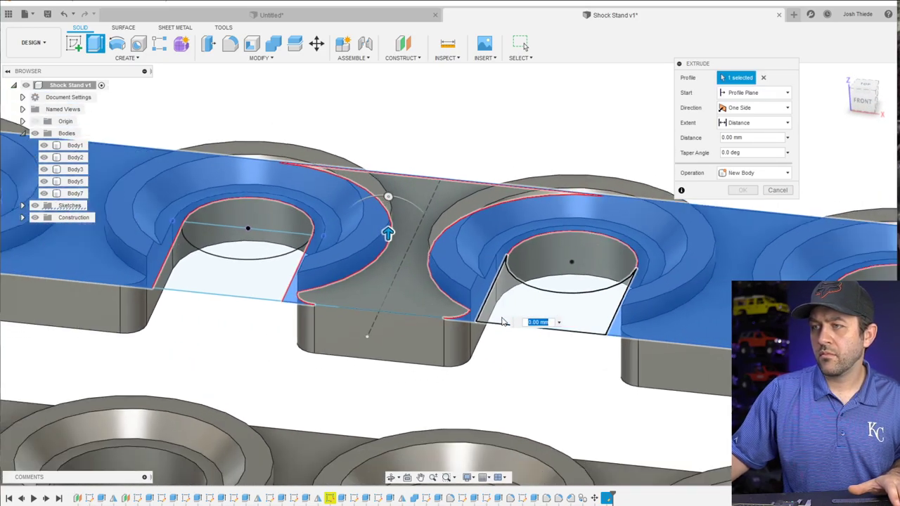
drag(394, 236, 389, 286)
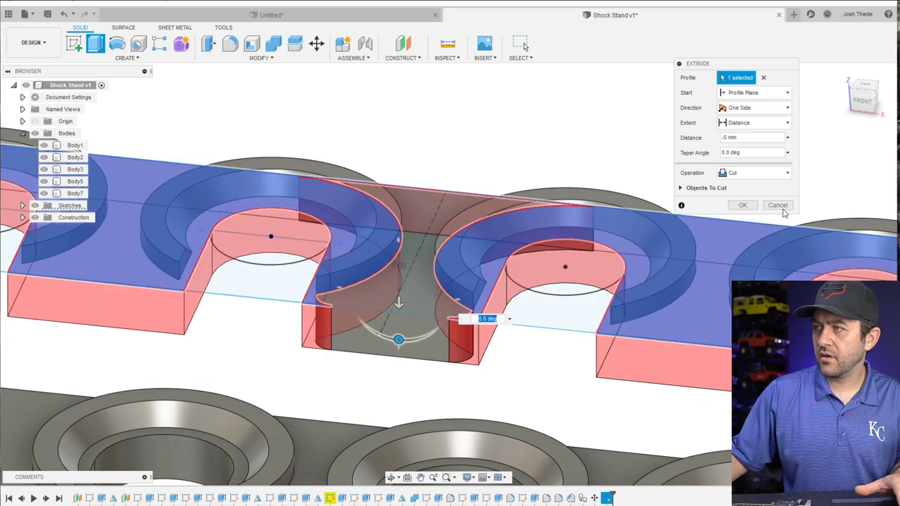
click(734, 173)
click(735, 187)
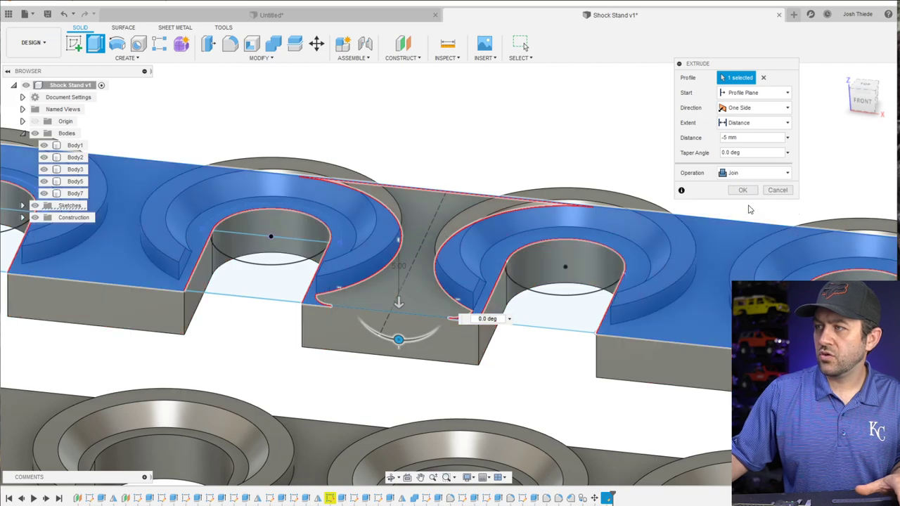
click(747, 194)
Examine the reworked holder's narrower openings from several angles alongside the original holder on the stand
scroll(422, 338, down, 4)
scroll(432, 320, down, 3)
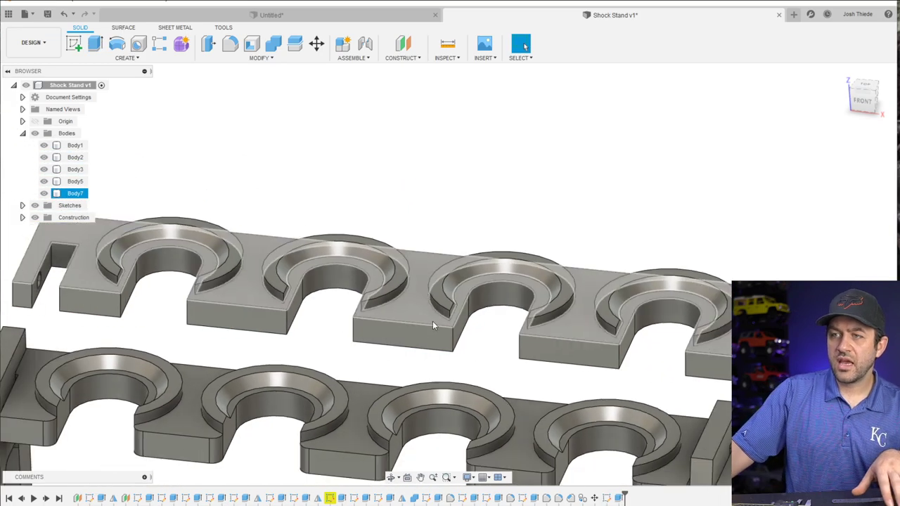
shift+middle_drag(319, 307, 446, 203)
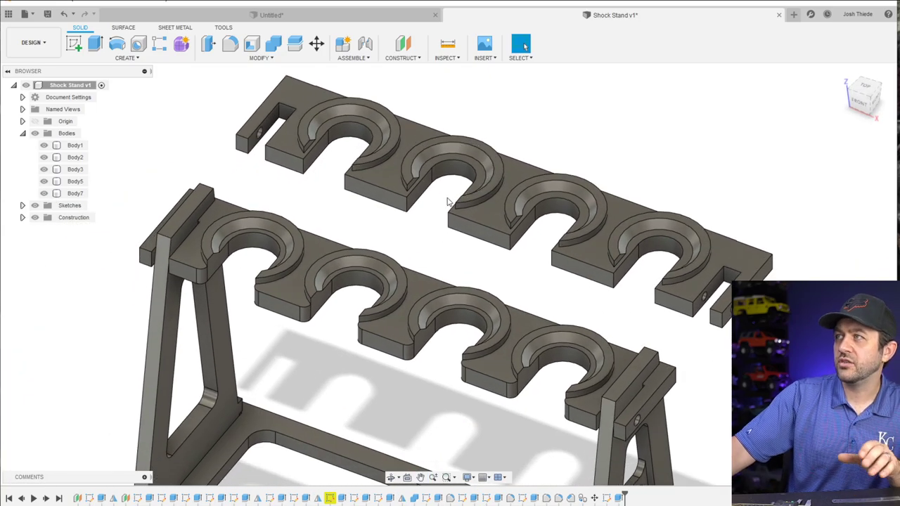
shift+middle_drag(417, 83, 439, 62)
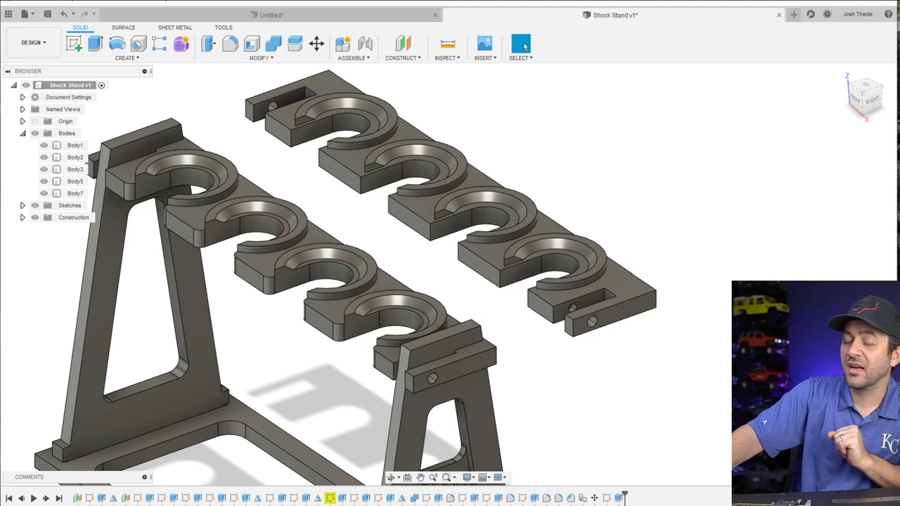
middle_drag(199, 362, 219, 232)
scroll(422, 331, down, 2)
scroll(429, 339, up, 2)
middle_drag(459, 175, 425, 299)
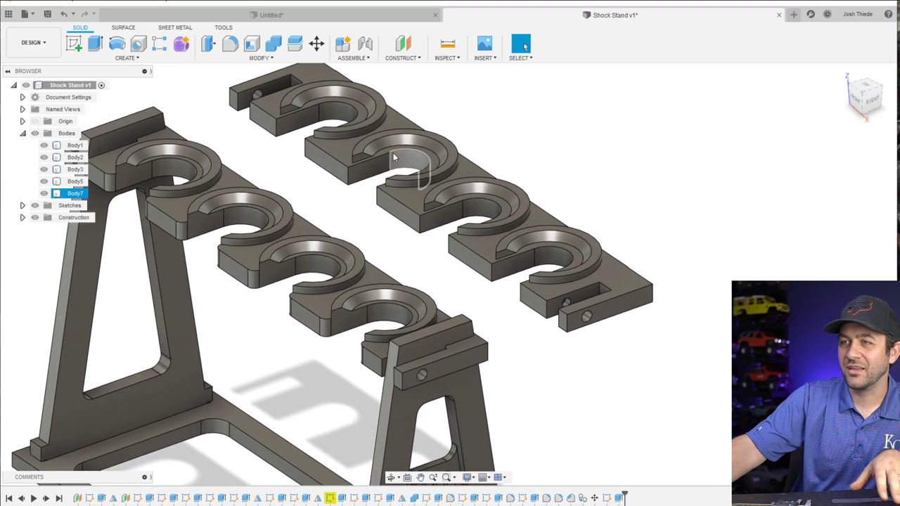
Fillet the eight vertical front corner edges at the four slot entrances of the reworked holder with a 2 mm radius
click(229, 45)
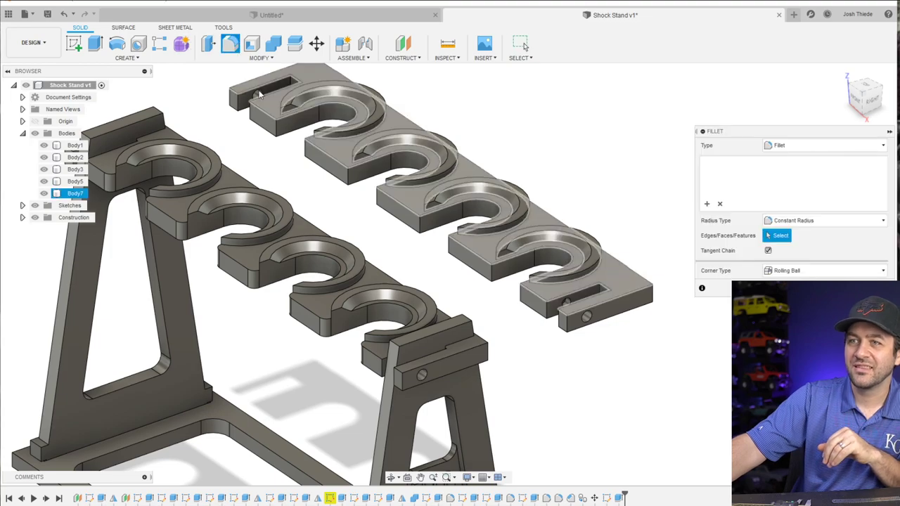
click(281, 136)
click(306, 148)
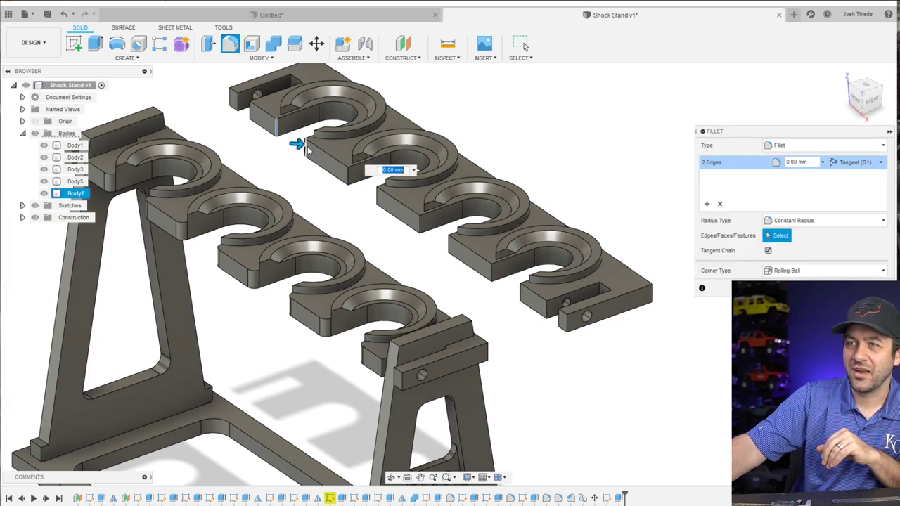
click(347, 173)
click(377, 200)
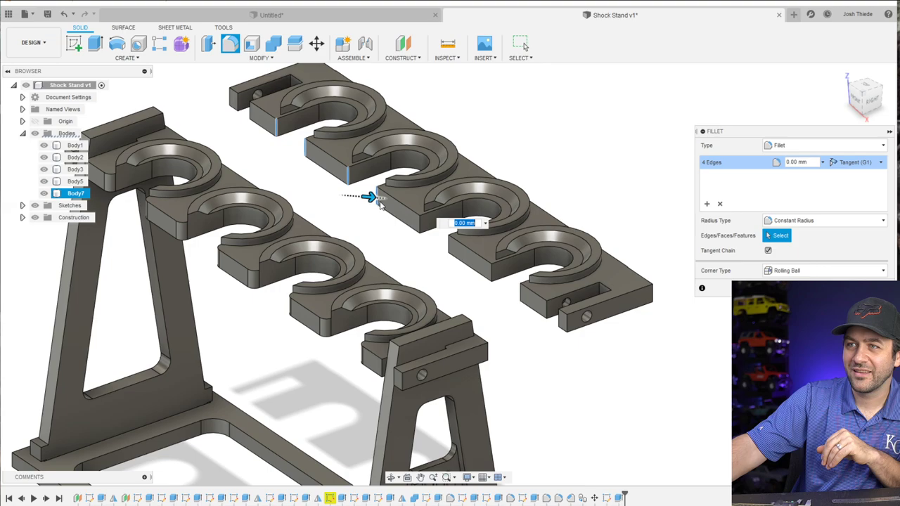
click(419, 224)
click(449, 243)
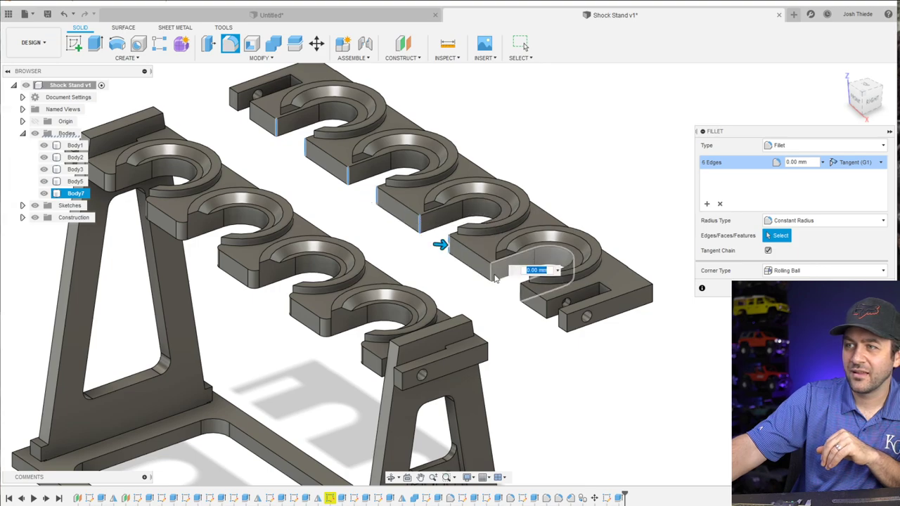
click(493, 274)
click(521, 294)
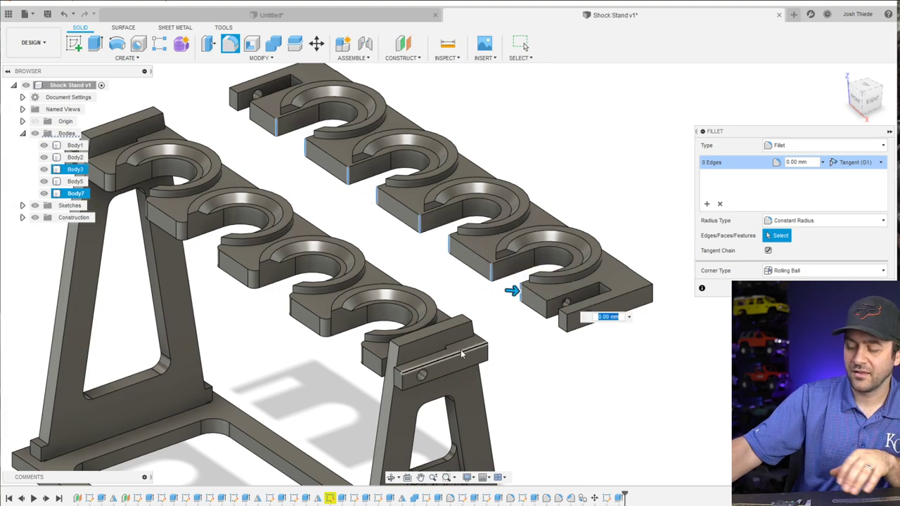
text(2)
key(Return)
shift+middle_drag(258, 134, 387, 222)
scroll(331, 223, up, 3)
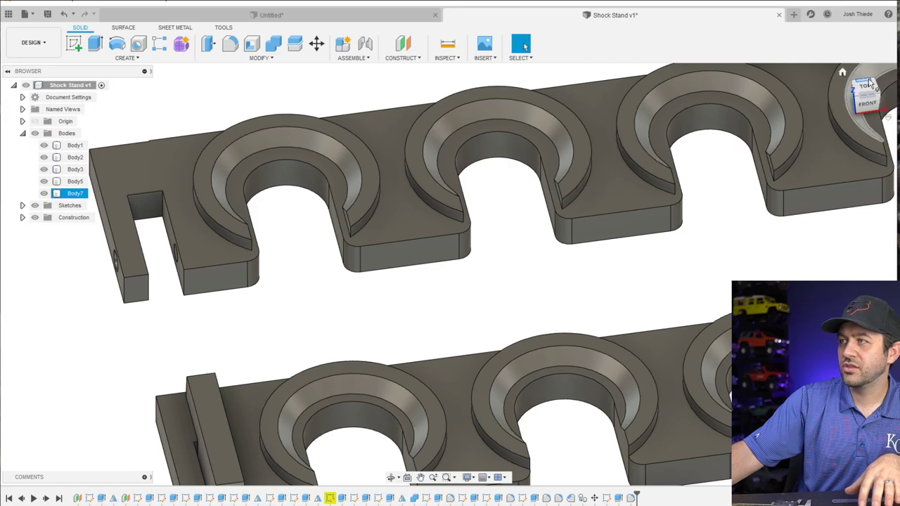
Compare the reworked ring holder with the original one on the stand, from directly above and at an angle
click(863, 86)
middle_drag(556, 209, 416, 495)
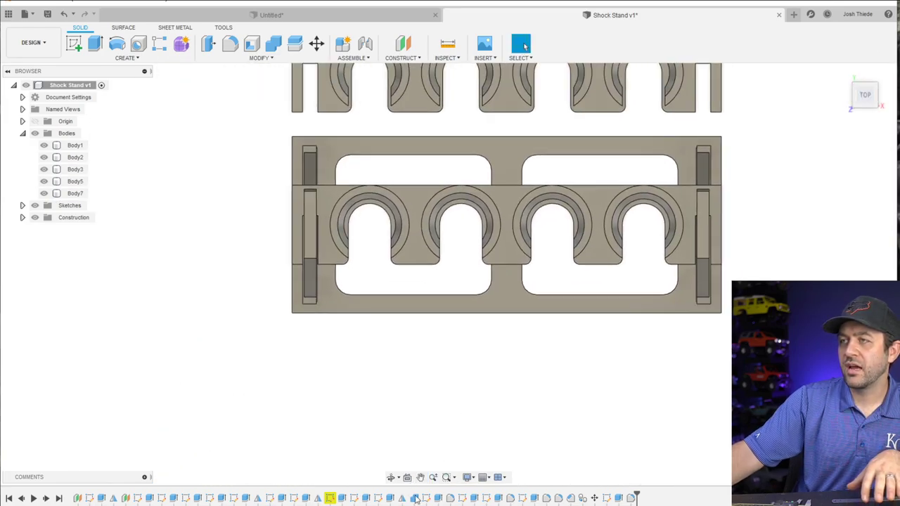
middle_drag(490, 226, 462, 335)
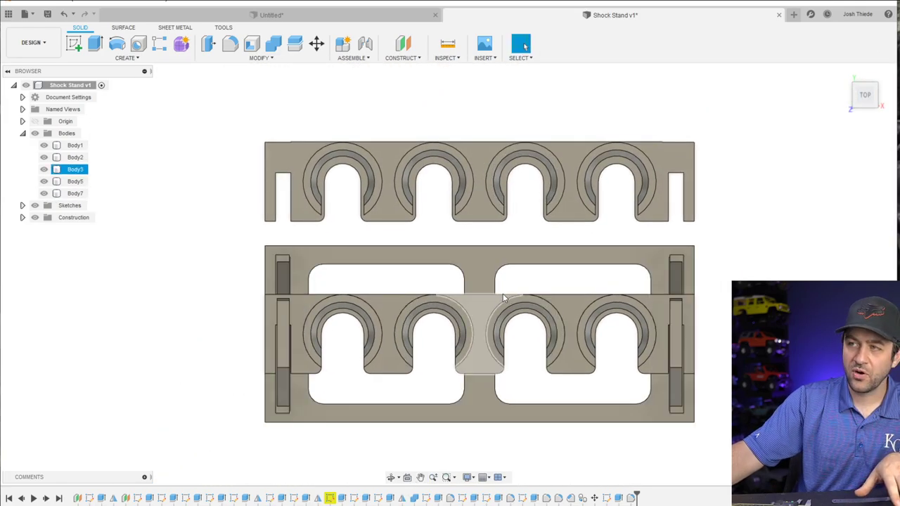
shift+middle_drag(503, 293, 550, 174)
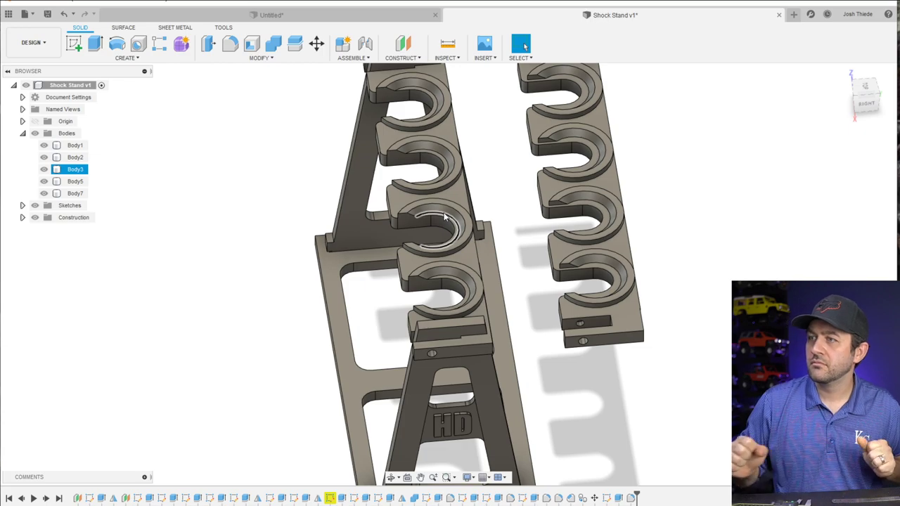
scroll(488, 231, down, 4)
middle_drag(516, 217, 482, 276)
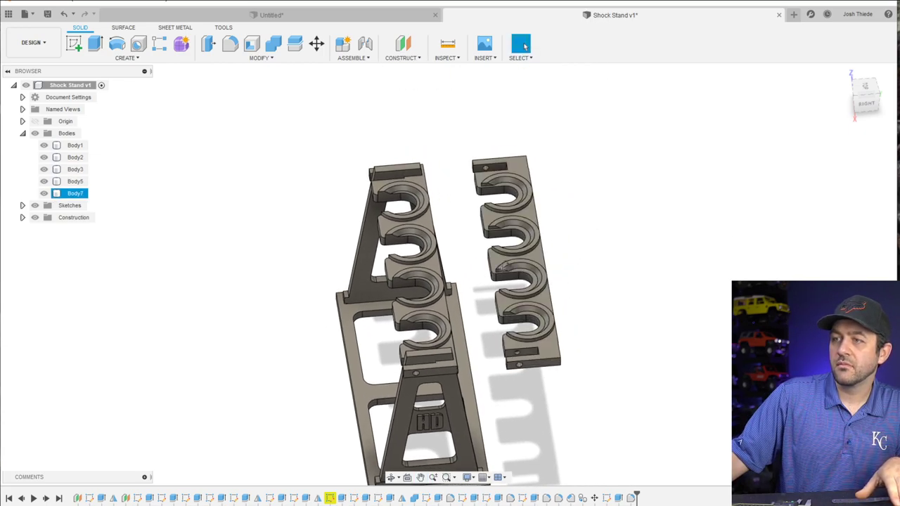
shift+middle_drag(492, 313, 488, 357)
scroll(502, 267, up, 4)
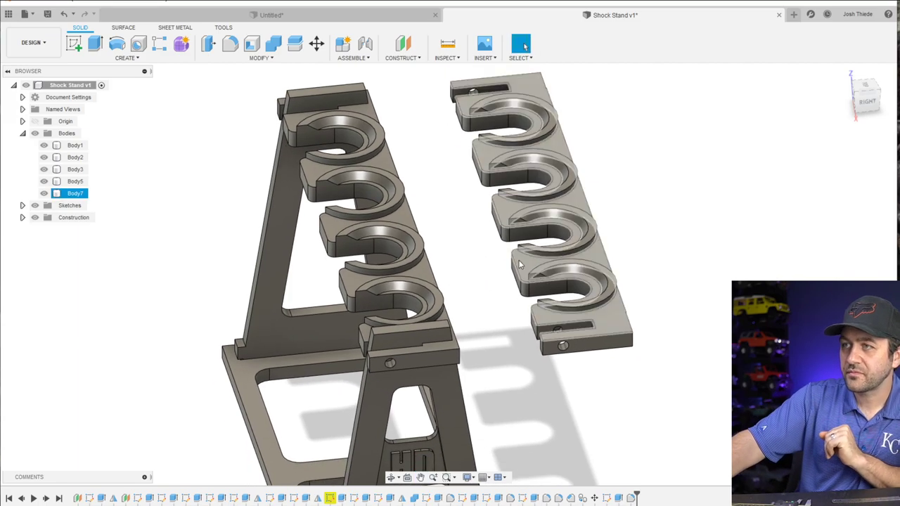
scroll(504, 375, up, 2)
scroll(504, 374, down, 3)
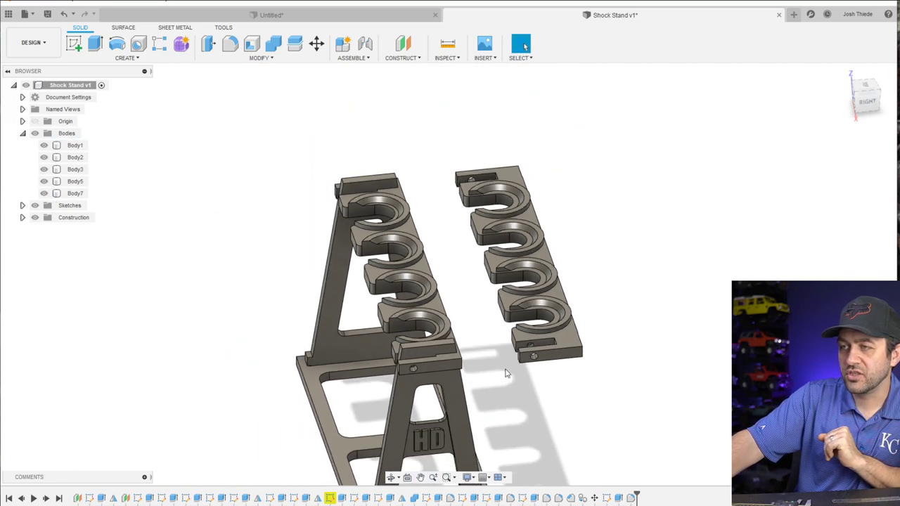
Examine the whole shock stand, its base, both uprights and the two ring holders, from several angles and close up
shift+middle_drag(408, 365, 473, 351)
click(413, 387)
middle_drag(406, 369, 339, 319)
click(396, 373)
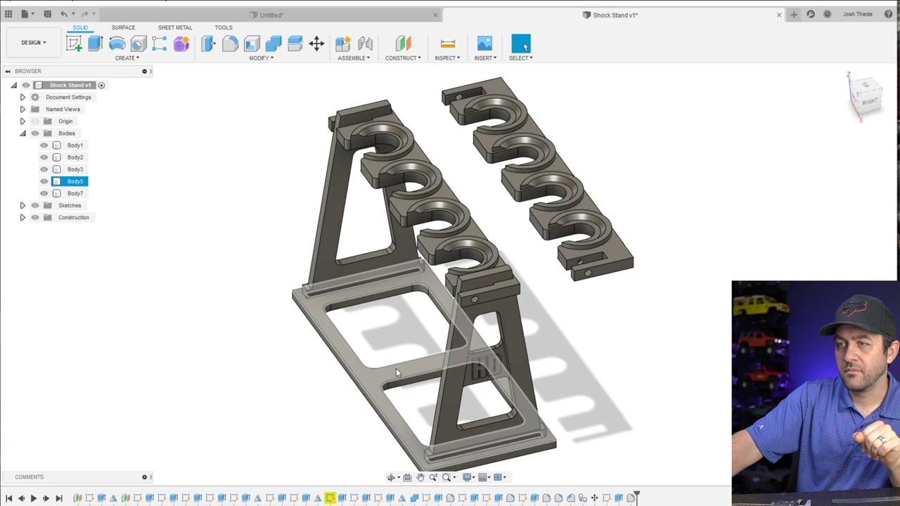
click(478, 369)
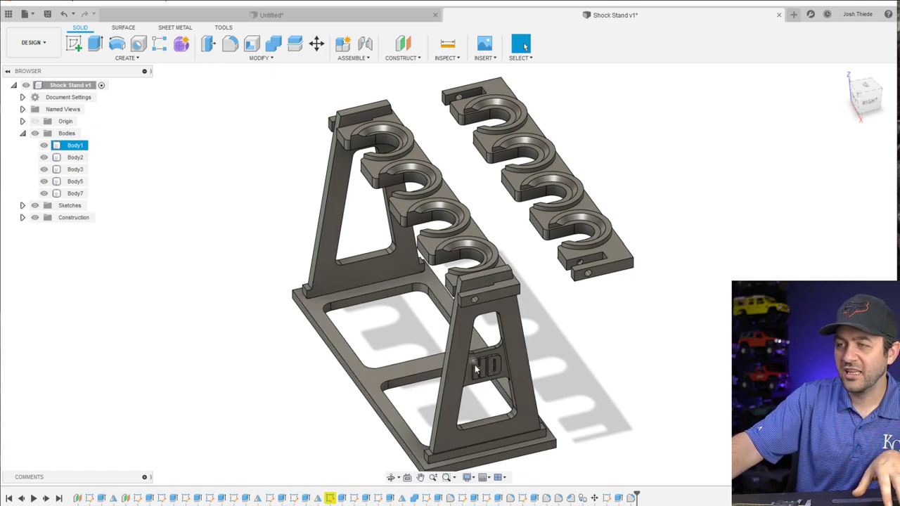
scroll(478, 369, down, 2)
shift+middle_drag(464, 376, 554, 284)
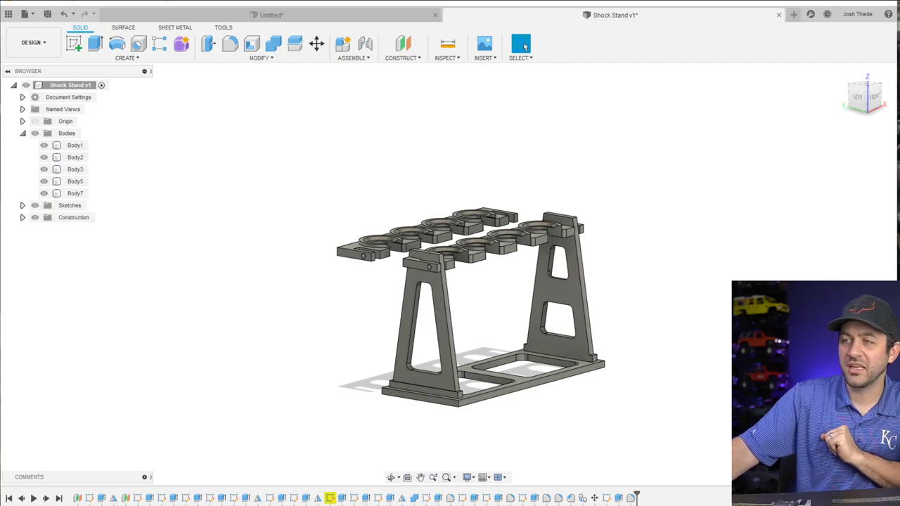
scroll(498, 346, up, 2)
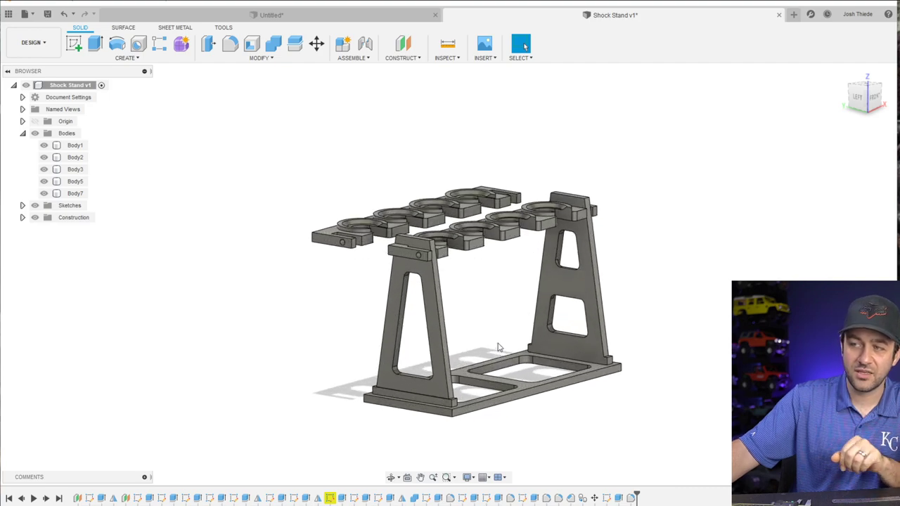
shift+middle_drag(505, 336, 464, 336)
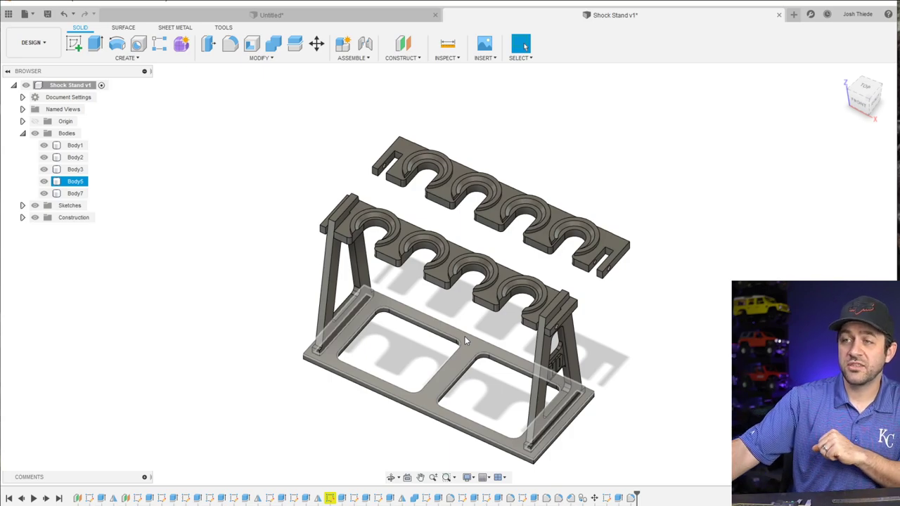
key(Escape)
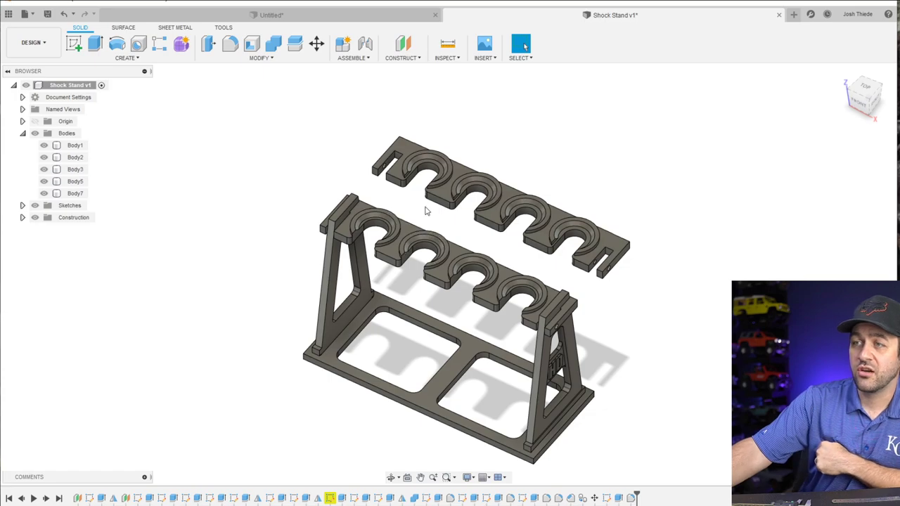
scroll(428, 193, up, 3)
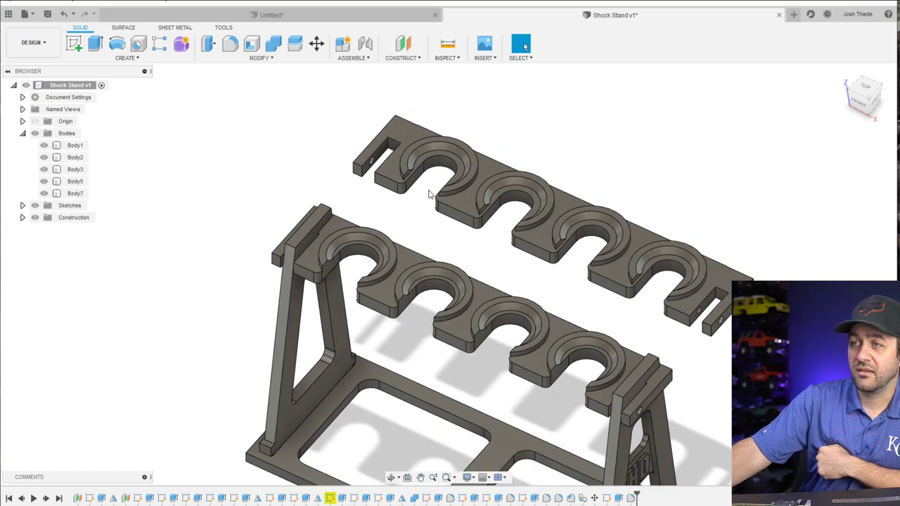
scroll(429, 193, down, 3)
scroll(409, 222, up, 5)
scroll(549, 325, down, 2)
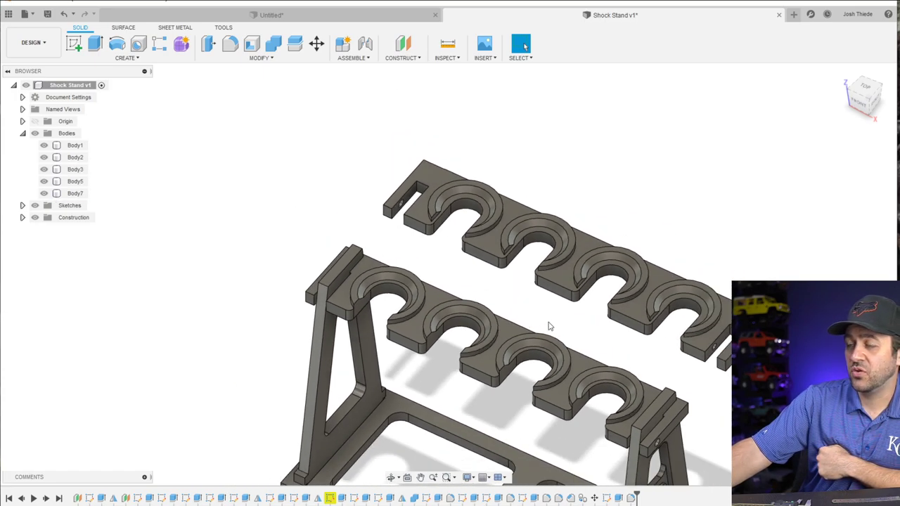
scroll(726, 362, up, 4)
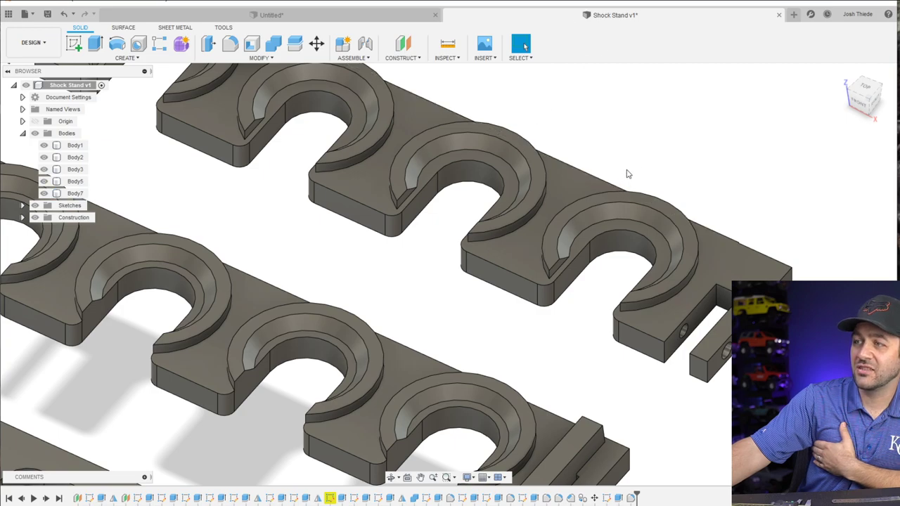
scroll(600, 214, down, 5)
scroll(446, 368, up, 2)
Export the stand's base plate as an STL file named Shock Stand Base in the 3D Printing Files folder
click(492, 374)
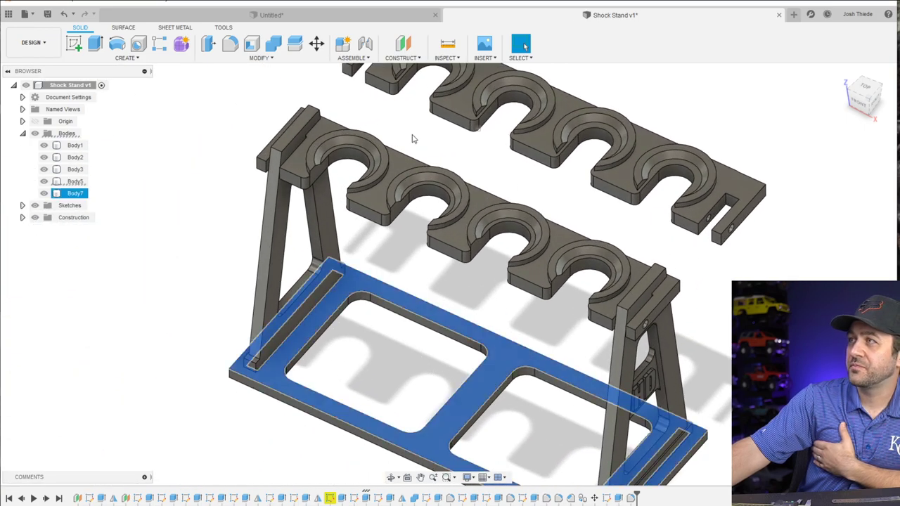
right_click(76, 184)
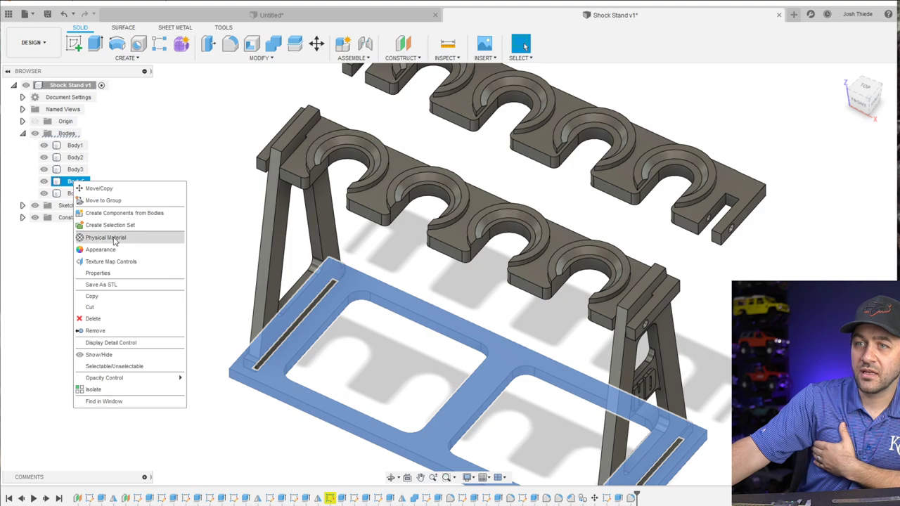
click(116, 284)
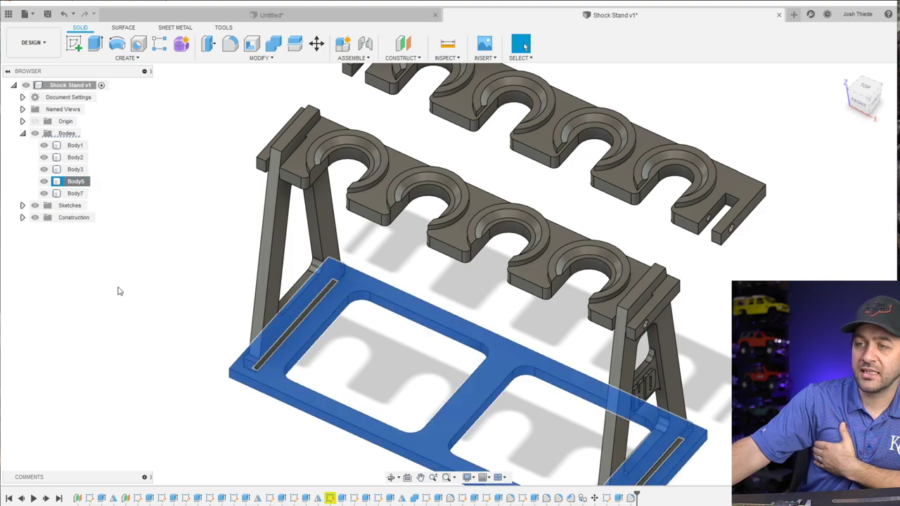
key(Return)
text(ho)
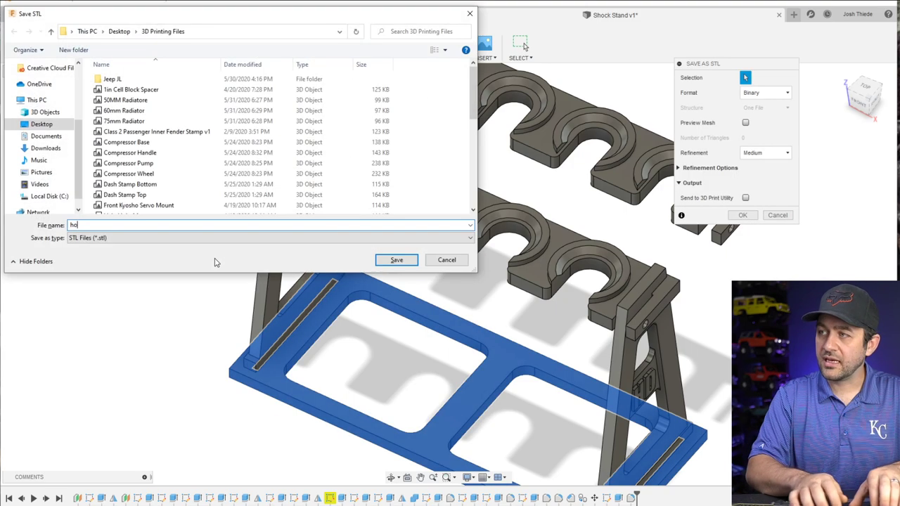
text(Shock Stand)
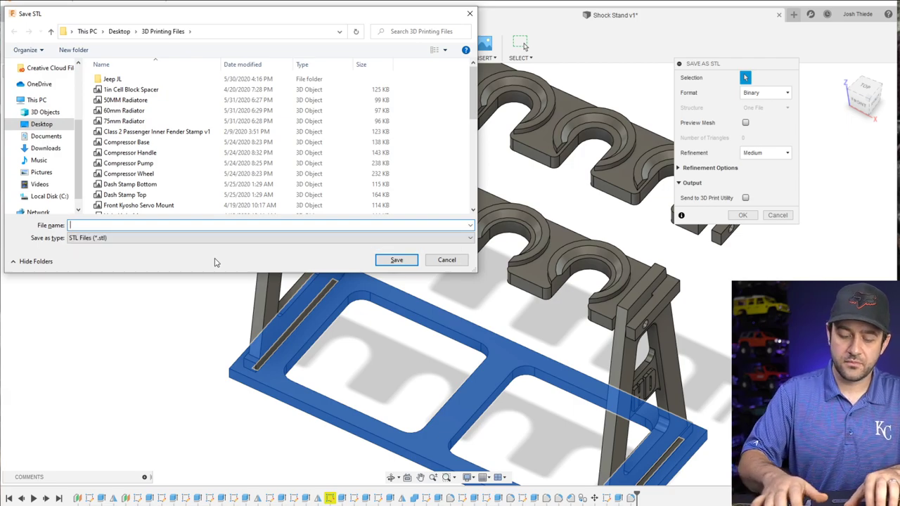
key(Return)
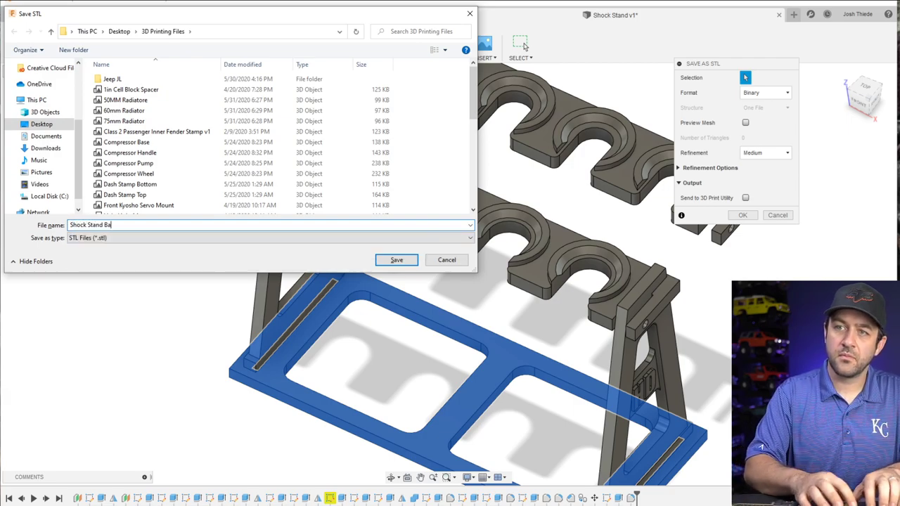
key(shift+s)
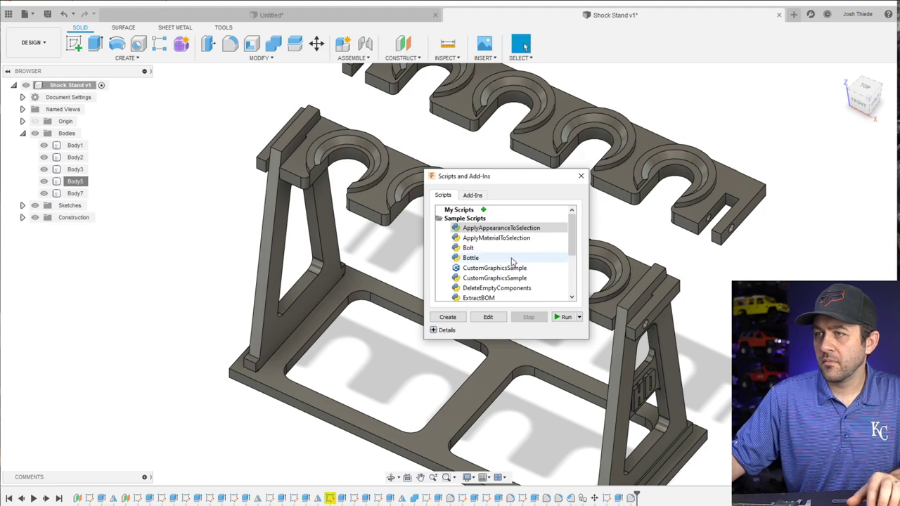
click(581, 176)
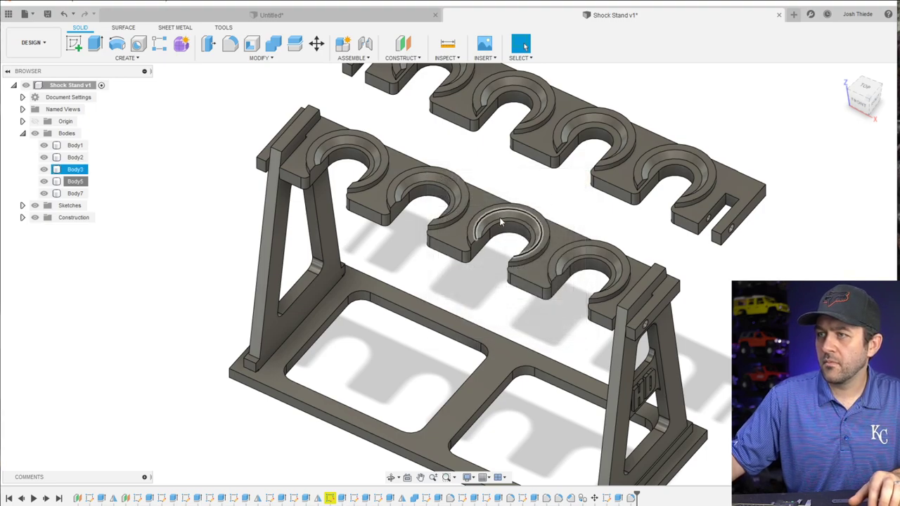
click(482, 204)
right_click(483, 205)
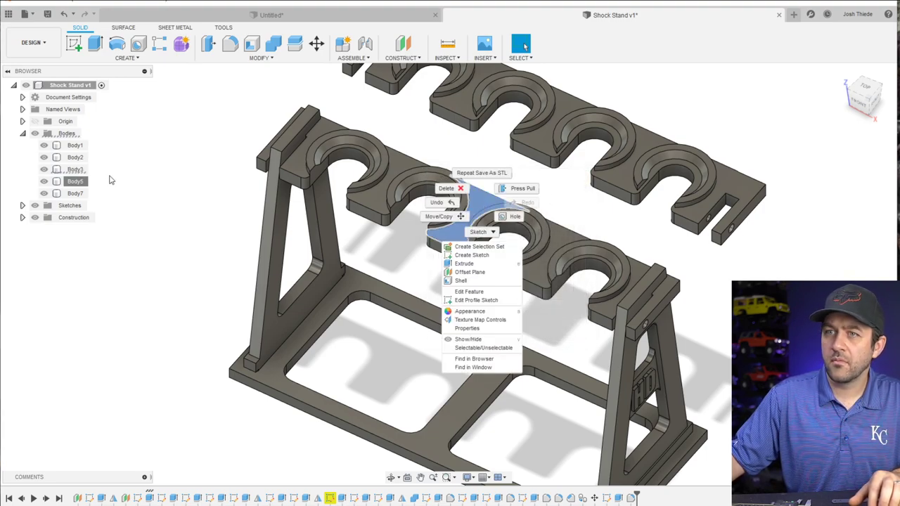
click(69, 184)
right_click(69, 185)
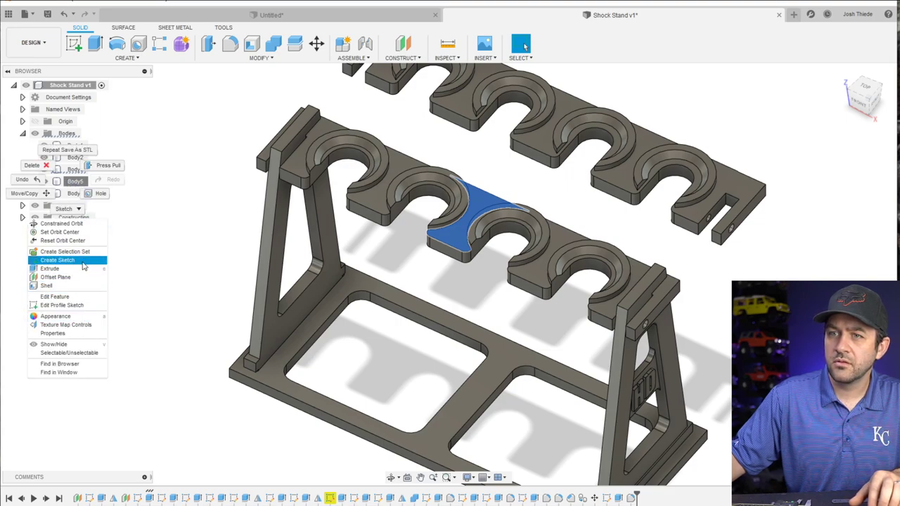
click(69, 184)
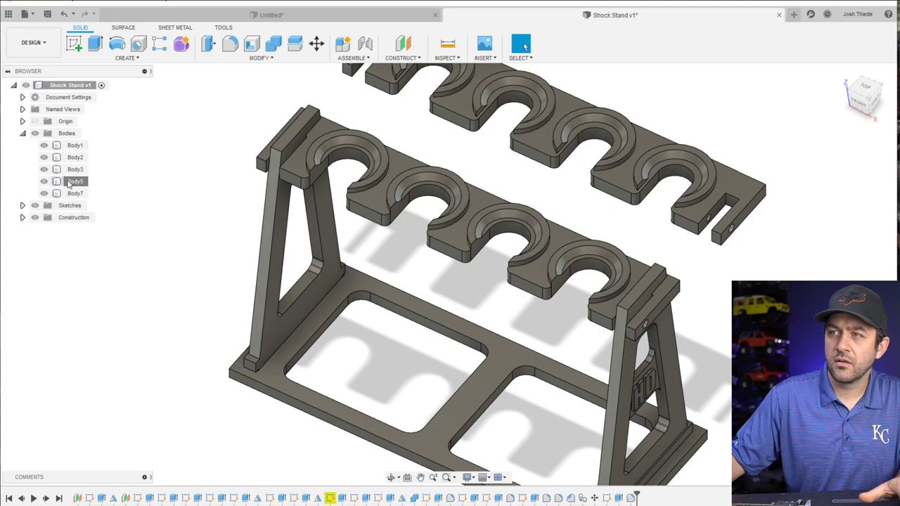
click(62, 184)
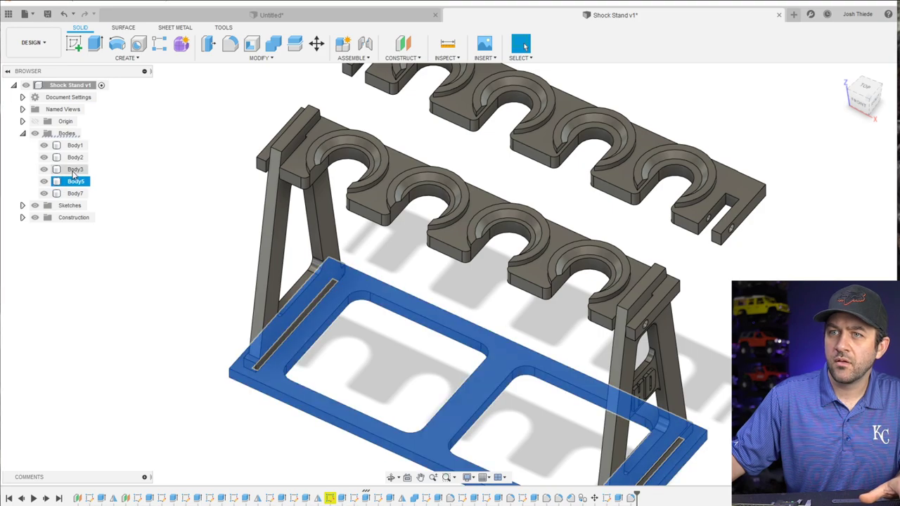
Export the original ring holder mounted on the stand as an STL file with a name beginning "Shock Stand for 10mm"
click(70, 170)
right_click(73, 171)
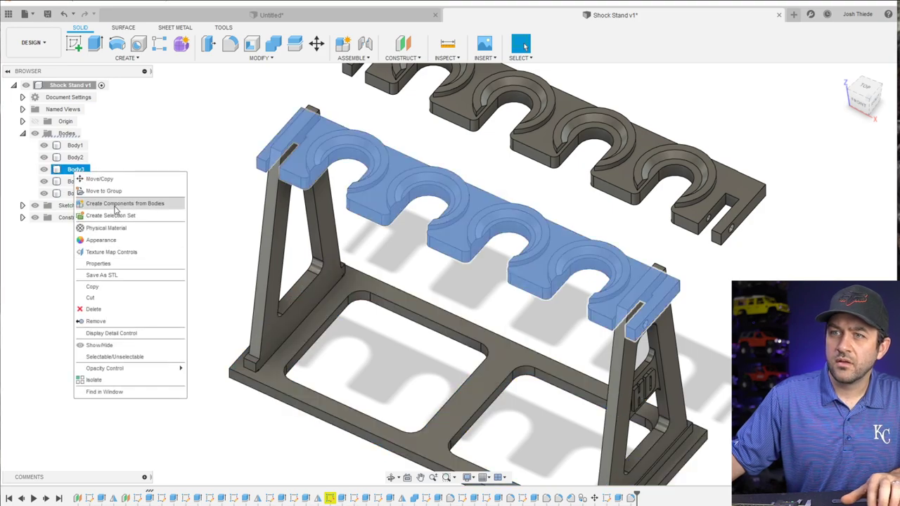
click(109, 275)
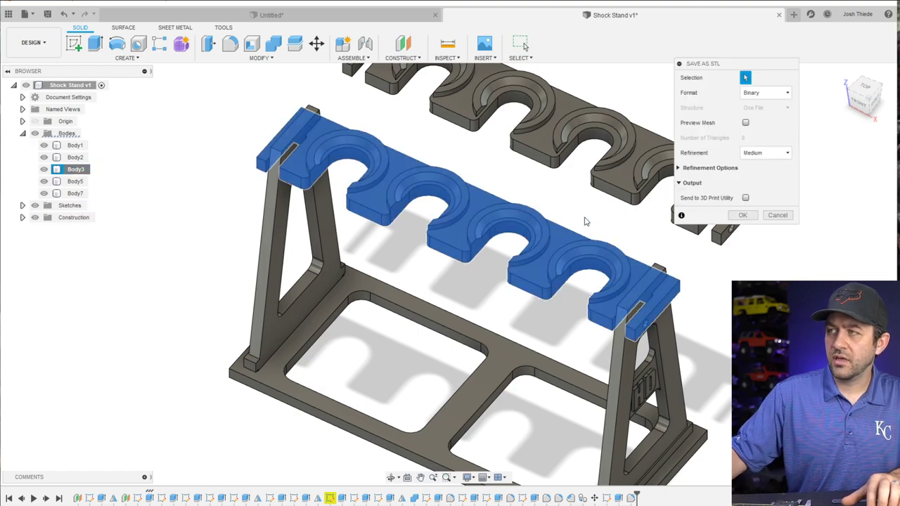
click(743, 216)
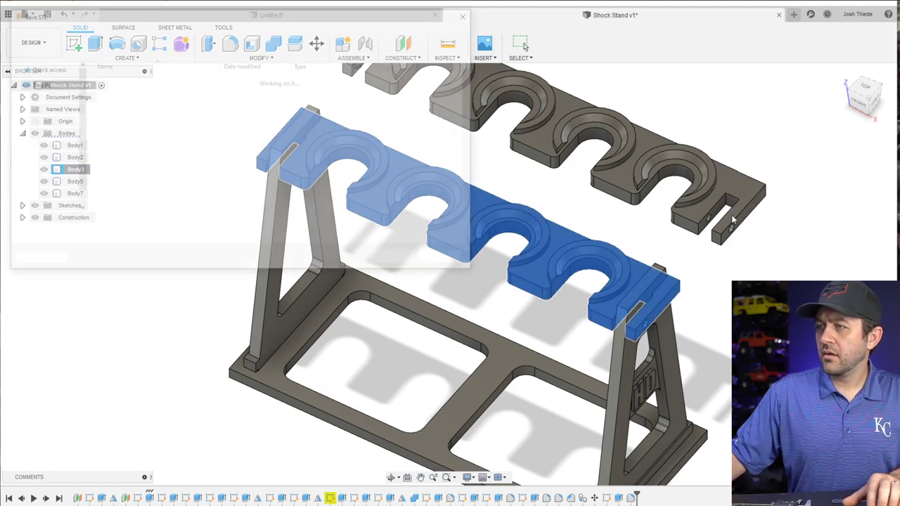
text(SHock)
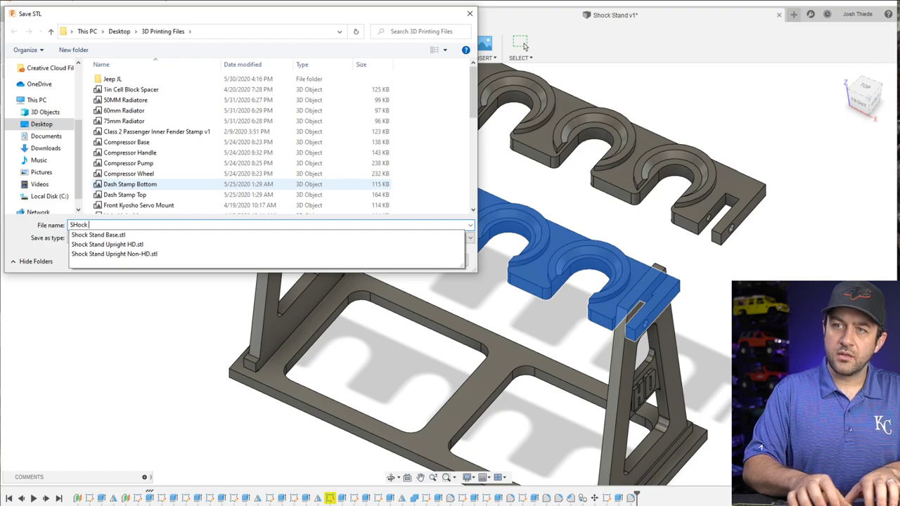
key(BackSpace)
key(BackSpace)
text(hoc)
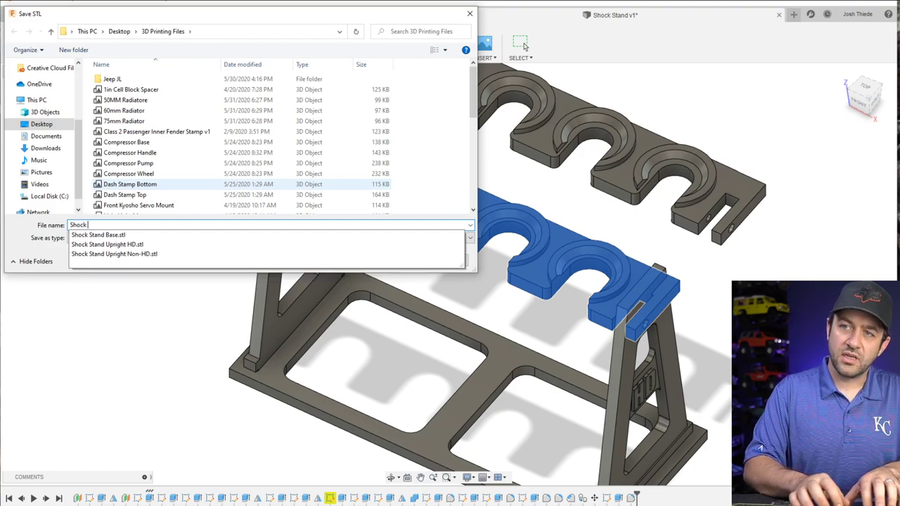
text(k Stand )
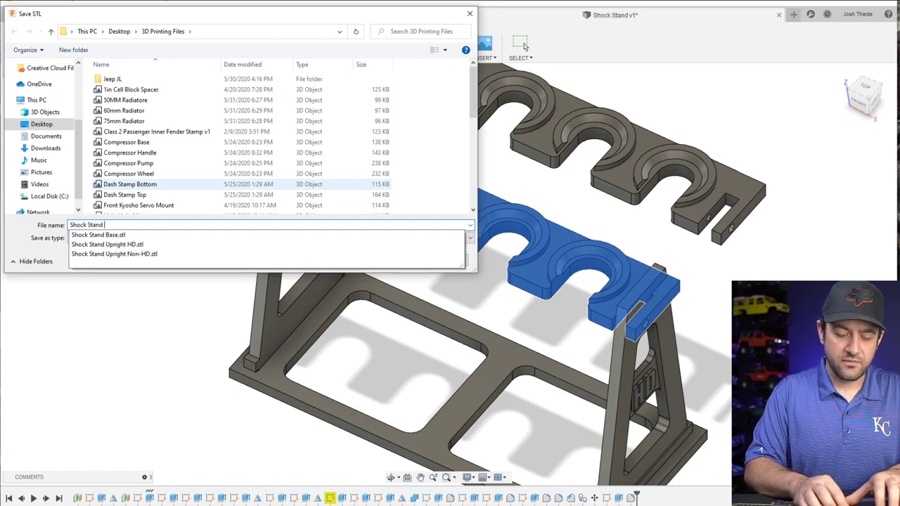
text(for 10mm body shocks)
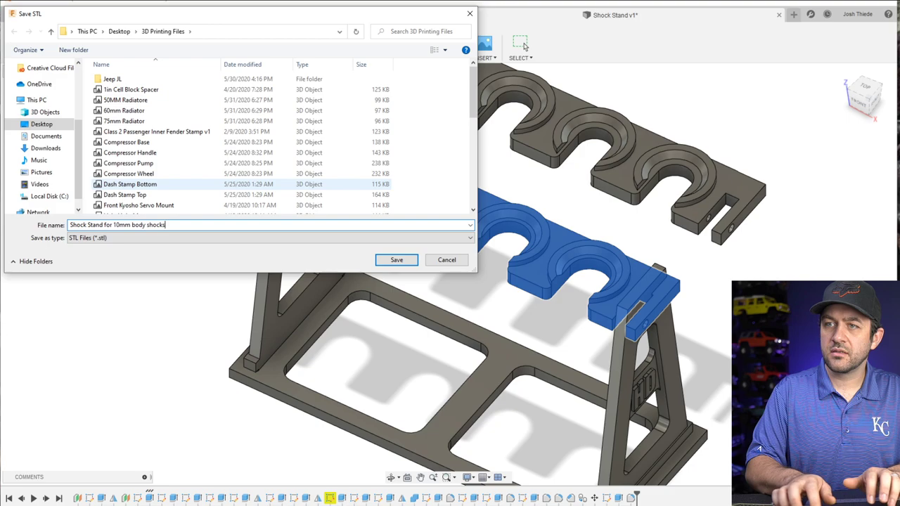
key(Return)
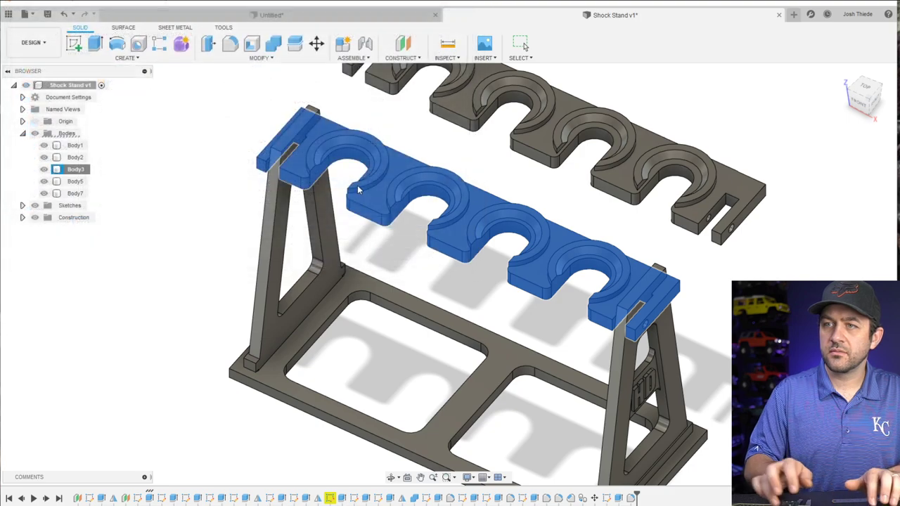
Export the loose second ring holder as an STL file named Shock Stand for 8mm body shocks in the 3D Printing Files folder
right_click(74, 193)
click(117, 297)
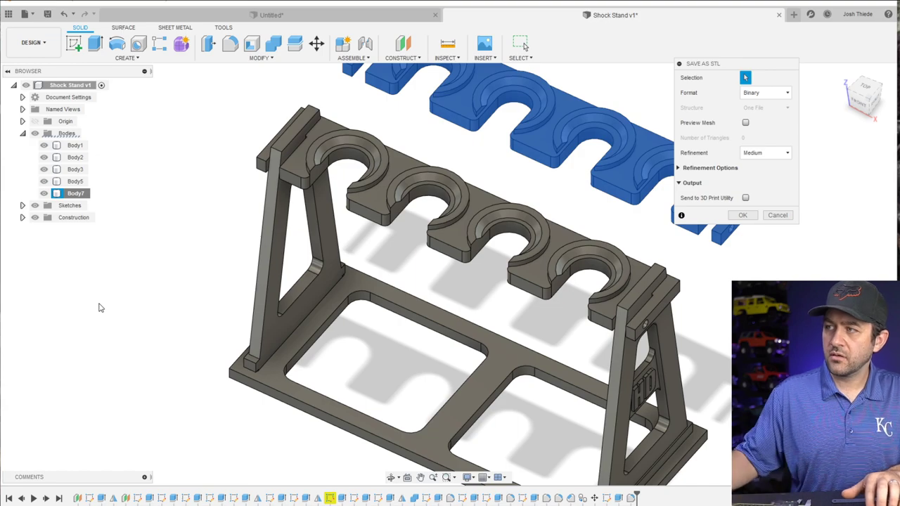
click(742, 215)
text(Shock)
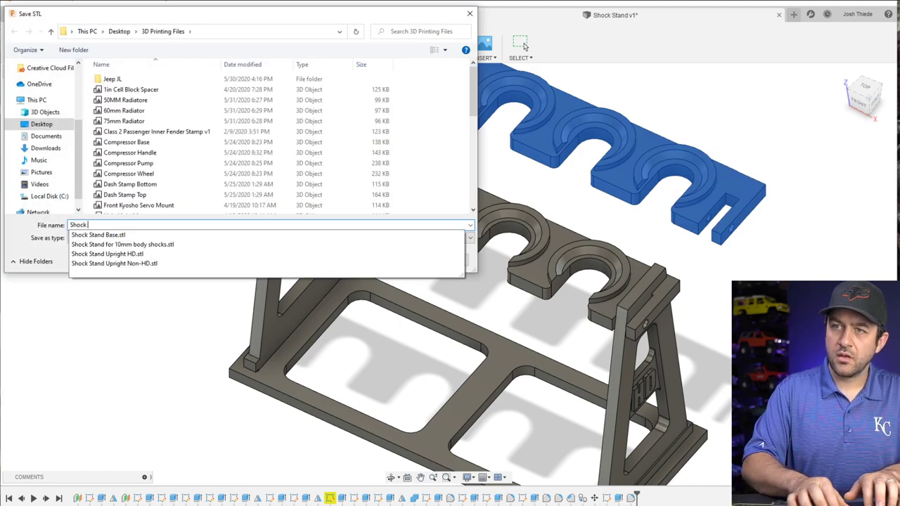
text( Stand for 8mm )
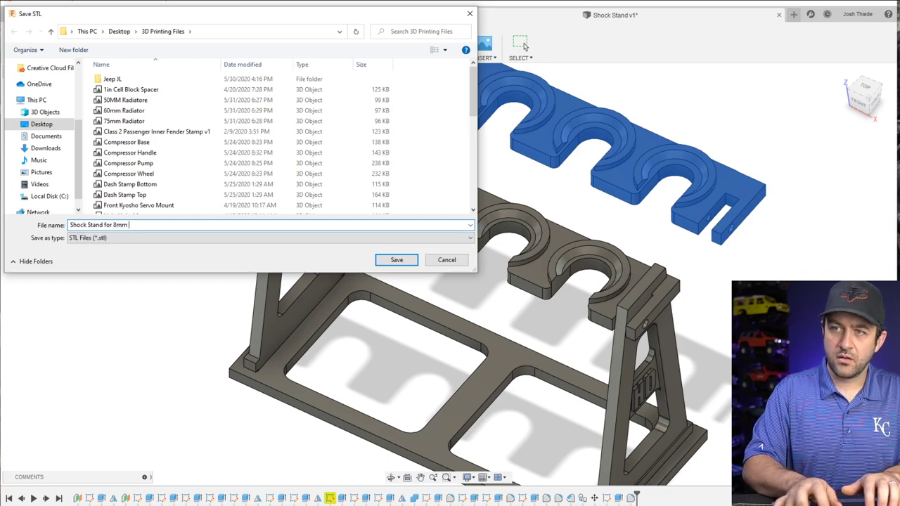
text(body shocks)
key(Return)
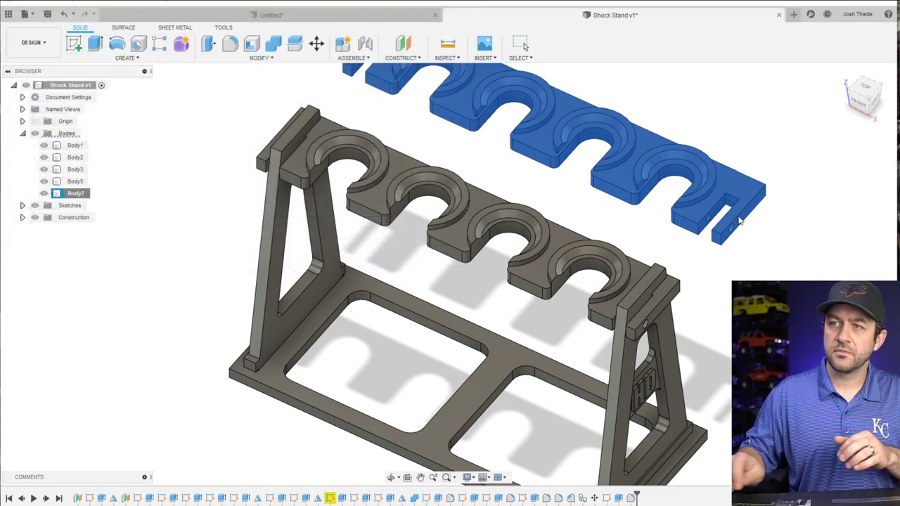
key(Escape)
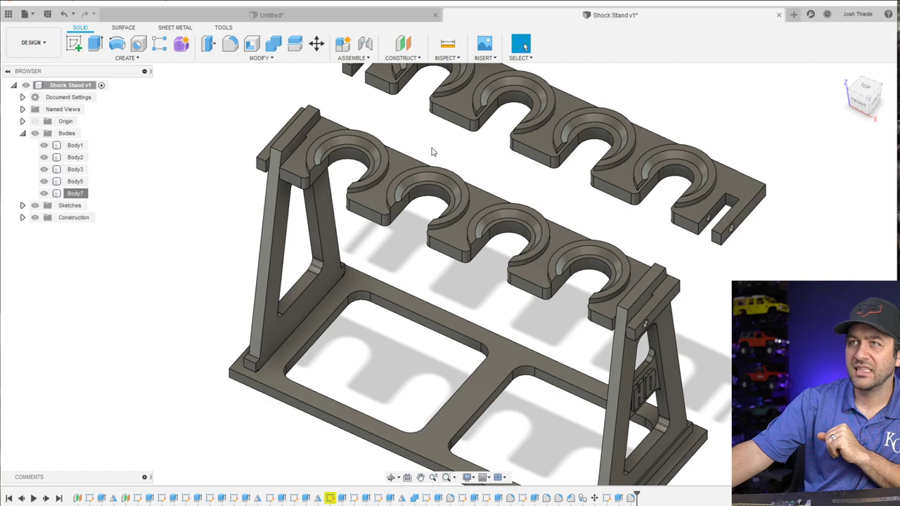
Switch to NZXT CAM and check the computer's CPU and GPU load, including the detailed GPU page
drag(506, 2, 397, 135)
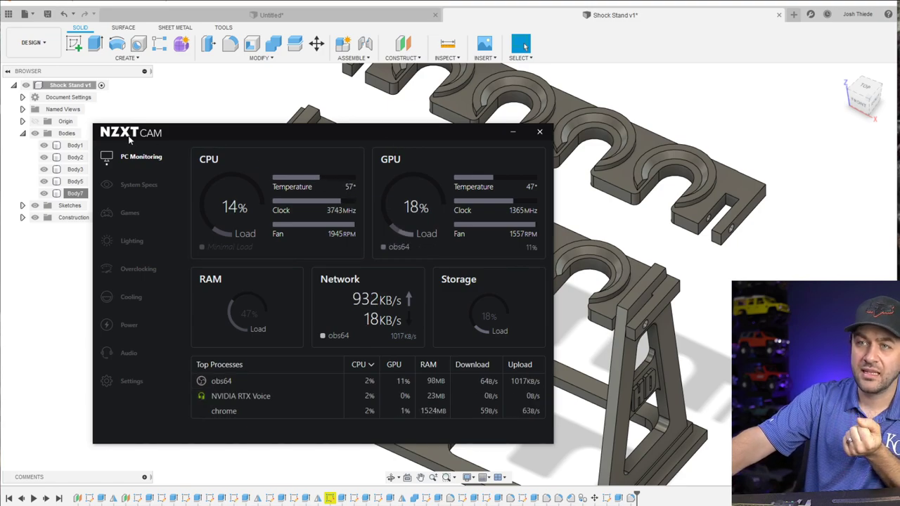
drag(225, 133, 234, 105)
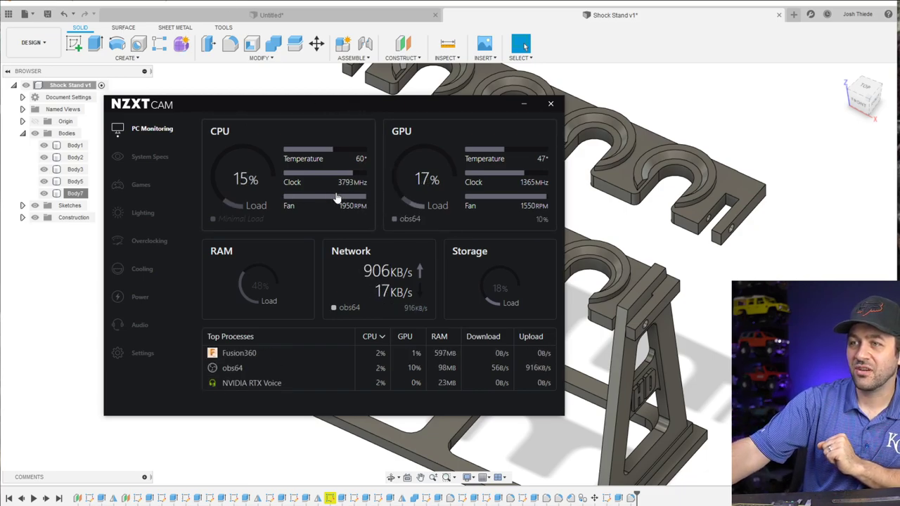
click(409, 222)
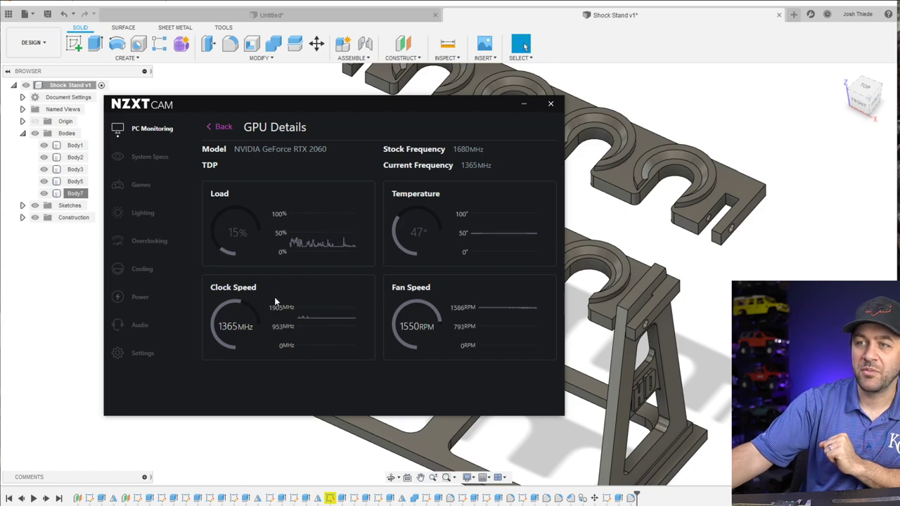
click(221, 126)
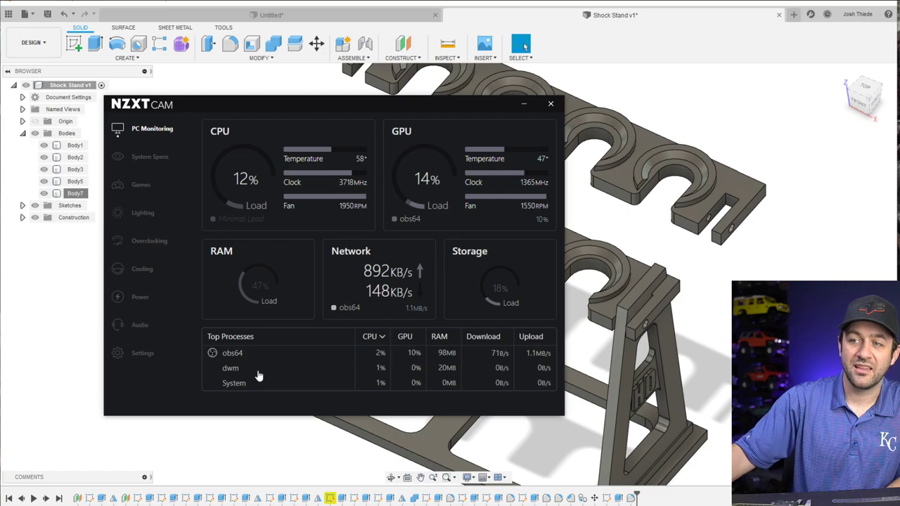
click(311, 90)
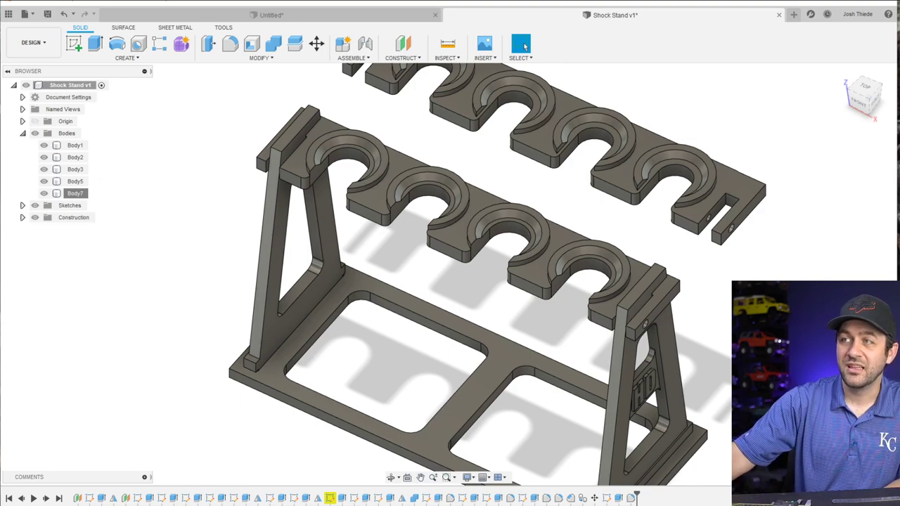
Shift the Fusion 360 window aside so the NZXT CAM load figures can be watched next to the model
middle_drag(503, 324, 502, 282)
scroll(510, 289, down, 3)
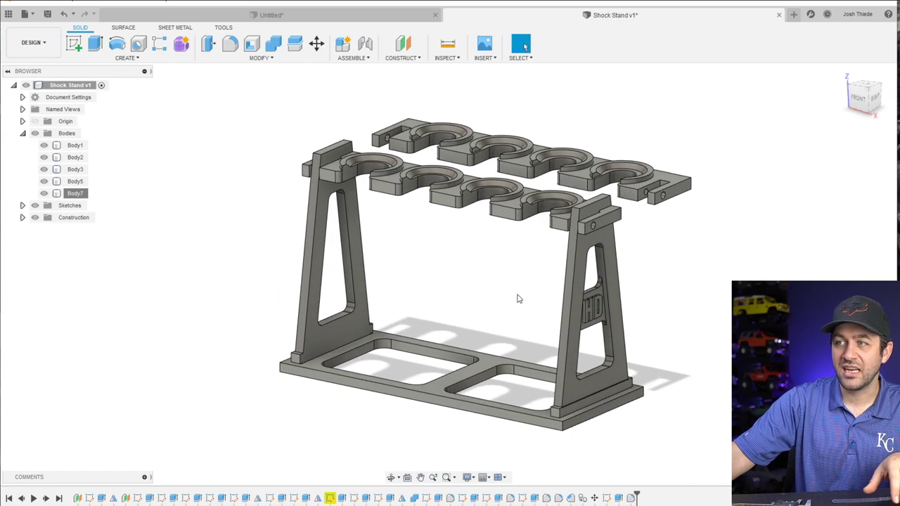
drag(674, 0, 318, 106)
drag(286, 4, 310, 13)
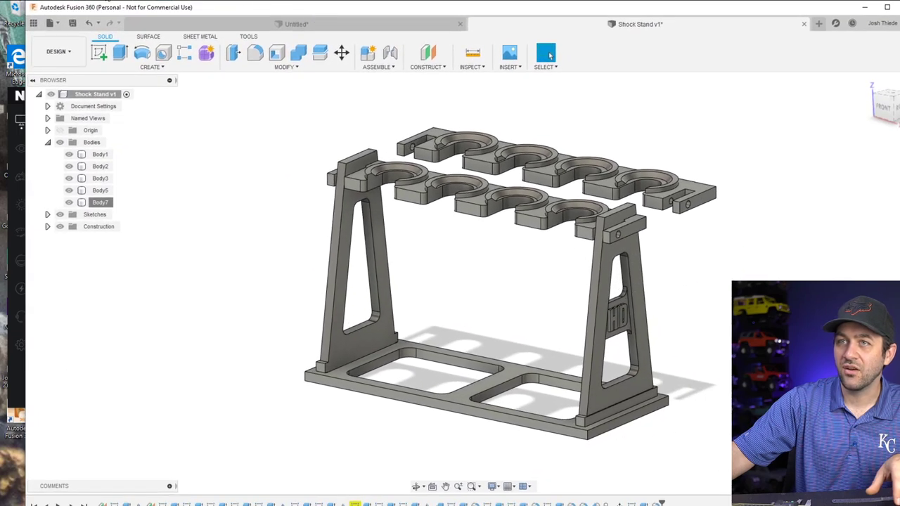
drag(26, 5, 215, 2)
drag(423, 7, 403, 2)
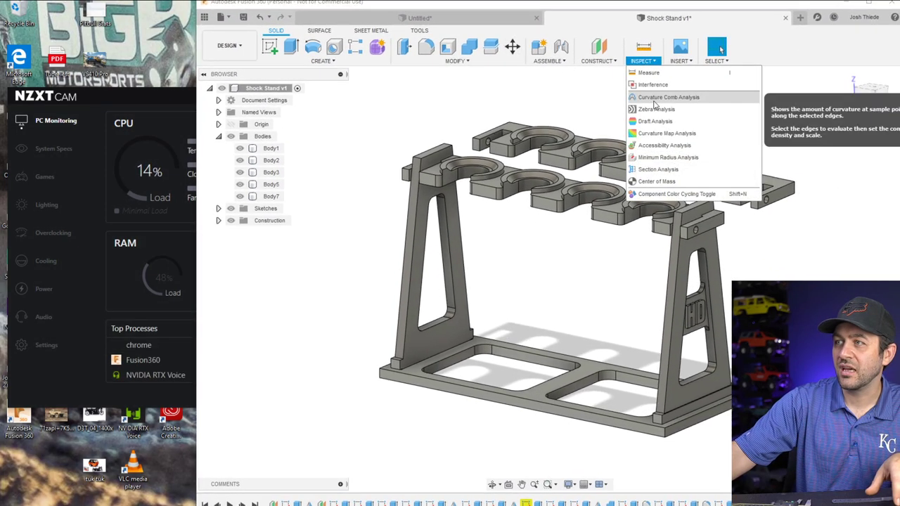
Try a section analysis offset 50 mm from the loose ring holder's end face while watching CPU load, and restore the full window
click(657, 170)
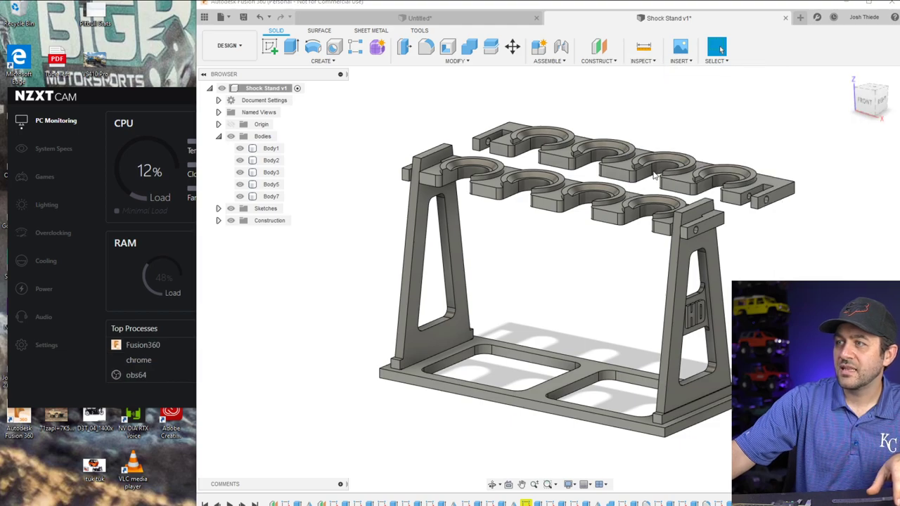
click(791, 201)
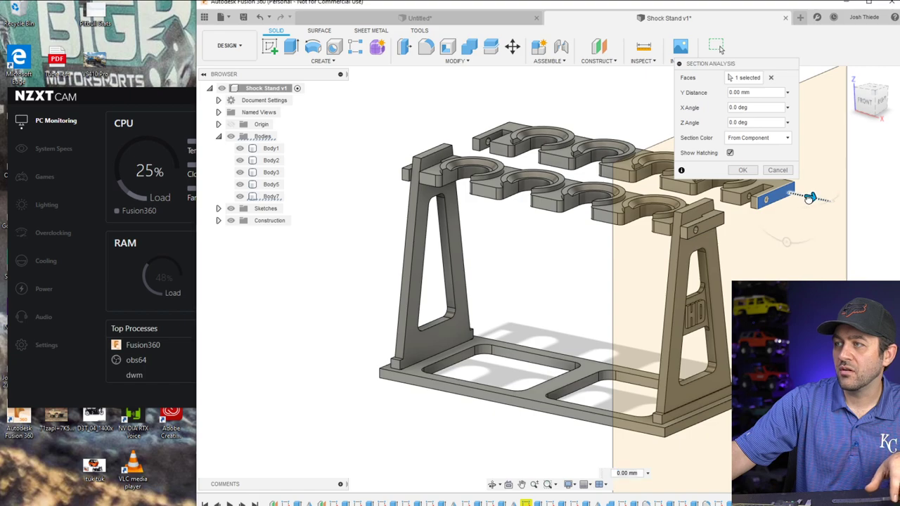
mouse_move(809, 198)
mouse_down()
mouse_move(570, 249)
mouse_move(506, 245)
mouse_move(734, 322)
mouse_move(593, 296)
mouse_move(724, 337)
mouse_move(578, 331)
mouse_move(649, 362)
mouse_move(593, 376)
mouse_move(609, 468)
mouse_move(492, 497)
mouse_move(577, 421)
mouse_move(568, 345)
mouse_move(647, 390)
mouse_move(759, 405)
mouse_move(680, 398)
mouse_move(790, 279)
mouse_up()
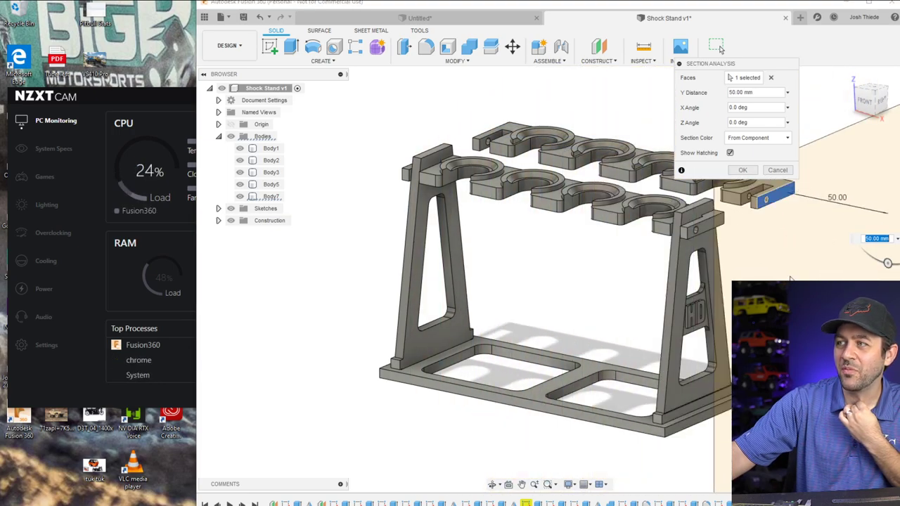
click(778, 171)
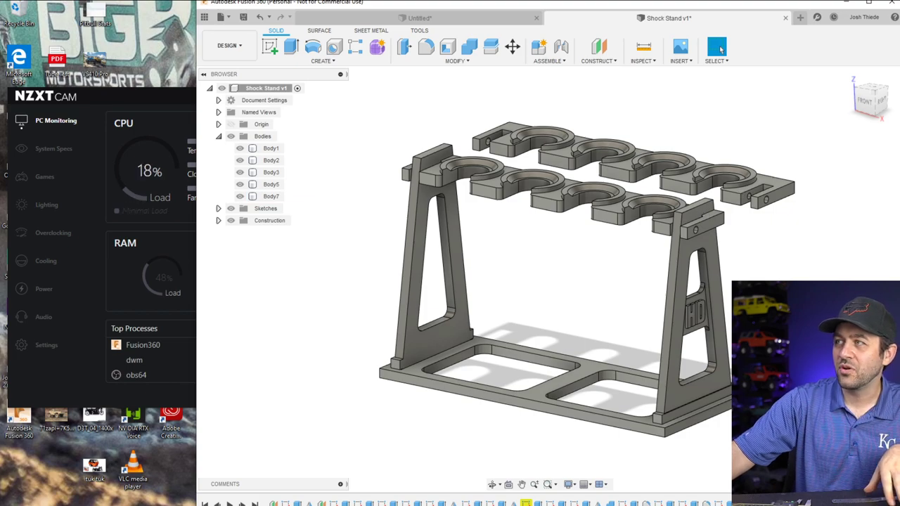
click(869, 5)
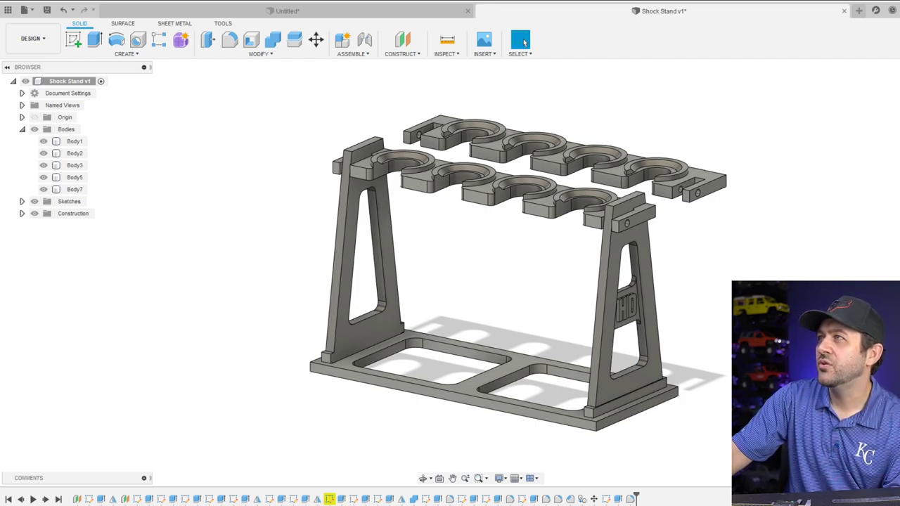
Measure the outer end face of the mounted ring holder at the HD upright and examine how the two parts fit together
scroll(624, 238, up, 5)
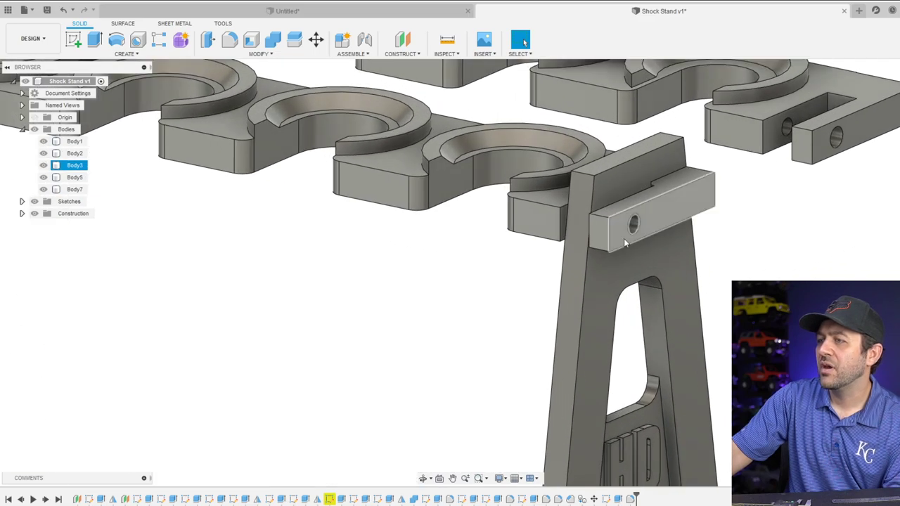
click(447, 41)
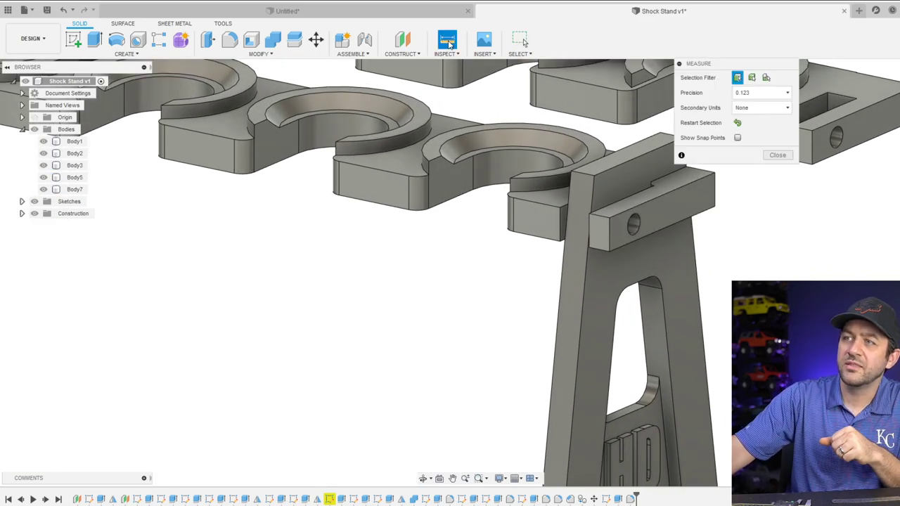
click(653, 211)
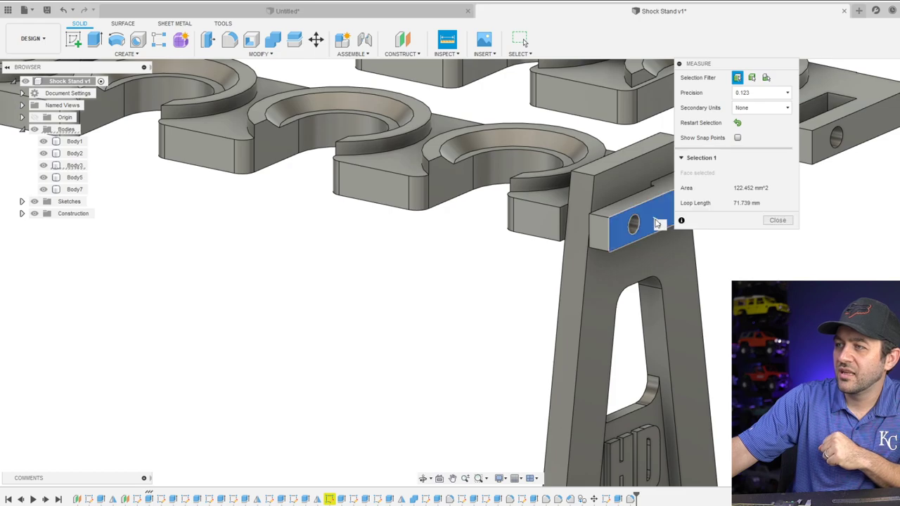
shift+middle_drag(575, 258, 688, 253)
scroll(613, 226, up, 10)
scroll(626, 244, down, 3)
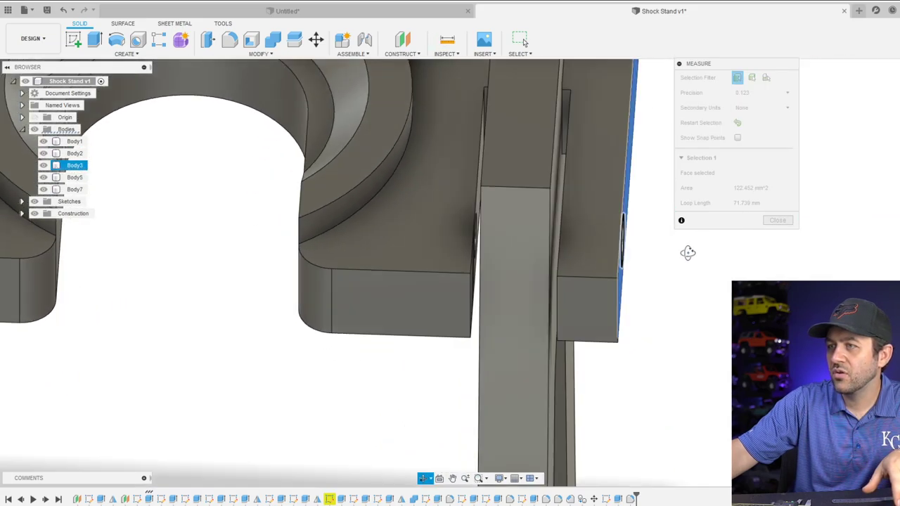
shift+middle_drag(536, 262, 515, 295)
scroll(515, 299, down, 5)
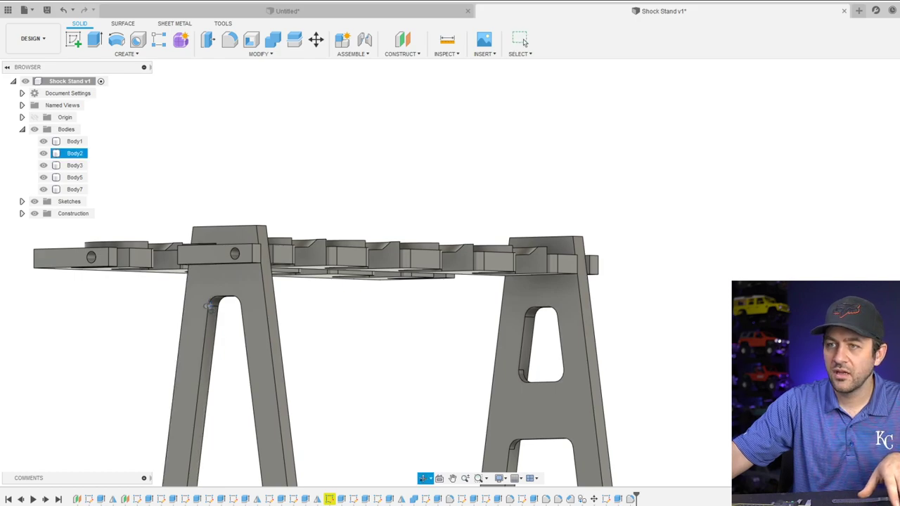
shift+middle_drag(226, 276, 234, 291)
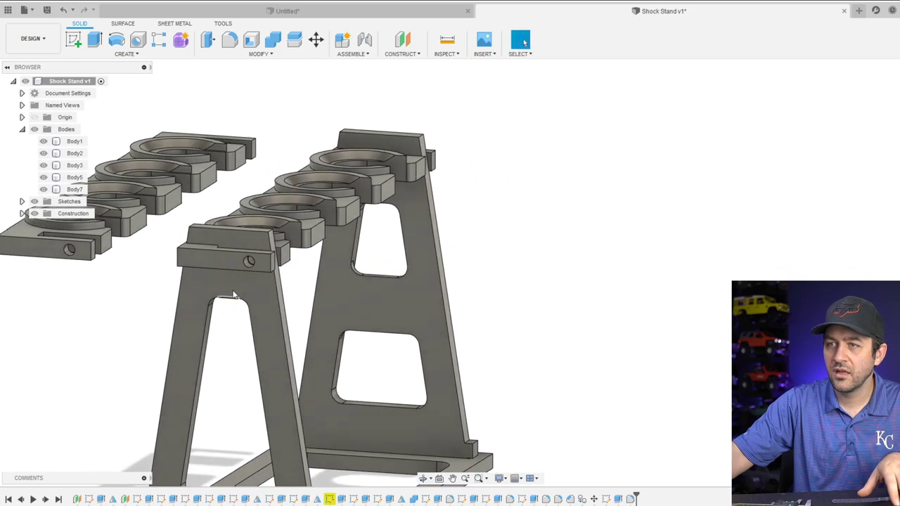
Measure the distance from the mounted holder's outer end face to the bottom of its screw hole at the upright without HD lettering
click(447, 39)
scroll(232, 267, up, 5)
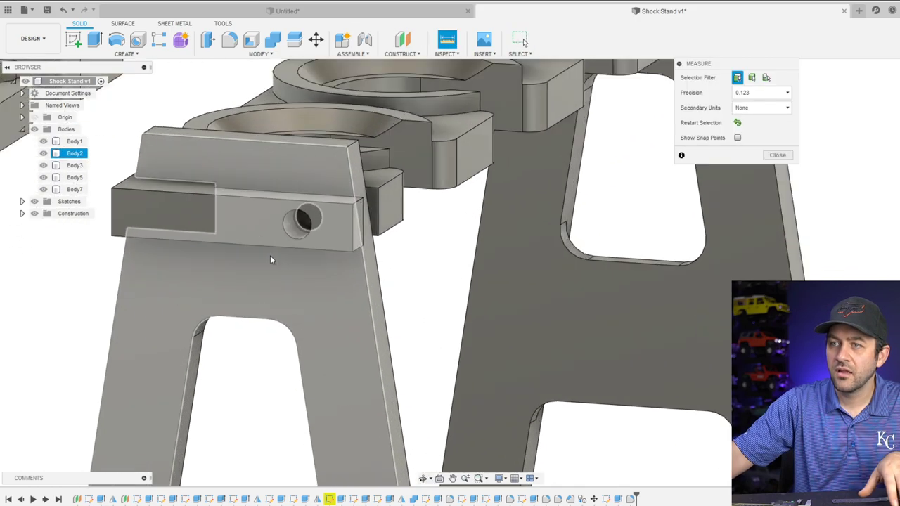
click(315, 238)
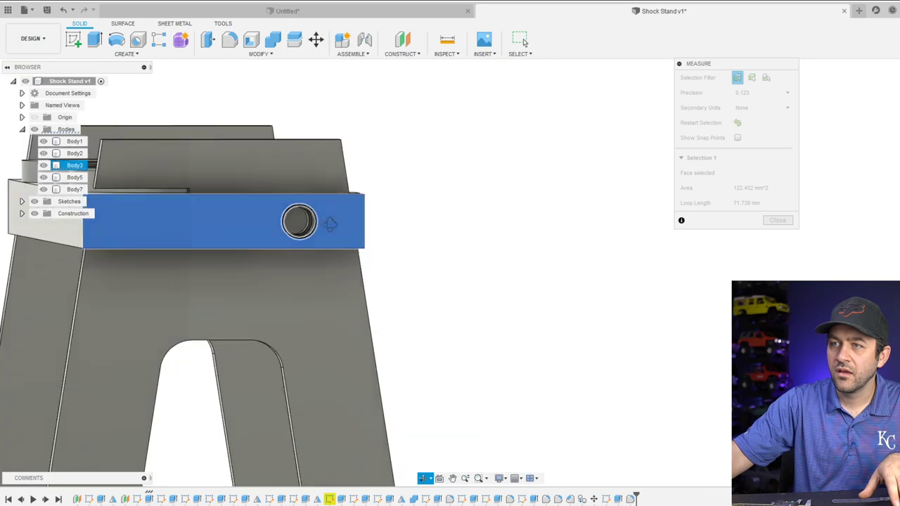
click(300, 223)
shift+middle_drag(300, 222, 445, 201)
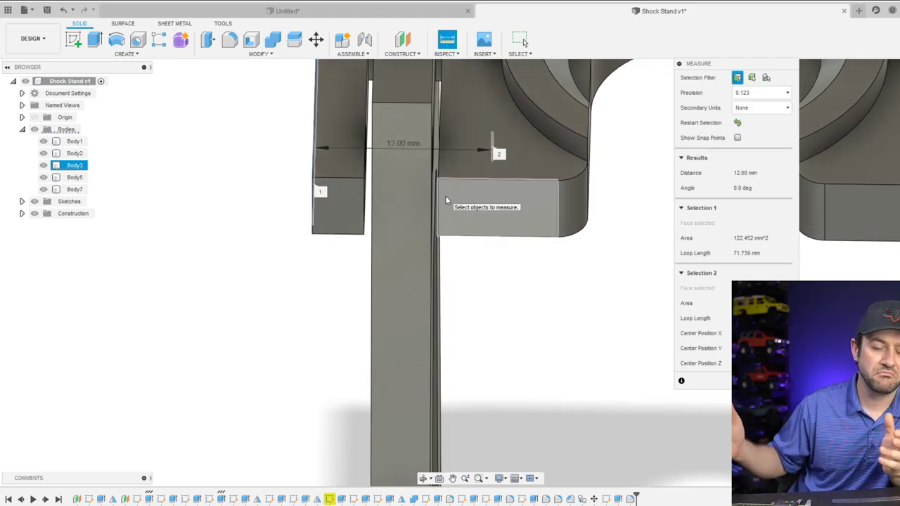
scroll(422, 239, down, 5)
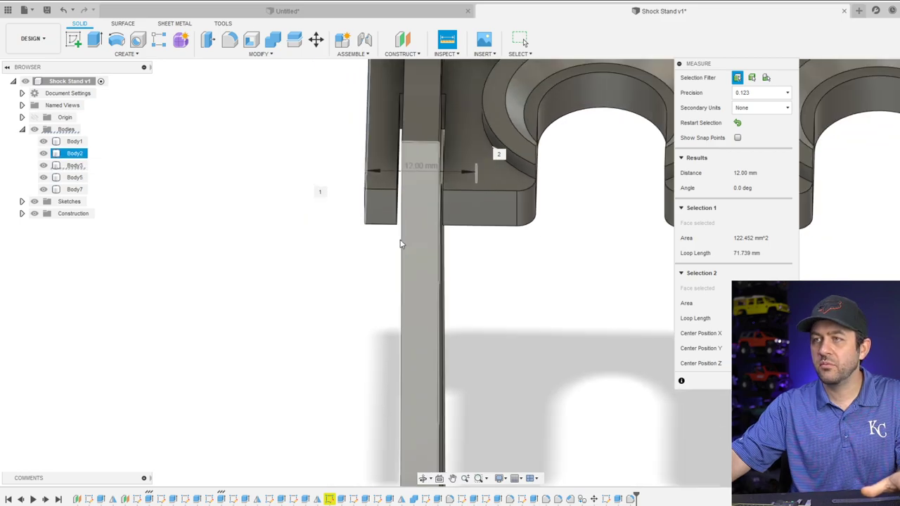
scroll(492, 295, down, 3)
key(Escape)
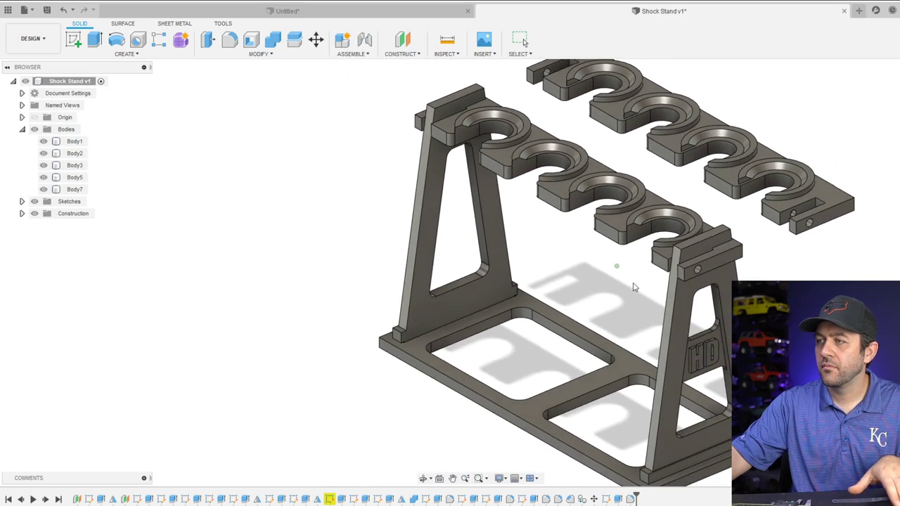
Create a sketch on the outer face of the HD upright, viewed square-on around the holder's screw hole
click(682, 301)
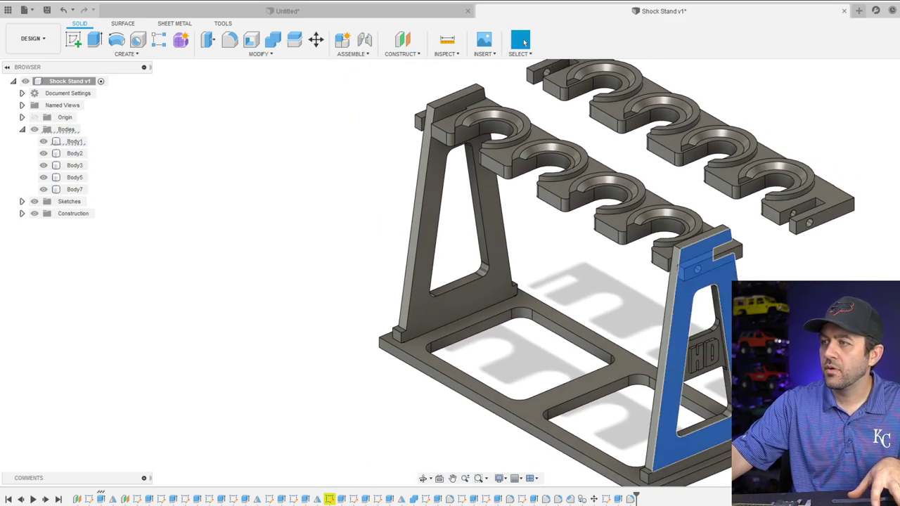
middle_drag(422, 211, 787, 457)
scroll(436, 114, up, 6)
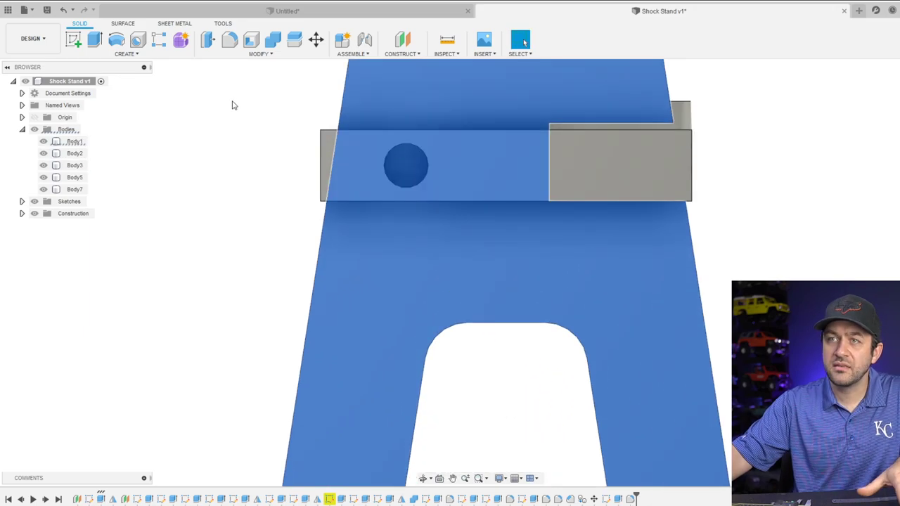
click(234, 104)
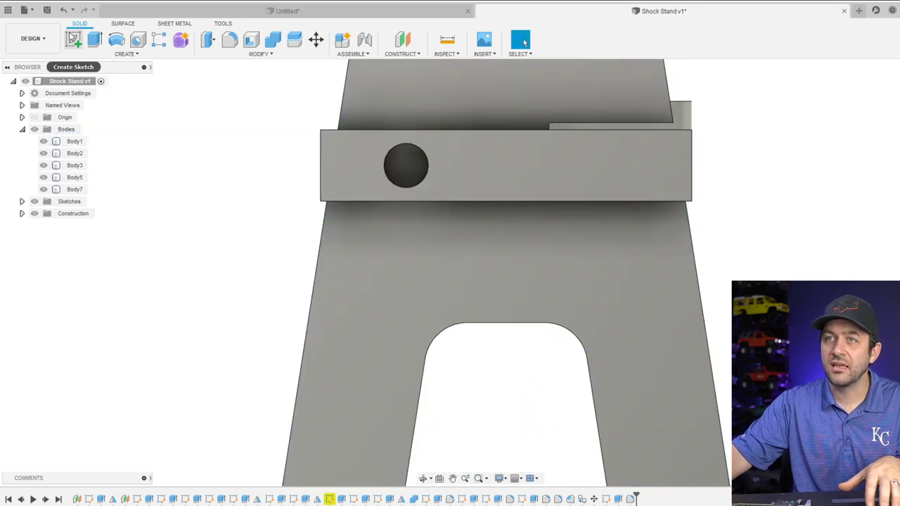
click(73, 39)
click(420, 257)
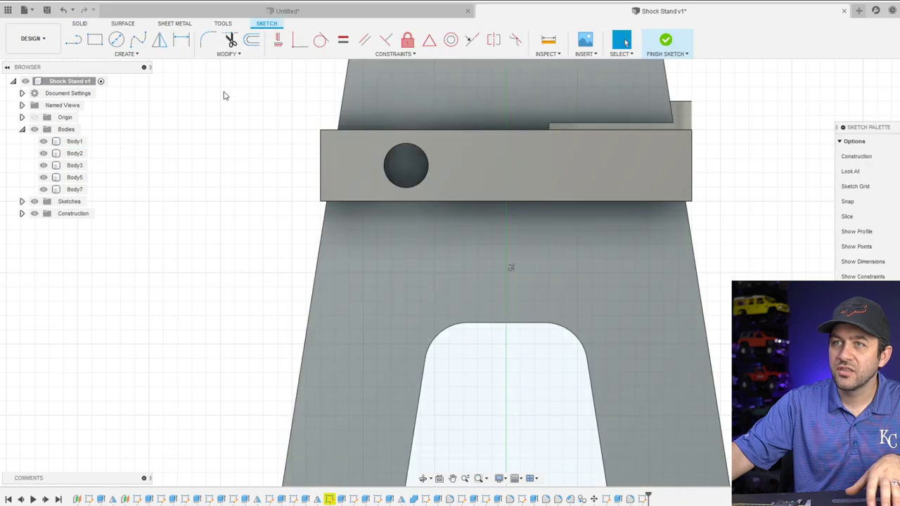
Project the edge of the ring holder's screw hole onto the HD upright's outer face sketch and finish the sketch
click(115, 39)
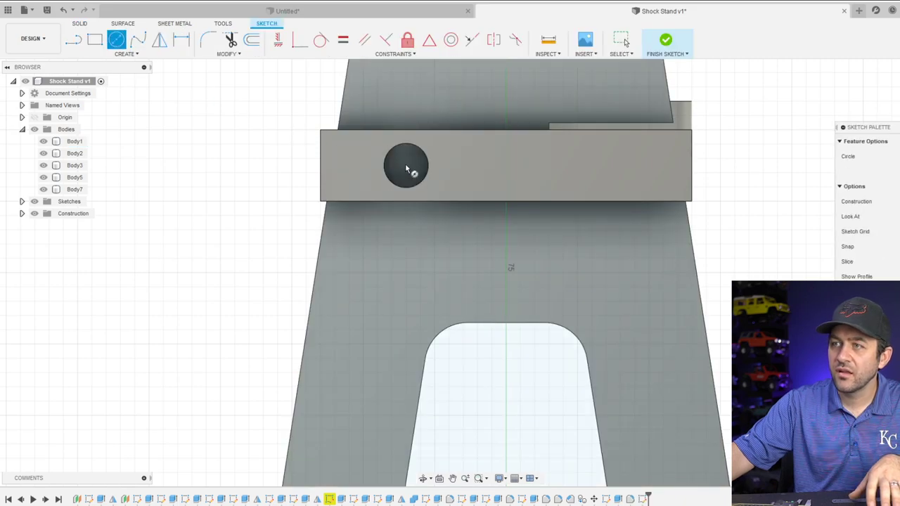
key(Escape)
key(p)
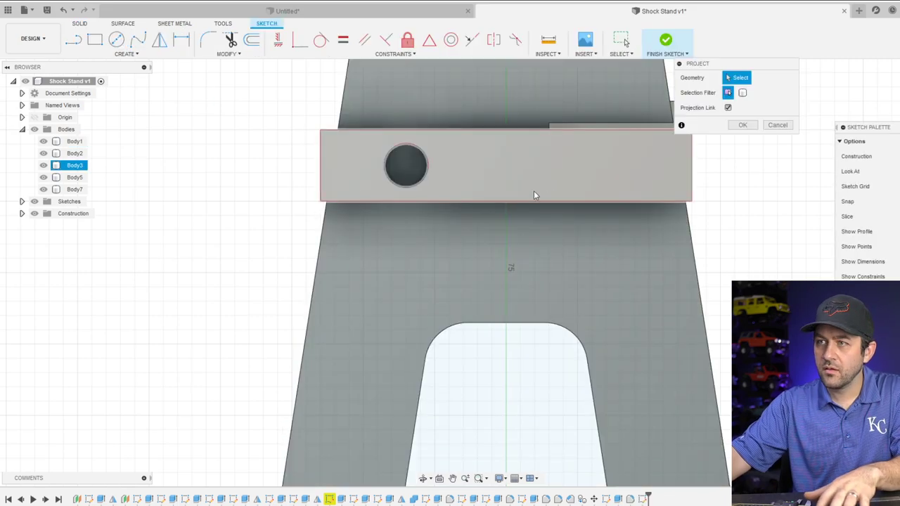
click(422, 180)
key(Return)
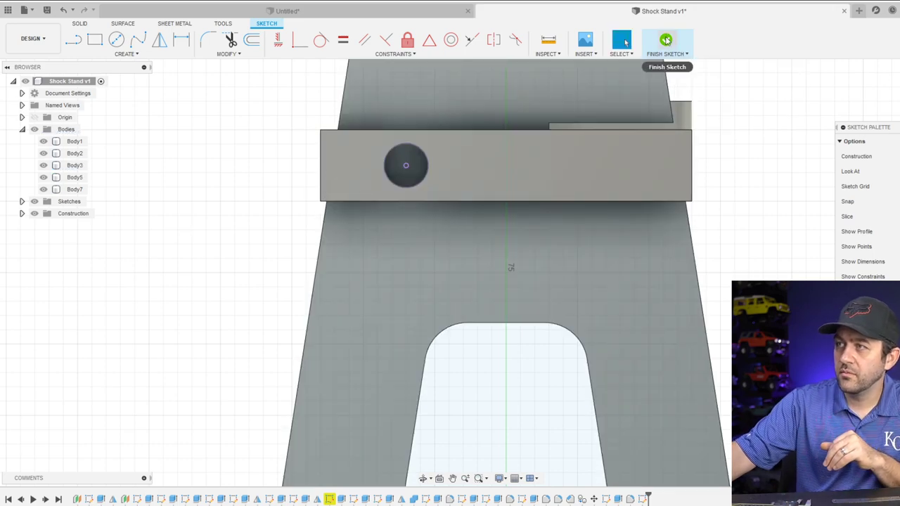
click(665, 40)
Extrude the projected hole profile 4 mm through the HD upright as a cut
click(96, 40)
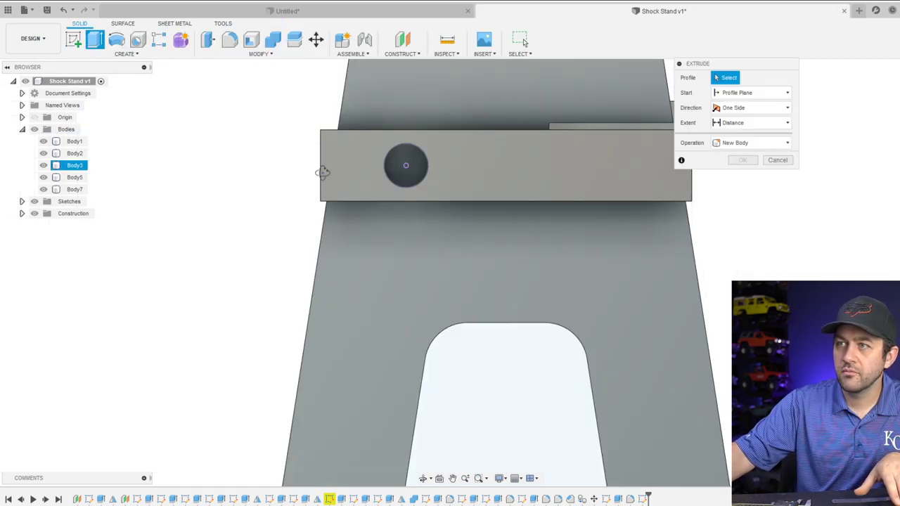
shift+middle_drag(321, 171, 378, 184)
click(350, 156)
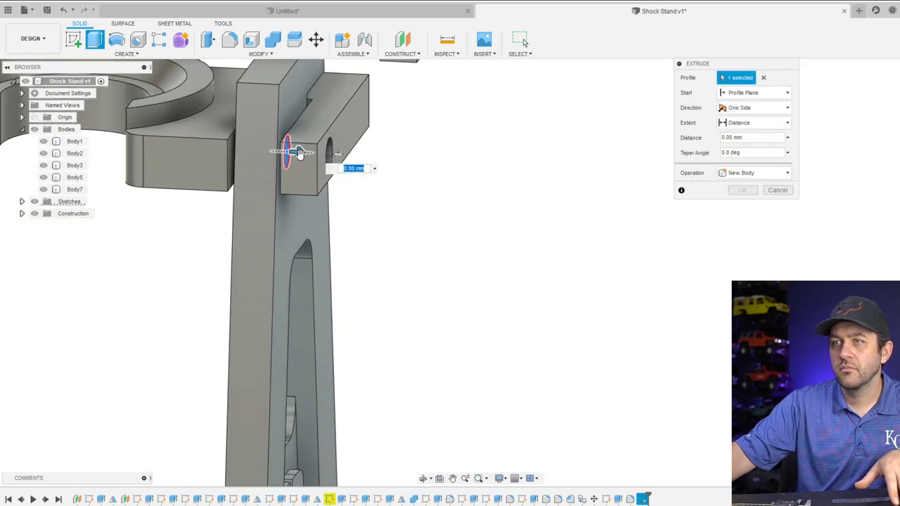
drag(297, 150, 235, 147)
shift+middle_drag(234, 147, 271, 176)
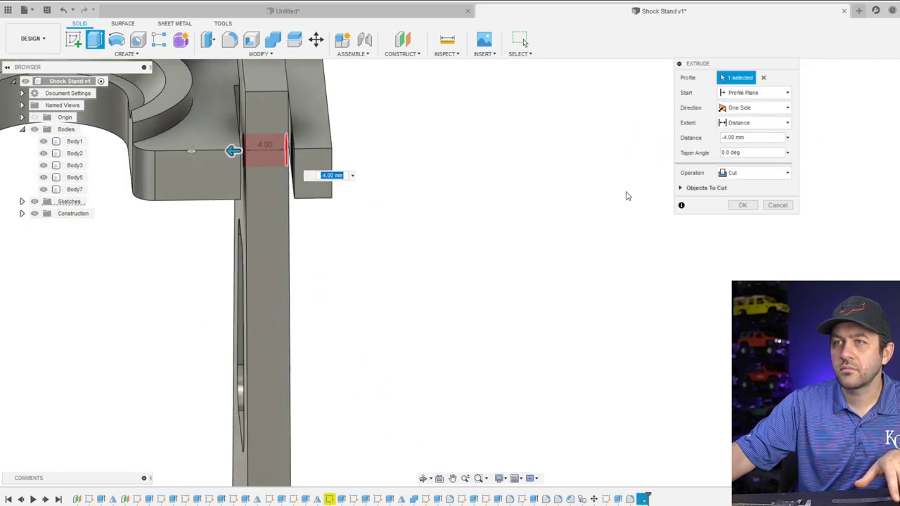
click(740, 206)
Create a sketch on the base's end face below the HD upright
shift+middle_drag(410, 190, 424, 215)
scroll(376, 180, up, 4)
scroll(426, 215, down, 4)
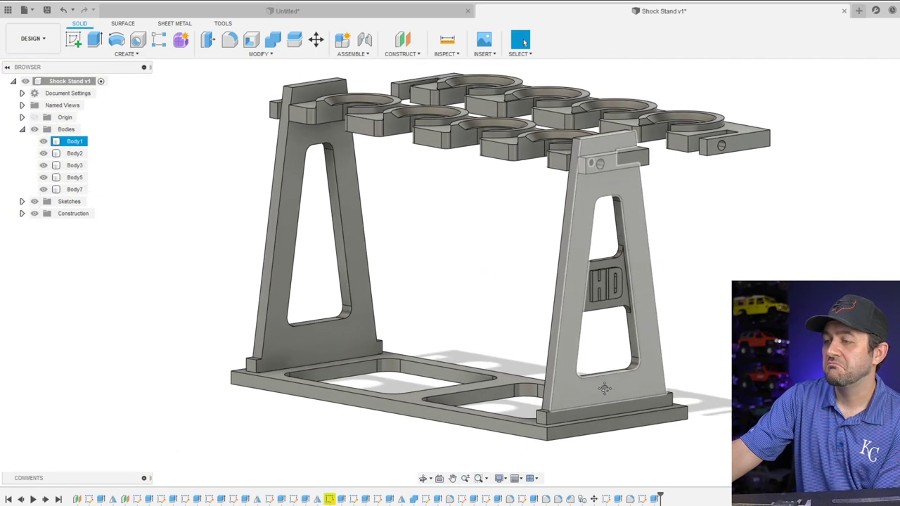
scroll(515, 326, up, 5)
scroll(464, 344, up, 2)
scroll(482, 364, down, 3)
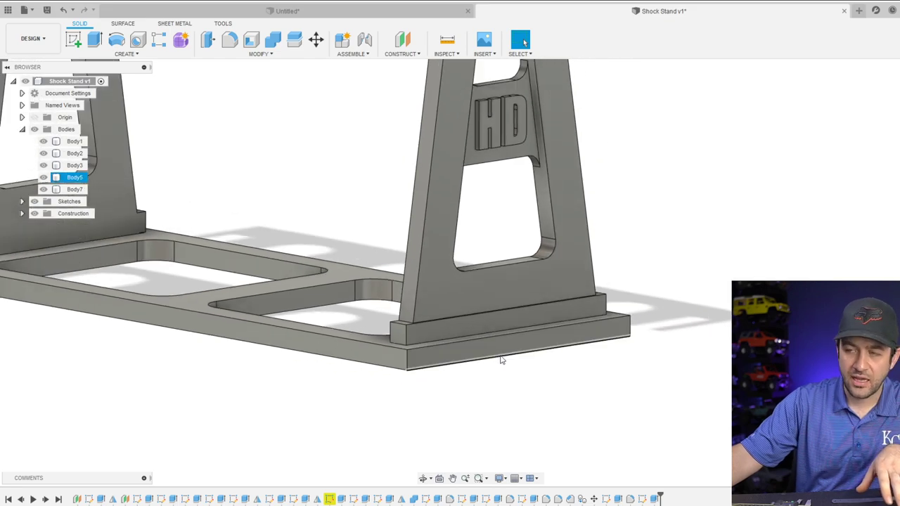
shift+middle_drag(498, 341, 473, 340)
key(Escape)
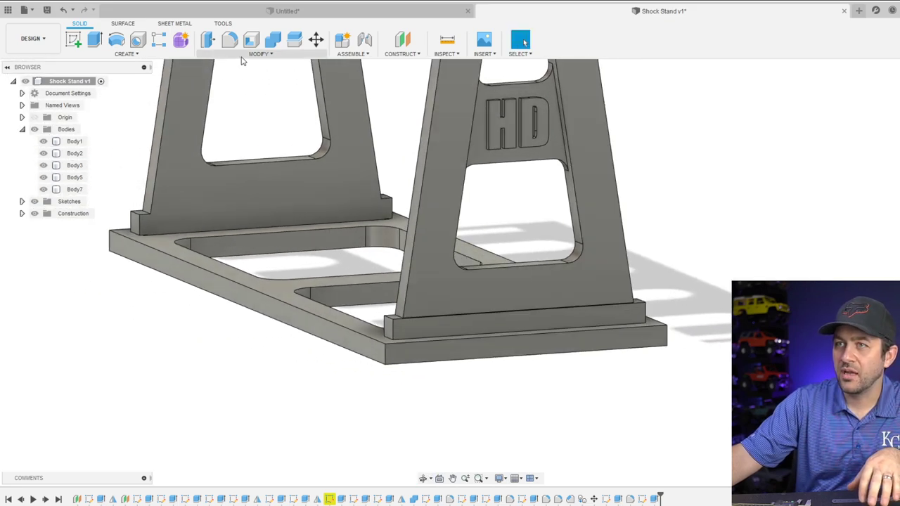
click(74, 40)
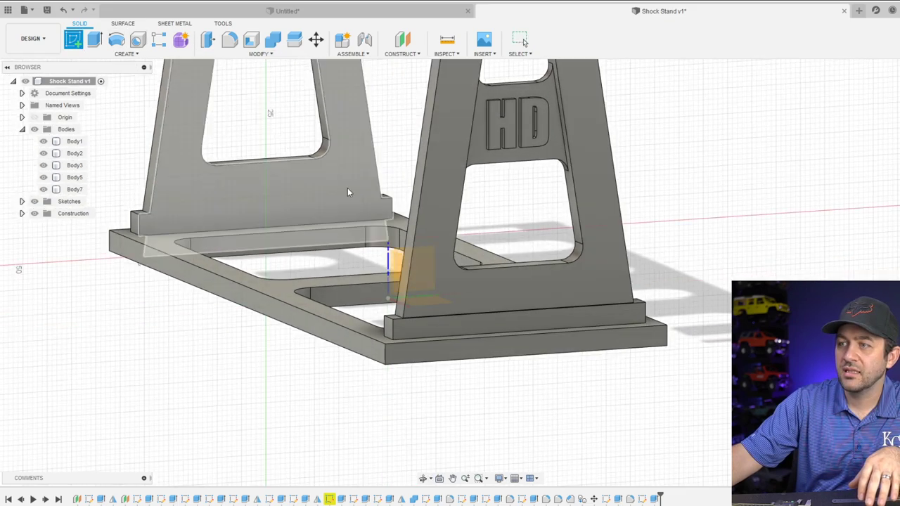
click(522, 351)
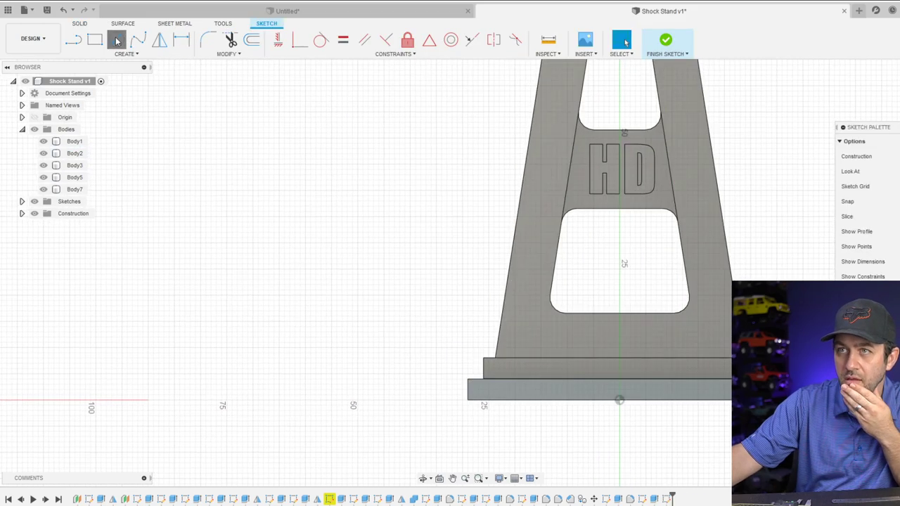
Sketch a circle directly above the origin on the base's end face and set its diameter to 3.1 mm
click(117, 40)
scroll(589, 370, up, 10)
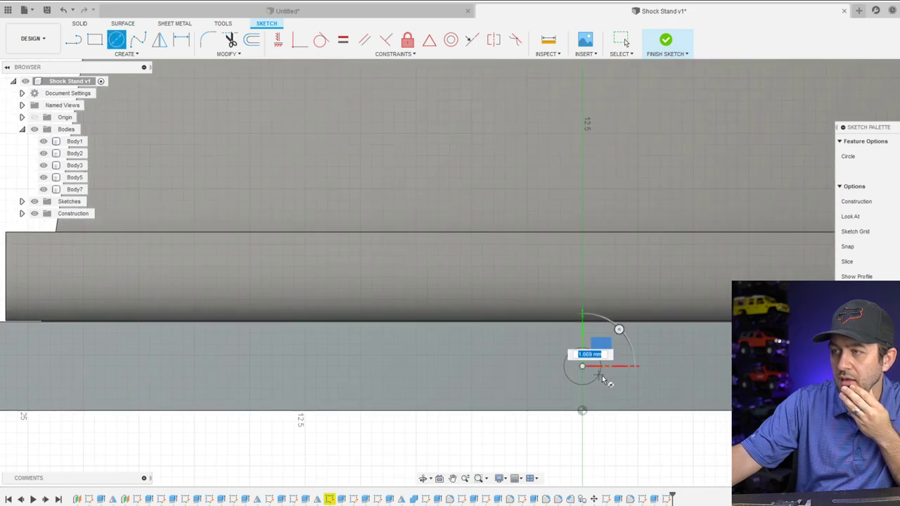
click(603, 378)
scroll(600, 391, down, 3)
key(Escape)
key(r)
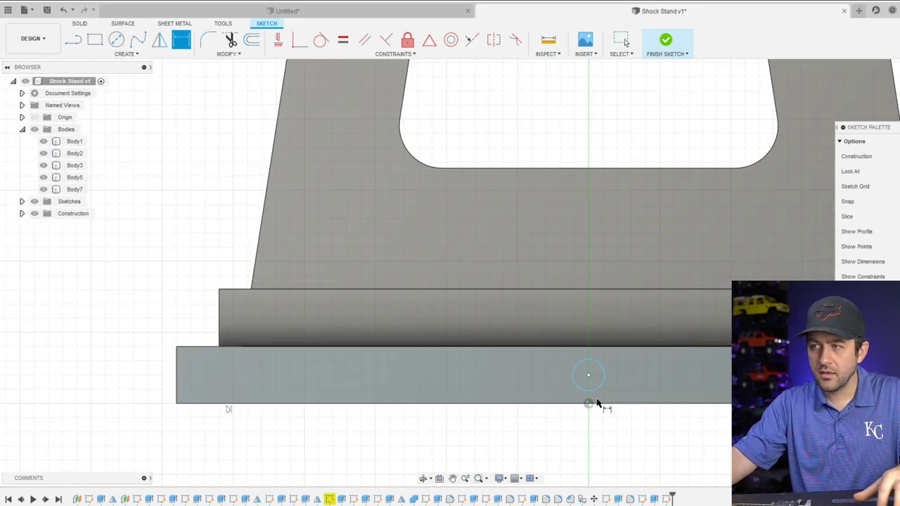
key(d)
click(601, 389)
click(629, 436)
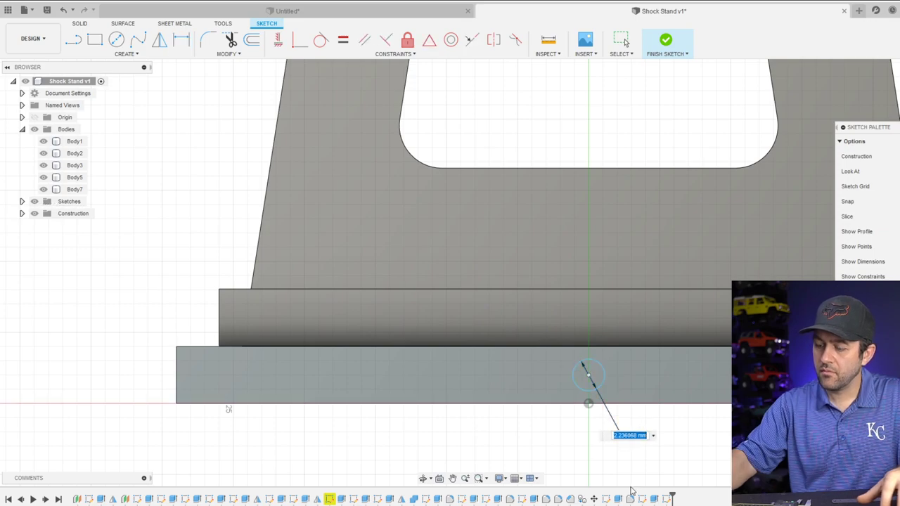
text(3.1)
key(Return)
Examine how much material surrounds the 3.1 mm circle within the base's thickness, and leave the sketch
scroll(611, 441, up, 2)
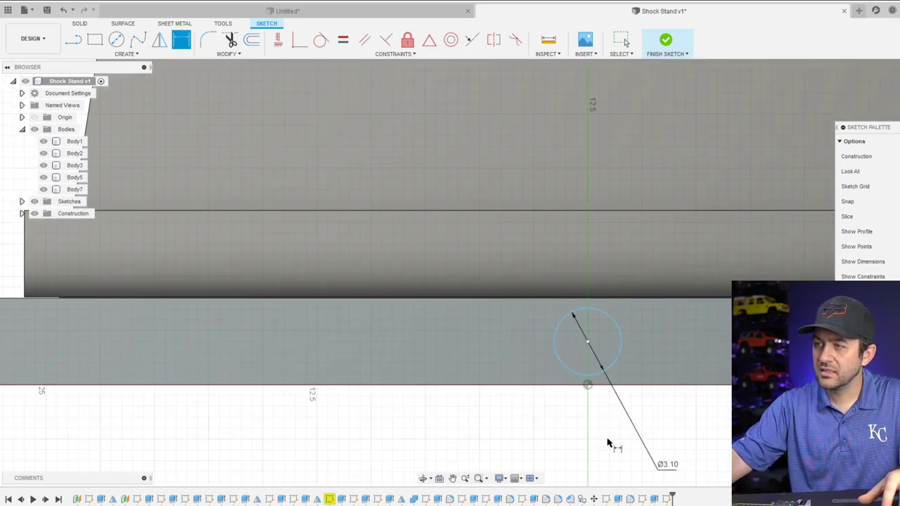
scroll(621, 311, down, 3)
scroll(587, 345, up, 3)
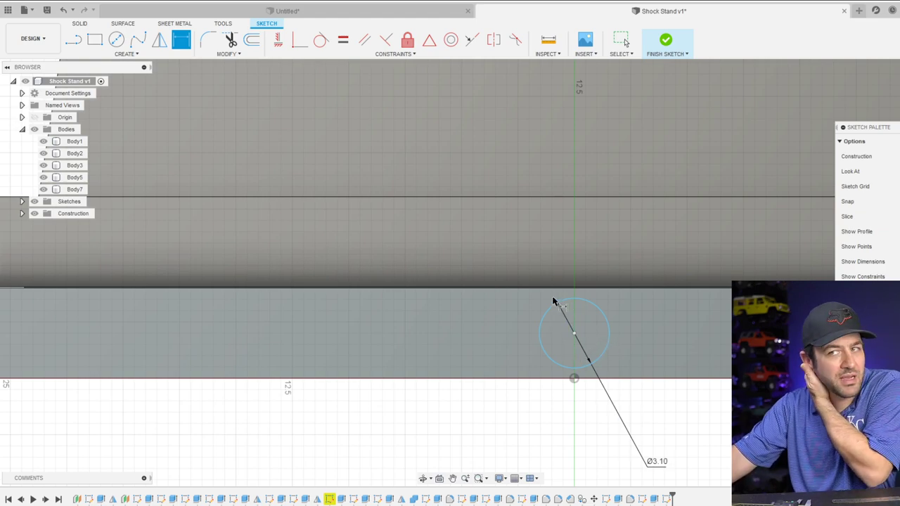
scroll(559, 312, down, 3)
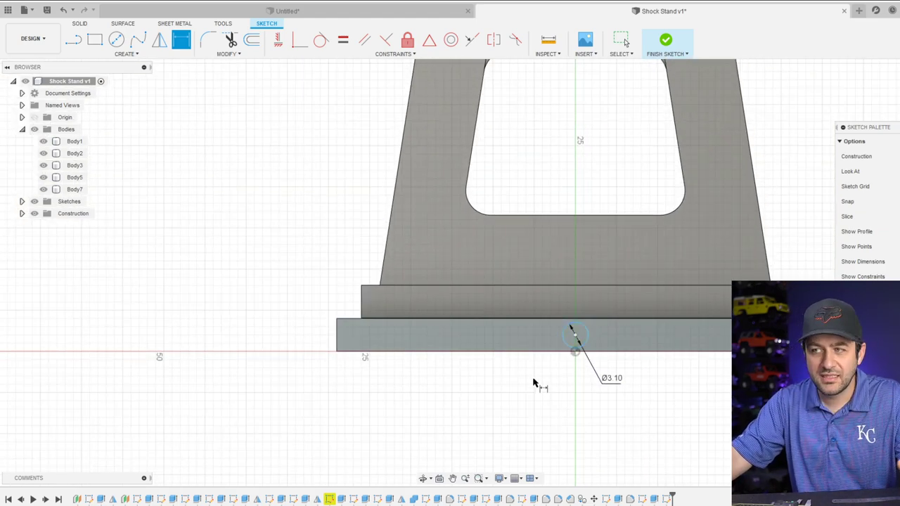
scroll(534, 316, up, 3)
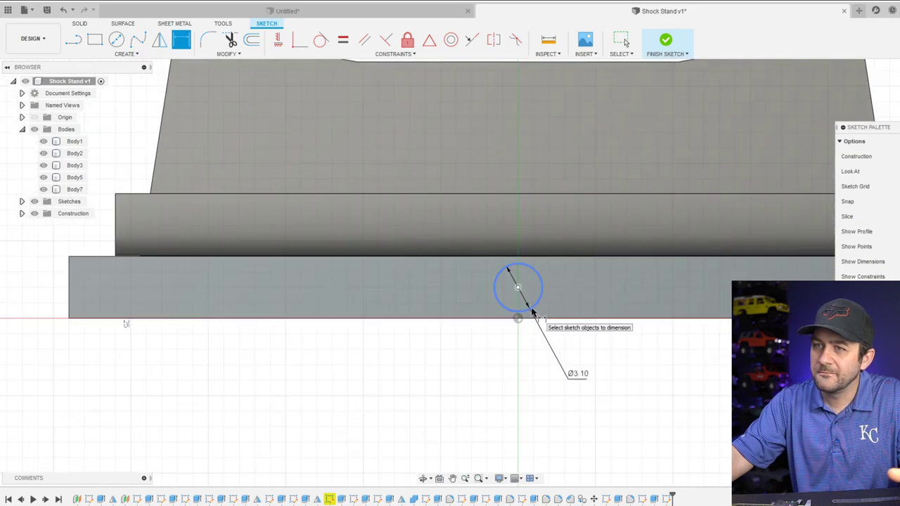
scroll(533, 313, down, 3)
key(Escape)
scroll(524, 289, down, 1)
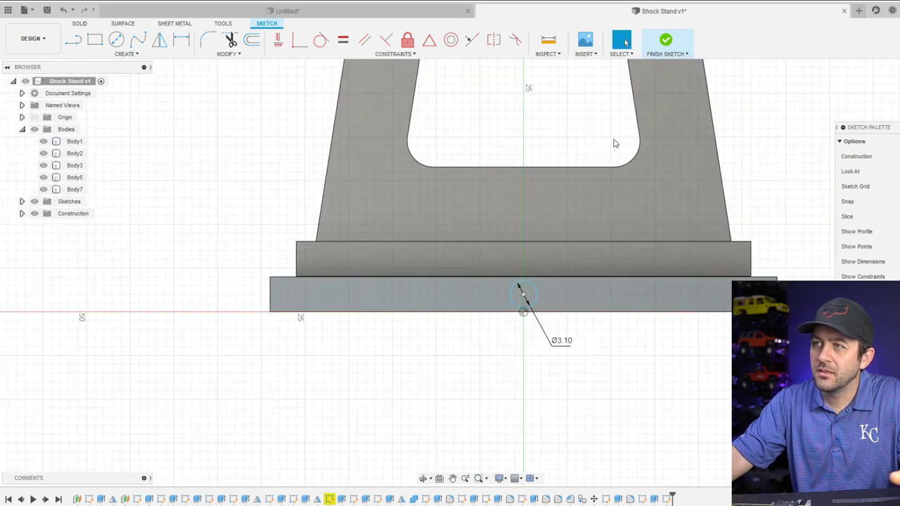
click(665, 40)
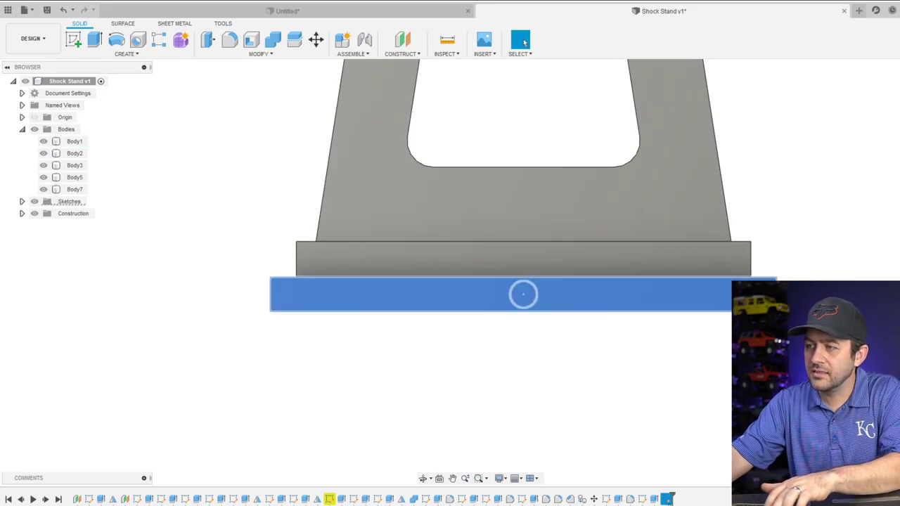
Extrude the base's underside outward by 2 mm, joined to the base, to thicken it
click(95, 40)
shift+middle_drag(239, 257, 320, 179)
click(300, 354)
scroll(300, 358, down, 4)
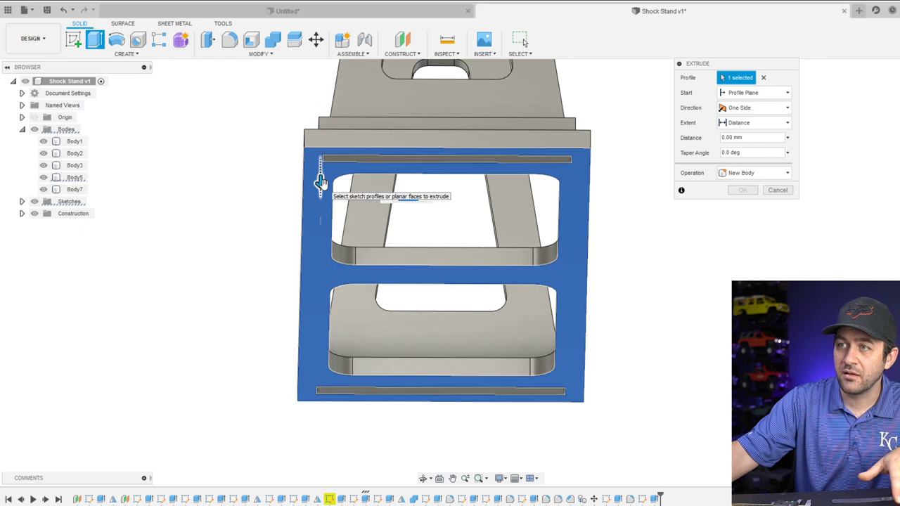
drag(320, 181, 320, 190)
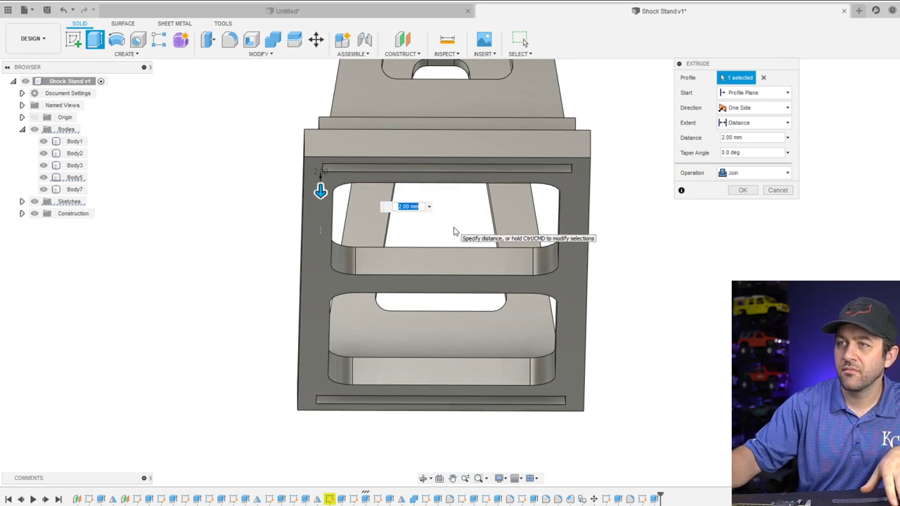
key(Return)
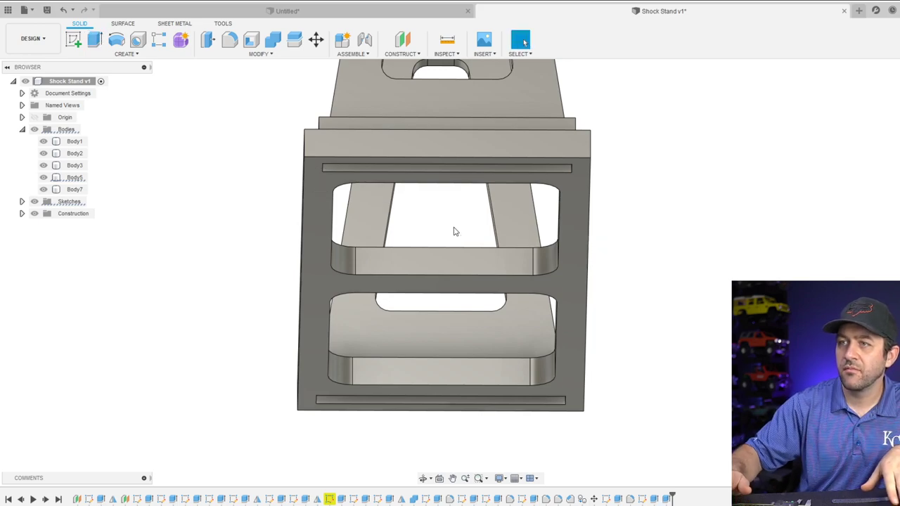
Extrude the bottom face of the HD upright's tab 2 mm as a join, extending it through the thickened base's slot
click(95, 40)
scroll(372, 165, up, 4)
mouse_move(398, 178)
shift+middle_down()
mouse_move(408, 183)
mouse_move(402, 174)
shift+middle_up()
click(392, 153)
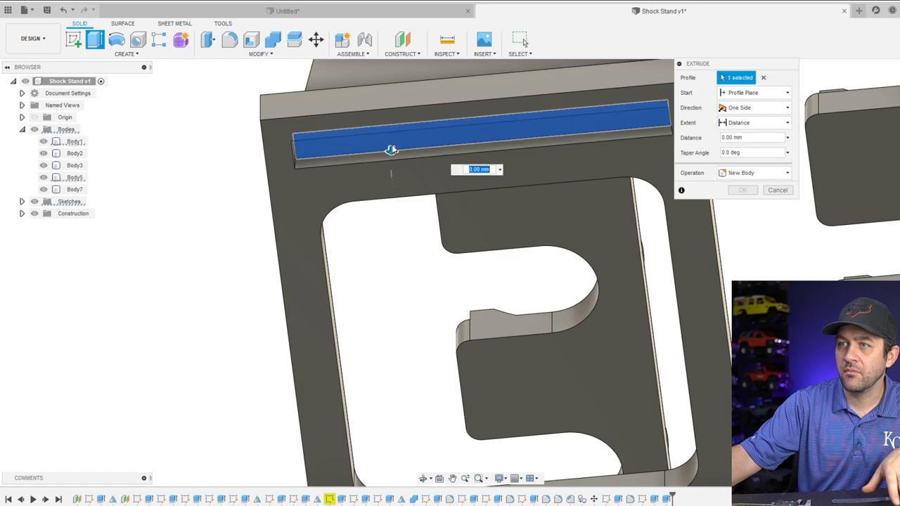
drag(392, 149, 391, 160)
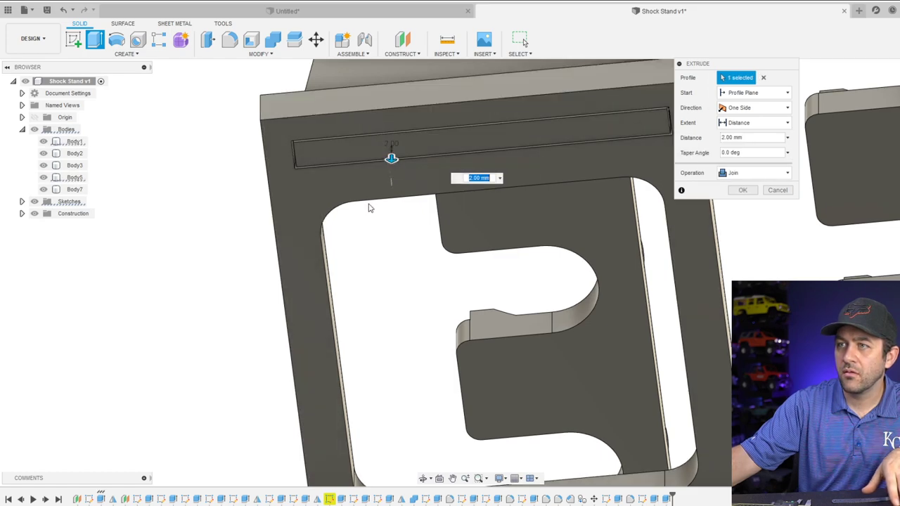
scroll(369, 208, down, 3)
middle_drag(381, 284, 394, 197)
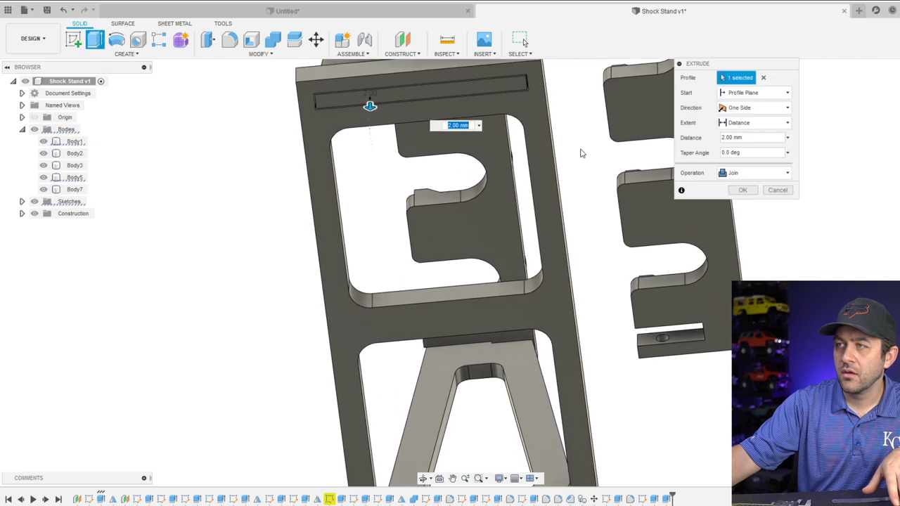
click(742, 190)
Extrude the bottom face of the plain upright's tab 2 mm as a join, extending it through the base's other slot
click(100, 41)
middle_drag(332, 298, 316, 86)
scroll(444, 313, up, 3)
scroll(444, 314, up, 2)
click(389, 357)
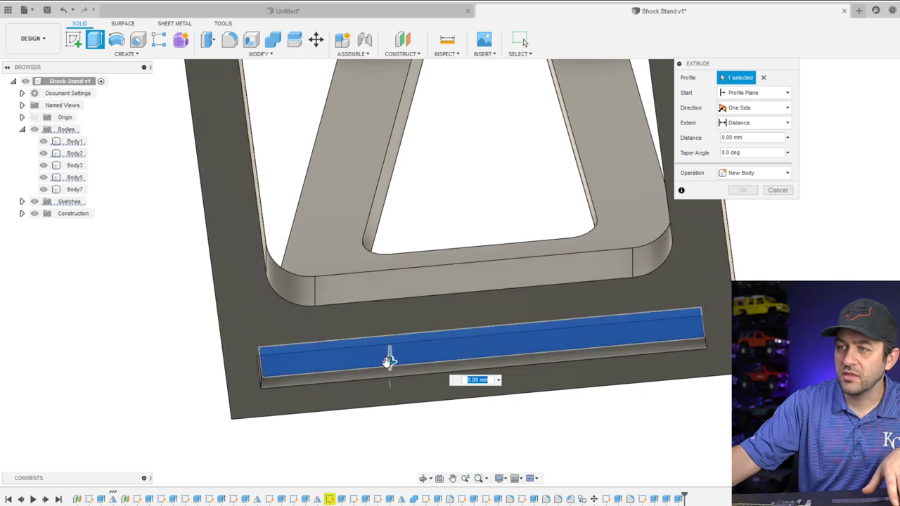
drag(390, 361, 390, 370)
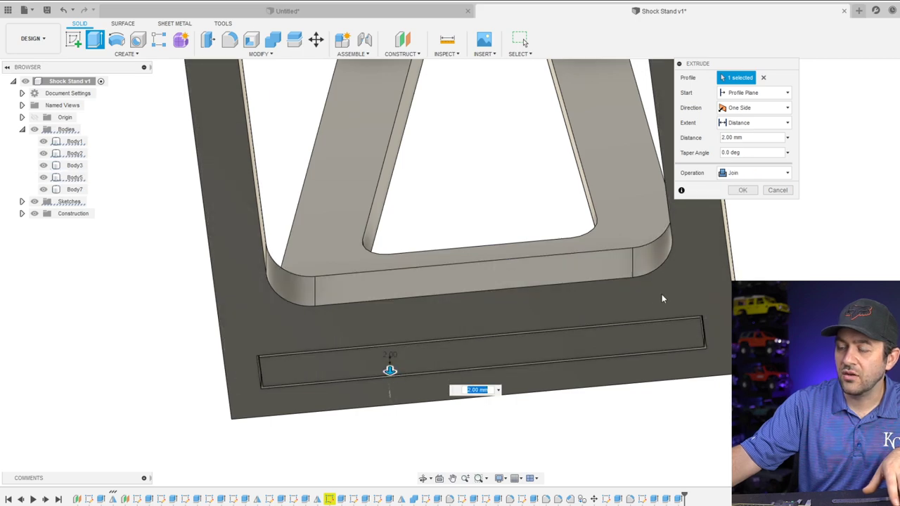
key(Return)
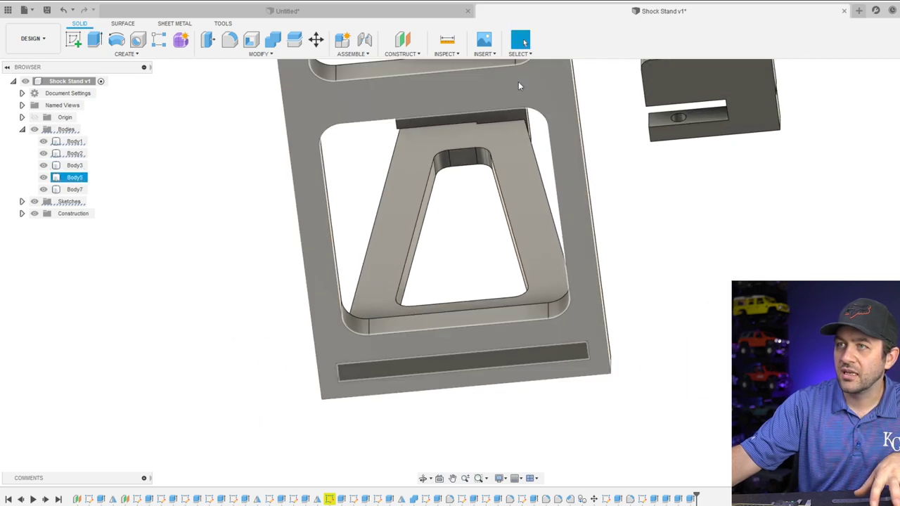
Create a sketch on the thickened base's end face below the HD upright
shift+middle_drag(463, 132, 565, 278)
key(Escape)
click(74, 40)
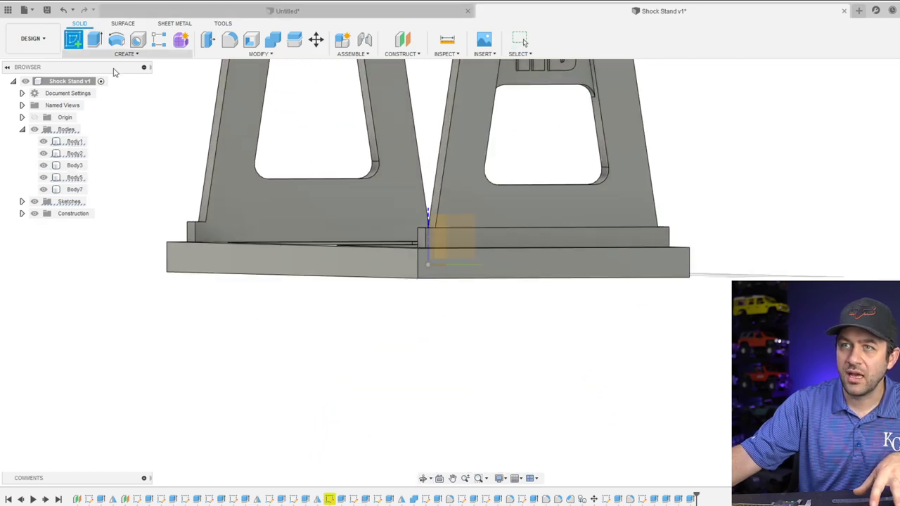
click(555, 256)
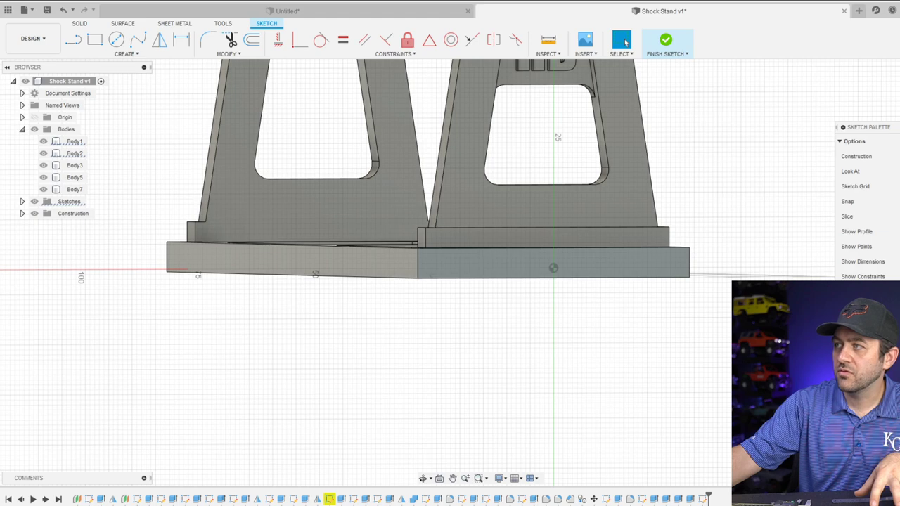
Sketch a circle for a screw hole on the base's end face, slightly off the vertical centre axis
click(120, 44)
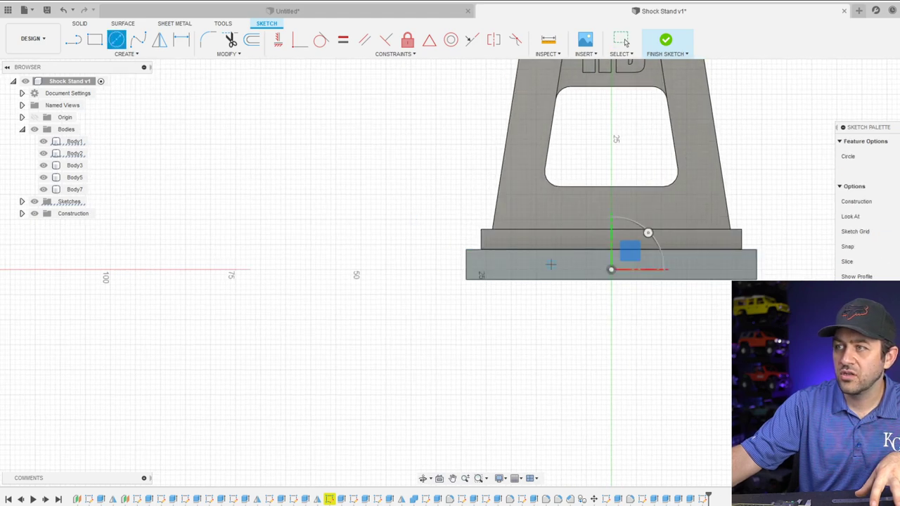
scroll(381, 237, up, 5)
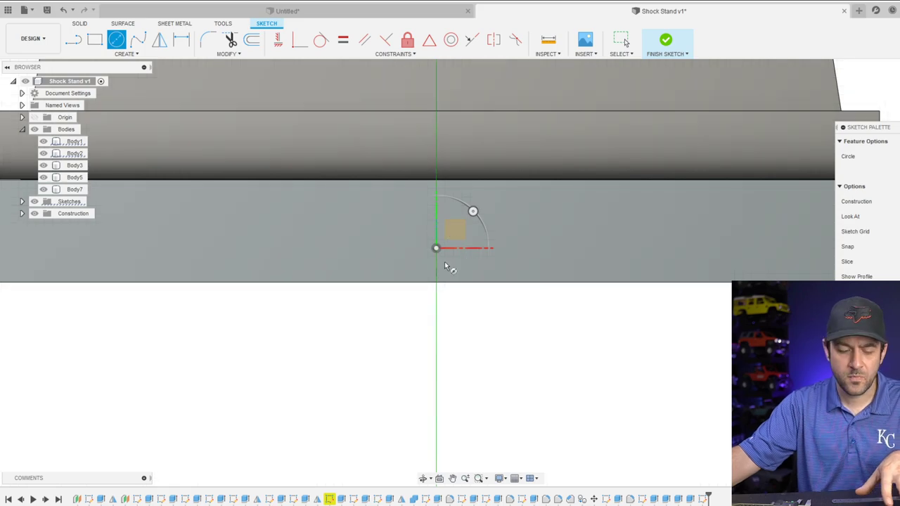
key(Escape)
key(c)
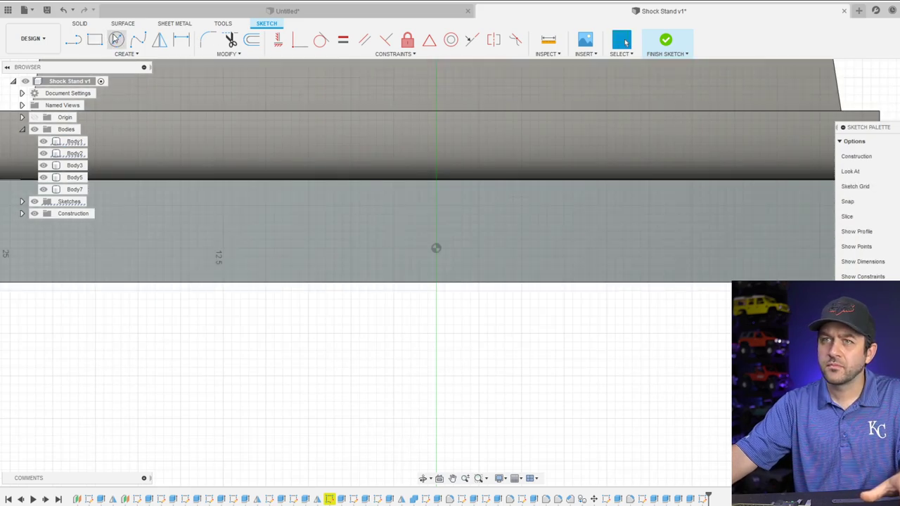
click(367, 230)
click(383, 252)
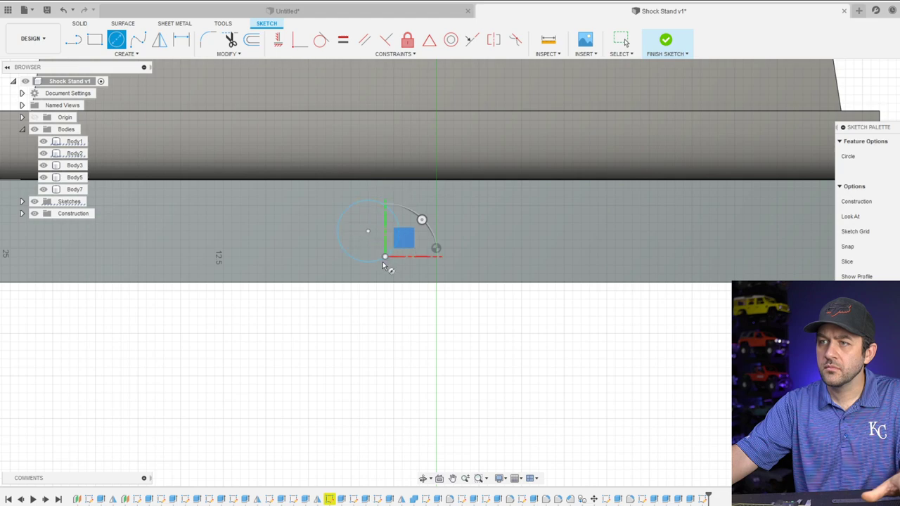
scroll(382, 261, down, 2)
key(Escape)
key(l)
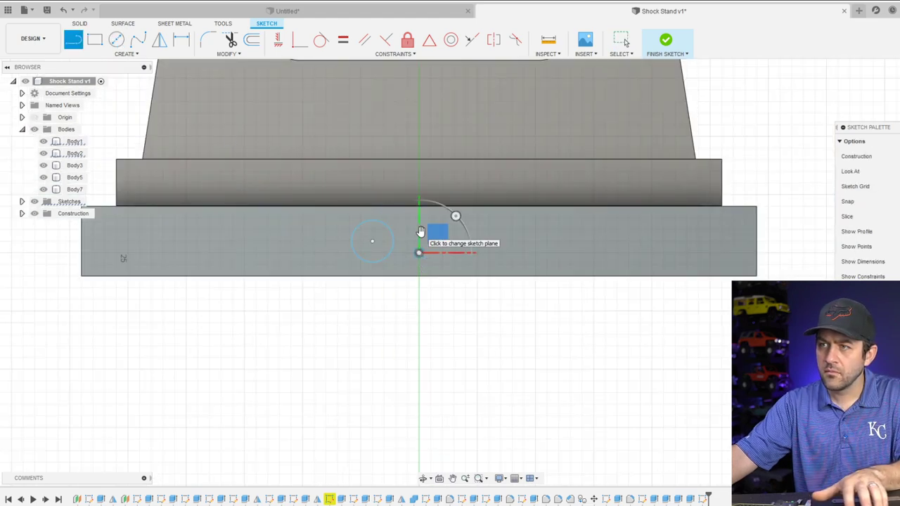
click(419, 252)
scroll(450, 253, up, 2)
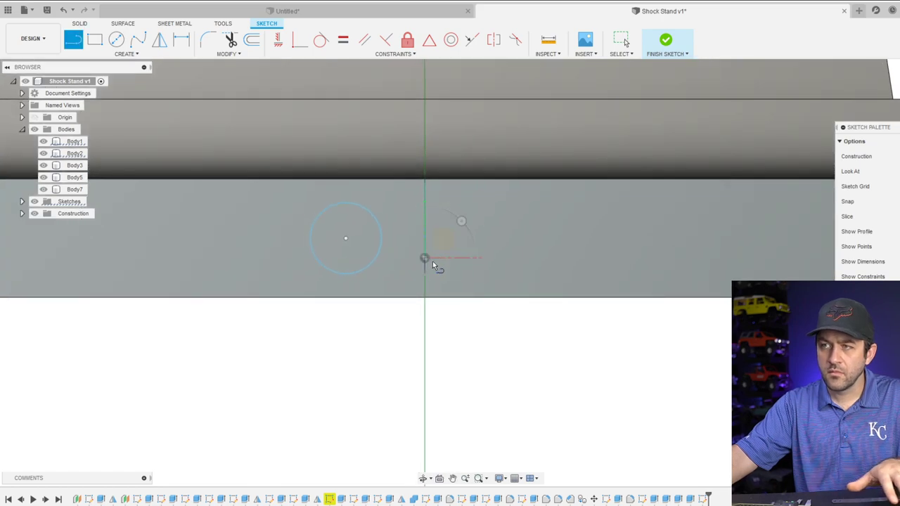
mouse_move(433, 262)
shift+middle_down()
mouse_move(445, 257)
mouse_move(448, 271)
shift+middle_up()
key(Escape)
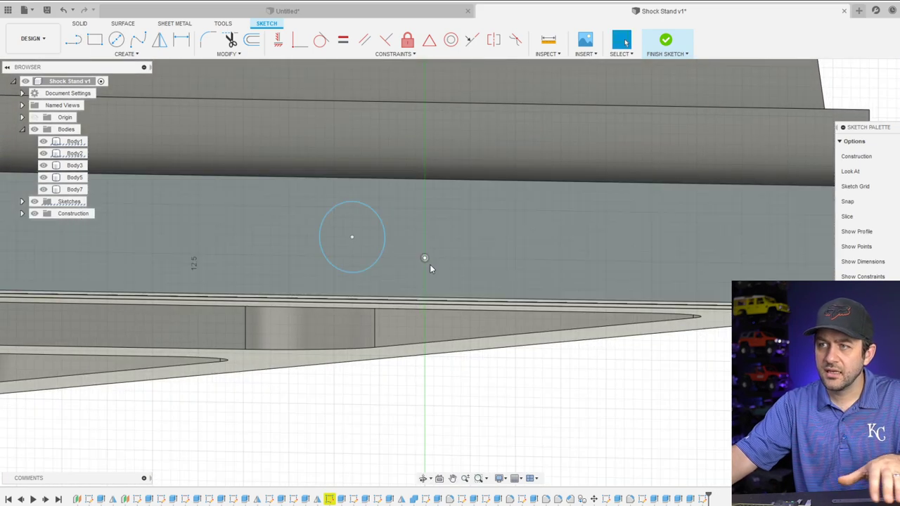
Draw a vertical construction line upward from the sketch origin and attach the circle's centre to its upper endpoint
key(l)
click(424, 258)
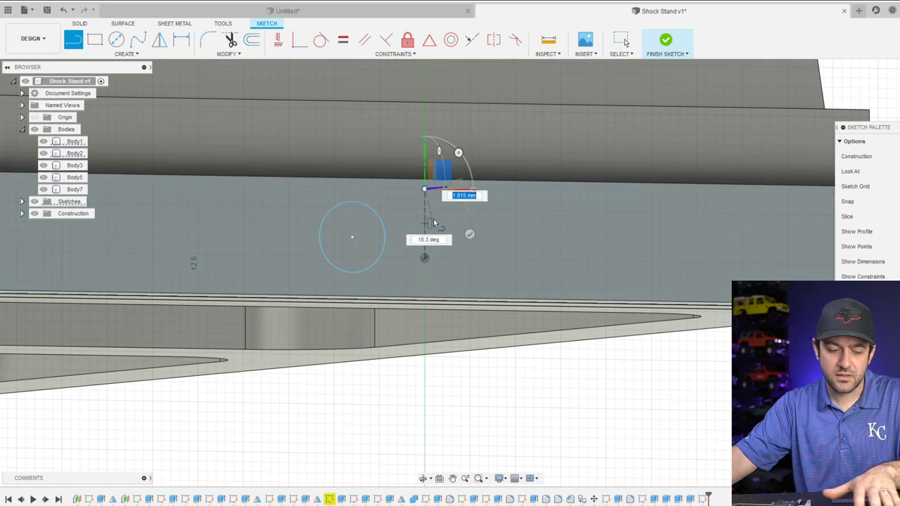
click(425, 190)
key(Escape)
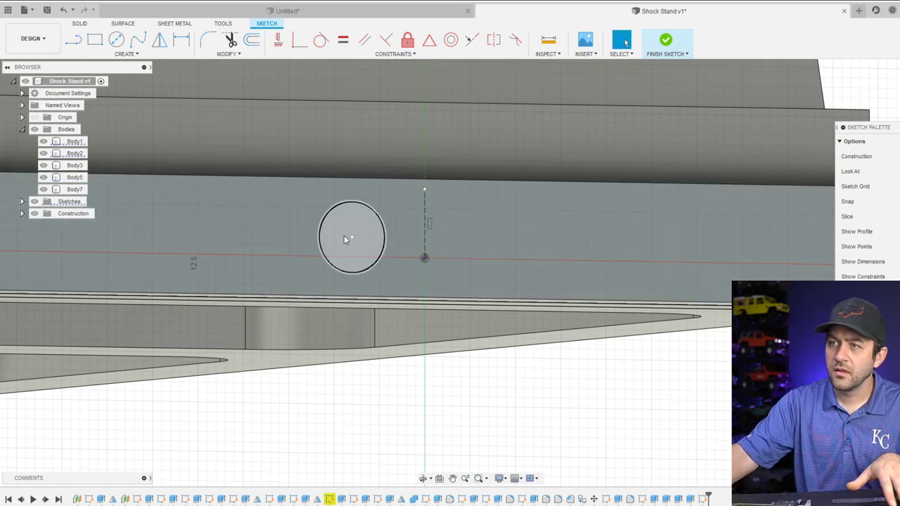
mouse_move(354, 236)
mouse_down()
mouse_move(426, 191)
mouse_move(423, 244)
mouse_up()
Dimension the screw-hole circle with a diameter of 3.1 mm
key(d)
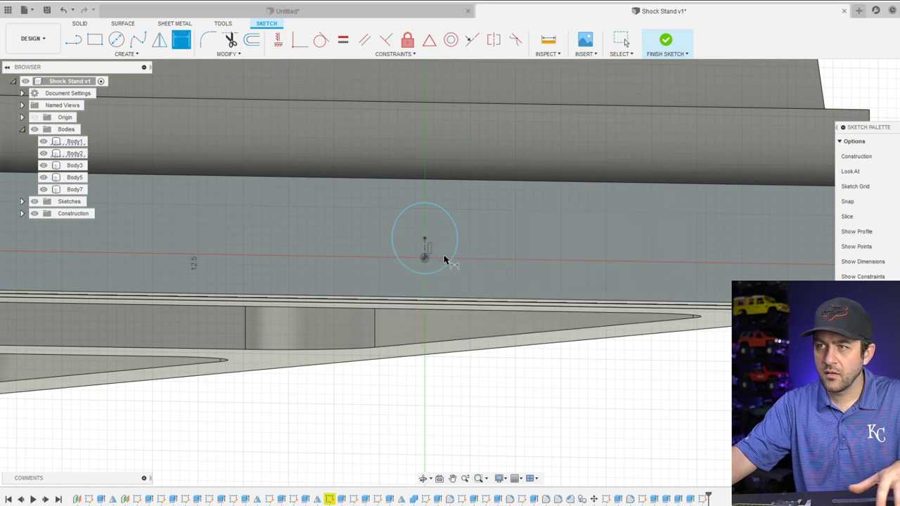
click(448, 265)
click(496, 383)
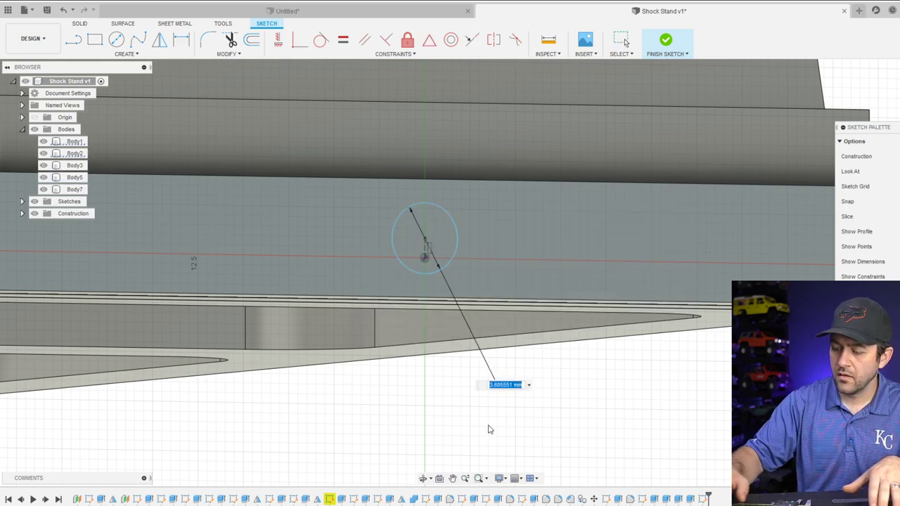
text(3.1)
key(Return)
key(Escape)
Dimension the circle's centre 3 mm above the bottom edge of the base's end face and finish the sketch
click(466, 336)
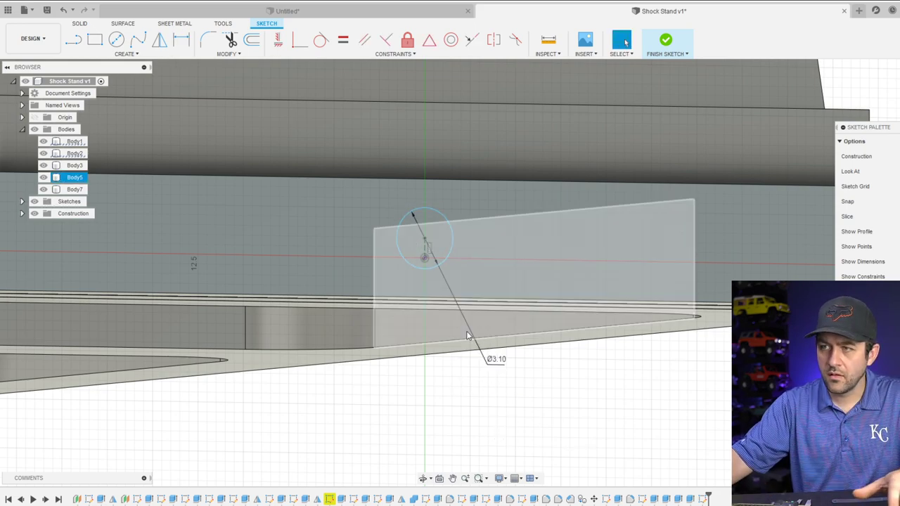
key(r)
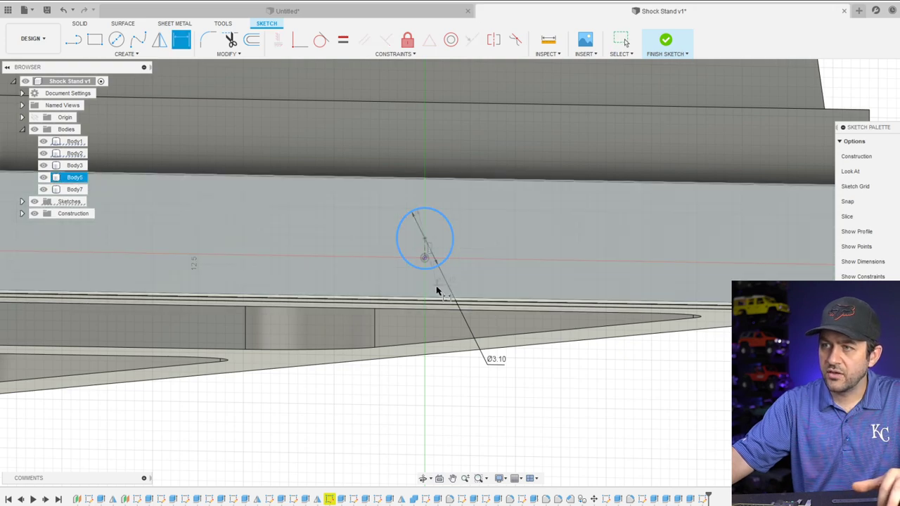
click(437, 298)
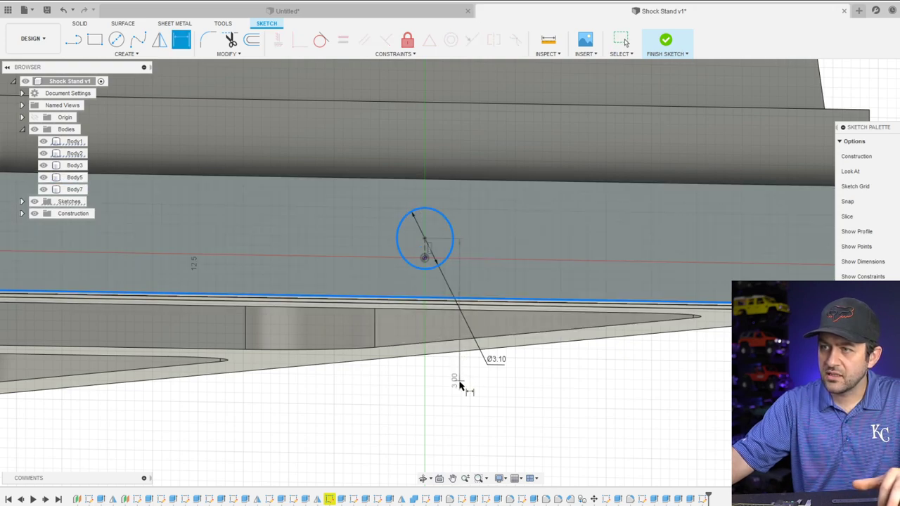
click(459, 386)
key(Return)
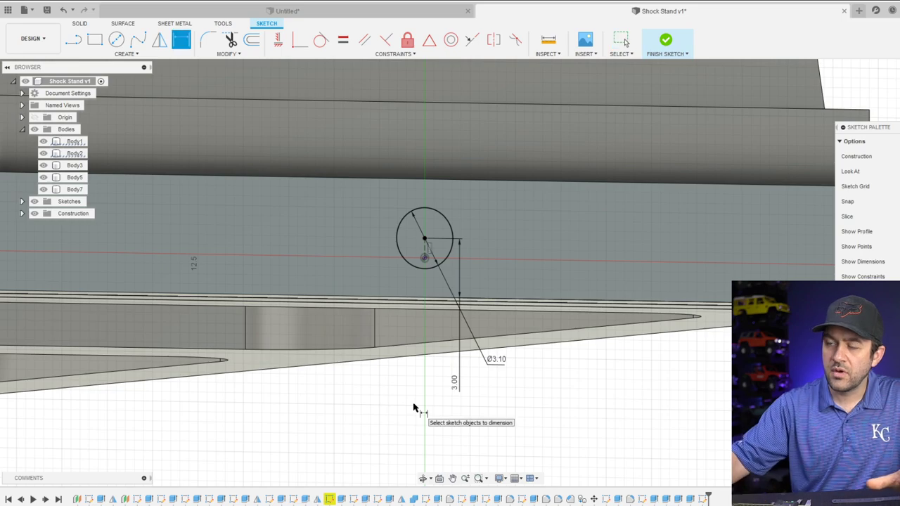
click(666, 40)
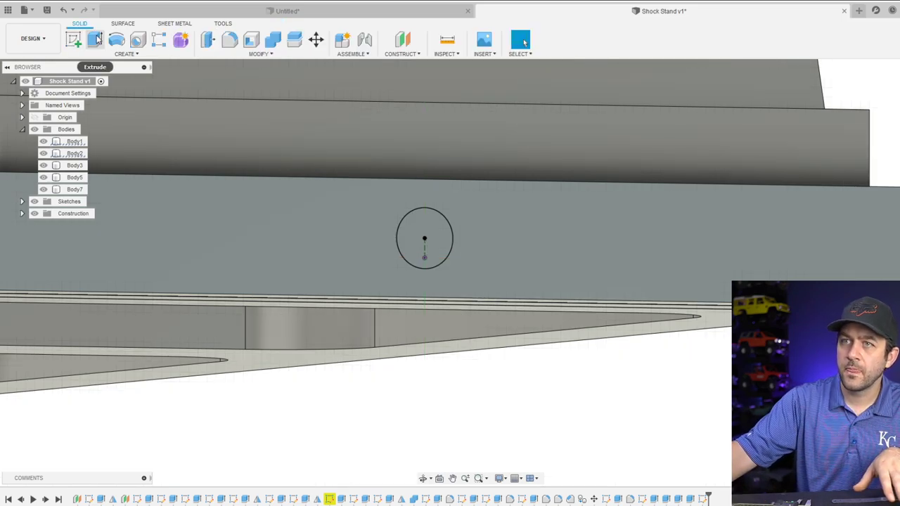
Extrude the screw-hole circle inward from the base's end face as a cut, 8 mm deep through the upright's tab
key(e)
click(437, 249)
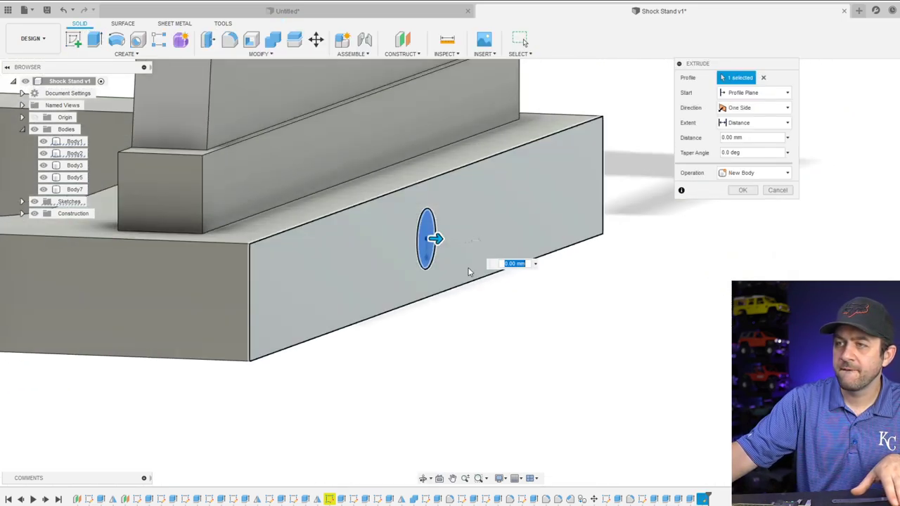
drag(451, 248, 345, 257)
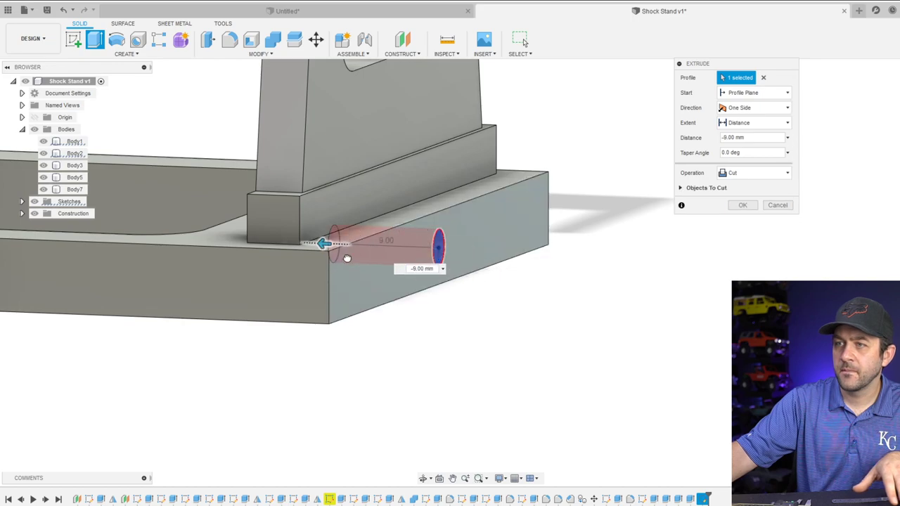
shift+middle_drag(346, 284, 350, 256)
scroll(331, 280, up, 3)
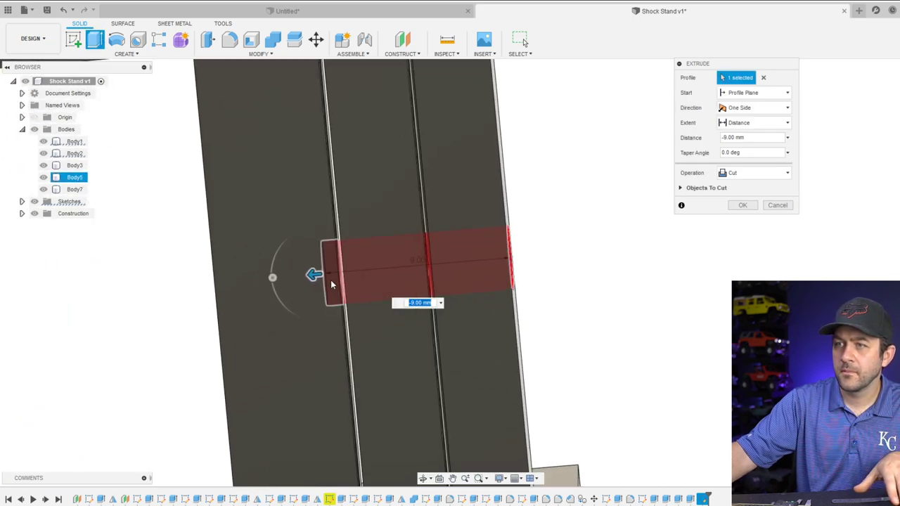
drag(308, 274, 325, 274)
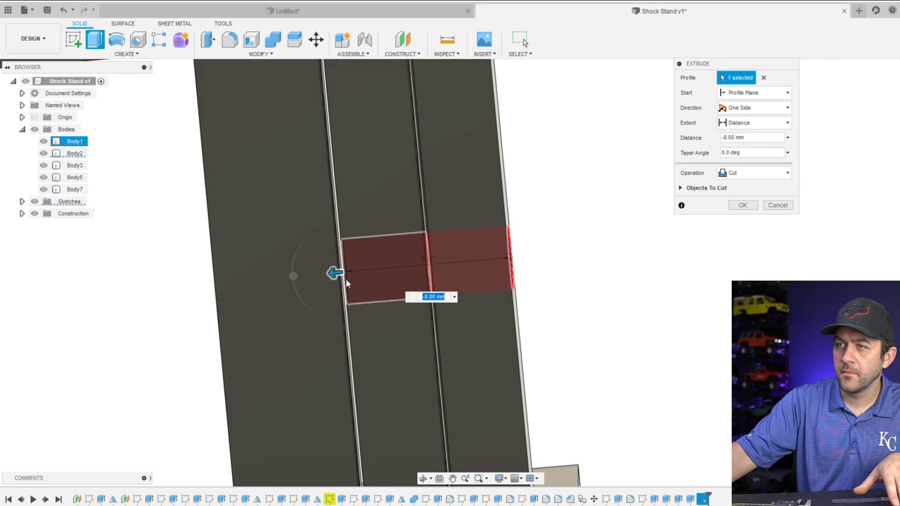
scroll(341, 274, up, 4)
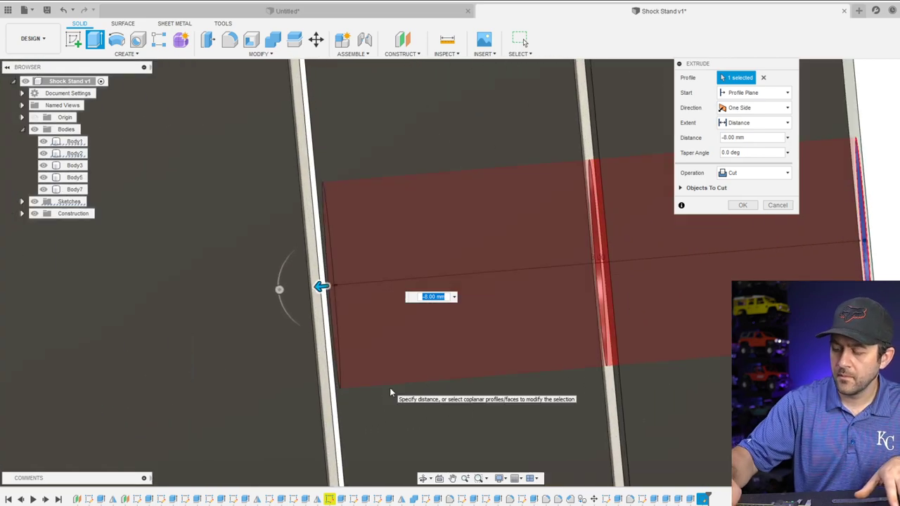
Try cut depths of 9 mm and 8.5 mm for the screw hole, and confirm the cut at 8 mm
text(-9)
key(Tab)
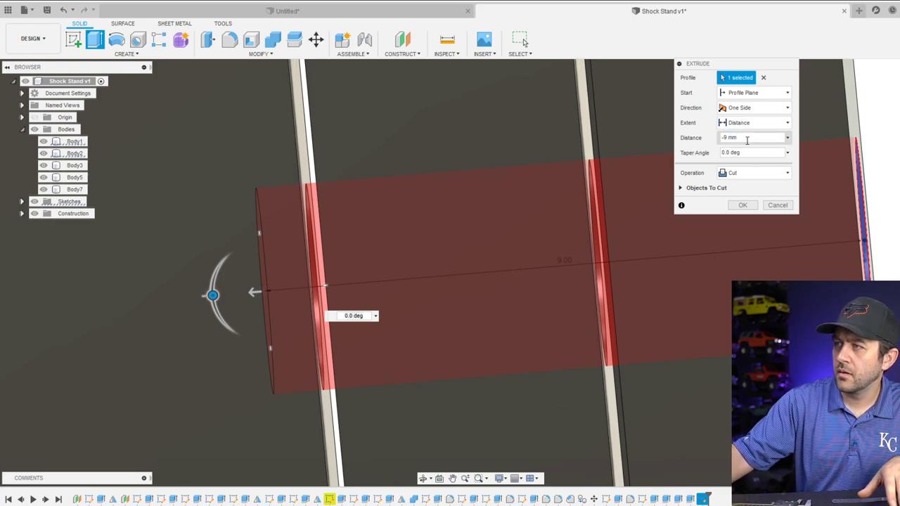
click(714, 142)
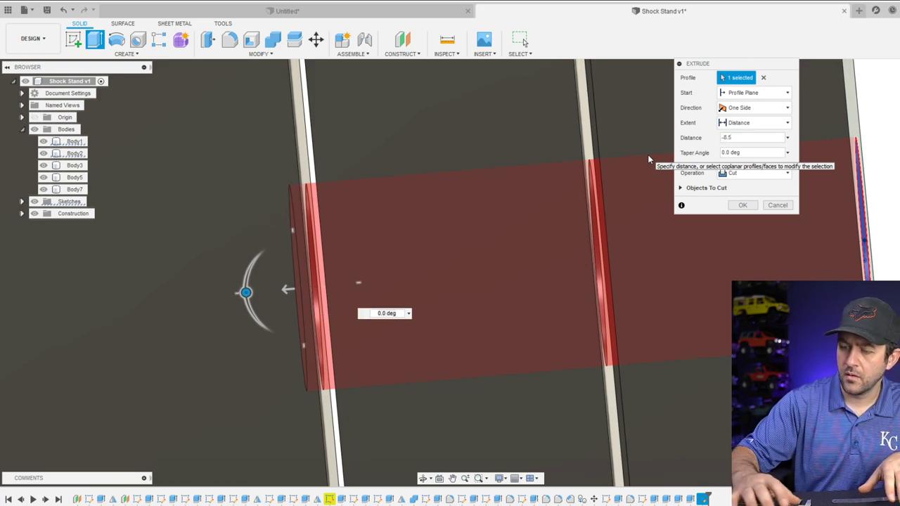
key(BackSpace)
key(BackSpace)
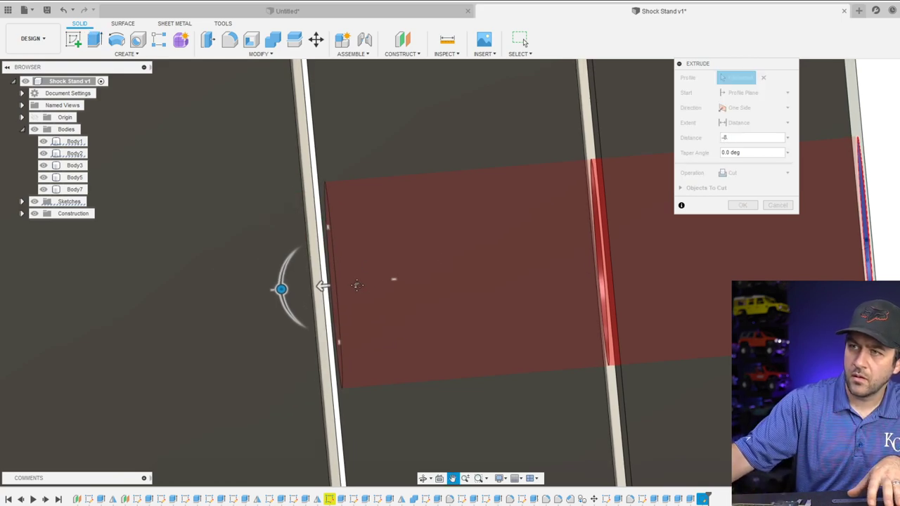
key(Tab)
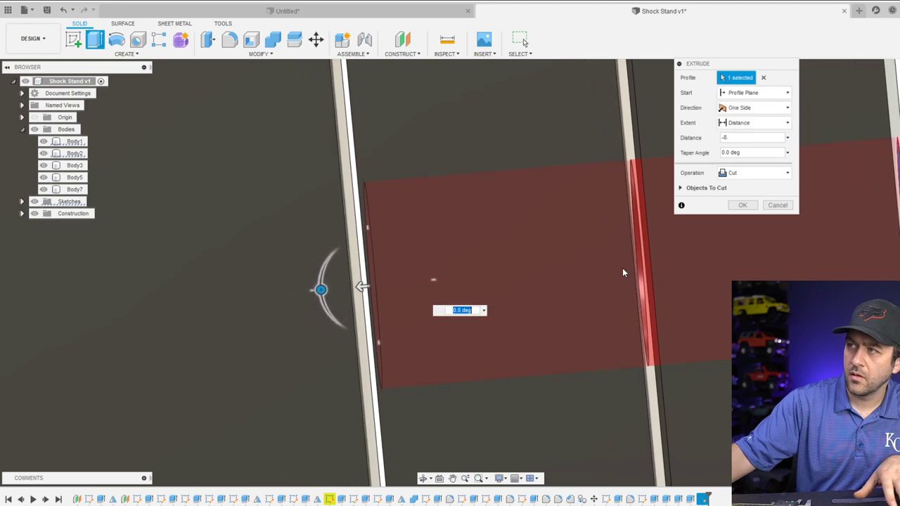
click(742, 208)
Create a sketch on the inner end face of the screw hole and draw a smaller circle concentric with it
scroll(443, 295, down, 5)
shift+middle_drag(412, 310, 369, 380)
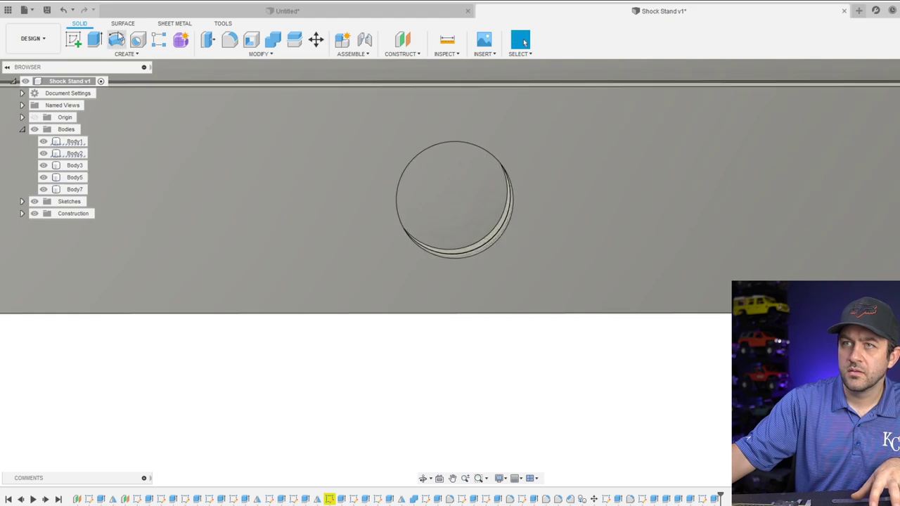
click(74, 40)
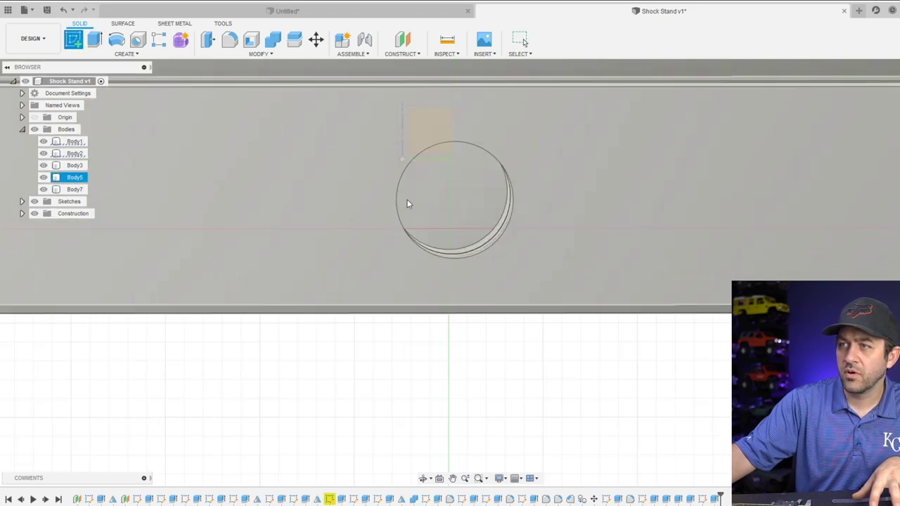
click(440, 187)
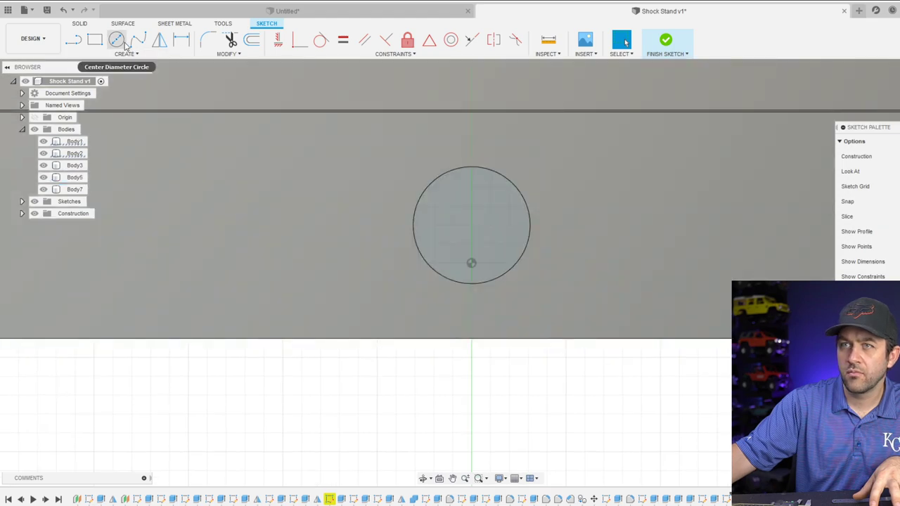
click(116, 40)
click(471, 263)
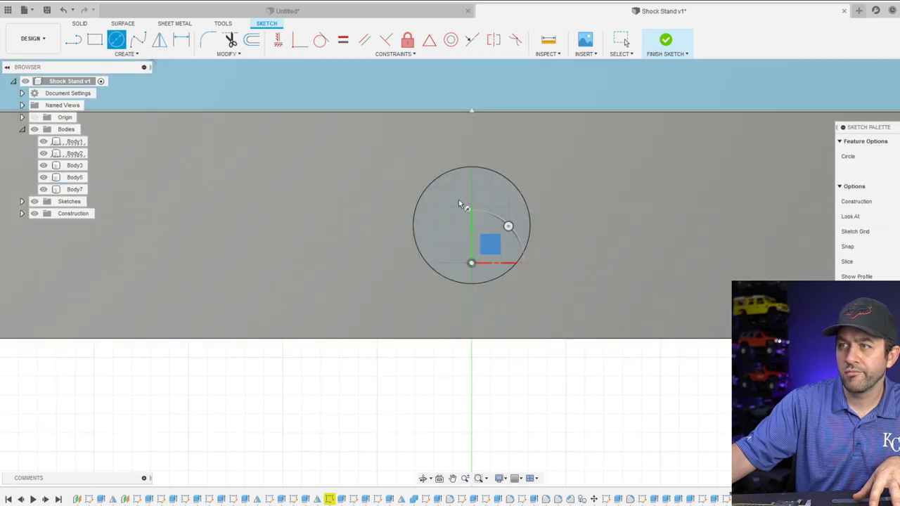
click(471, 224)
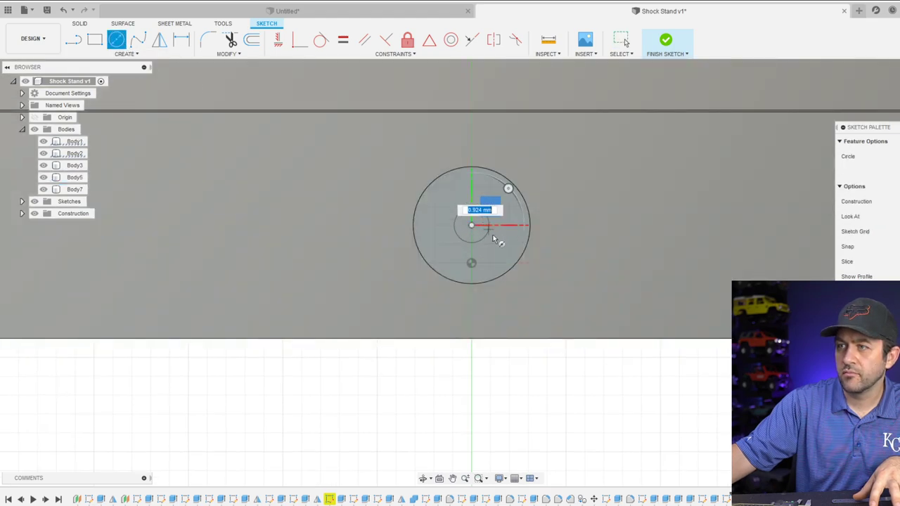
click(501, 243)
Dimension the inner circle with a diameter of 2.6 mm and finish the sketch
key(l)
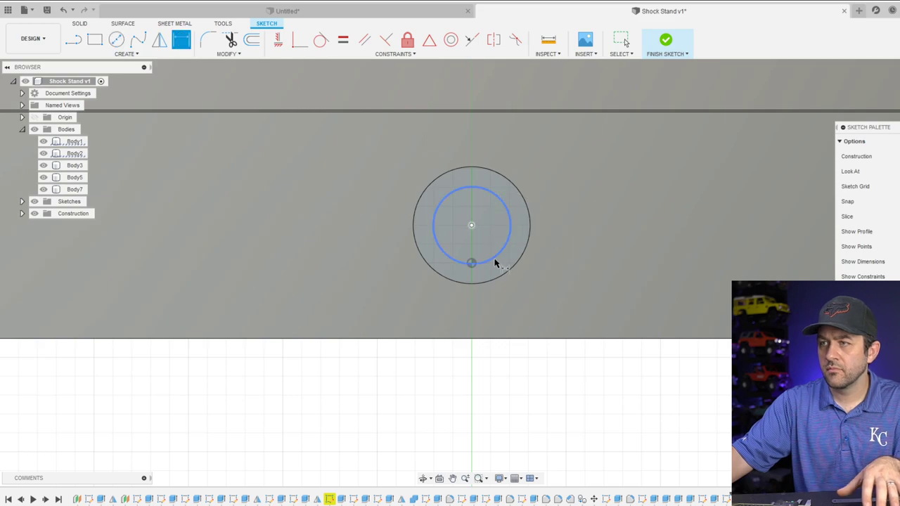
click(458, 192)
text(2.6)
key(Return)
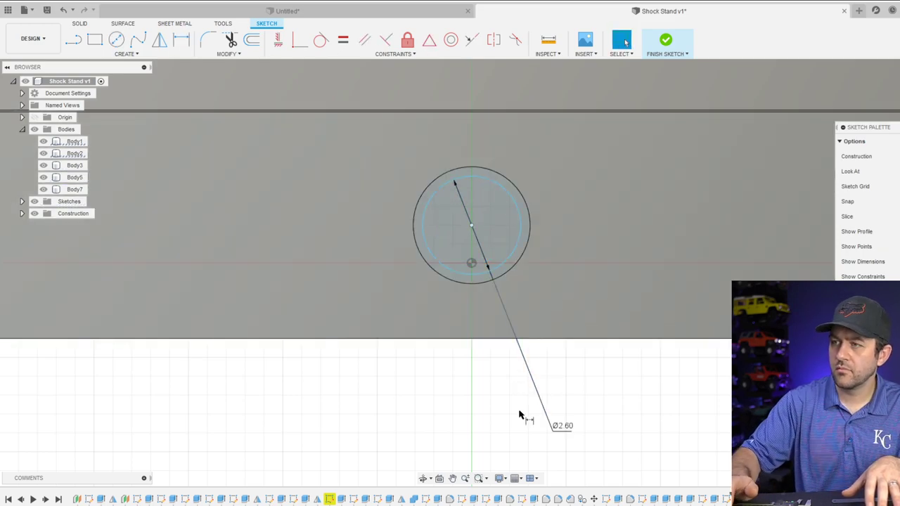
click(664, 44)
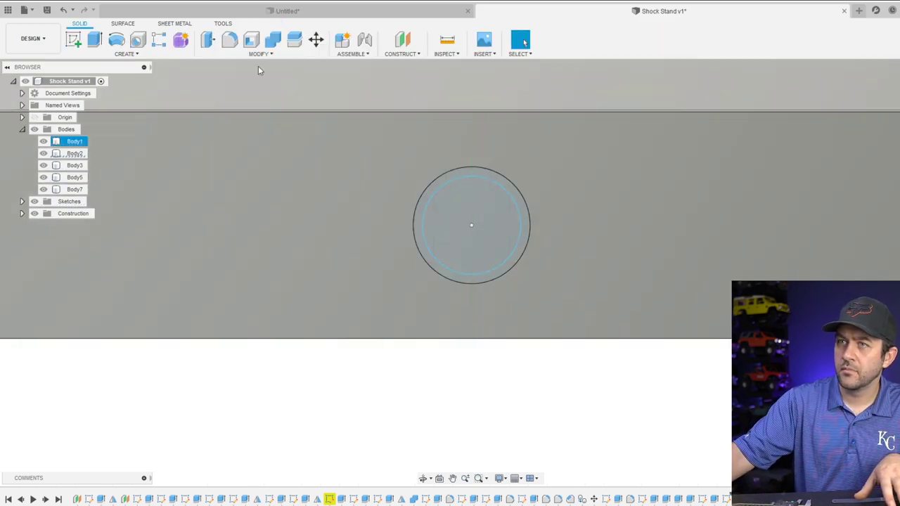
Extrude the 2.6 mm circle as a cut 5 mm deeper into the base
key(e)
click(451, 247)
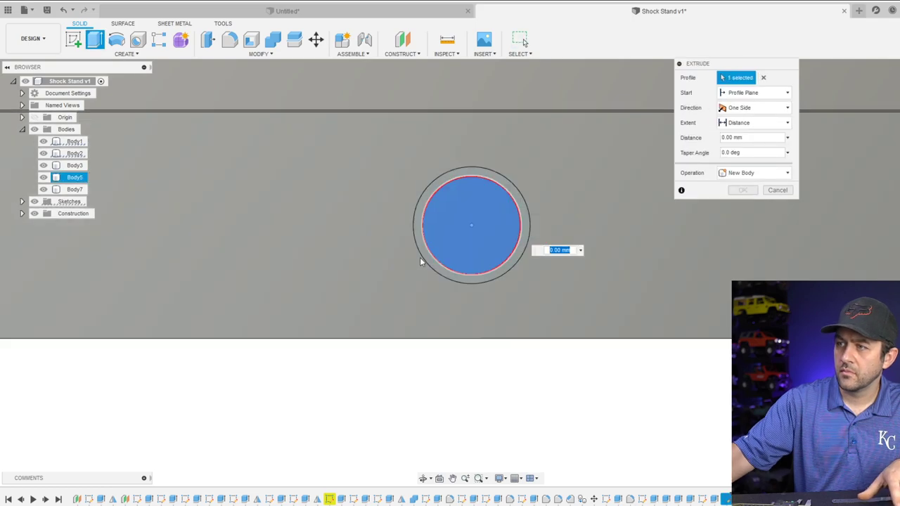
text(-5)
key(Tab)
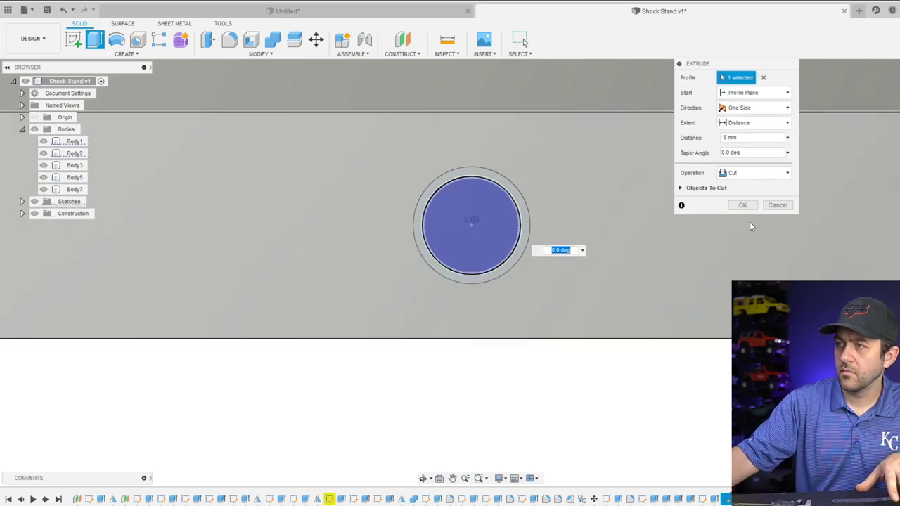
click(743, 204)
Mirror both screw-hole cut features across the vertical origin plane at the middle of the base, onto the opposite end
shift+middle_drag(457, 239, 407, 301)
scroll(433, 279, down, 5)
scroll(458, 301, down, 5)
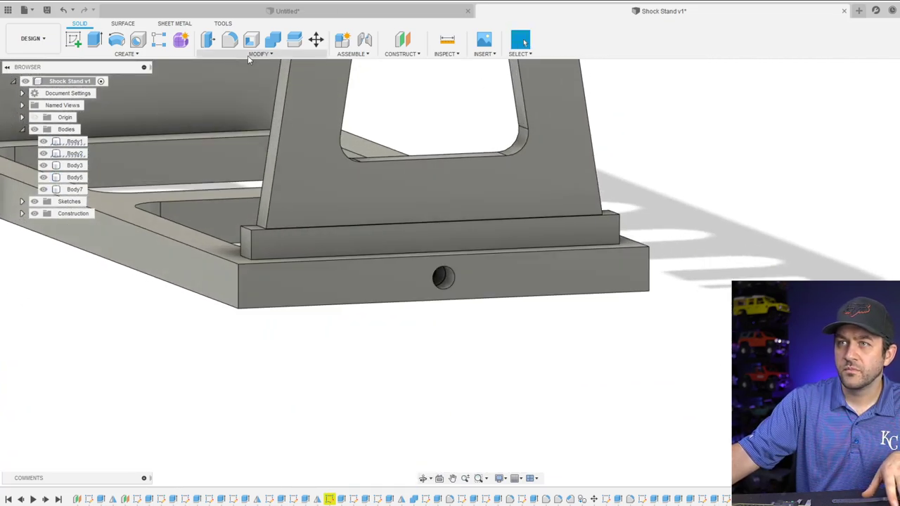
click(130, 54)
click(75, 295)
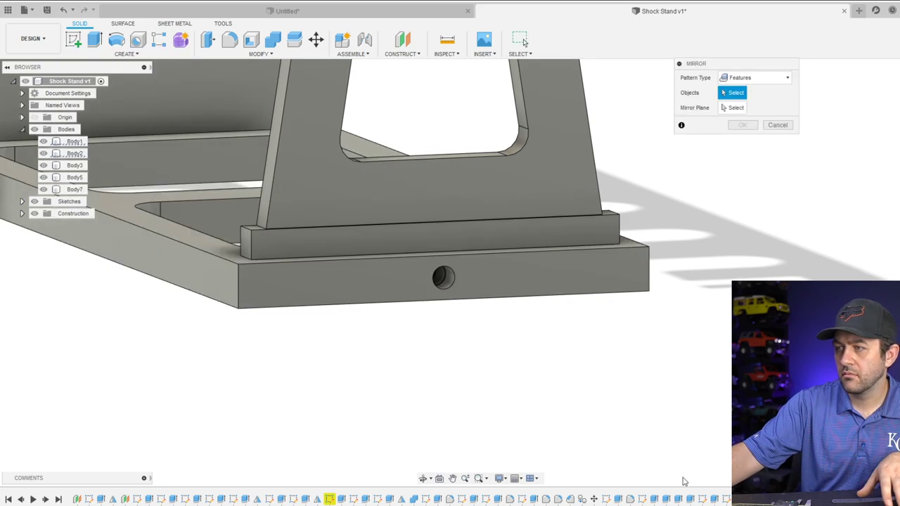
click(713, 501)
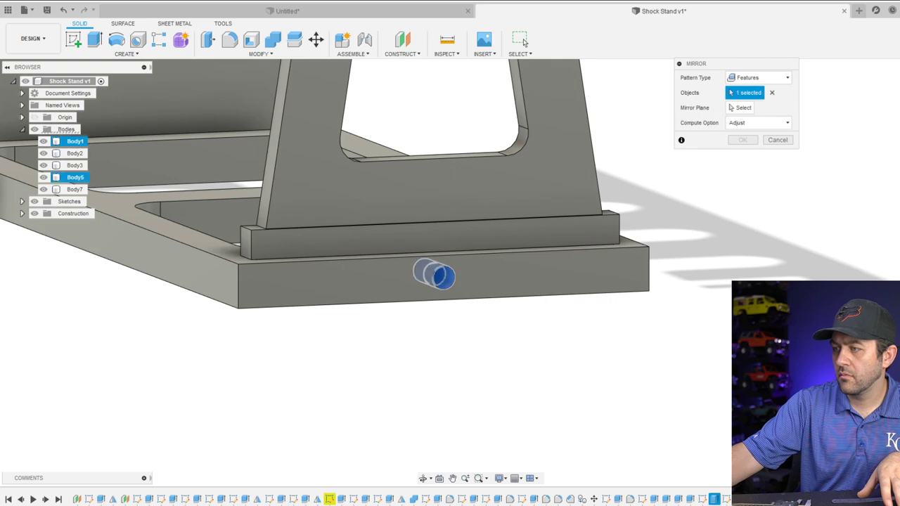
click(742, 108)
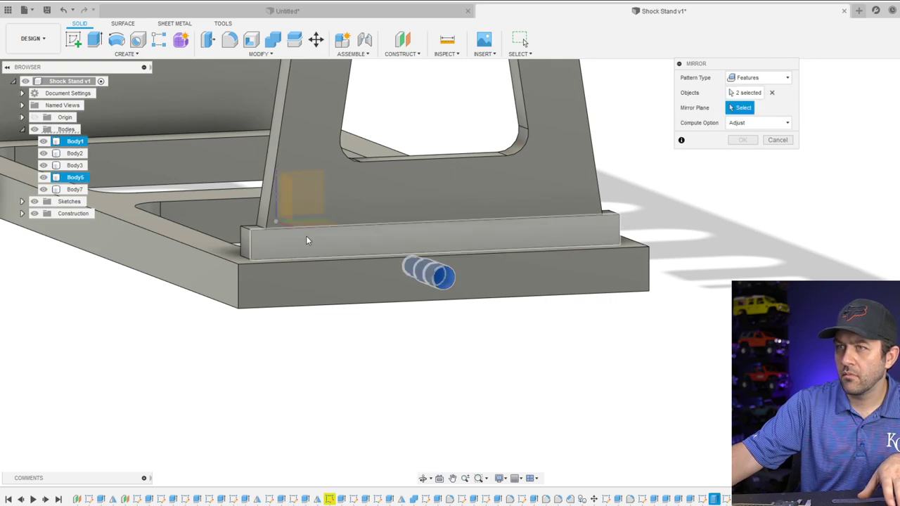
shift+middle_drag(308, 237, 330, 234)
middle_drag(106, 211, 247, 216)
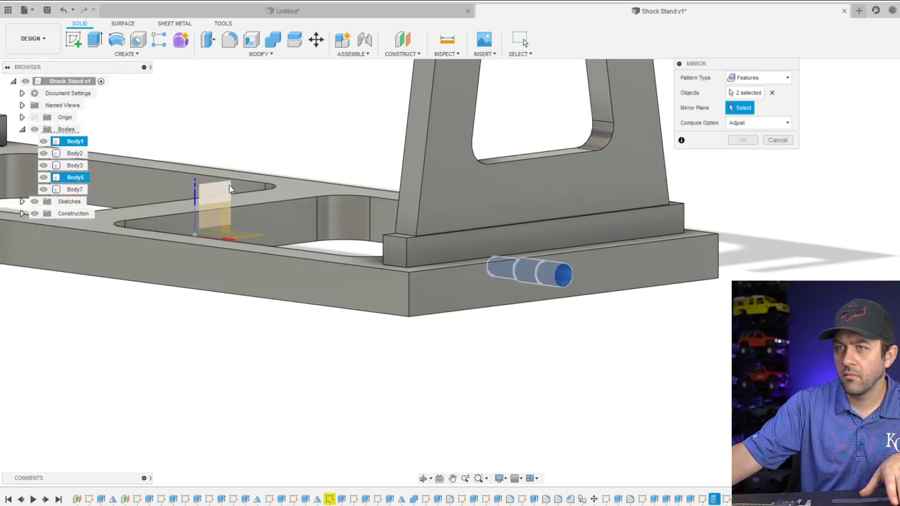
click(235, 196)
click(742, 140)
Examine the mirrored screw hole at the opposite end of the base and check its inner diameters
shift+middle_drag(639, 174, 527, 261)
mouse_move(358, 220)
shift+middle_down()
mouse_move(396, 209)
mouse_move(373, 212)
shift+middle_up()
scroll(318, 239, up, 5)
shift+middle_drag(328, 237, 311, 242)
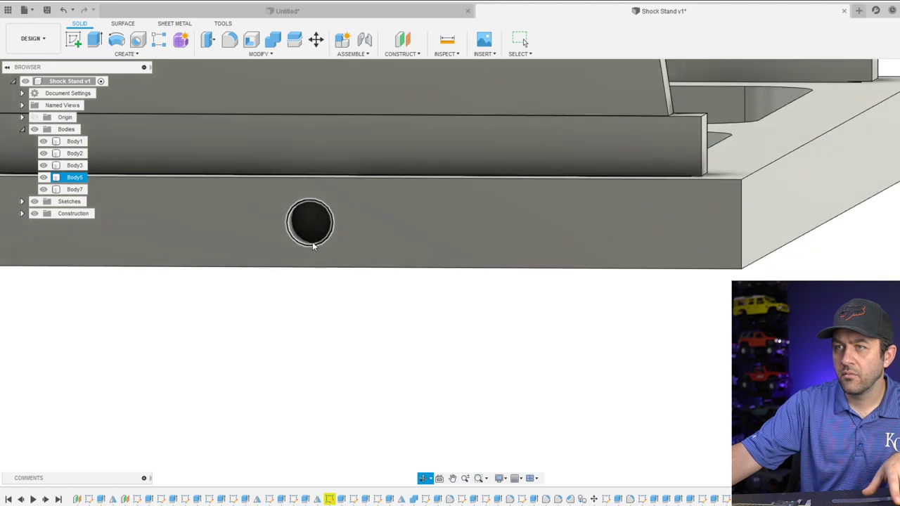
scroll(310, 242, down, 1)
scroll(326, 229, up, 5)
scroll(312, 280, down, 5)
mouse_move(327, 274)
shift+middle_down()
mouse_move(249, 261)
mouse_move(236, 278)
mouse_move(338, 268)
mouse_move(301, 273)
shift+middle_up()
scroll(301, 273, down, 3)
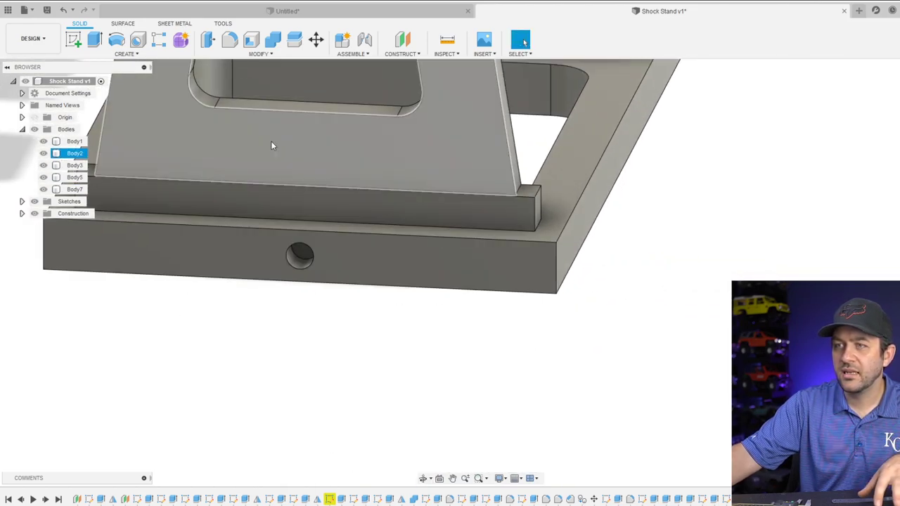
Create a sketch on the base's opposite end face, project the screw hole's circular edge into it, and finish the sketch
click(72, 41)
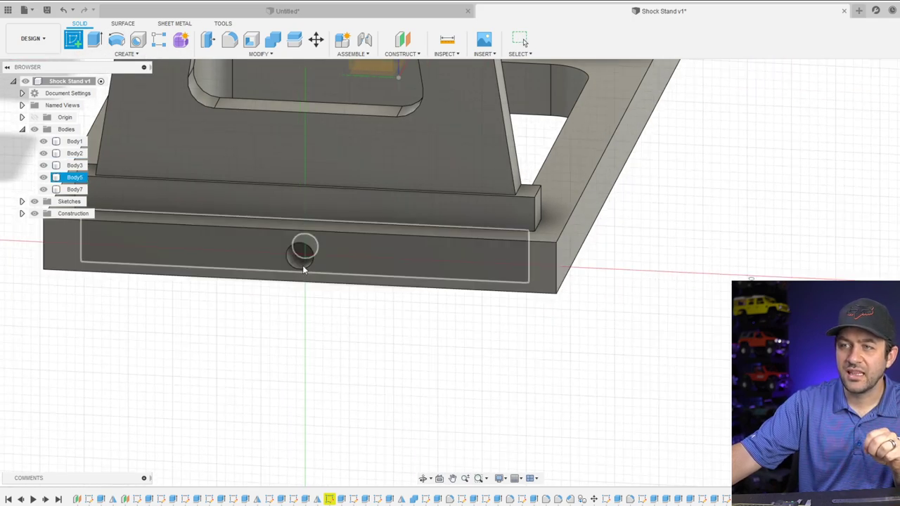
click(355, 259)
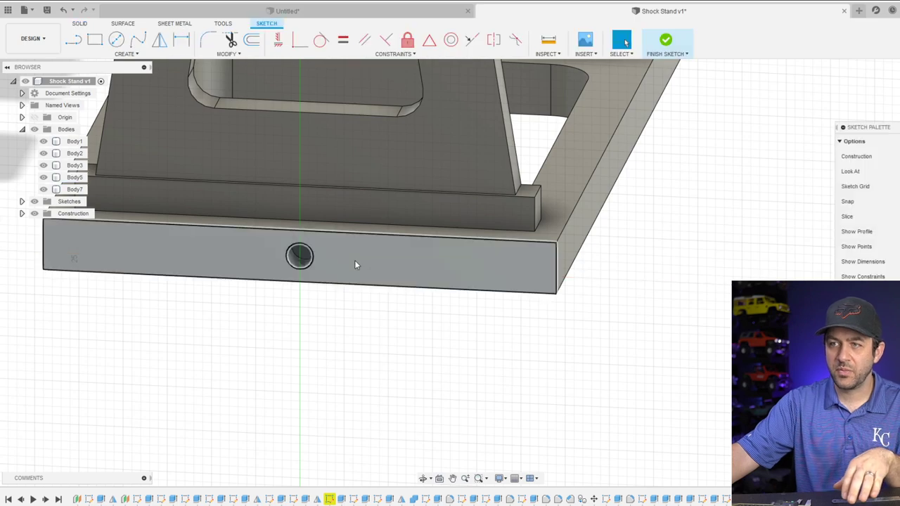
key(p)
click(303, 275)
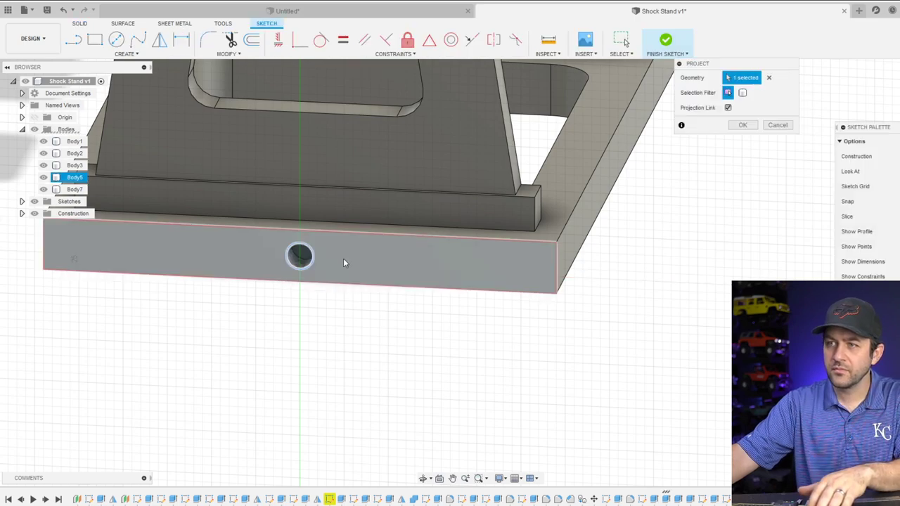
click(740, 126)
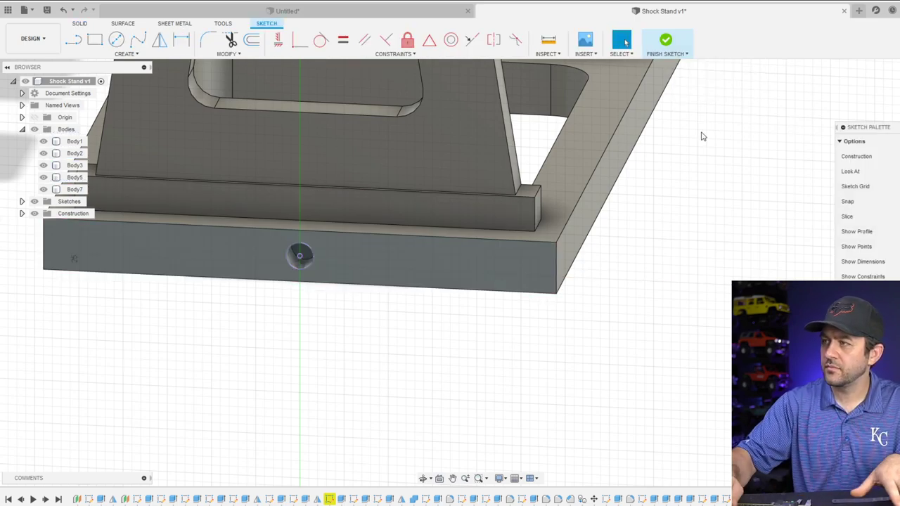
click(665, 40)
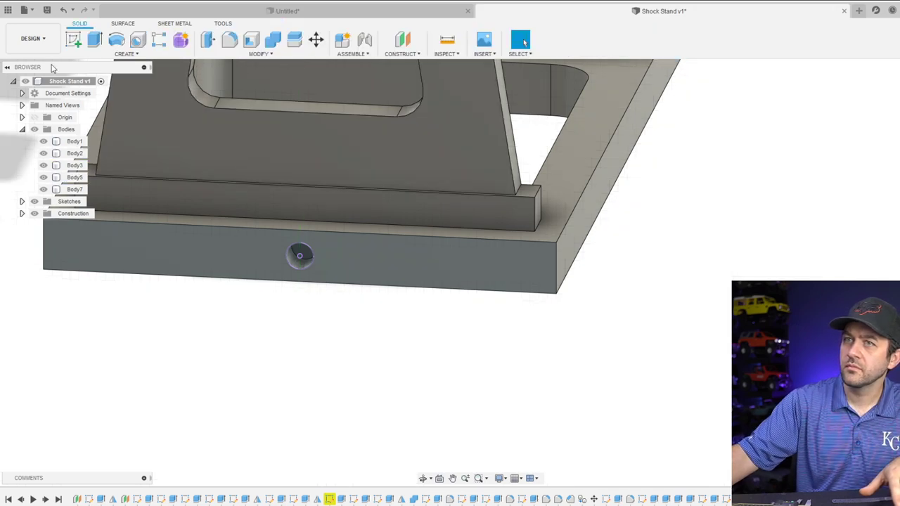
Extrude the projected circle as a cut 8 mm deep into the end of the base
click(94, 39)
click(299, 255)
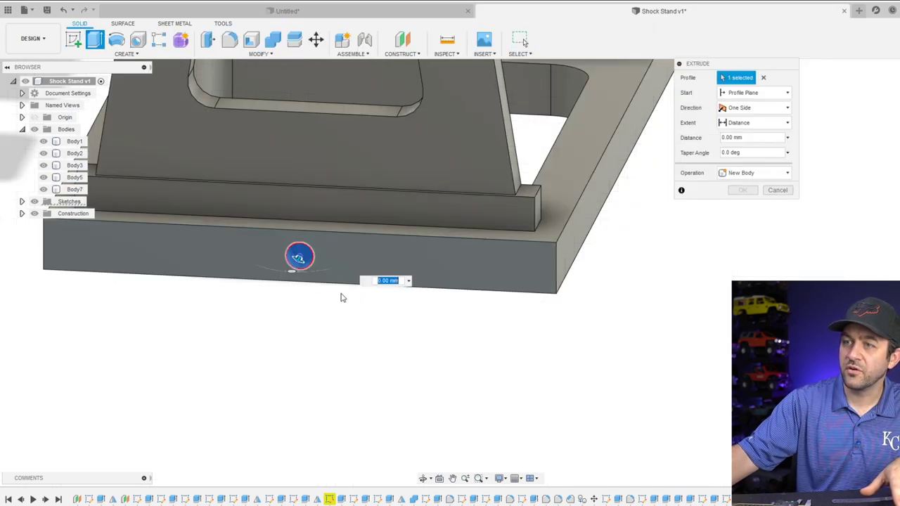
text(-8)
key(Tab)
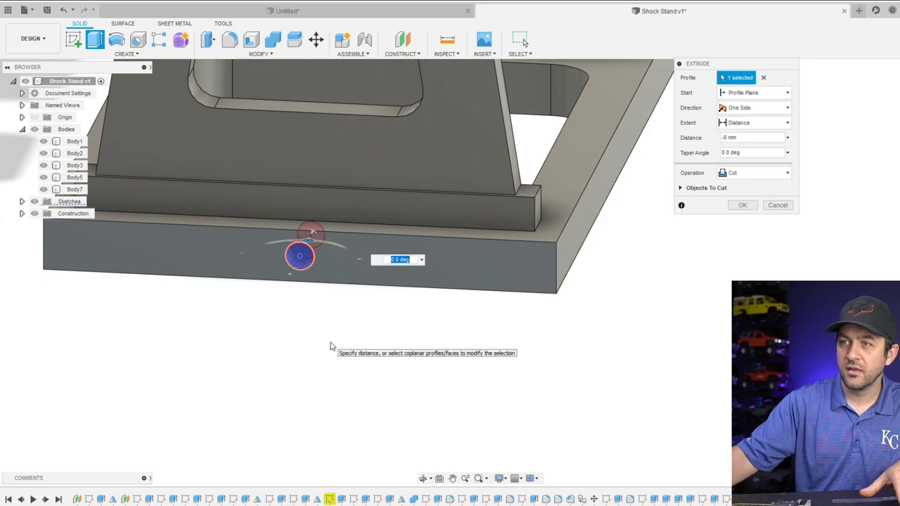
click(751, 210)
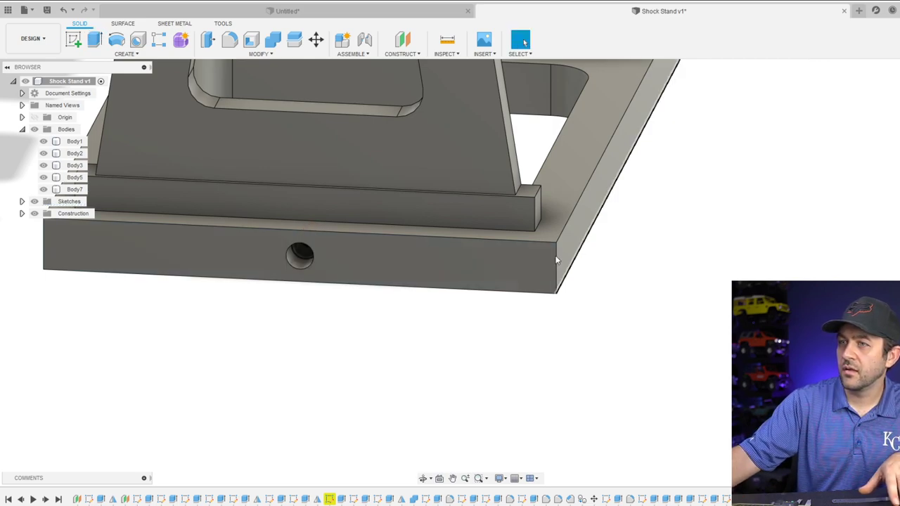
Examine the stepped screw hole and how far it reaches through the base's end
shift+middle_drag(538, 259, 567, 232)
scroll(283, 259, up, 5)
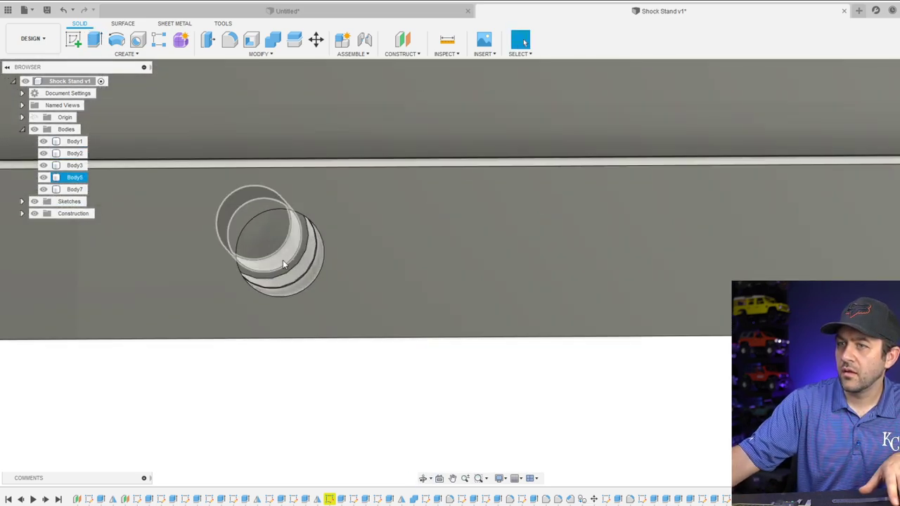
shift+middle_drag(283, 259, 403, 292)
scroll(404, 292, down, 5)
scroll(671, 320, down, 3)
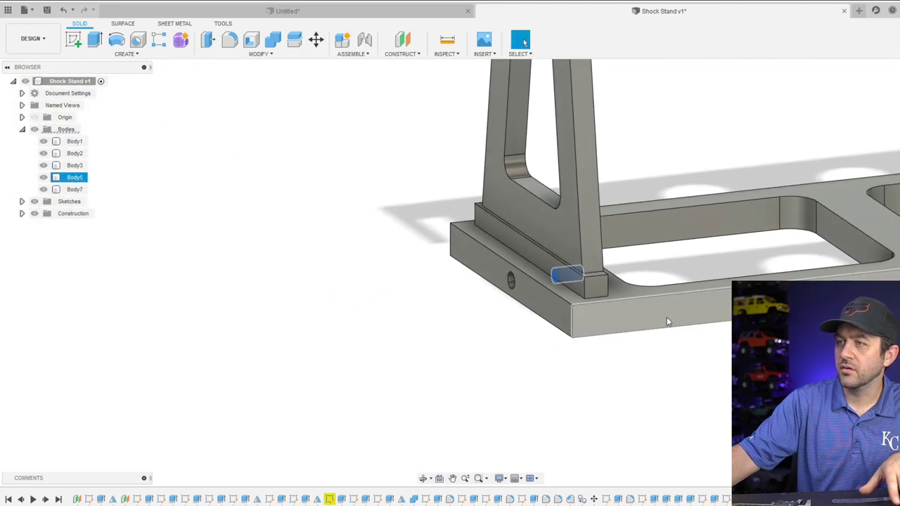
mouse_move(667, 319)
shift+middle_down()
mouse_move(623, 320)
mouse_move(657, 314)
shift+middle_up()
scroll(692, 297, down, 5)
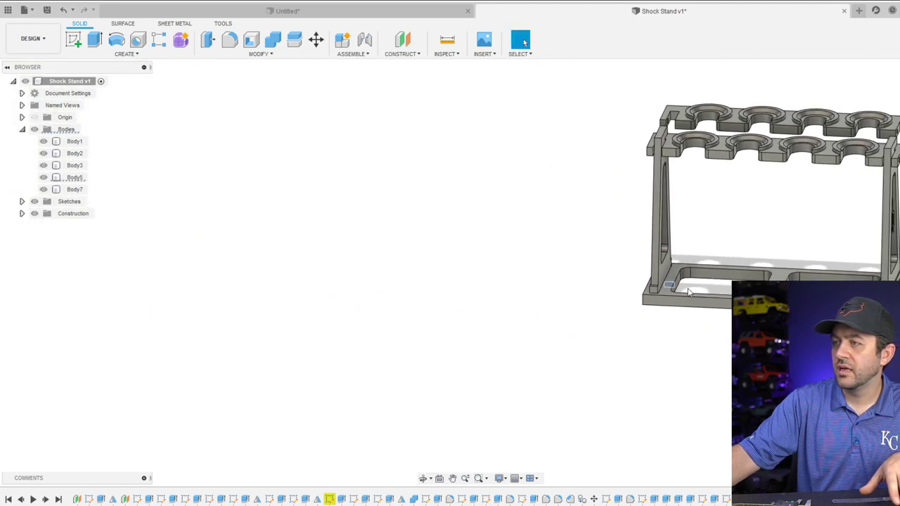
scroll(703, 292, up, 5)
middle_drag(704, 291, 436, 287)
scroll(794, 296, up, 5)
scroll(795, 296, down, 5)
shift+middle_drag(632, 306, 766, 327)
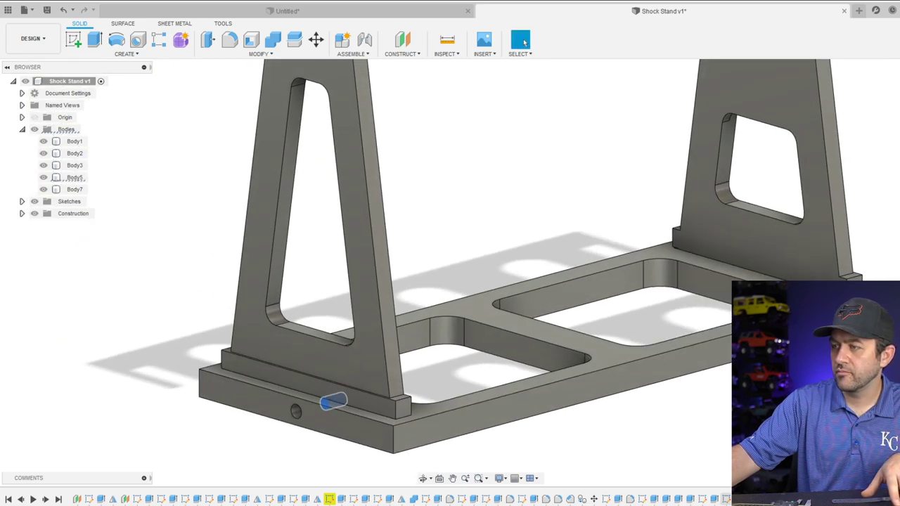
Edit the original 2.6 mm inner hole's cut and extend its depth to 11 mm through the base's end wall
click(738, 499)
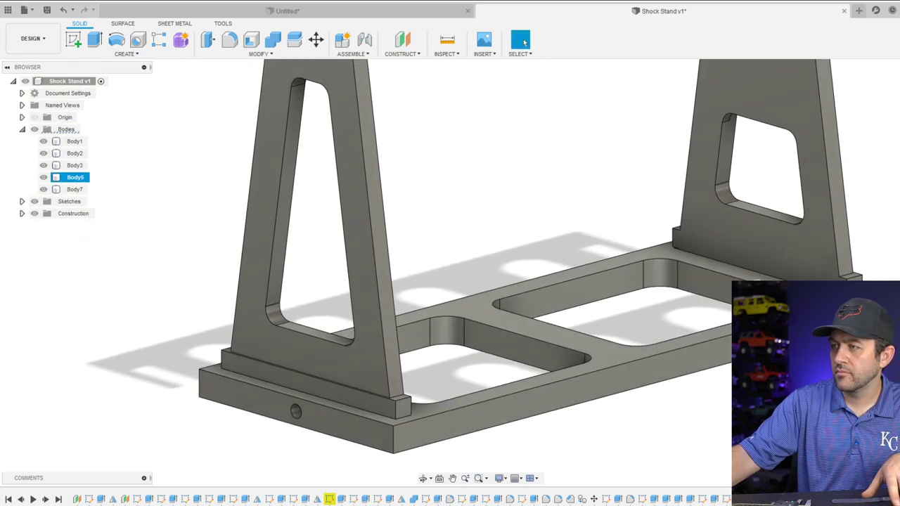
drag(727, 294, 713, 300)
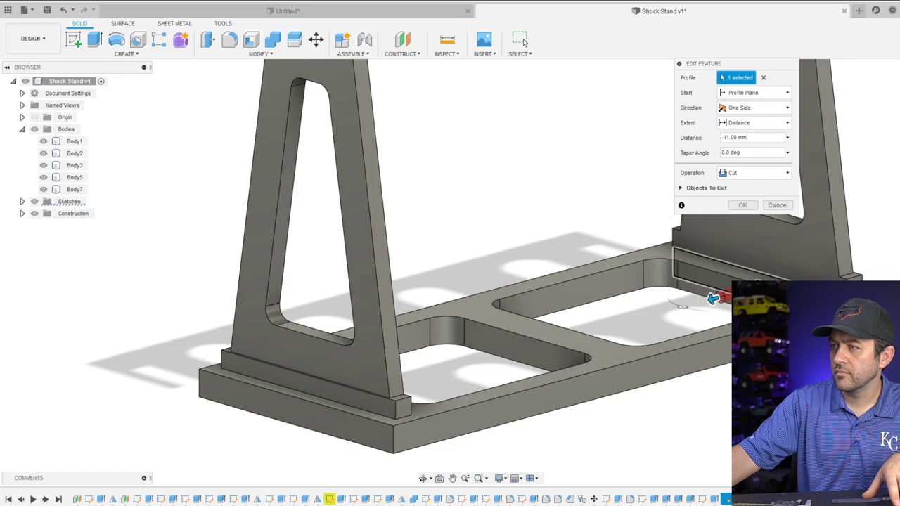
click(747, 207)
scroll(759, 275, up, 5)
shift+middle_drag(758, 275, 899, 386)
scroll(202, 210, down, 4)
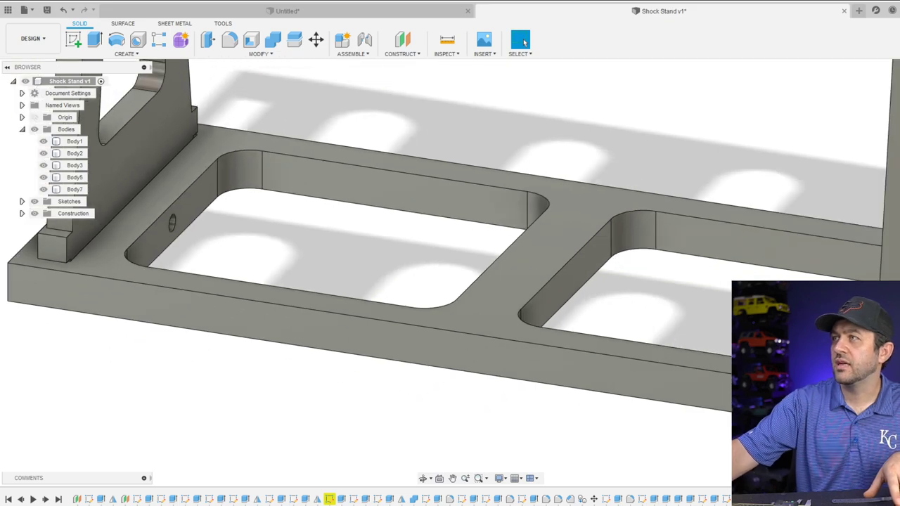
scroll(345, 276, down, 2)
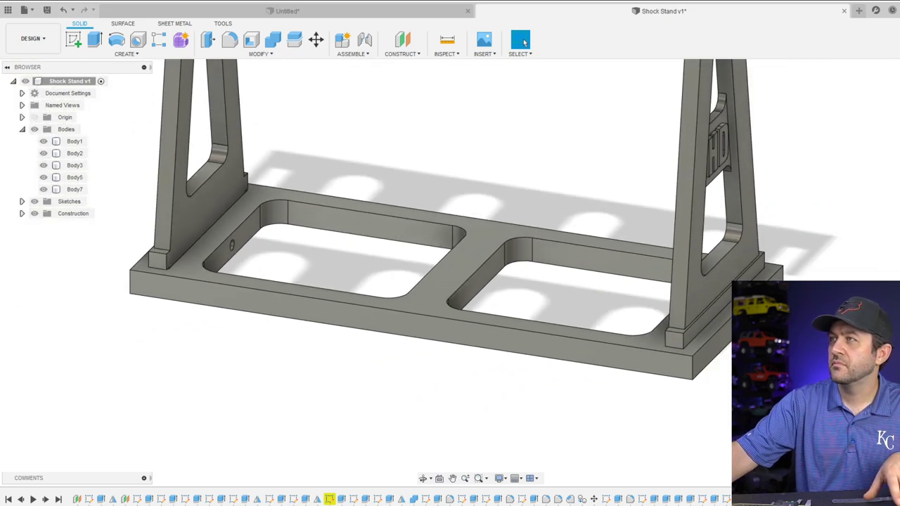
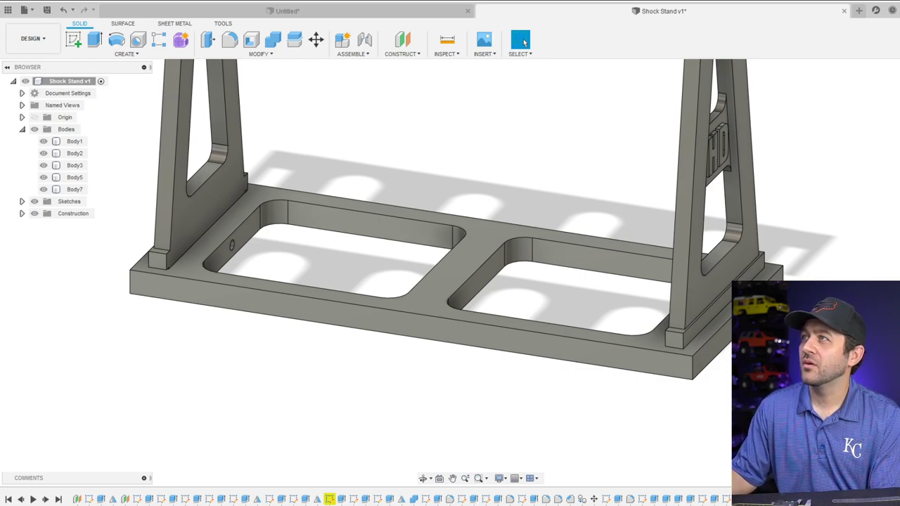
Examine the edge details on the radiator in the other open design, and return to the Shock Stand design
click(270, 12)
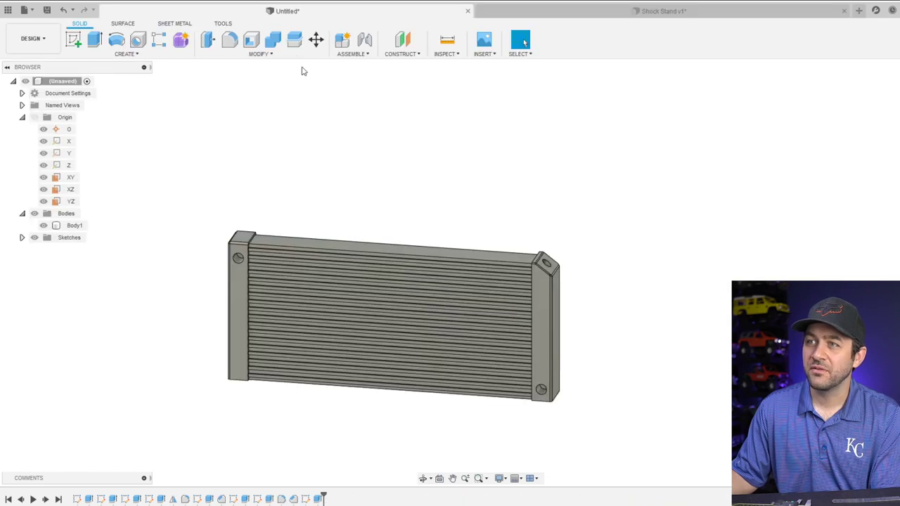
scroll(421, 349, up, 4)
shift+middle_drag(462, 331, 464, 295)
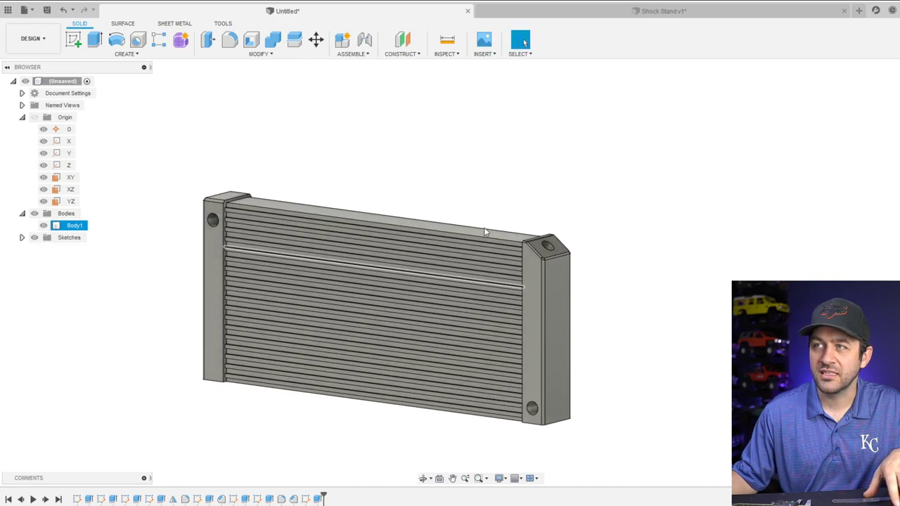
click(557, 13)
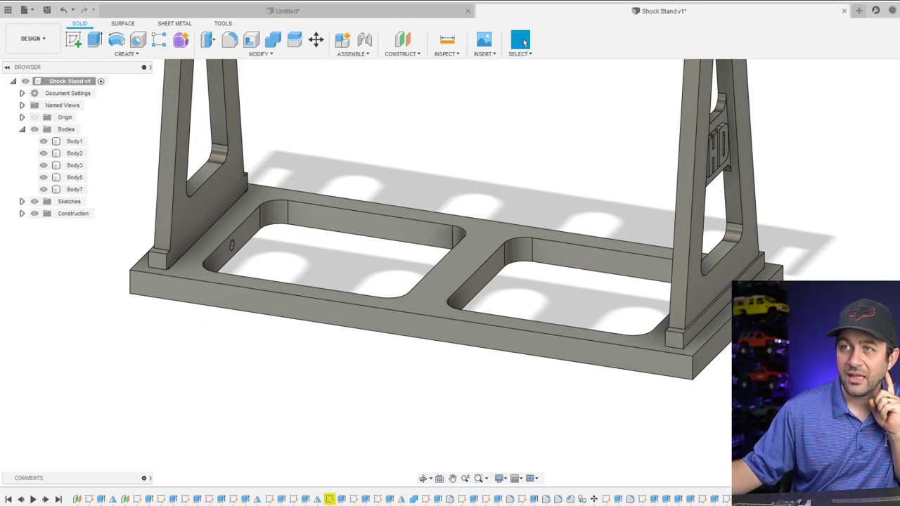
Chamfer the upper edges of both openings in the base with an equal distance of 1.5 mm
click(268, 56)
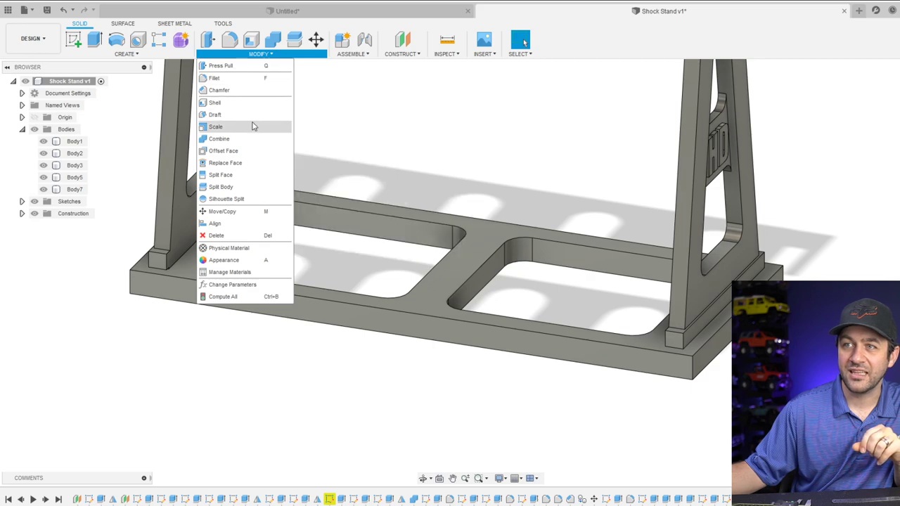
click(229, 90)
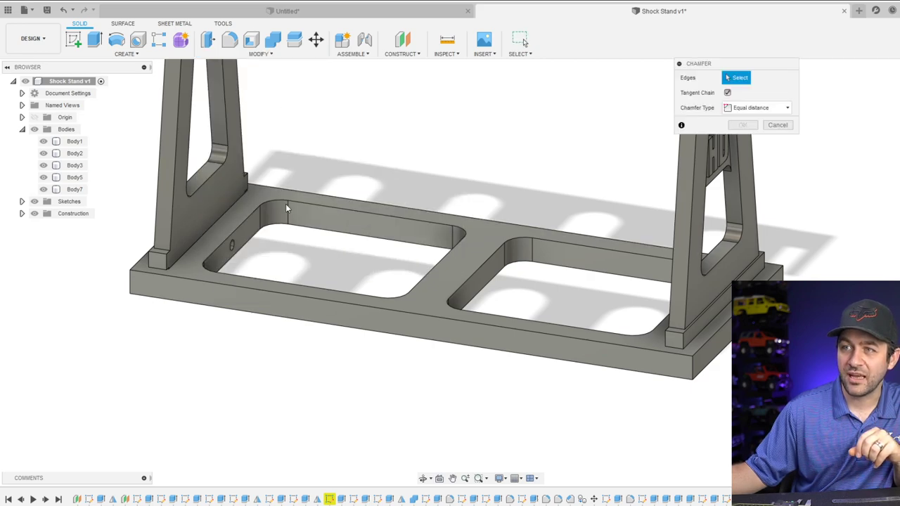
click(287, 202)
click(552, 239)
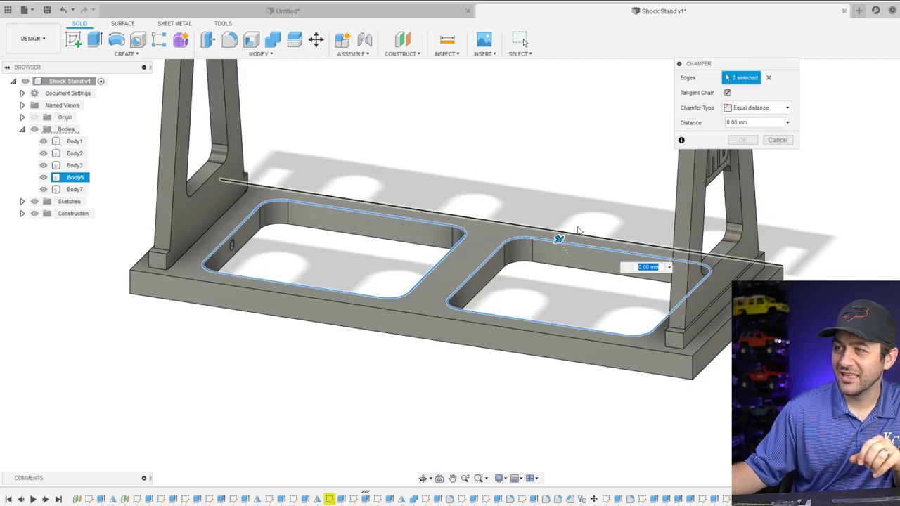
text(2)
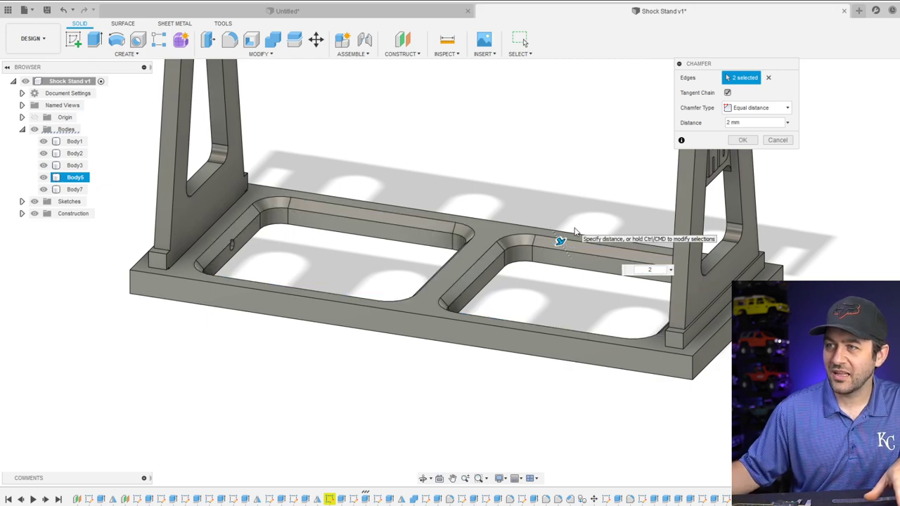
scroll(204, 242, up, 2)
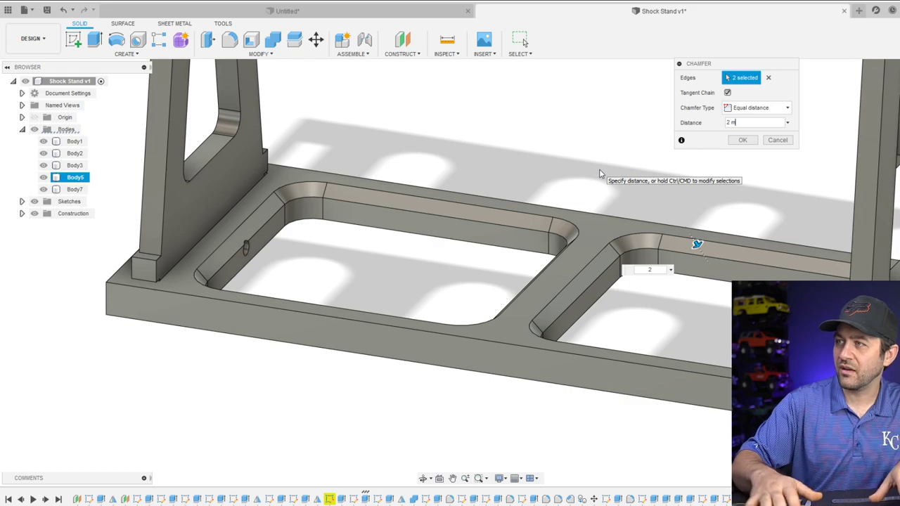
key(BackSpace)
key(BackSpace)
key(BackSpace)
text(1.5)
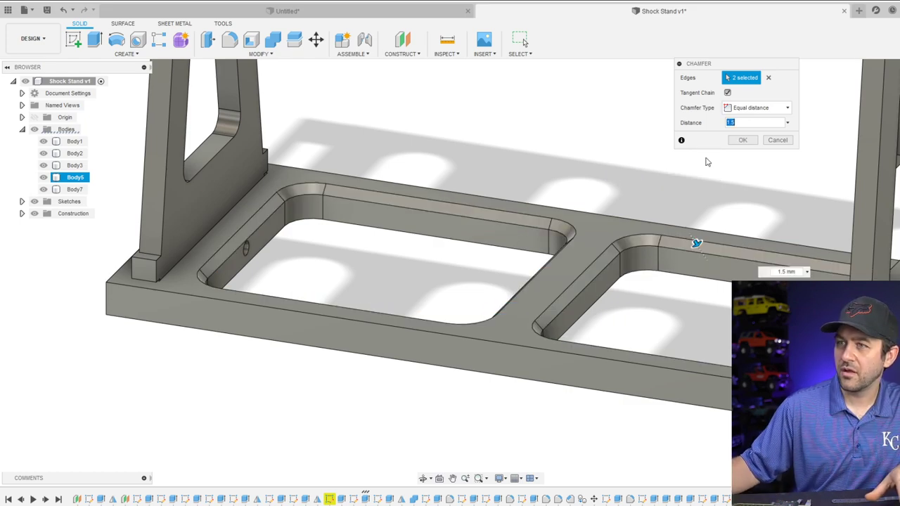
scroll(567, 168, down, 1)
scroll(562, 169, down, 1)
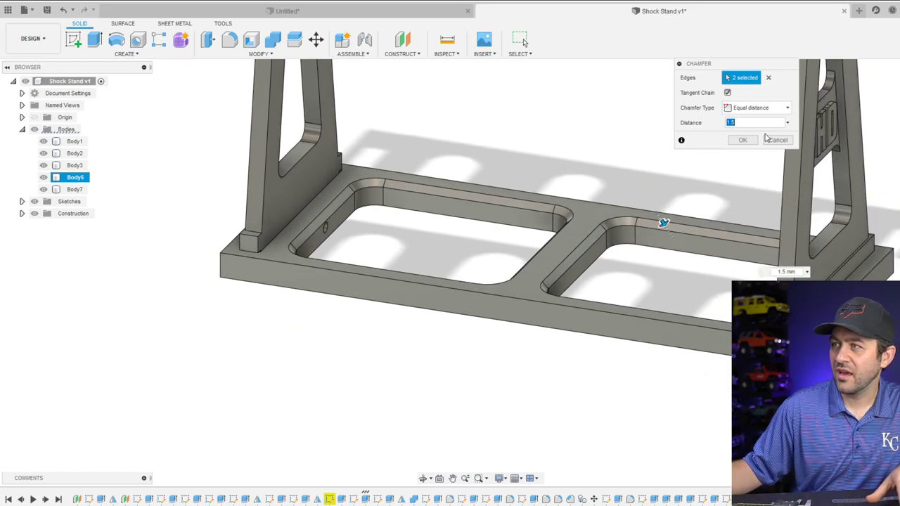
click(744, 140)
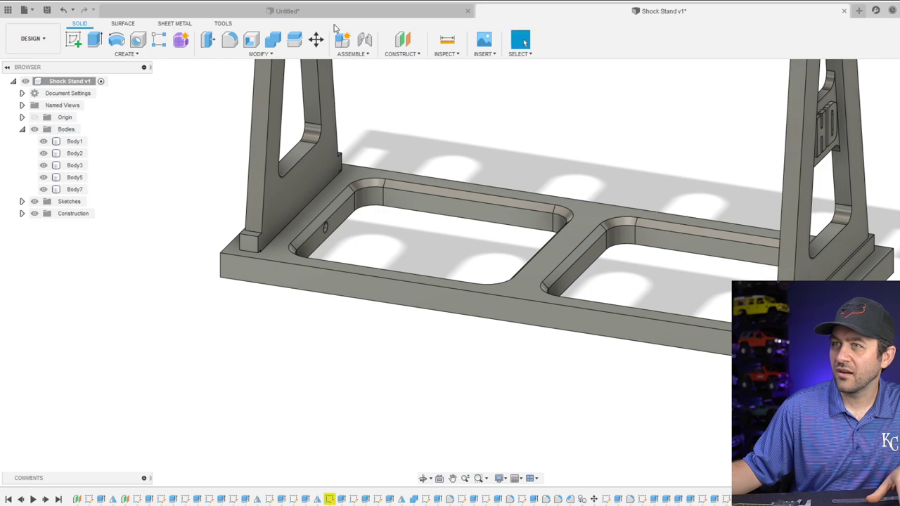
Chamfer the four vertical corner edges of the base with an equal distance of 2 mm
click(259, 53)
click(249, 92)
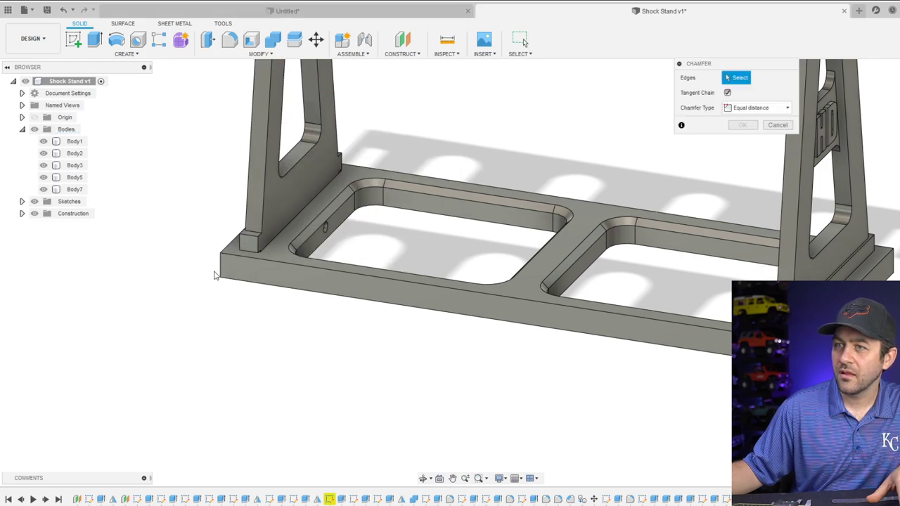
click(219, 273)
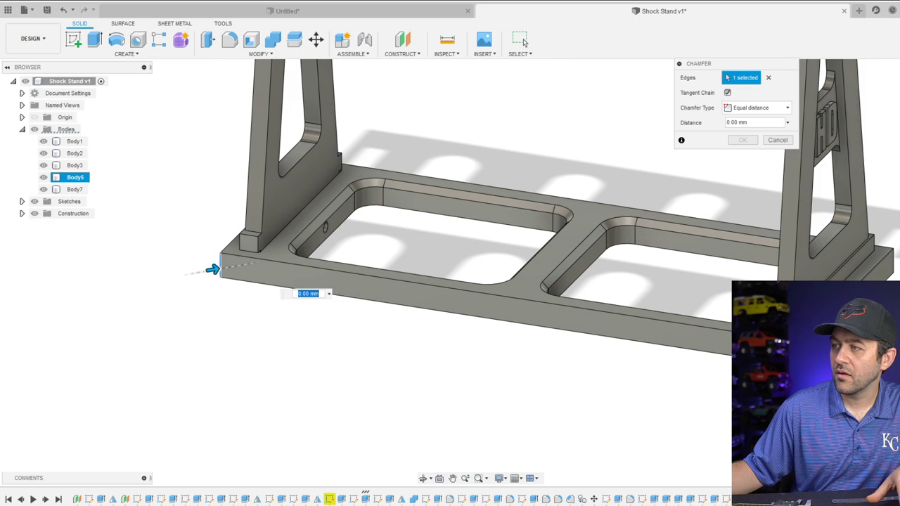
click(808, 351)
click(893, 261)
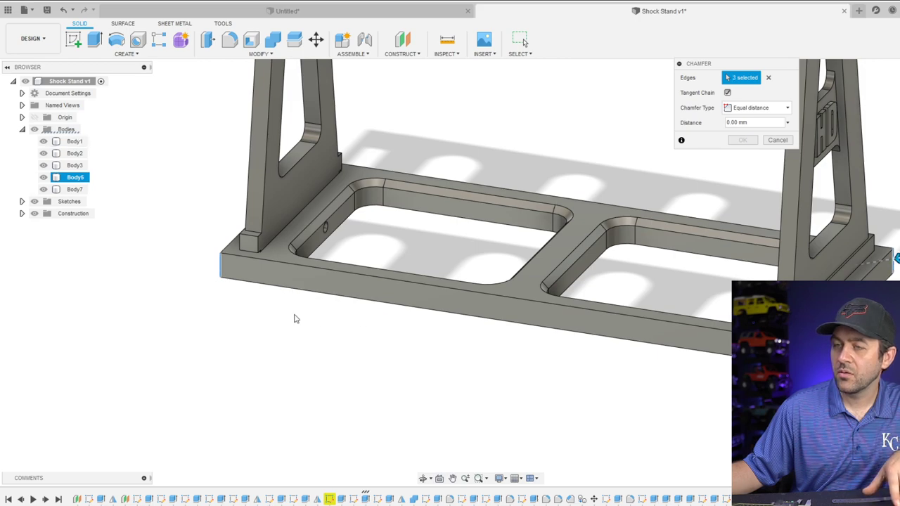
shift+middle_drag(296, 319, 365, 317)
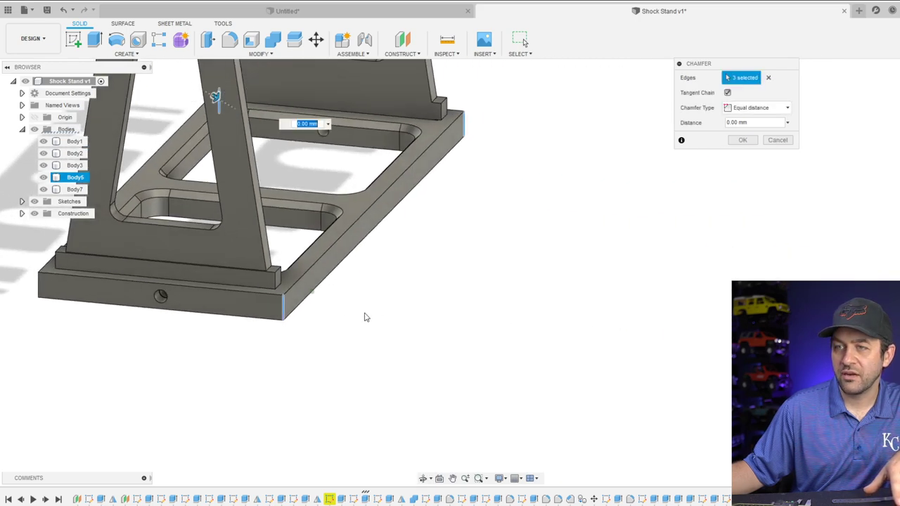
click(38, 294)
text(1)
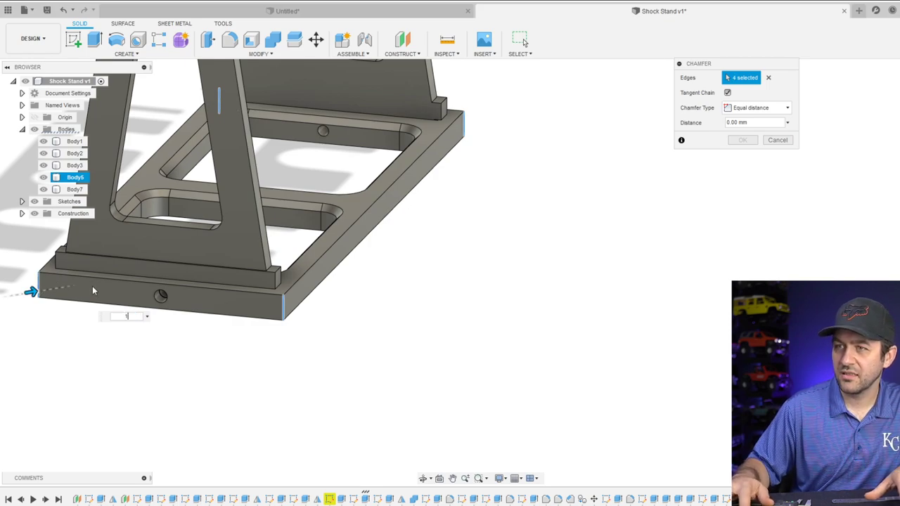
text(.5)
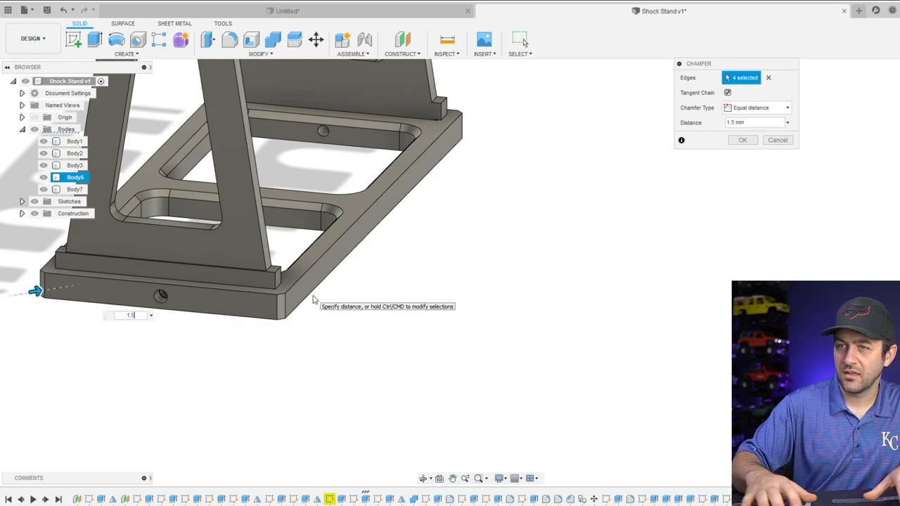
key(BackSpace)
key(BackSpace)
key(BackSpace)
text(2)
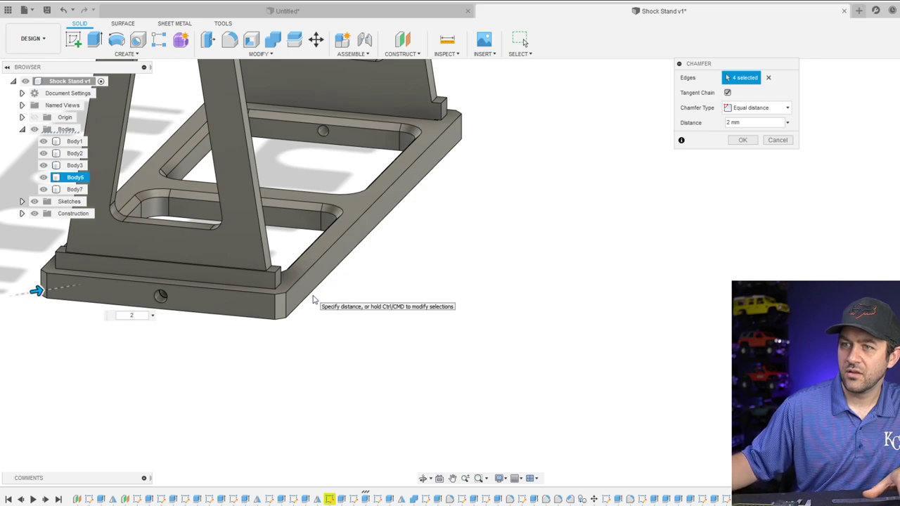
key(Return)
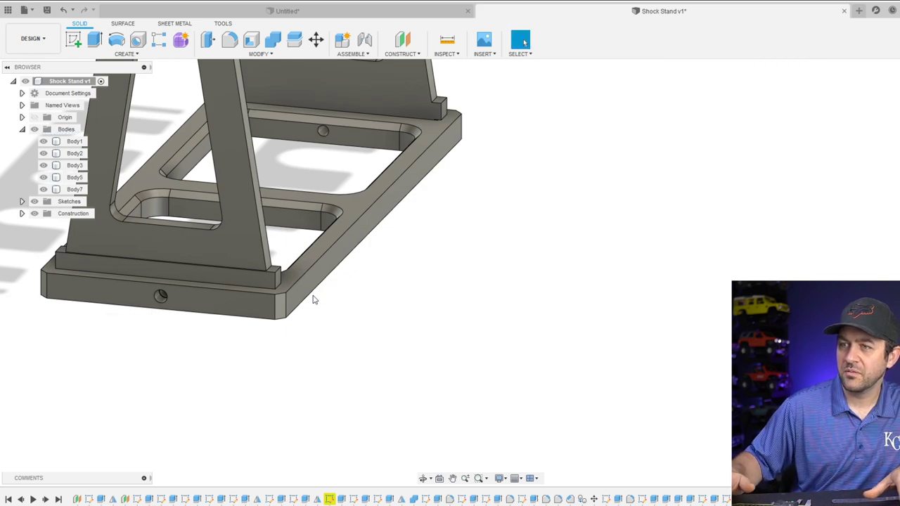
Chamfer the outer edges around the base's top face, including the short corner edges, with an equal distance of 1.5 mm
click(258, 53)
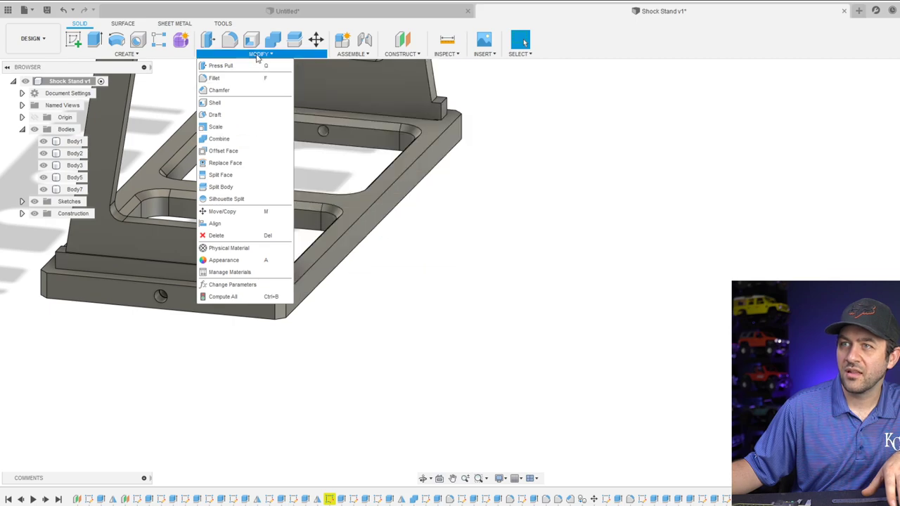
click(219, 90)
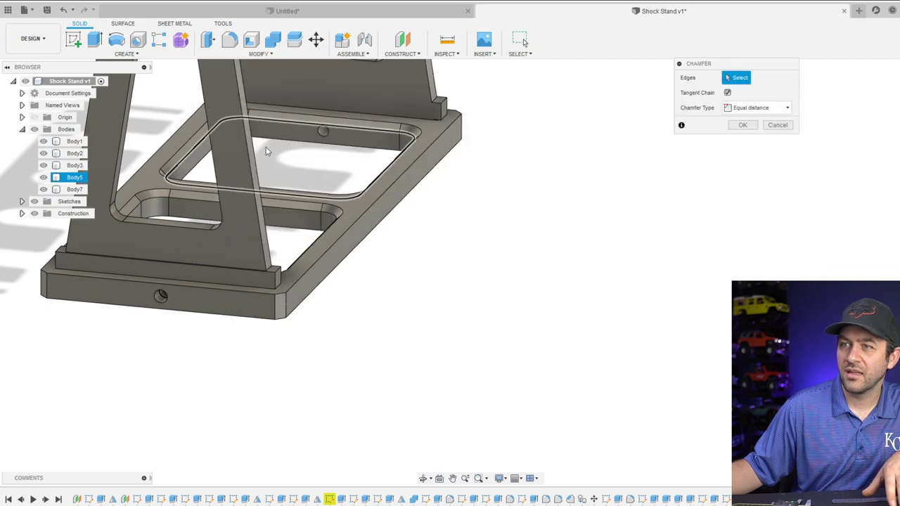
click(316, 265)
click(280, 290)
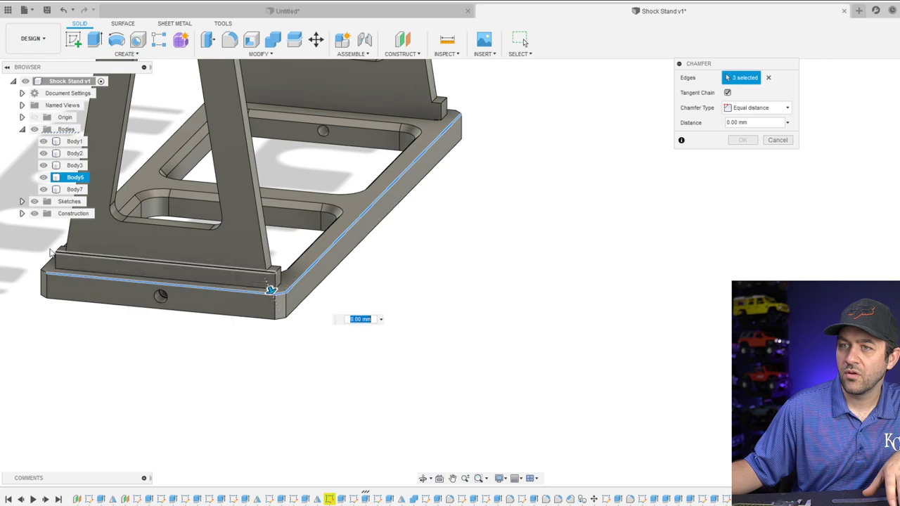
click(42, 274)
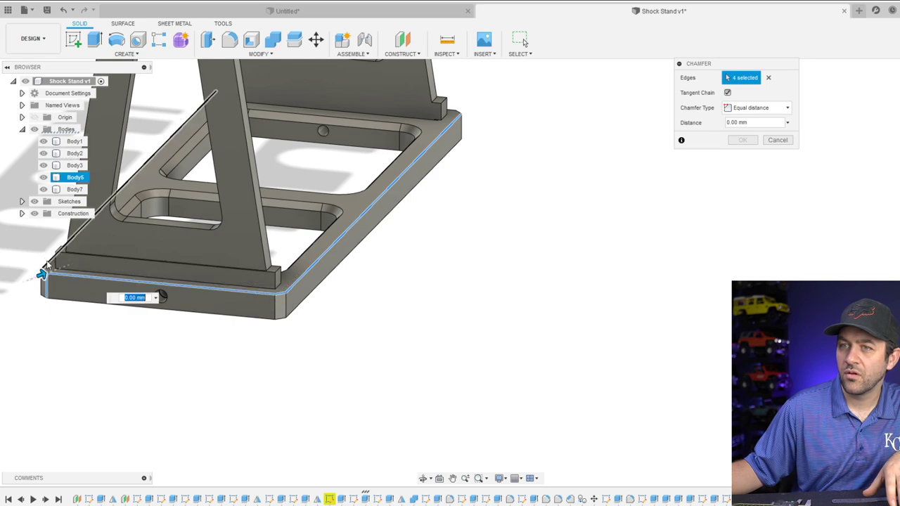
click(44, 267)
scroll(44, 270, up, 5)
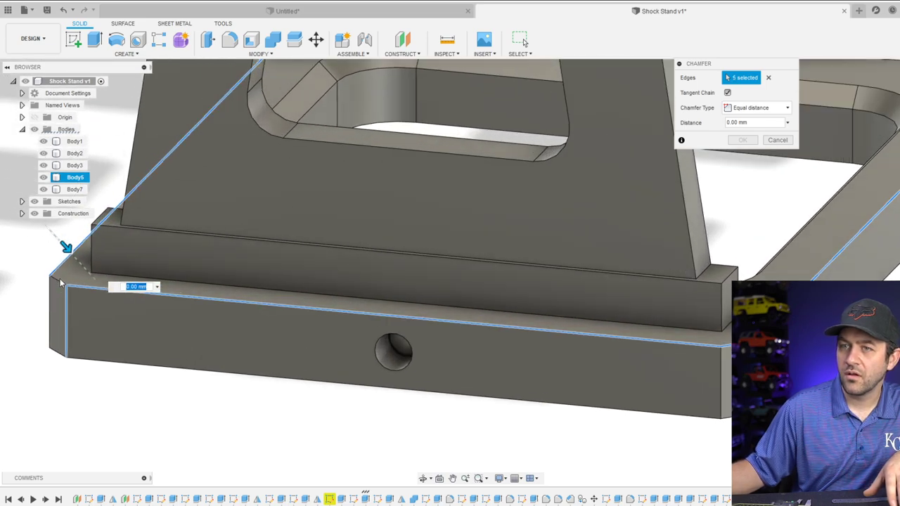
scroll(61, 283, down, 8)
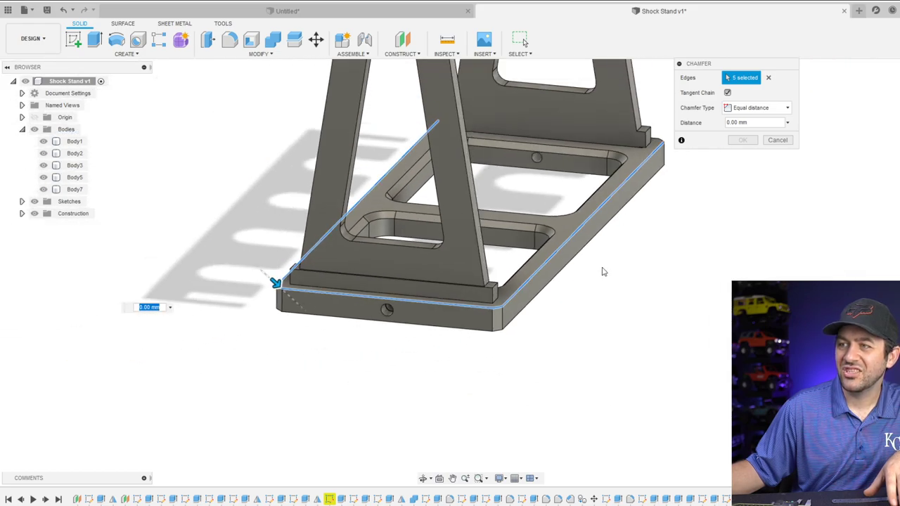
middle_drag(604, 271, 321, 424)
shift+middle_drag(391, 316, 309, 329)
scroll(454, 298, up, 5)
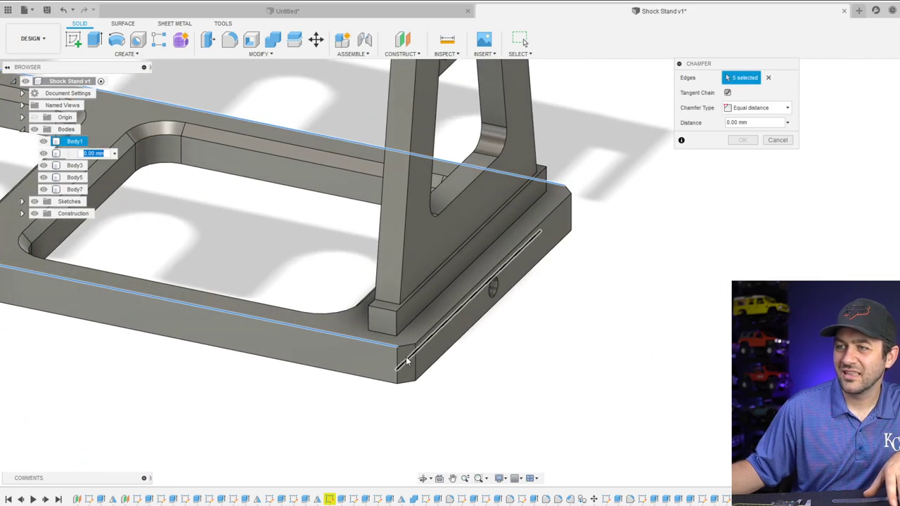
click(411, 351)
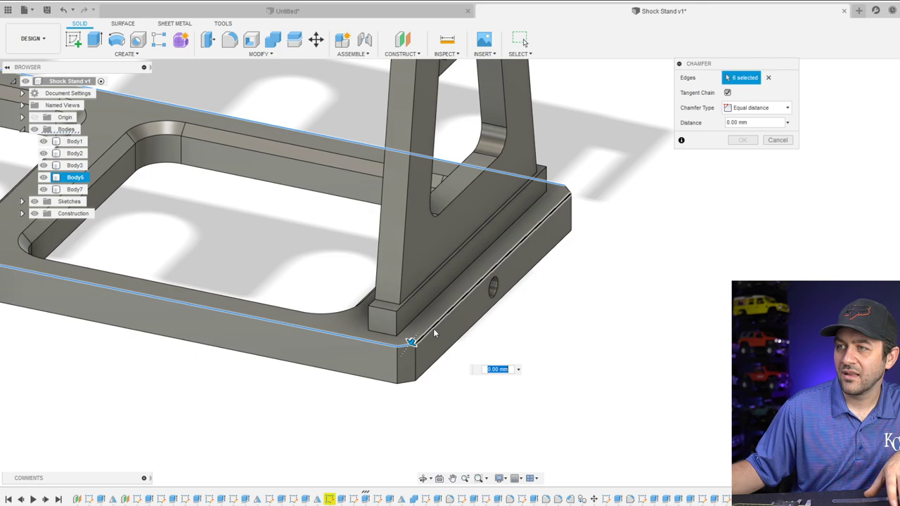
click(434, 333)
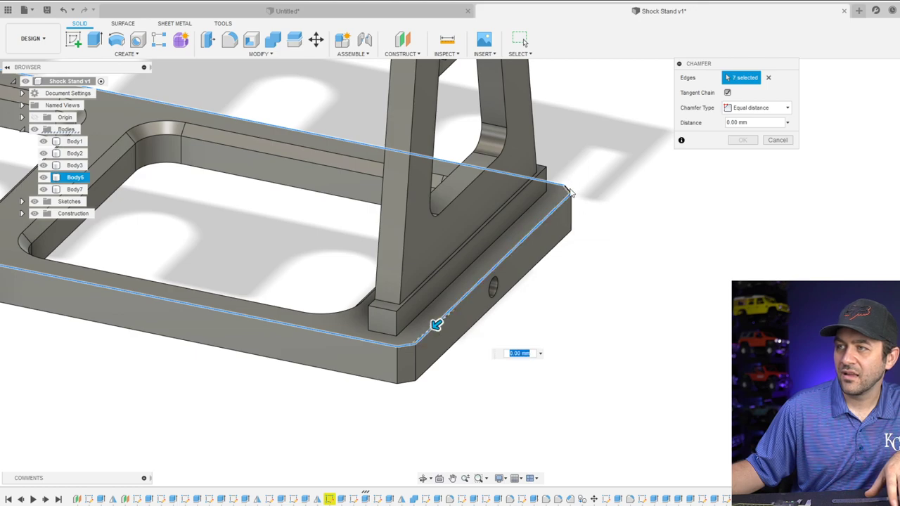
click(570, 190)
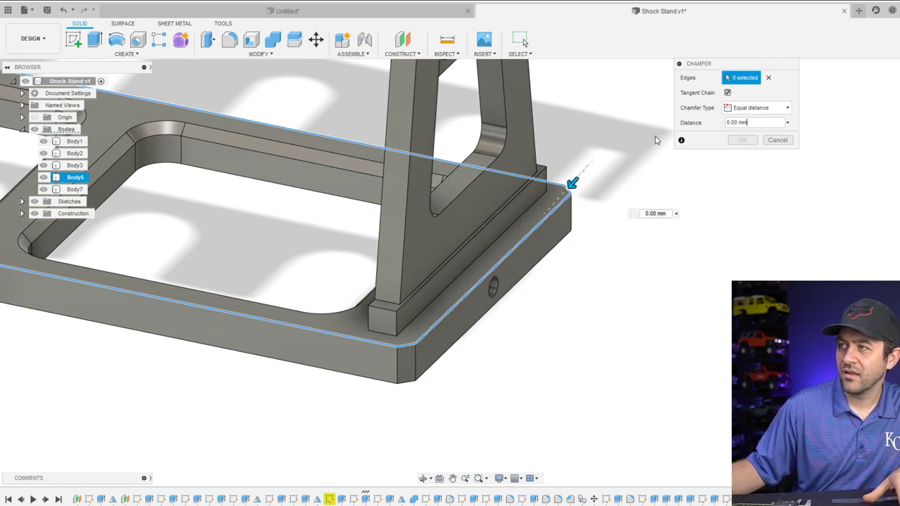
drag(752, 119, 709, 122)
text(1.5)
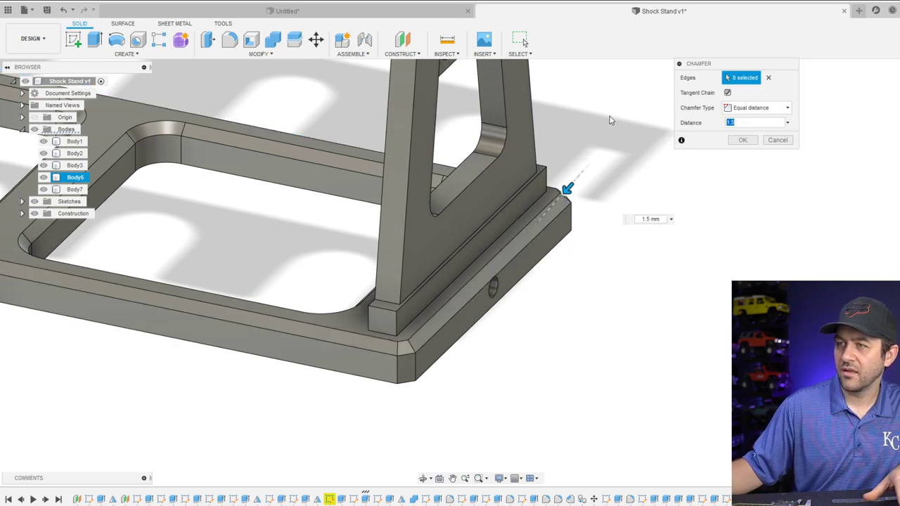
text(1)
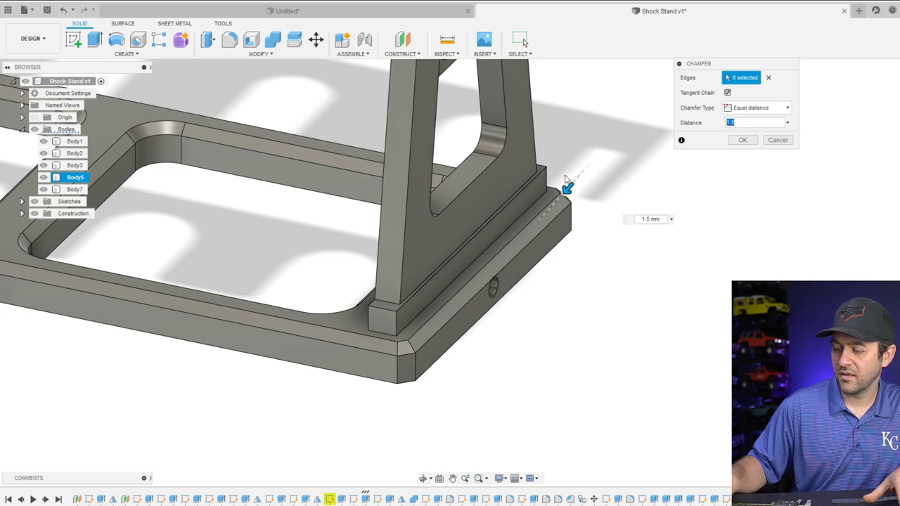
click(747, 141)
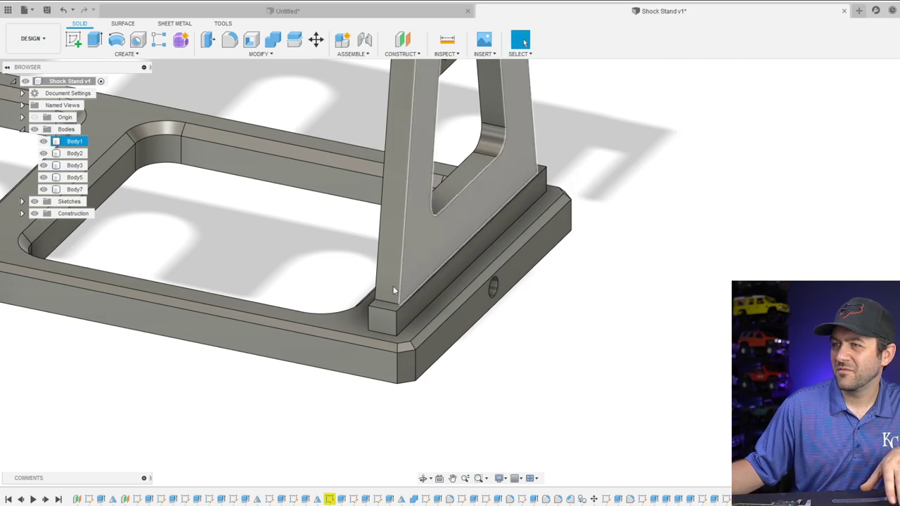
Examine the chamfered base, the uprights and the shock holder plates from several angles for edges that still need finishing
scroll(394, 291, down, 4)
middle_drag(277, 338, 511, 369)
scroll(354, 321, up, 2)
shift+middle_drag(353, 322, 405, 282)
scroll(328, 302, down, 3)
scroll(403, 179, up, 2)
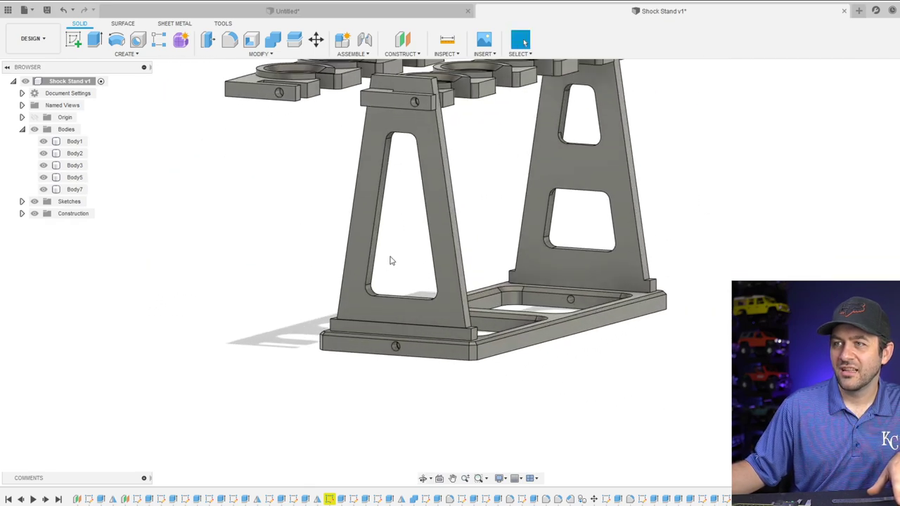
click(410, 220)
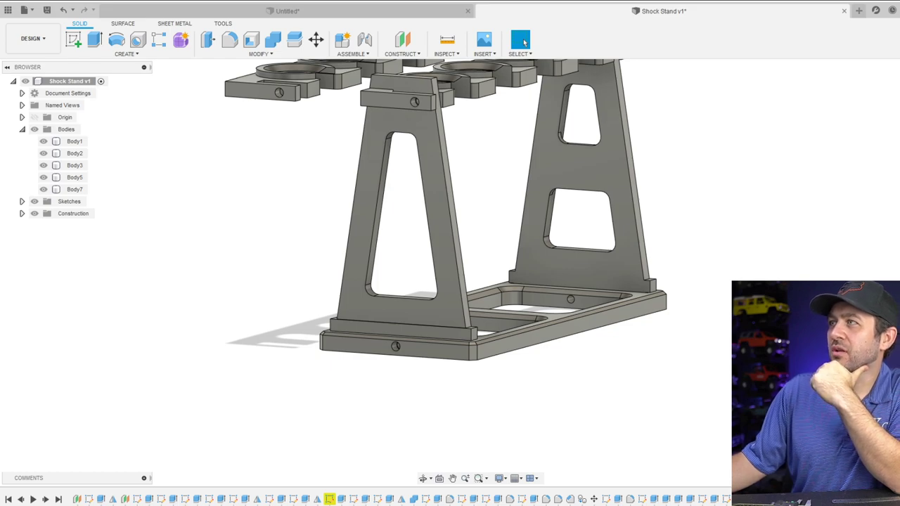
scroll(537, 152, down, 3)
shift+middle_drag(534, 90, 478, 122)
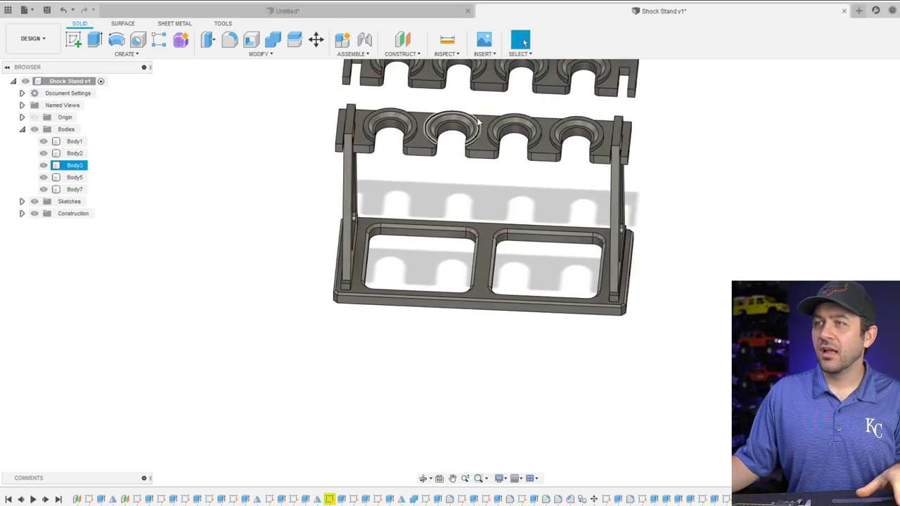
Examine the angled seats around the semicircular cutouts on the front shock holder plate
scroll(478, 123, up, 6)
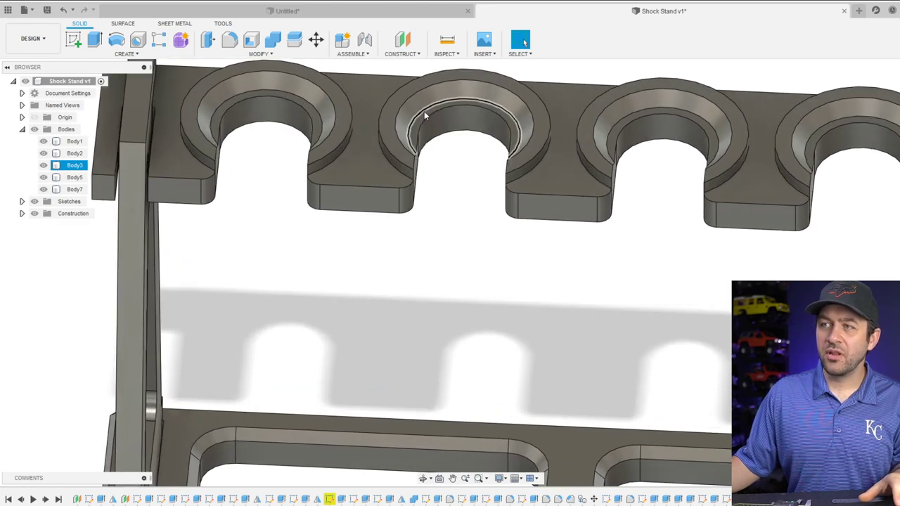
click(403, 120)
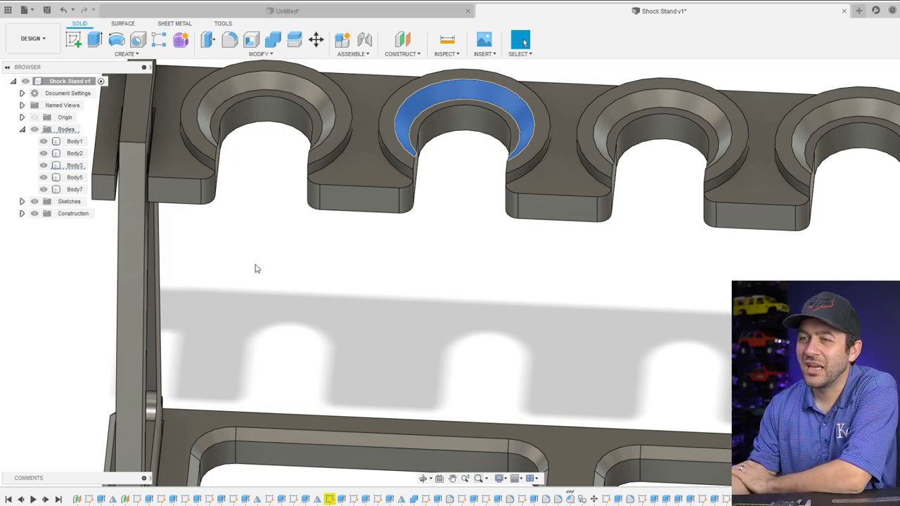
scroll(255, 271, down, 3)
middle_drag(317, 309, 318, 194)
scroll(330, 296, down, 3)
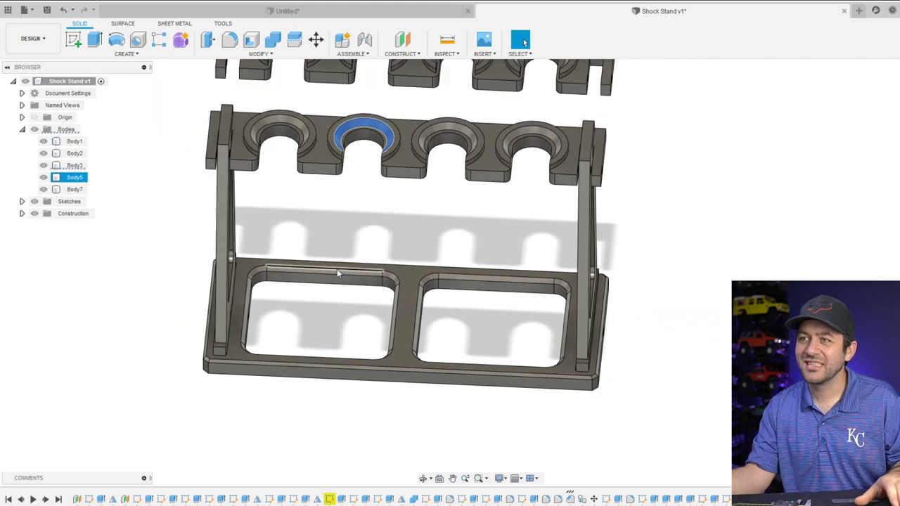
Examine the screw holes in the base, the uprights and the shock holder plates from several angles
shift+middle_drag(366, 226, 492, 127)
scroll(322, 330, up, 4)
middle_drag(755, 296, 523, 313)
scroll(523, 314, down, 3)
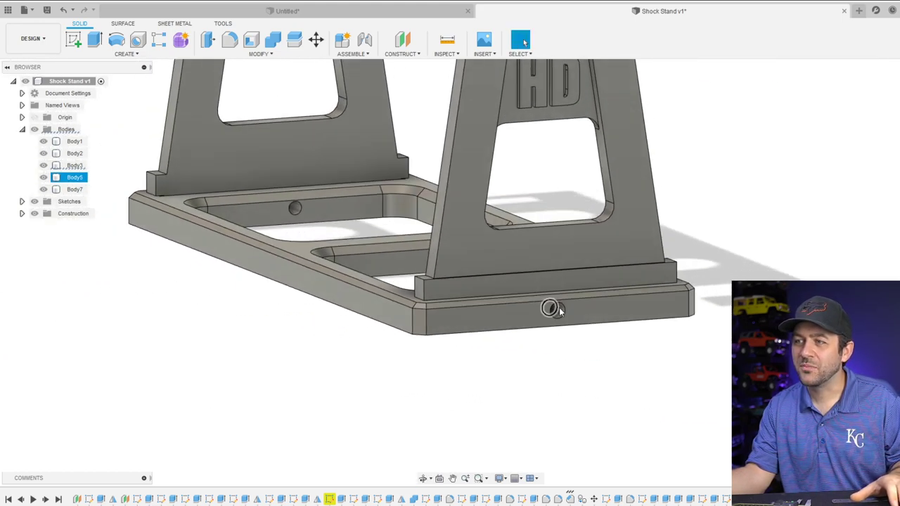
scroll(523, 313, down, 2)
shift+middle_drag(414, 314, 483, 322)
scroll(415, 355, down, 3)
middle_drag(223, 172, 269, 198)
scroll(268, 198, up, 5)
shift+middle_drag(316, 264, 341, 262)
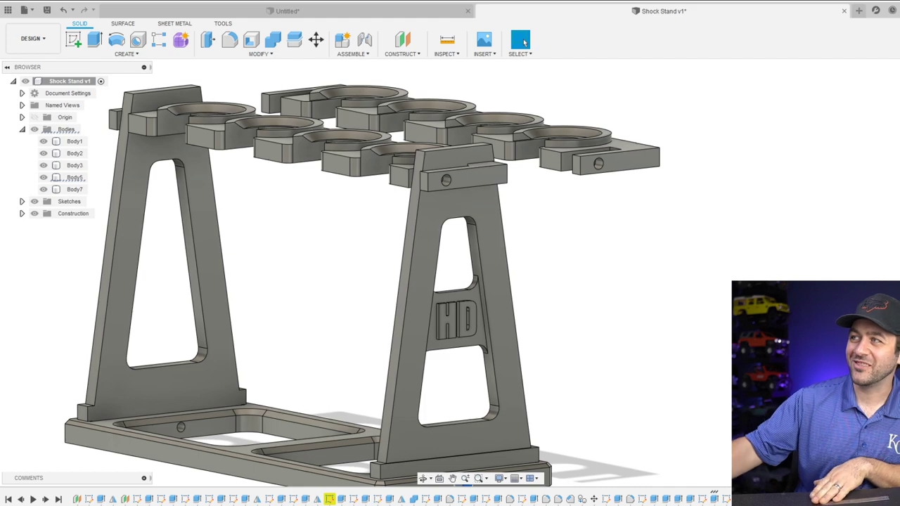
scroll(626, 243, down, 3)
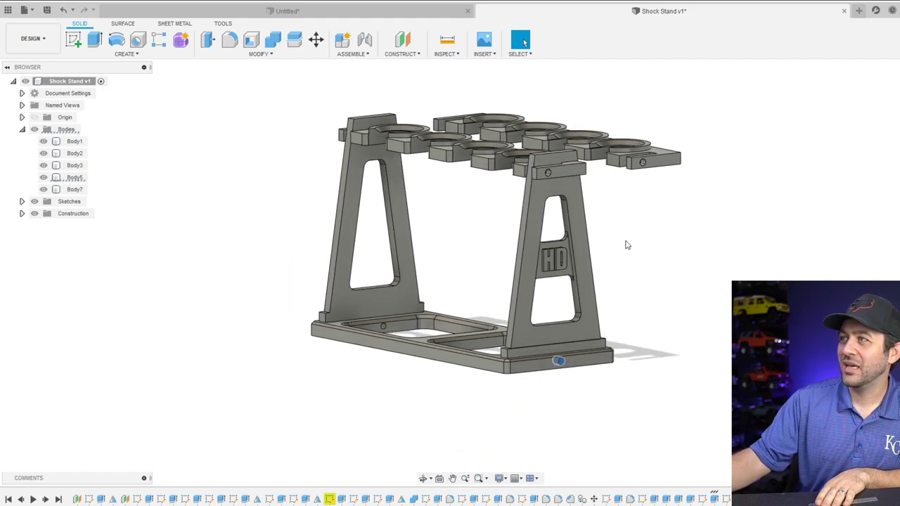
scroll(495, 295, up, 4)
scroll(376, 90, down, 3)
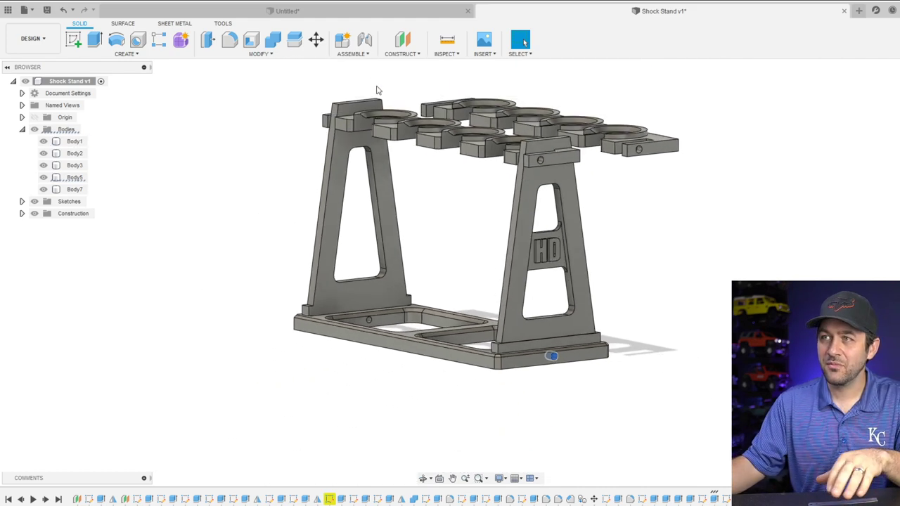
Measure the screw hole in the base's end and the end face of the front shock holder plate
click(447, 40)
click(540, 160)
scroll(545, 160, up, 2)
click(564, 163)
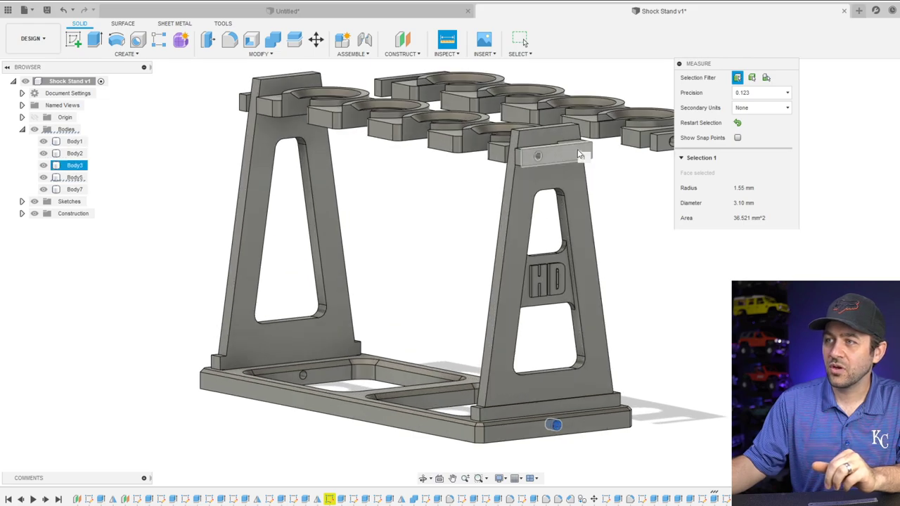
scroll(344, 206, down, 3)
shift+middle_drag(348, 172, 438, 181)
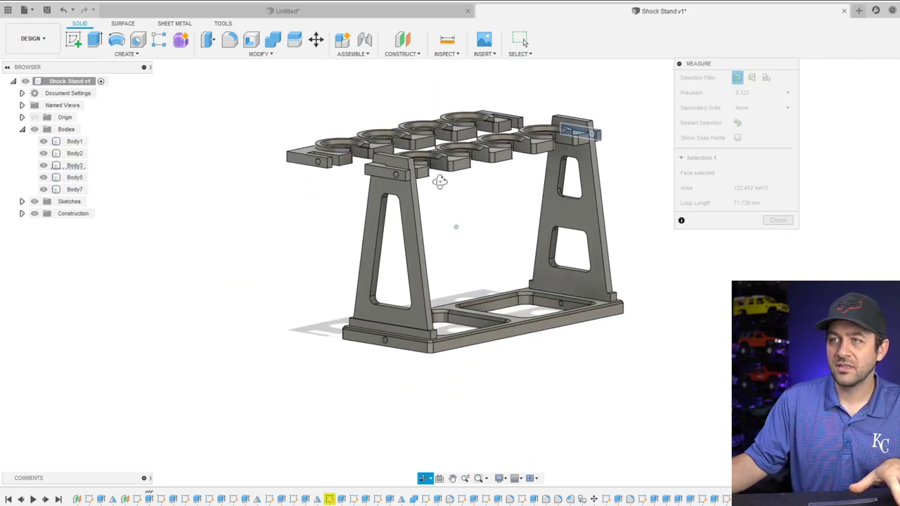
click(386, 172)
shift+middle_drag(523, 212, 462, 225)
click(464, 235)
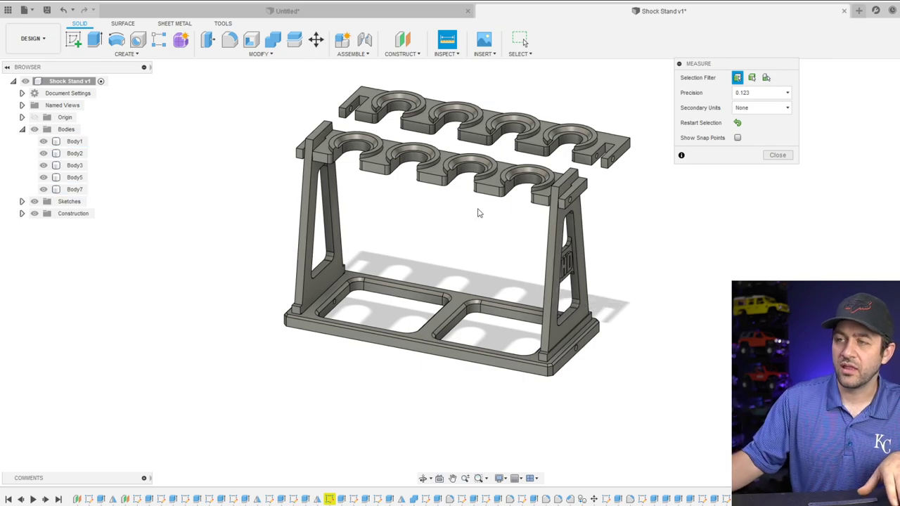
Measure the distance between the base's two long outer side faces
click(432, 352)
shift+middle_drag(560, 336, 455, 226)
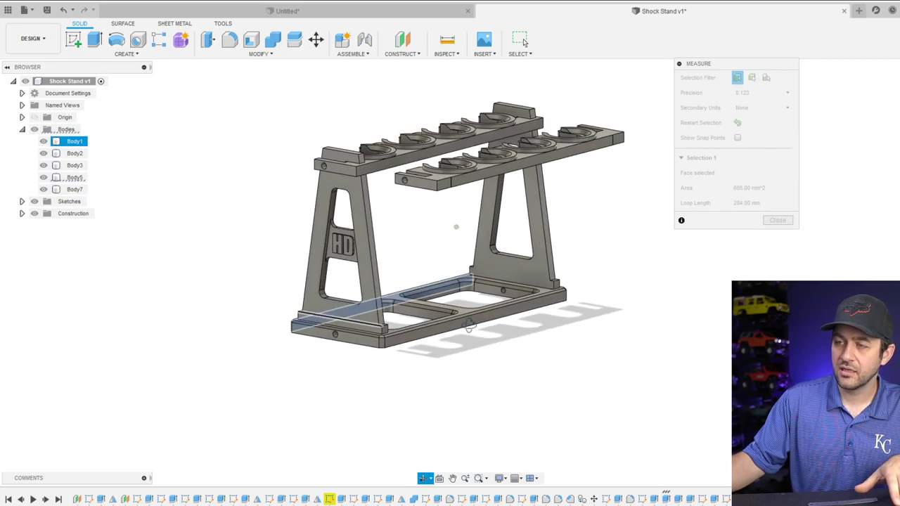
click(461, 328)
scroll(385, 328, up, 5)
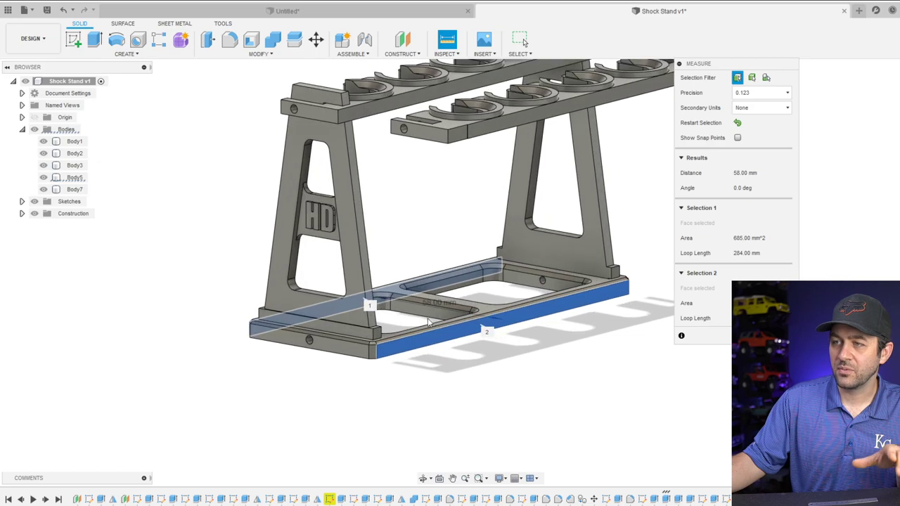
scroll(271, 359, down, 3)
shift+middle_drag(272, 360, 350, 310)
scroll(350, 310, down, 3)
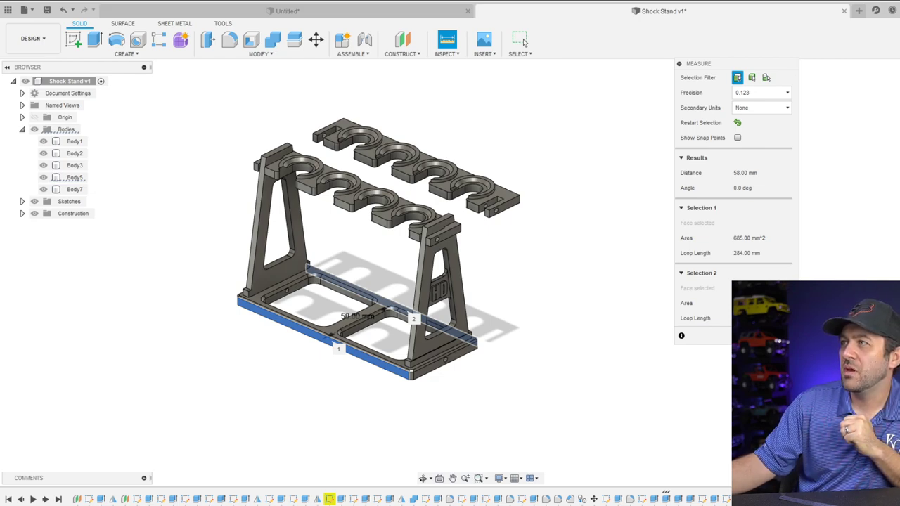
scroll(317, 267, up, 2)
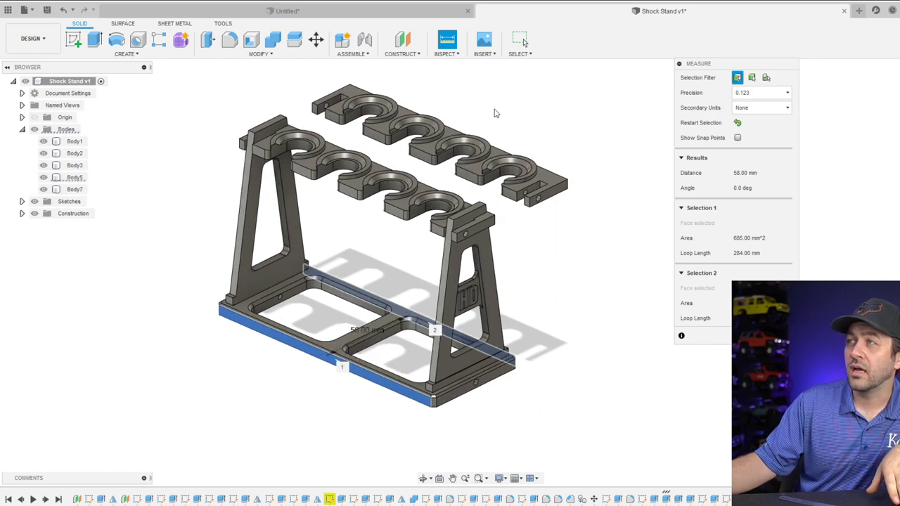
click(362, 189)
scroll(294, 356, down, 2)
key(Escape)
key(Escape)
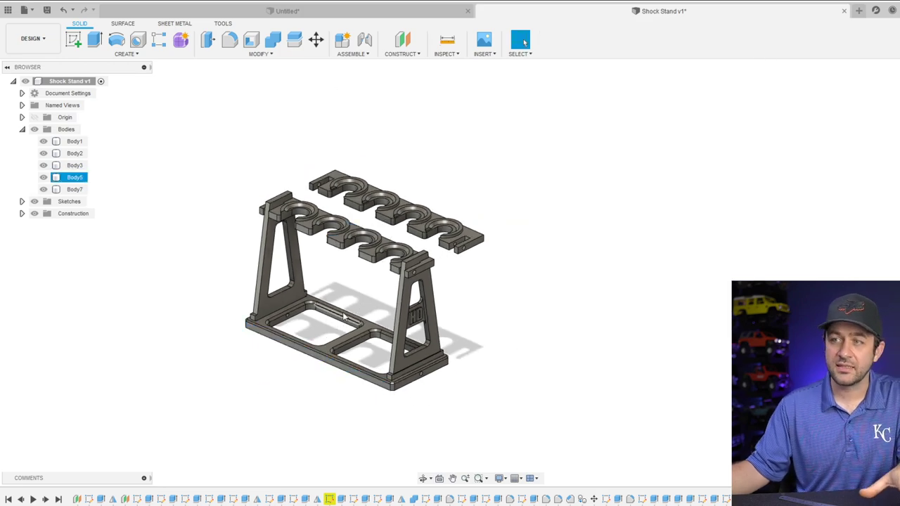
Move the front shock holder plate off the uprights to the front of the base and down 80 mm
click(316, 39)
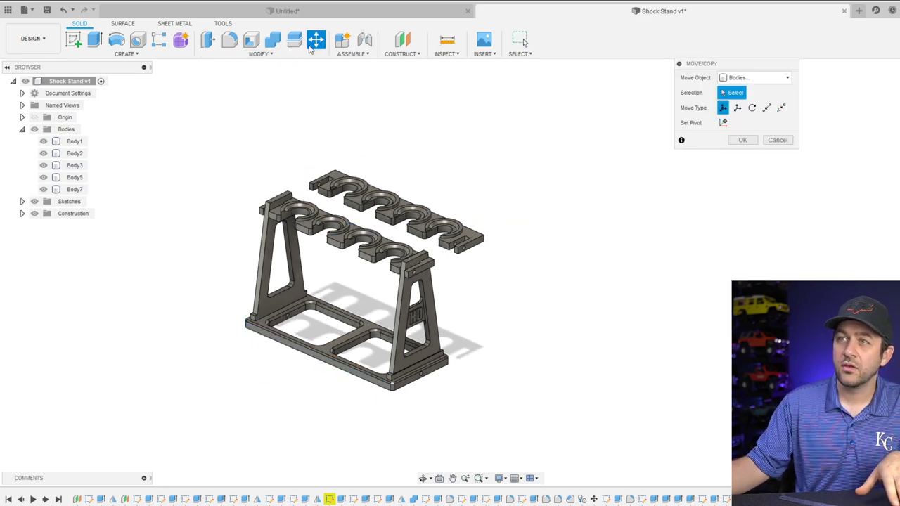
click(369, 234)
drag(372, 236, 243, 373)
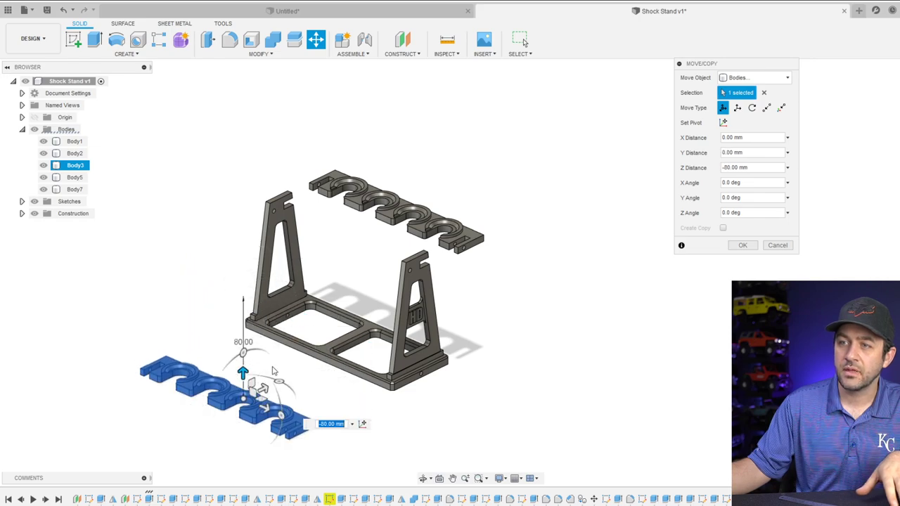
click(272, 249)
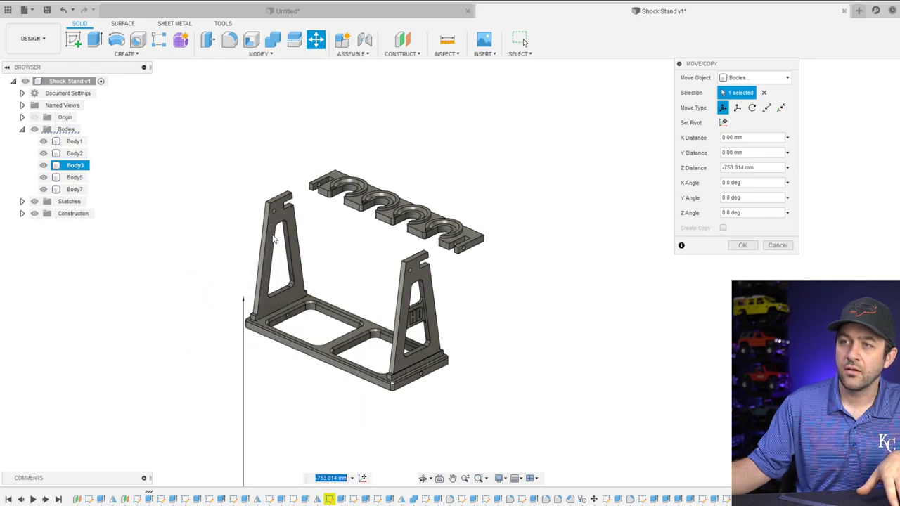
key(ctrl+z)
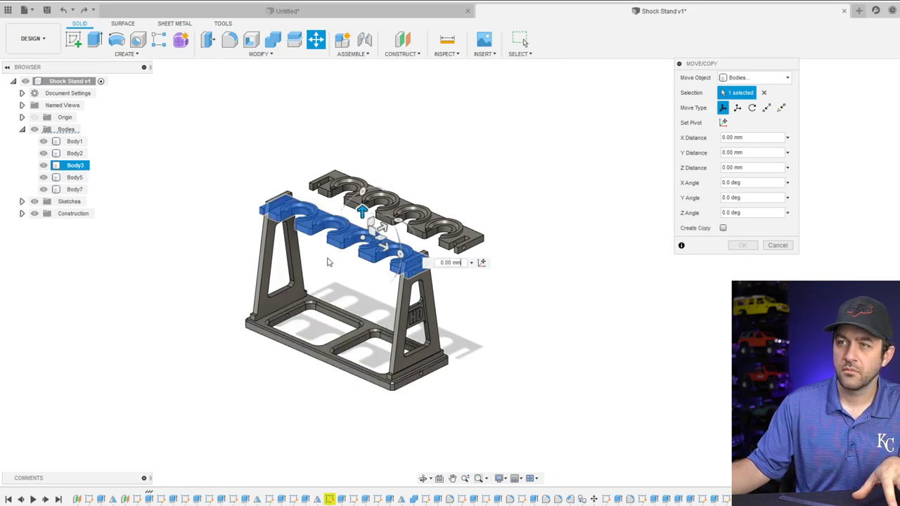
drag(377, 229, 294, 359)
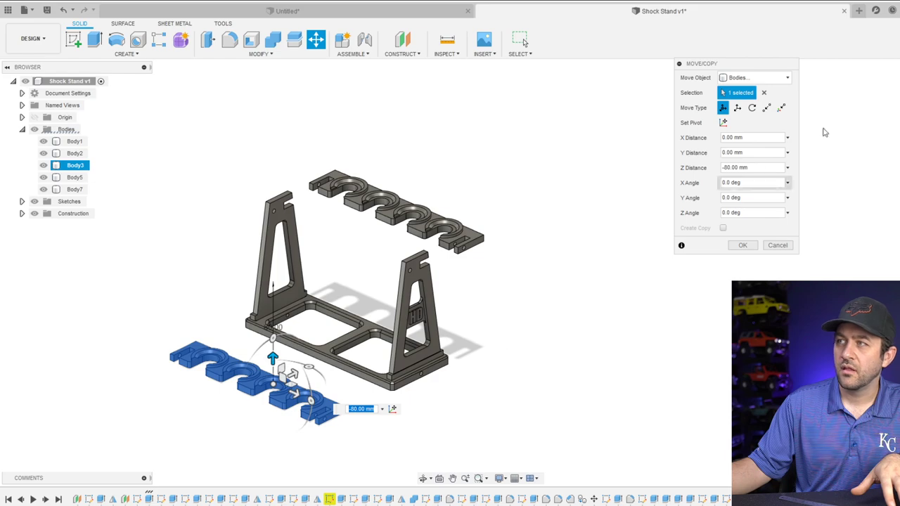
click(743, 245)
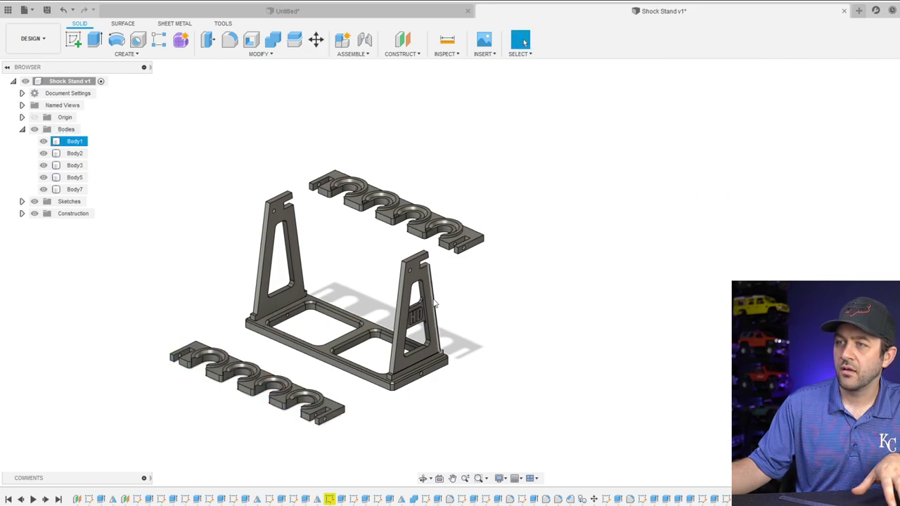
Move the HD upright 90 mm away from the base and lay it flat, rotating it -90° about X and 275° about Z
key(m)
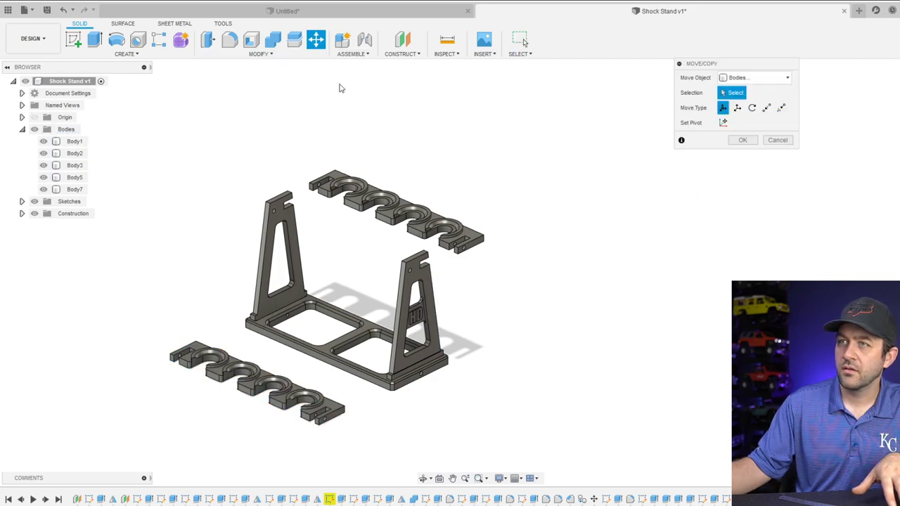
click(429, 298)
drag(444, 302, 540, 345)
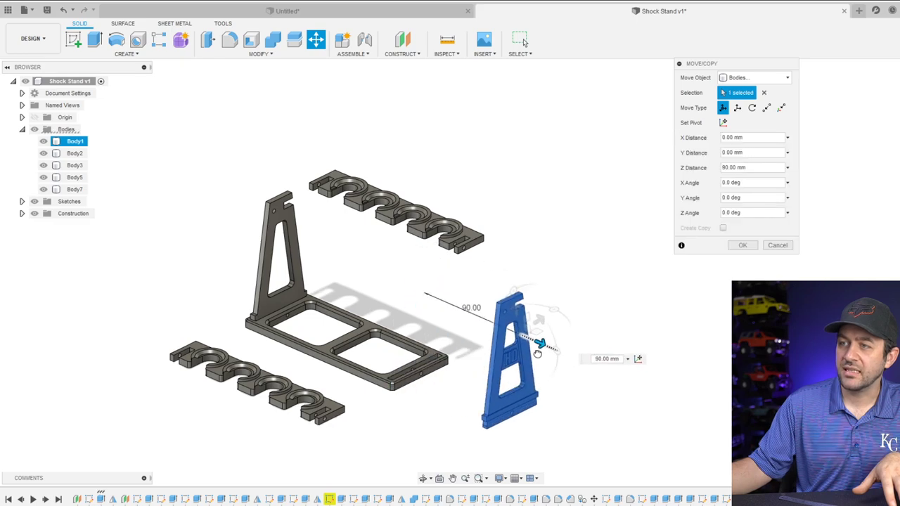
drag(513, 290, 508, 279)
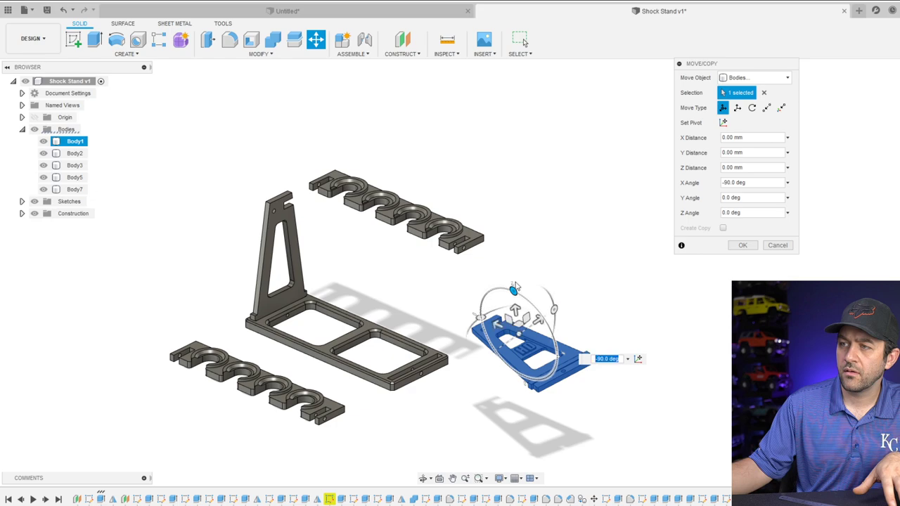
drag(515, 306, 526, 355)
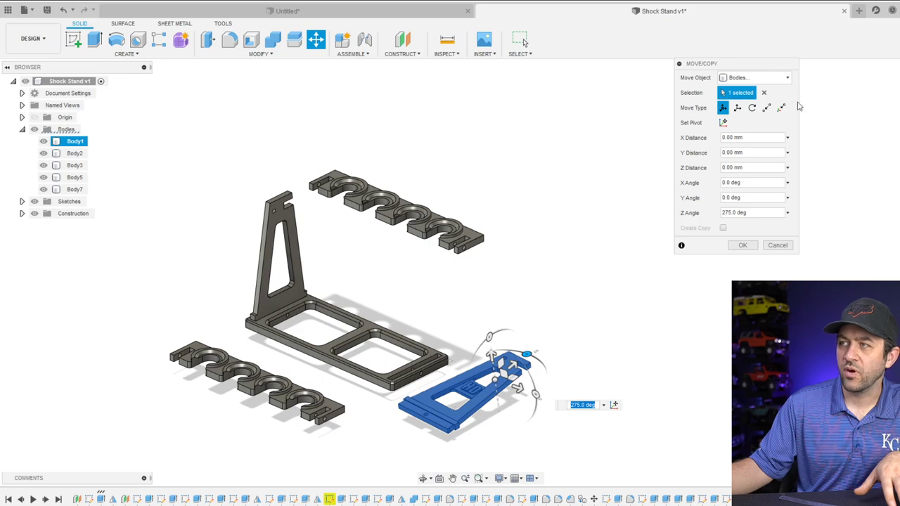
click(744, 246)
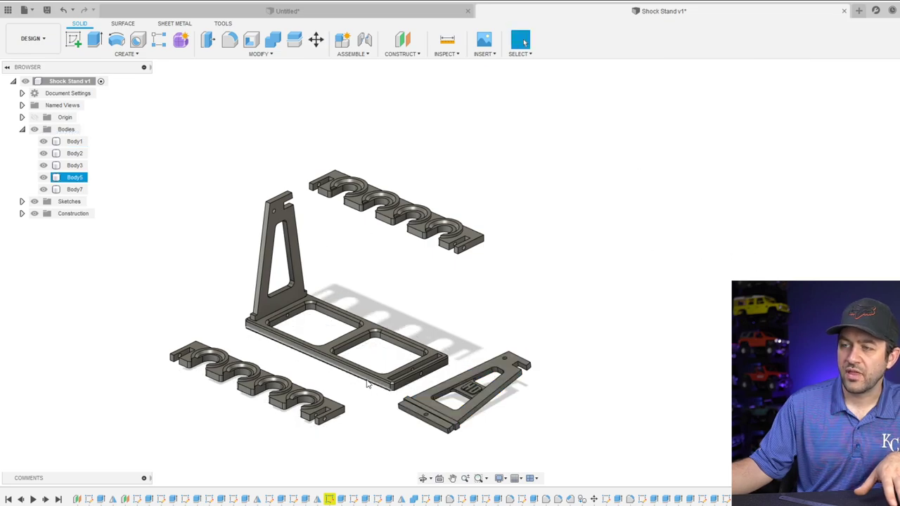
Undo the moves of the HD upright and the front shock holder plate
shift+middle_drag(365, 244, 410, 416)
scroll(329, 367, up, 3)
shift+middle_drag(329, 367, 365, 424)
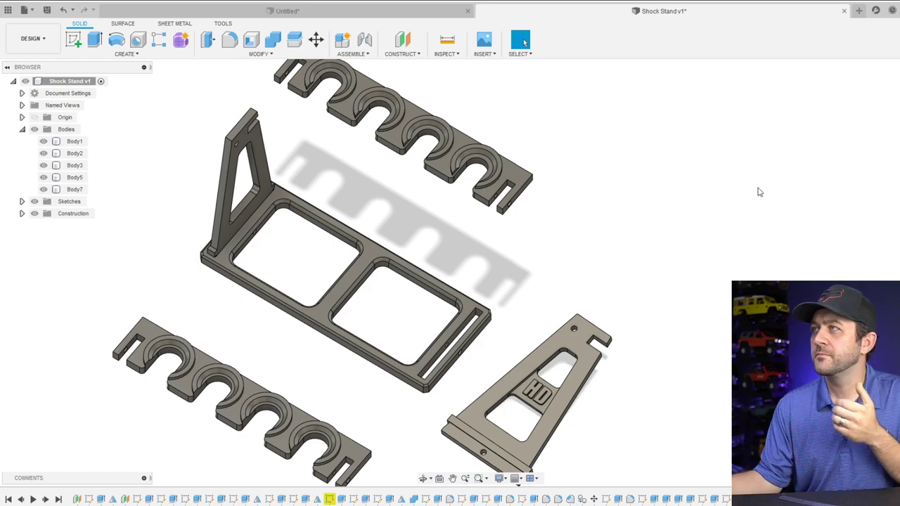
key(ctrl+z)
key(ctrl+z)
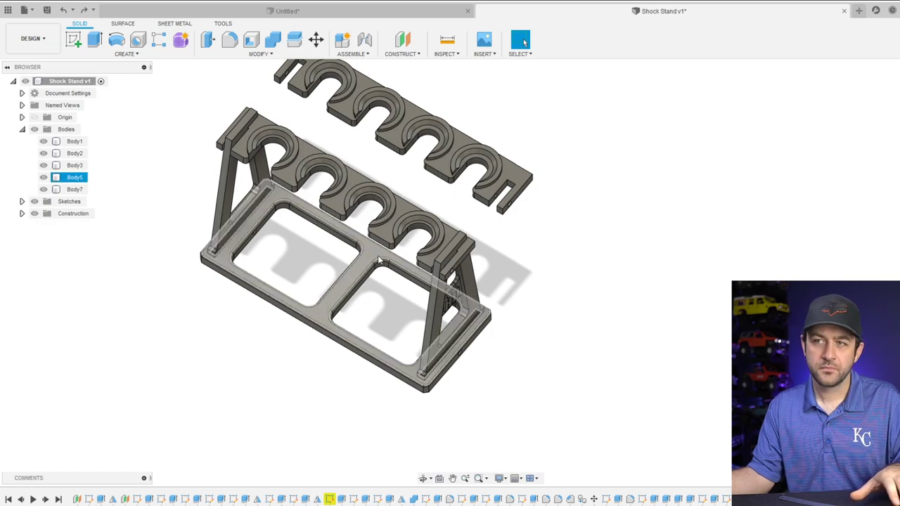
Examine the assembled shock stand from several angles, including the uprights, base and both shock holder plates
shift+middle_drag(531, 307, 496, 288)
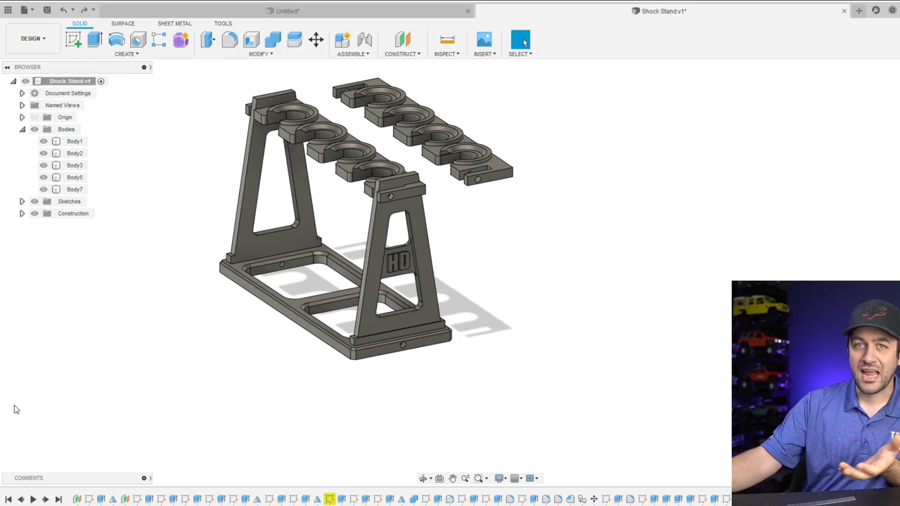
scroll(414, 274, up, 2)
scroll(398, 273, up, 2)
scroll(375, 302, down, 4)
middle_drag(363, 211, 450, 303)
scroll(450, 303, up, 3)
middle_drag(405, 328, 452, 268)
scroll(411, 228, up, 3)
scroll(413, 228, down, 3)
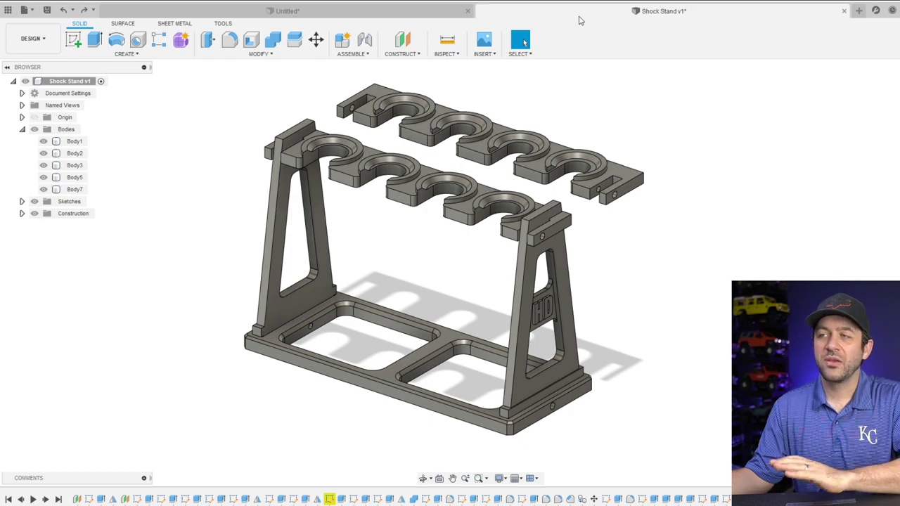
Start a new blank design and browse the Admin Project's files for a design to open
click(859, 11)
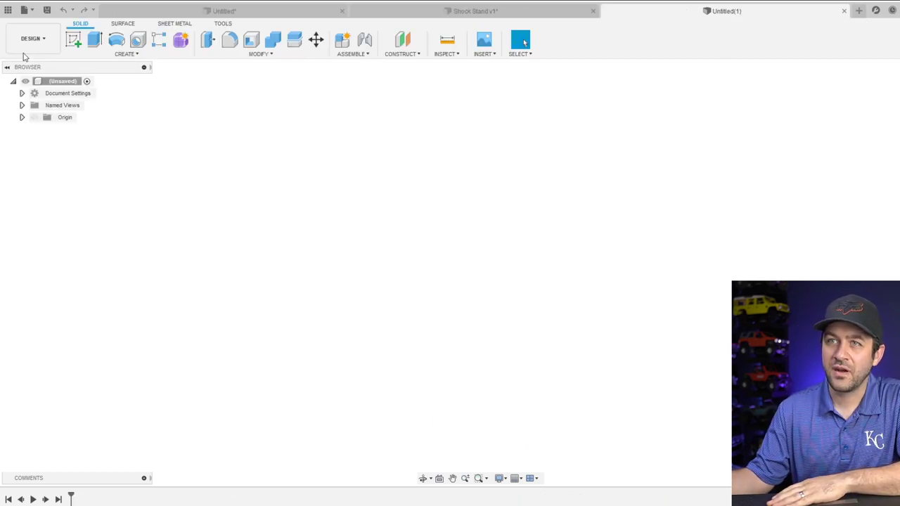
click(23, 10)
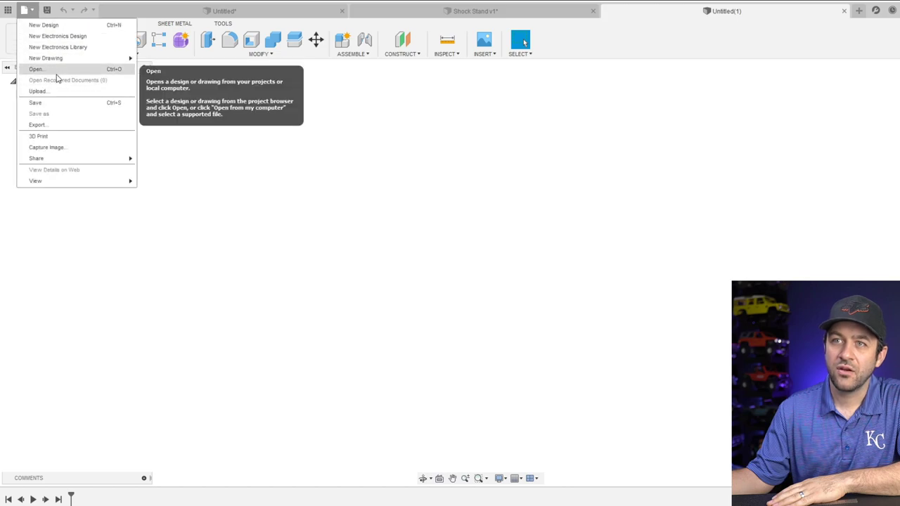
click(36, 69)
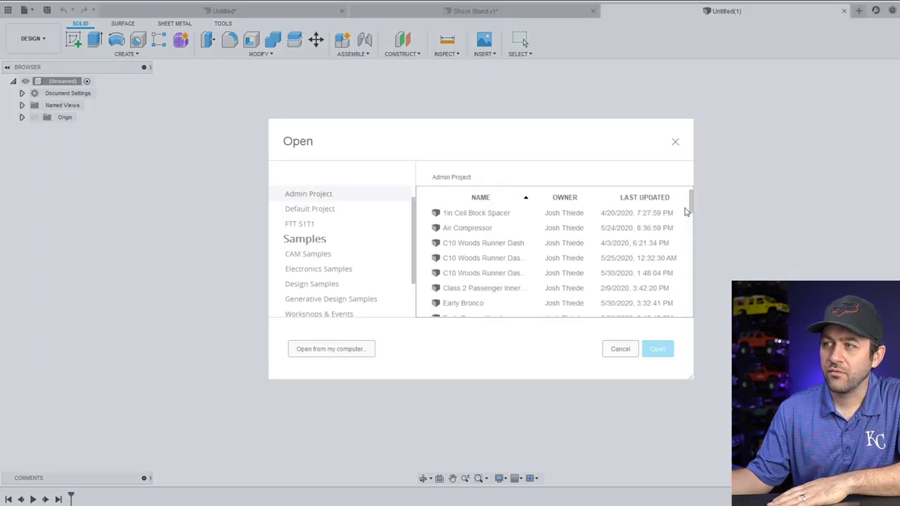
drag(694, 213, 662, 228)
scroll(663, 232, down, 2)
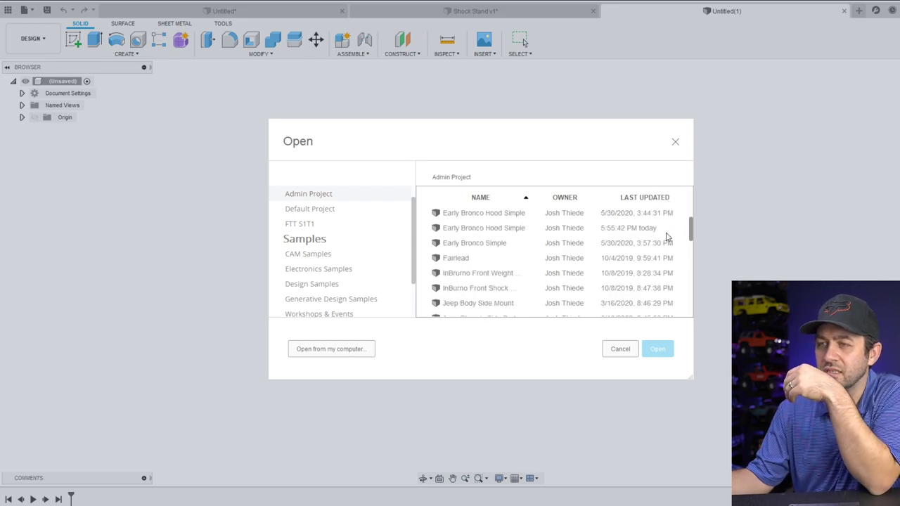
Open the 60mm Radiator file from the 3D Printing Files folder on the computer
click(307, 349)
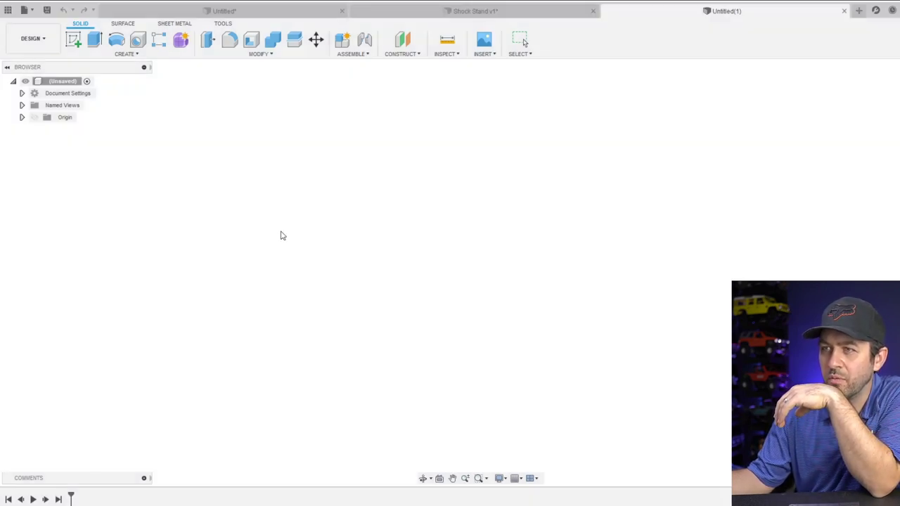
scroll(201, 169, down, 3)
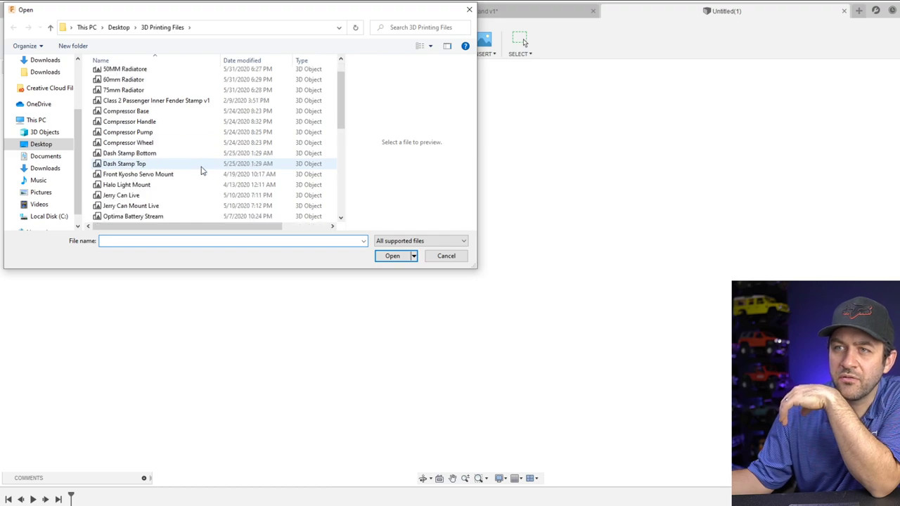
scroll(151, 176, down, 3)
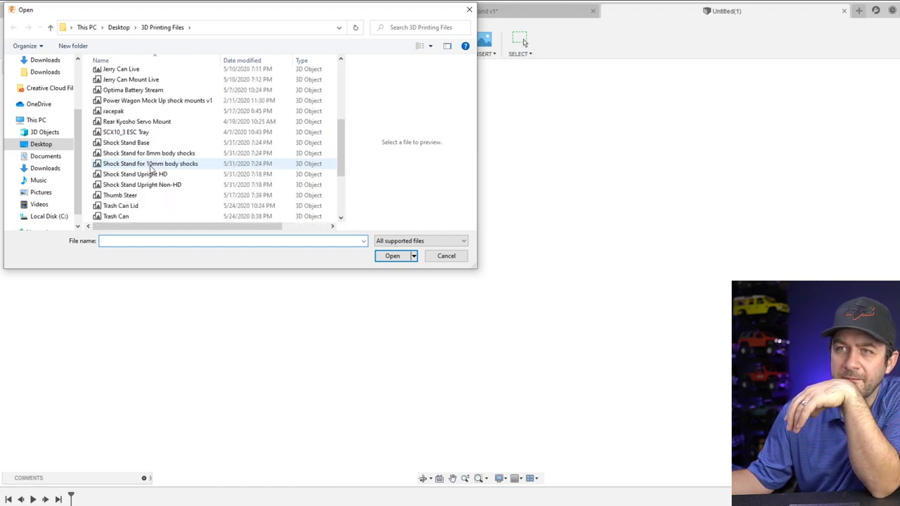
scroll(160, 213, down, 2)
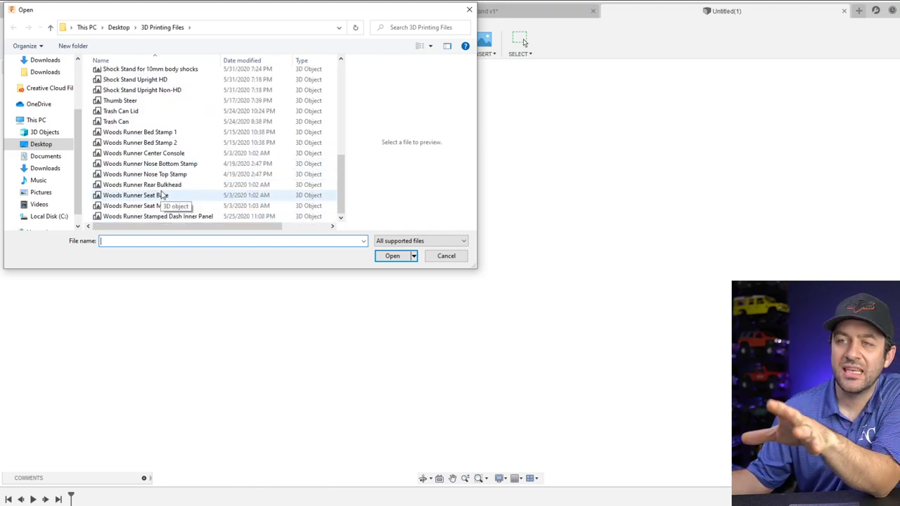
scroll(166, 194, up, 10)
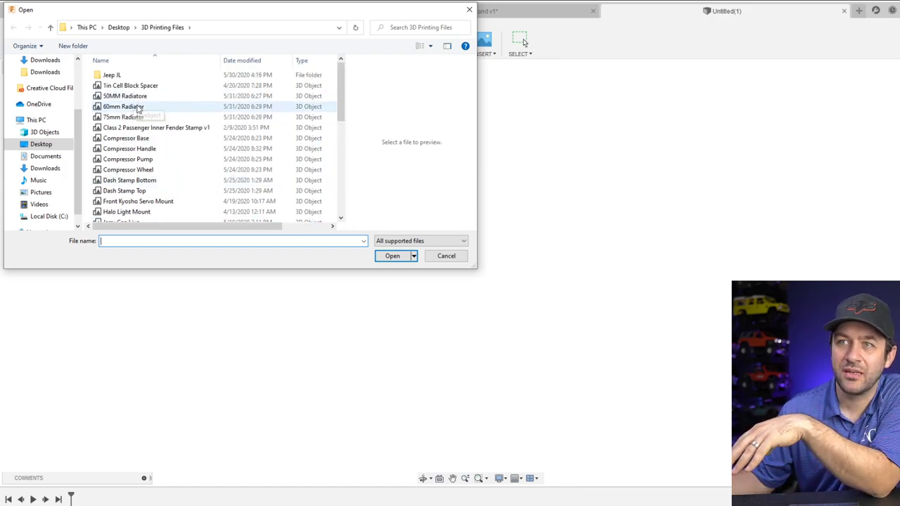
click(133, 106)
click(405, 255)
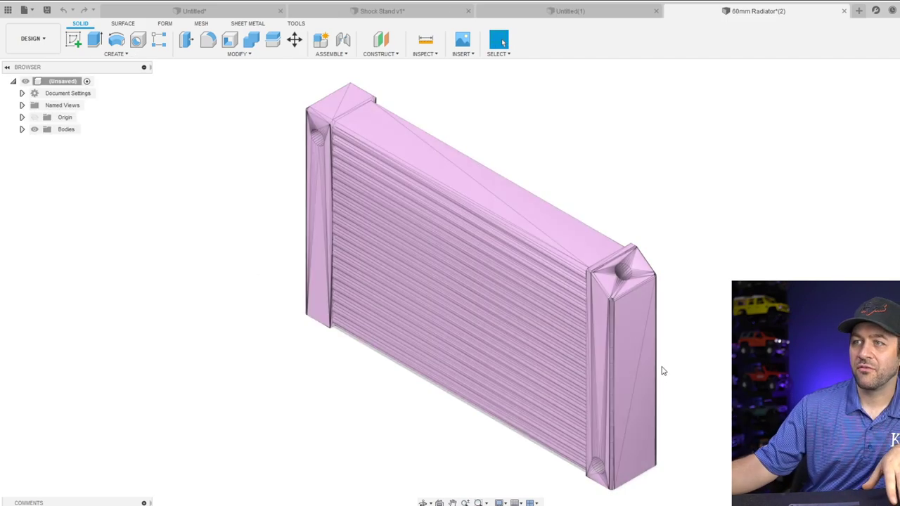
Examine the opened radiator mesh from several angles, including its triangulated faces, corner holes and mesh body
shift+middle_drag(592, 373, 344, 285)
scroll(345, 284, up, 5)
scroll(426, 302, down, 4)
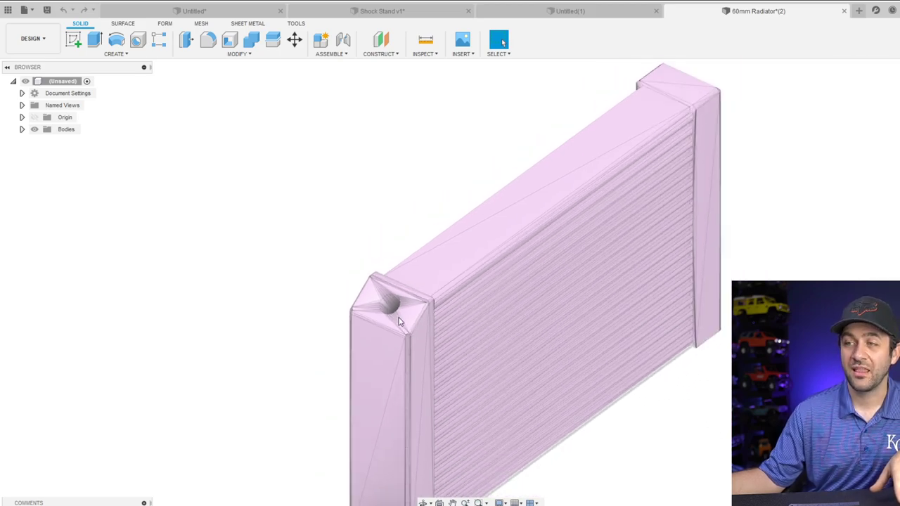
shift+middle_drag(396, 310, 722, 175)
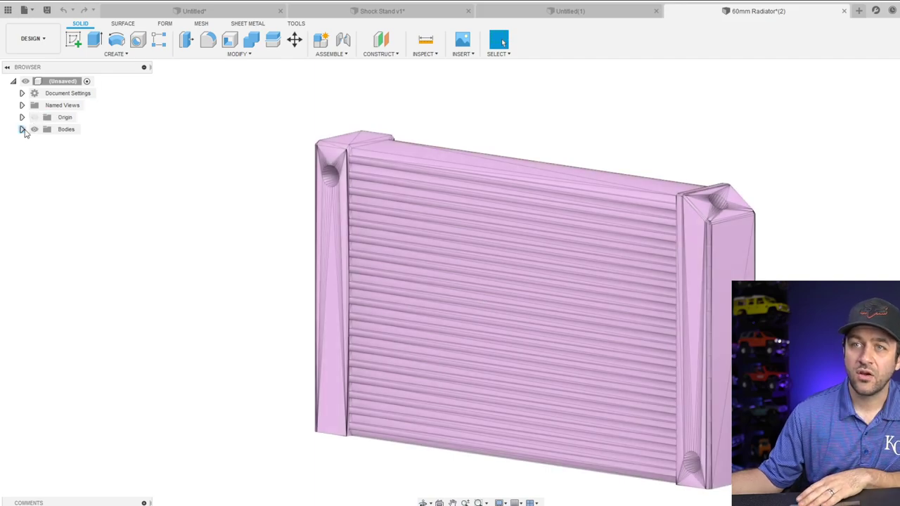
click(22, 130)
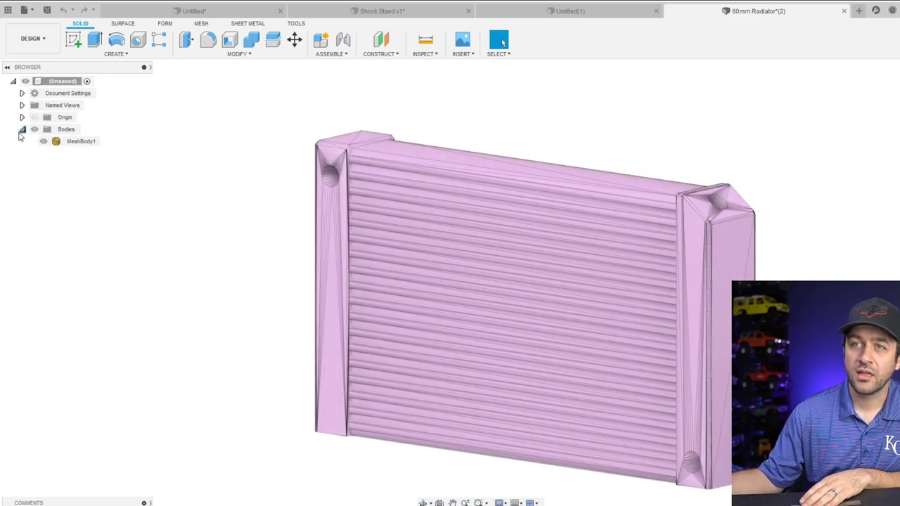
click(72, 143)
scroll(314, 256, down, 3)
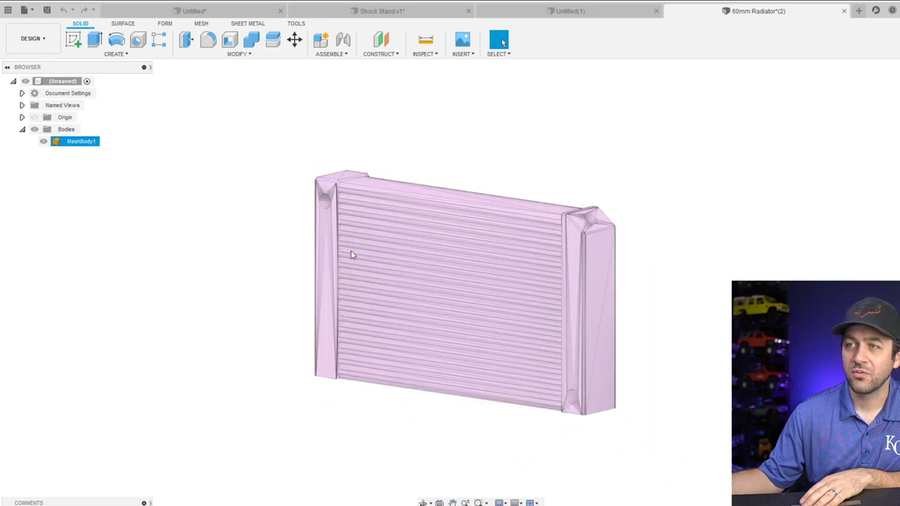
scroll(524, 202, up, 5)
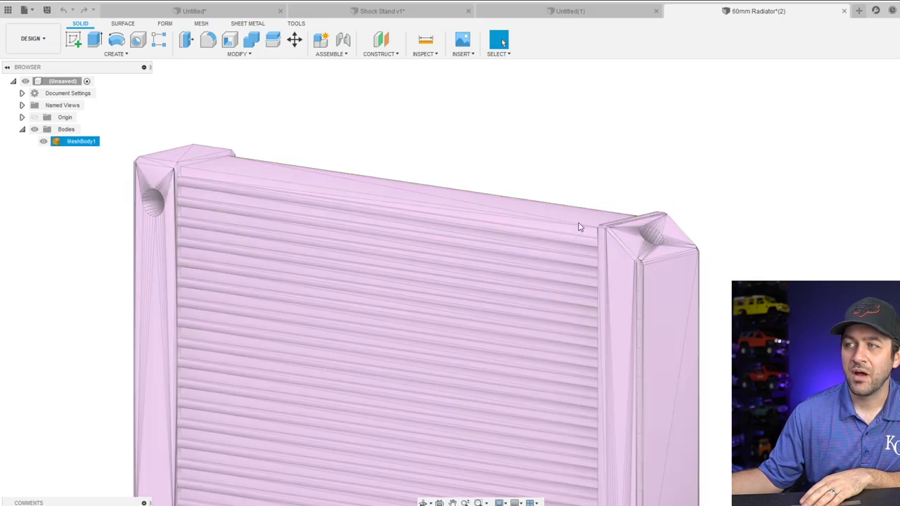
click(618, 283)
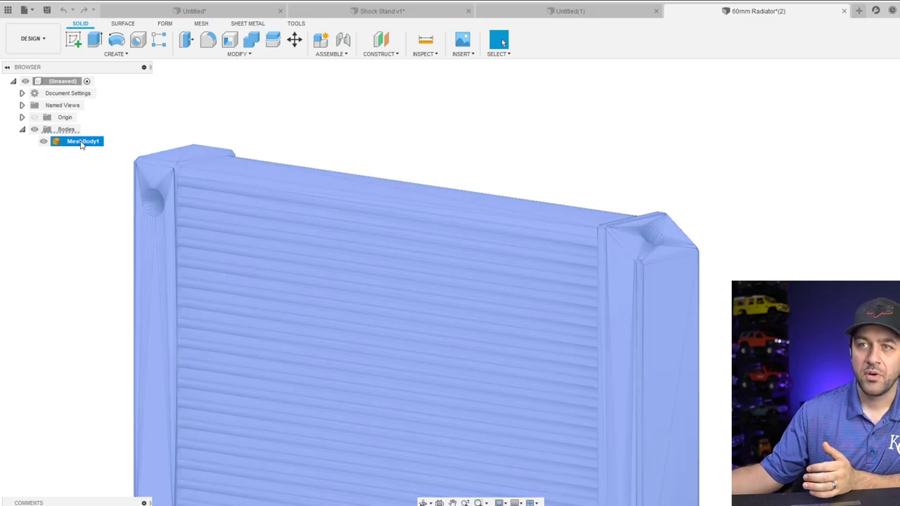
Convert the radiator's mesh body to a BRep solid as a new body
right_click(79, 143)
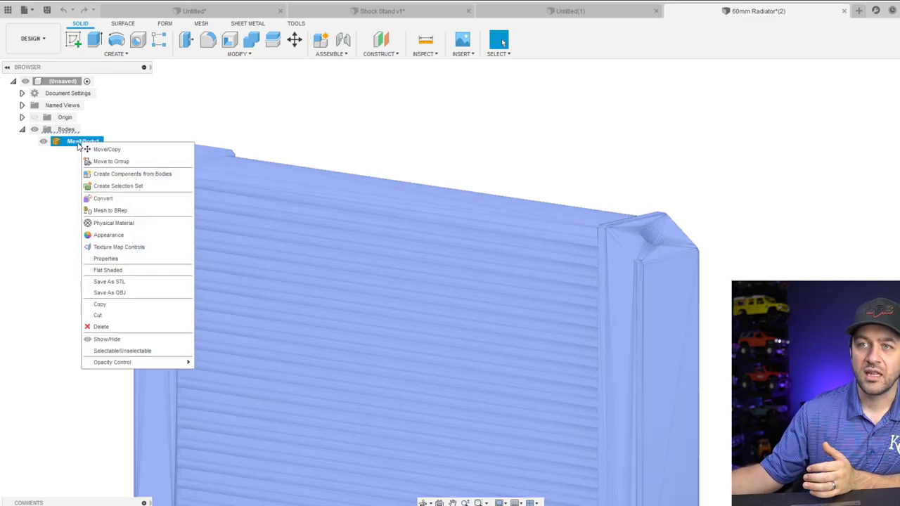
click(113, 212)
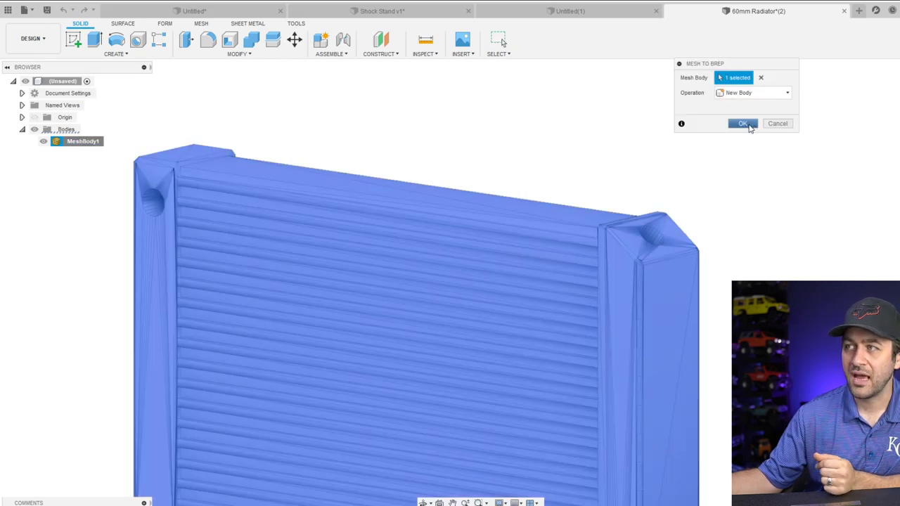
click(743, 124)
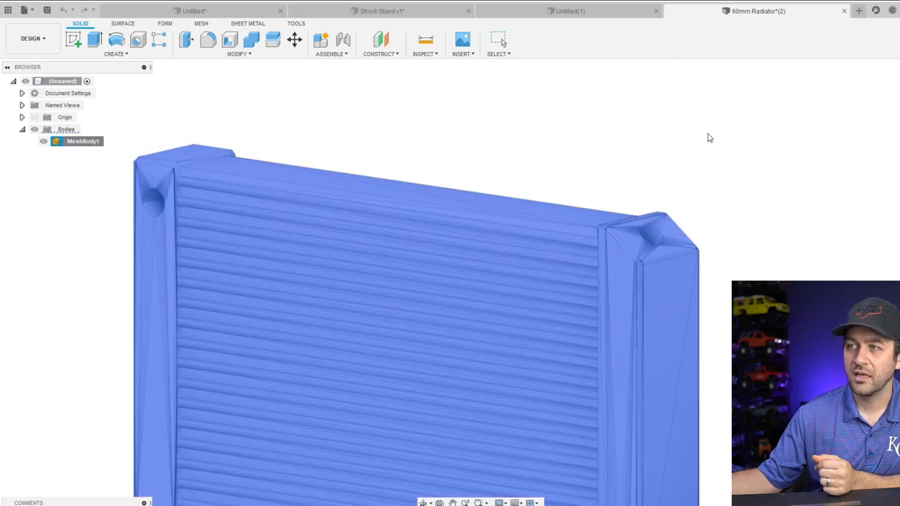
Start a sketch on the radiator's underside and draw a circle about 43 mm in diameter centred on one of its holes
scroll(182, 332, down, 3)
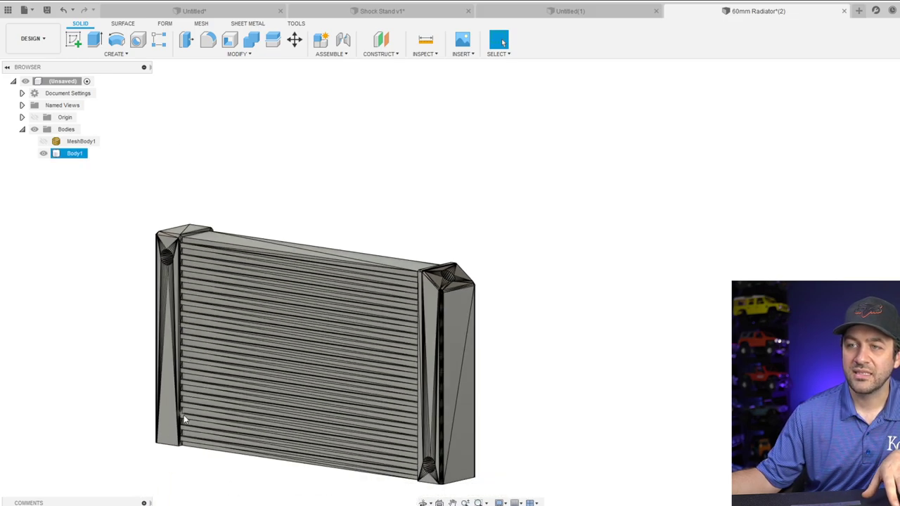
scroll(186, 408, up, 8)
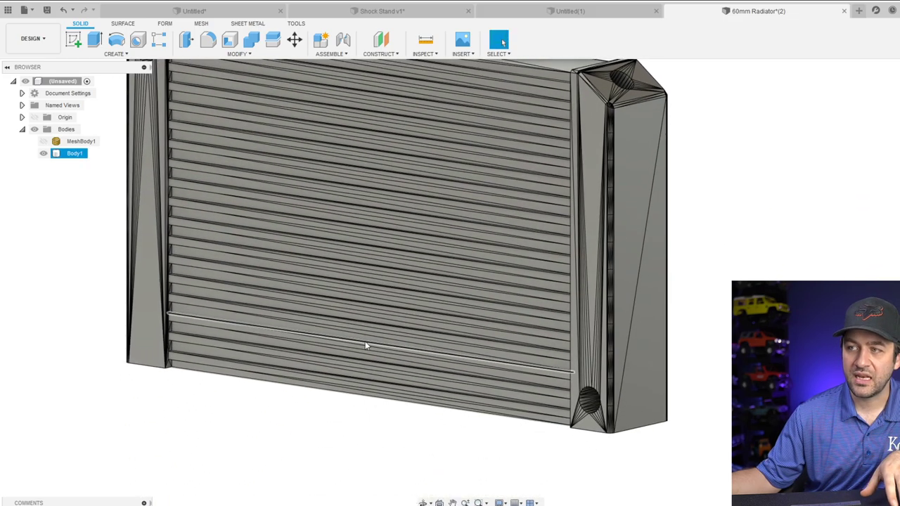
shift+middle_drag(365, 341, 380, 273)
scroll(225, 325, up, 3)
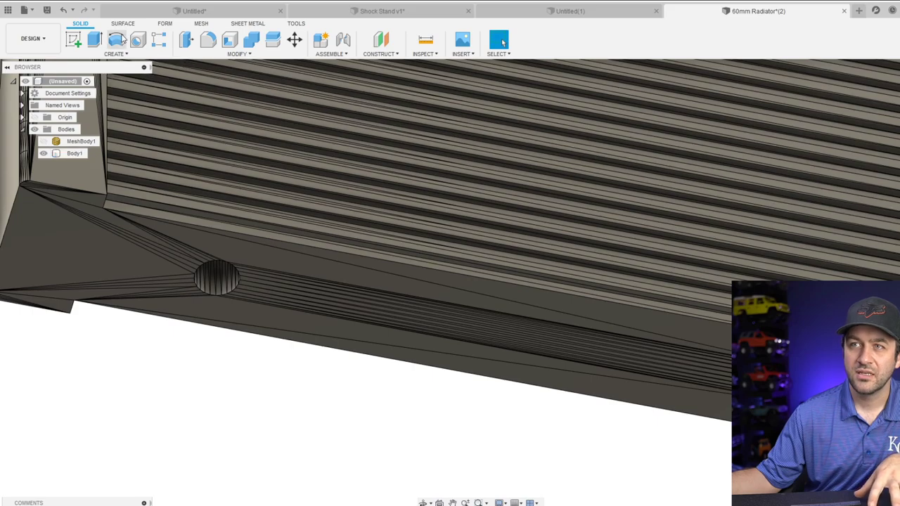
click(73, 40)
click(82, 255)
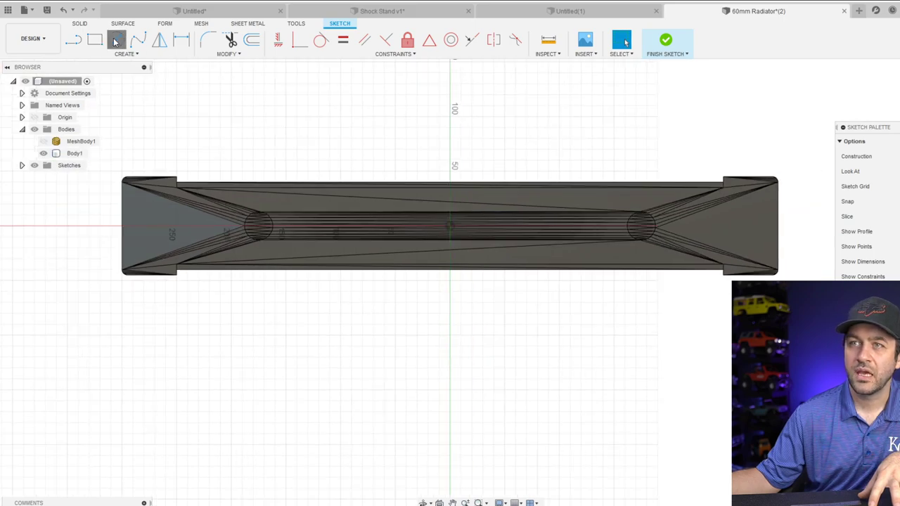
click(117, 40)
scroll(260, 228, up, 5)
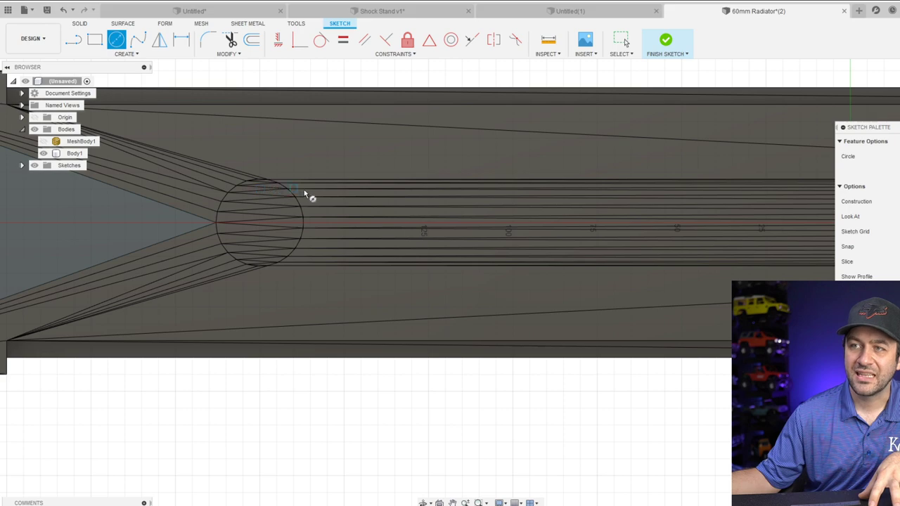
click(259, 222)
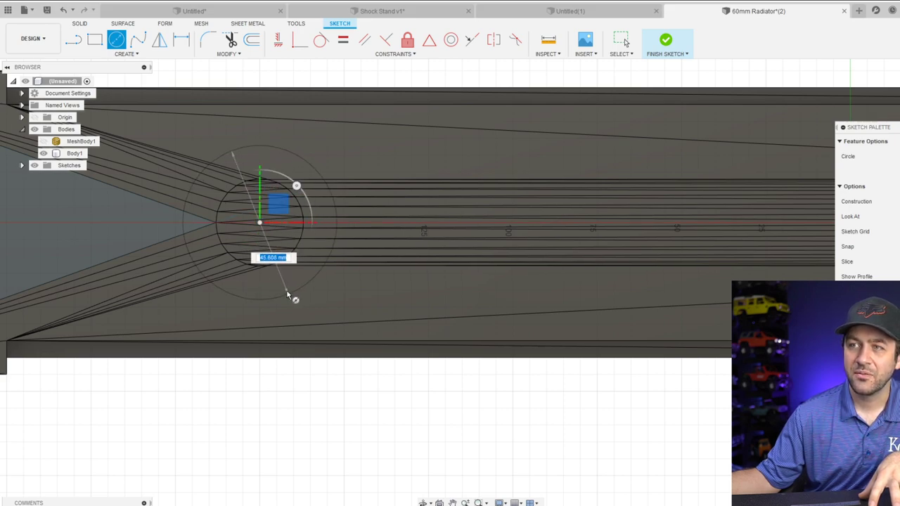
click(286, 291)
Dimension the circle's diameter to 3.5 mm and finish the sketch
key(d)
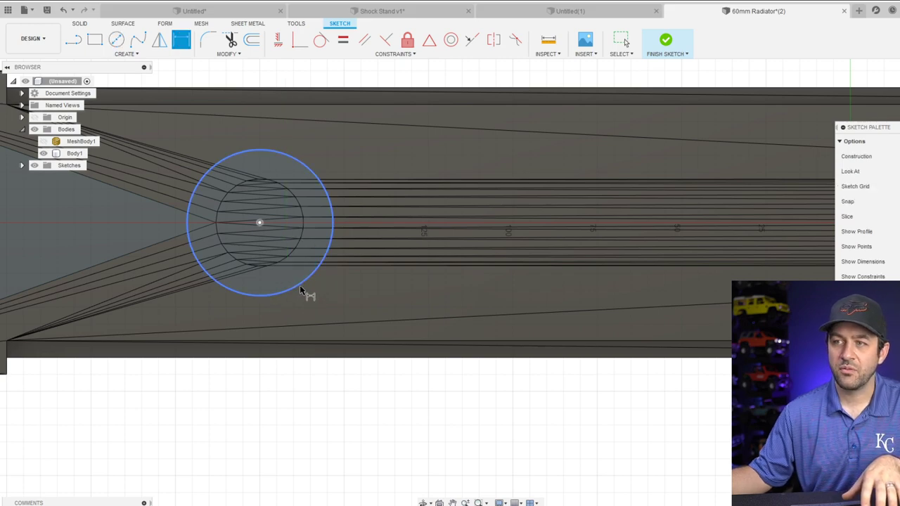
click(300, 291)
scroll(317, 308, down, 2)
click(340, 437)
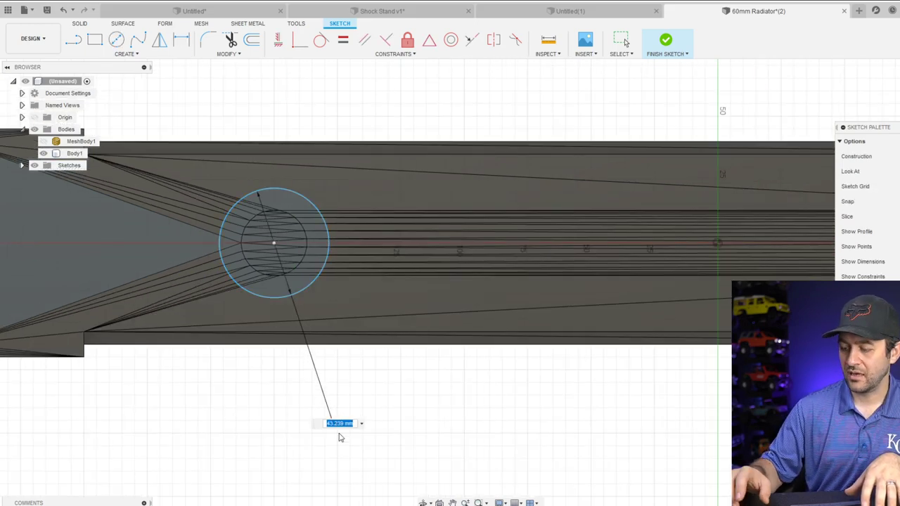
text(3.5)
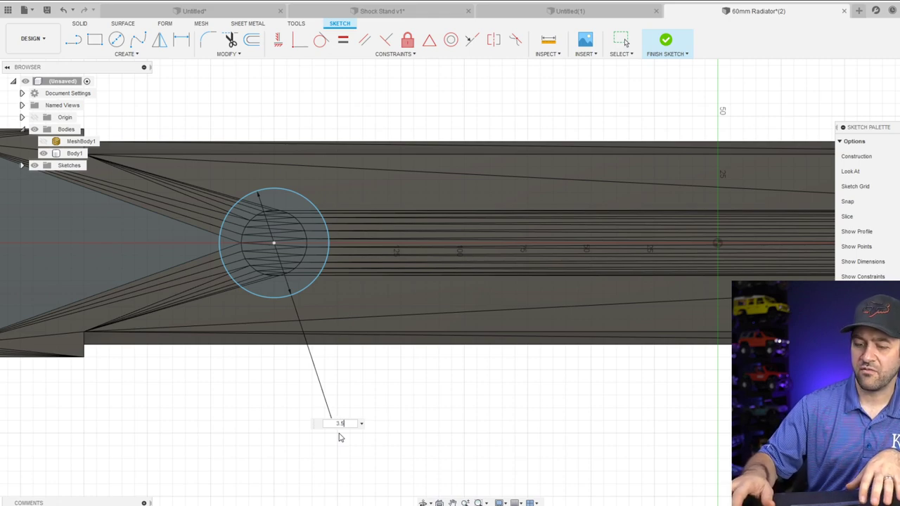
text(mm)
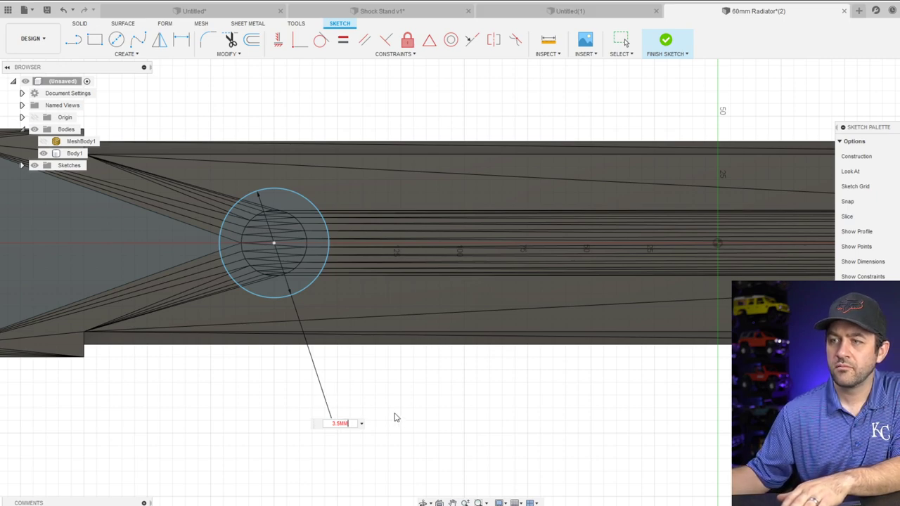
click(372, 392)
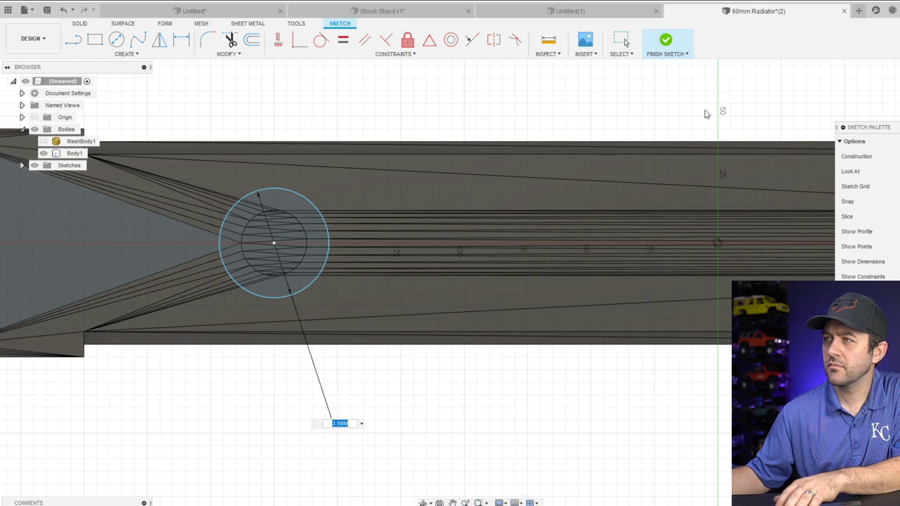
click(665, 40)
Move the small sketched circle out of the hole onto the radiator's underside beside it
scroll(281, 247, up, 2)
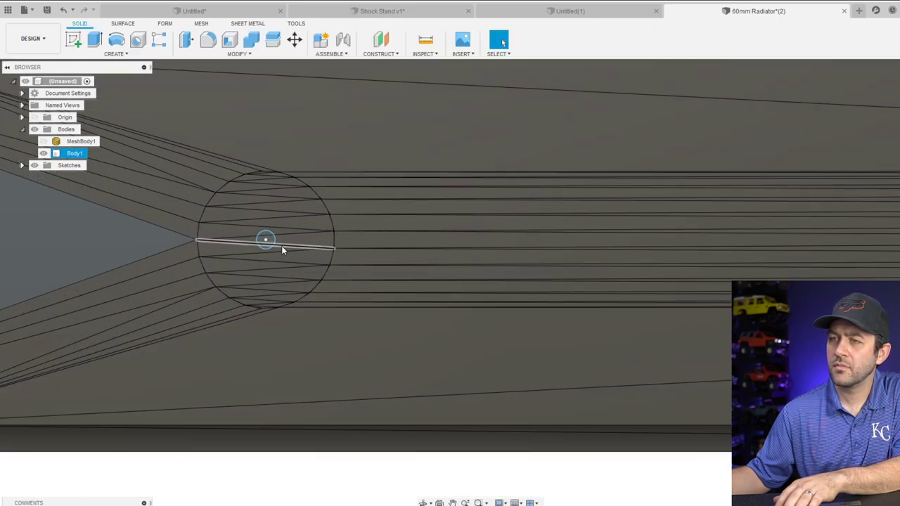
scroll(281, 247, down, 5)
shift+middle_drag(455, 227, 438, 247)
scroll(239, 426, up, 2)
scroll(287, 411, up, 3)
scroll(307, 391, down, 4)
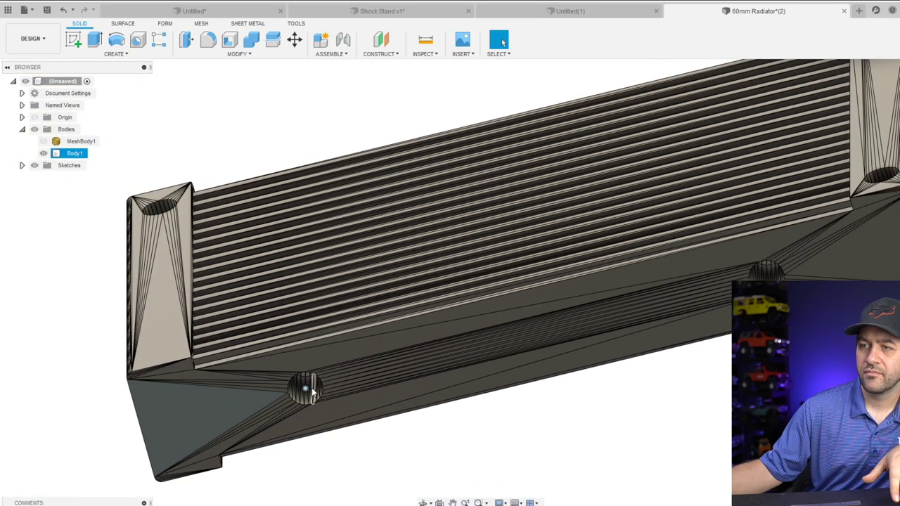
mouse_move(307, 387)
mouse_down()
mouse_move(340, 416)
mouse_move(330, 423)
mouse_up()
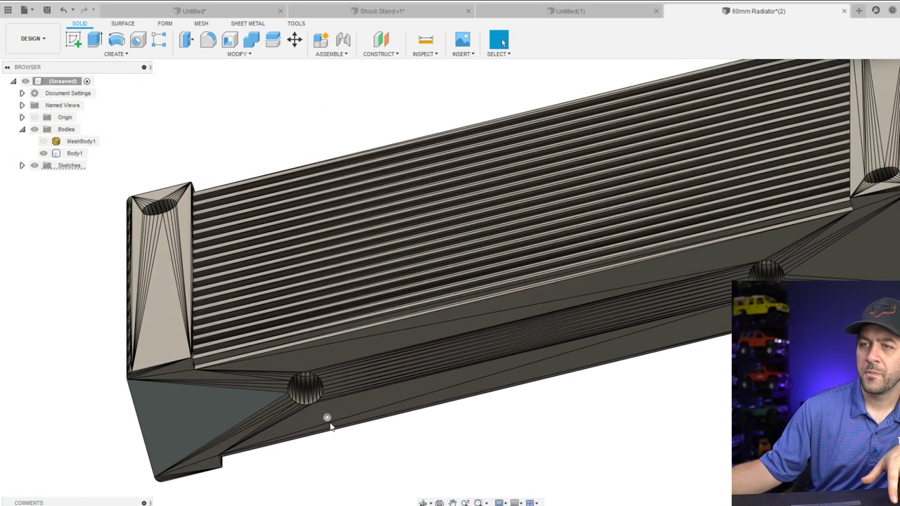
Examine the converted radiator's faceted holes and fins, and look through the mesh, solid and form modelling tools
scroll(329, 423, down, 5)
click(315, 398)
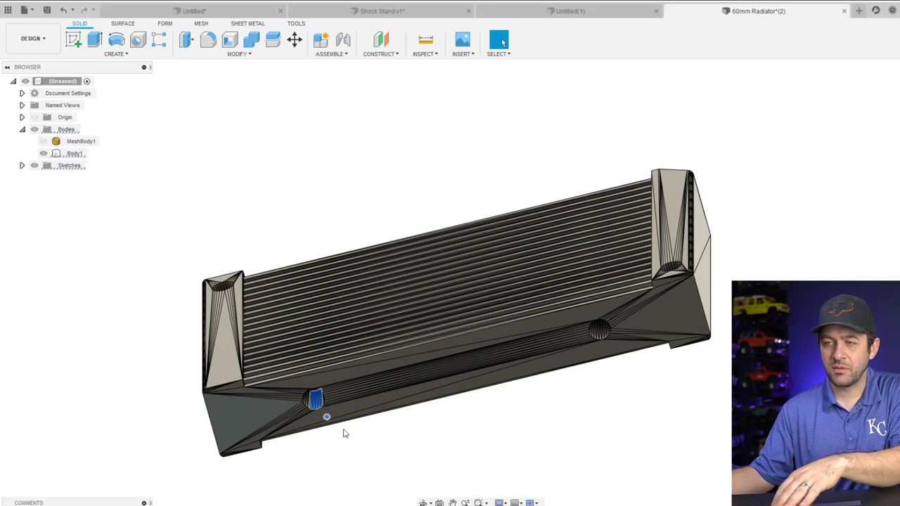
shift+middle_drag(321, 333, 318, 397)
scroll(244, 307, down, 2)
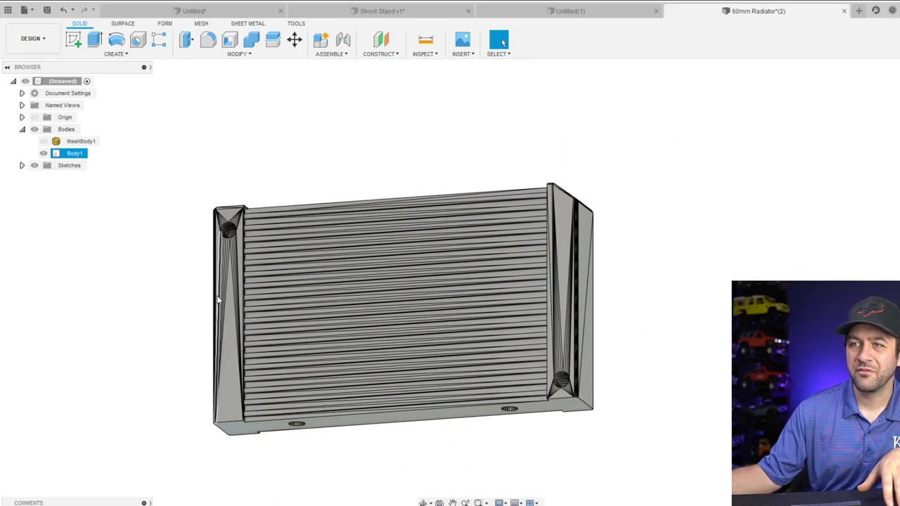
scroll(219, 300, up, 4)
key(Escape)
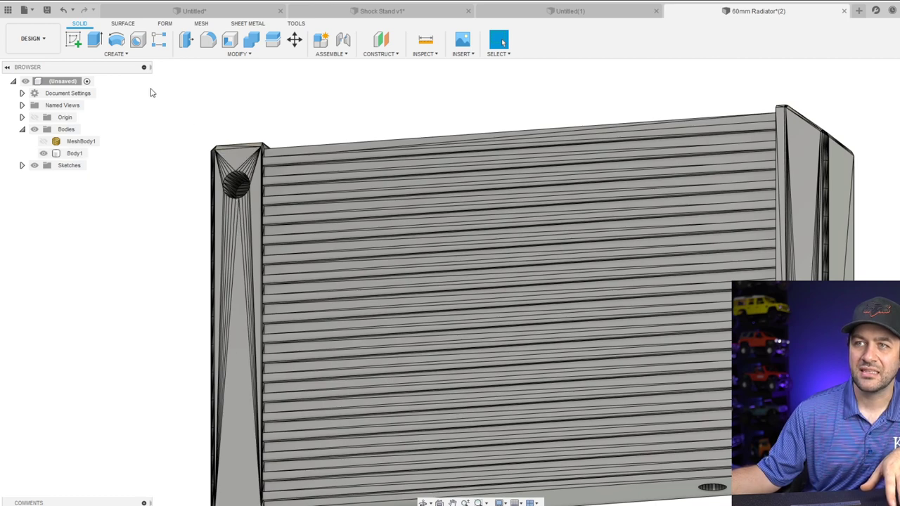
click(202, 24)
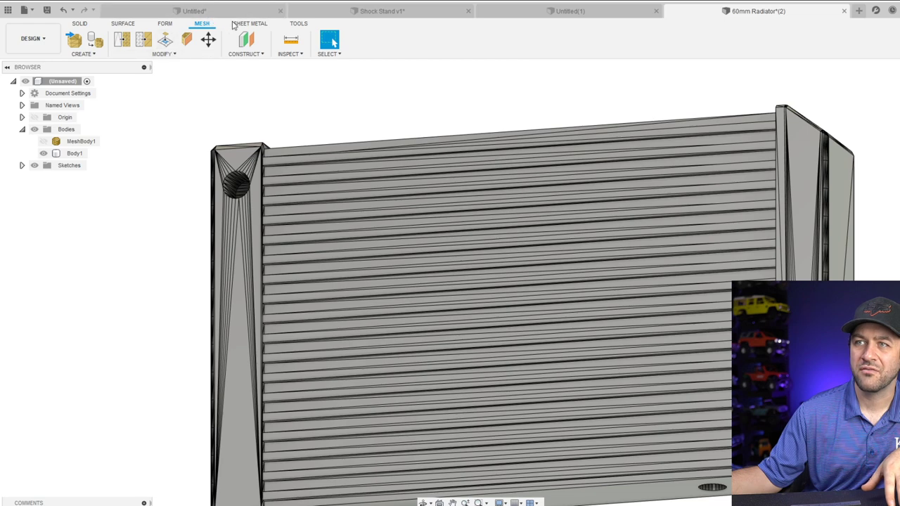
click(87, 24)
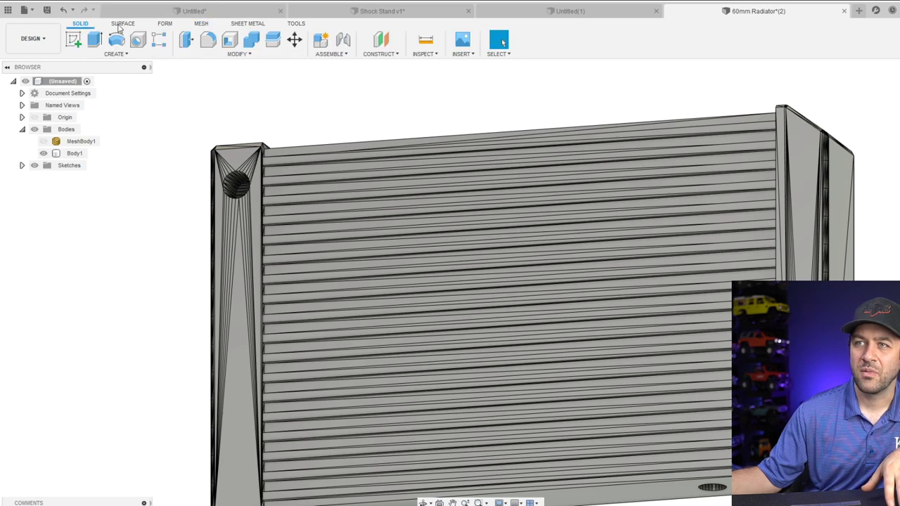
click(163, 24)
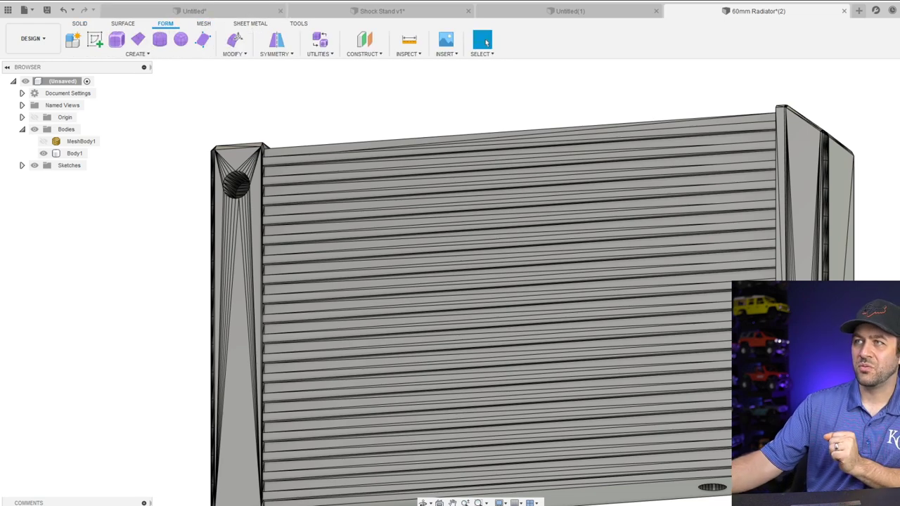
Close the 60mm Radiator design without saving and return to the Shock Stand v1 design
click(844, 11)
click(479, 270)
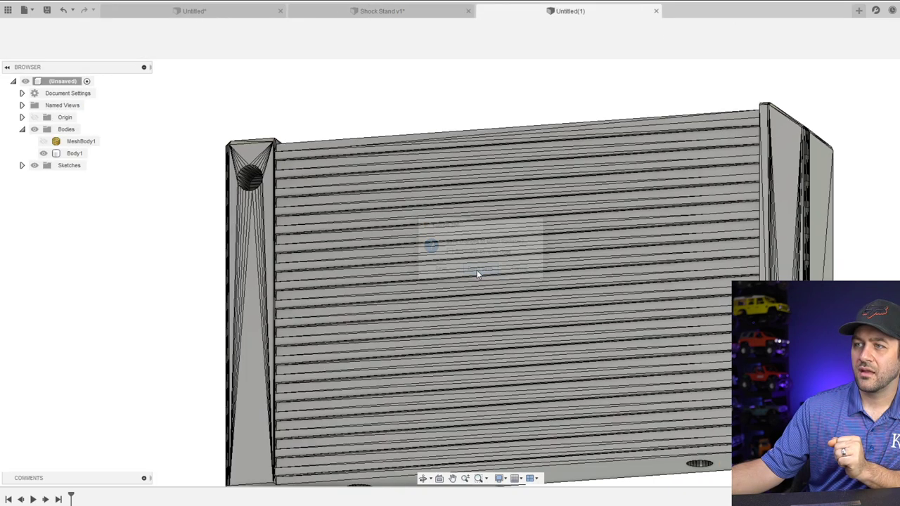
click(553, 10)
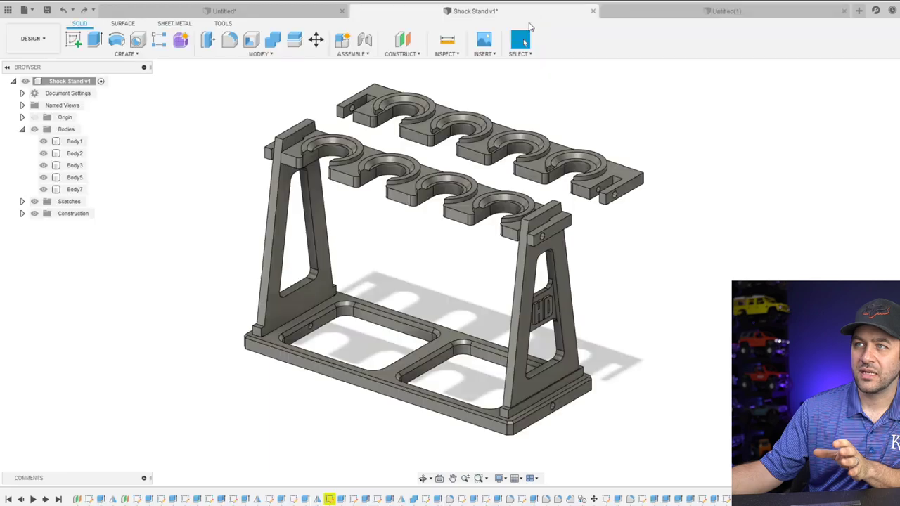